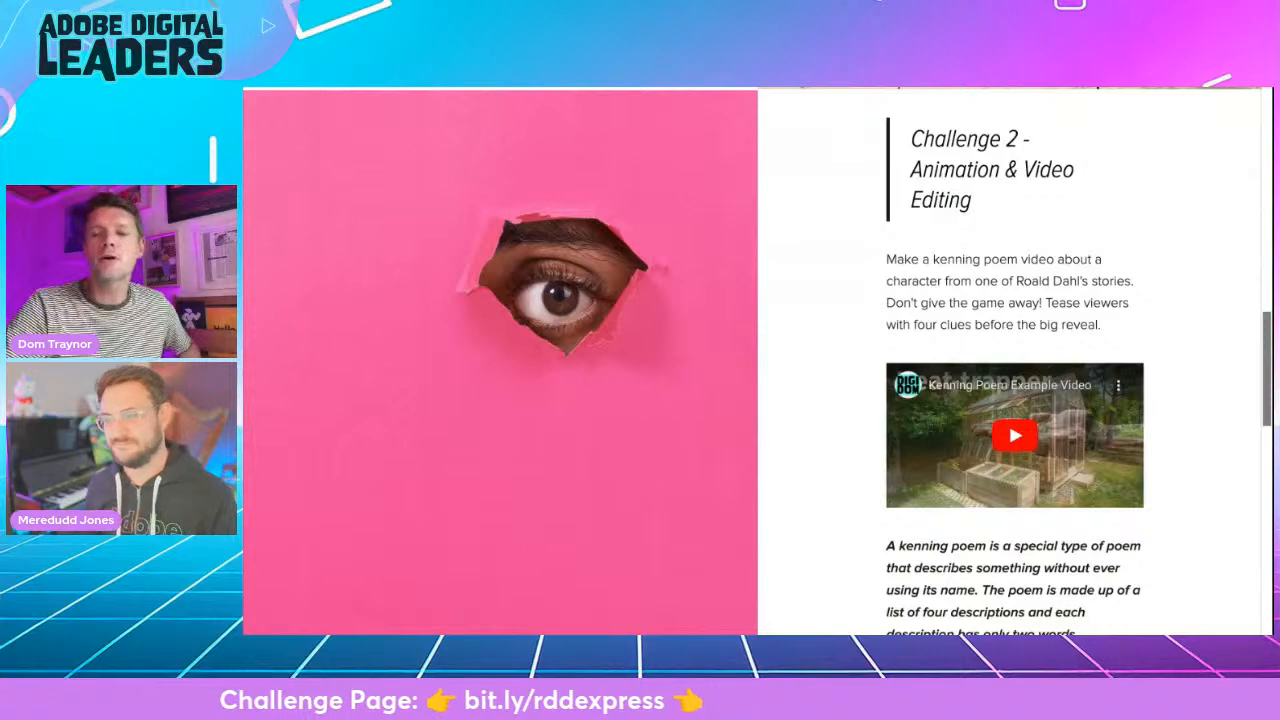
- Read the challenge page's kenning poem brief, its example texts and the Challenge 1 wanted poster brief
{"action": "scroll", "coordinate": [1014, 360], "scroll_direction": "down", "scroll_amount": 1}
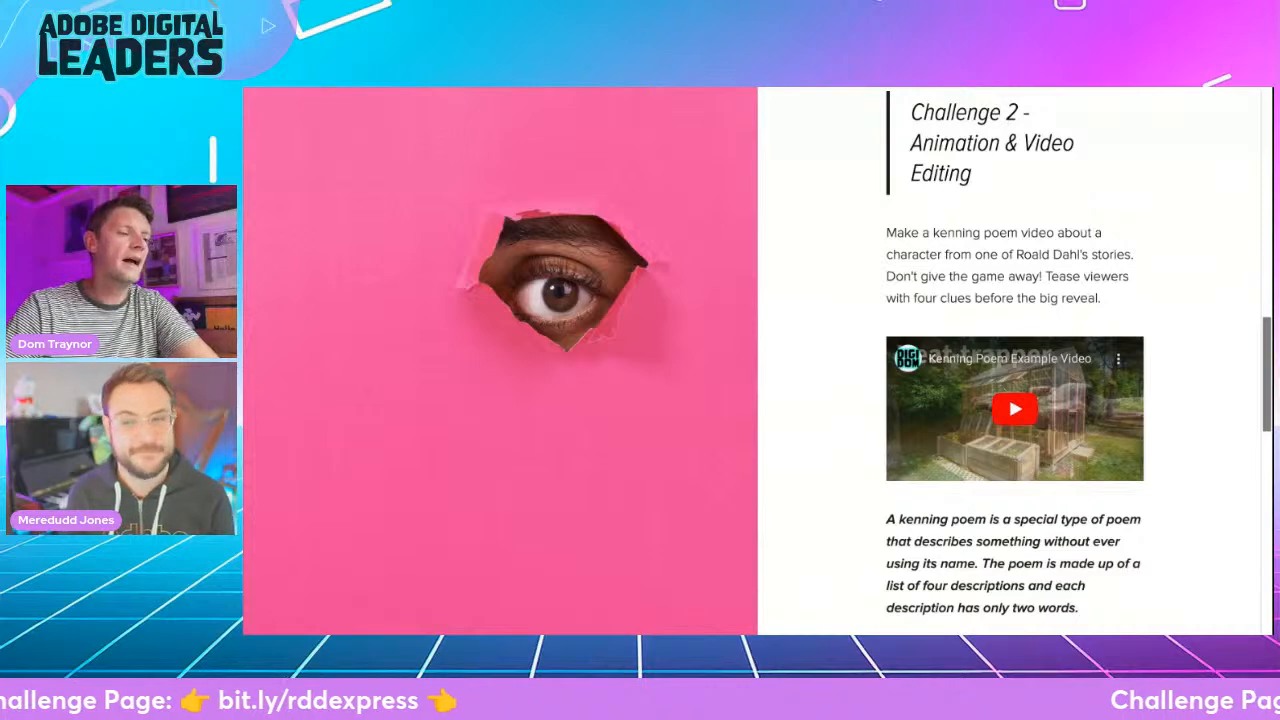
{"action": "scroll", "coordinate": [437, 399], "scroll_direction": "down", "scroll_amount": 5}
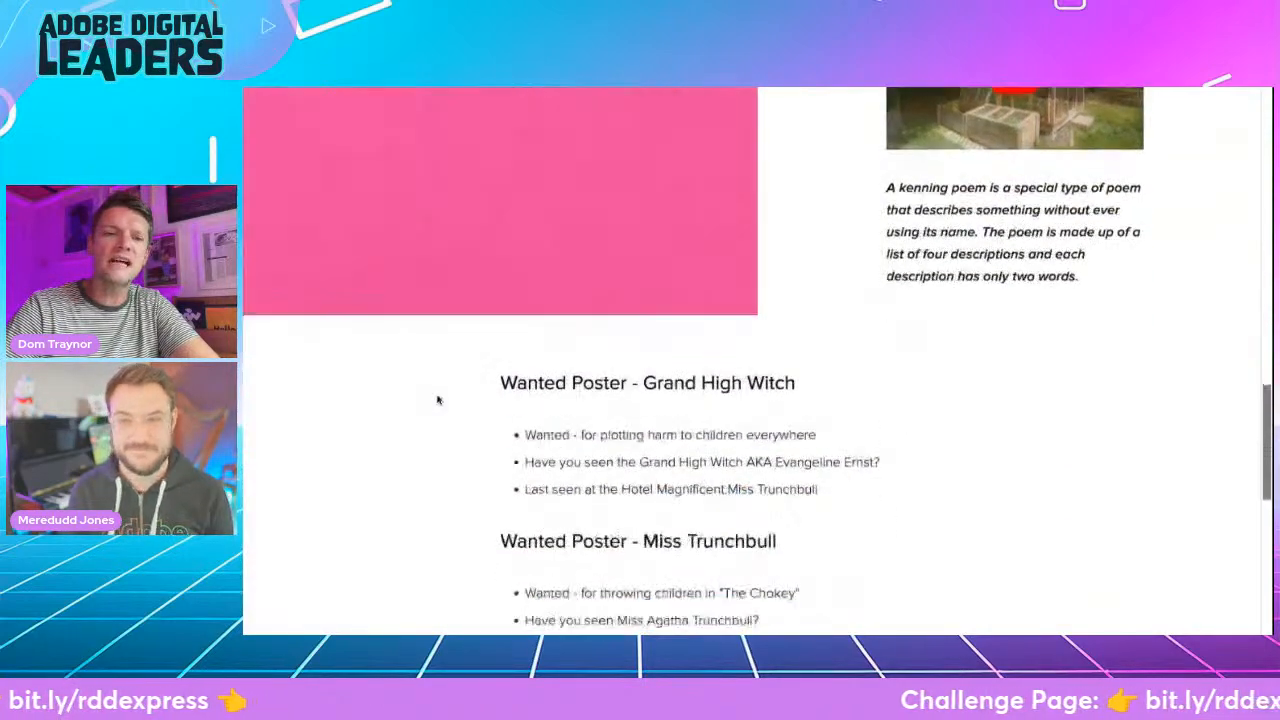
{"action": "scroll", "coordinate": [752, 360], "scroll_direction": "down", "scroll_amount": 1}
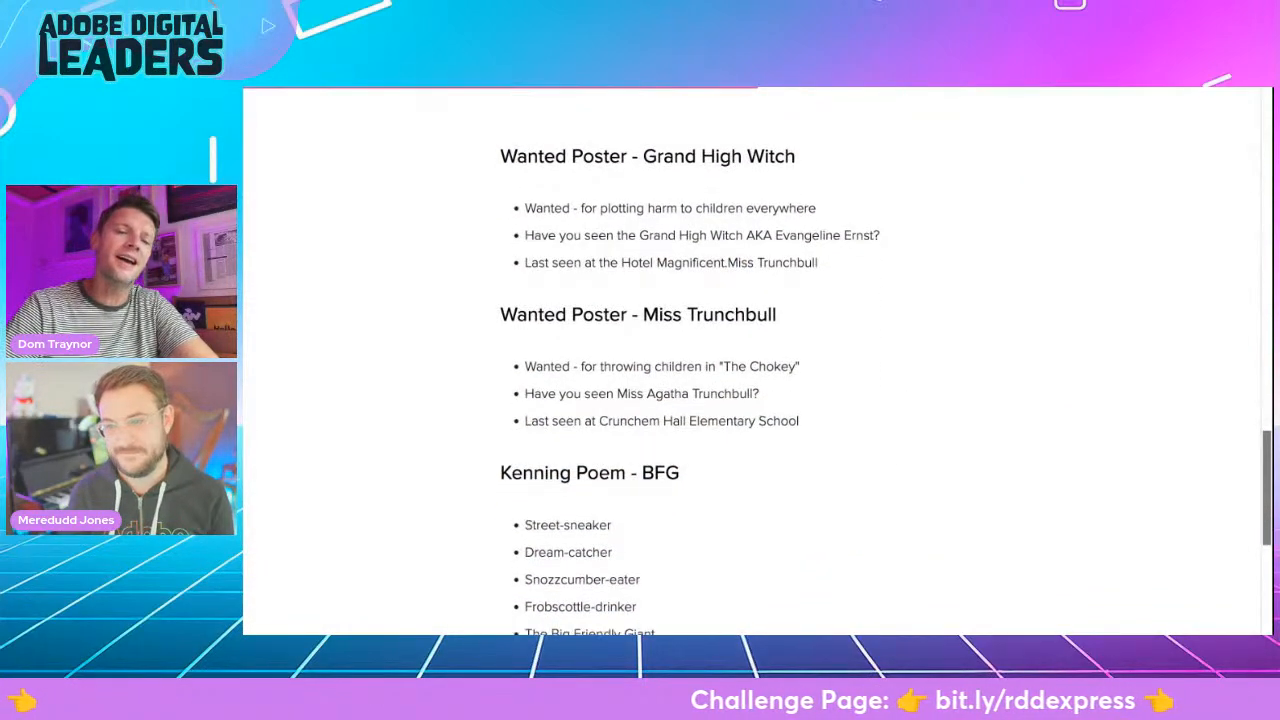
{"action": "scroll", "coordinate": [752, 360], "scroll_direction": "down", "scroll_amount": 1}
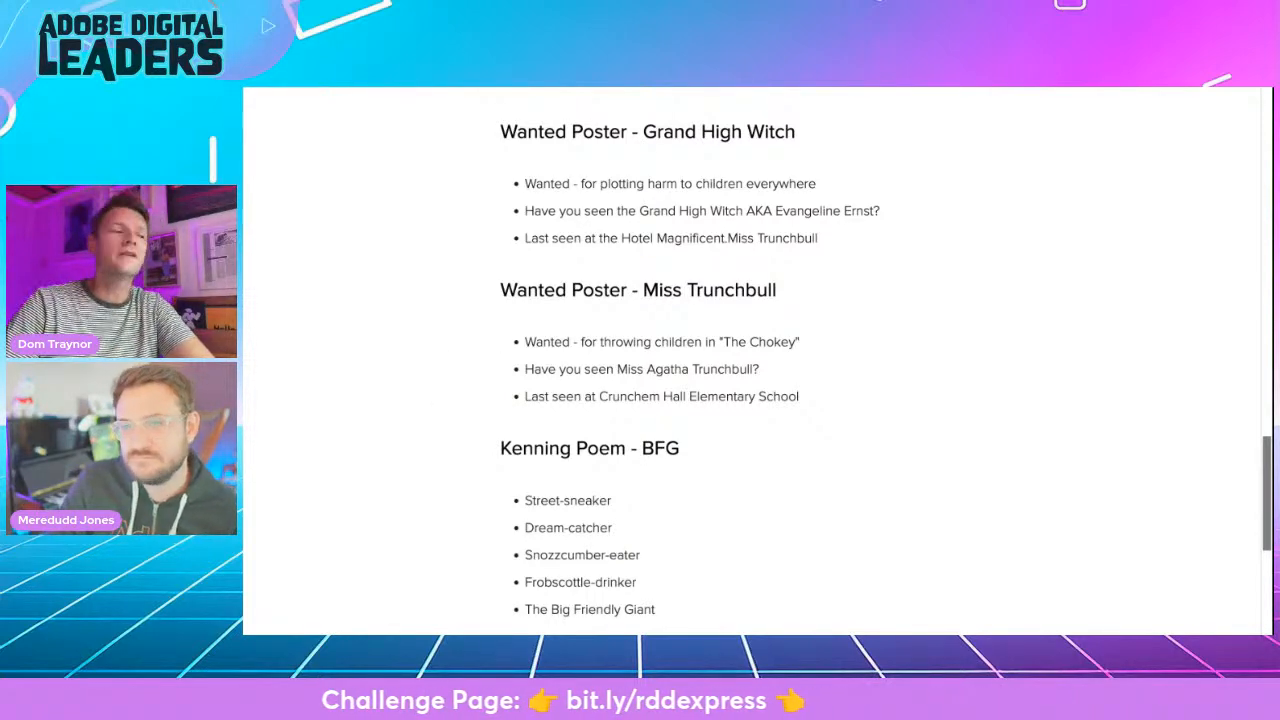
{"action": "scroll", "coordinate": [757, 360], "scroll_direction": "up", "scroll_amount": 6}
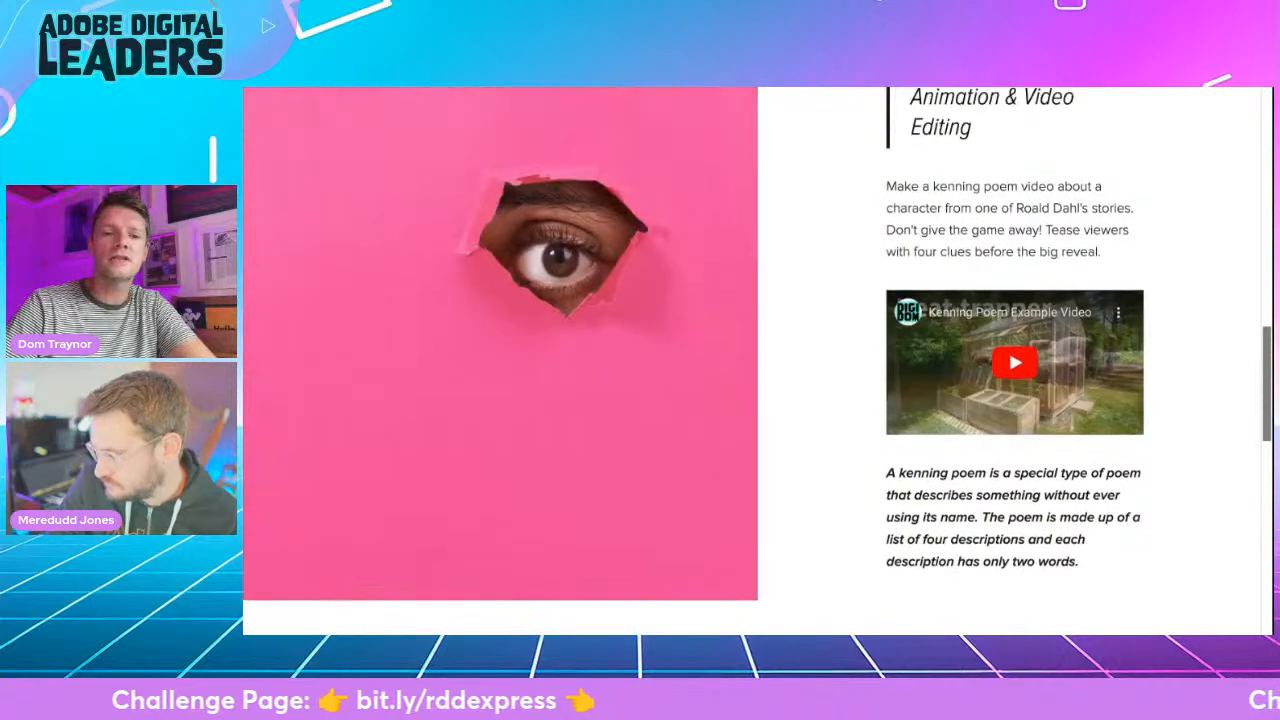
{"action": "scroll", "coordinate": [757, 360], "scroll_direction": "up", "scroll_amount": 8}
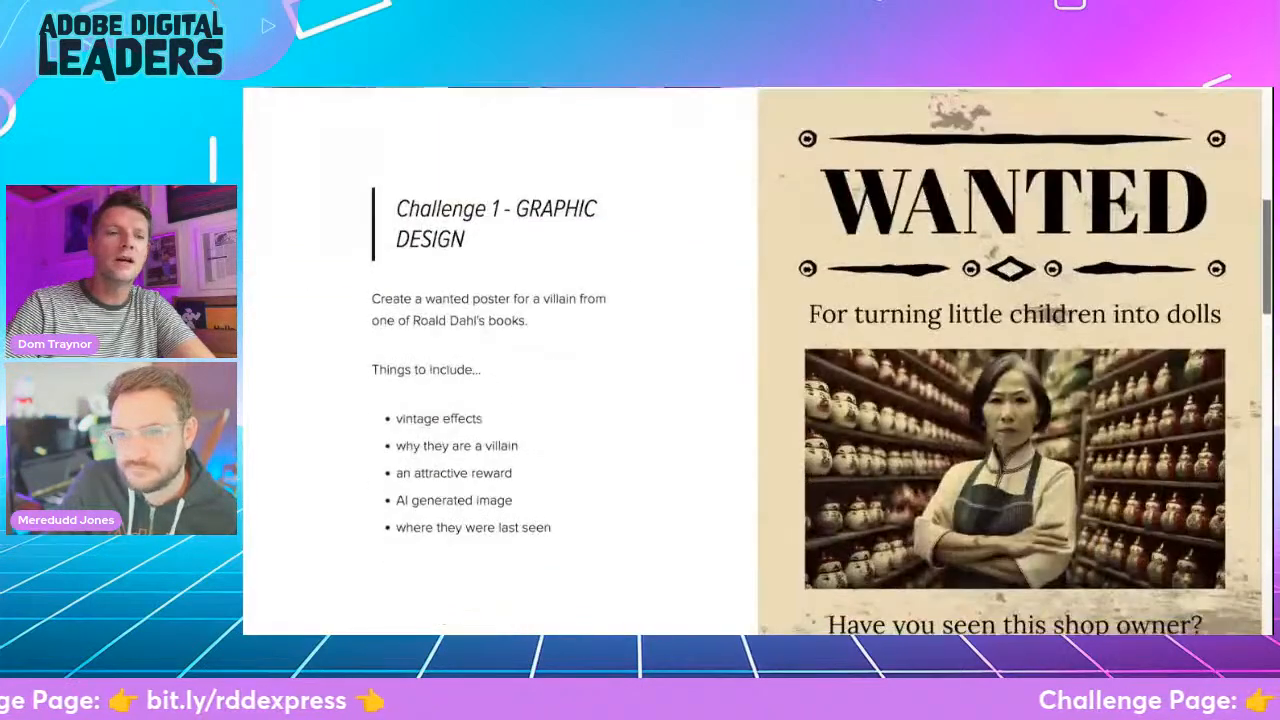
{"action": "scroll", "coordinate": [757, 360], "scroll_direction": "down", "scroll_amount": 1}
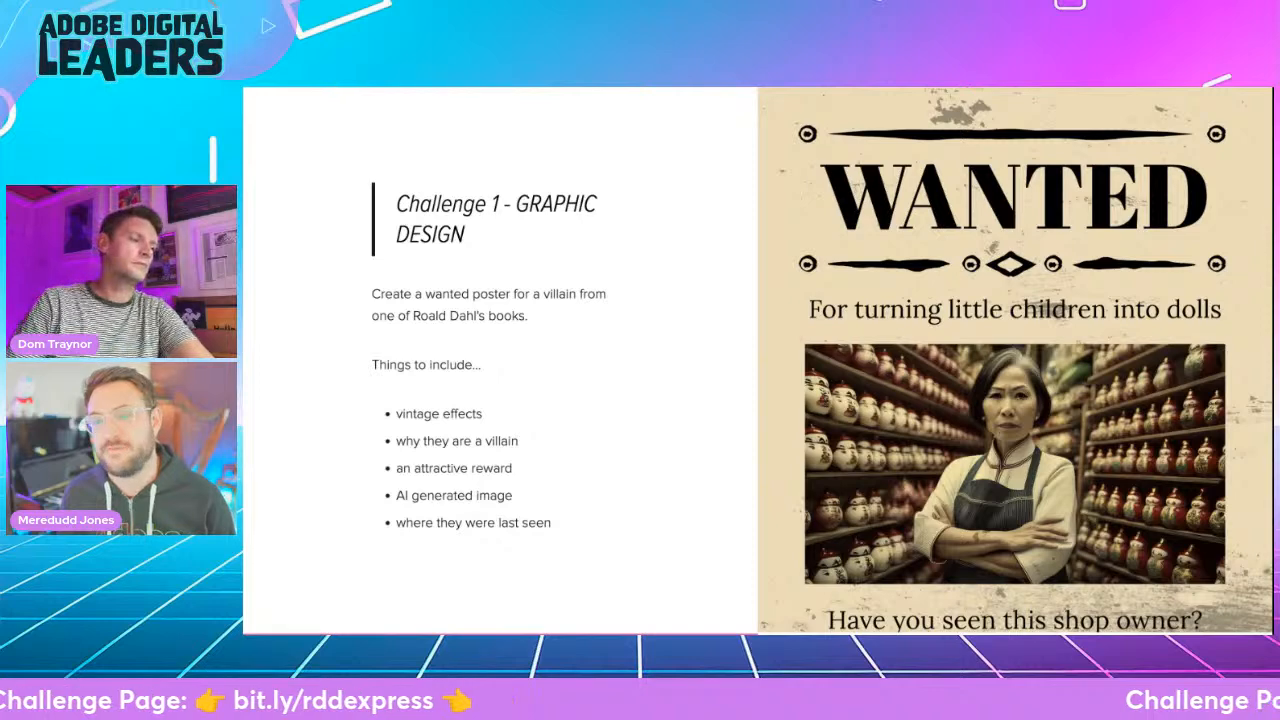
- Switch to Adobe Express and create a blank A3 poster, dismissing the media browser
{"action": "key", "text": "ctrl+Tab"}
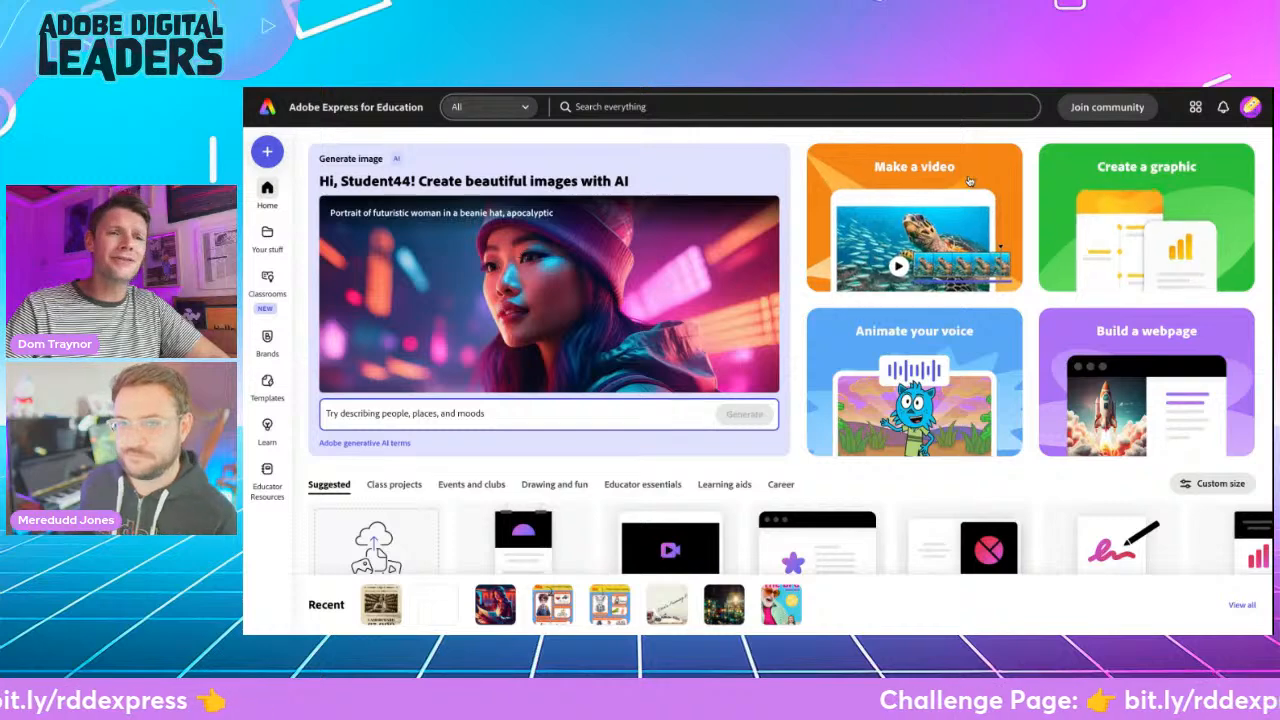
{"action": "left_click", "coordinate": [268, 151]}
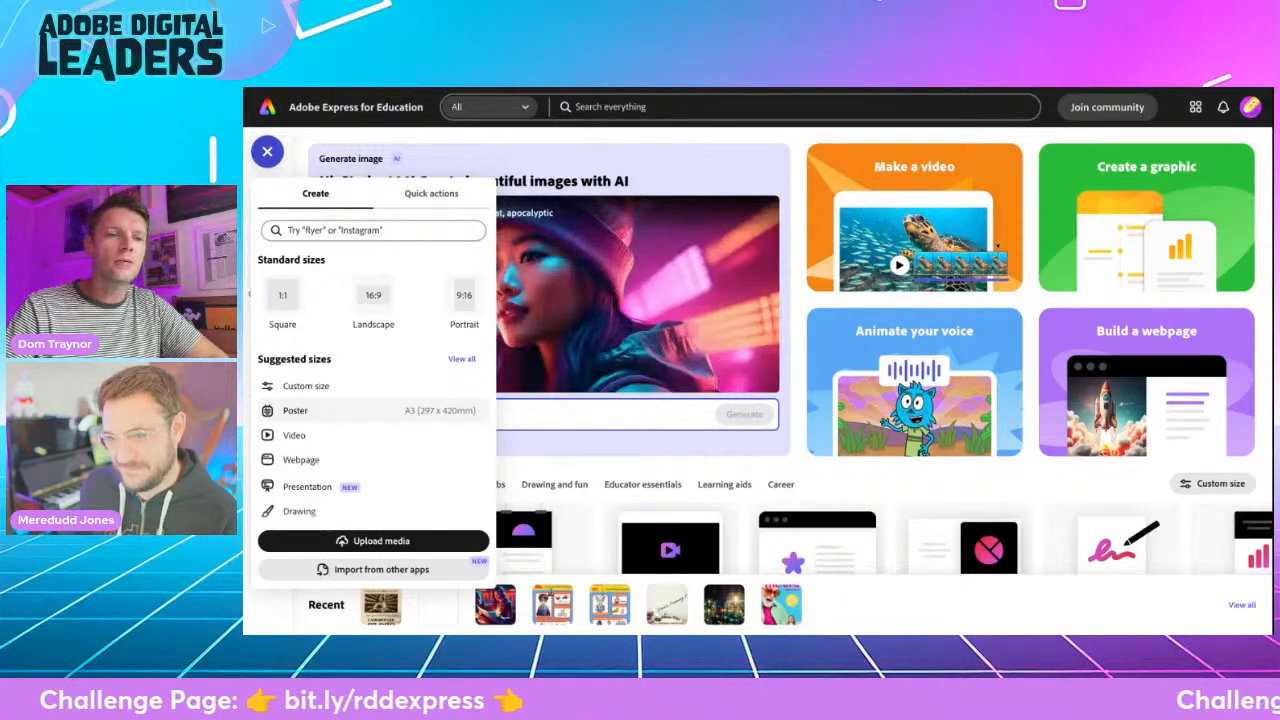
{"action": "scroll", "coordinate": [320, 367], "scroll_direction": "down", "scroll_amount": 2}
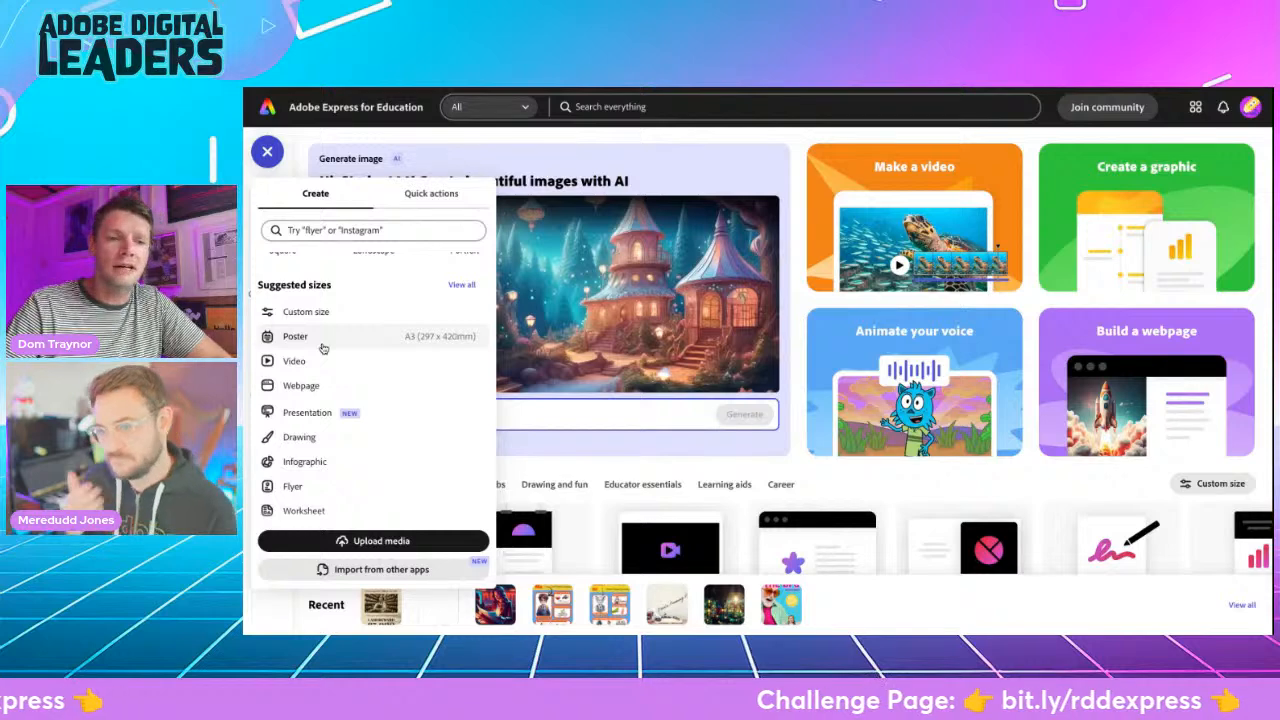
{"action": "left_click", "coordinate": [323, 345]}
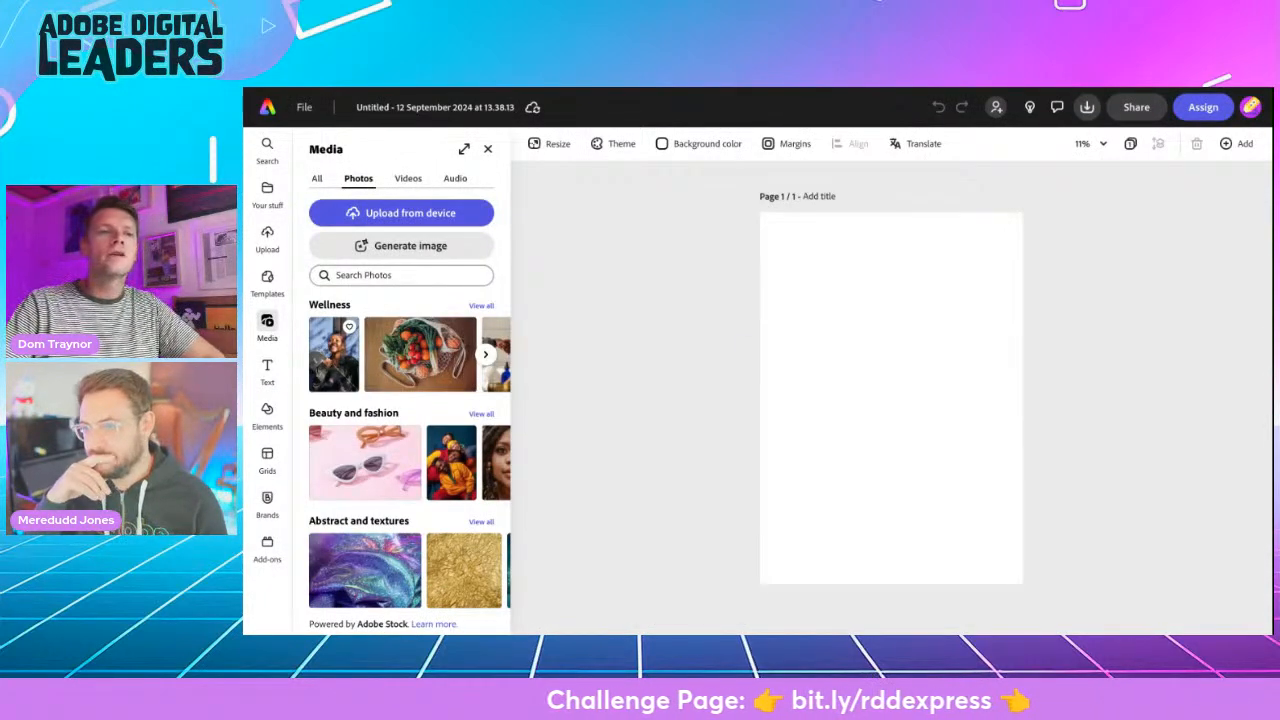
{"action": "left_click", "coordinate": [490, 152]}
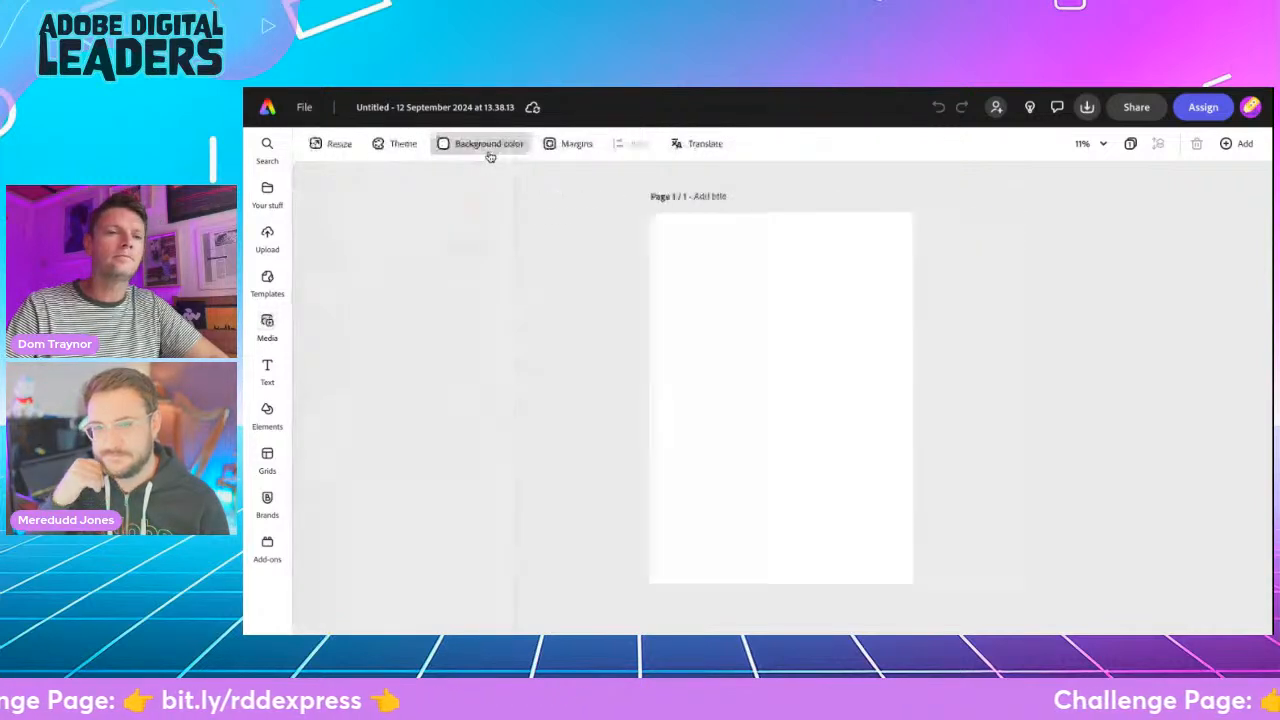
- Rename the document as "Wanted Poster RDD"
{"action": "left_click", "coordinate": [422, 108]}
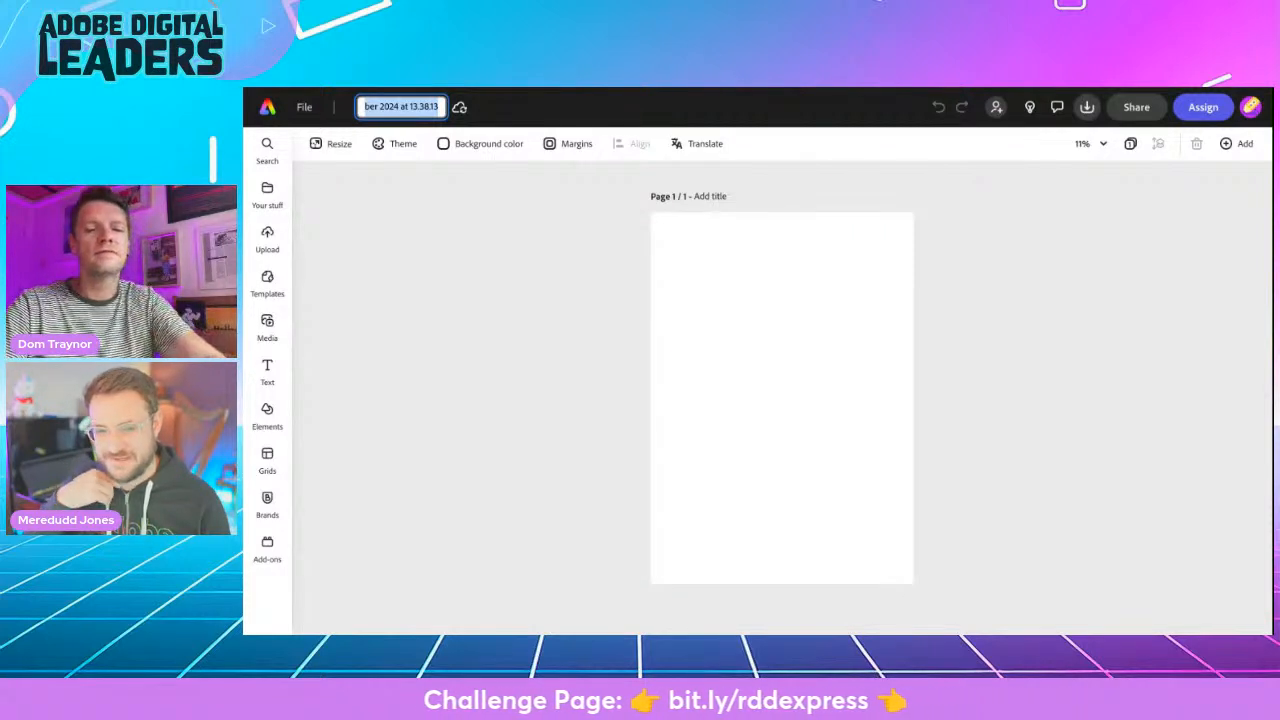
{"action": "type", "text": "Wan"}
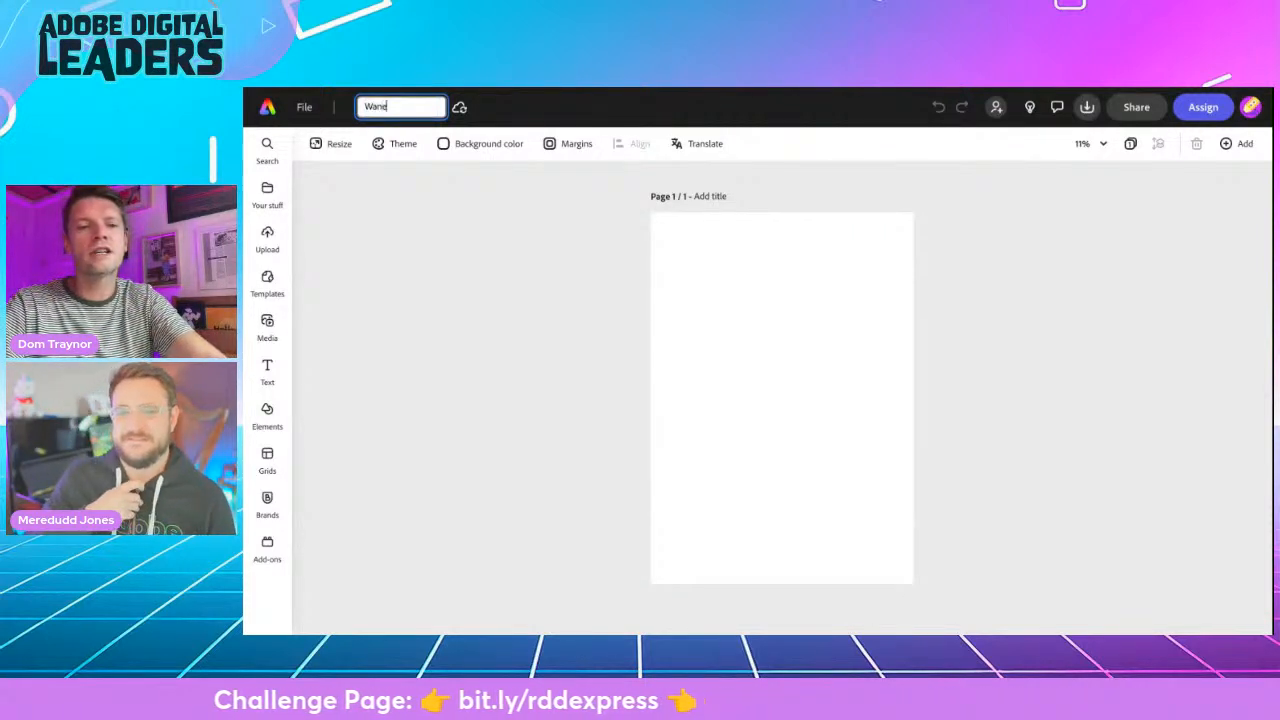
{"action": "type", "text": "ted "}
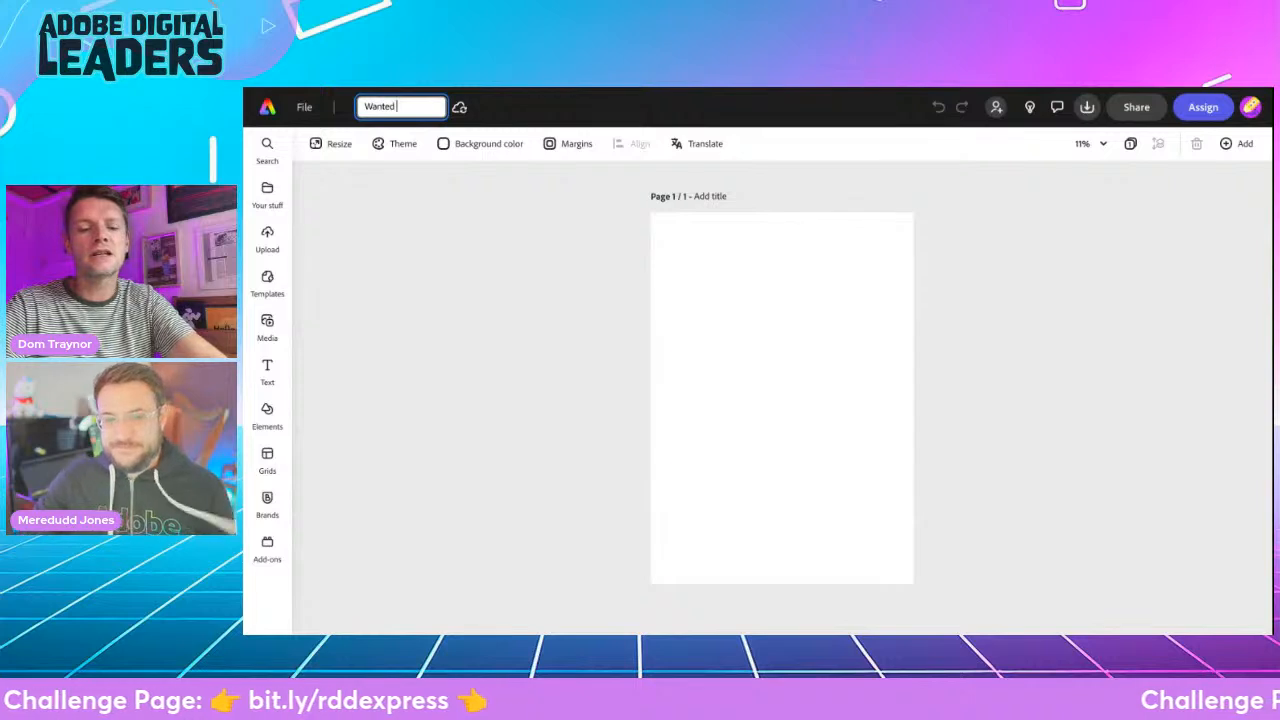
{"action": "type", "text": "Poster R"}
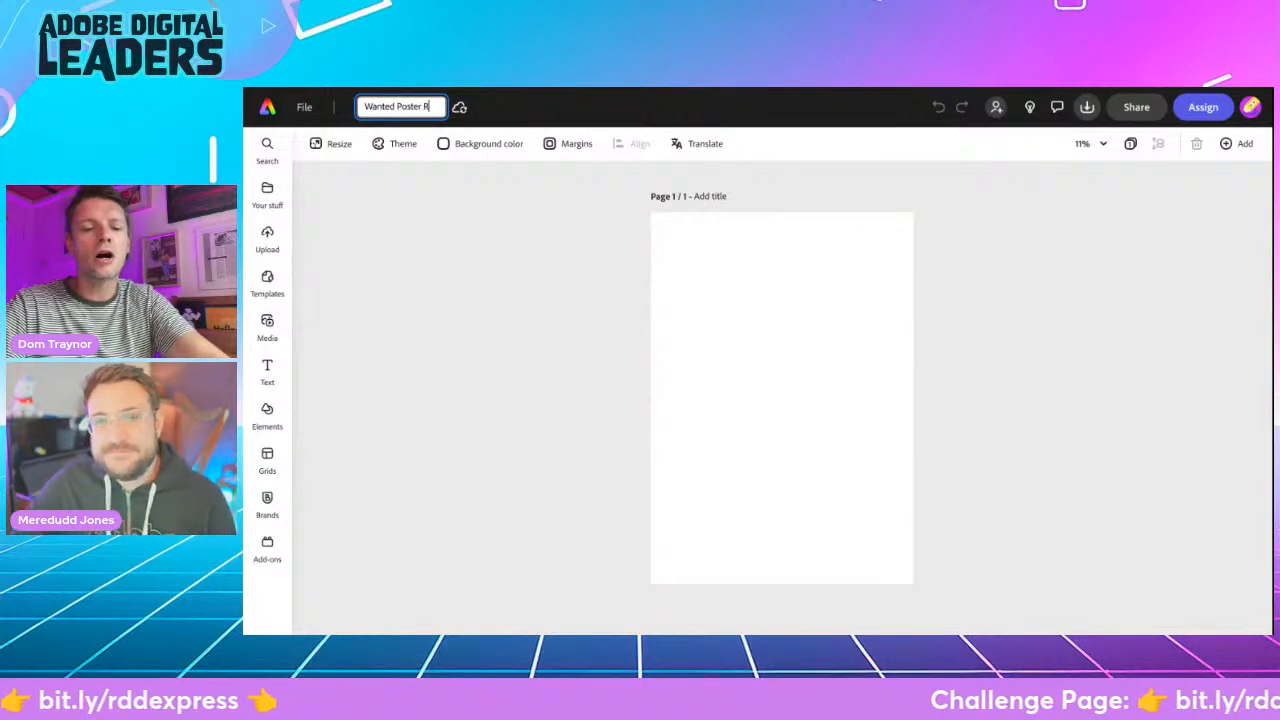
{"action": "type", "text": "DD"}
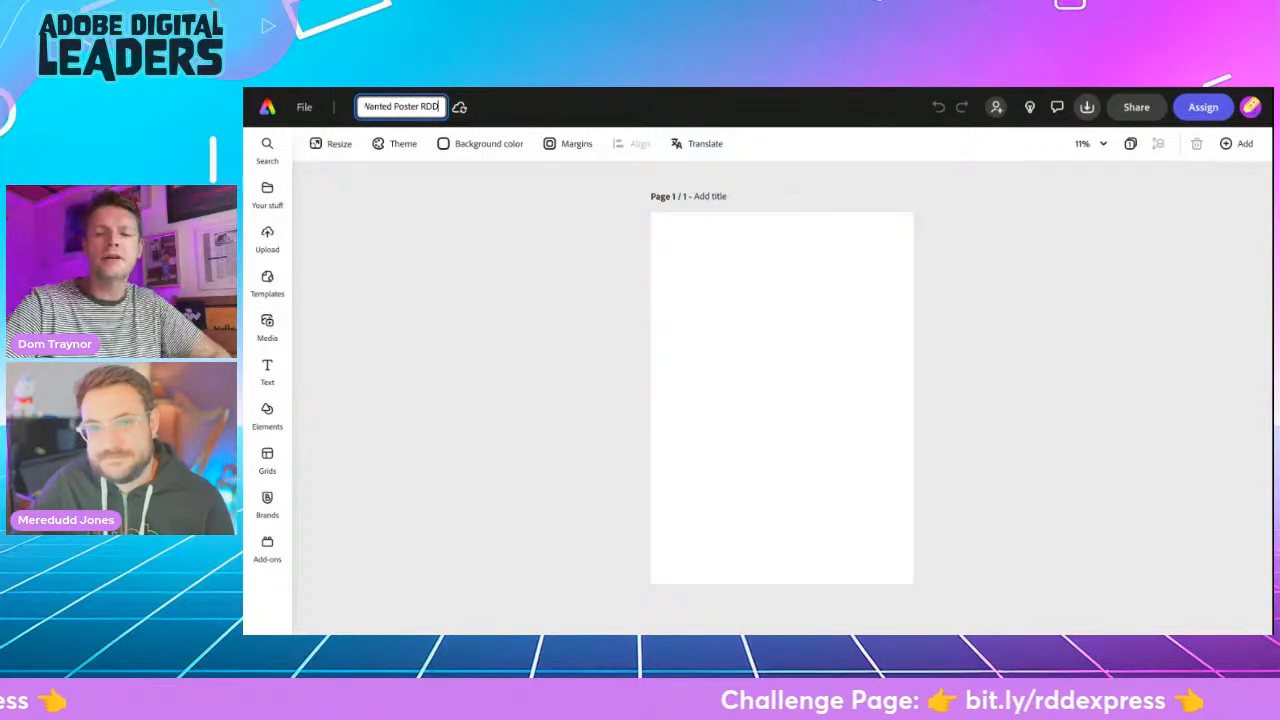
{"action": "key", "text": "Return"}
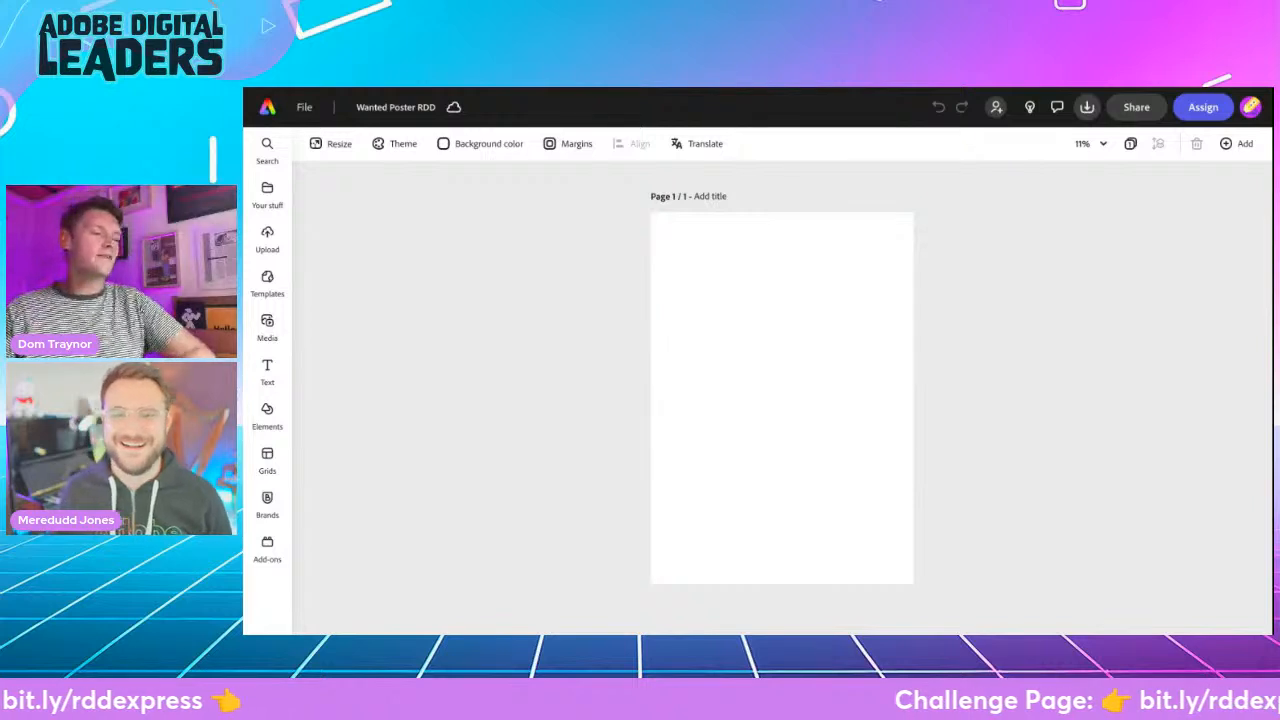
- Set the page background to the recommended pale beige colour #F0EDD8
{"action": "left_click", "coordinate": [458, 148]}
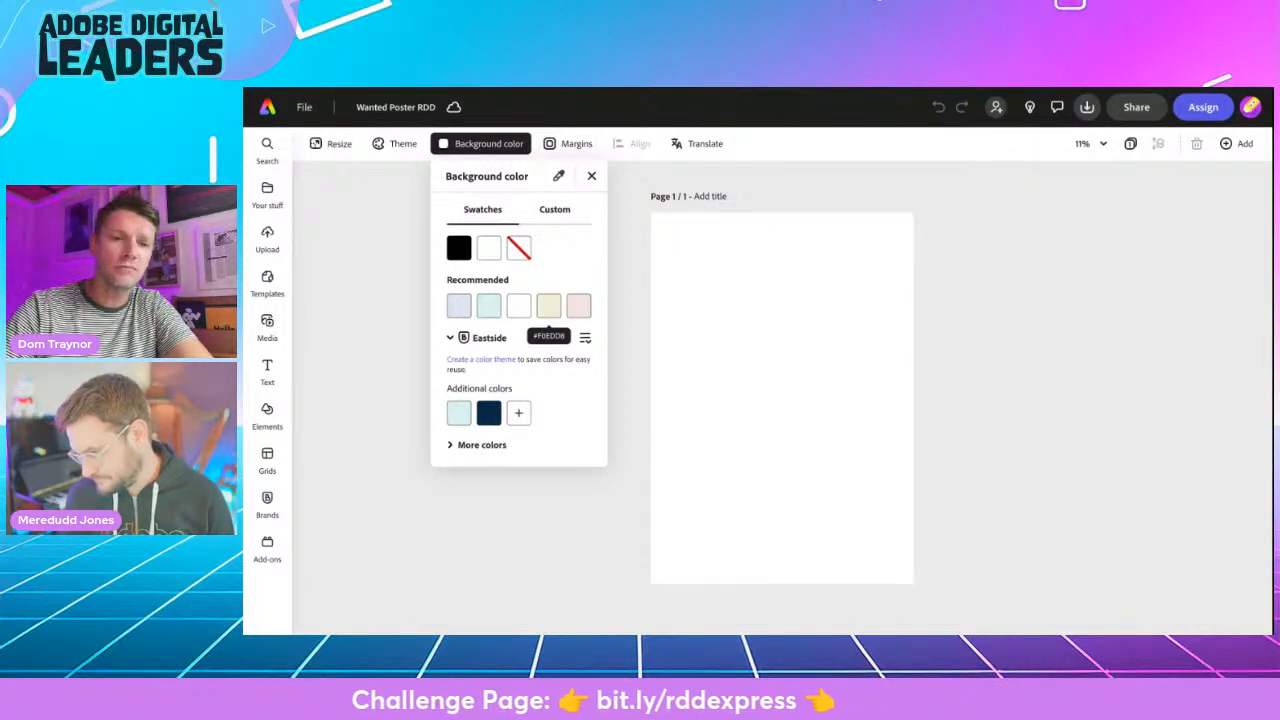
{"action": "left_click", "coordinate": [548, 305]}
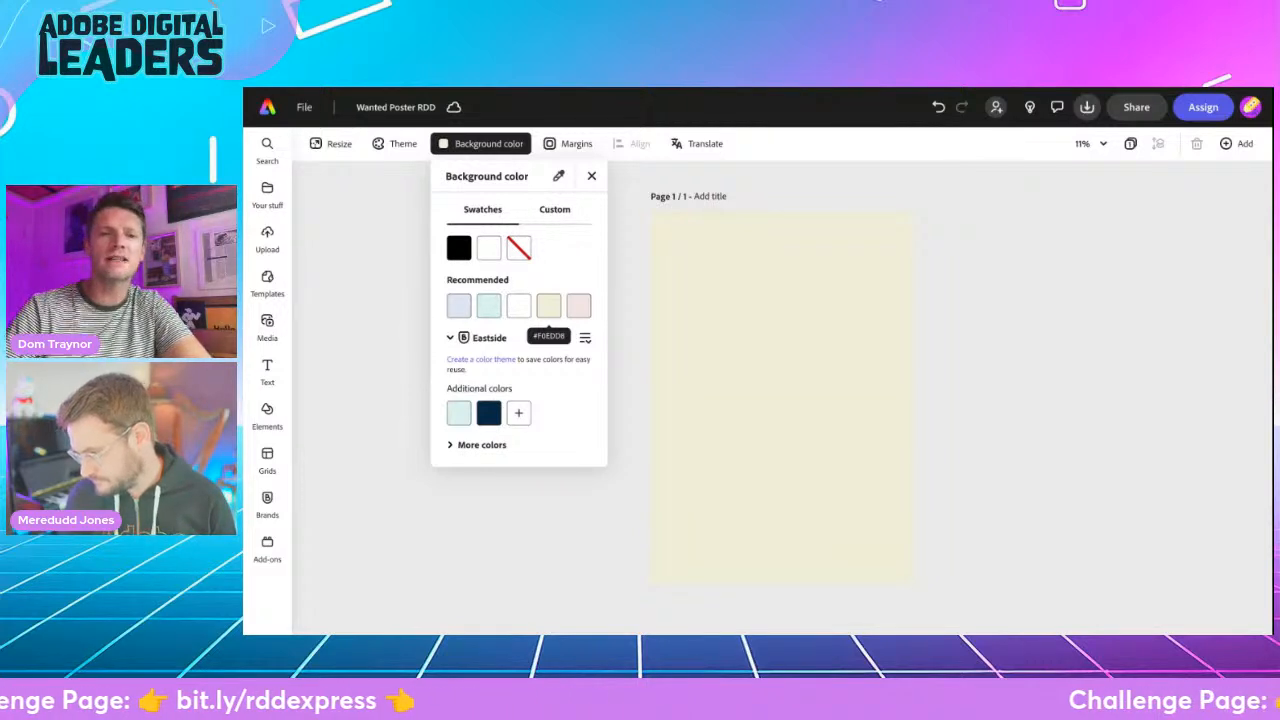
{"action": "left_click", "coordinate": [381, 330]}
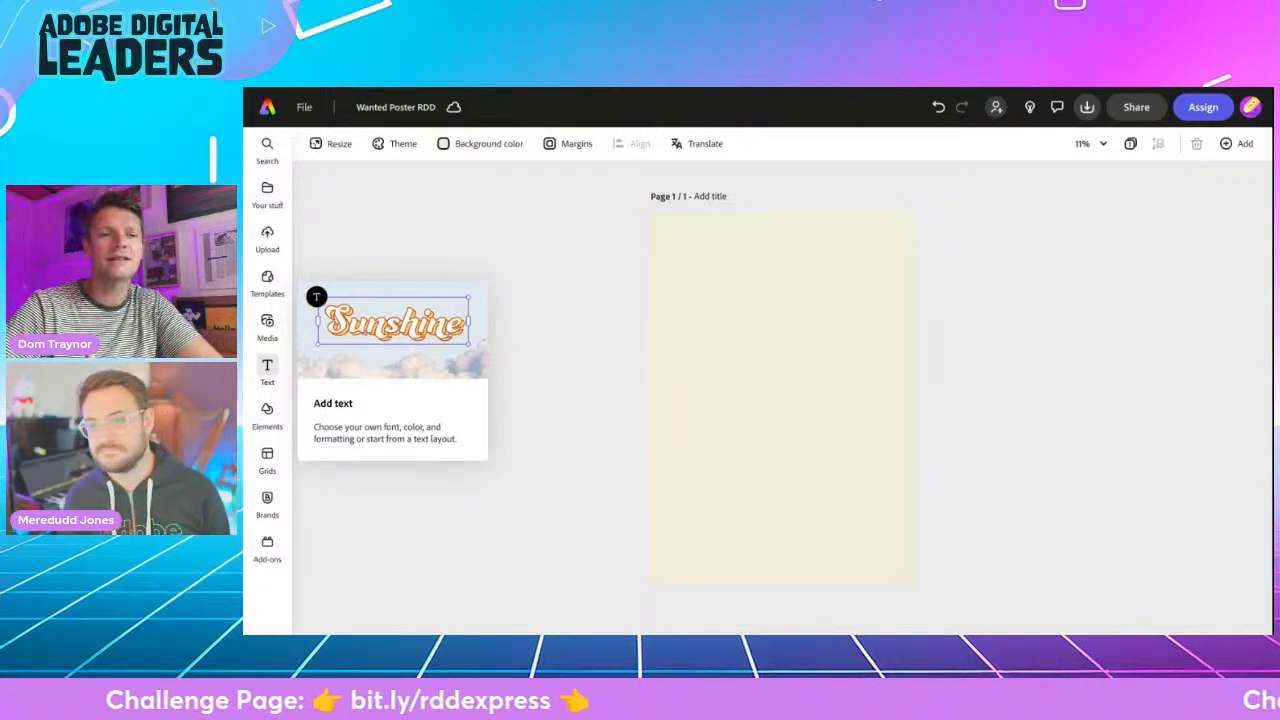
- Add a text box to the poster reading "WANTED"
{"action": "left_click", "coordinate": [267, 370]}
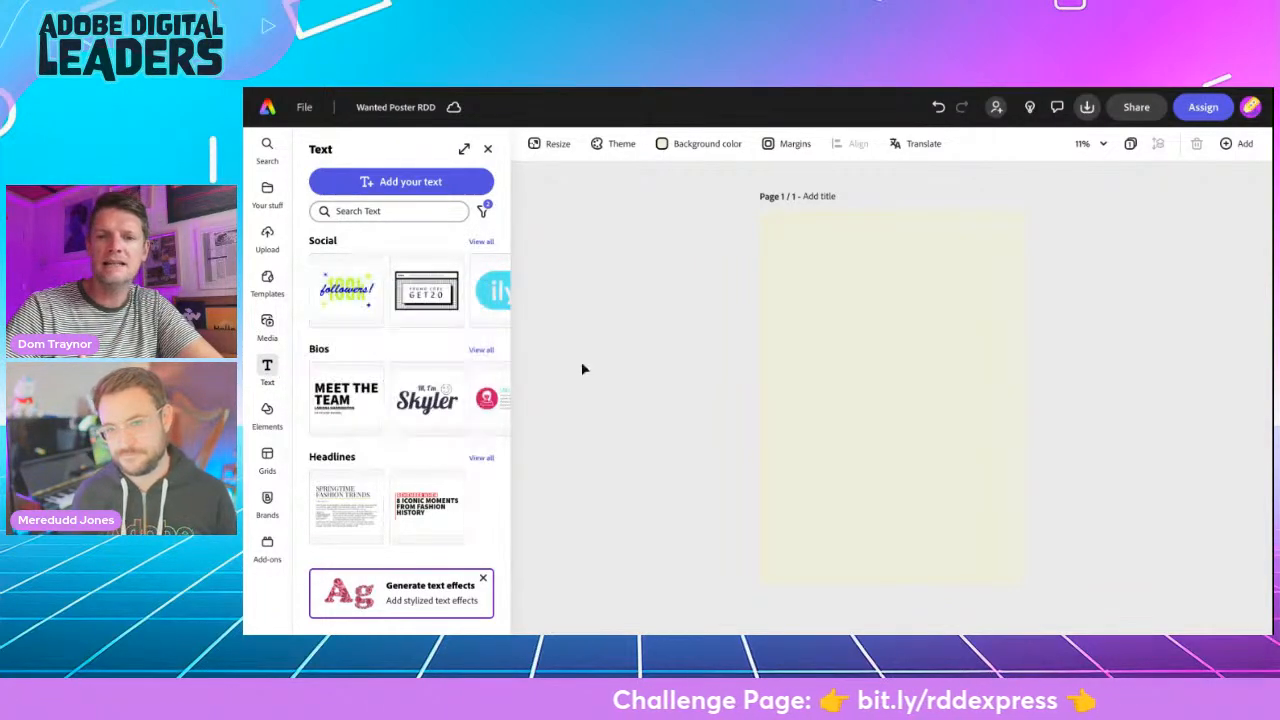
{"action": "left_click", "coordinate": [405, 182]}
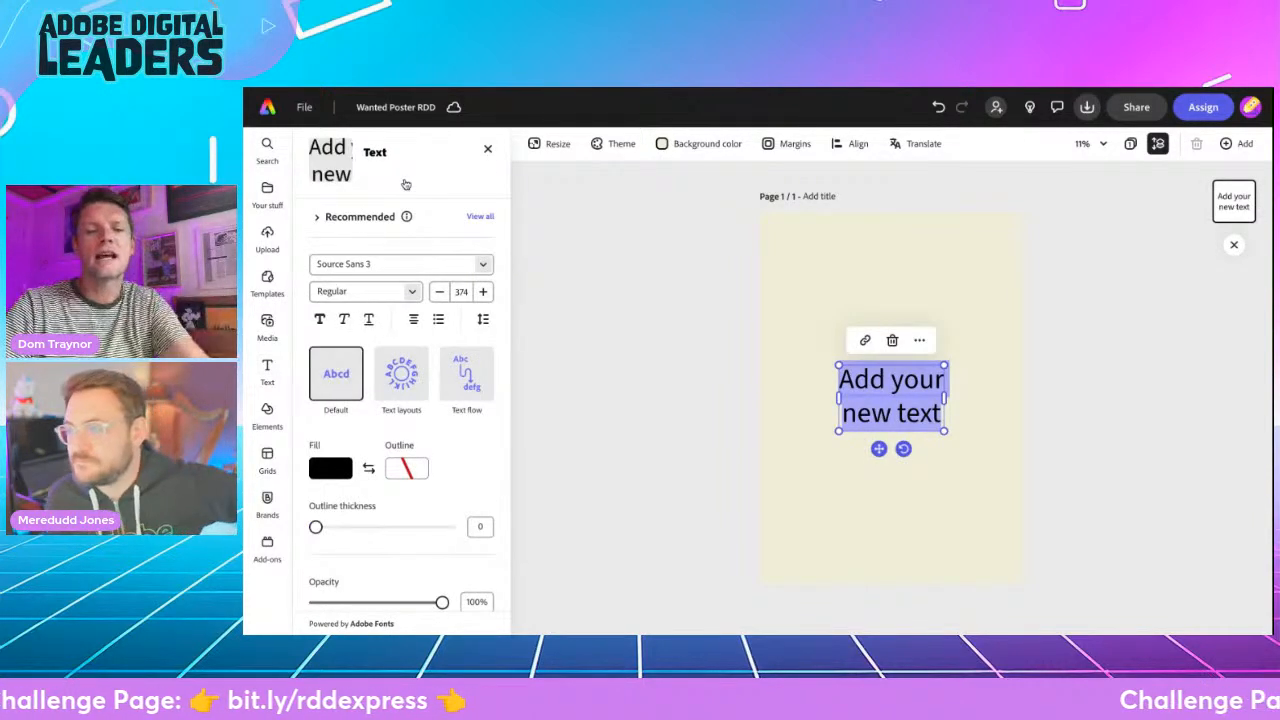
{"action": "type", "text": "WANTED"}
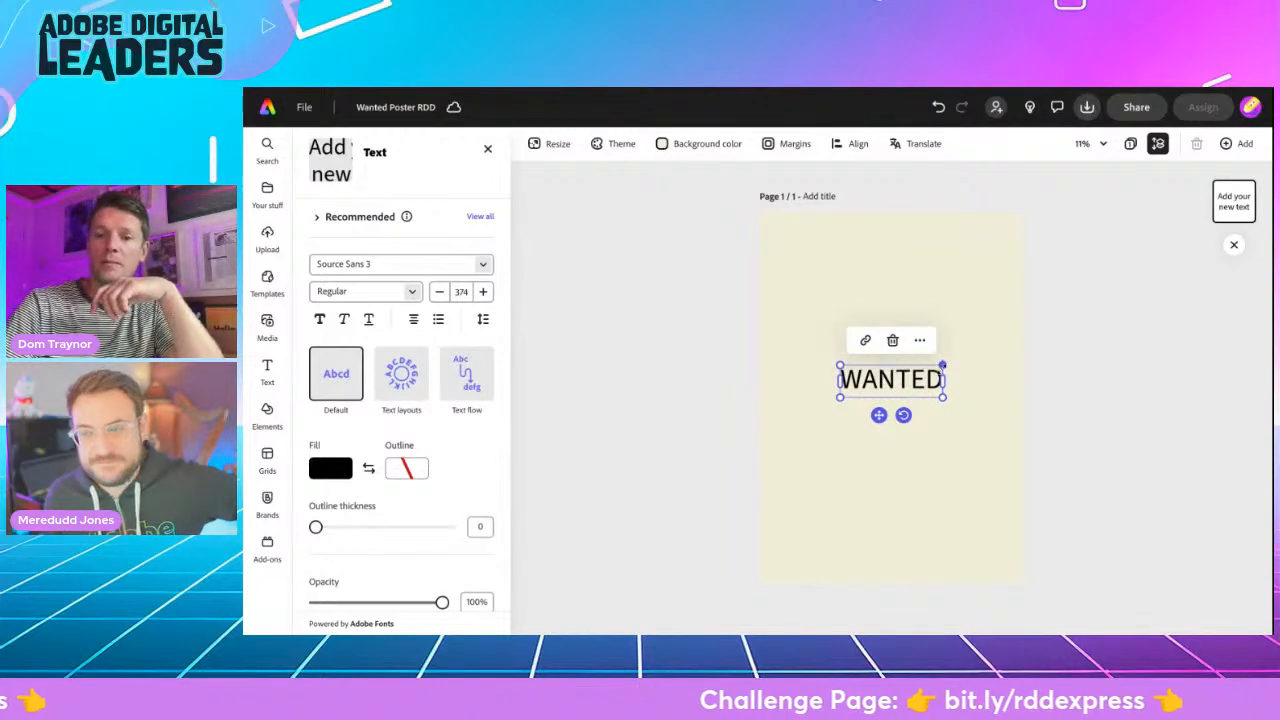
- Enlarge the WANTED heading to a font size of about 808 and centre it horizontally near the top of the page
{"action": "left_click_drag", "start_coordinate": [942, 366], "coordinate": [1004, 345]}
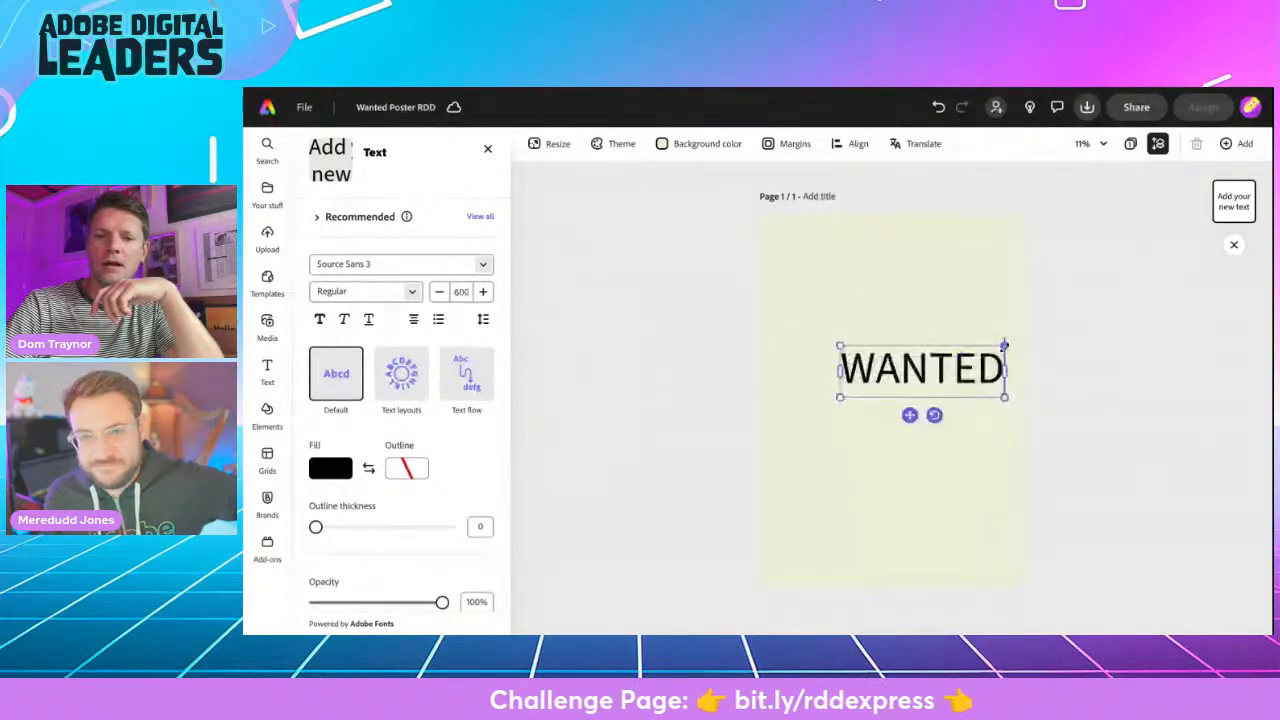
{"action": "left_click_drag", "start_coordinate": [840, 397], "coordinate": [785, 415]}
{"action": "left_click_drag", "start_coordinate": [881, 433], "coordinate": [879, 311]}
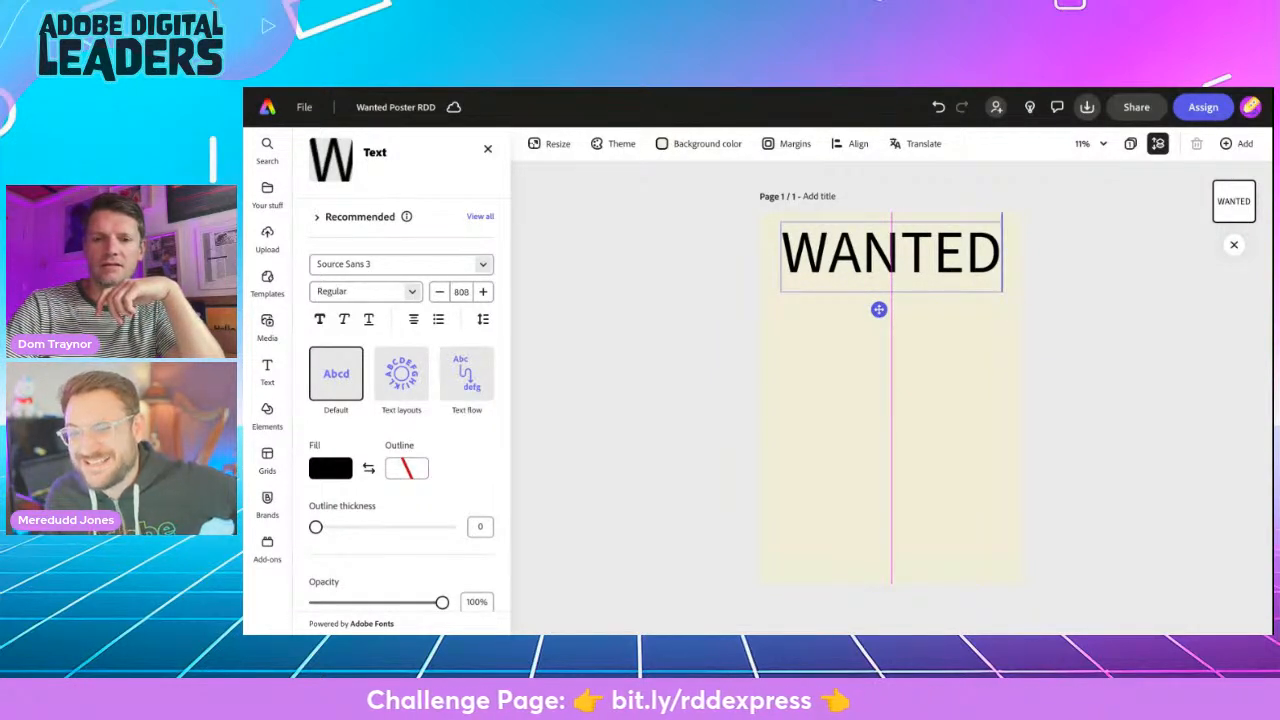
{"action": "left_click_drag", "start_coordinate": [878, 310], "coordinate": [878, 310]}
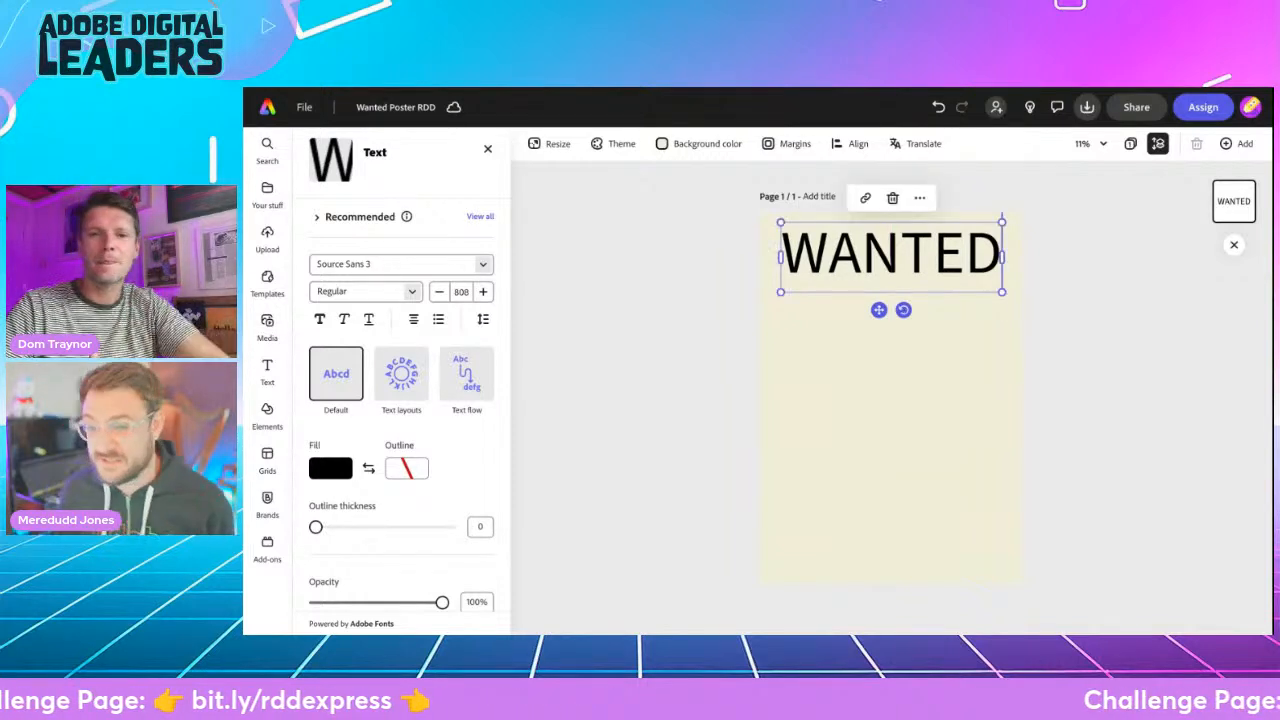
{"action": "left_click", "coordinate": [711, 357]}
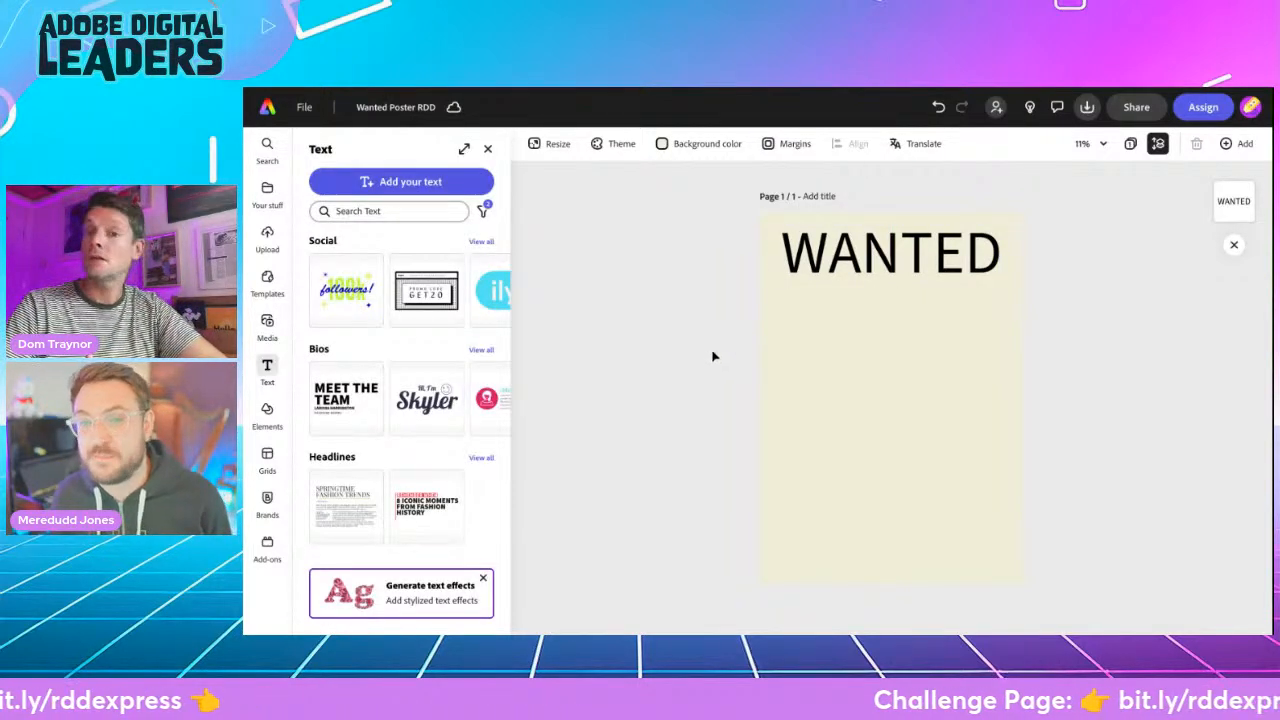
{"action": "left_click_drag", "start_coordinate": [848, 268], "coordinate": [848, 277]}
{"action": "left_click", "coordinate": [663, 314]}
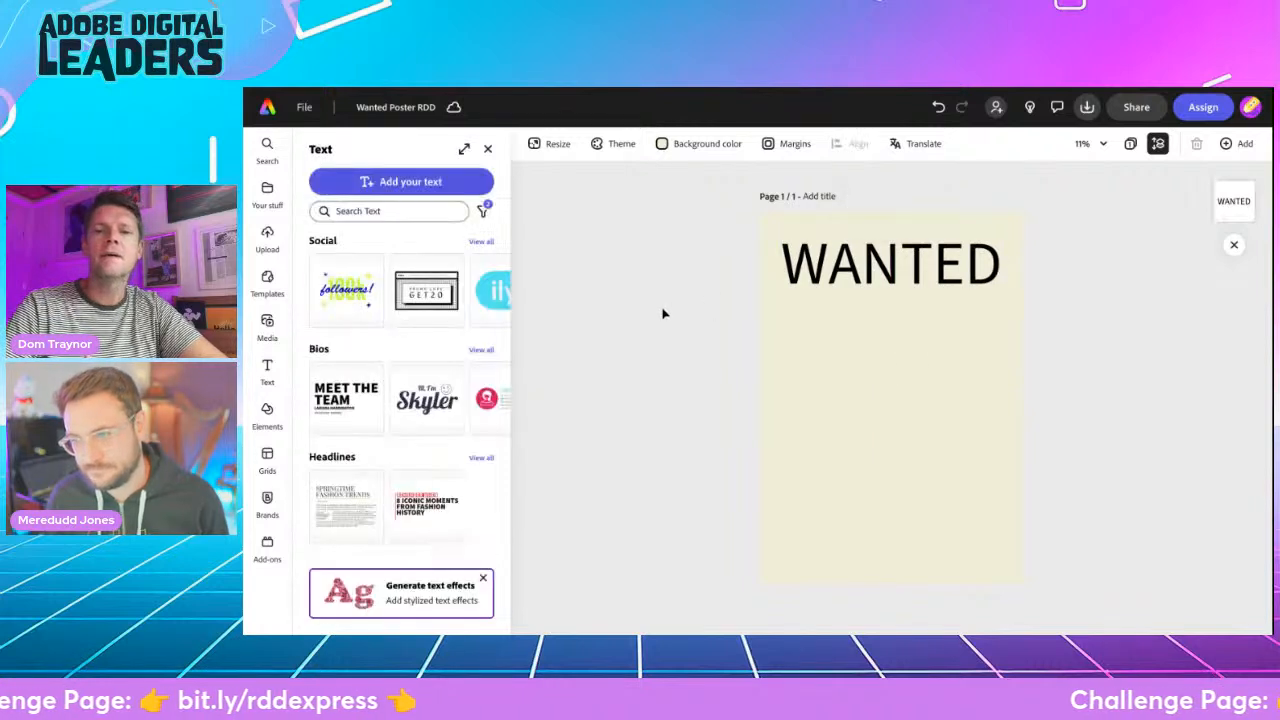
- Apply a wide bold sans-serif style from the expanded list of recommended fonts to the WANTED heading
{"action": "left_click", "coordinate": [838, 272]}
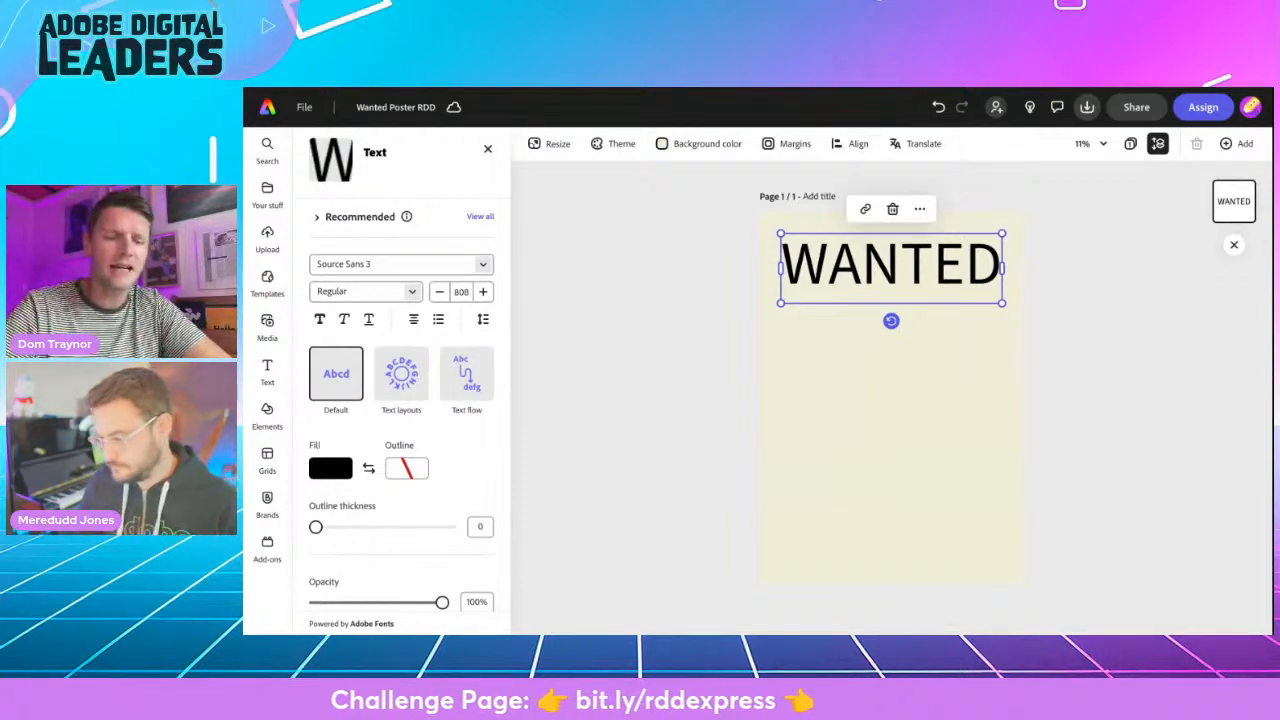
{"action": "left_click", "coordinate": [479, 217]}
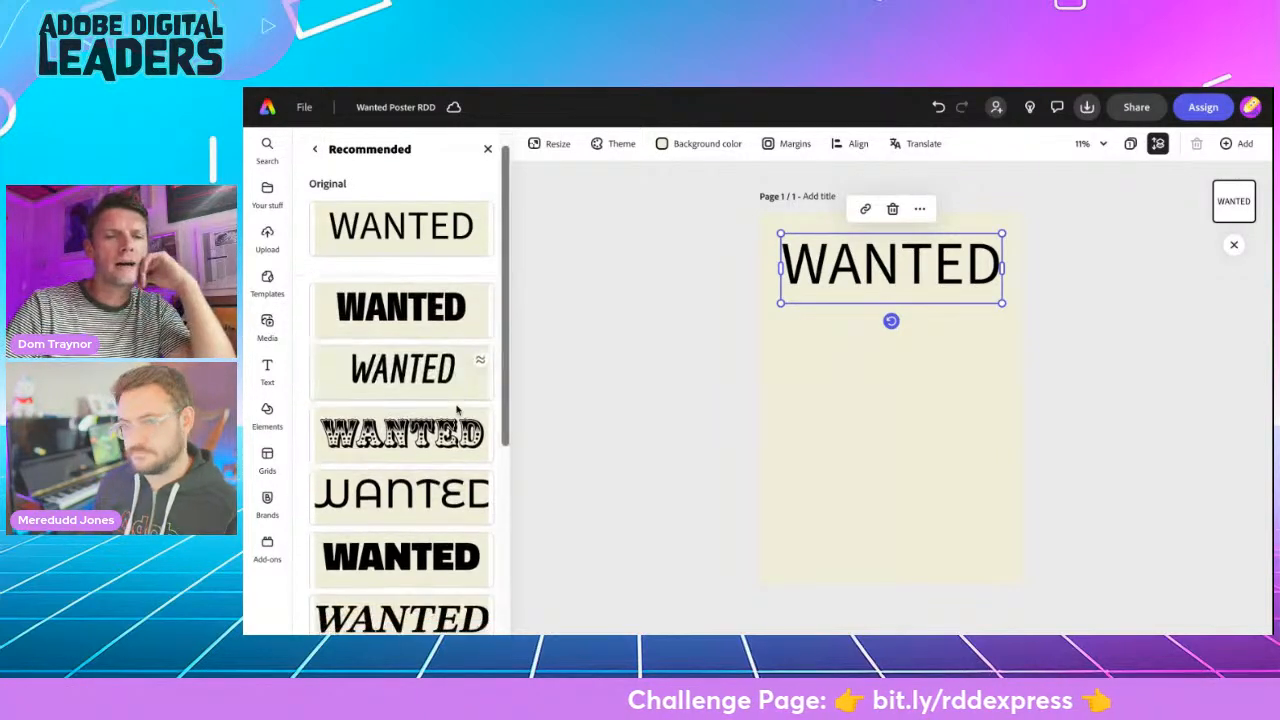
{"action": "scroll", "coordinate": [401, 420], "scroll_direction": "down", "scroll_amount": 5}
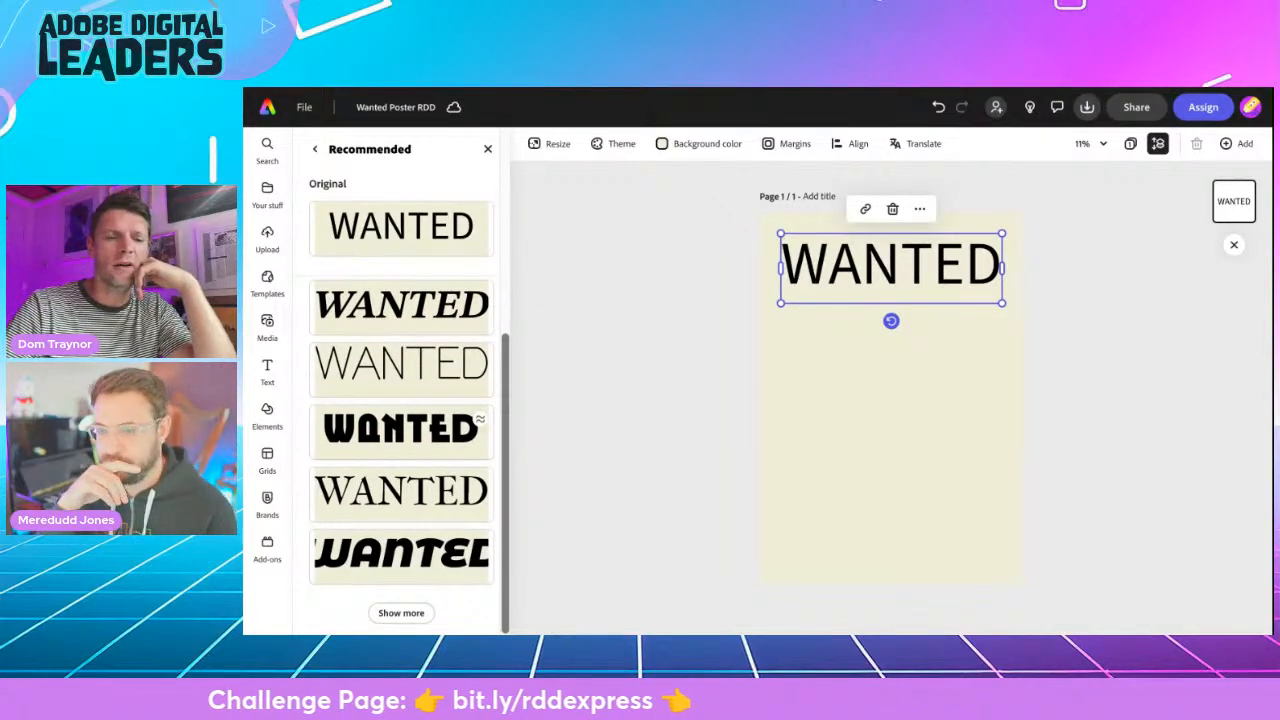
{"action": "scroll", "coordinate": [414, 380], "scroll_direction": "up", "scroll_amount": 5}
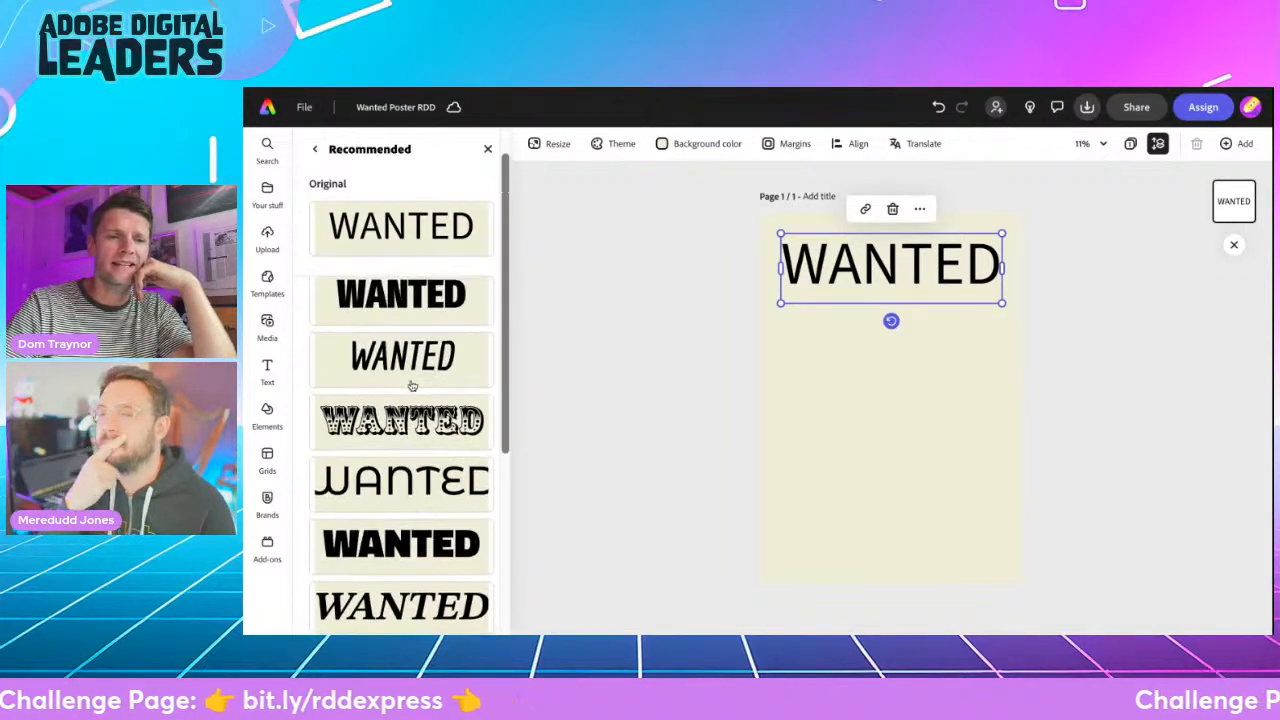
{"action": "scroll", "coordinate": [412, 385], "scroll_direction": "down", "scroll_amount": 5}
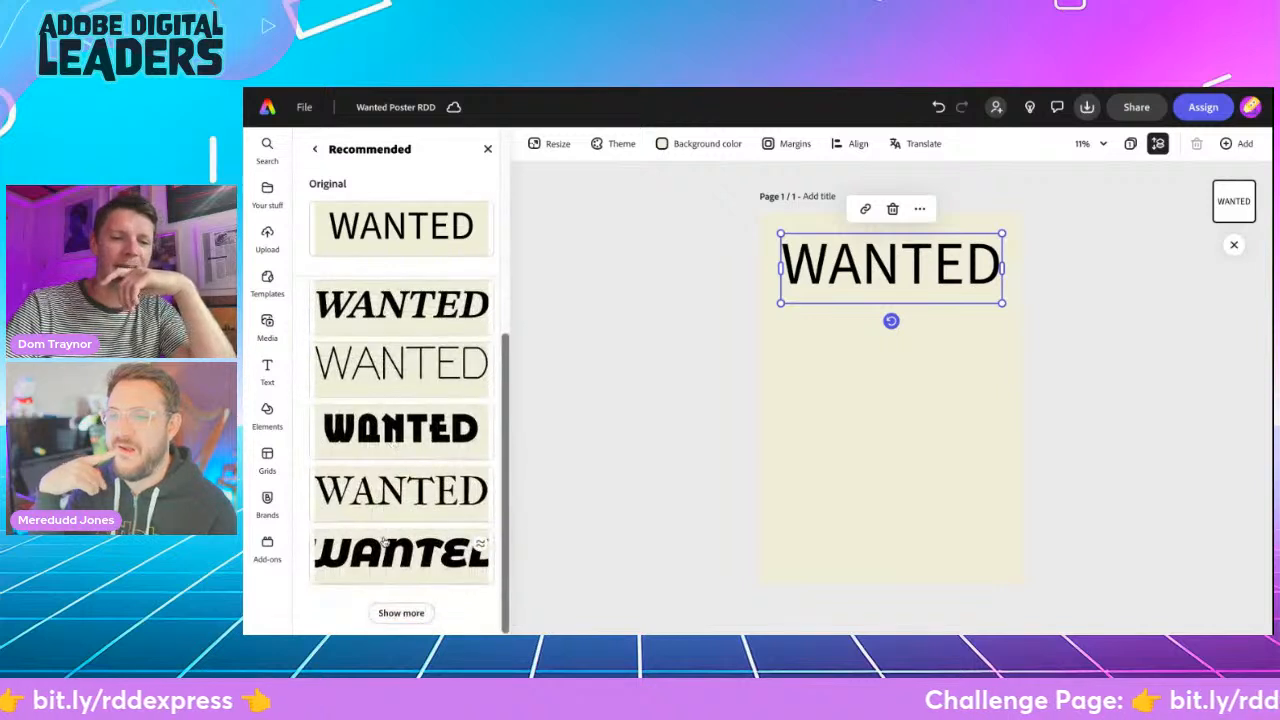
{"action": "left_click", "coordinate": [401, 613]}
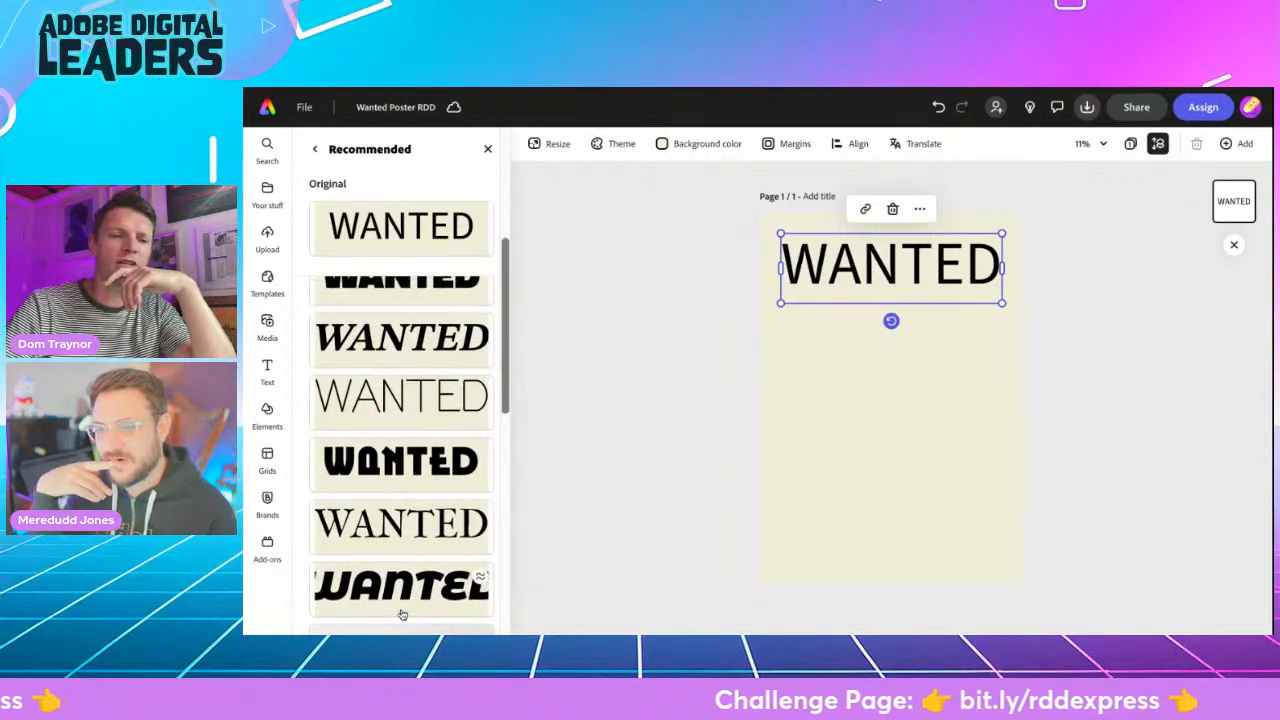
{"action": "scroll", "coordinate": [404, 523], "scroll_direction": "down", "scroll_amount": 5}
{"action": "scroll", "coordinate": [406, 523], "scroll_direction": "down", "scroll_amount": 2}
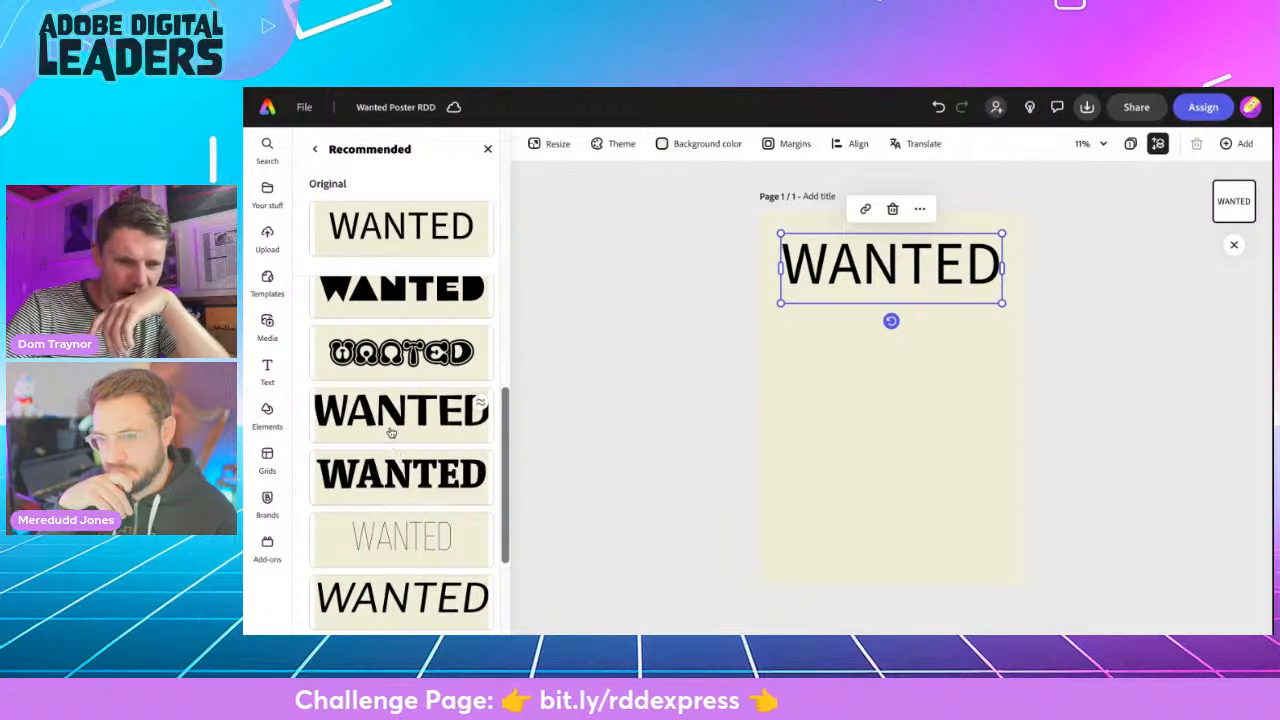
{"action": "left_click", "coordinate": [391, 432]}
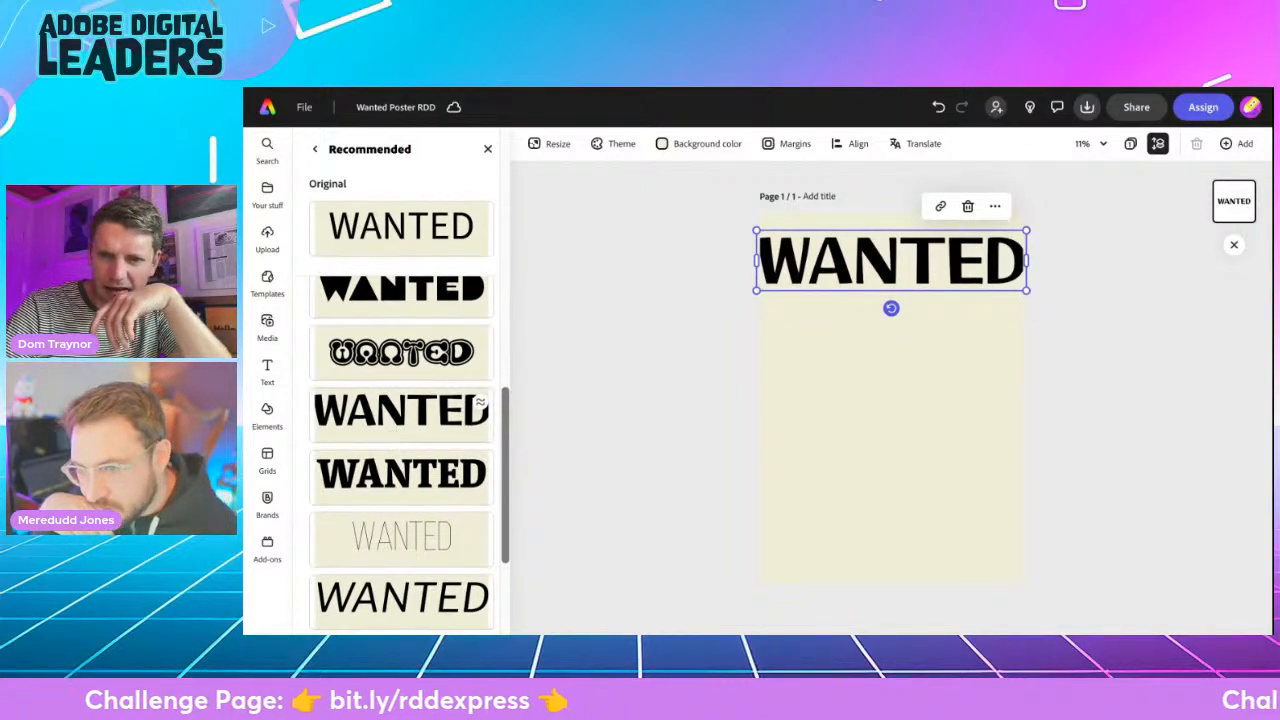
- Try the recommended bold slab-serif font on the WANTED heading and return to the wide bold sans-serif
{"action": "left_click", "coordinate": [393, 483]}
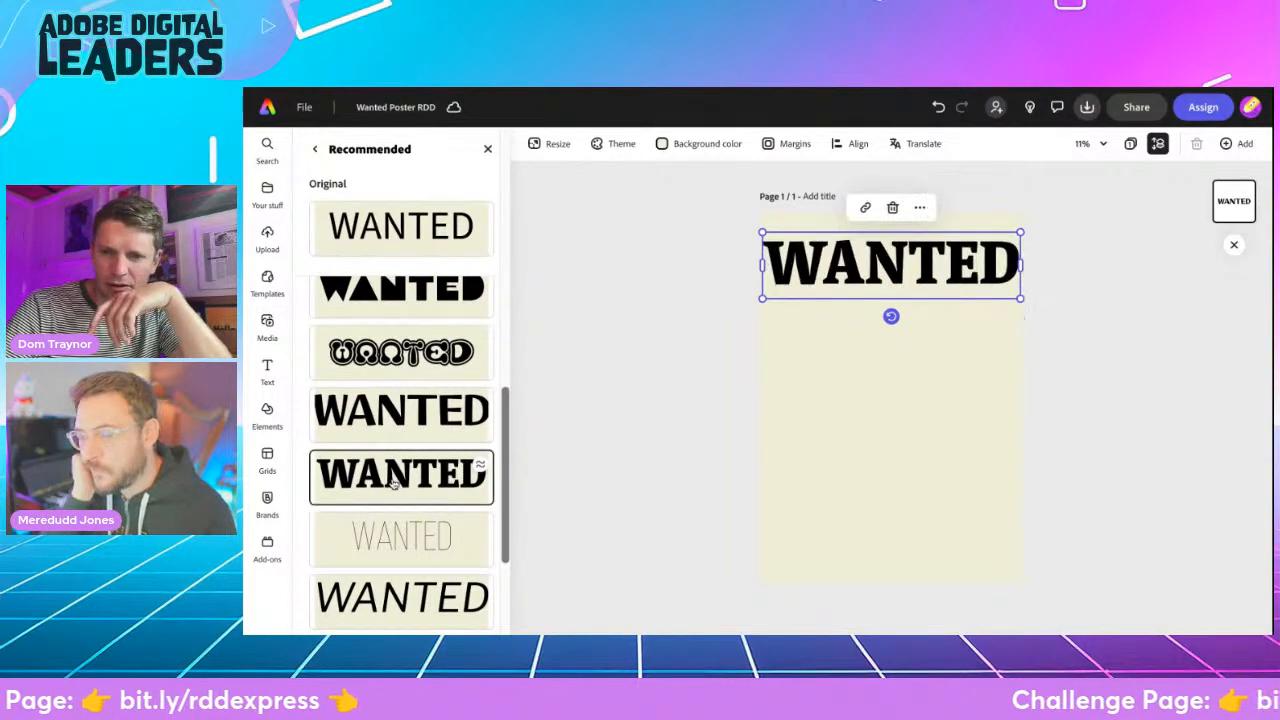
{"action": "scroll", "coordinate": [400, 420], "scroll_direction": "down", "scroll_amount": 3}
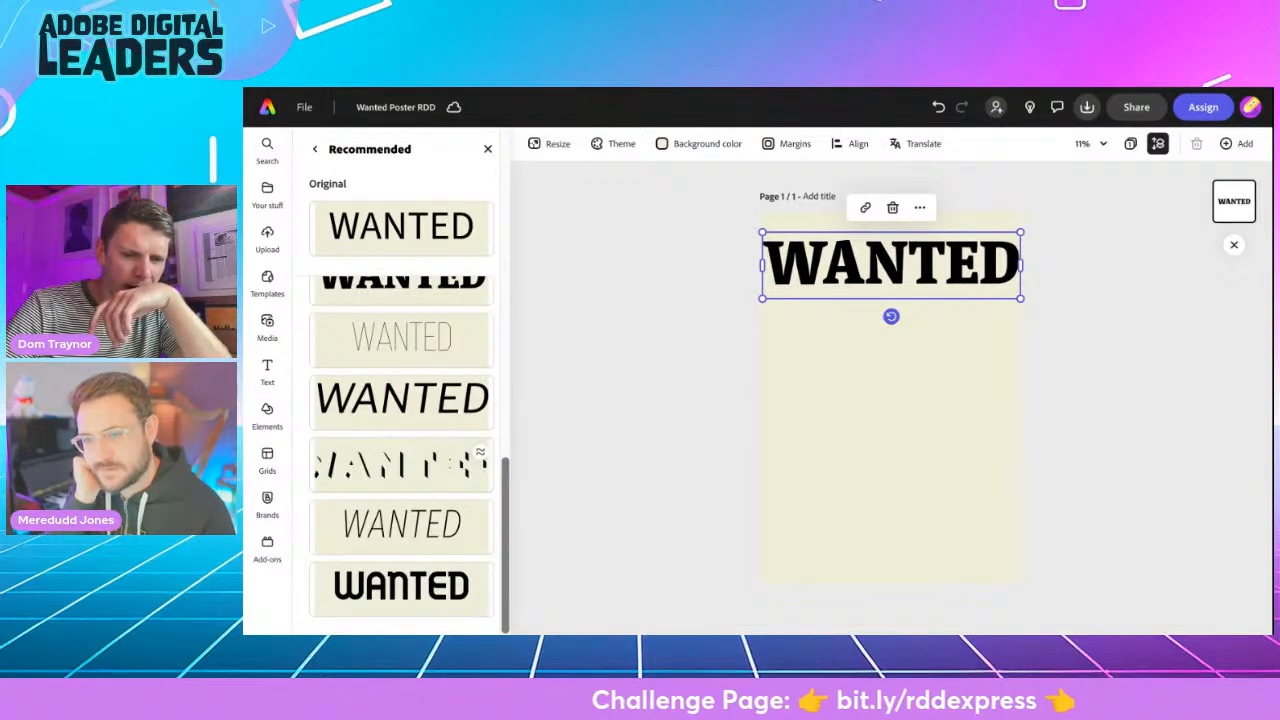
{"action": "scroll", "coordinate": [400, 420], "scroll_direction": "up", "scroll_amount": 3}
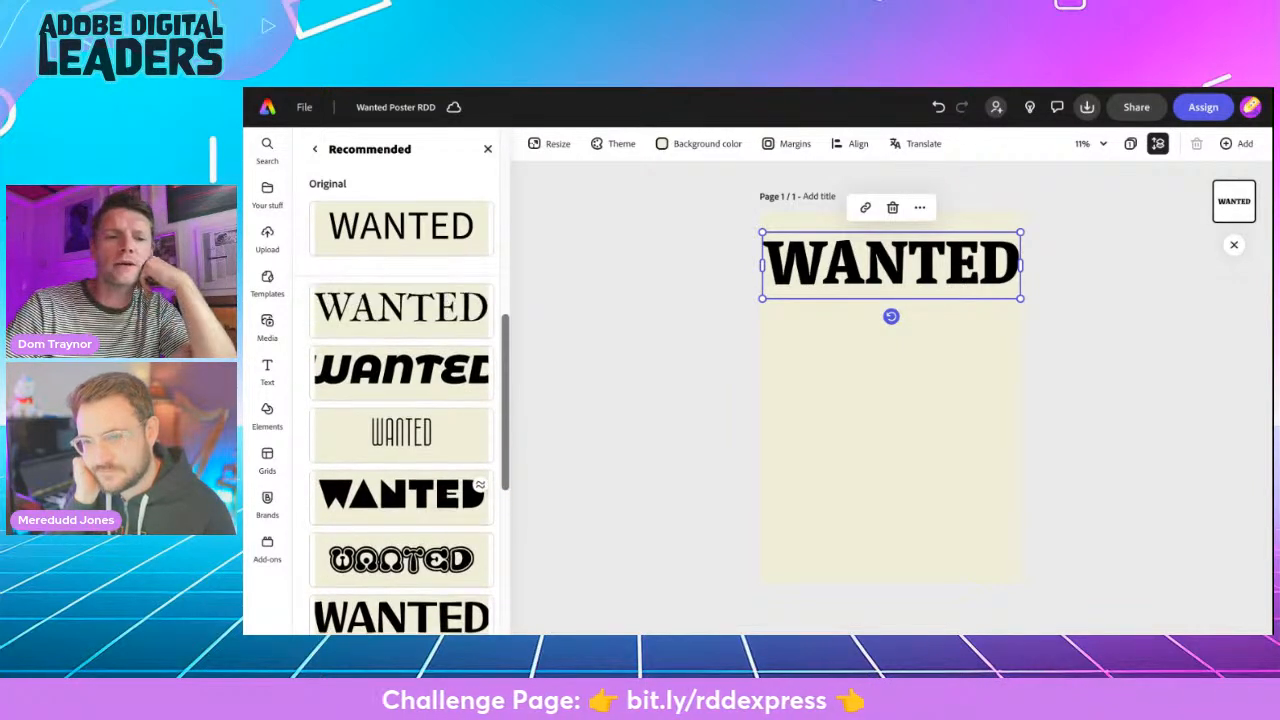
{"action": "scroll", "coordinate": [400, 500], "scroll_direction": "down", "scroll_amount": 1}
{"action": "left_click", "coordinate": [385, 568]}
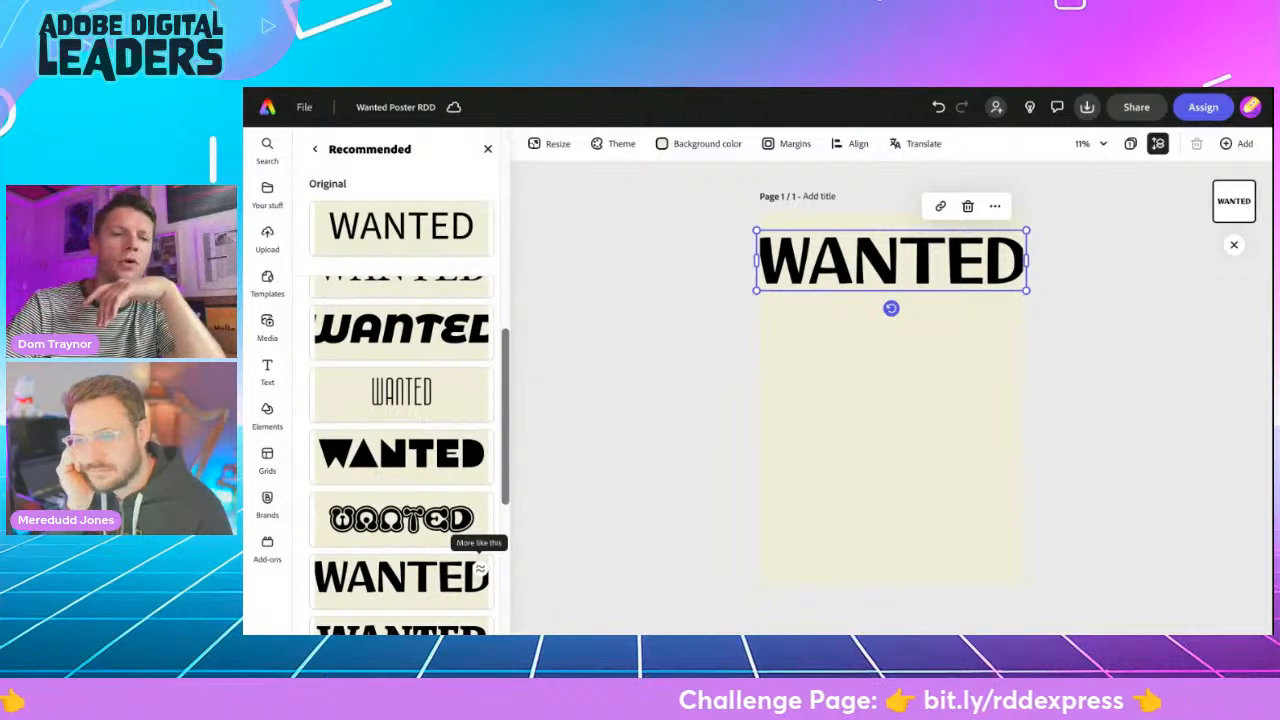
- Find fonts similar to the wide bold sans-serif and set the WANTED heading in FreightNeo Pro Bold
{"action": "left_click", "coordinate": [480, 567]}
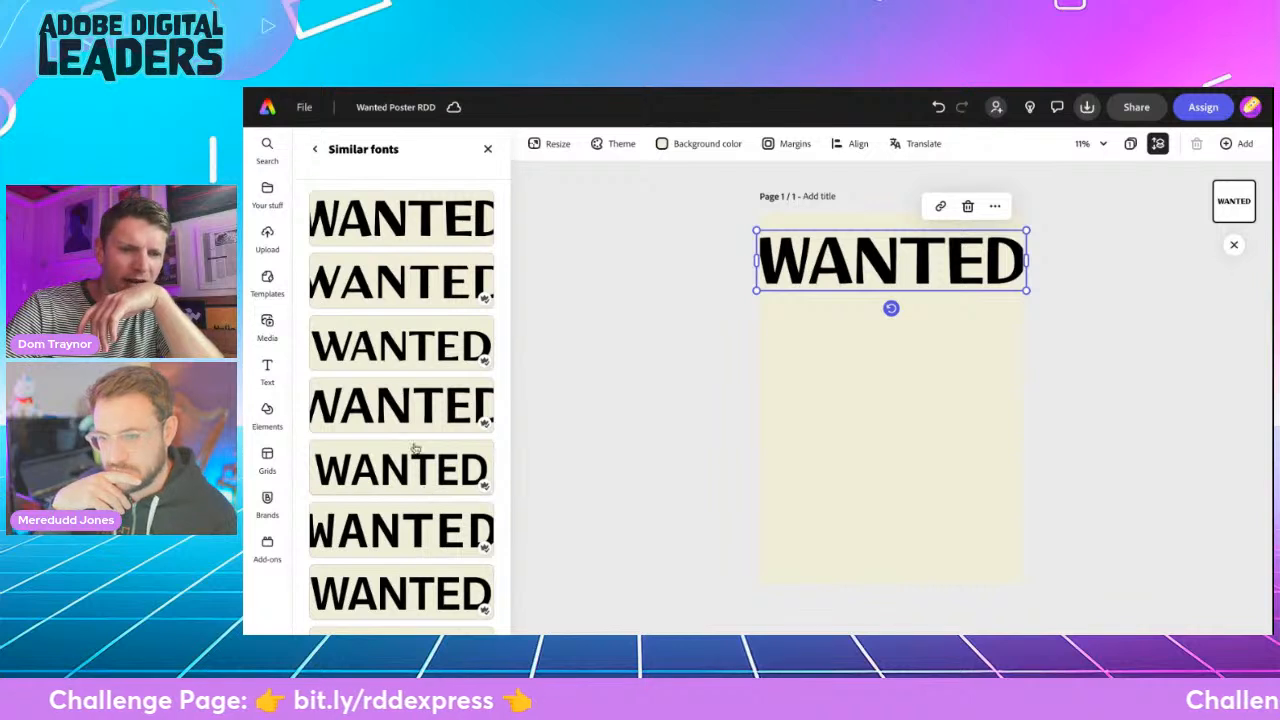
{"action": "left_click", "coordinate": [401, 363]}
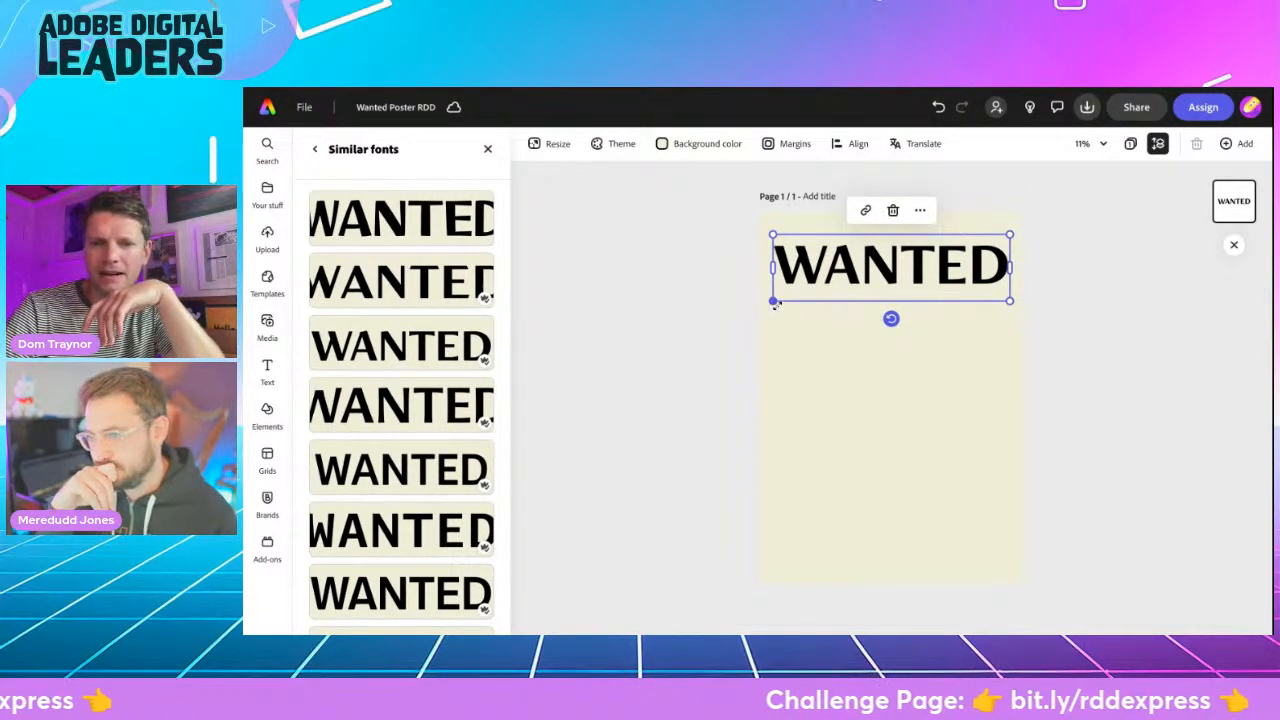
{"action": "left_click", "coordinate": [721, 312]}
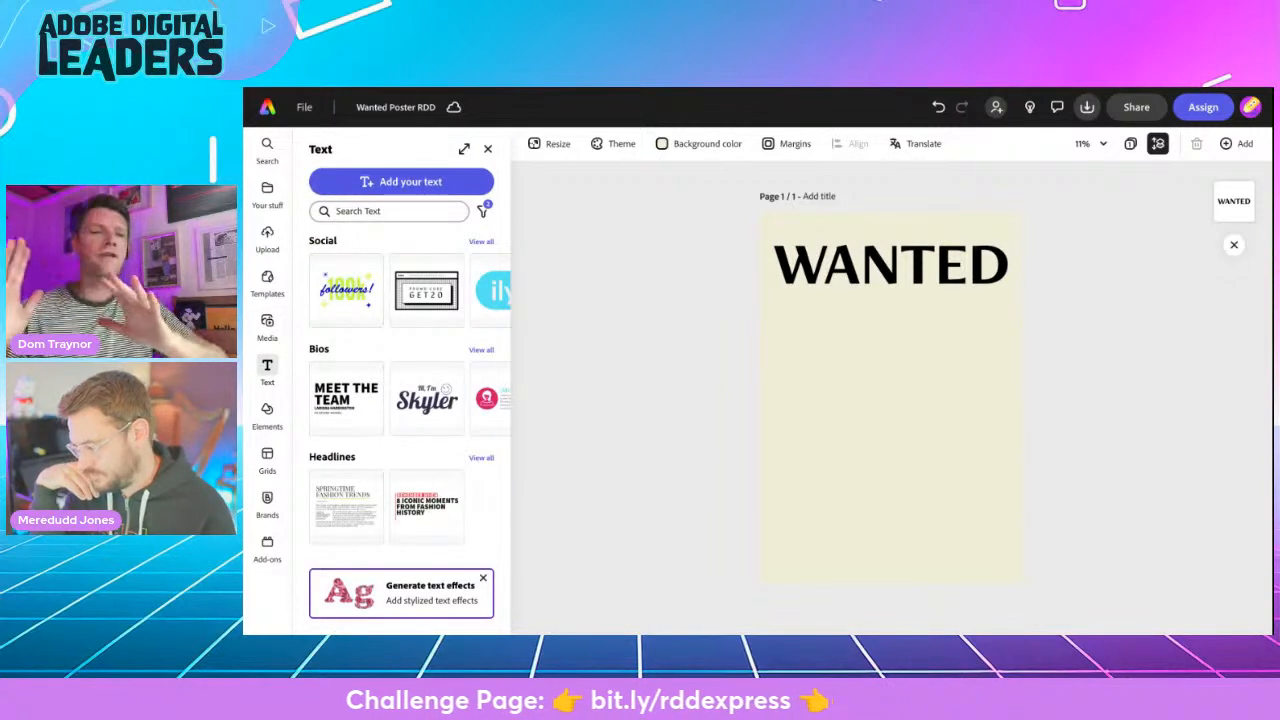
{"action": "left_click", "coordinate": [803, 286]}
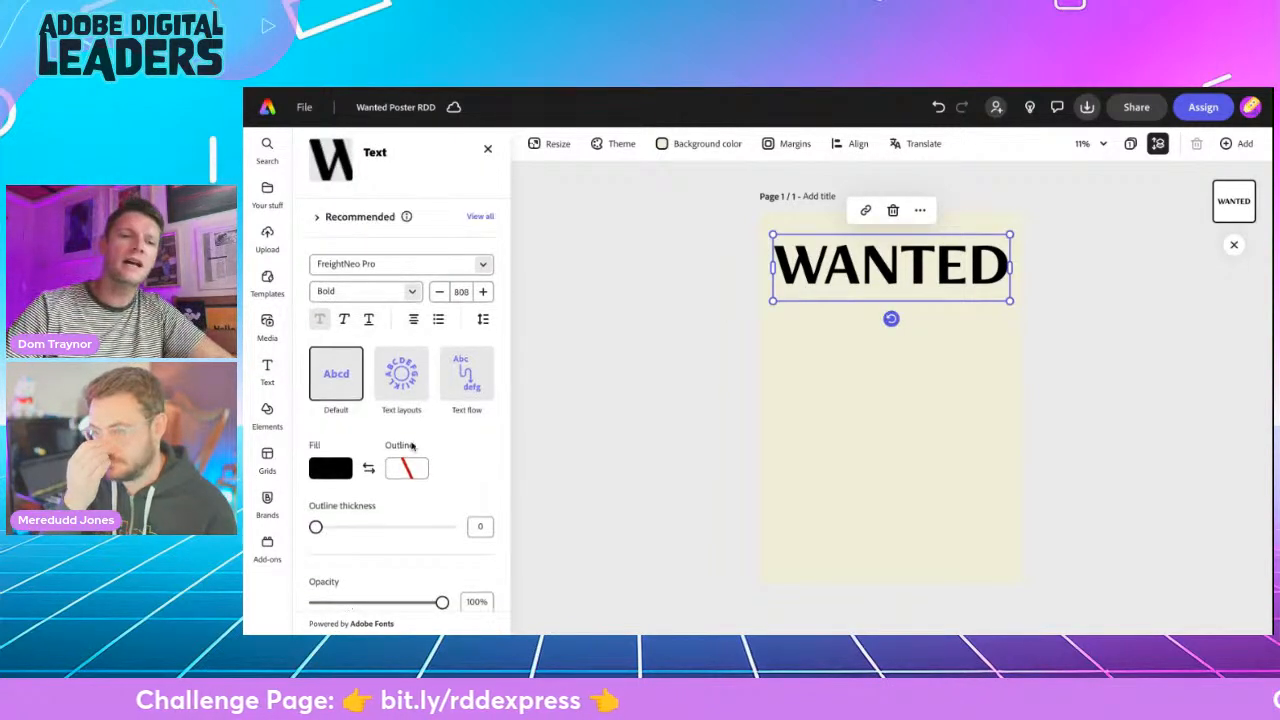
{"action": "left_click", "coordinate": [611, 438]}
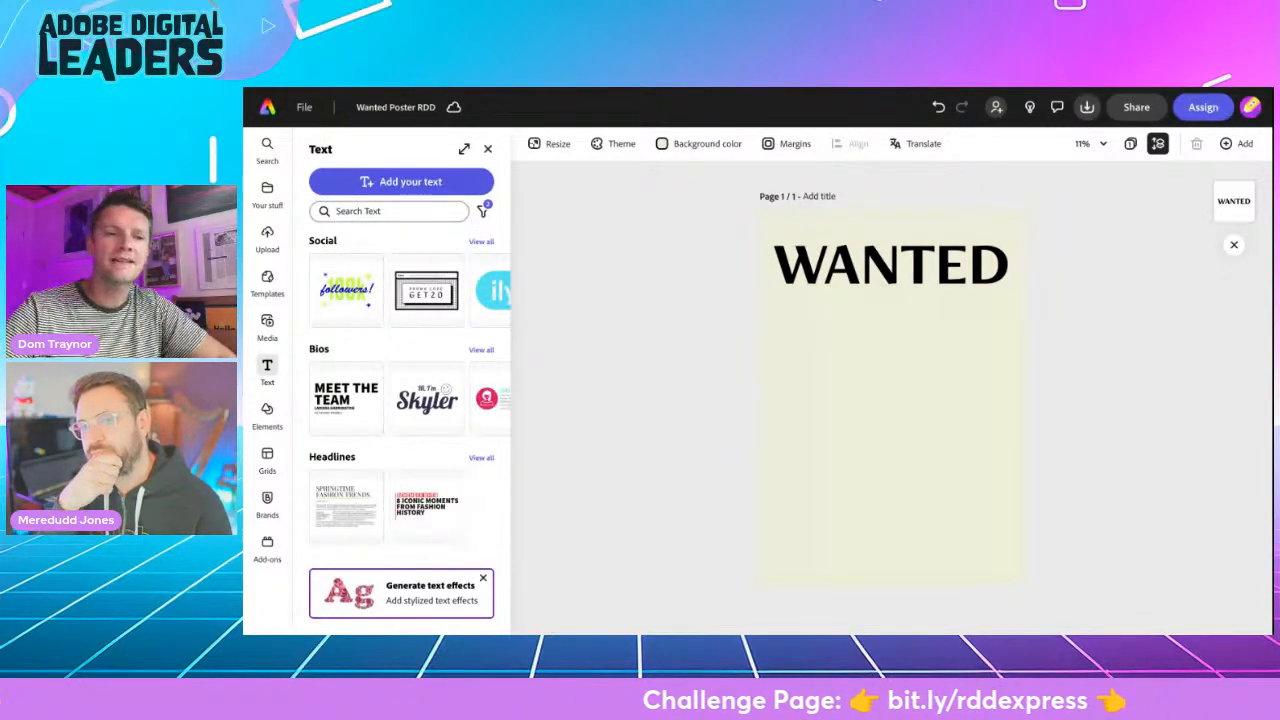
- Try the basic rectangle and line-hugging highlight shapes behind the WANTED heading
{"action": "left_click", "coordinate": [822, 262]}
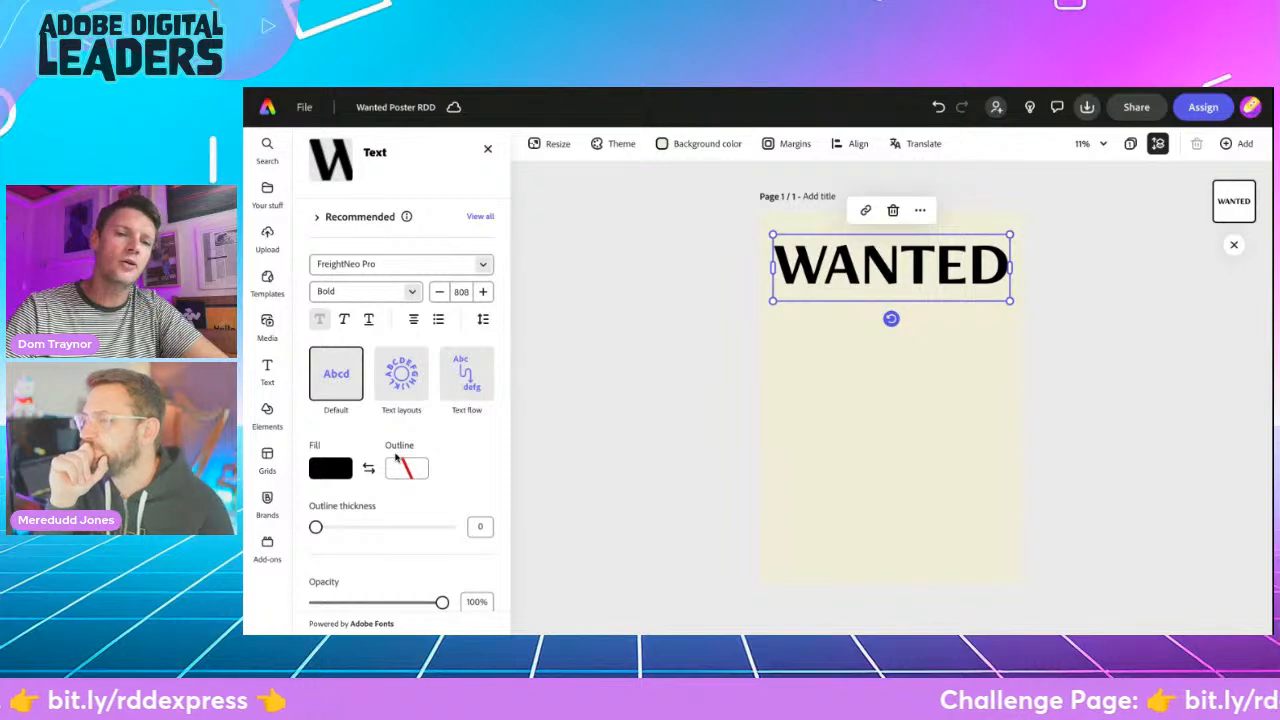
{"action": "scroll", "coordinate": [393, 558], "scroll_direction": "down", "scroll_amount": 5}
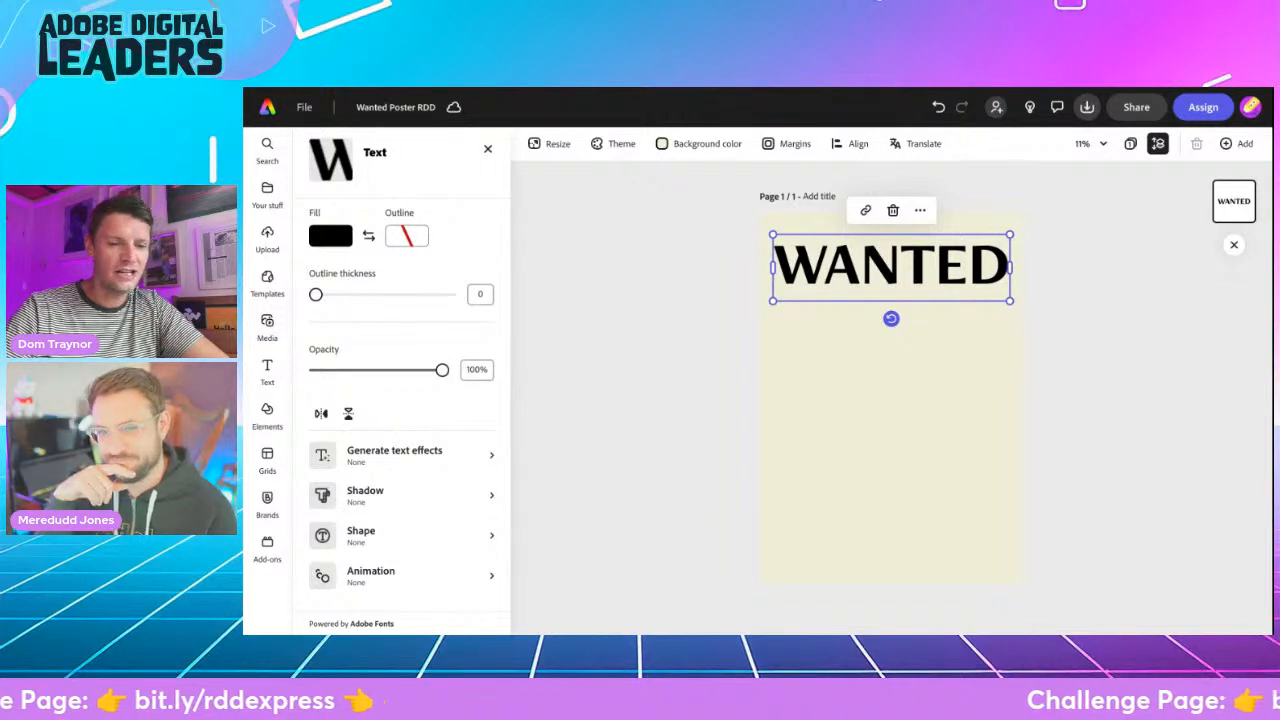
{"action": "left_click", "coordinate": [400, 535]}
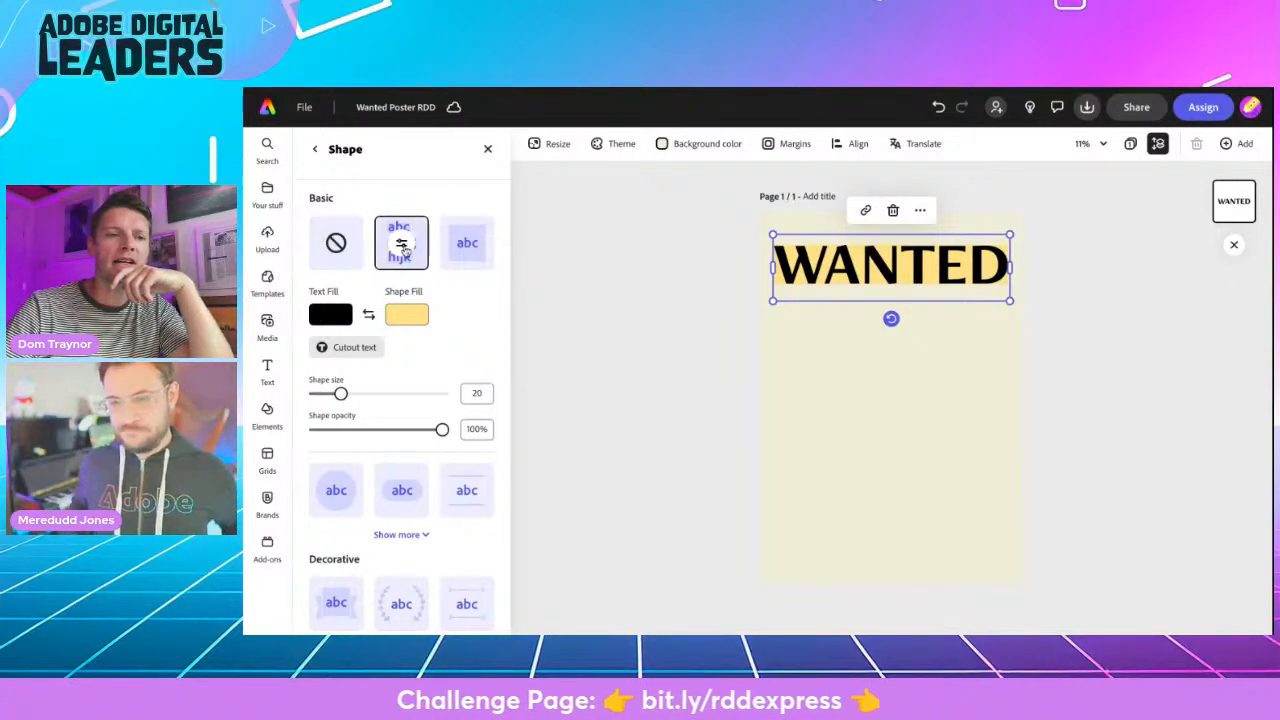
{"action": "left_click", "coordinate": [473, 258]}
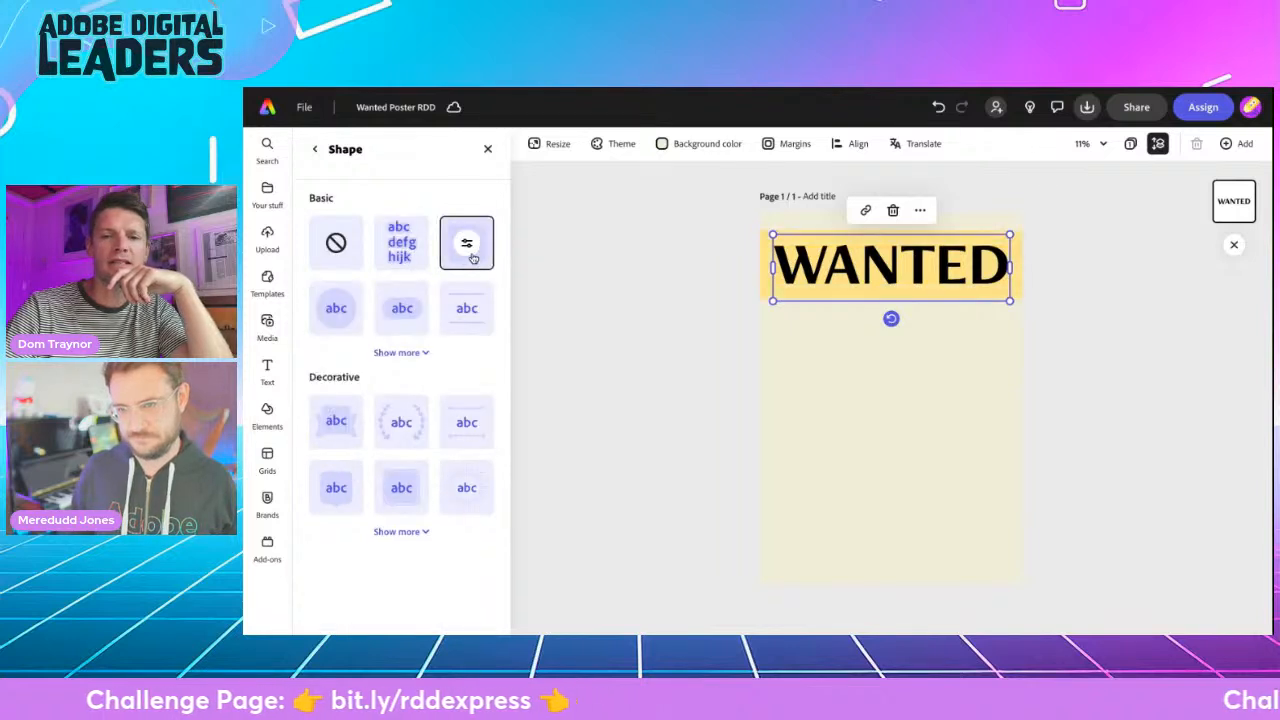
{"action": "left_click", "coordinate": [403, 258]}
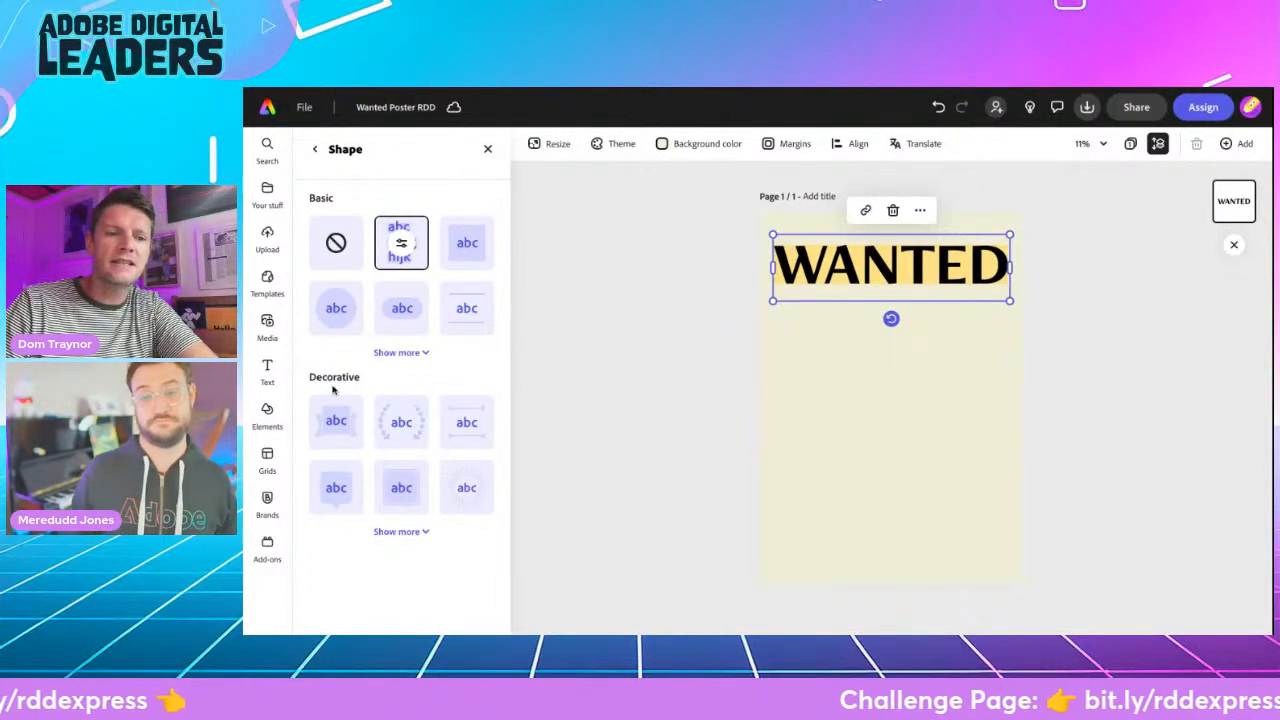
- Apply the decorative shape with arrow-ended lines above and below the text to the WANTED heading
{"action": "left_click", "coordinate": [400, 531]}
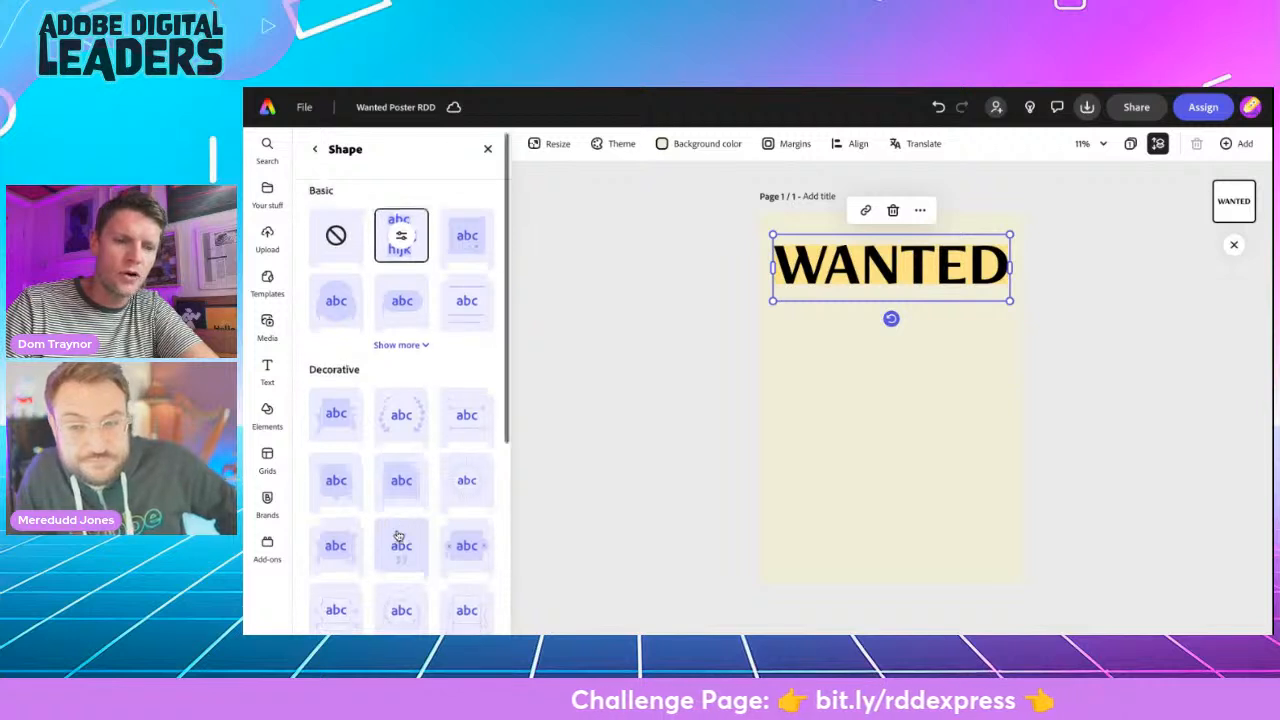
{"action": "scroll", "coordinate": [398, 537], "scroll_direction": "down", "scroll_amount": 5}
{"action": "scroll", "coordinate": [398, 537], "scroll_direction": "down", "scroll_amount": 3}
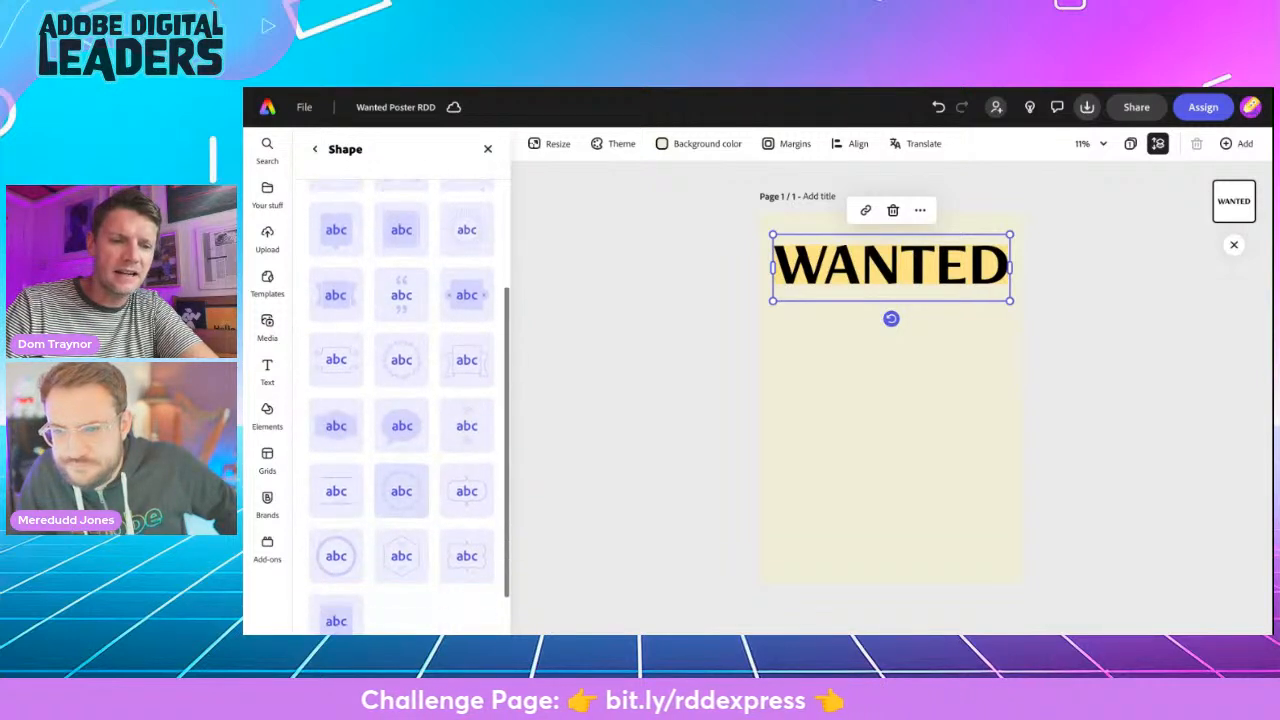
{"action": "scroll", "coordinate": [460, 343], "scroll_direction": "up", "scroll_amount": 6}
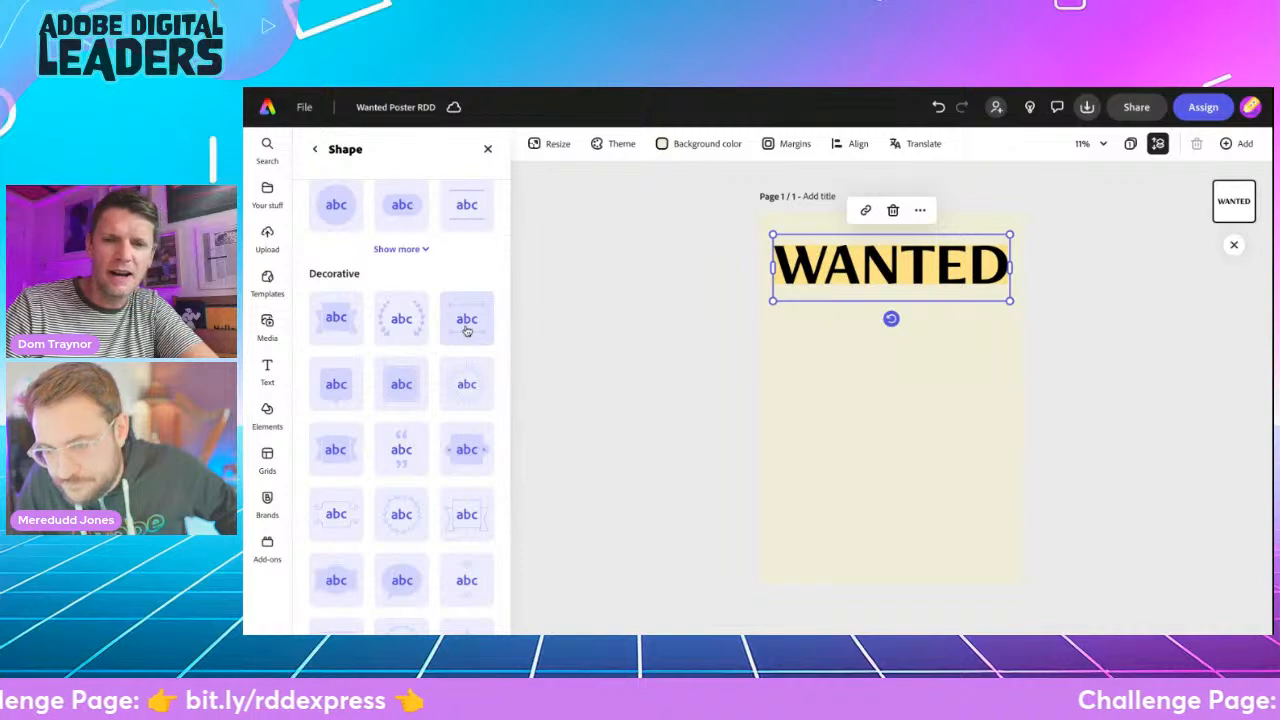
{"action": "left_click", "coordinate": [466, 330]}
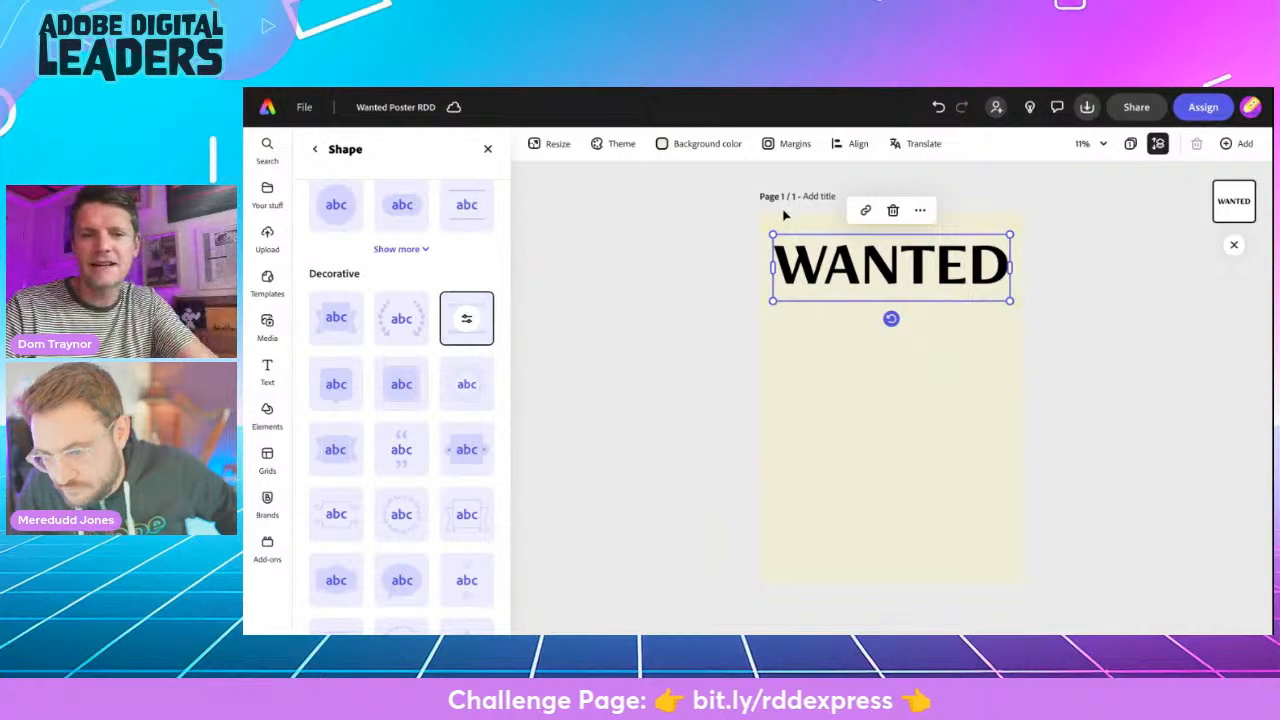
{"action": "scroll", "coordinate": [835, 240], "scroll_direction": "up", "scroll_amount": 5}
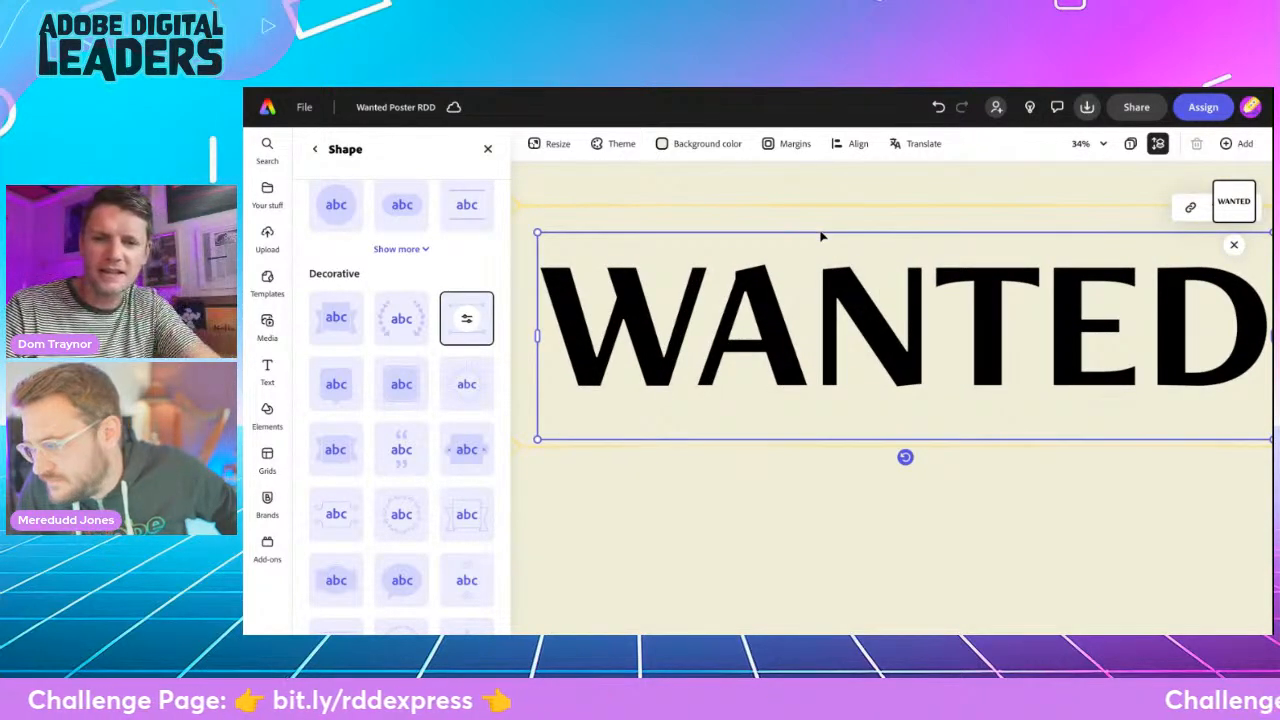
{"action": "scroll", "coordinate": [822, 237], "scroll_direction": "down", "scroll_amount": 3}
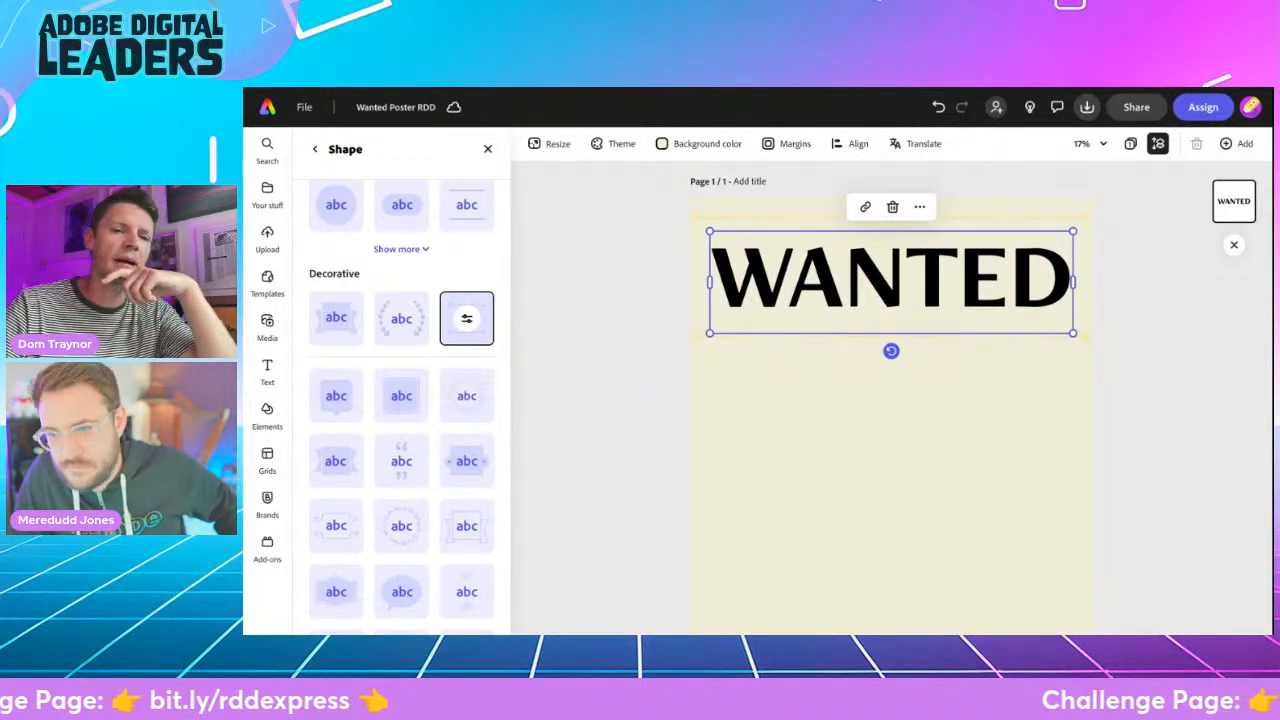
- Set the fill of the WANTED heading's decorative arrow lines to black
{"action": "left_click", "coordinate": [466, 318]}
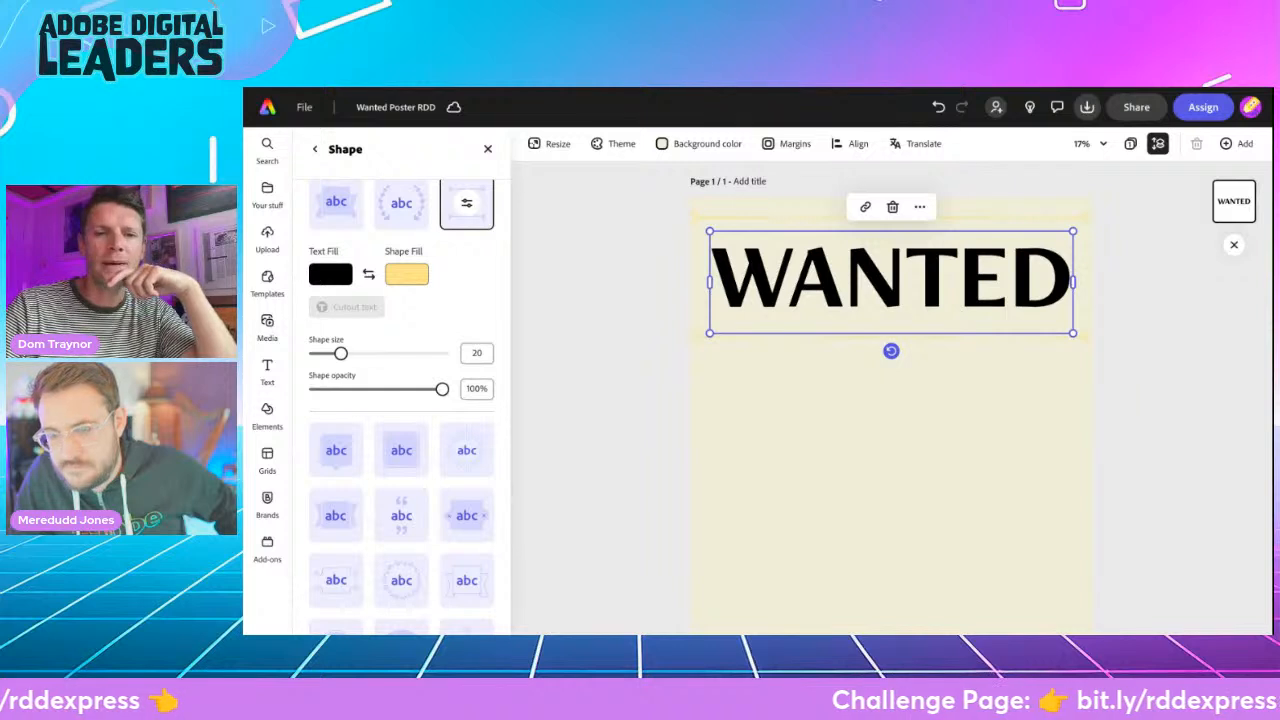
{"action": "left_click", "coordinate": [398, 276]}
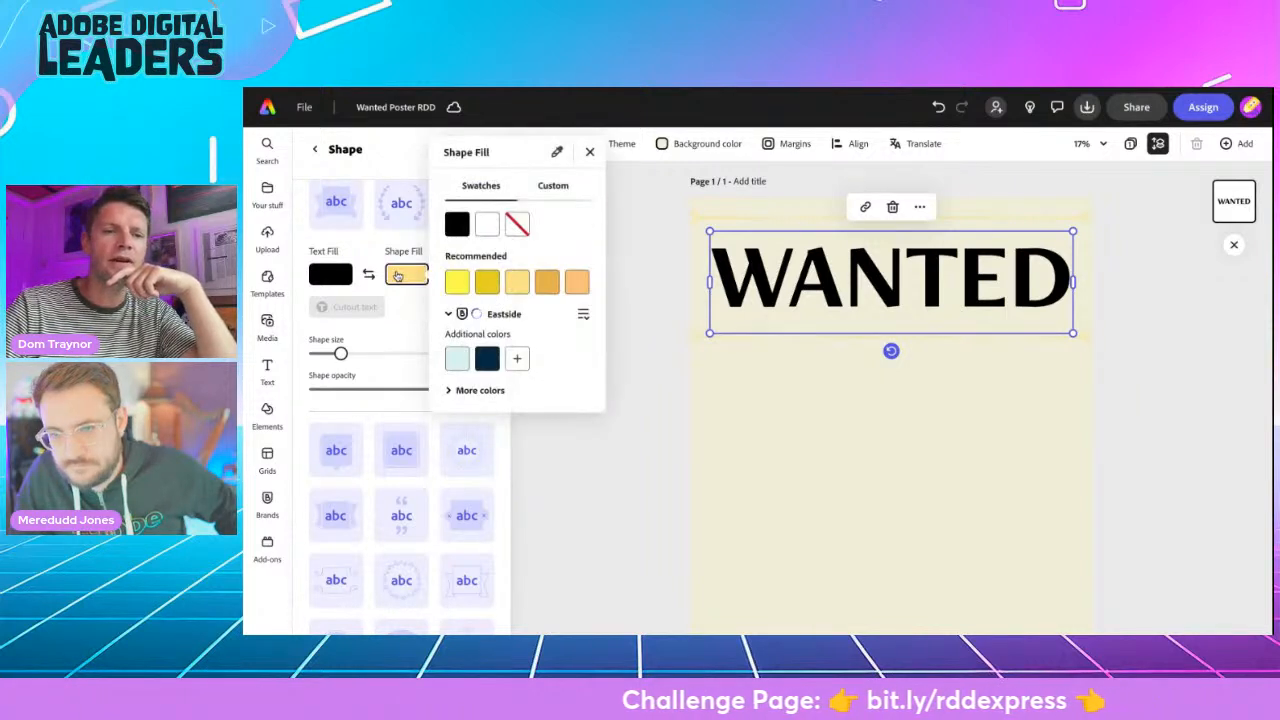
{"action": "left_click", "coordinate": [455, 211]}
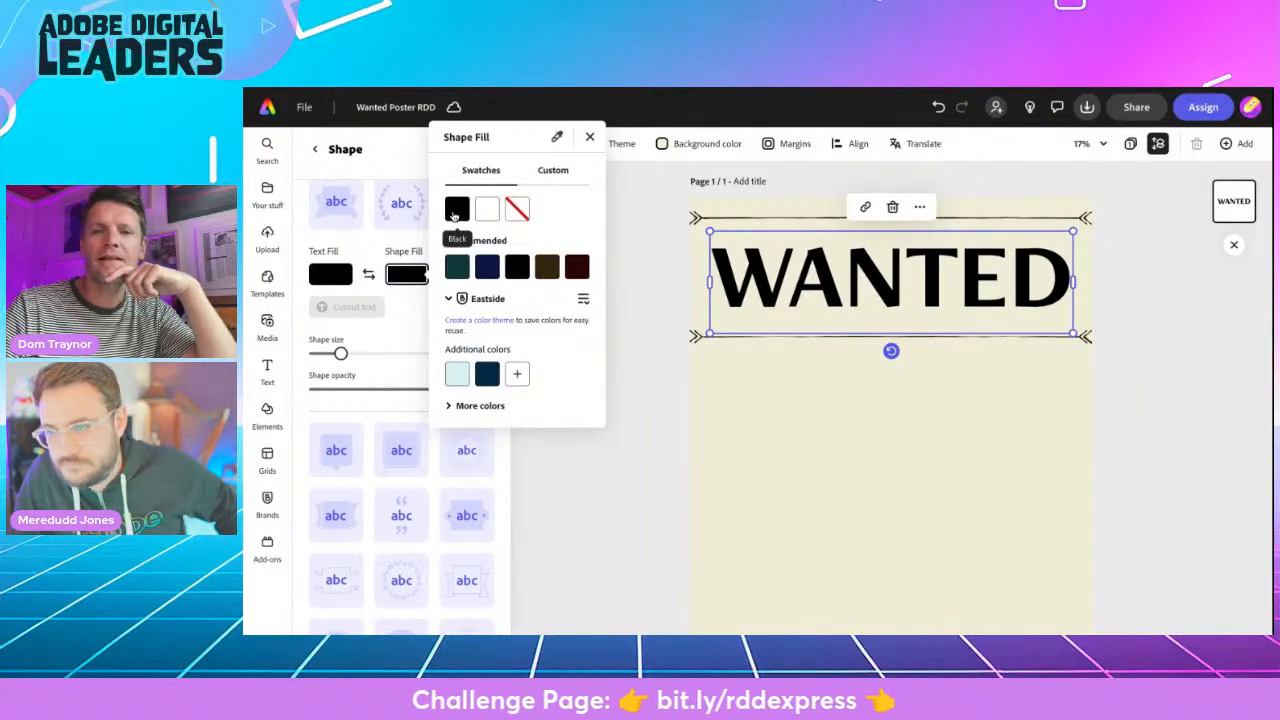
{"action": "left_click", "coordinate": [397, 330]}
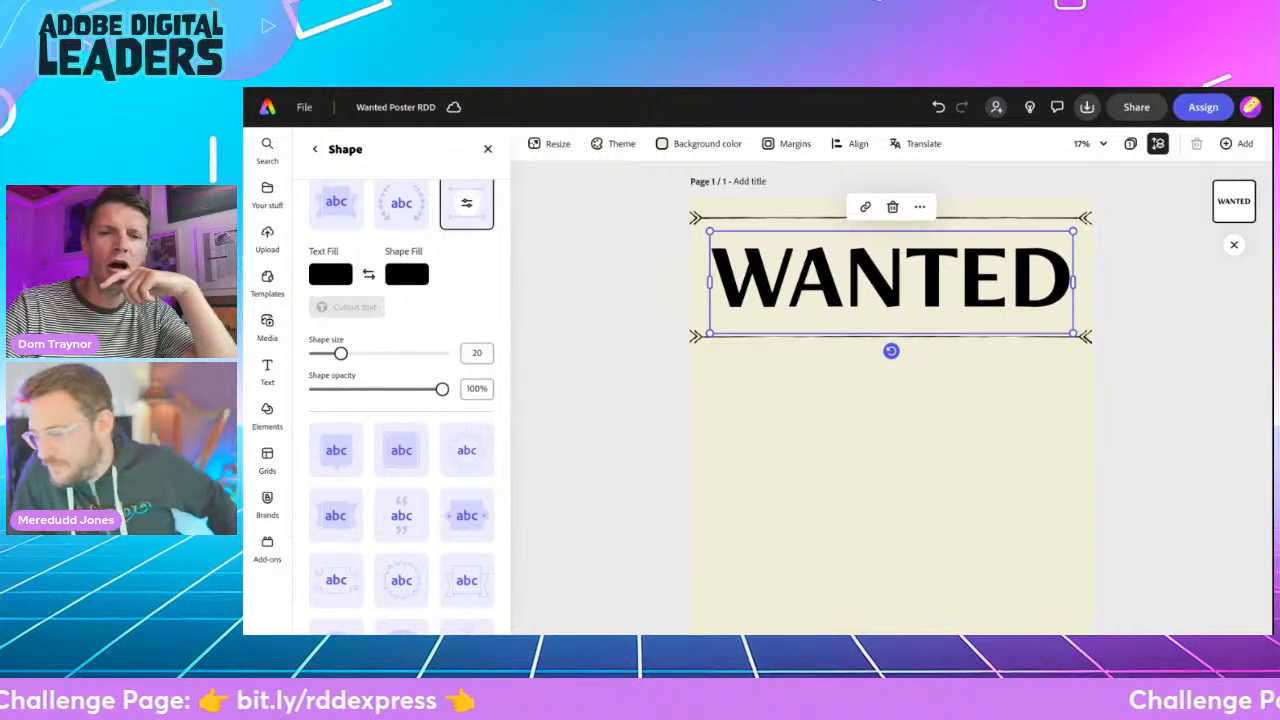
- Set the decorative shape size to 19, shrink the WANTED heading slightly and centre it so its lines fit within the page
{"action": "left_click_drag", "start_coordinate": [370, 355], "coordinate": [338, 359]}
{"action": "left_click_drag", "start_coordinate": [709, 232], "coordinate": [741, 240]}
{"action": "left_click_drag", "start_coordinate": [877, 277], "coordinate": [860, 268]}
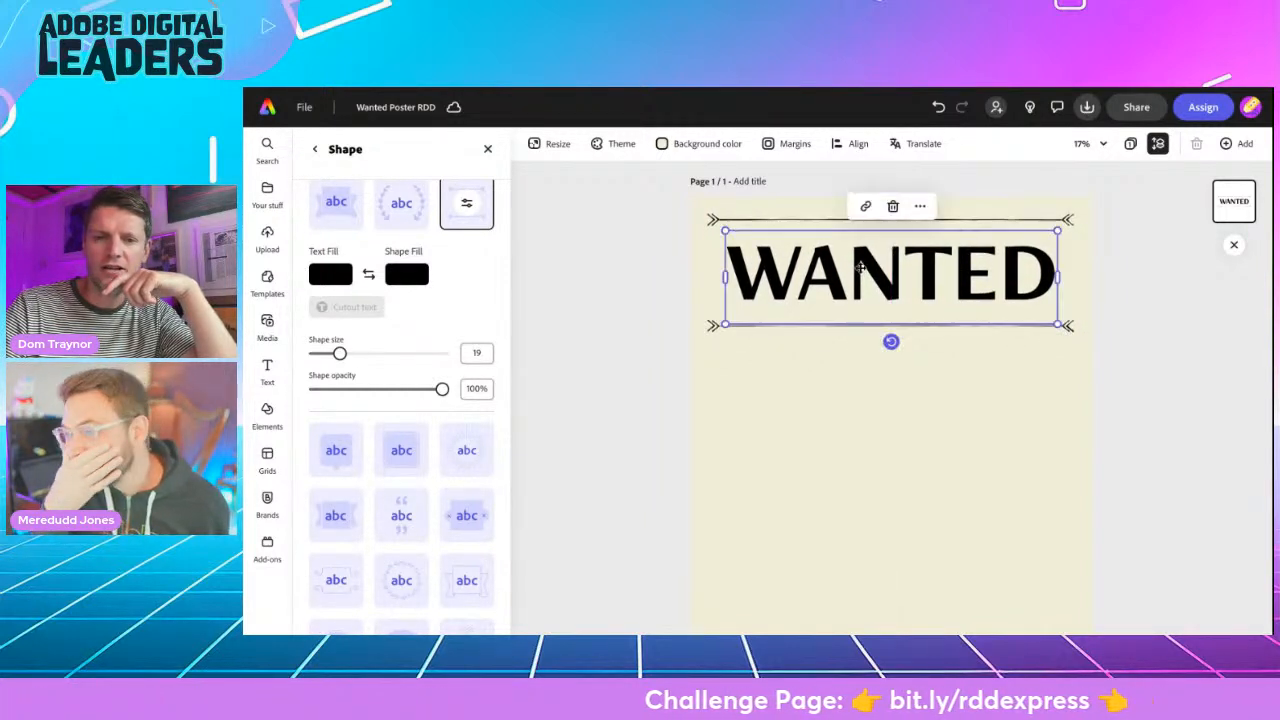
{"action": "left_click", "coordinate": [626, 383]}
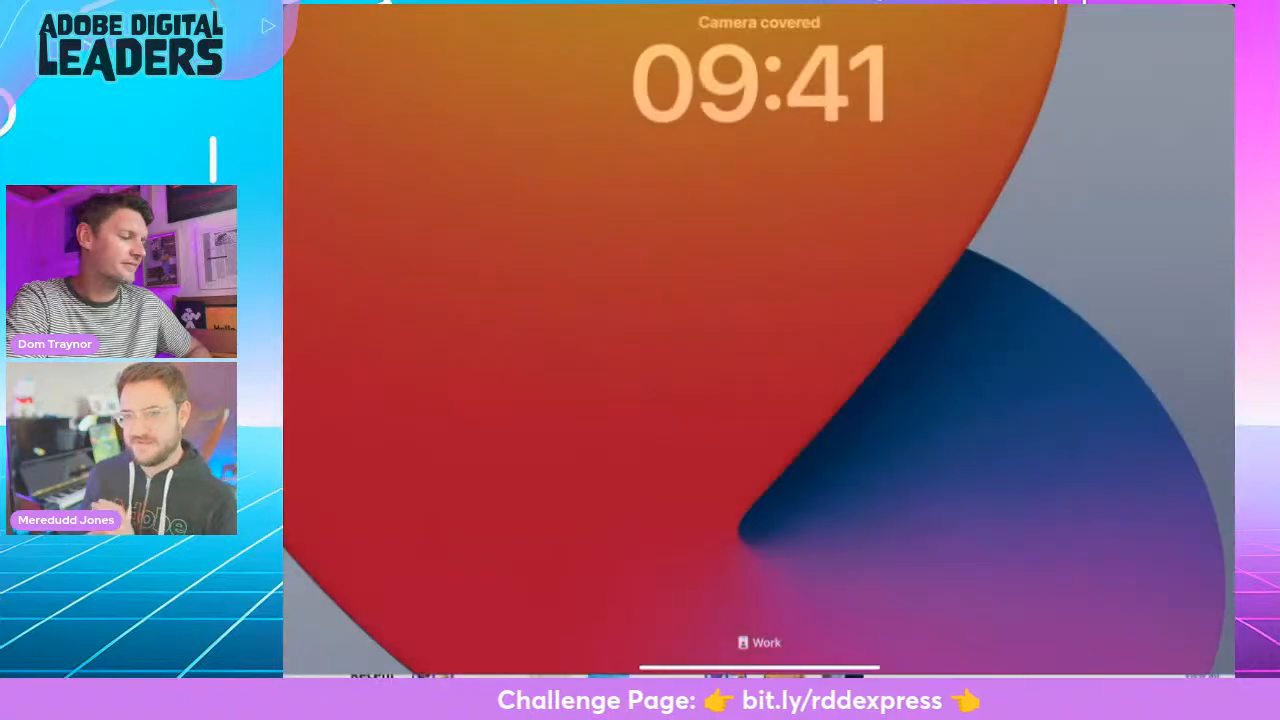
{"action": "left_click_drag", "start_coordinate": [759, 670], "coordinate": [759, 412]}
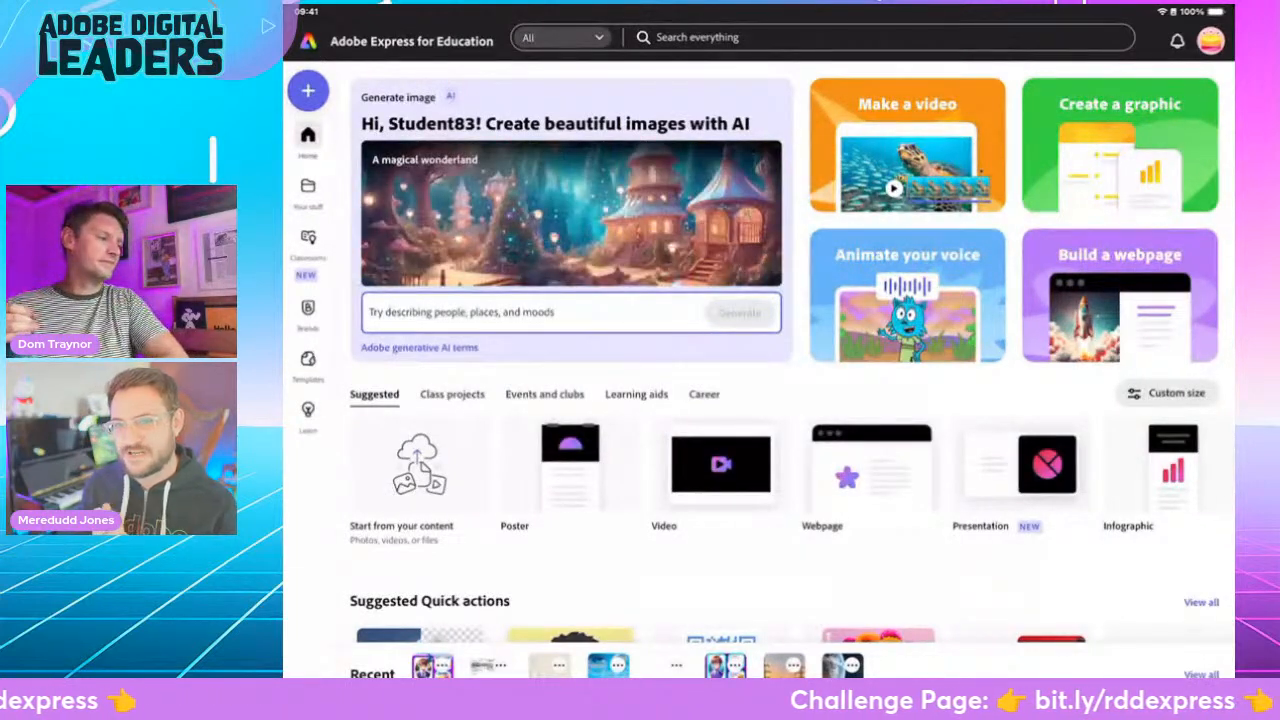
- Create a new blank portrait graphic and name the project "Wanted roald dahl 24"
{"action": "left_click", "coordinate": [1120, 160]}
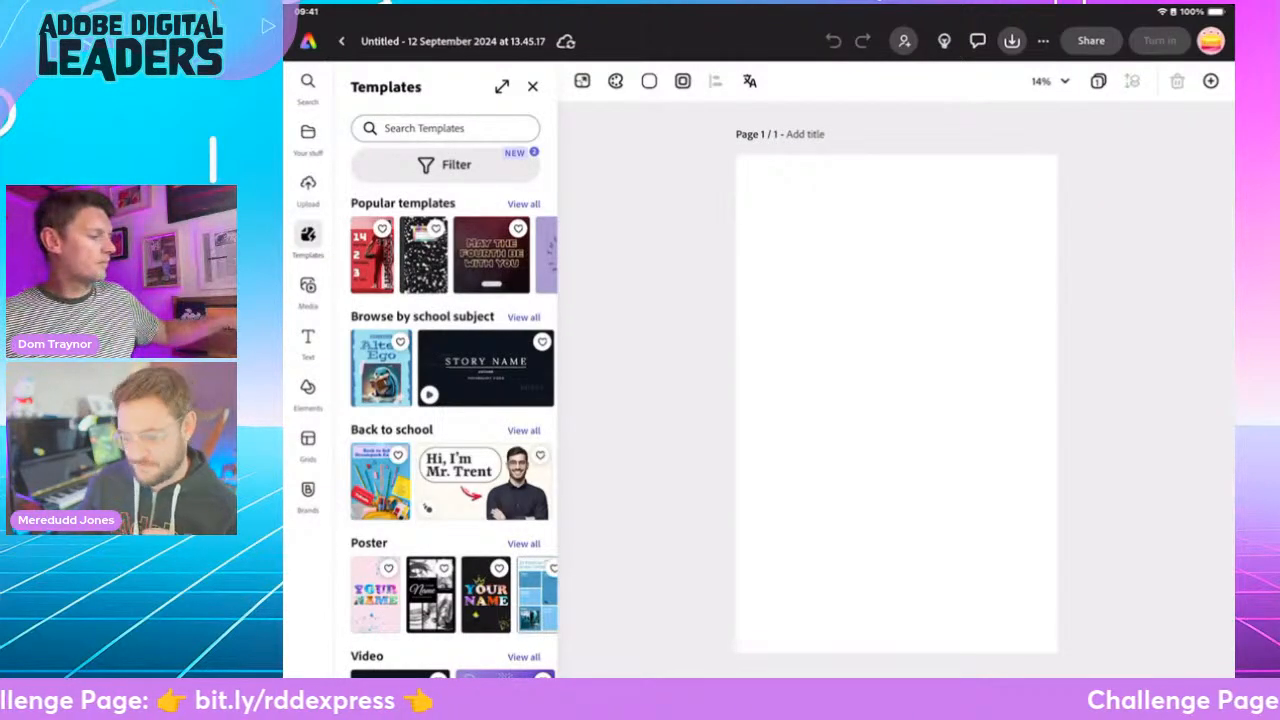
{"action": "left_click", "coordinate": [453, 41]}
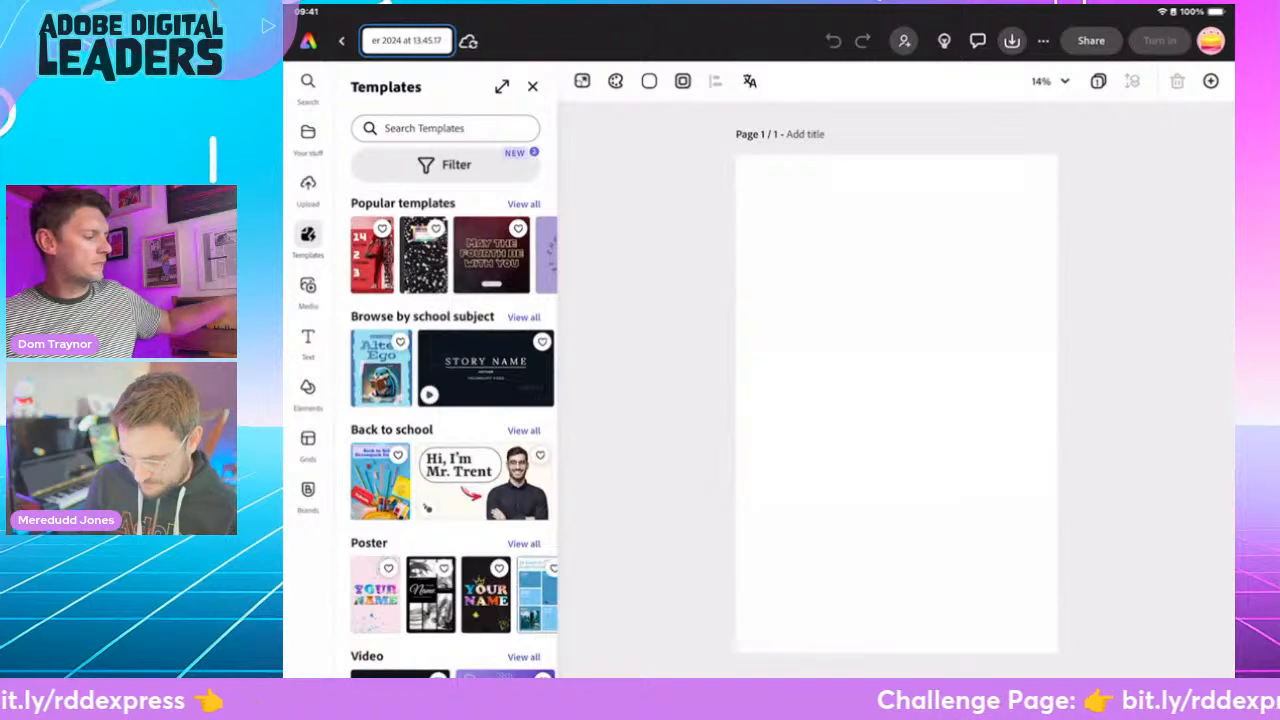
{"action": "key", "text": "BackSpace"}
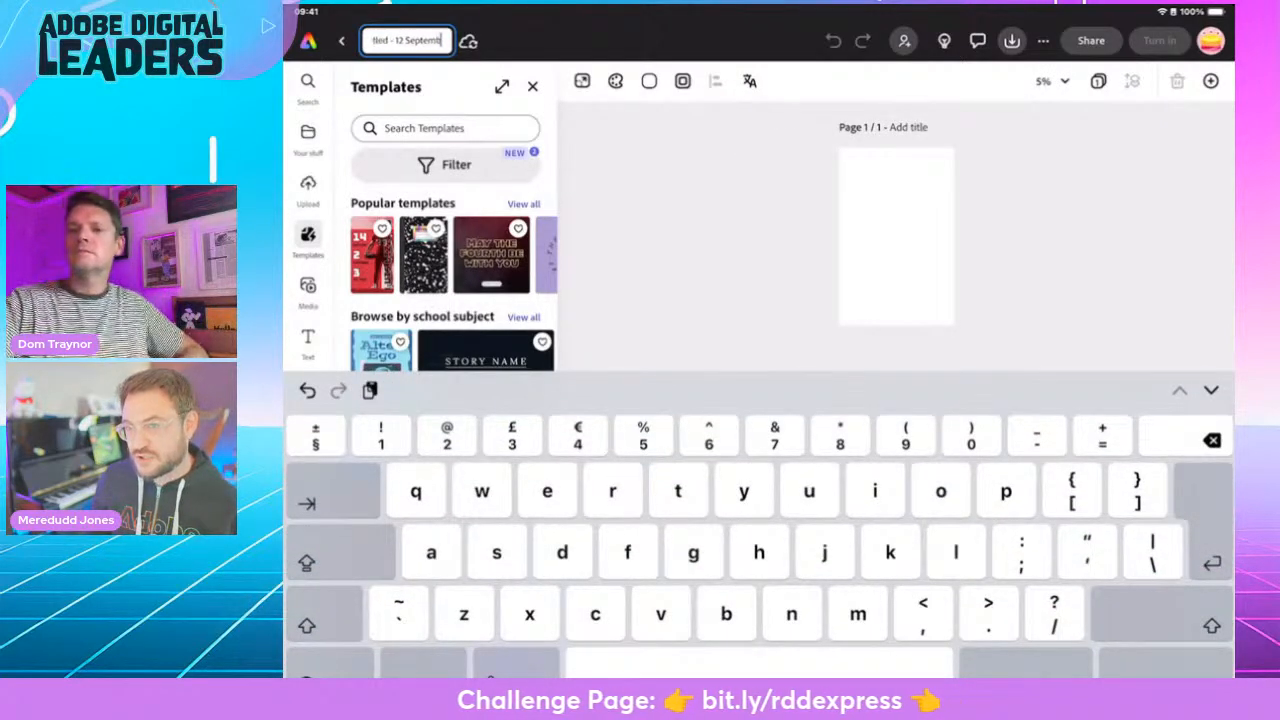
{"action": "key", "text": "BackSpace"}
{"action": "key", "text": "BackSpace"}
{"action": "key", "text": "BackSpace"}
{"action": "key", "text": "BackSpace"}
{"action": "key", "text": "BackSpace"}
{"action": "key", "text": "BackSpace"}
{"action": "key", "text": "BackSpace"}
{"action": "key", "text": "BackSpace"}
{"action": "key", "text": "BackSpace"}
{"action": "key", "text": "BackSpace"}
{"action": "key", "text": "BackSpace"}
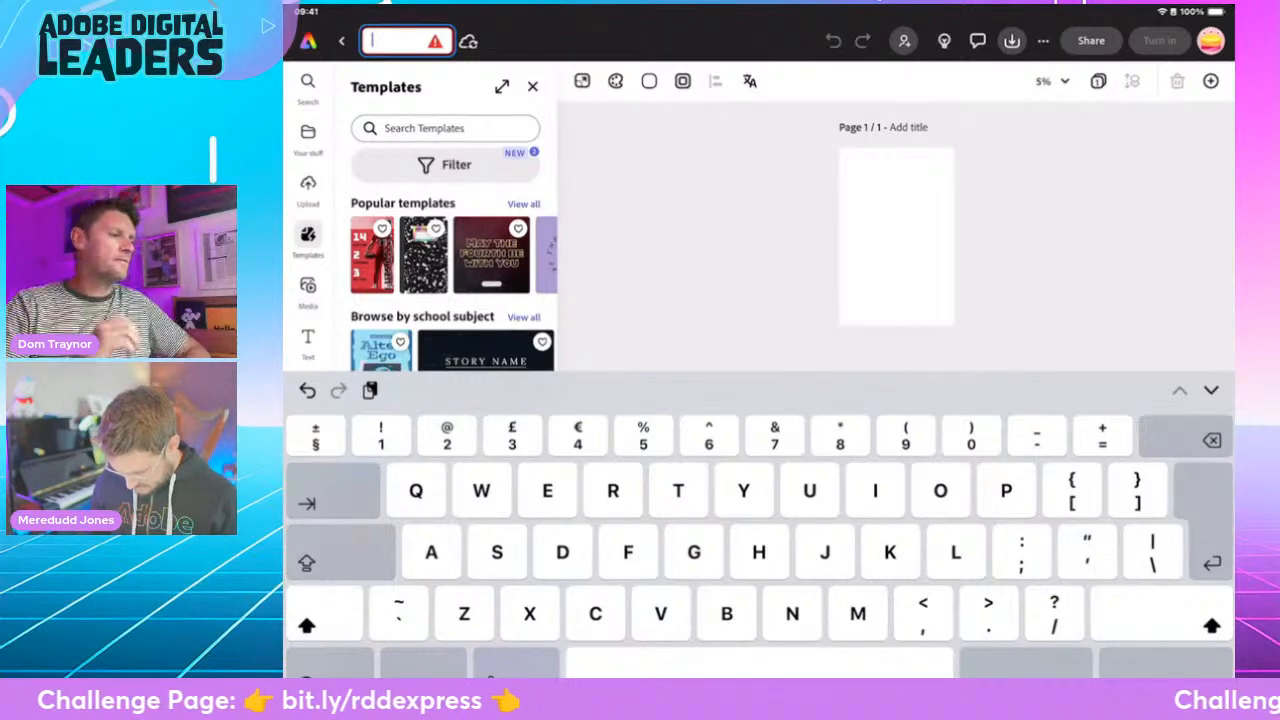
{"action": "type", "text": "Wanted roald d"}
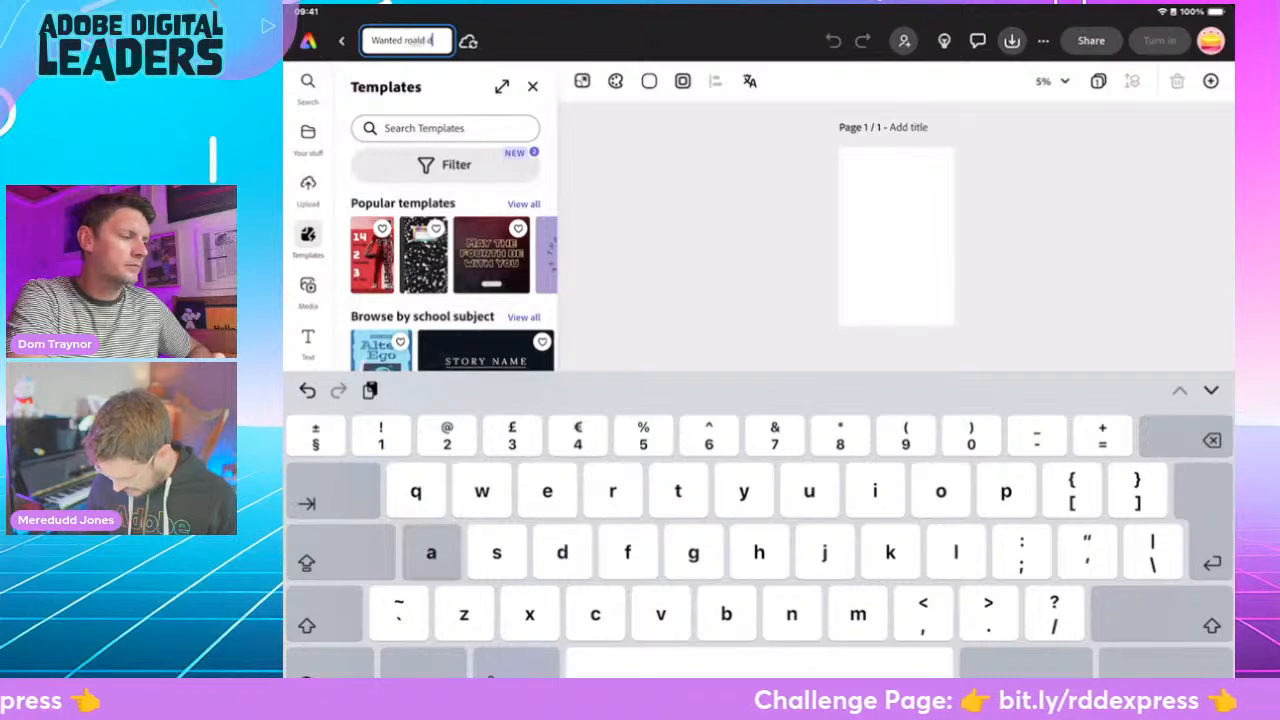
{"action": "type", "text": "ahl 2"}
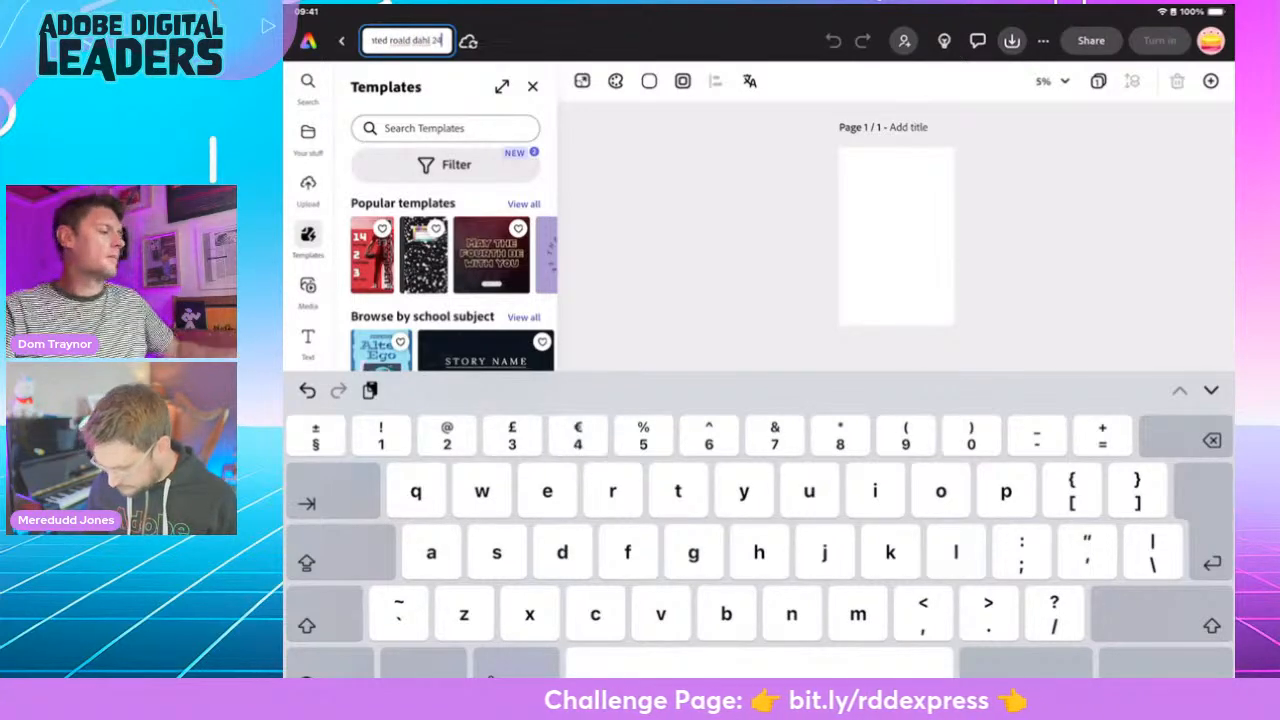
{"action": "key", "text": "Return"}
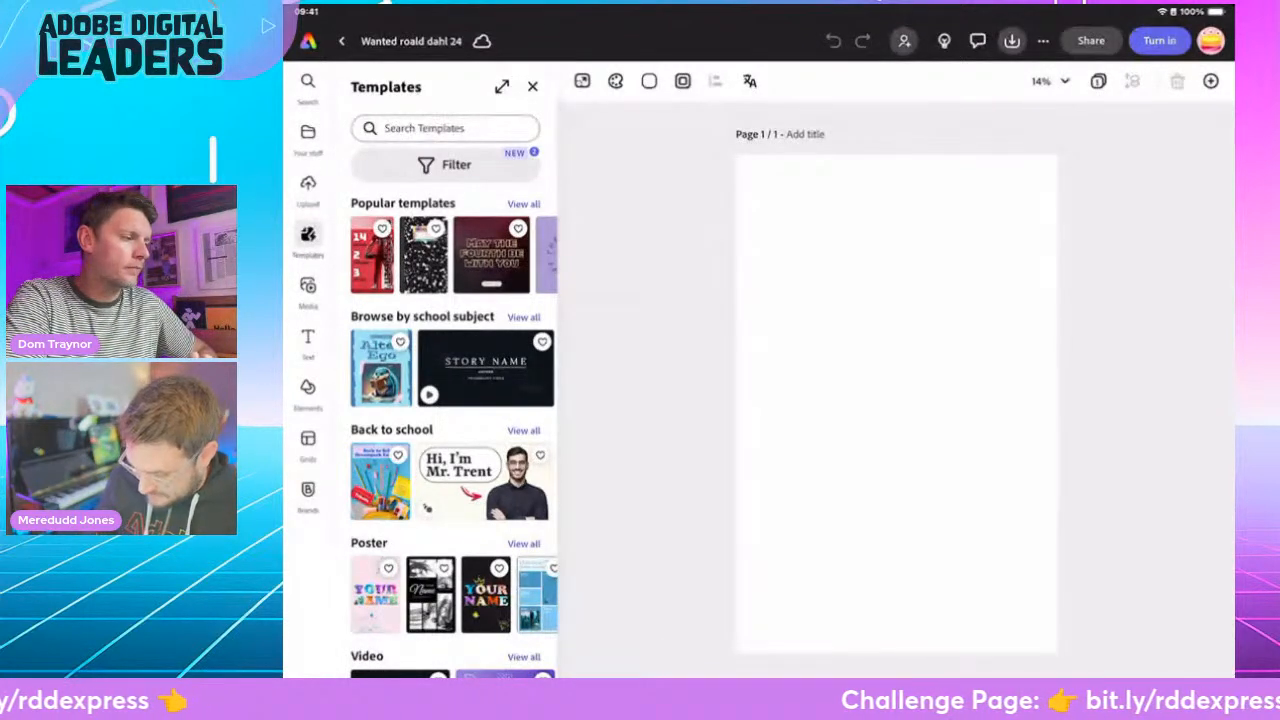
- Set the page's background color to the pale yellow swatch
{"action": "left_click", "coordinate": [532, 87]}
{"action": "left_click", "coordinate": [559, 81]}
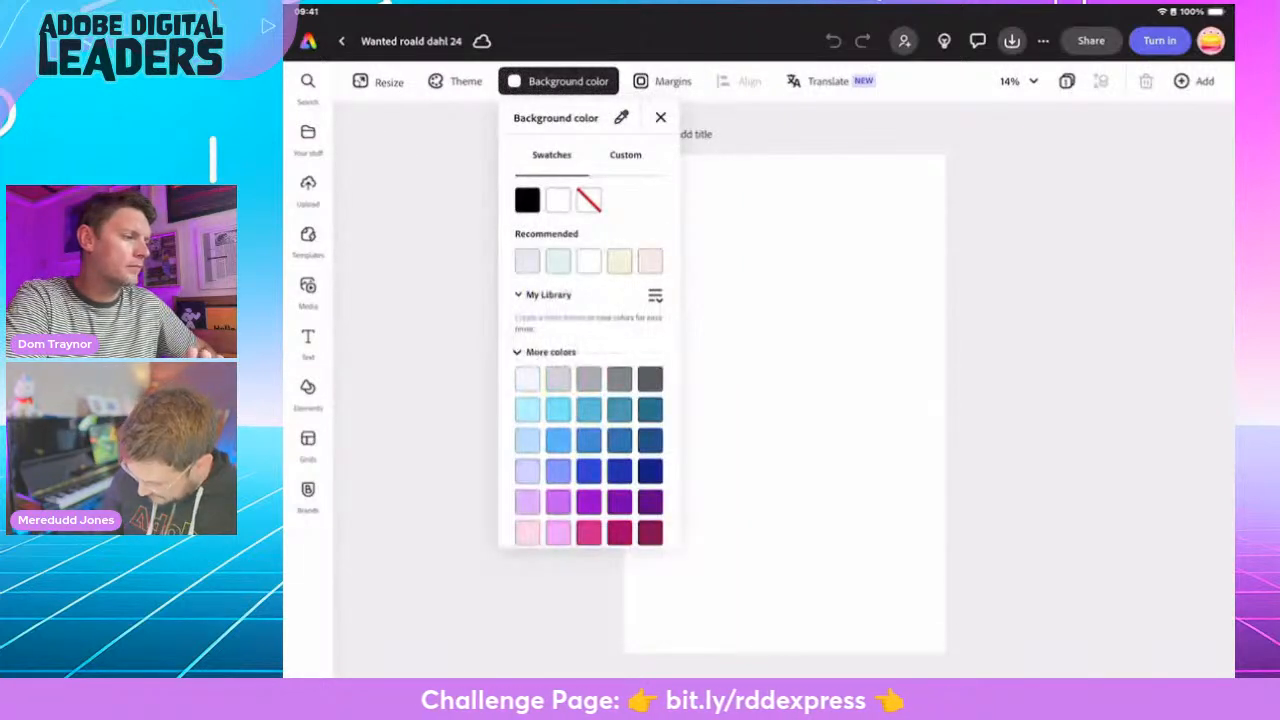
{"action": "scroll", "coordinate": [588, 360], "scroll_direction": "down", "scroll_amount": 5}
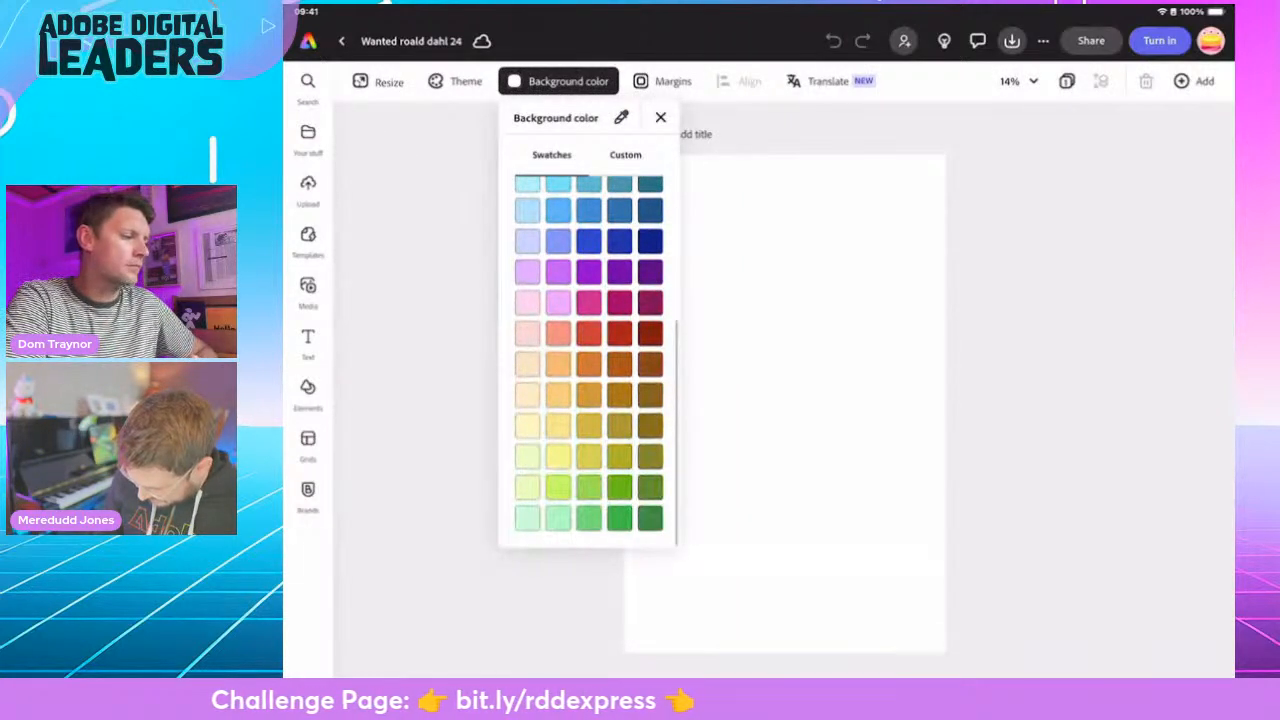
{"action": "left_click", "coordinate": [527, 426]}
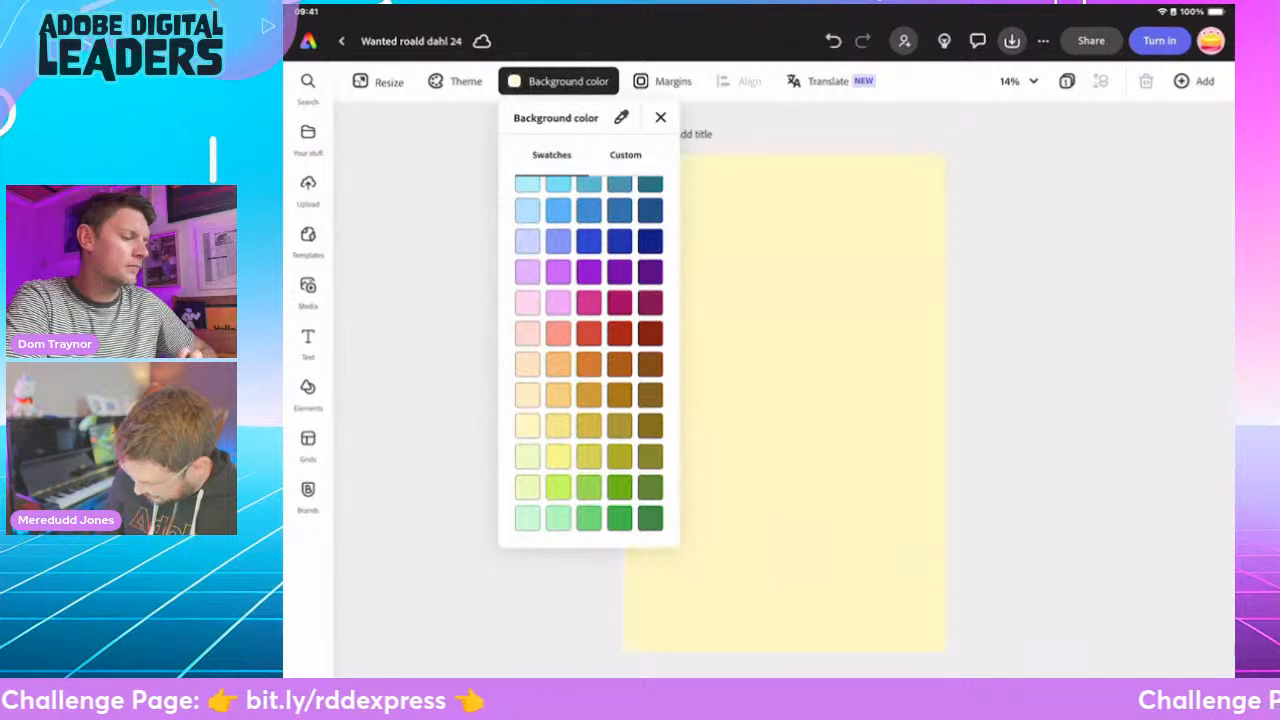
{"action": "left_click", "coordinate": [560, 81]}
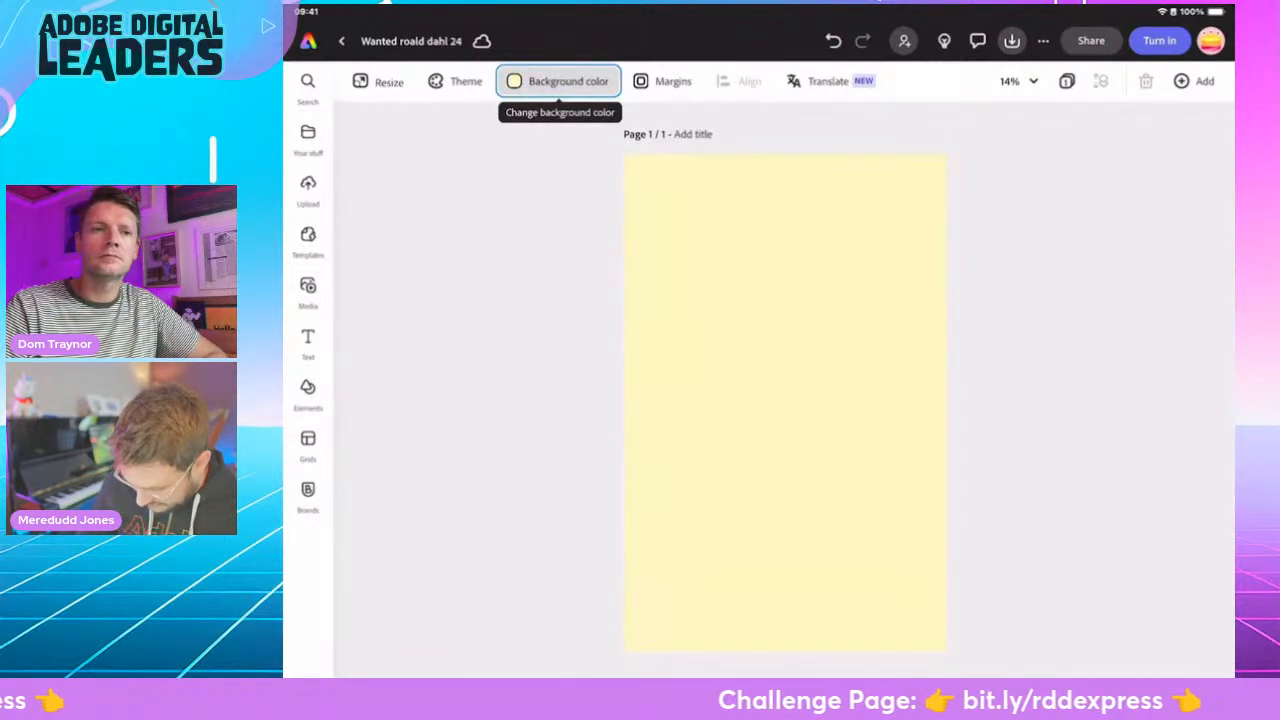
- Add a new text box to the page reading "WANTED"
{"action": "left_click", "coordinate": [308, 340]}
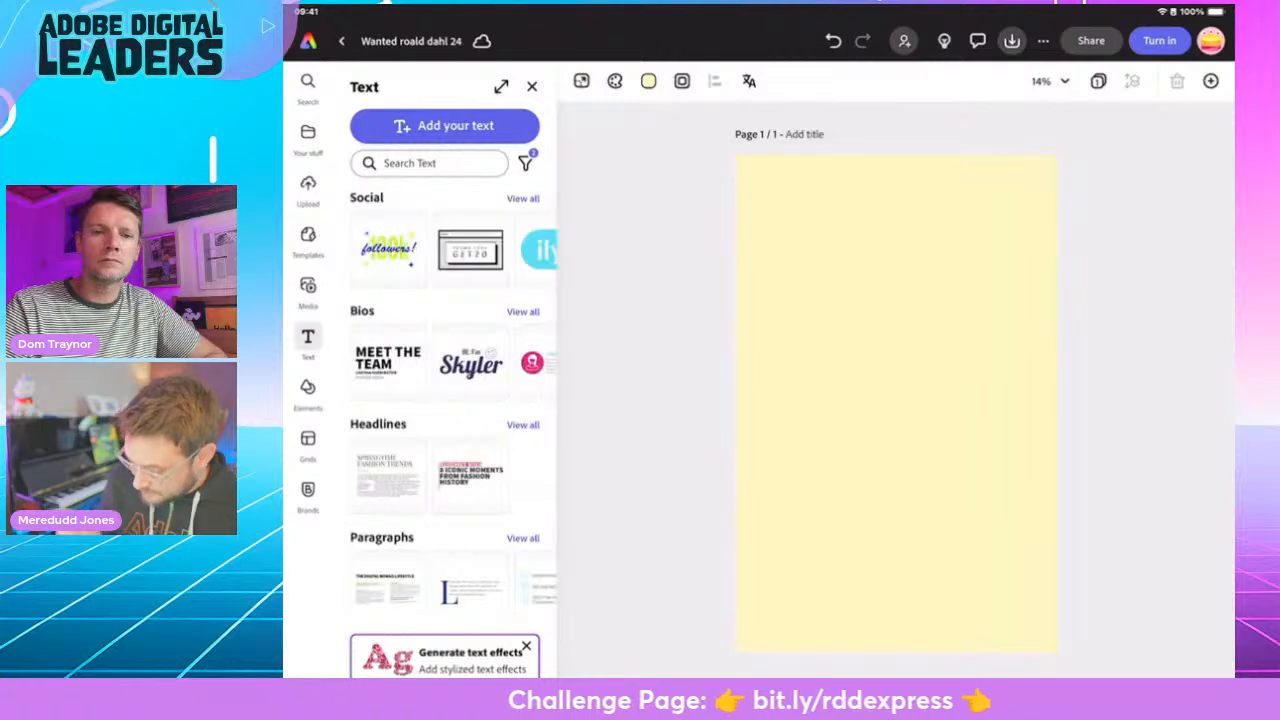
{"action": "left_click", "coordinate": [444, 125]}
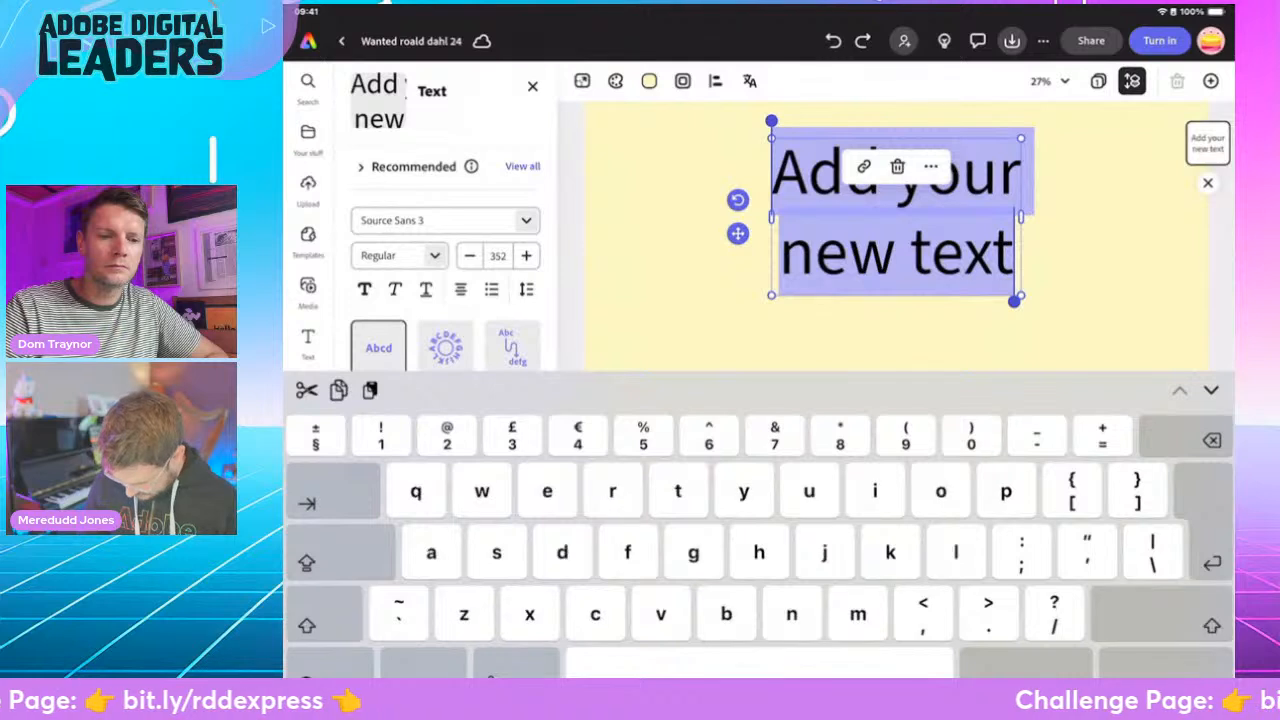
{"action": "type", "text": "W"}
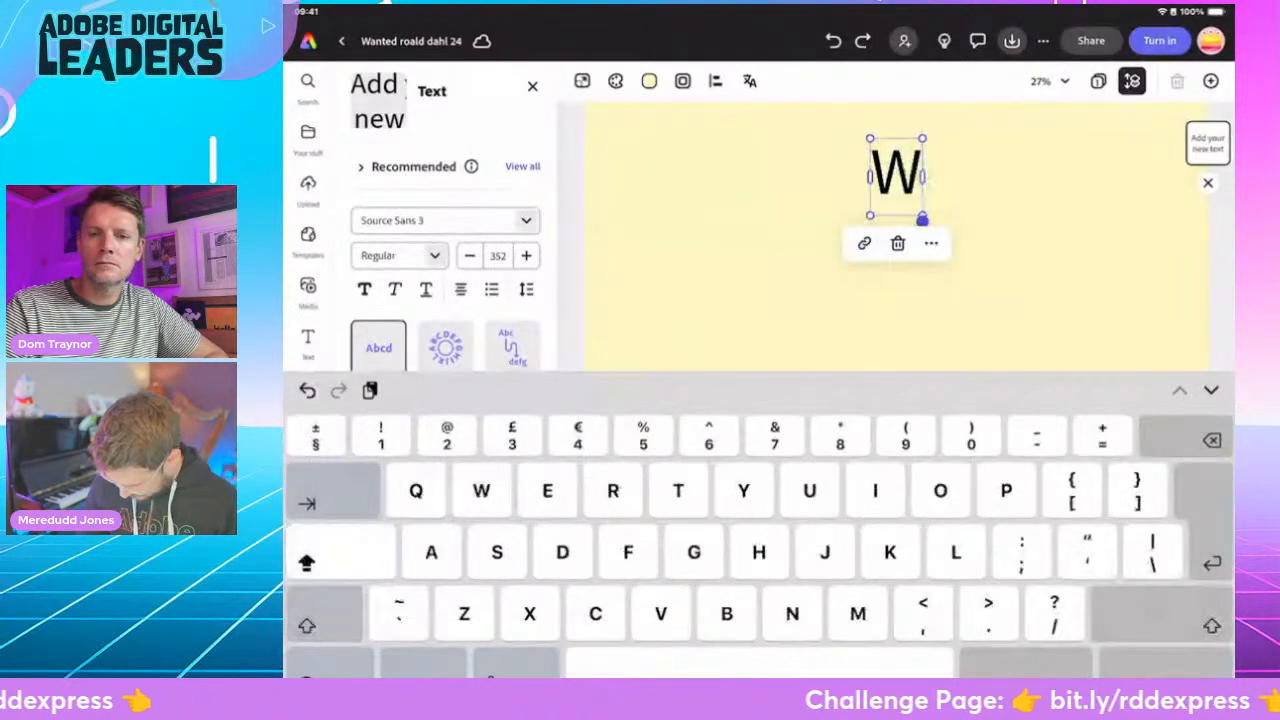
{"action": "type", "text": "ANTED"}
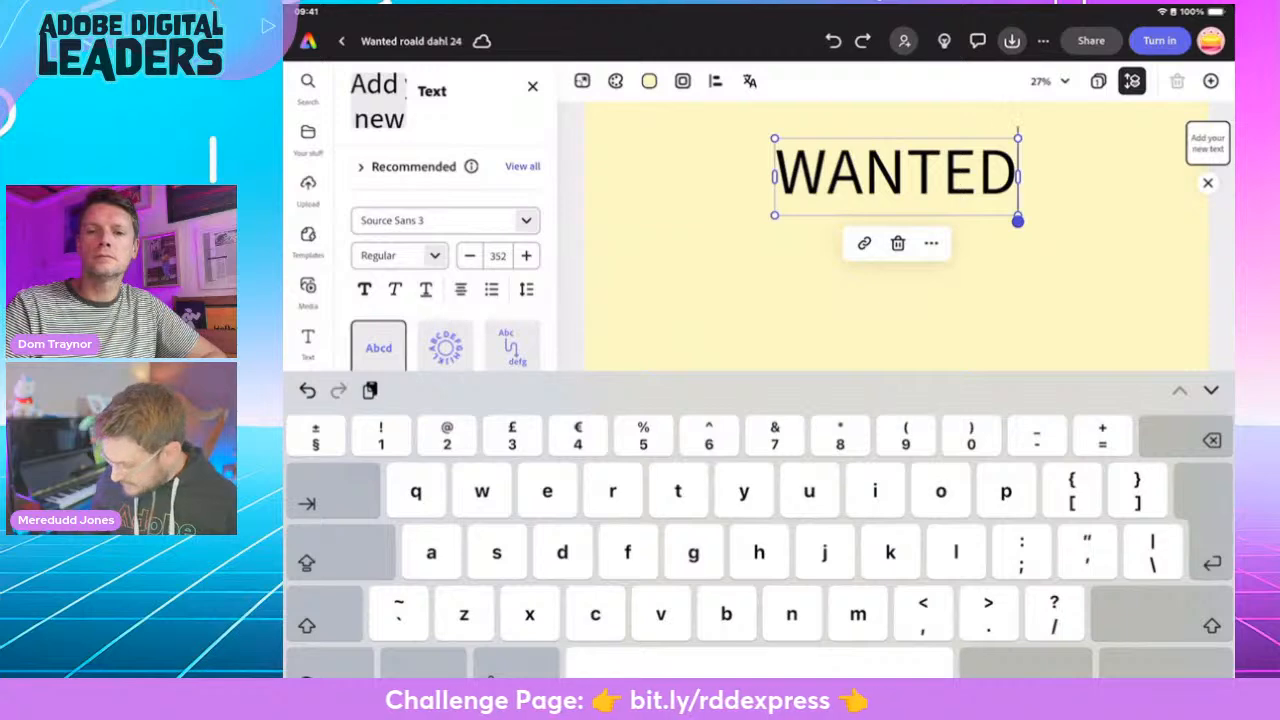
{"action": "left_click", "coordinate": [1166, 664]}
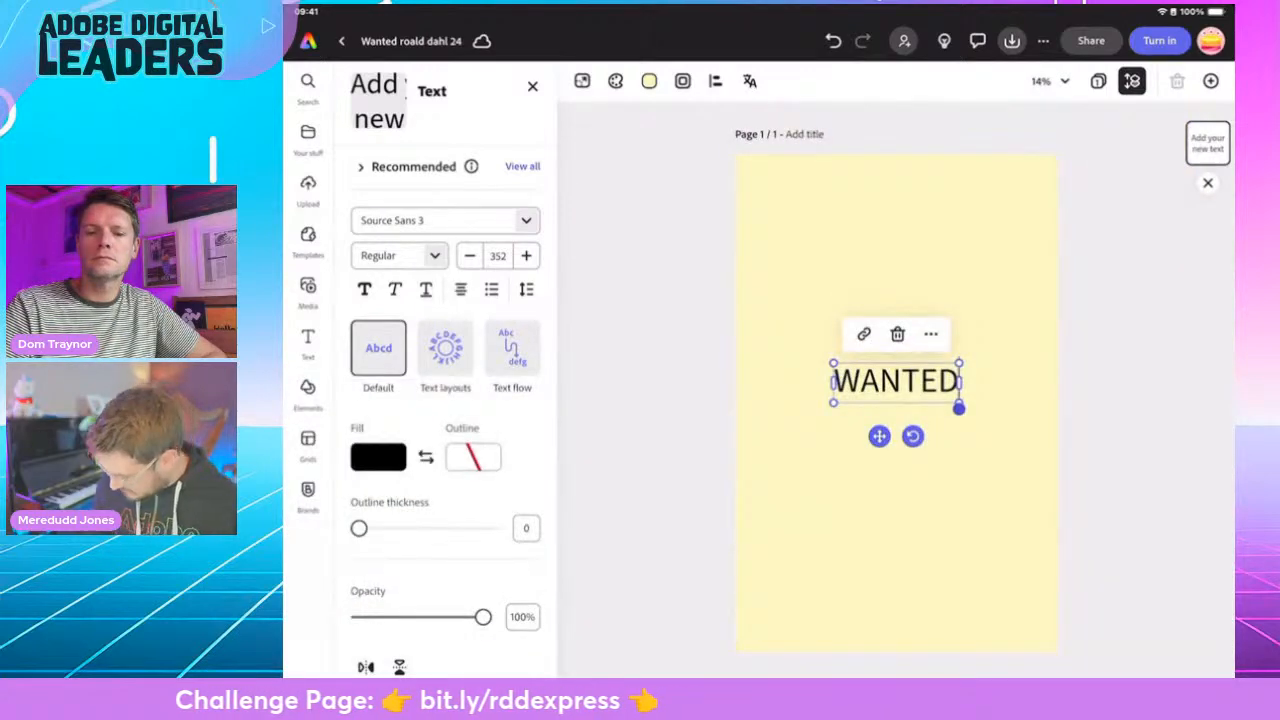
- Enlarge the WANTED text to size 520 and move it to the upper part of the page
{"action": "left_click", "coordinate": [896, 381]}
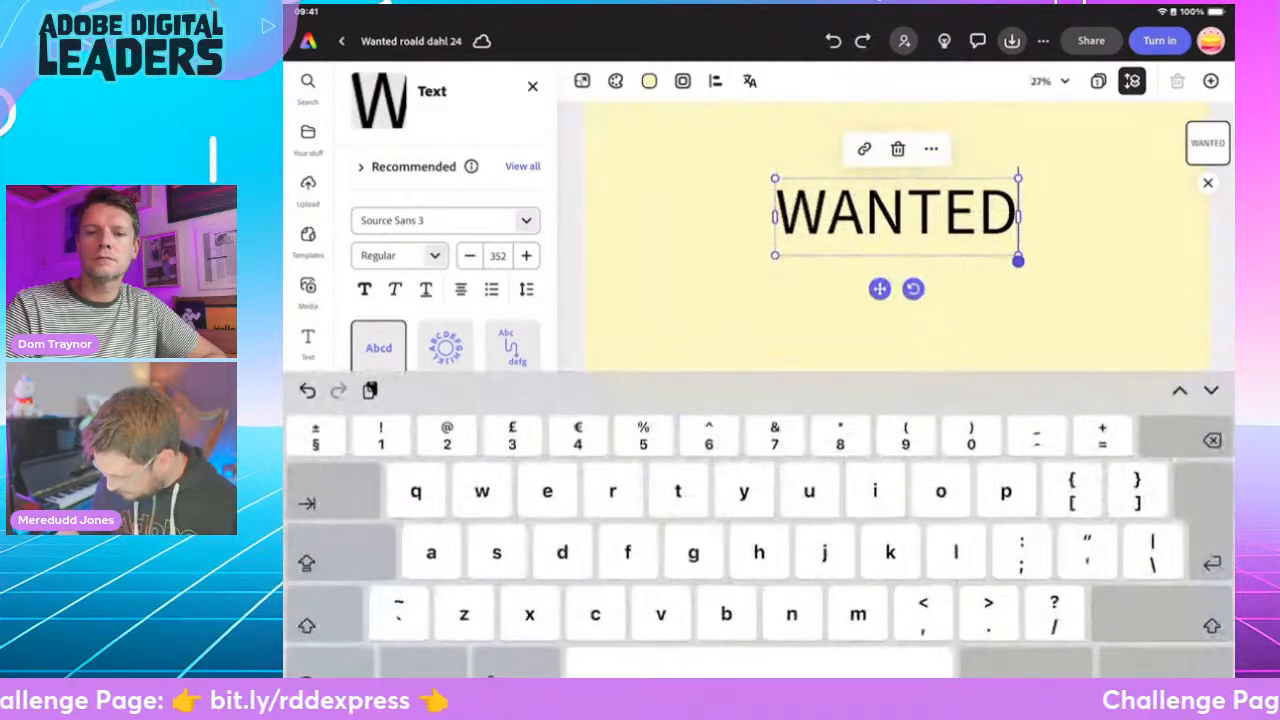
{"action": "left_click", "coordinate": [1166, 664]}
{"action": "left_click_drag", "start_coordinate": [959, 403], "coordinate": [889, 284]}
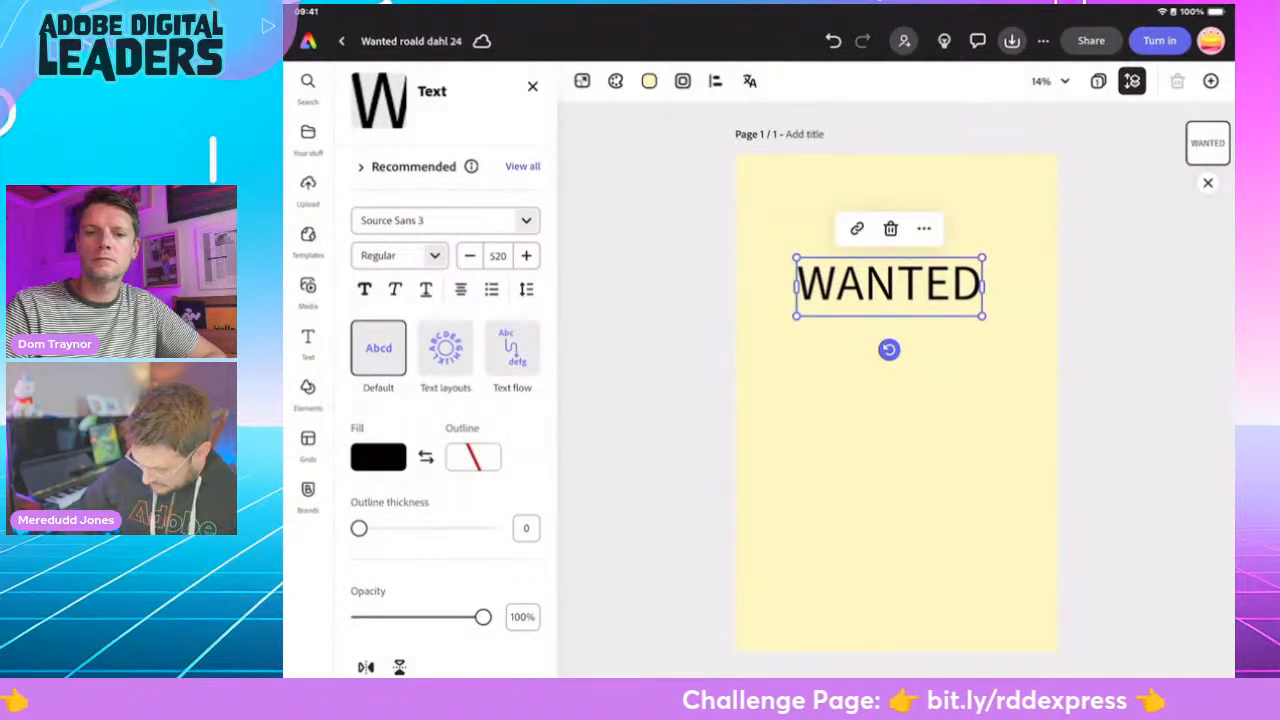
- Remove the basic highlight from the WANTED heading and apply the decorative shape with arrow-ended lines above and below
{"action": "scroll", "coordinate": [446, 420], "scroll_direction": "down", "scroll_amount": 3}
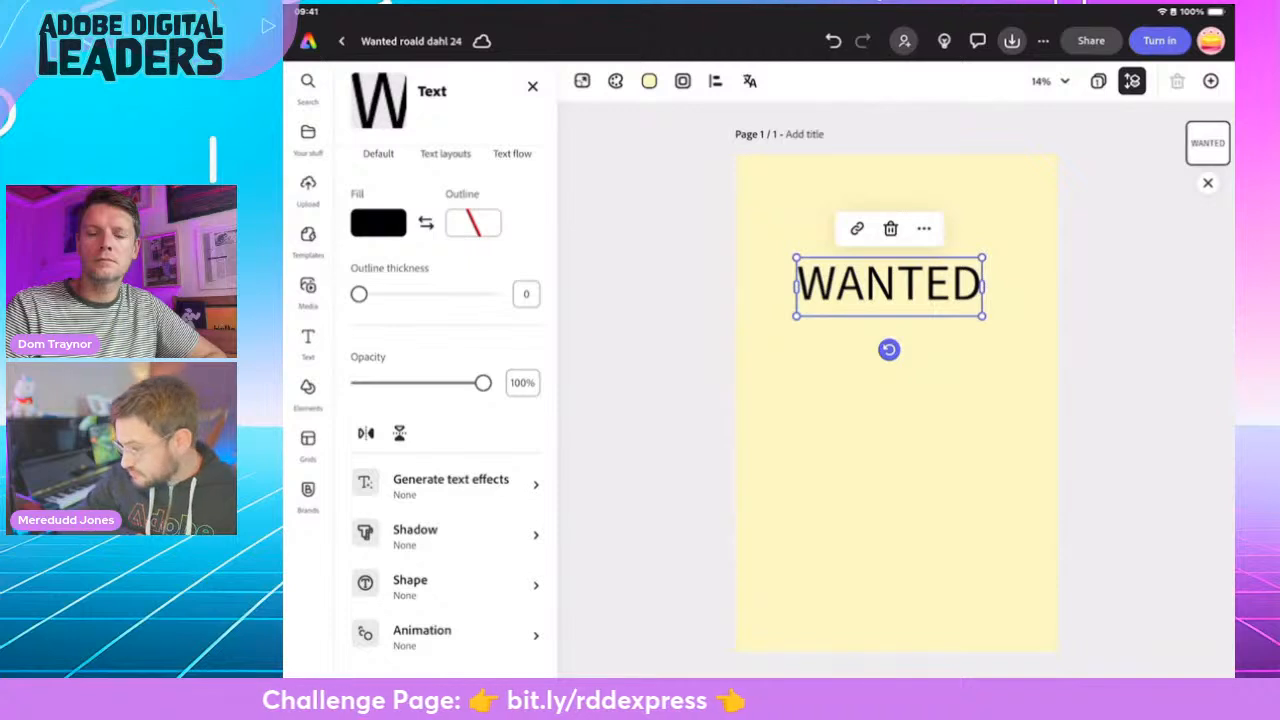
{"action": "left_click", "coordinate": [445, 585]}
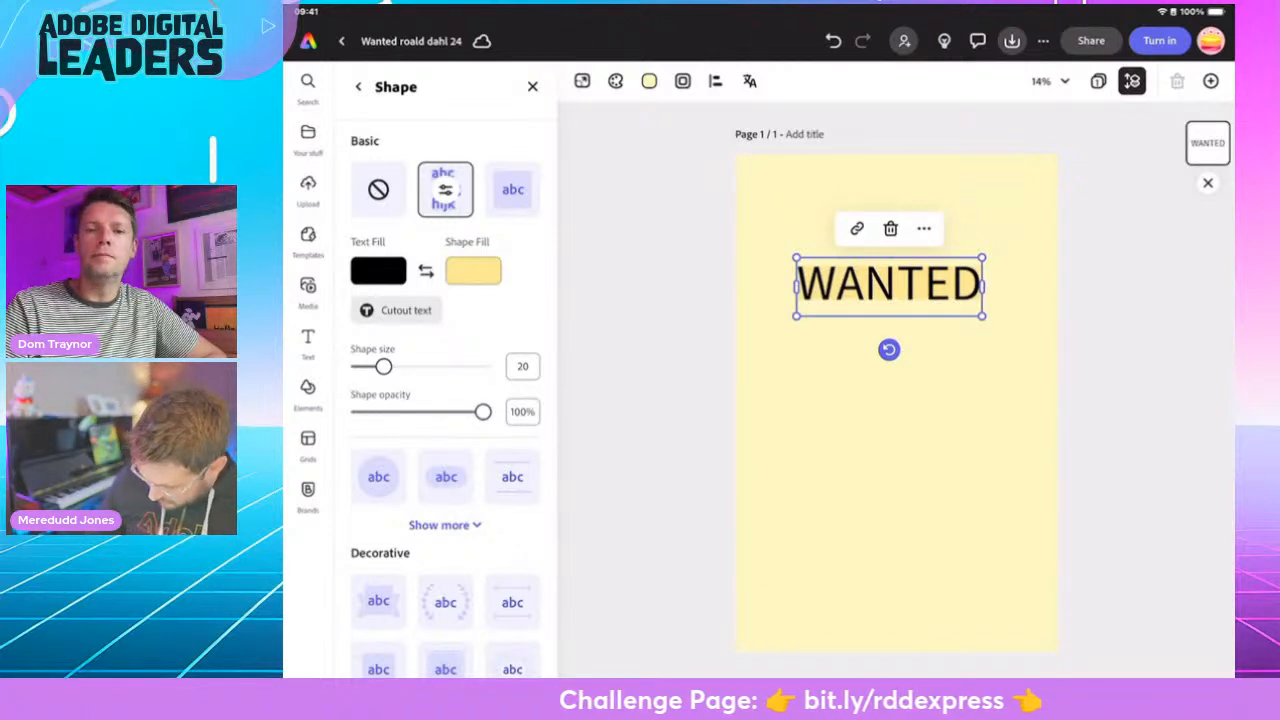
{"action": "left_click", "coordinate": [378, 189]}
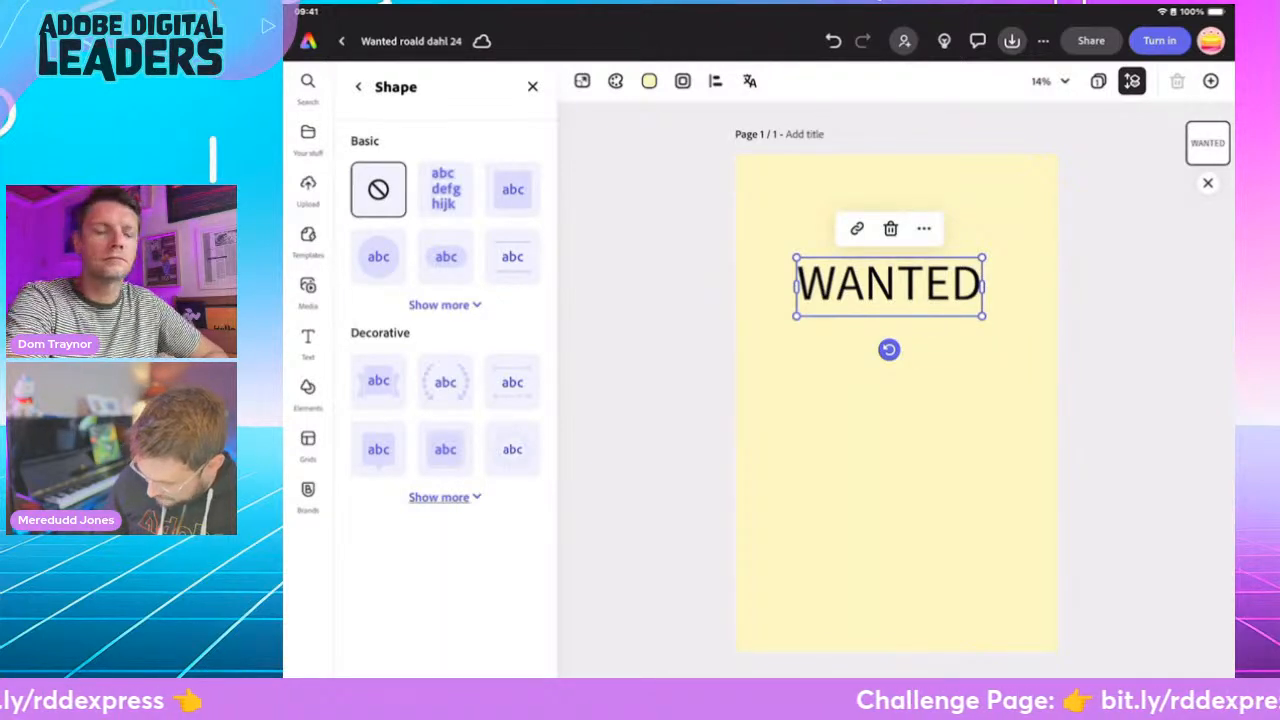
{"action": "left_click", "coordinate": [445, 497]}
{"action": "scroll", "coordinate": [445, 400], "scroll_direction": "down", "scroll_amount": 3}
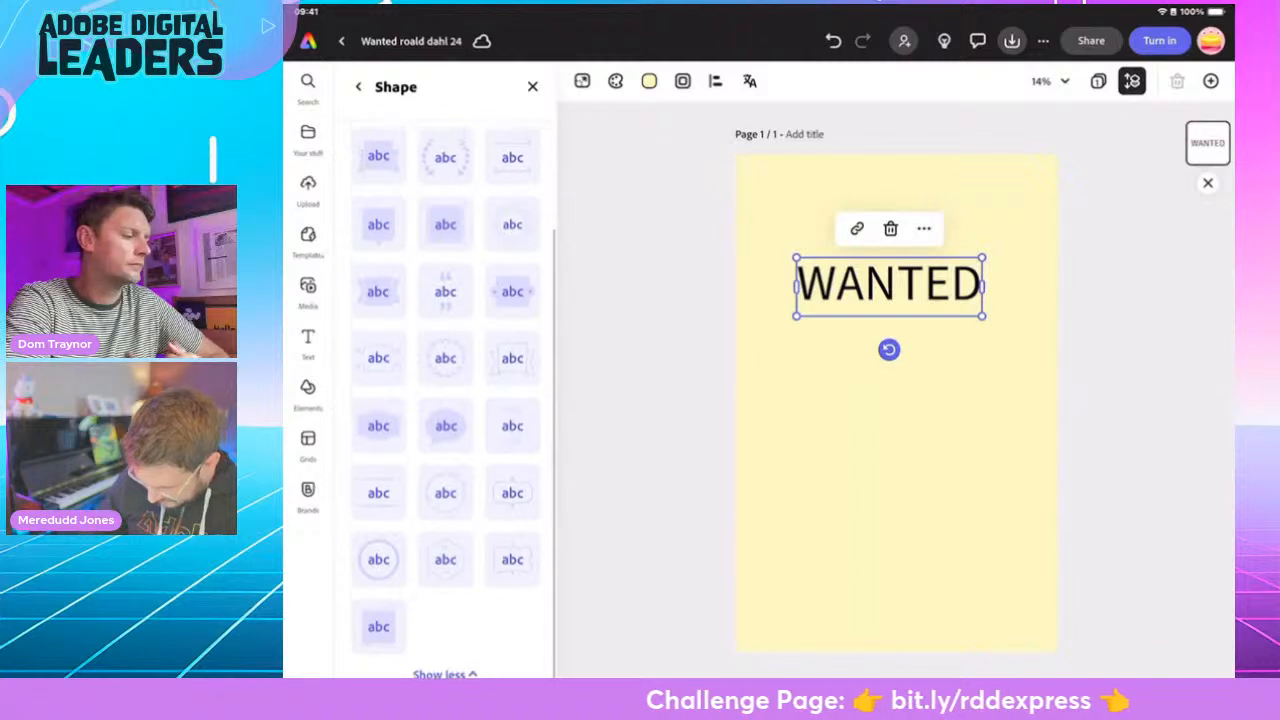
{"action": "left_click", "coordinate": [512, 157]}
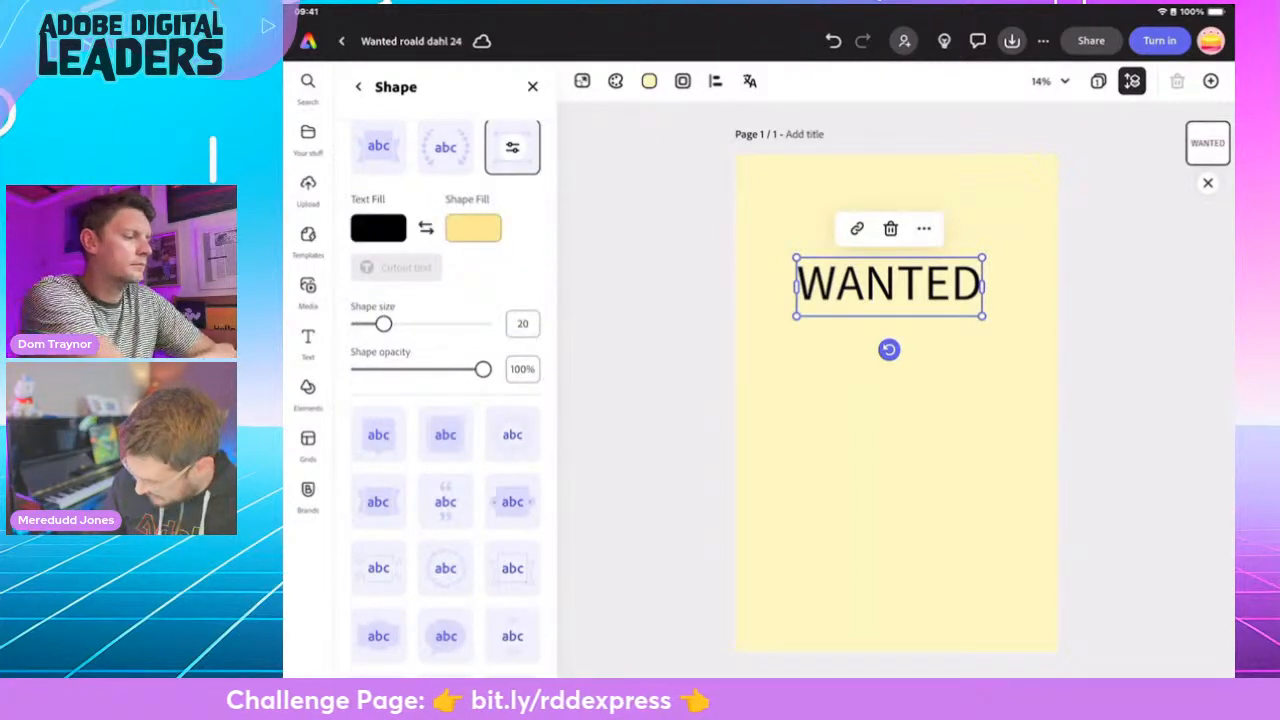
- Set the shape fill of the WANTED heading's decorative lines to black
{"action": "left_click", "coordinate": [378, 228]}
{"action": "left_click", "coordinate": [569, 107]}
{"action": "left_click", "coordinate": [473, 228]}
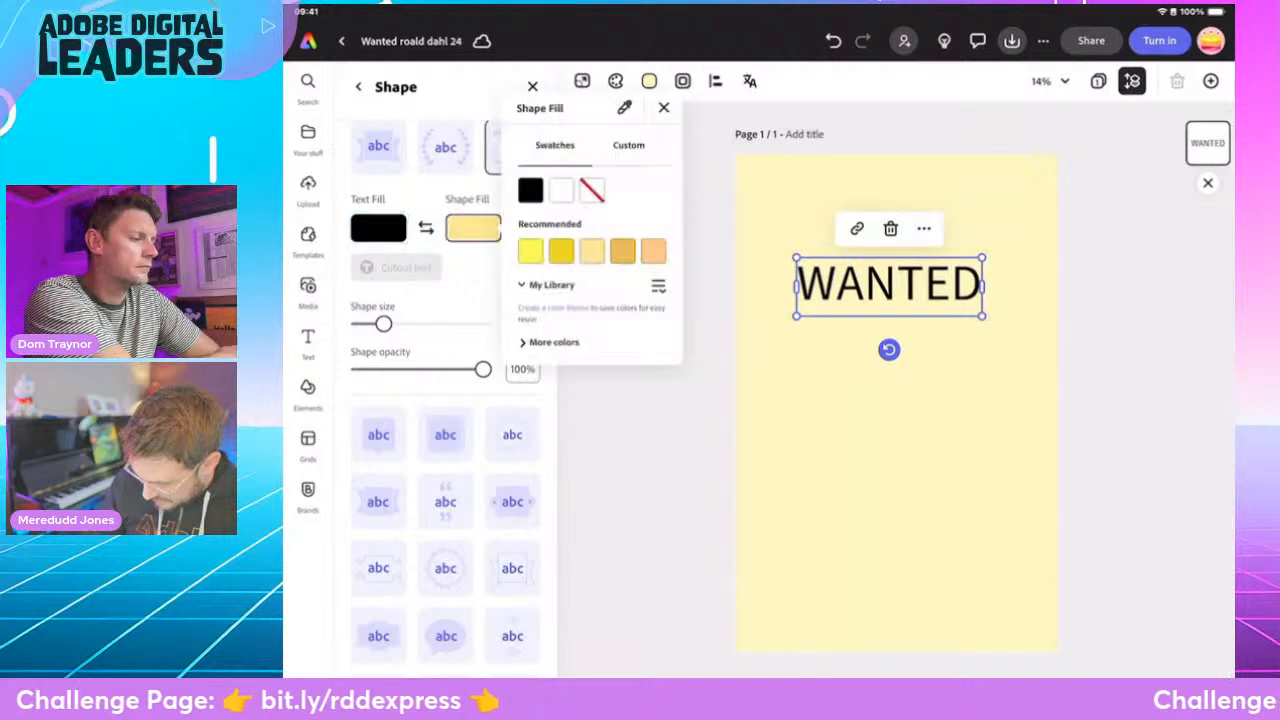
{"action": "left_click", "coordinate": [530, 190]}
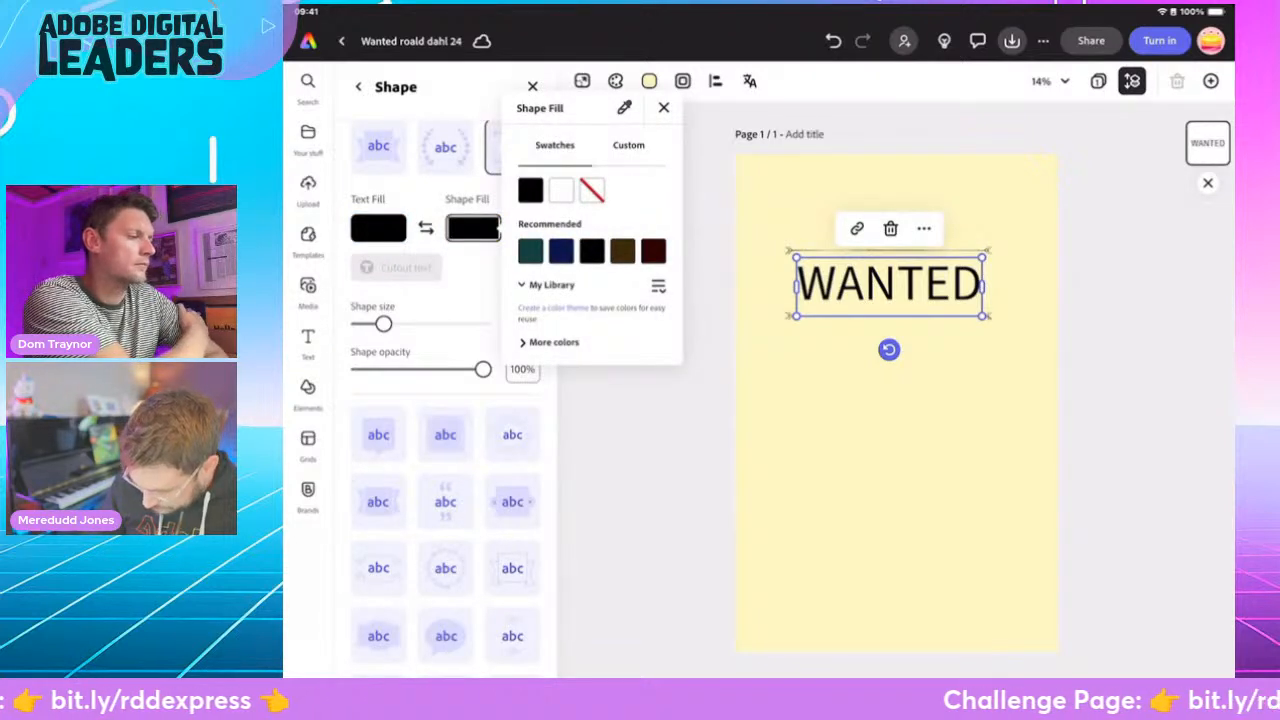
{"action": "left_click", "coordinate": [663, 107]}
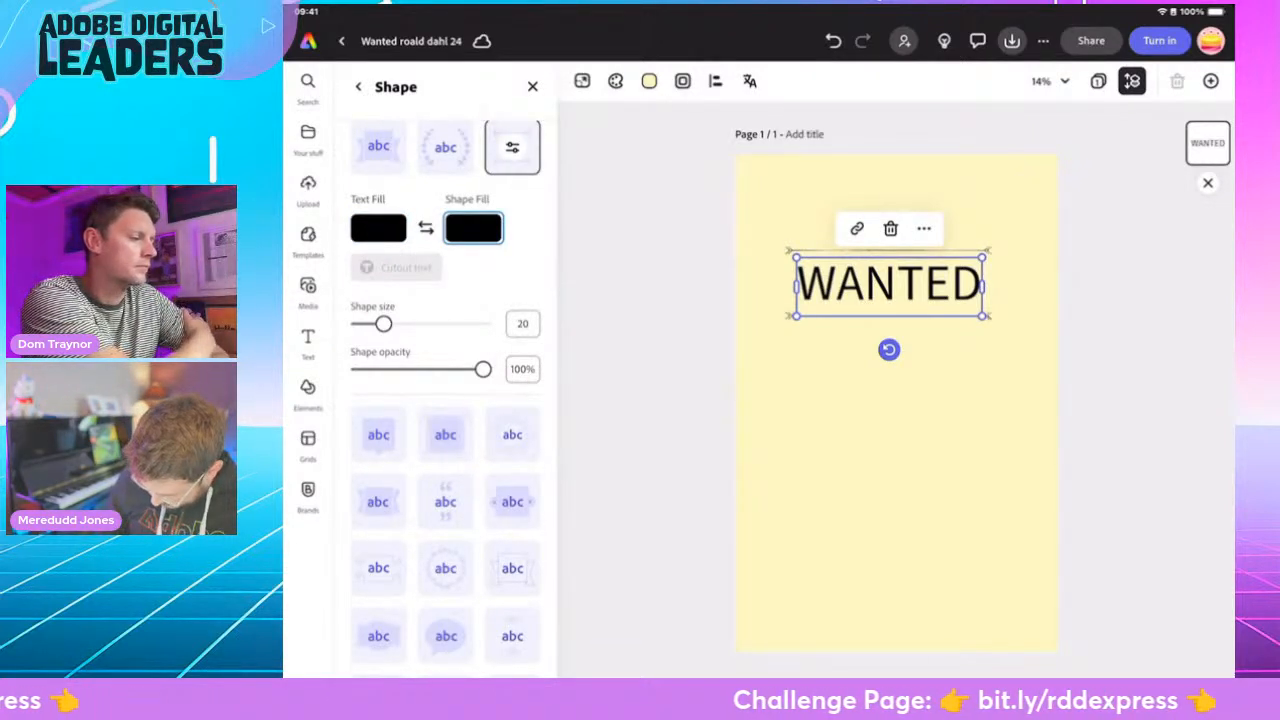
- Try several decorative shapes around the WANTED heading and settle on the thin frame with curled scroll ends
{"action": "left_click", "coordinate": [378, 568]}
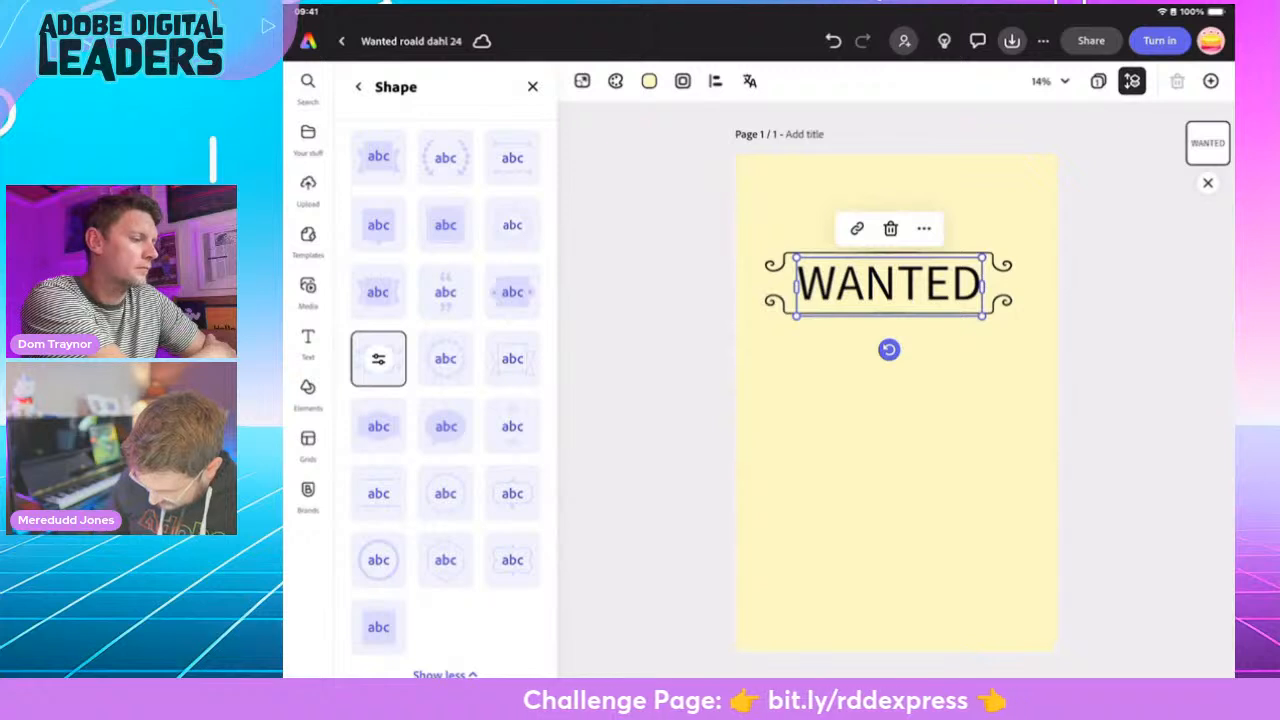
{"action": "left_click", "coordinate": [512, 426]}
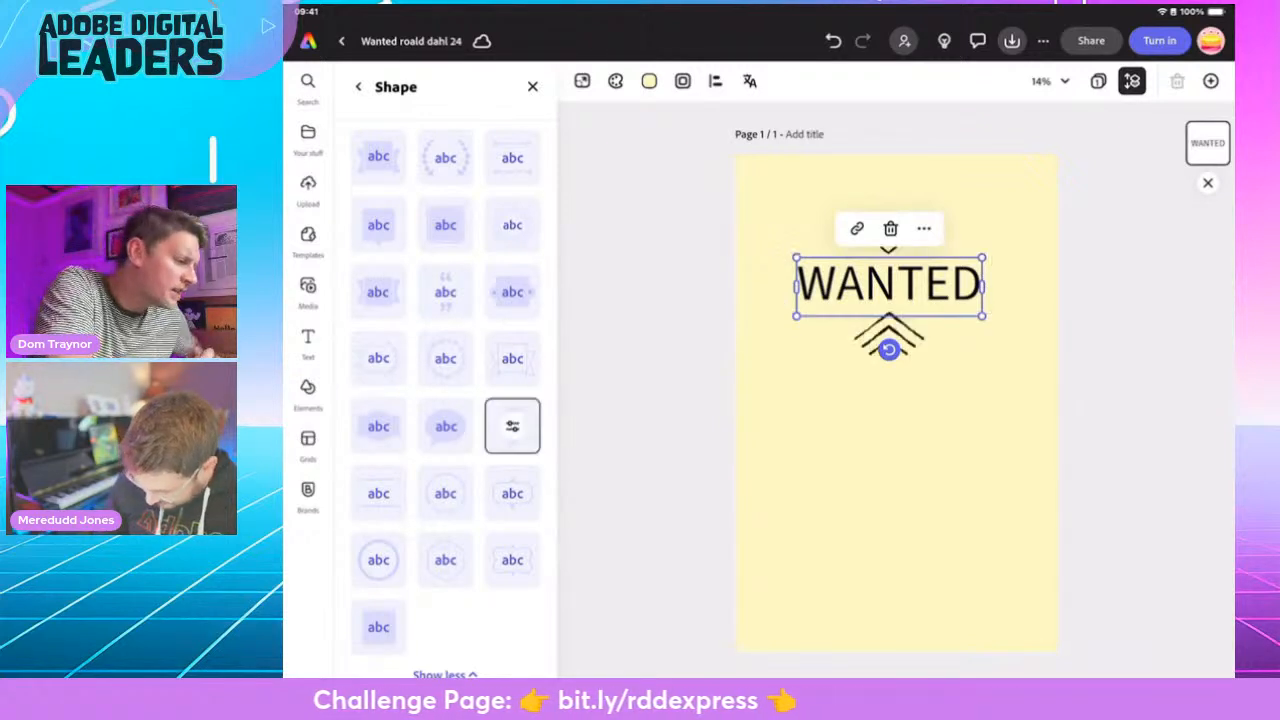
{"action": "left_click", "coordinate": [378, 493]}
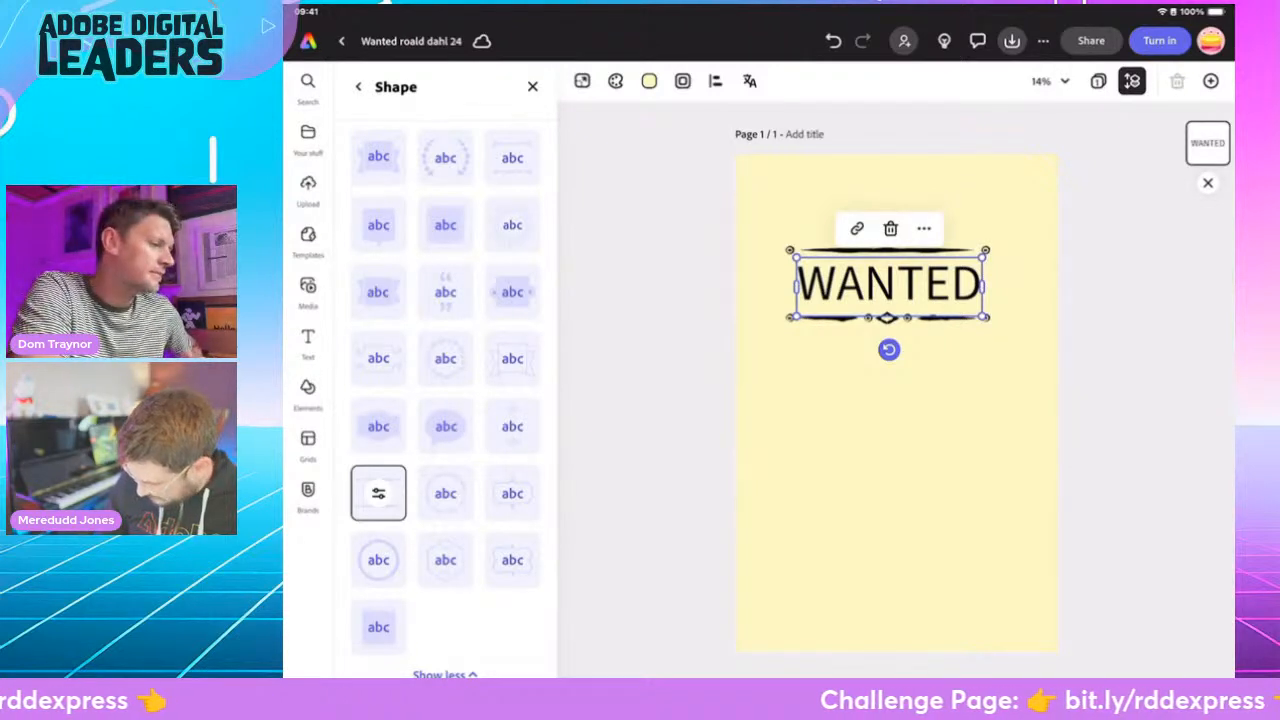
{"action": "left_click", "coordinate": [512, 493]}
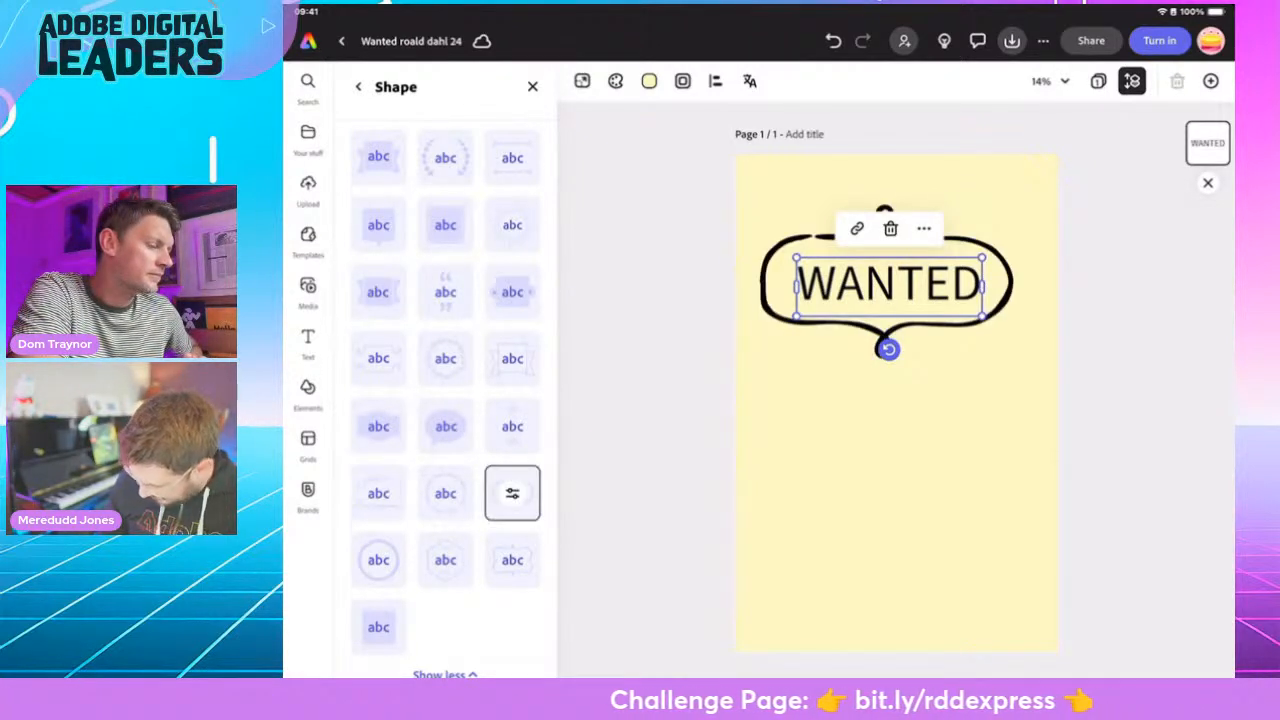
{"action": "left_click", "coordinate": [512, 560]}
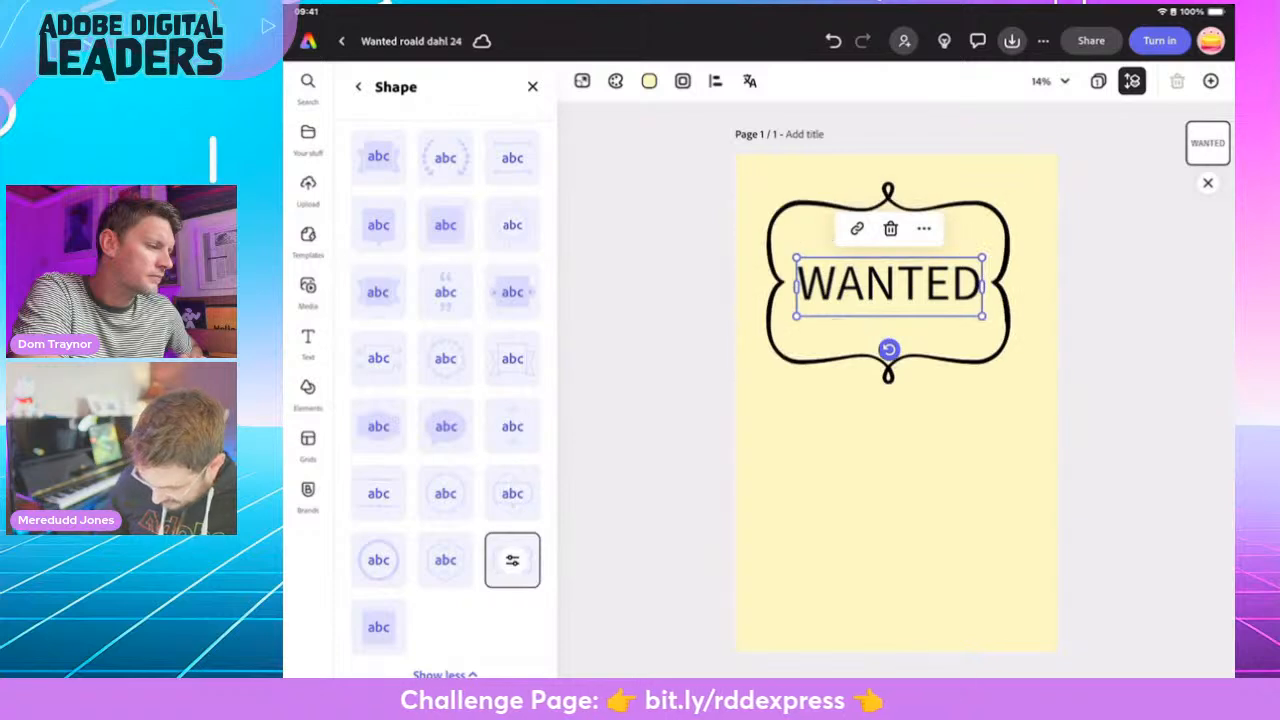
{"action": "left_click", "coordinate": [378, 358]}
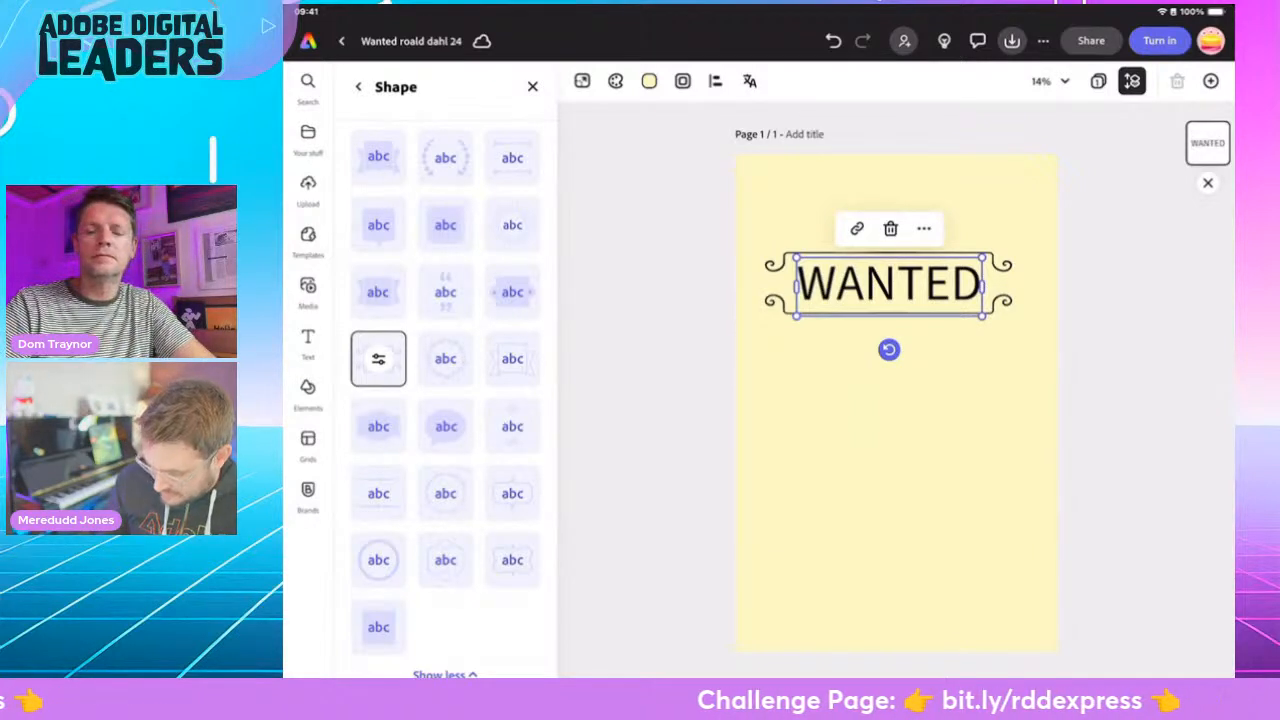
{"action": "left_click", "coordinate": [359, 87]}
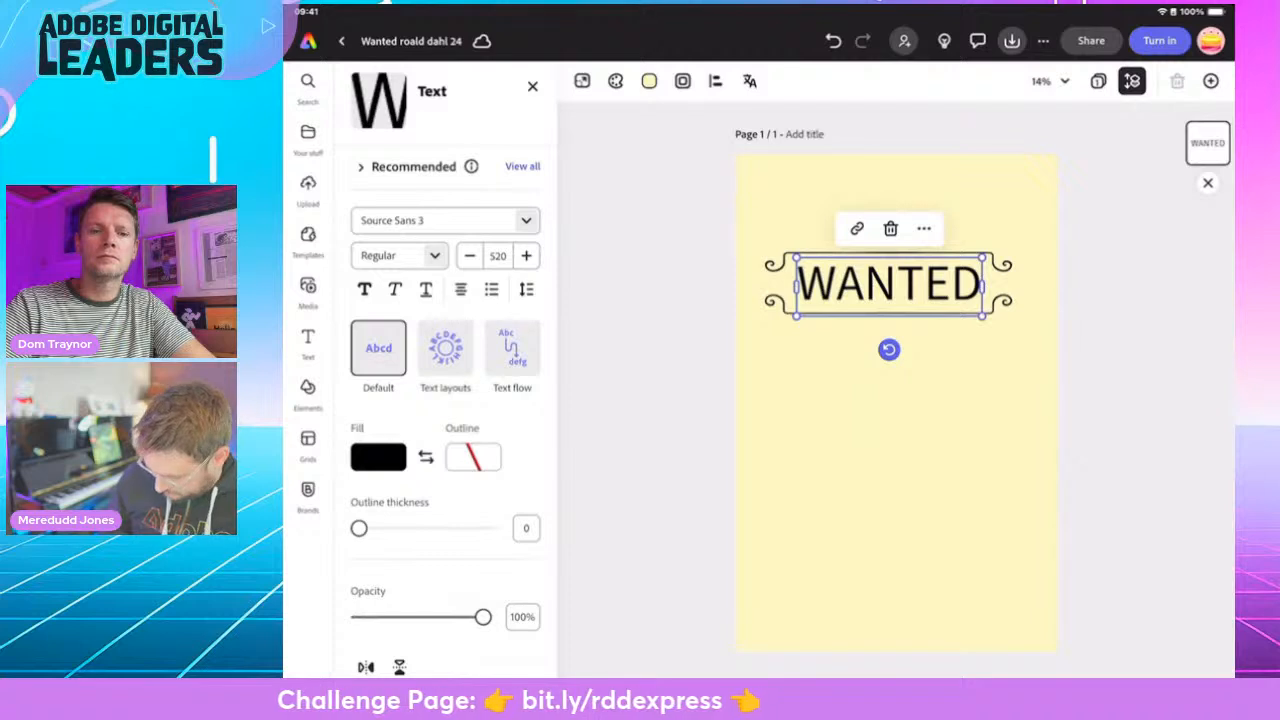
- Search the fonts for "im fell", compare the matching families' styles, and set the WANTED heading to IM FELL English Italic
{"action": "scroll", "coordinate": [445, 400], "scroll_direction": "up", "scroll_amount": 2}
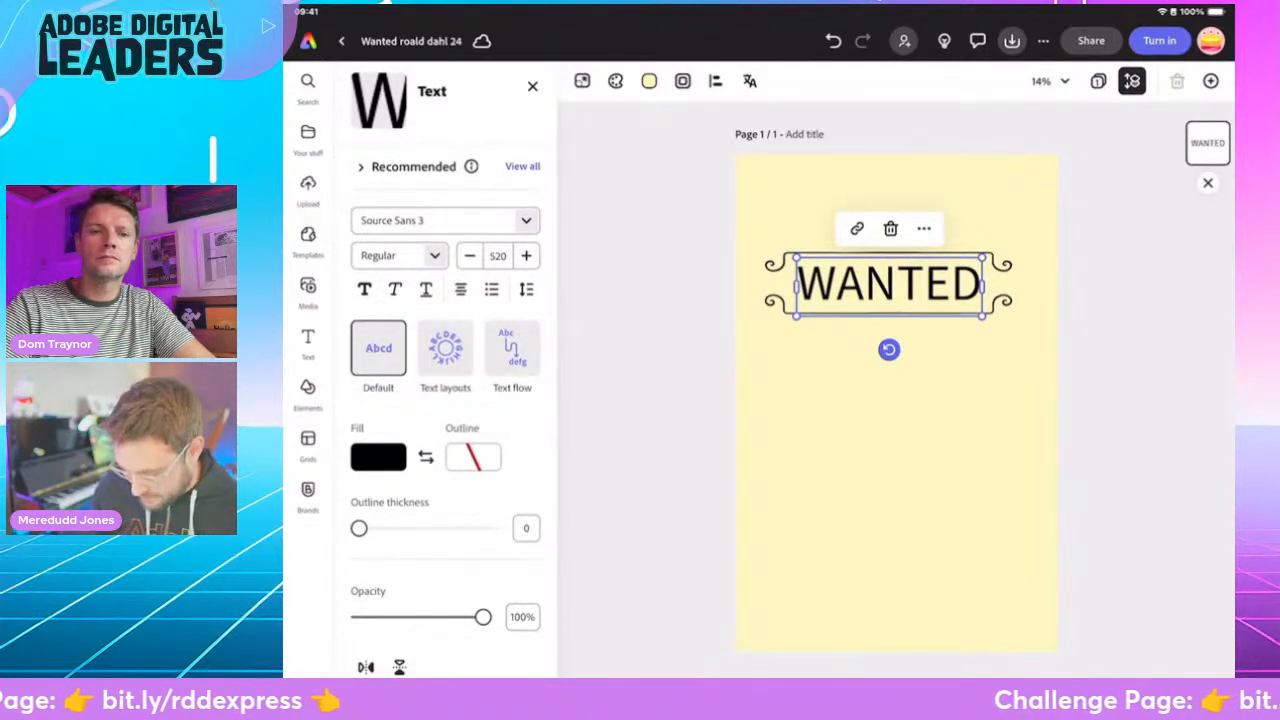
{"action": "left_click", "coordinate": [436, 221]}
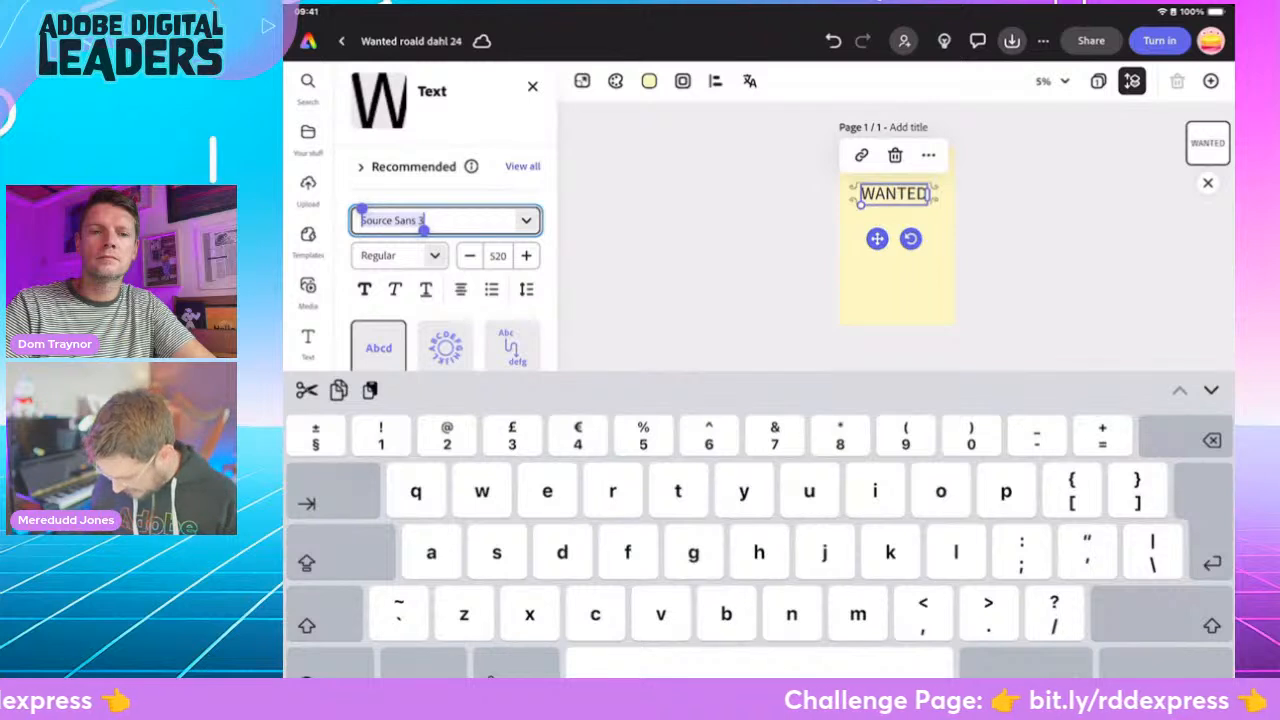
{"action": "type", "text": "im fell"}
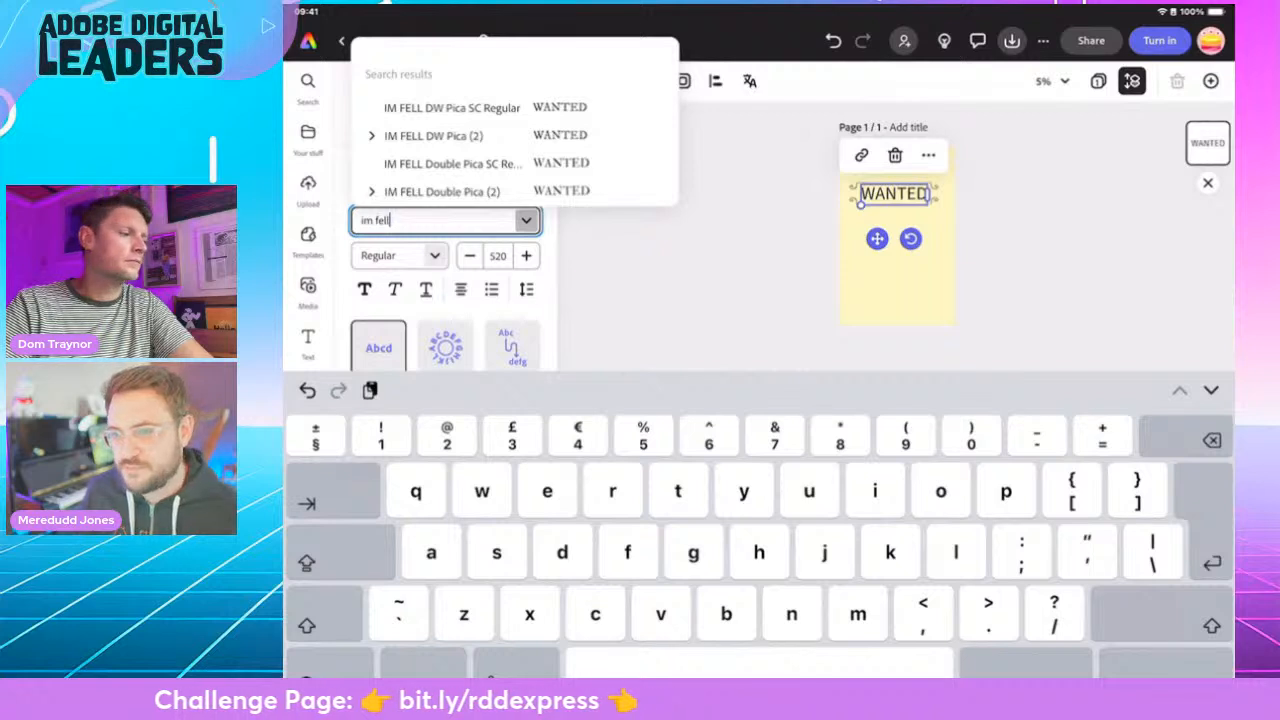
{"action": "scroll", "coordinate": [514, 130], "scroll_direction": "down", "scroll_amount": 5}
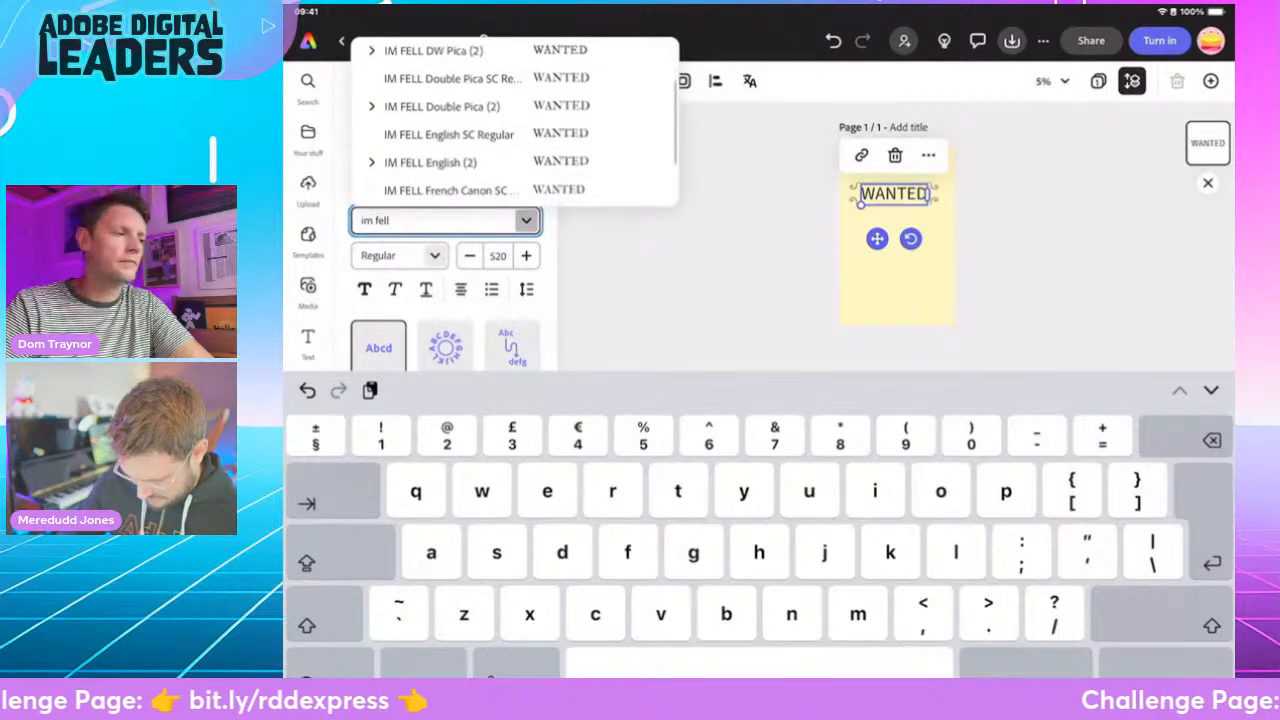
{"action": "scroll", "coordinate": [514, 120], "scroll_direction": "up", "scroll_amount": 5}
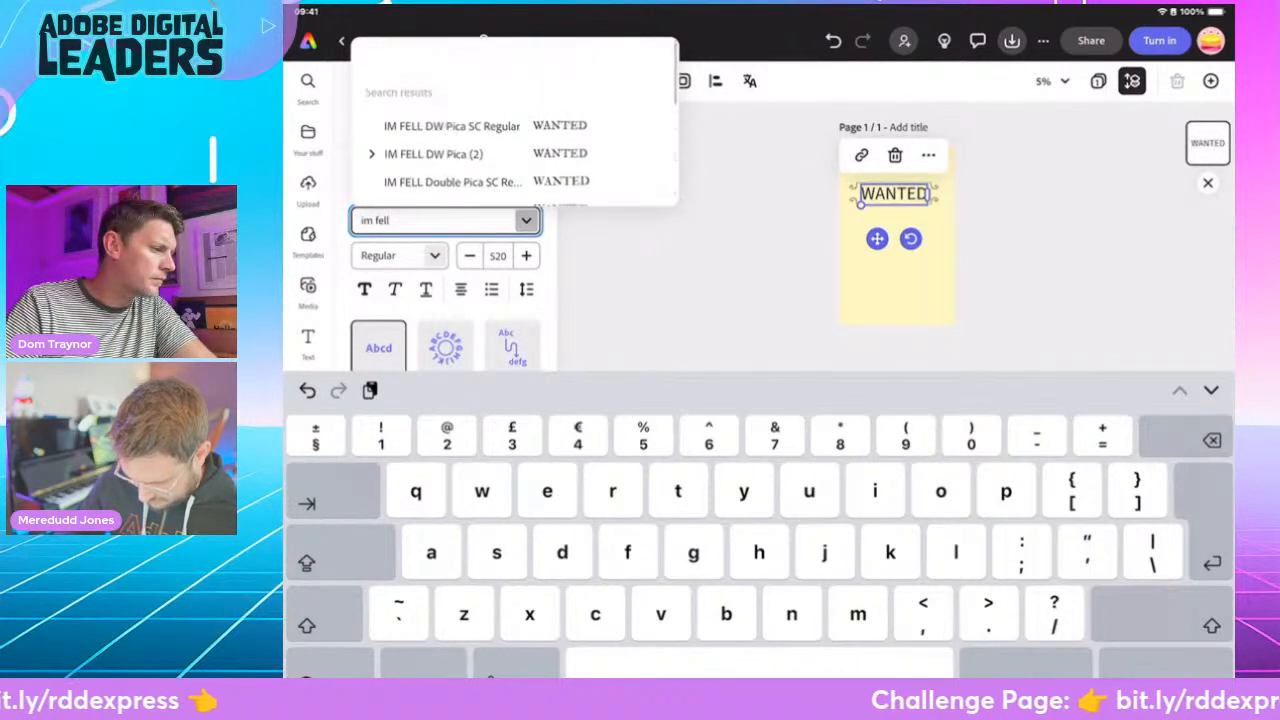
{"action": "left_click", "coordinate": [371, 91]}
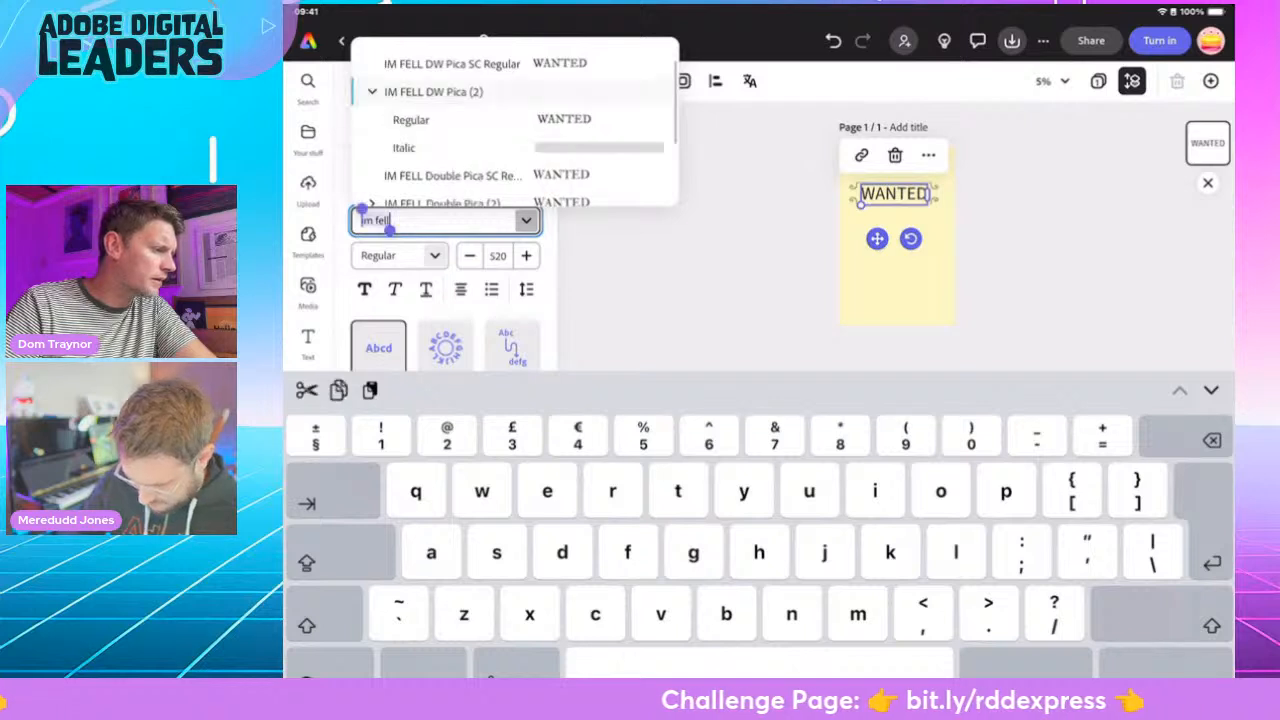
{"action": "scroll", "coordinate": [514, 120], "scroll_direction": "down", "scroll_amount": 2}
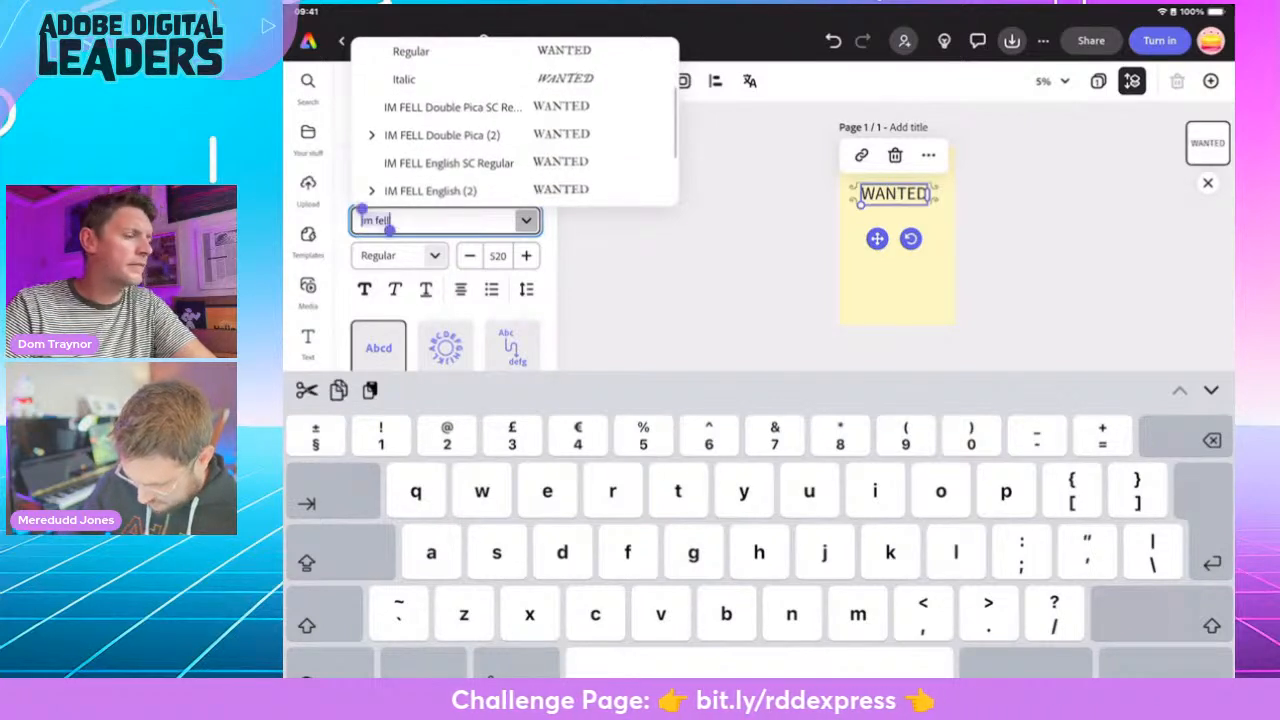
{"action": "scroll", "coordinate": [514, 120], "scroll_direction": "down", "scroll_amount": 1}
{"action": "left_click", "coordinate": [371, 119]}
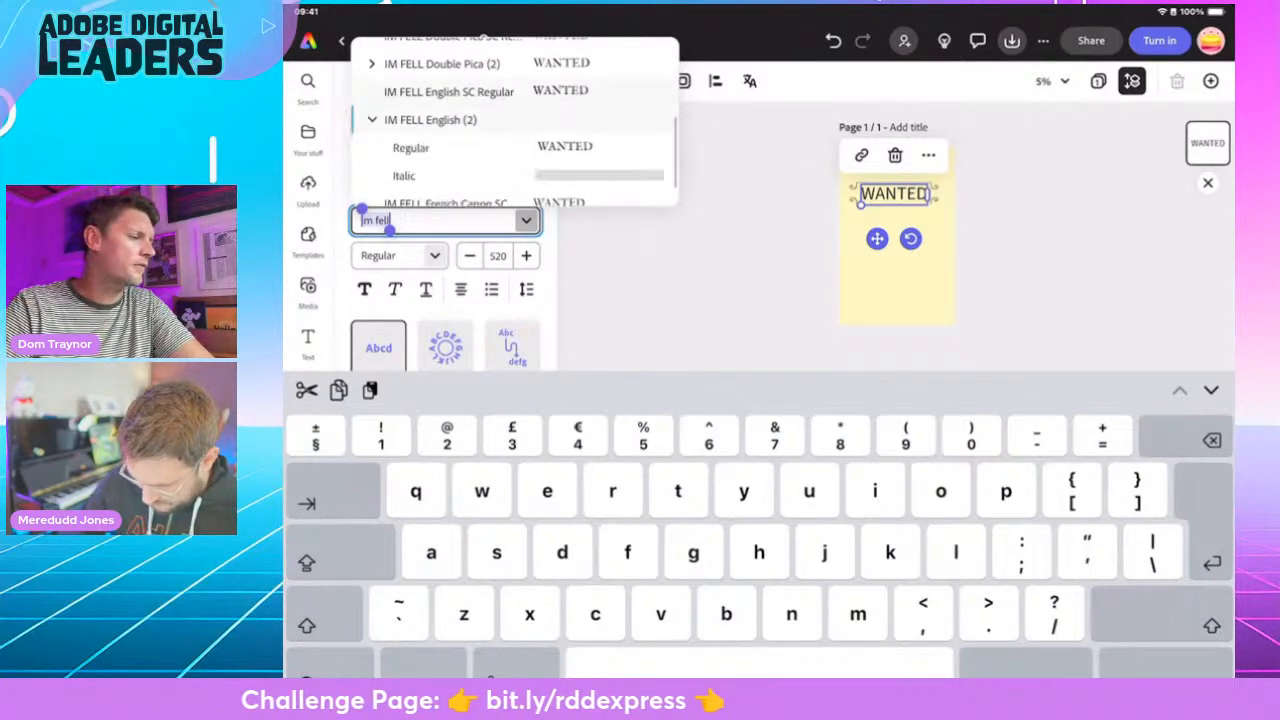
{"action": "scroll", "coordinate": [514, 120], "scroll_direction": "down", "scroll_amount": 2}
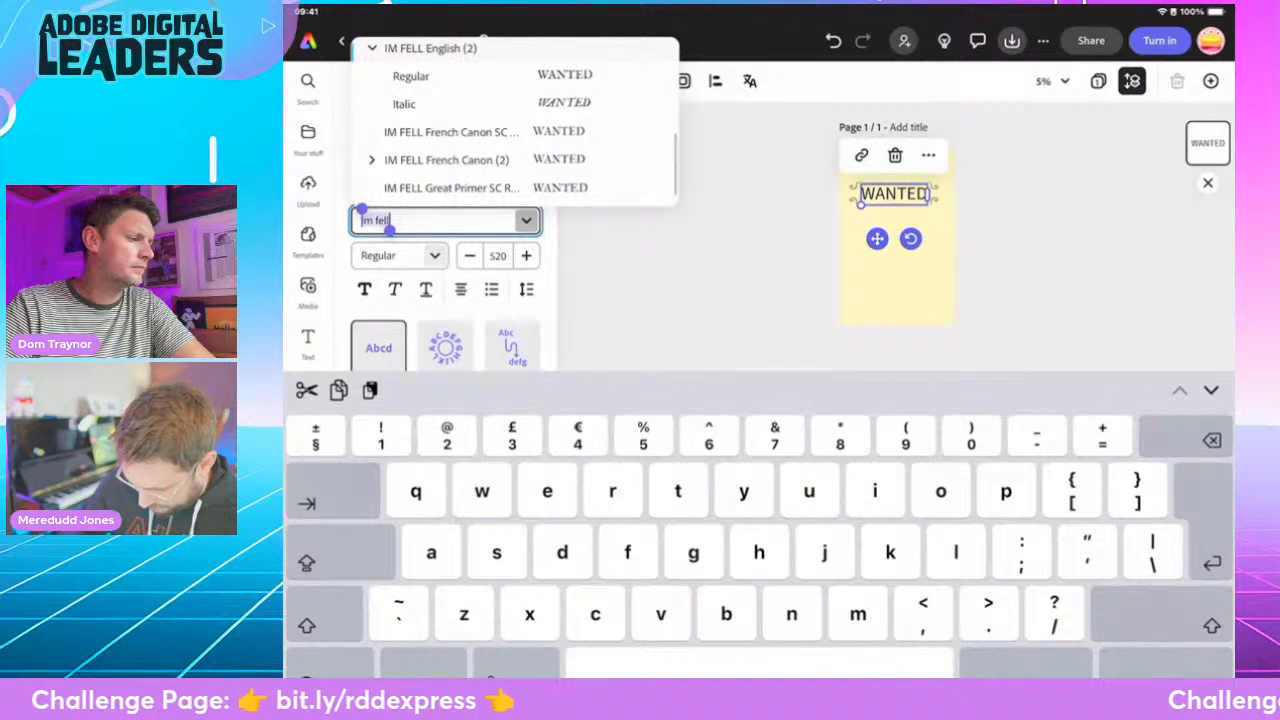
{"action": "scroll", "coordinate": [514, 120], "scroll_direction": "down", "scroll_amount": 1}
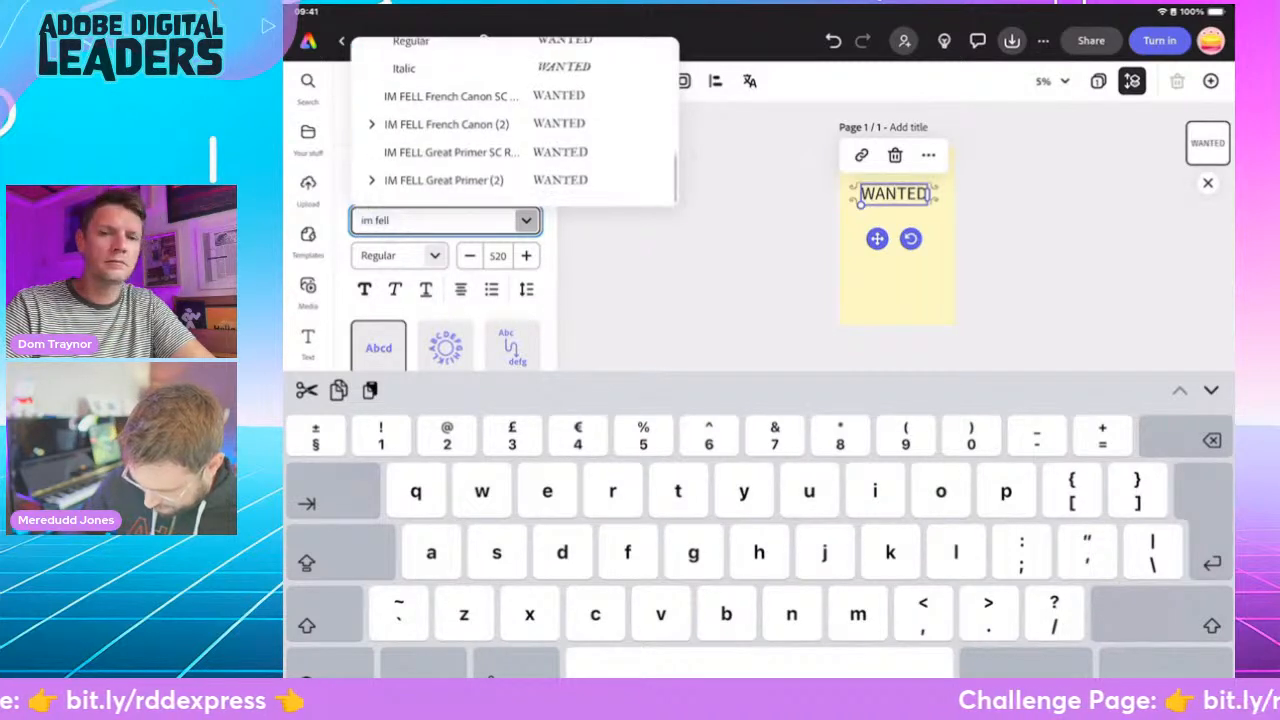
{"action": "left_click", "coordinate": [371, 136]}
{"action": "scroll", "coordinate": [514, 120], "scroll_direction": "down", "scroll_amount": 1}
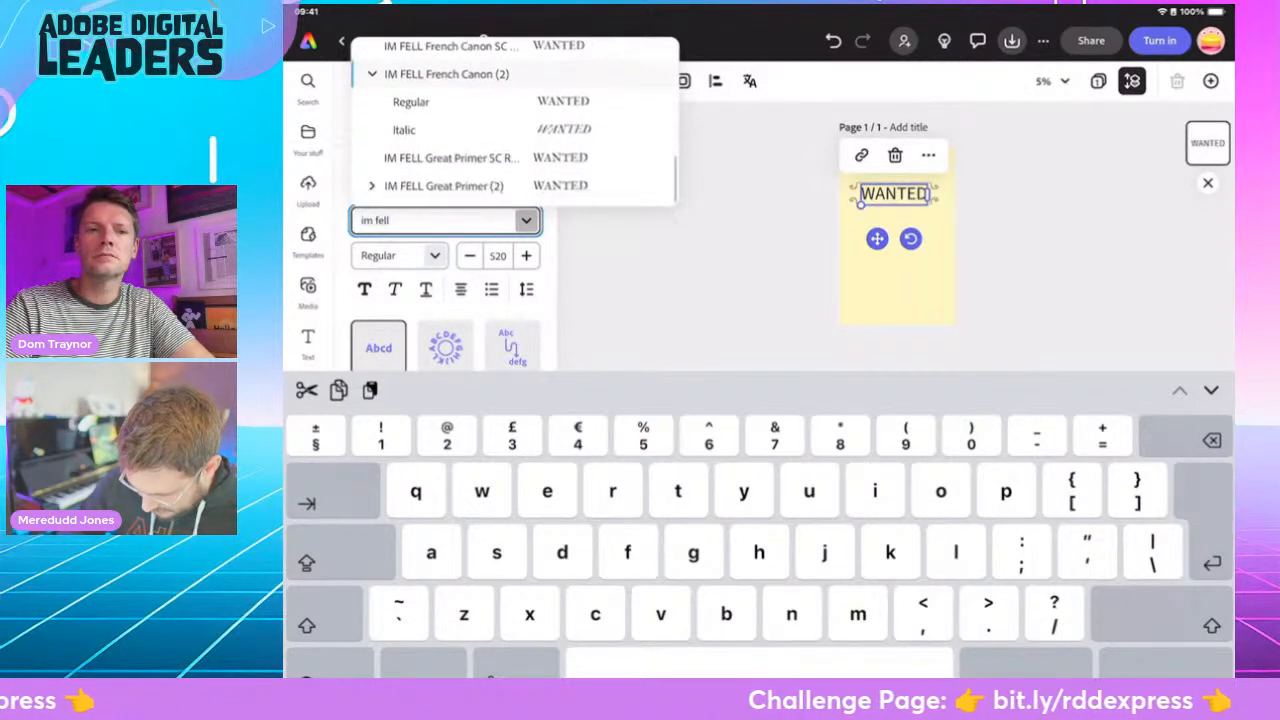
{"action": "scroll", "coordinate": [514, 120], "scroll_direction": "up", "scroll_amount": 1}
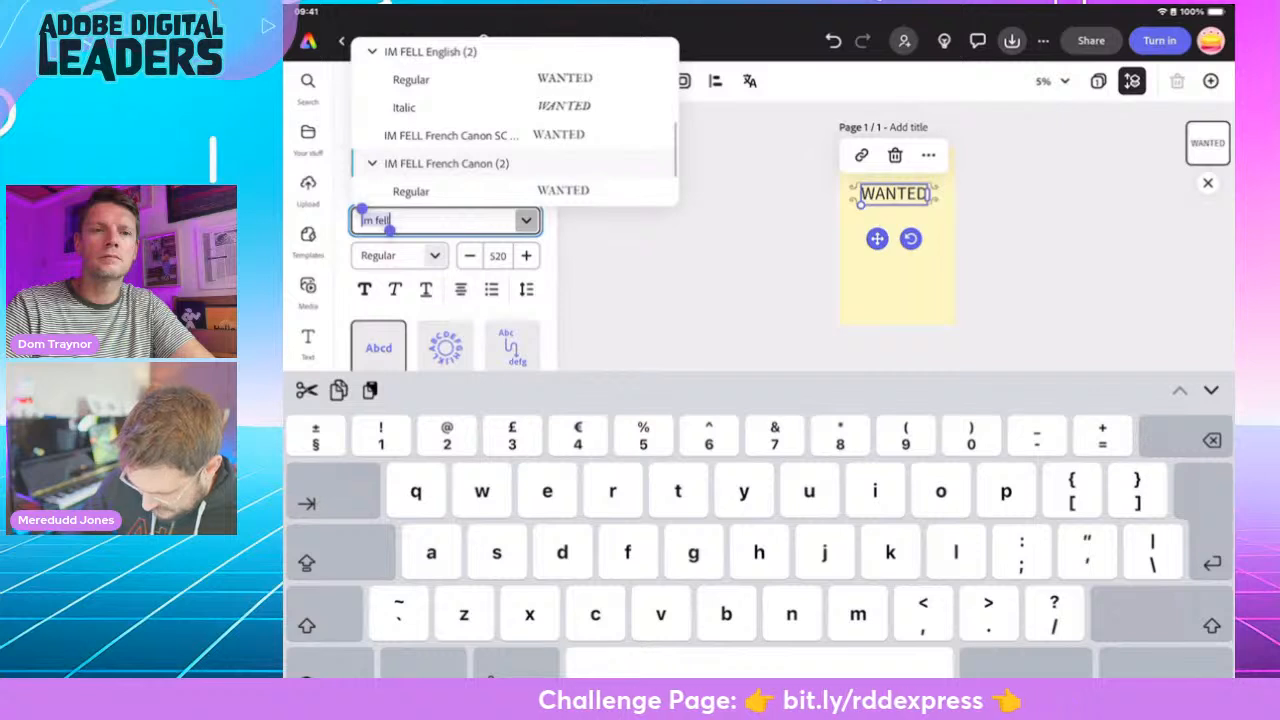
{"action": "left_click", "coordinate": [404, 107]}
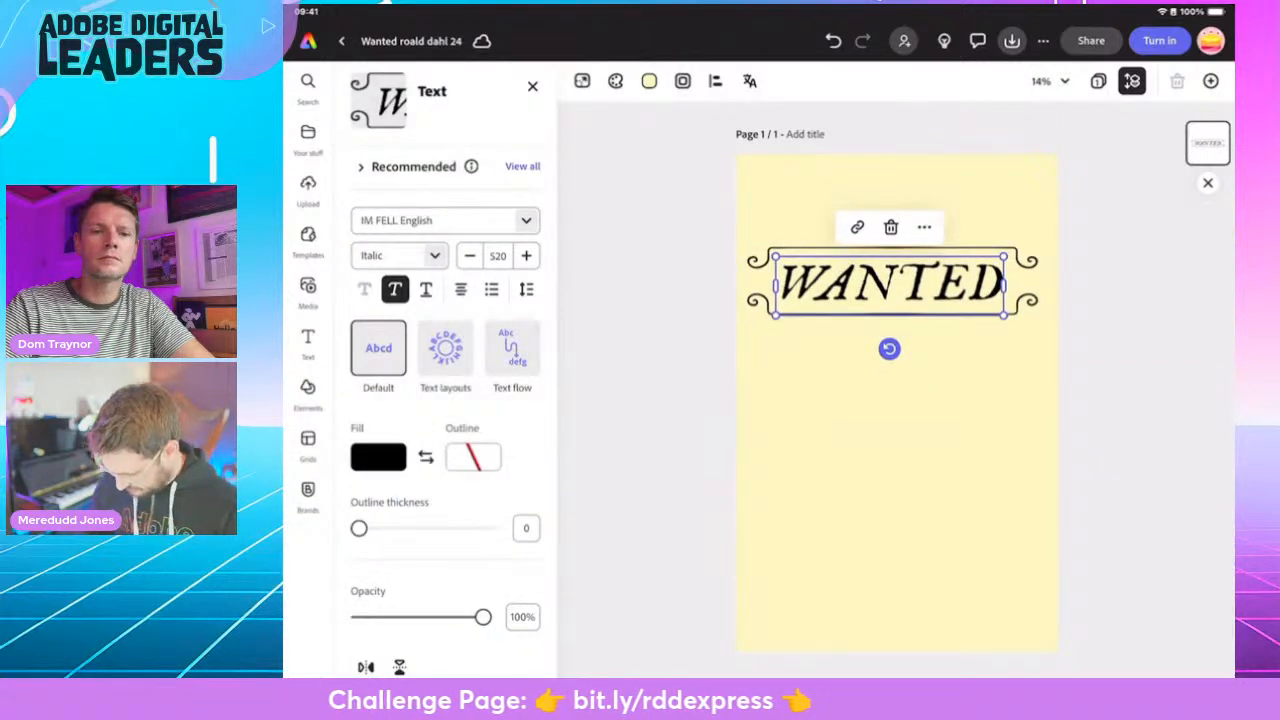
- Enlarge the WANTED heading to size 546 and centre it horizontally near the upper edge of the page
{"action": "left_click_drag", "start_coordinate": [1004, 315], "coordinate": [1016, 319]}
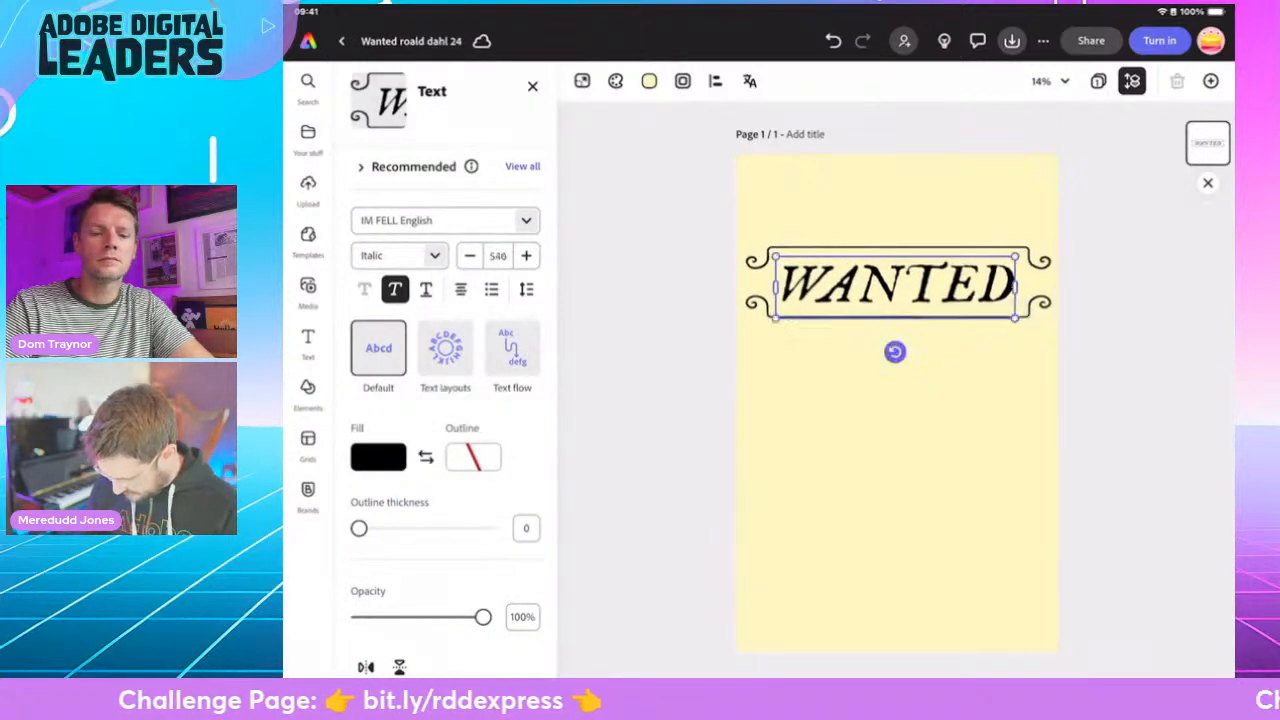
{"action": "left_click_drag", "start_coordinate": [897, 284], "coordinate": [897, 208]}
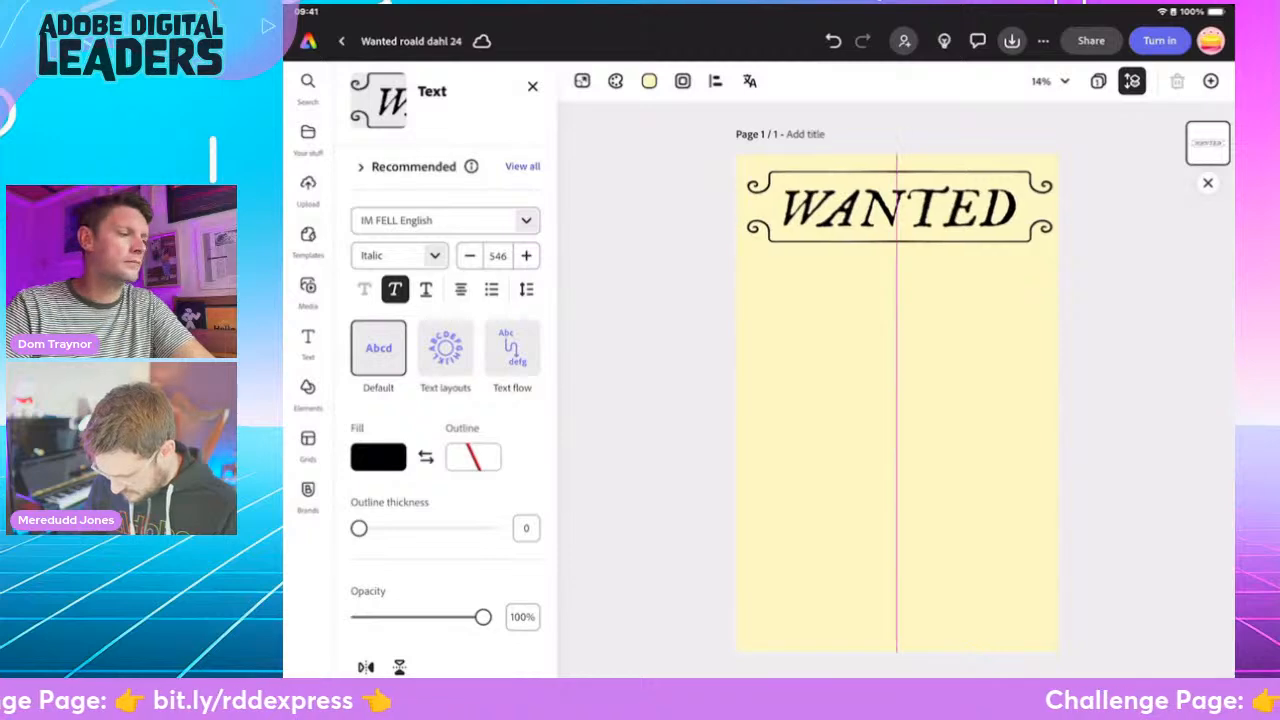
{"action": "left_click", "coordinate": [897, 430]}
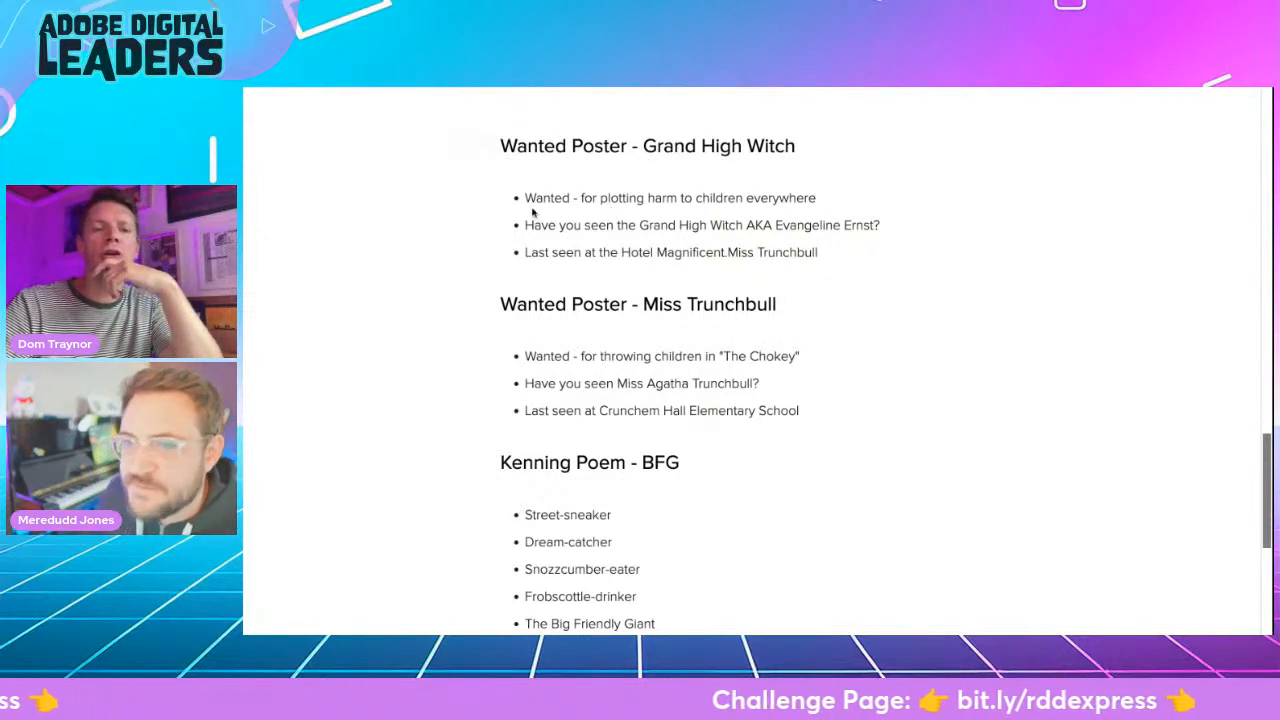
- Copy "for plotting harm to children everywhere" from the Grand High Witch wording into Wanted Poster RDD as size 321 text centred beneath the heading
{"action": "left_click_drag", "start_coordinate": [580, 198], "coordinate": [820, 198]}
{"action": "key", "text": "ctrl+c"}
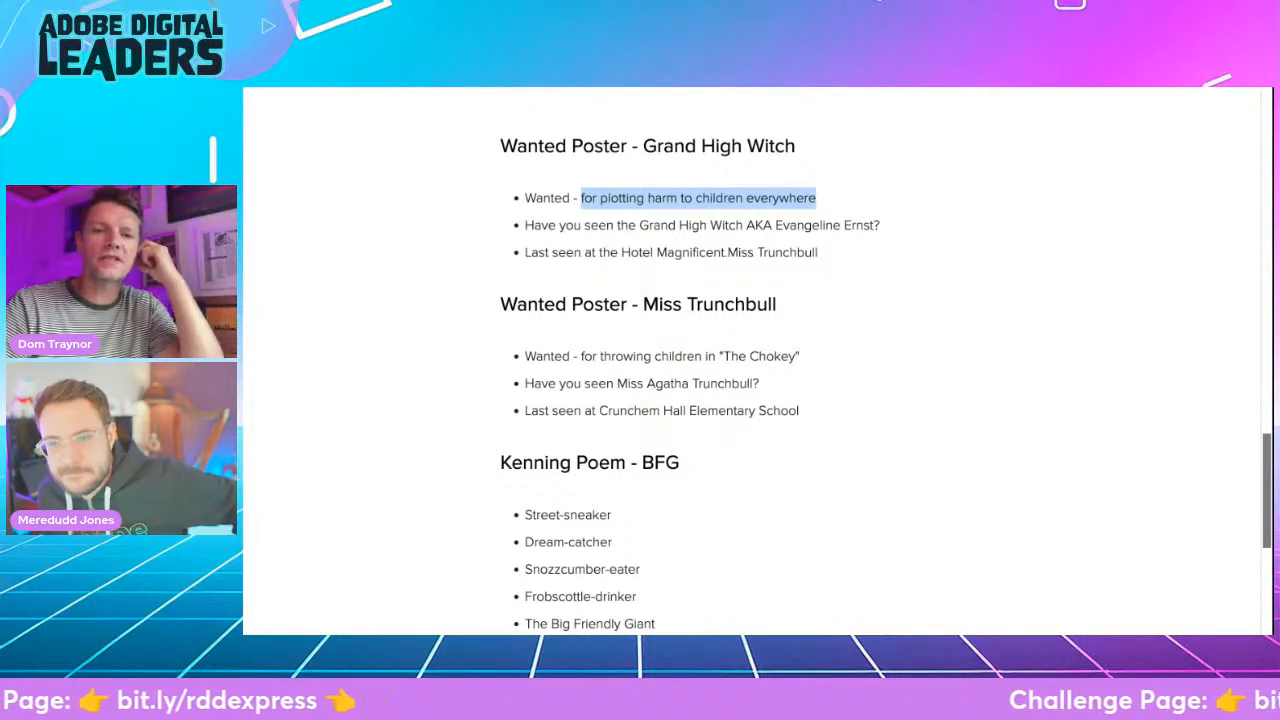
{"action": "left_click", "coordinate": [629, 89]}
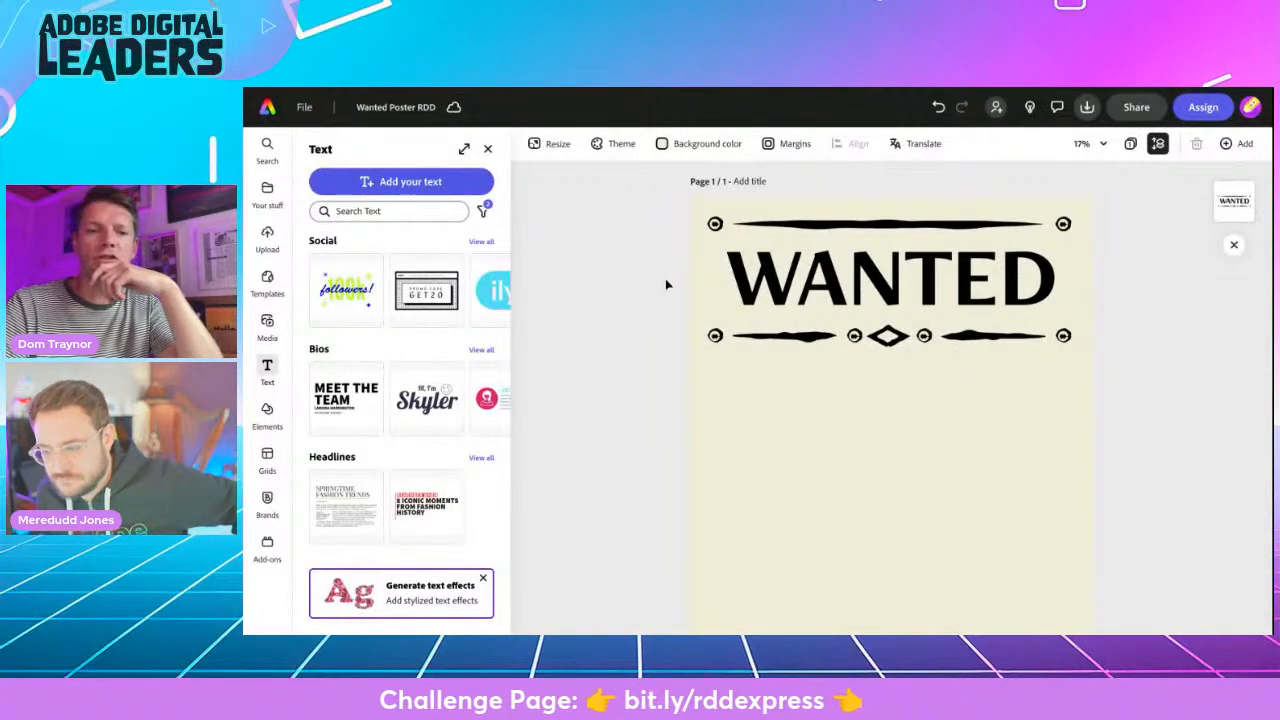
{"action": "left_click", "coordinate": [361, 189]}
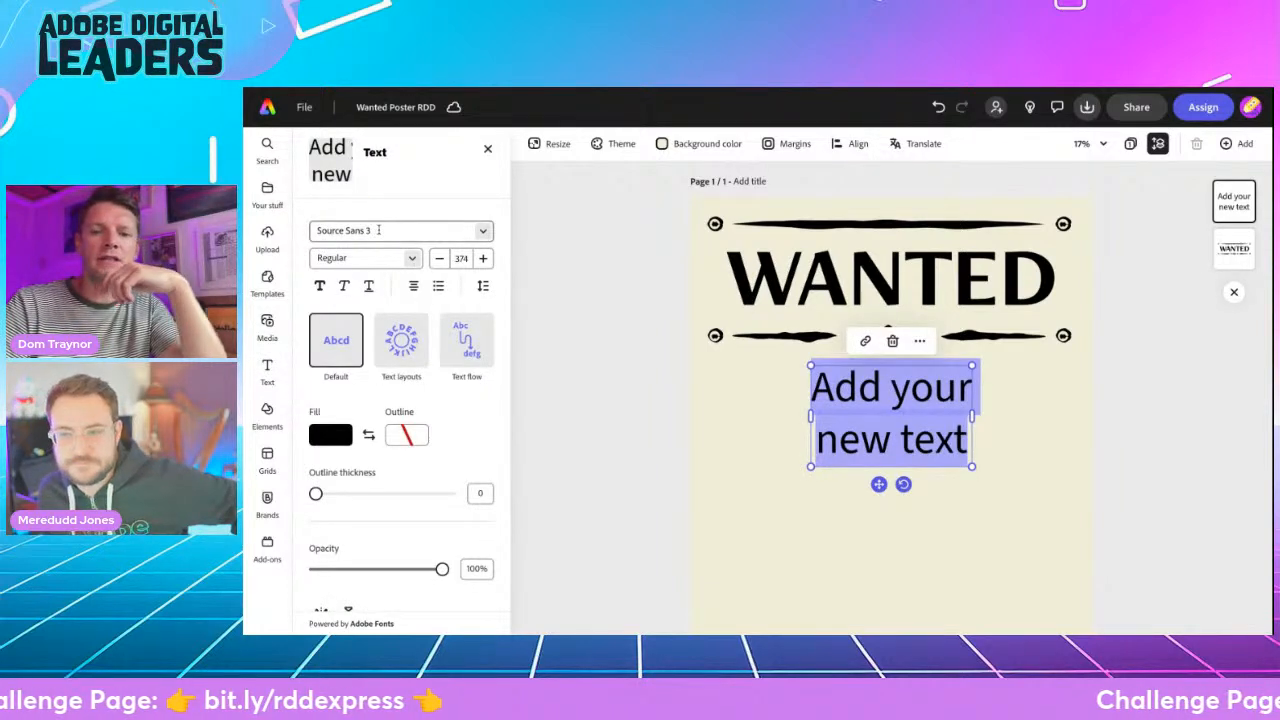
{"action": "key", "text": "ctrl+v"}
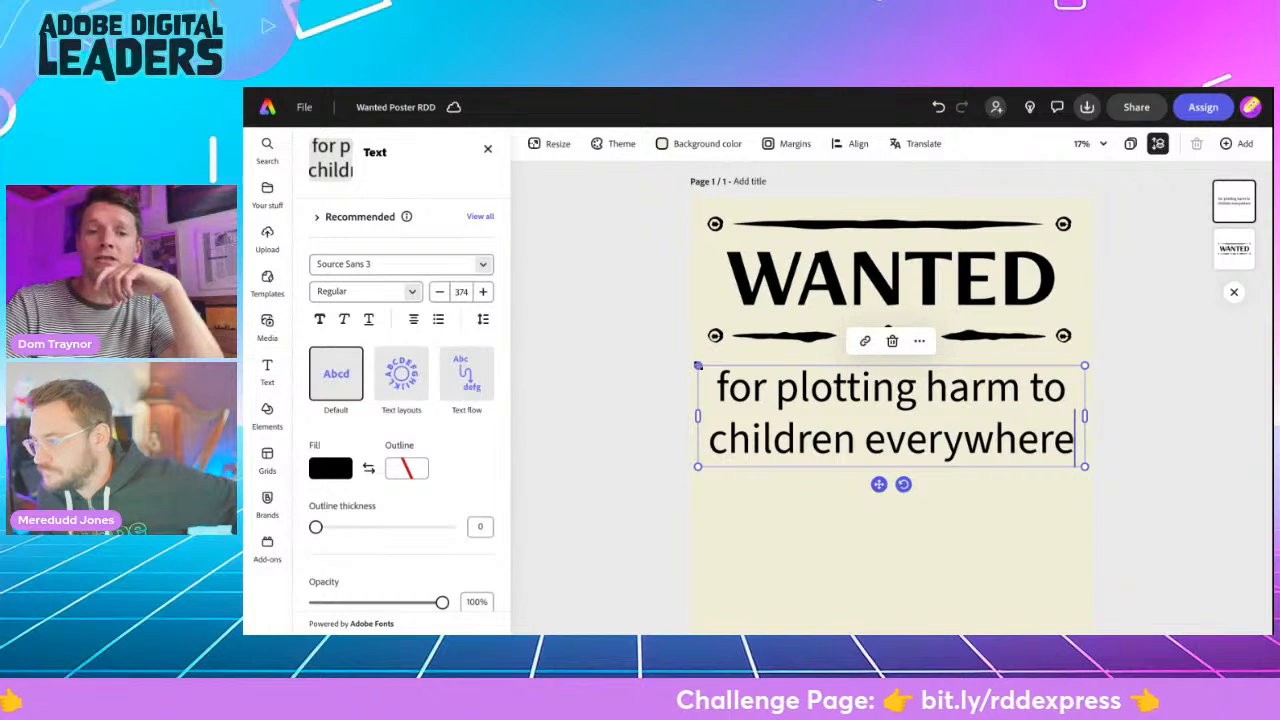
{"action": "left_click_drag", "start_coordinate": [697, 366], "coordinate": [752, 380]}
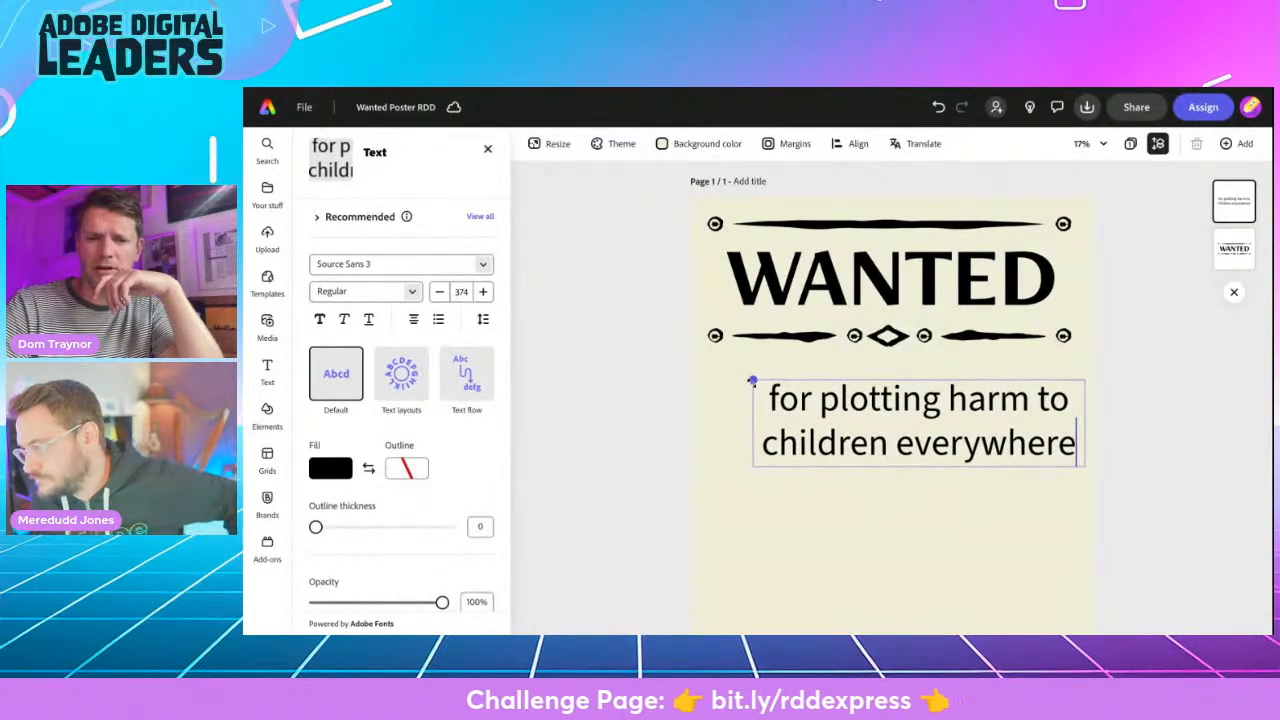
{"action": "left_click_drag", "start_coordinate": [906, 484], "coordinate": [874, 469]}
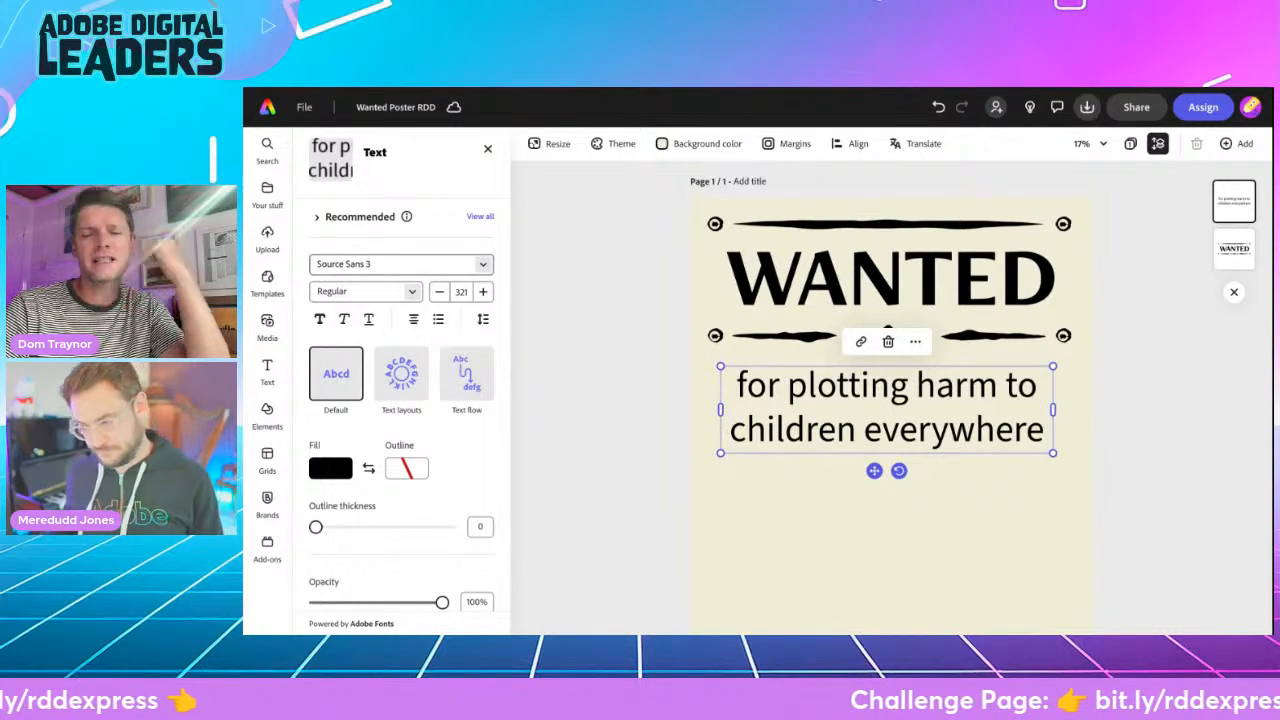
- Set the font of the "for plotting harm to children everywhere" text to Lora in the Italic style
{"action": "left_click", "coordinate": [385, 264]}
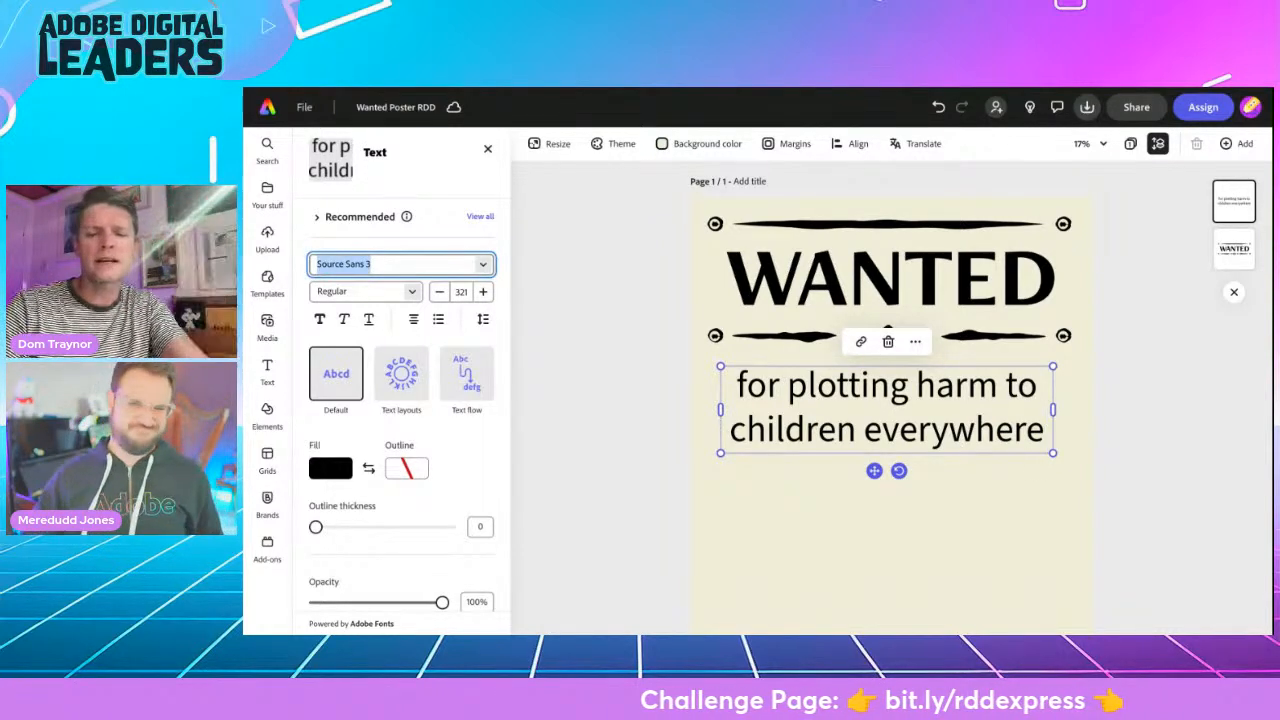
{"action": "type", "text": "lora"}
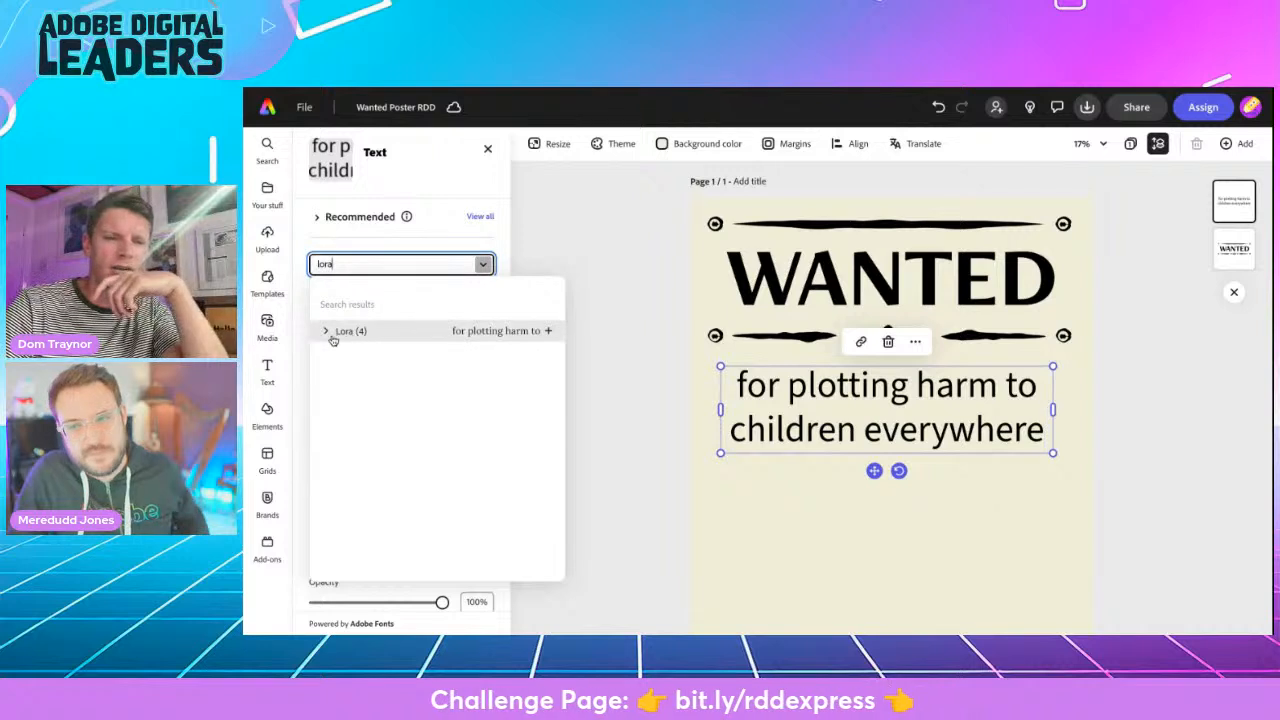
{"action": "left_click", "coordinate": [335, 335]}
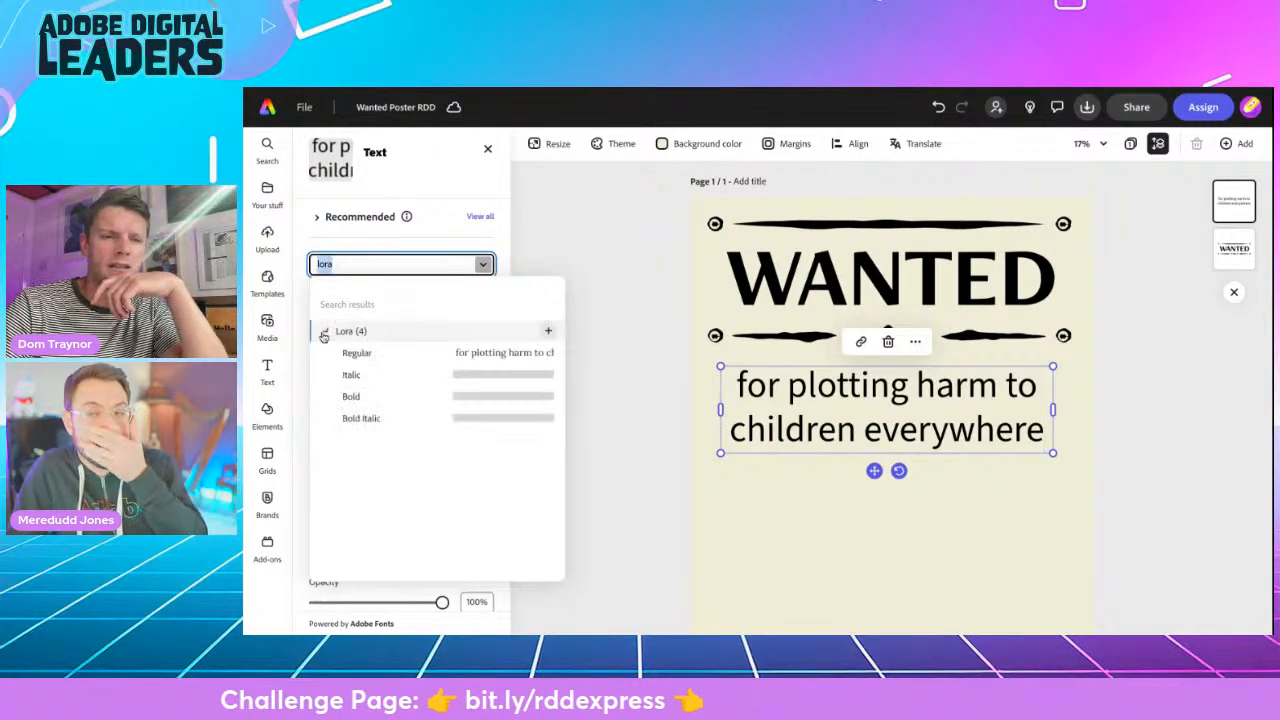
{"action": "left_click", "coordinate": [341, 353]}
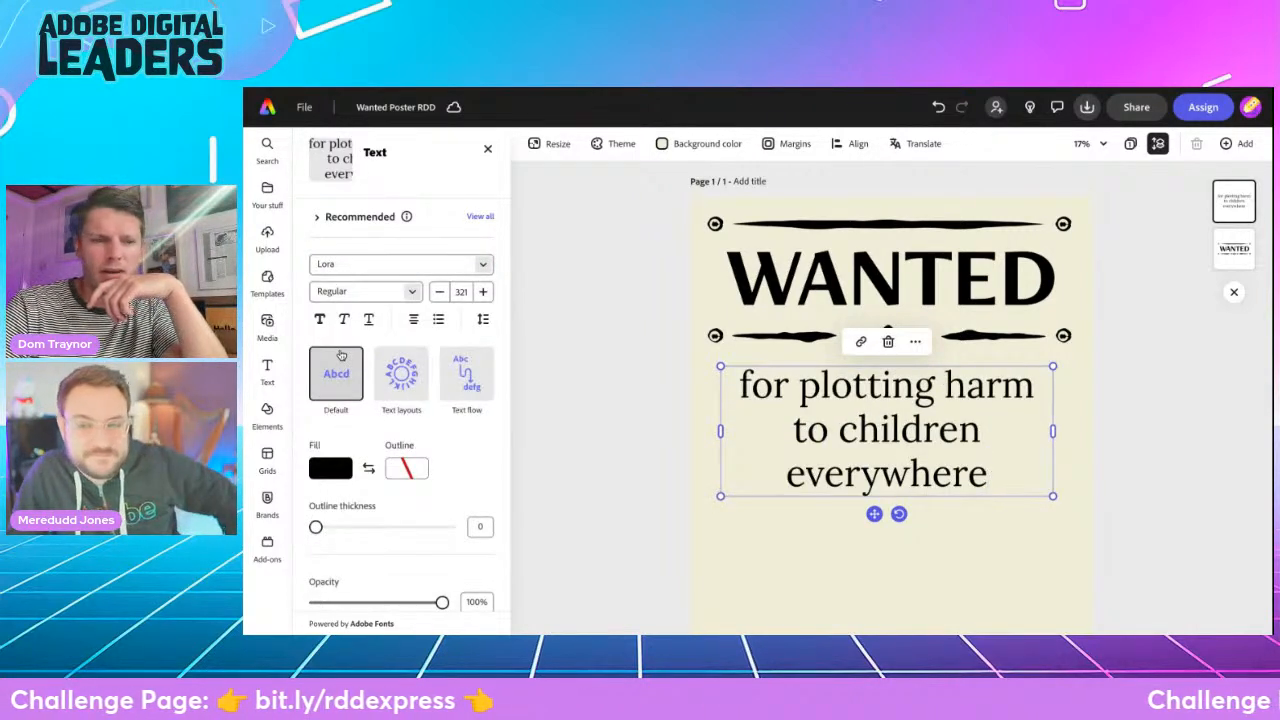
{"action": "left_click", "coordinate": [410, 291]}
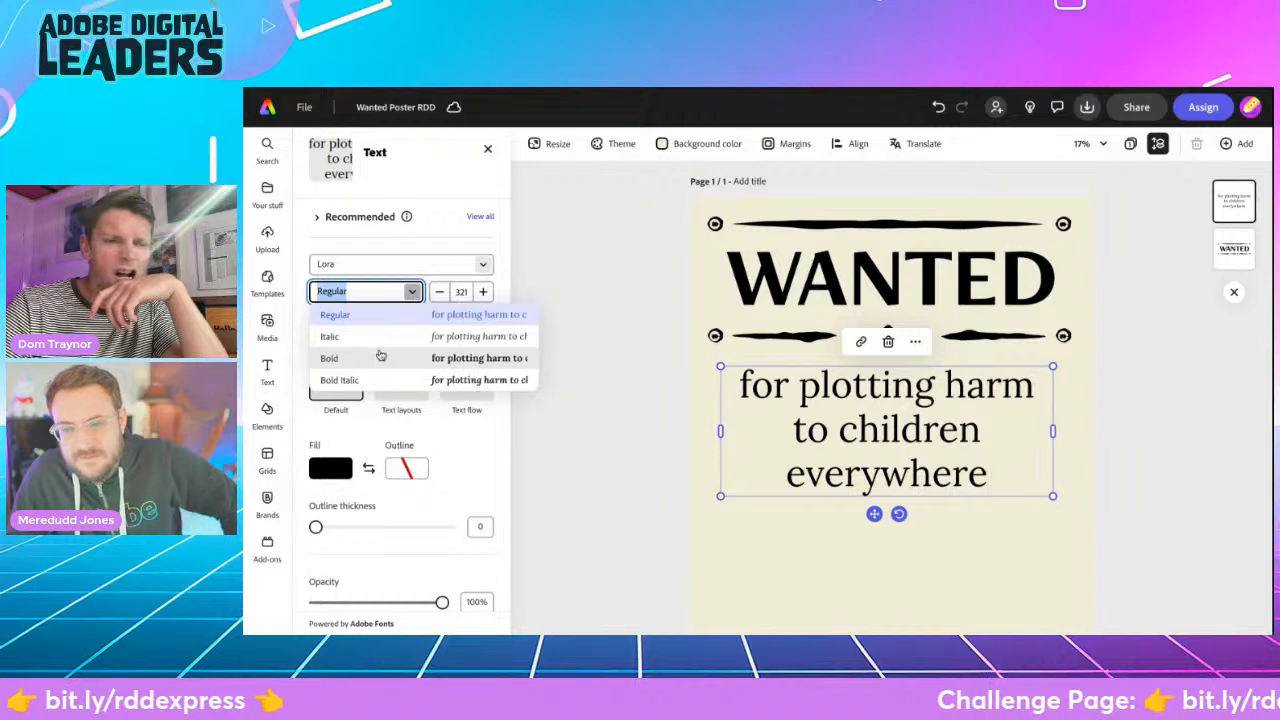
{"action": "left_click", "coordinate": [368, 337]}
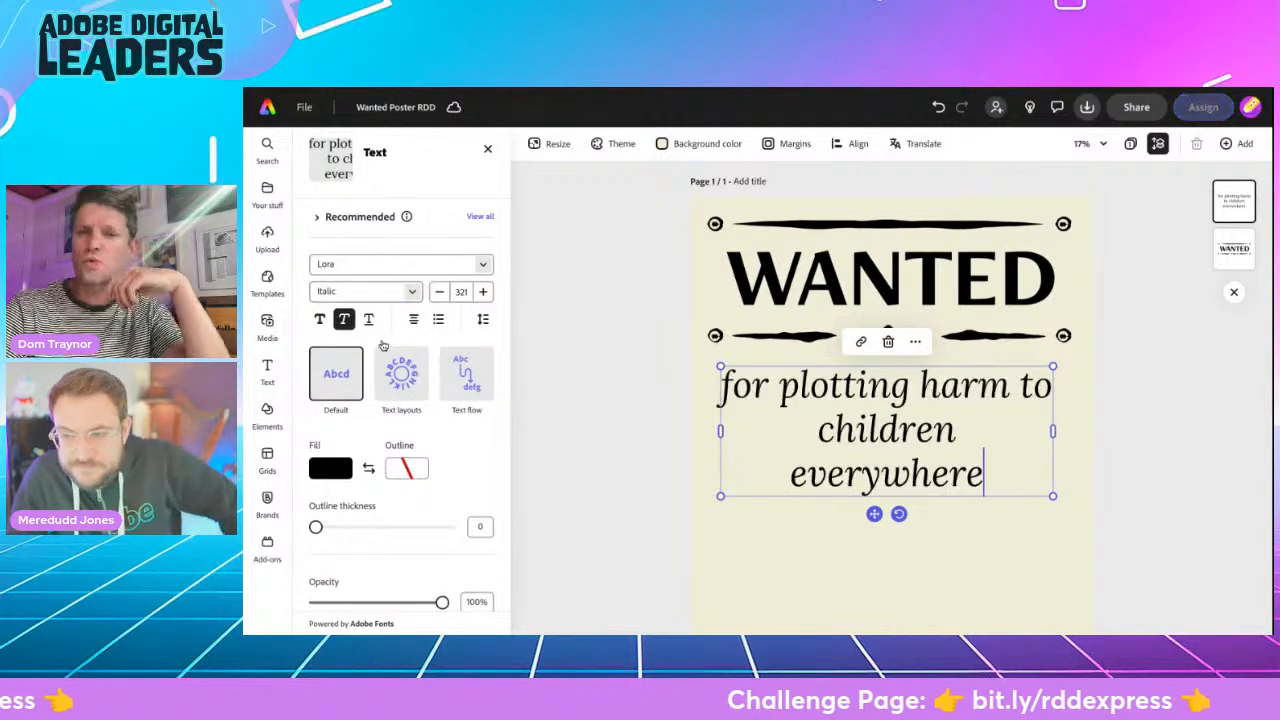
- Reduce the font size of the phrase beneath the WANTED heading to 309 so it fits on two lines
{"action": "left_click", "coordinate": [438, 292]}
{"action": "left_click", "coordinate": [438, 292]}
{"action": "left_click", "coordinate": [438, 292]}
{"action": "left_click", "coordinate": [438, 292]}
{"action": "left_click", "coordinate": [438, 292]}
{"action": "left_click", "coordinate": [438, 292]}
{"action": "left_click", "coordinate": [438, 292]}
{"action": "left_click", "coordinate": [437, 298]}
{"action": "left_click", "coordinate": [437, 298]}
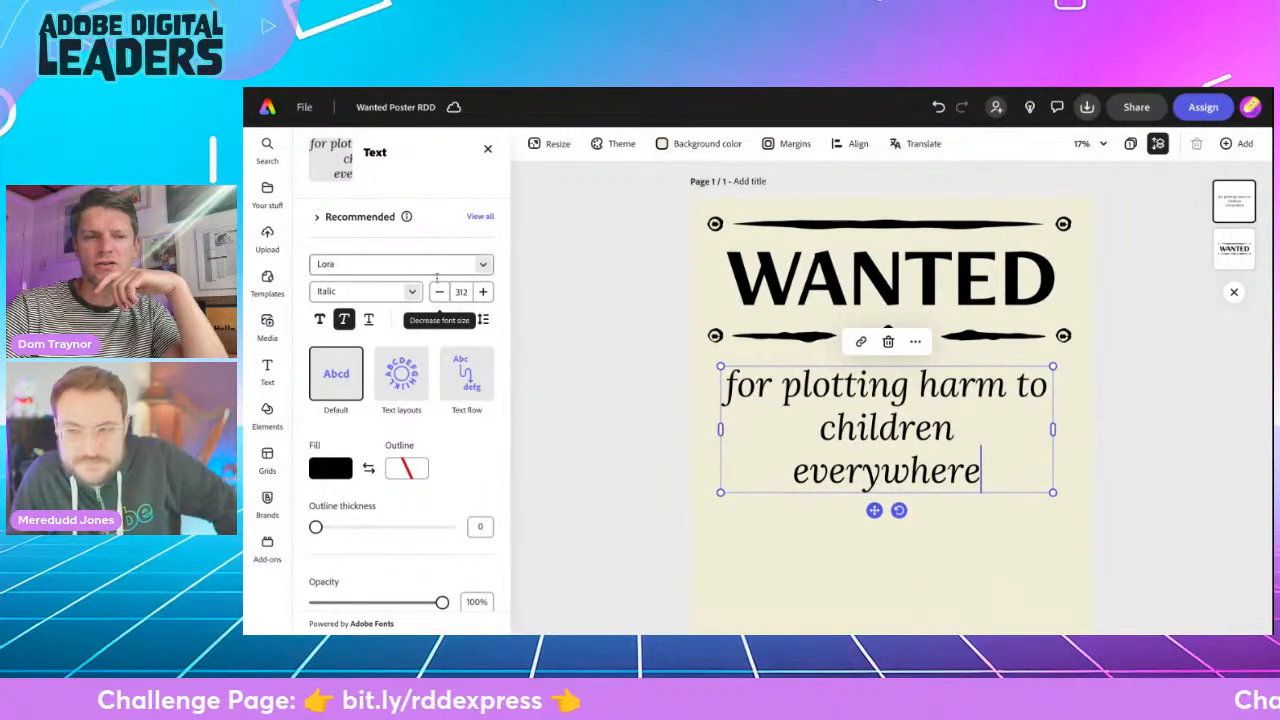
{"action": "left_click", "coordinate": [437, 298]}
{"action": "left_click", "coordinate": [437, 298]}
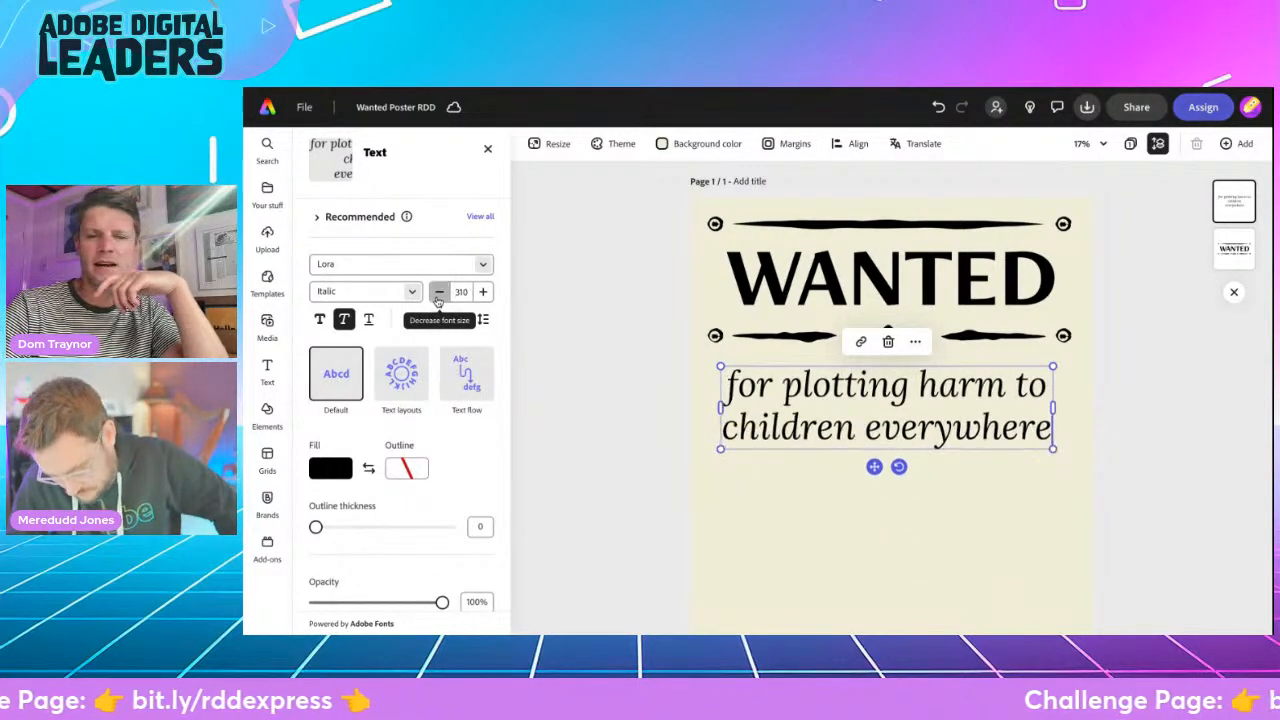
{"action": "left_click", "coordinate": [437, 298]}
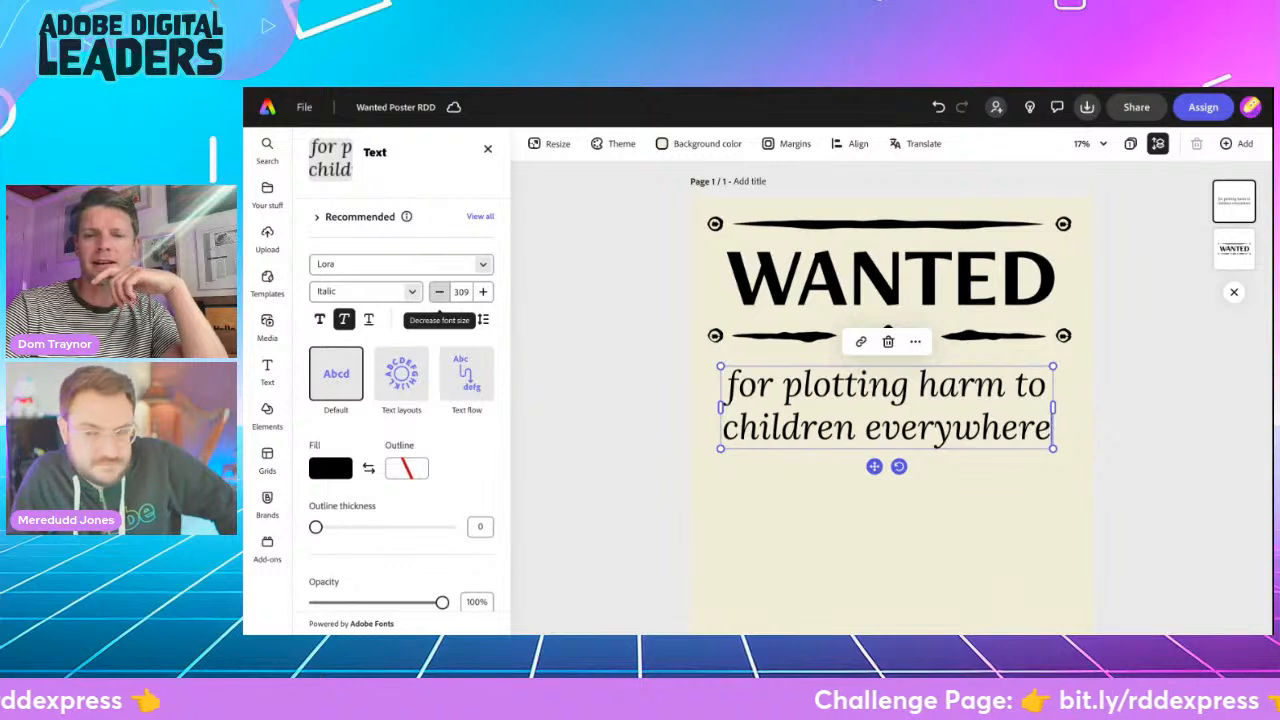
{"action": "left_click", "coordinate": [461, 291]}
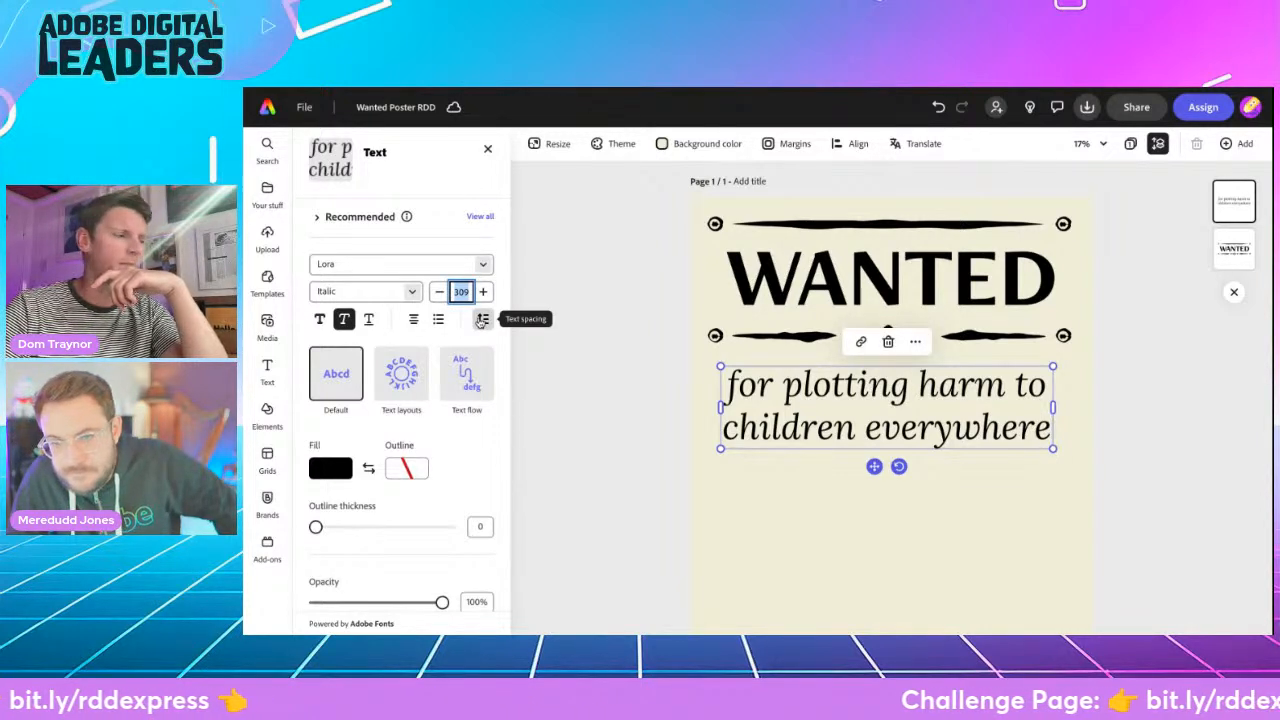
- Set the phrase's letter spacing to 94 and widen its text box slightly toward the page's left edge
{"action": "left_click", "coordinate": [481, 319]}
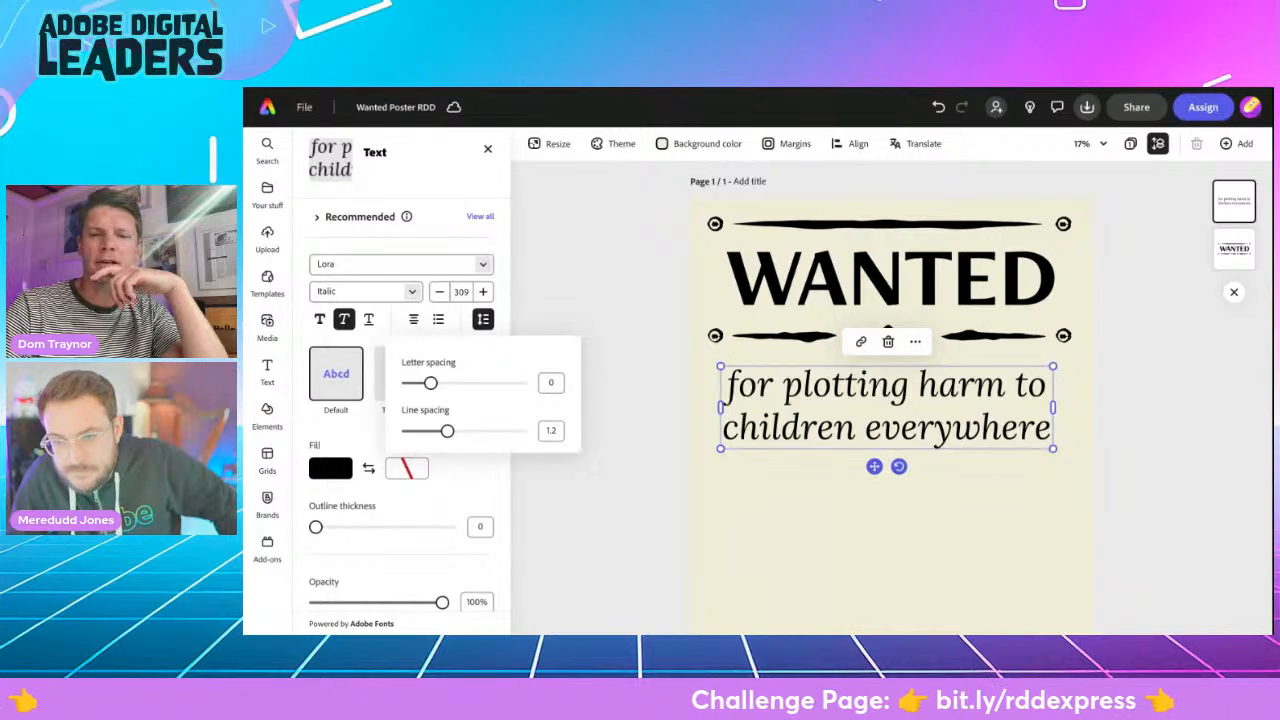
{"action": "left_click_drag", "start_coordinate": [430, 383], "coordinate": [441, 384]}
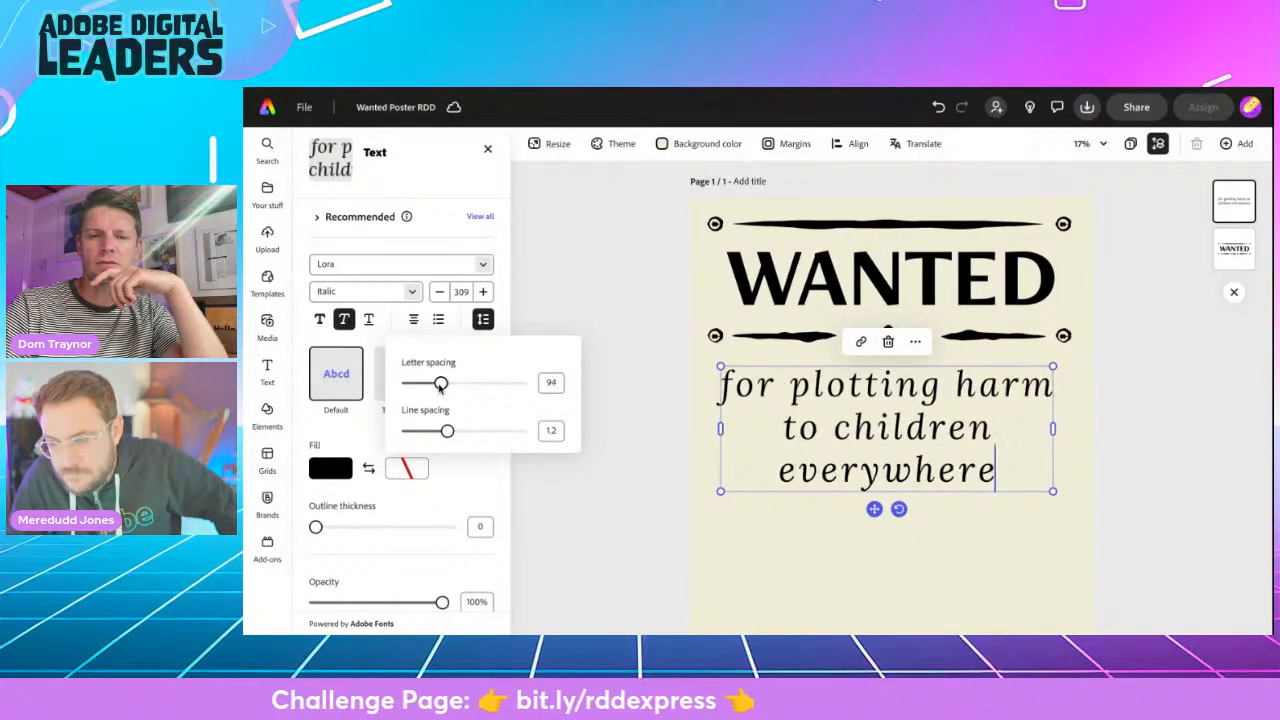
{"action": "left_click_drag", "start_coordinate": [718, 432], "coordinate": [706, 428]}
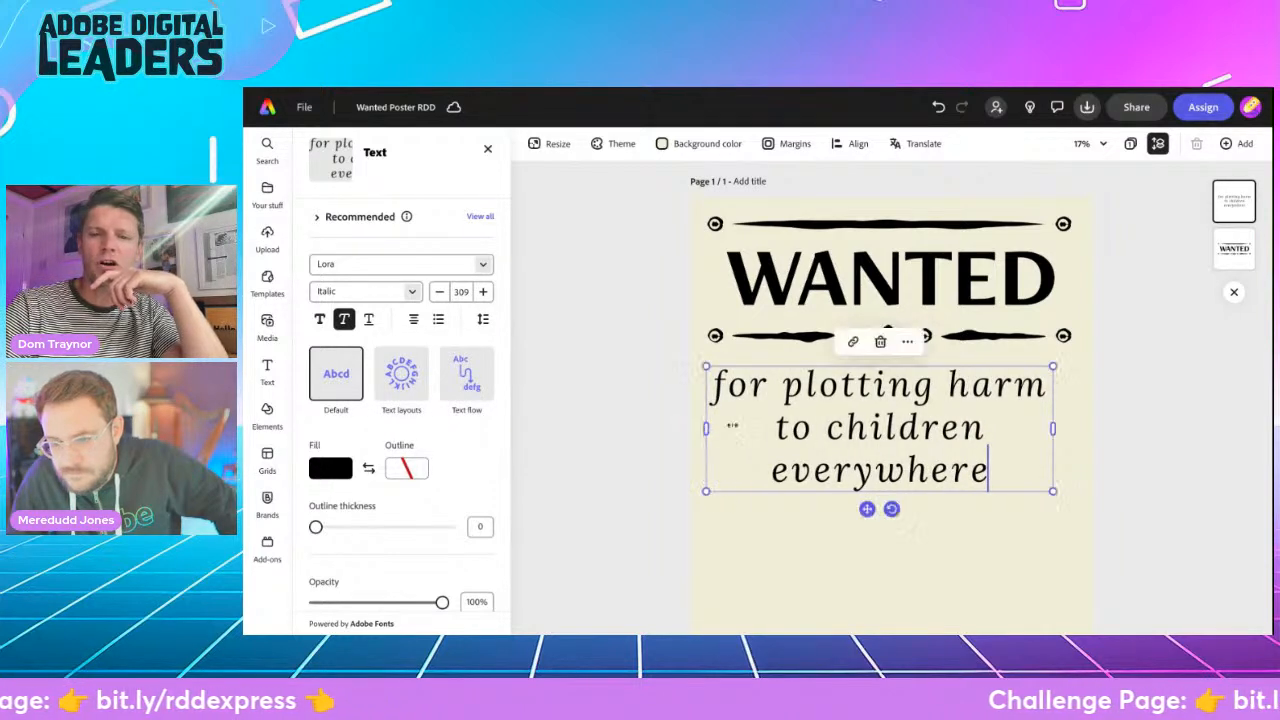
- Widen the "for plotting harm to children everywhere" text box slightly, and set its letter spacing to 55 and line spacing to 0.98
{"action": "left_click_drag", "start_coordinate": [1053, 429], "coordinate": [1071, 429]}
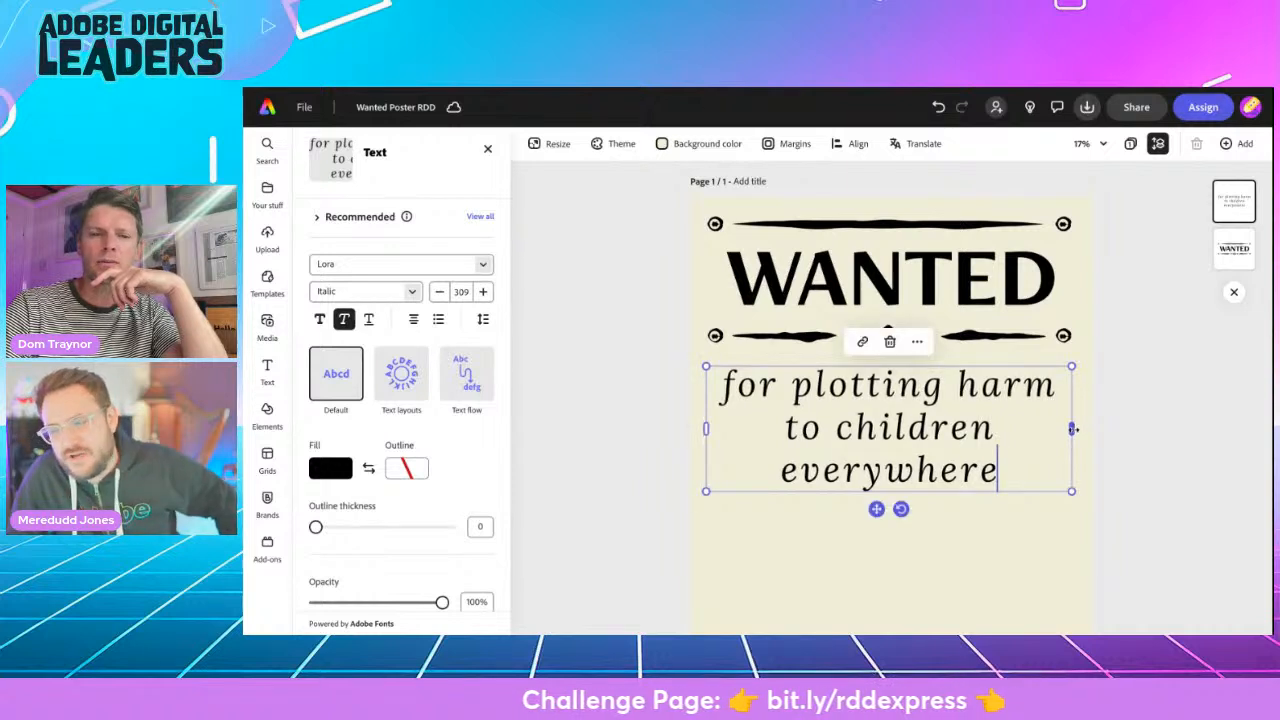
{"action": "left_click", "coordinate": [483, 319]}
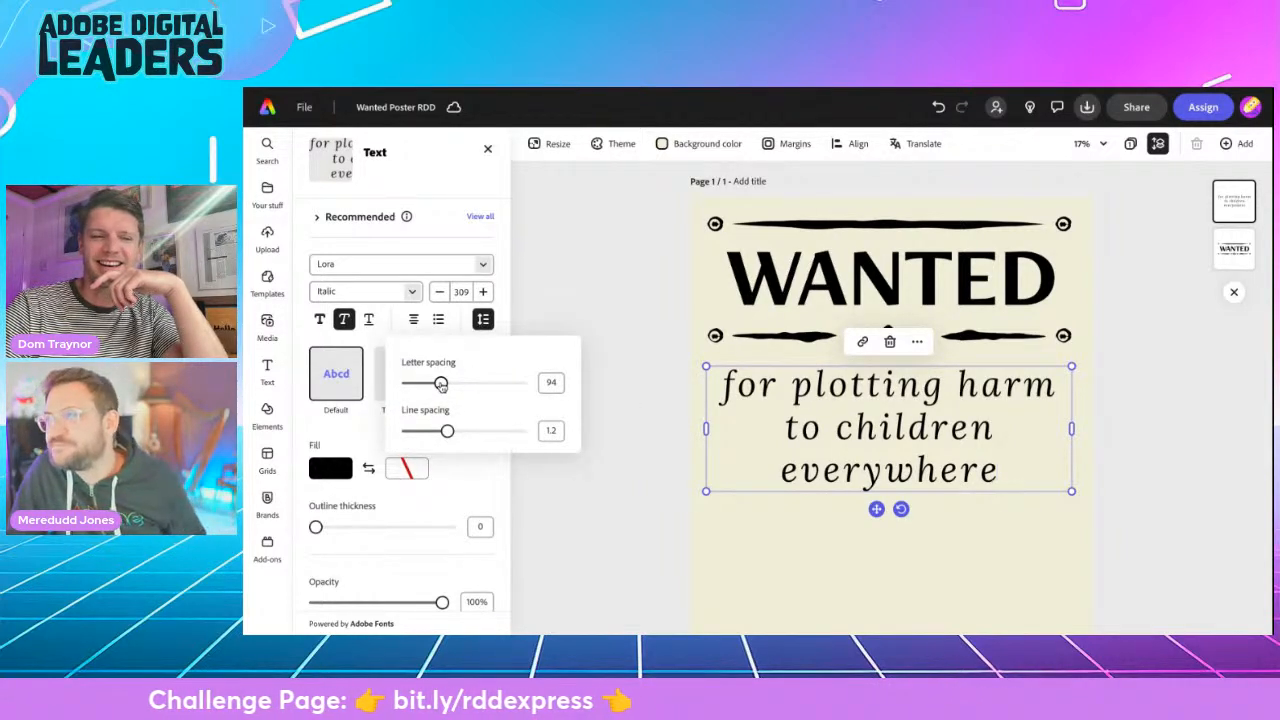
{"action": "left_click_drag", "start_coordinate": [441, 385], "coordinate": [436, 383]}
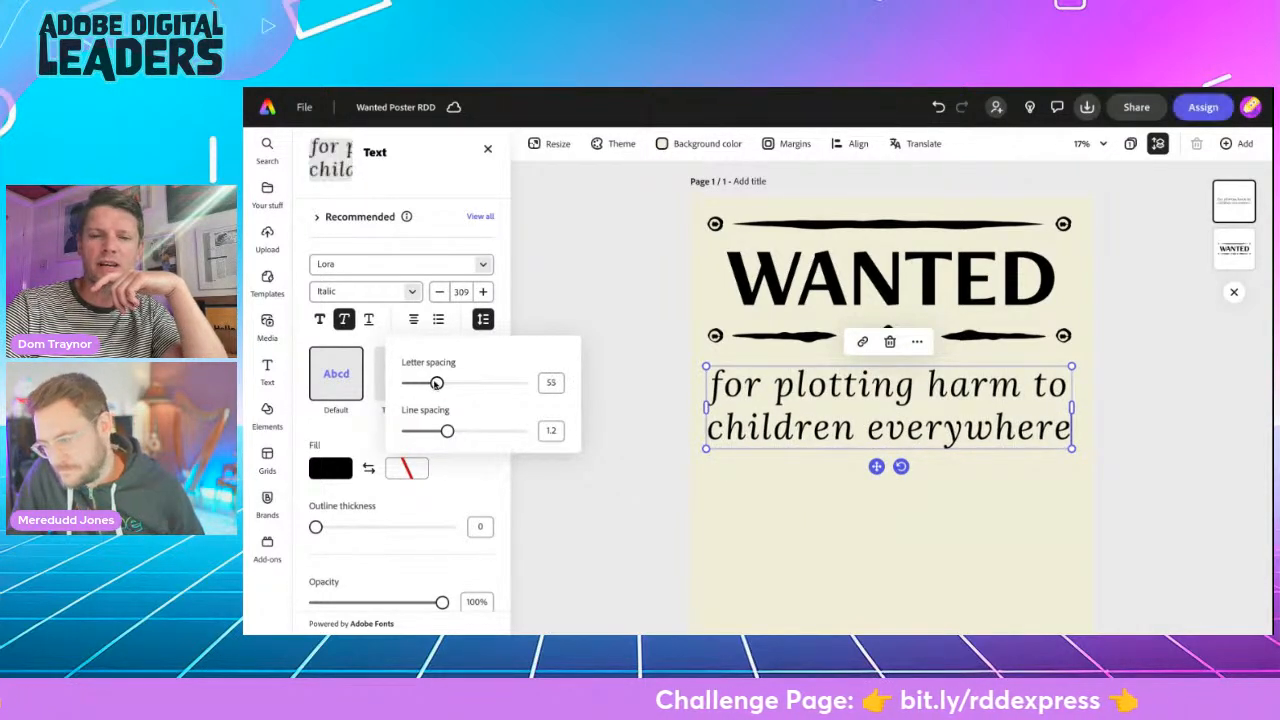
{"action": "left_click_drag", "start_coordinate": [448, 432], "coordinate": [434, 431]}
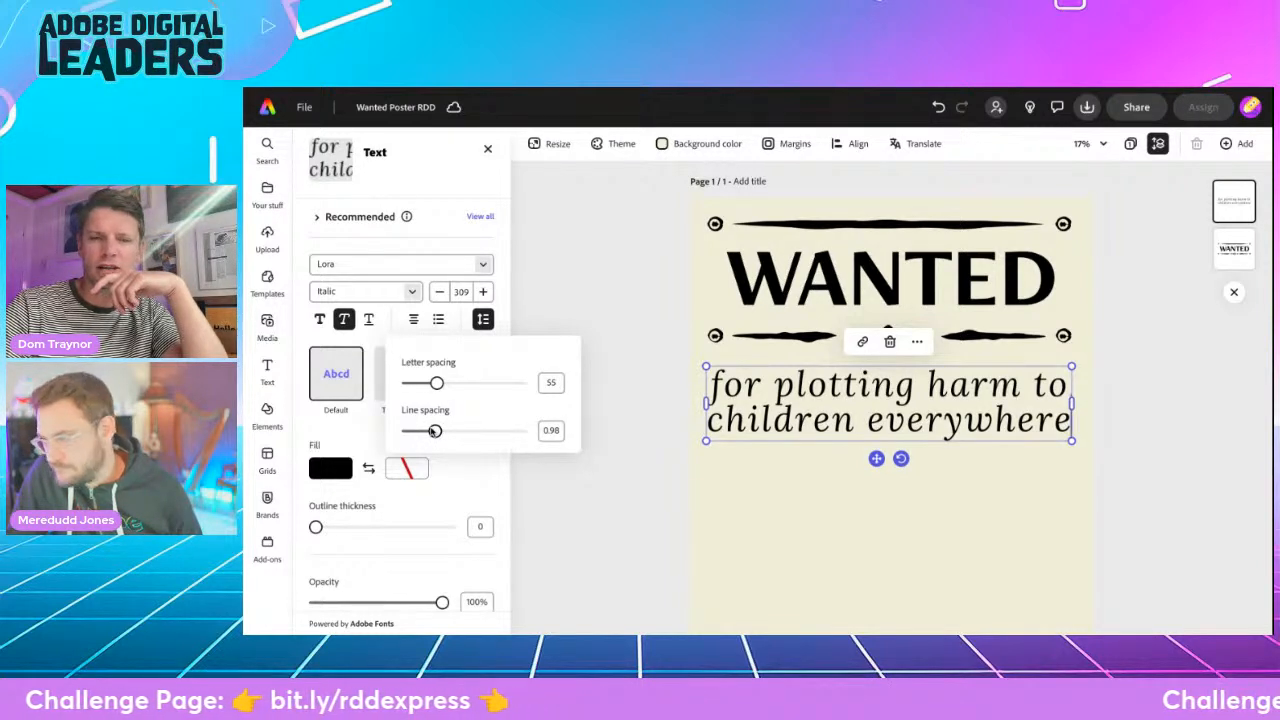
{"action": "left_click", "coordinate": [570, 295]}
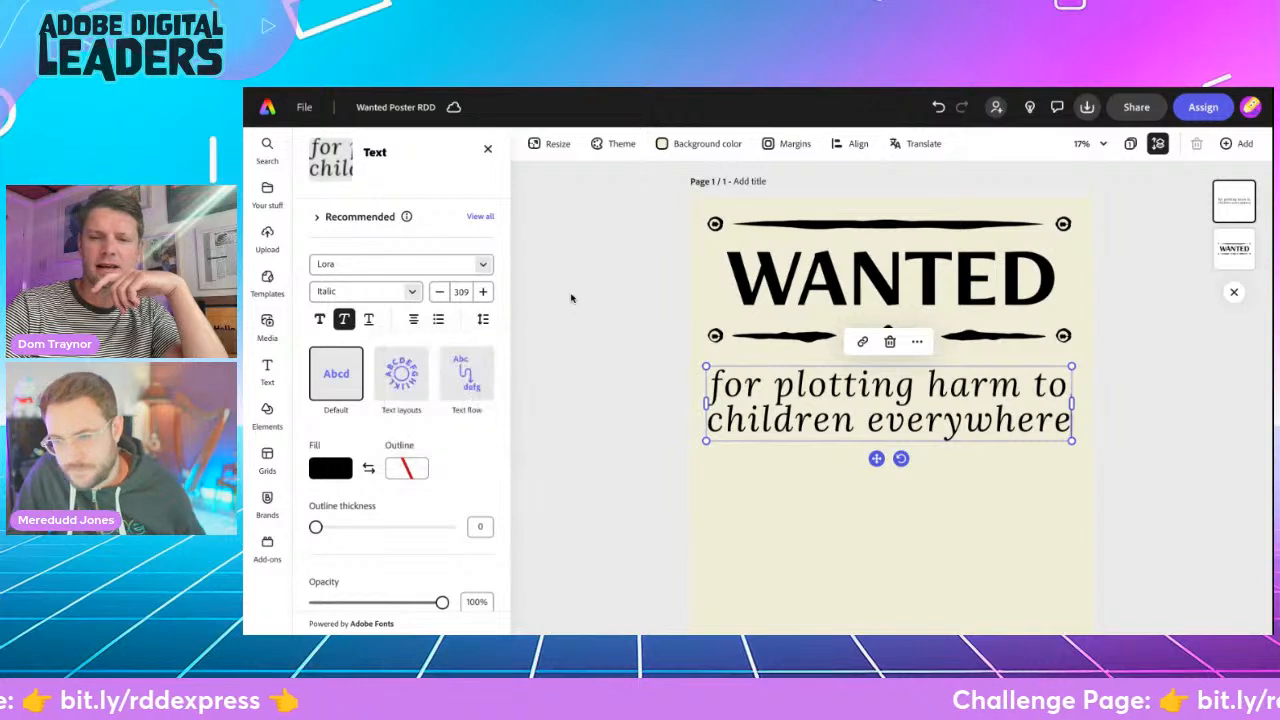
{"action": "left_click", "coordinate": [592, 317]}
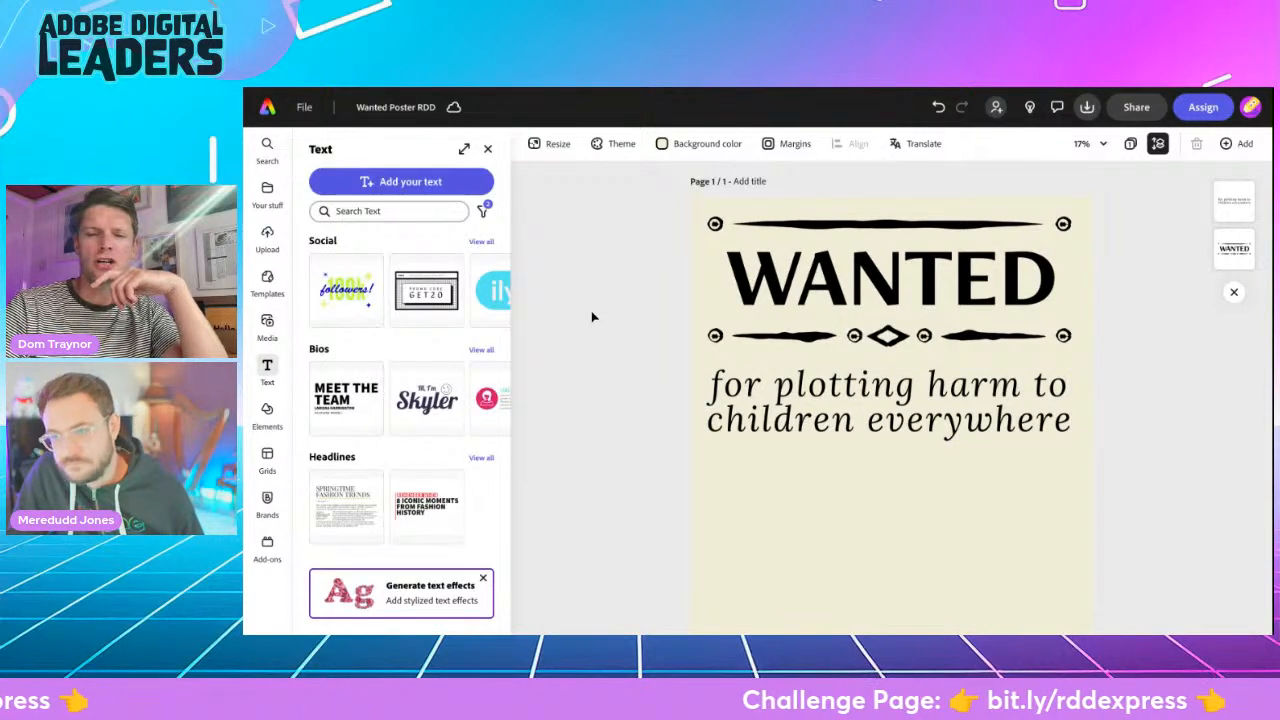
- Copy the full "Have you seen the Grand High Witch" line from the web page's wanted poster wording and return to the poster
{"action": "scroll", "coordinate": [594, 314], "scroll_direction": "down", "scroll_amount": 2}
{"action": "scroll", "coordinate": [890, 380], "scroll_direction": "down", "scroll_amount": 2}
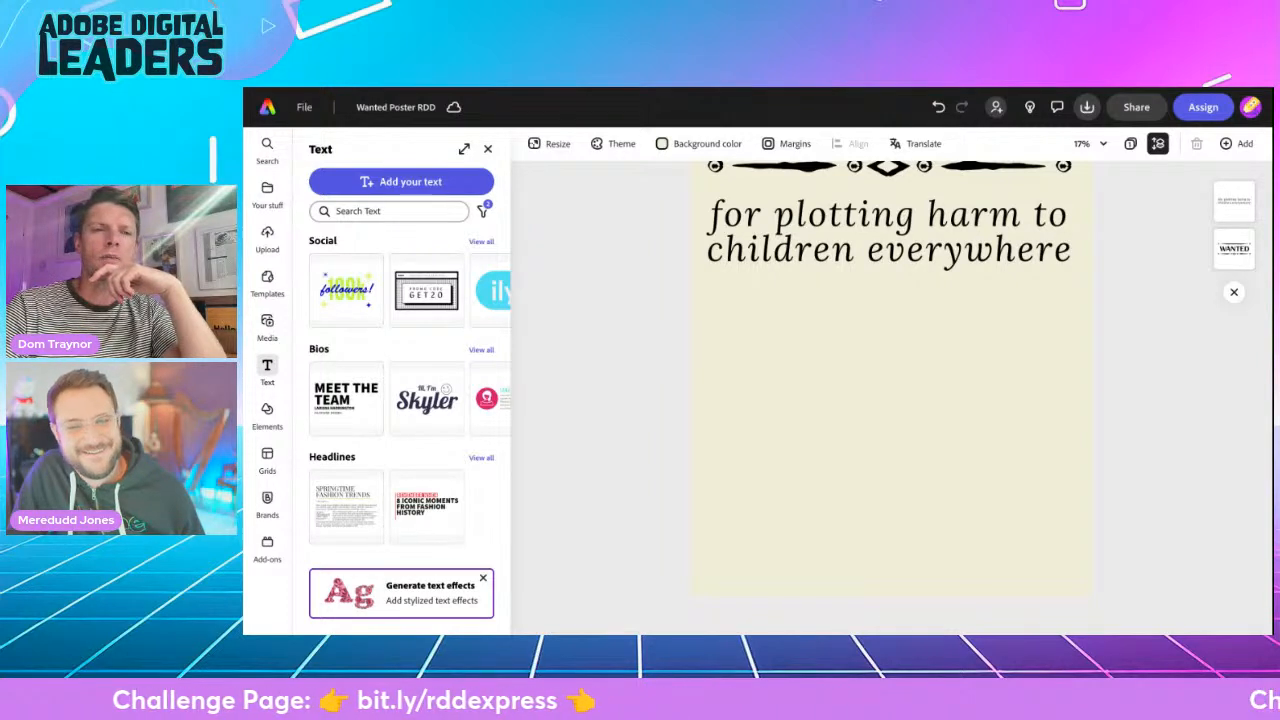
{"action": "key", "text": "ctrl+Tab"}
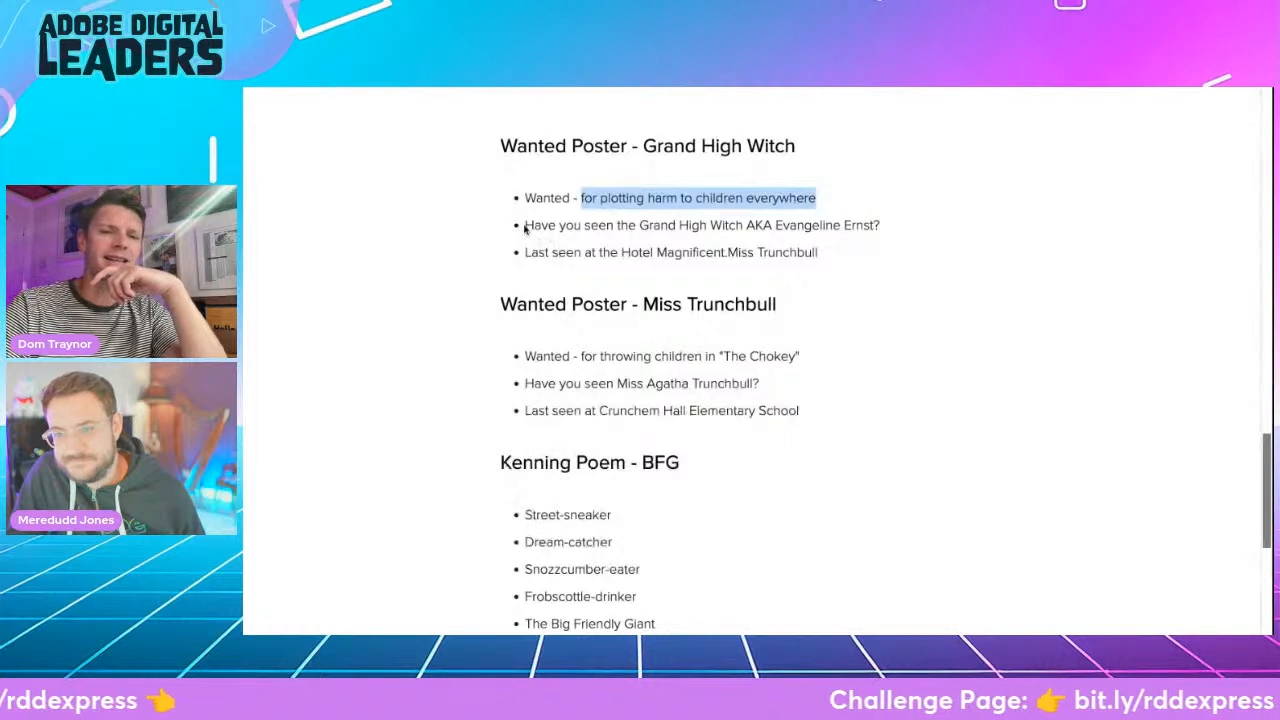
{"action": "left_click_drag", "start_coordinate": [525, 225], "coordinate": [877, 221]}
{"action": "left_click", "coordinate": [884, 220]}
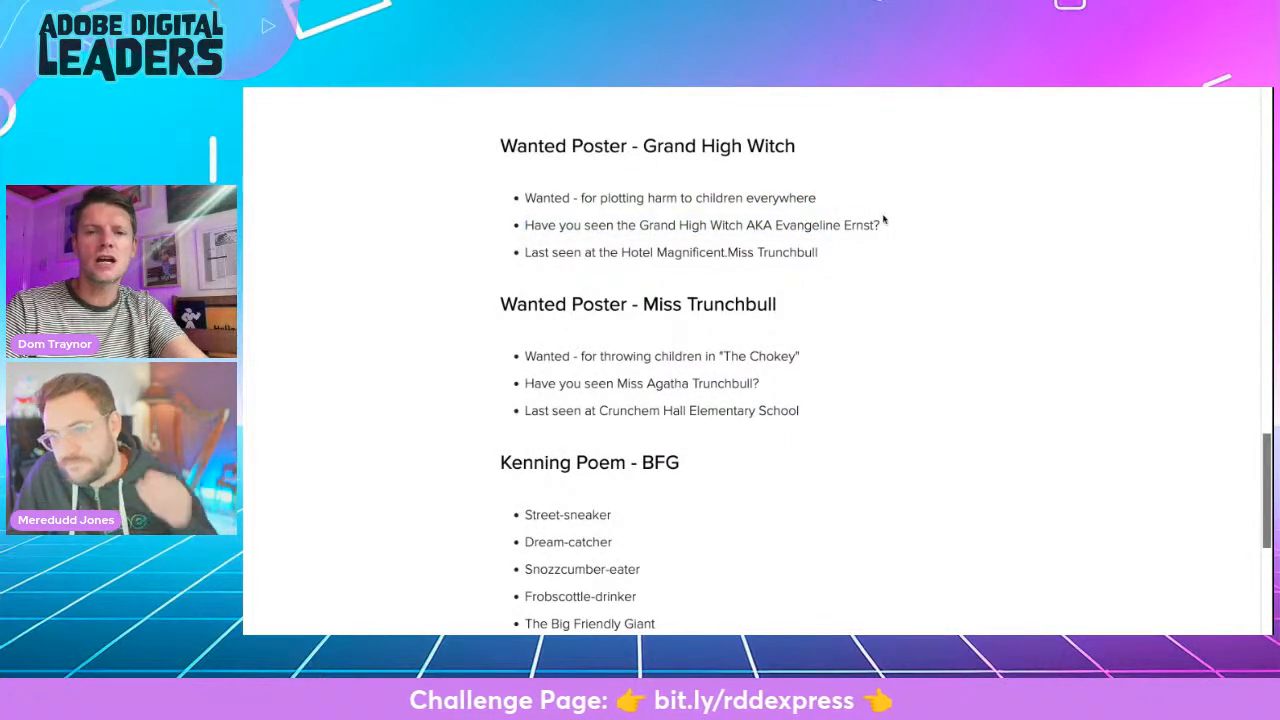
{"action": "triple_click", "coordinate": [884, 220]}
{"action": "key", "text": "ctrl+c"}
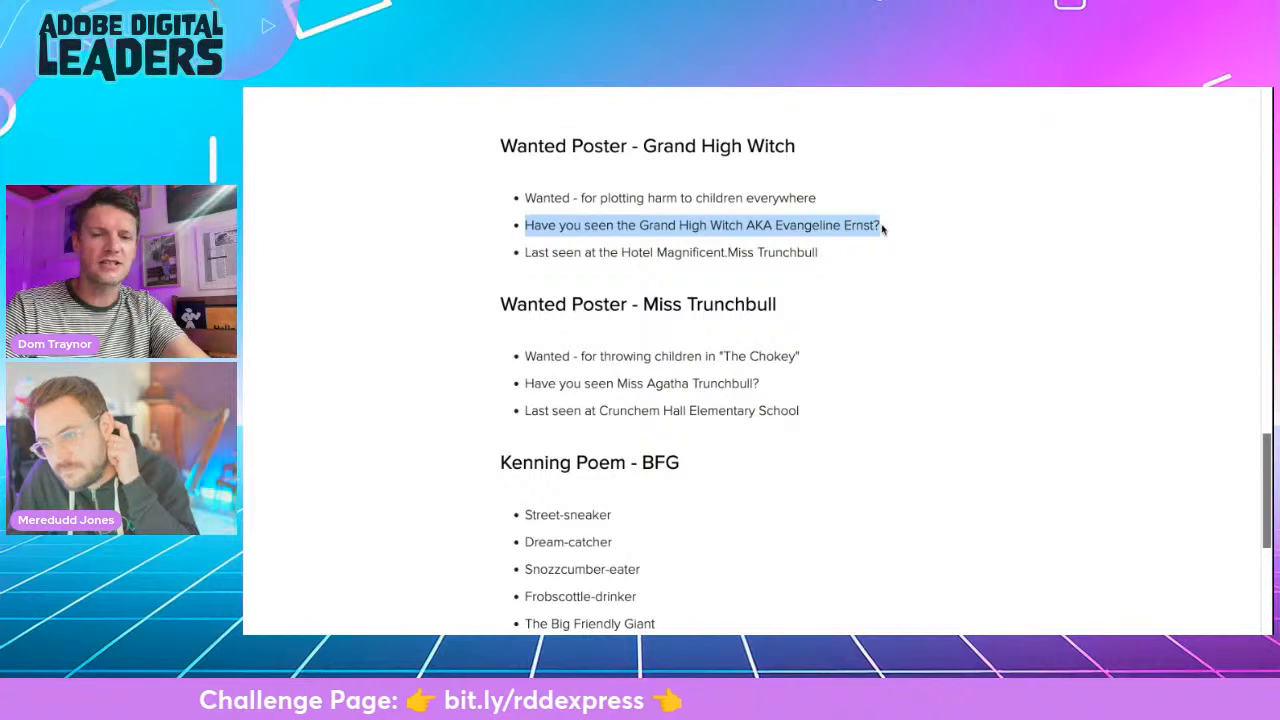
{"action": "left_click", "coordinate": [524, 89]}
{"action": "left_click", "coordinate": [523, 87]}
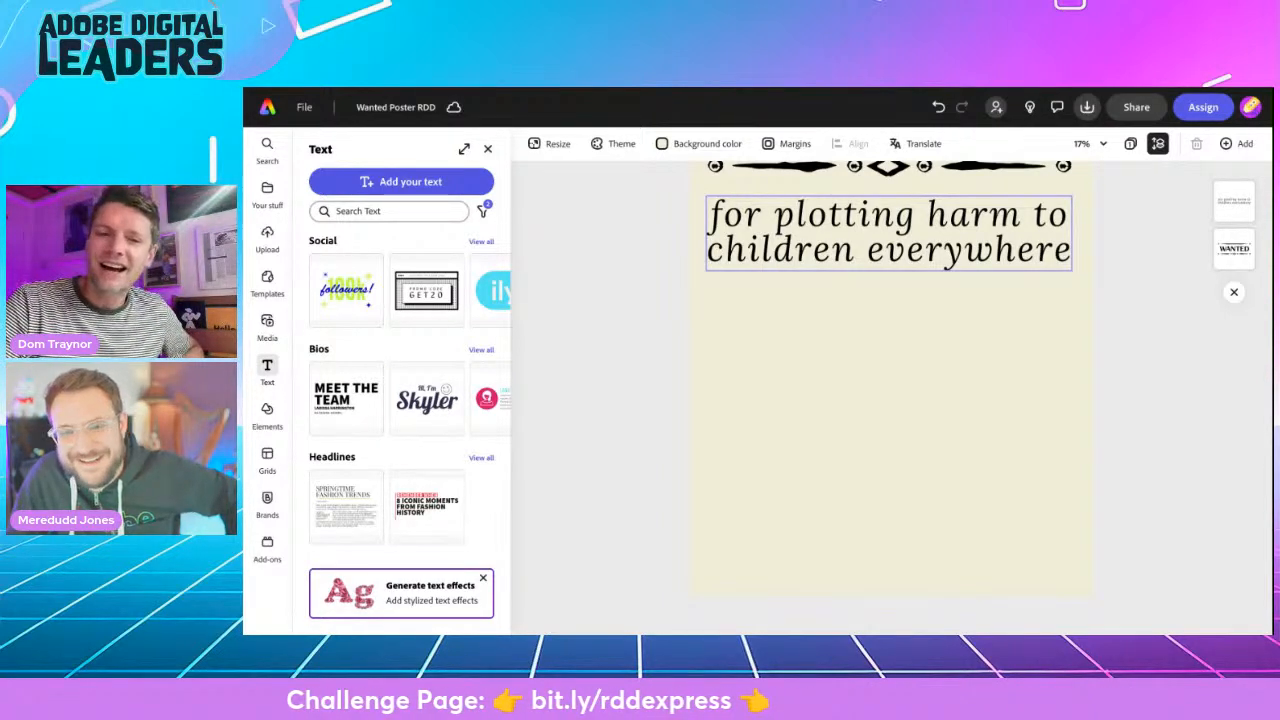
- Duplicate the "for plotting harm to children everywhere" text and place the copy, horizontally centred, in the lower part of the page
{"action": "left_click", "coordinate": [888, 232]}
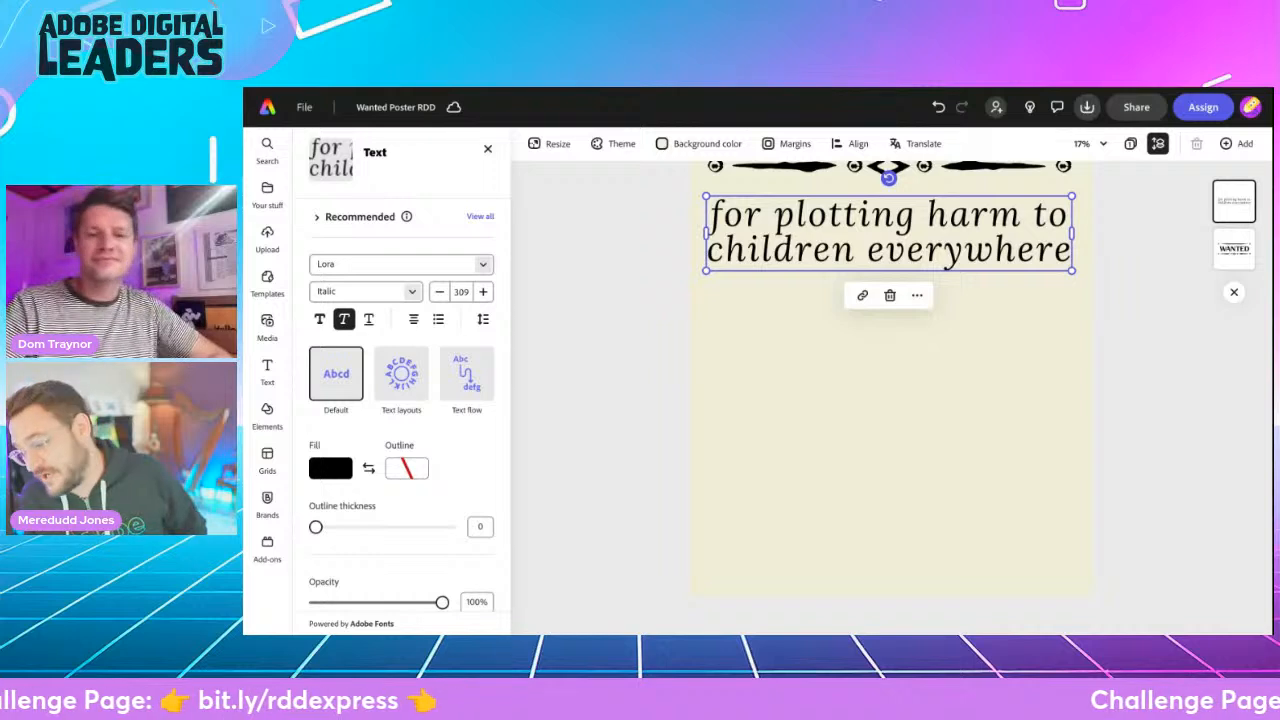
{"action": "left_click", "coordinate": [917, 297]}
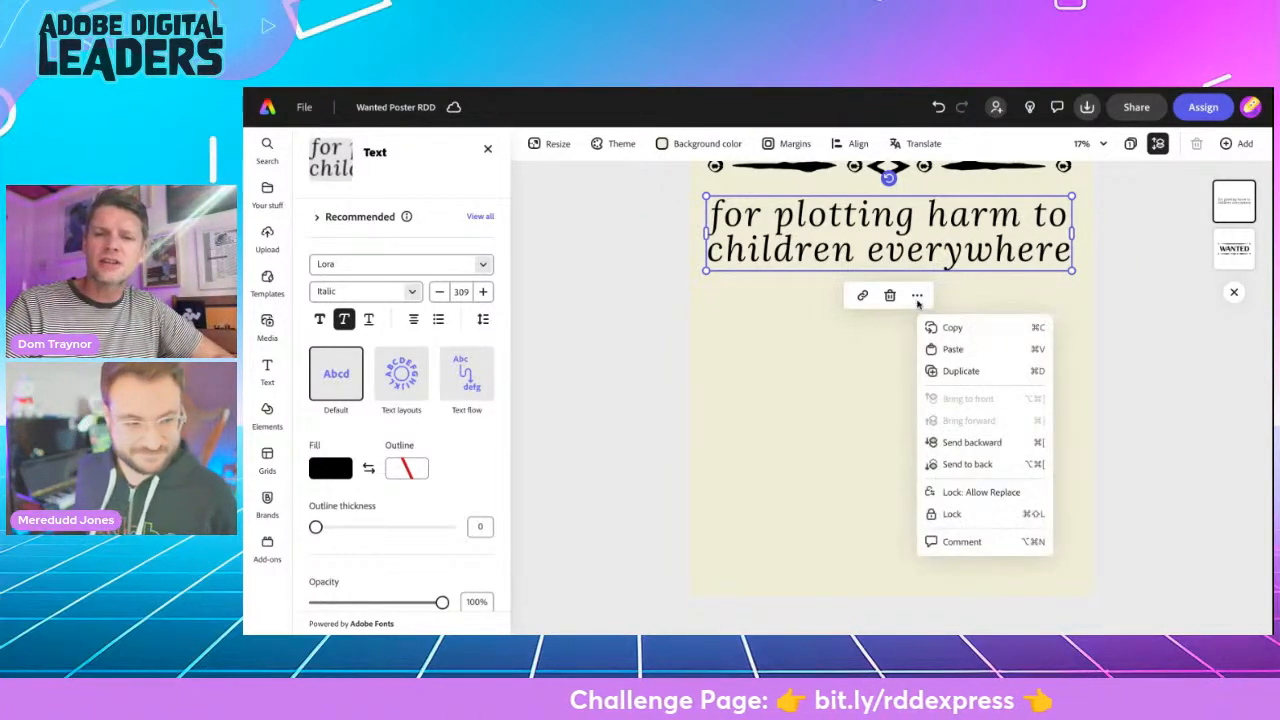
{"action": "left_click", "coordinate": [944, 367]}
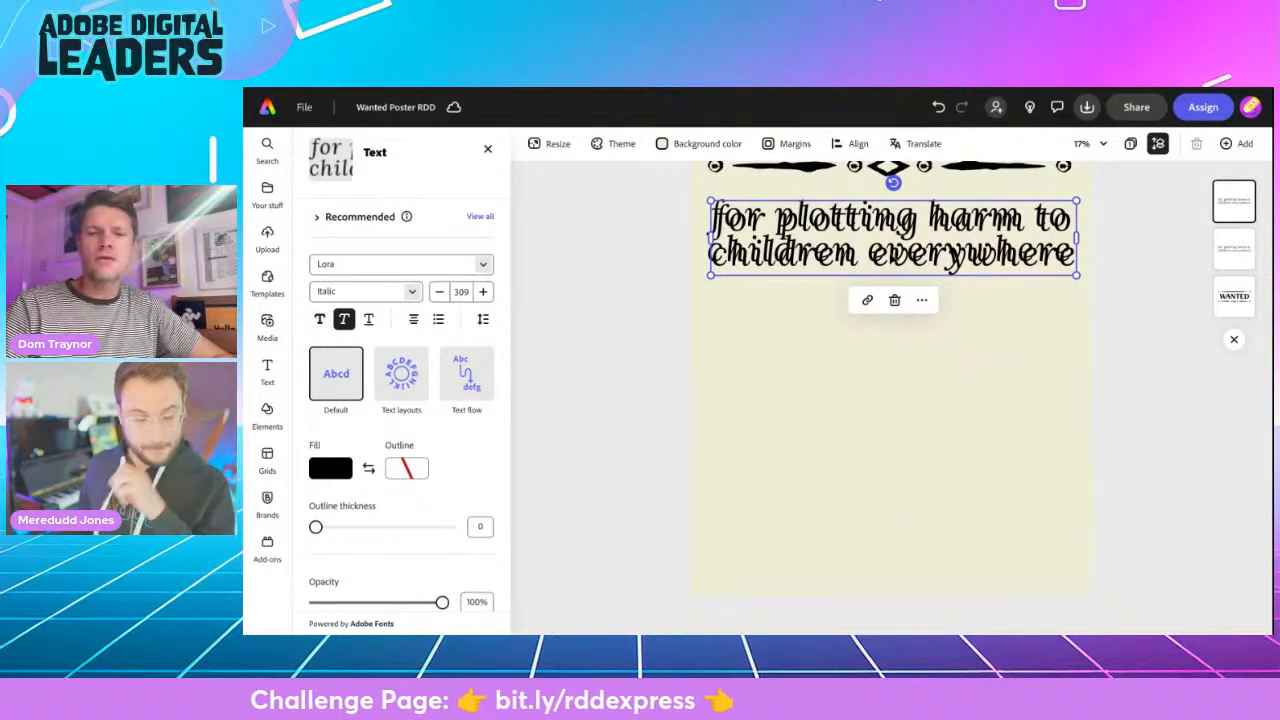
{"action": "left_click_drag", "start_coordinate": [888, 252], "coordinate": [889, 500]}
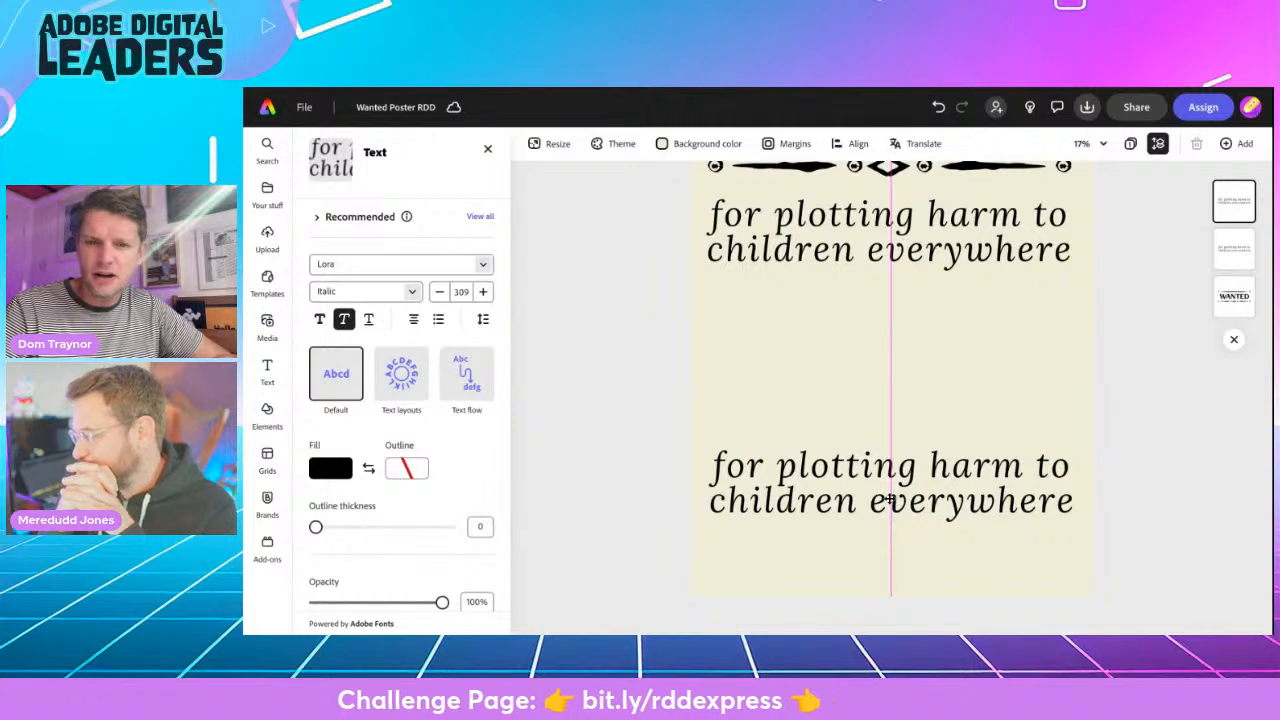
{"action": "left_click_drag", "start_coordinate": [868, 478], "coordinate": [868, 478]}
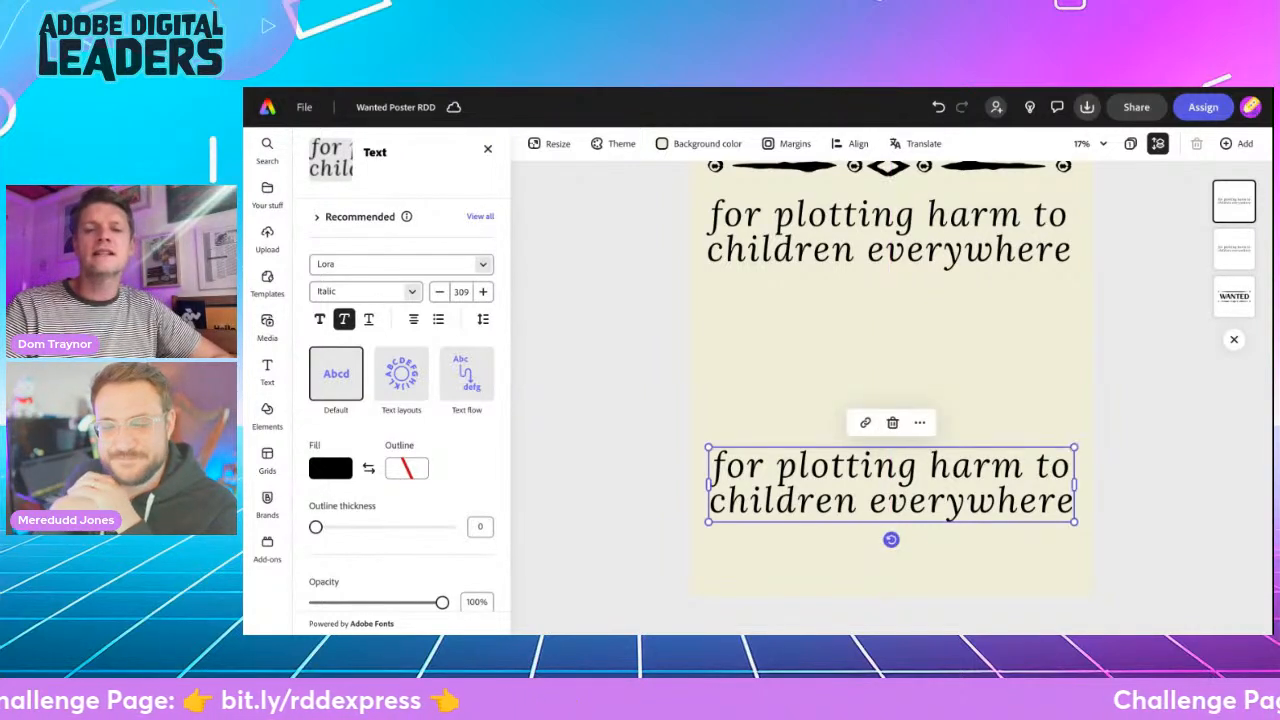
- Replace all wording in the duplicated text with the copied "Have you seen the Grand High Witch" line
{"action": "double_click", "coordinate": [866, 476]}
{"action": "left_click", "coordinate": [866, 476]}
{"action": "key", "text": "ctrl+a"}
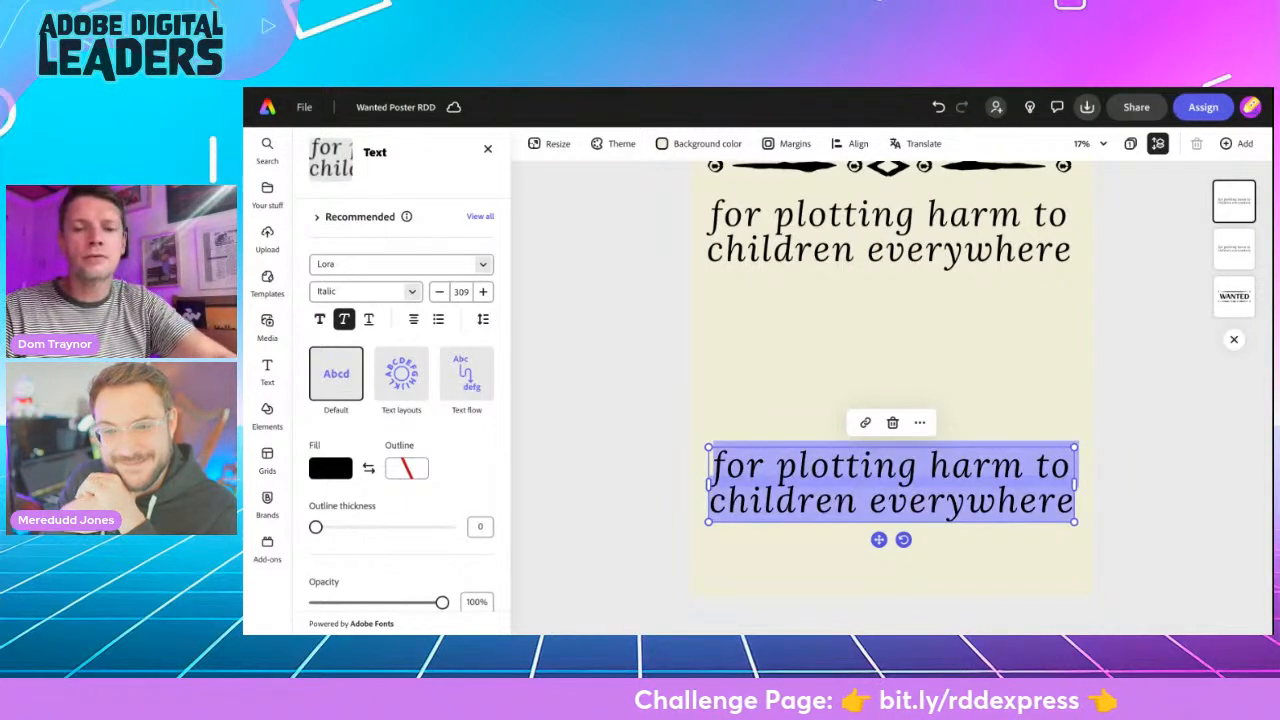
{"action": "key", "text": "ctrl+v"}
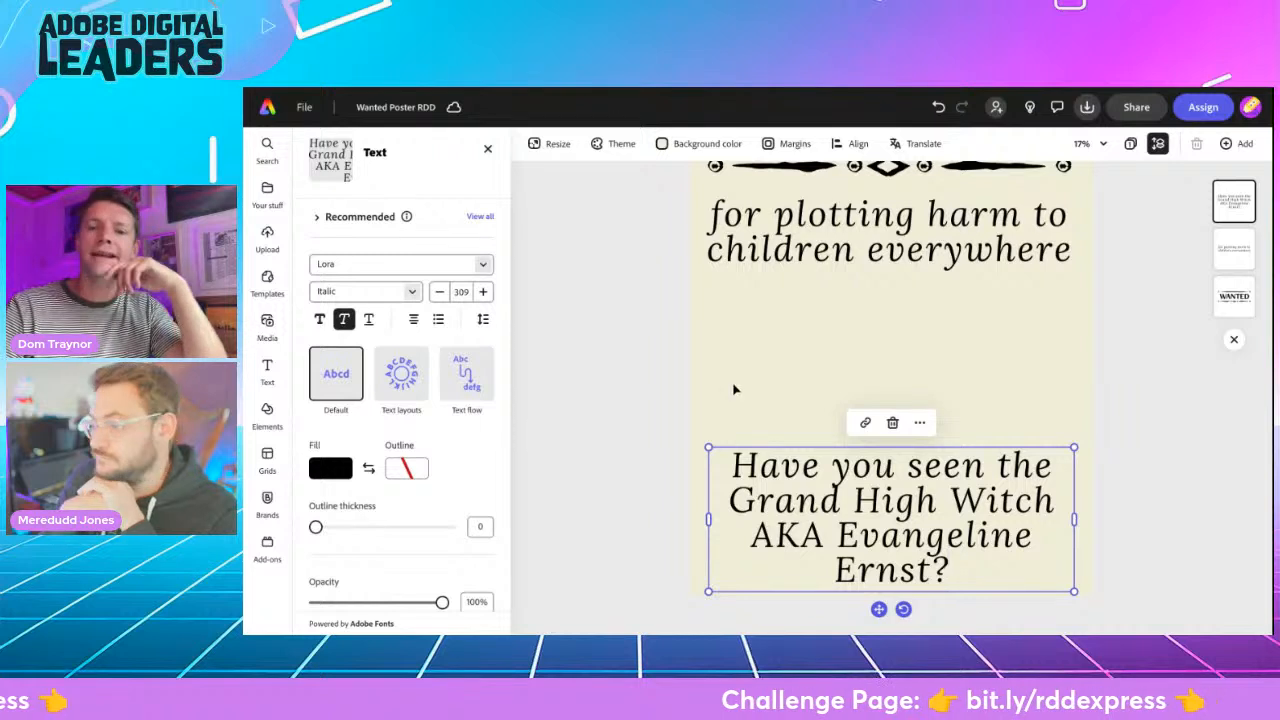
- Reduce the font size of the "Have you seen the Grand High Witch" text to 200 and nudge it slightly toward the page's left edge
{"action": "left_click", "coordinate": [439, 291]}
{"action": "left_click", "coordinate": [439, 291]}
{"action": "left_click", "coordinate": [439, 292]}
{"action": "left_click", "coordinate": [438, 293]}
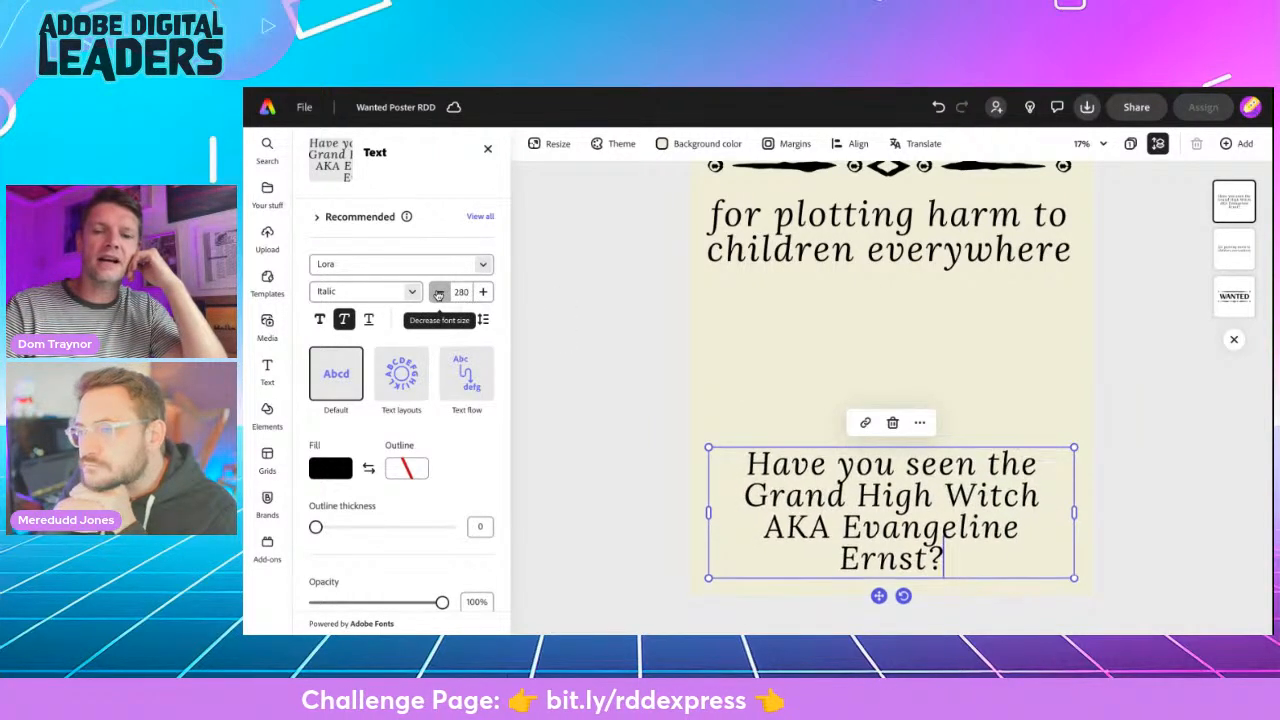
{"action": "left_click", "coordinate": [439, 292]}
{"action": "left_click", "coordinate": [439, 292]}
{"action": "left_click", "coordinate": [439, 292]}
{"action": "left_click", "coordinate": [439, 292]}
{"action": "left_click", "coordinate": [439, 292]}
{"action": "left_click", "coordinate": [439, 292]}
{"action": "left_click", "coordinate": [439, 292]}
{"action": "left_click", "coordinate": [439, 292]}
{"action": "left_click", "coordinate": [439, 292]}
{"action": "left_click", "coordinate": [439, 292]}
{"action": "left_click", "coordinate": [439, 292]}
{"action": "left_click", "coordinate": [439, 292]}
{"action": "left_click", "coordinate": [439, 292]}
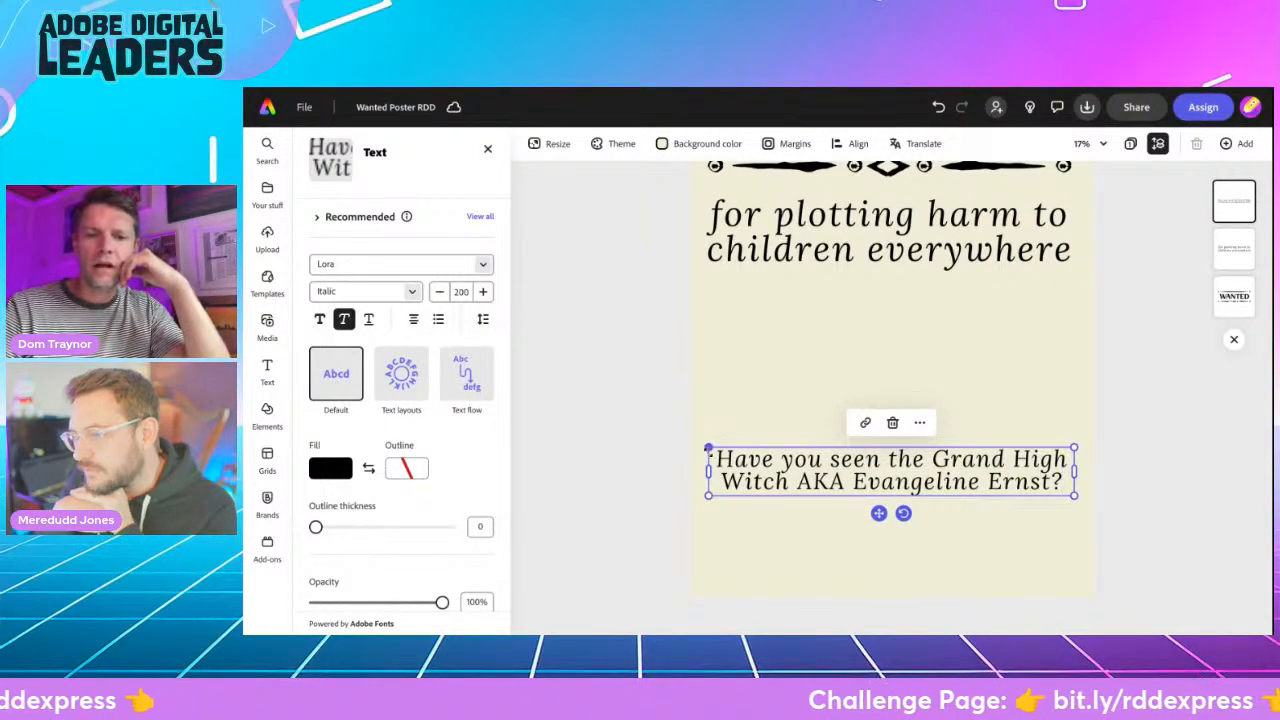
{"action": "left_click_drag", "start_coordinate": [708, 449], "coordinate": [705, 447]}
{"action": "left_click_drag", "start_coordinate": [1073, 447], "coordinate": [1072, 448]}
{"action": "left_click", "coordinate": [632, 433]}
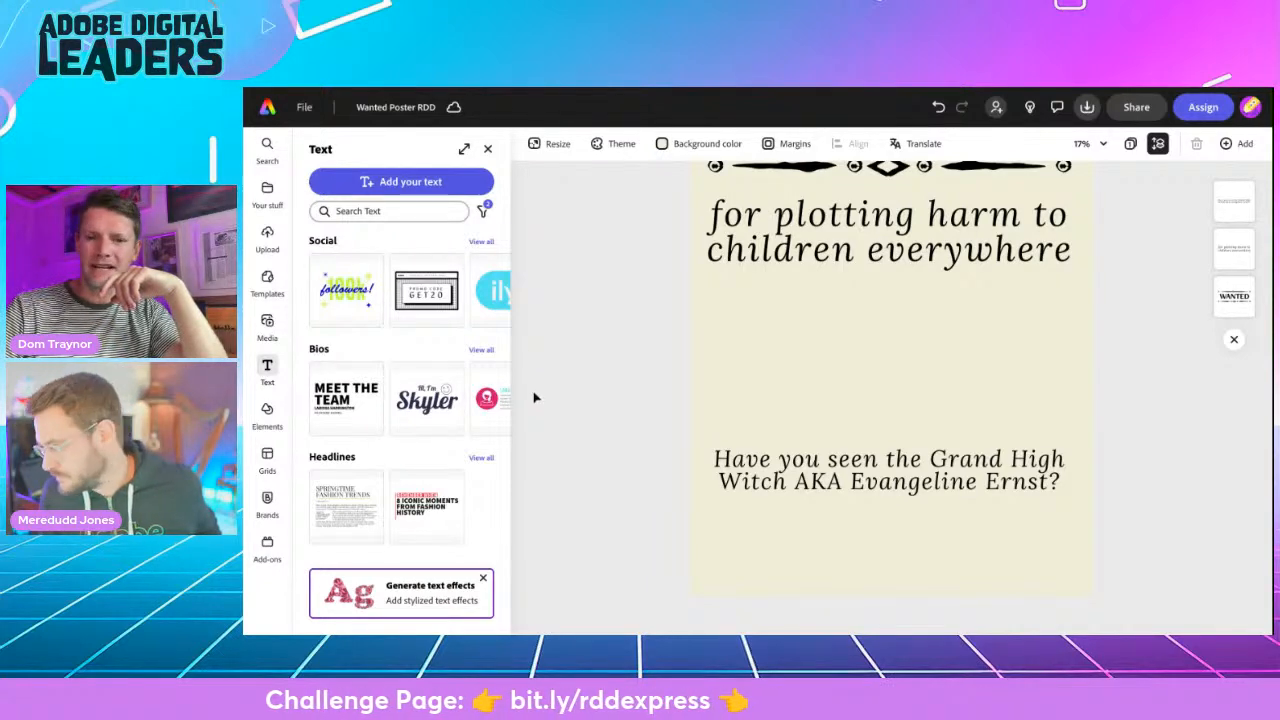
{"action": "scroll", "coordinate": [534, 398], "scroll_direction": "up", "scroll_amount": 3}
{"action": "scroll", "coordinate": [534, 398], "scroll_direction": "down", "scroll_amount": 3}
{"action": "scroll", "coordinate": [890, 390], "scroll_direction": "up", "scroll_amount": 1}
{"action": "scroll", "coordinate": [615, 399], "scroll_direction": "down", "scroll_amount": 3}
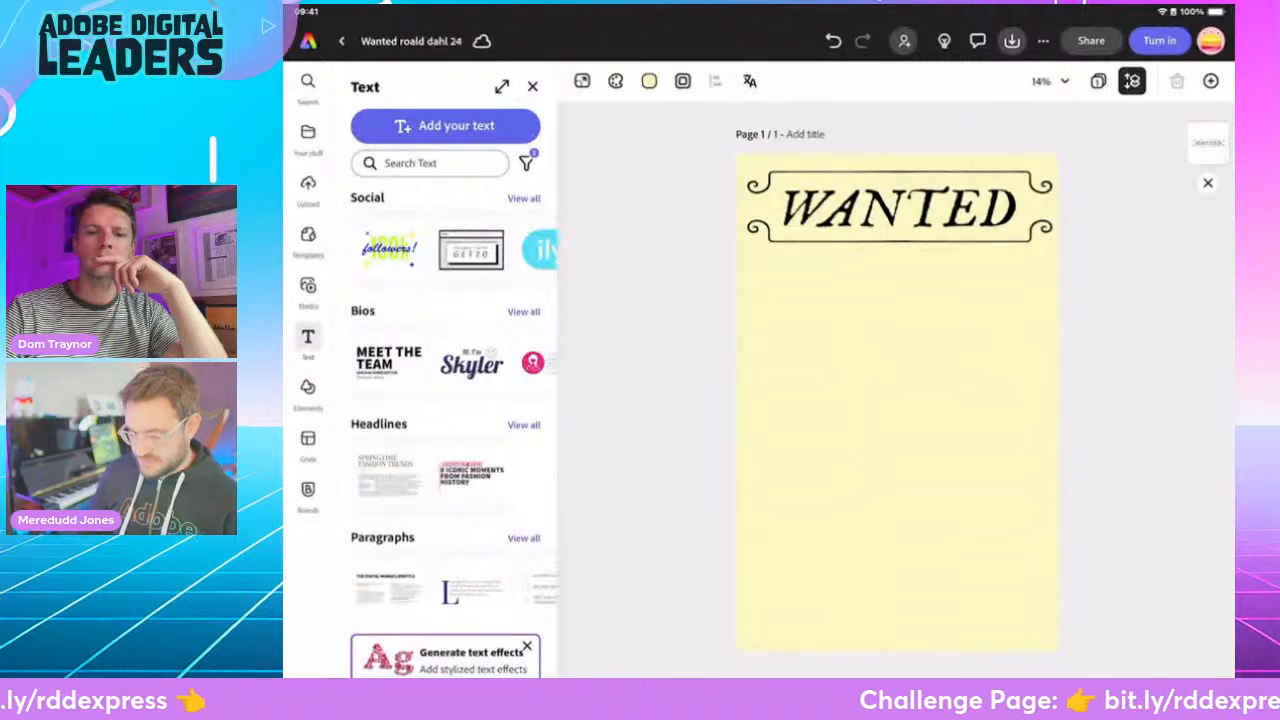
- Add a new text to the blank area of the poster and enter "- for throwing children in" as its wording
{"action": "left_click", "coordinate": [445, 125]}
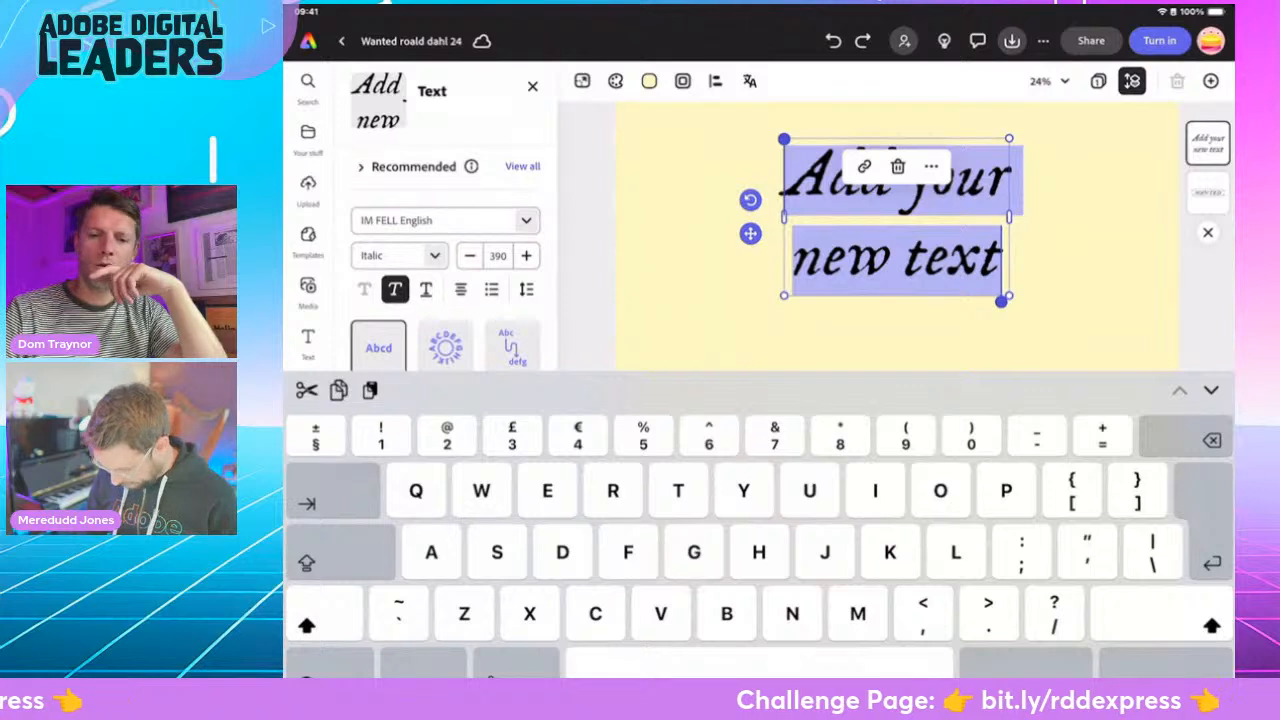
{"action": "type", "text": "For thr"}
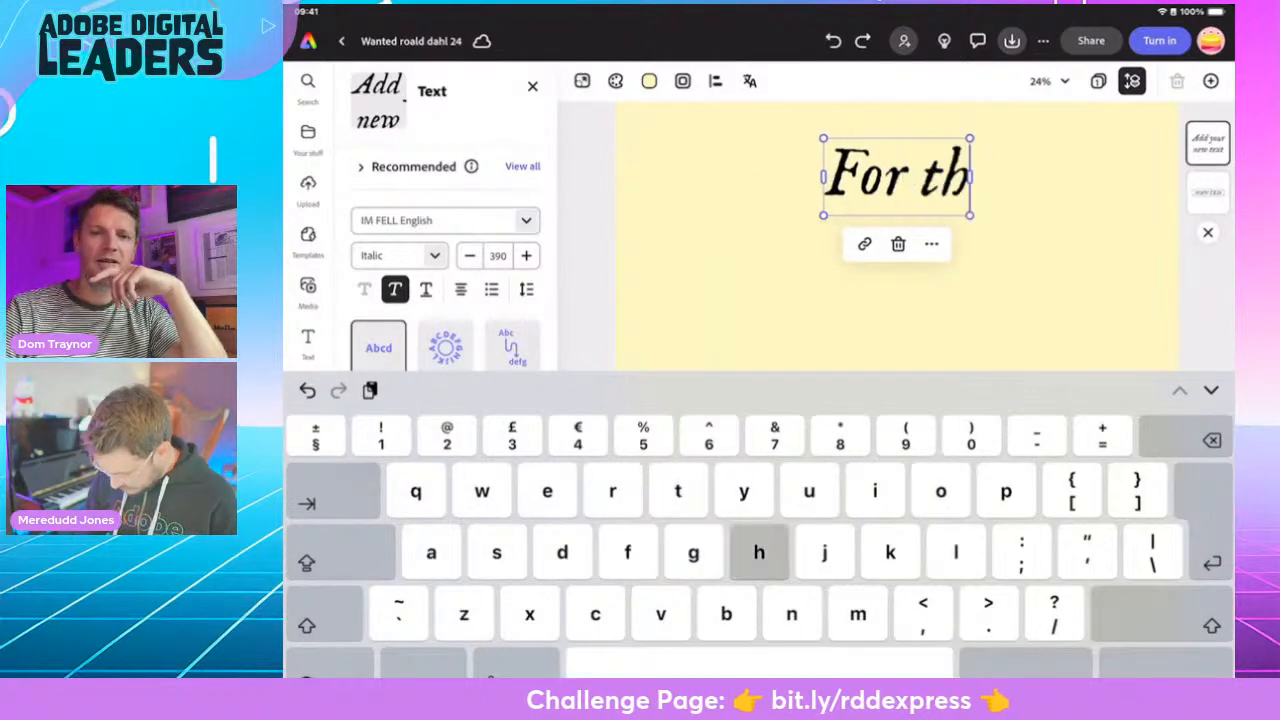
{"action": "key", "text": "BackSpace"}
{"action": "key", "text": "BackSpace"}
{"action": "key", "text": "BackSpace"}
{"action": "key", "text": "BackSpace"}
{"action": "key", "text": "BackSpace"}
{"action": "key", "text": "BackSpace"}
{"action": "key", "text": "BackSpace"}
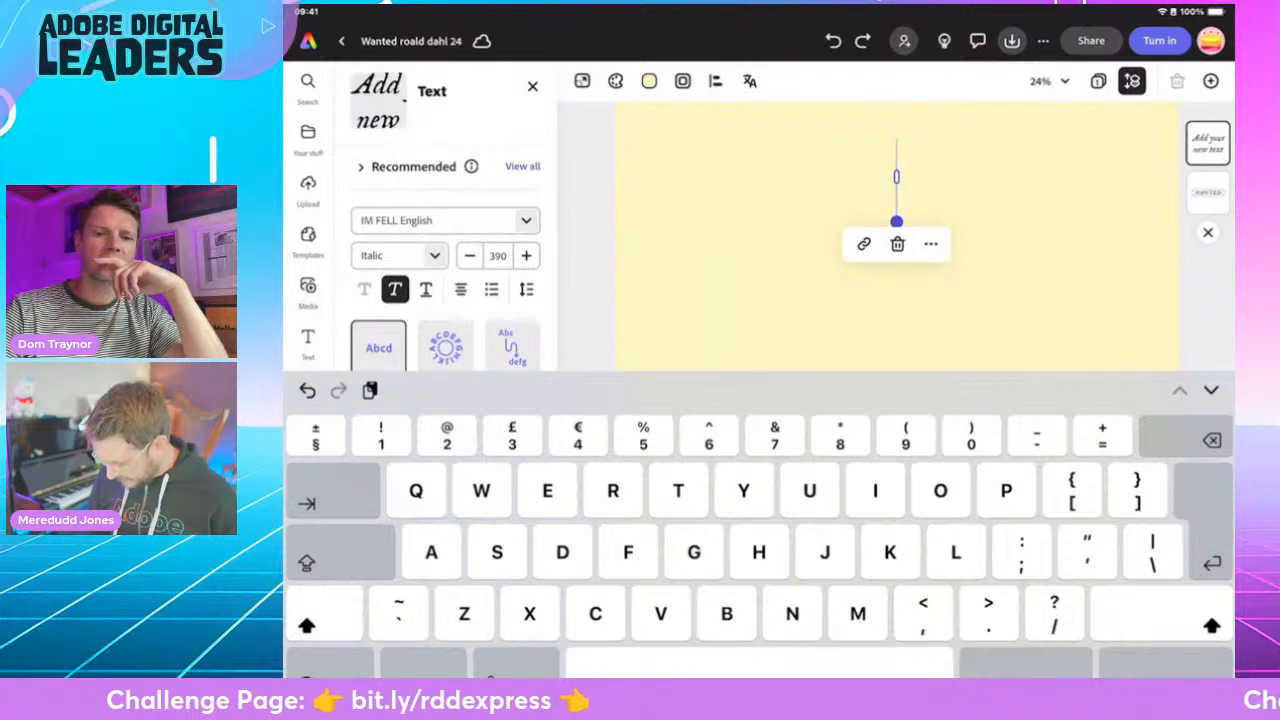
{"action": "type", "text": "- "}
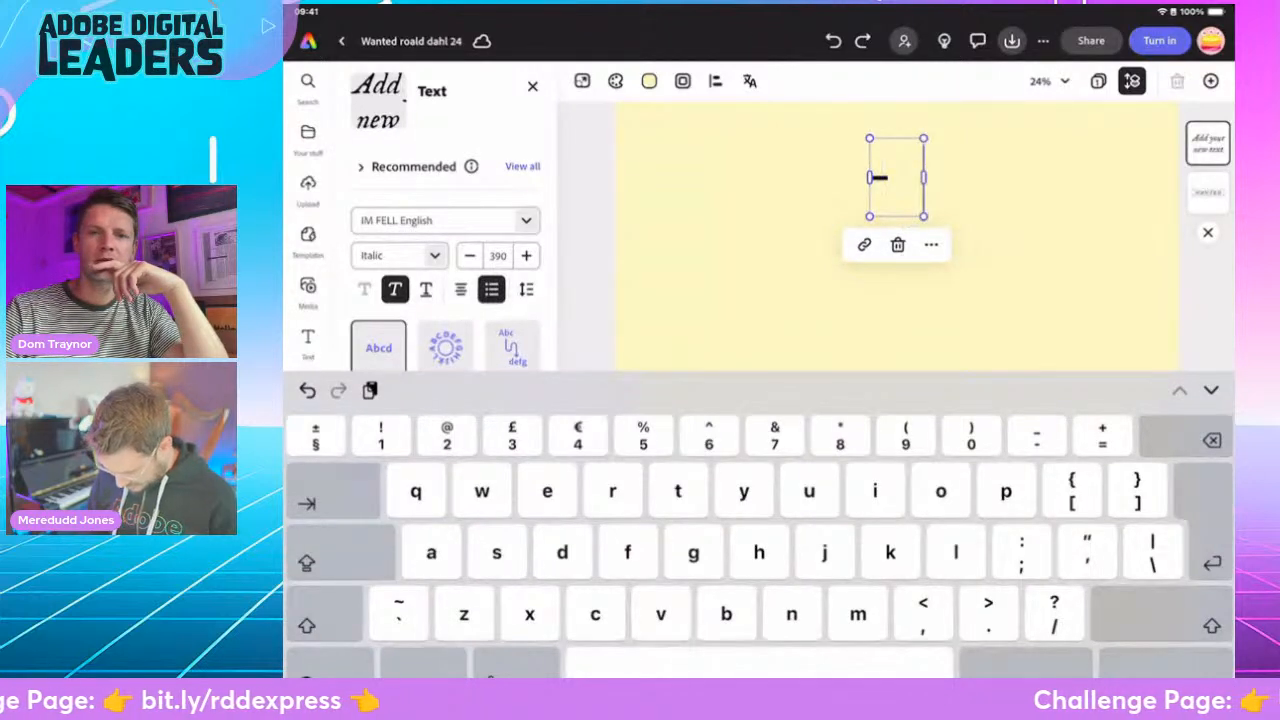
{"action": "type", "text": "for"}
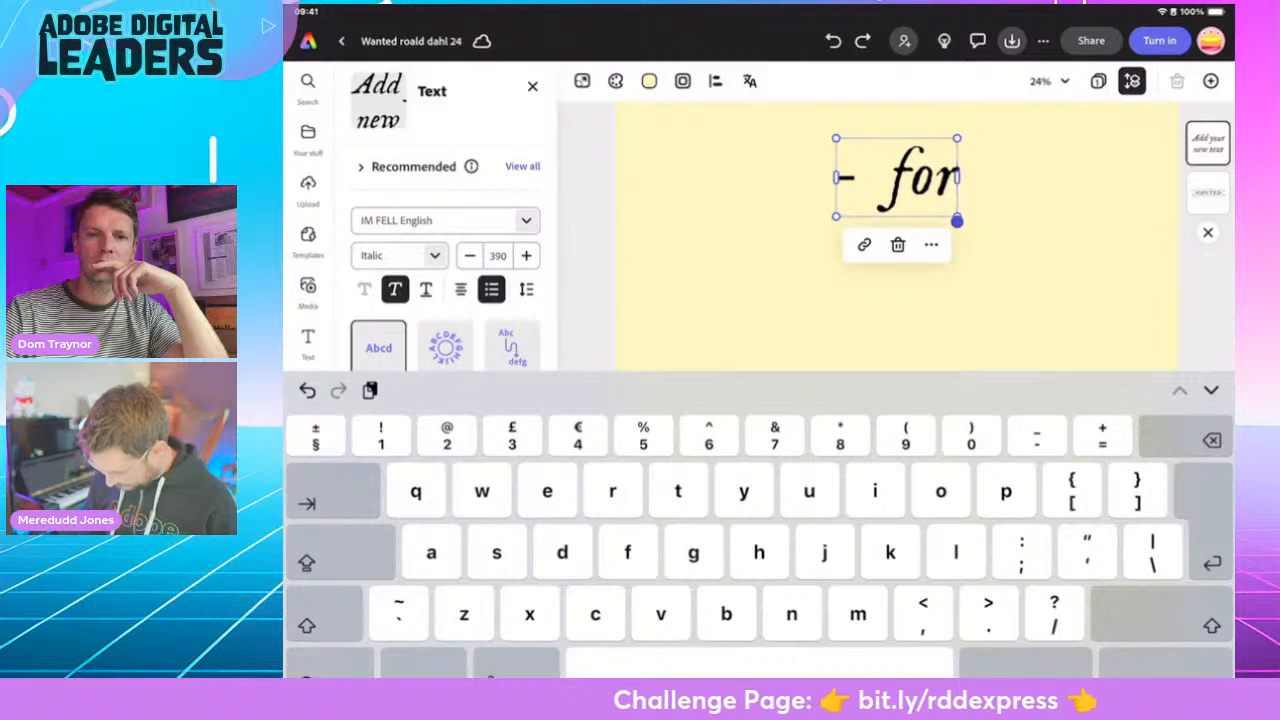
{"action": "type", "text": "th"}
{"action": "key", "text": "BackSpace"}
{"action": "key", "text": "BackSpace"}
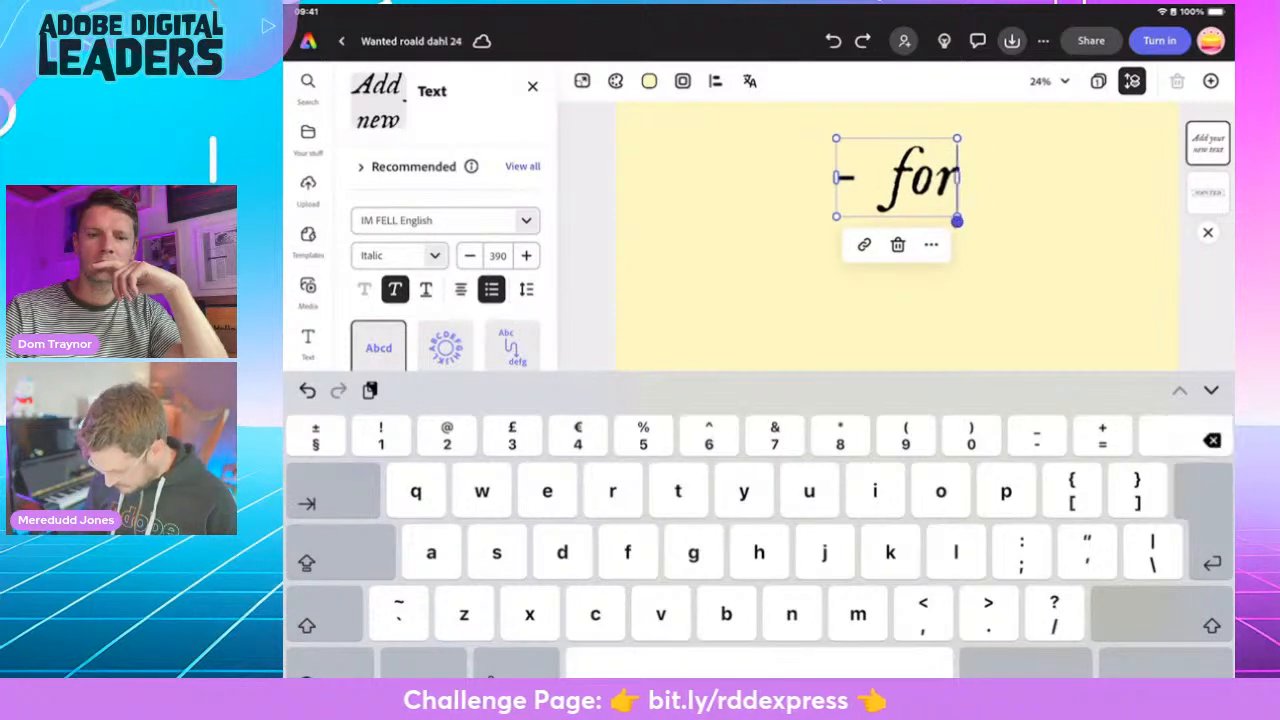
{"action": "type", "text": "throwi"}
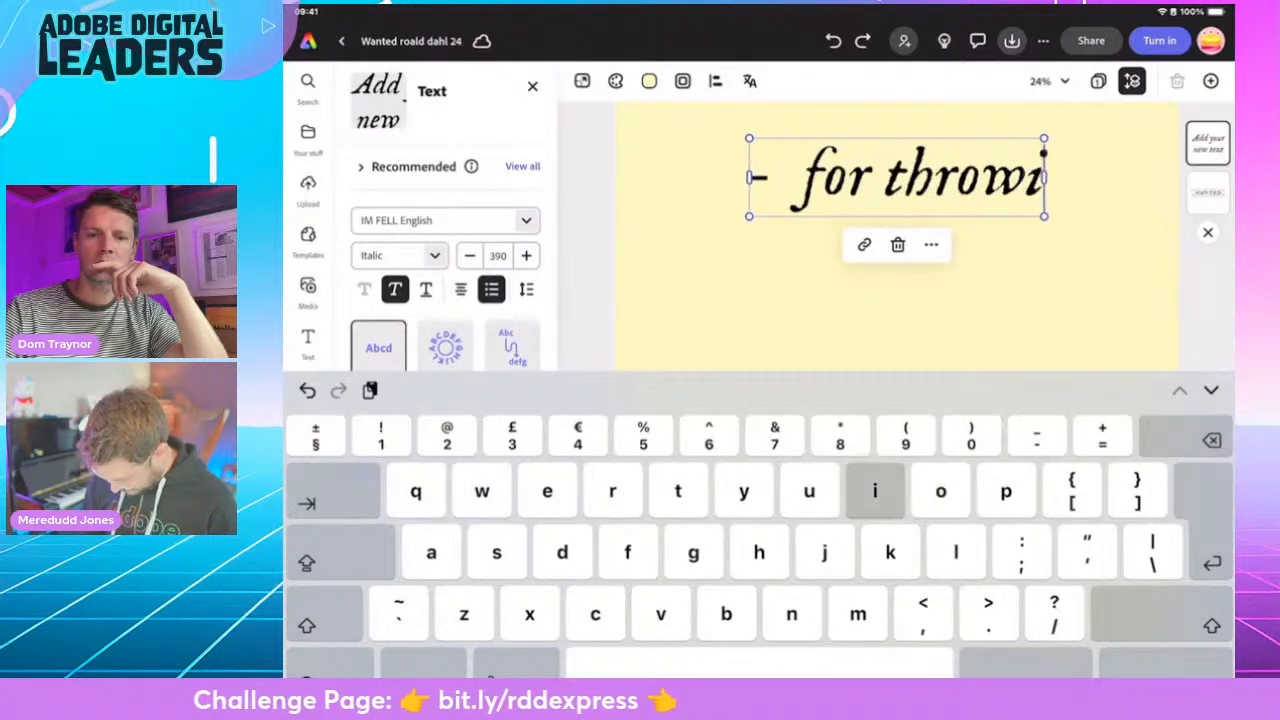
{"action": "type", "text": "ng child"}
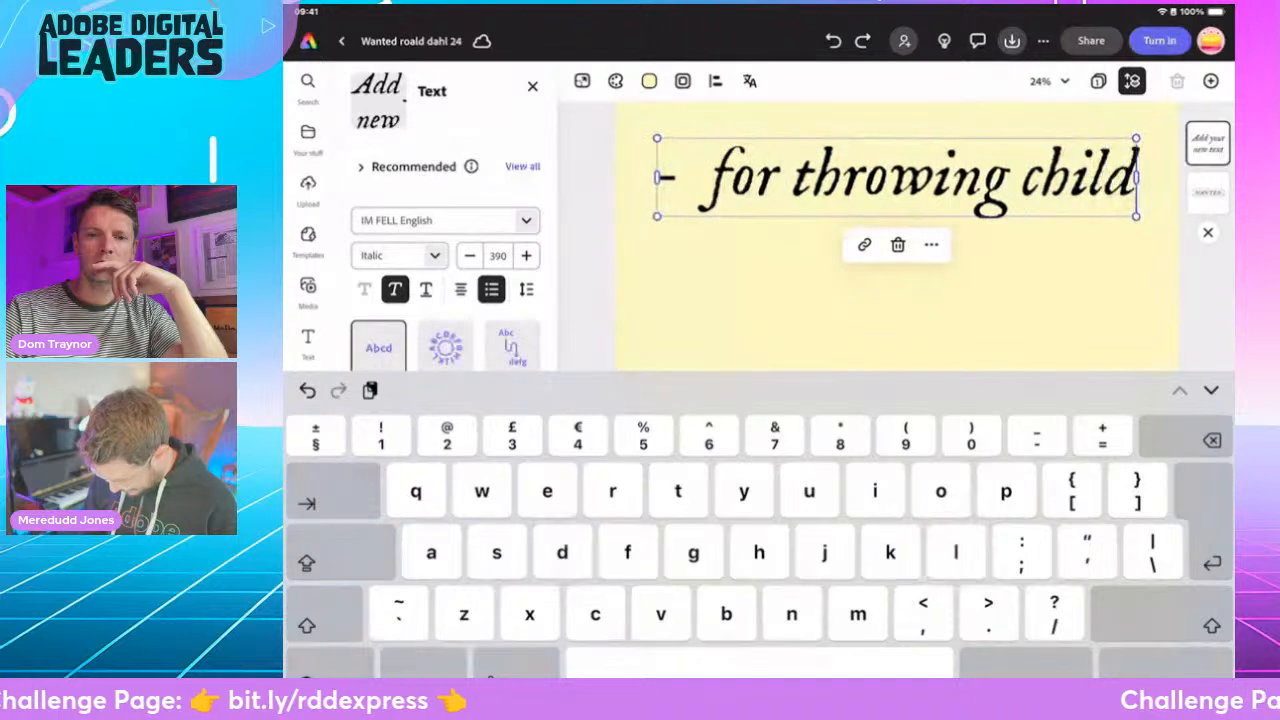
{"action": "type", "text": "ren in "}
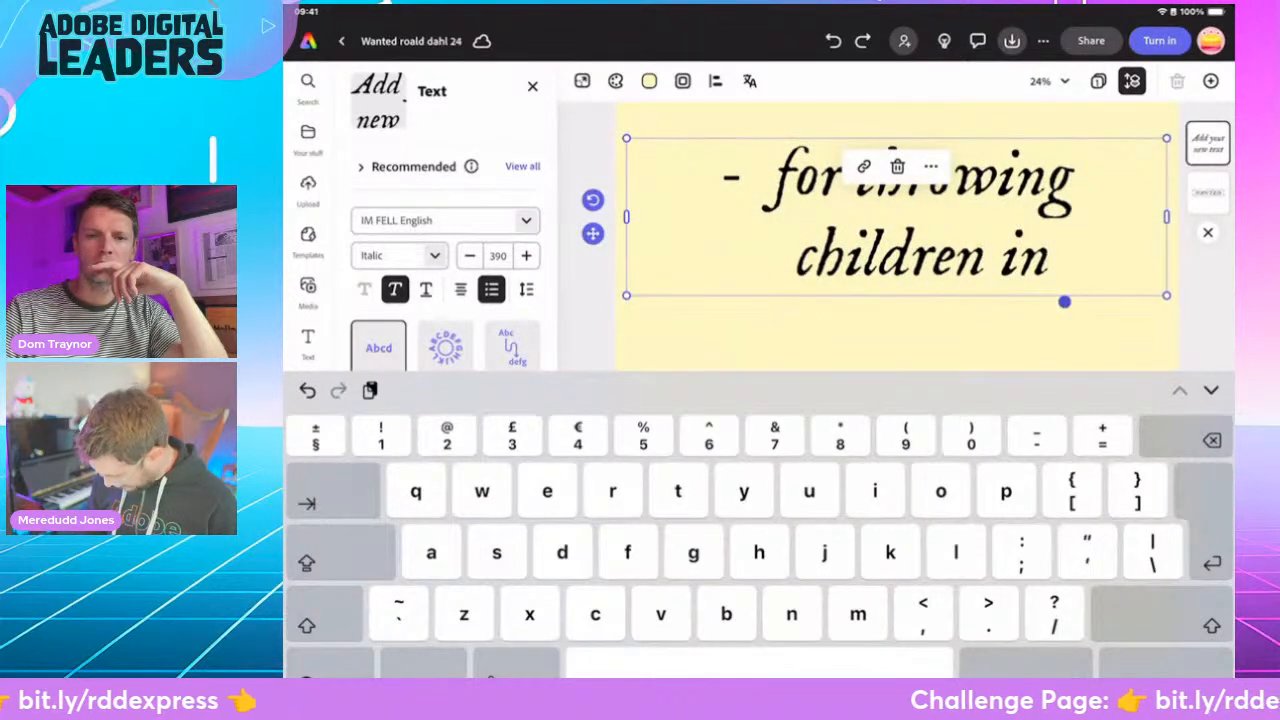
{"action": "type", "text": "'the"}
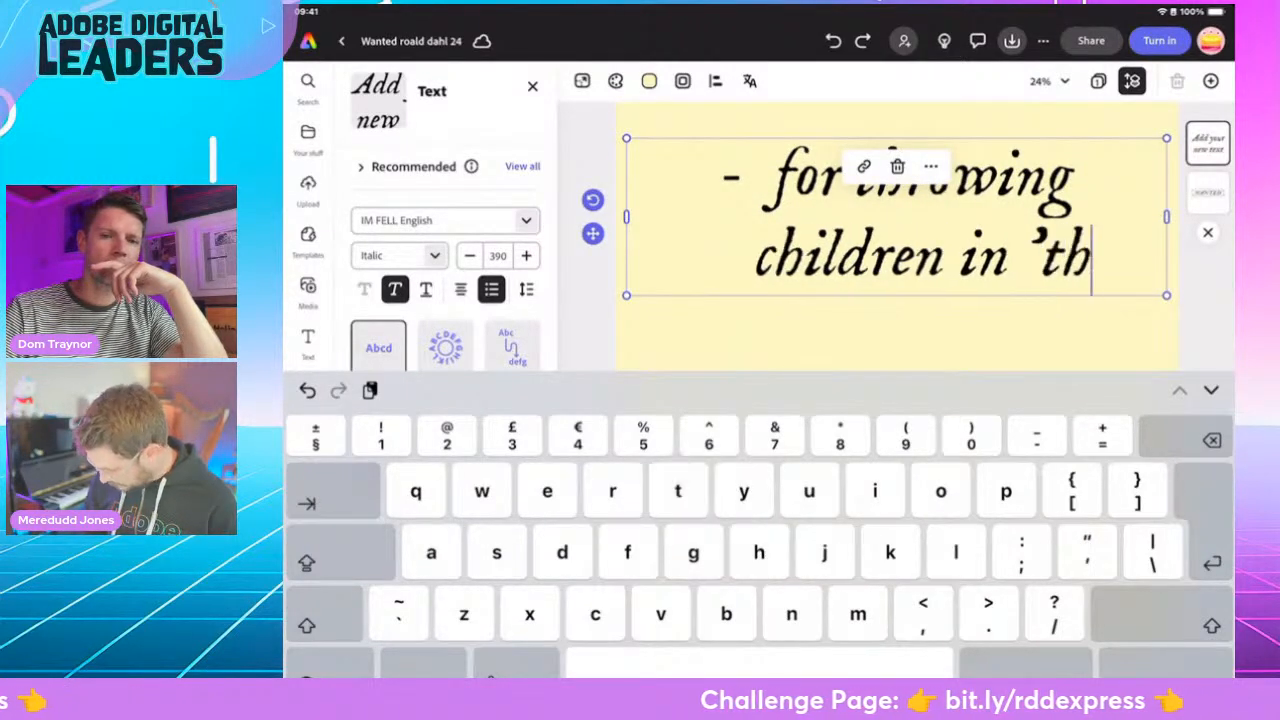
- Complete the new text's wording with 'The Chokey' in single quotation marks, a capital T and a closing full stop
{"action": "key", "text": "BackSpace"}
{"action": "key", "text": "BackSpace"}
{"action": "key", "text": "BackSpace"}
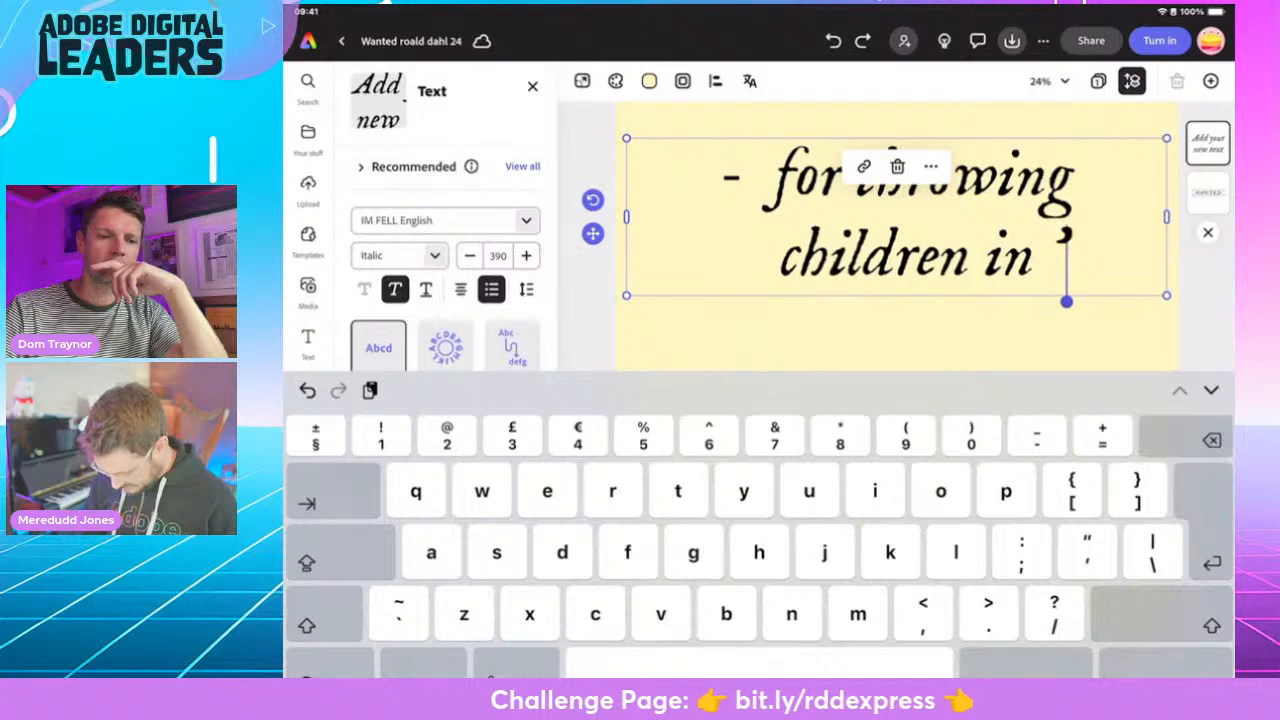
{"action": "type", "text": "The"}
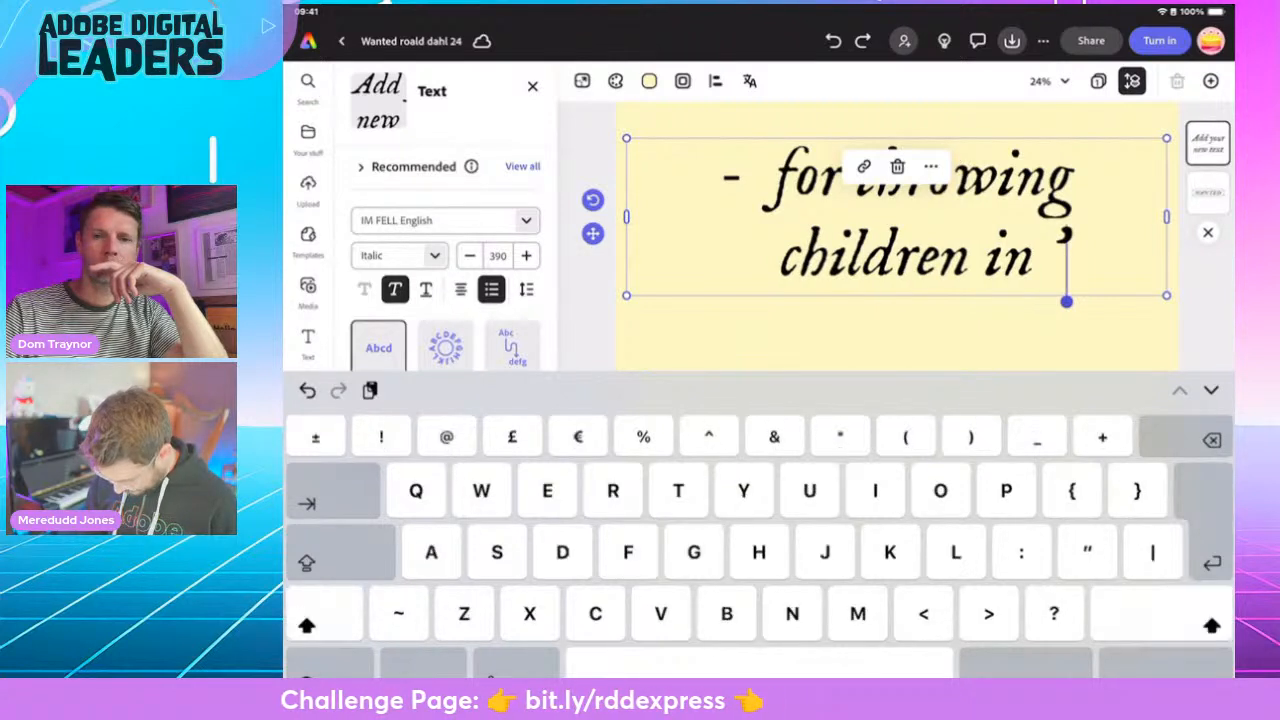
{"action": "type", "text": " Chokey"}
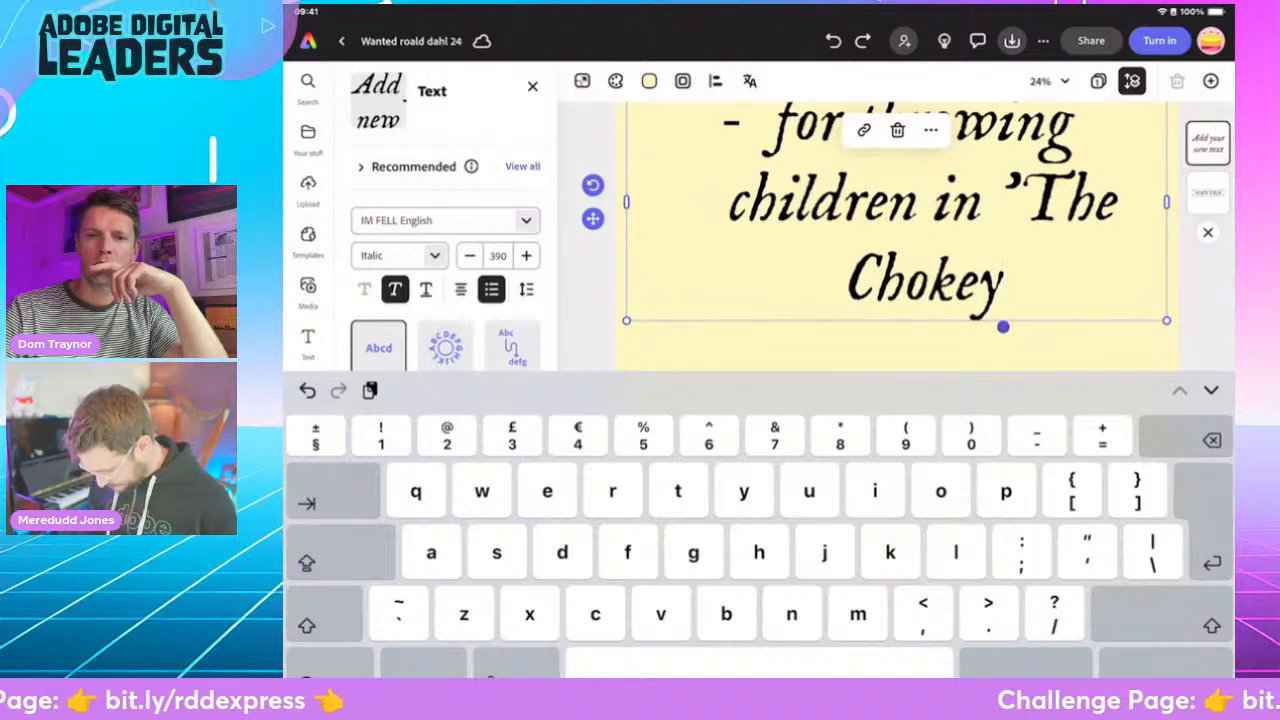
{"action": "type", "text": "'"}
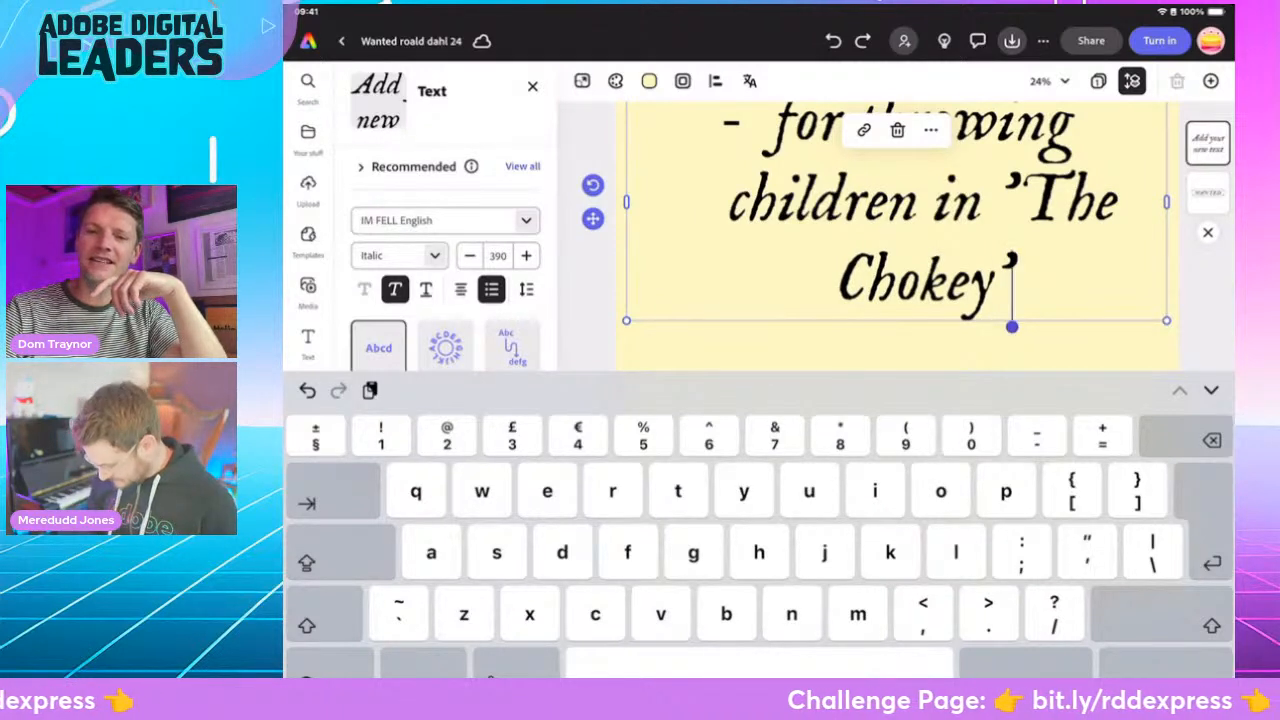
{"action": "type", "text": "."}
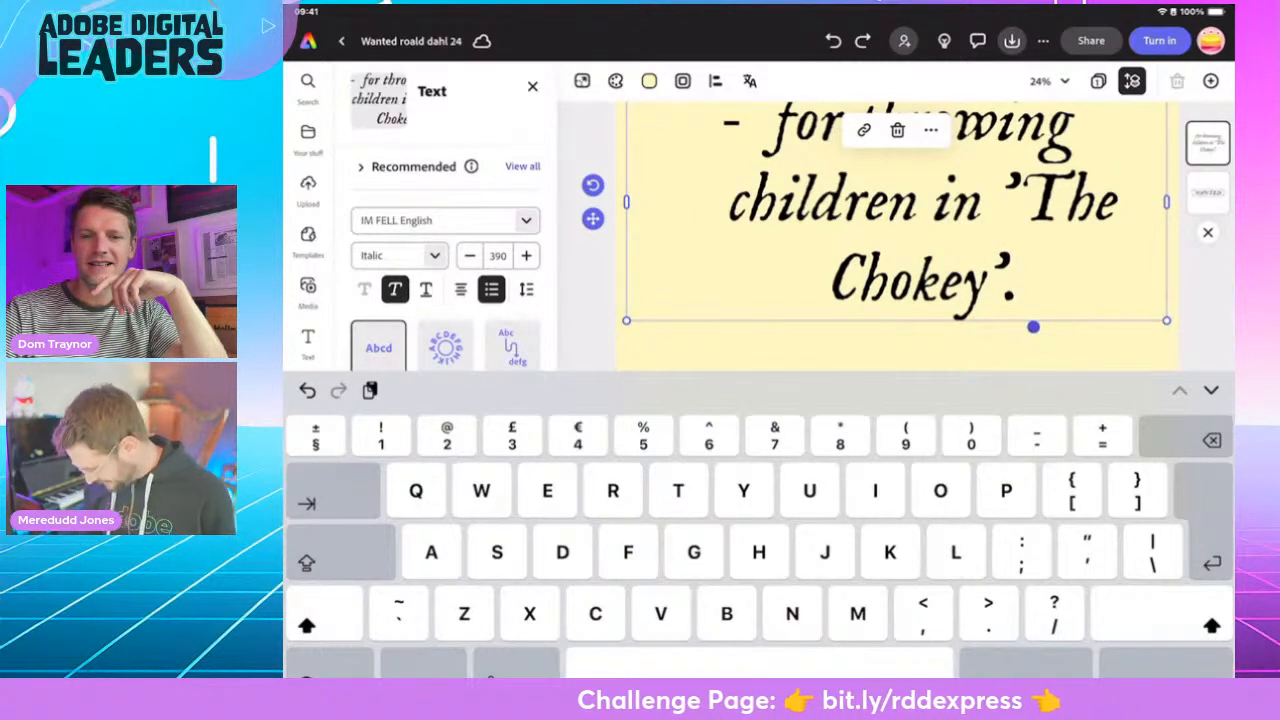
{"action": "key", "text": "BackSpace"}
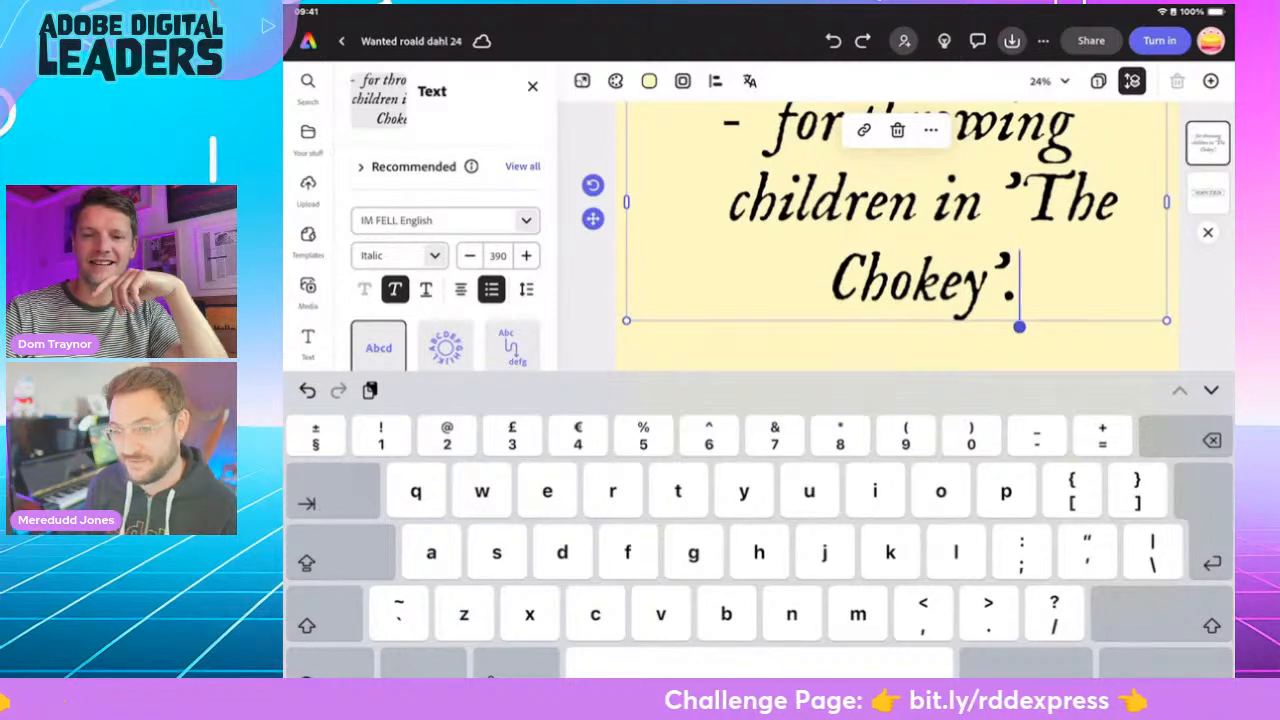
- Scale the "for throwing children" text down to size 204, widen it to a single line and place it directly beneath the WANTED heading
{"action": "left_click_drag", "start_coordinate": [1167, 320], "coordinate": [908, 207]}
{"action": "left_click", "coordinate": [1165, 664]}
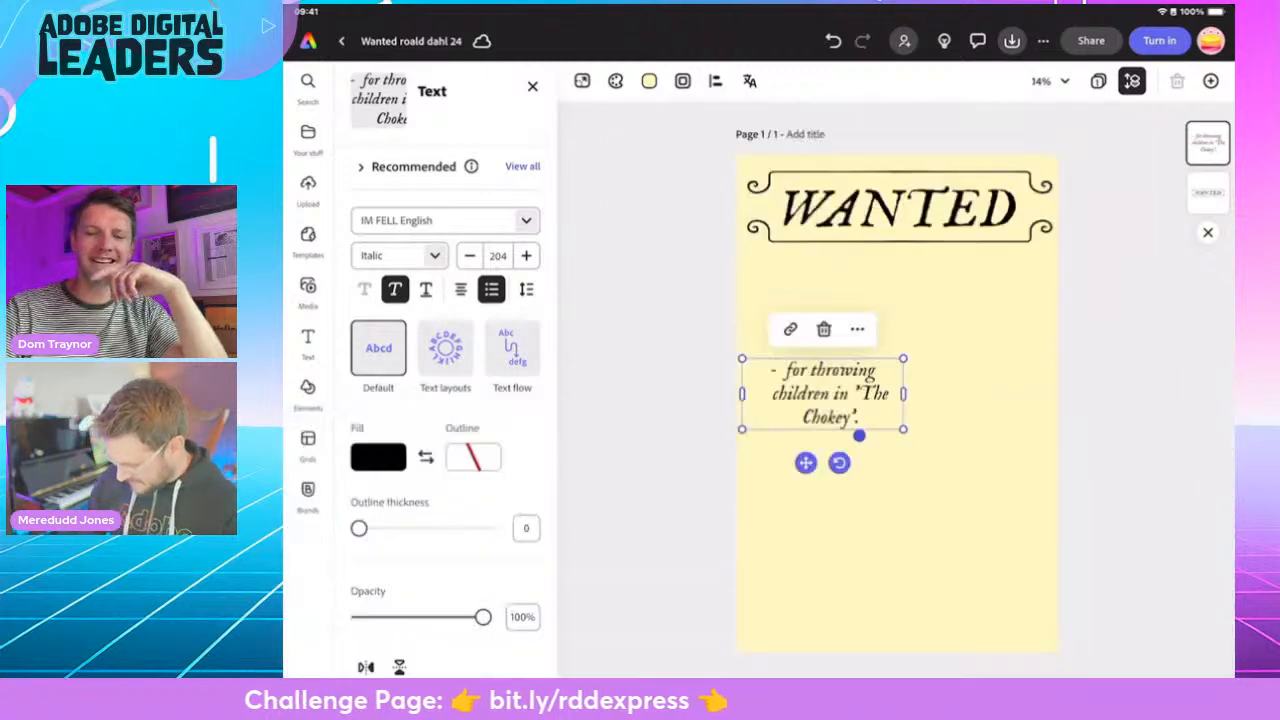
{"action": "left_click_drag", "start_coordinate": [900, 391], "coordinate": [1043, 369]}
{"action": "key", "text": "Escape"}
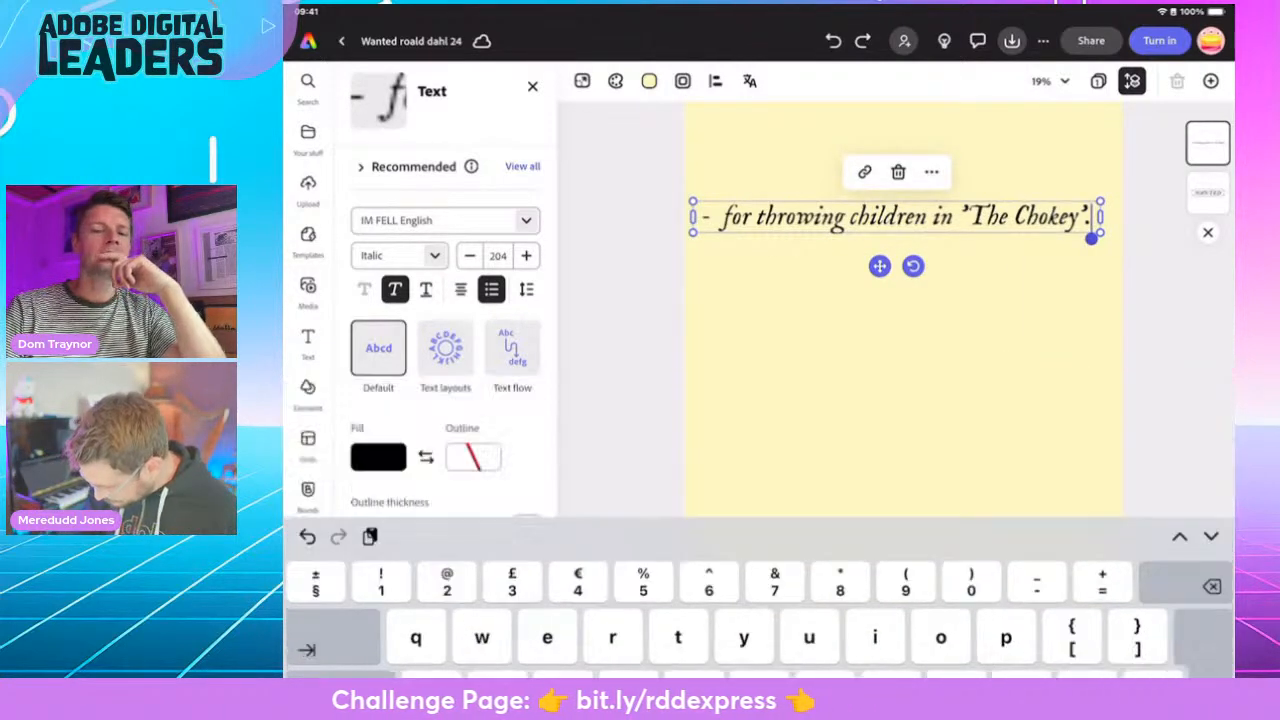
{"action": "left_click_drag", "start_coordinate": [892, 370], "coordinate": [897, 258]}
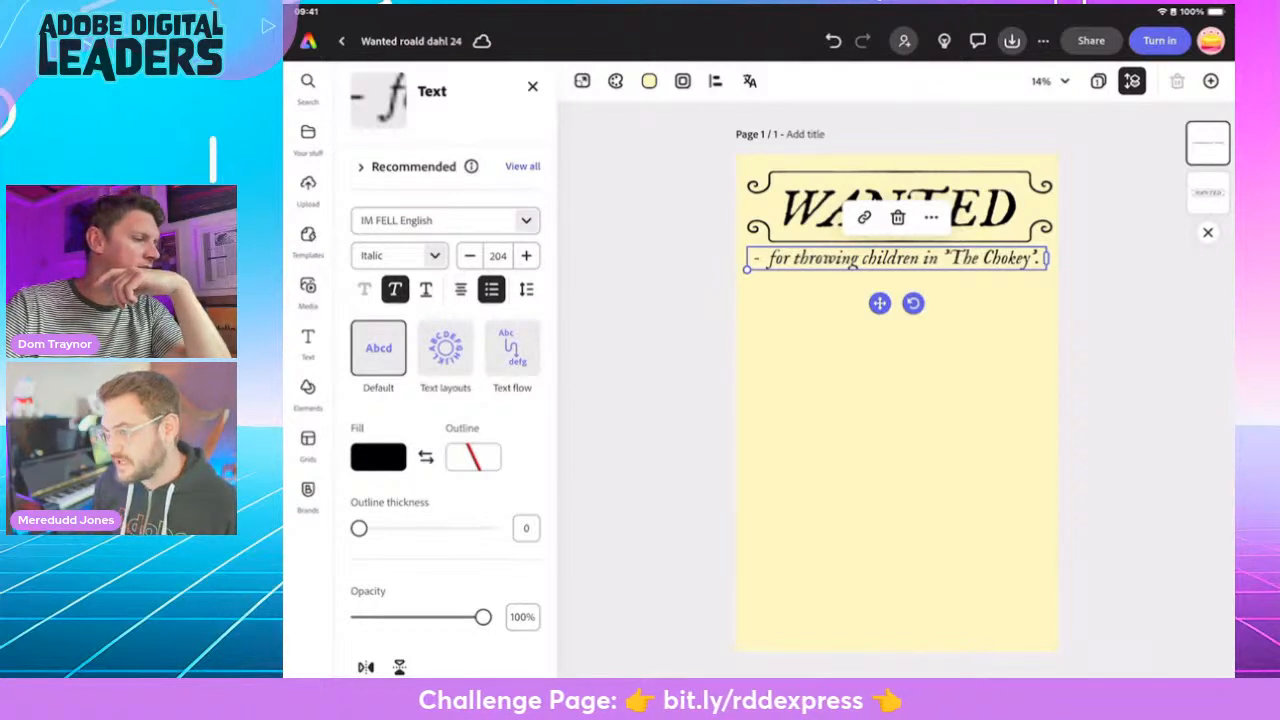
- Duplicate the "for throwing children in 'The Chokey'" line and place the copy, horizontally centred, near the bottom of the page
{"action": "left_click", "coordinate": [931, 217]}
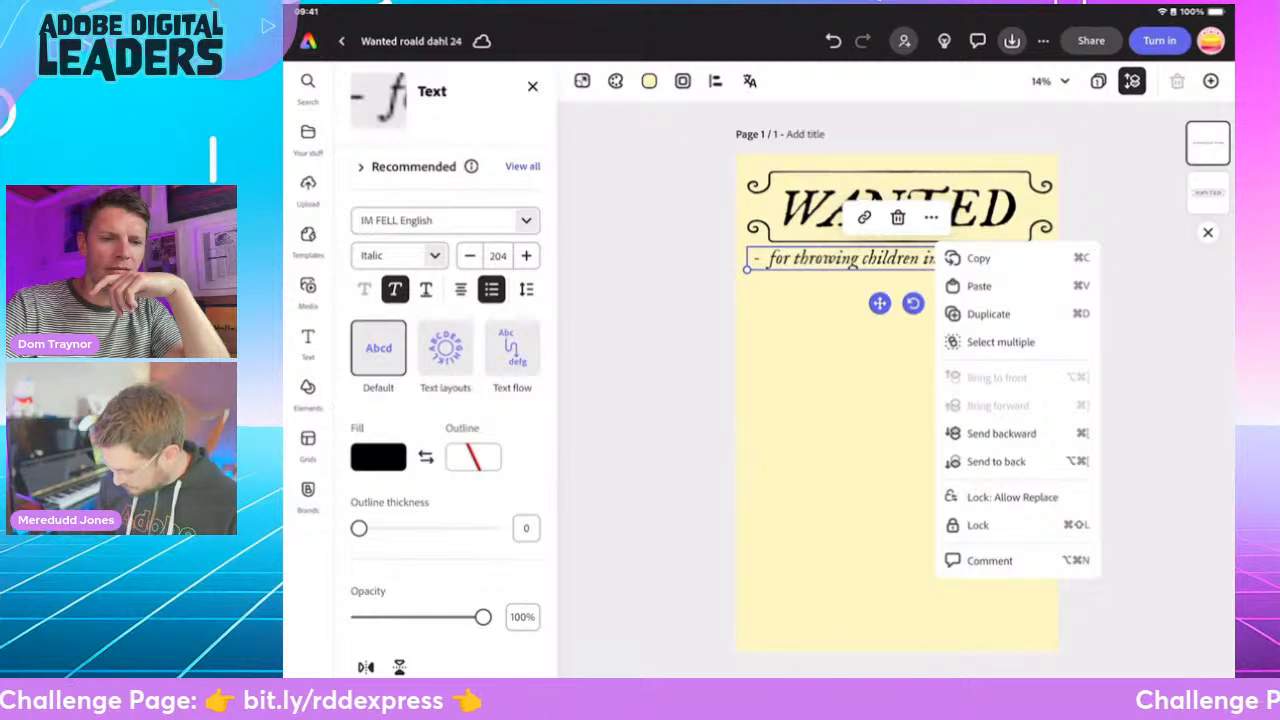
{"action": "left_click", "coordinate": [988, 313]}
{"action": "left_click_drag", "start_coordinate": [900, 258], "coordinate": [898, 576]}
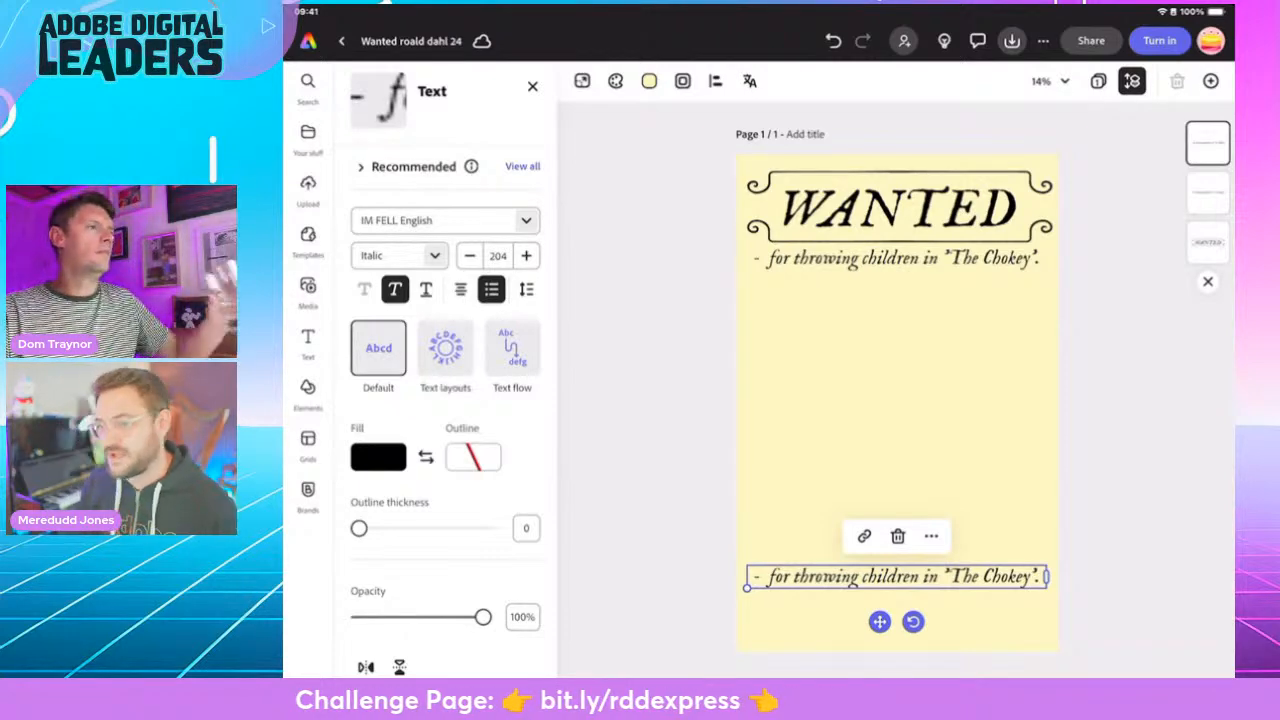
- Delete all wording and the dash bullet from the duplicated line at the bottom of the poster
{"action": "double_click", "coordinate": [910, 577]}
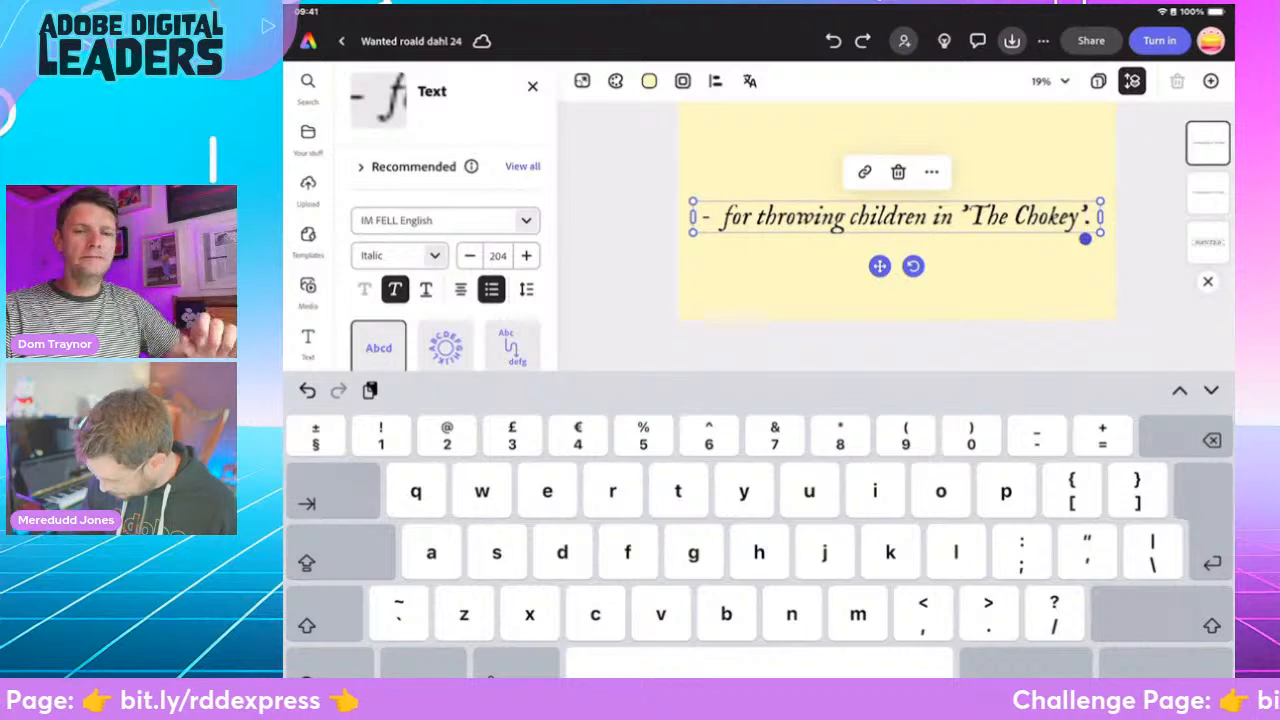
{"action": "key", "text": "BackSpace"}
{"action": "key", "text": "BackSpace"}
{"action": "key", "text": "BackSpace"}
{"action": "key", "text": "BackSpace"}
{"action": "key", "text": "BackSpace"}
{"action": "key", "text": "BackSpace"}
{"action": "key", "text": "BackSpace"}
{"action": "key", "text": "BackSpace"}
{"action": "key", "text": "BackSpace"}
{"action": "key", "text": "BackSpace"}
{"action": "key", "text": "BackSpace"}
{"action": "key", "text": "BackSpace"}
{"action": "key", "text": "BackSpace"}
{"action": "key", "text": "BackSpace"}
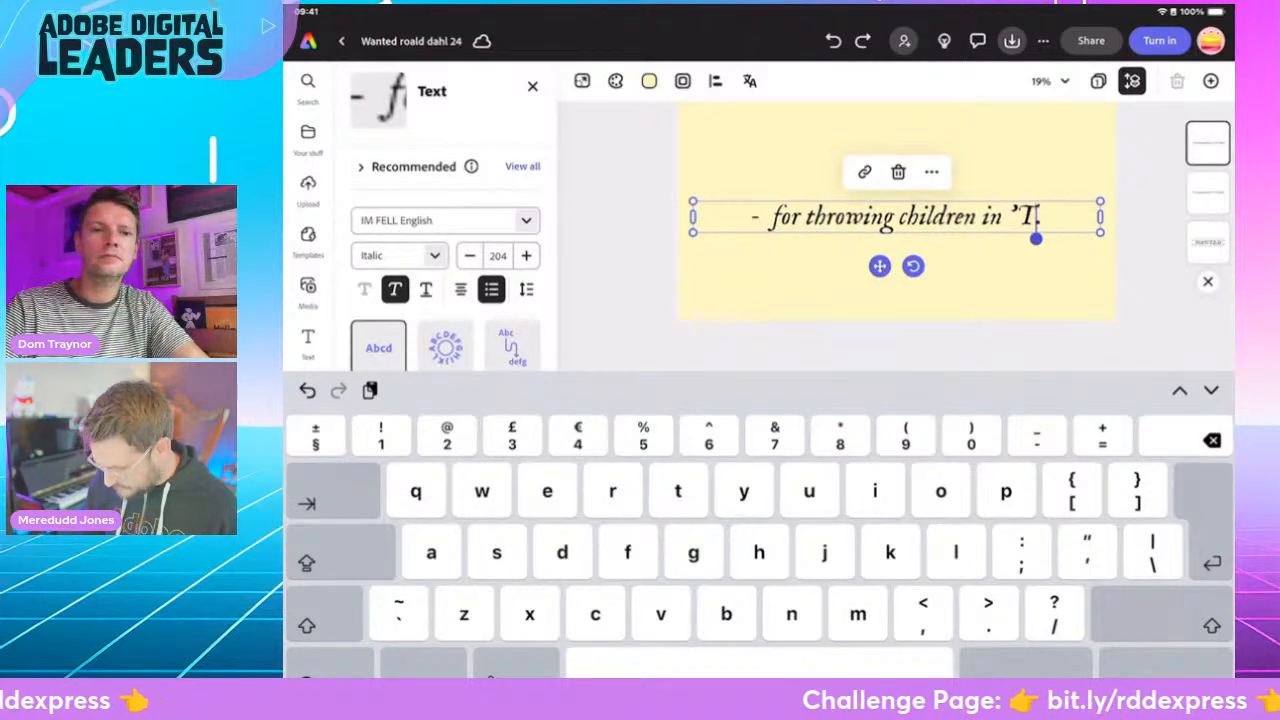
{"action": "key", "text": "BackSpace"}
{"action": "key", "text": "BackSpace"}
{"action": "key", "text": "BackSpace"}
{"action": "key", "text": "BackSpace"}
{"action": "key", "text": "BackSpace"}
{"action": "key", "text": "BackSpace"}
{"action": "key", "text": "BackSpace"}
{"action": "key", "text": "BackSpace"}
{"action": "key", "text": "BackSpace"}
{"action": "key", "text": "BackSpace"}
{"action": "key", "text": "BackSpace"}
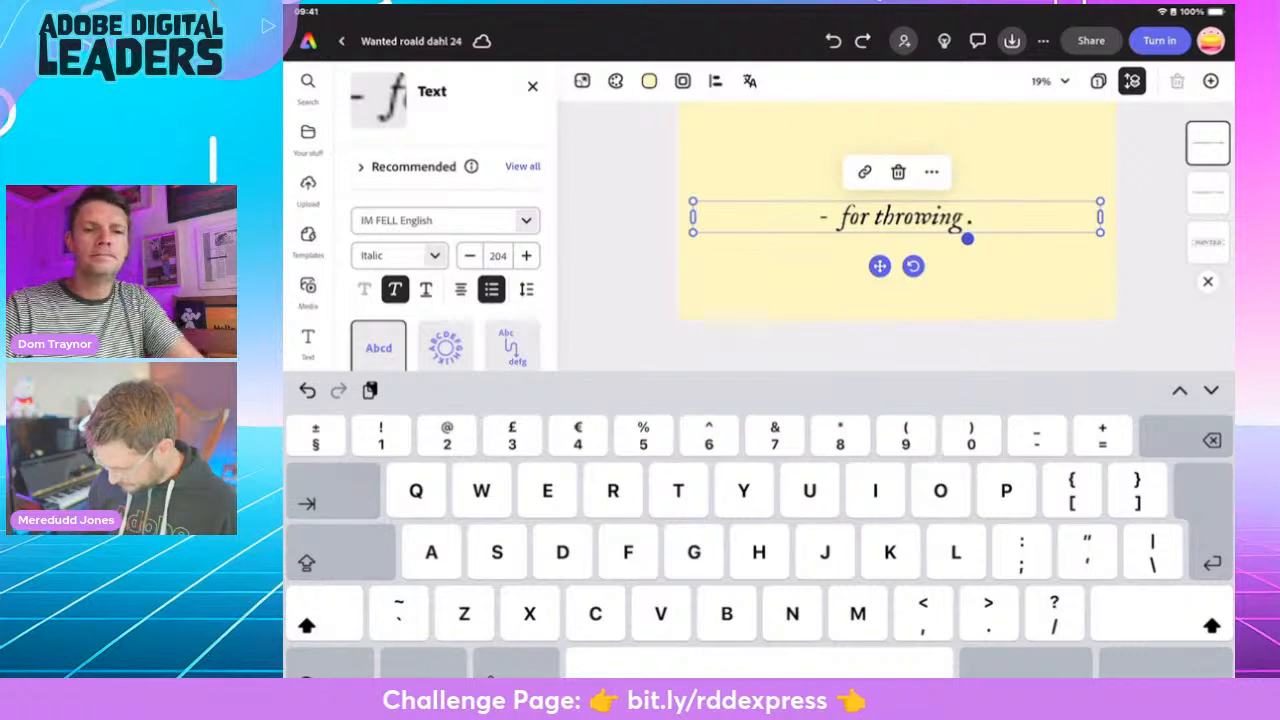
{"action": "key", "text": "BackSpace"}
{"action": "key", "text": "BackSpace"}
{"action": "key", "text": "BackSpace"}
{"action": "key", "text": "BackSpace"}
{"action": "key", "text": "BackSpace"}
{"action": "key", "text": "BackSpace"}
{"action": "key", "text": "BackSpace"}
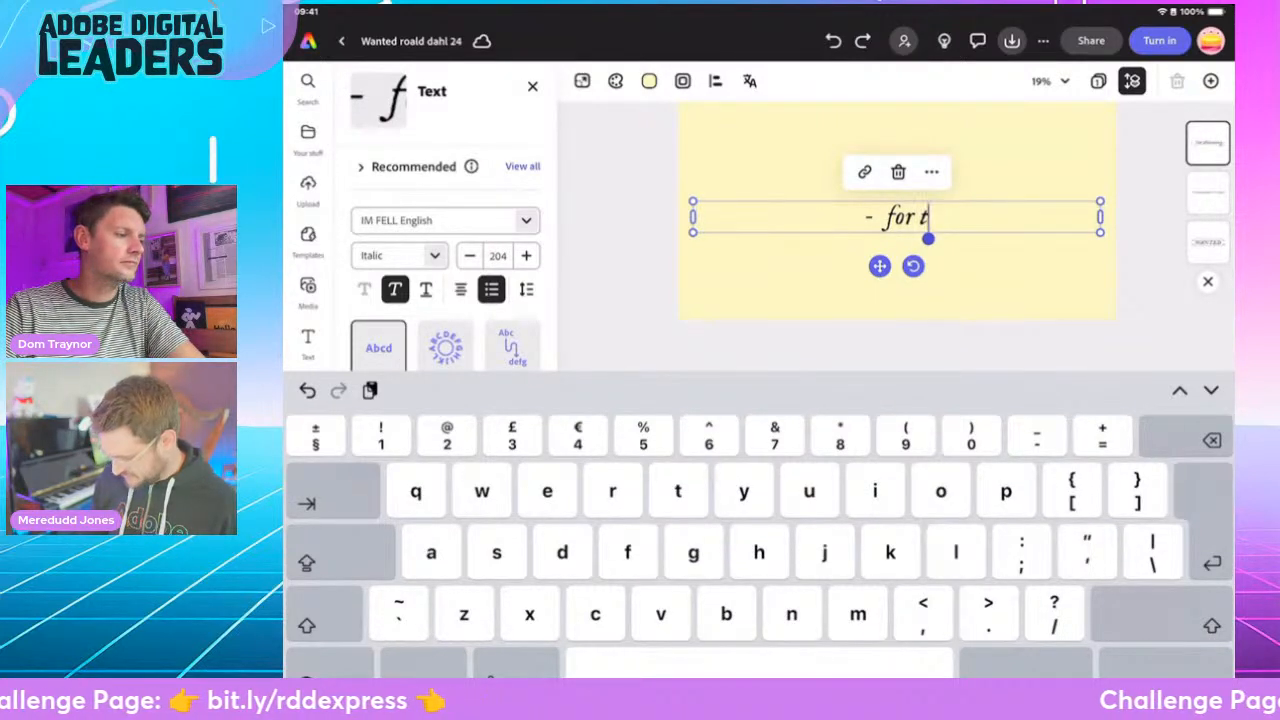
{"action": "key", "text": "BackSpace"}
{"action": "key", "text": "BackSpace"}
{"action": "key", "text": "BackSpace"}
{"action": "key", "text": "BackSpace"}
{"action": "key", "text": "BackSpace"}
{"action": "key", "text": "BackSpace"}
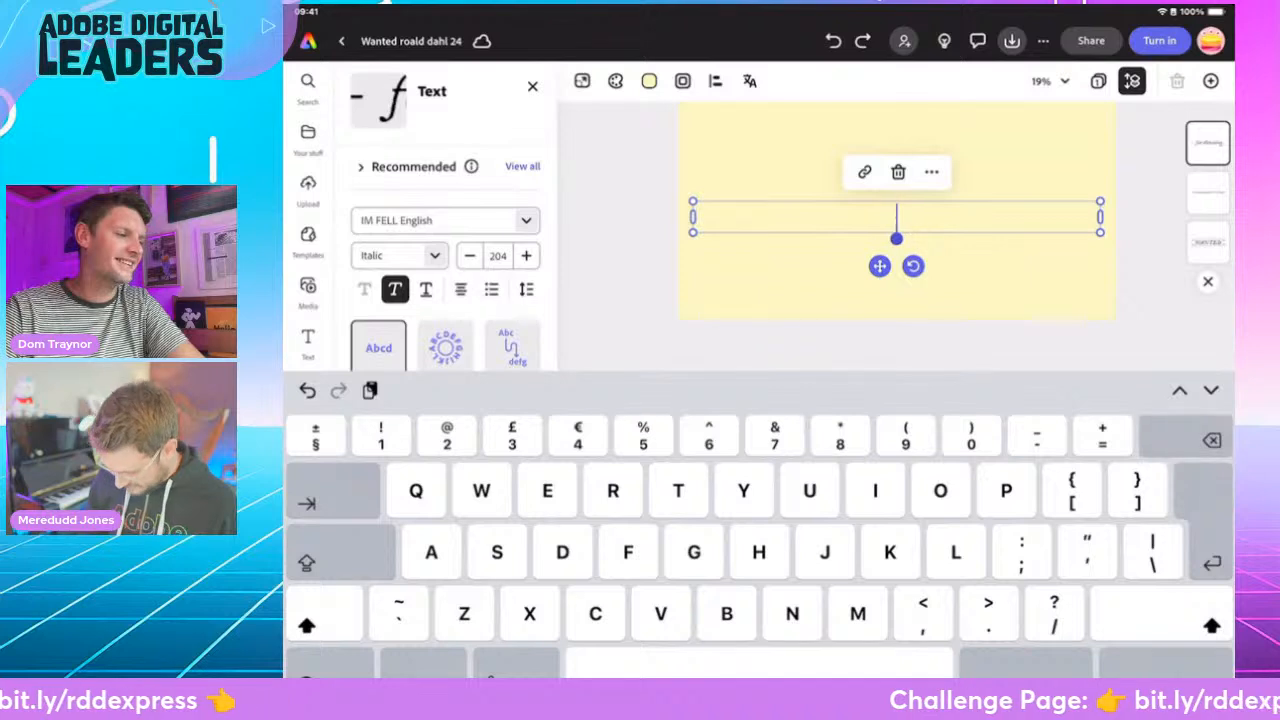
- Enter "Have you seen Miss Agatha Trunchbull?" as the wording of the emptied text near the bottom of the poster
{"action": "type", "text": "Have"}
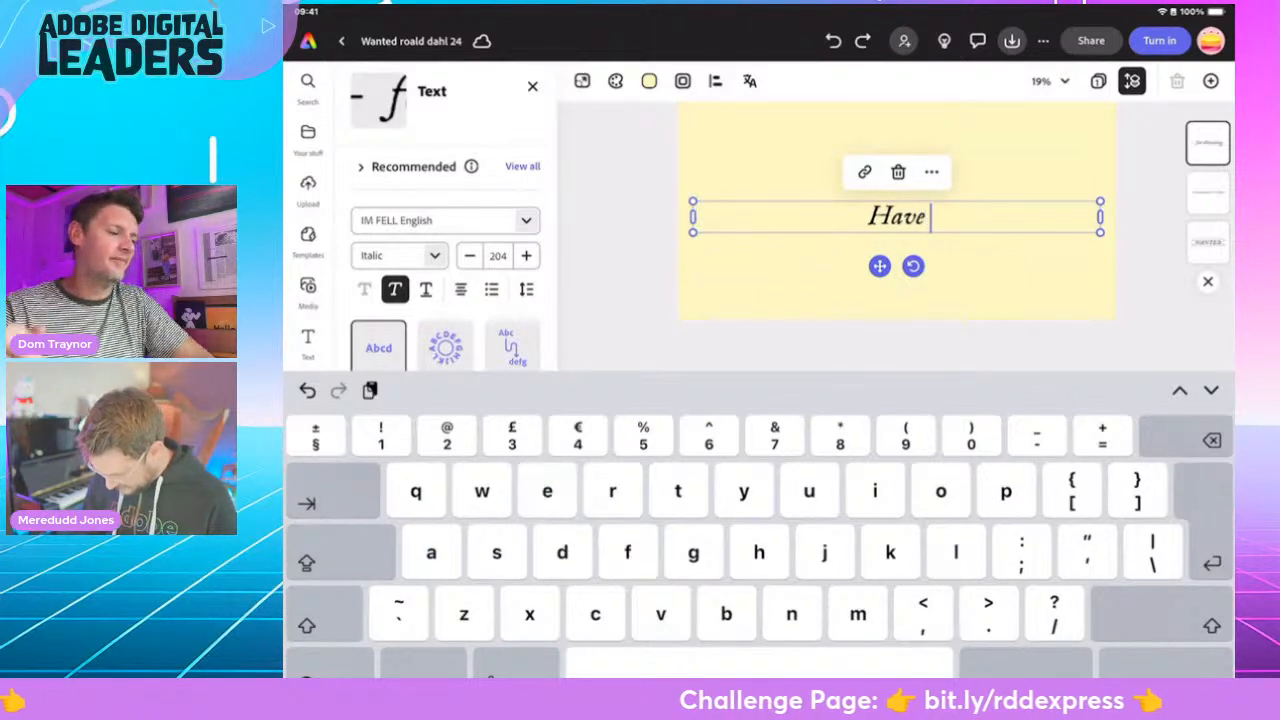
{"action": "type", "text": " you seen"}
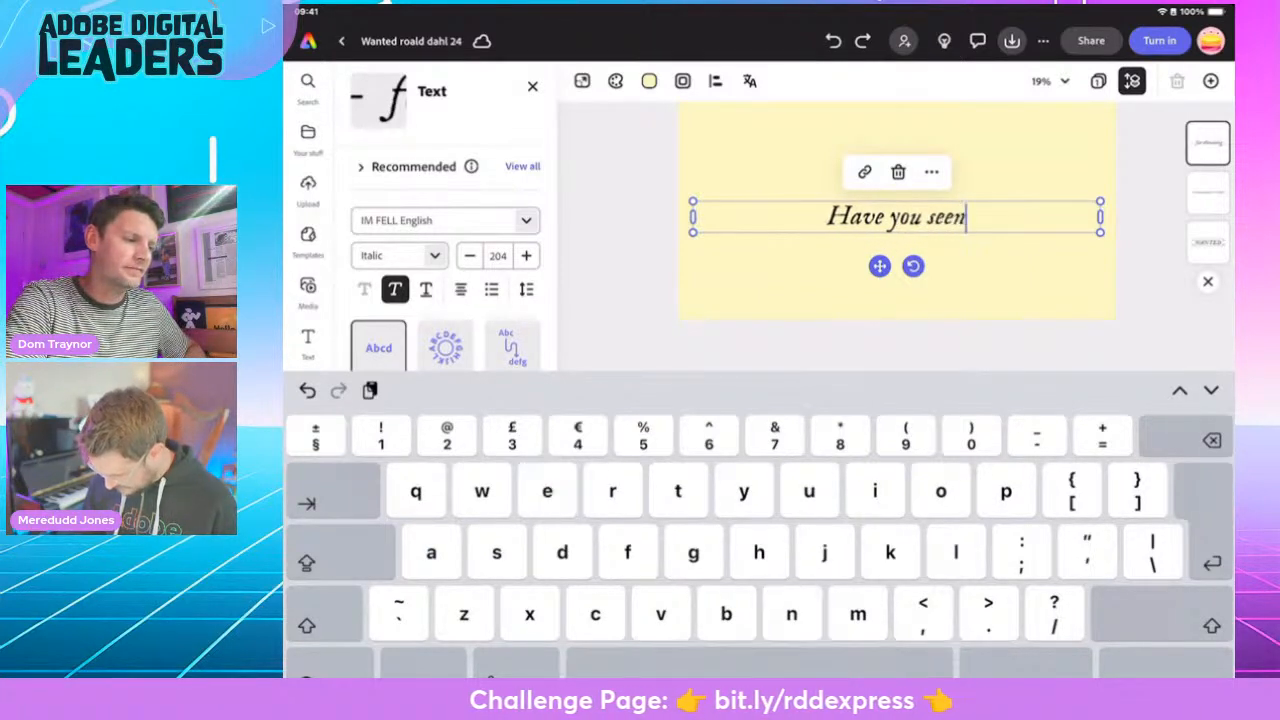
{"action": "type", "text": " Miss"}
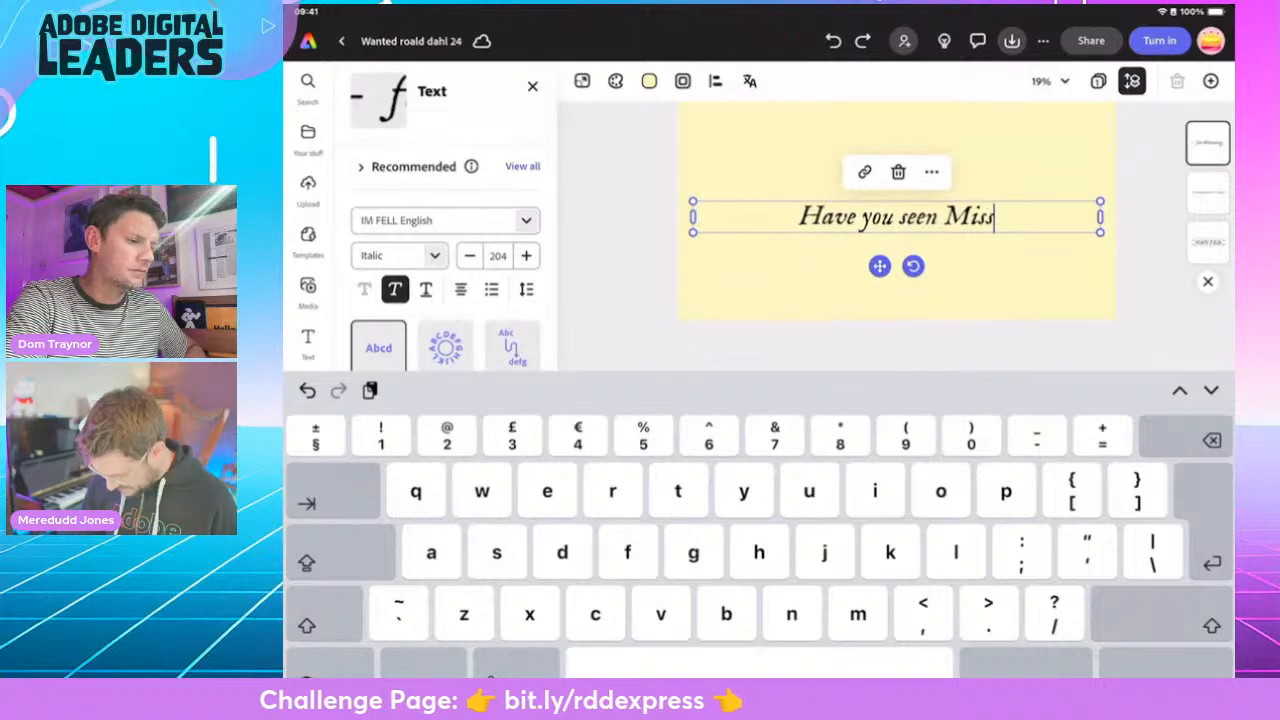
{"action": "type", "text": " Agatha"}
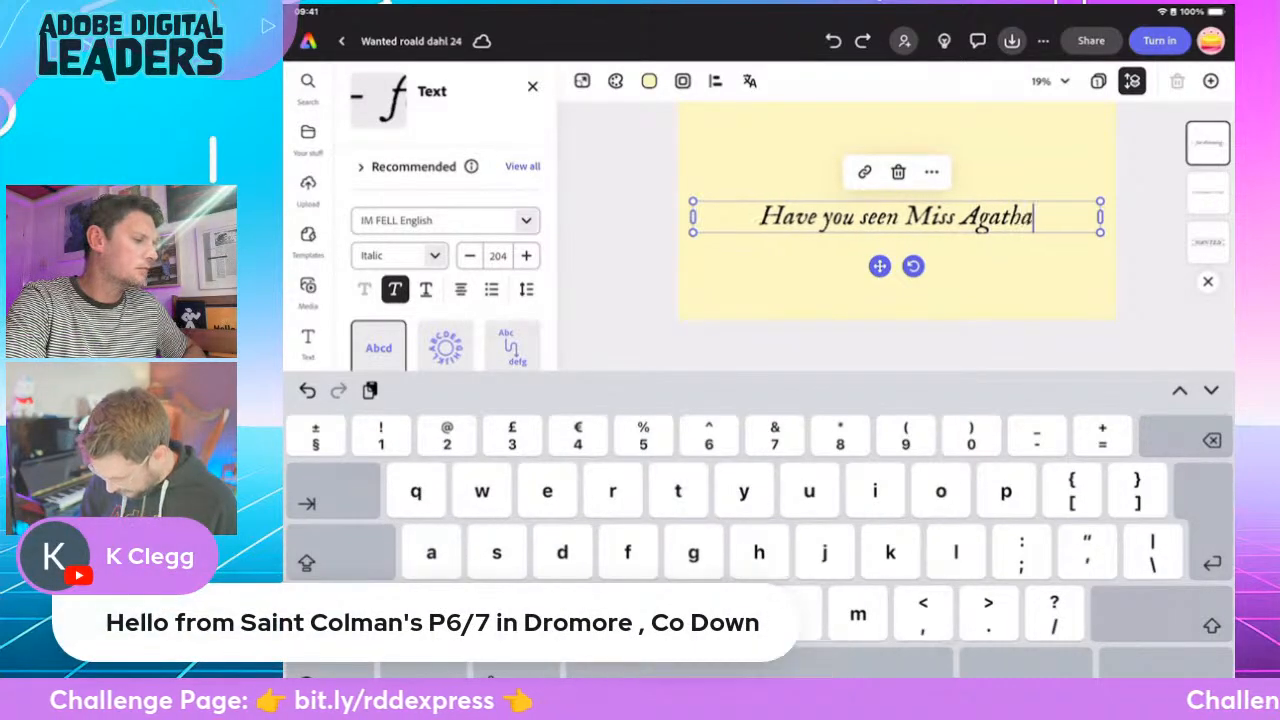
{"action": "type", "text": " Trungch"}
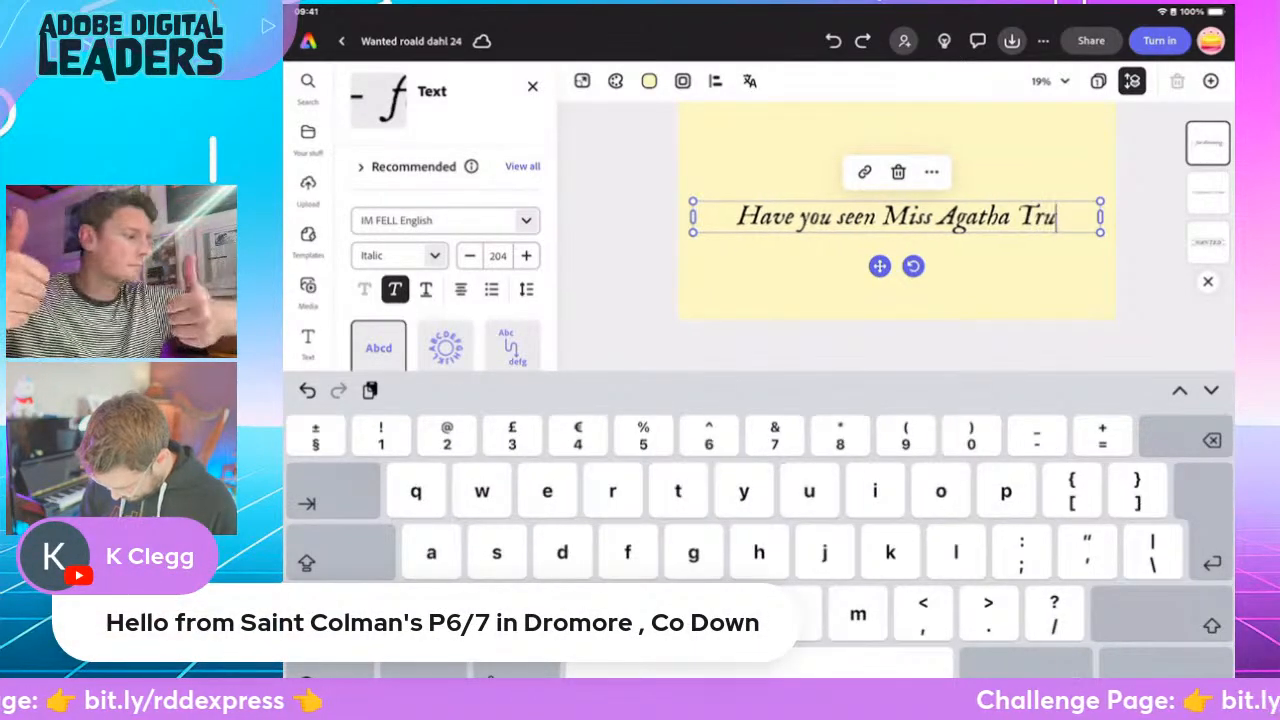
{"action": "key", "text": "BackSpace"}
{"action": "key", "text": "BackSpace"}
{"action": "key", "text": "BackSpace"}
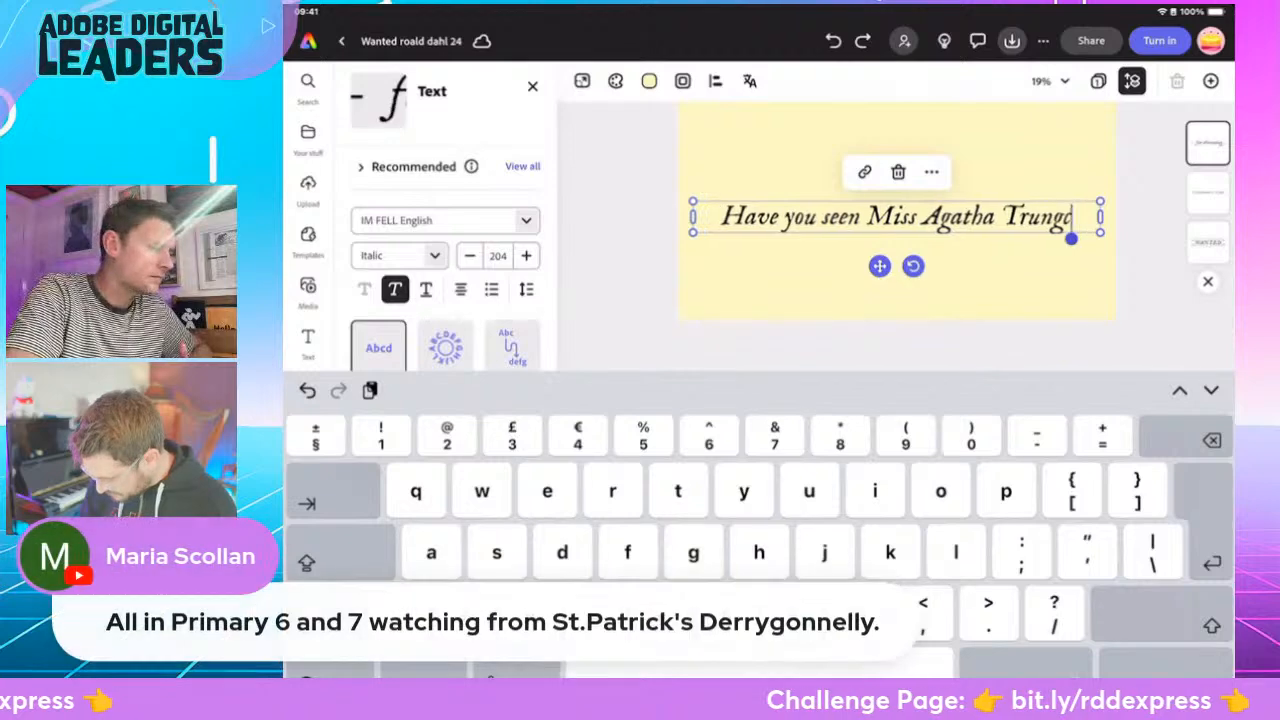
{"action": "type", "text": "chbull"}
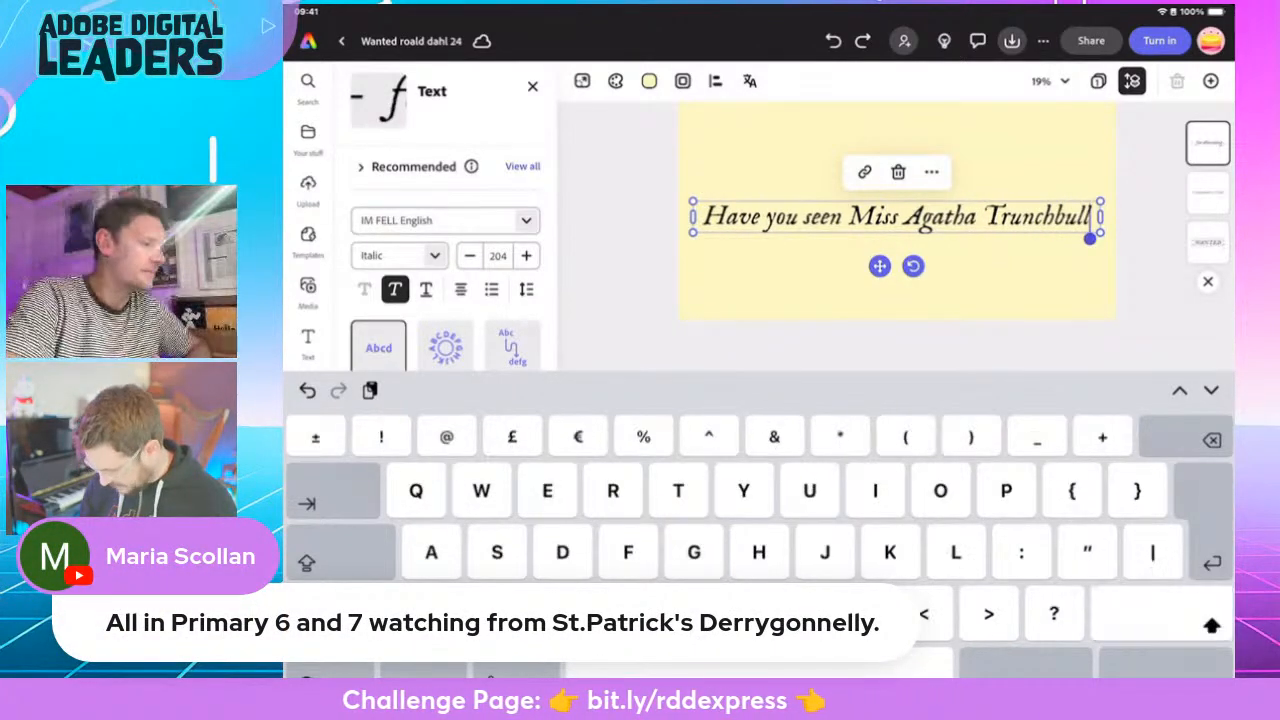
{"action": "type", "text": "?"}
{"action": "key", "text": "Escape"}
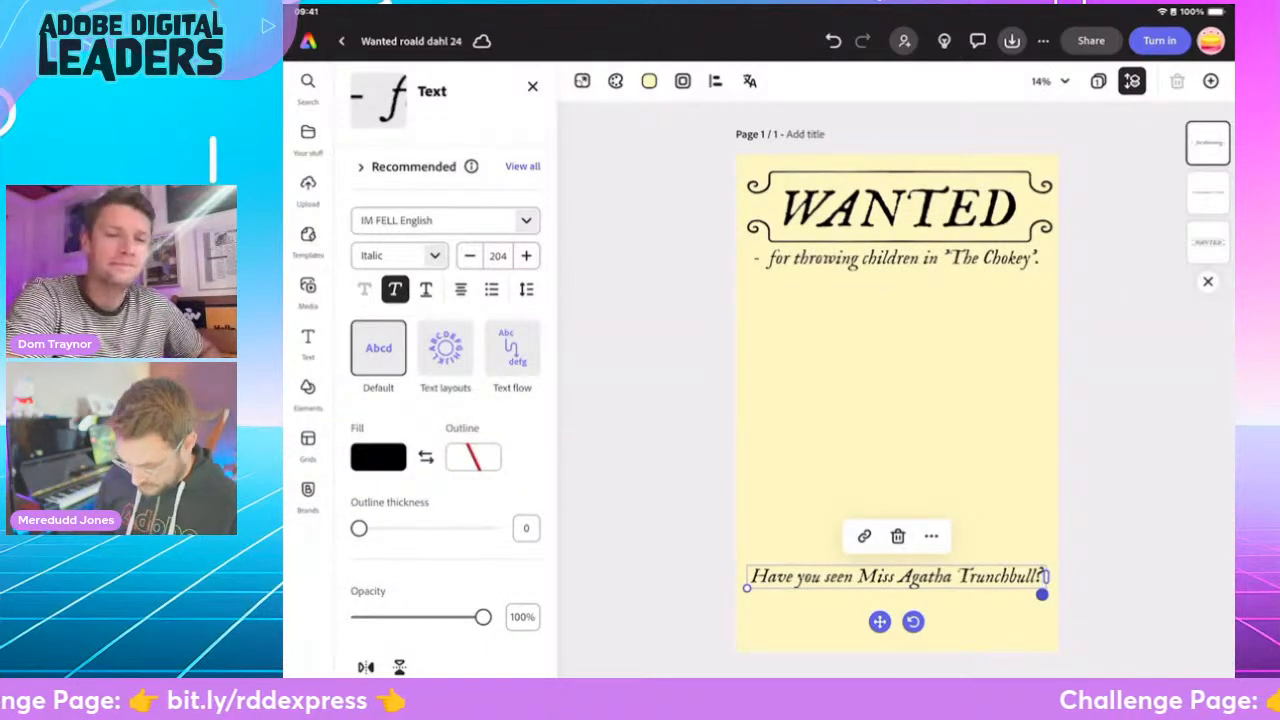
- Change the font of the "Have you seen Miss Agatha Trunchbull?" text to IM FELL French Canon SC
{"action": "left_click", "coordinate": [436, 220]}
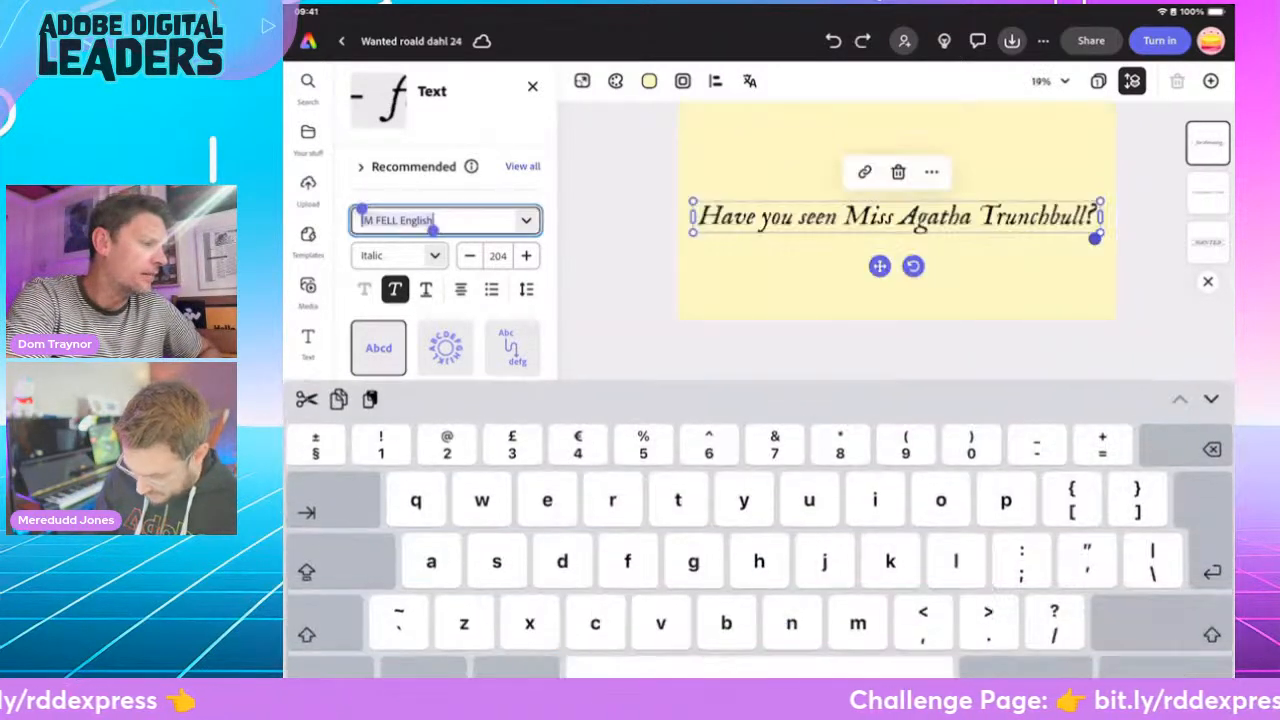
{"action": "type", "text": "im f"}
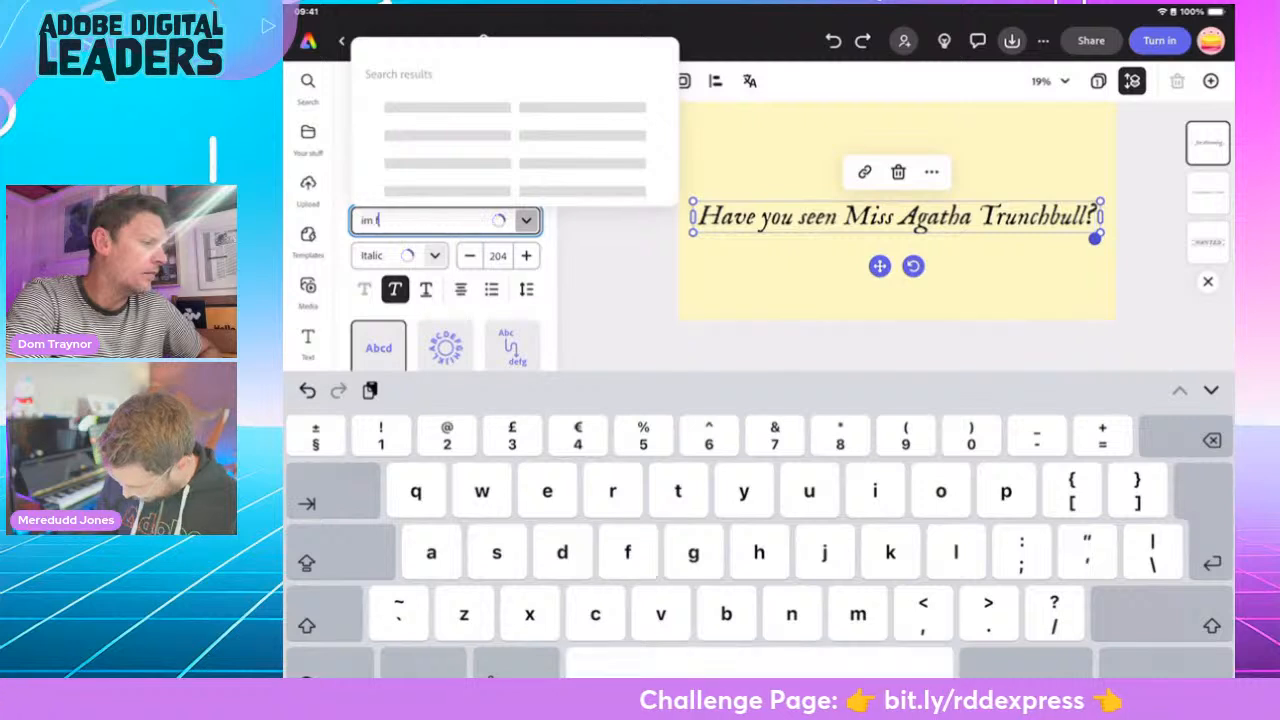
{"action": "type", "text": "ell"}
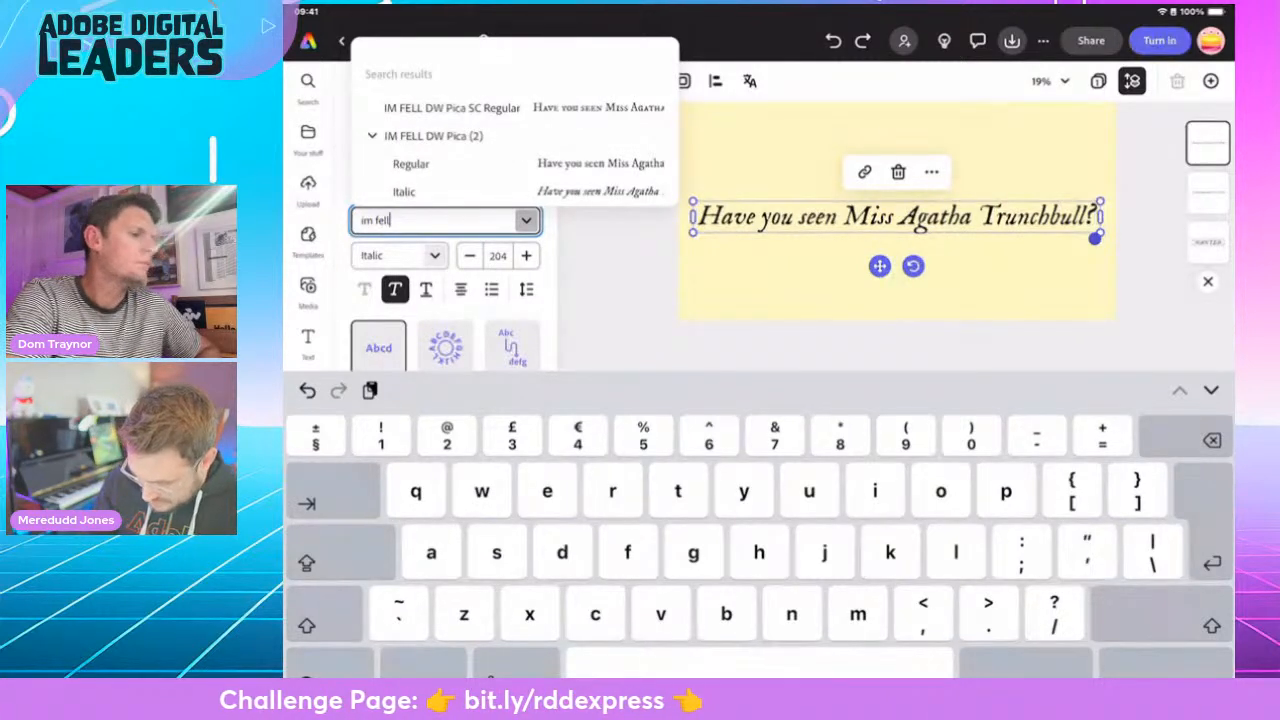
{"action": "scroll", "coordinate": [515, 125], "scroll_direction": "down", "scroll_amount": 5}
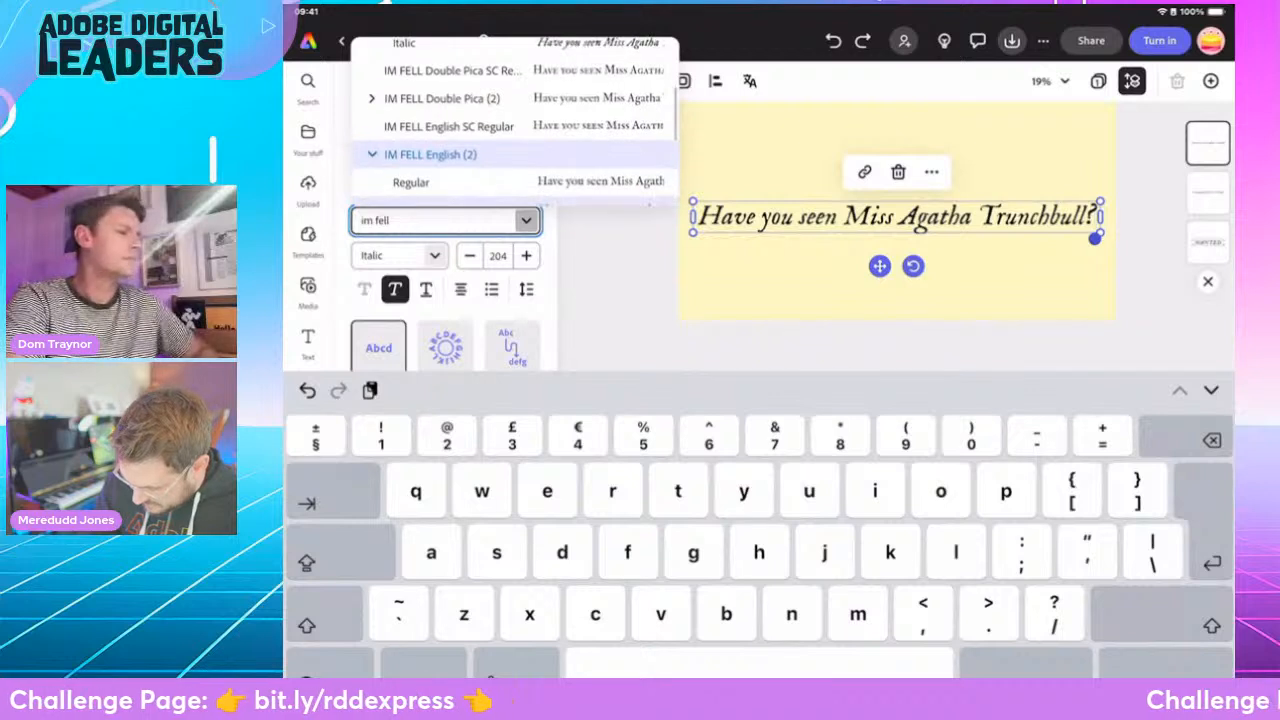
{"action": "scroll", "coordinate": [515, 125], "scroll_direction": "down", "scroll_amount": 2}
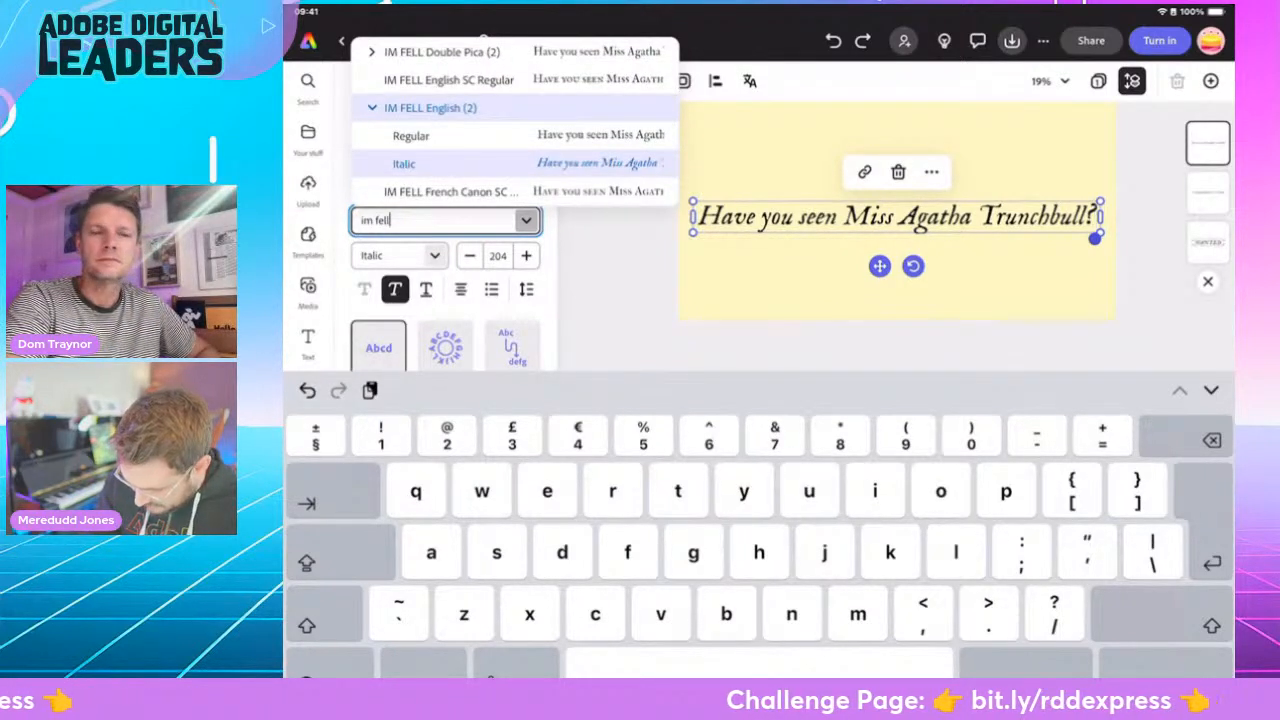
{"action": "left_click", "coordinate": [451, 191]}
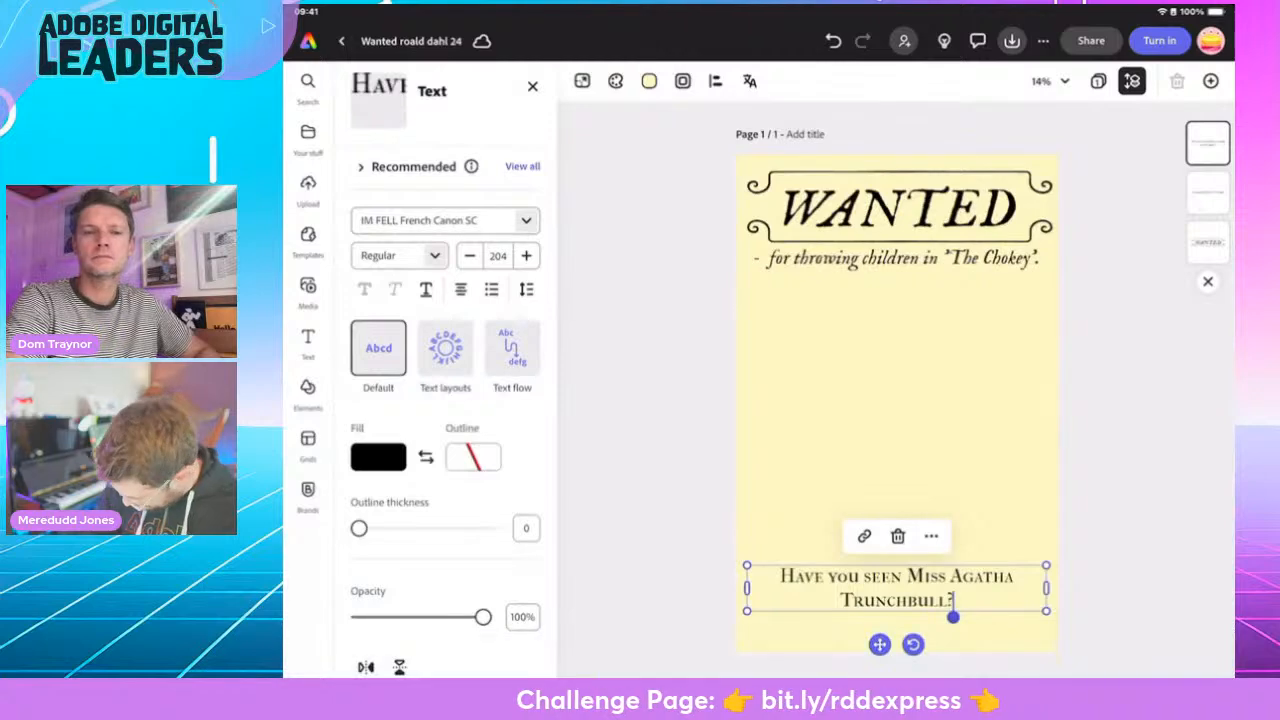
- Narrow the "Have you seen Miss Agatha Trunchbull?" text box so it wraps onto three lines, and centre it horizontally on the page
{"action": "left_click_drag", "start_coordinate": [1046, 588], "coordinate": [934, 590]}
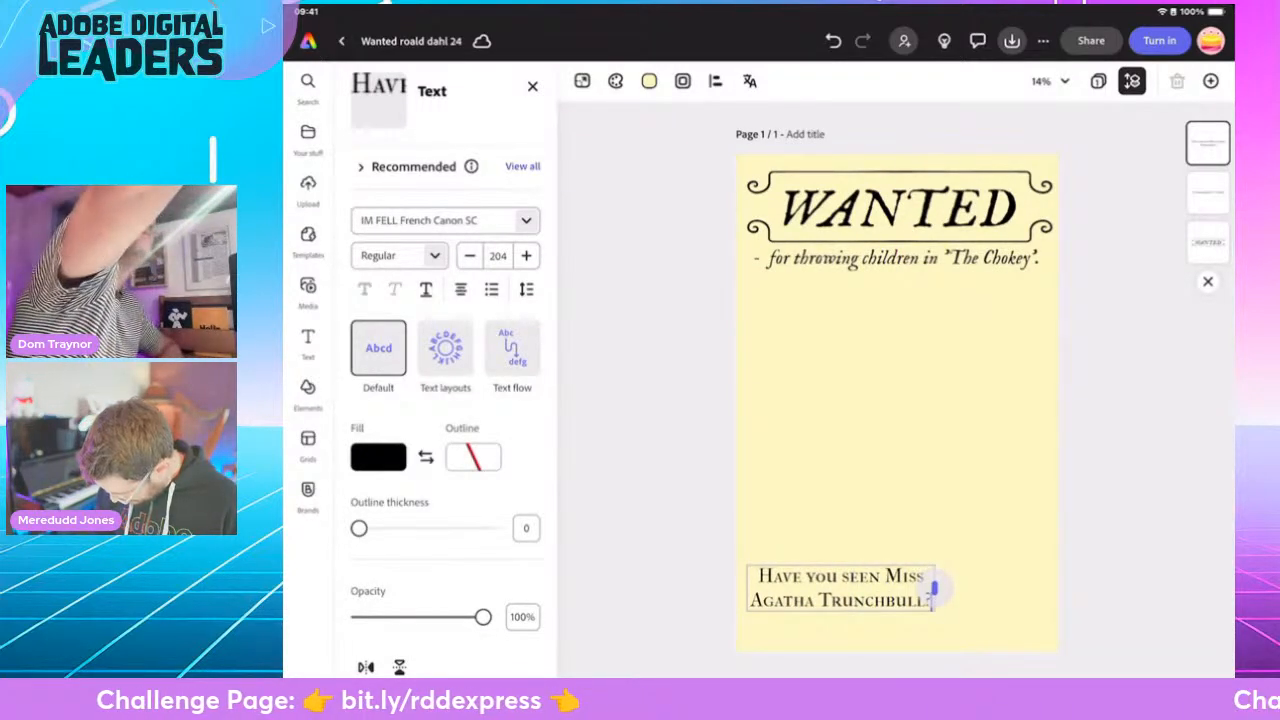
{"action": "left_click", "coordinate": [1207, 673]}
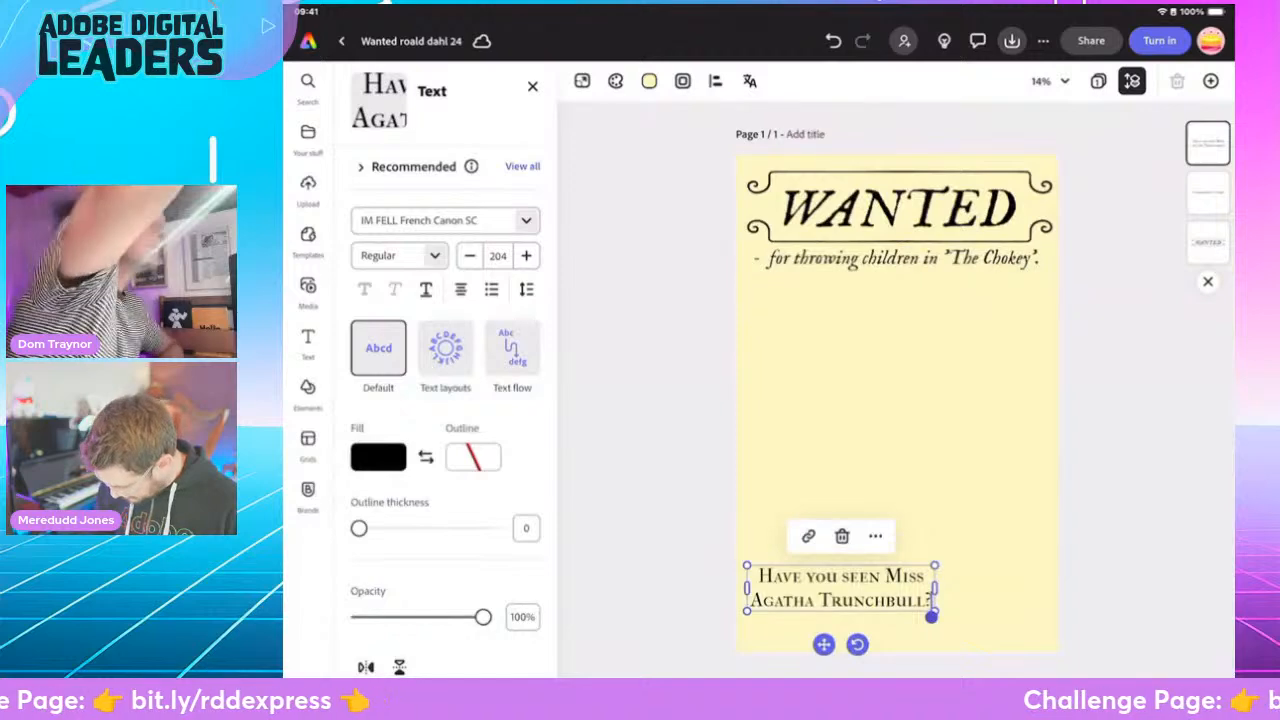
{"action": "left_click", "coordinate": [934, 590]}
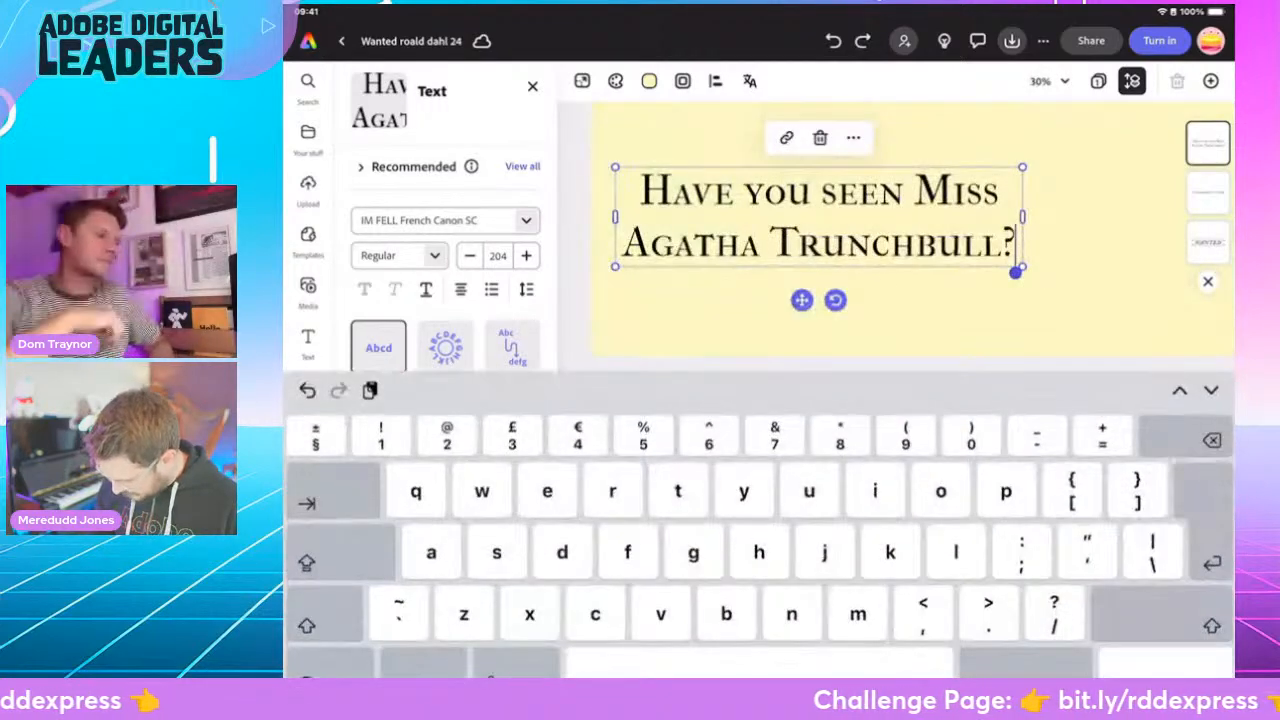
{"action": "left_click", "coordinate": [1207, 672]}
{"action": "left_click_drag", "start_coordinate": [934, 590], "coordinate": [897, 600]}
{"action": "double_click", "coordinate": [880, 620]}
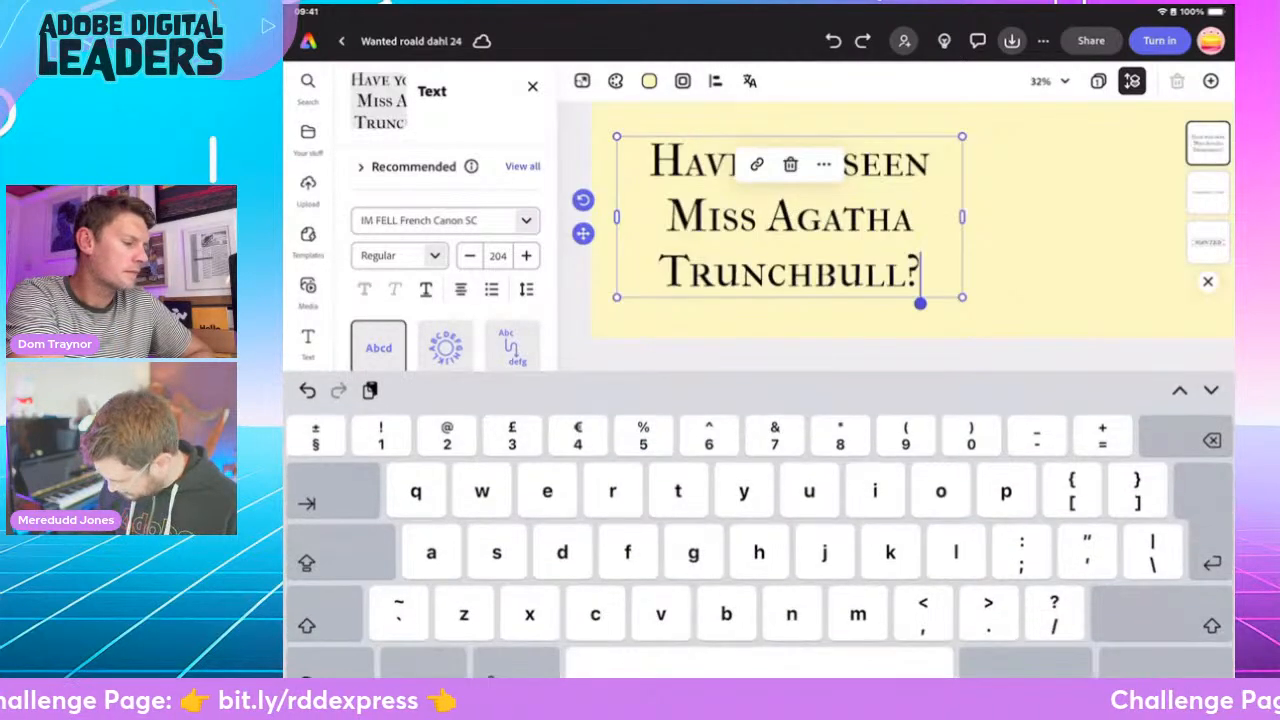
{"action": "key", "text": "Escape"}
{"action": "left_click", "coordinate": [878, 624]}
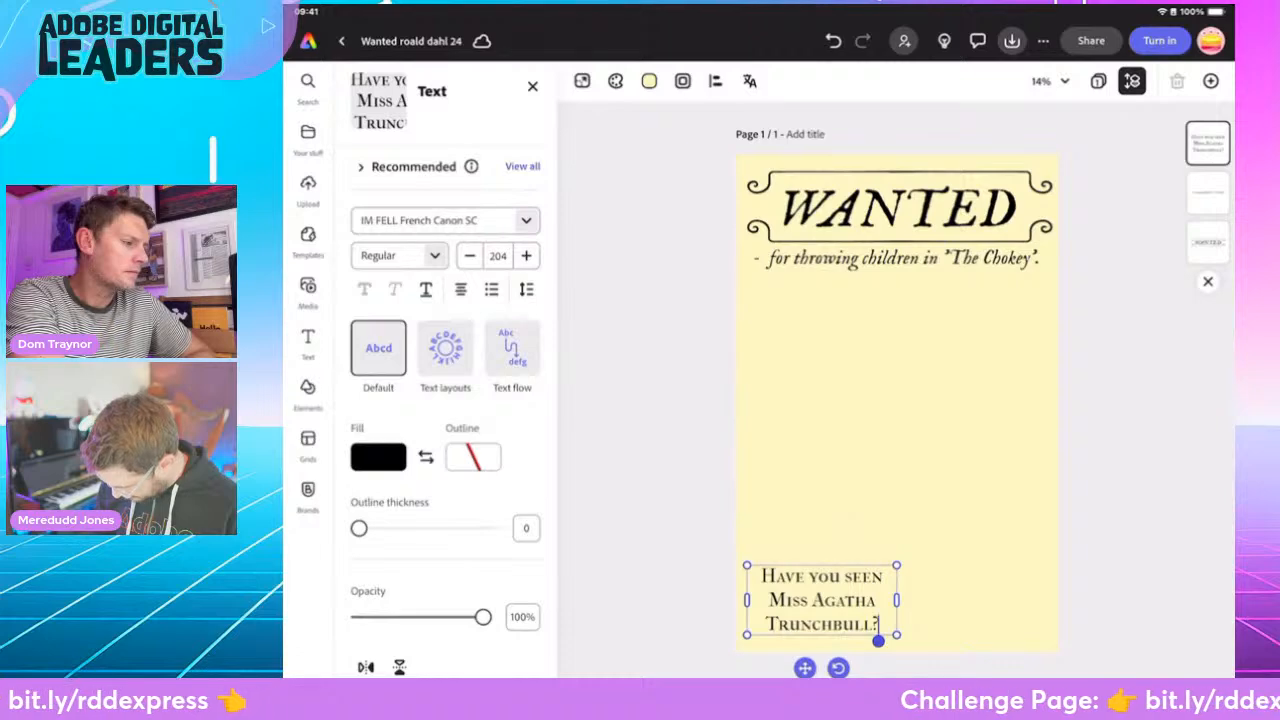
{"action": "key", "text": "Escape"}
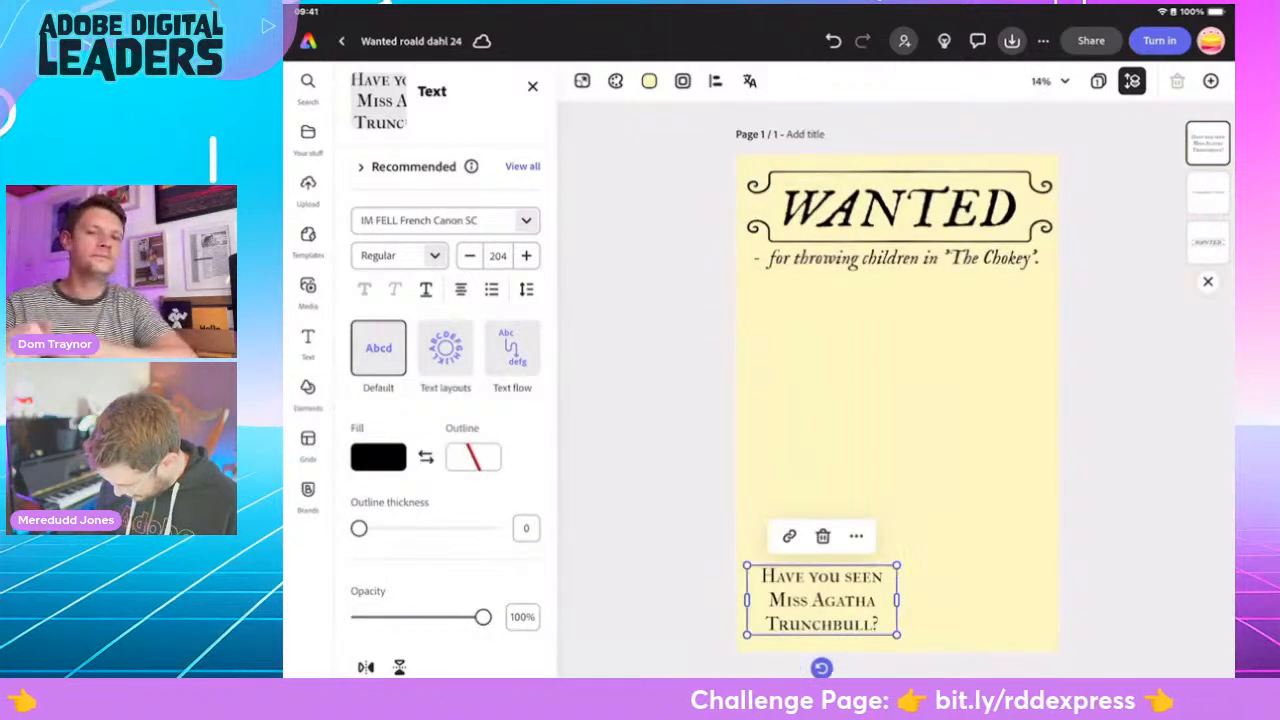
{"action": "left_click_drag", "start_coordinate": [822, 600], "coordinate": [900, 608]}
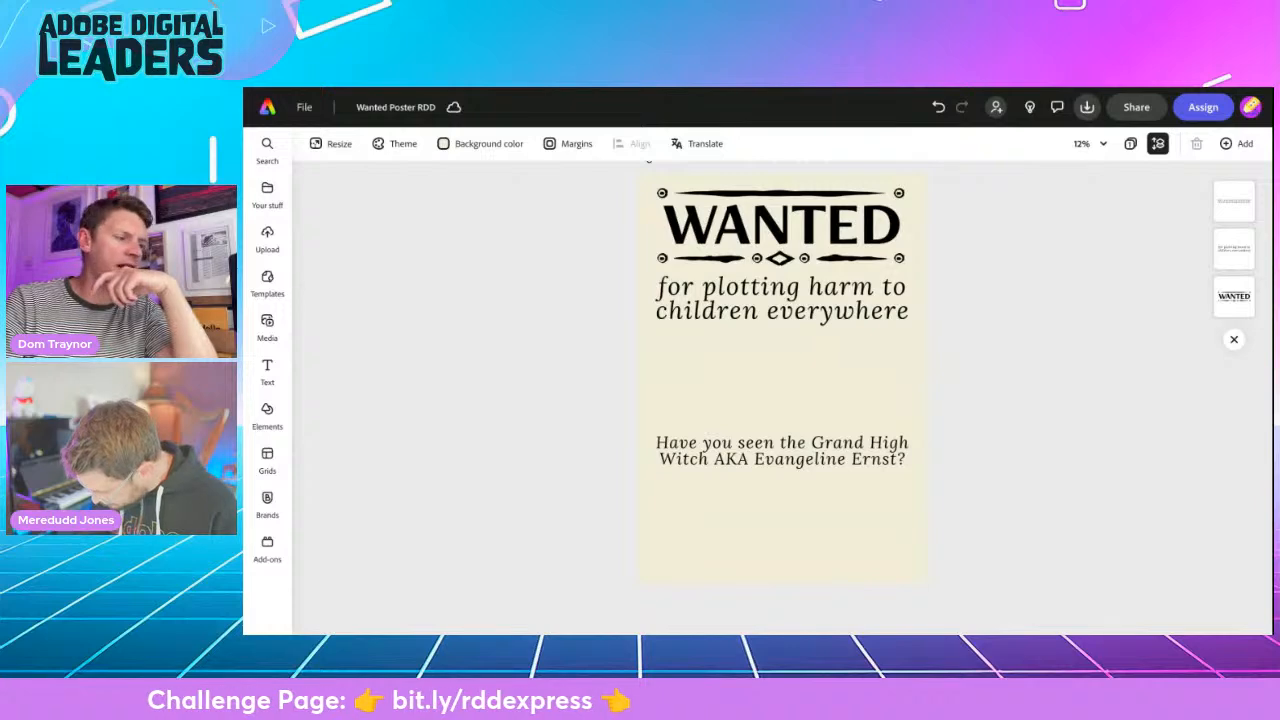
- Switch to the Google image results for "the witch roald dahl" and open the BBC illustration of the Grand High Witch
{"action": "key", "text": "ctrl+Tab"}
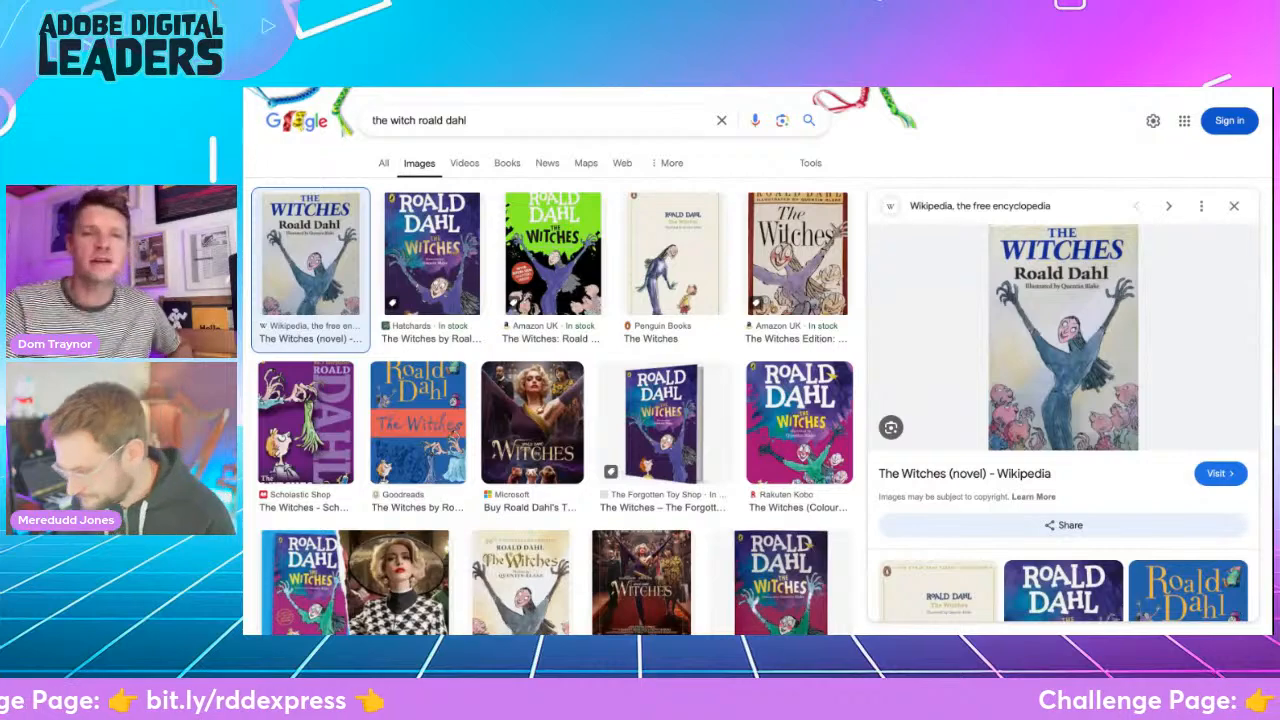
{"action": "scroll", "coordinate": [534, 331], "scroll_direction": "down", "scroll_amount": 3}
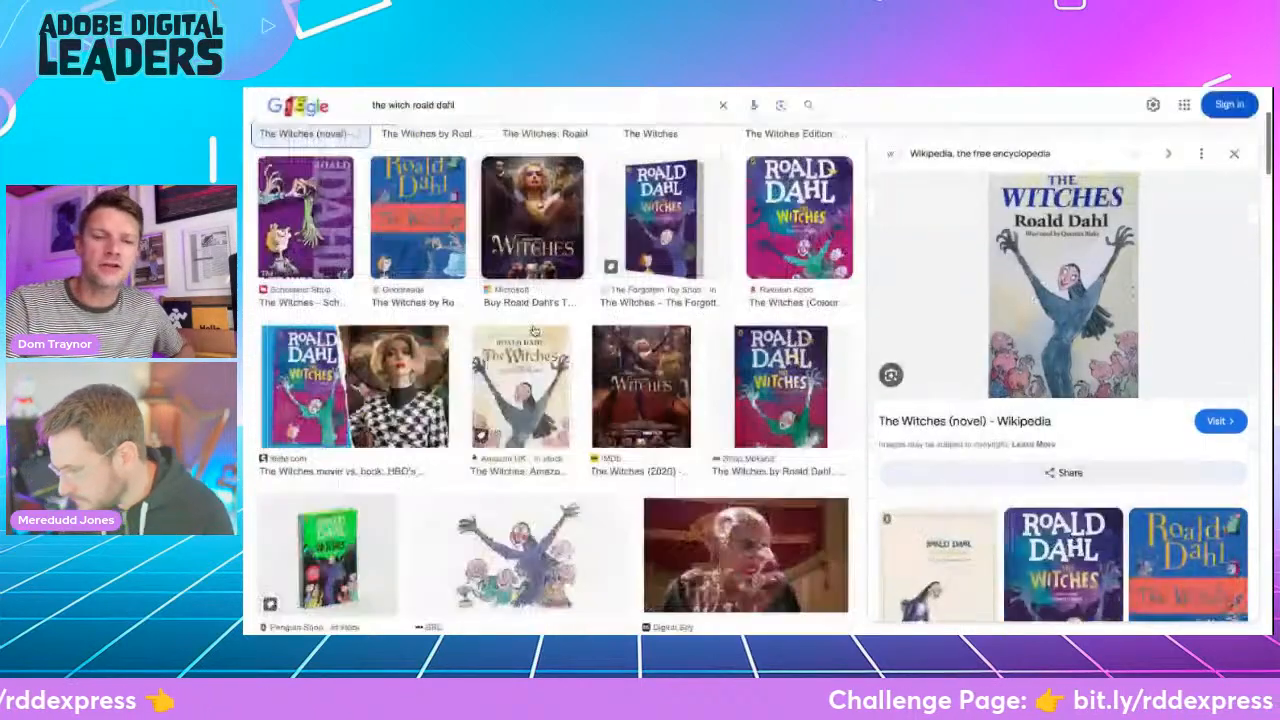
{"action": "scroll", "coordinate": [534, 331], "scroll_direction": "down", "scroll_amount": 3}
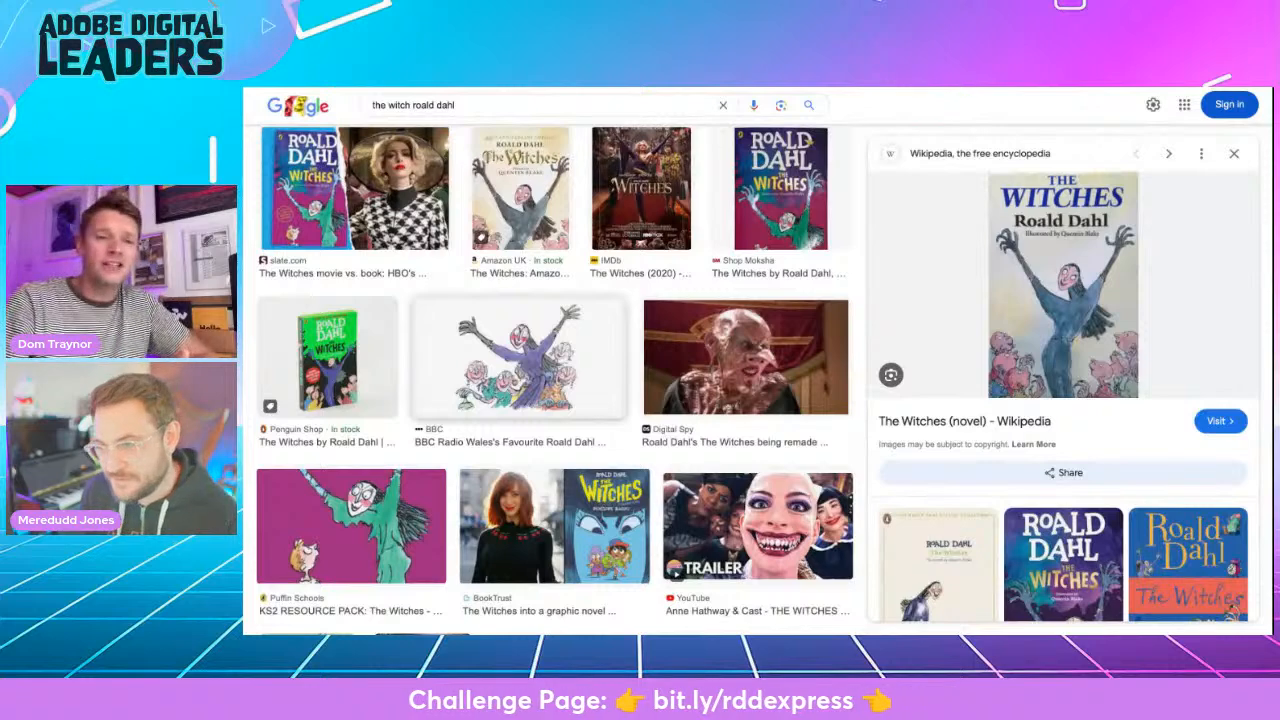
{"action": "left_click", "coordinate": [540, 347]}
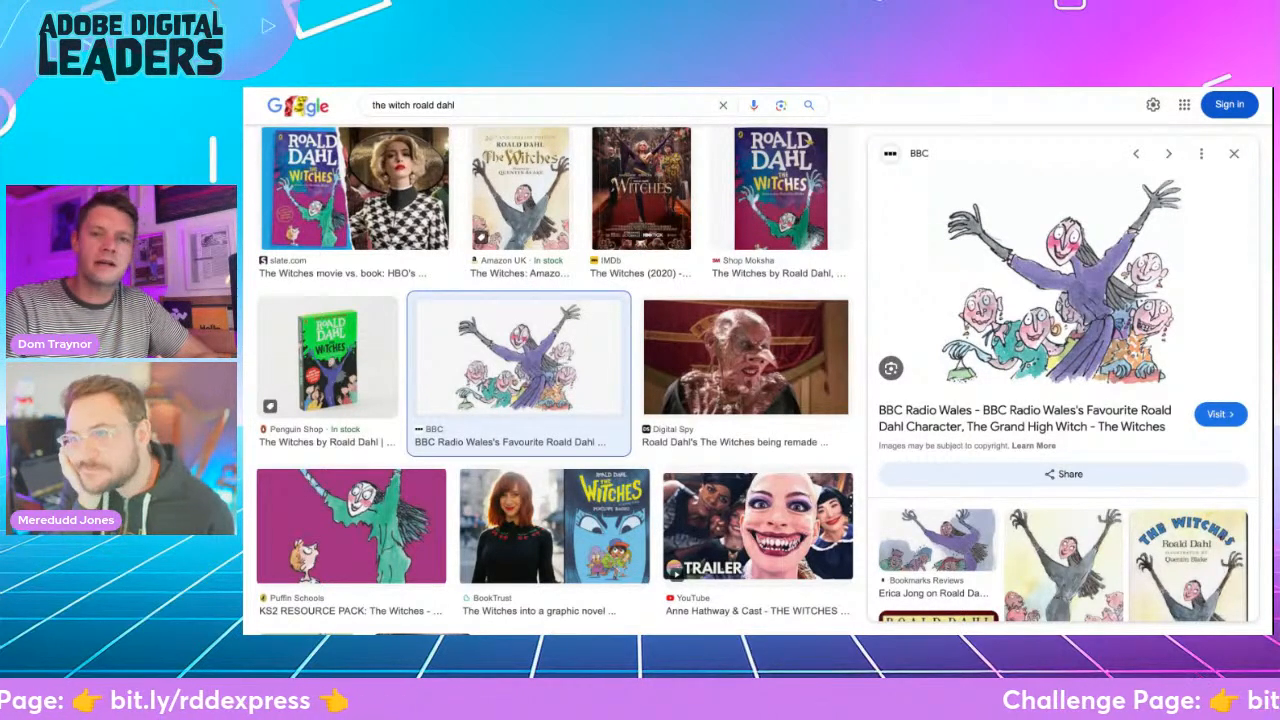
- Return to the Wanted Poster RDD, try the Grand High Witch illustration enlarged and cropped between the two texts, and delete it
{"action": "key", "text": "ctrl+Tab"}
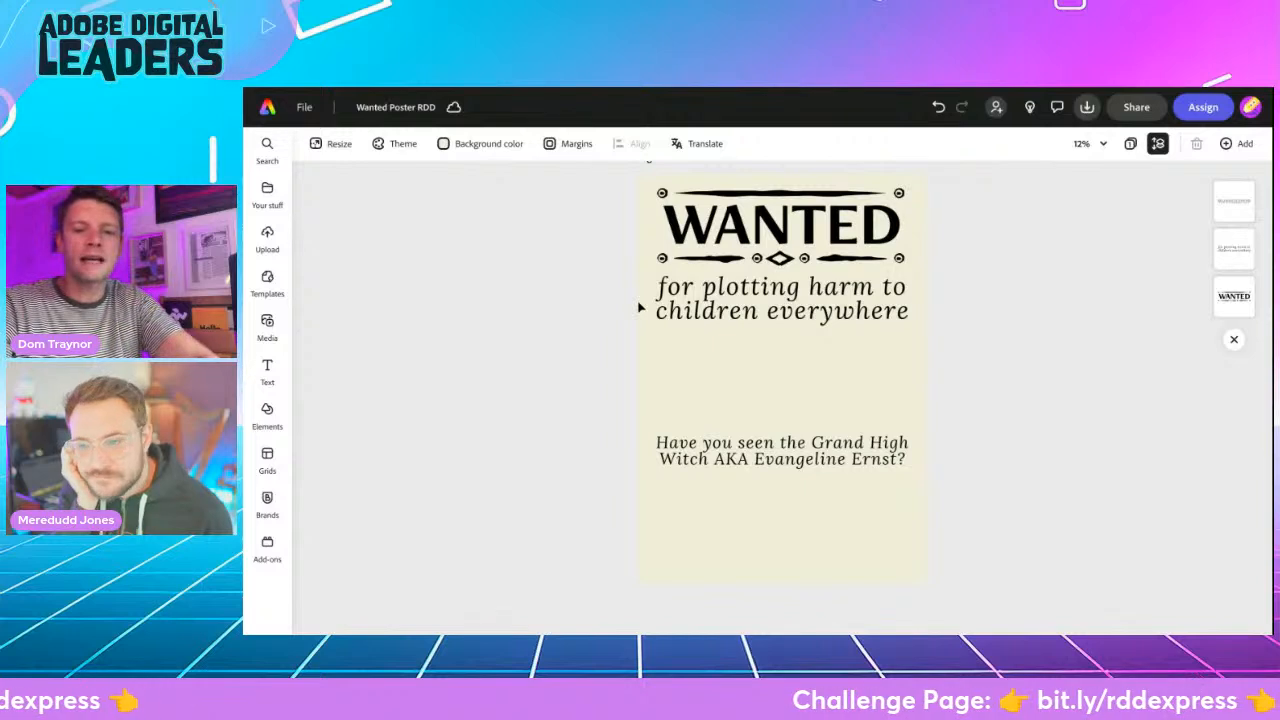
{"action": "key", "text": "ctrl+v"}
{"action": "left_click_drag", "start_coordinate": [864, 390], "coordinate": [760, 326]}
{"action": "left_click_drag", "start_coordinate": [916, 412], "coordinate": [1018, 468]}
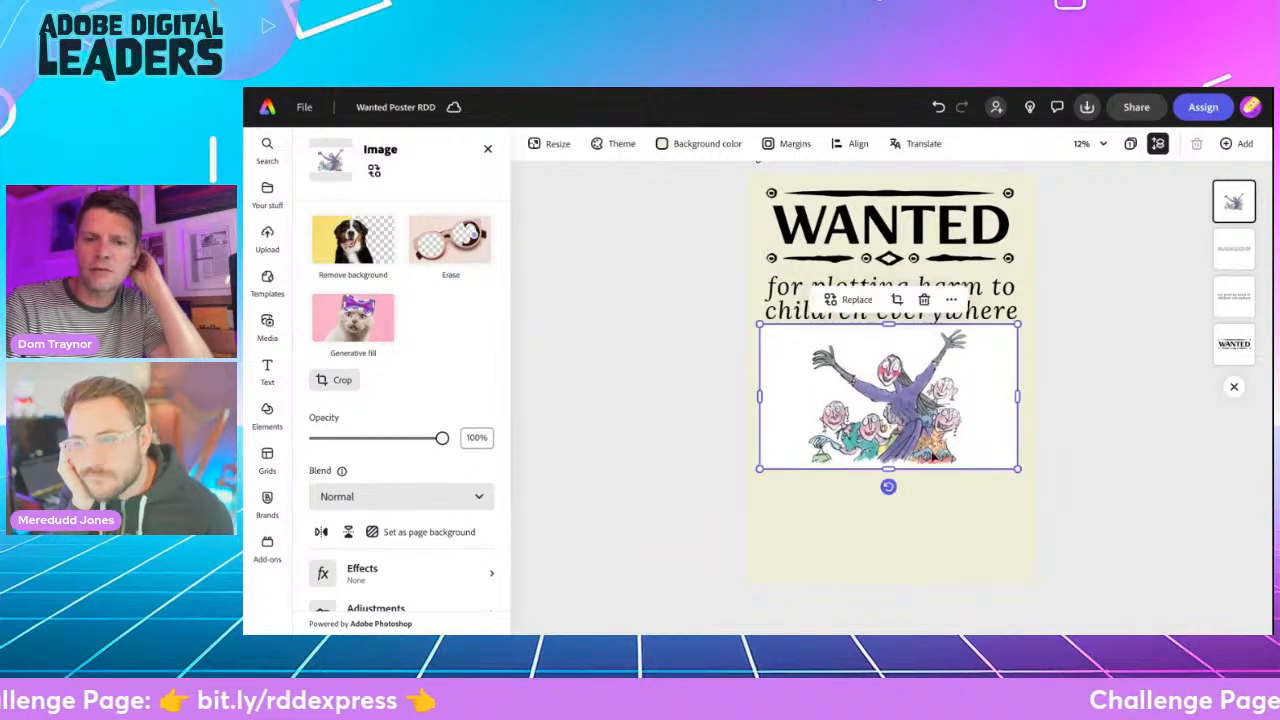
{"action": "mouse_move", "coordinate": [888, 468]}
{"action": "left_mouse_down"}
{"action": "mouse_move", "coordinate": [888, 435]}
{"action": "mouse_move", "coordinate": [924, 466]}
{"action": "mouse_move", "coordinate": [887, 457]}
{"action": "left_mouse_up"}
{"action": "left_click", "coordinate": [893, 430]}
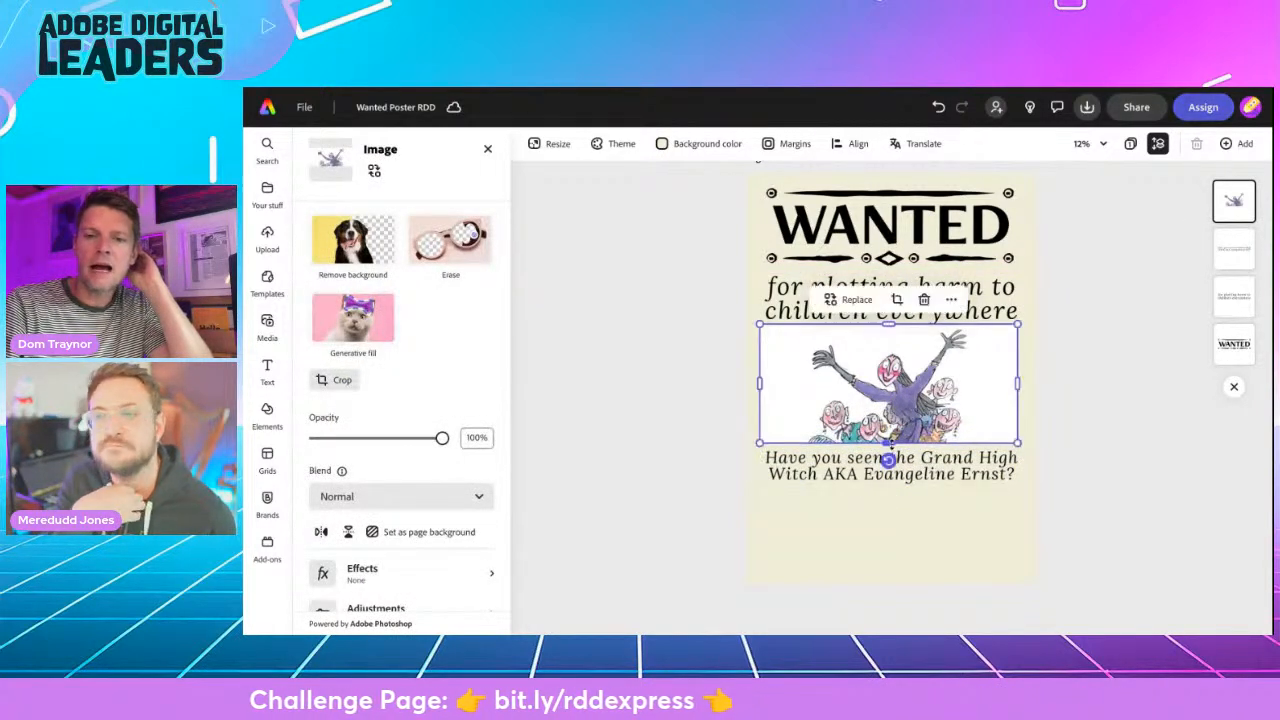
{"action": "key", "text": "Delete"}
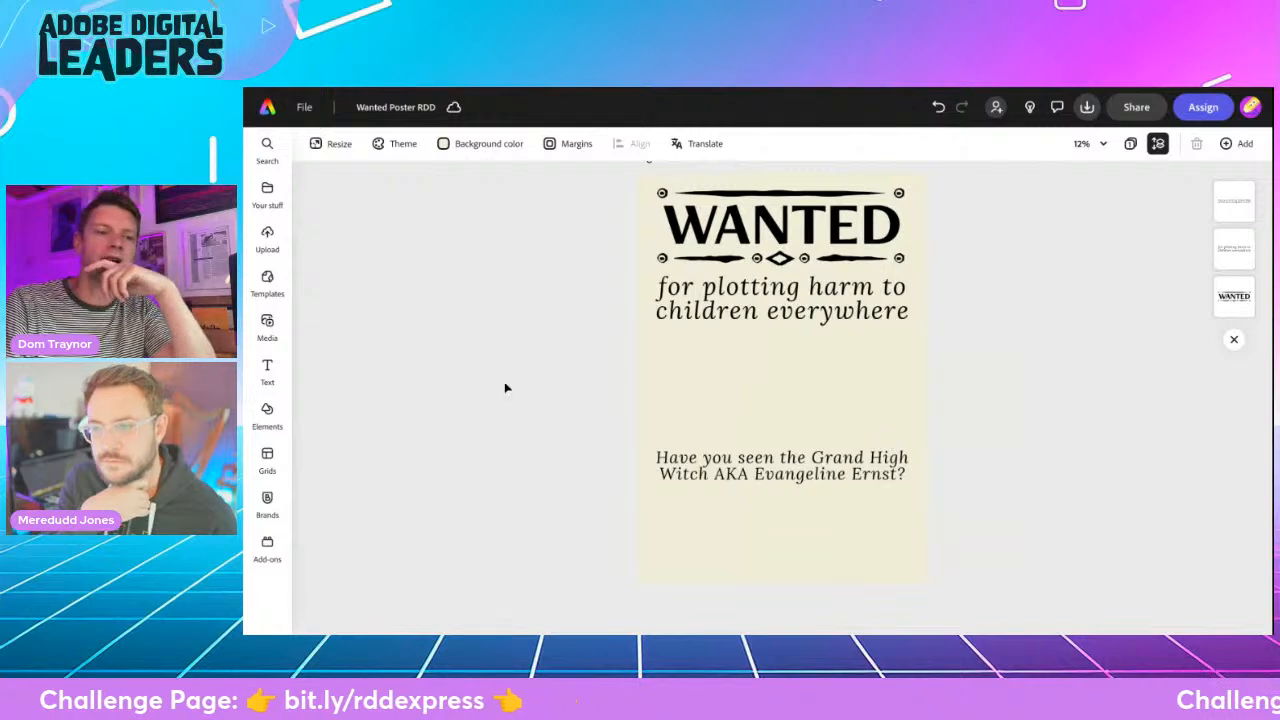
{"action": "left_click", "coordinate": [267, 327]}
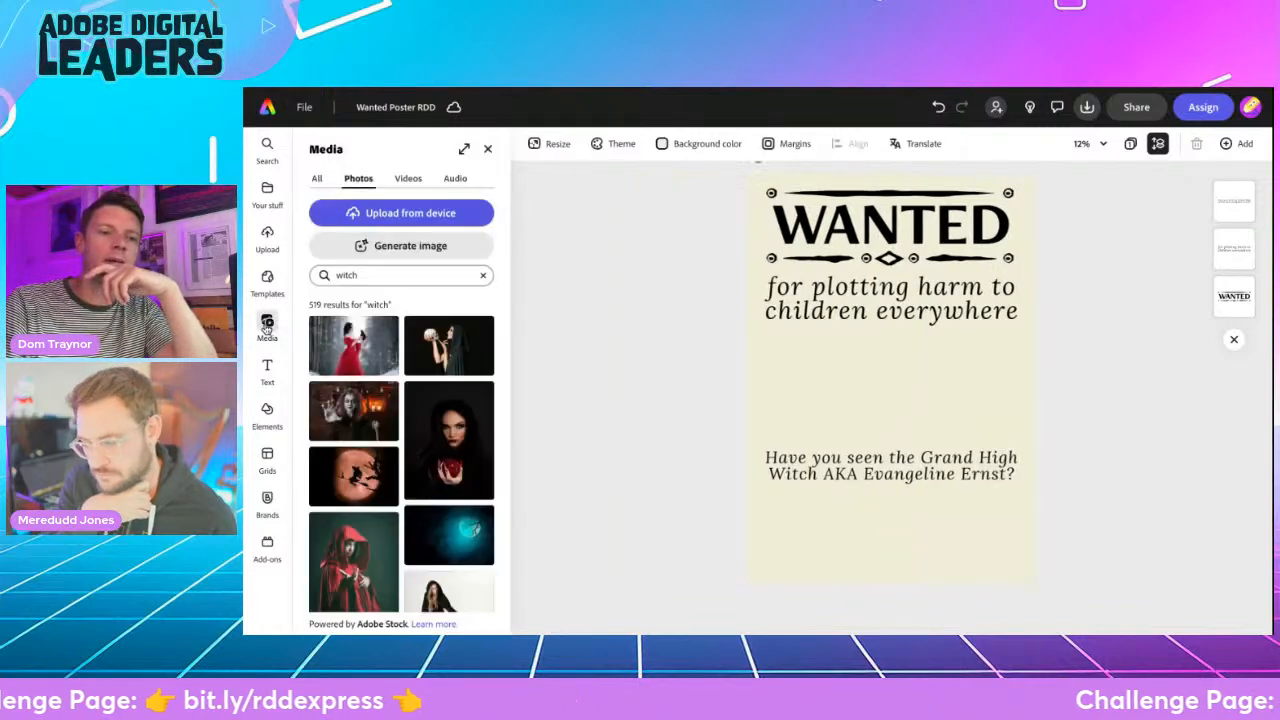
{"action": "left_click", "coordinate": [389, 249]}
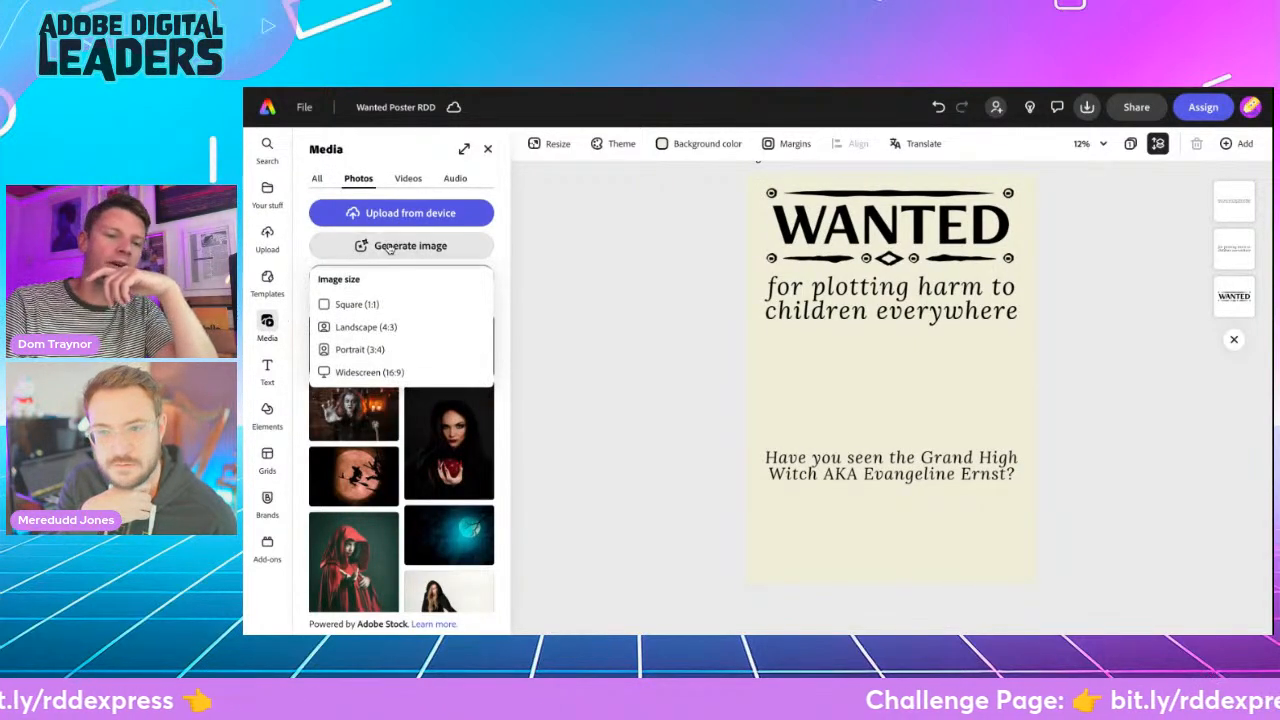
{"action": "left_click", "coordinate": [389, 373]}
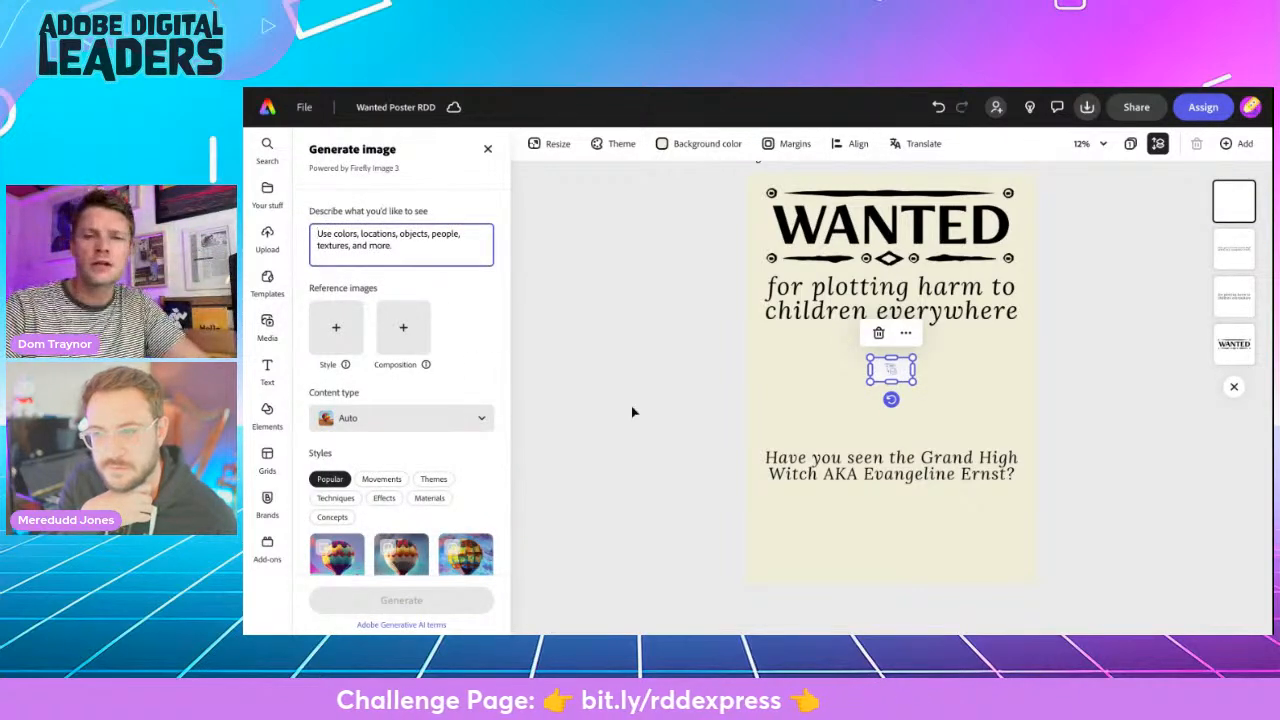
{"action": "left_click_drag", "start_coordinate": [869, 381], "coordinate": [768, 440]}
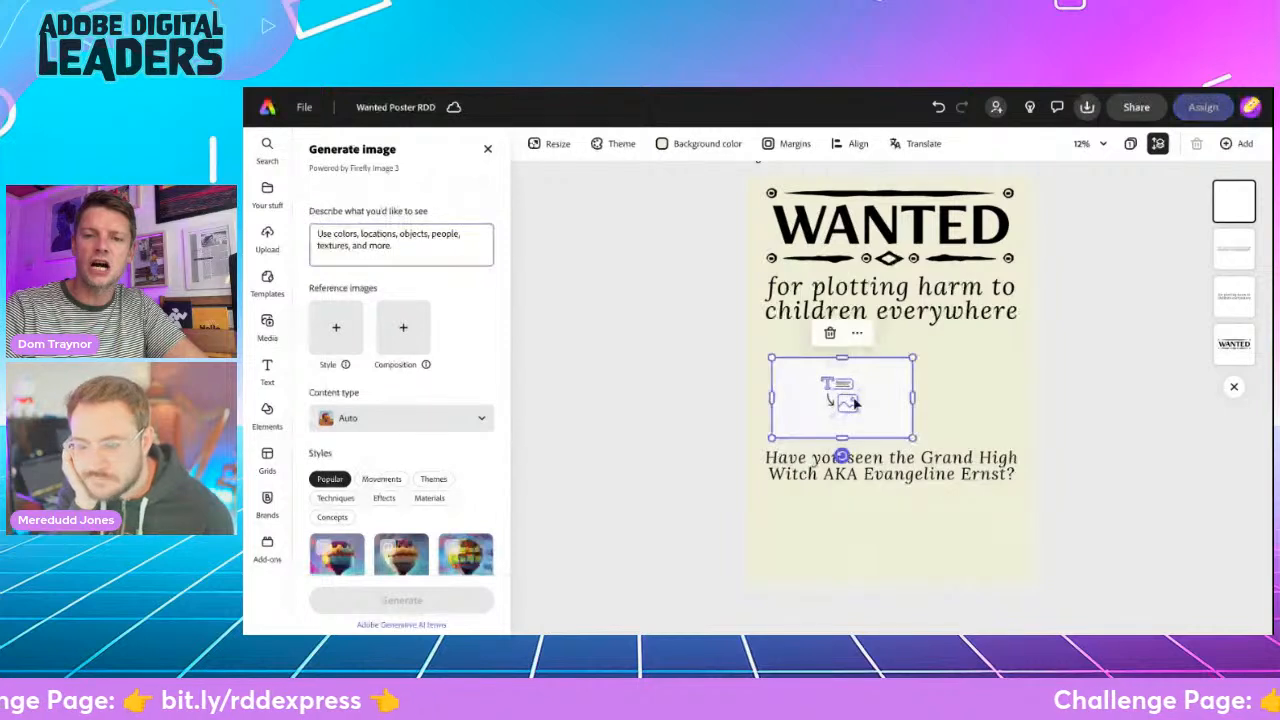
{"action": "left_click_drag", "start_coordinate": [917, 354], "coordinate": [960, 366]}
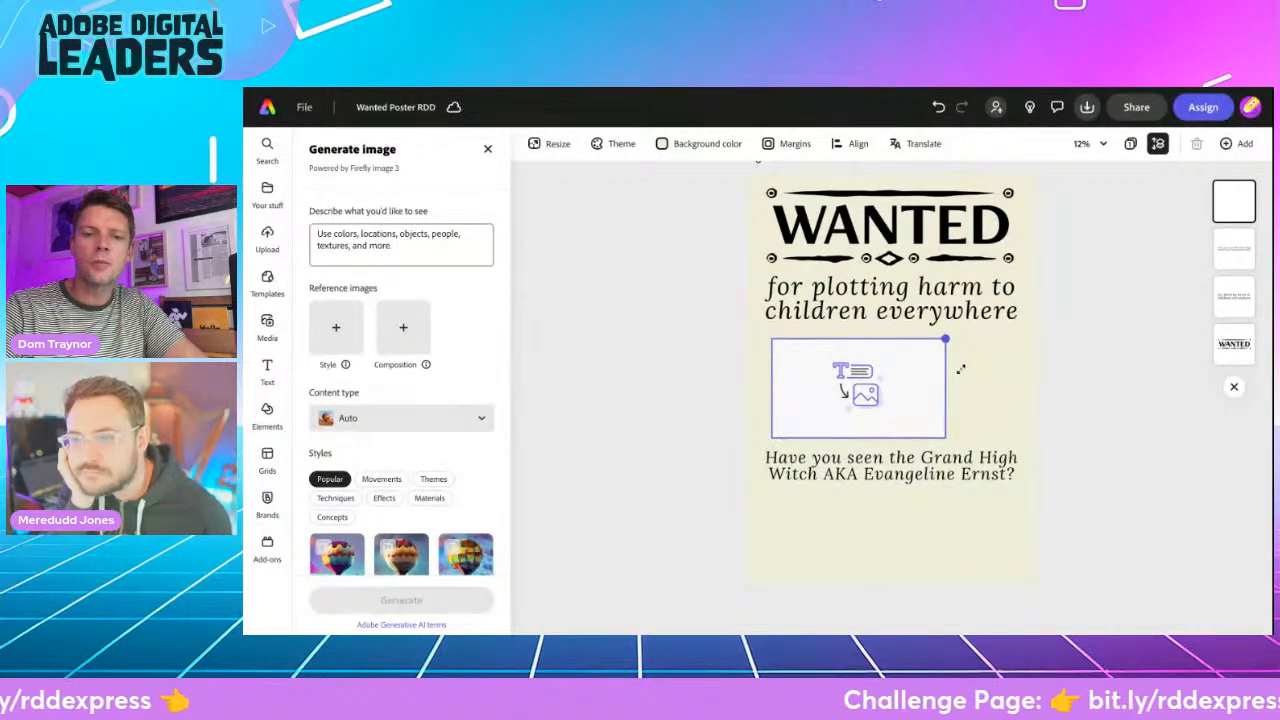
{"action": "left_click", "coordinate": [331, 261]}
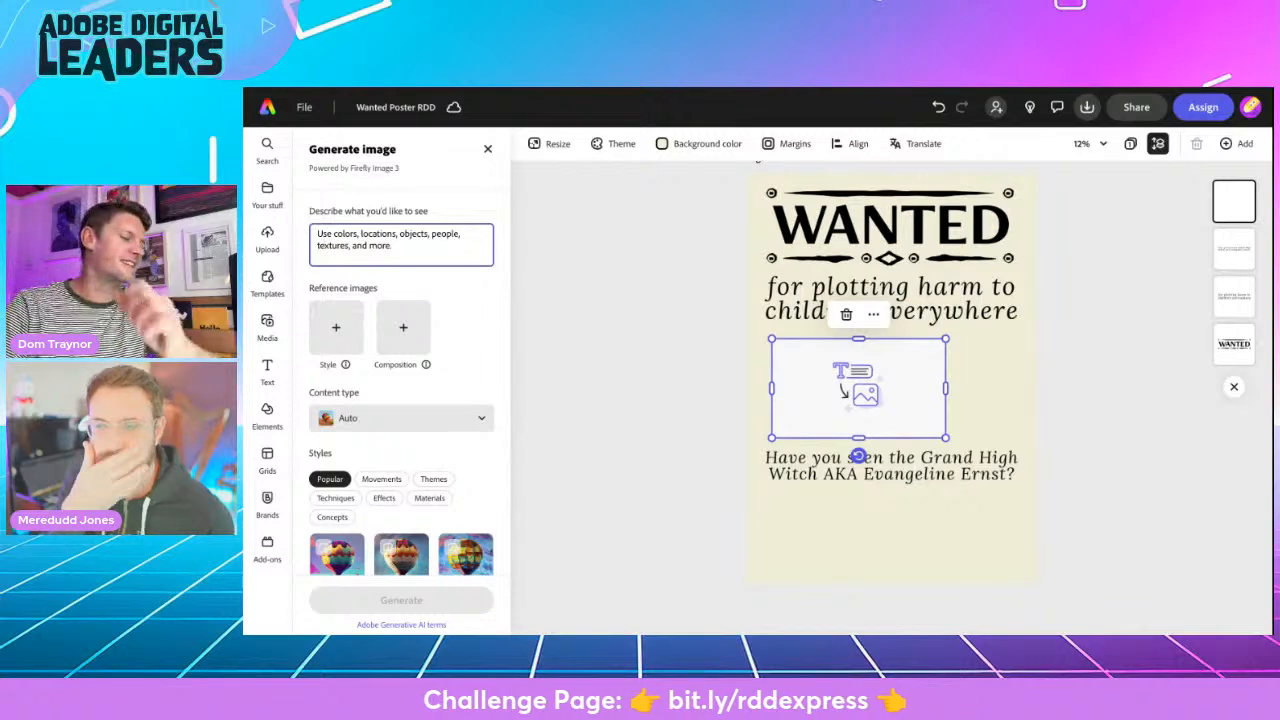
{"action": "left_click", "coordinate": [266, 328]}
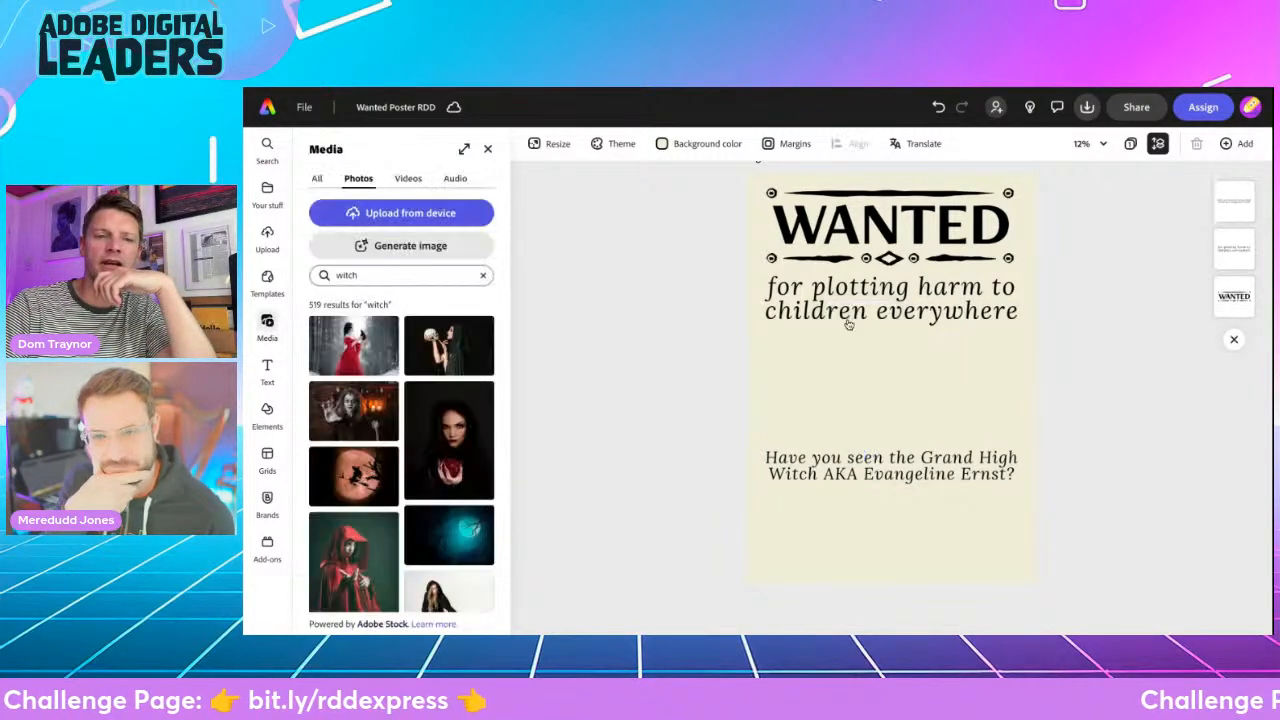
{"action": "left_click", "coordinate": [487, 148]}
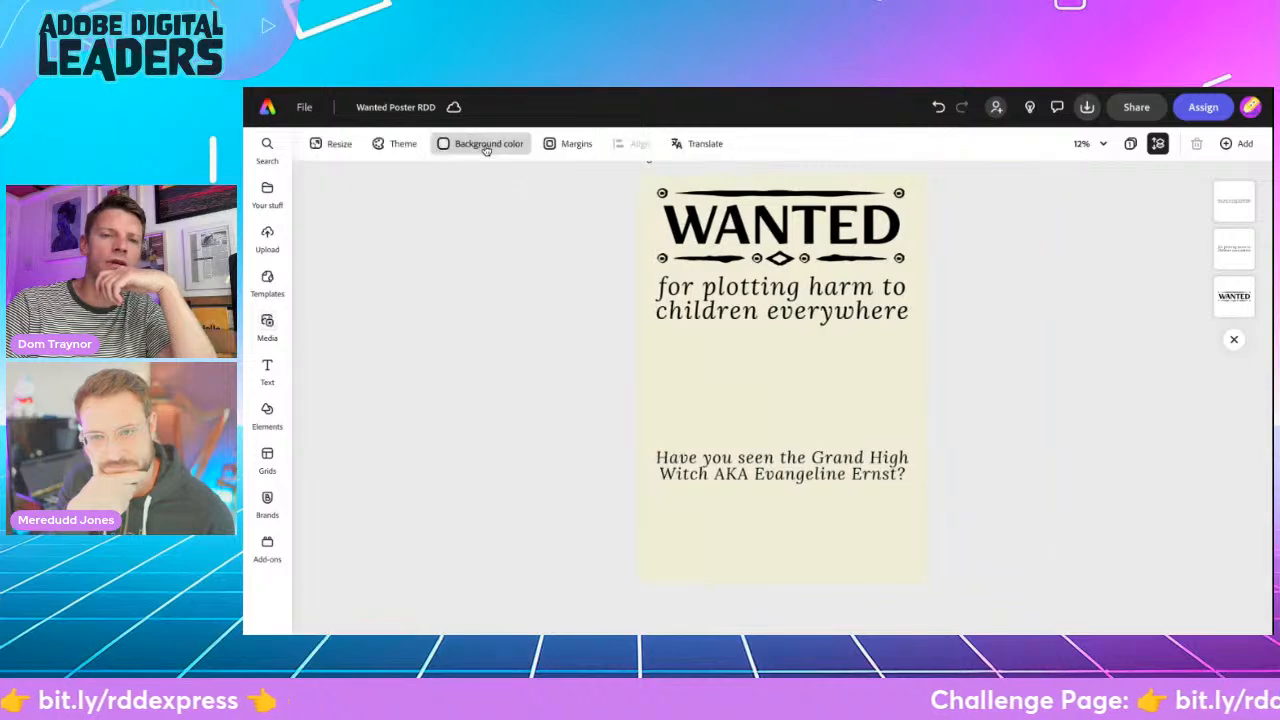
- Start a Widescreen (16:9) generated image and enlarge its placeholder between the "for plotting harm" and "Have you seen" texts
{"action": "left_click", "coordinate": [267, 325]}
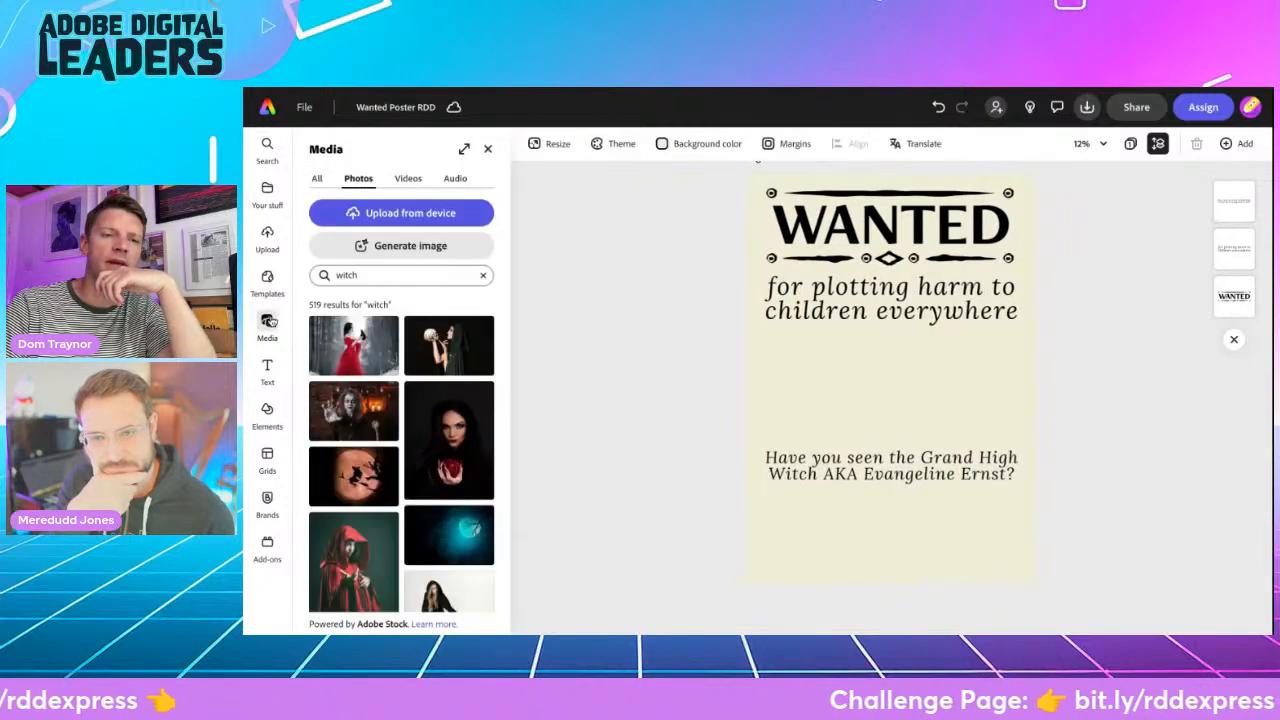
{"action": "left_click", "coordinate": [393, 246]}
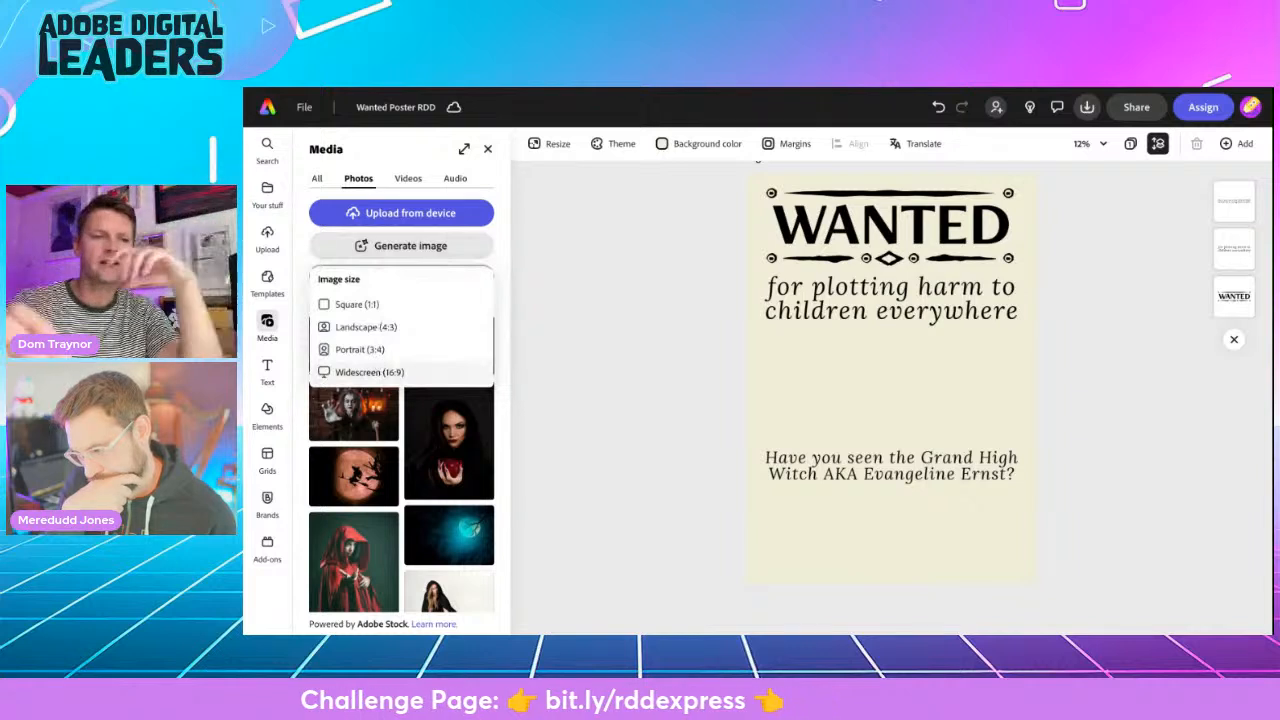
{"action": "left_click", "coordinate": [379, 372]}
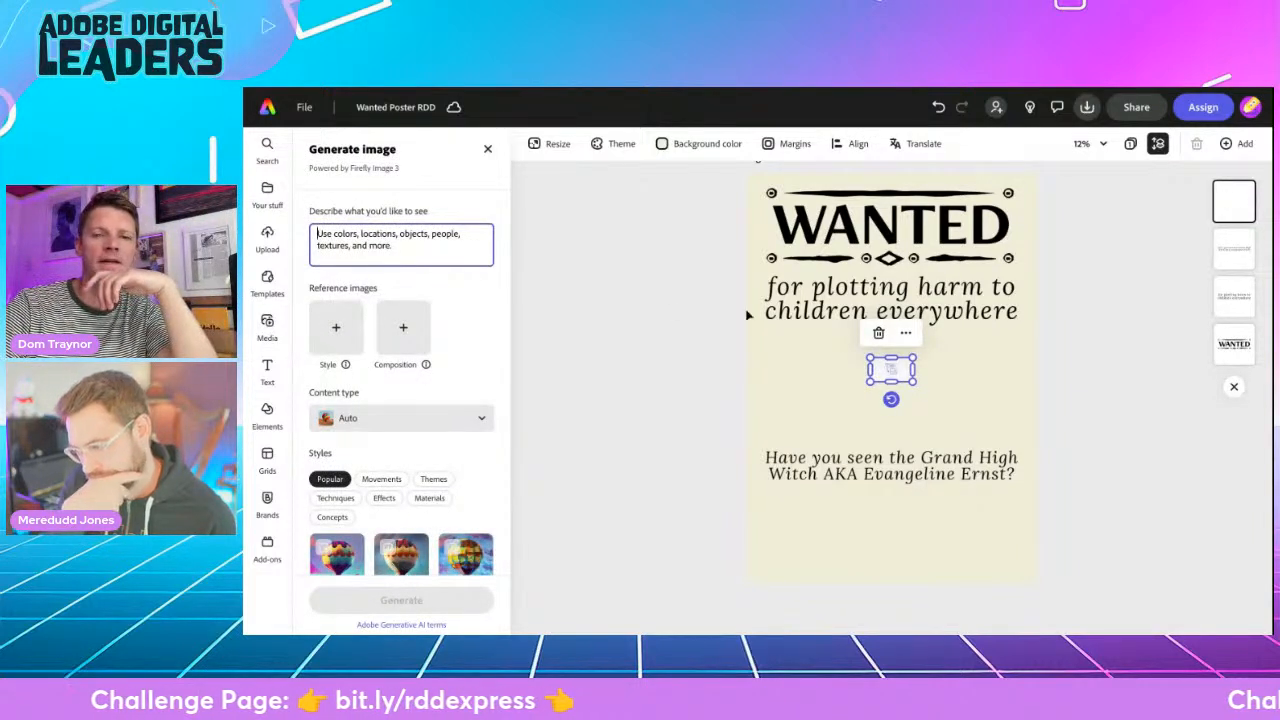
{"action": "left_click_drag", "start_coordinate": [869, 362], "coordinate": [780, 430]}
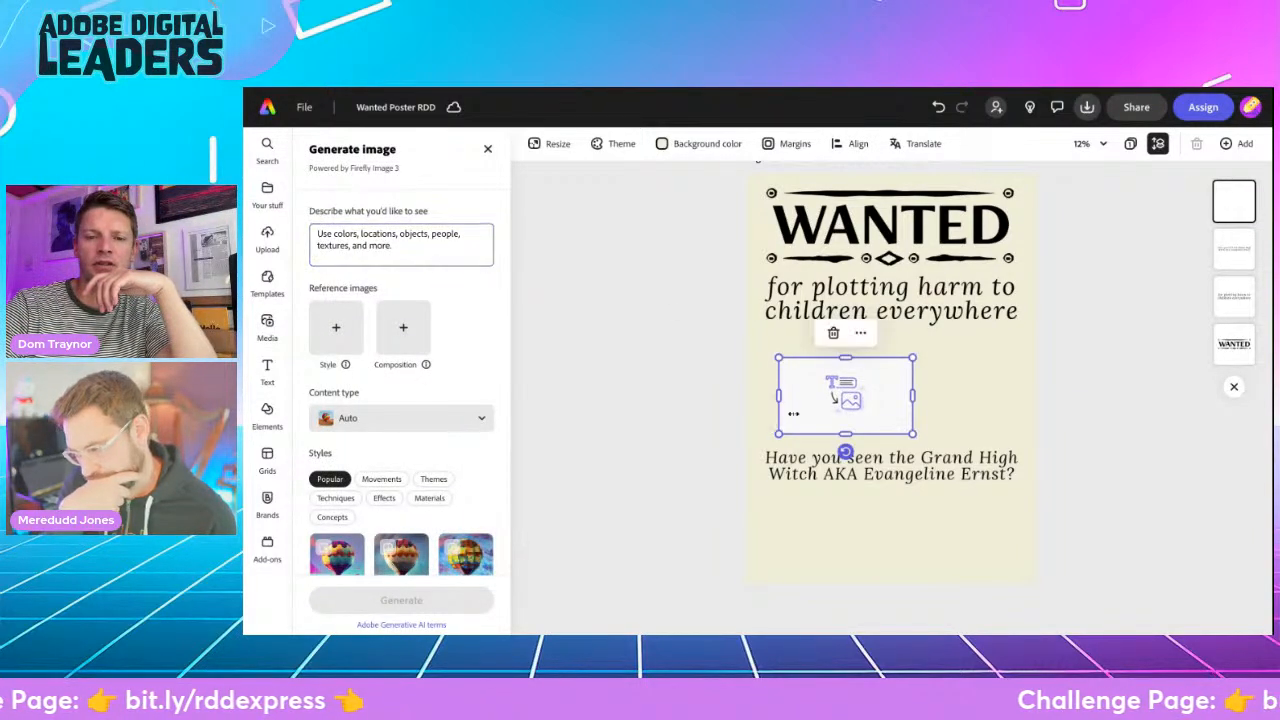
{"action": "left_click_drag", "start_coordinate": [912, 357], "coordinate": [962, 330]}
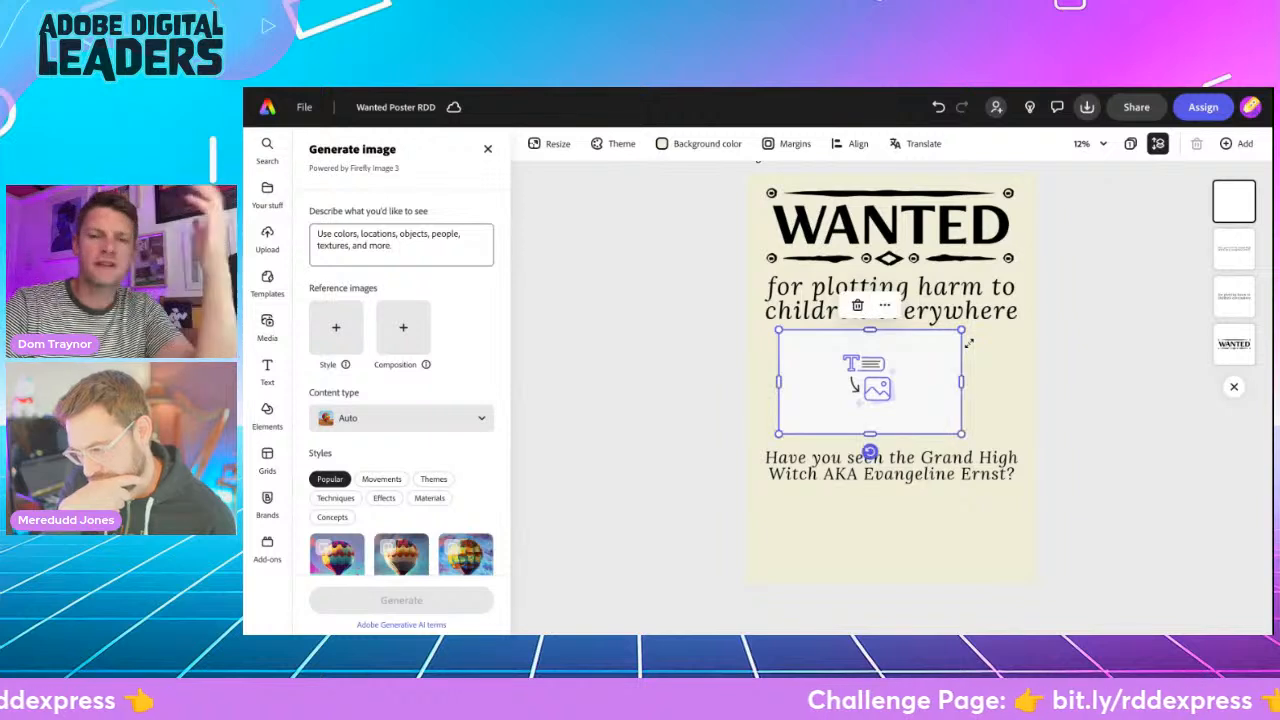
- Describe the image as "very tall witch with long gloves and long hair wearing dark clothes"
{"action": "left_click", "coordinate": [363, 233]}
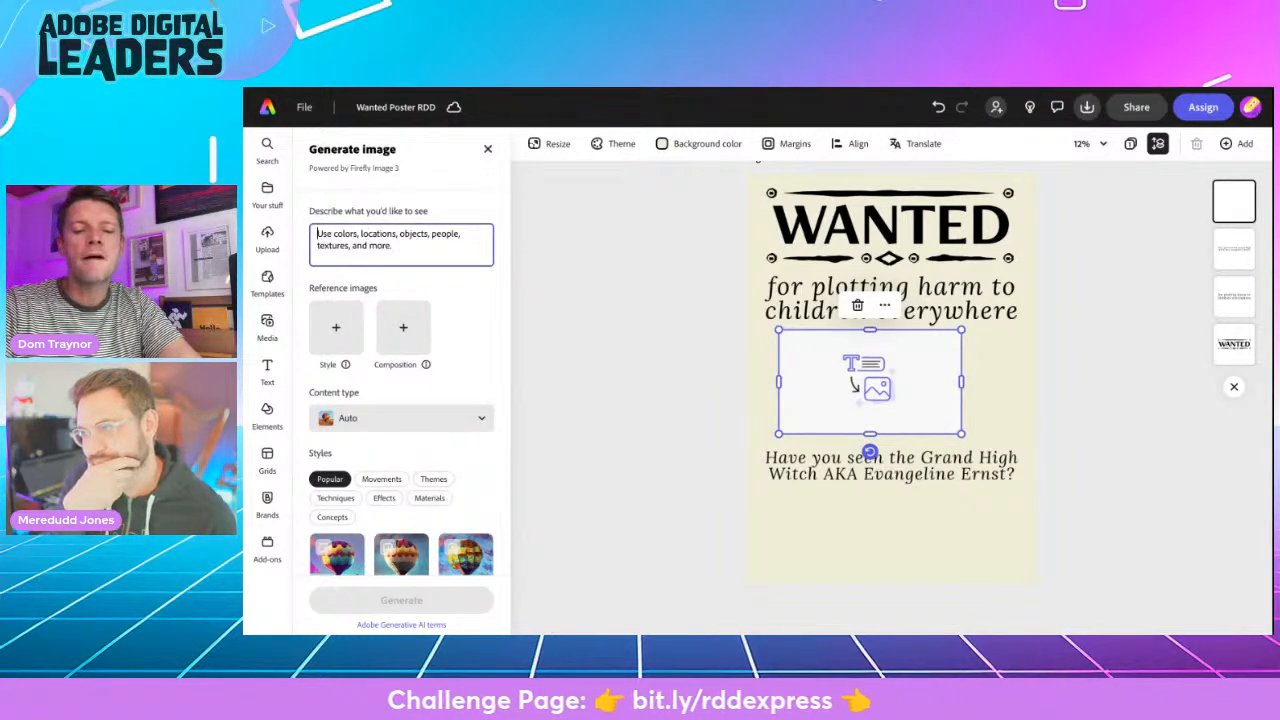
{"action": "type", "text": "very tall witch with"}
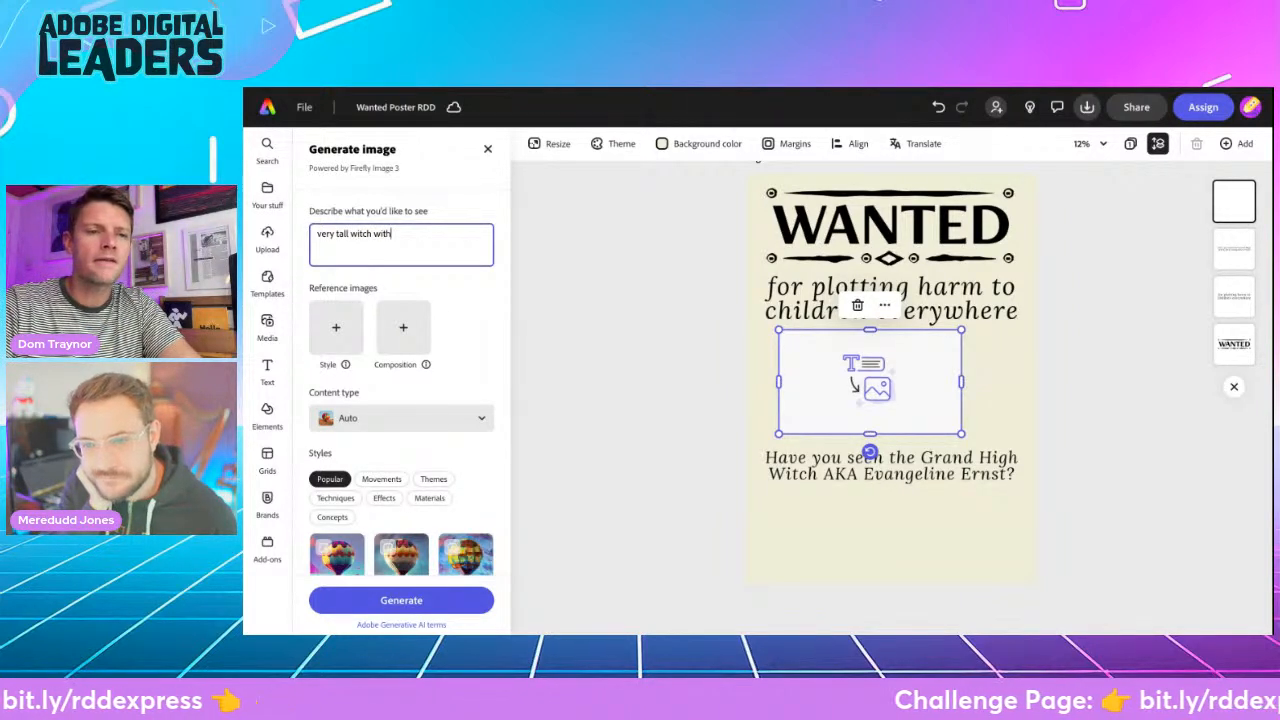
{"action": "type", "text": " long gloves and"}
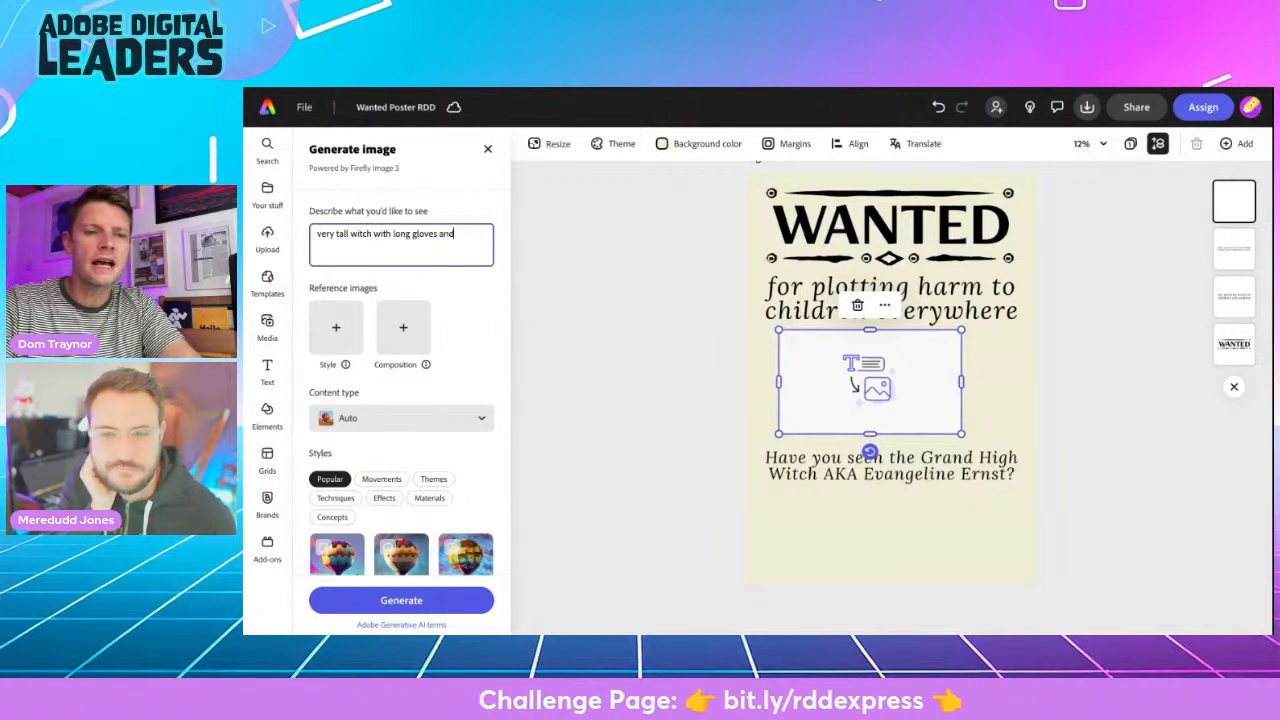
{"action": "type", "text": " long hair"}
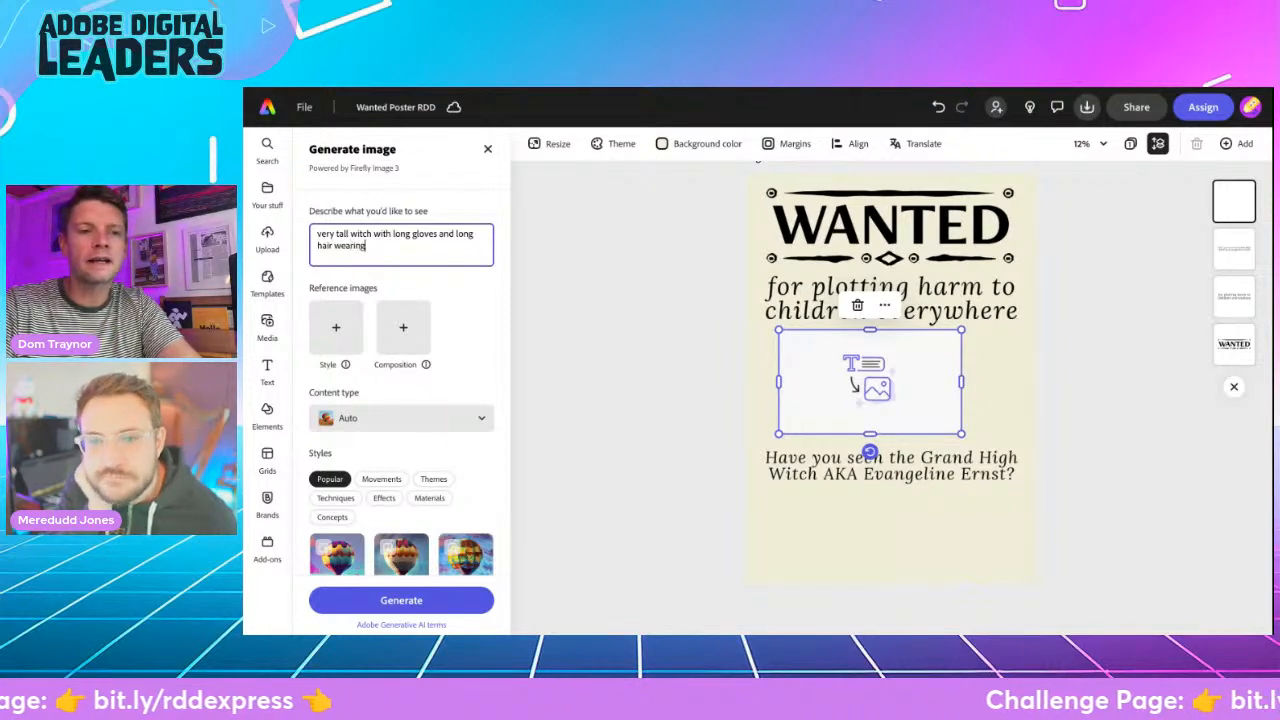
{"action": "type", "text": "wearing dark clothes"}
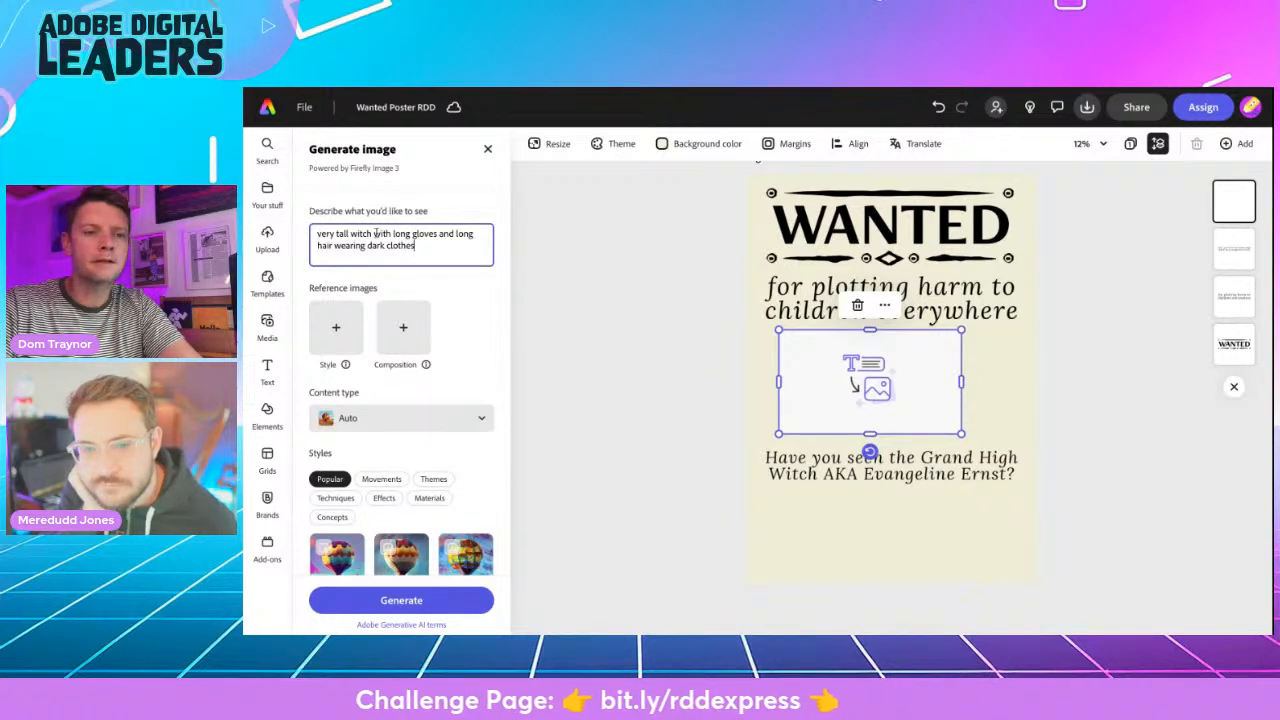
- Revise the image description to "very tall witch with long gloves, long hair and a big nose wearing dark clothes"
{"action": "left_click", "coordinate": [334, 246]}
{"action": "type", "text": "and a"}
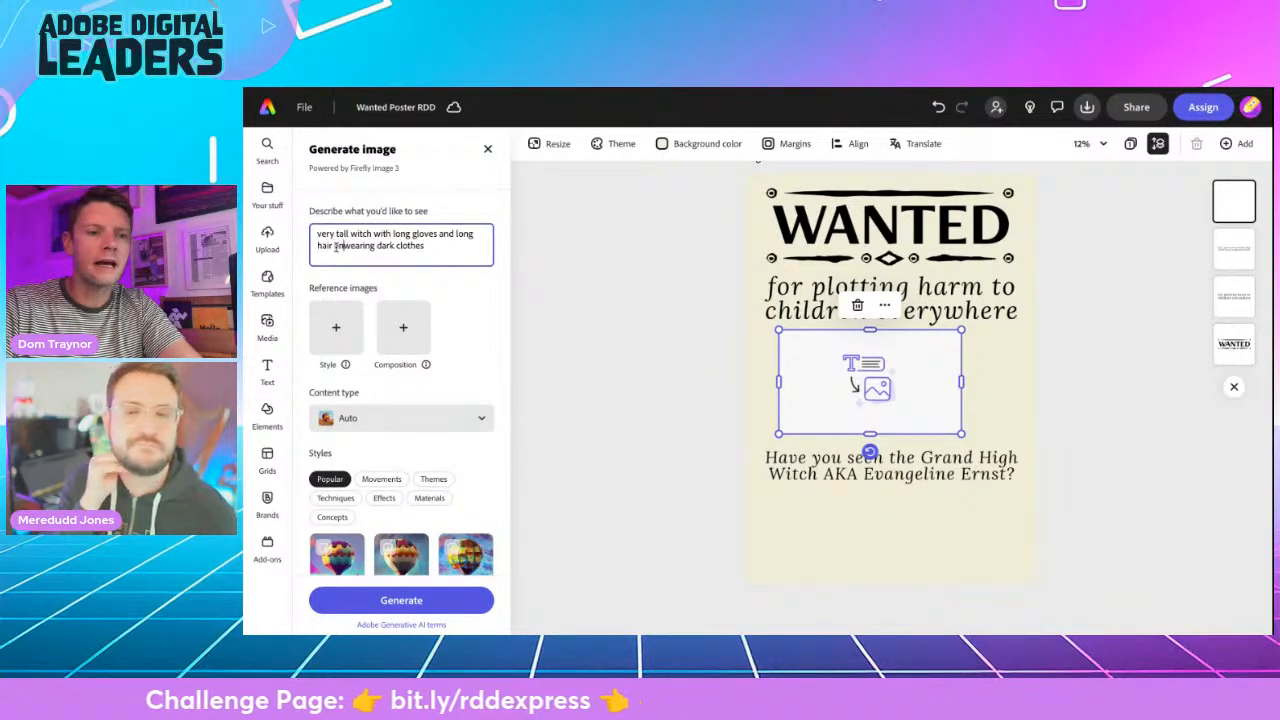
{"action": "type", "text": " big nose"}
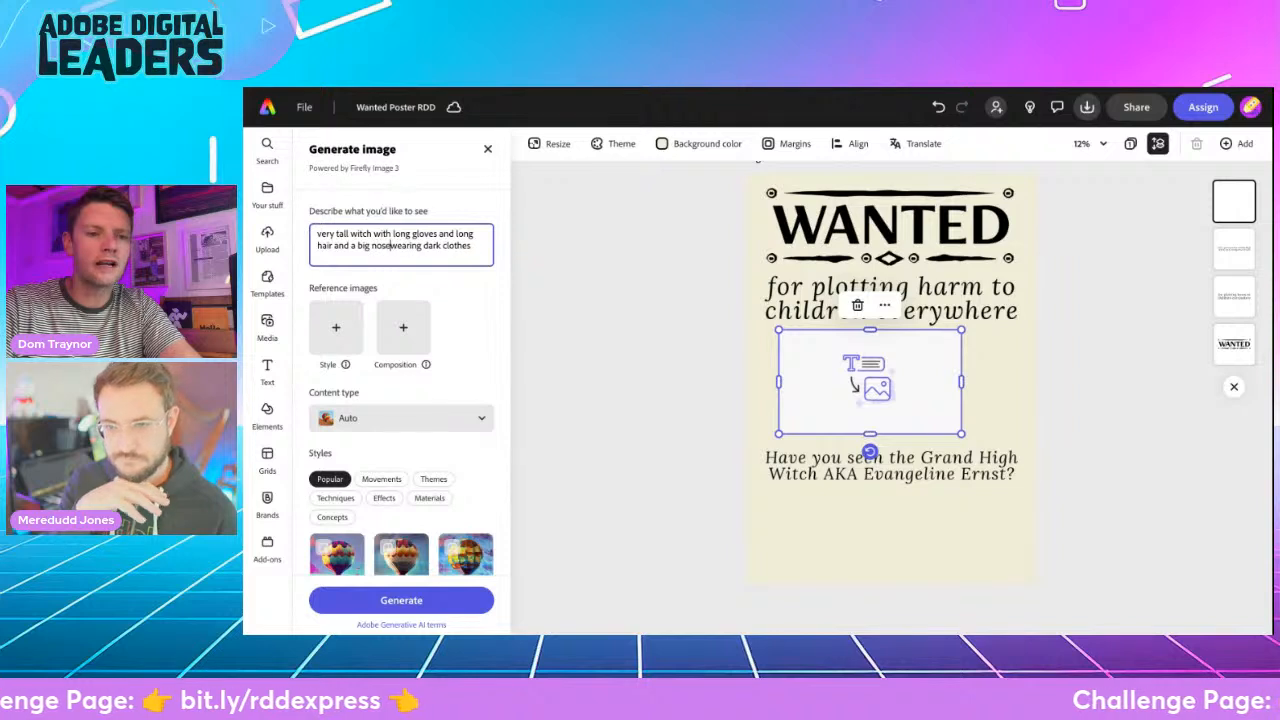
{"action": "double_click", "coordinate": [443, 234]}
{"action": "key", "text": "BackSpace"}
{"action": "key", "text": "BackSpace"}
{"action": "type", "text": ","}
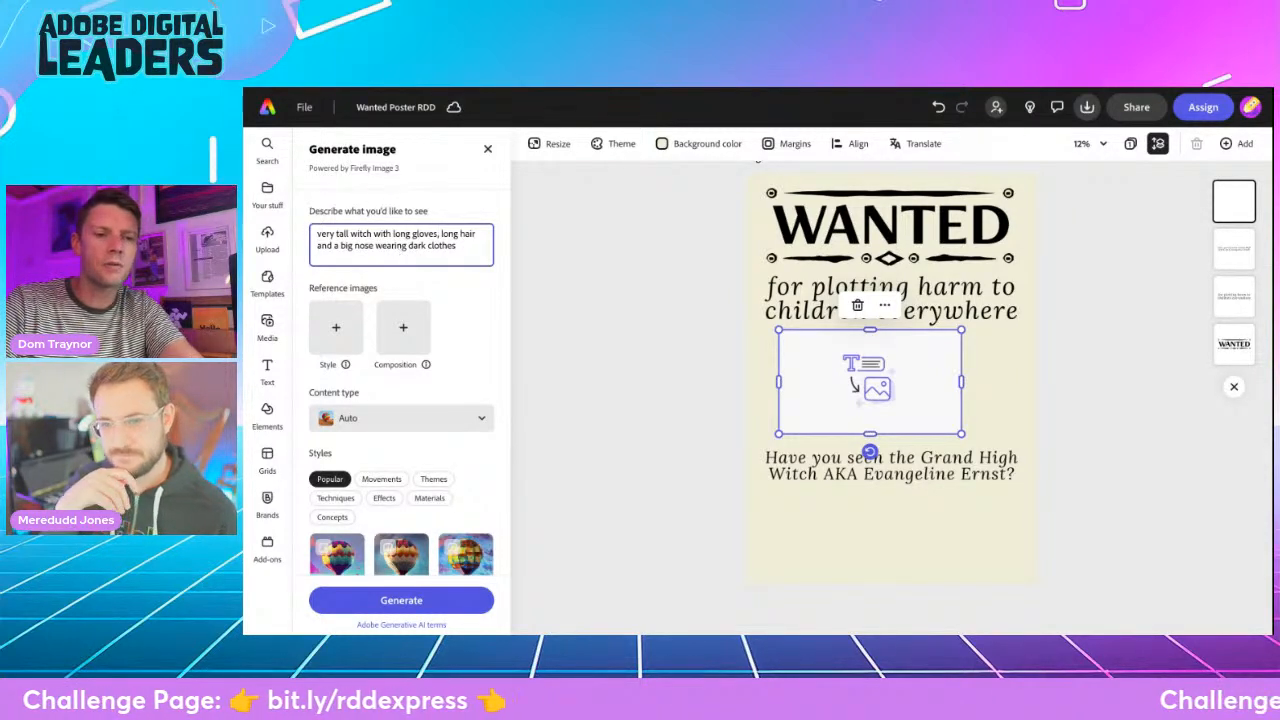
- Set the content type to Art, generate the witch images, and shrink the image placeholder on the poster
{"action": "left_click", "coordinate": [414, 416]}
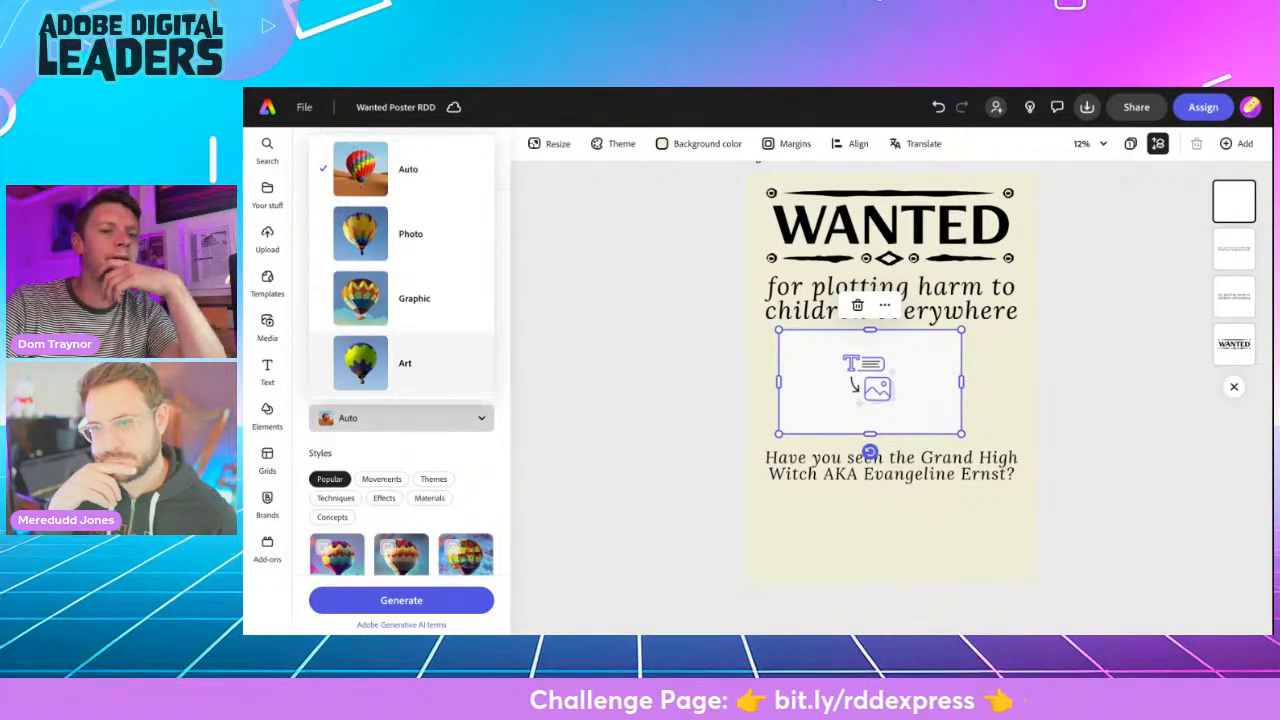
{"action": "left_click", "coordinate": [405, 363]}
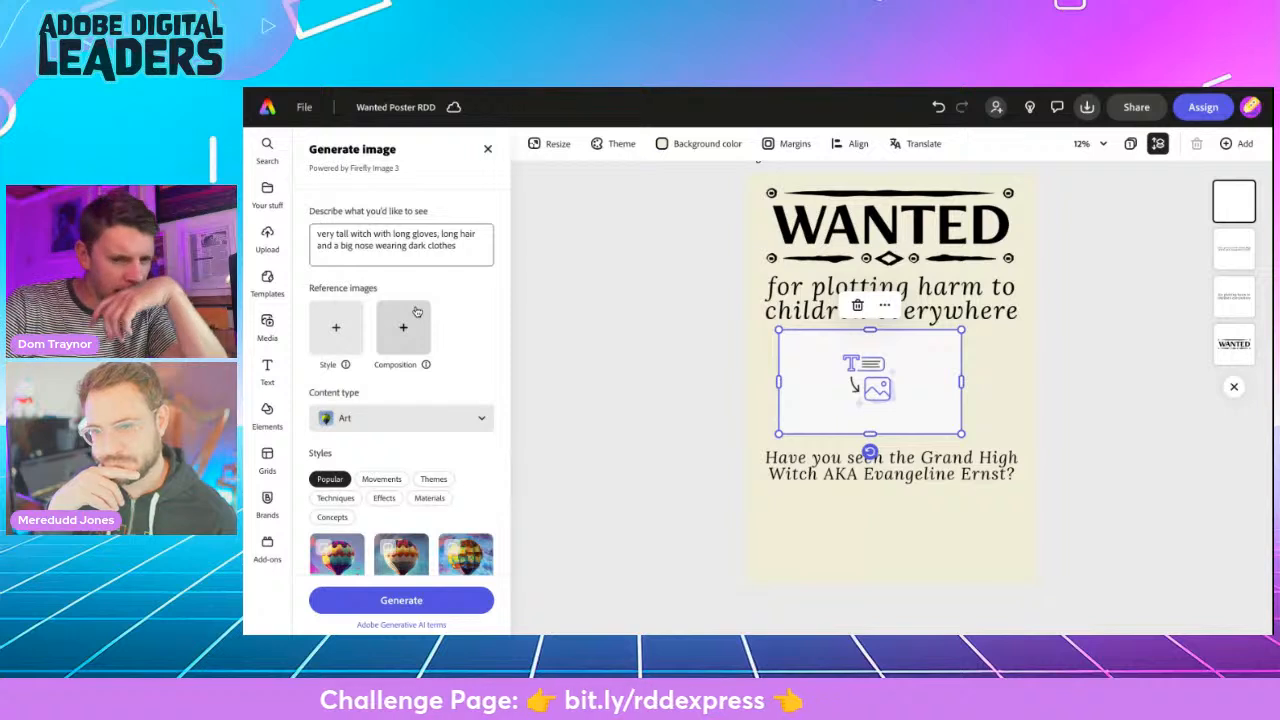
{"action": "mouse_move", "coordinate": [425, 364]}
{"action": "scroll", "coordinate": [461, 340], "scroll_direction": "down", "scroll_amount": 3}
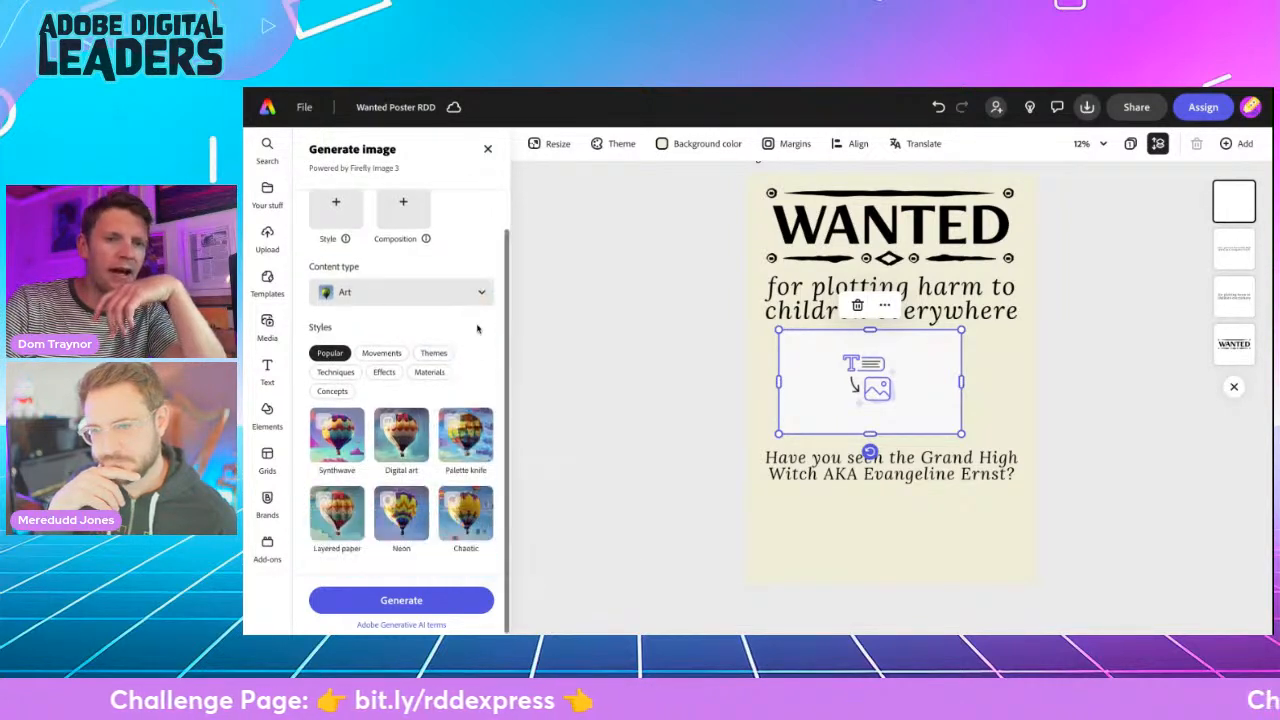
{"action": "left_click", "coordinate": [420, 600]}
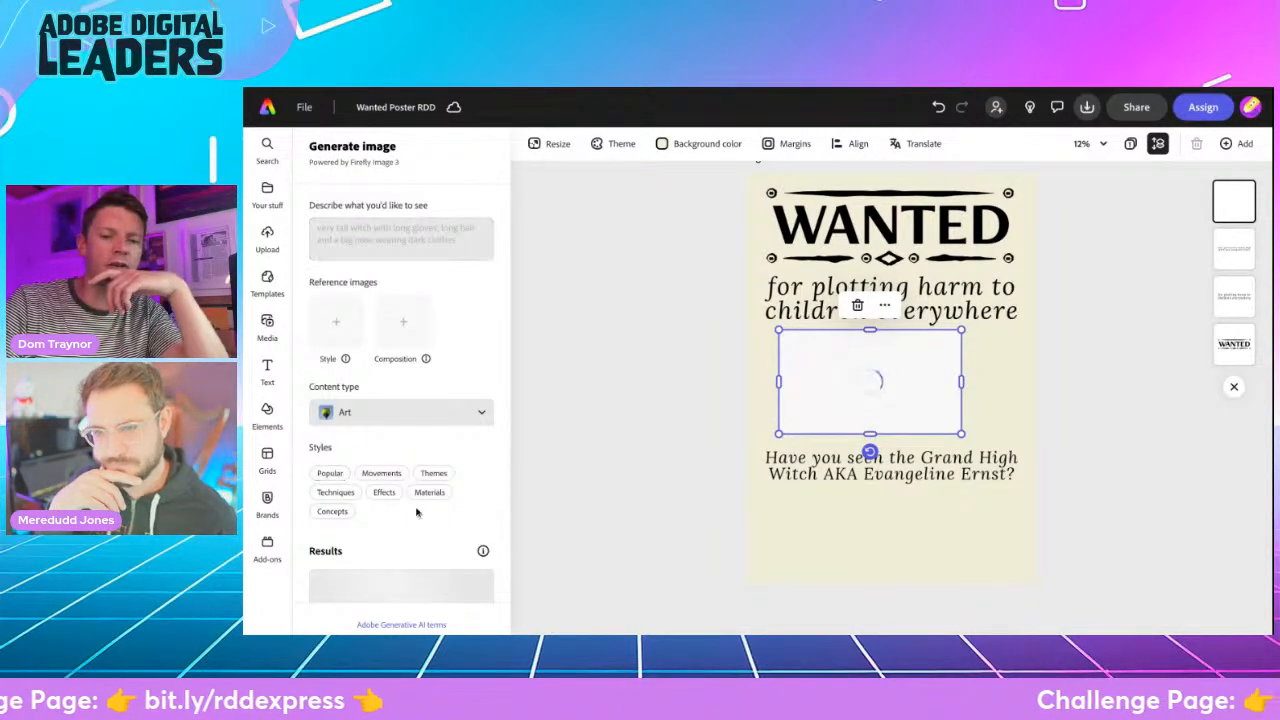
{"action": "left_click_drag", "start_coordinate": [965, 435], "coordinate": [886, 391]}
- Try the four generated results on the poster and keep the first one, the white-haired witch in a hat before the moon
{"action": "scroll", "coordinate": [363, 456], "scroll_direction": "down", "scroll_amount": 5}
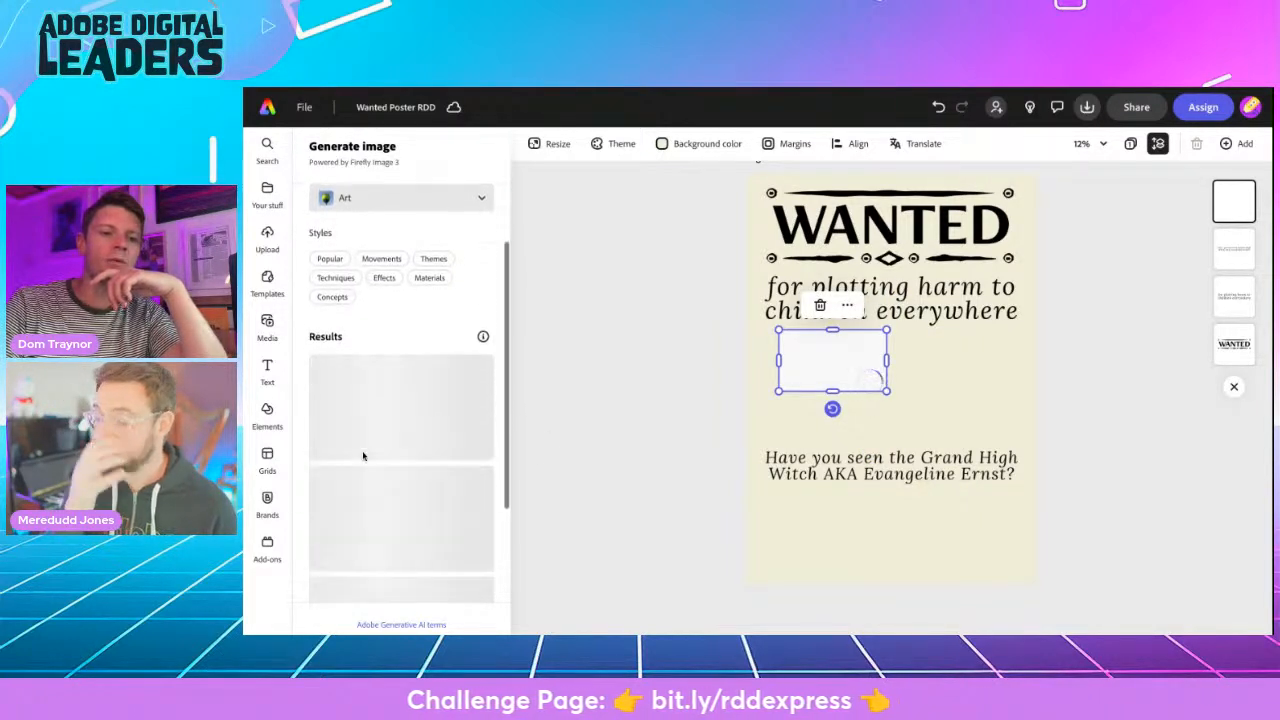
{"action": "scroll", "coordinate": [363, 452], "scroll_direction": "up", "scroll_amount": 3}
{"action": "scroll", "coordinate": [400, 420], "scroll_direction": "up", "scroll_amount": 3}
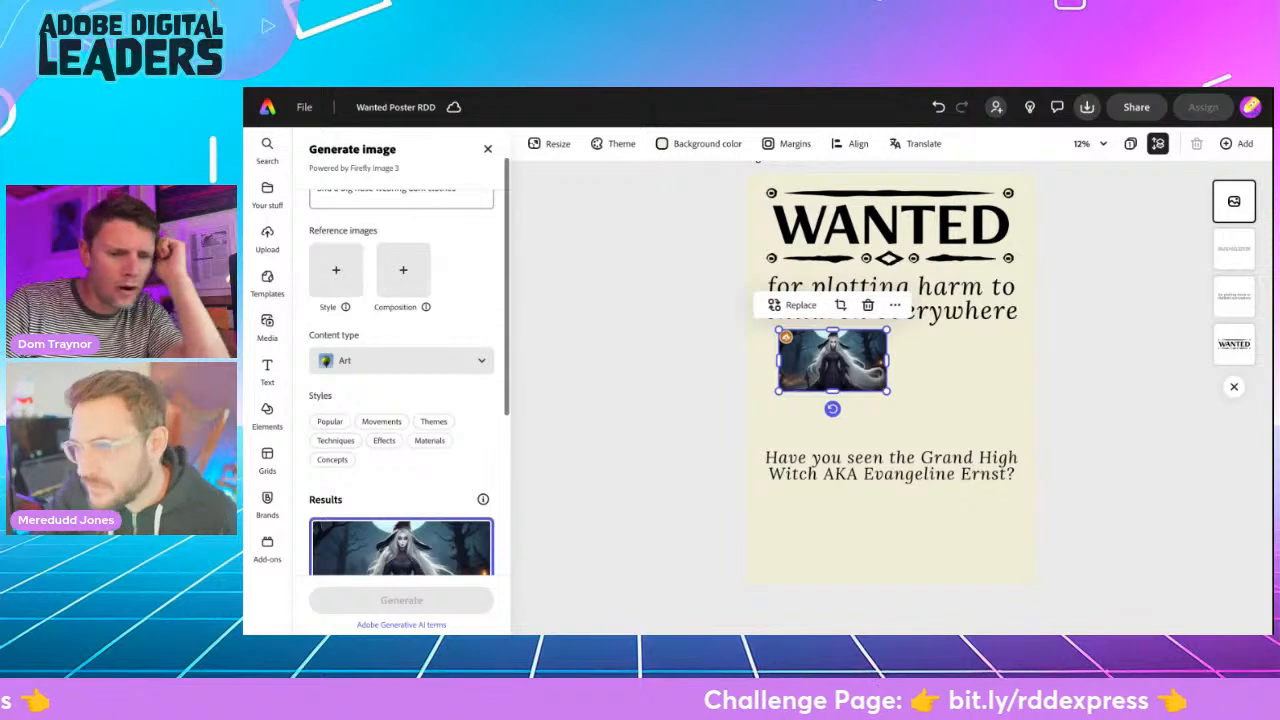
{"action": "scroll", "coordinate": [401, 520], "scroll_direction": "down", "scroll_amount": 3}
{"action": "scroll", "coordinate": [401, 520], "scroll_direction": "up", "scroll_amount": 1}
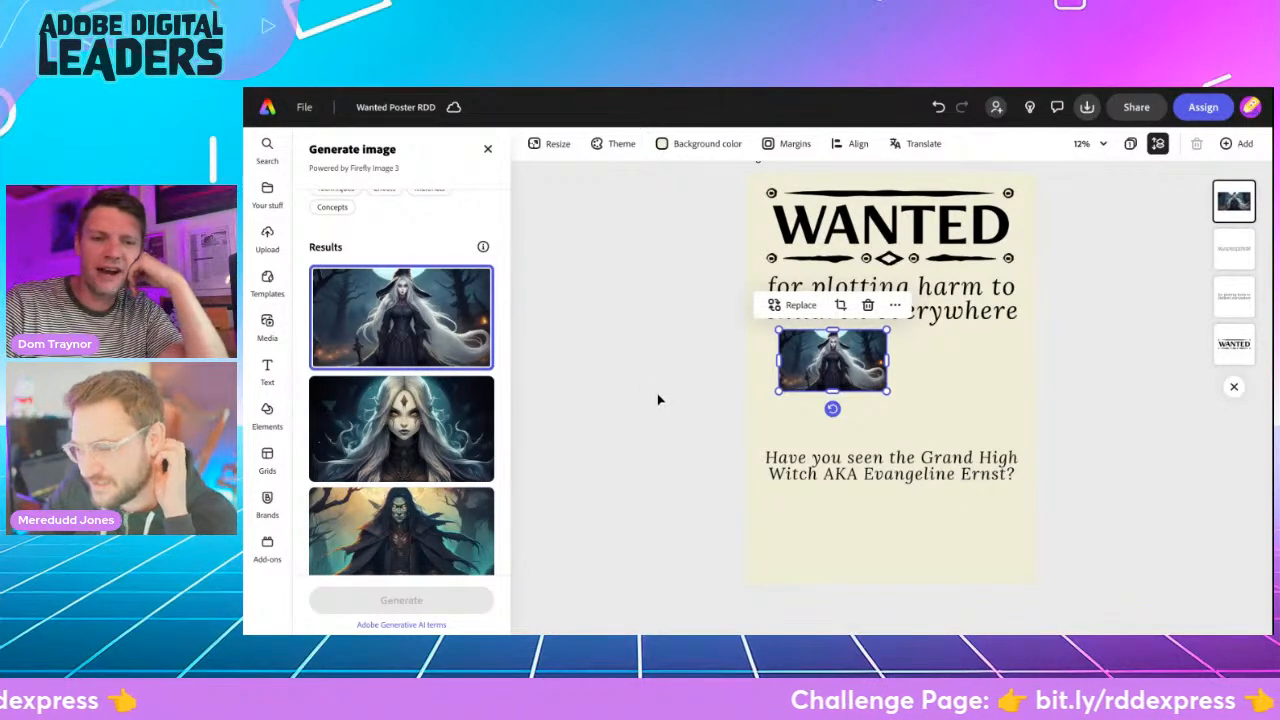
{"action": "left_click", "coordinate": [405, 430]}
{"action": "left_click", "coordinate": [405, 512]}
{"action": "scroll", "coordinate": [405, 512], "scroll_direction": "down", "scroll_amount": 2}
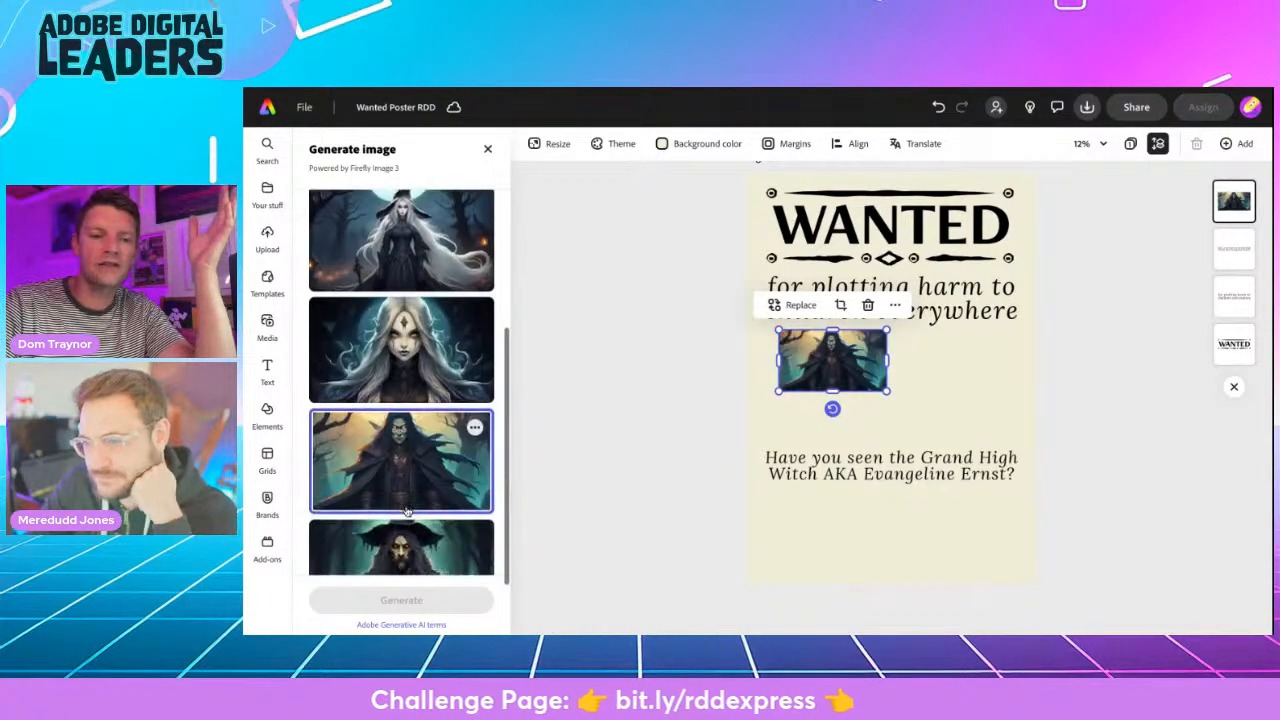
{"action": "left_click", "coordinate": [400, 545]}
{"action": "scroll", "coordinate": [385, 460], "scroll_direction": "up", "scroll_amount": 4}
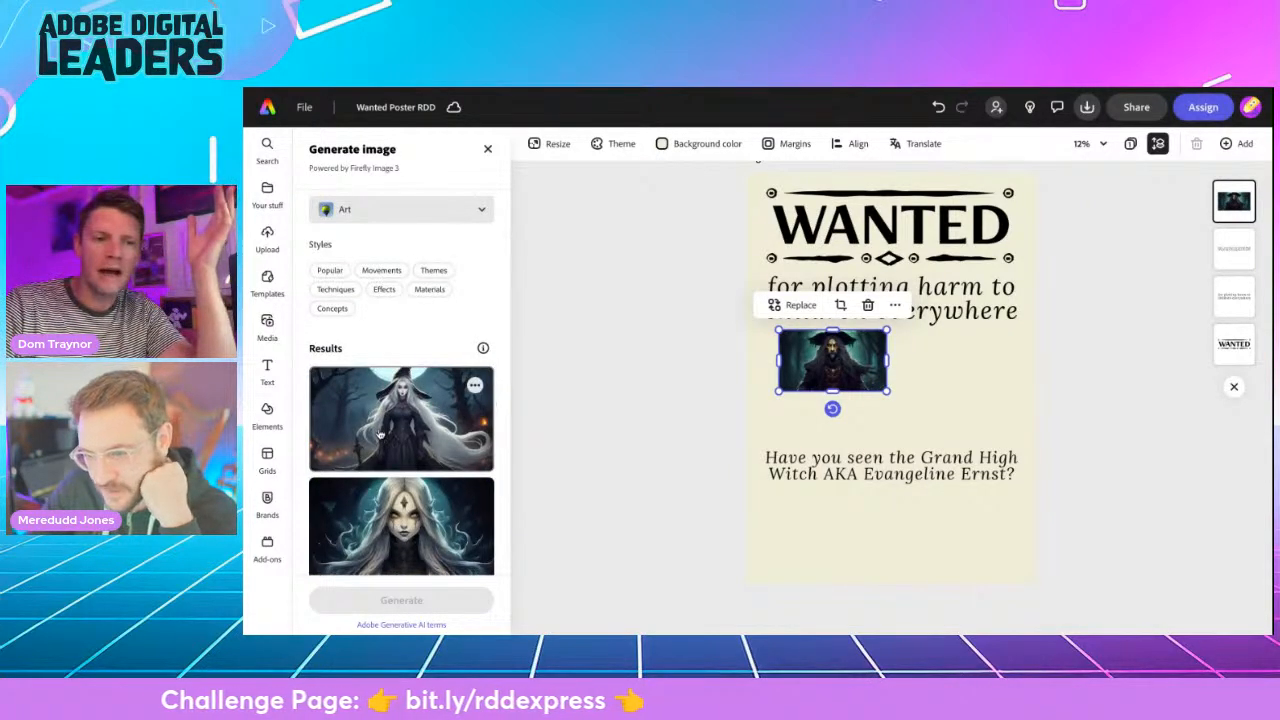
{"action": "left_click", "coordinate": [404, 428]}
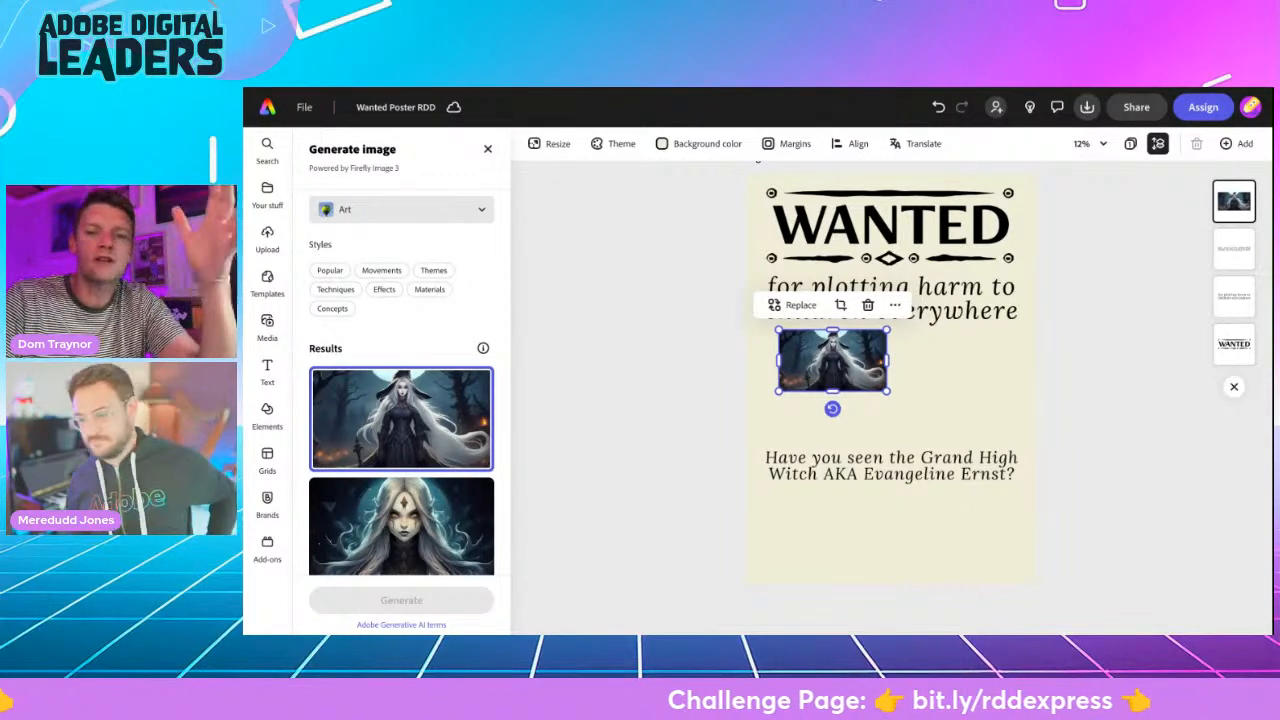
- Enlarge the witch image until it spans the width of the text lines above and below it
{"action": "key", "text": "Escape"}
{"action": "left_click", "coordinate": [833, 373]}
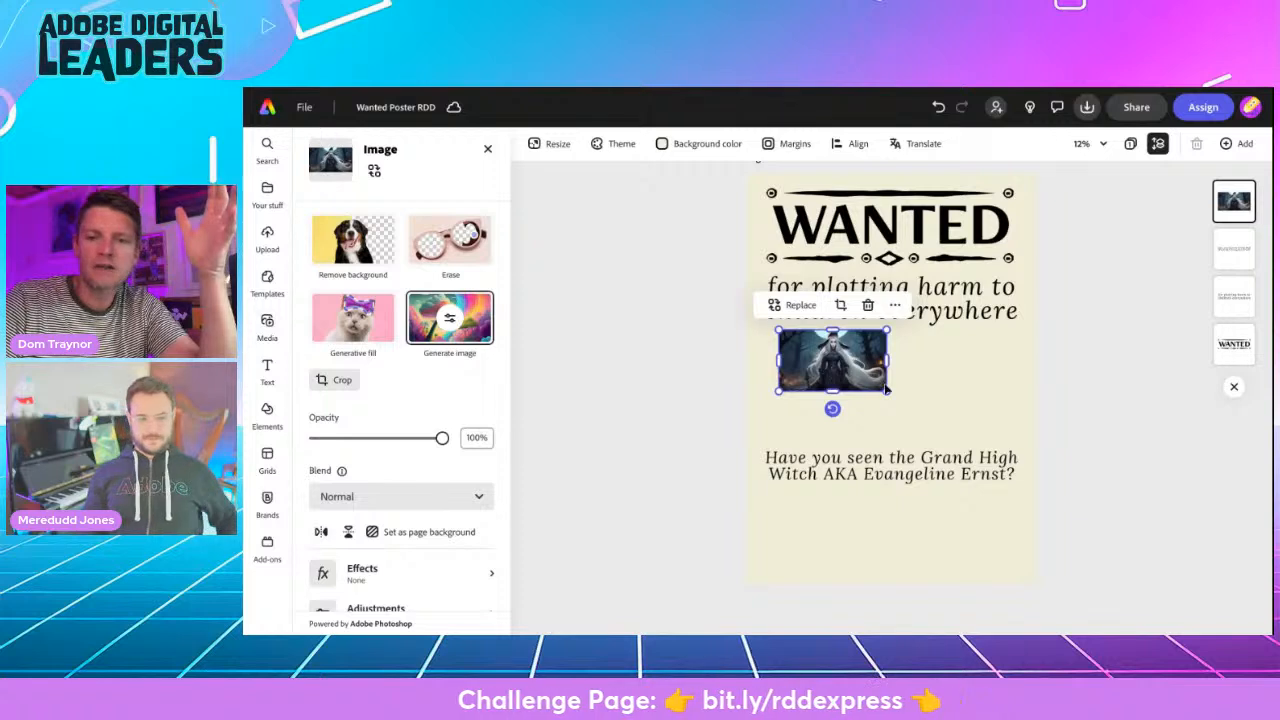
{"action": "left_click_drag", "start_coordinate": [886, 389], "coordinate": [1011, 457]}
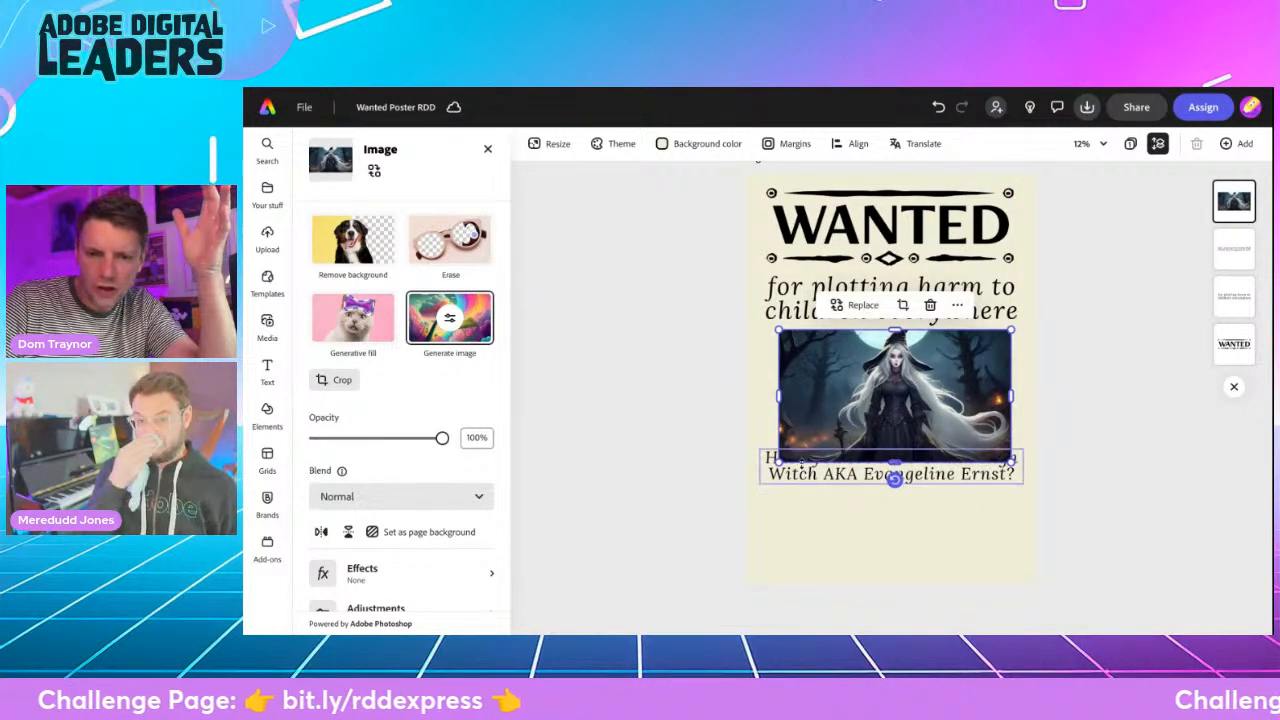
{"action": "left_click_drag", "start_coordinate": [779, 462], "coordinate": [762, 478]}
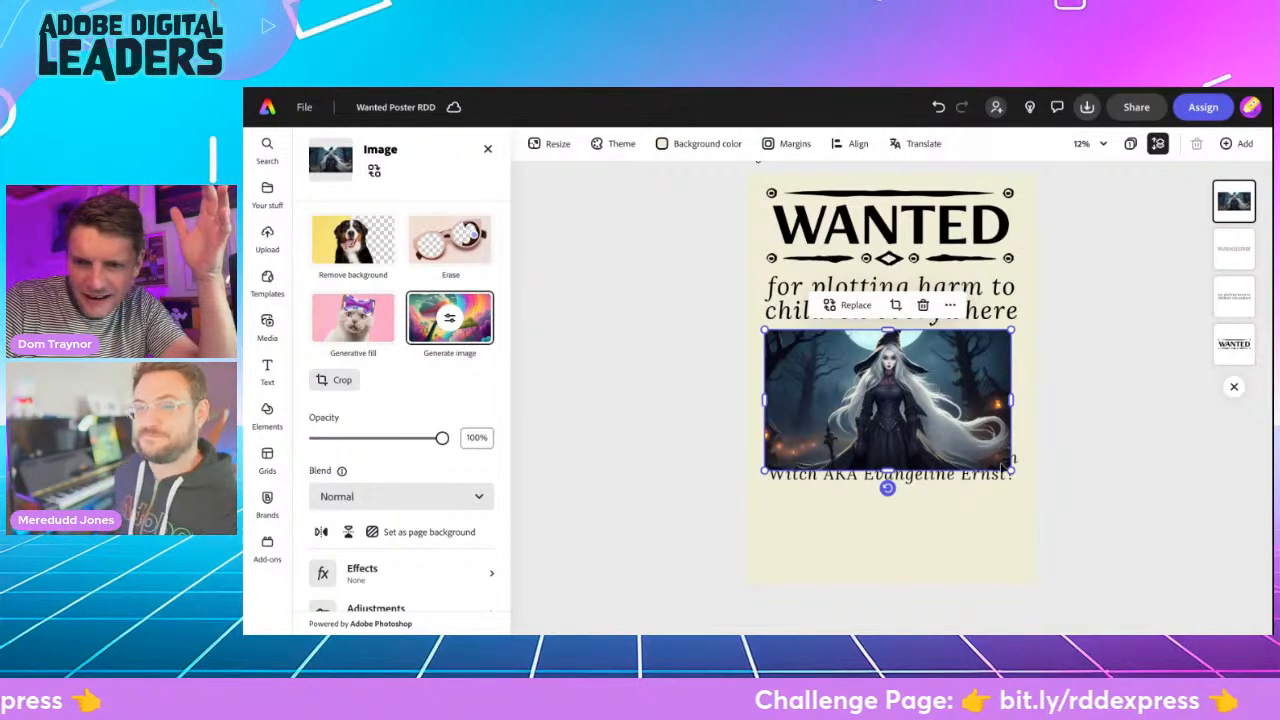
{"action": "left_click_drag", "start_coordinate": [1011, 469], "coordinate": [1018, 474]}
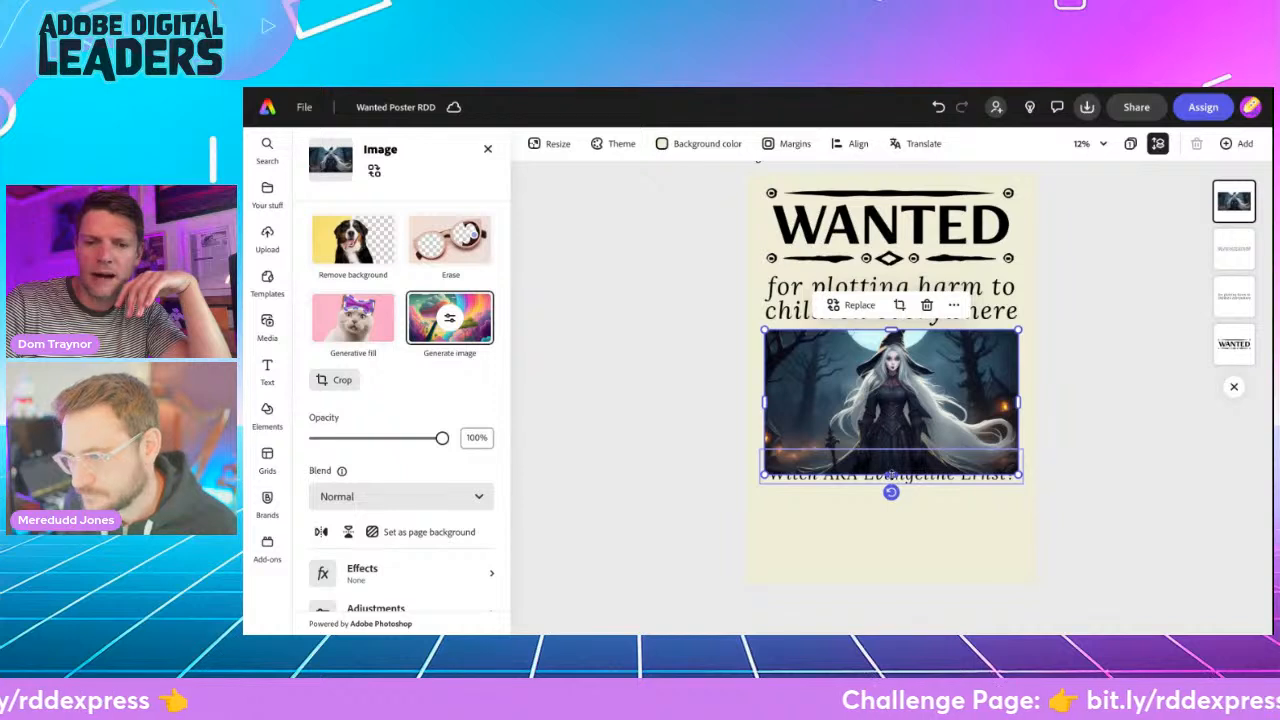
- Crop the witch image's lower edge to just above the "Have you seen the Grand High Witch" text and nudge the image up slightly
{"action": "left_click_drag", "start_coordinate": [891, 475], "coordinate": [893, 446]}
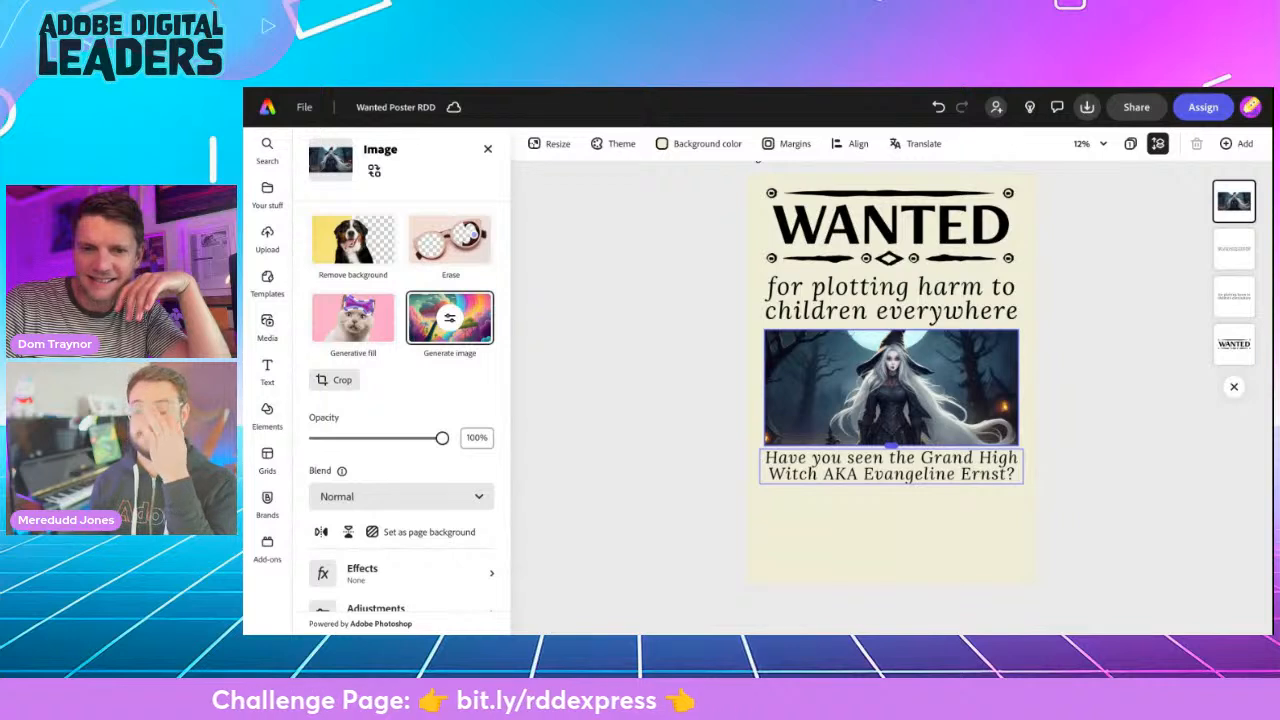
{"action": "left_click_drag", "start_coordinate": [892, 446], "coordinate": [892, 446]}
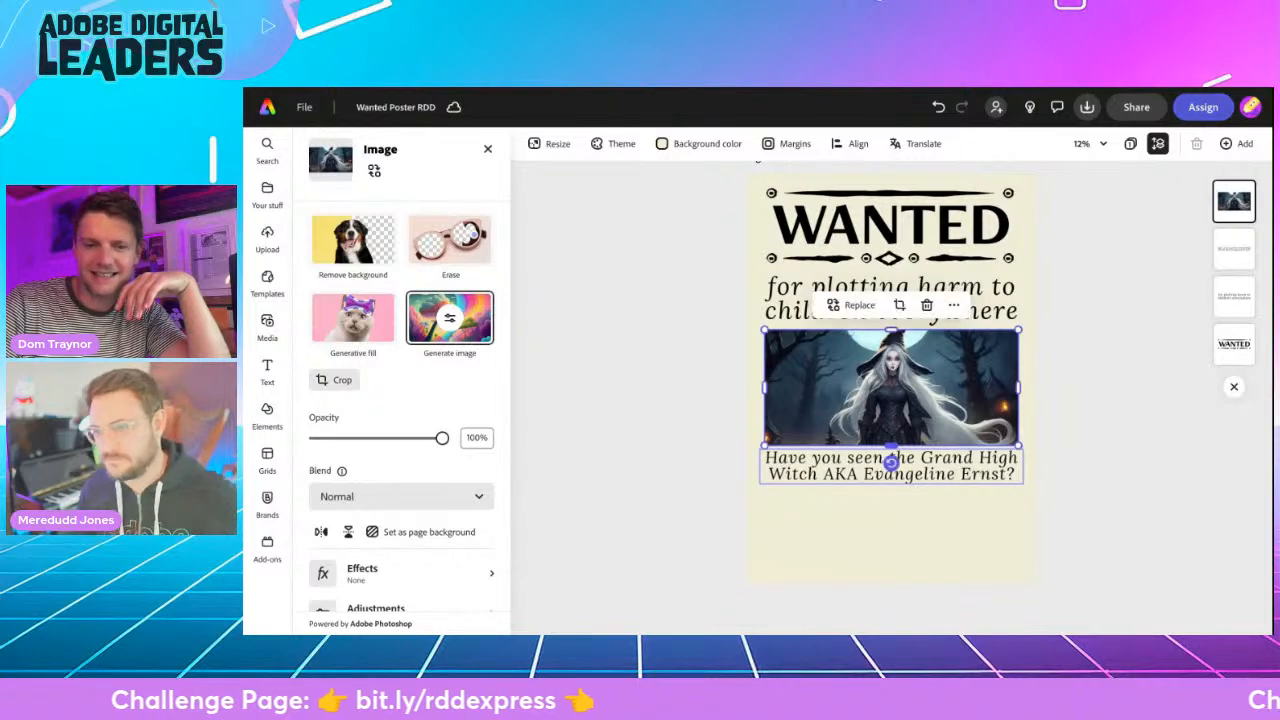
{"action": "left_click", "coordinate": [693, 417]}
{"action": "left_click", "coordinate": [860, 395]}
{"action": "key", "text": "Up"}
{"action": "key", "text": "Up"}
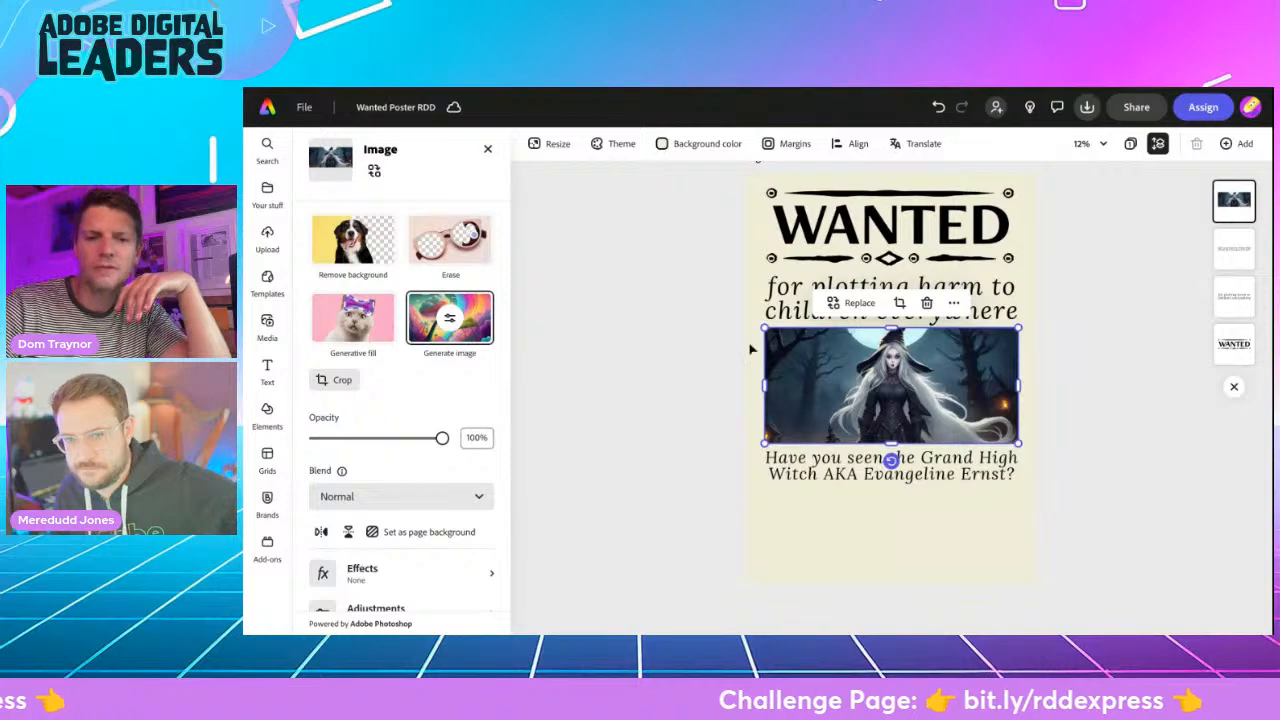
{"action": "left_click", "coordinate": [676, 395]}
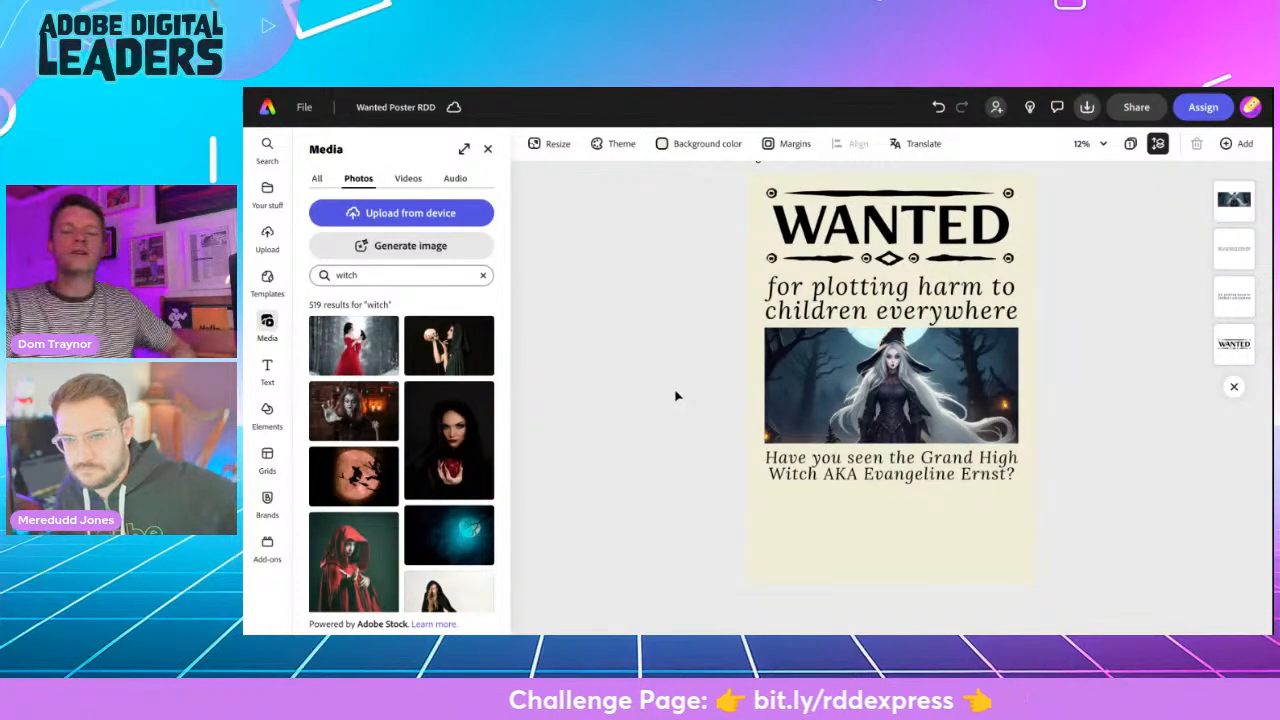
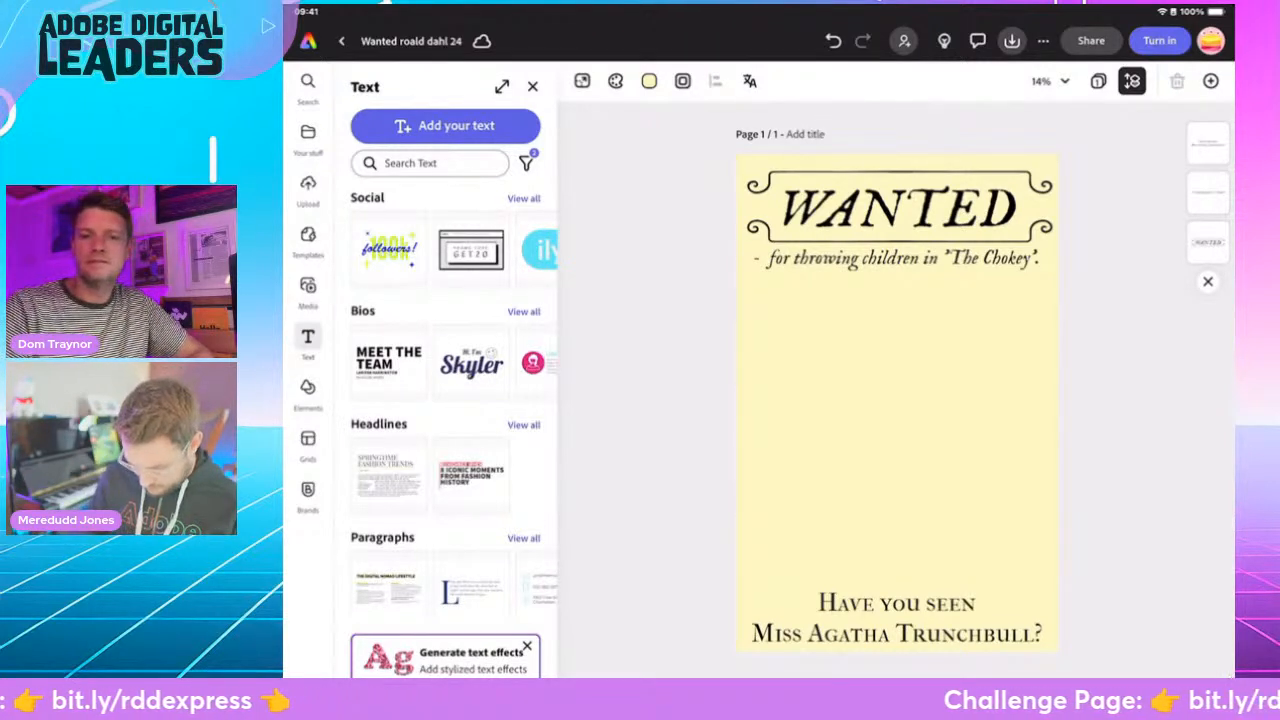
- Start a widescreen (16:9) generated image and fit its placeholder to the text width, just below the "The Chokey" line
{"action": "left_click", "coordinate": [308, 291]}
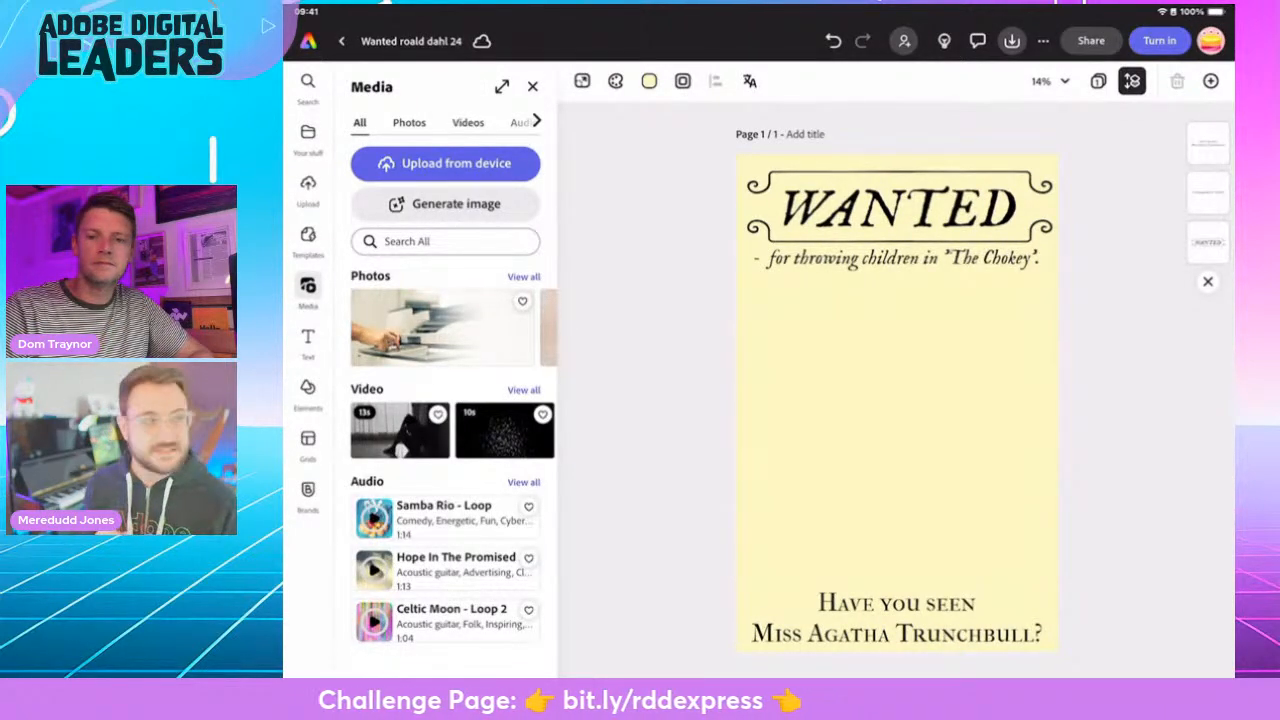
{"action": "left_click", "coordinate": [445, 204]}
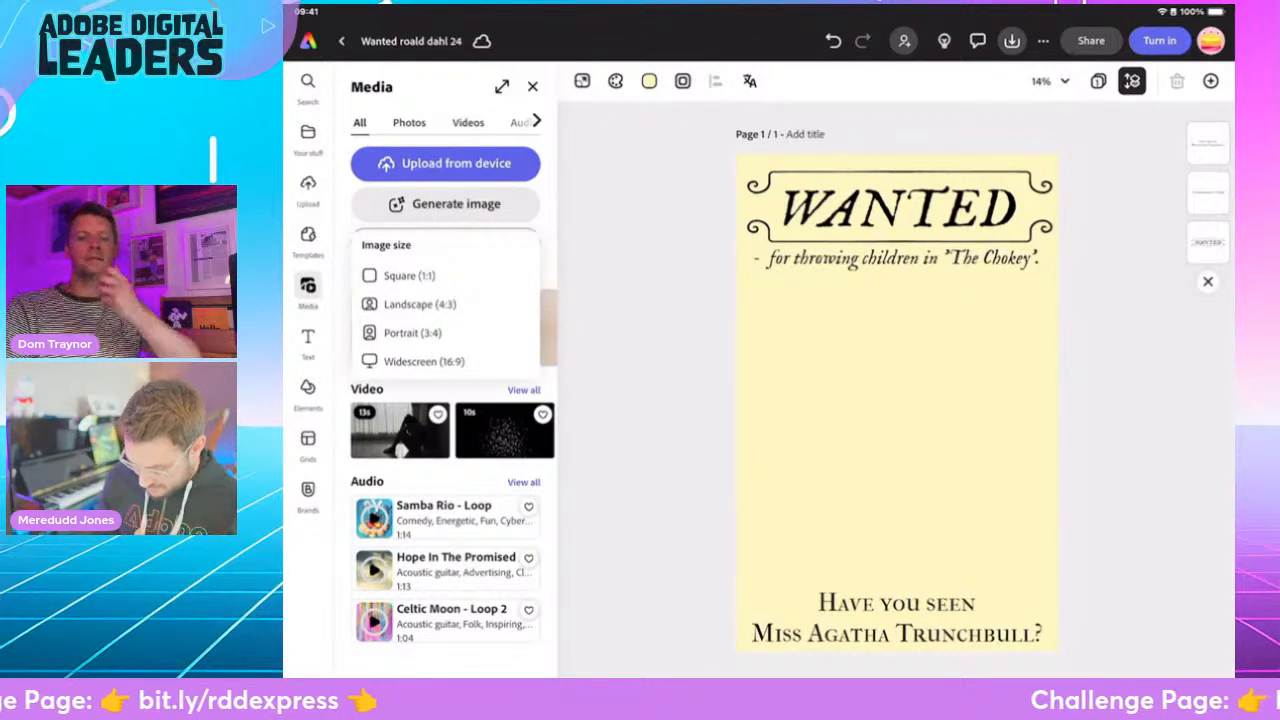
{"action": "left_click", "coordinate": [424, 362]}
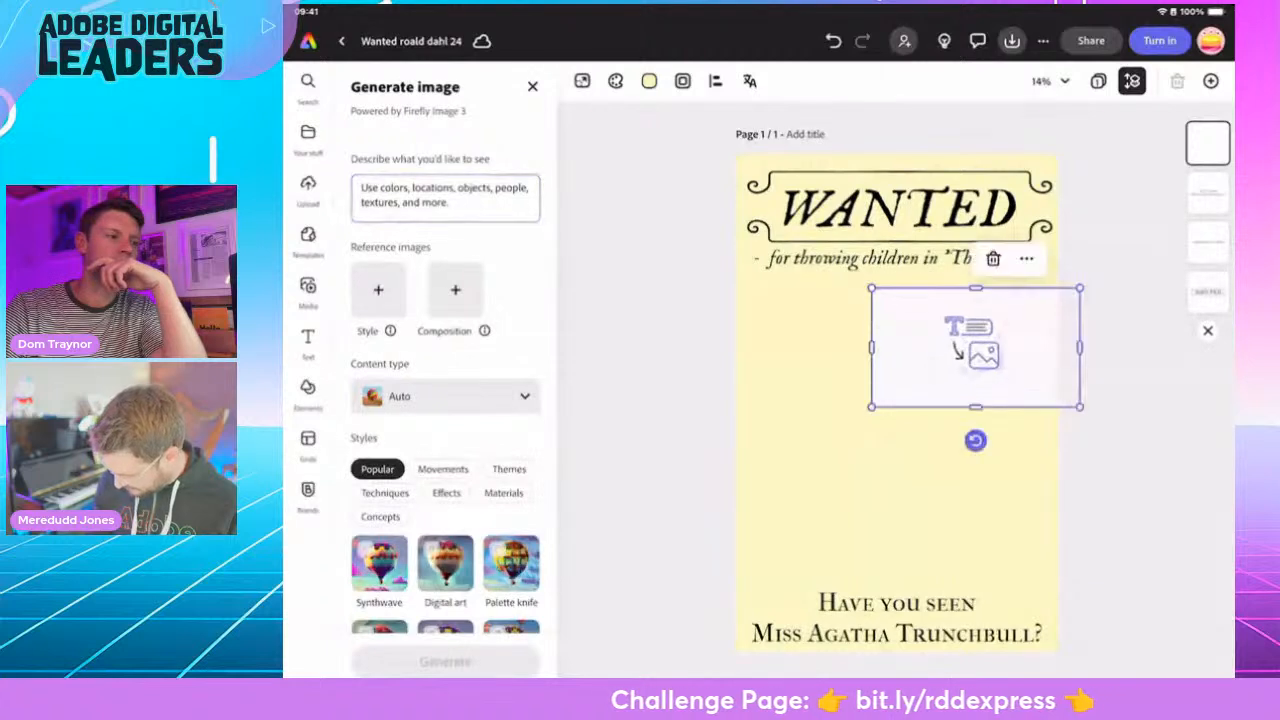
{"action": "left_click_drag", "start_coordinate": [955, 398], "coordinate": [1041, 447]}
{"action": "mouse_move", "coordinate": [894, 363]}
{"action": "left_mouse_down"}
{"action": "mouse_move", "coordinate": [900, 383]}
{"action": "mouse_move", "coordinate": [897, 365]}
{"action": "left_mouse_up"}
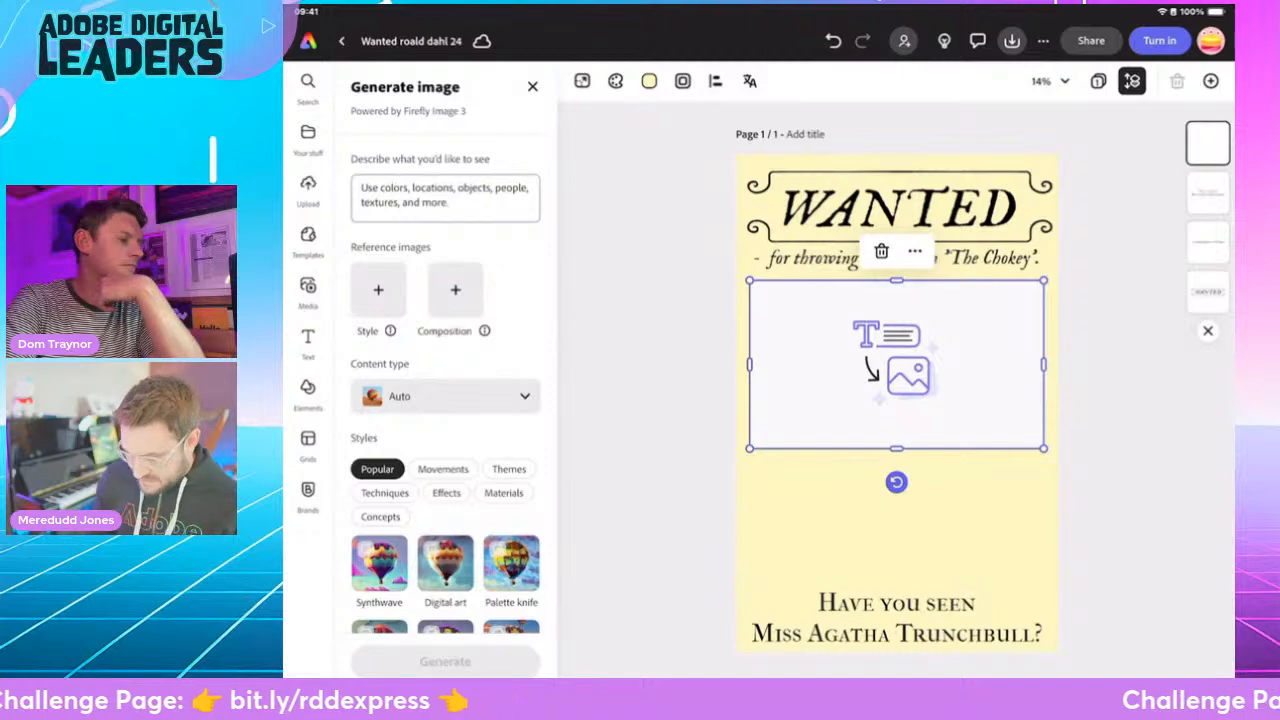
- Begin the image description with "Tall, muscular woman."
{"action": "left_click", "coordinate": [445, 197]}
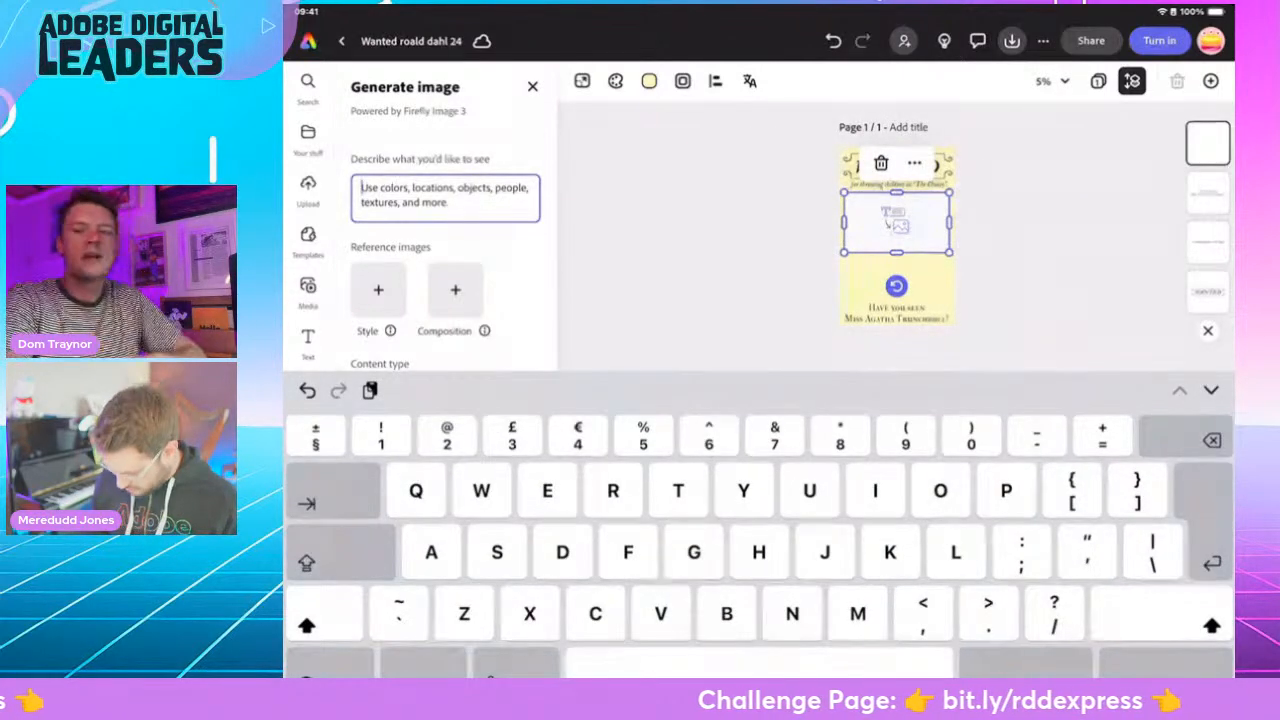
{"action": "type", "text": "Tall"}
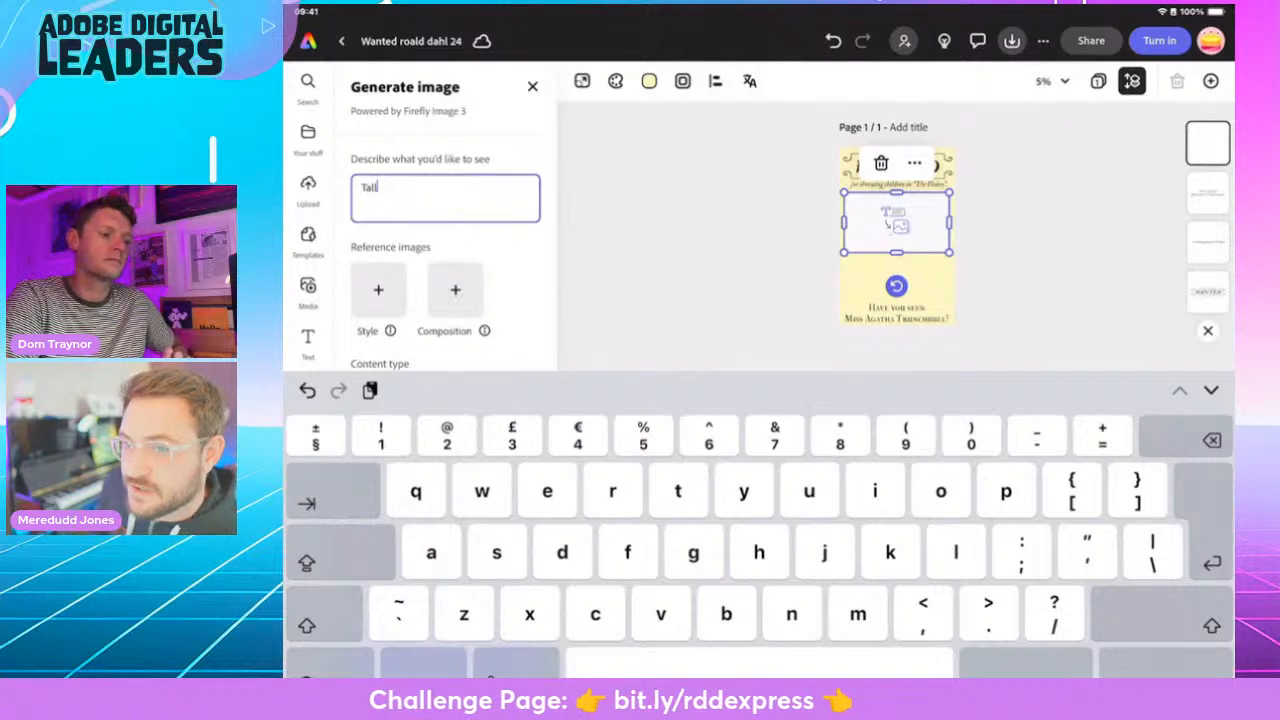
{"action": "type", "text": ", muscu"}
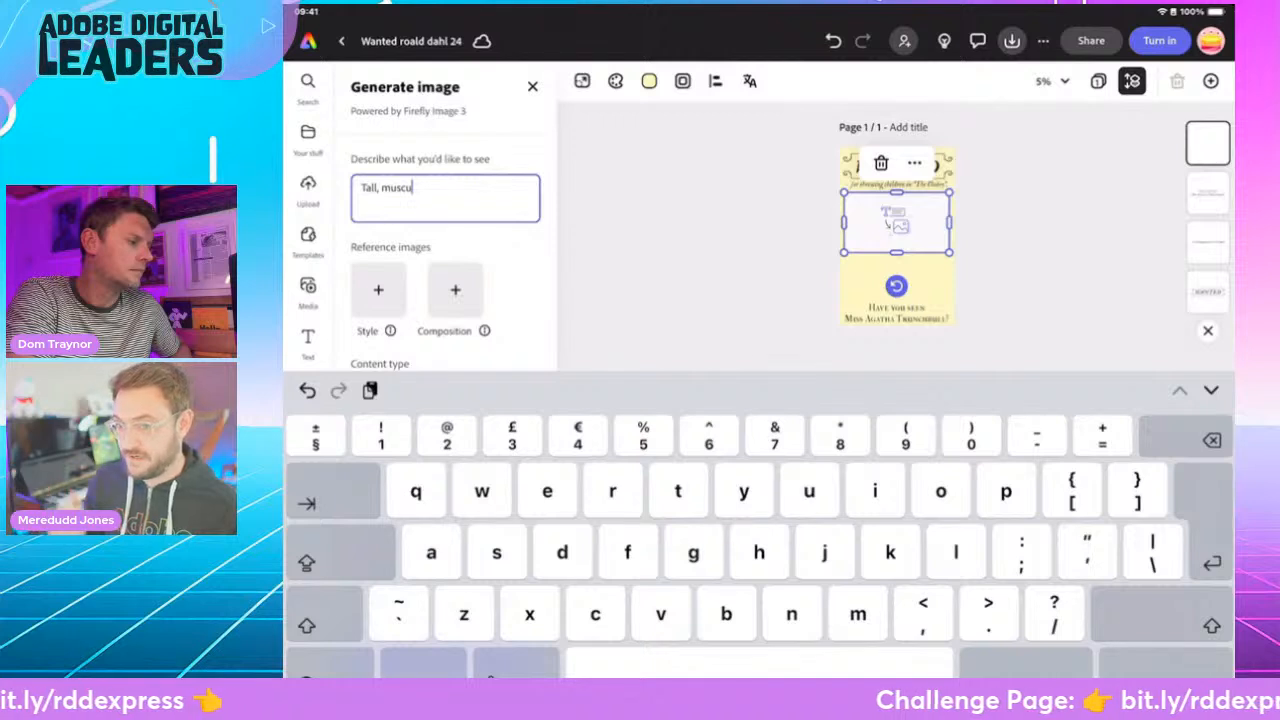
{"action": "type", "text": "lar "}
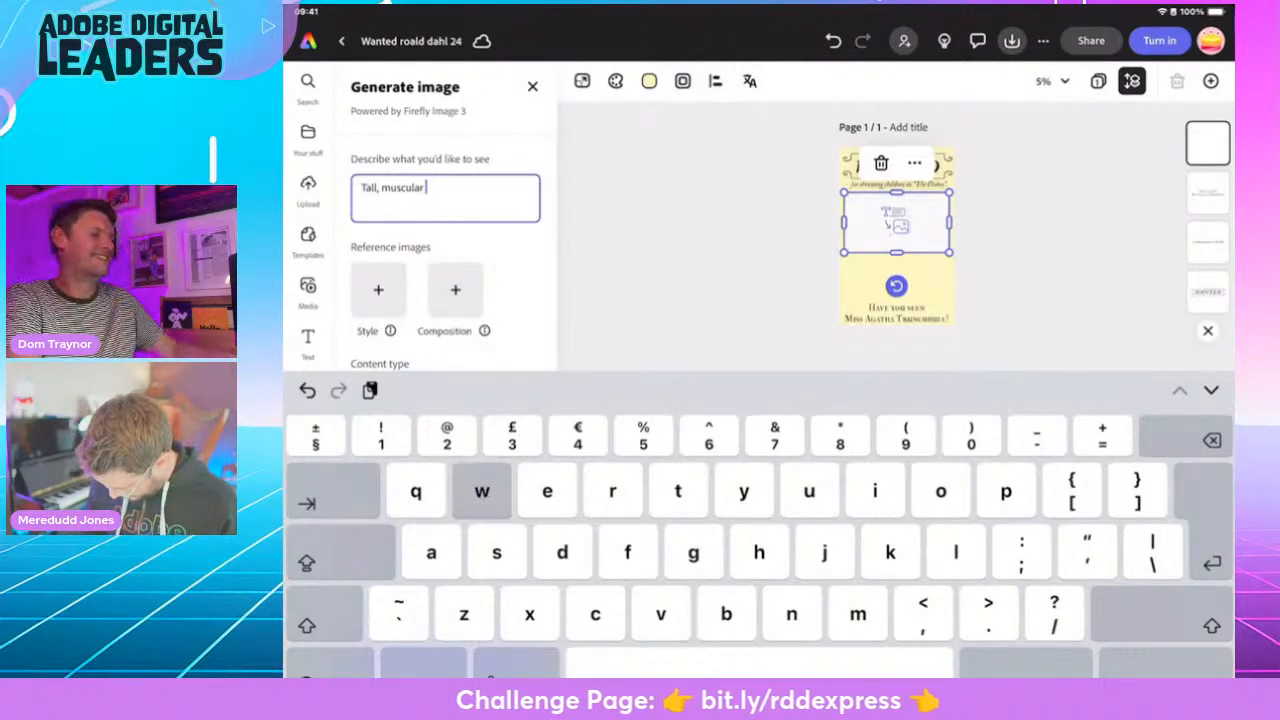
{"action": "type", "text": "woman"}
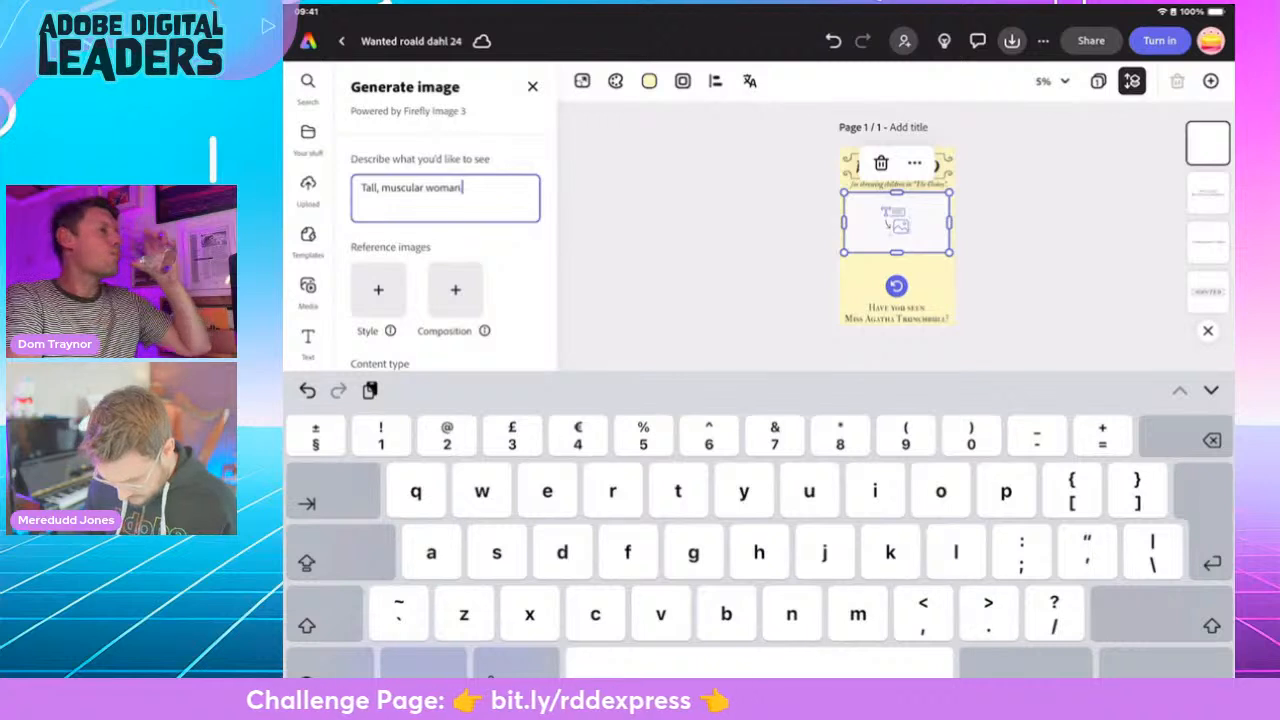
{"action": "type", "text": "."}
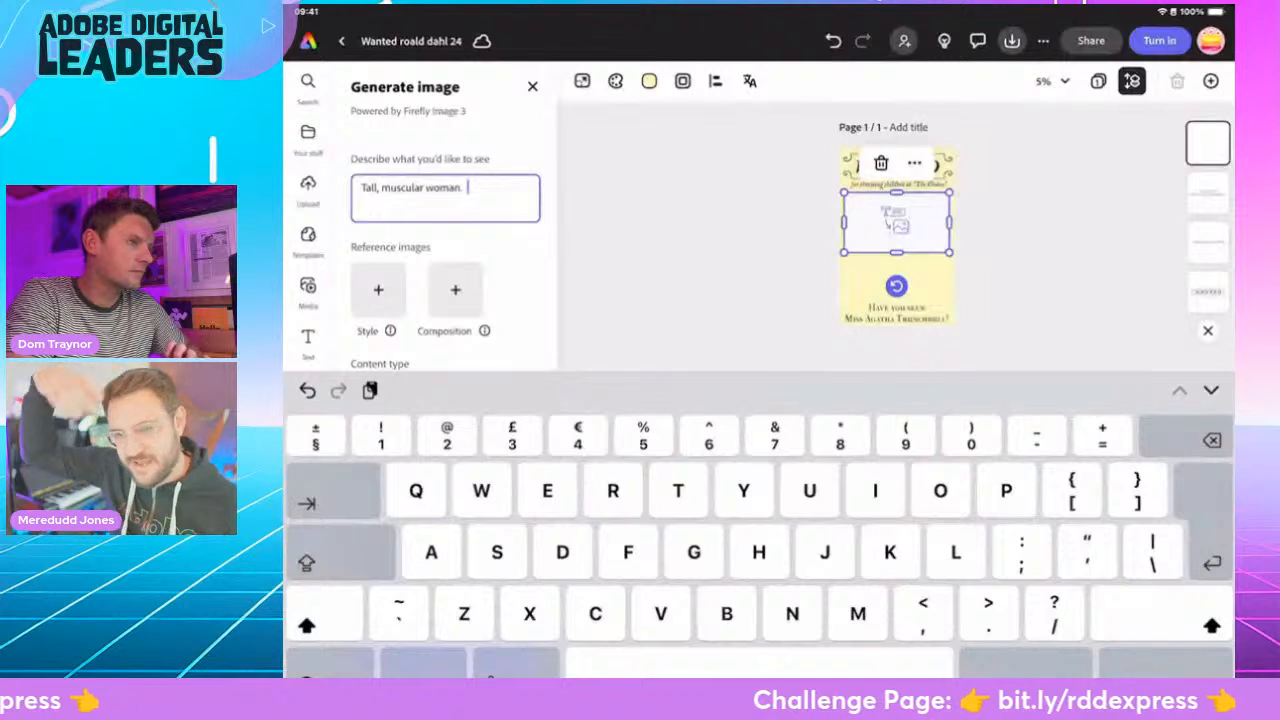
- Add "Hair in a bun." to the image description, correcting the spacing between the words
{"action": "type", "text": "Hair ina bun"}
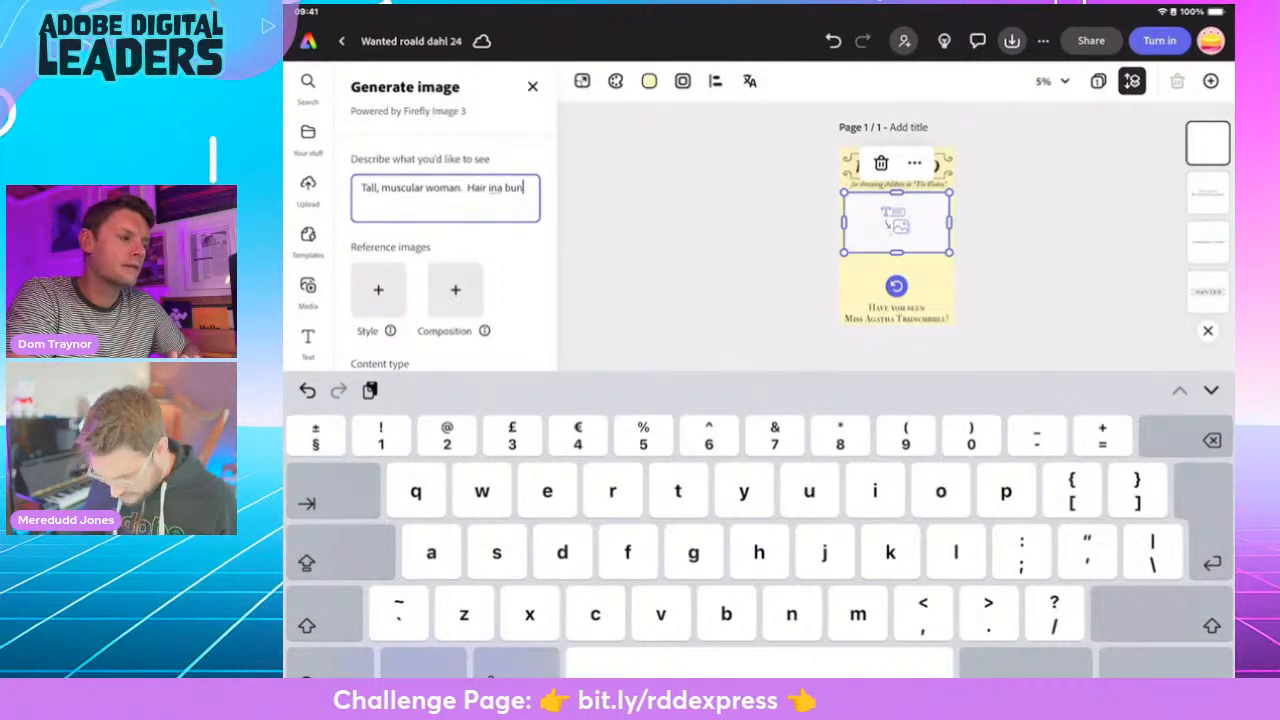
{"action": "type", "text": "."}
{"action": "key", "text": "BackSpace"}
{"action": "key", "text": "BackSpace"}
{"action": "key", "text": "BackSpace"}
{"action": "key", "text": "BackSpace"}
{"action": "key", "text": "BackSpace"}
{"action": "key", "text": "BackSpace"}
{"action": "key", "text": "BackSpace"}
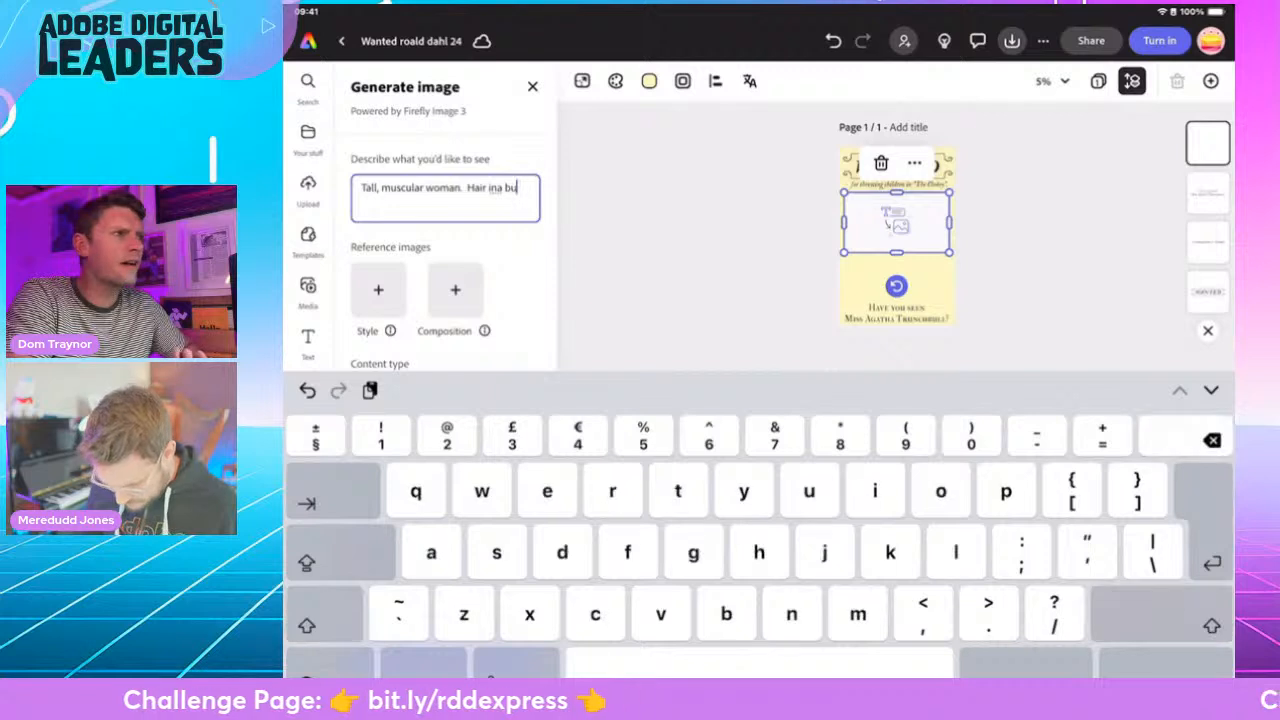
{"action": "type", "text": "a "}
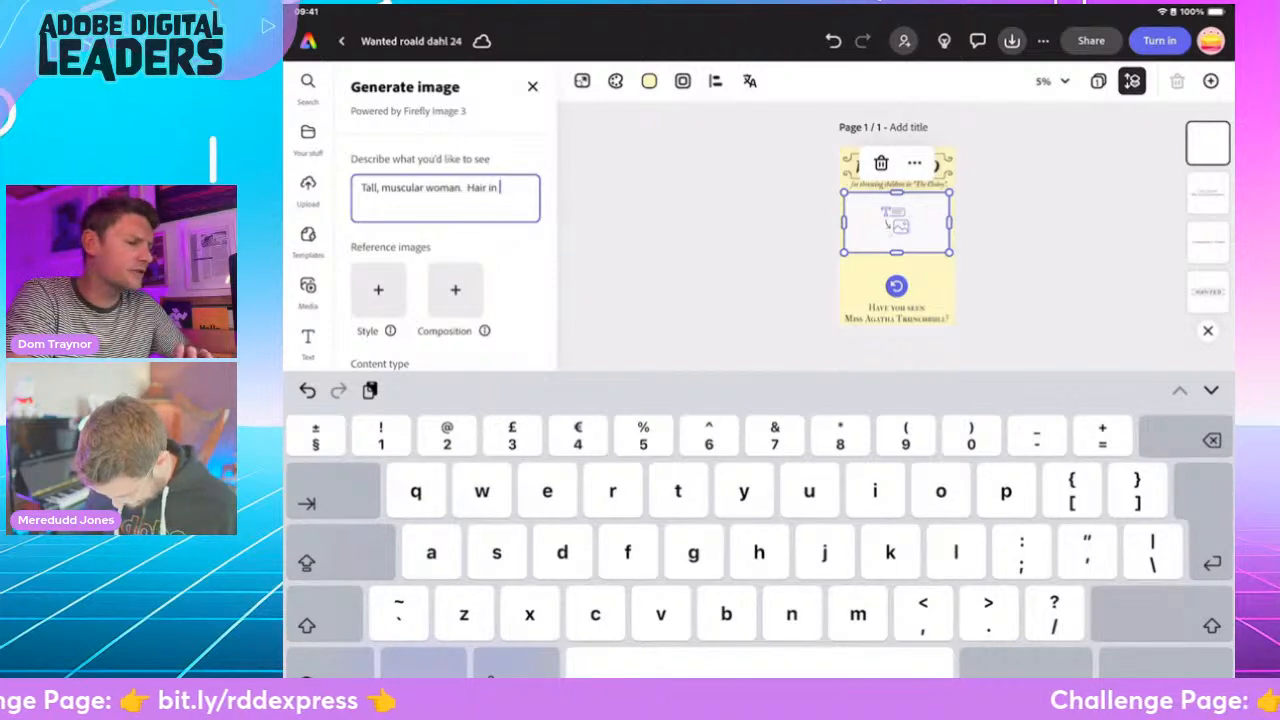
{"action": "type", "text": "bun. "}
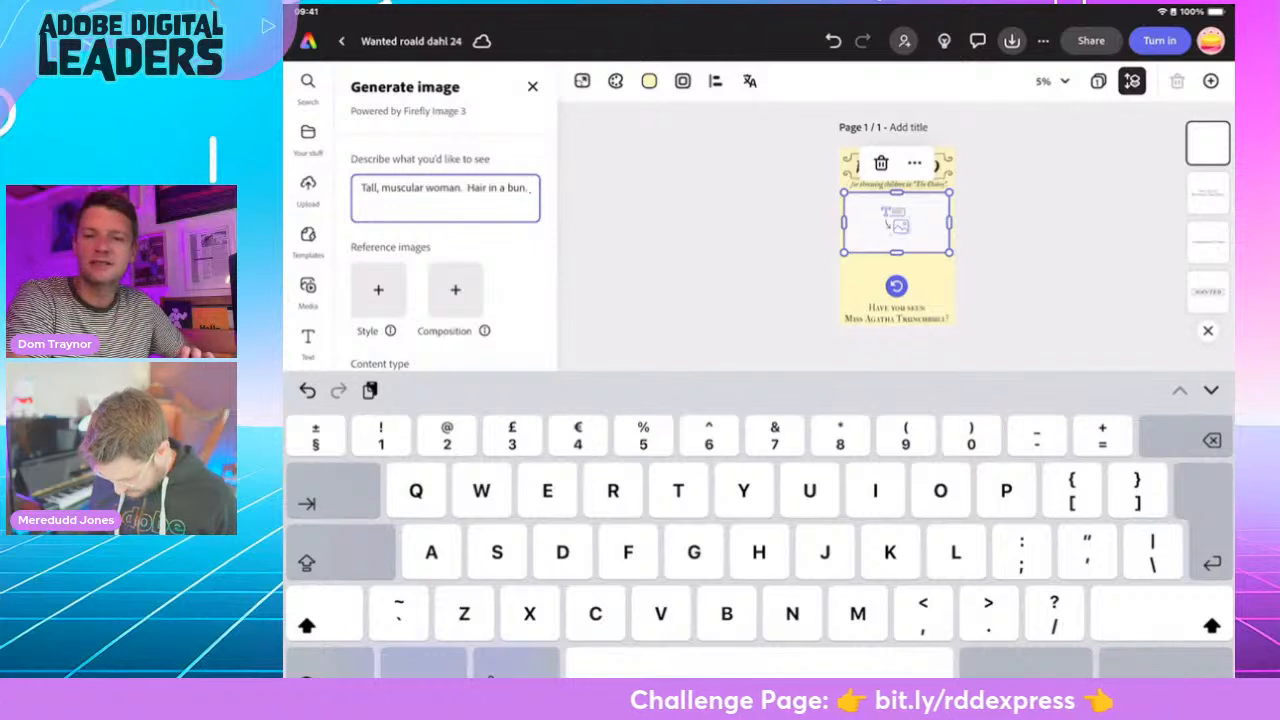
{"action": "type", "text": "Brown"}
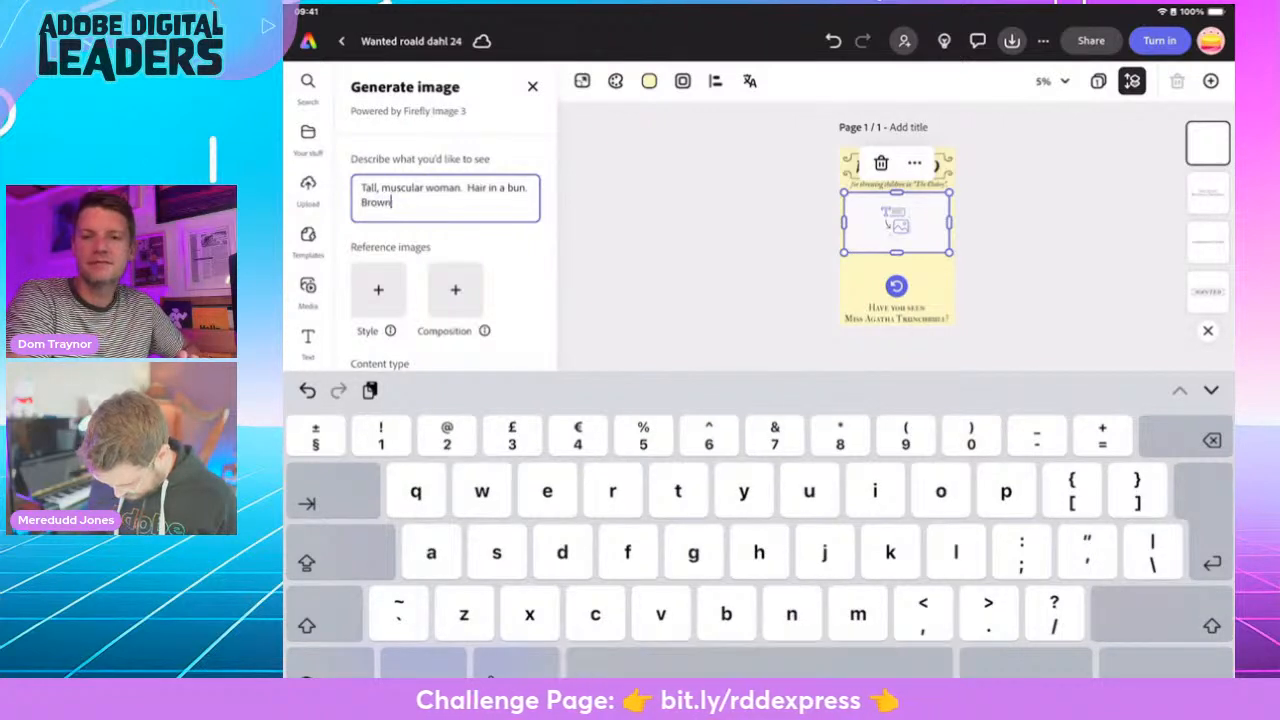
{"action": "type", "text": " twee"}
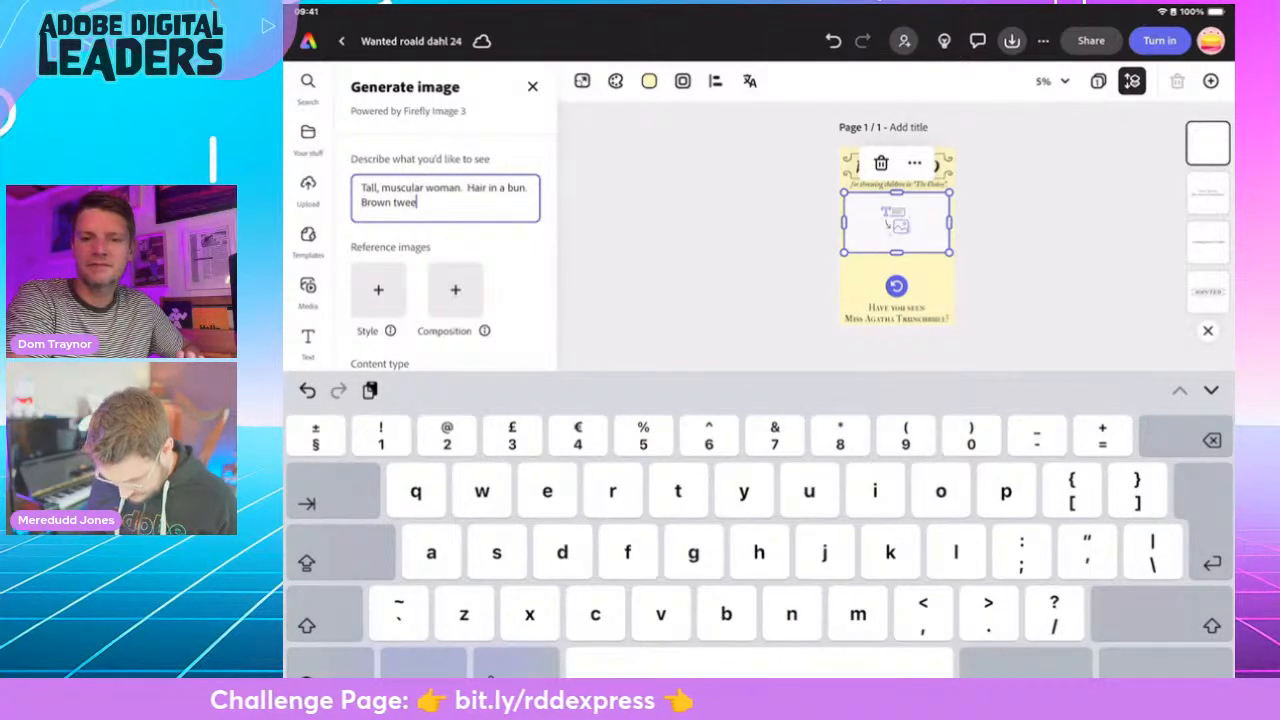
{"action": "type", "text": "d ja"}
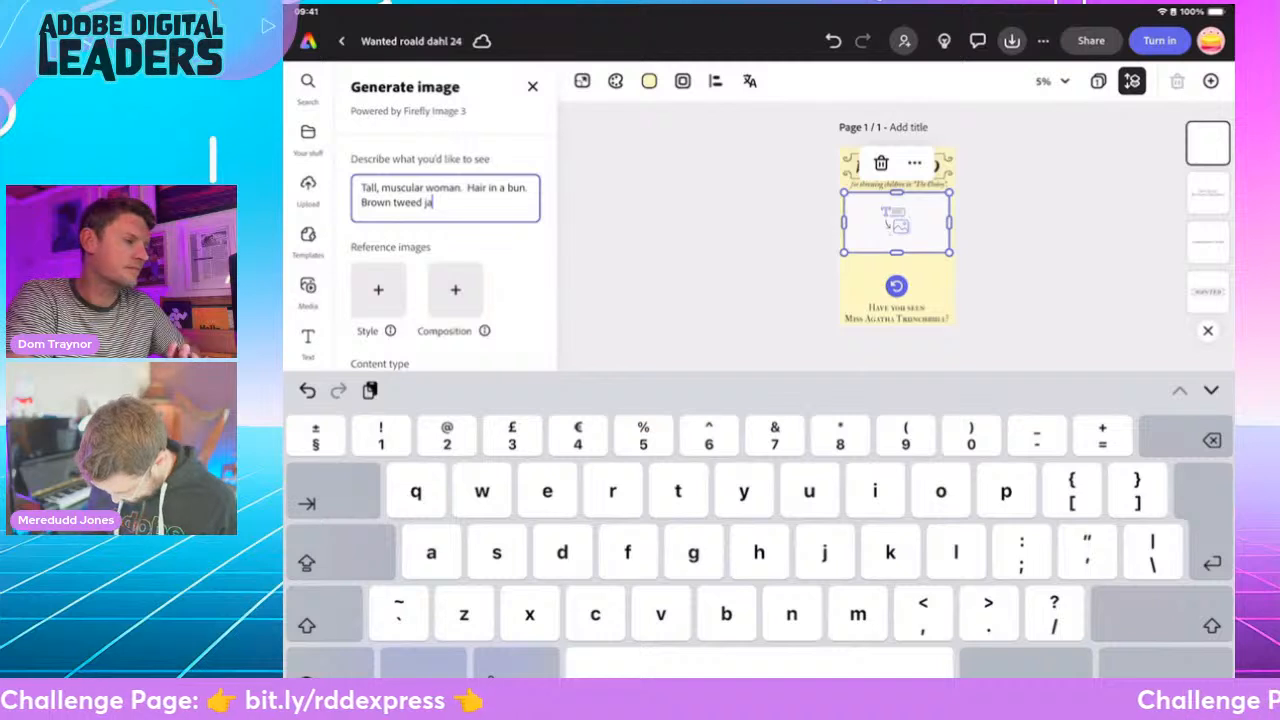
{"action": "type", "text": "cket "}
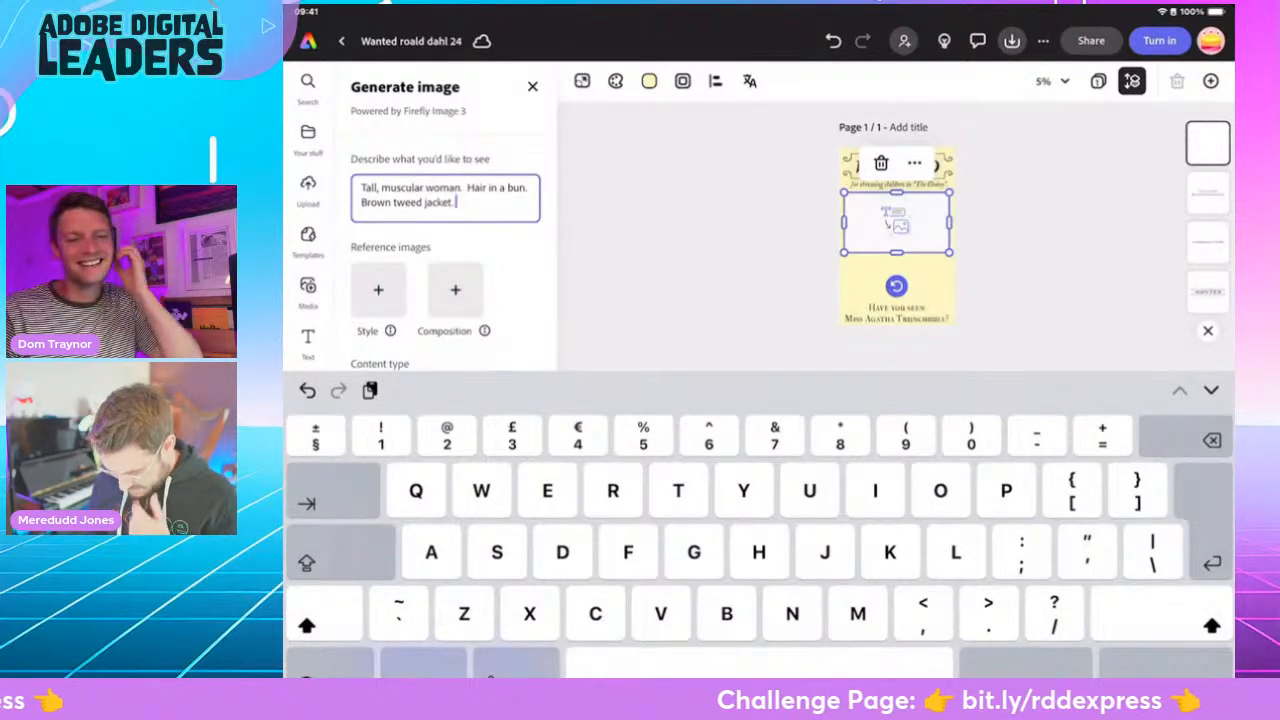
{"action": "type", "text": "Seriousne"}
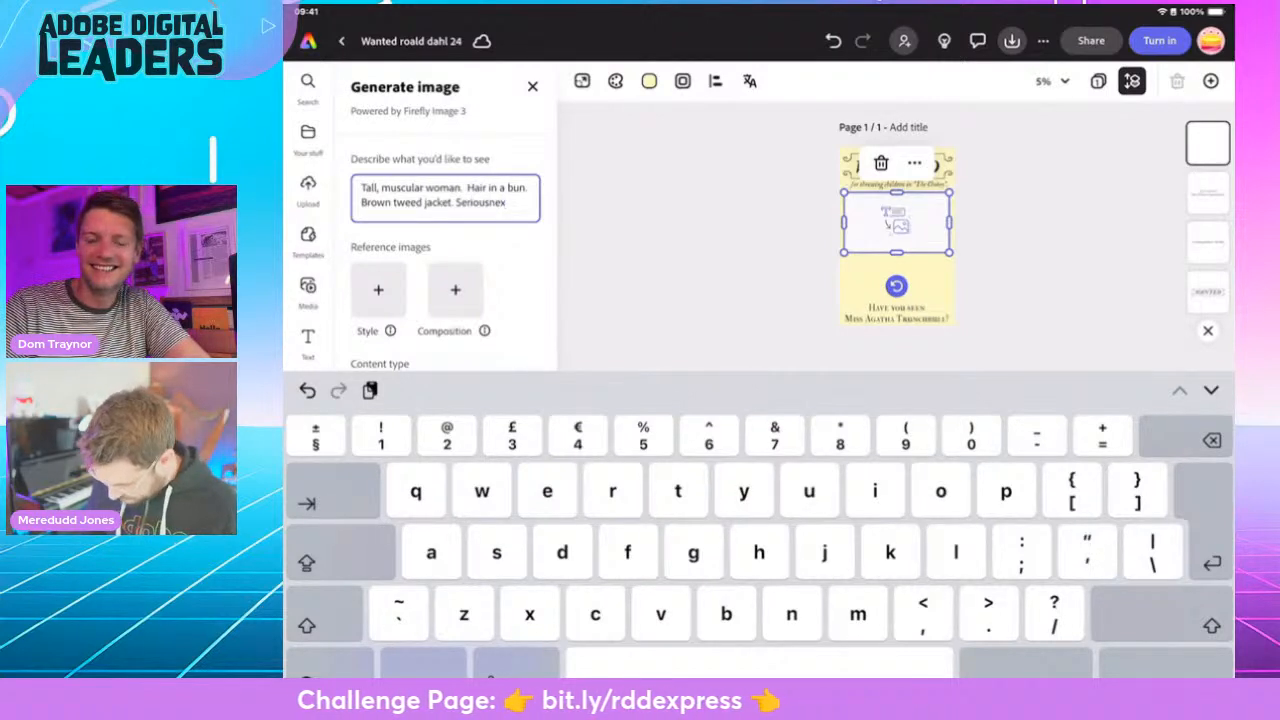
{"action": "type", "text": "x"}
- Continue the image description with "Brown tweed jacket. Serious expression."
{"action": "key", "text": "BackSpace"}
{"action": "key", "text": "BackSpace"}
{"action": "key", "text": "BackSpace"}
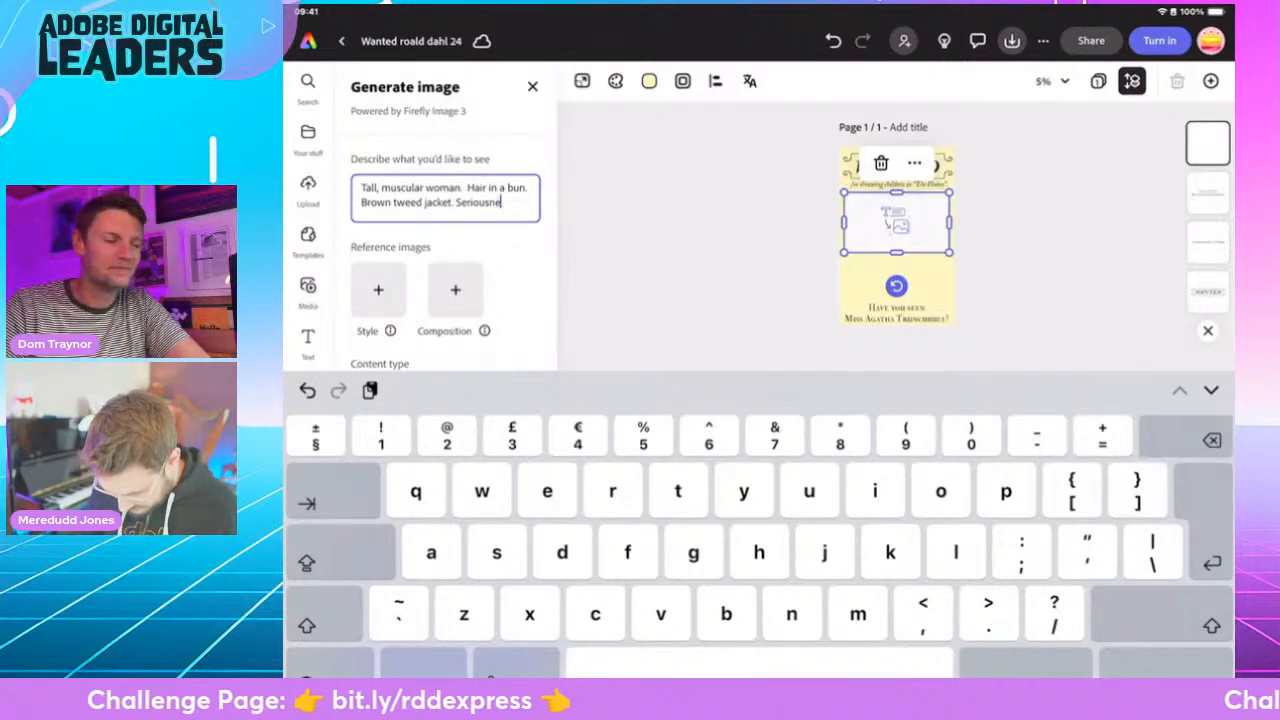
{"action": "type", "text": "exp"}
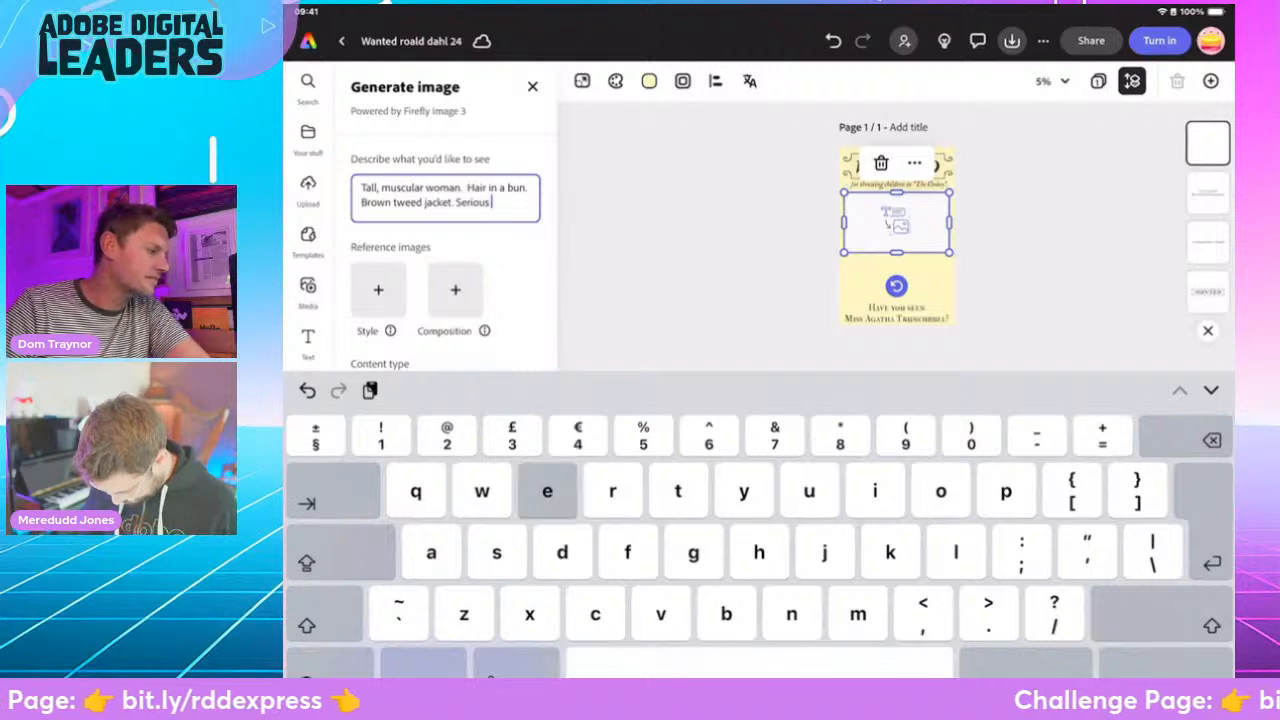
{"action": "type", "text": "ression"}
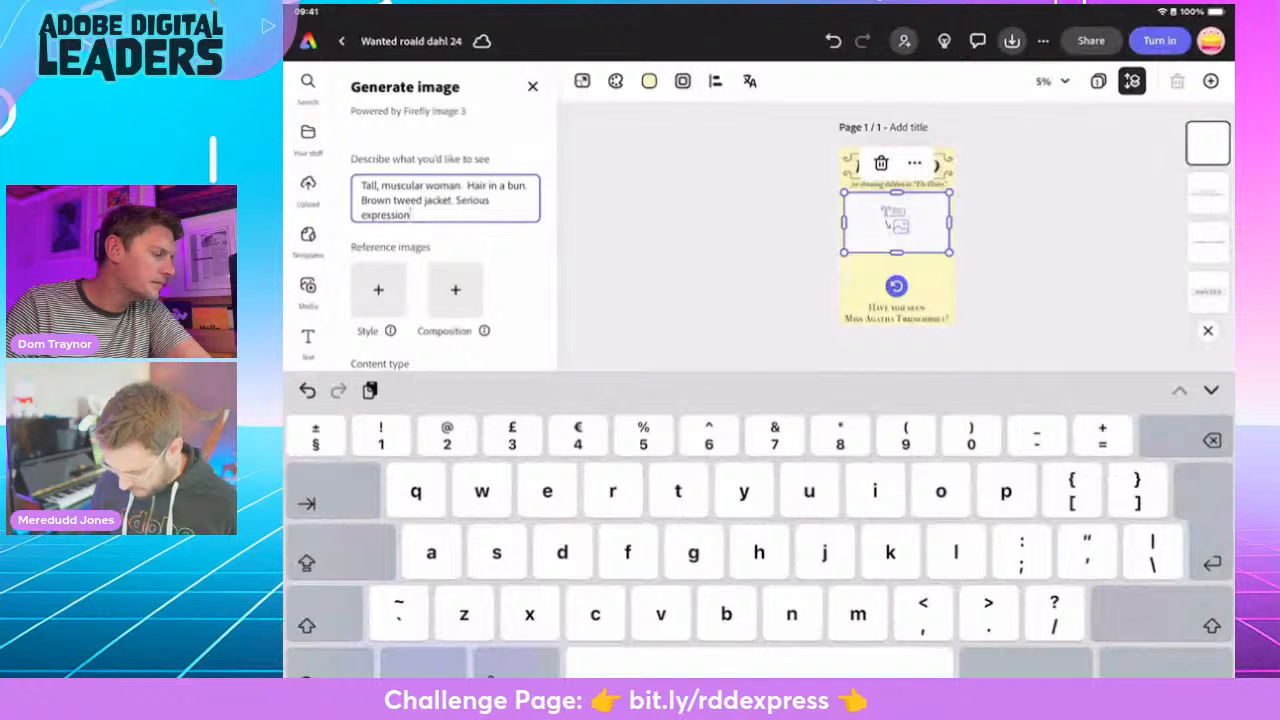
{"action": "type", "text": ". "}
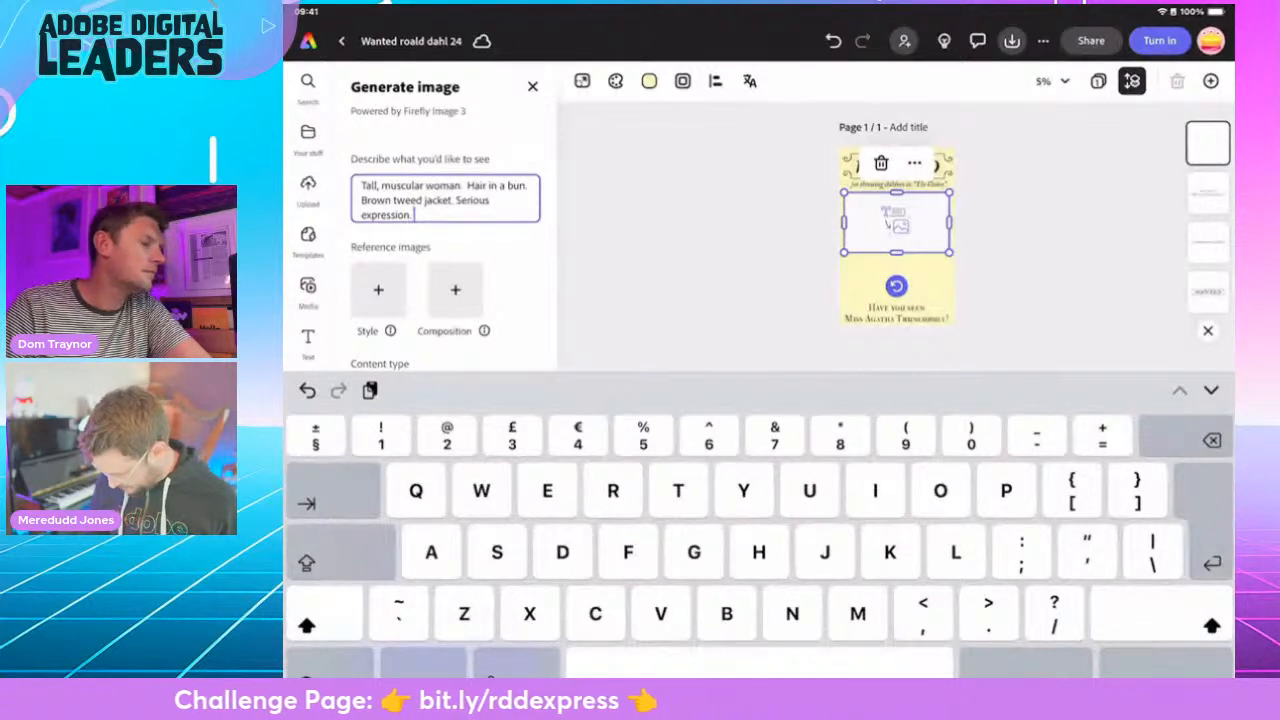
{"action": "type", "text": "Ol"}
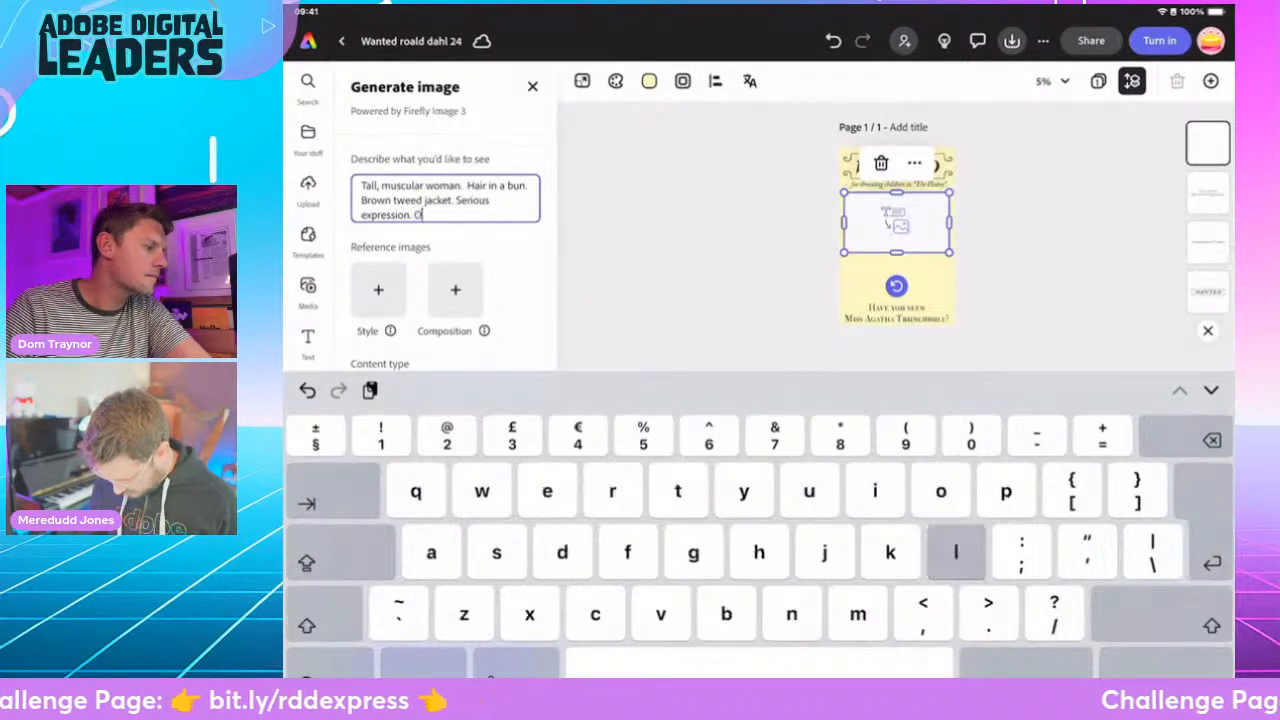
{"action": "type", "text": "d vict"}
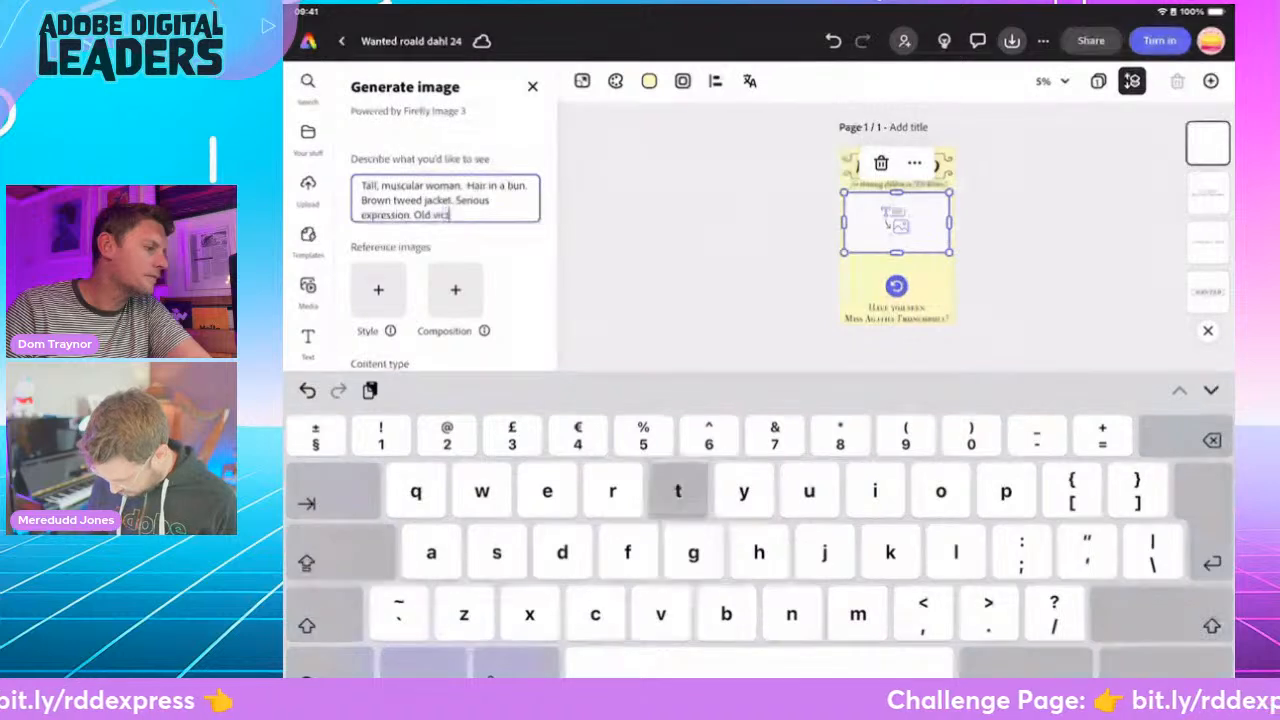
{"action": "type", "text": "orian b"}
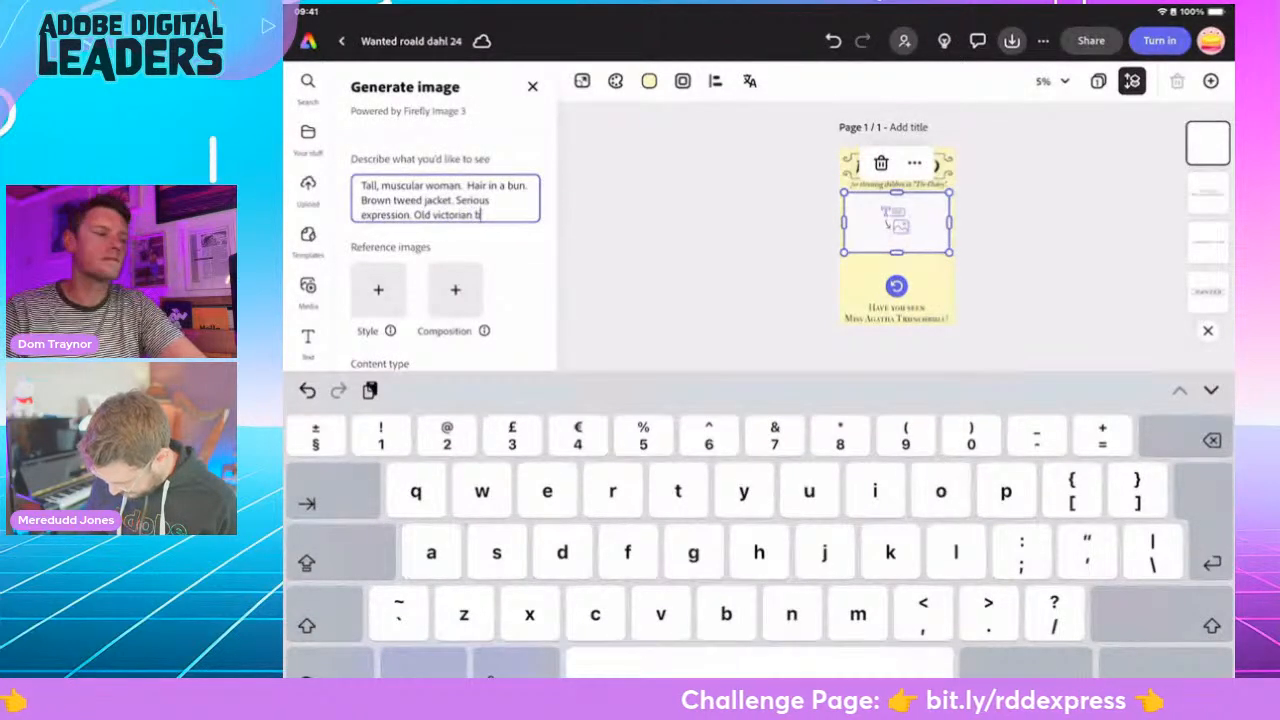
{"action": "type", "text": "uilding"}
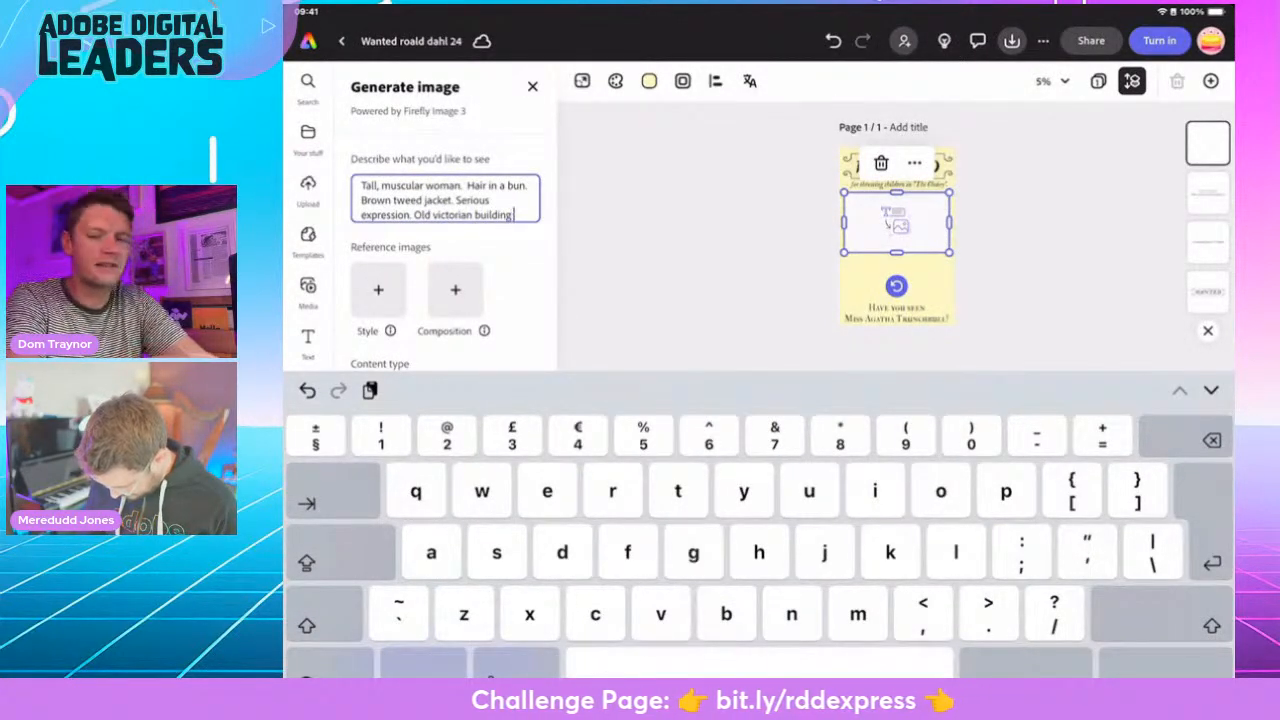
{"action": "type", "text": " in the ba"}
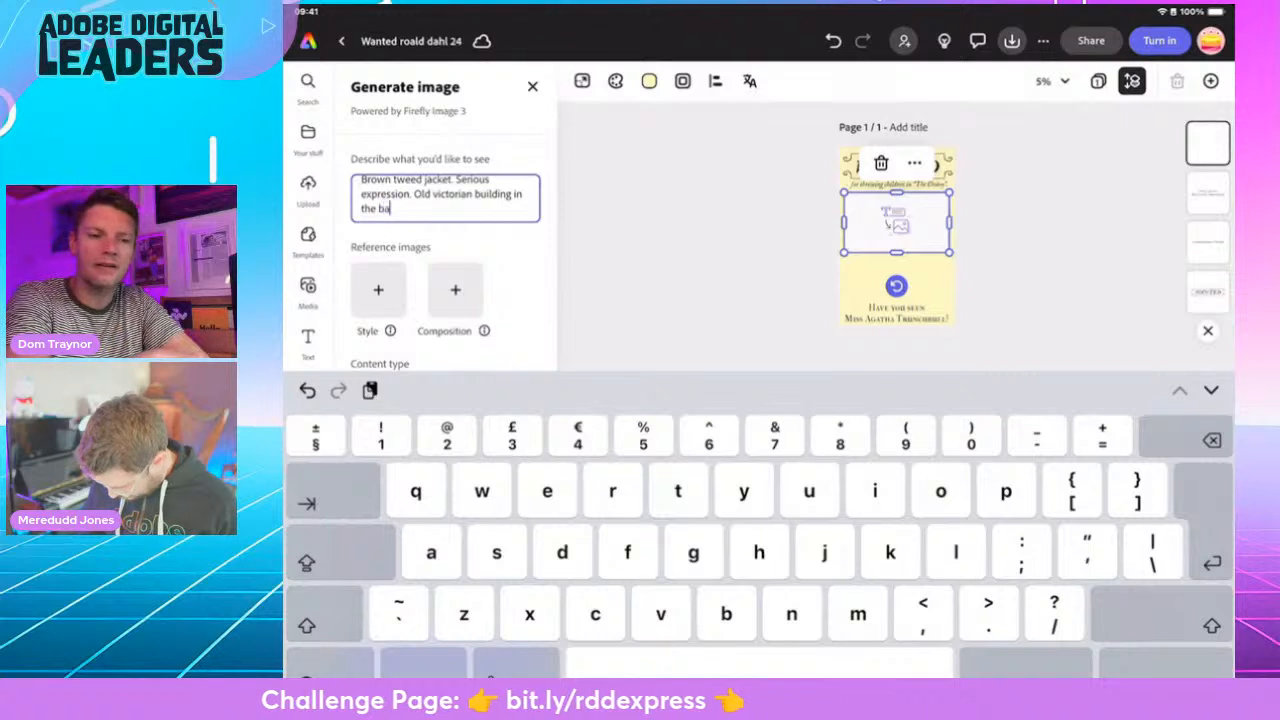
{"action": "type", "text": "ckground. "}
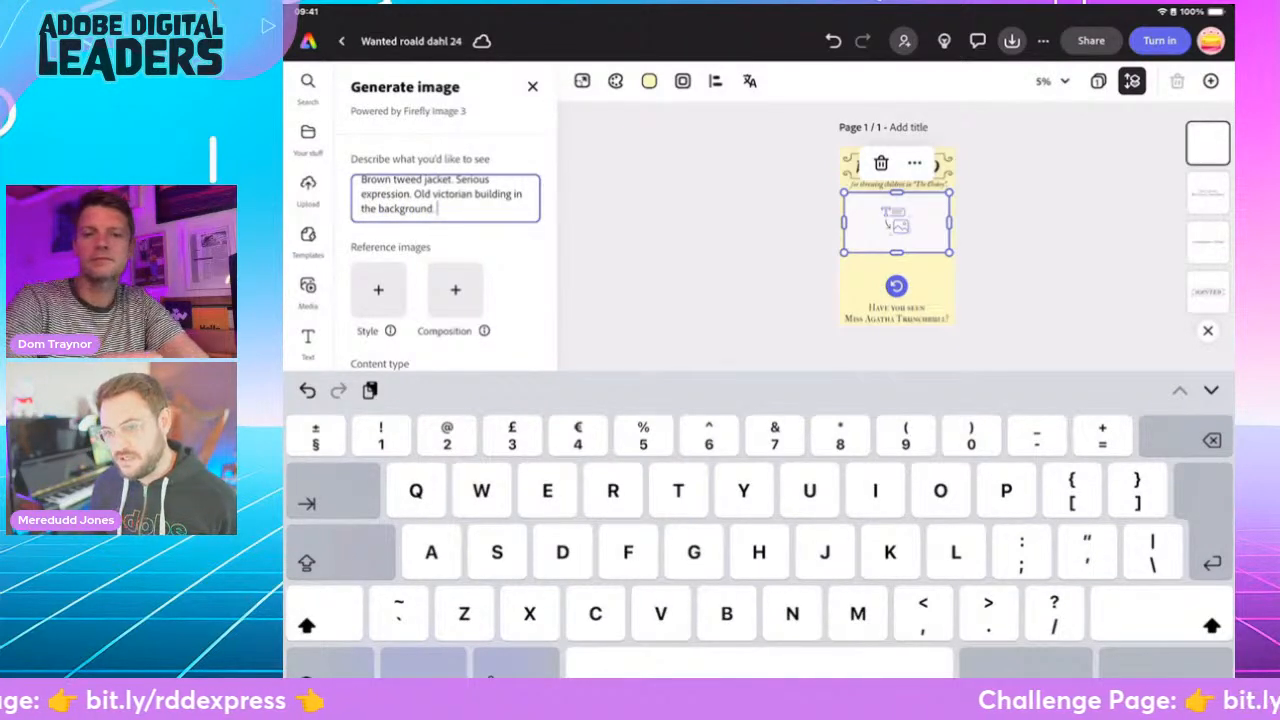
{"action": "type", "text": "Black and white"}
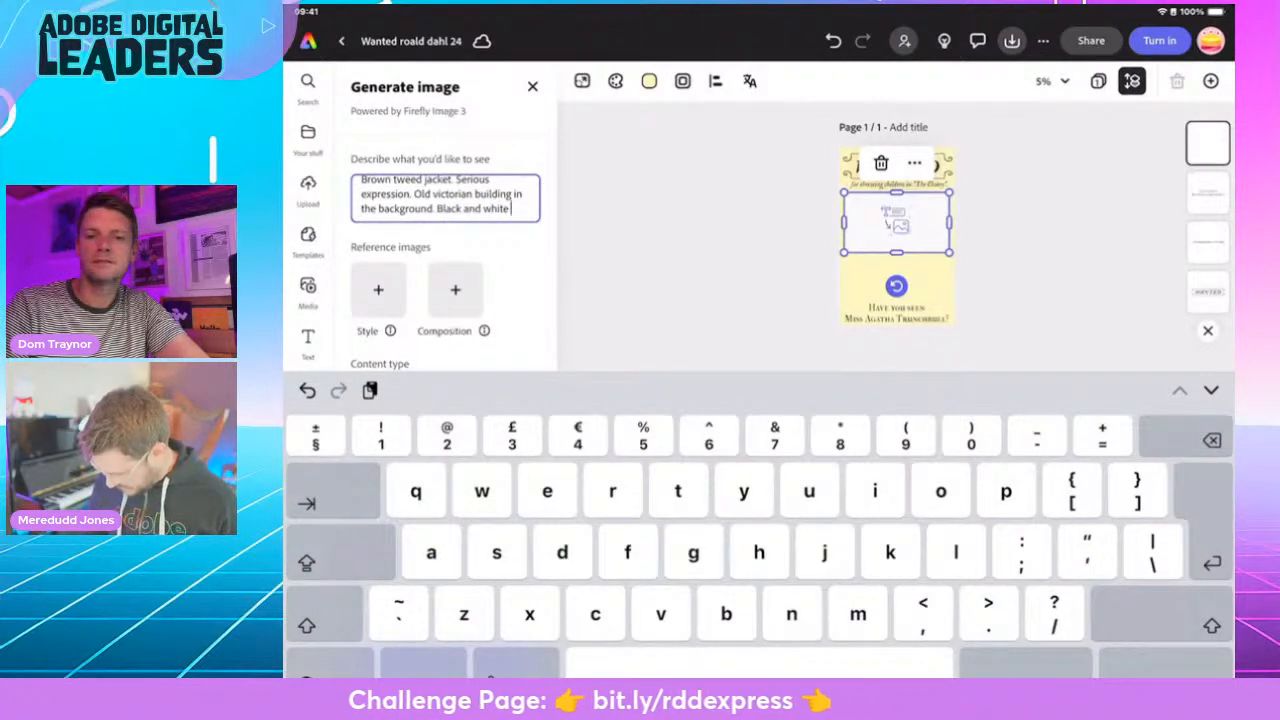
{"action": "type", "text": " low"}
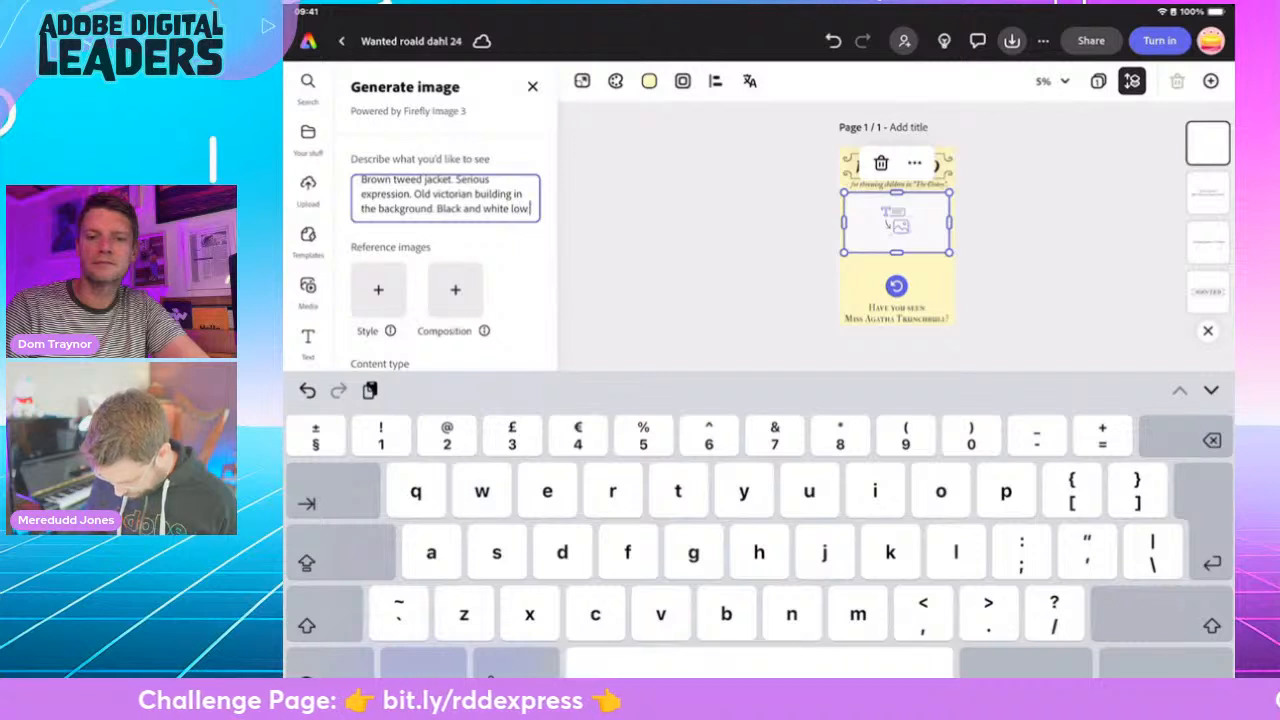
{"action": "type", "text": " quality."}
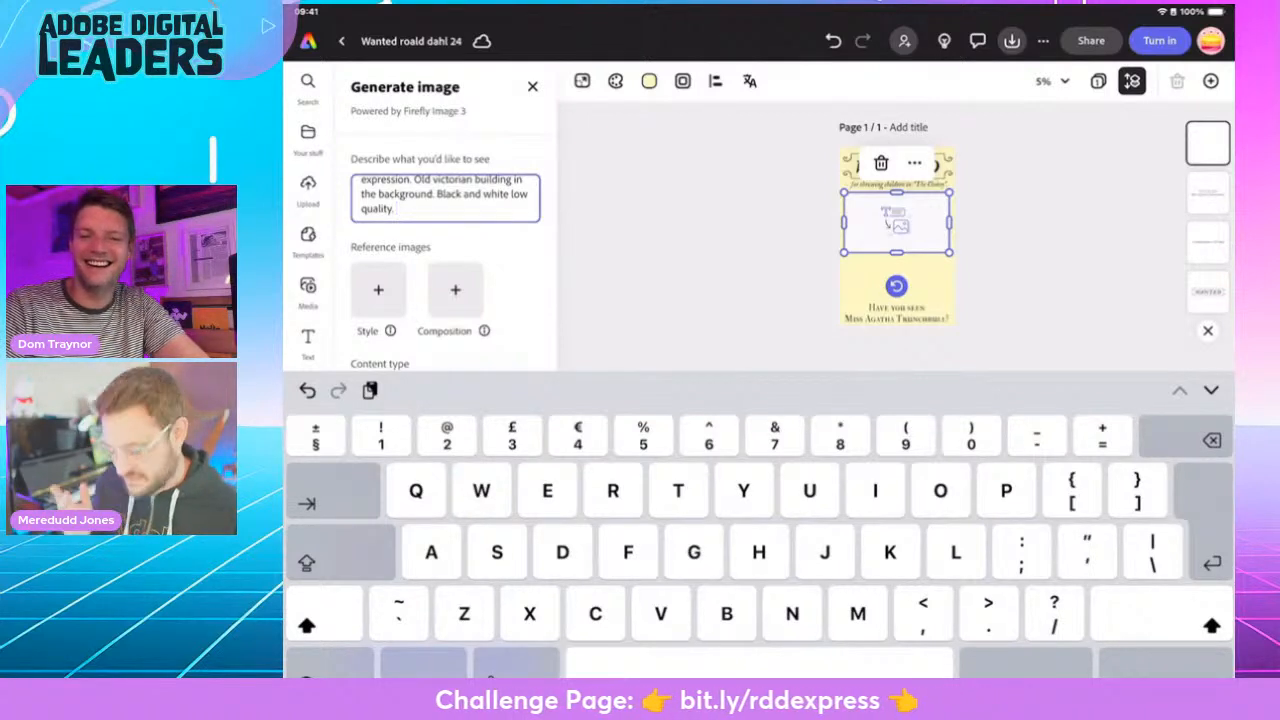
- Finish the image description with "Black and white low quality." and return to the full generation settings
{"action": "left_click", "coordinate": [1165, 664]}
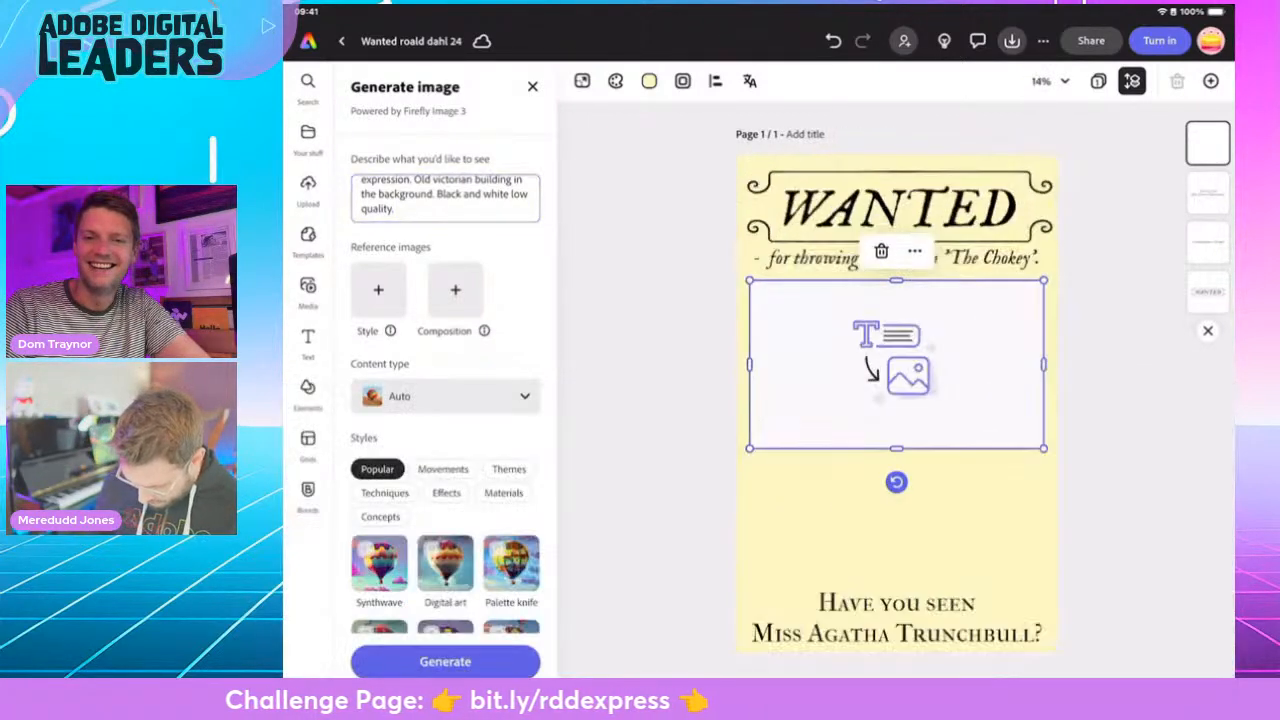
- Select the Stamp theme and the Doodle technique as styles for the generated image
{"action": "scroll", "coordinate": [445, 400], "scroll_direction": "down", "scroll_amount": 3}
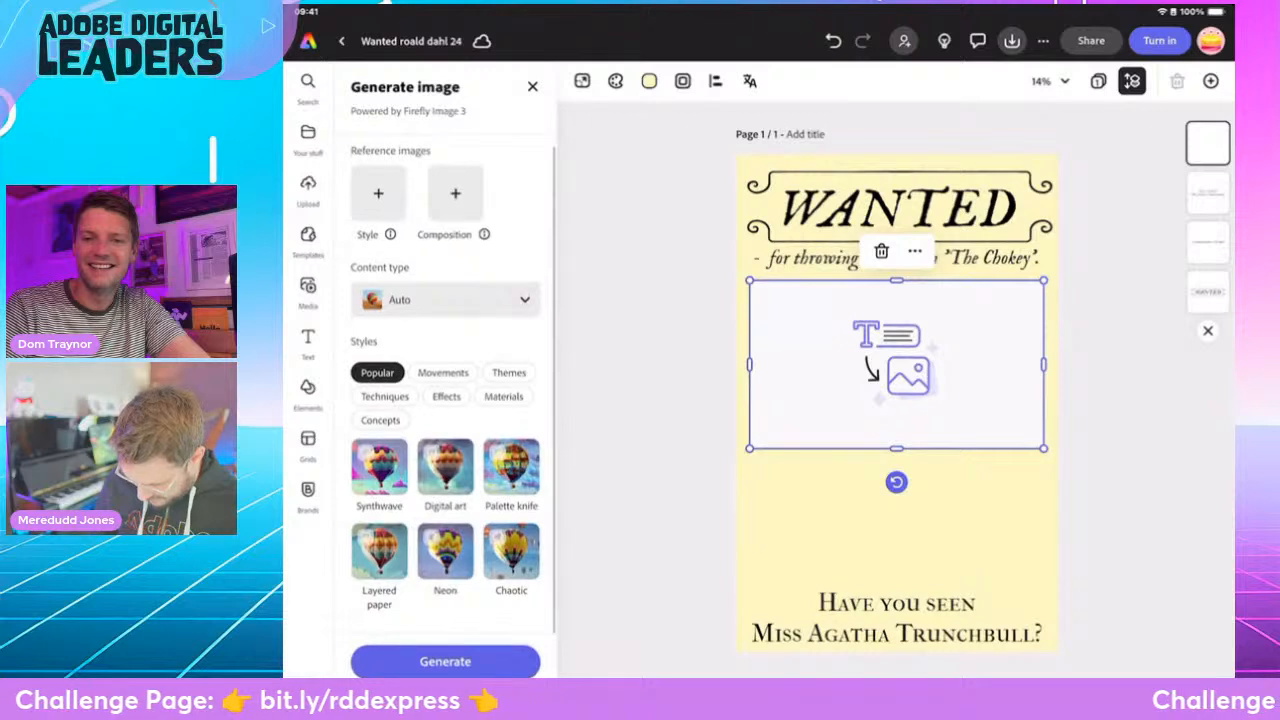
{"action": "left_click", "coordinate": [508, 372]}
{"action": "scroll", "coordinate": [445, 400], "scroll_direction": "down", "scroll_amount": 5}
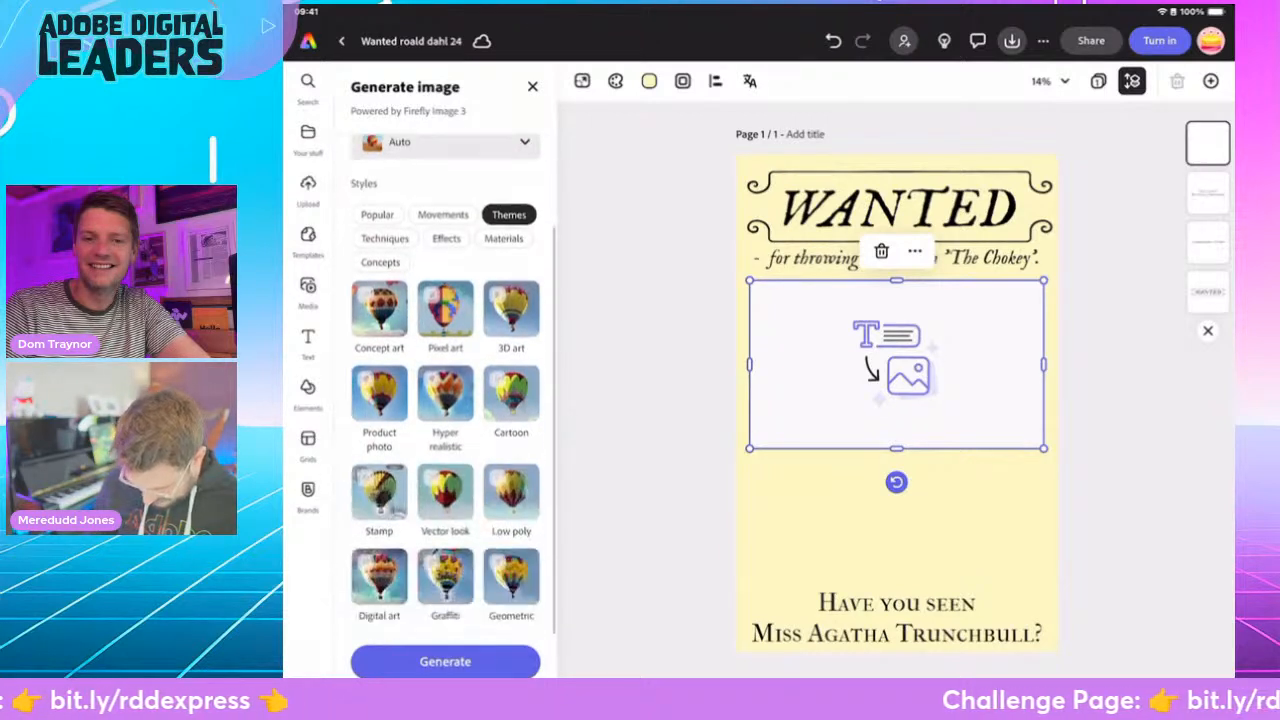
{"action": "scroll", "coordinate": [511, 385], "scroll_direction": "down", "scroll_amount": 4}
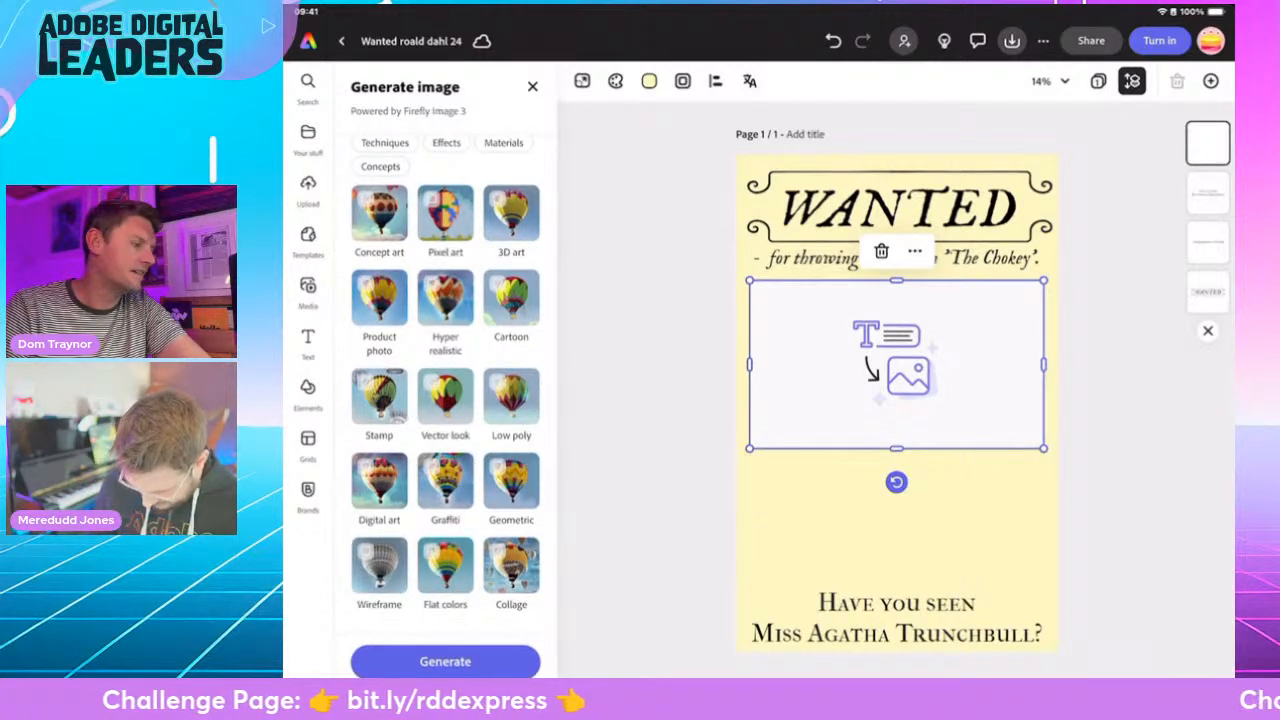
{"action": "left_click", "coordinate": [379, 397]}
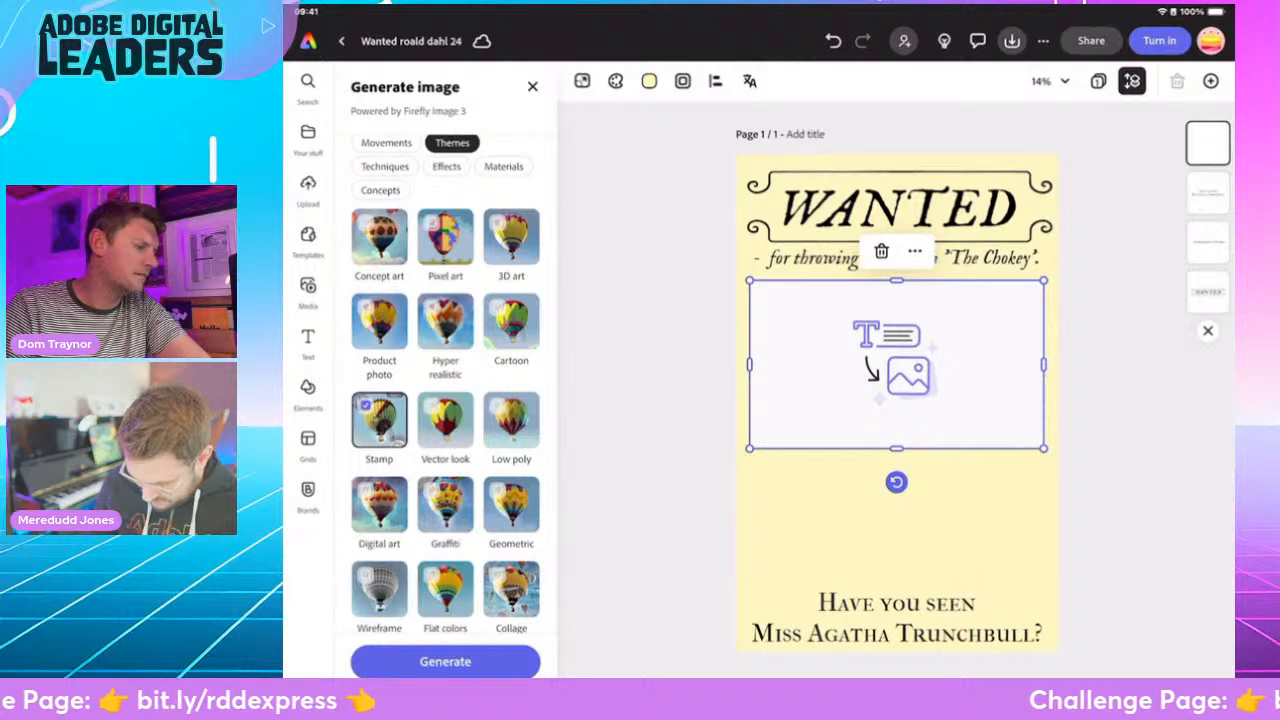
{"action": "left_click", "coordinate": [385, 167]}
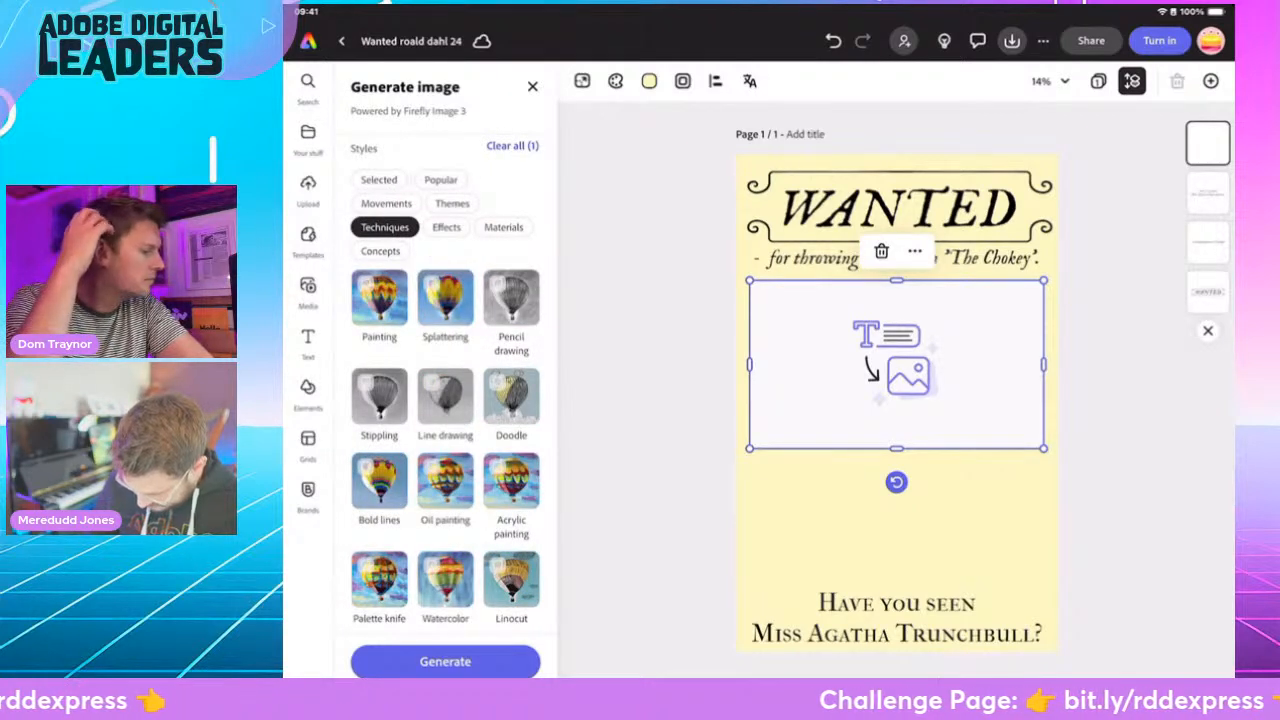
{"action": "left_click", "coordinate": [511, 396]}
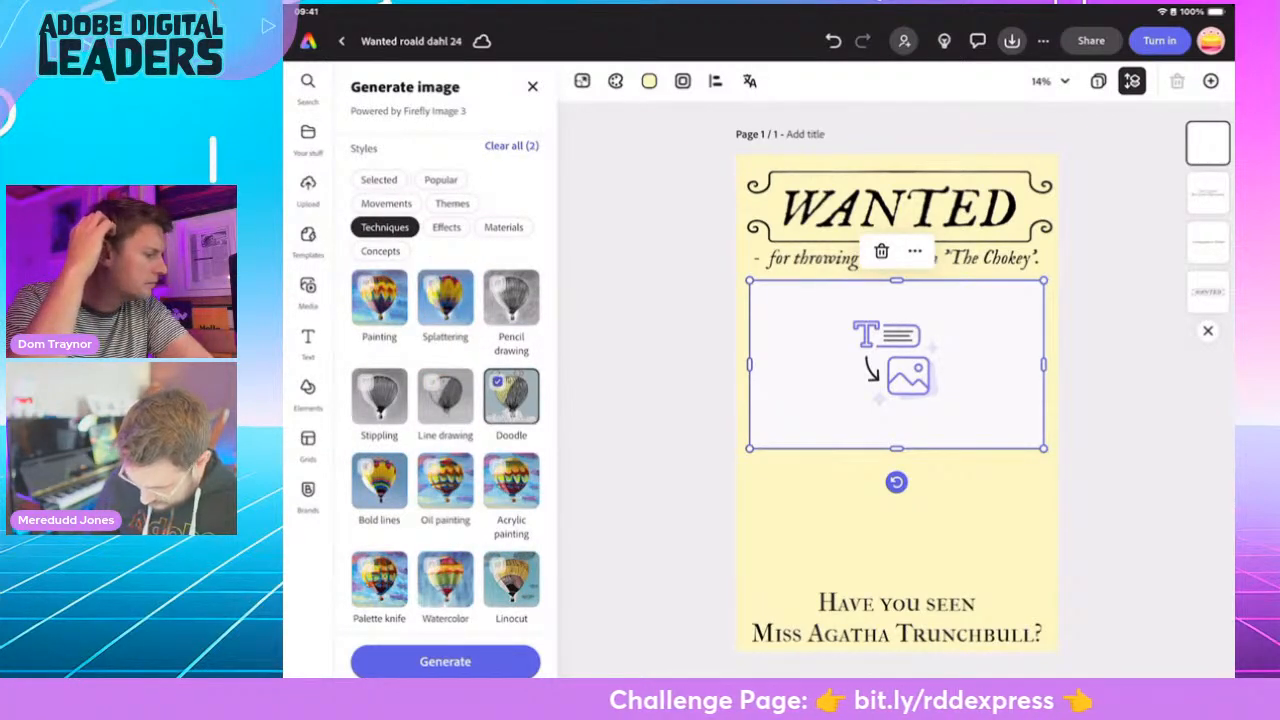
- Add the Antique photo effect and the Chaotic concept to the image styles, and show the selected styles
{"action": "left_click", "coordinate": [446, 227]}
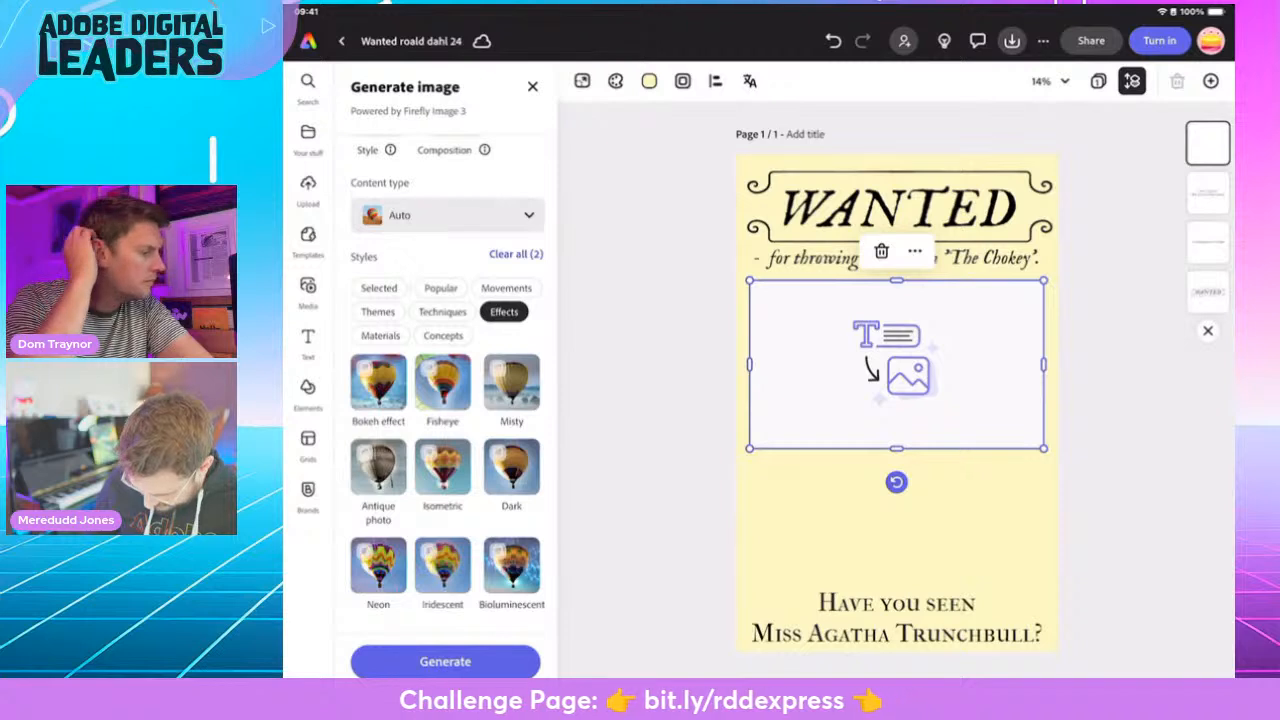
{"action": "left_click", "coordinate": [378, 466]}
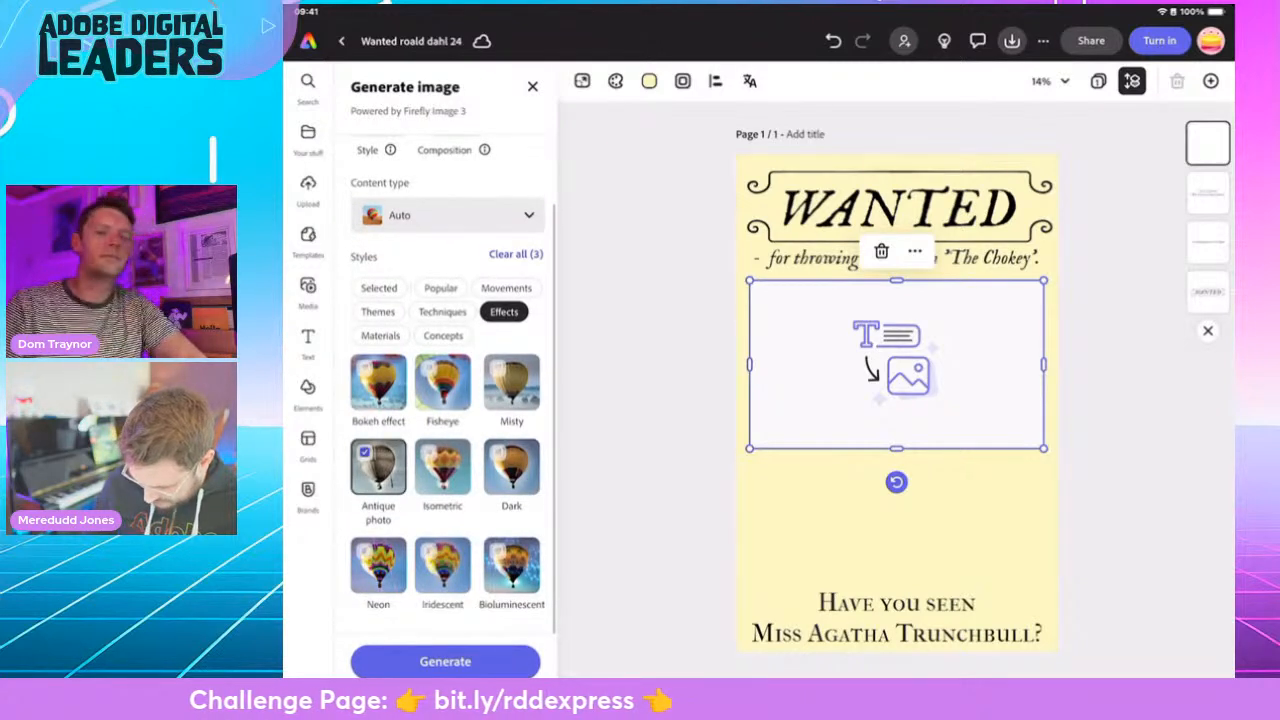
{"action": "left_click", "coordinate": [443, 336]}
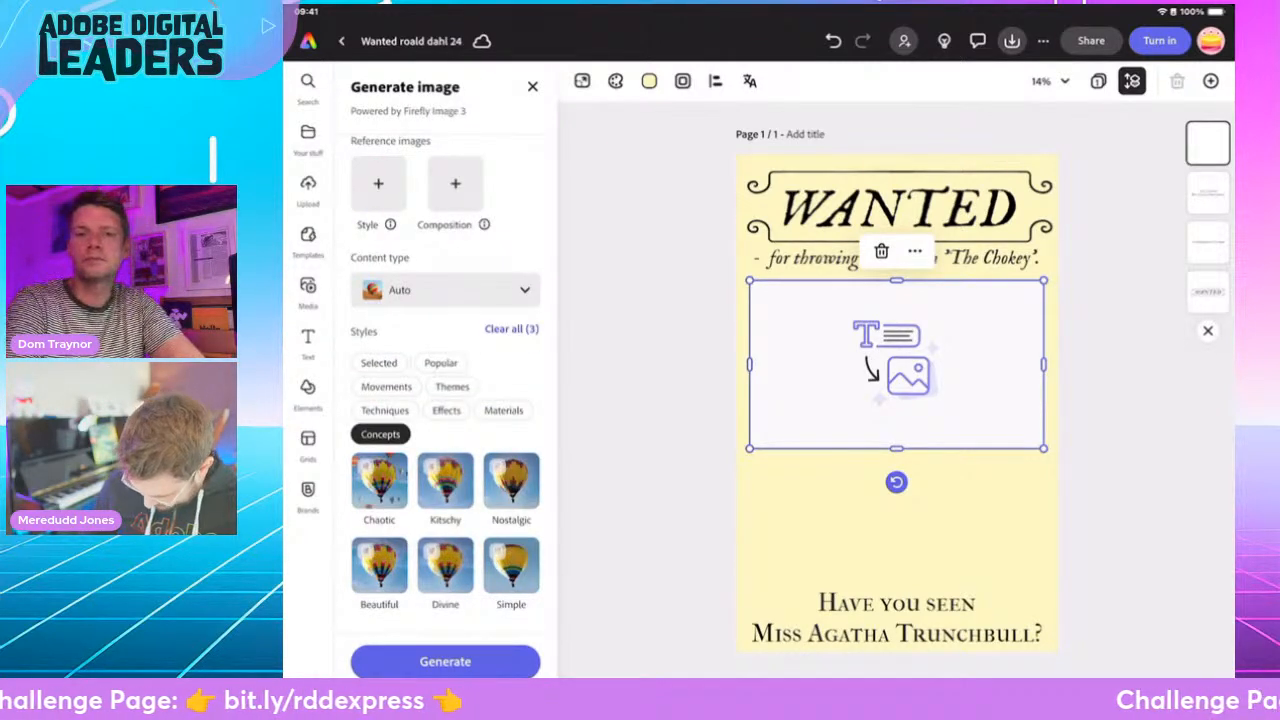
{"action": "scroll", "coordinate": [445, 400], "scroll_direction": "down", "scroll_amount": 1}
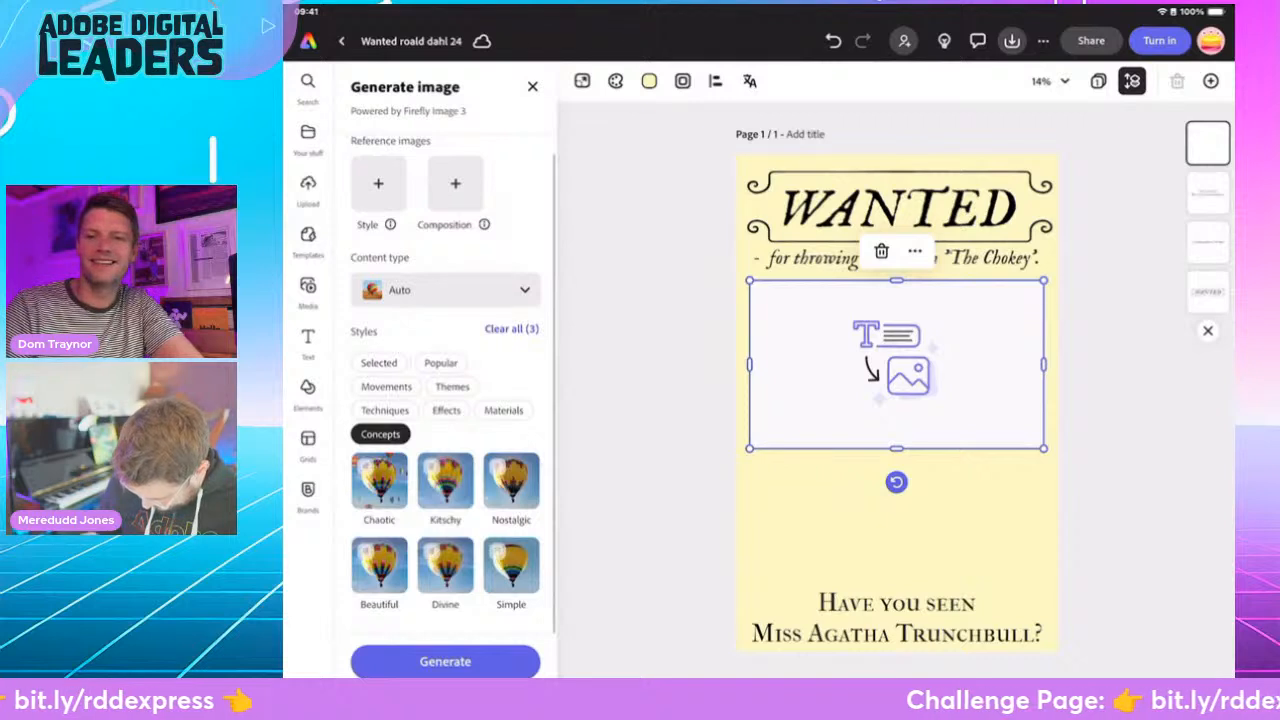
{"action": "left_click", "coordinate": [379, 481]}
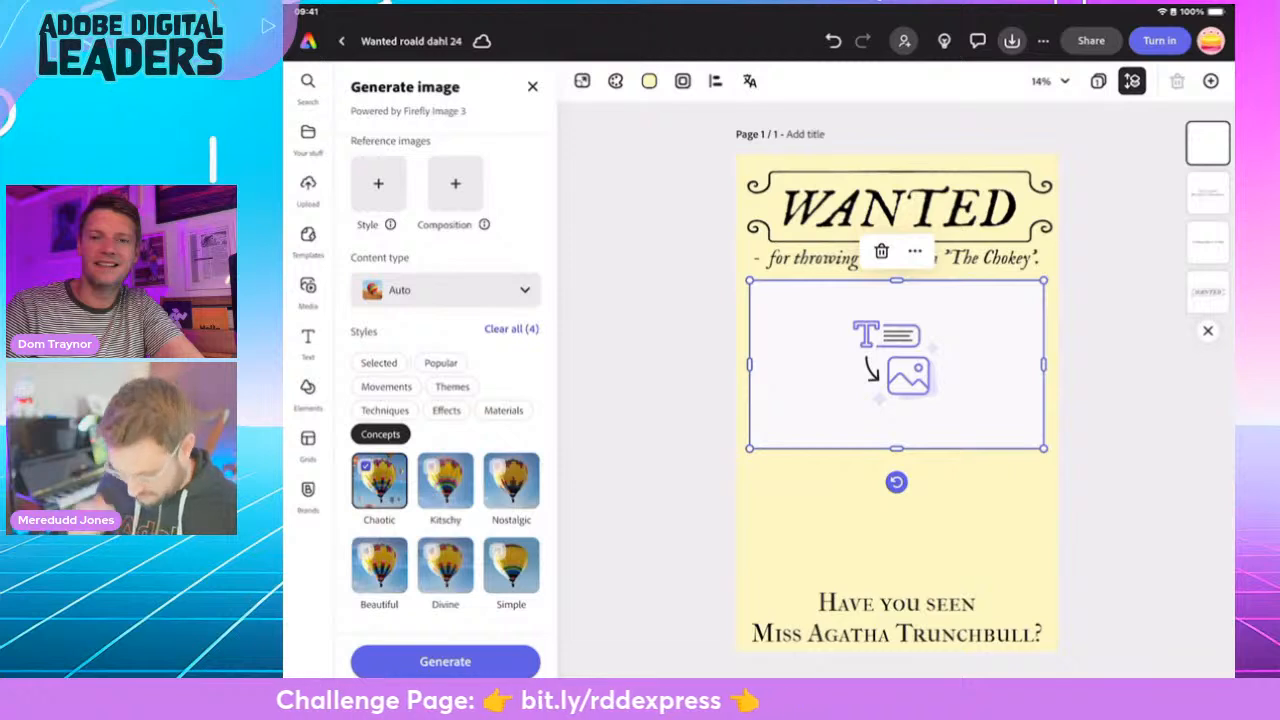
{"action": "left_click", "coordinate": [379, 363]}
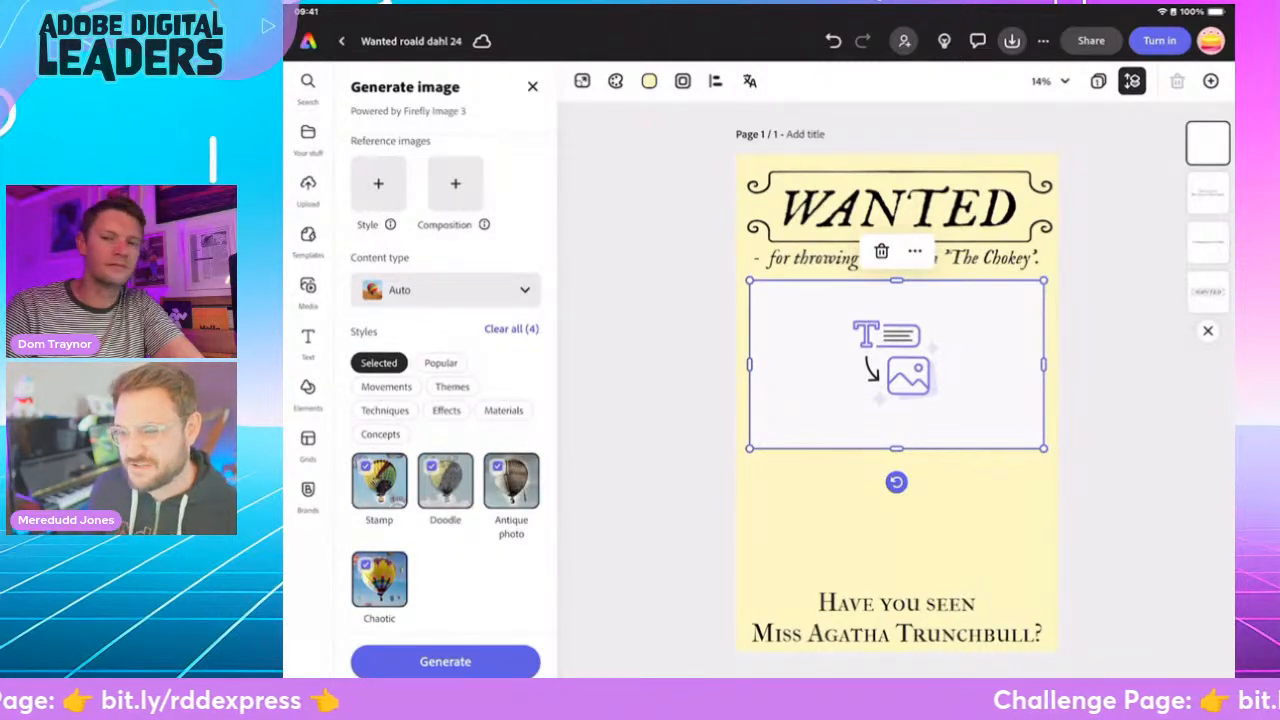
- Generate the portrait variations and place the second one, with the dark oval vignette, on the poster
{"action": "left_click", "coordinate": [445, 662]}
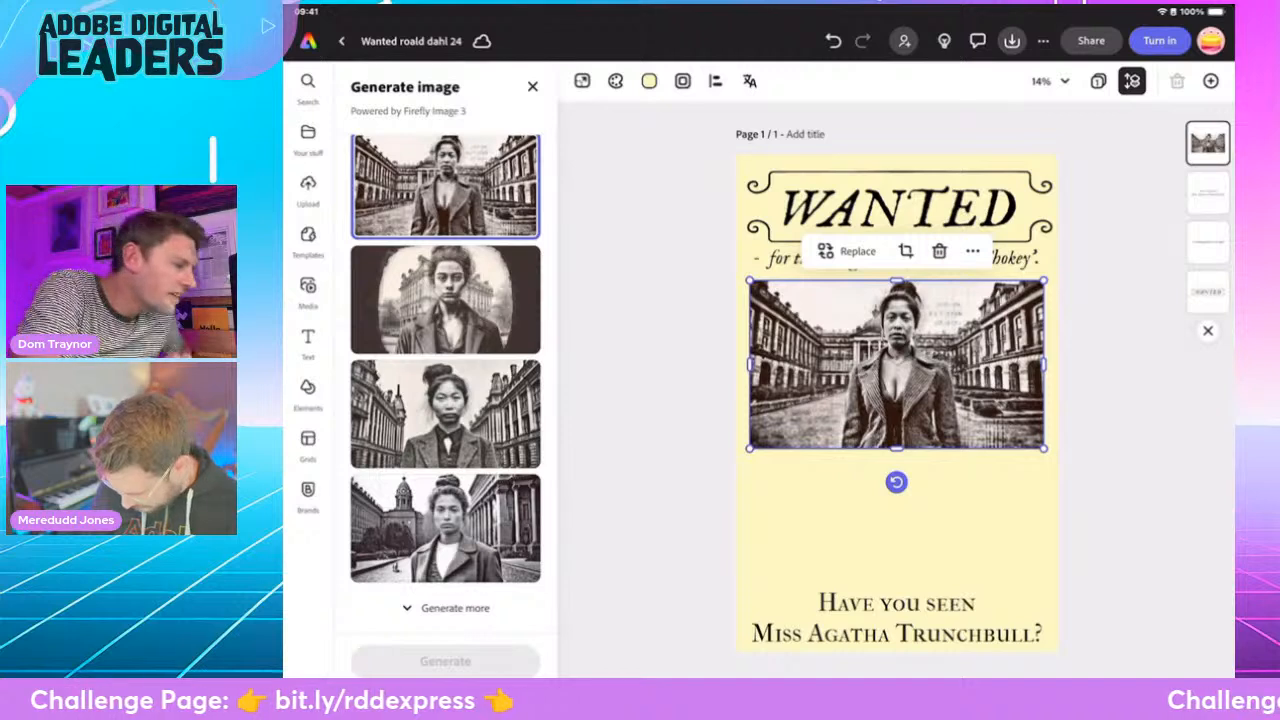
{"action": "left_click", "coordinate": [445, 300]}
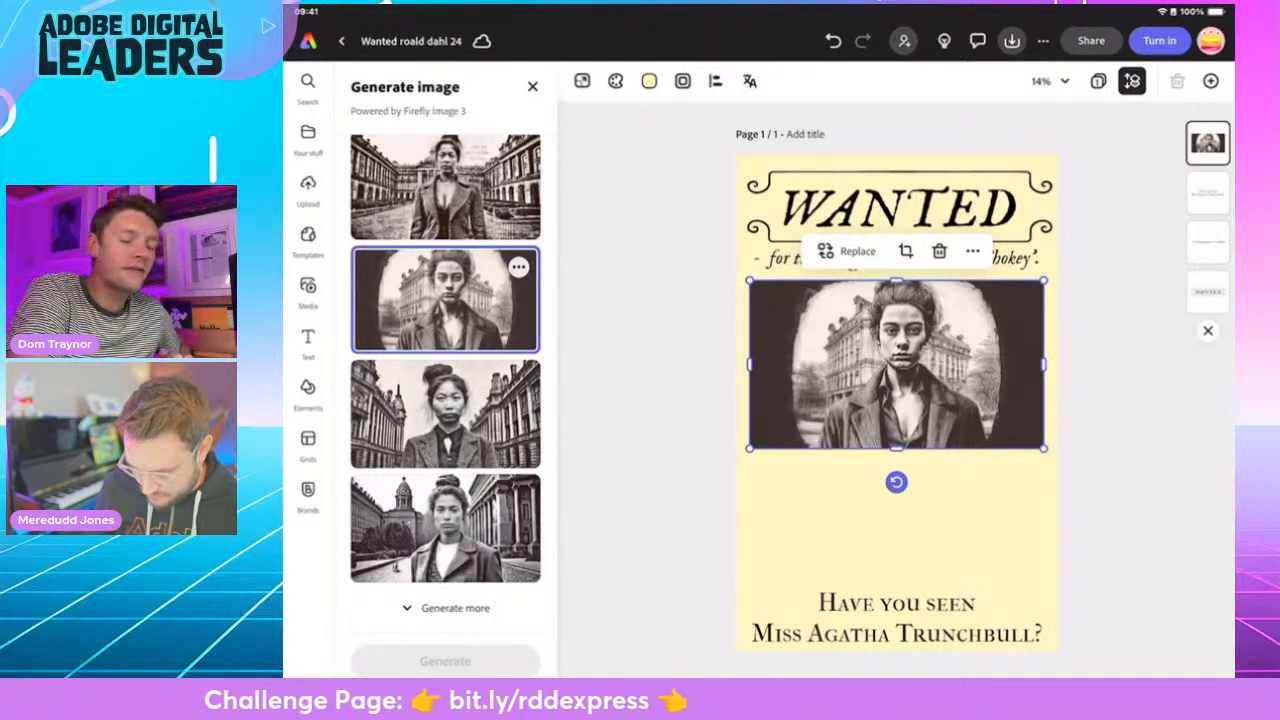
{"action": "left_click", "coordinate": [532, 87]}
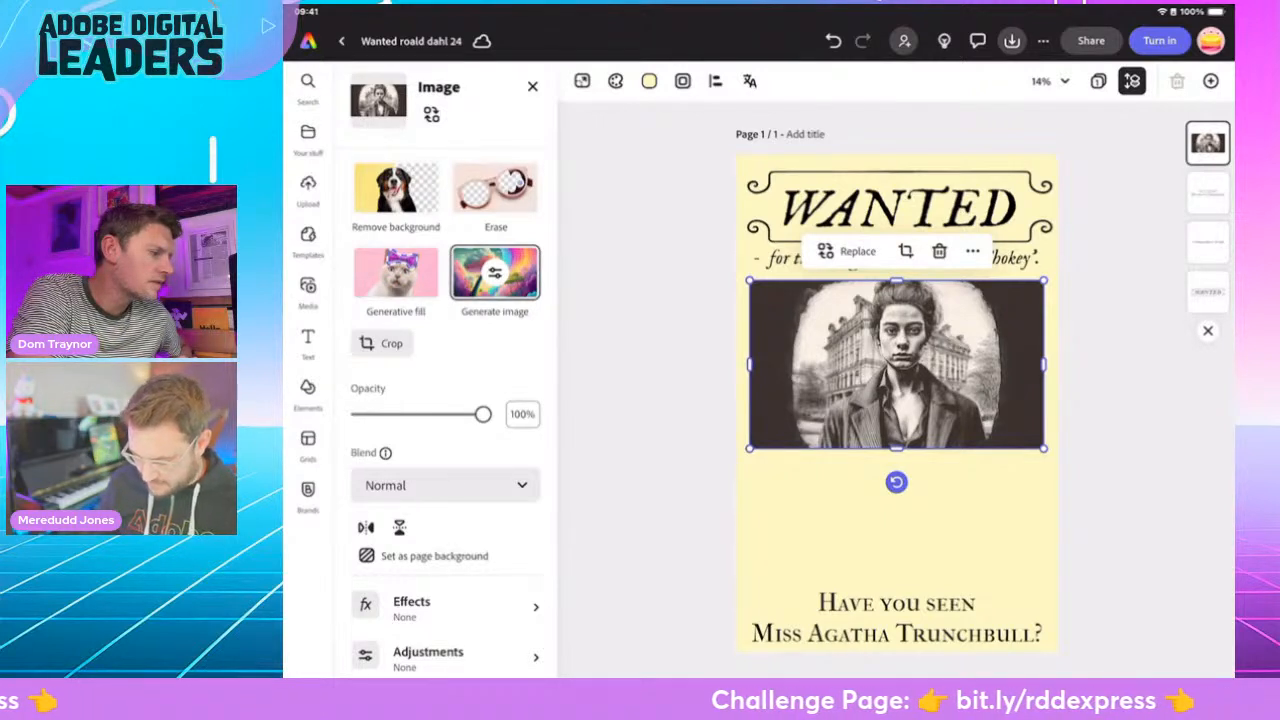
- Try removing the portrait's background, undo it, and compare the Multiply and Screen blends, keeping Multiply
{"action": "left_click", "coordinate": [396, 190]}
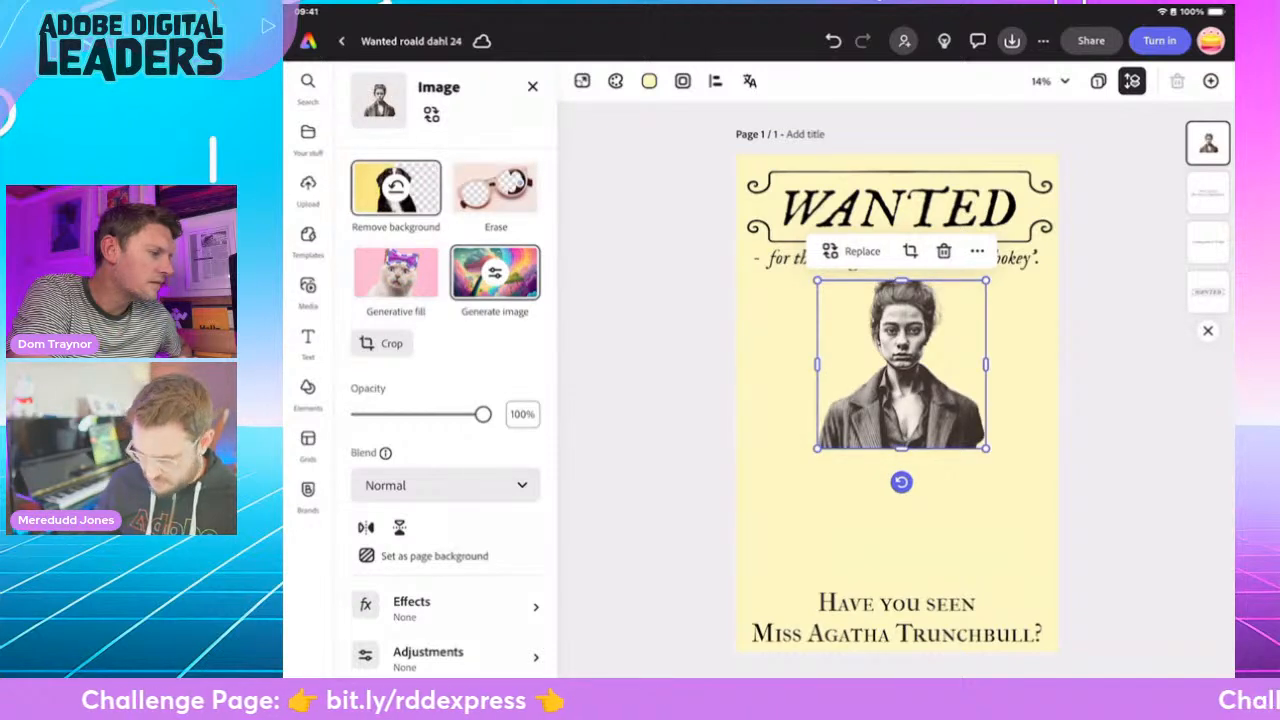
{"action": "key", "text": "ctrl+z"}
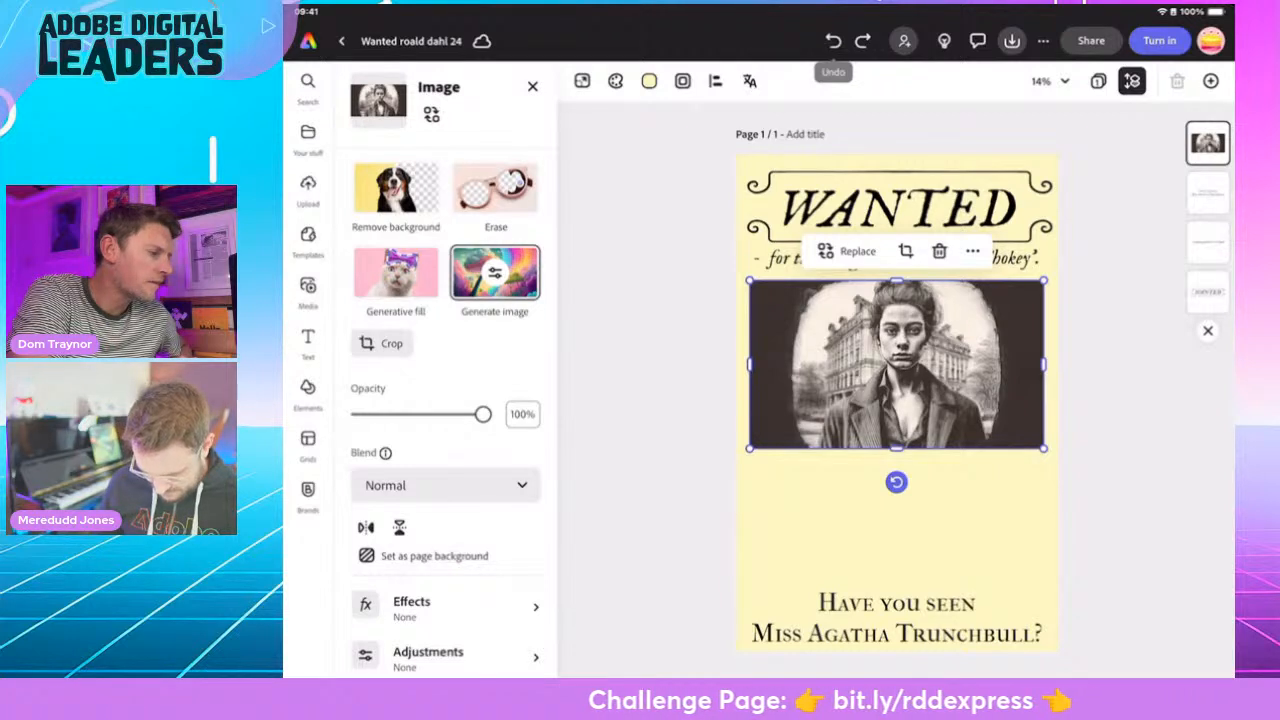
{"action": "left_click", "coordinate": [445, 486]}
{"action": "left_click", "coordinate": [459, 358]}
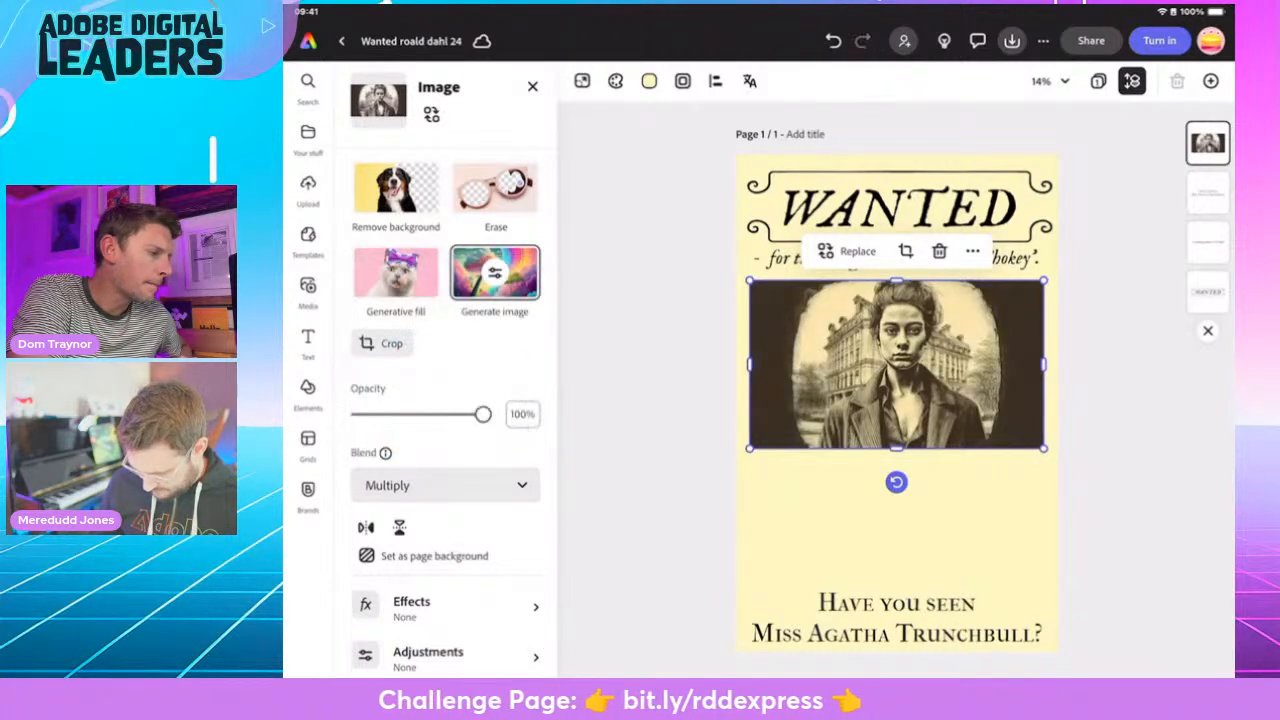
{"action": "left_click", "coordinate": [445, 486]}
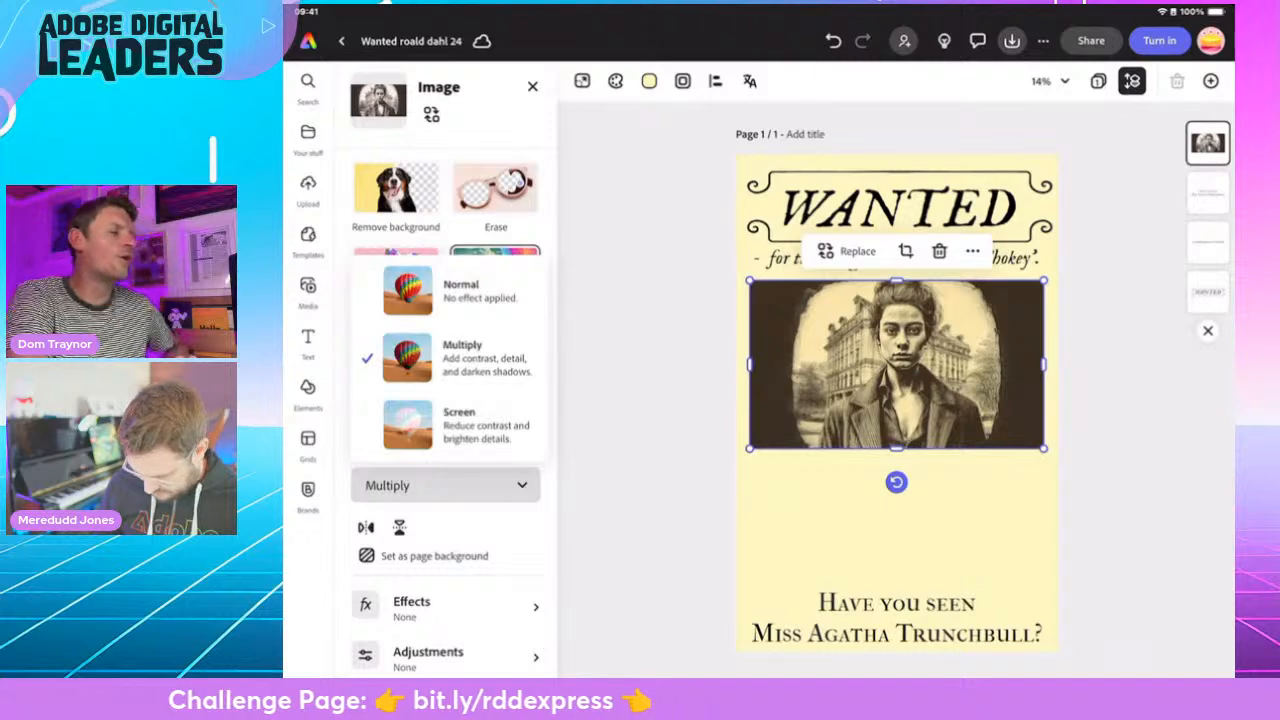
{"action": "left_click", "coordinate": [457, 417]}
{"action": "left_click", "coordinate": [445, 486]}
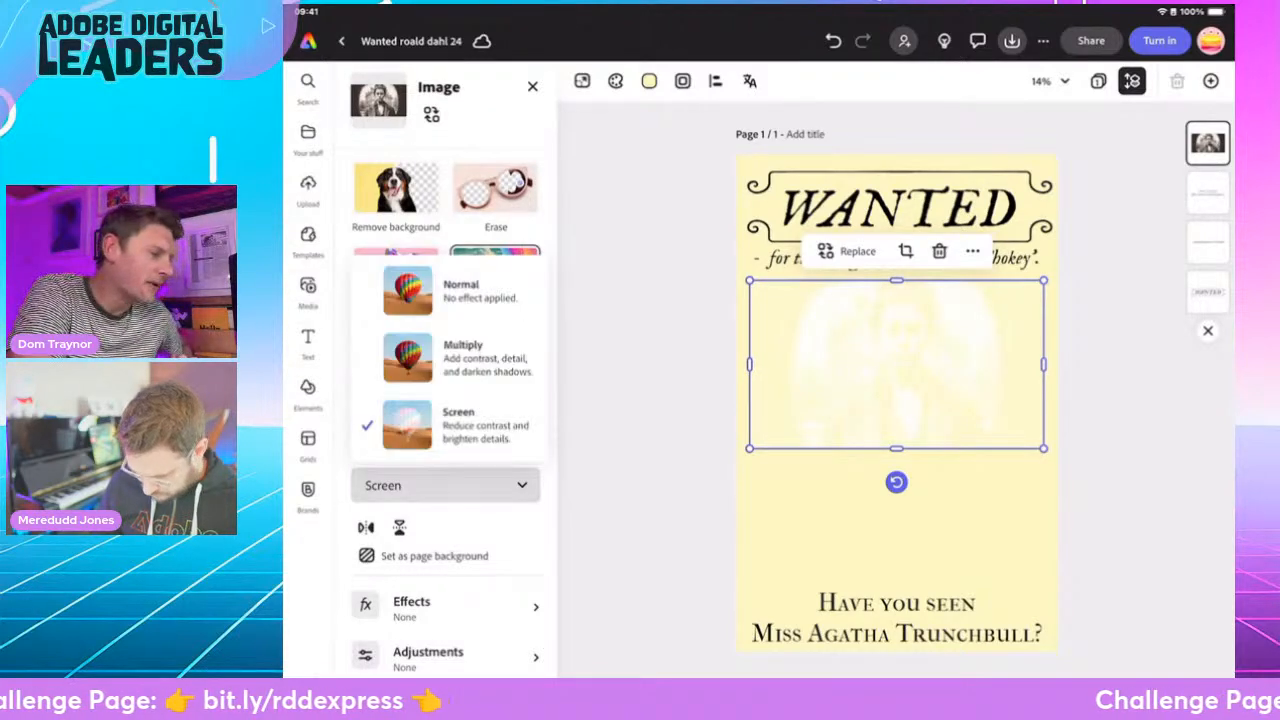
{"action": "left_click", "coordinate": [450, 357]}
- Enlarge the portrait to slightly more than the poster's width and centre it between the text lines
{"action": "left_click_drag", "start_coordinate": [1044, 448], "coordinate": [1088, 474]}
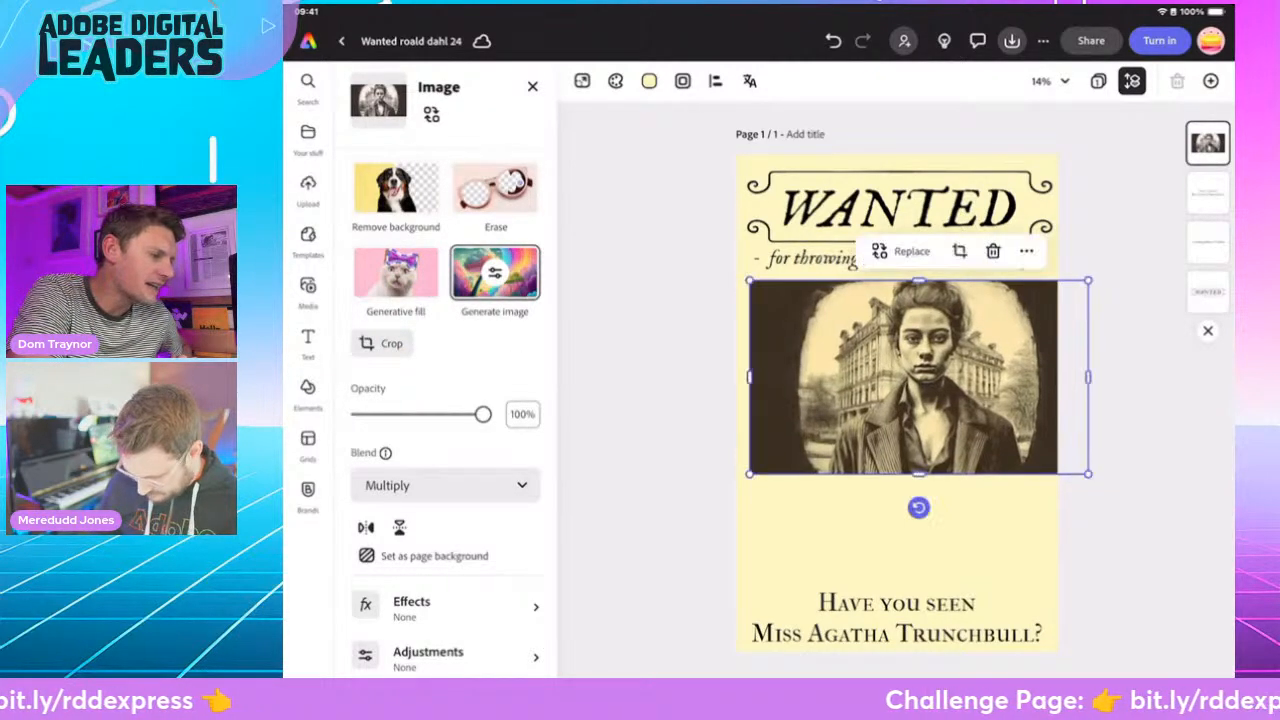
{"action": "left_click_drag", "start_coordinate": [749, 281], "coordinate": [677, 237]}
{"action": "left_click_drag", "start_coordinate": [883, 357], "coordinate": [883, 375]}
{"action": "mouse_move", "coordinate": [677, 258]}
{"action": "left_mouse_down"}
{"action": "mouse_move", "coordinate": [737, 271]}
{"action": "mouse_move", "coordinate": [669, 246]}
{"action": "left_mouse_up"}
{"action": "left_click_drag", "start_coordinate": [899, 378], "coordinate": [886, 405]}
{"action": "left_click_drag", "start_coordinate": [1115, 535], "coordinate": [1000, 470]}
{"action": "left_click_drag", "start_coordinate": [828, 371], "coordinate": [897, 374]}
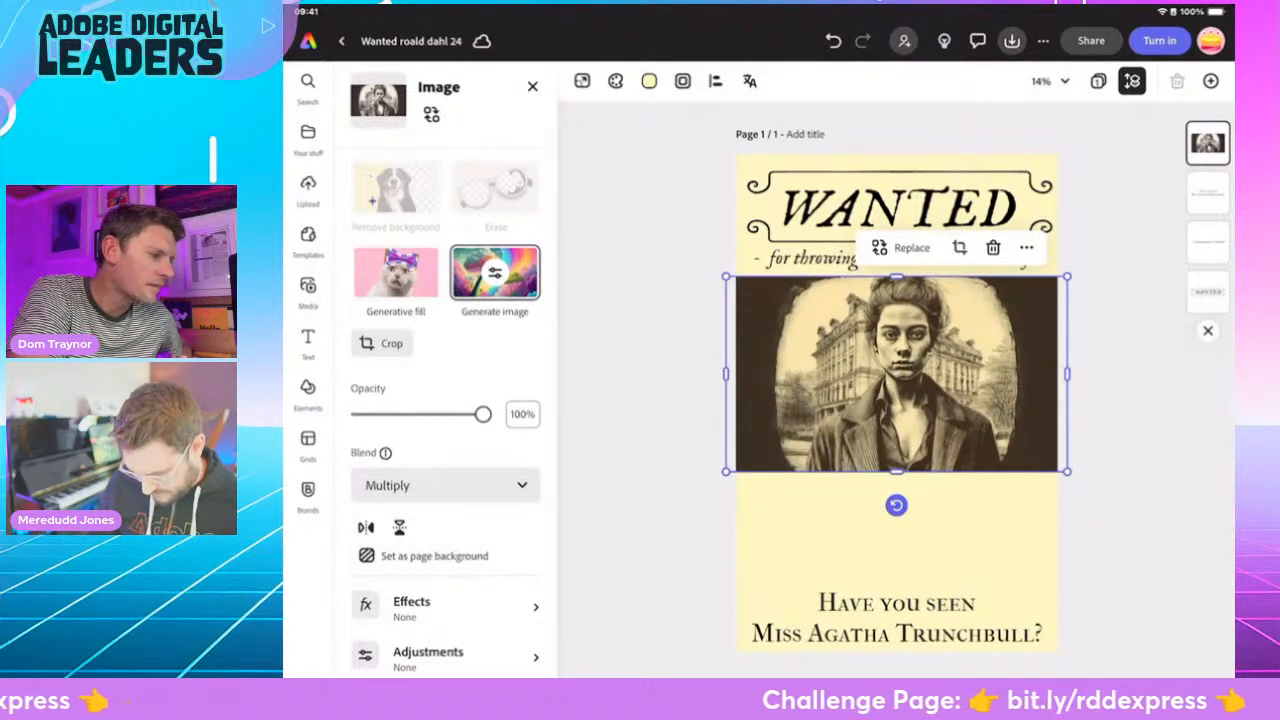
- Try the portrait as a smaller cut-out without its background, and undo these changes
{"action": "left_click_drag", "start_coordinate": [1000, 471], "coordinate": [959, 431]}
{"action": "left_click_drag", "start_coordinate": [882, 360], "coordinate": [906, 352]}
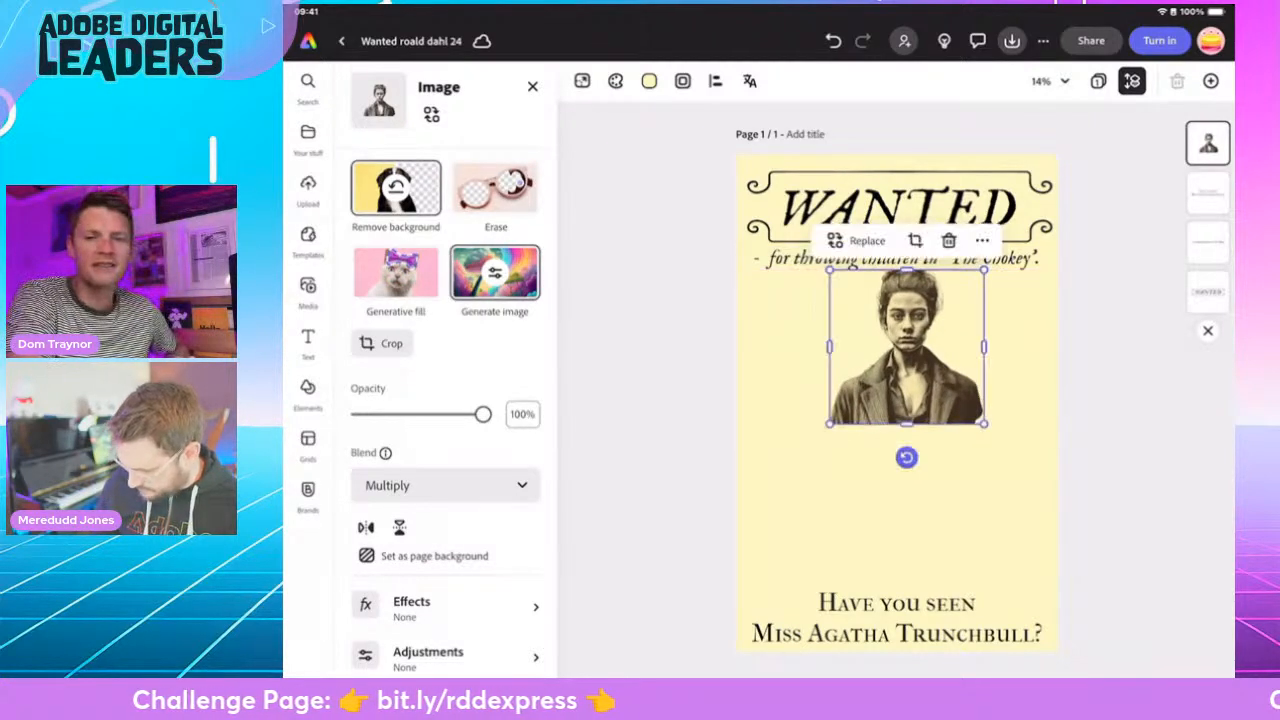
{"action": "key", "text": "ctrl+z"}
{"action": "left_click", "coordinate": [833, 41]}
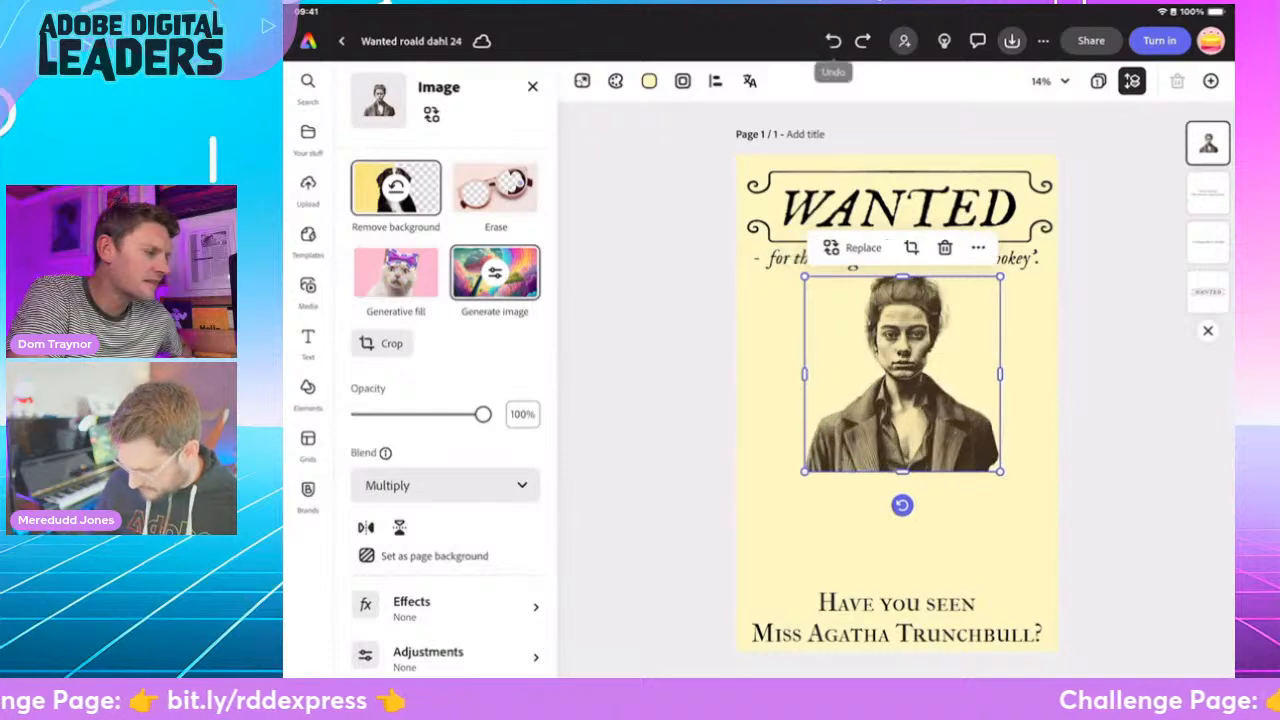
{"action": "left_click", "coordinate": [833, 41]}
- Scale the full portrait down to just within the poster's width and centre it below "The Chokey" line
{"action": "mouse_move", "coordinate": [896, 374]}
{"action": "left_mouse_down"}
{"action": "mouse_move", "coordinate": [896, 355]}
{"action": "mouse_move", "coordinate": [896, 368]}
{"action": "left_mouse_up"}
{"action": "left_click_drag", "start_coordinate": [1067, 465], "coordinate": [1009, 432]}
{"action": "left_click_drag", "start_coordinate": [867, 350], "coordinate": [896, 350]}
{"action": "right_click", "coordinate": [901, 354]}
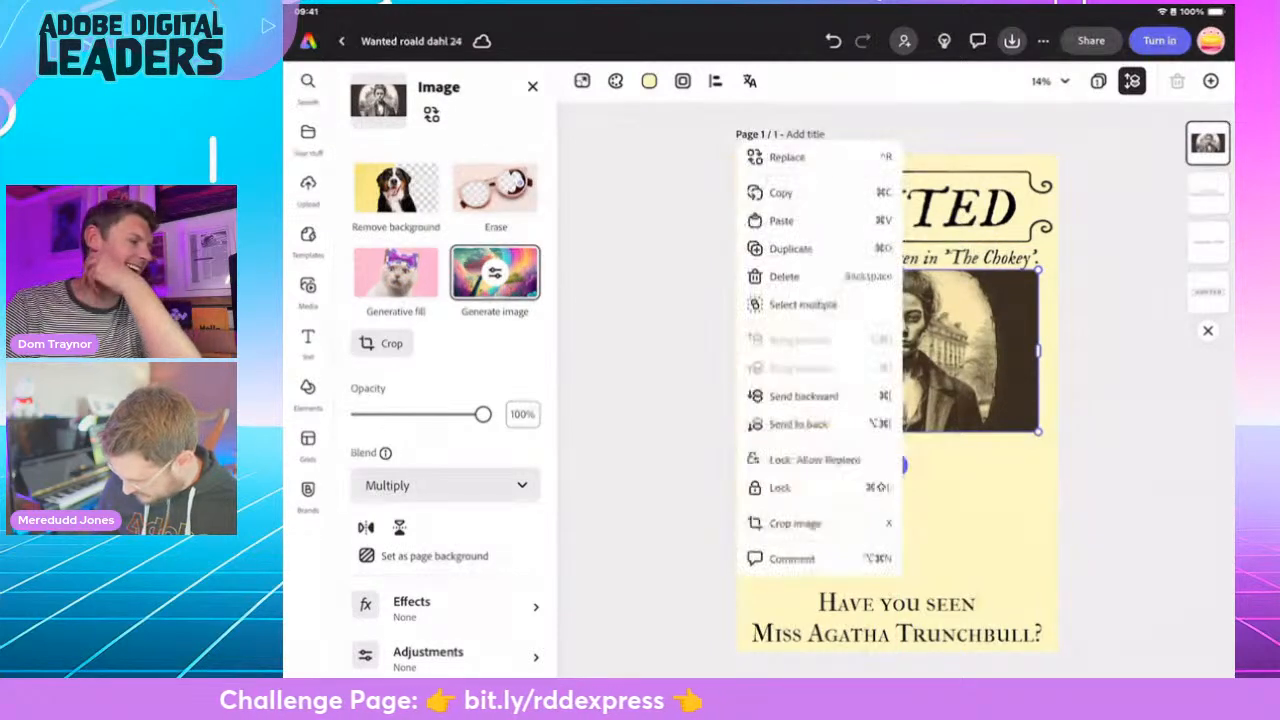
{"action": "key", "text": "Escape"}
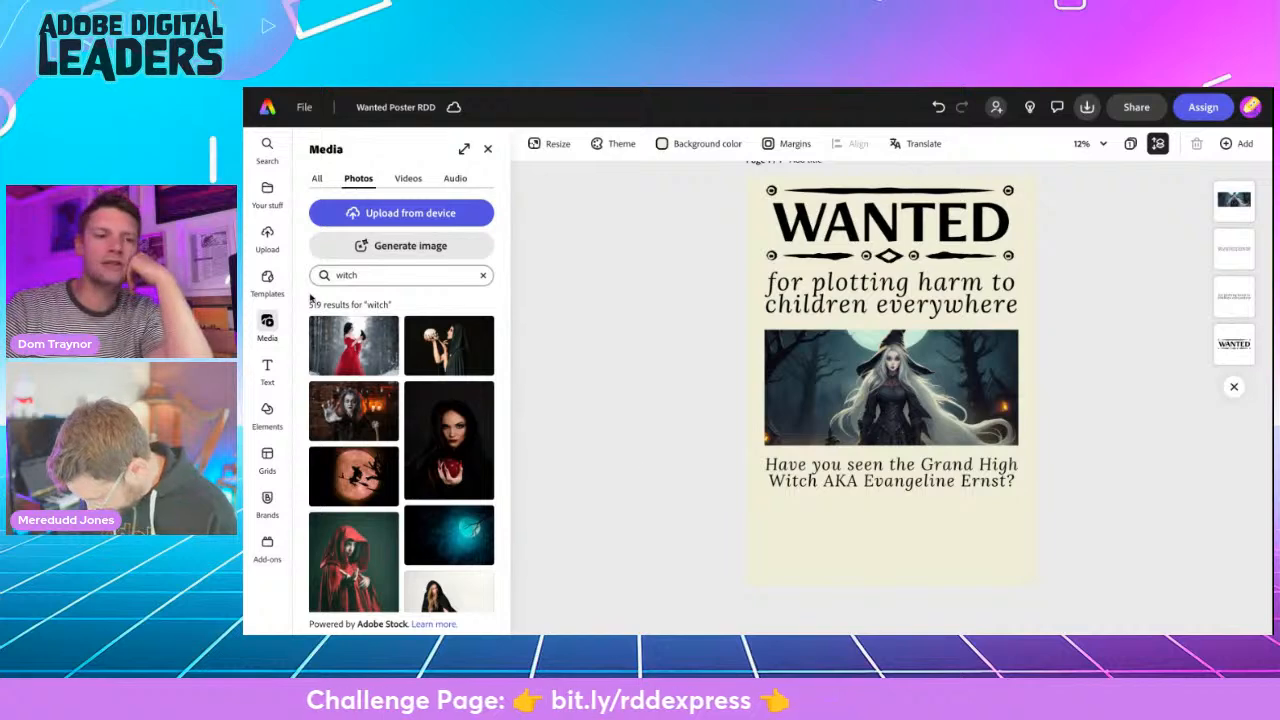
- Add a new text box to the Grand High Witch poster and check the font of the WANTED heading
{"action": "left_click", "coordinate": [267, 370]}
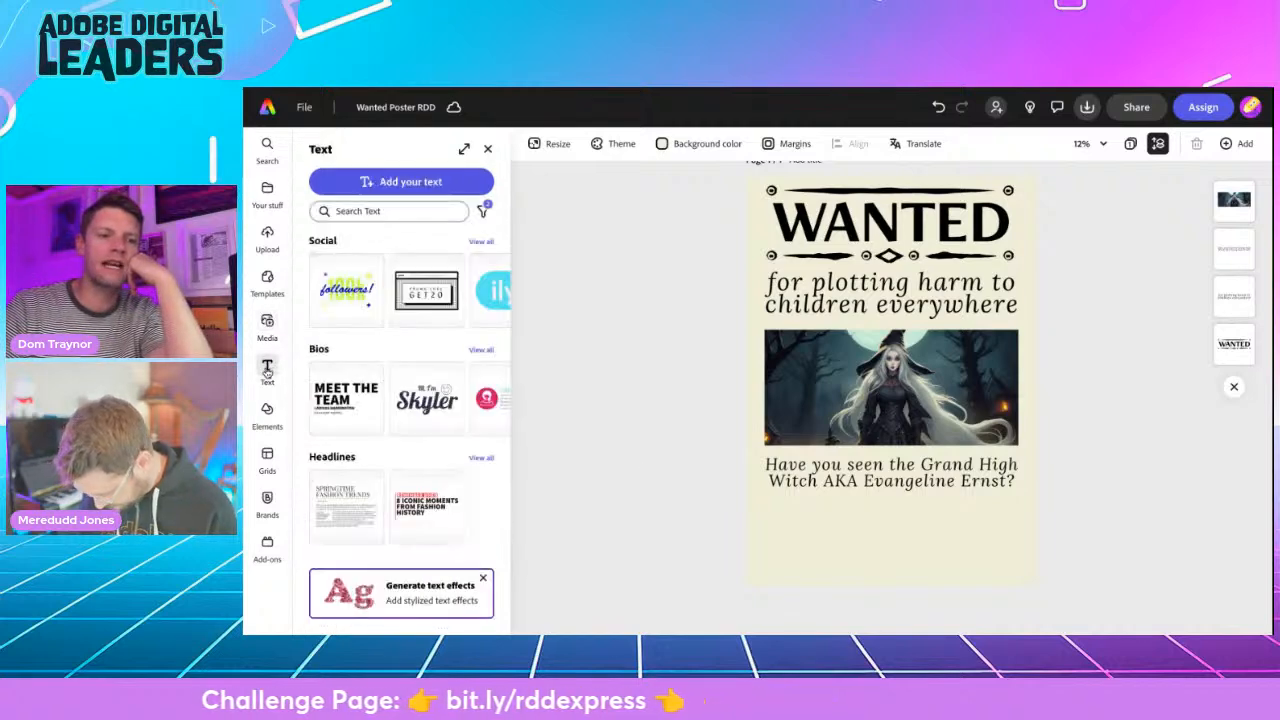
{"action": "left_click", "coordinate": [370, 184]}
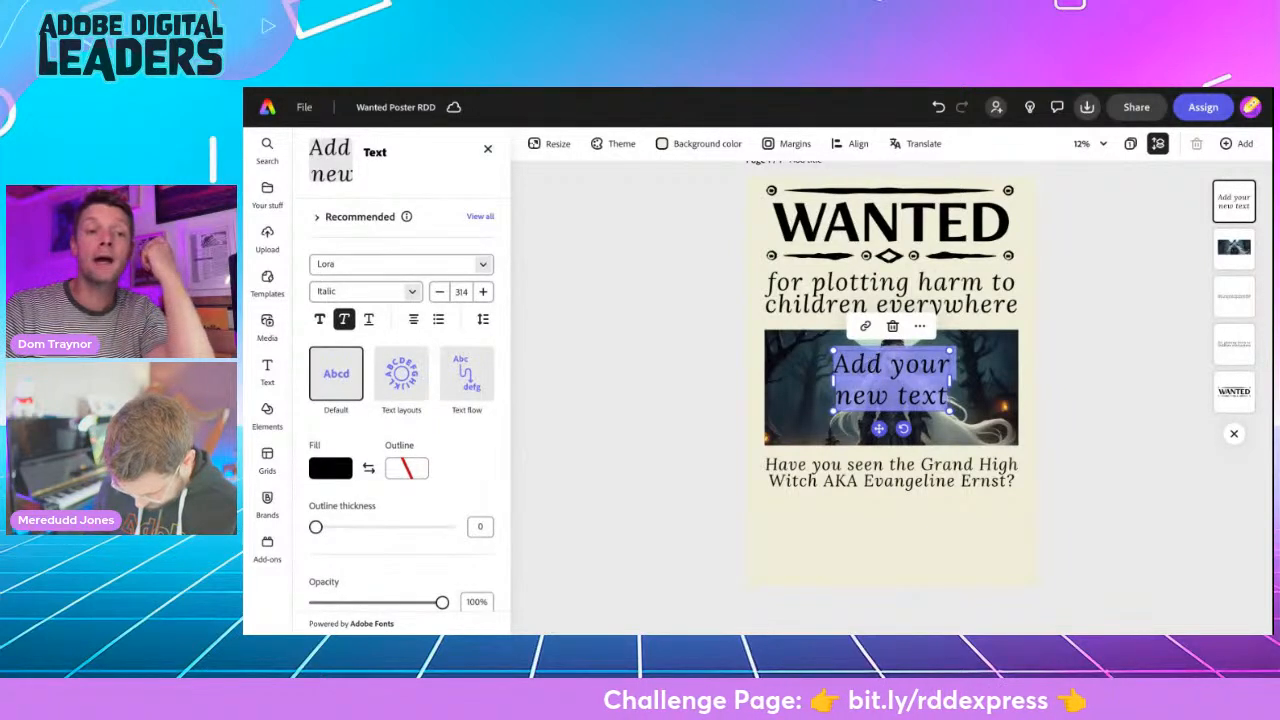
{"action": "left_click", "coordinate": [875, 230]}
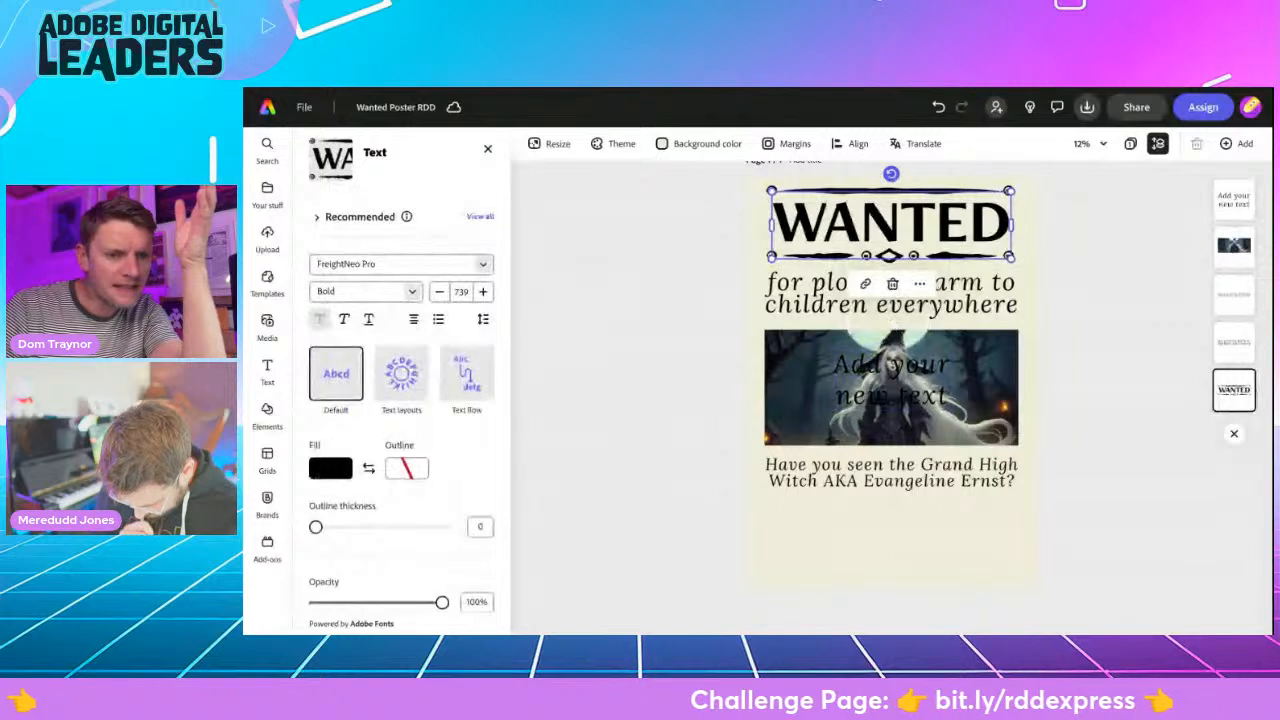
{"action": "left_click", "coordinate": [890, 385]}
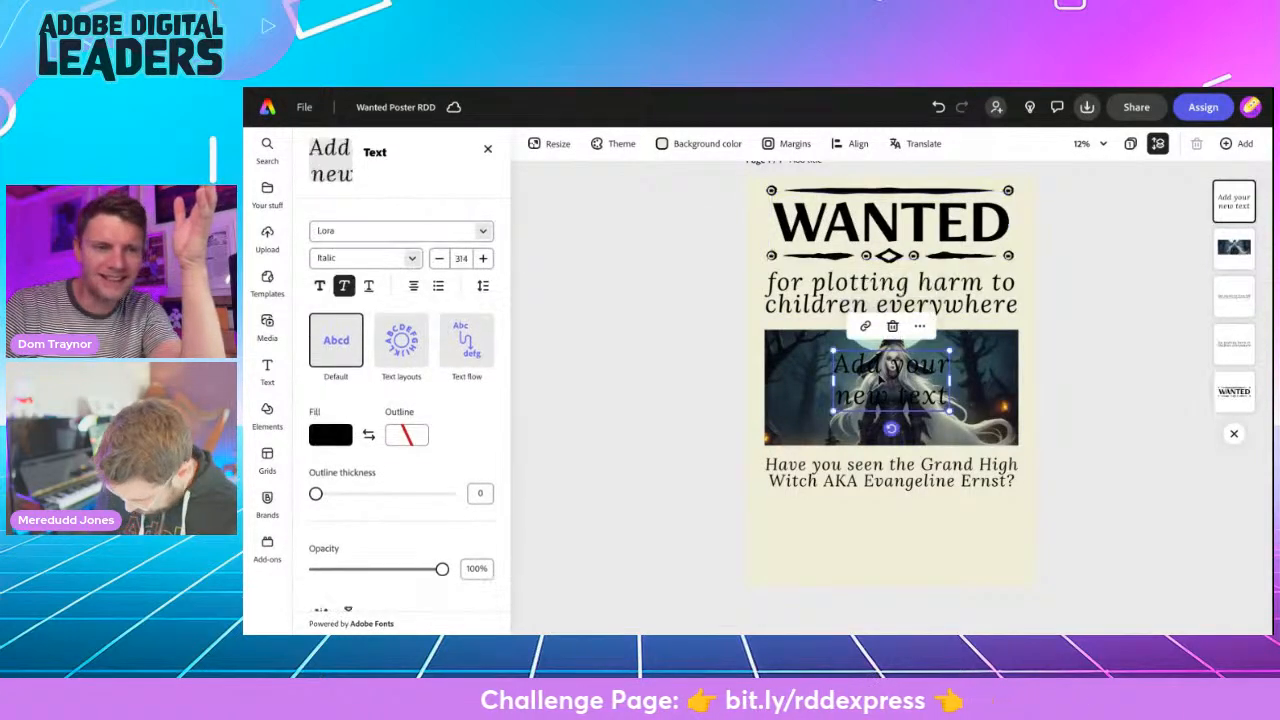
- Try searching the fonts for "freight" for the new text box, and leave the font search
{"action": "left_click", "coordinate": [339, 267]}
{"action": "type", "text": "fr"}
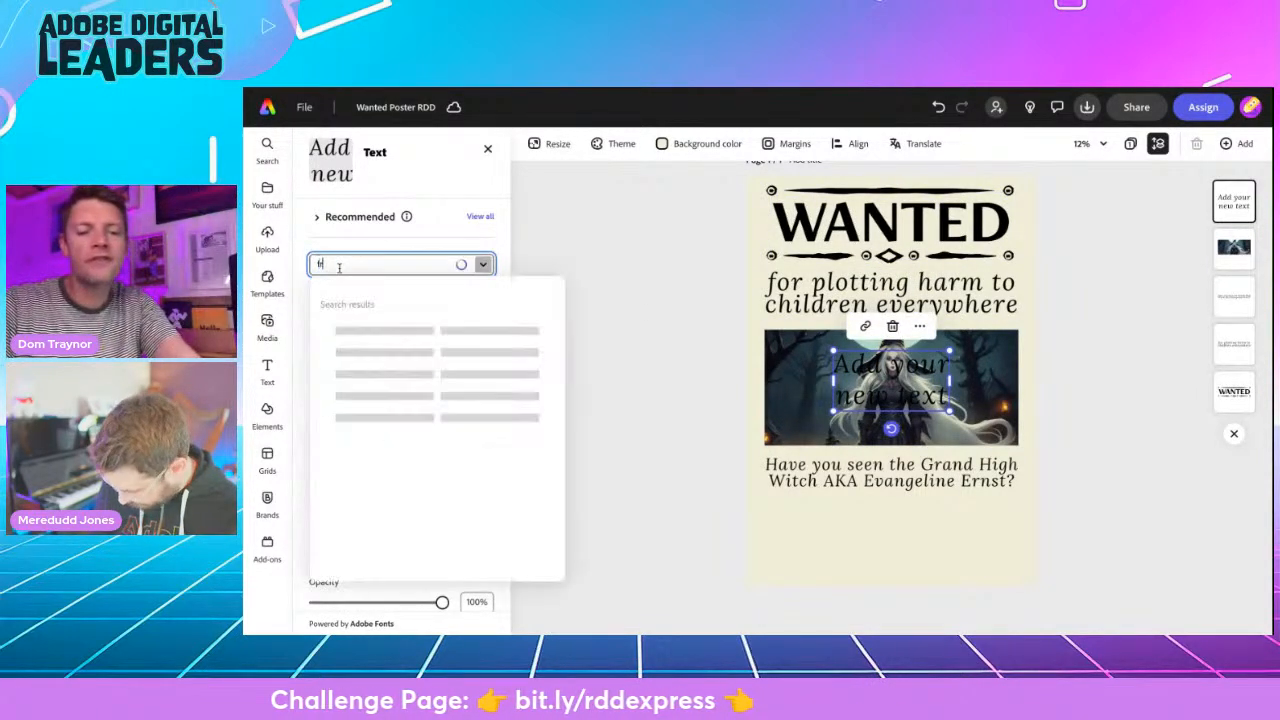
{"action": "key", "text": "BackSpace"}
{"action": "key", "text": "BackSpace"}
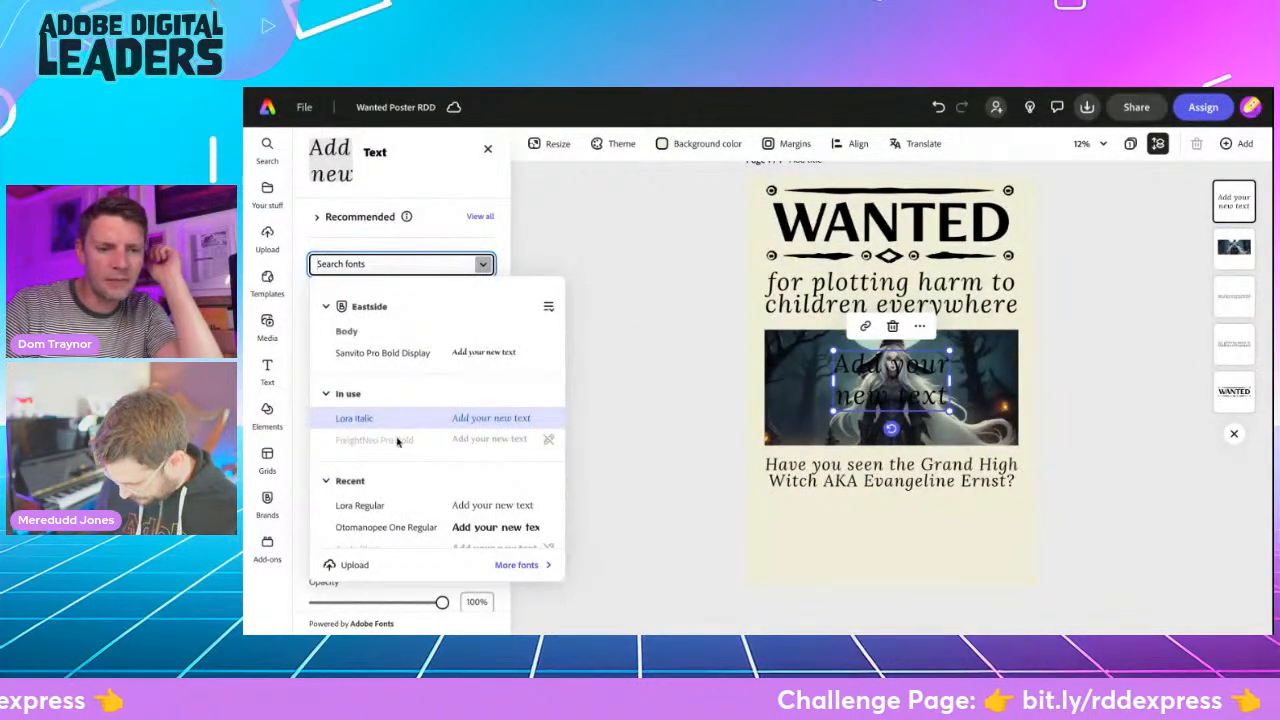
{"action": "type", "text": "freight"}
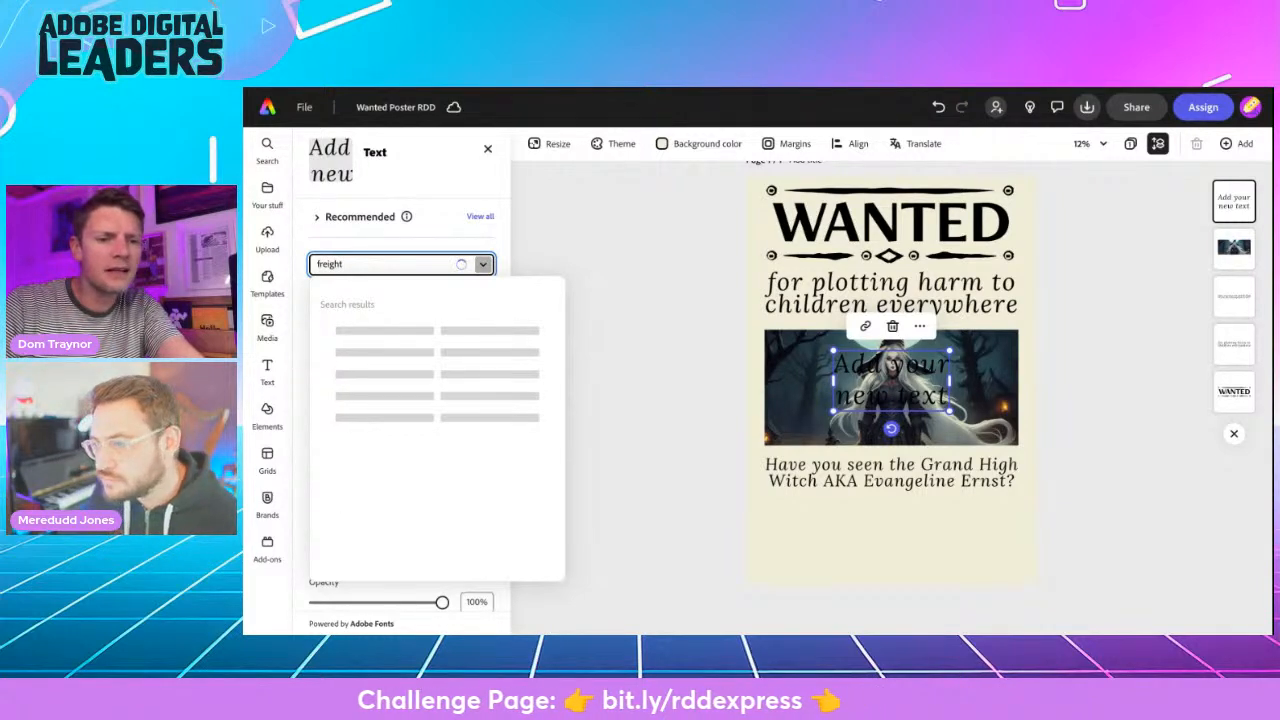
{"action": "left_click", "coordinate": [535, 259]}
- Place the new text box below the "Have you seen the Grand High Witch" lines and replace its text with "CASH REWARD £1.2 MILLION"
{"action": "left_click", "coordinate": [856, 393]}
{"action": "left_click_drag", "start_coordinate": [856, 393], "coordinate": [856, 543]}
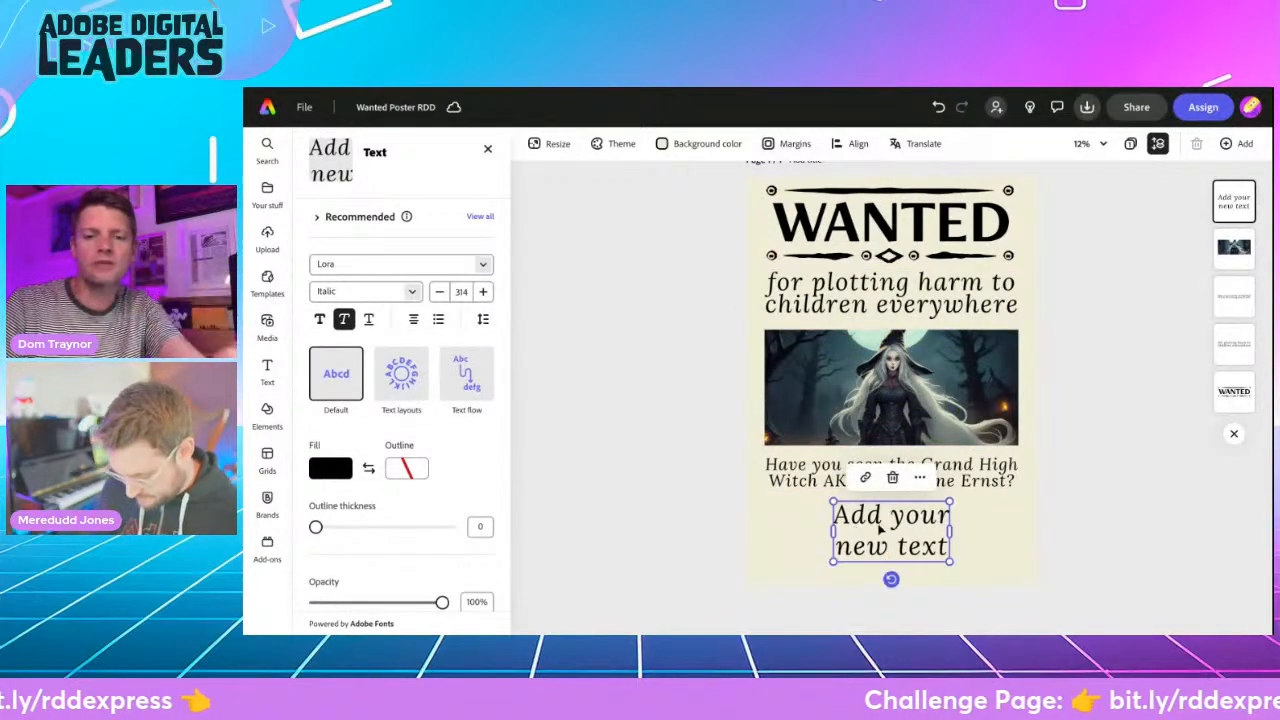
{"action": "triple_click", "coordinate": [878, 531]}
{"action": "key", "text": "ctrl+a"}
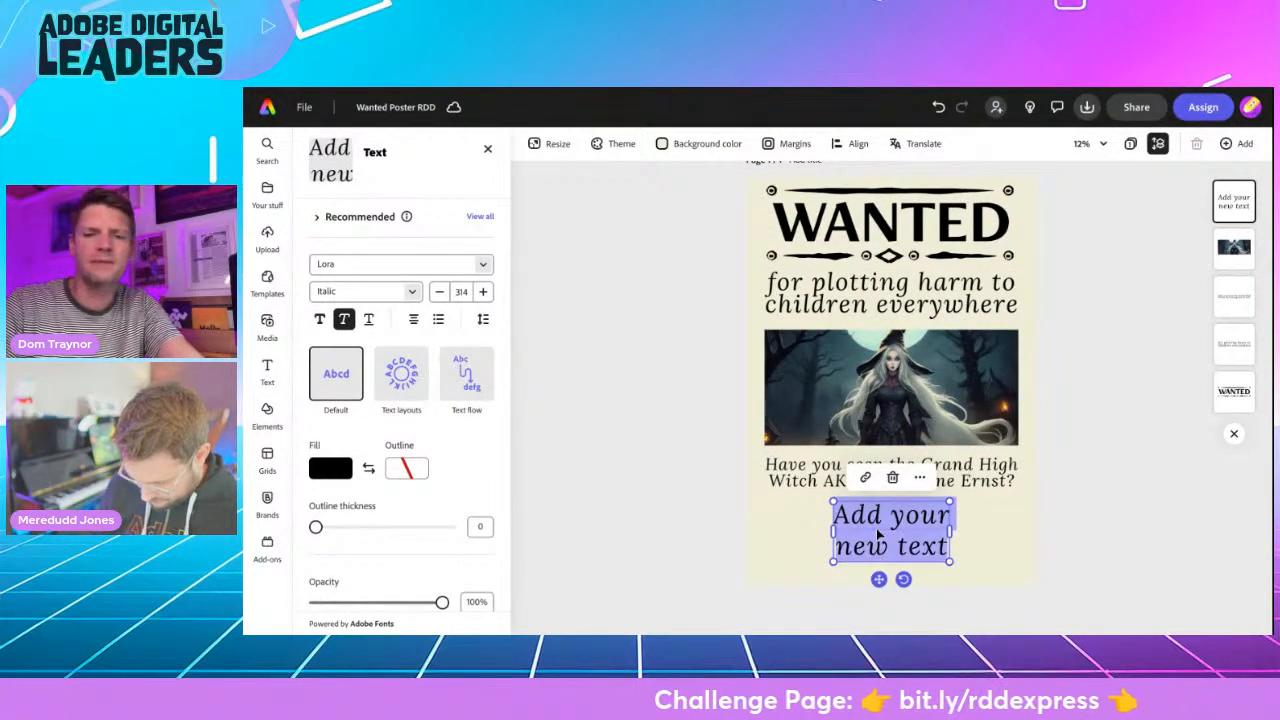
{"action": "type", "text": "CASH REWARD"}
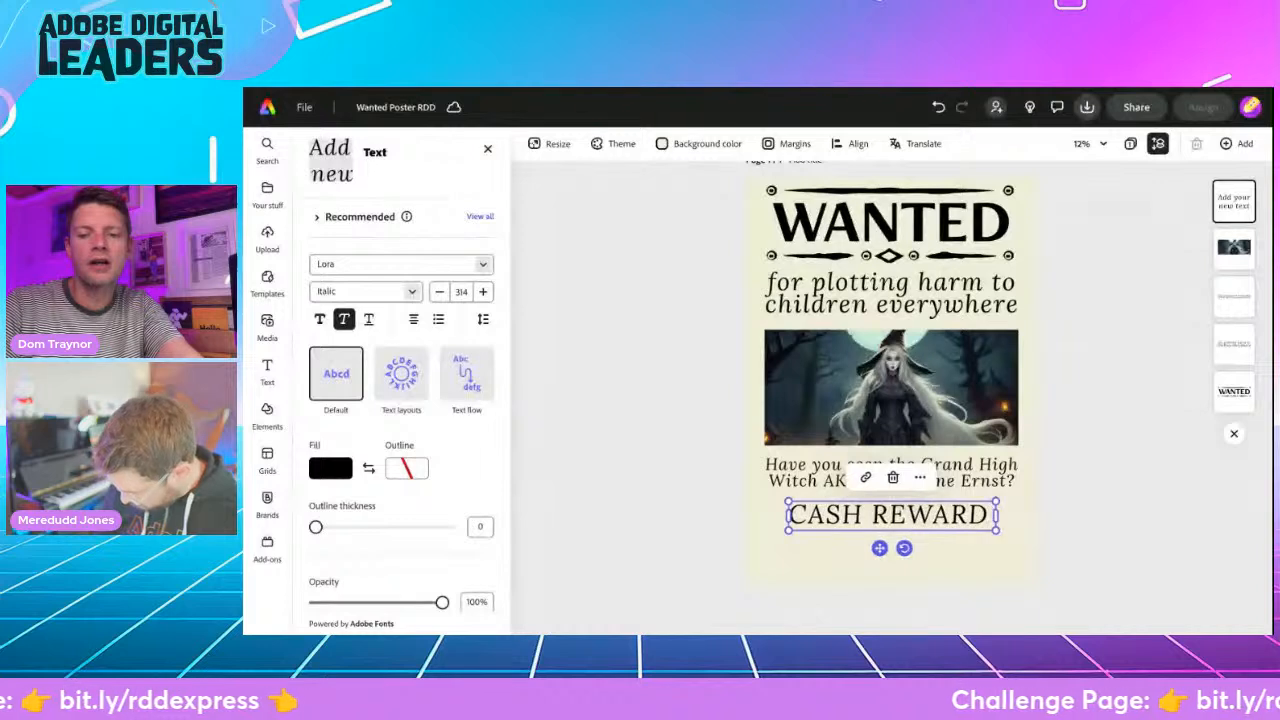
{"action": "type", "text": "£1.2"}
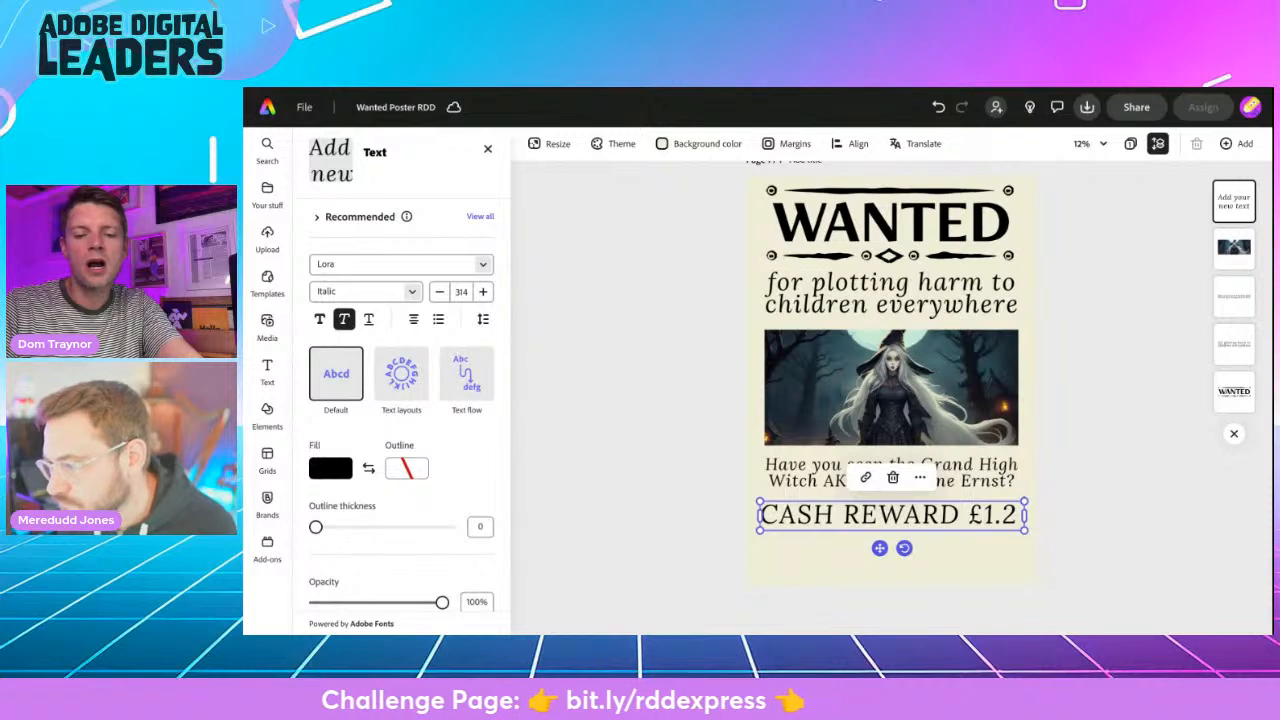
{"action": "type", "text": " MILLION"}
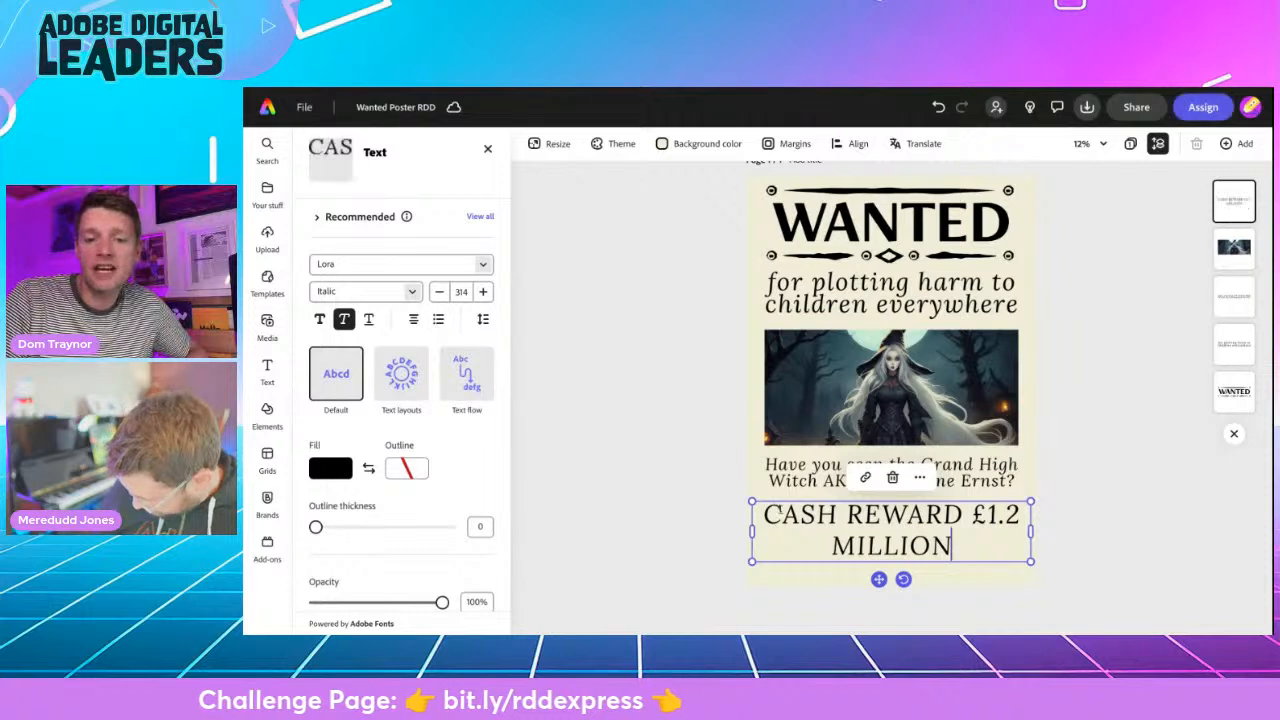
- Change the whole reward text from italic to the upright Bold style of Lora
{"action": "triple_click", "coordinate": [787, 513]}
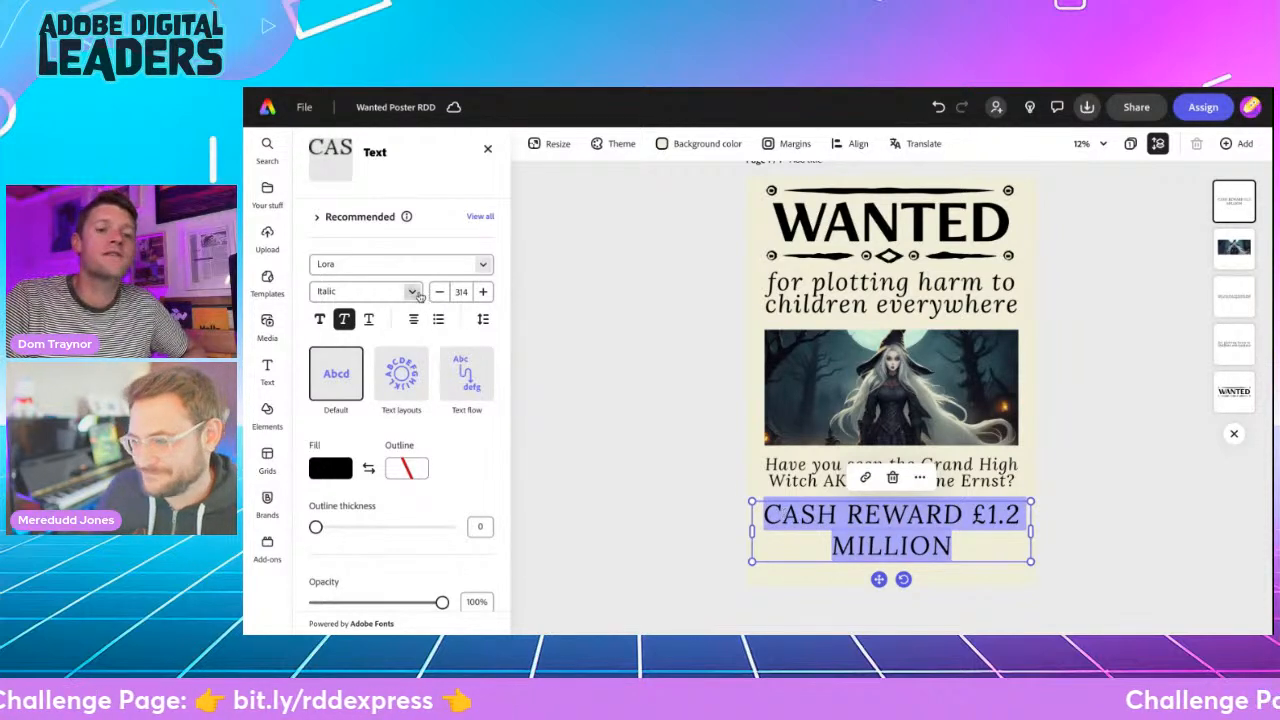
{"action": "left_click", "coordinate": [320, 320]}
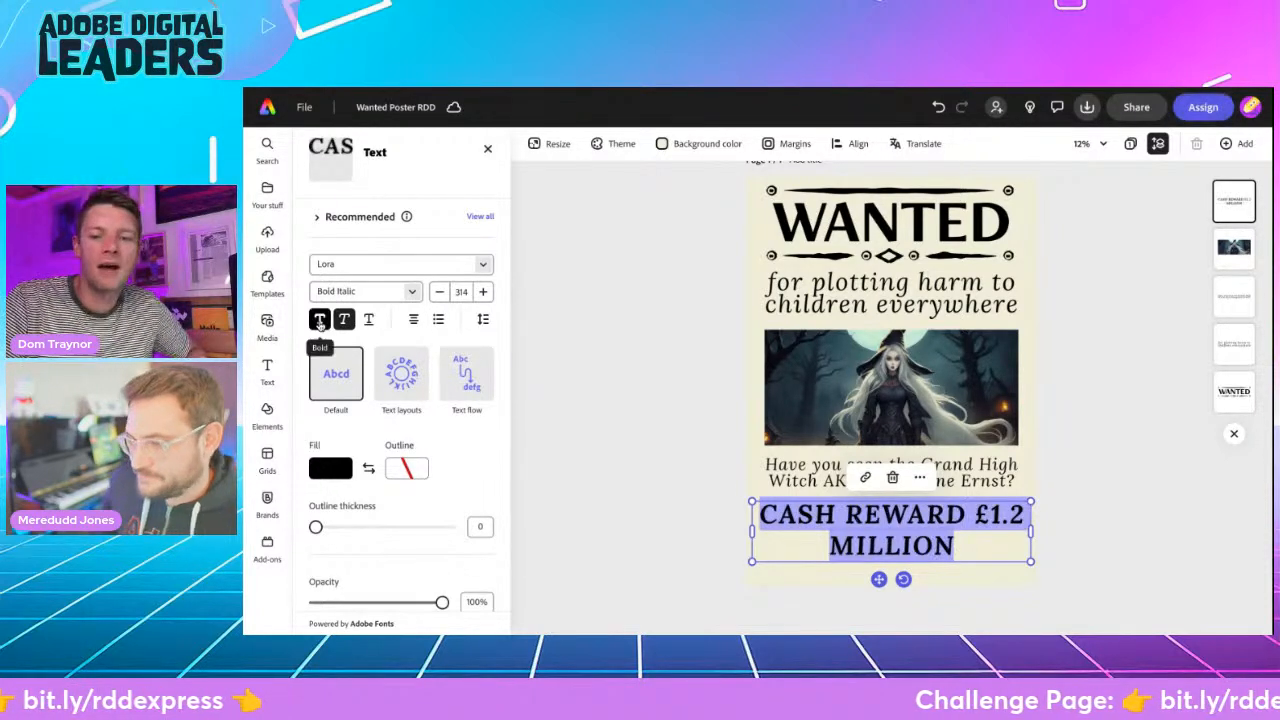
{"action": "left_click", "coordinate": [343, 319]}
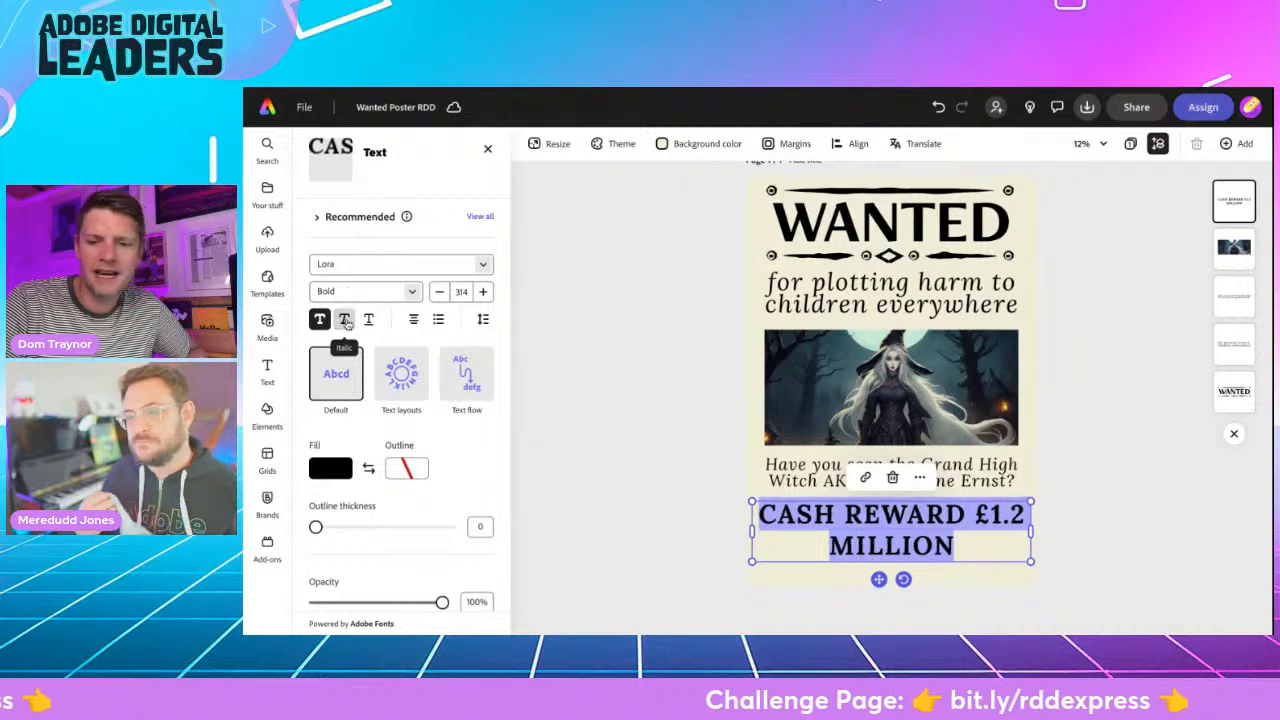
{"action": "left_click", "coordinate": [395, 291]}
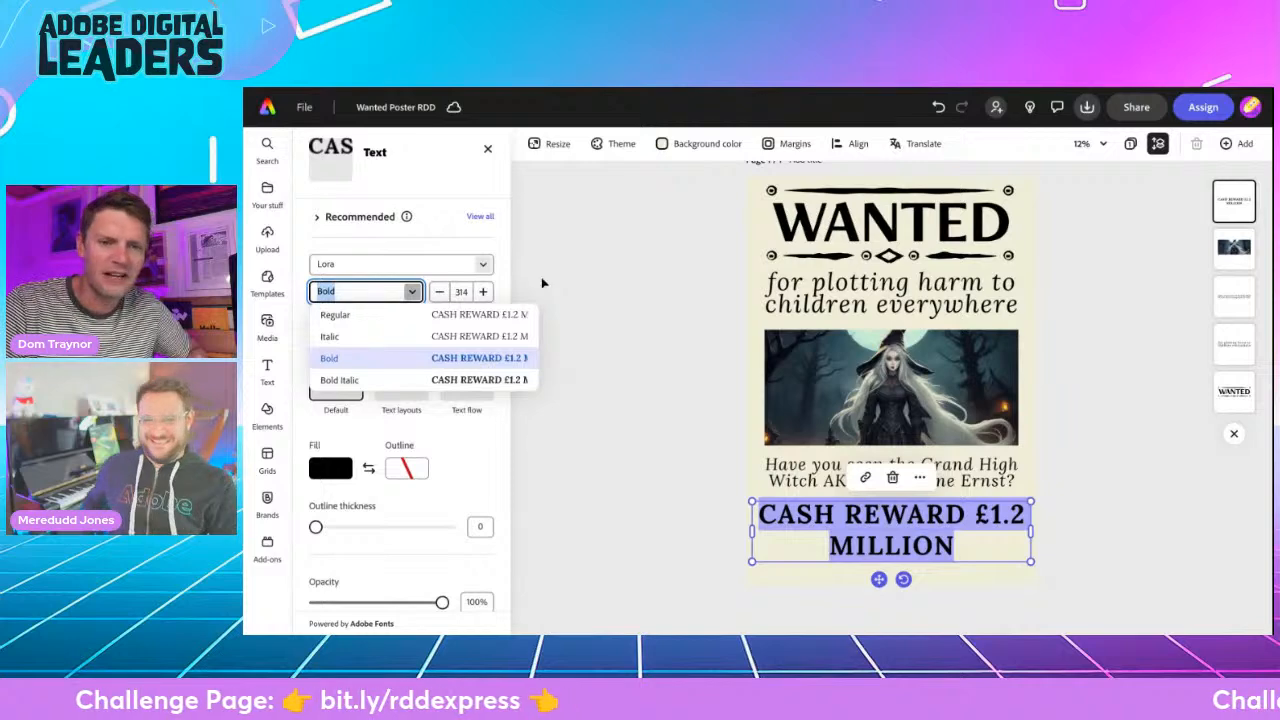
{"action": "left_click", "coordinate": [376, 357]}
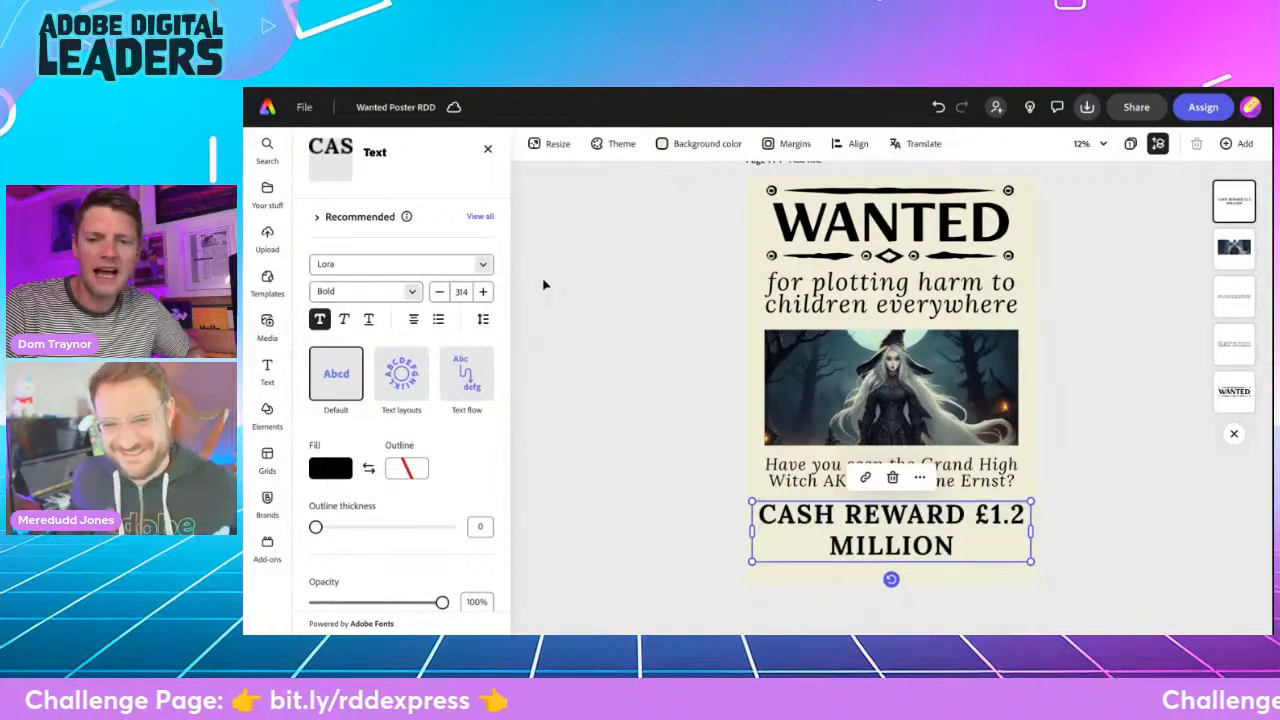
- Apply the Dynamic text layout to the reward text and resize it so "£1.2 MILLION" sits on the second line
{"action": "left_click", "coordinate": [400, 378]}
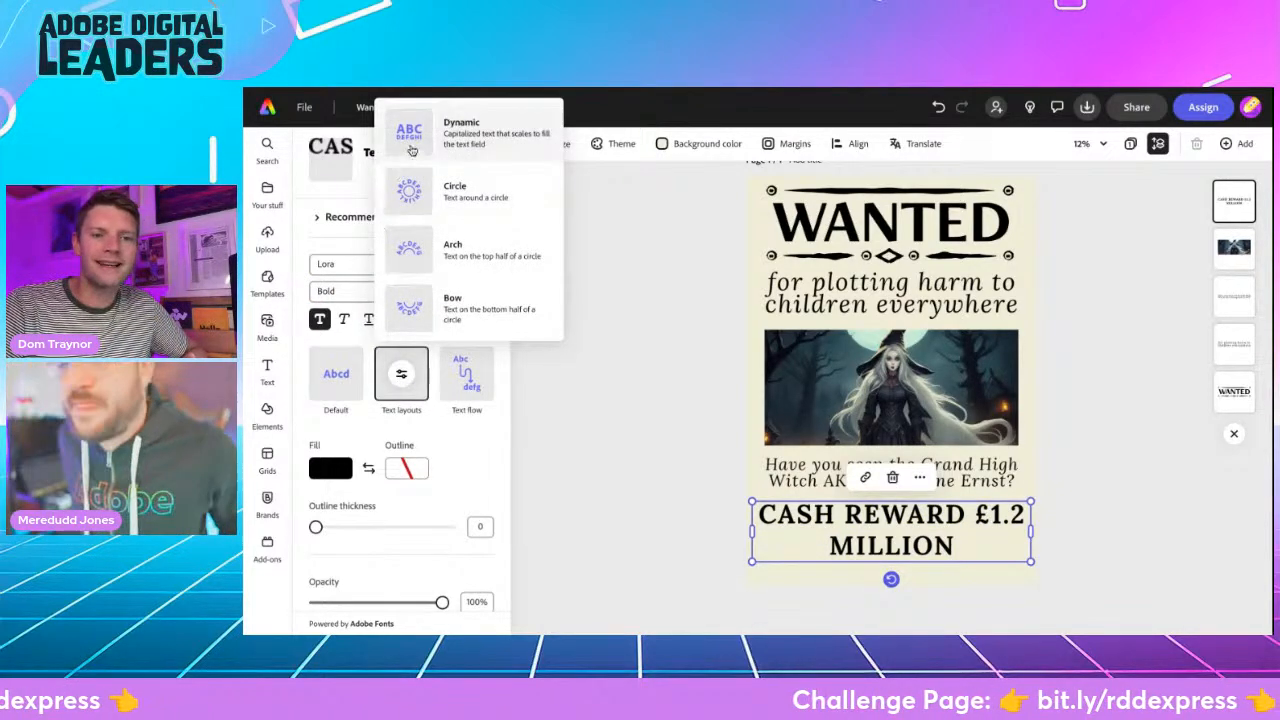
{"action": "left_click", "coordinate": [409, 142]}
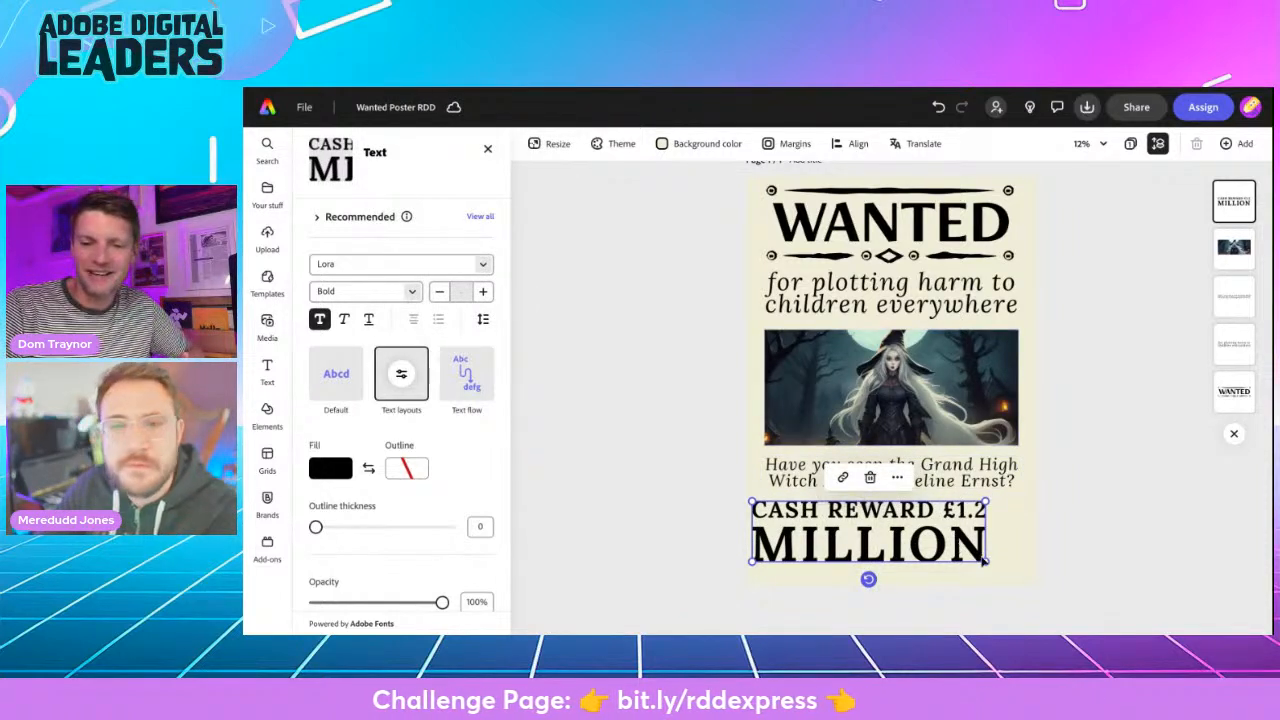
{"action": "mouse_move", "coordinate": [987, 563]}
{"action": "left_mouse_down"}
{"action": "mouse_move", "coordinate": [911, 555]}
{"action": "mouse_move", "coordinate": [904, 582]}
{"action": "mouse_move", "coordinate": [930, 543]}
{"action": "mouse_move", "coordinate": [904, 543]}
{"action": "mouse_move", "coordinate": [994, 564]}
{"action": "left_mouse_up"}
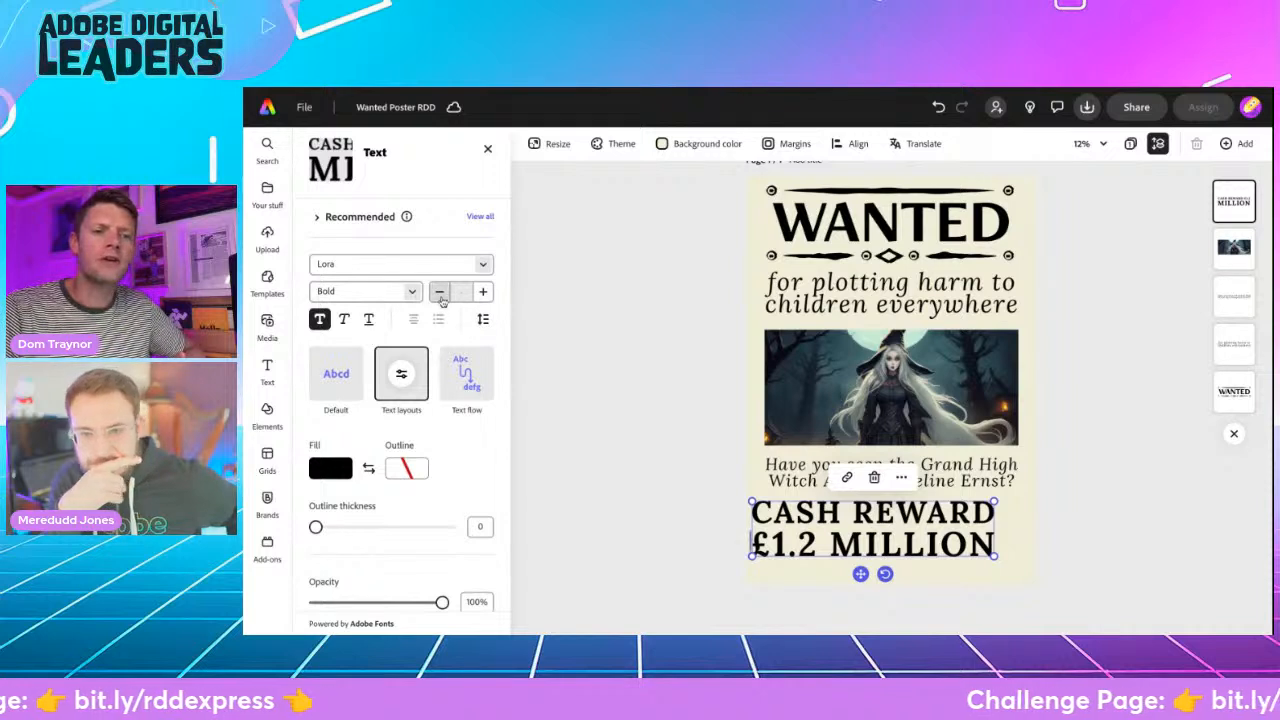
- Tighten the reward text's line spacing and widen its letter spacing slightly
{"action": "left_click", "coordinate": [481, 319]}
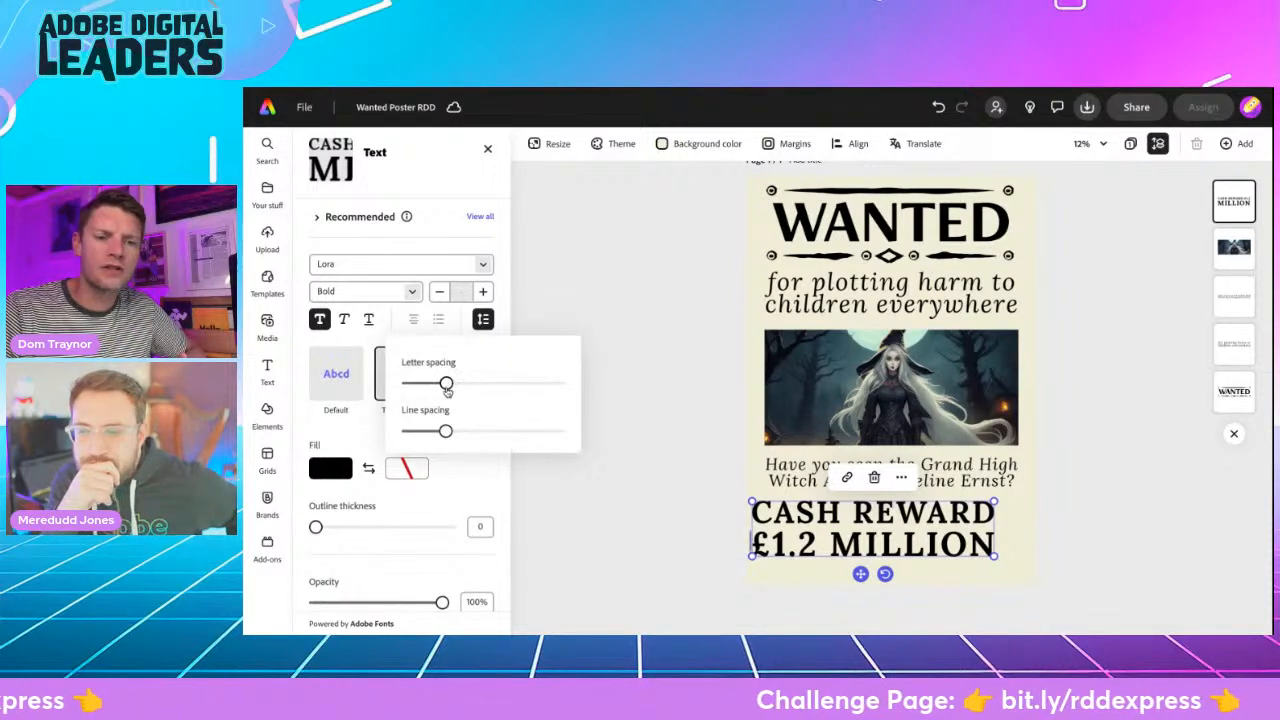
{"action": "left_click_drag", "start_coordinate": [446, 431], "coordinate": [422, 430]}
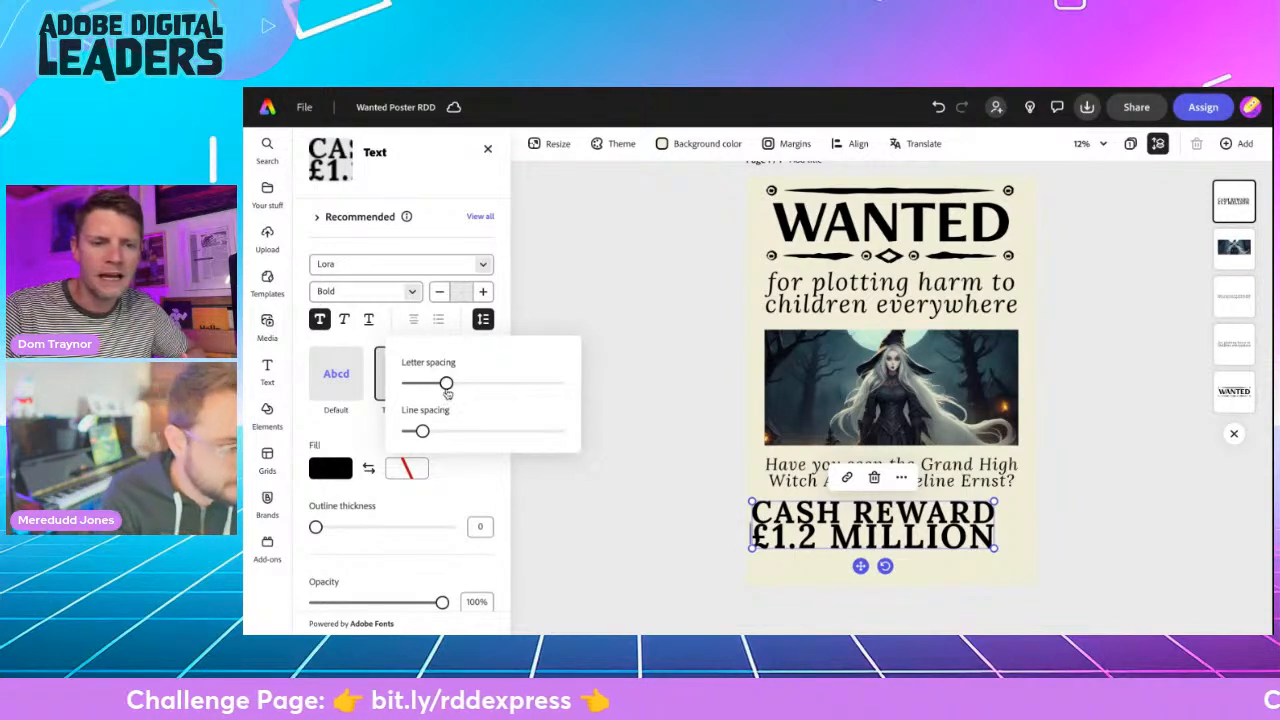
{"action": "left_click_drag", "start_coordinate": [447, 386], "coordinate": [452, 385]}
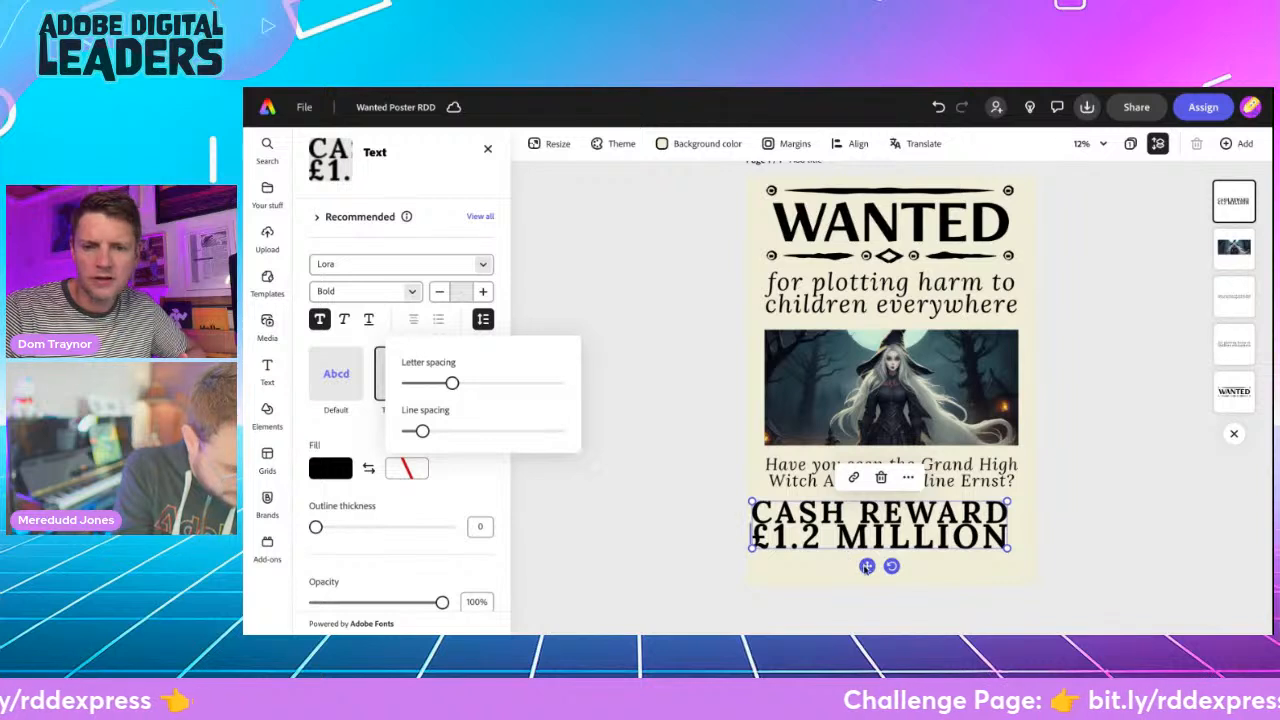
- Shift the reward text sideways to centre it on the poster and line it up with the witch picture
{"action": "left_click_drag", "start_coordinate": [867, 566], "coordinate": [881, 566]}
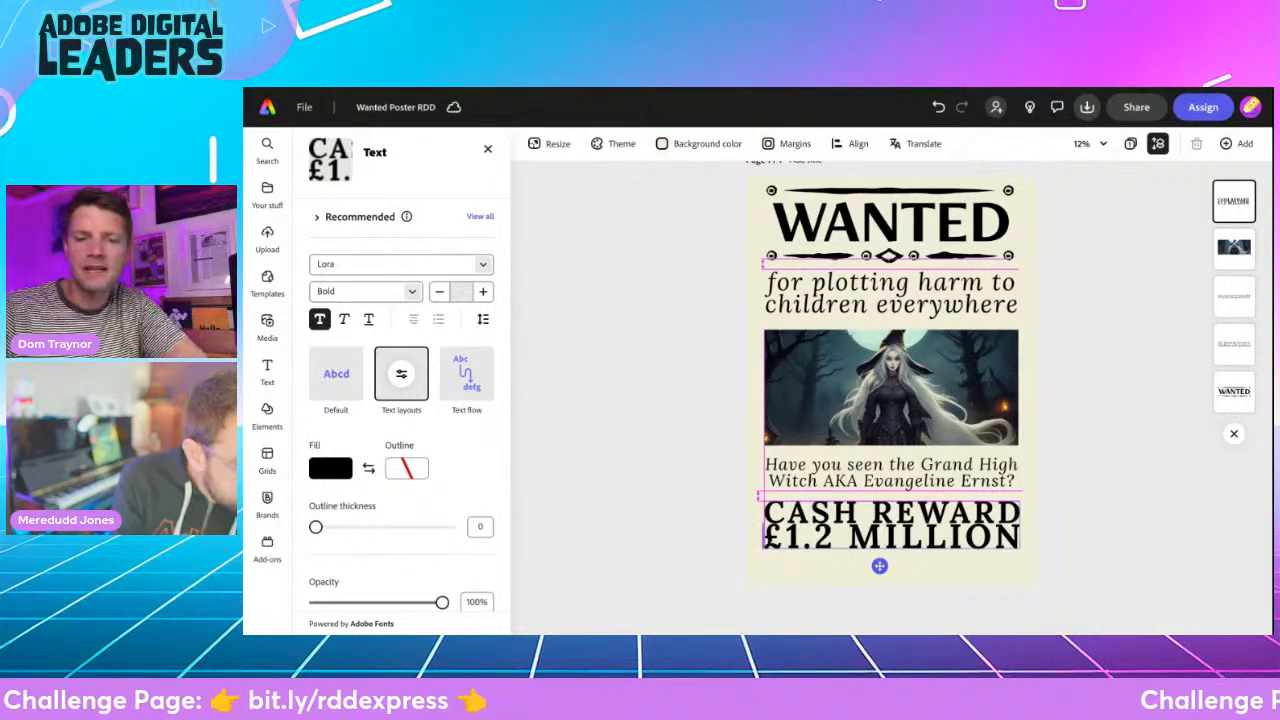
{"action": "left_click_drag", "start_coordinate": [879, 566], "coordinate": [879, 566]}
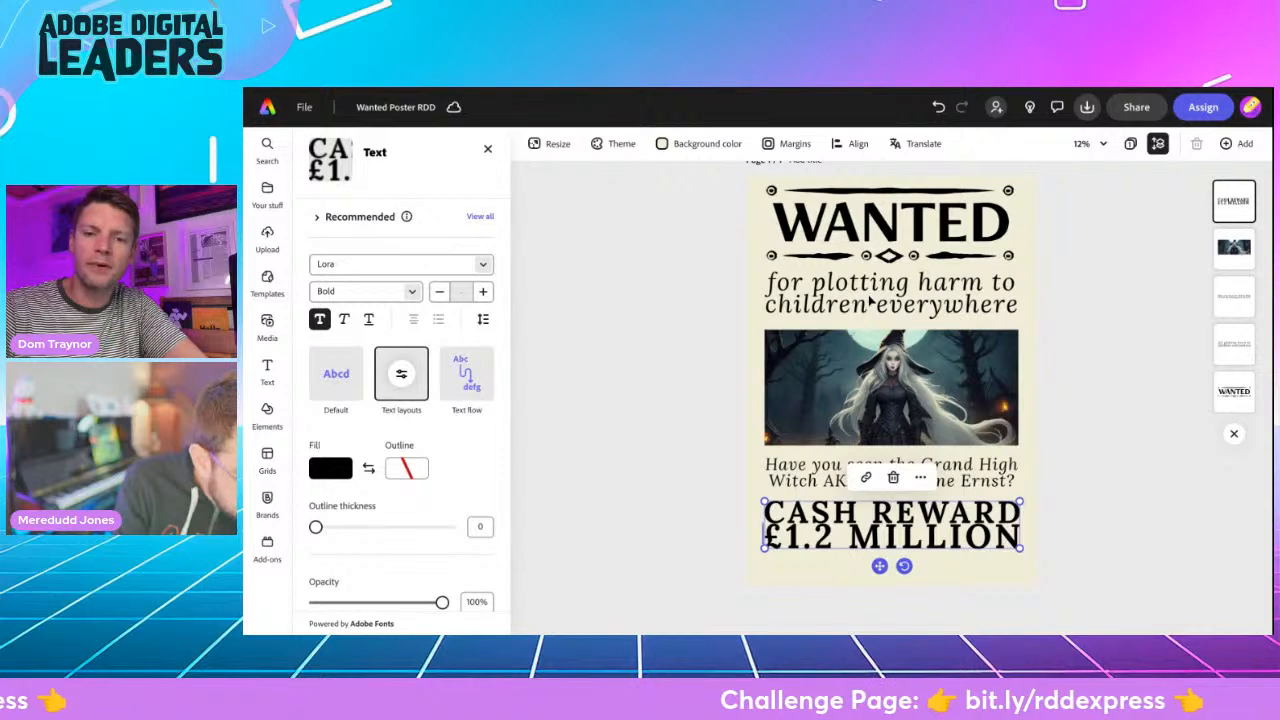
{"action": "left_click", "coordinate": [870, 300]}
{"action": "left_click_drag", "start_coordinate": [868, 296], "coordinate": [868, 296]}
{"action": "left_click_drag", "start_coordinate": [865, 480], "coordinate": [870, 527]}
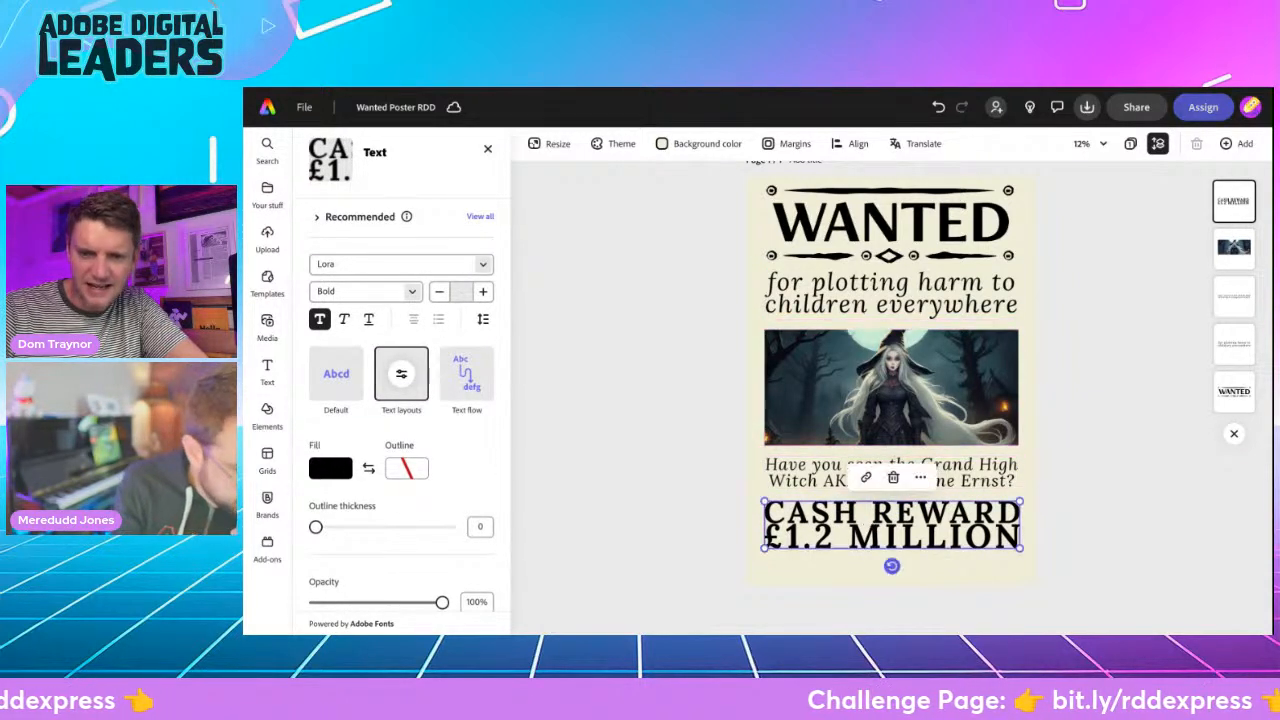
{"action": "left_click", "coordinate": [653, 515]}
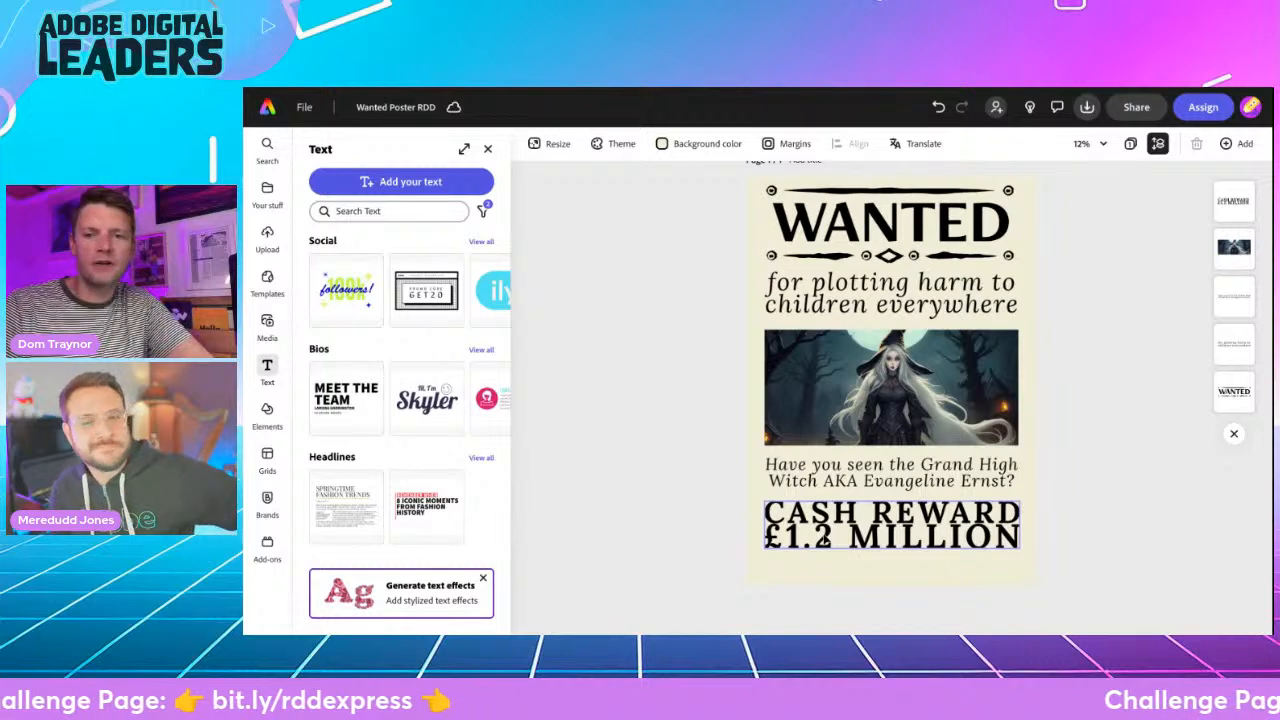
- Put a full-width horizontal band shape behind the reward text and set its shape size to 0
{"action": "left_click", "coordinate": [826, 537]}
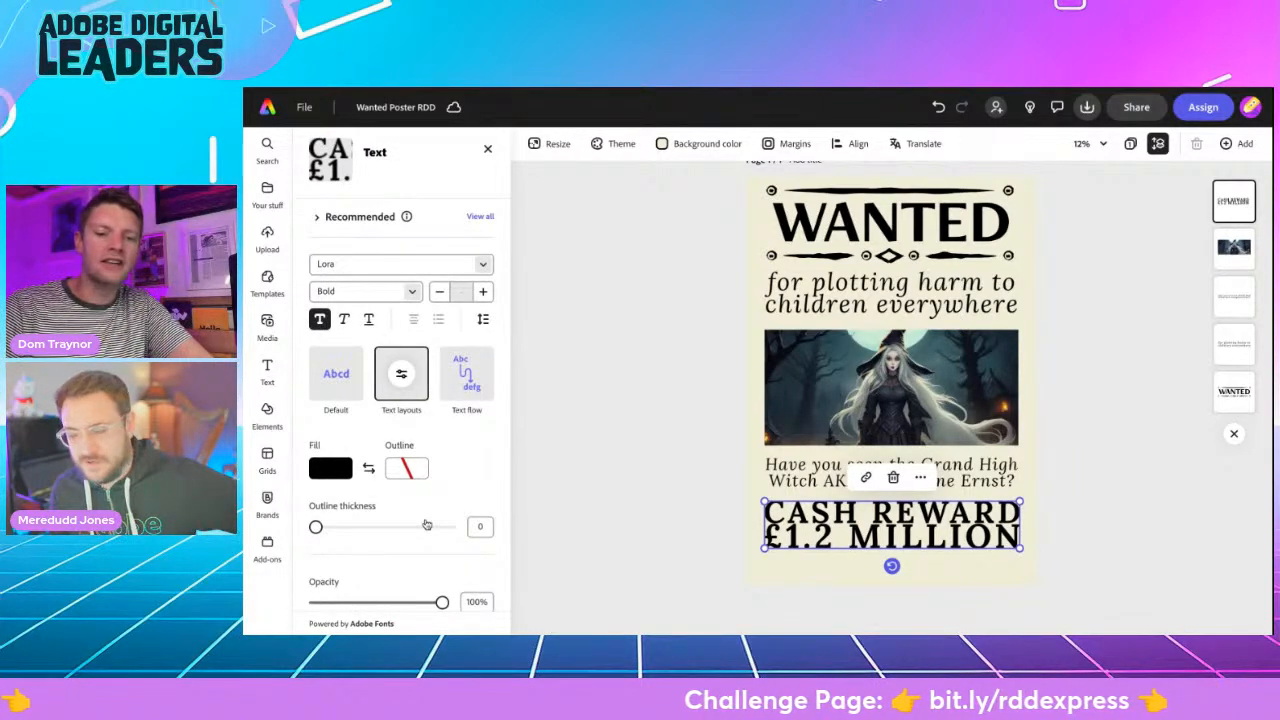
{"action": "scroll", "coordinate": [426, 524], "scroll_direction": "down", "scroll_amount": 3}
{"action": "scroll", "coordinate": [426, 524], "scroll_direction": "down", "scroll_amount": 2}
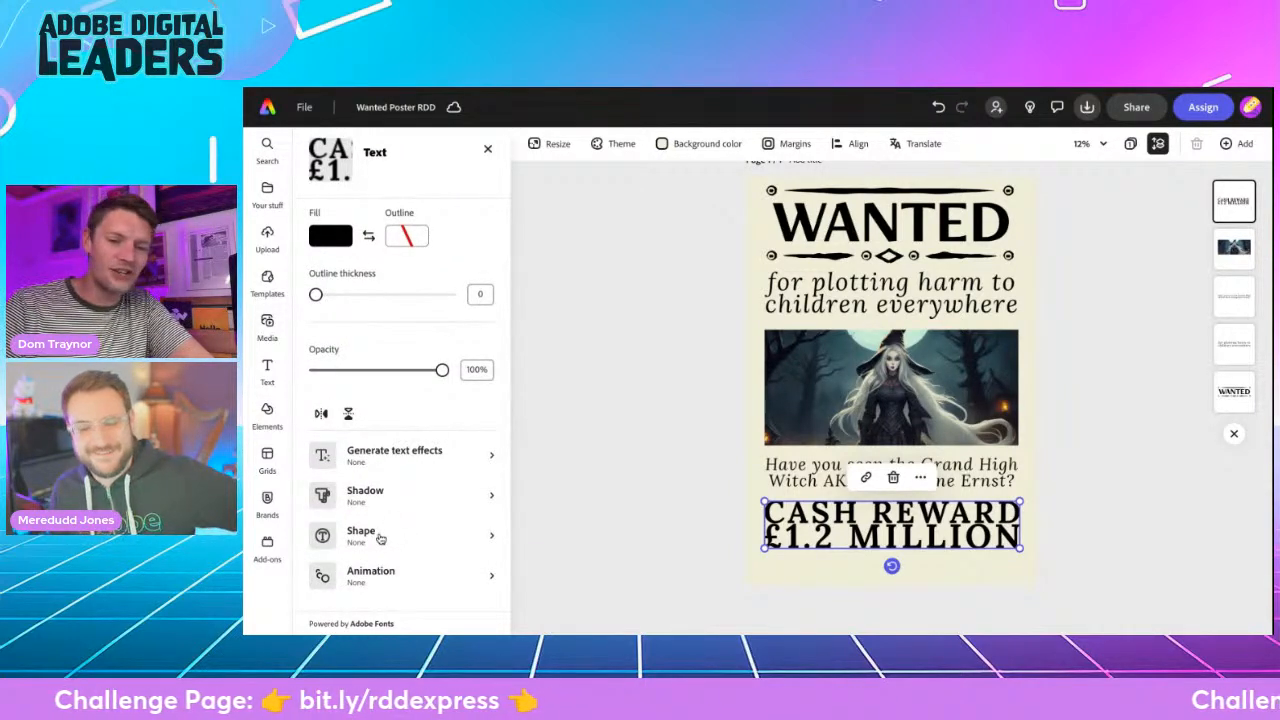
{"action": "left_click", "coordinate": [380, 539]}
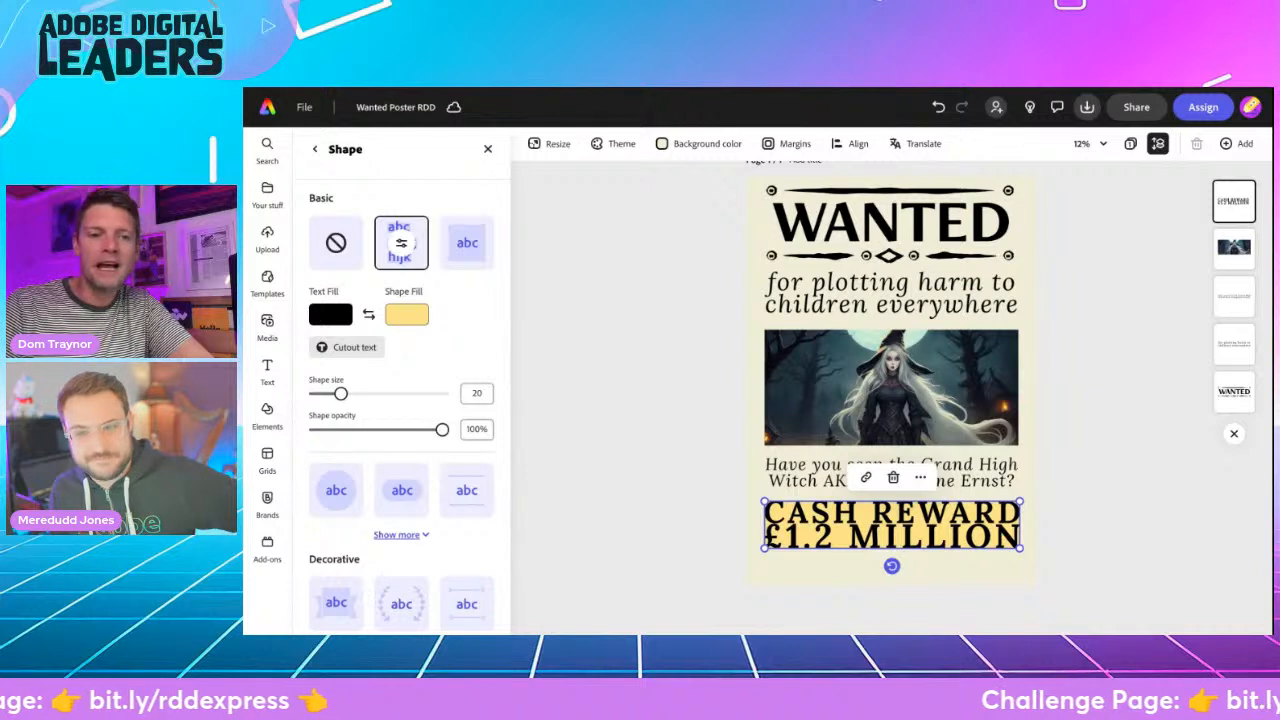
{"action": "scroll", "coordinate": [397, 434], "scroll_direction": "down", "scroll_amount": 1}
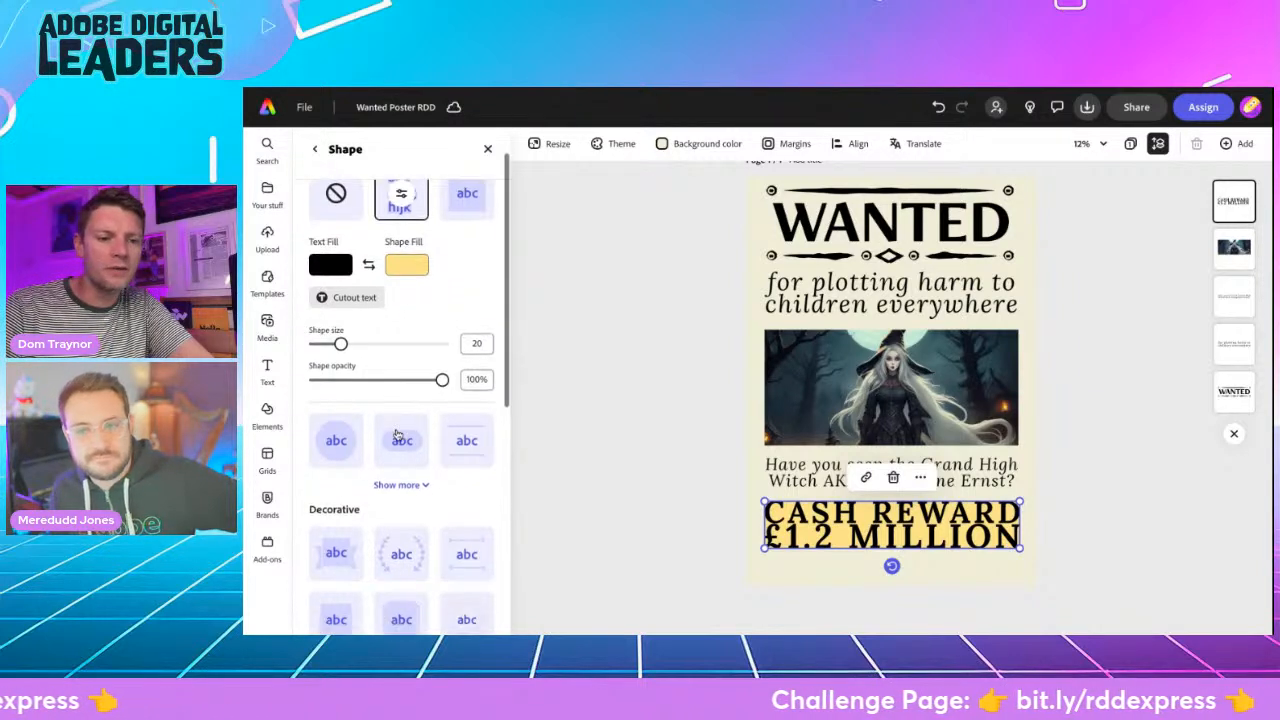
{"action": "scroll", "coordinate": [411, 358], "scroll_direction": "up", "scroll_amount": 1}
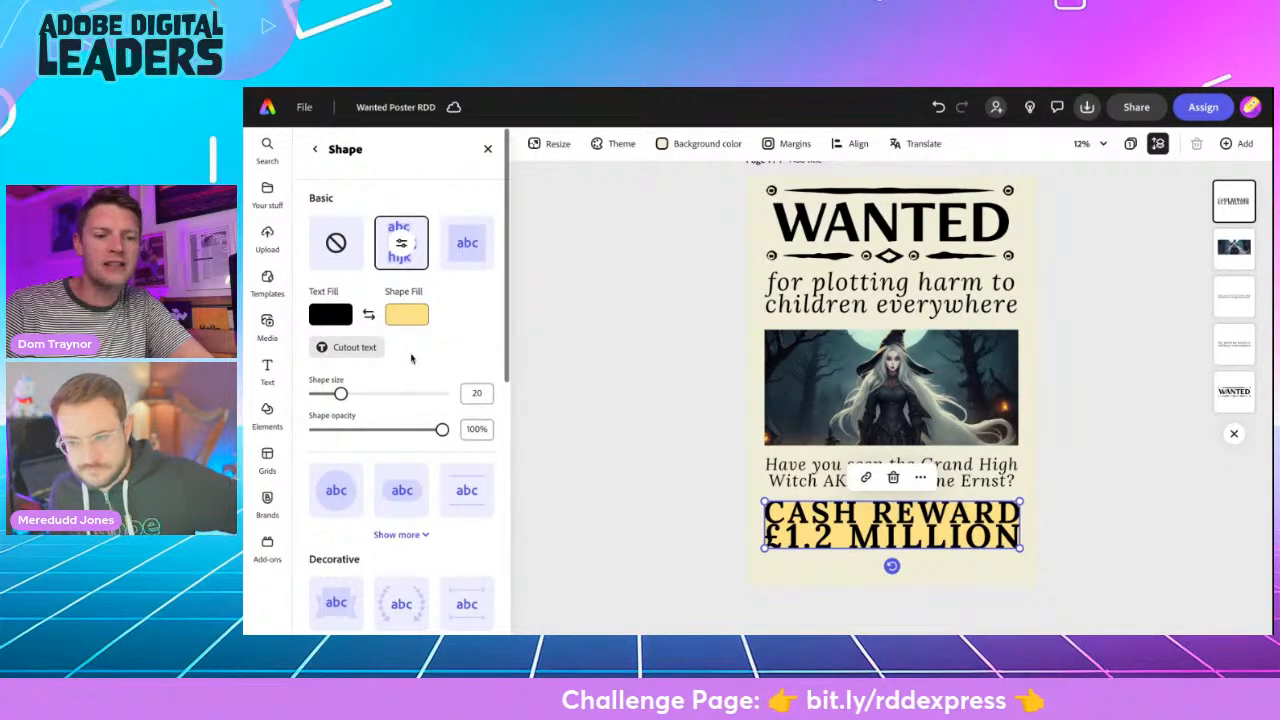
{"action": "left_click", "coordinate": [401, 535]}
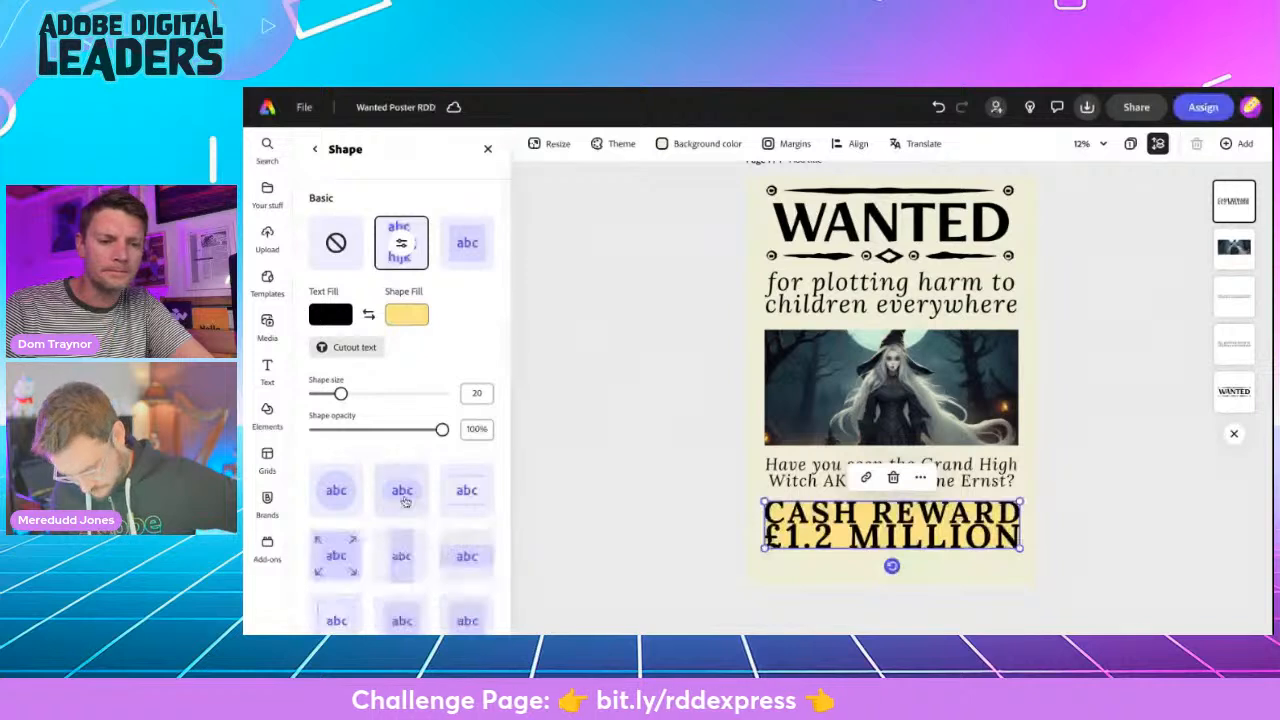
{"action": "scroll", "coordinate": [406, 490], "scroll_direction": "down", "scroll_amount": 2}
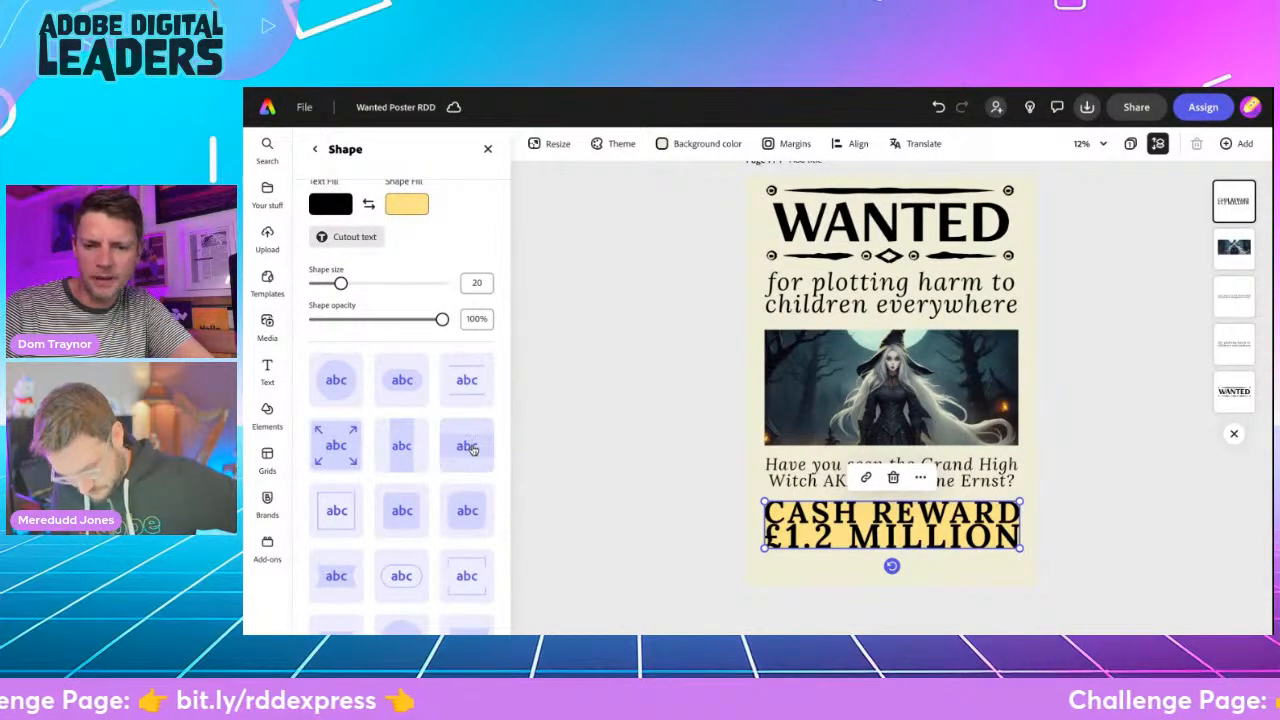
{"action": "left_click", "coordinate": [472, 449]}
{"action": "scroll", "coordinate": [473, 451], "scroll_direction": "down", "scroll_amount": 3}
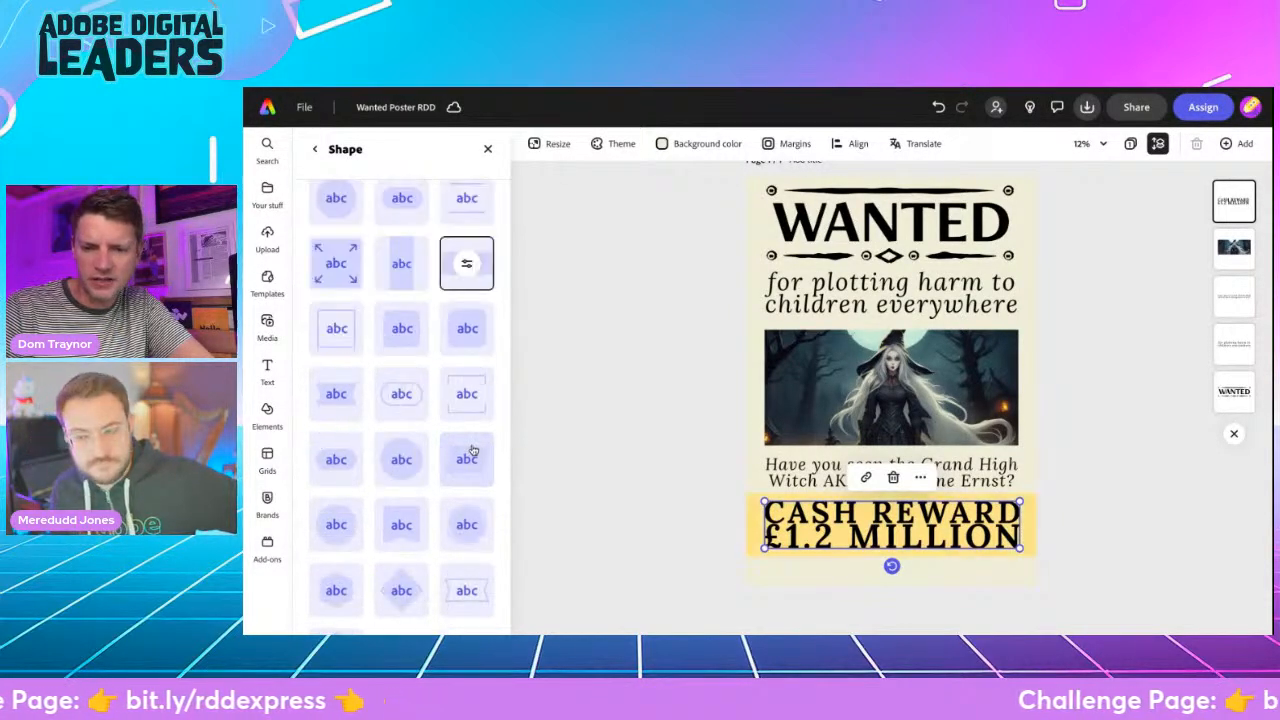
{"action": "left_click", "coordinate": [467, 264]}
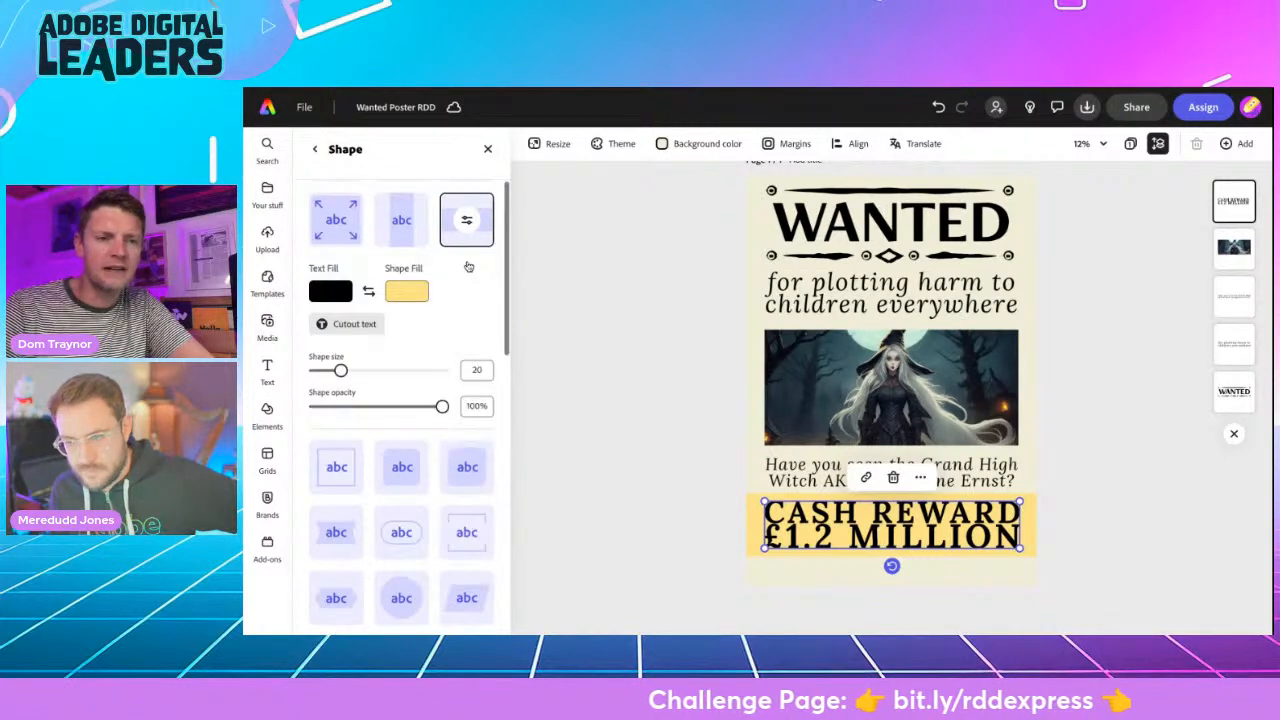
{"action": "left_click_drag", "start_coordinate": [341, 372], "coordinate": [310, 373]}
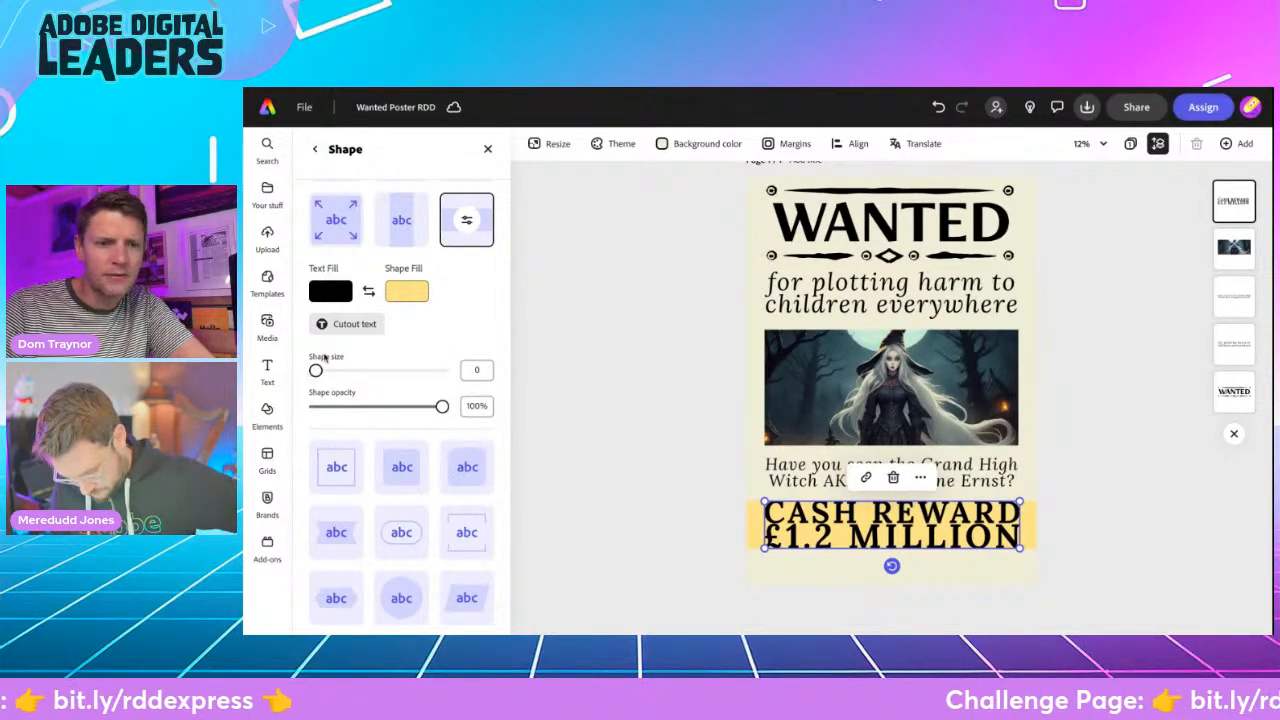
- Try a darker orange fill for the band behind the reward text, and settle on the light orange #F6C76E
{"action": "left_click", "coordinate": [415, 293]}
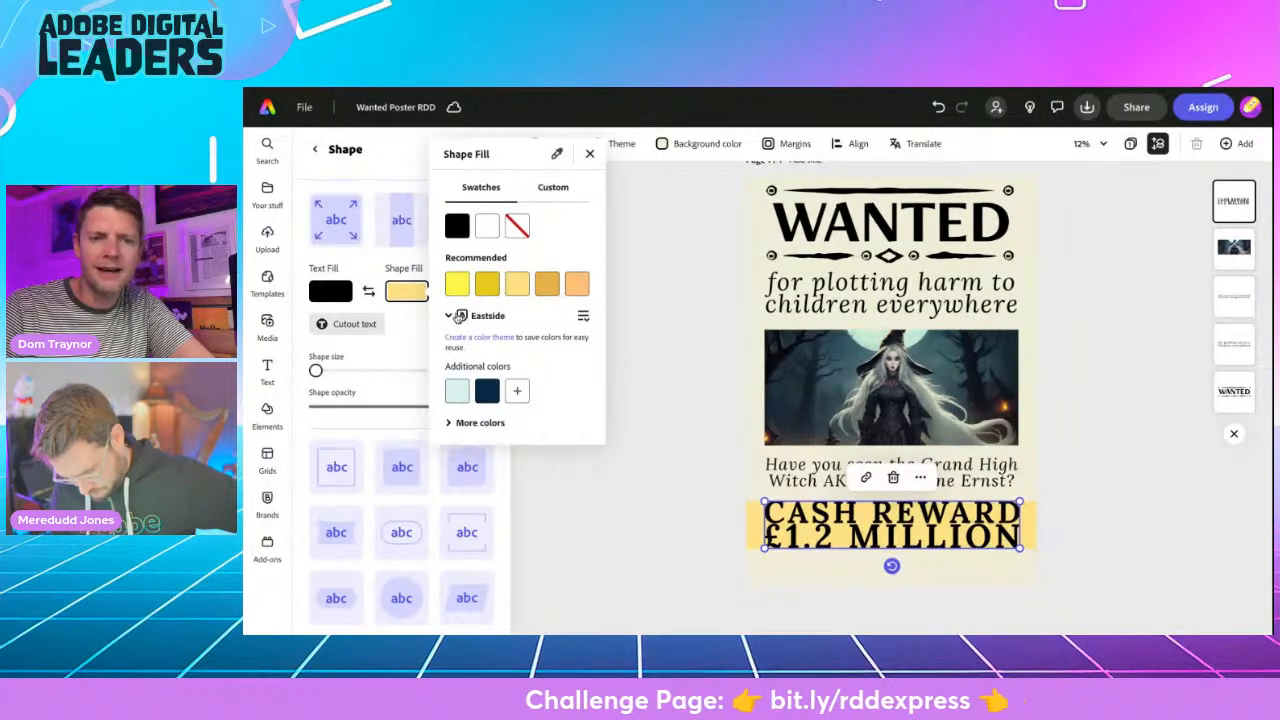
{"action": "left_click", "coordinate": [545, 288]}
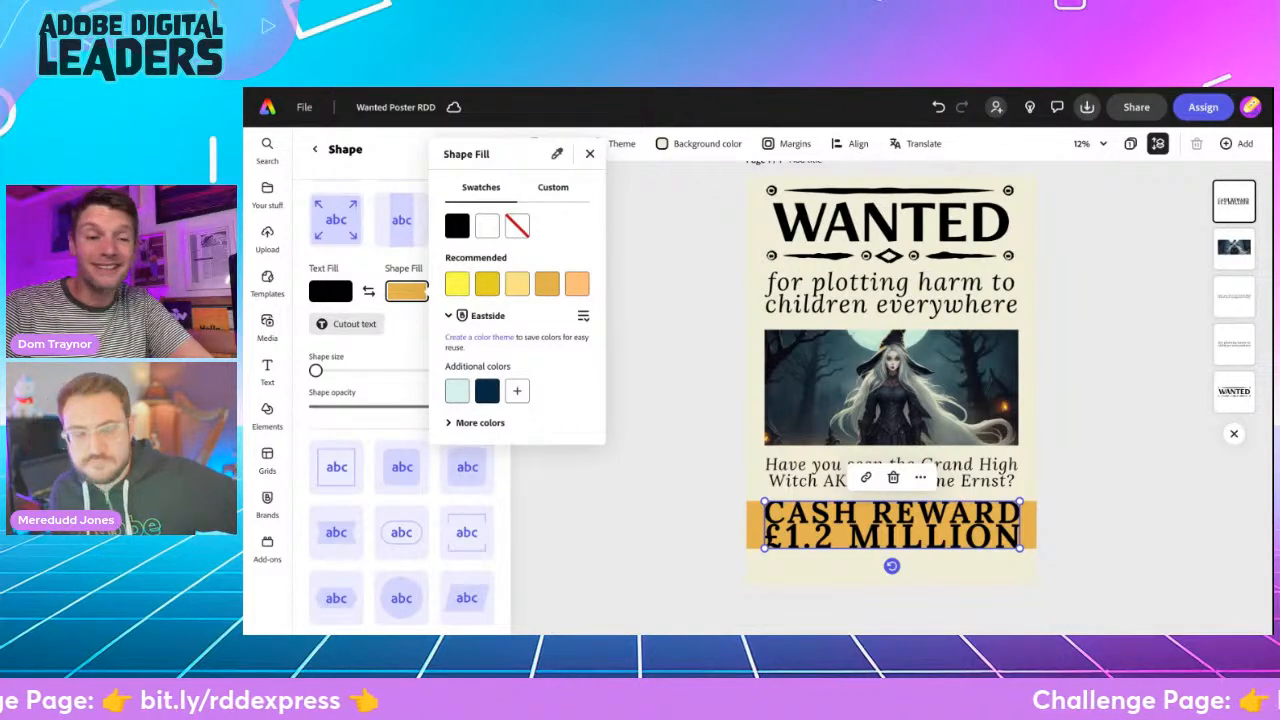
{"action": "left_click", "coordinate": [456, 424]}
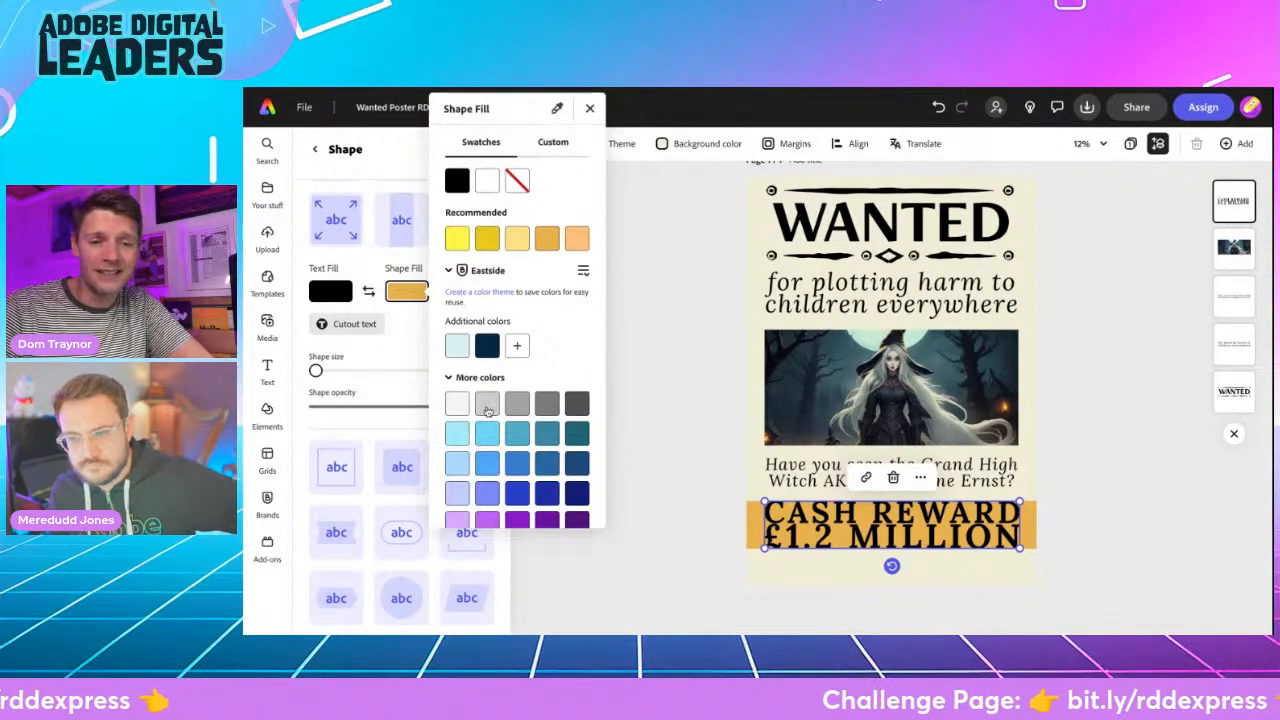
{"action": "scroll", "coordinate": [509, 395], "scroll_direction": "down", "scroll_amount": 5}
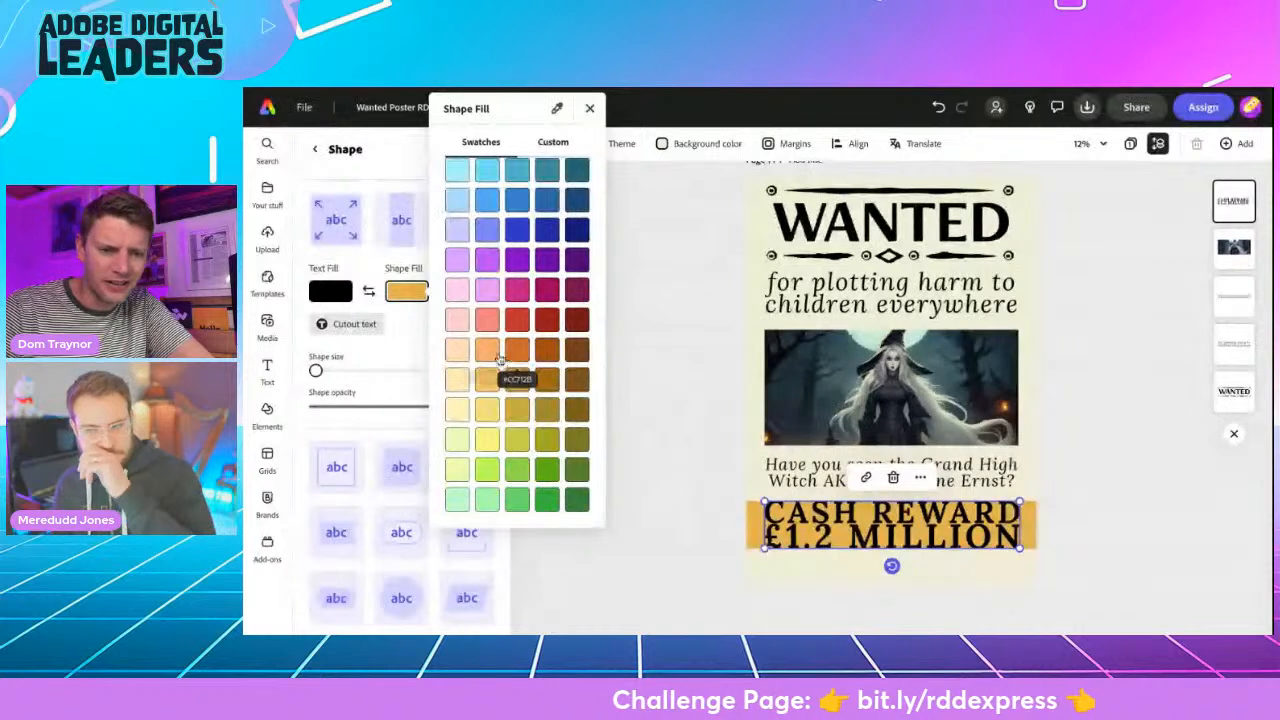
{"action": "left_click", "coordinate": [493, 383]}
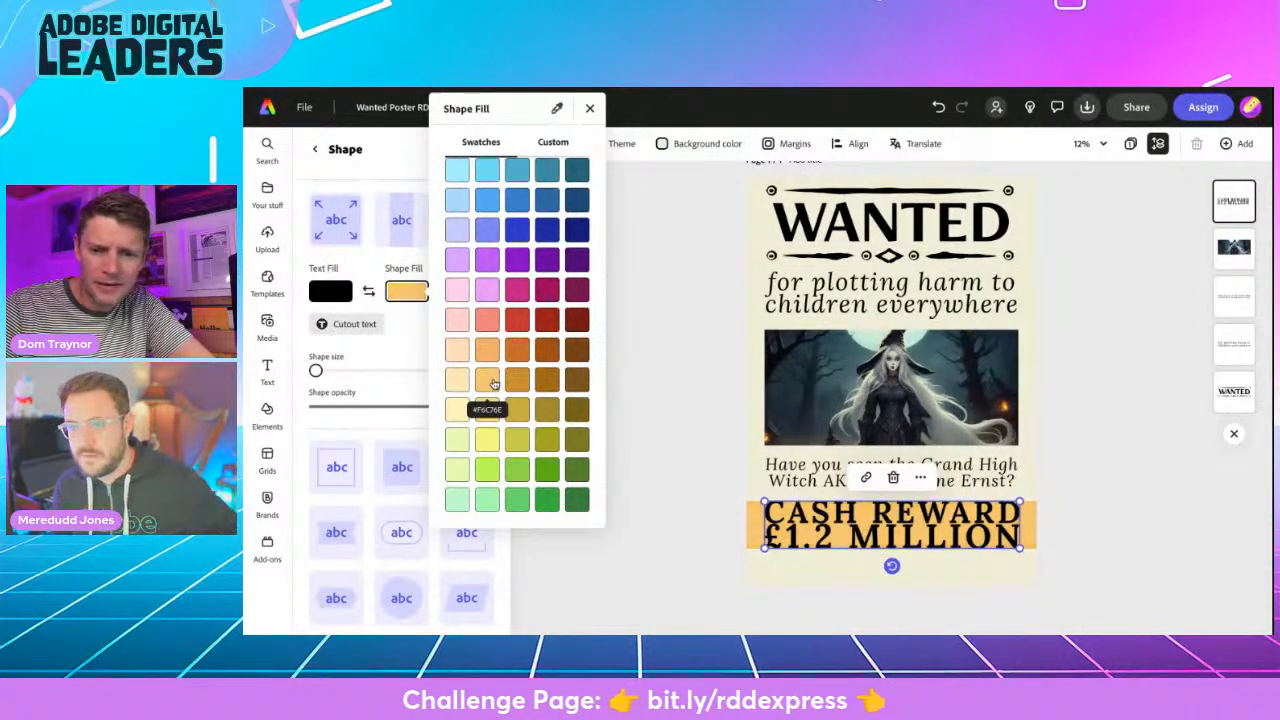
- Lower the opacity of the band shape behind the reward text to 36%
{"action": "left_click", "coordinate": [589, 108]}
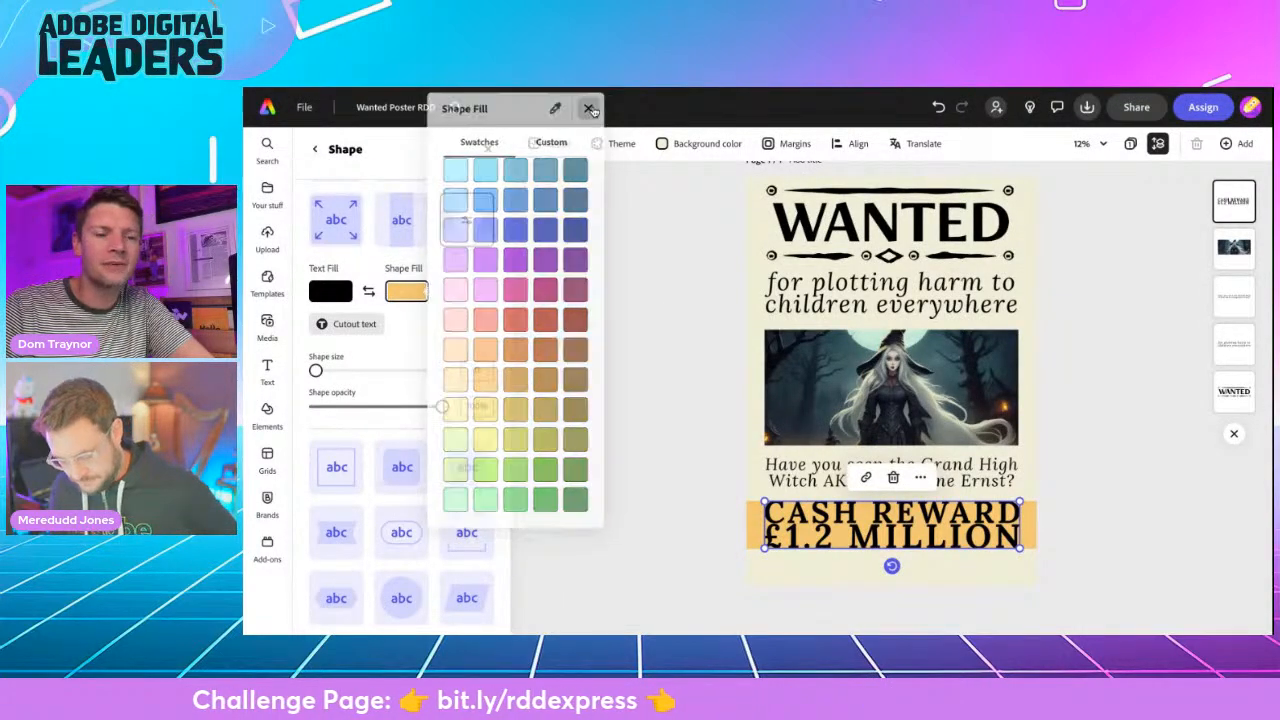
{"action": "left_click_drag", "start_coordinate": [442, 406], "coordinate": [361, 406]}
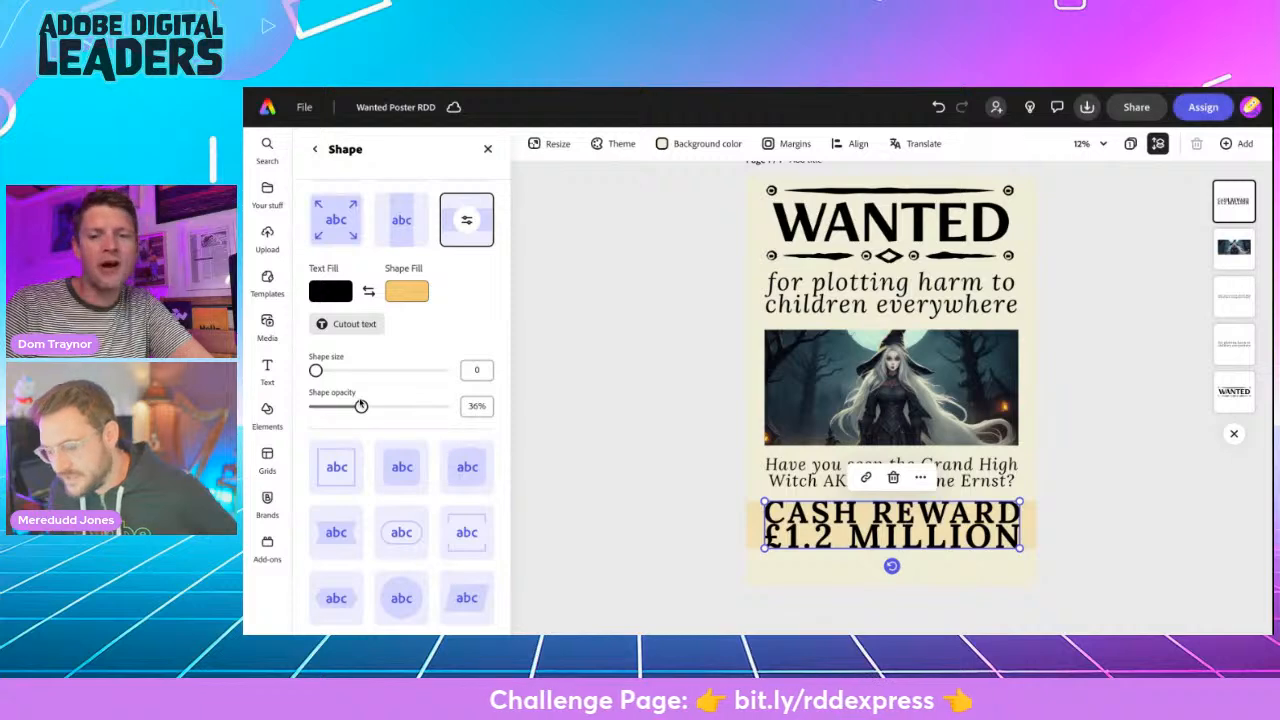
{"action": "left_click", "coordinate": [611, 398]}
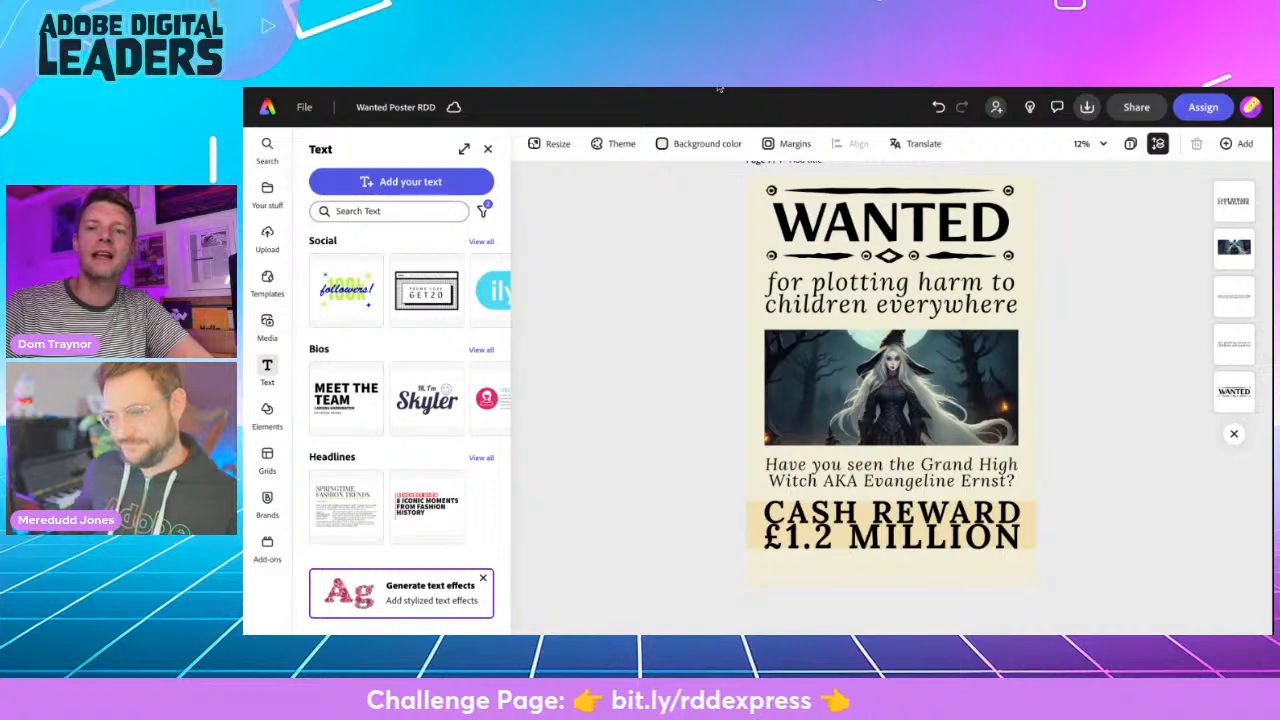
- Copy the line "Last seen at the Hotel Magnificent" from the Grand High Witch section of the challenge page and return to the poster
{"action": "key", "text": "ctrl+Tab"}
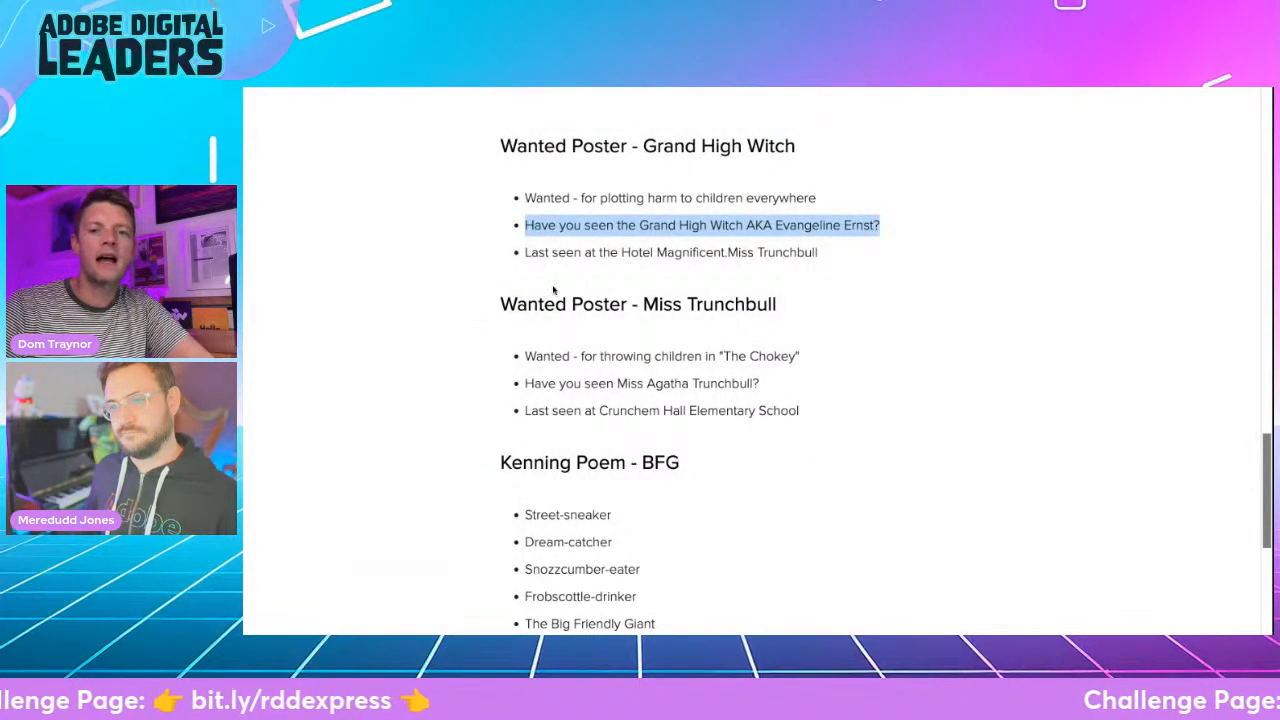
{"action": "scroll", "coordinate": [549, 401], "scroll_direction": "up", "scroll_amount": 2}
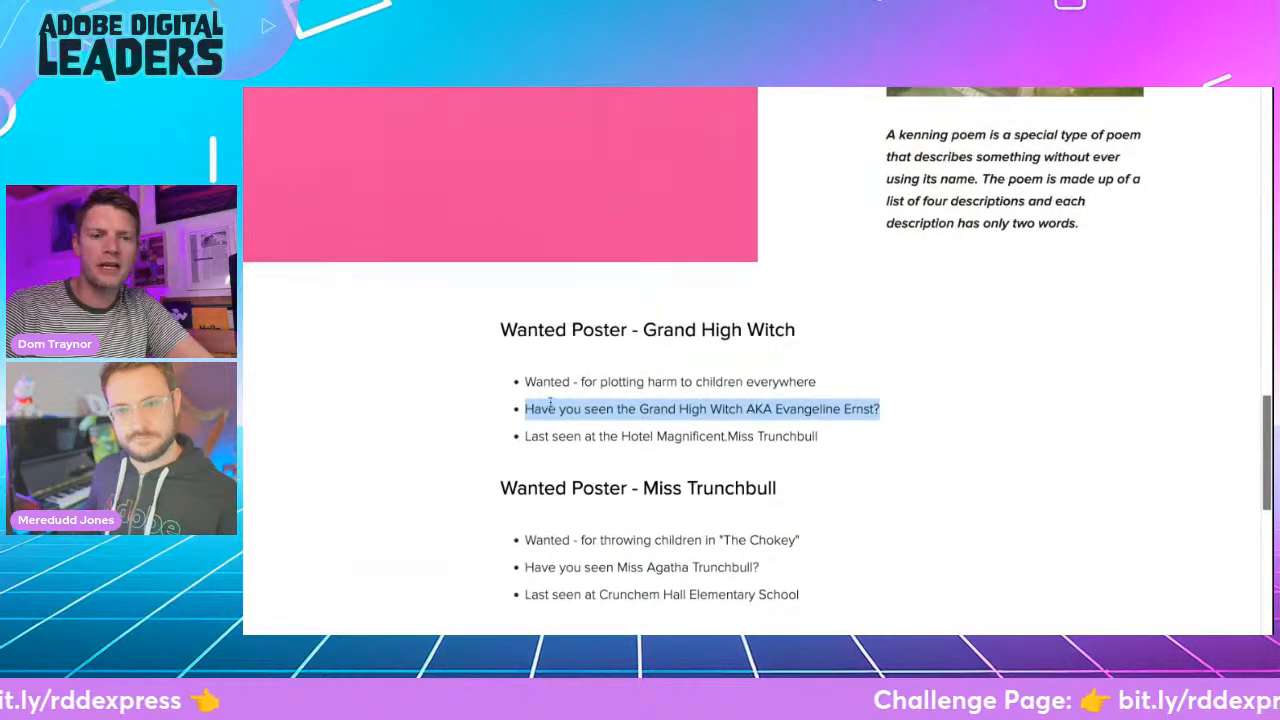
{"action": "scroll", "coordinate": [525, 294], "scroll_direction": "down", "scroll_amount": 3}
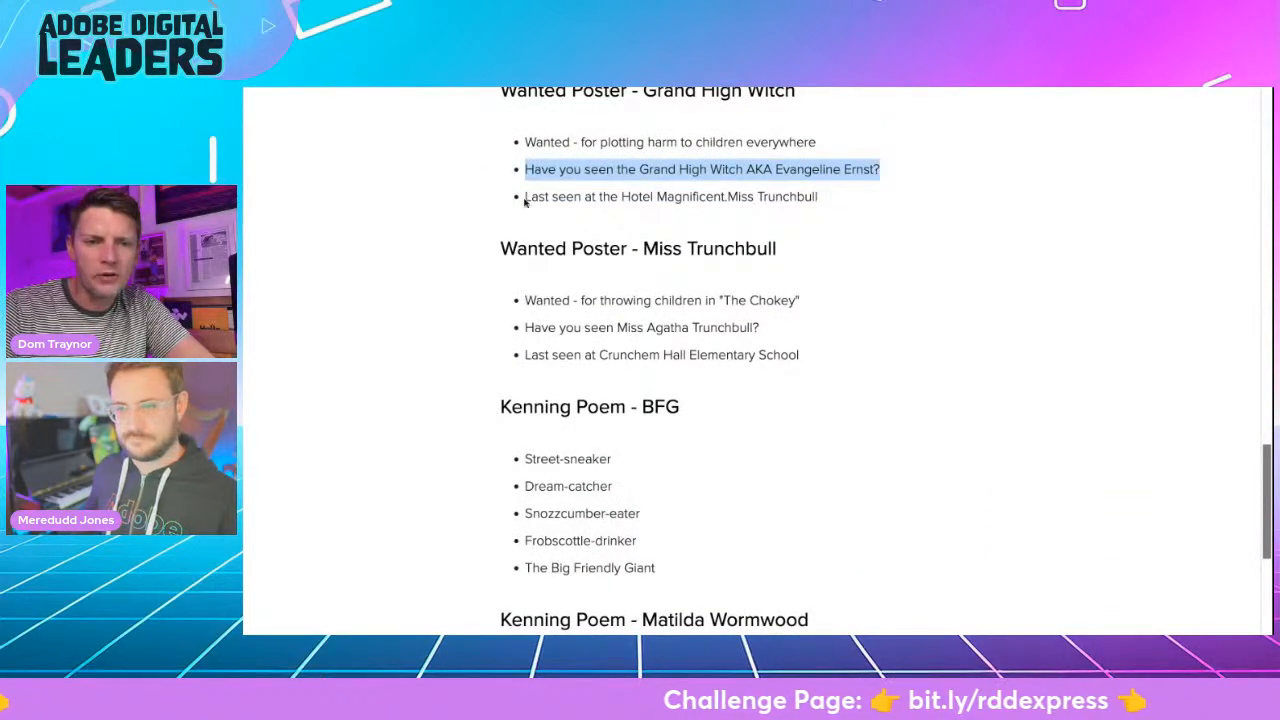
{"action": "left_click_drag", "start_coordinate": [524, 197], "coordinate": [732, 192]}
{"action": "key", "text": "ctrl+c"}
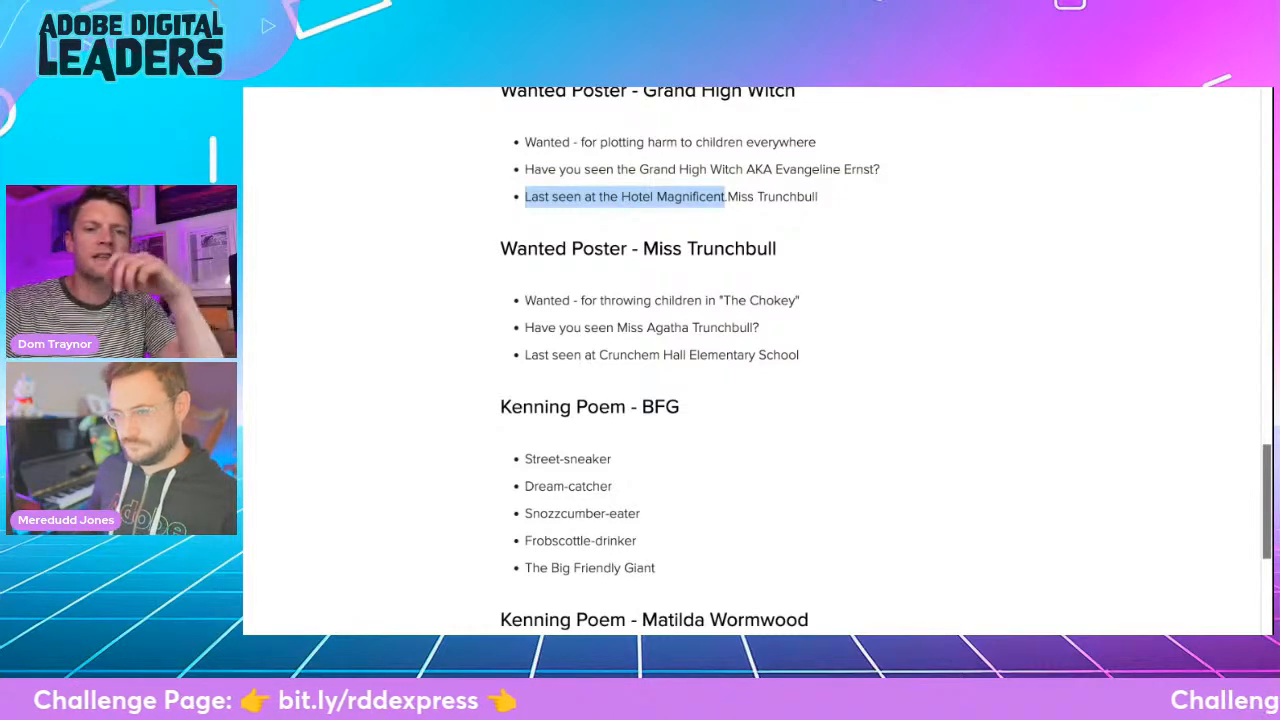
{"action": "key", "text": "alt+Tab"}
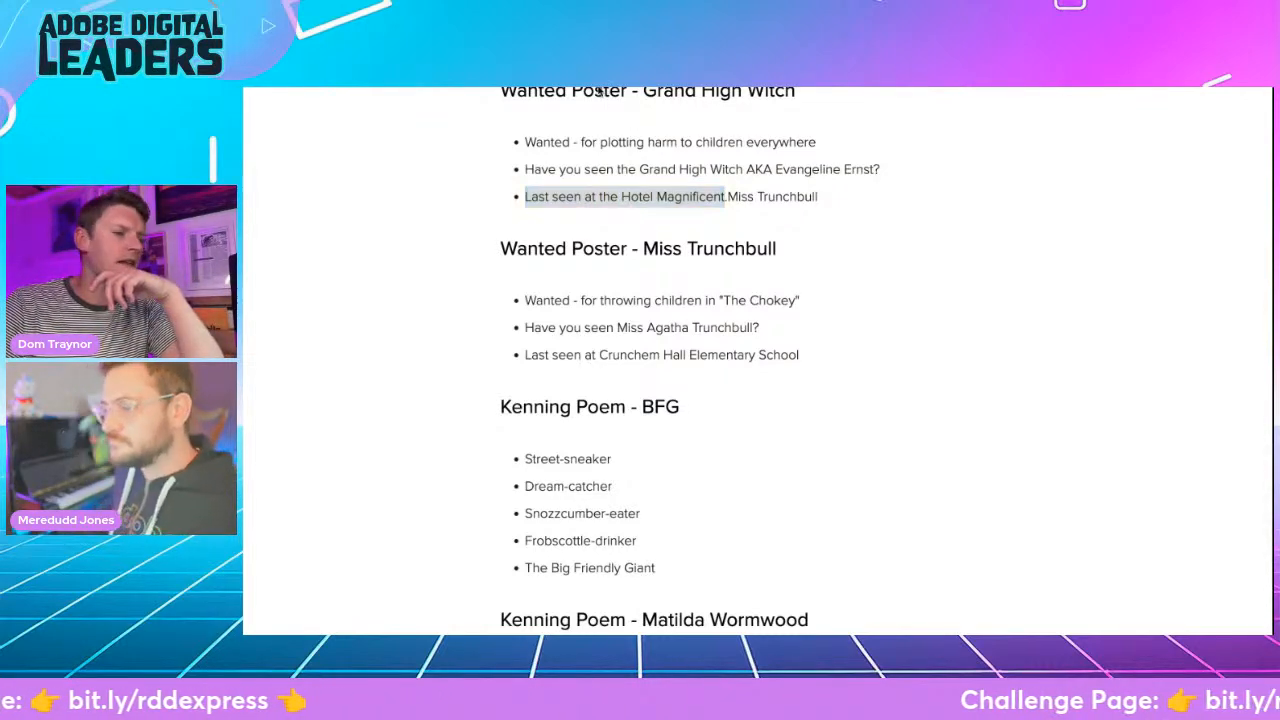
{"action": "left_click", "coordinate": [598, 88]}
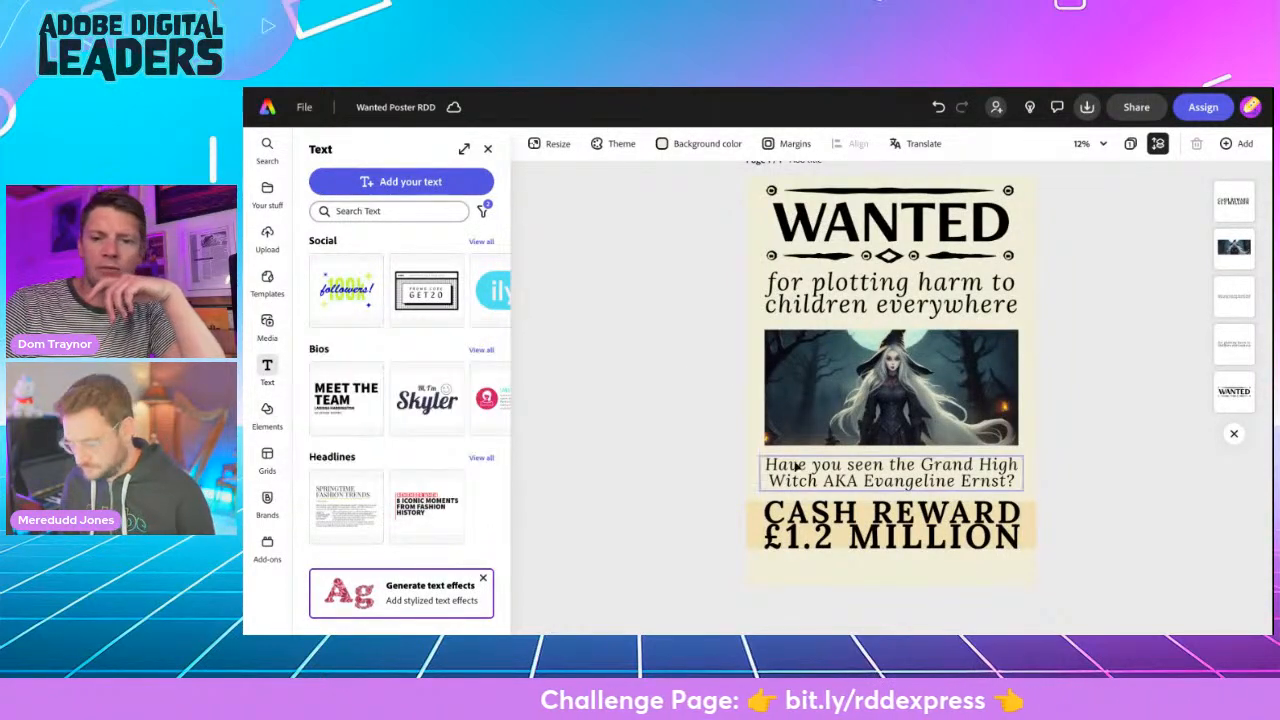
- Duplicate the "Have you seen" text below the reward banner and replace its wording with the copied "Last seen at the Hotel Magnificent"
{"action": "left_click", "coordinate": [826, 474]}
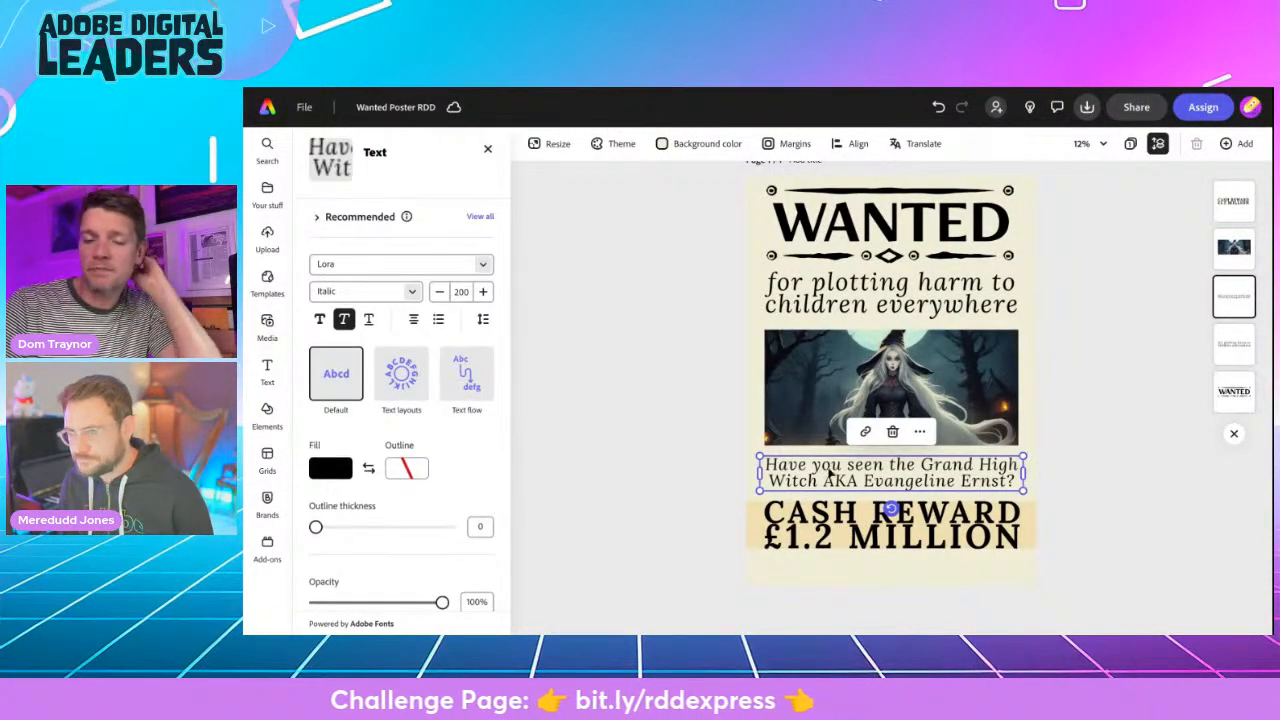
{"action": "left_click", "coordinate": [919, 431]}
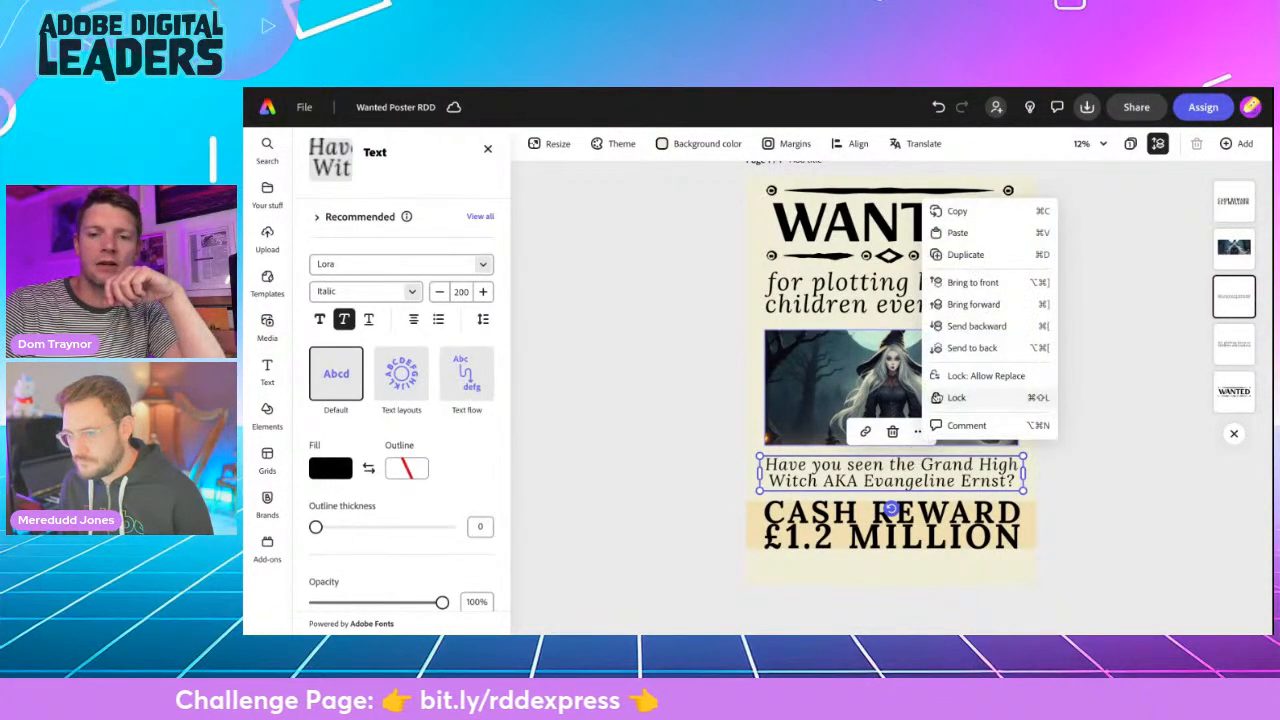
{"action": "left_click", "coordinate": [962, 255]}
{"action": "left_click_drag", "start_coordinate": [894, 520], "coordinate": [900, 577]}
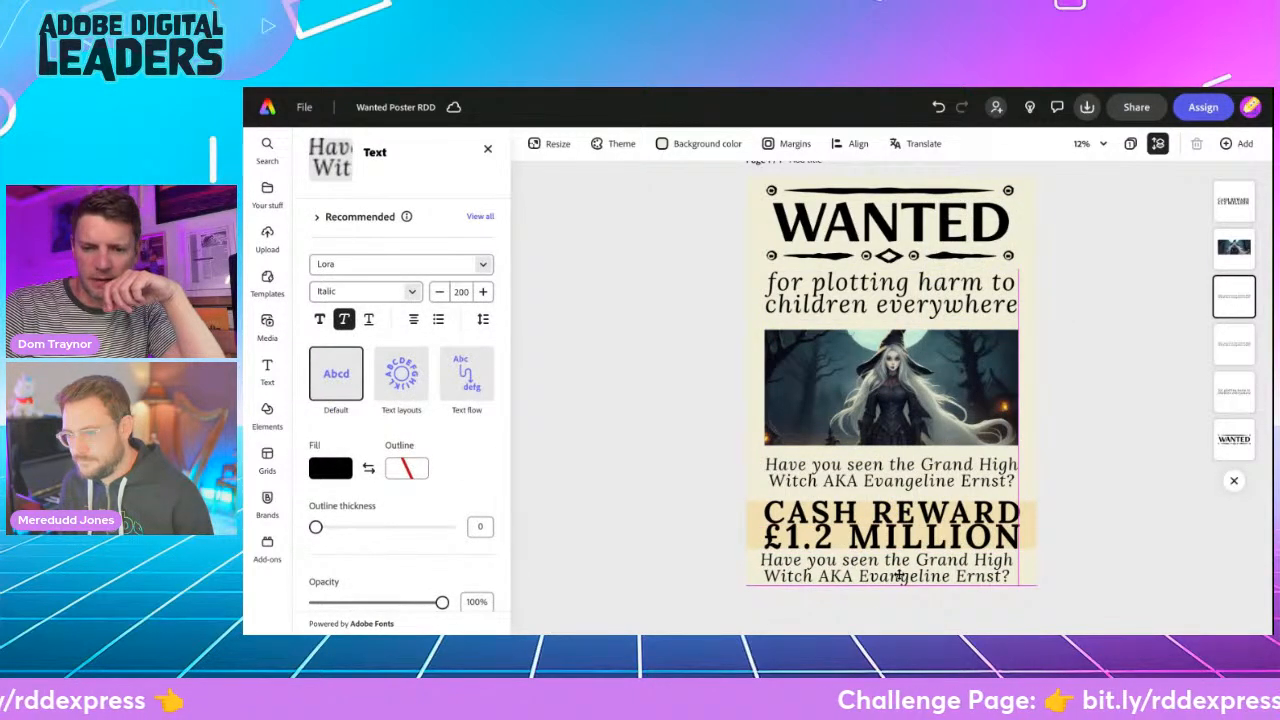
{"action": "double_click", "coordinate": [900, 577]}
{"action": "key", "text": "ctrl+v"}
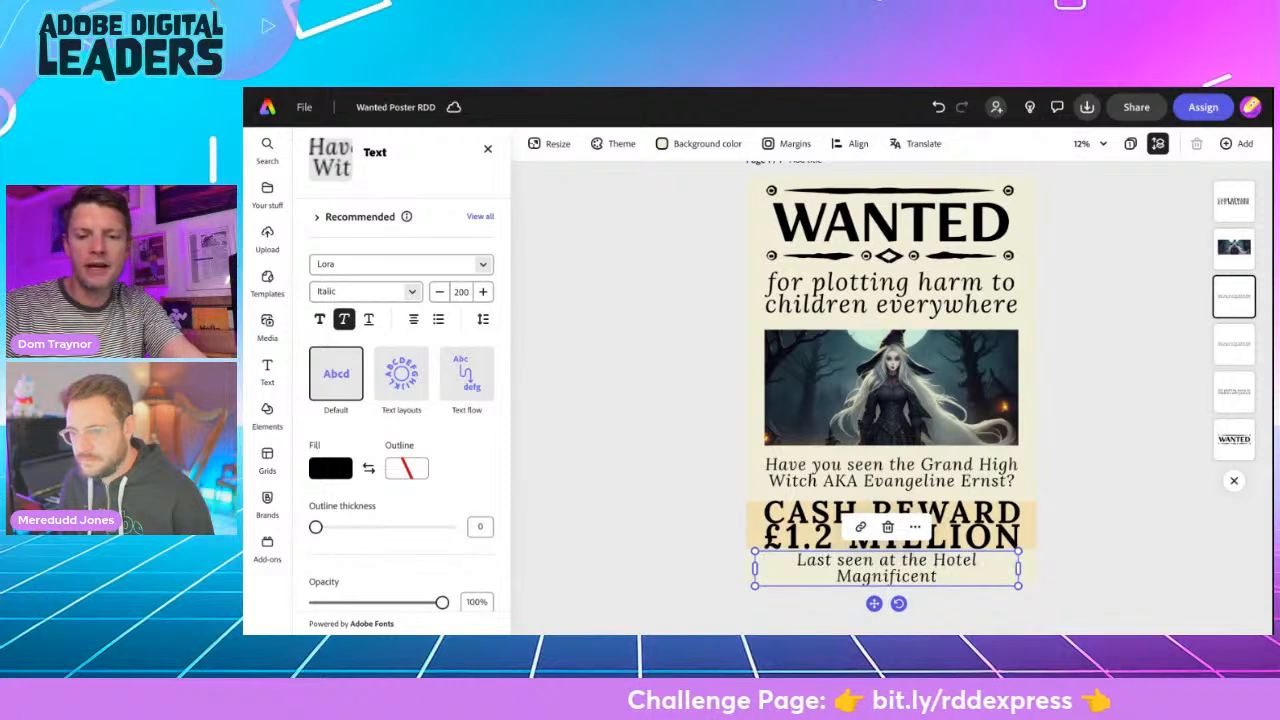
- Widen the "Last seen" text box to fit one line and place it just below the reward banner
{"action": "left_click_drag", "start_coordinate": [1018, 568], "coordinate": [1045, 563]}
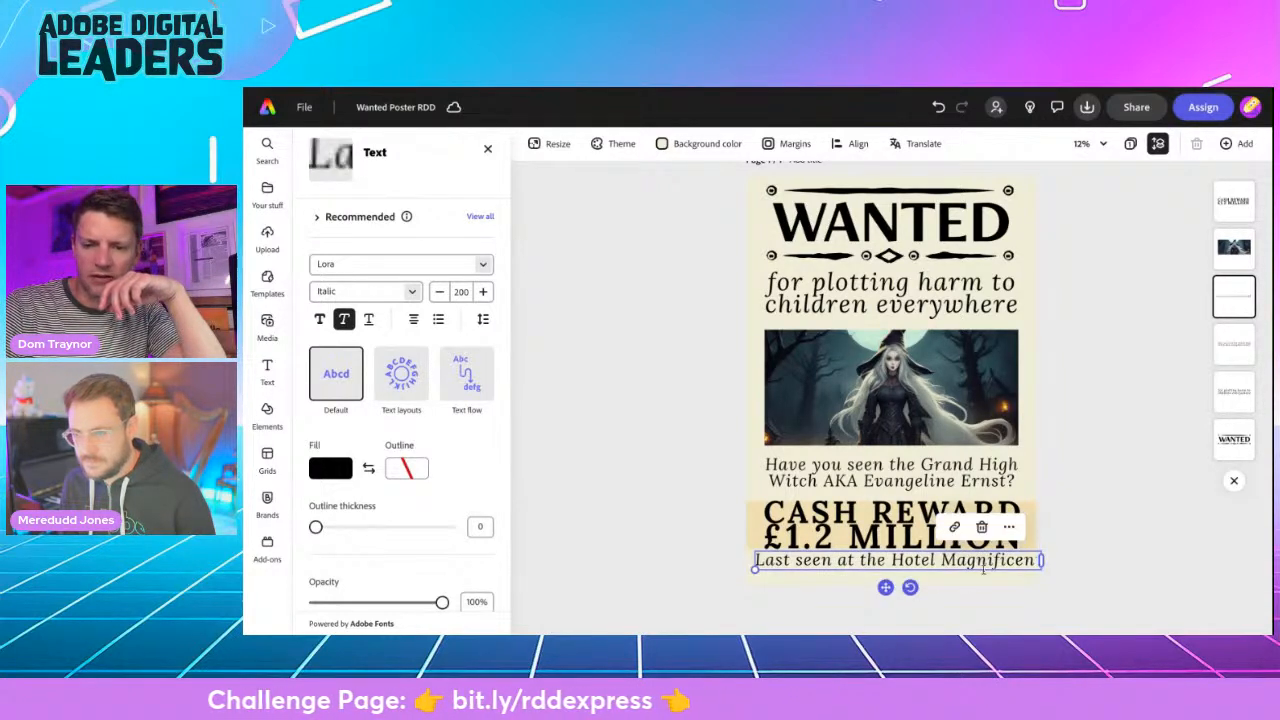
{"action": "left_click_drag", "start_coordinate": [885, 587], "coordinate": [880, 594]}
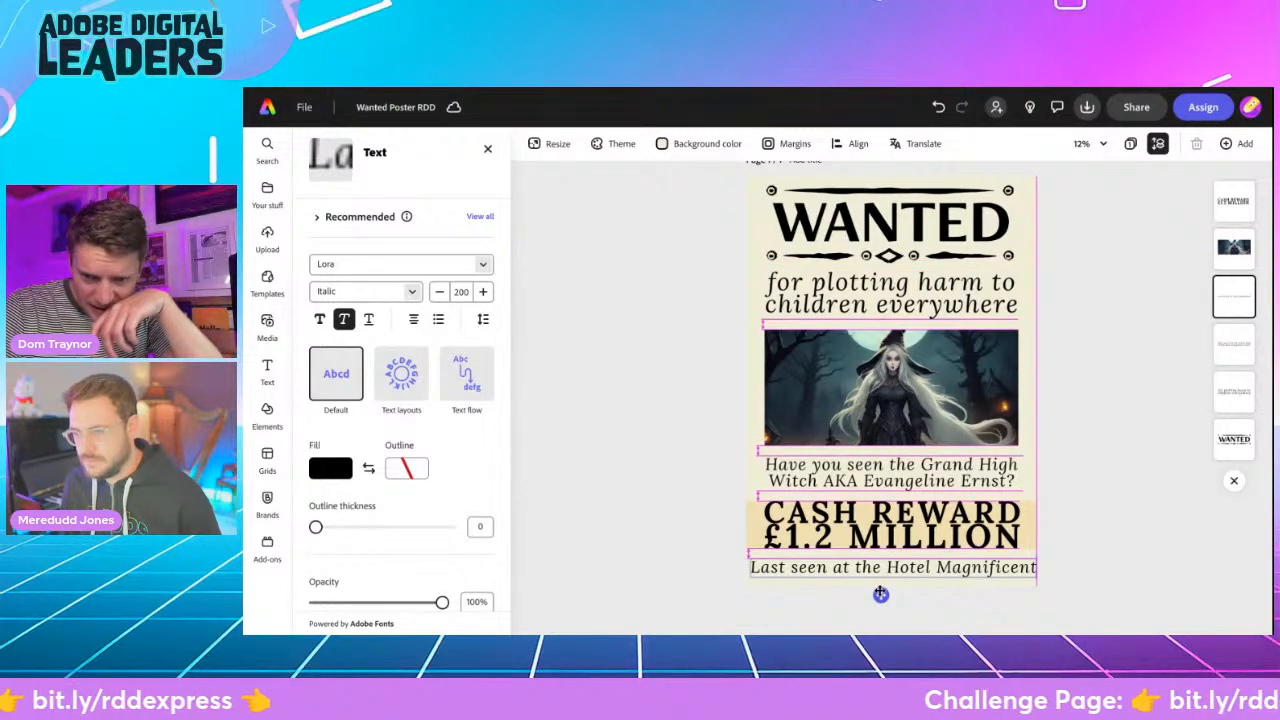
{"action": "left_click_drag", "start_coordinate": [880, 594], "coordinate": [880, 595]}
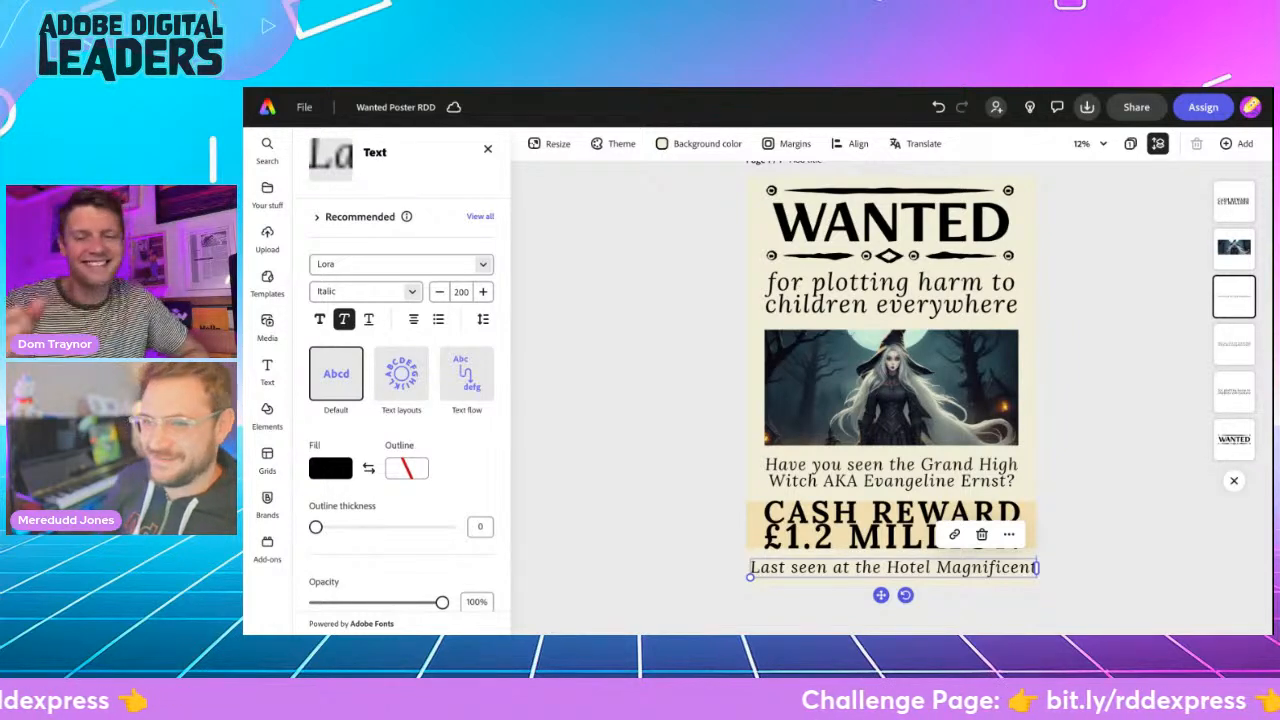
- Reduce the letter spacing of the "Last seen" line to 11
{"action": "left_click", "coordinate": [483, 319]}
{"action": "left_click_drag", "start_coordinate": [441, 388], "coordinate": [432, 385]}
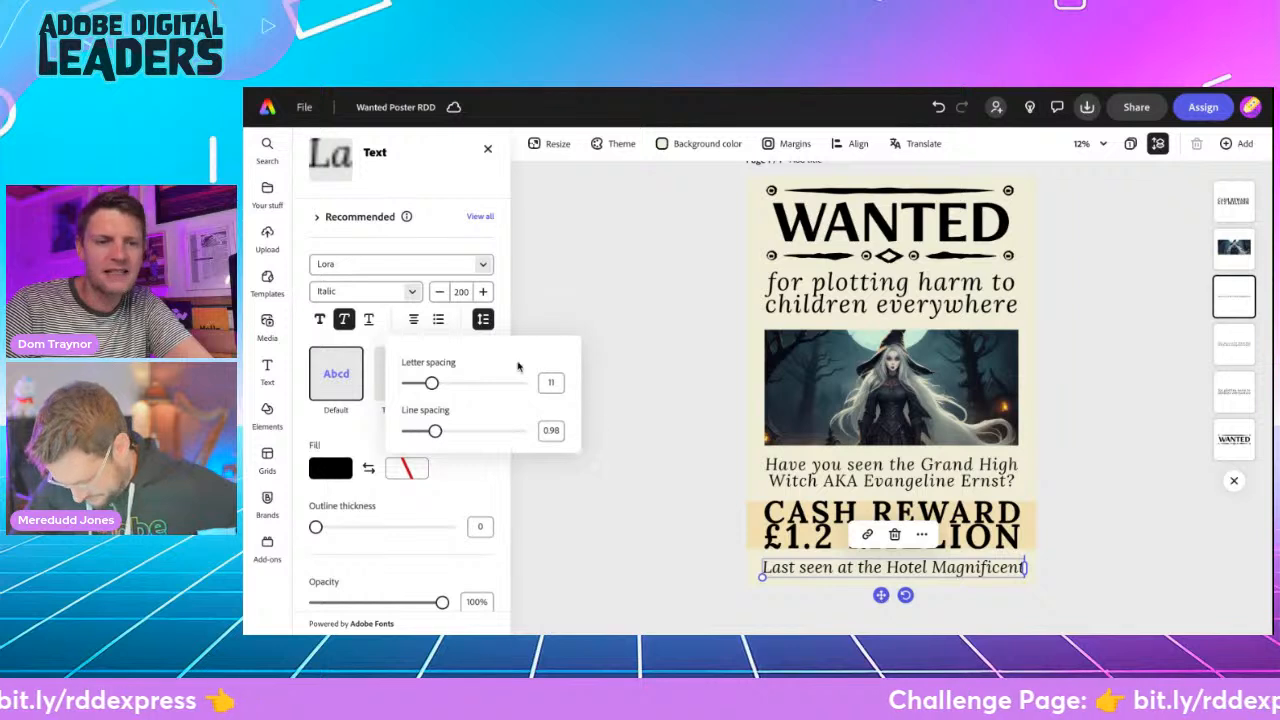
{"action": "left_click", "coordinate": [484, 320]}
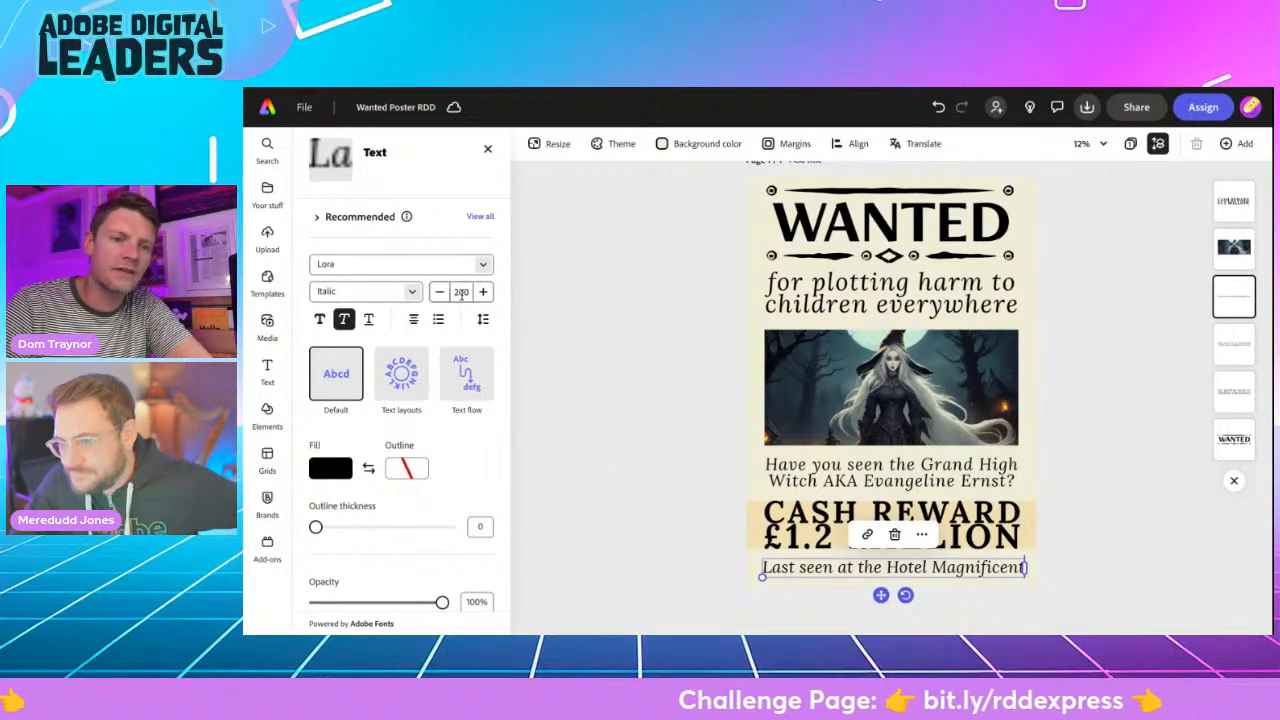
{"action": "left_click", "coordinate": [486, 320]}
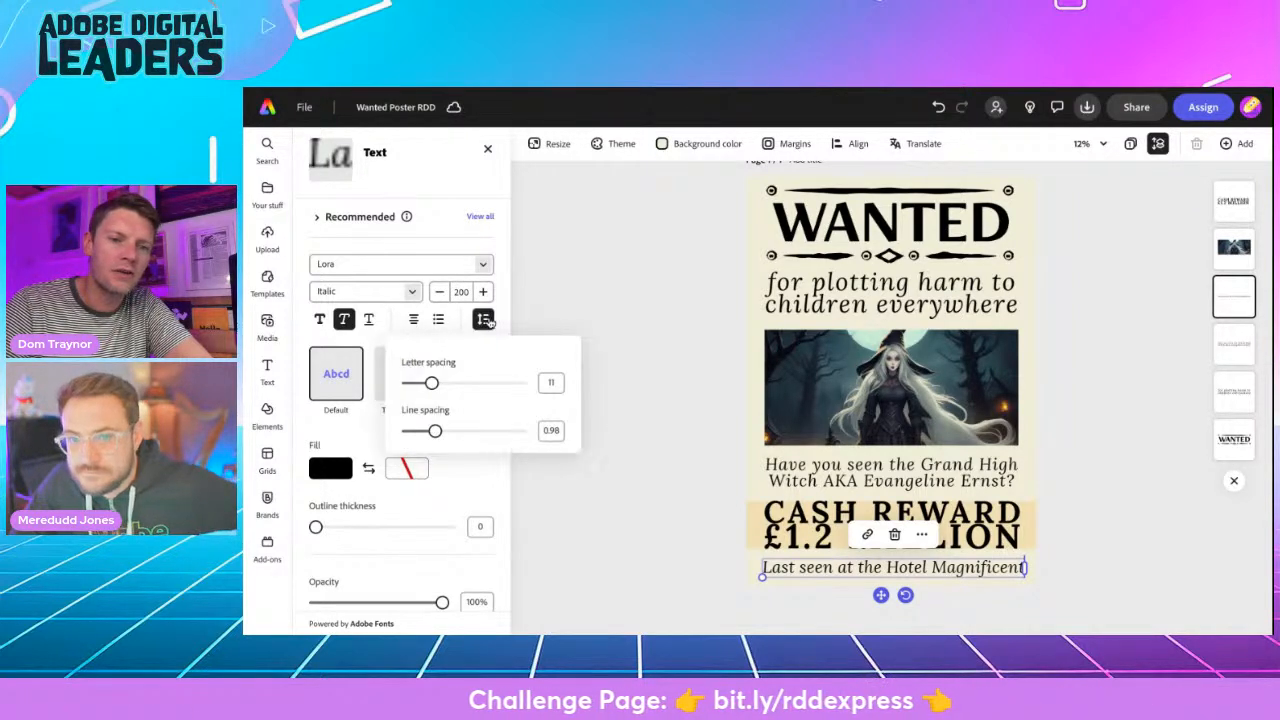
{"action": "left_click", "coordinate": [614, 403]}
- Centre the "Last seen" line horizontally beneath the reward banner and deselect it
{"action": "left_click_drag", "start_coordinate": [881, 594], "coordinate": [879, 595]}
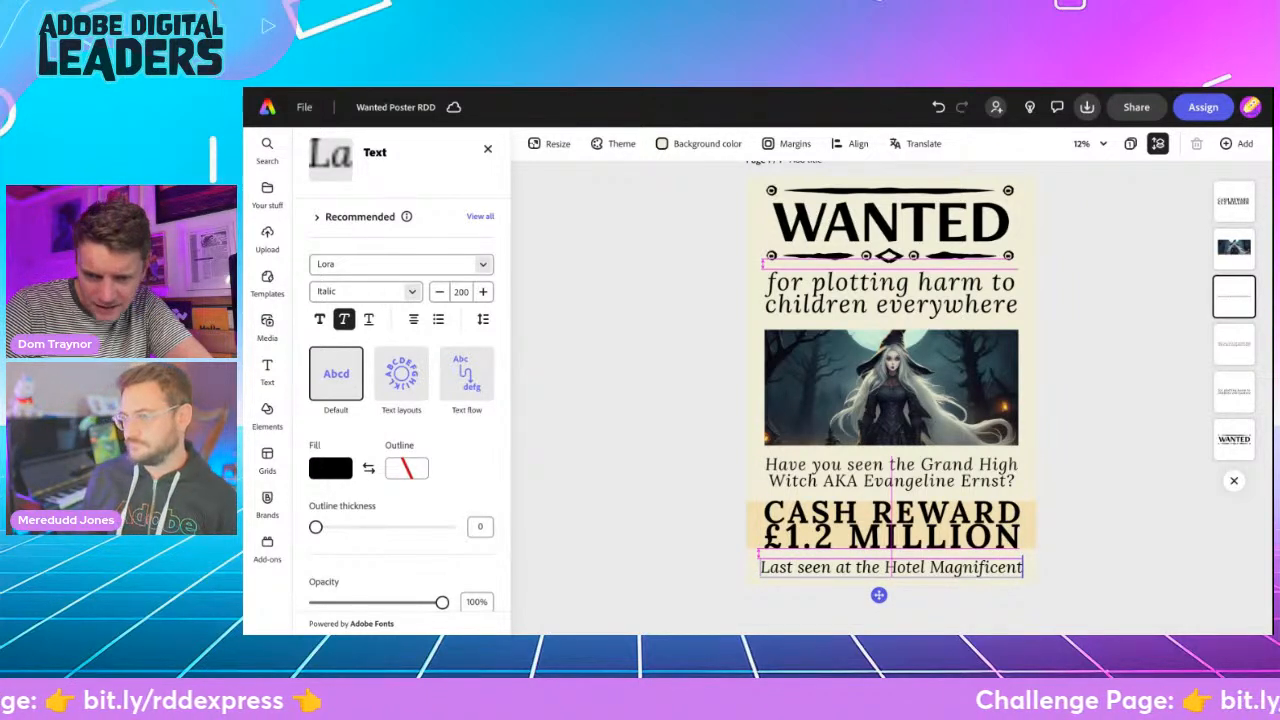
{"action": "left_click_drag", "start_coordinate": [879, 595], "coordinate": [879, 595]}
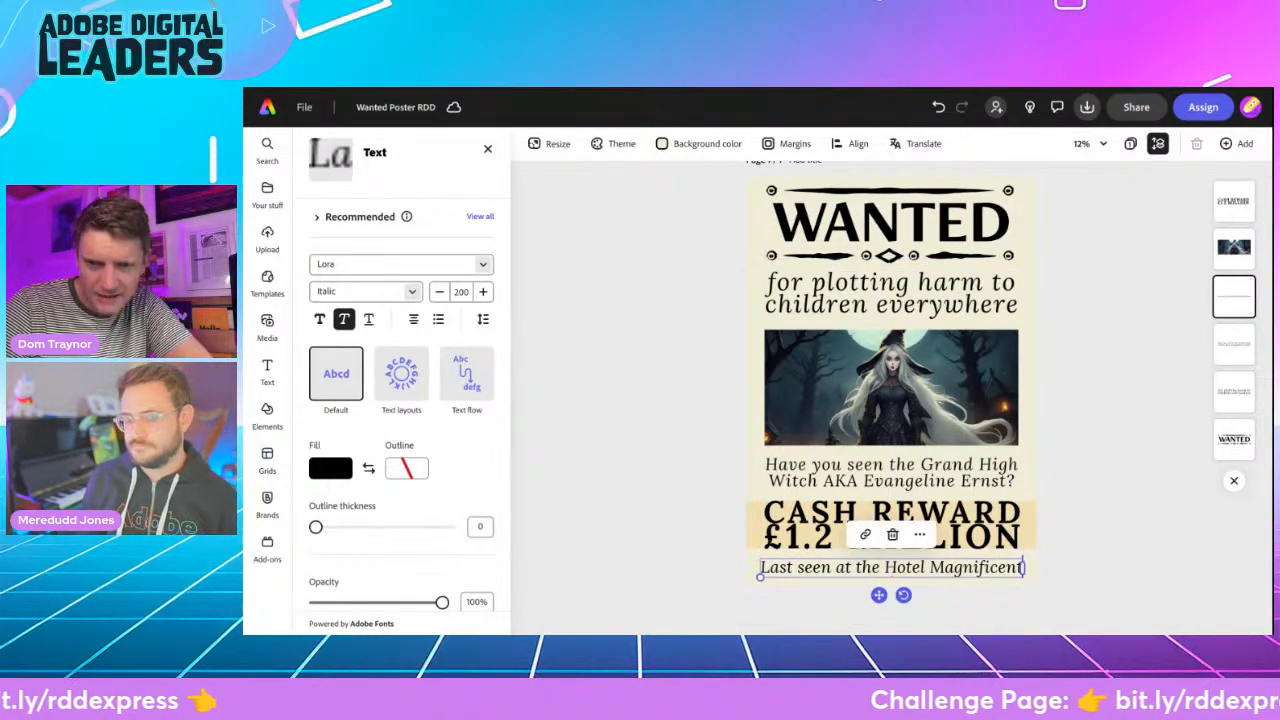
{"action": "left_click", "coordinate": [1102, 526]}
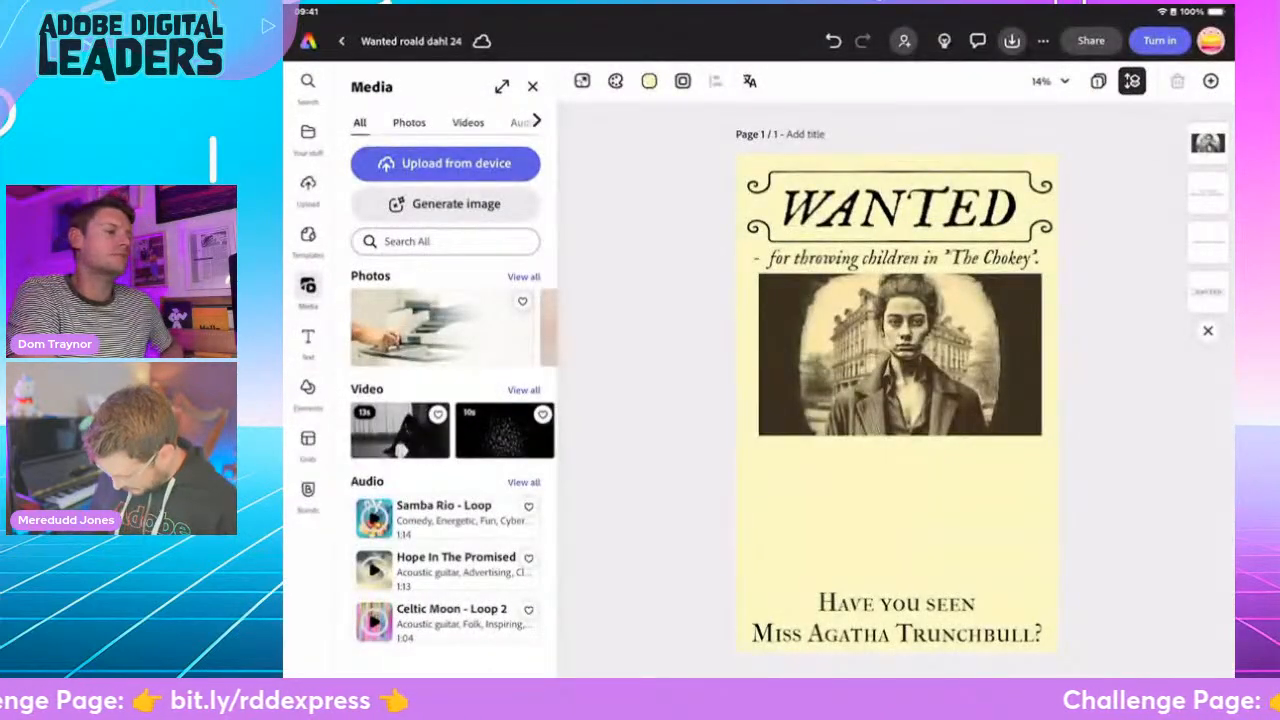
- Move the "Have you seen Miss Agatha Trunchbull?" text directly beneath the portrait and tighten its line spacing to 0.71
{"action": "left_click", "coordinate": [897, 618]}
{"action": "left_click_drag", "start_coordinate": [897, 618], "coordinate": [900, 465]}
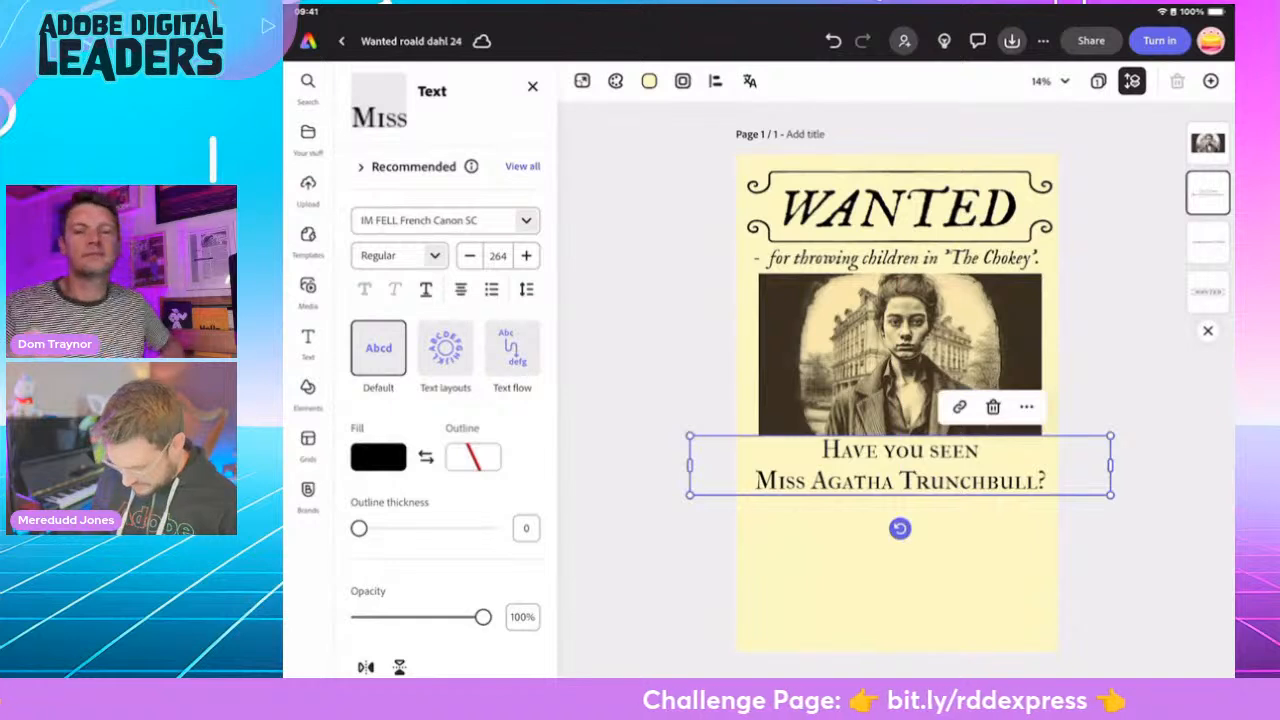
{"action": "left_click", "coordinate": [526, 289]}
{"action": "left_click_drag", "start_coordinate": [481, 426], "coordinate": [443, 426]}
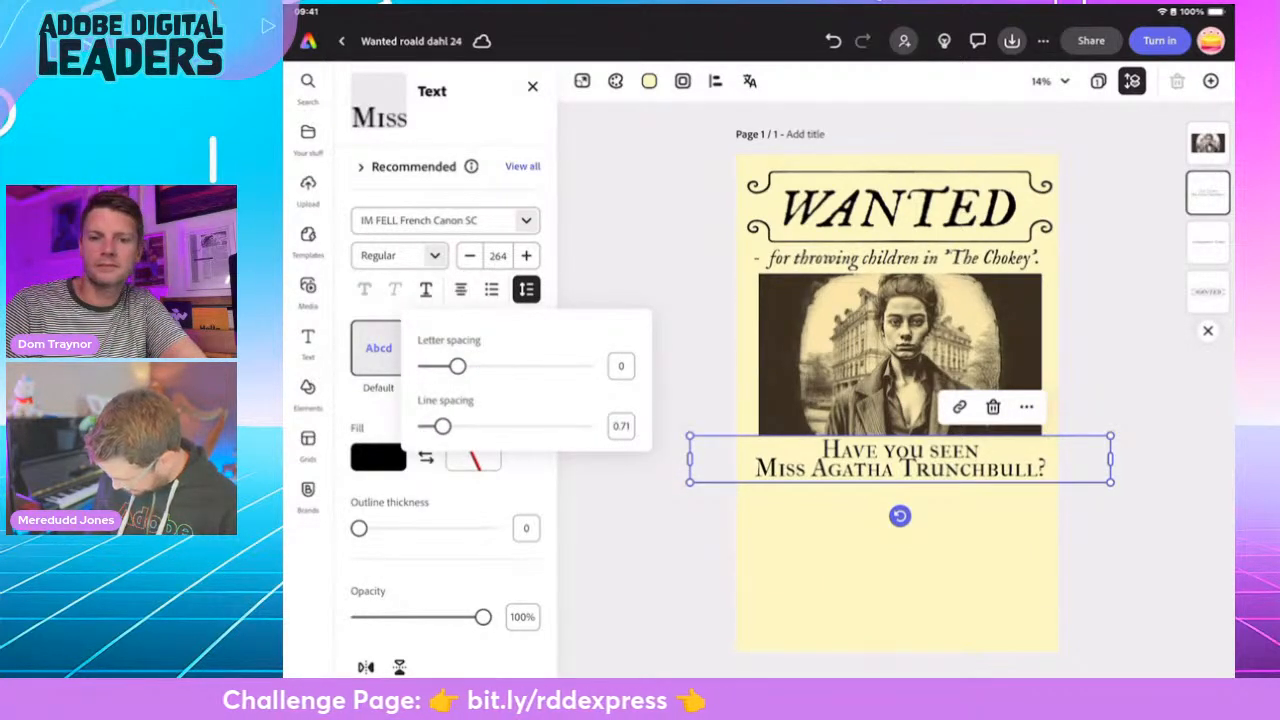
{"action": "left_click", "coordinate": [526, 289]}
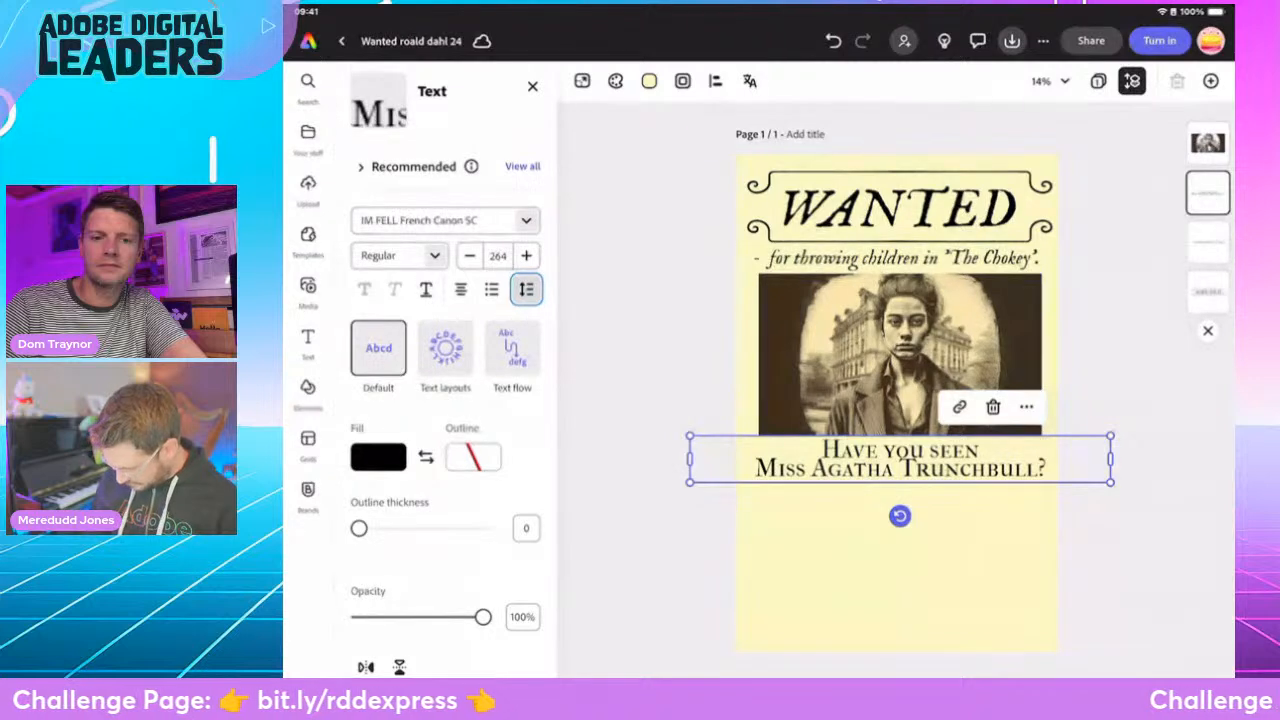
{"action": "left_click", "coordinate": [640, 570]}
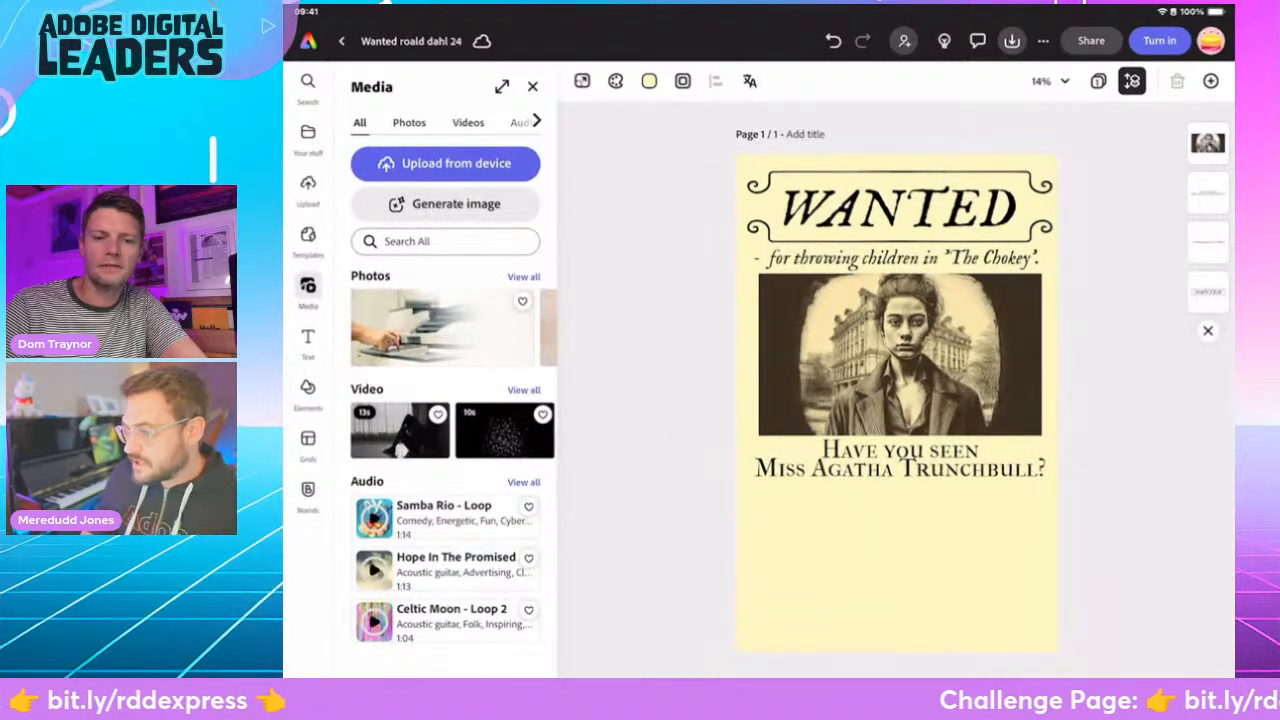
- Duplicate the "Have you seen Miss Agatha Trunchbull?" text and place the copy in the empty area below the original
{"action": "left_click", "coordinate": [900, 460]}
{"action": "left_click", "coordinate": [1026, 407]}
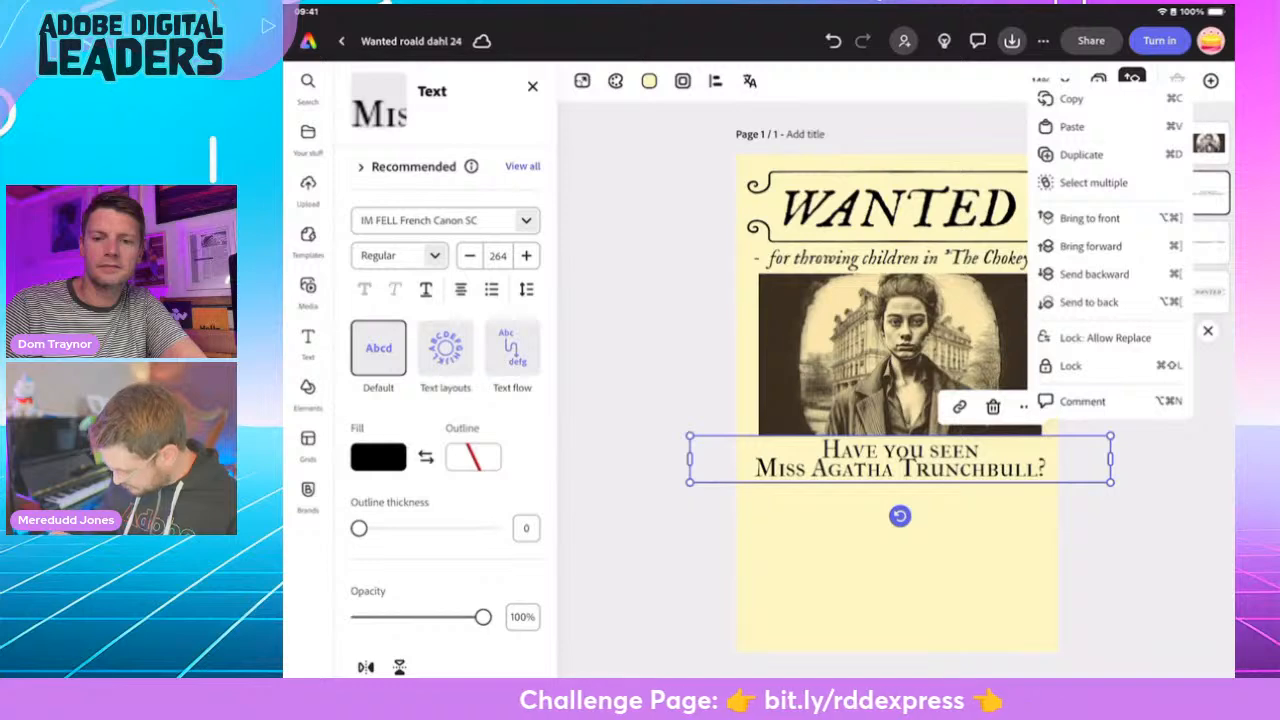
{"action": "left_click", "coordinate": [1081, 154]}
{"action": "left_click_drag", "start_coordinate": [900, 401], "coordinate": [900, 566]}
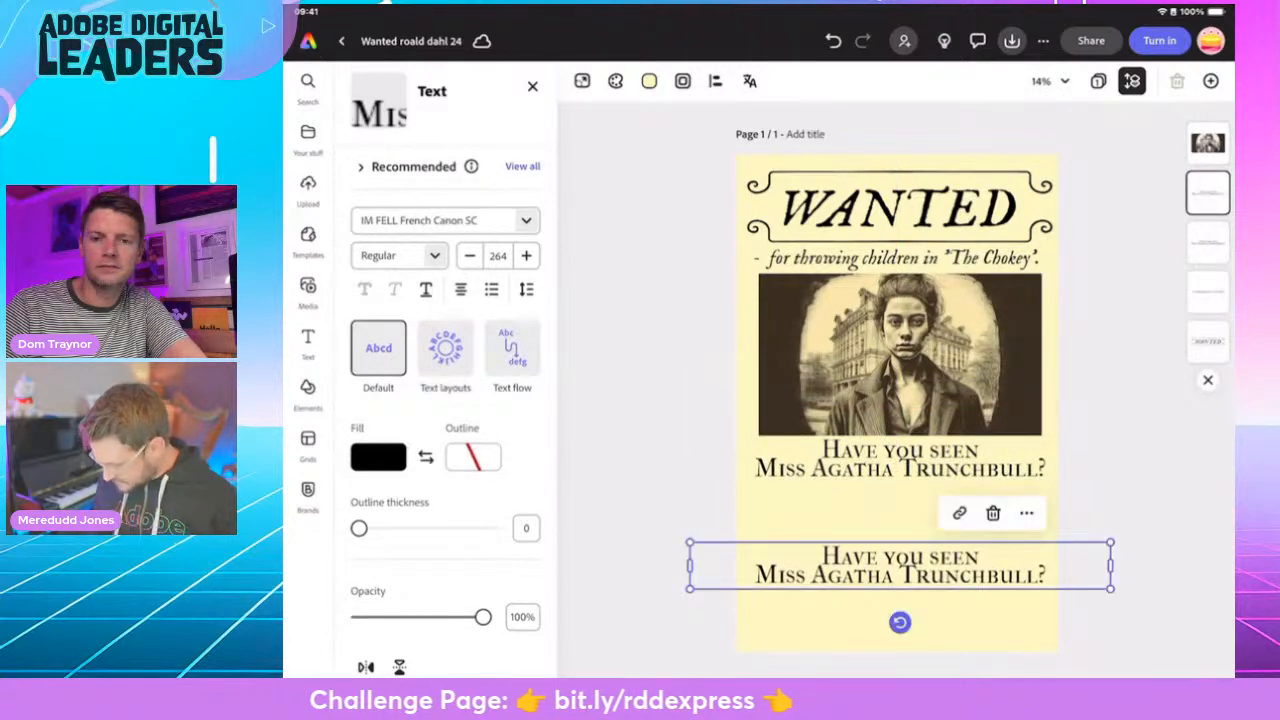
- Delete all the wording in the lower copy of the "Have you seen Miss Agatha Trunchbull?" text, keeping its text box
{"action": "left_click", "coordinate": [914, 574]}
{"action": "key", "text": "BackSpace"}
{"action": "key", "text": "BackSpace"}
{"action": "key", "text": "BackSpace"}
{"action": "key", "text": "BackSpace"}
{"action": "key", "text": "BackSpace"}
{"action": "key", "text": "BackSpace"}
{"action": "key", "text": "BackSpace"}
{"action": "key", "text": "BackSpace"}
{"action": "key", "text": "BackSpace"}
{"action": "key", "text": "BackSpace"}
{"action": "key", "text": "BackSpace"}
{"action": "key", "text": "BackSpace"}
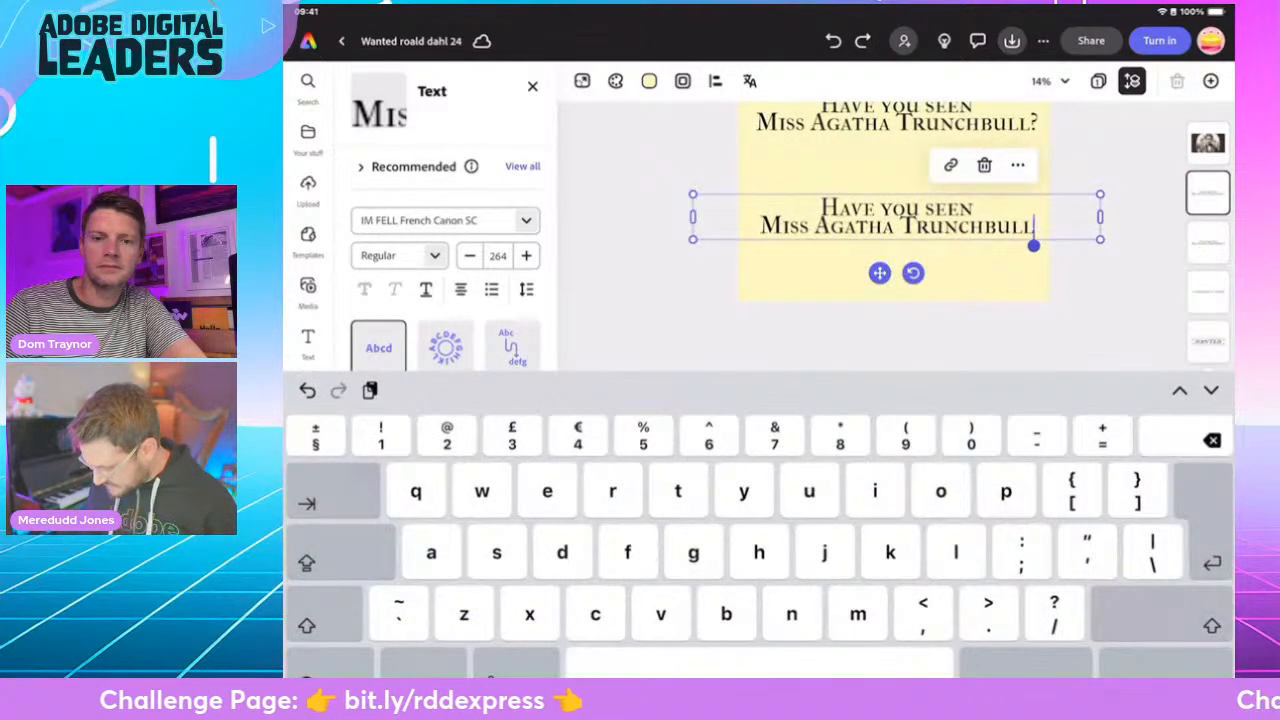
{"action": "key", "text": "BackSpace"}
{"action": "key", "text": "BackSpace"}
{"action": "key", "text": "BackSpace"}
{"action": "key", "text": "BackSpace"}
{"action": "key", "text": "BackSpace"}
{"action": "key", "text": "BackSpace"}
{"action": "key", "text": "BackSpace"}
{"action": "key", "text": "BackSpace"}
{"action": "key", "text": "BackSpace"}
{"action": "key", "text": "BackSpace"}
{"action": "key", "text": "BackSpace"}
{"action": "key", "text": "BackSpace"}
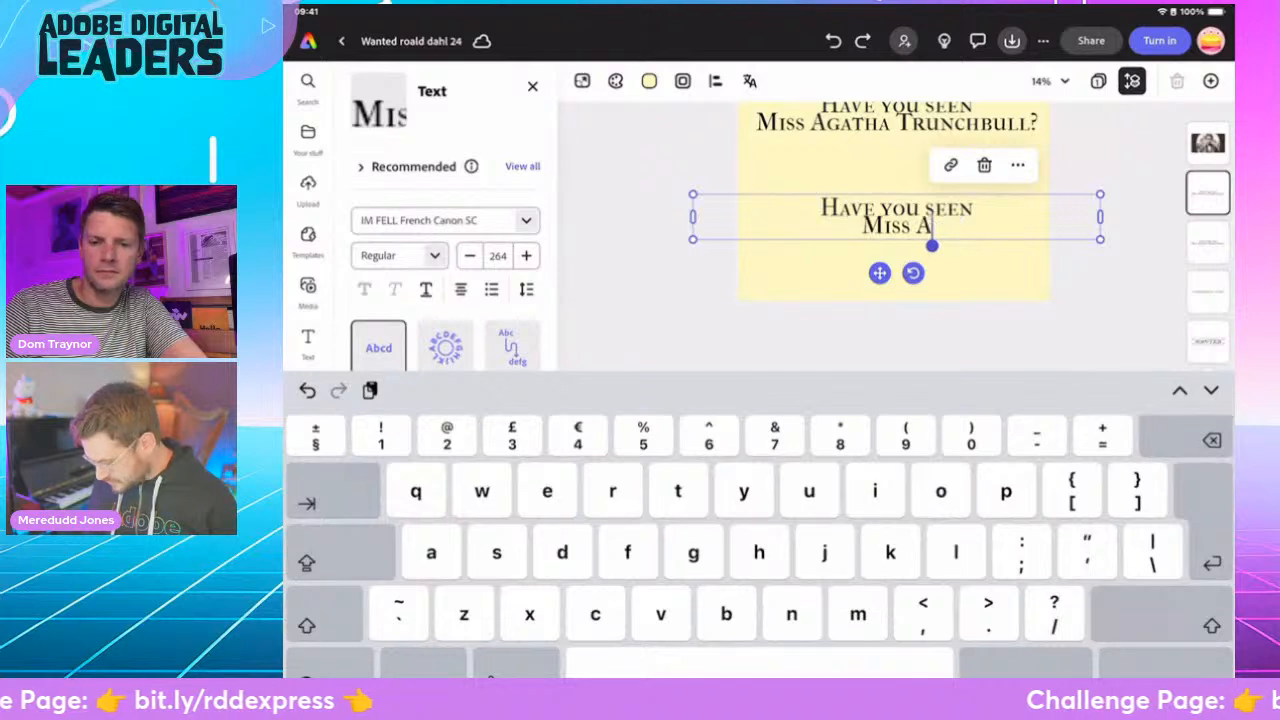
{"action": "key", "text": "BackSpace"}
{"action": "key", "text": "BackSpace"}
{"action": "key", "text": "BackSpace"}
{"action": "key", "text": "BackSpace"}
{"action": "key", "text": "BackSpace"}
{"action": "key", "text": "BackSpace"}
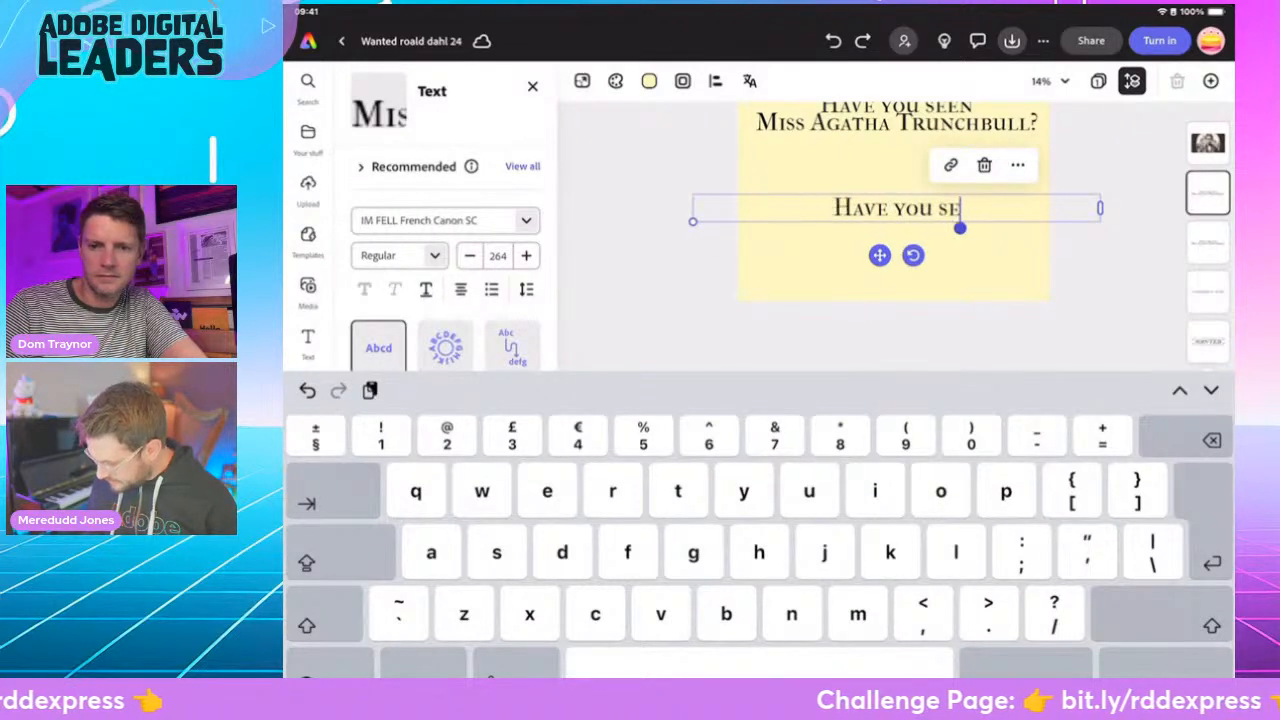
{"action": "key", "text": "BackSpace"}
{"action": "key", "text": "BackSpace"}
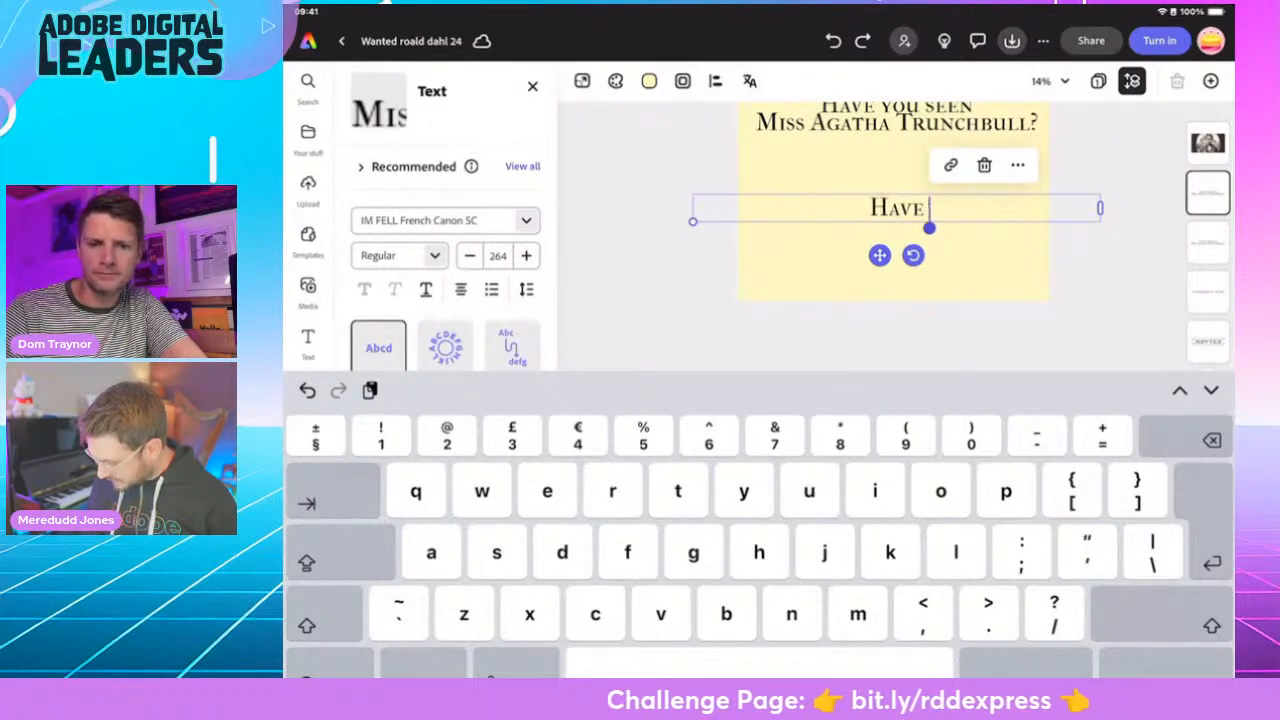
{"action": "key", "text": "BackSpace"}
{"action": "key", "text": "BackSpace"}
{"action": "key", "text": "BackSpace"}
{"action": "key", "text": "BackSpace"}
{"action": "key", "text": "BackSpace"}
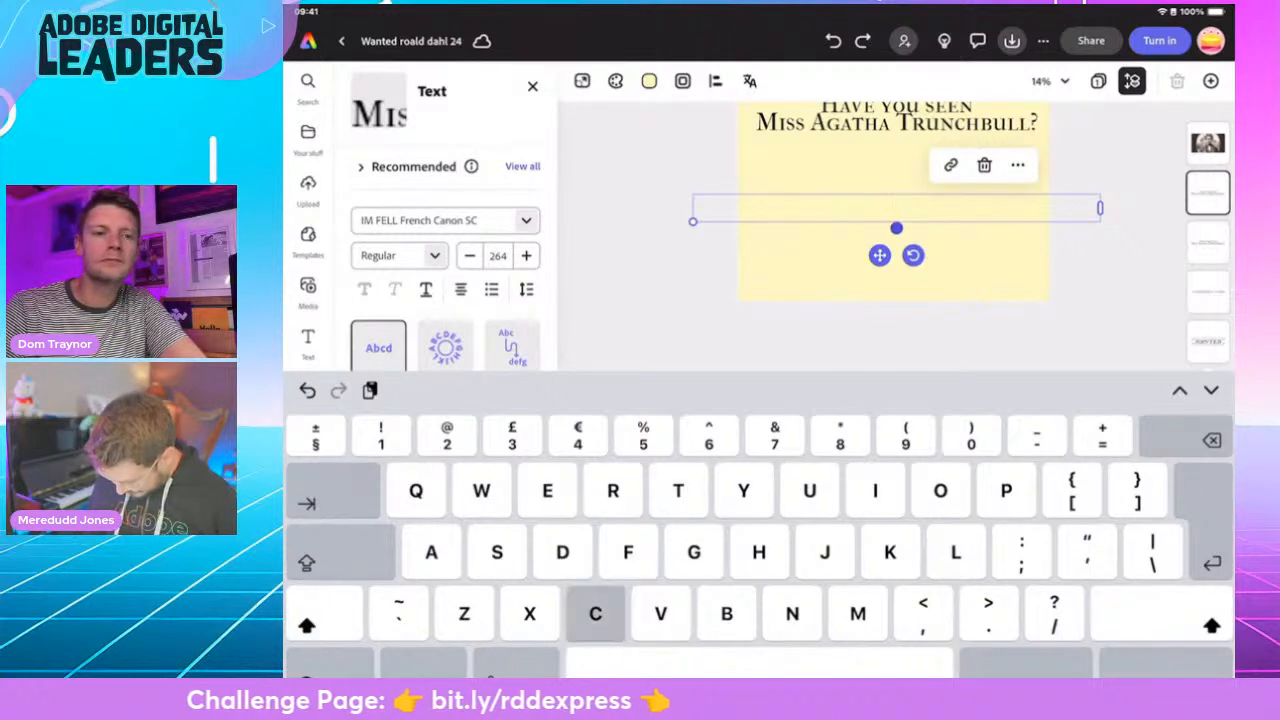
- Enter "Cash Reward:" in the emptied text box and start a second line below it
{"action": "type", "text": "Cash Reward"}
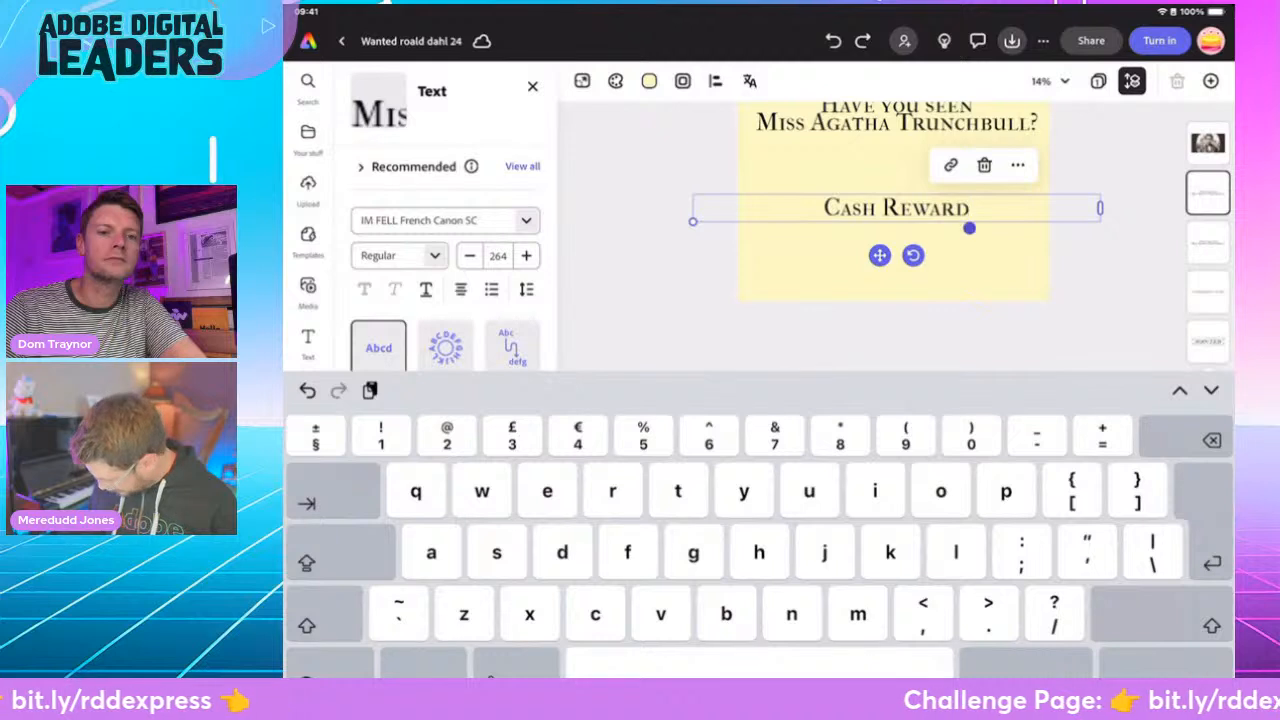
{"action": "type", "text": "."}
{"action": "key", "text": "BackSpace"}
{"action": "key", "text": "shift"}
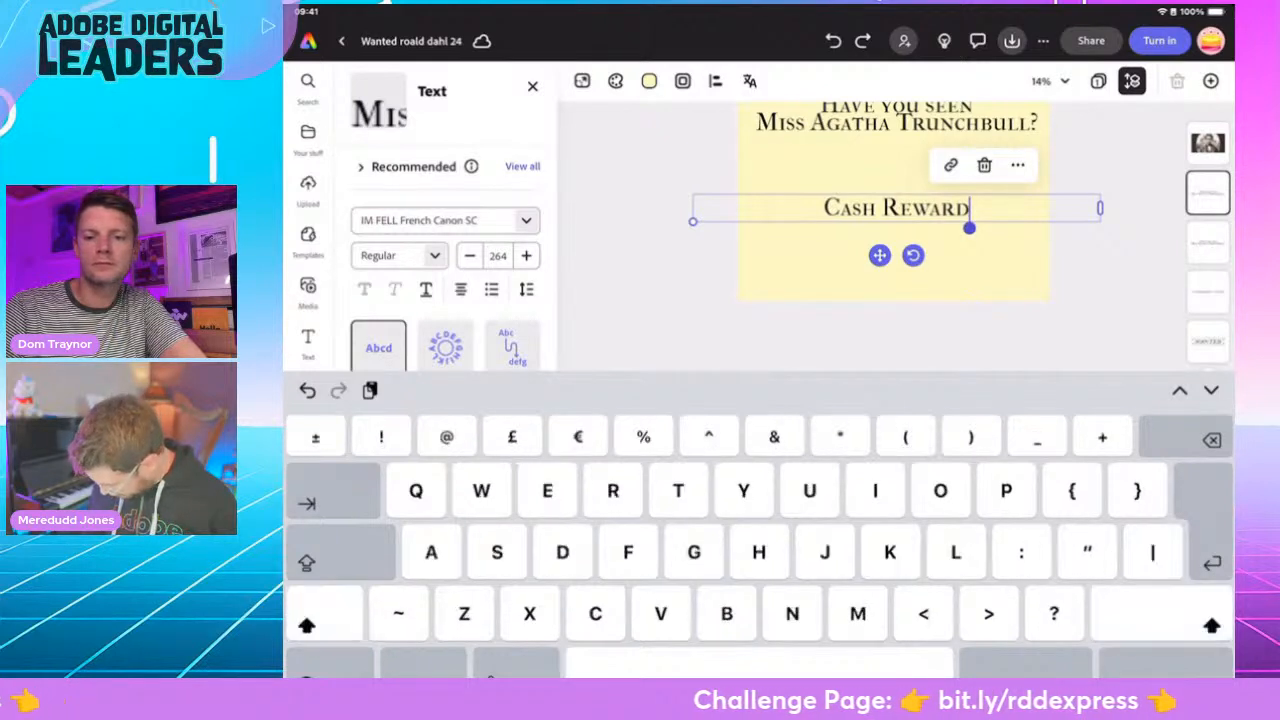
{"action": "type", "text": ":"}
{"action": "key", "text": "Return"}
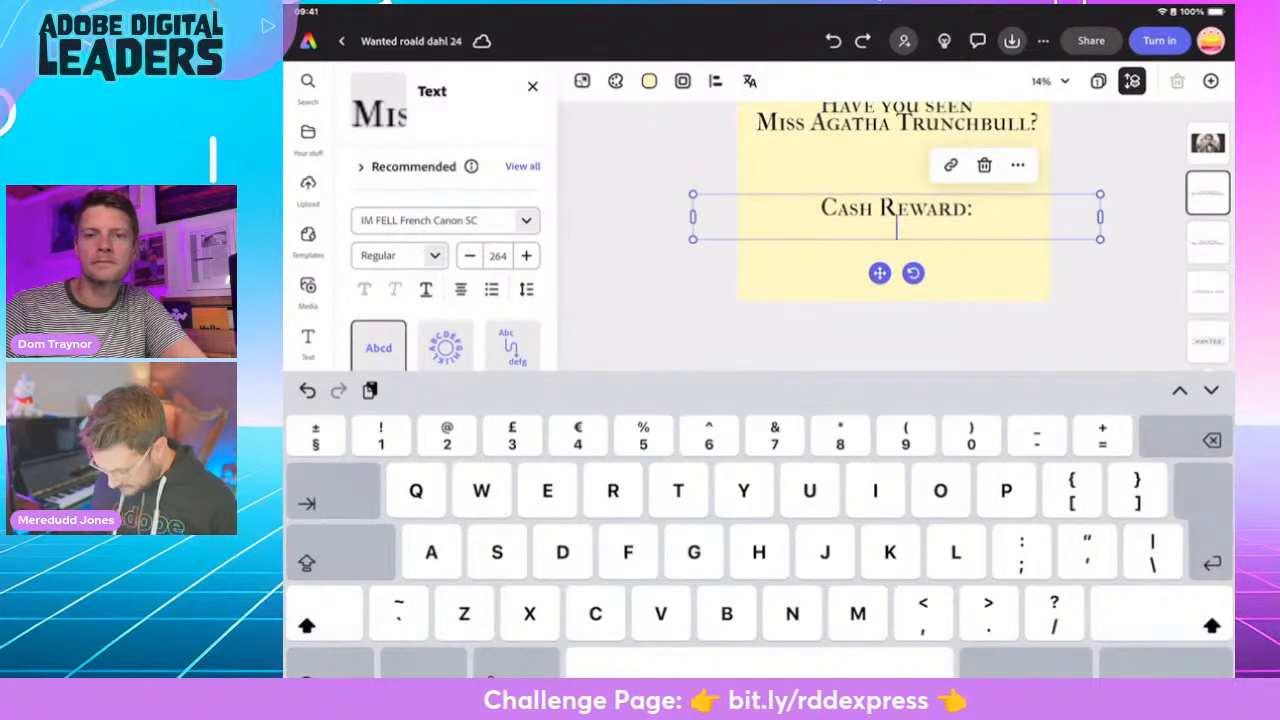
- Enter the amount £8,450 on the second line of the reward text
{"action": "type", "text": "3"}
{"action": "key", "text": "BackSpace"}
{"action": "key", "text": "shift"}
{"action": "type", "text": "3"}
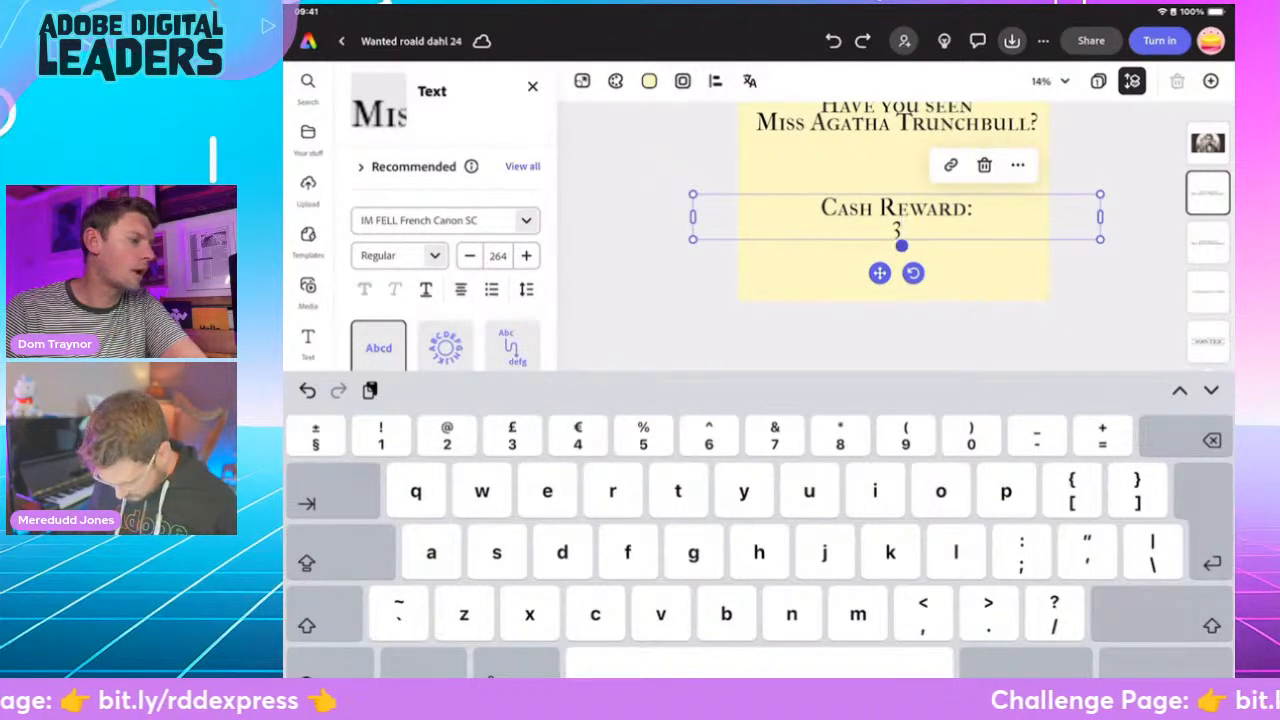
{"action": "key", "text": "BackSpace"}
{"action": "type", "text": "3"}
{"action": "key", "text": "BackSpace"}
{"action": "key", "text": "shift"}
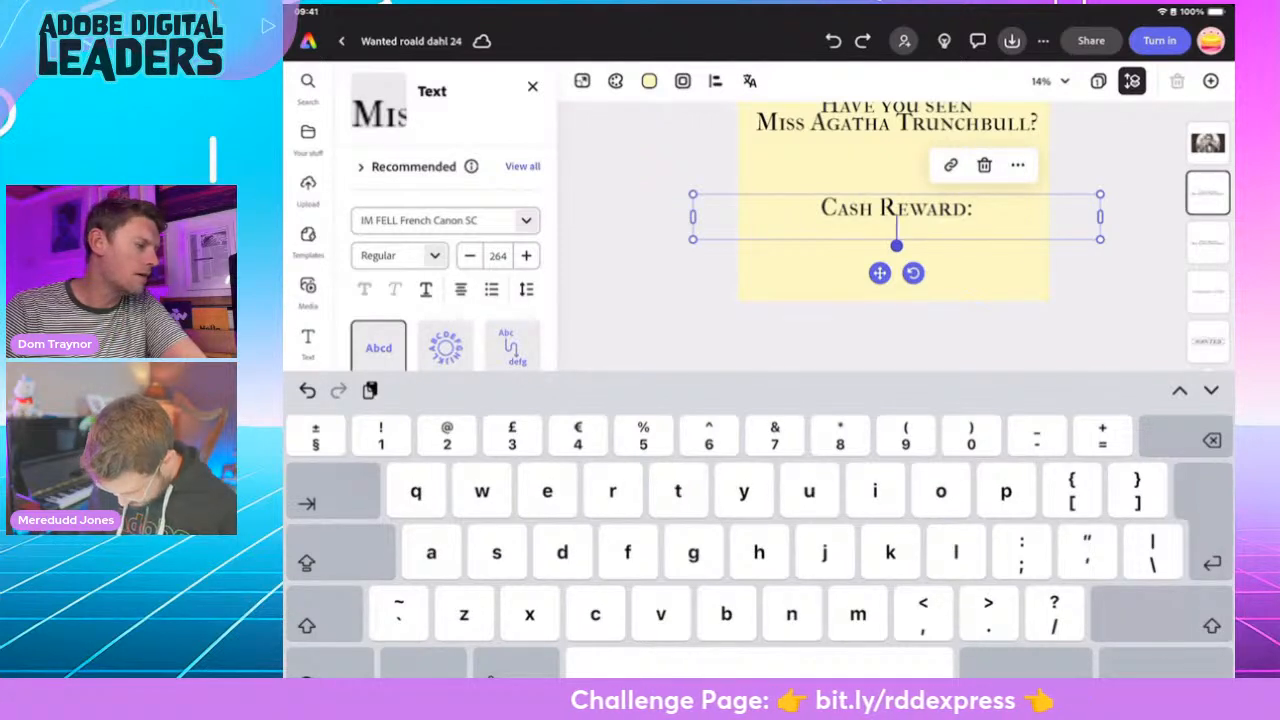
{"action": "type", "text": "£"}
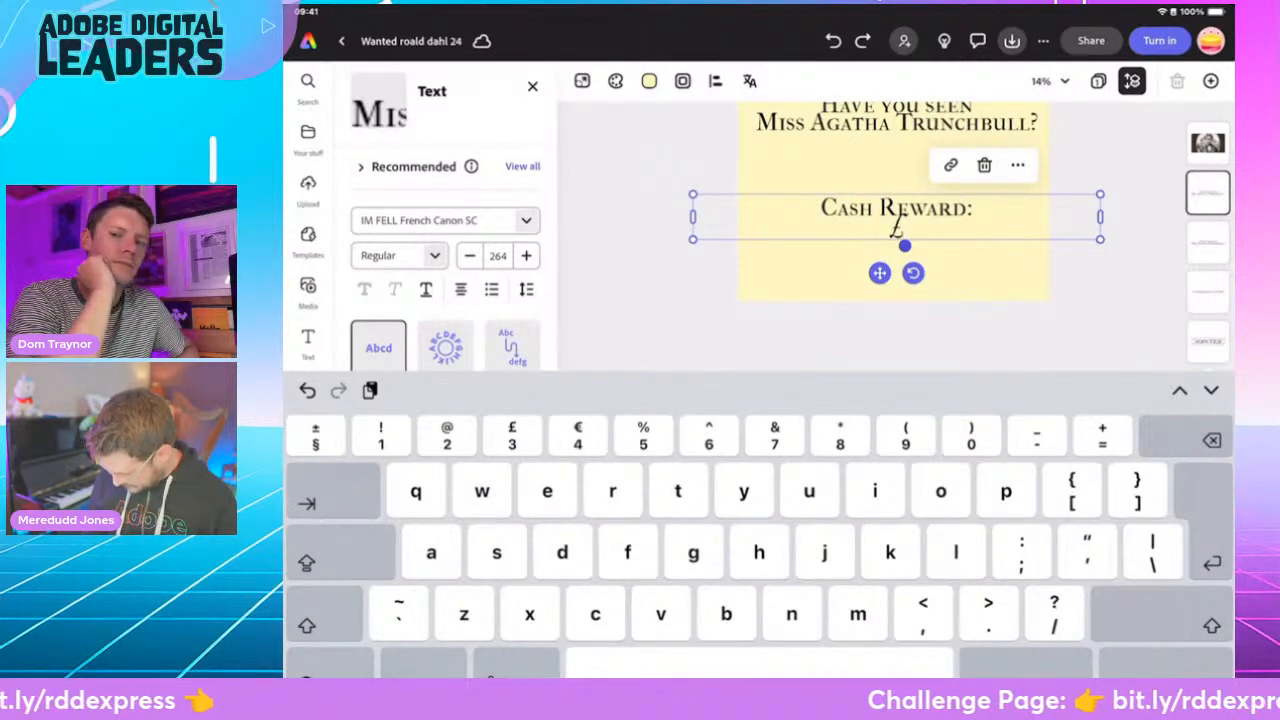
{"action": "type", "text": ",450"}
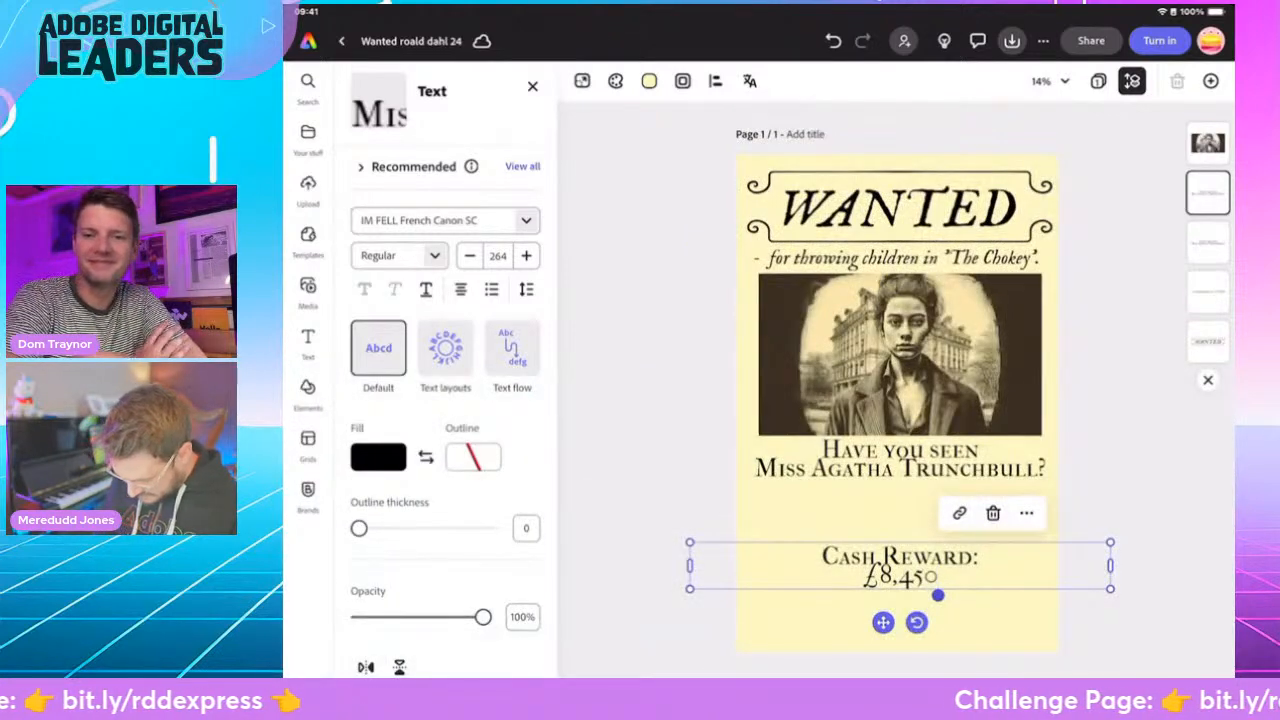
- Apply the Dynamic text layout to the reward text, then enlarge and centre it below the Miss Trunchbull question
{"action": "left_click", "coordinate": [445, 348]}
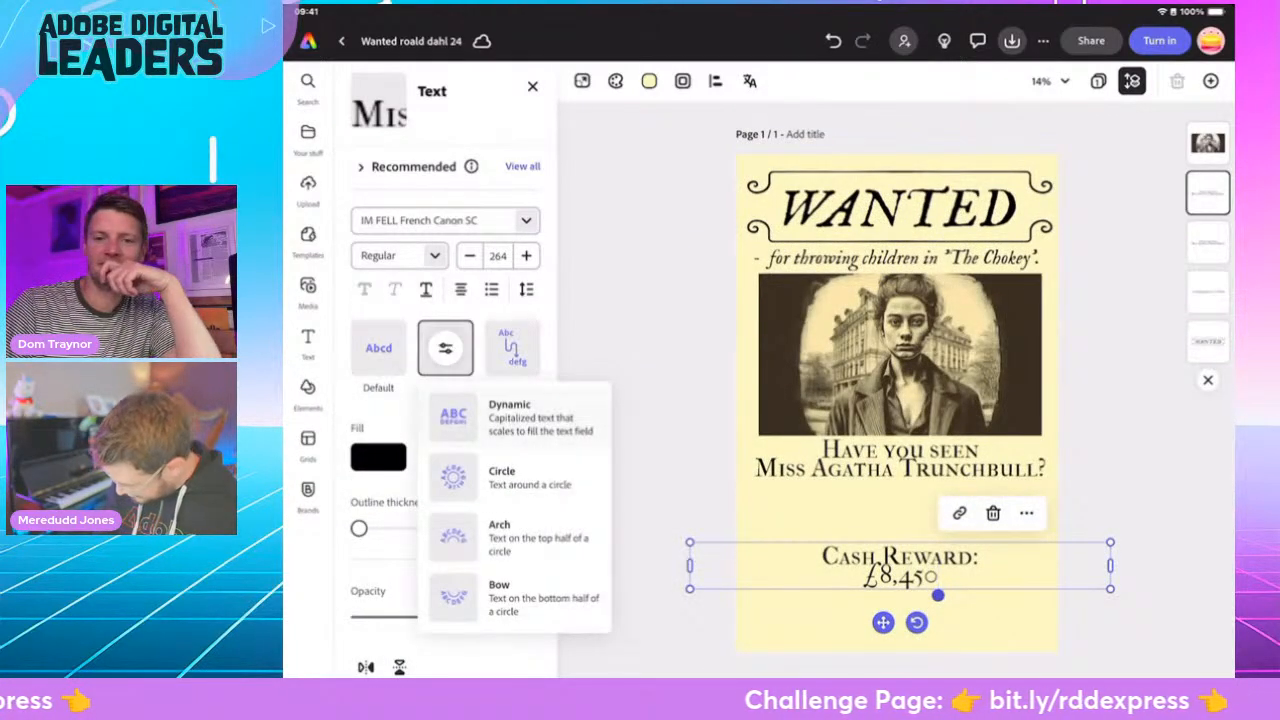
{"action": "left_click", "coordinate": [505, 415]}
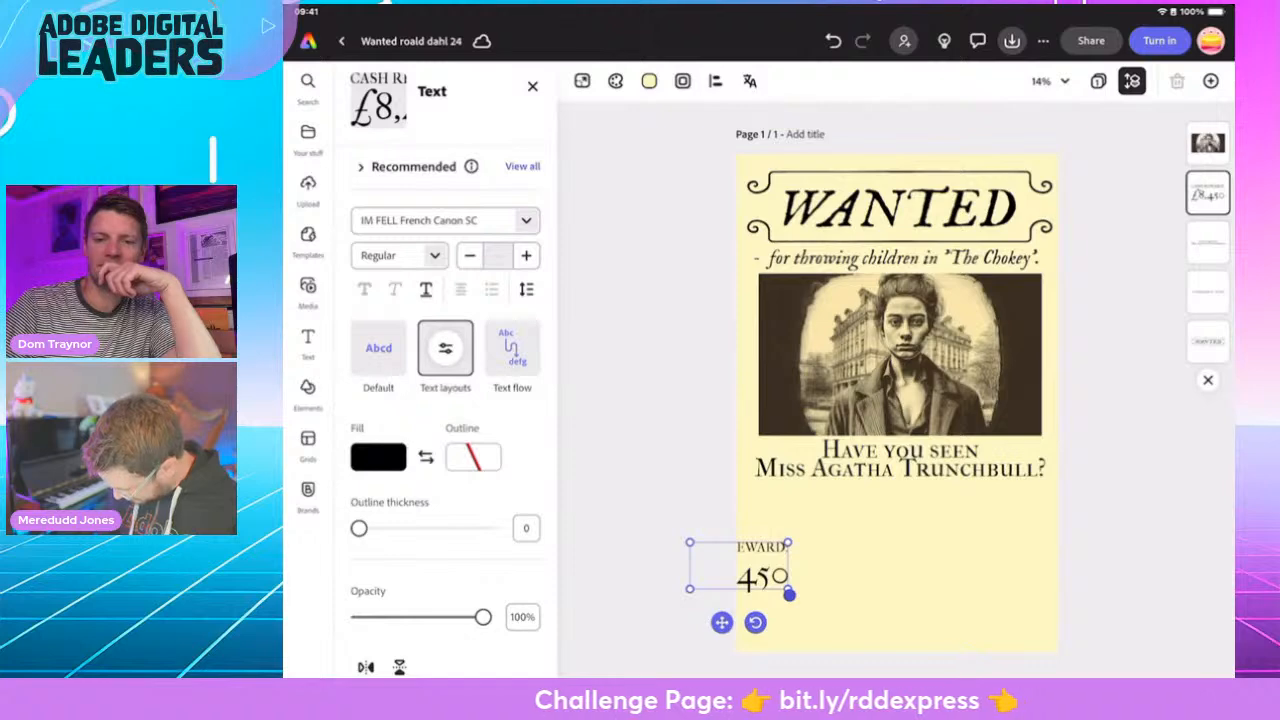
{"action": "left_click", "coordinate": [763, 572]}
{"action": "left_click", "coordinate": [1167, 664]}
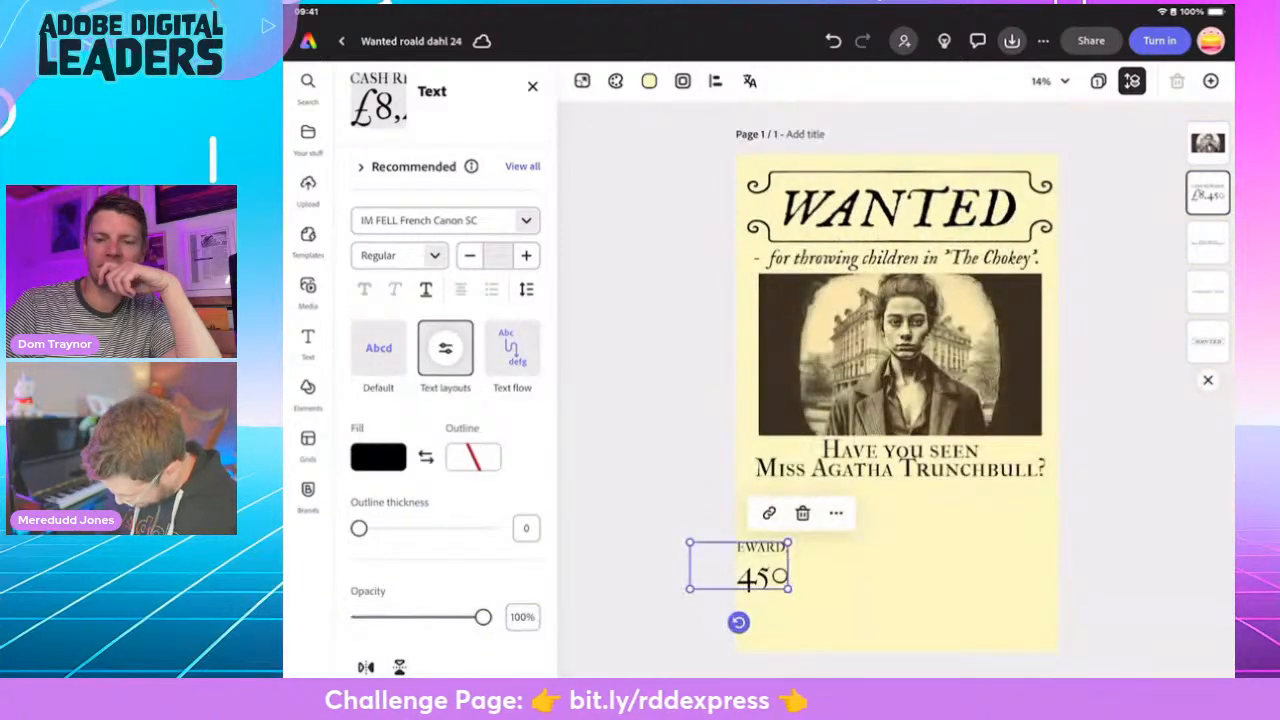
{"action": "left_click_drag", "start_coordinate": [763, 568], "coordinate": [1064, 607]}
{"action": "left_click_drag", "start_coordinate": [867, 560], "coordinate": [897, 552]}
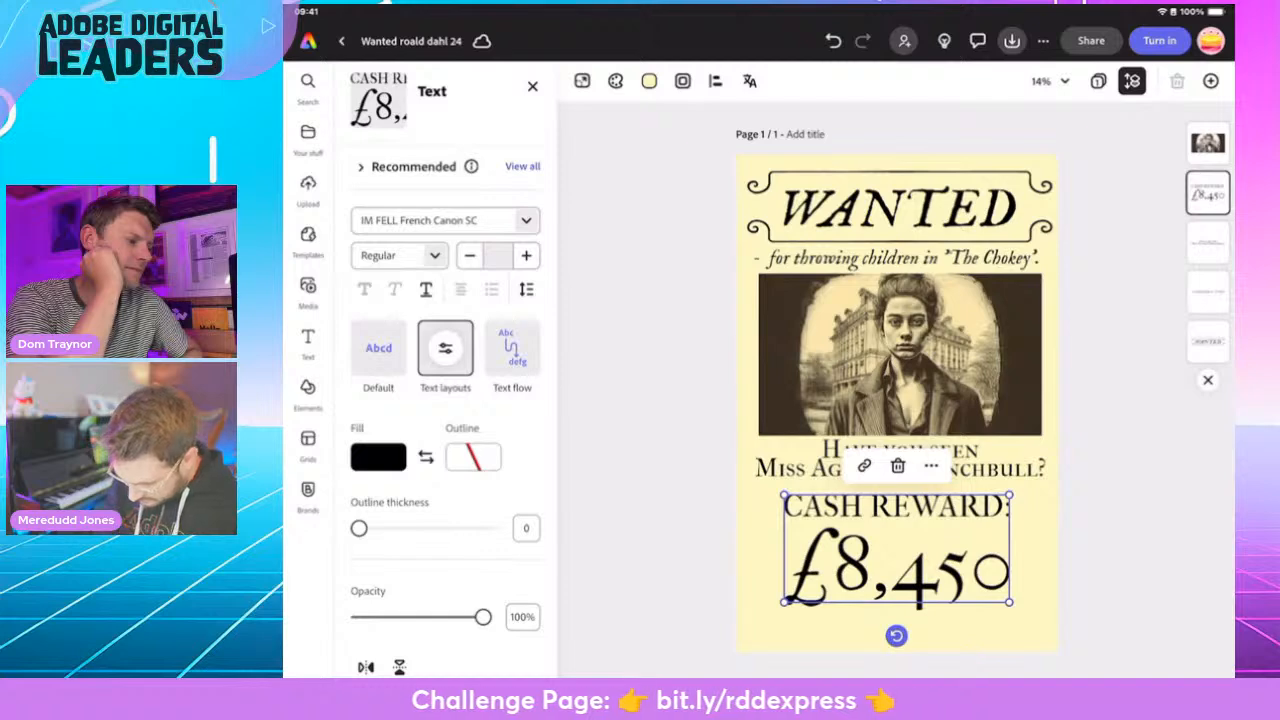
- Change the reward text's font to IM FELL DW Pica Italic
{"action": "left_click", "coordinate": [435, 256]}
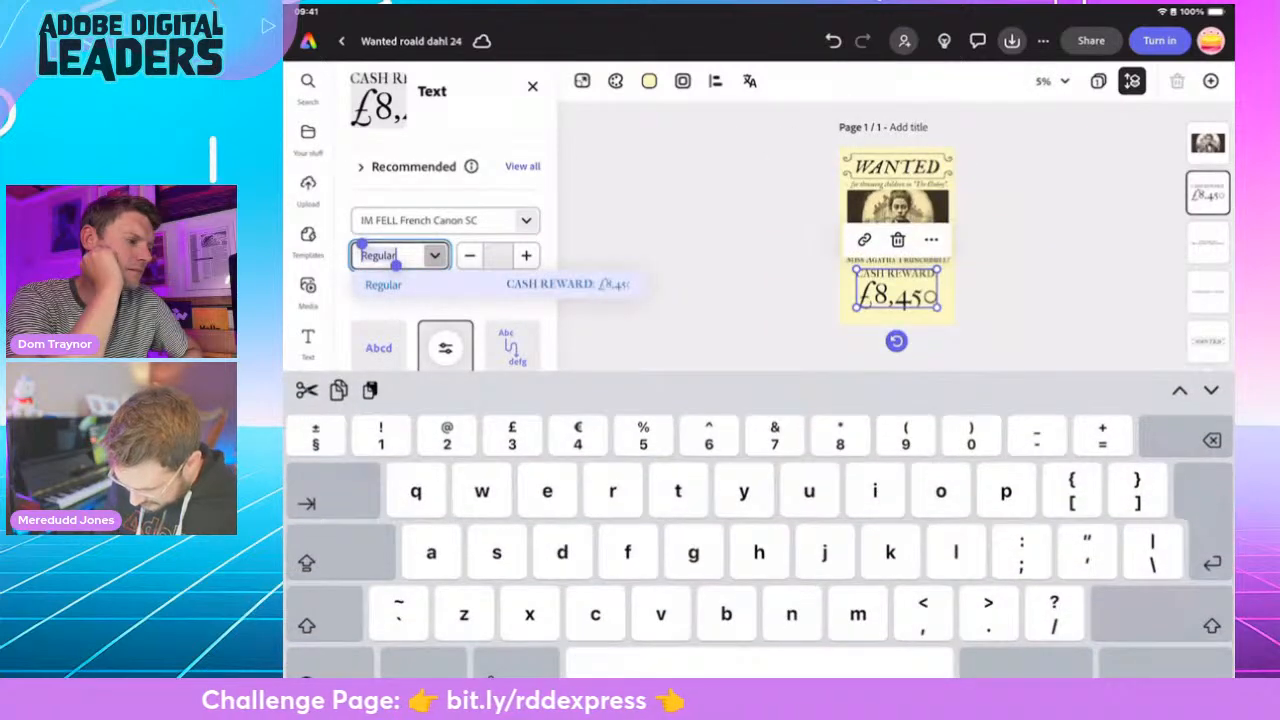
{"action": "left_click", "coordinate": [526, 220]}
{"action": "type", "text": "im fell"}
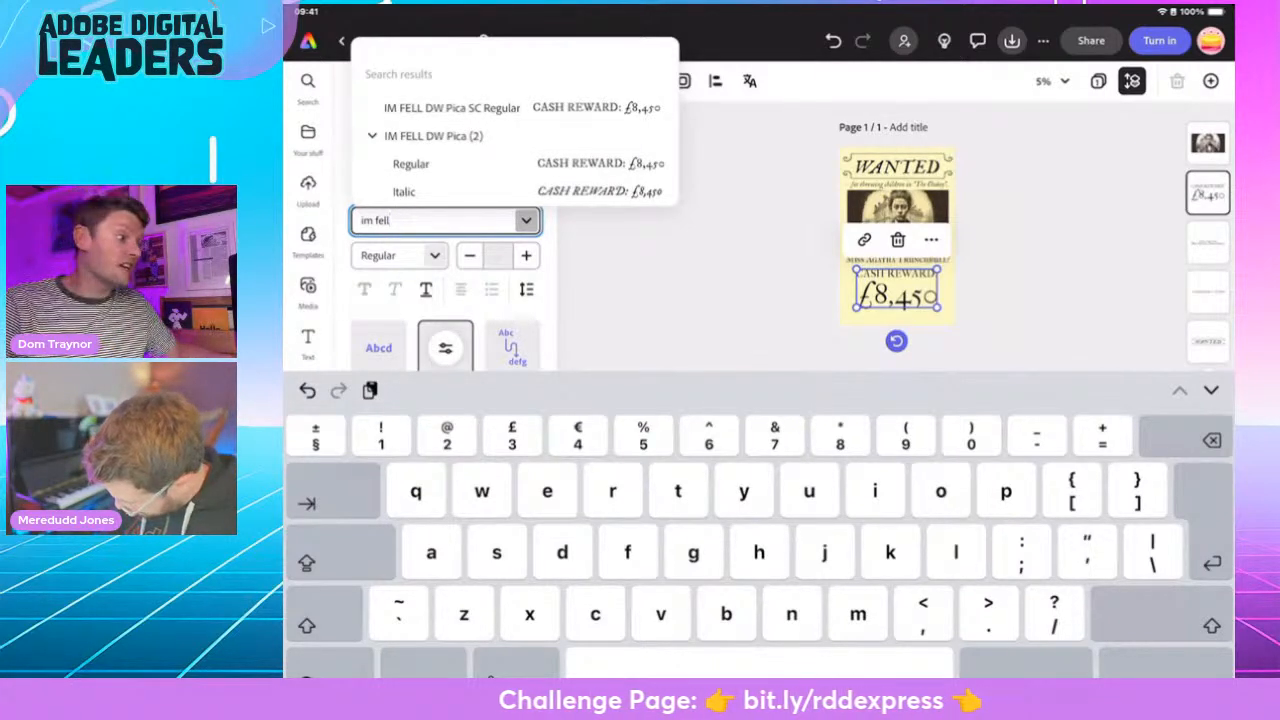
{"action": "left_click", "coordinate": [404, 191]}
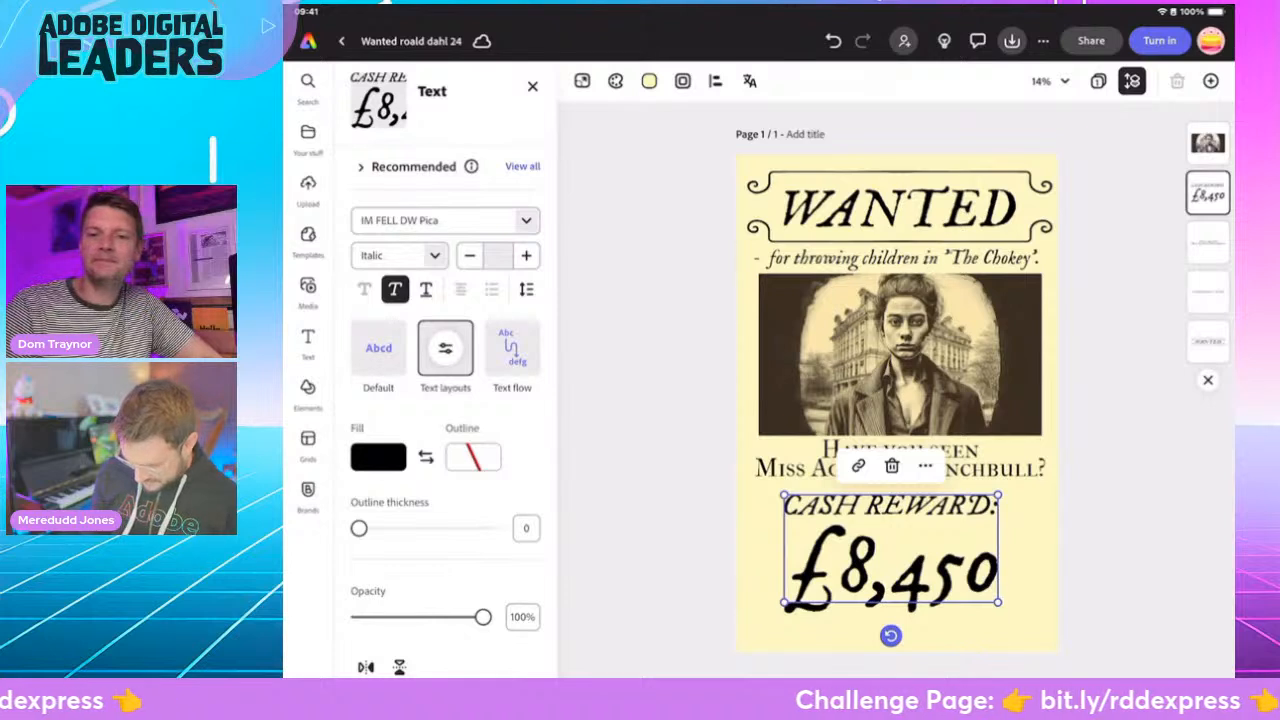
- Add a rough-edged rounded rectangle as a background shape behind the reward text
{"action": "scroll", "coordinate": [450, 400], "scroll_direction": "down", "scroll_amount": 3}
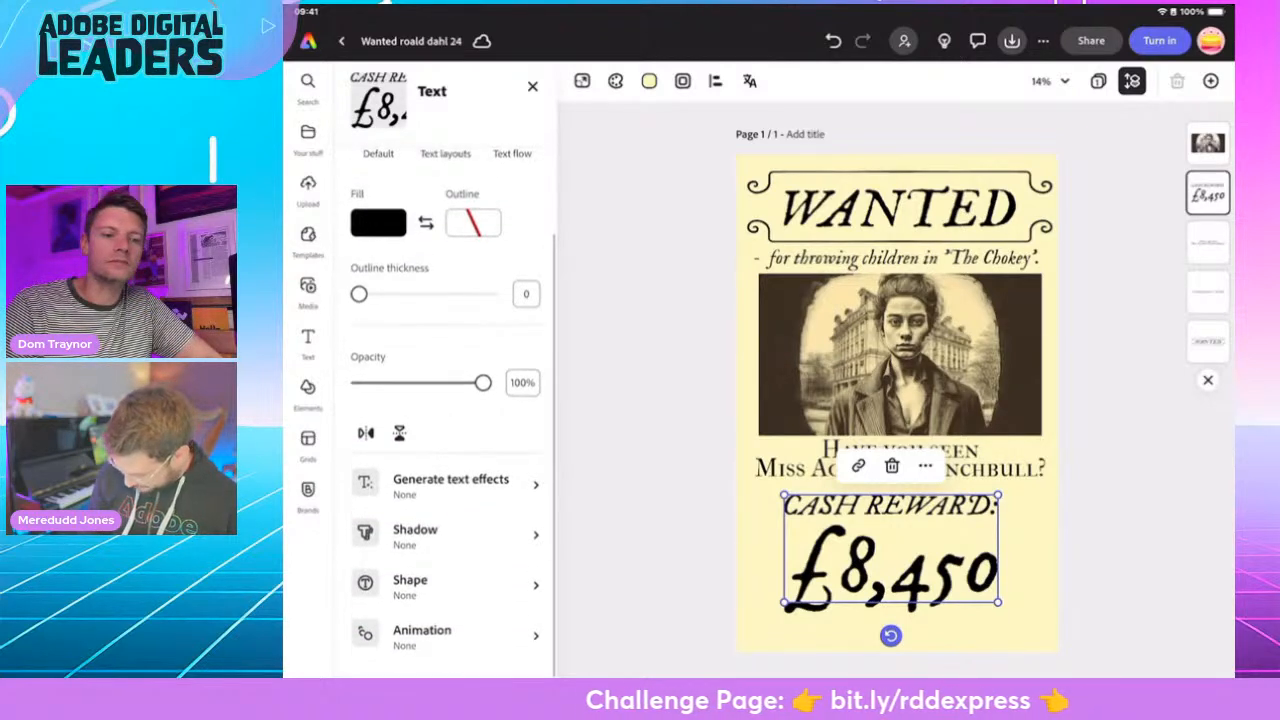
{"action": "left_click", "coordinate": [450, 585]}
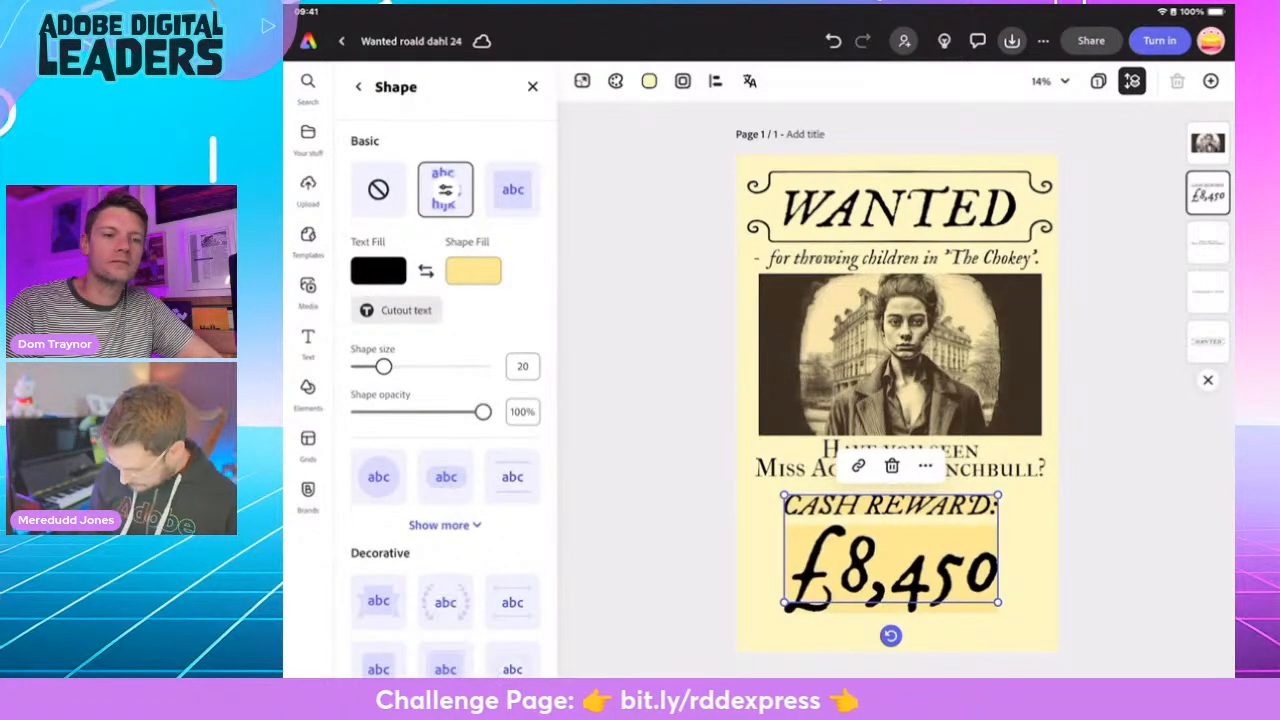
{"action": "left_click", "coordinate": [378, 189]}
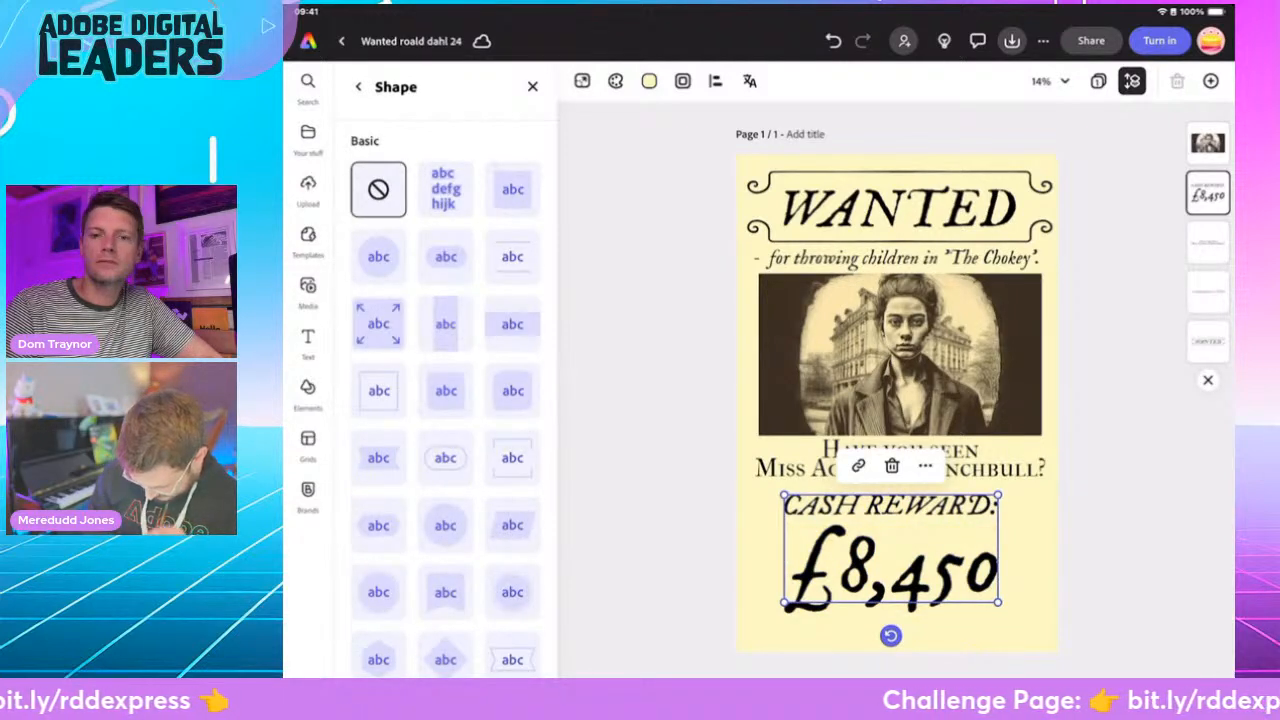
{"action": "left_click", "coordinate": [512, 391]}
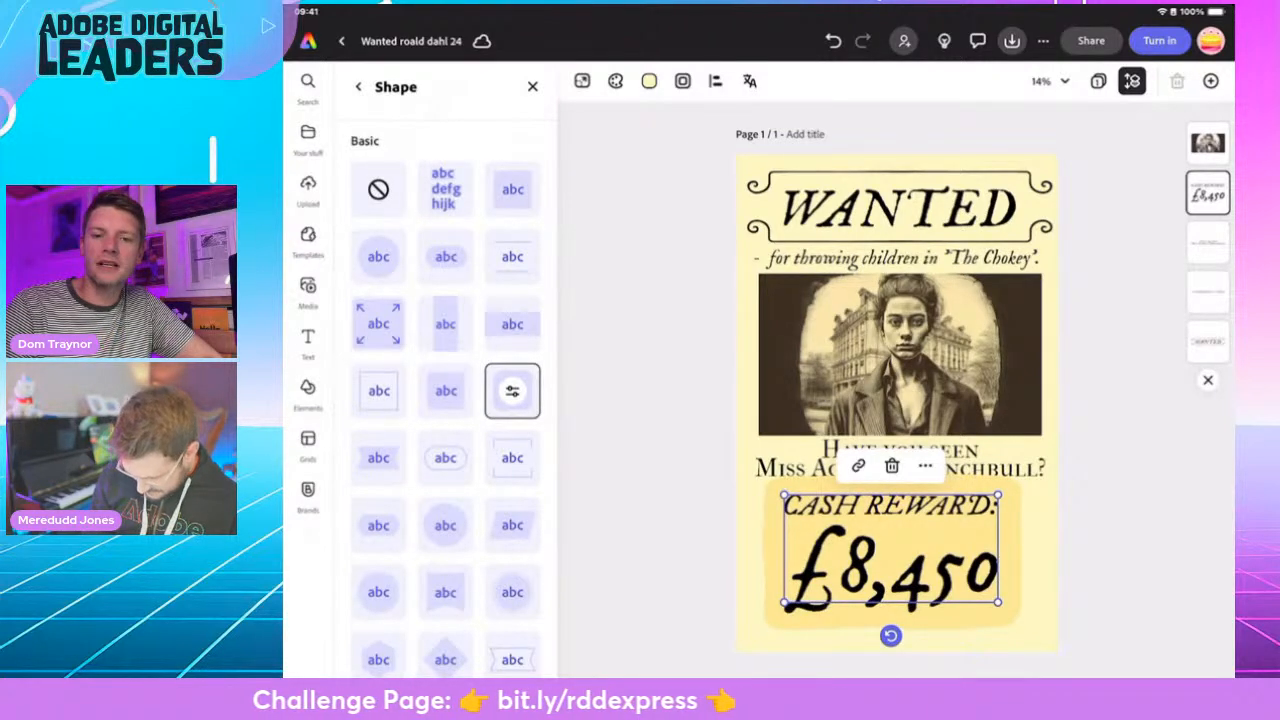
{"action": "scroll", "coordinate": [445, 400], "scroll_direction": "down", "scroll_amount": 5}
{"action": "scroll", "coordinate": [445, 400], "scroll_direction": "up", "scroll_amount": 5}
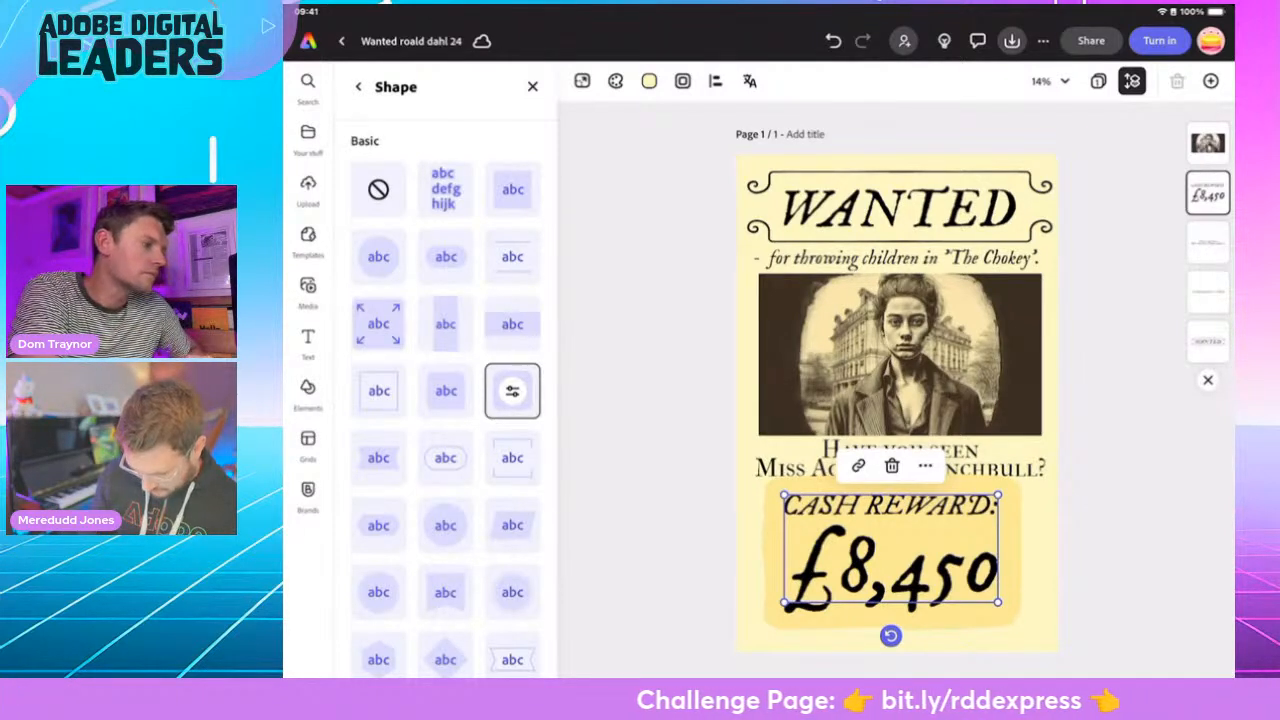
- Swap the reward's text and shape fills for a black background, turn on cutout text, and set the shape size to 13
{"action": "left_click", "coordinate": [512, 391]}
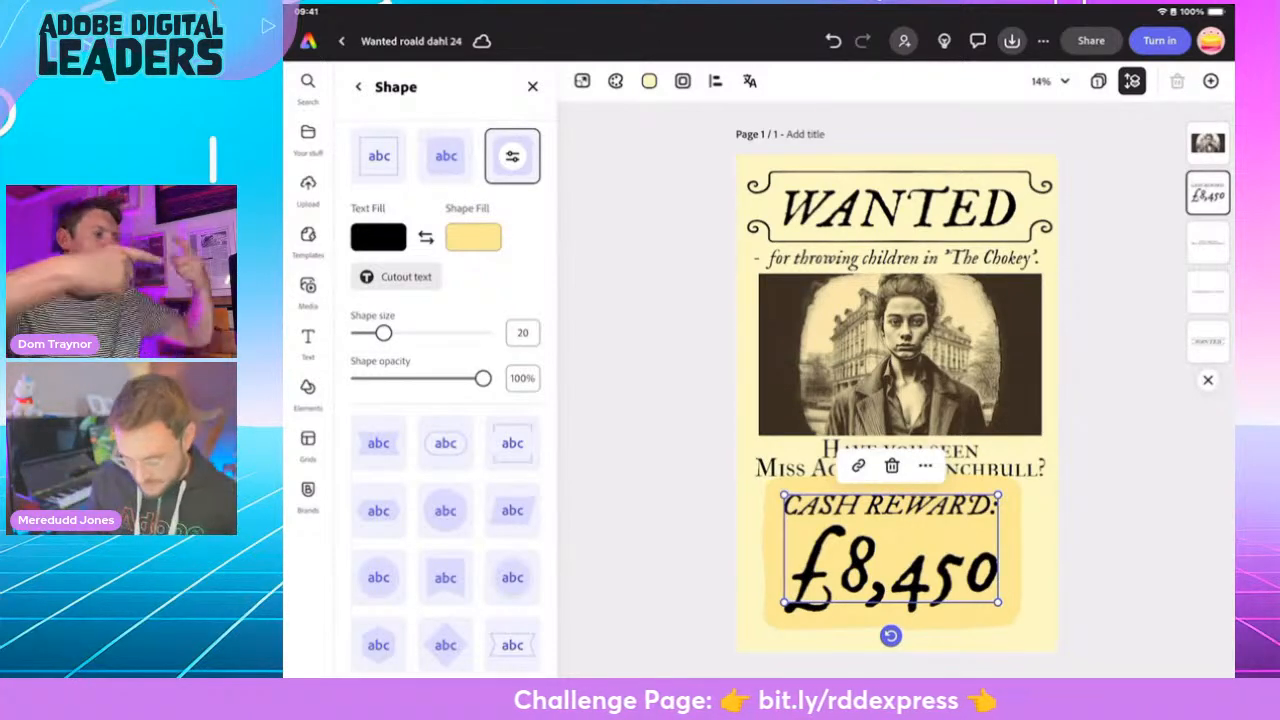
{"action": "left_click", "coordinate": [425, 237]}
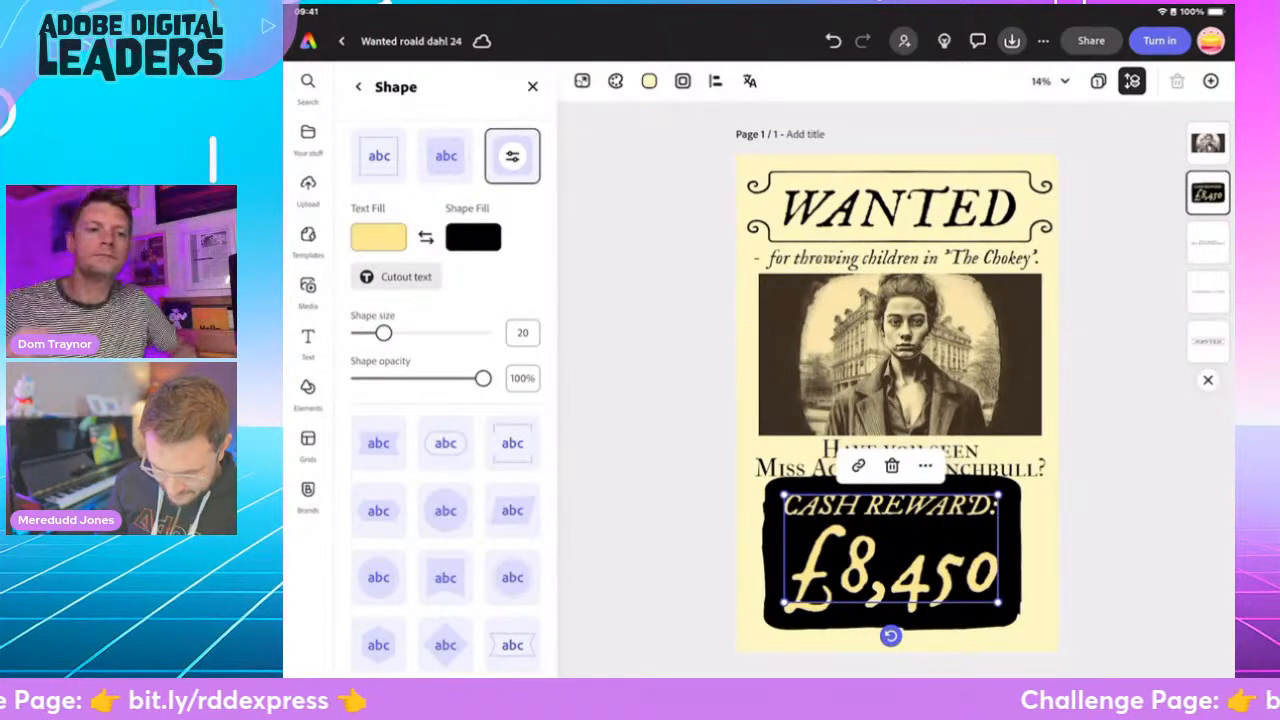
{"action": "left_click", "coordinate": [378, 237]}
{"action": "left_click", "coordinate": [569, 131]}
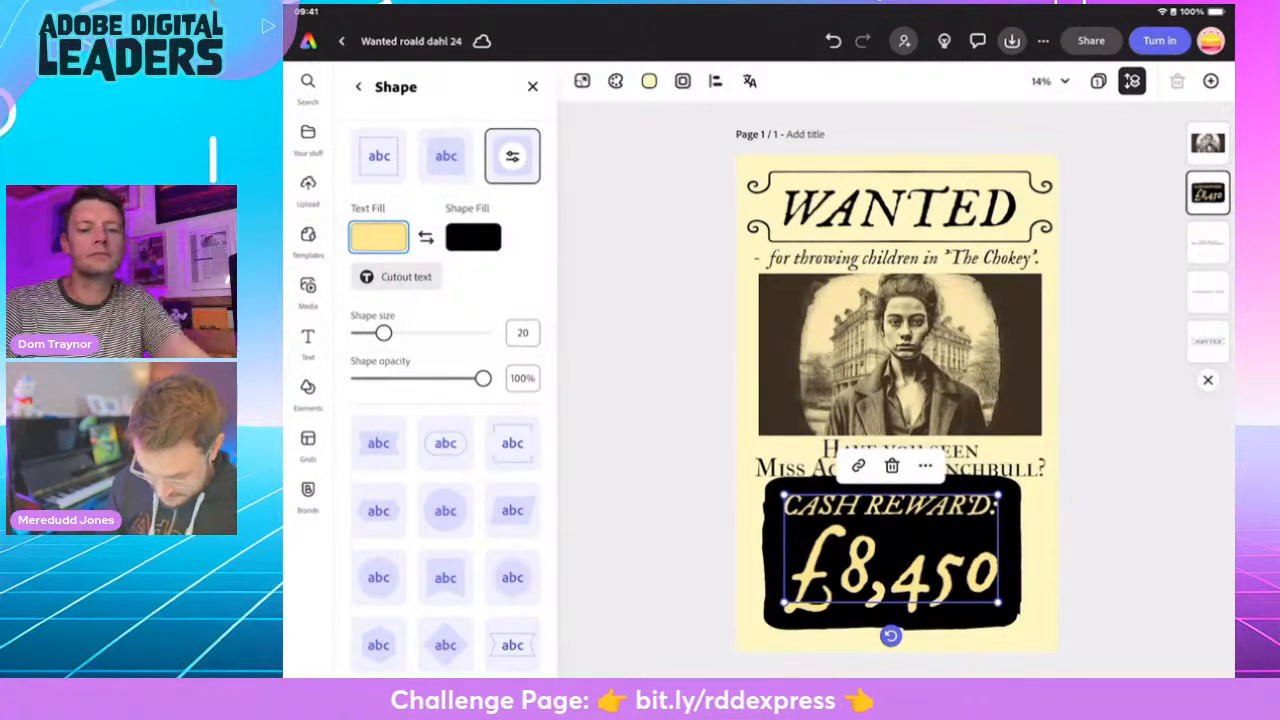
{"action": "left_click", "coordinate": [396, 277]}
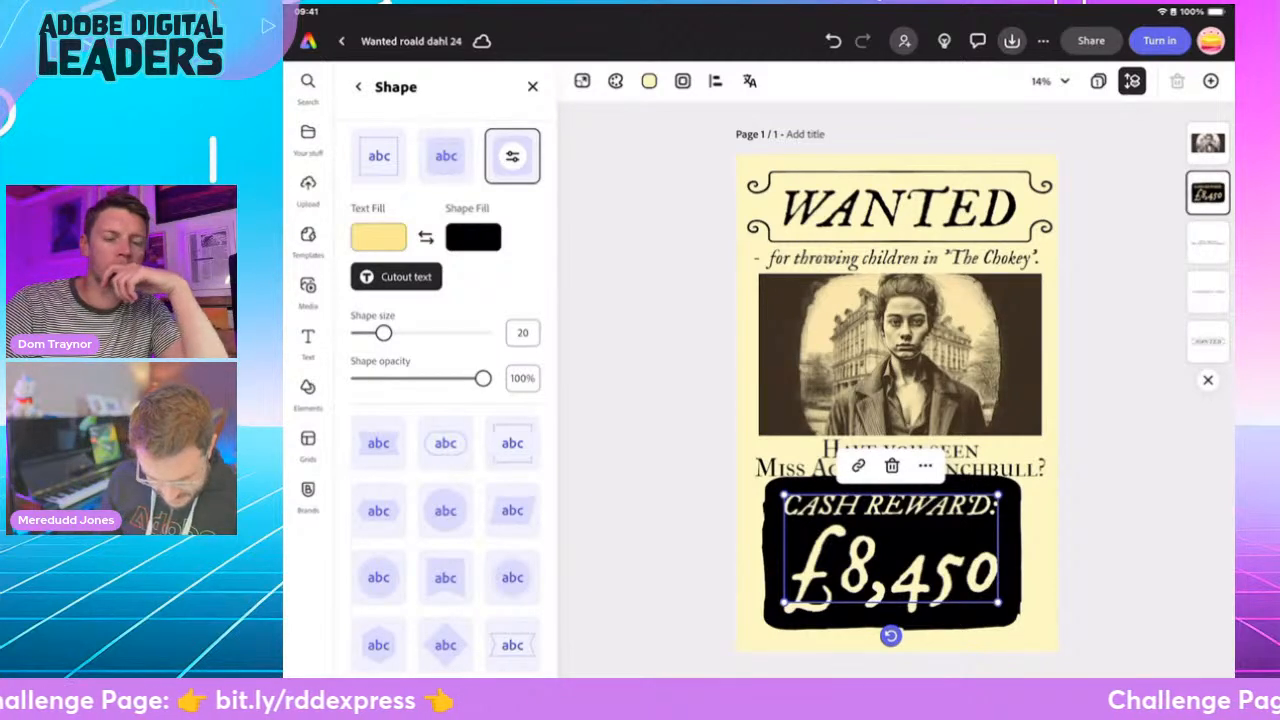
{"action": "mouse_move", "coordinate": [383, 333]}
{"action": "left_mouse_down"}
{"action": "mouse_move", "coordinate": [469, 333]}
{"action": "mouse_move", "coordinate": [363, 333]}
{"action": "mouse_move", "coordinate": [374, 333]}
{"action": "left_mouse_up"}
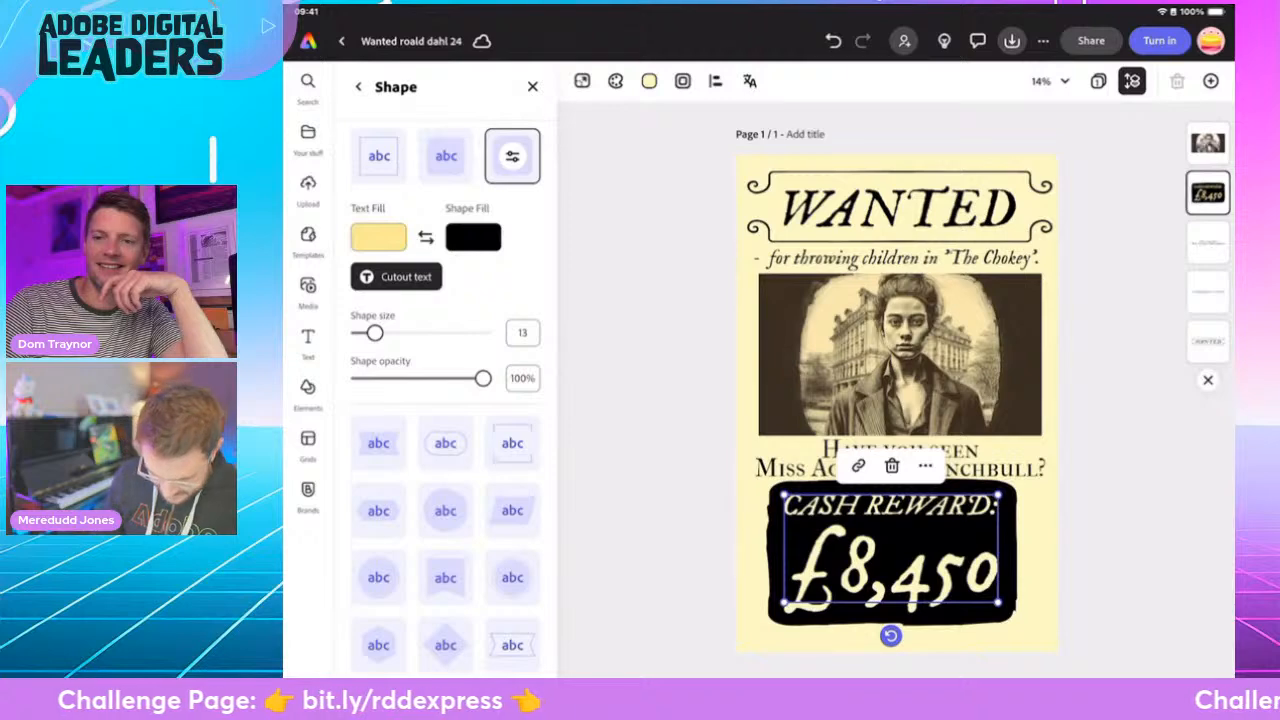
- Remove the line break before £8,450 so the amount follows directly after "Cash Reward:"
{"action": "left_click", "coordinate": [792, 572]}
{"action": "key", "text": "BackSpace"}
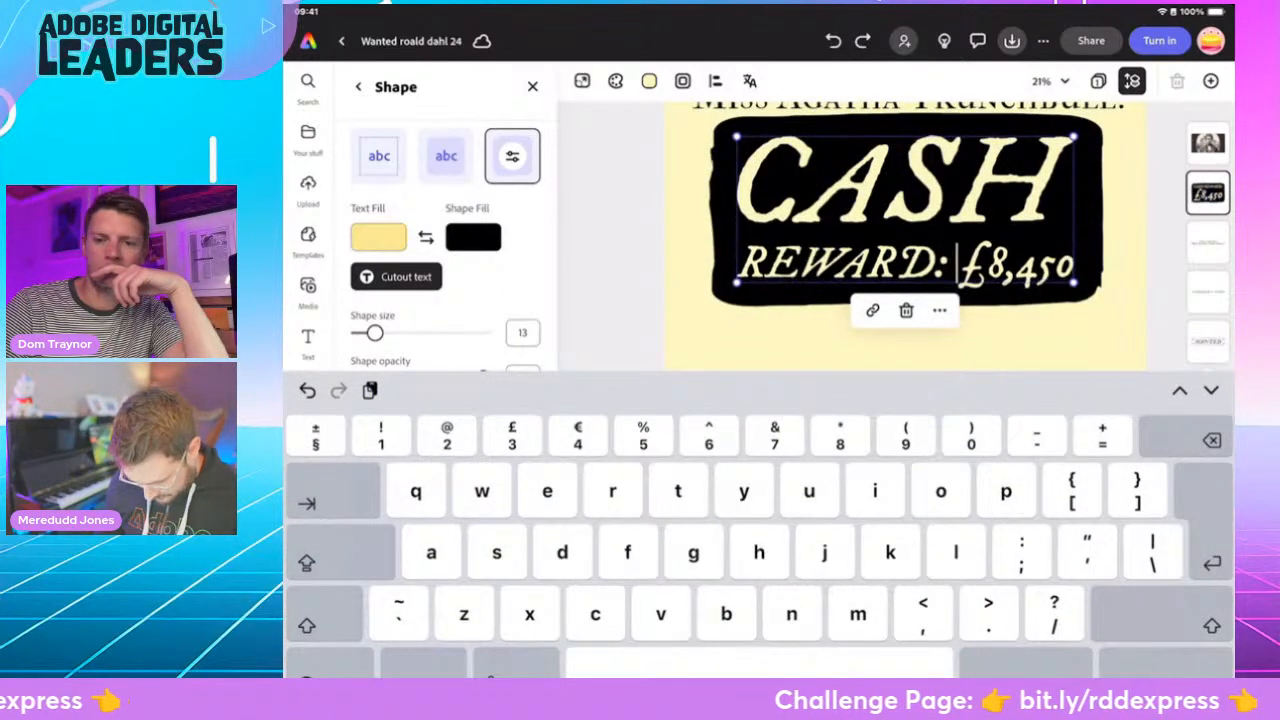
{"action": "left_click", "coordinate": [1168, 665]}
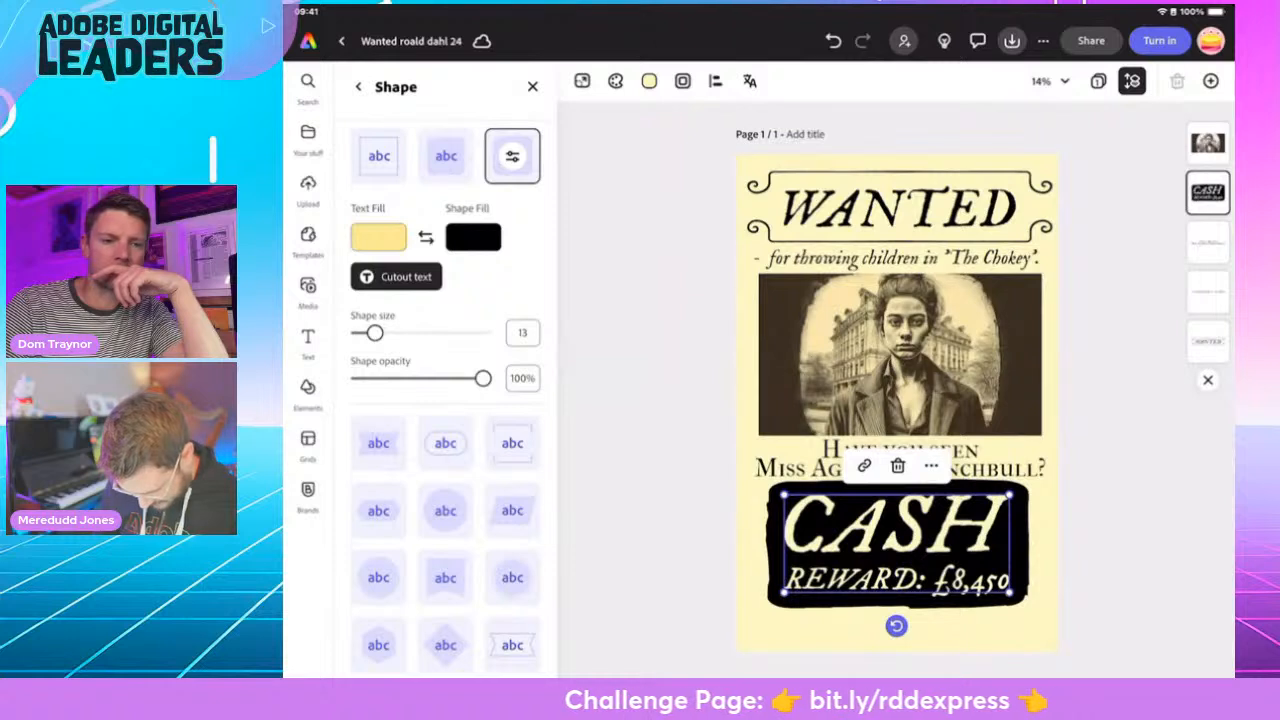
- Stretch the reward into a one-line banner across the poster's full width, directly beneath the Miss Trunchbull question, with shape size 5
{"action": "left_click_drag", "start_coordinate": [904, 582], "coordinate": [935, 516]}
{"action": "left_click_drag", "start_coordinate": [814, 525], "coordinate": [749, 558]}
{"action": "mouse_move", "coordinate": [902, 522]}
{"action": "left_mouse_down"}
{"action": "mouse_move", "coordinate": [890, 524]}
{"action": "mouse_move", "coordinate": [897, 512]}
{"action": "left_mouse_up"}
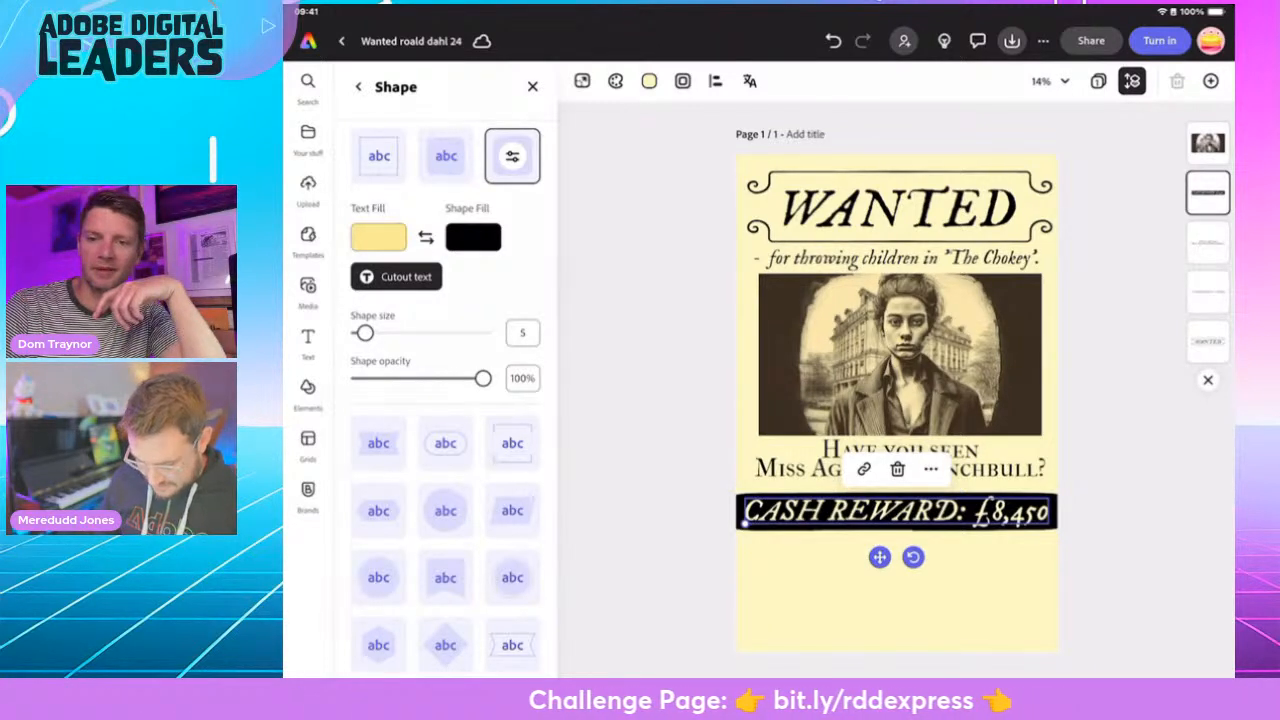
- Duplicate the "for throwing children in 'The Chokey'" line and place the copy beneath the cash reward banner
{"action": "left_click", "coordinate": [308, 292]}
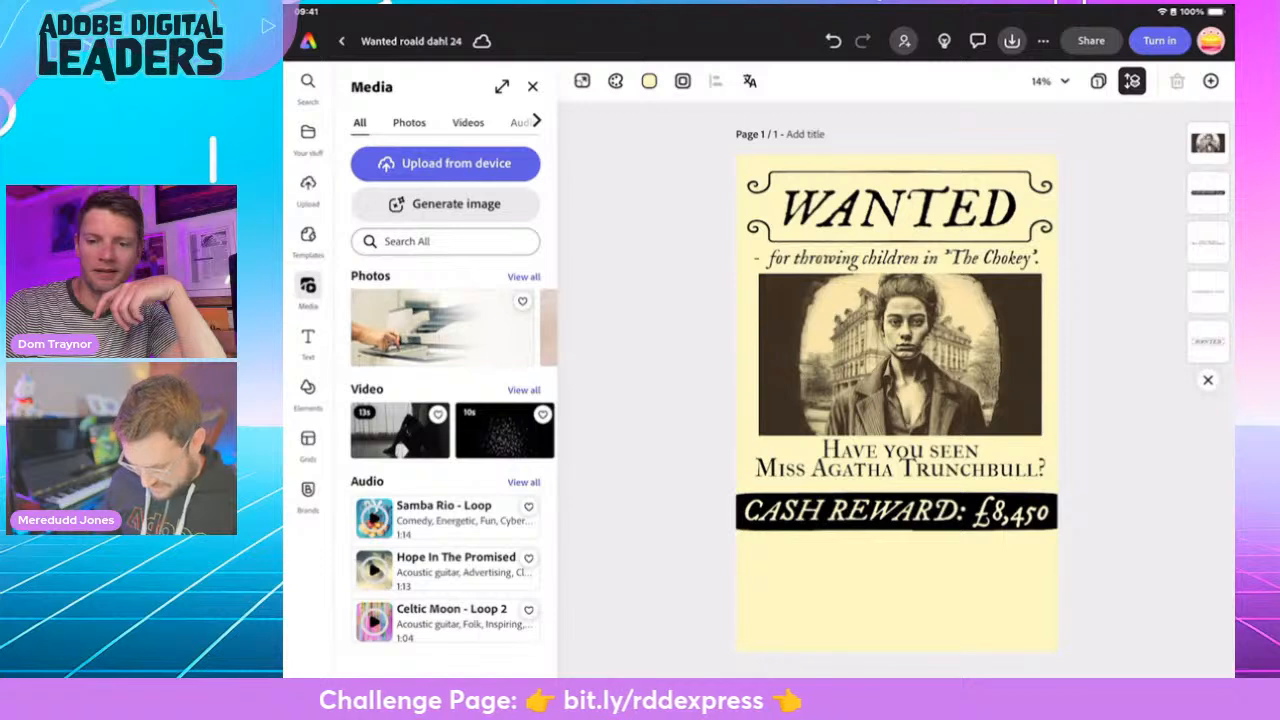
{"action": "left_click", "coordinate": [900, 460]}
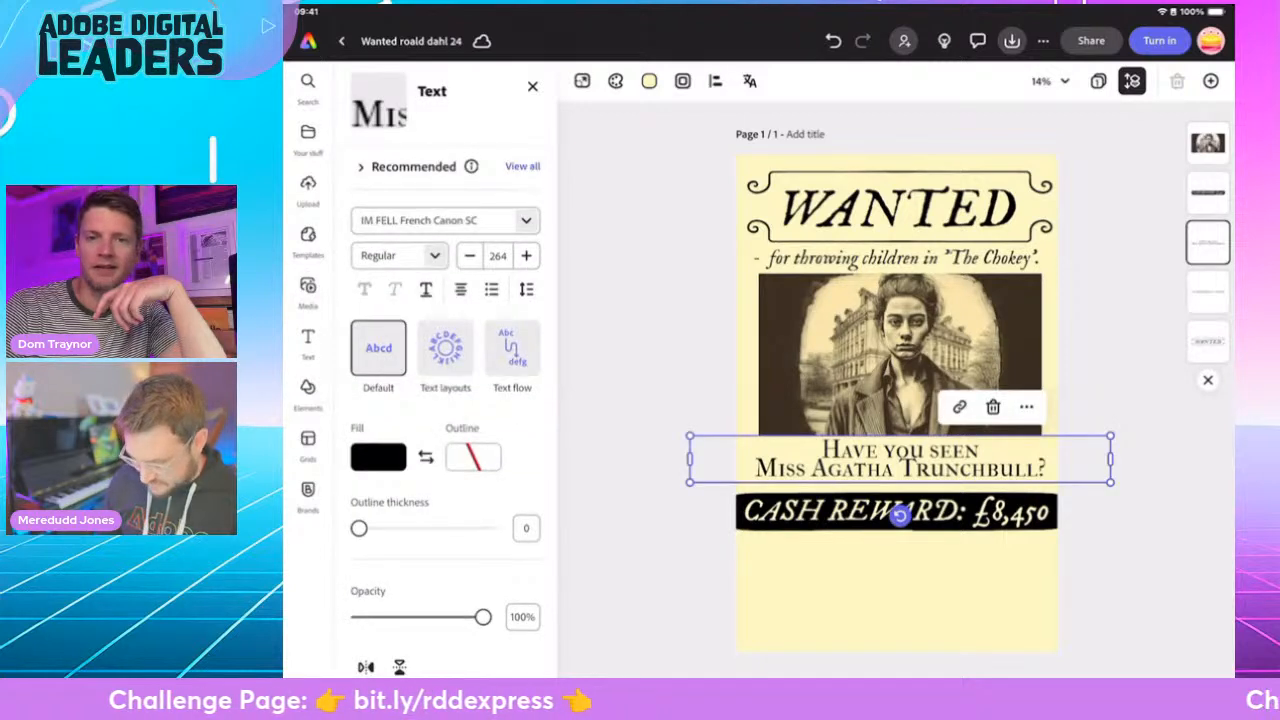
{"action": "left_click", "coordinate": [897, 259]}
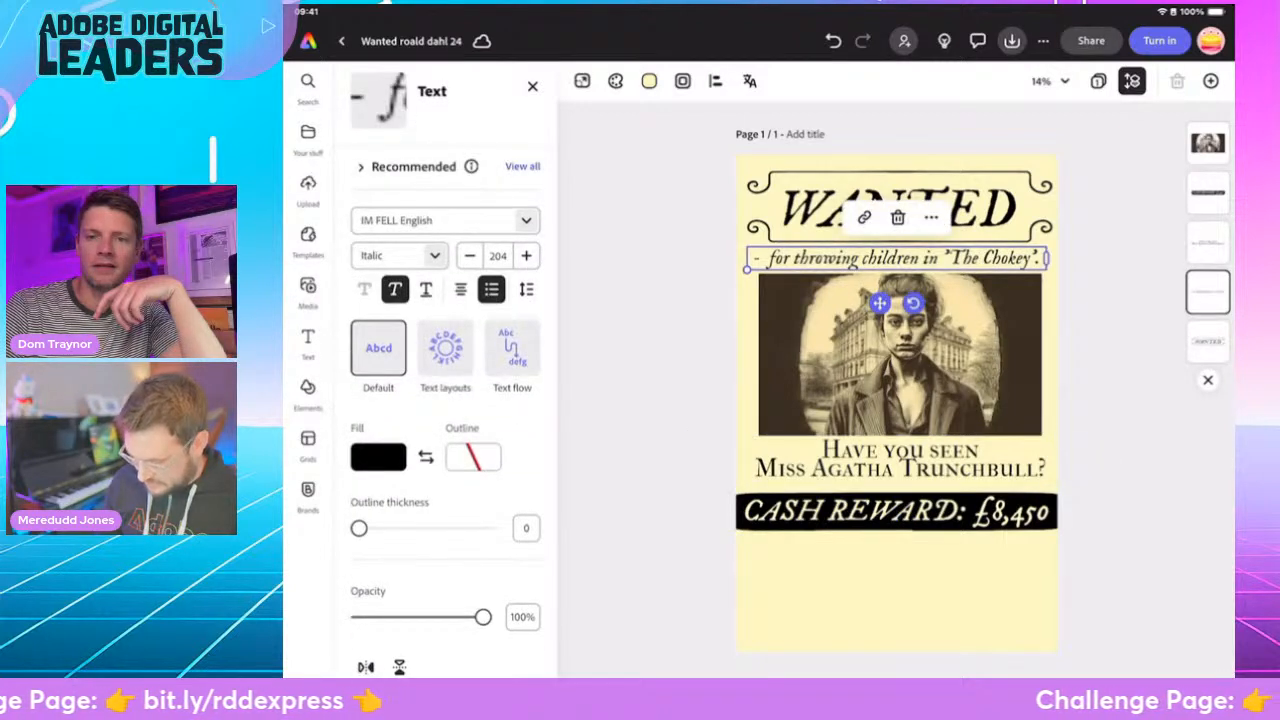
{"action": "left_click", "coordinate": [931, 217]}
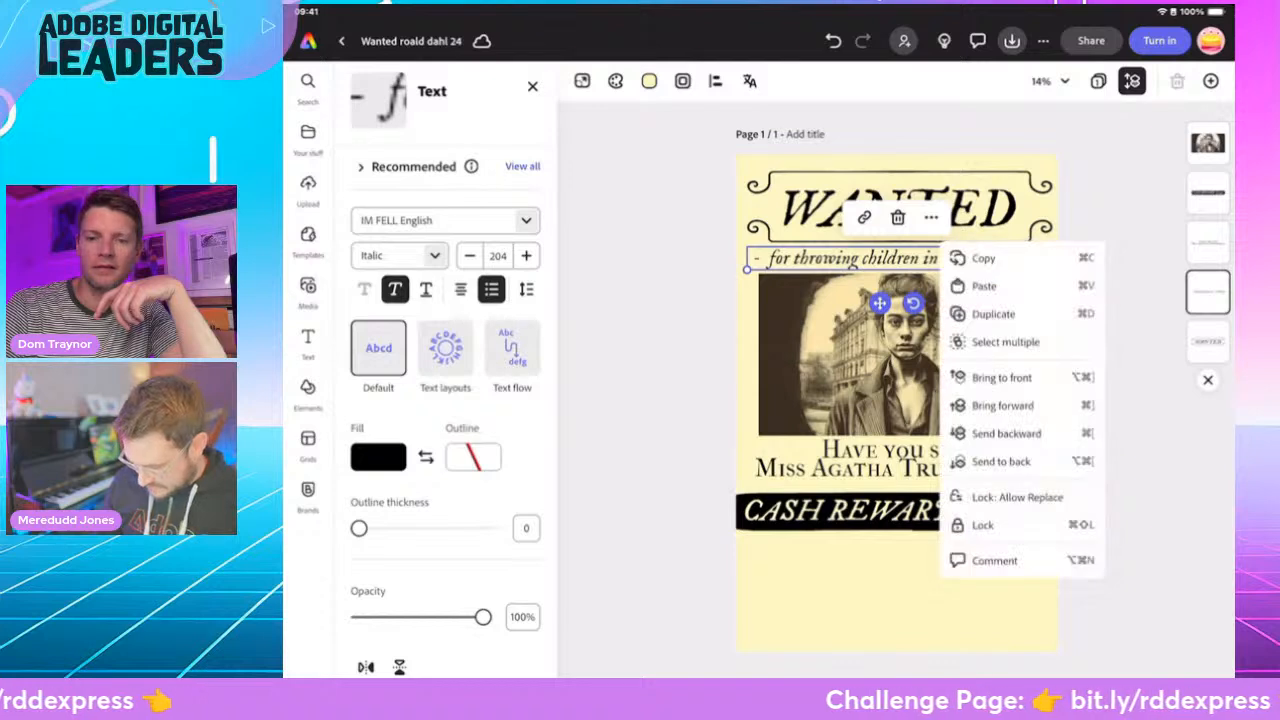
{"action": "left_click", "coordinate": [986, 311]}
{"action": "left_click_drag", "start_coordinate": [897, 262], "coordinate": [893, 574]}
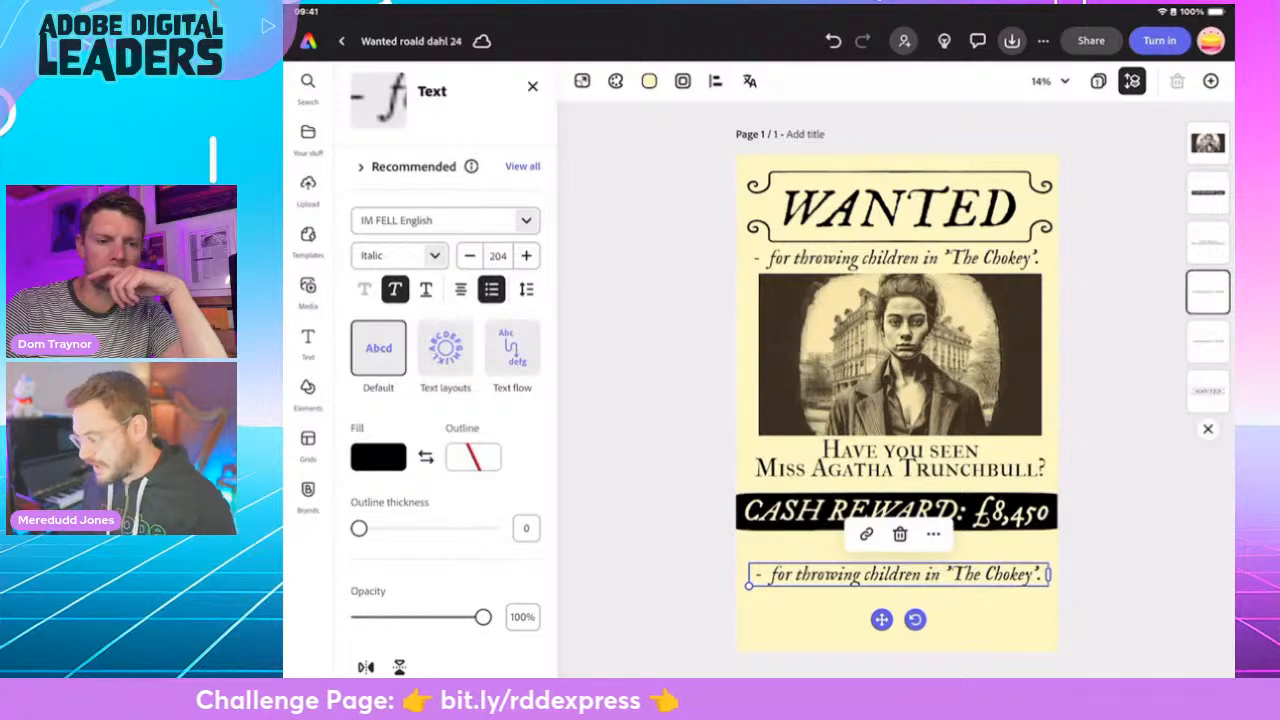
- Replace the duplicated line's text with "Last seen at Crunchem Hall Elementary School." without the bullet dash
{"action": "left_click", "coordinate": [1024, 575]}
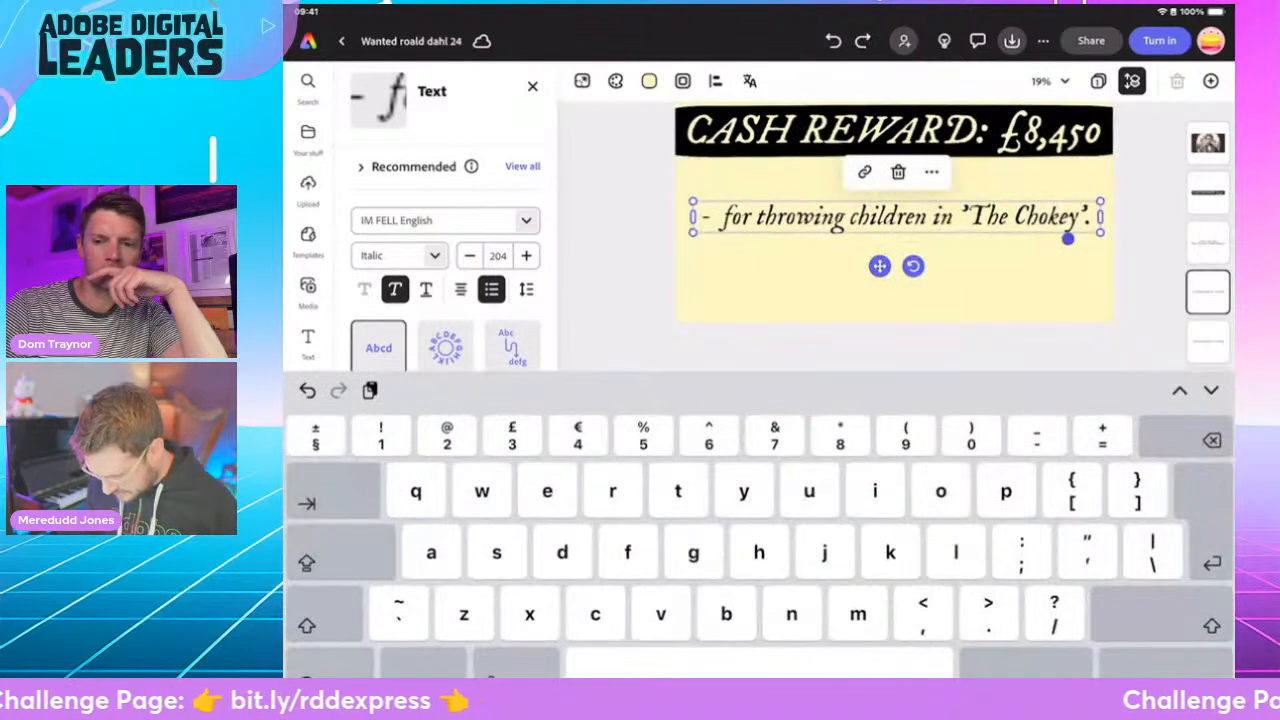
{"action": "left_click_drag", "start_coordinate": [1068, 238], "coordinate": [720, 215]}
{"action": "key", "text": "BackSpace"}
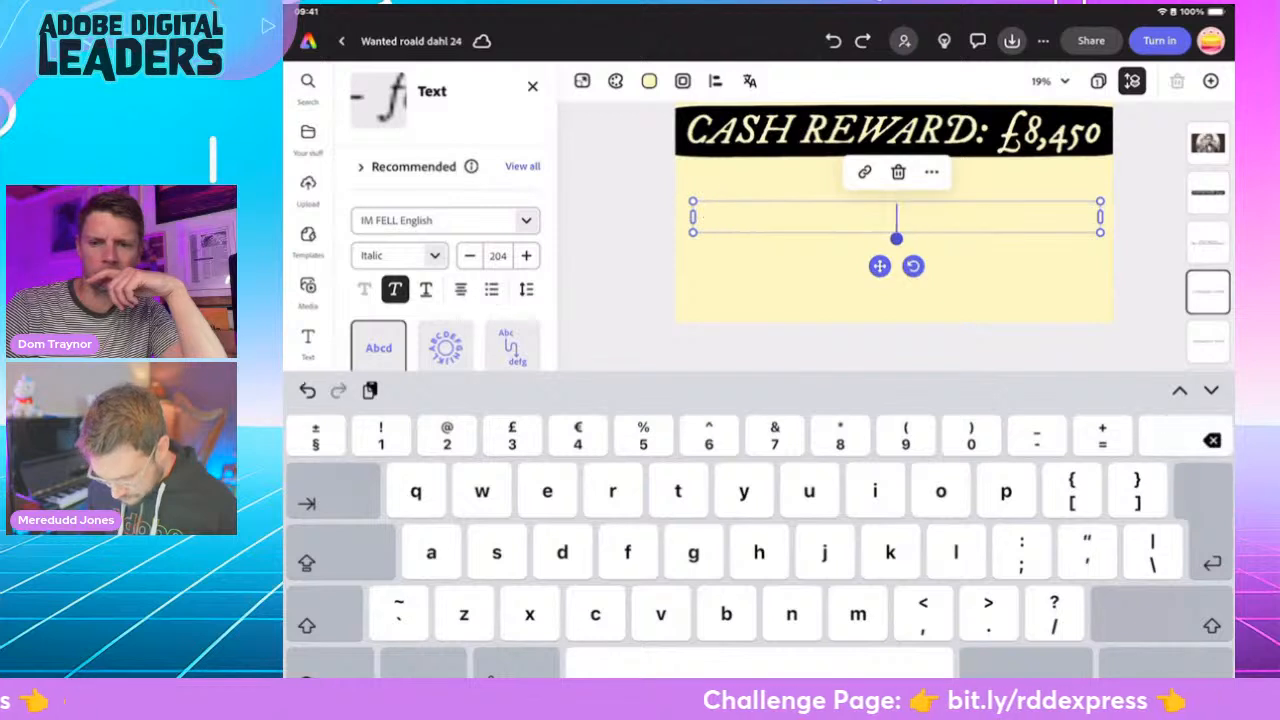
{"action": "type", "text": "Last seen"}
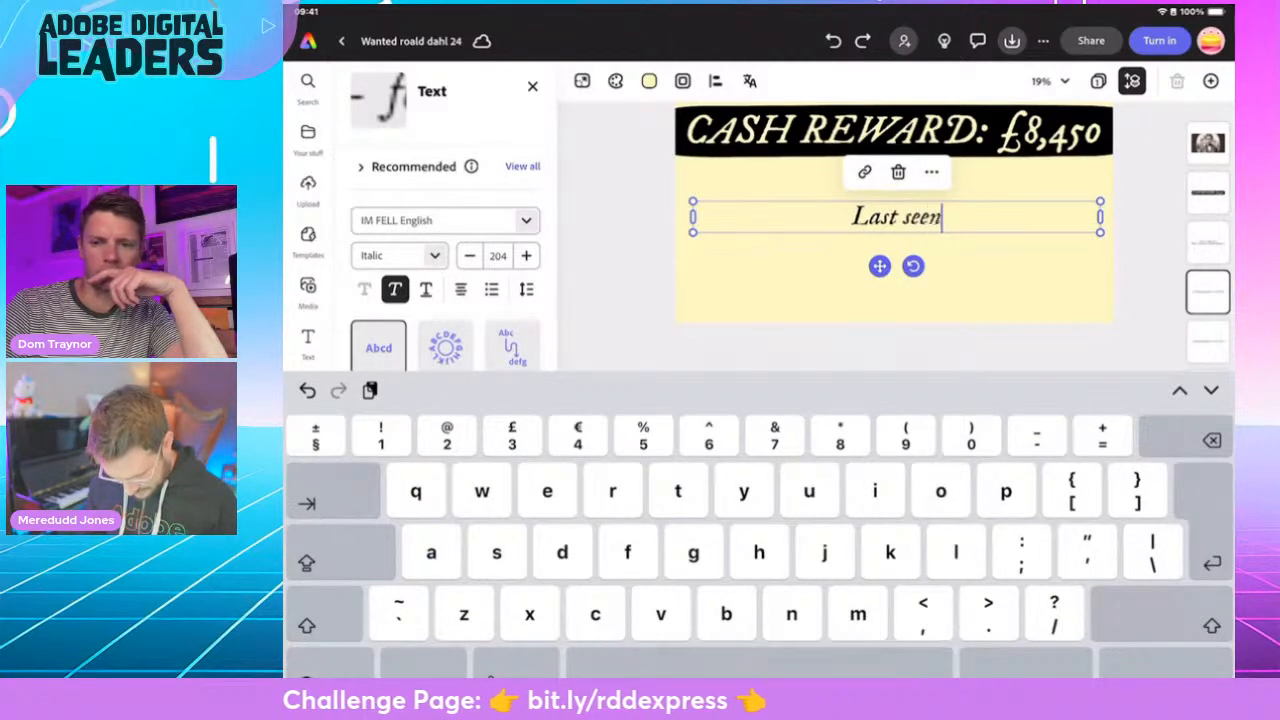
{"action": "type", "text": " at Cr"}
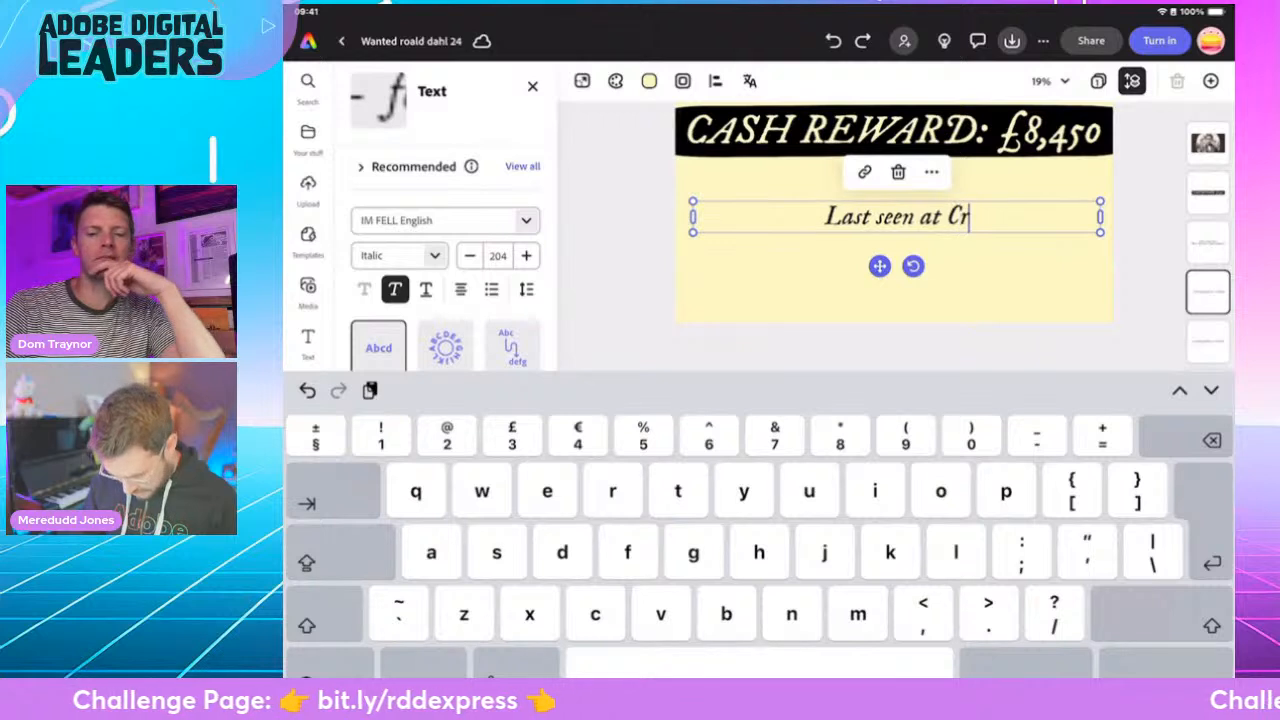
{"action": "type", "text": "unchem "}
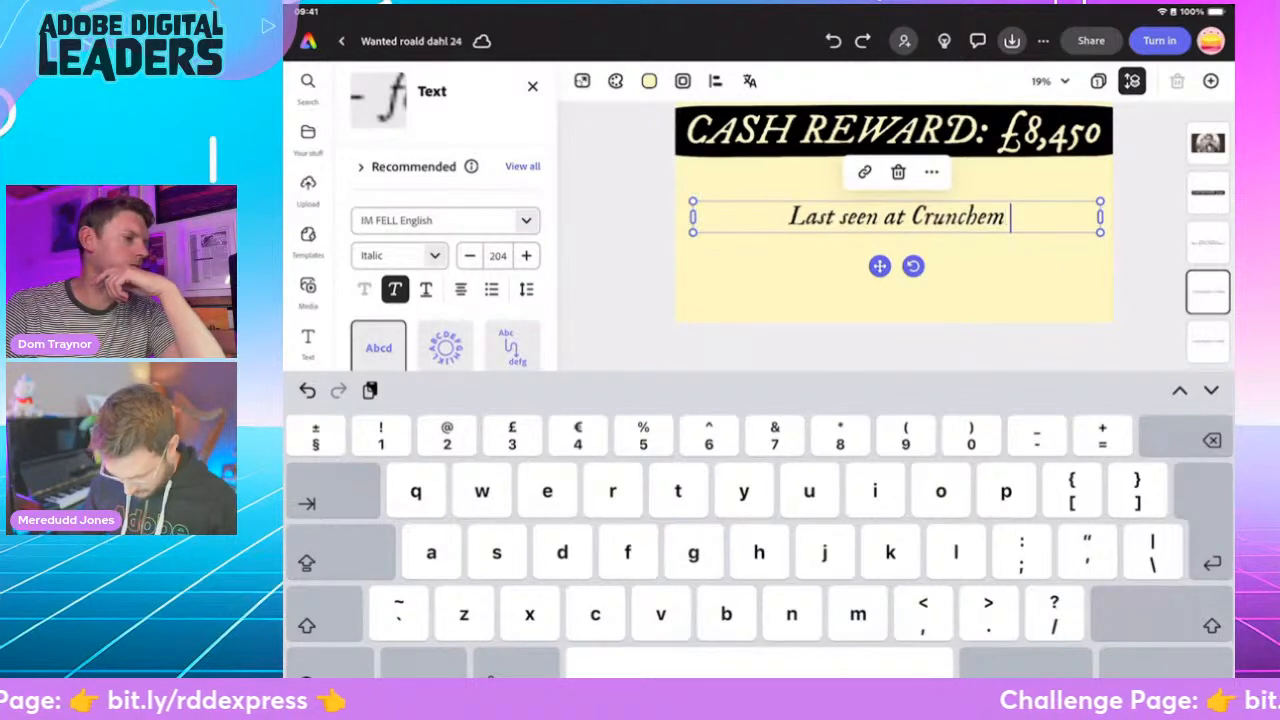
{"action": "type", "text": "Hall"}
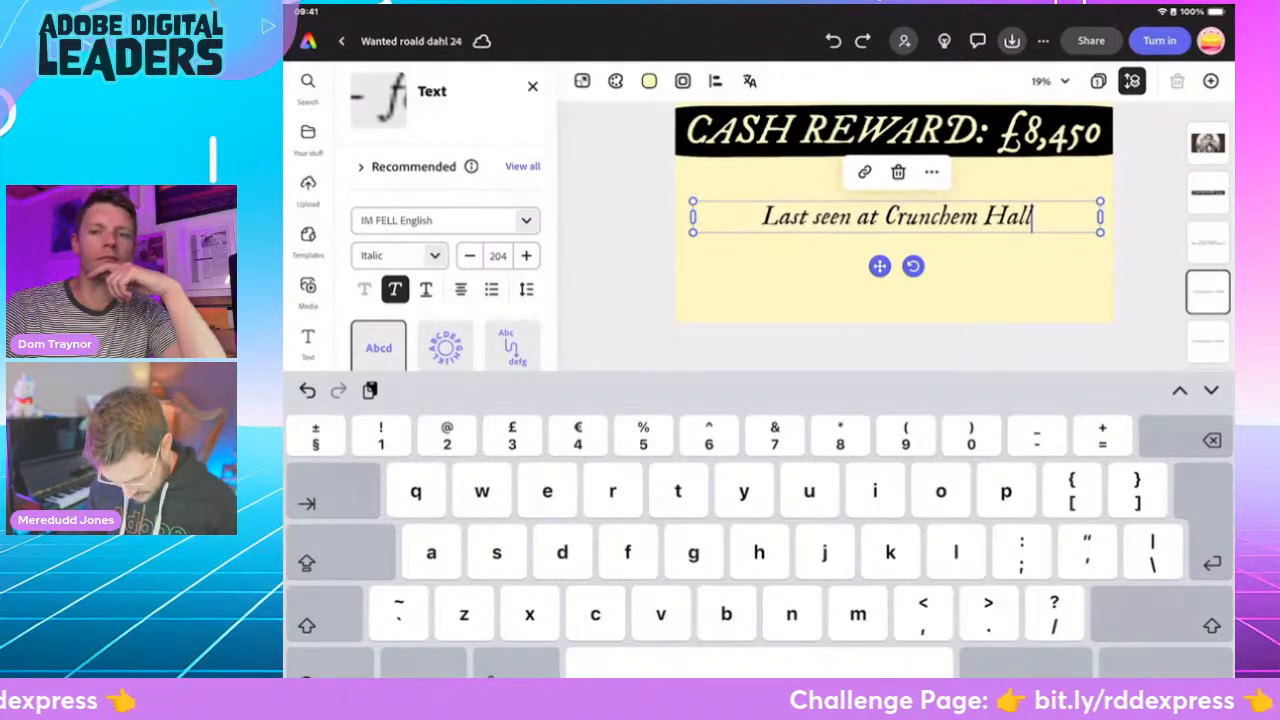
{"action": "type", "text": " Elemen"}
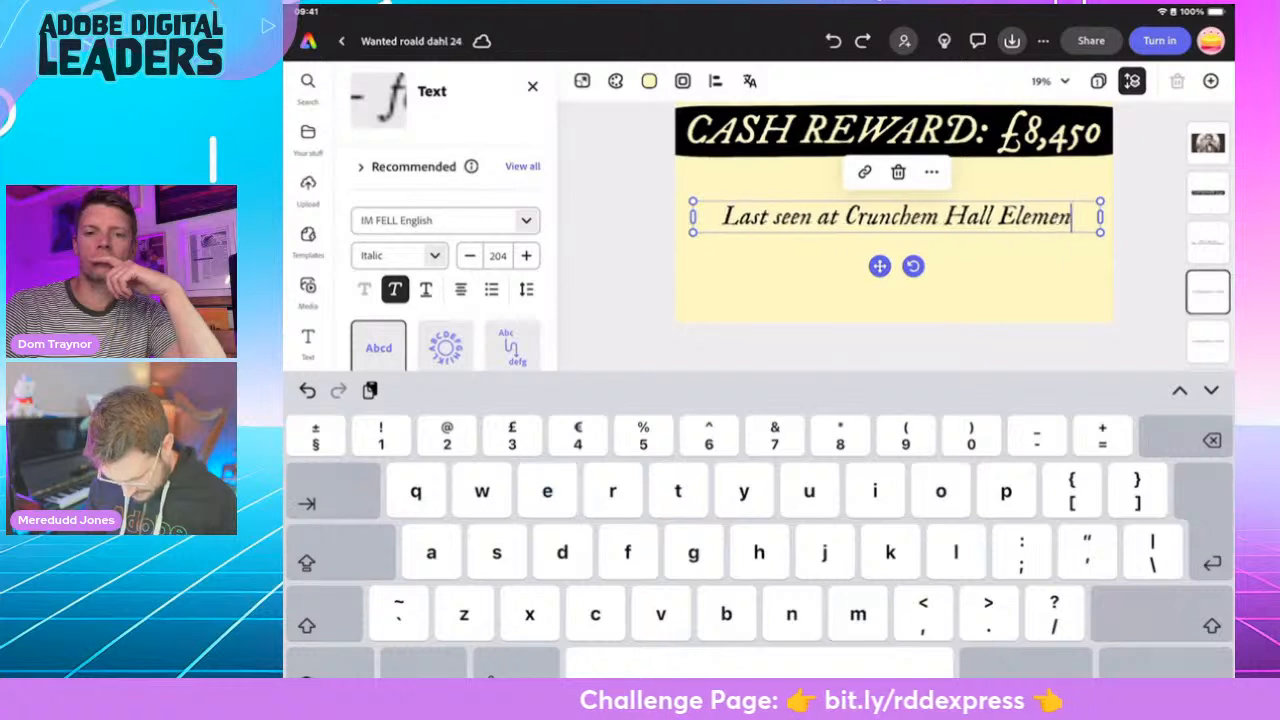
{"action": "type", "text": "tary"}
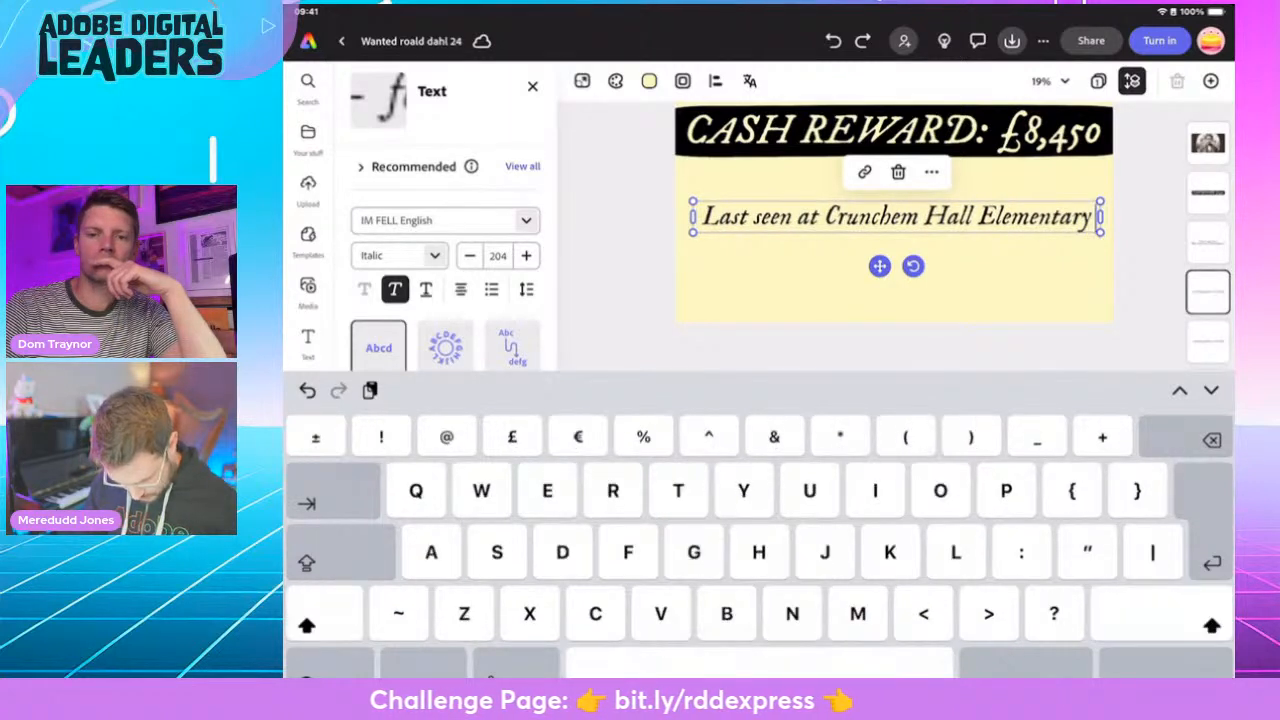
{"action": "type", "text": " School"}
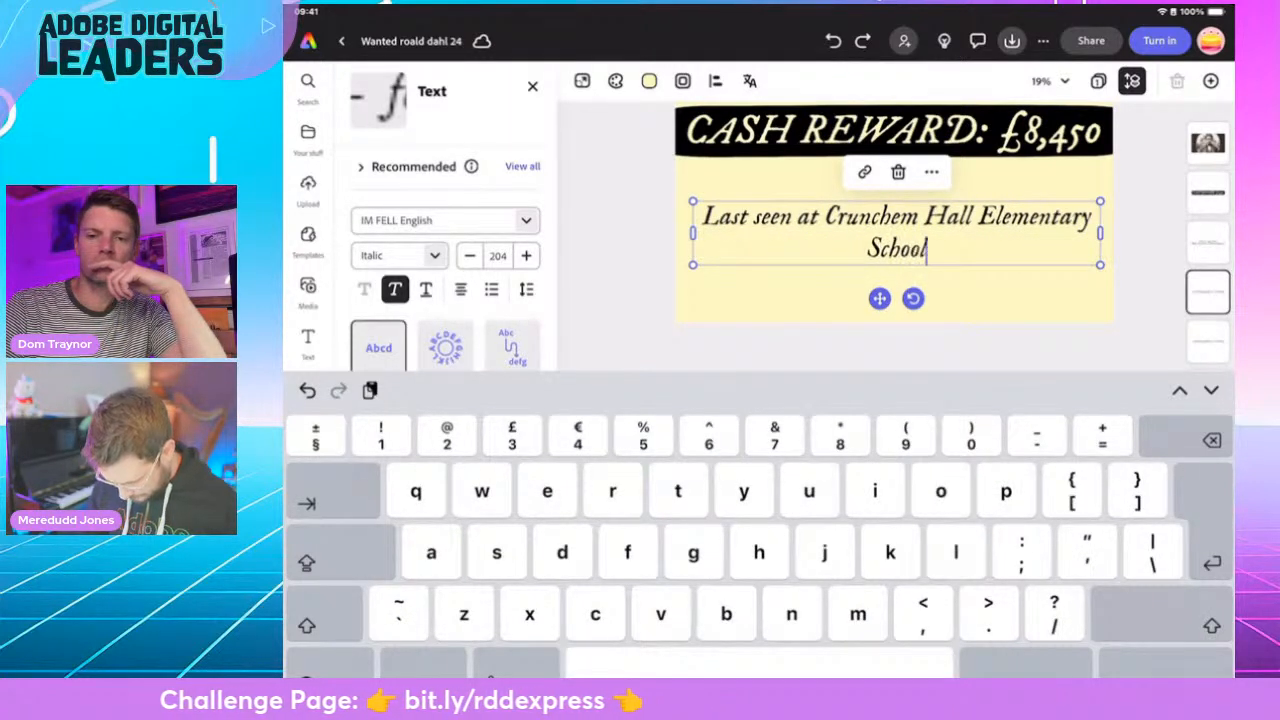
{"action": "type", "text": "."}
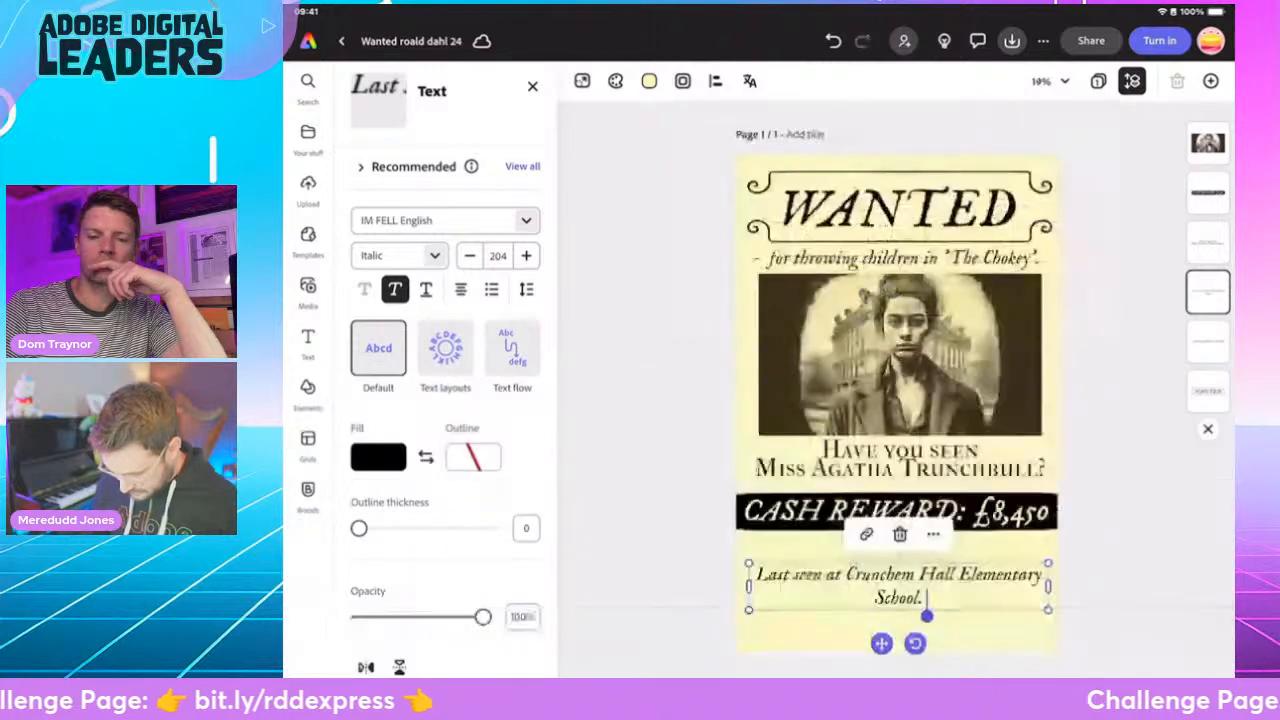
- Narrow and enlarge the last-seen text so it wraps after "Hall" and fills the poster's width near the bottom edge
{"action": "left_click_drag", "start_coordinate": [1048, 587], "coordinate": [967, 587]}
{"action": "left_click_drag", "start_coordinate": [937, 587], "coordinate": [1046, 630]}
{"action": "left_click_drag", "start_coordinate": [897, 596], "coordinate": [895, 609]}
- Move the cash reward banner down to just above the last-seen text, and lower the Miss Trunchbull question with it
{"action": "left_click", "coordinate": [897, 511]}
{"action": "left_click_drag", "start_coordinate": [897, 511], "coordinate": [897, 538]}
{"action": "left_click", "coordinate": [900, 460]}
{"action": "left_click_drag", "start_coordinate": [900, 460], "coordinate": [900, 480]}
- Enlarge the Miss Trunchbull photo to span the poster's full width, centred between the Chokey line and the question
{"action": "left_click", "coordinate": [900, 355]}
{"action": "left_click_drag", "start_coordinate": [900, 355], "coordinate": [900, 370]}
{"action": "left_click_drag", "start_coordinate": [1042, 288], "coordinate": [1068, 273]}
{"action": "left_click_drag", "start_coordinate": [913, 361], "coordinate": [892, 363]}
{"action": "left_click_drag", "start_coordinate": [1023, 450], "coordinate": [1066, 462]}
{"action": "left_click_drag", "start_coordinate": [900, 366], "coordinate": [893, 362]}
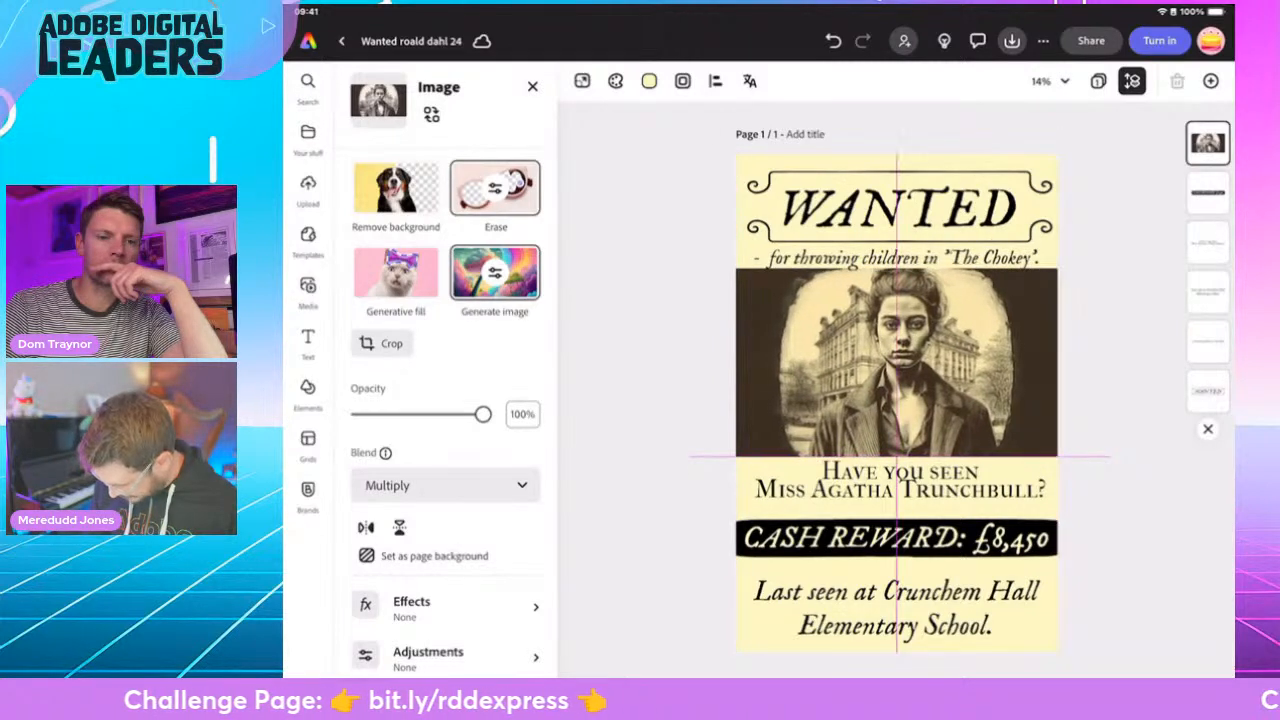
- Nudge the "Have you seen Miss Agatha Trunchbull?" text down to sit between the photo and the reward banner
{"action": "left_click", "coordinate": [897, 483]}
{"action": "left_click_drag", "start_coordinate": [900, 481], "coordinate": [897, 488]}
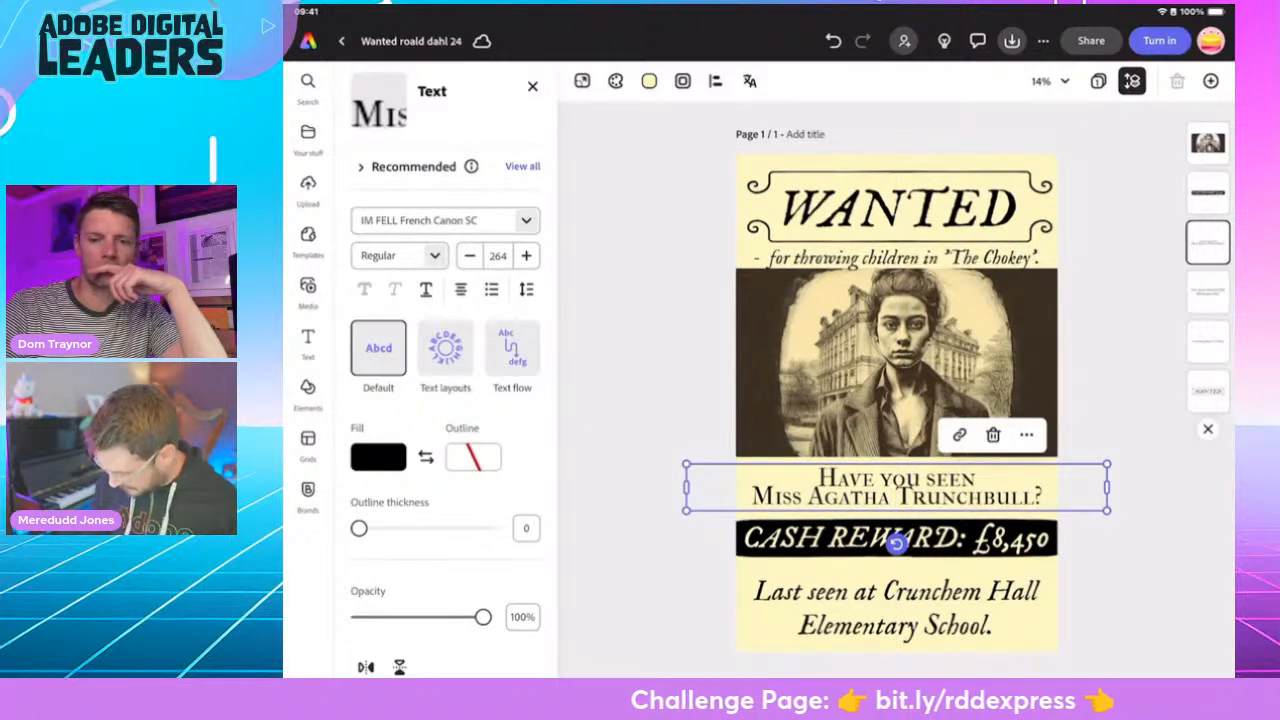
{"action": "left_click", "coordinate": [904, 212]}
{"action": "right_click", "coordinate": [904, 212]}
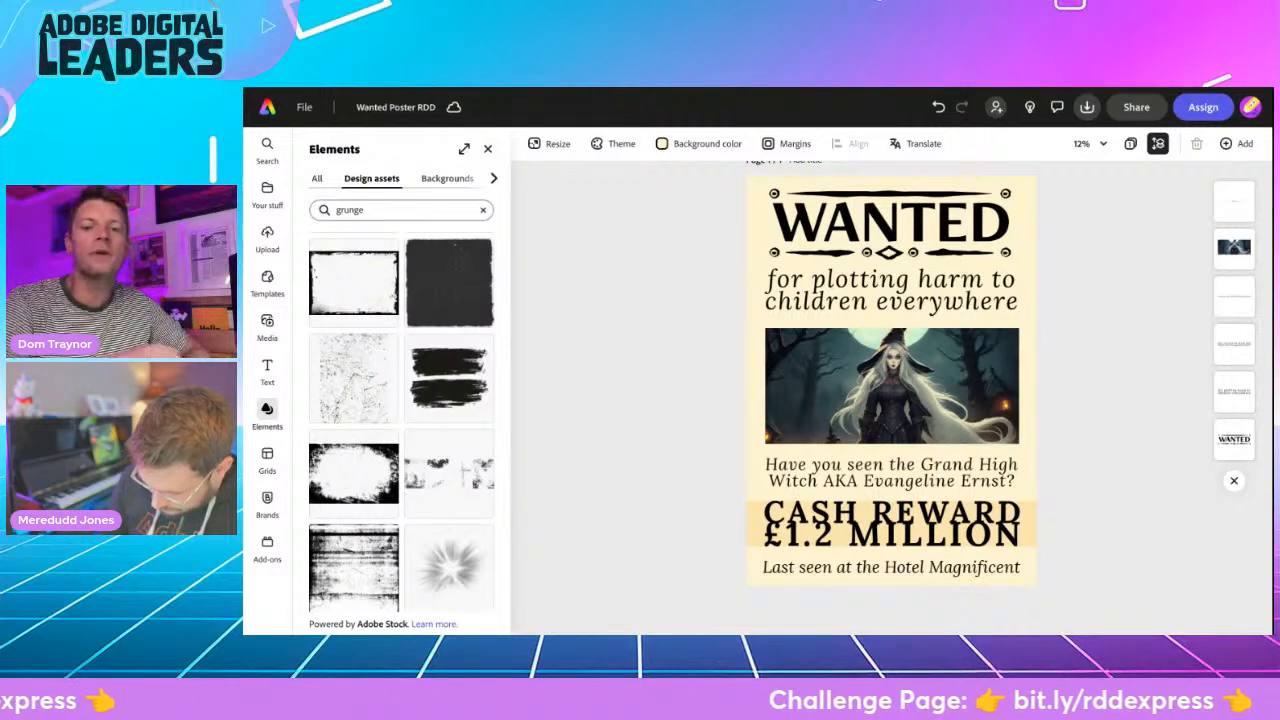
{"action": "left_click", "coordinate": [488, 149]}
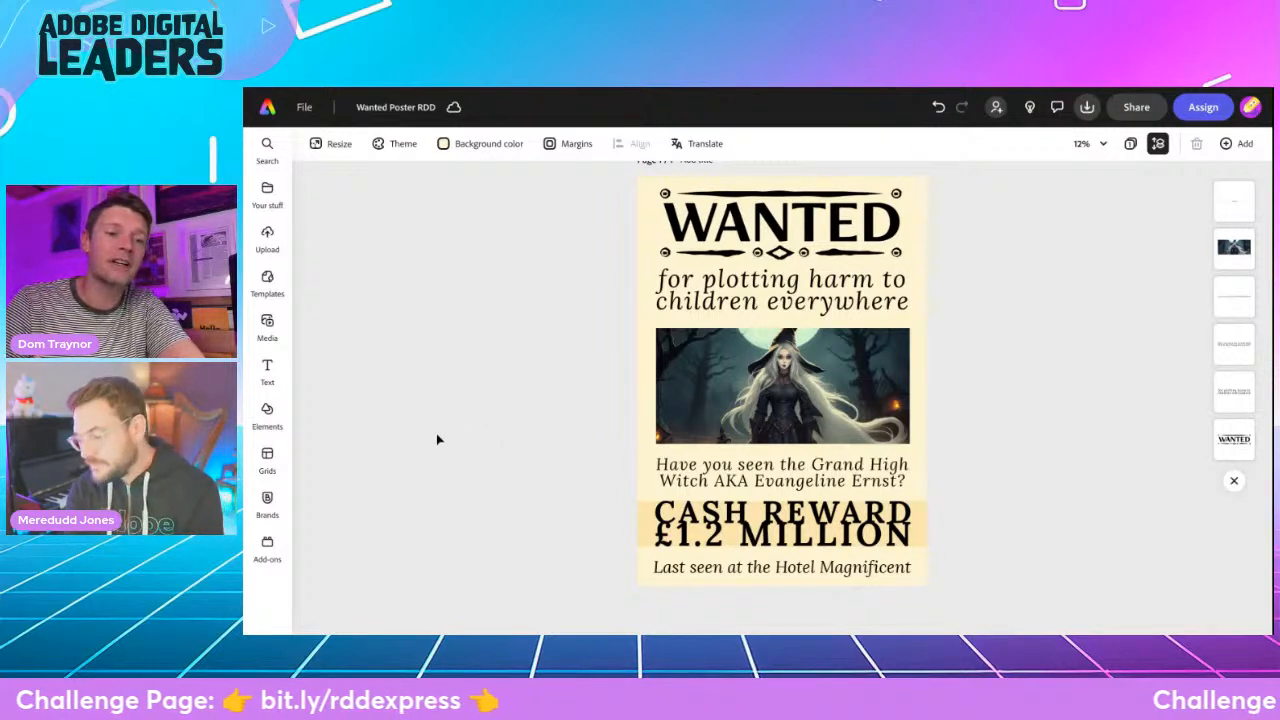
- Browse the "grunge" design assets and add the portrait frame with rough black edges to the Grand High Witch poster
{"action": "left_click", "coordinate": [267, 412]}
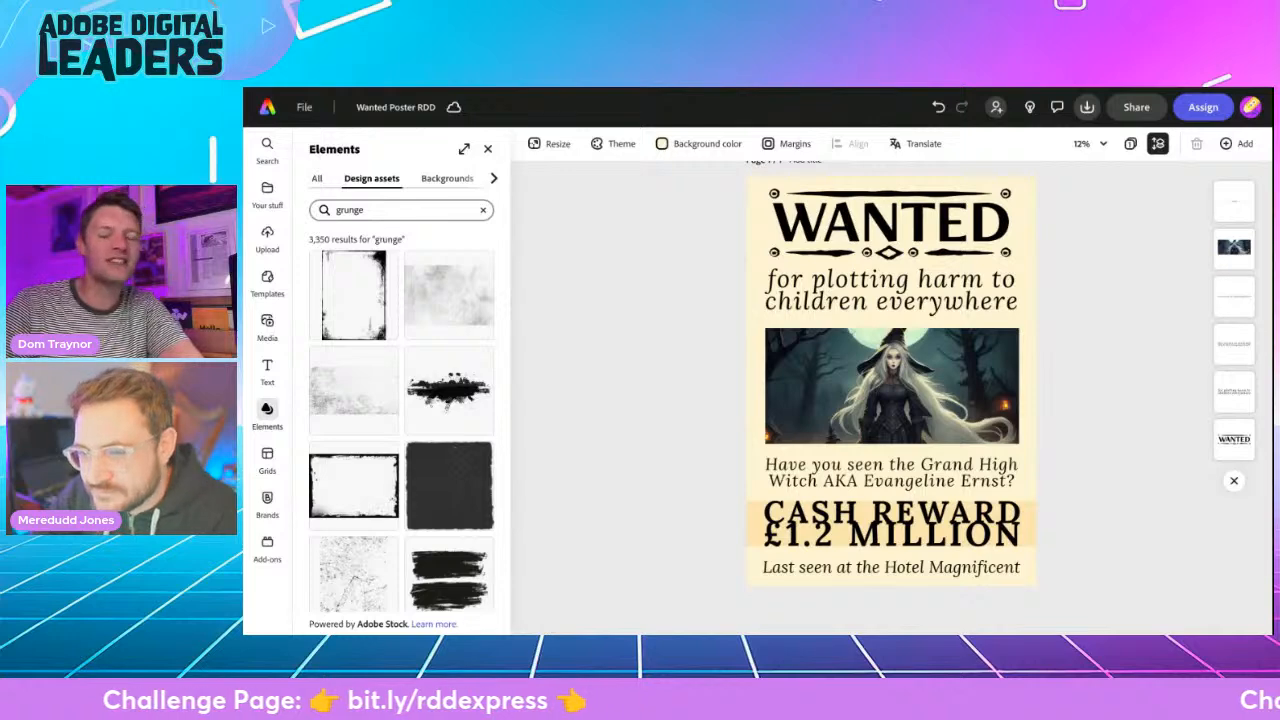
{"action": "scroll", "coordinate": [394, 387], "scroll_direction": "down", "scroll_amount": 3}
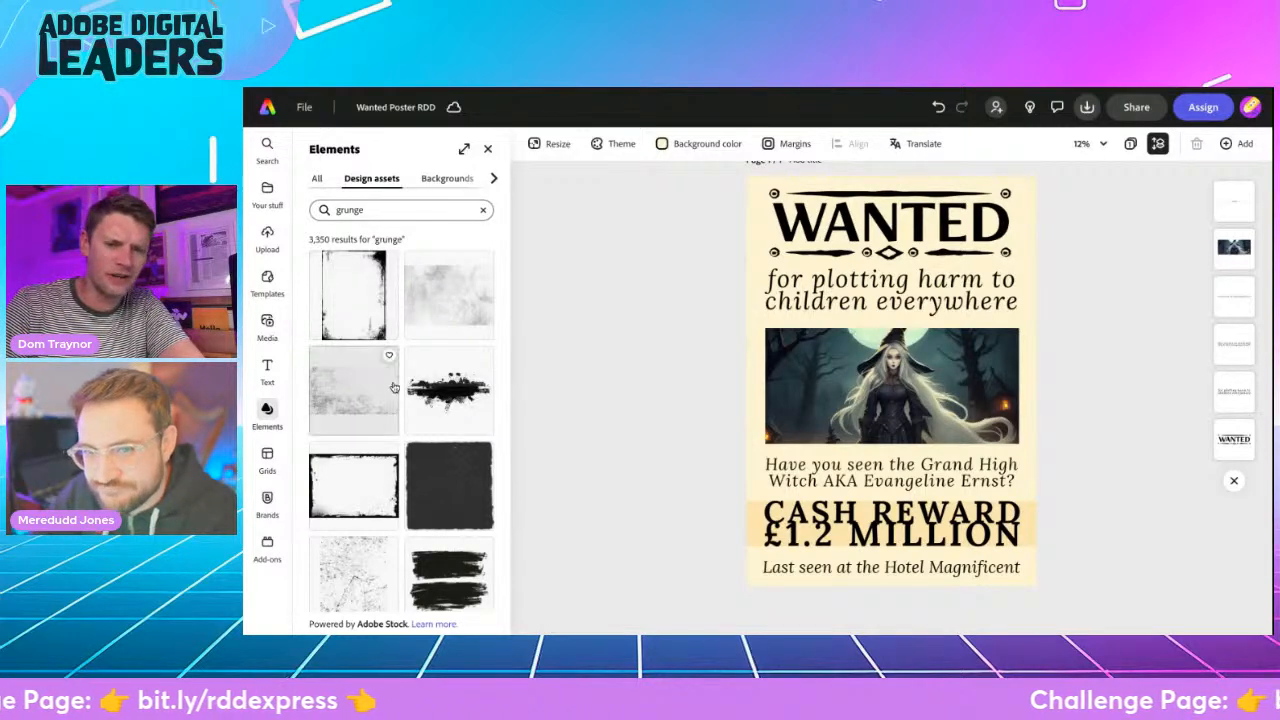
{"action": "scroll", "coordinate": [394, 387], "scroll_direction": "down", "scroll_amount": 10}
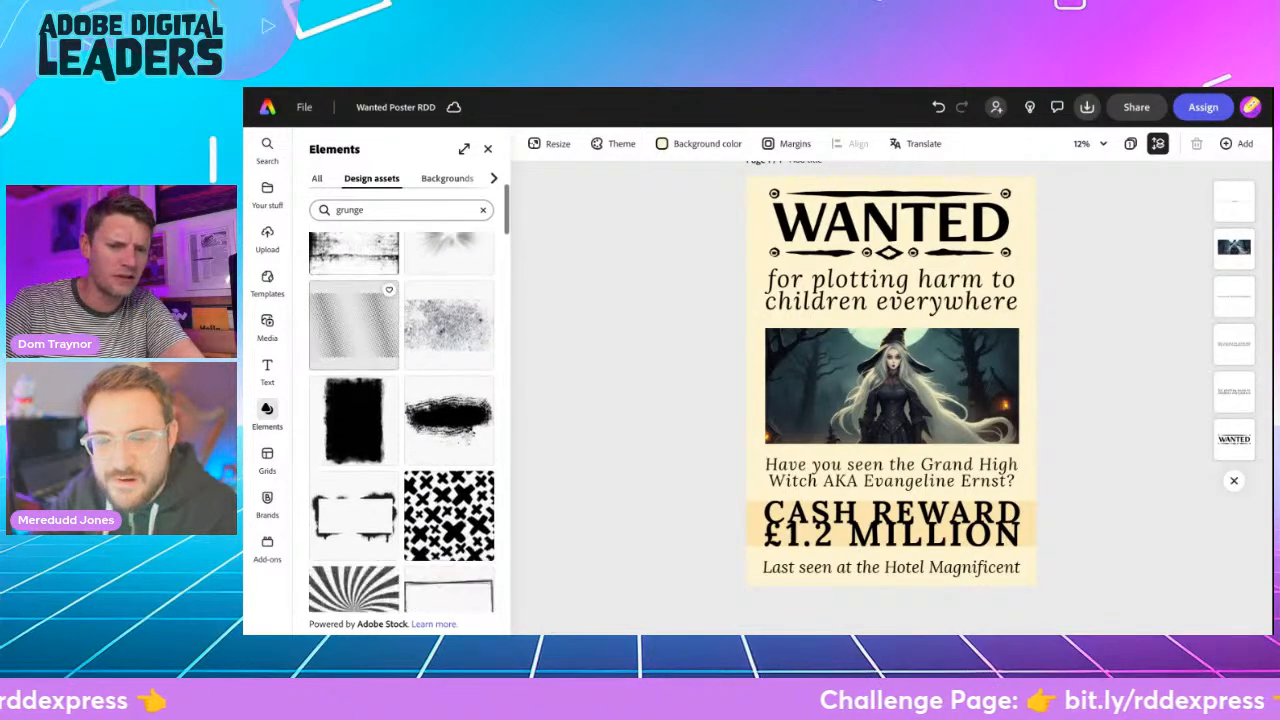
{"action": "scroll", "coordinate": [394, 387], "scroll_direction": "down", "scroll_amount": 3}
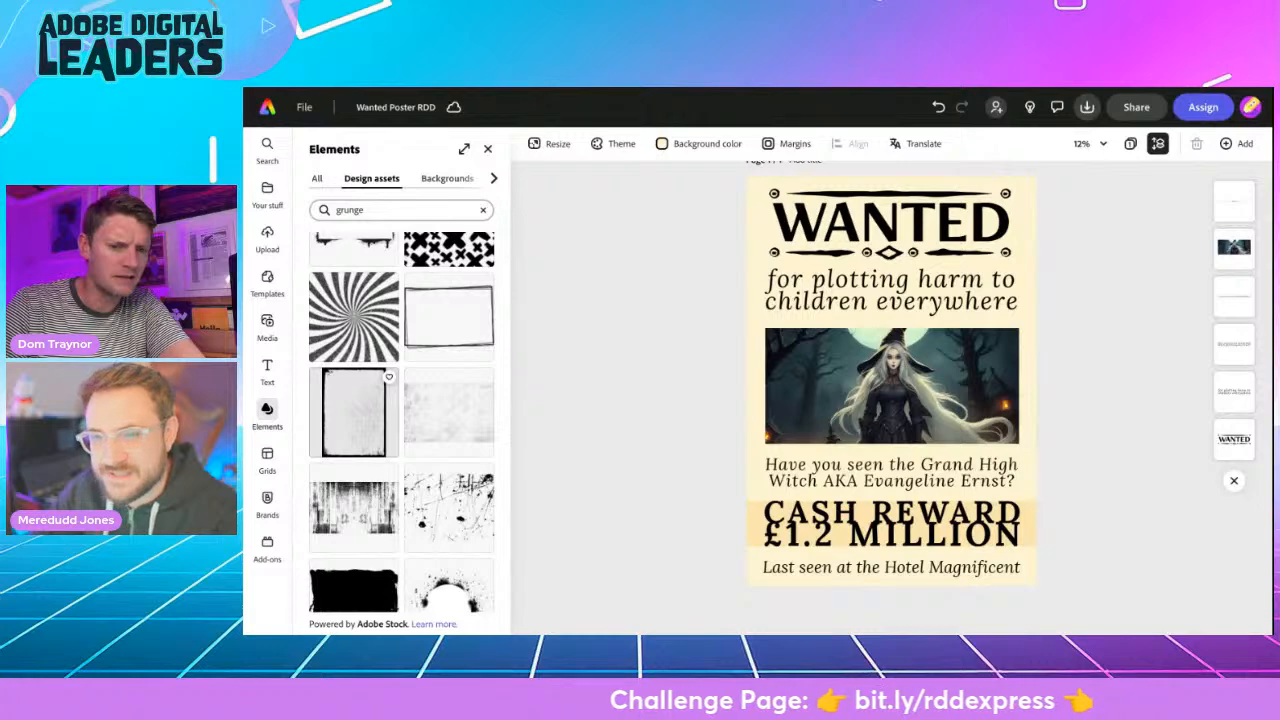
{"action": "scroll", "coordinate": [391, 261], "scroll_direction": "up", "scroll_amount": 10}
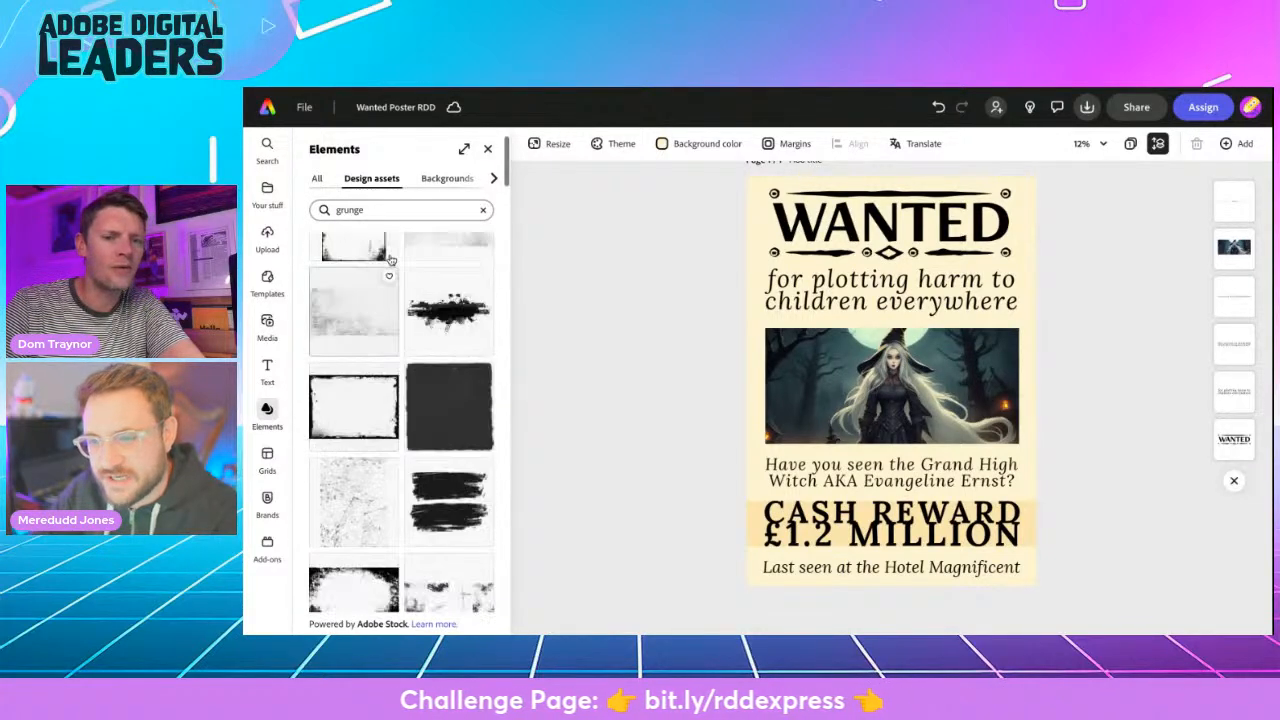
{"action": "scroll", "coordinate": [391, 261], "scroll_direction": "up", "scroll_amount": 2}
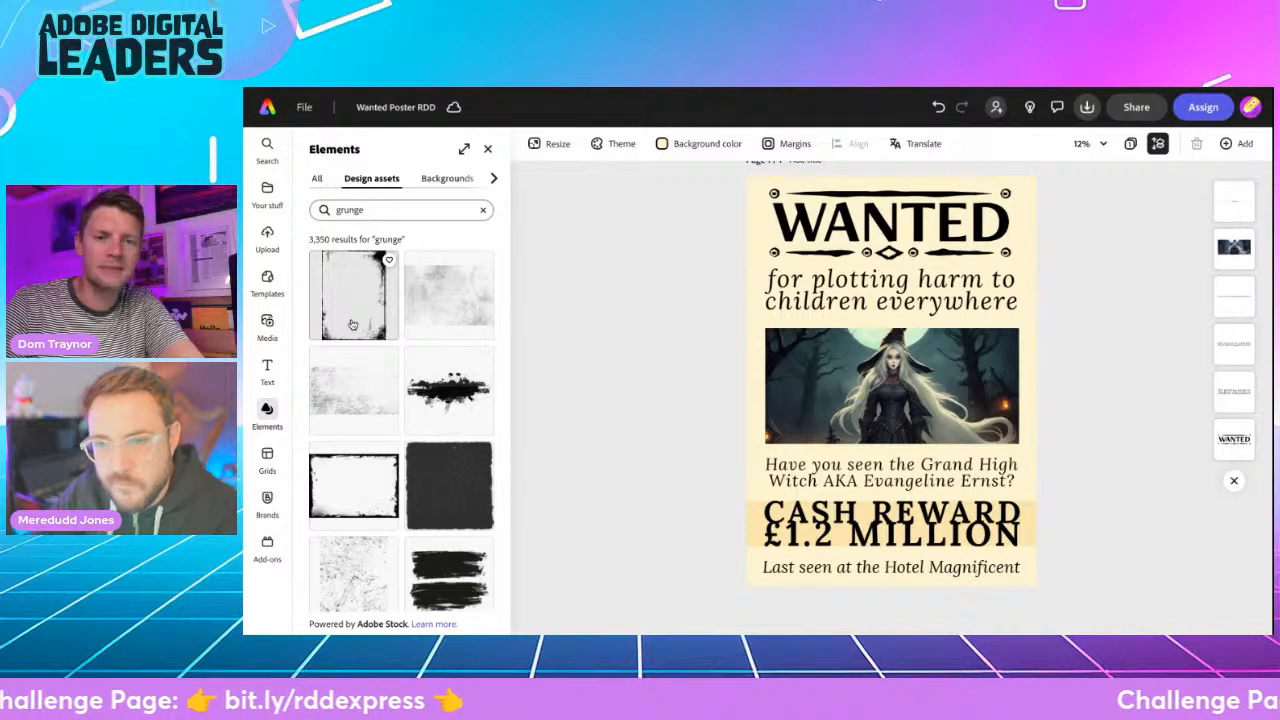
{"action": "scroll", "coordinate": [410, 400], "scroll_direction": "down", "scroll_amount": 5}
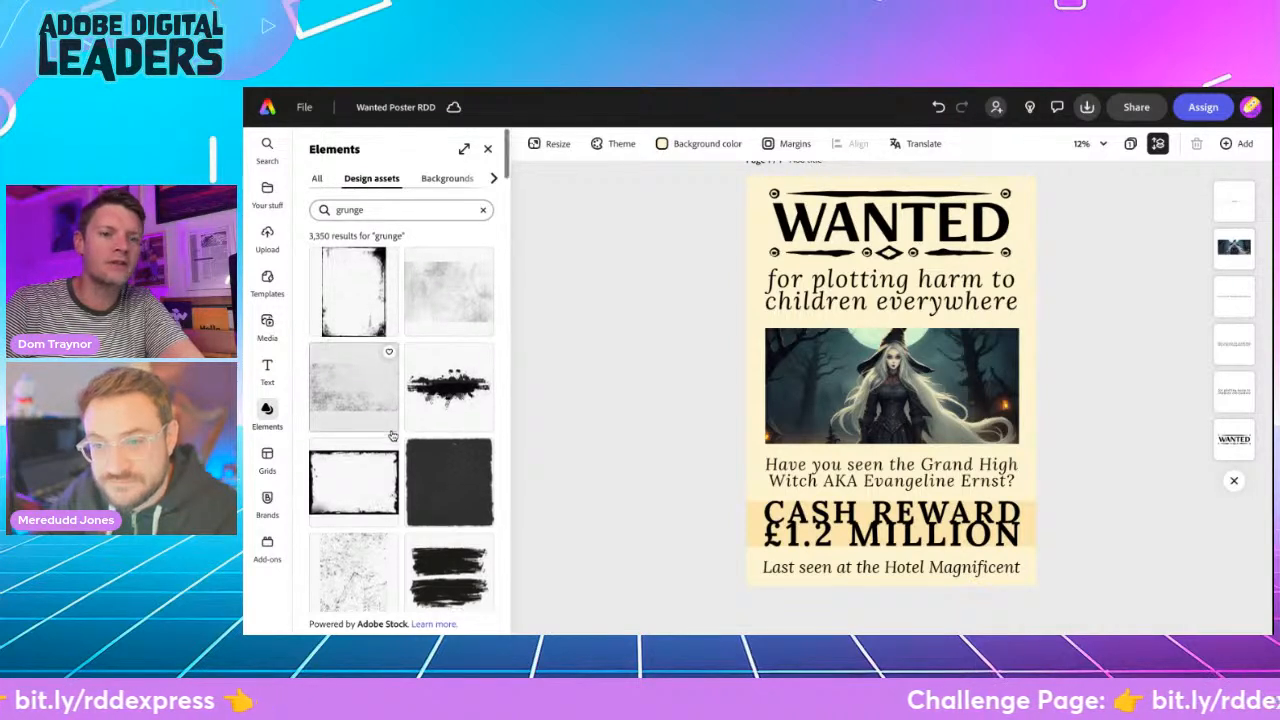
{"action": "scroll", "coordinate": [393, 437], "scroll_direction": "down", "scroll_amount": 6}
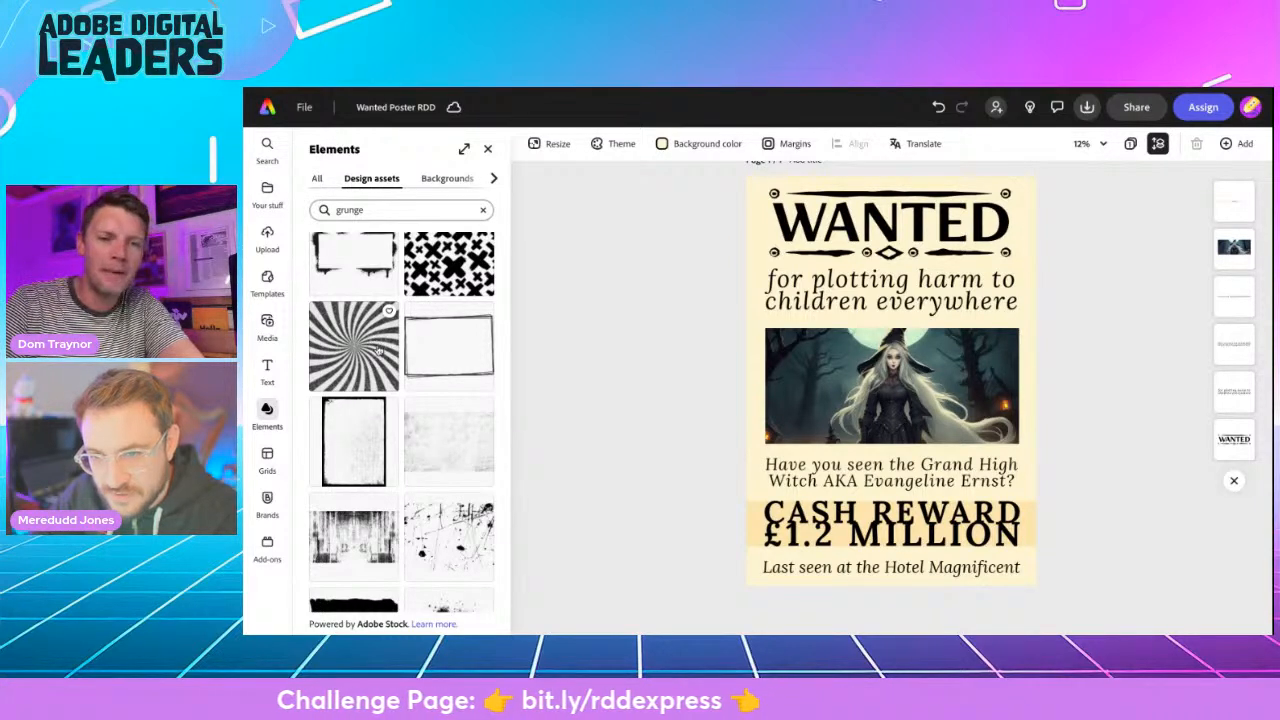
{"action": "scroll", "coordinate": [455, 545], "scroll_direction": "down", "scroll_amount": 5}
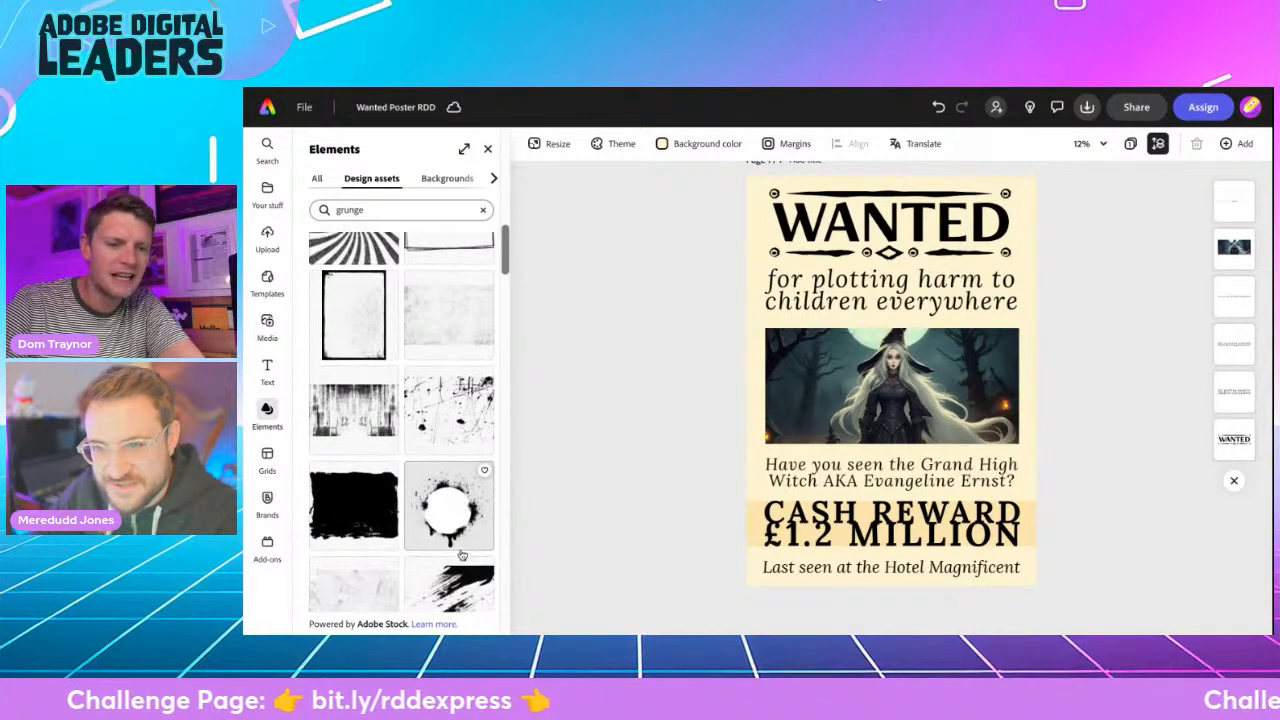
{"action": "scroll", "coordinate": [462, 553], "scroll_direction": "down", "scroll_amount": 3}
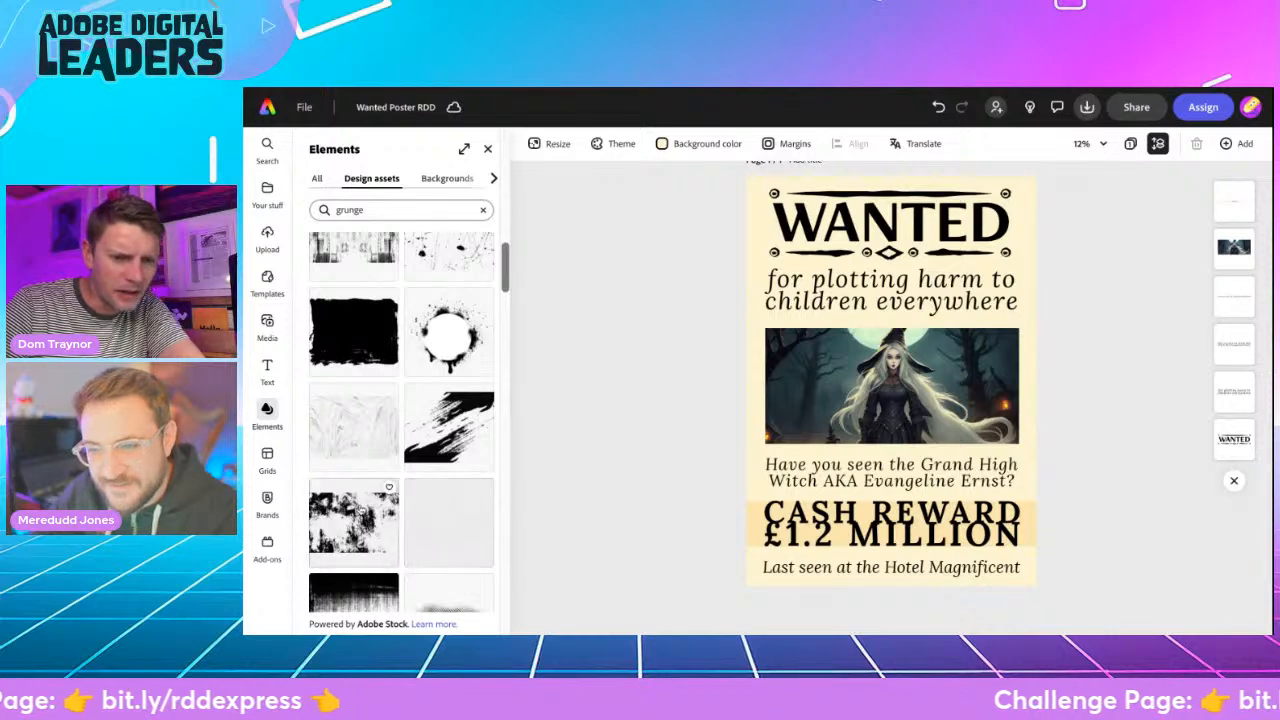
{"action": "scroll", "coordinate": [340, 470], "scroll_direction": "down", "scroll_amount": 3}
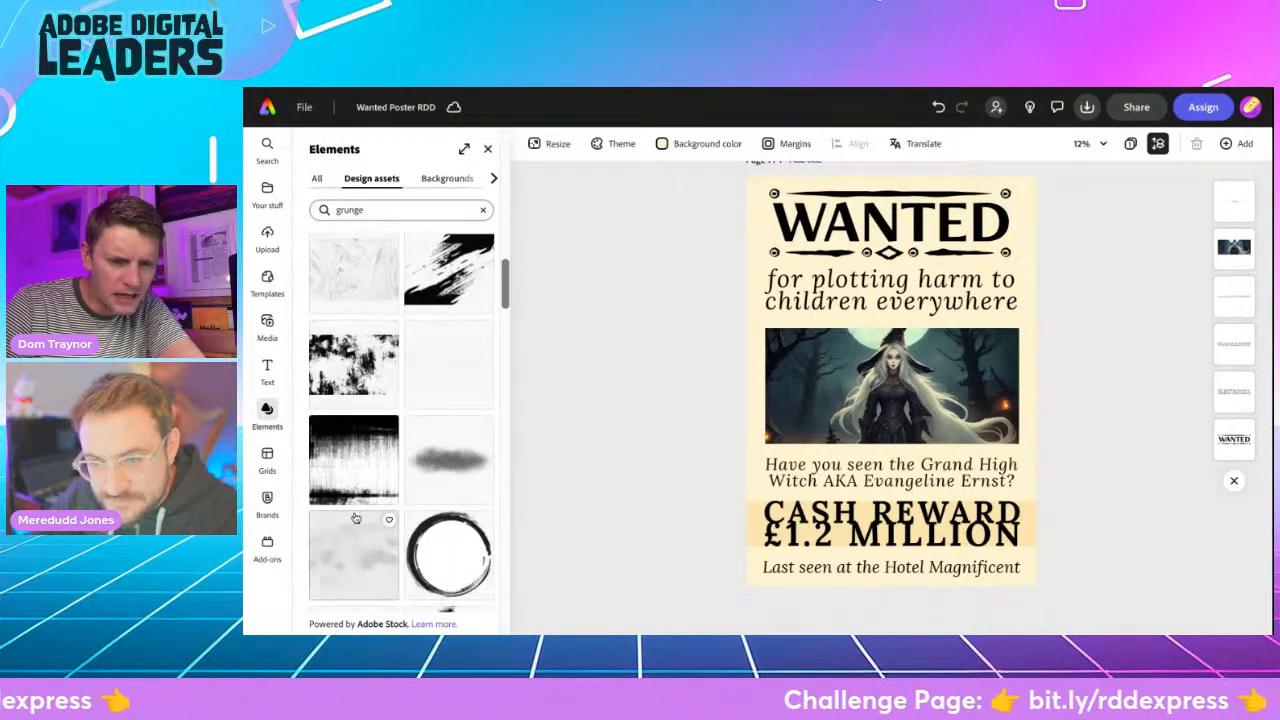
{"action": "scroll", "coordinate": [355, 518], "scroll_direction": "up", "scroll_amount": 10}
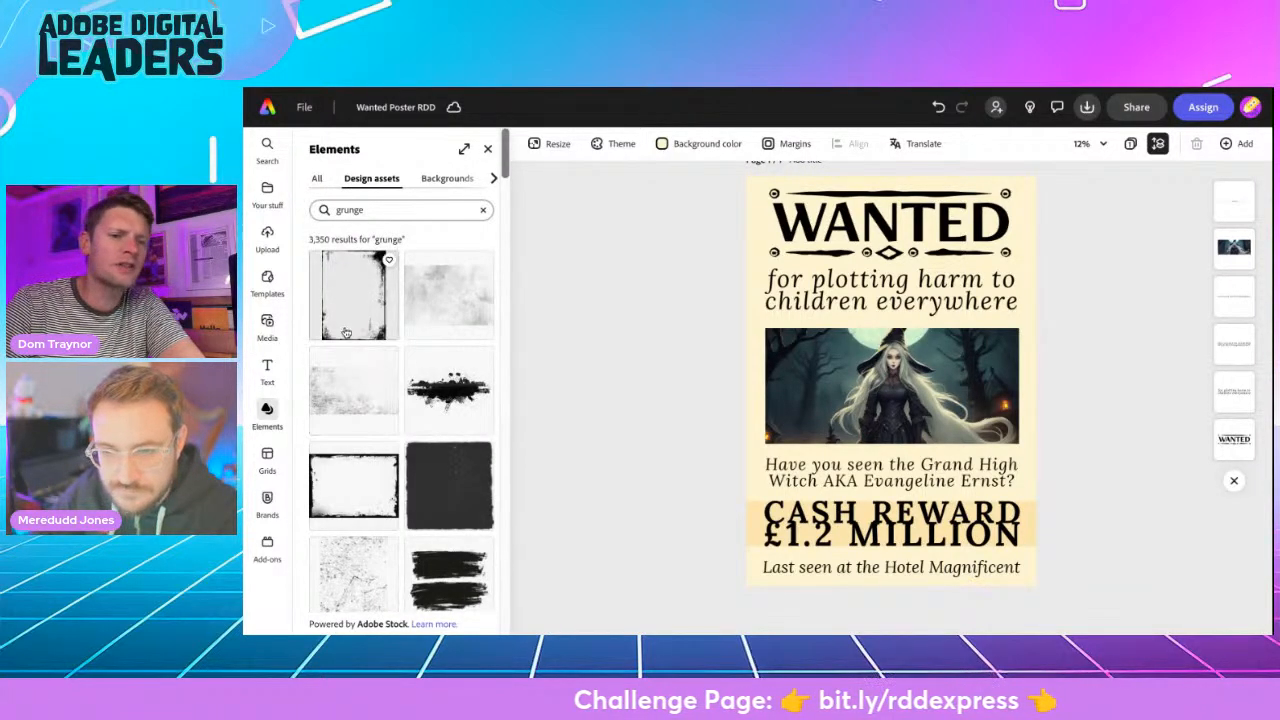
{"action": "left_click", "coordinate": [350, 323]}
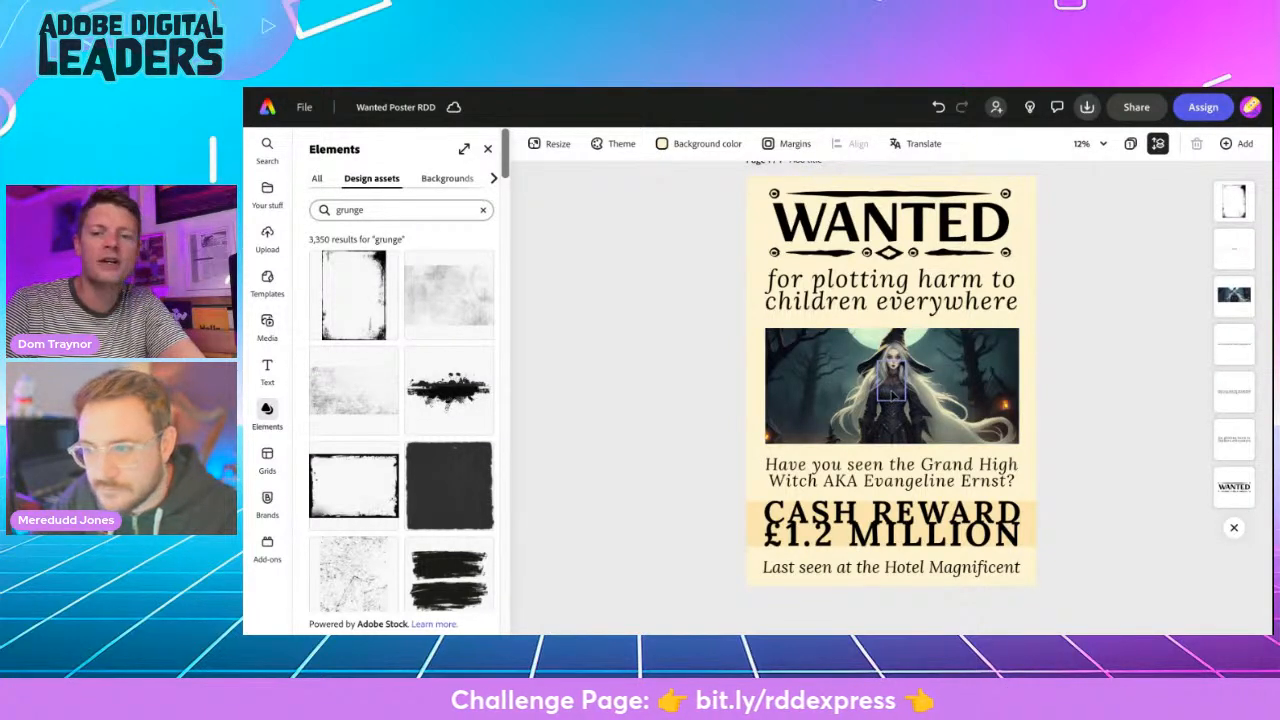
- Move and scale the grunge frame so it covers the whole Grand High Witch poster from corner to corner
{"action": "left_click", "coordinate": [891, 392]}
{"action": "left_click_drag", "start_coordinate": [878, 362], "coordinate": [711, 233]}
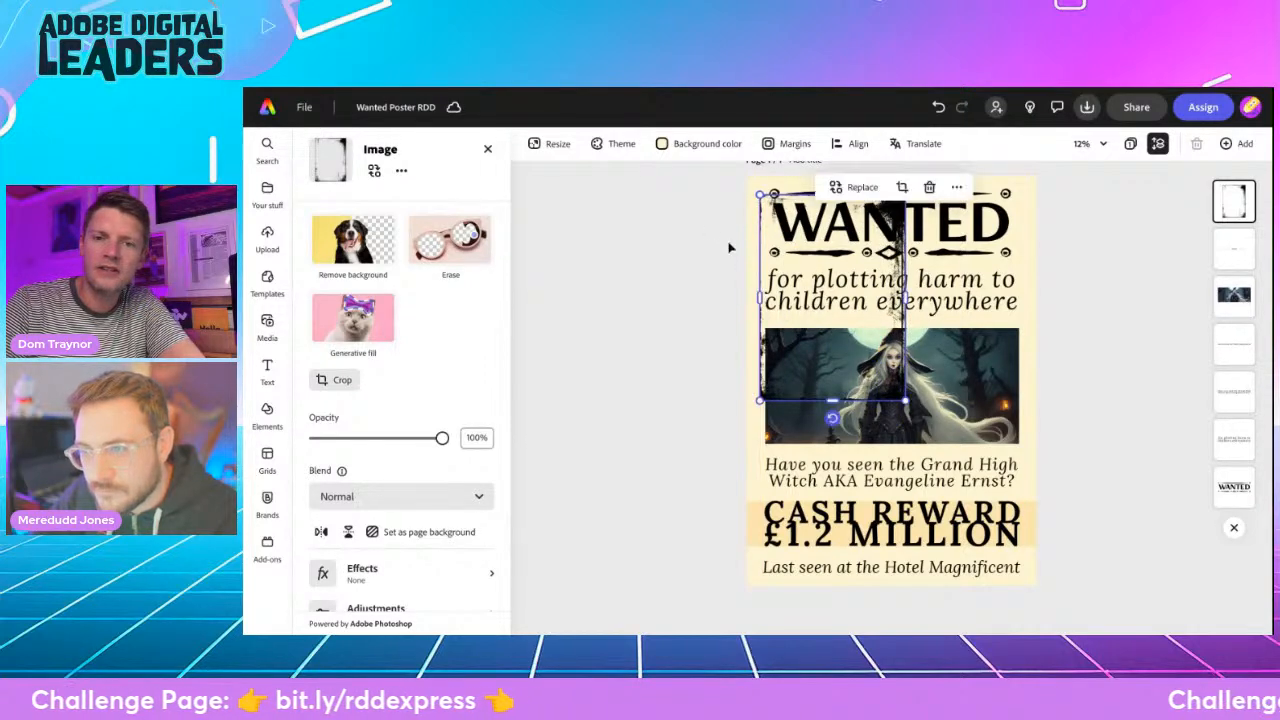
{"action": "left_click_drag", "start_coordinate": [905, 400], "coordinate": [1037, 583]}
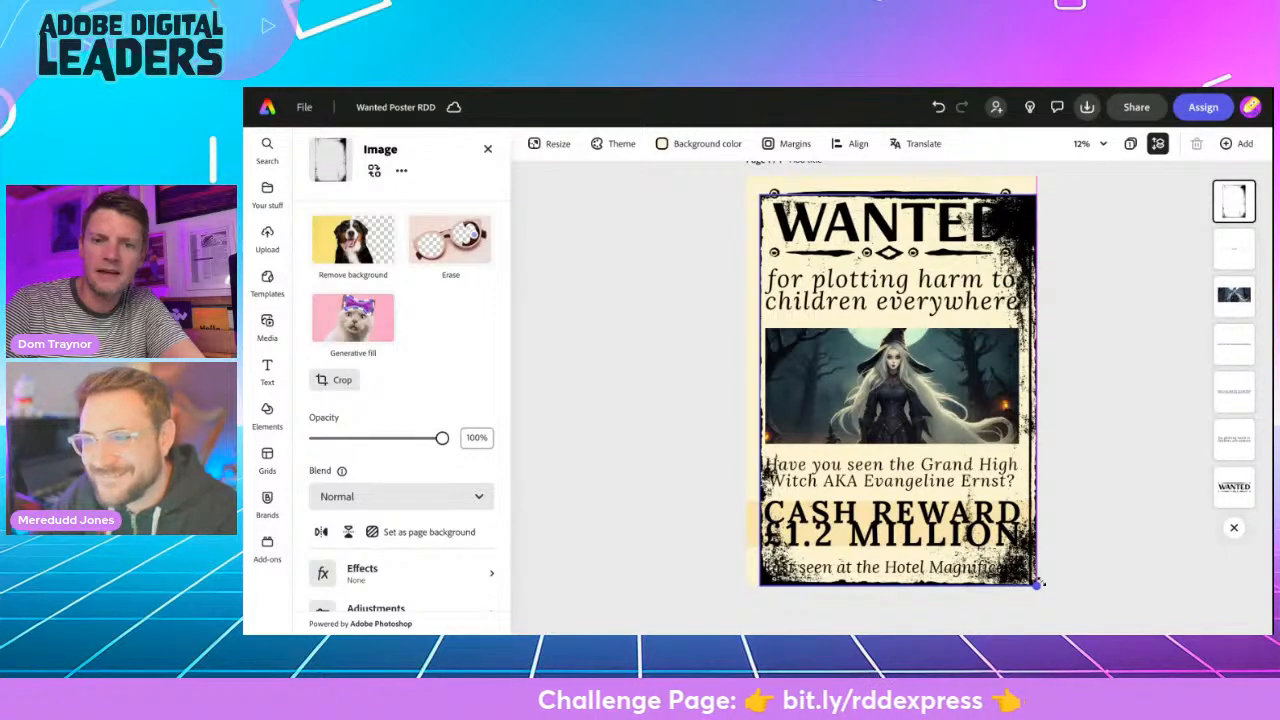
{"action": "left_click_drag", "start_coordinate": [760, 195], "coordinate": [746, 176]}
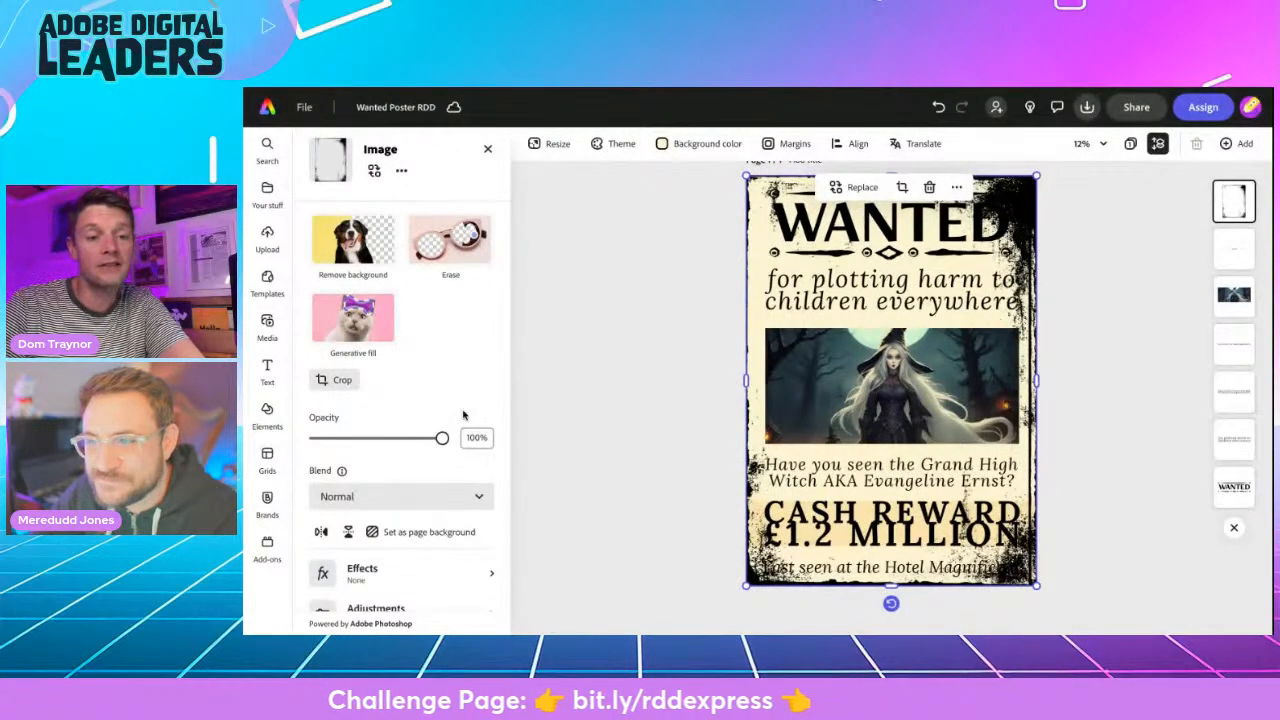
- Set the grunge frame's blend mode to Multiply and its opacity to 57%
{"action": "left_click", "coordinate": [393, 441]}
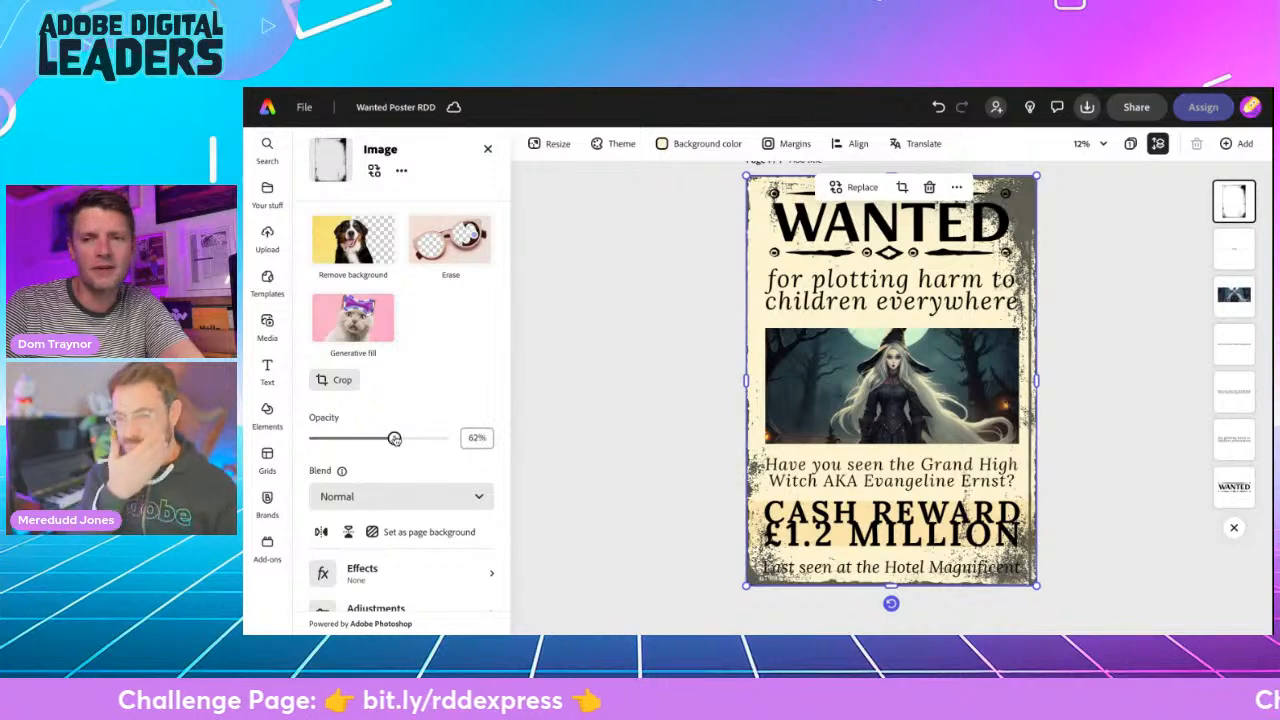
{"action": "left_click_drag", "start_coordinate": [394, 439], "coordinate": [472, 437]}
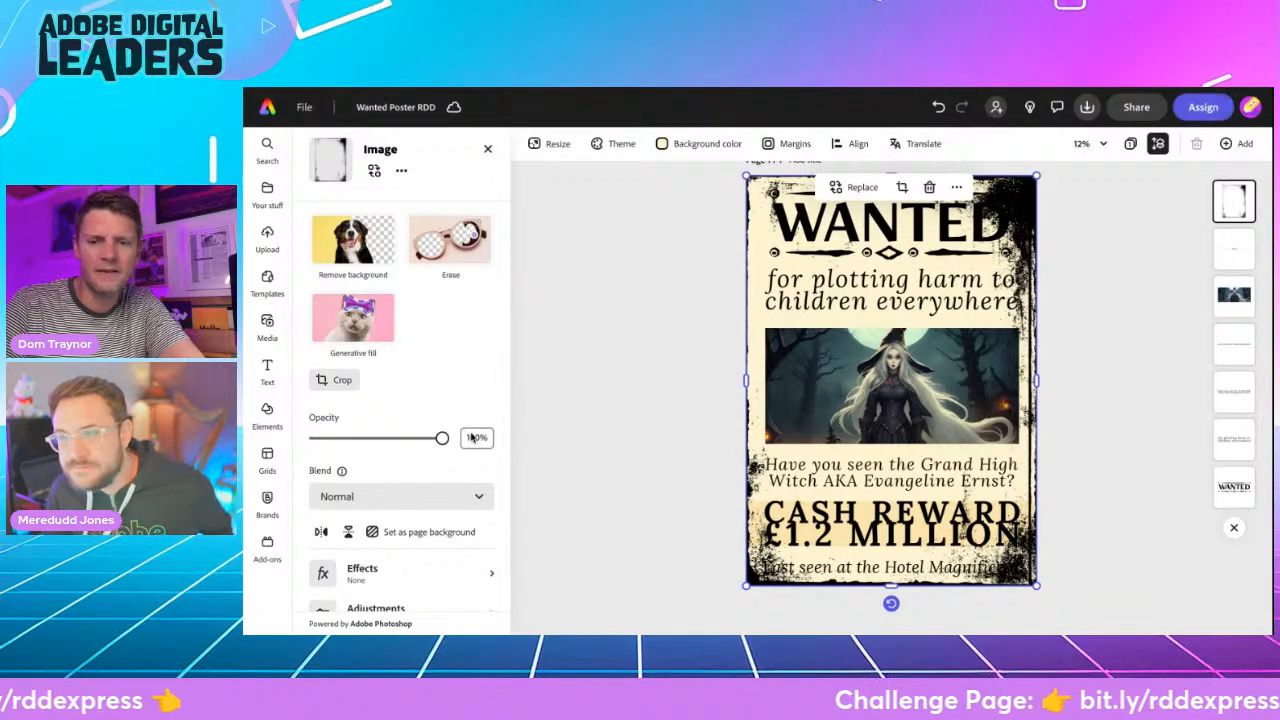
{"action": "left_click", "coordinate": [474, 503]}
{"action": "left_click", "coordinate": [401, 397]}
{"action": "left_click_drag", "start_coordinate": [401, 442], "coordinate": [388, 440]}
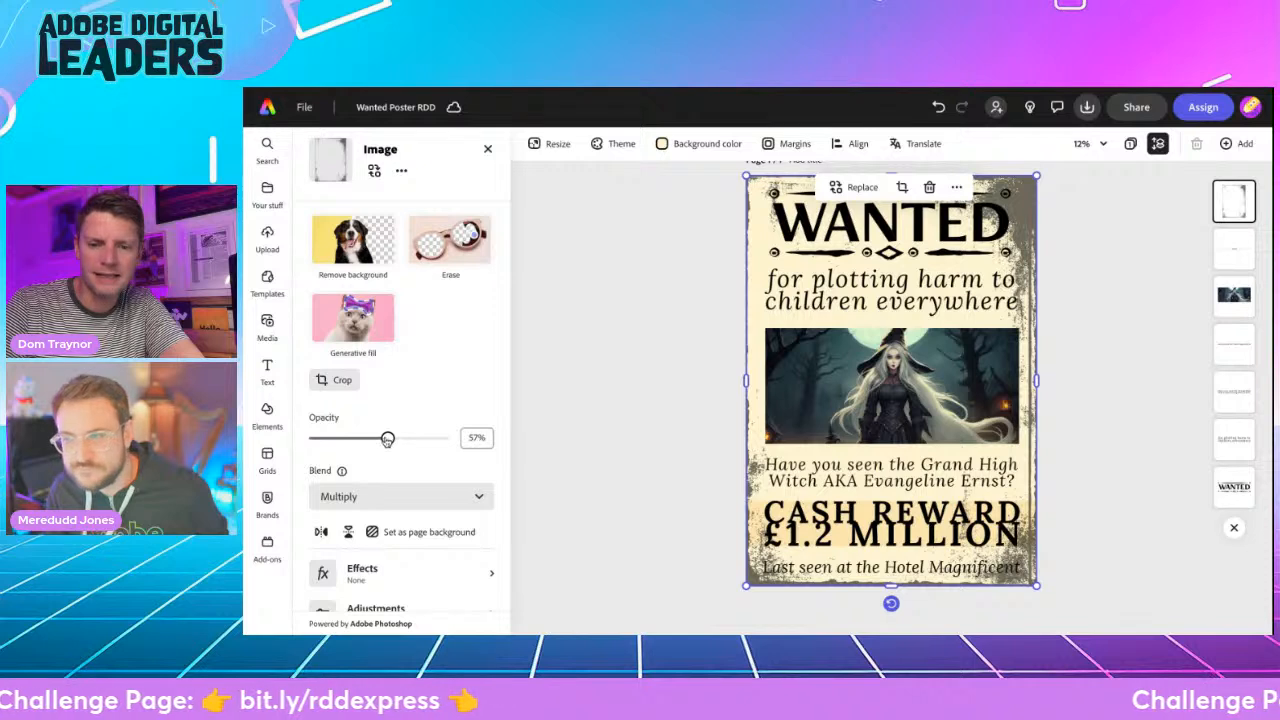
- Stretch the grunge frame slightly past the Grand High Witch poster's side and top edges so its dark border thins
{"action": "left_click_drag", "start_coordinate": [1035, 380], "coordinate": [1038, 380]}
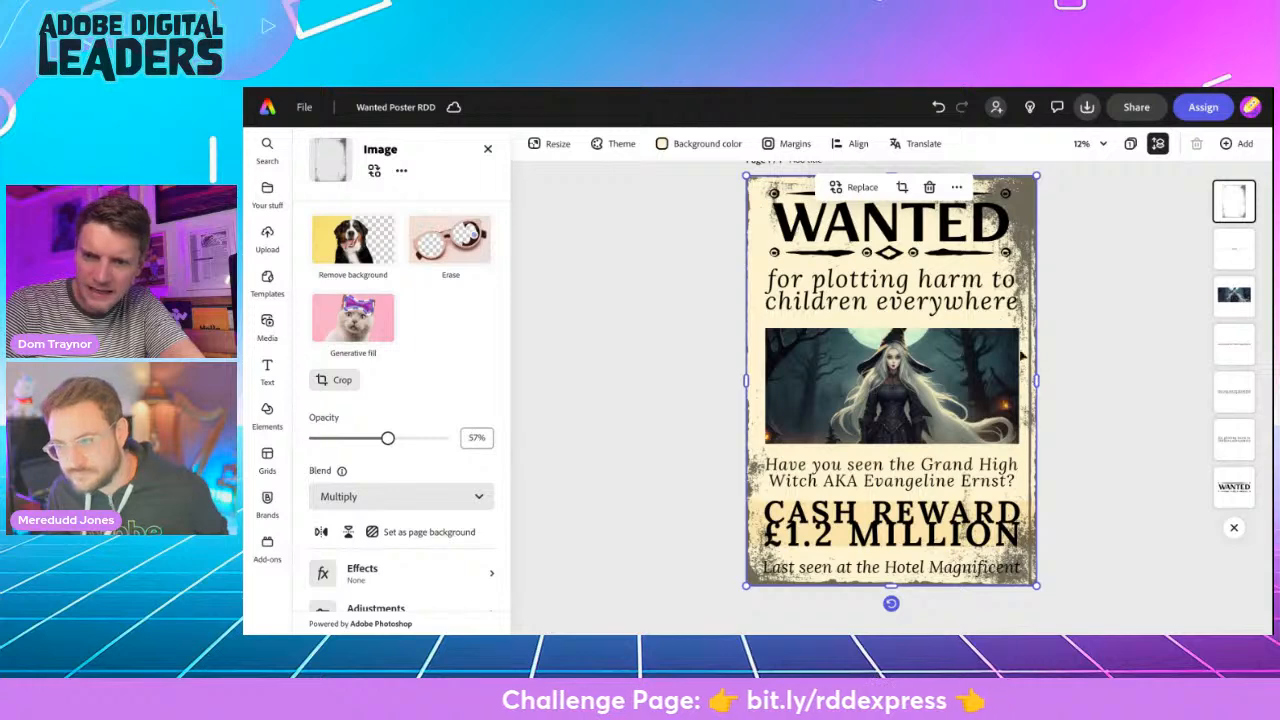
{"action": "scroll", "coordinate": [1024, 404], "scroll_direction": "up", "scroll_amount": 5}
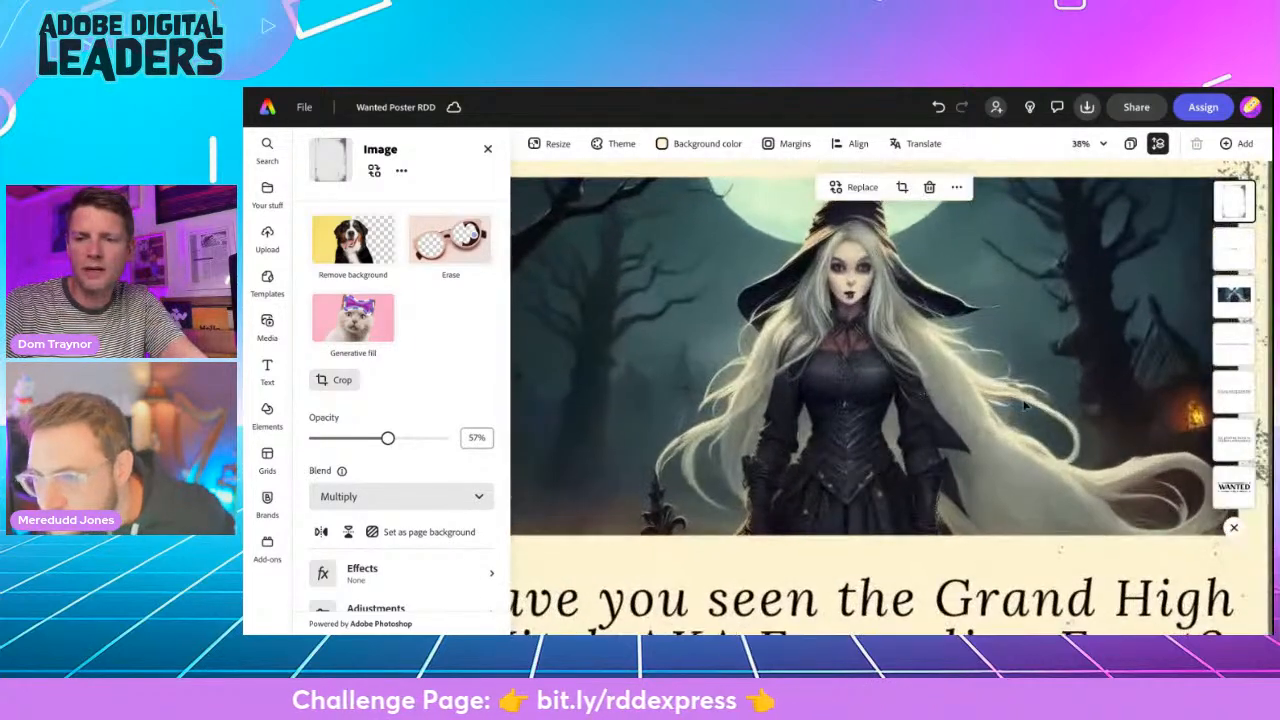
{"action": "scroll", "coordinate": [1024, 404], "scroll_direction": "right", "scroll_amount": 1}
{"action": "scroll", "coordinate": [1024, 404], "scroll_direction": "up", "scroll_amount": 1}
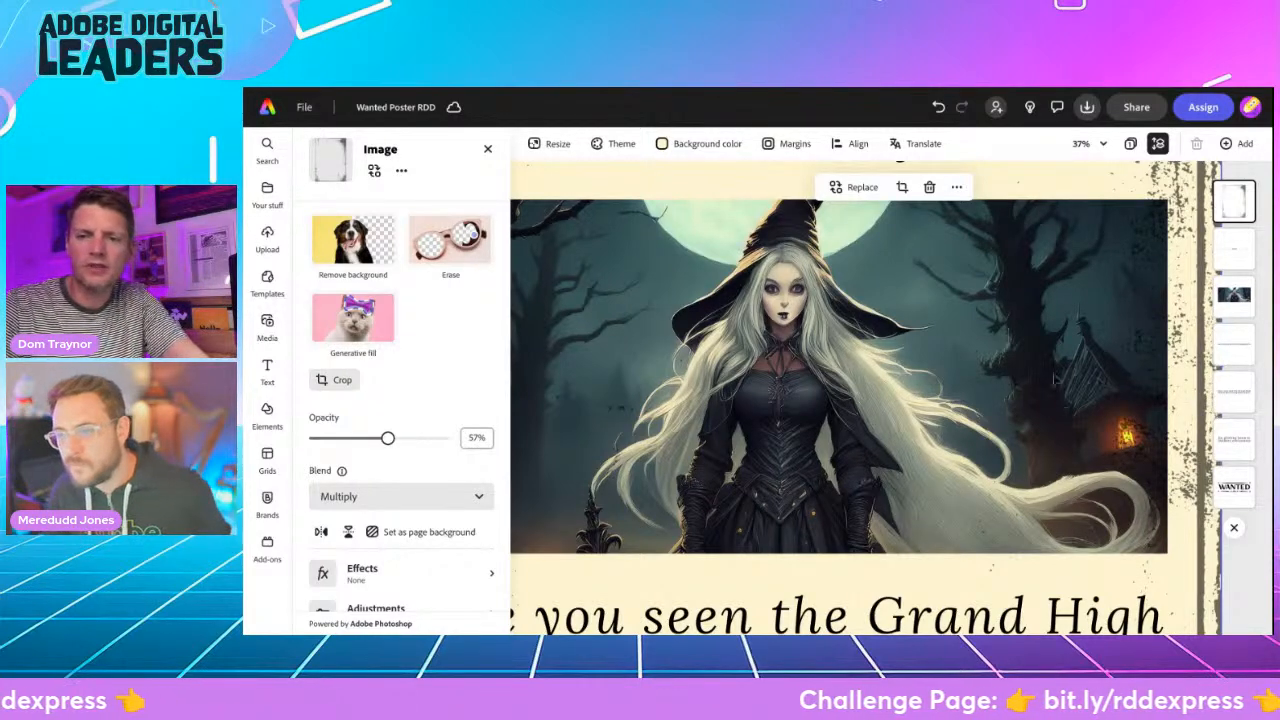
{"action": "scroll", "coordinate": [1055, 380], "scroll_direction": "down", "scroll_amount": 1}
{"action": "scroll", "coordinate": [1055, 380], "scroll_direction": "down", "scroll_amount": 6}
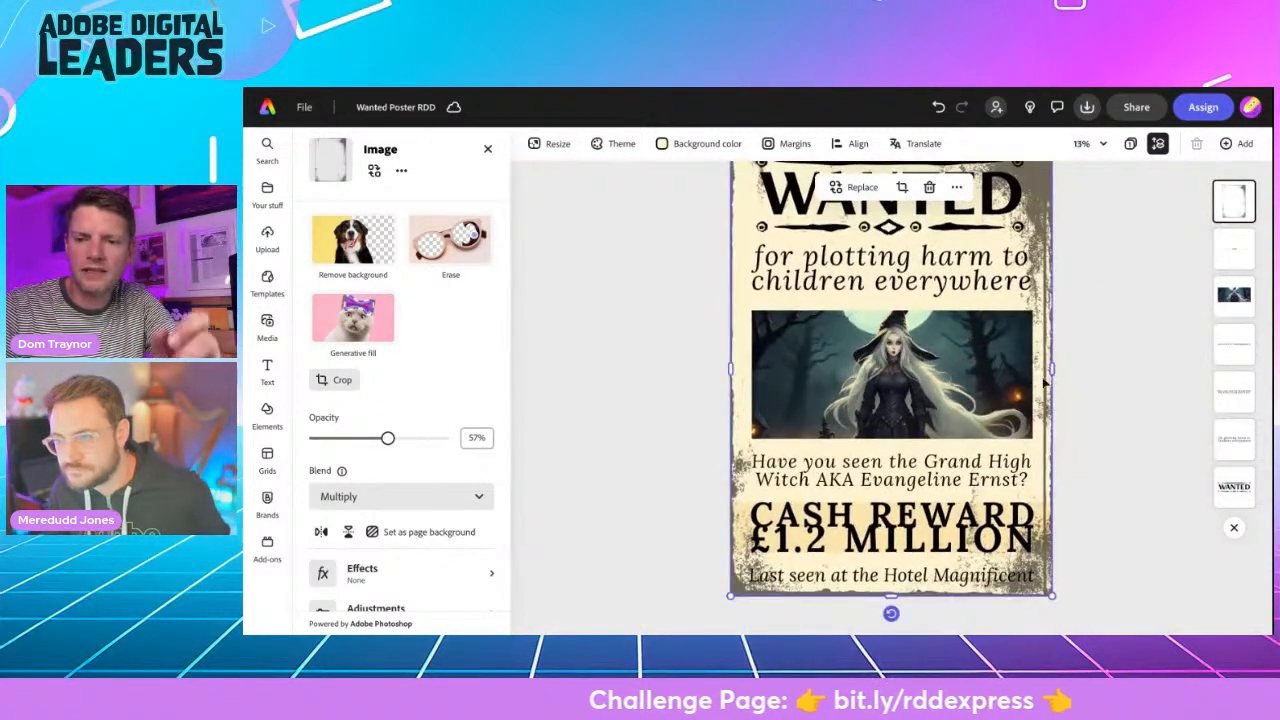
{"action": "left_click_drag", "start_coordinate": [1052, 369], "coordinate": [1068, 369]}
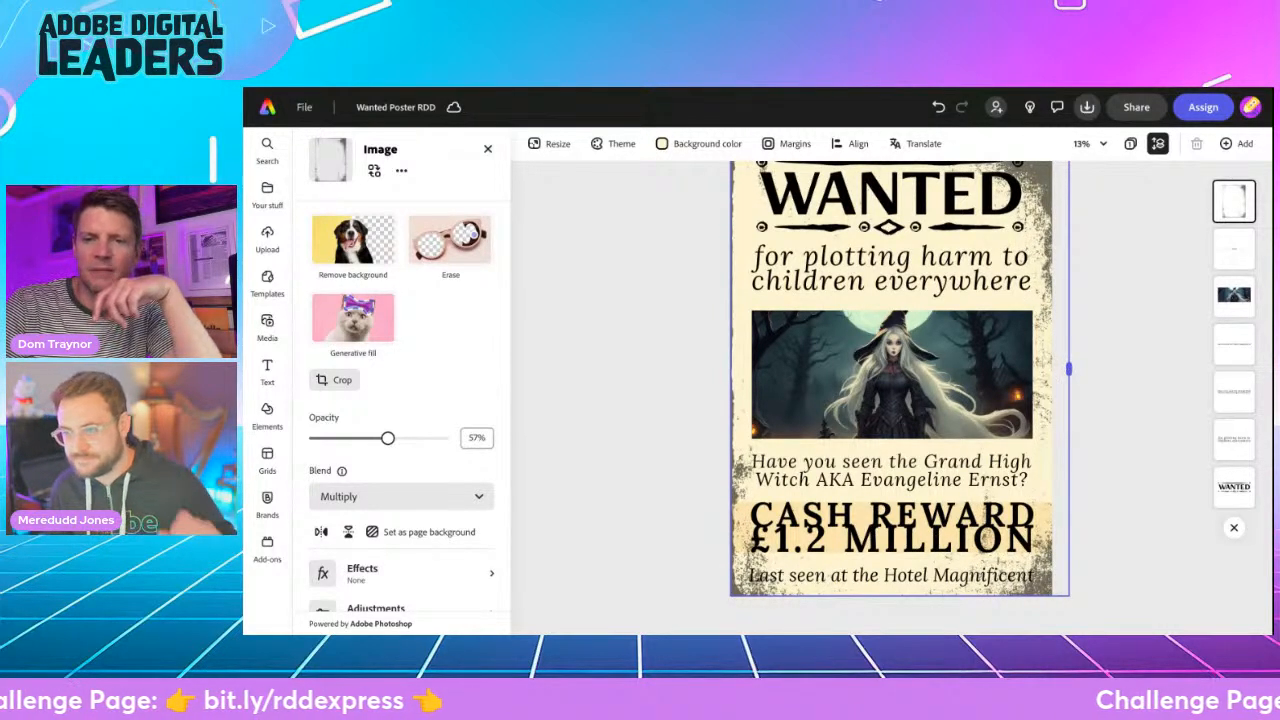
{"action": "scroll", "coordinate": [1103, 340], "scroll_direction": "up", "scroll_amount": 3}
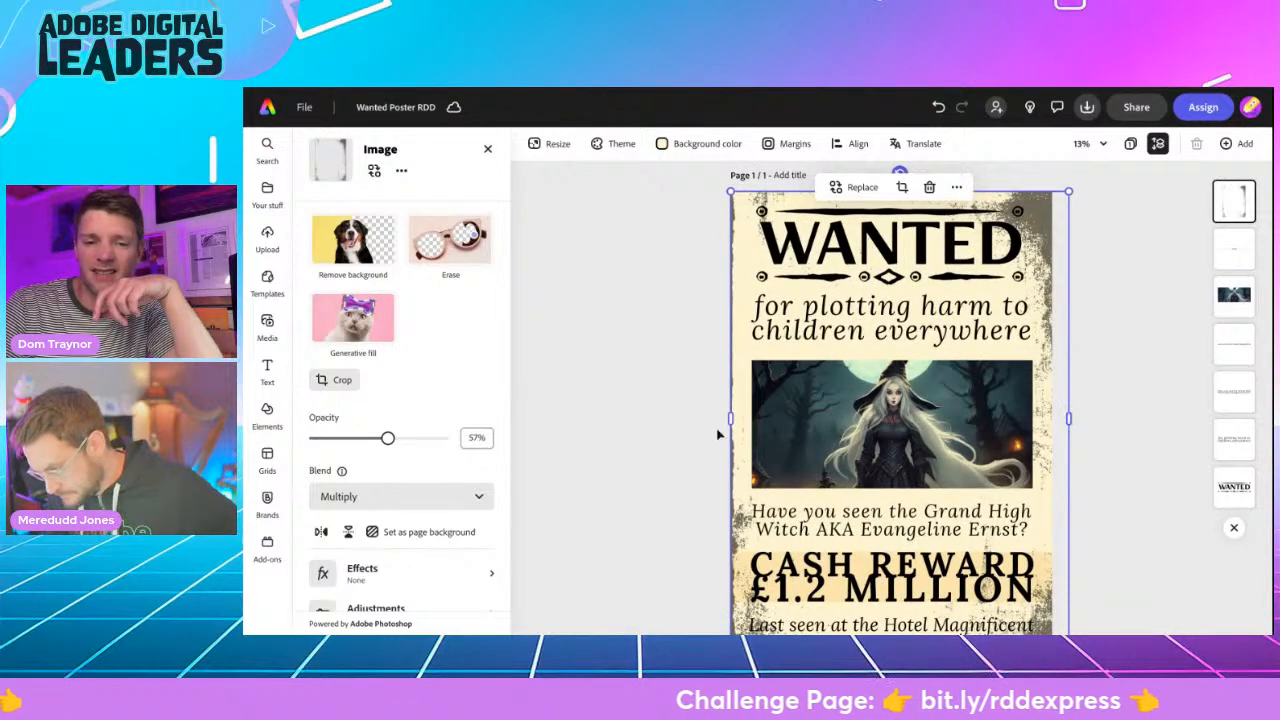
{"action": "left_click_drag", "start_coordinate": [731, 418], "coordinate": [722, 418]}
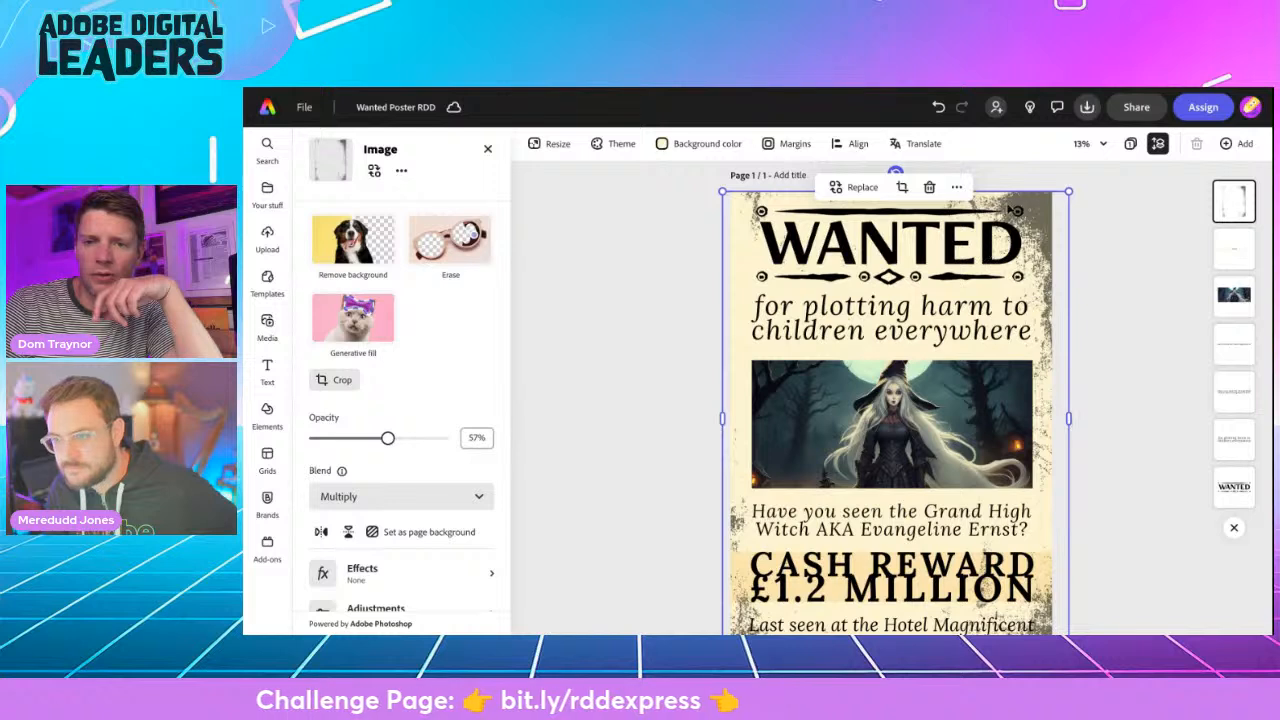
{"action": "left_click_drag", "start_coordinate": [1008, 192], "coordinate": [1008, 184]}
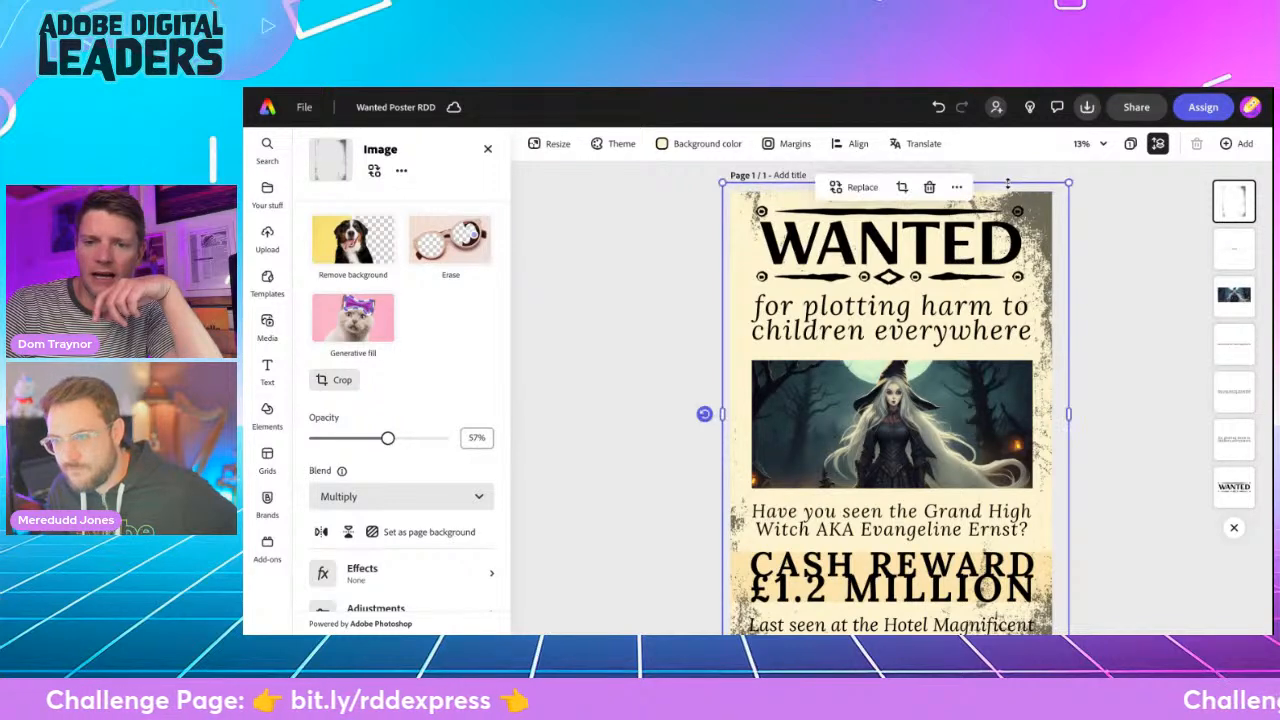
{"action": "left_click_drag", "start_coordinate": [1069, 414], "coordinate": [1075, 413]}
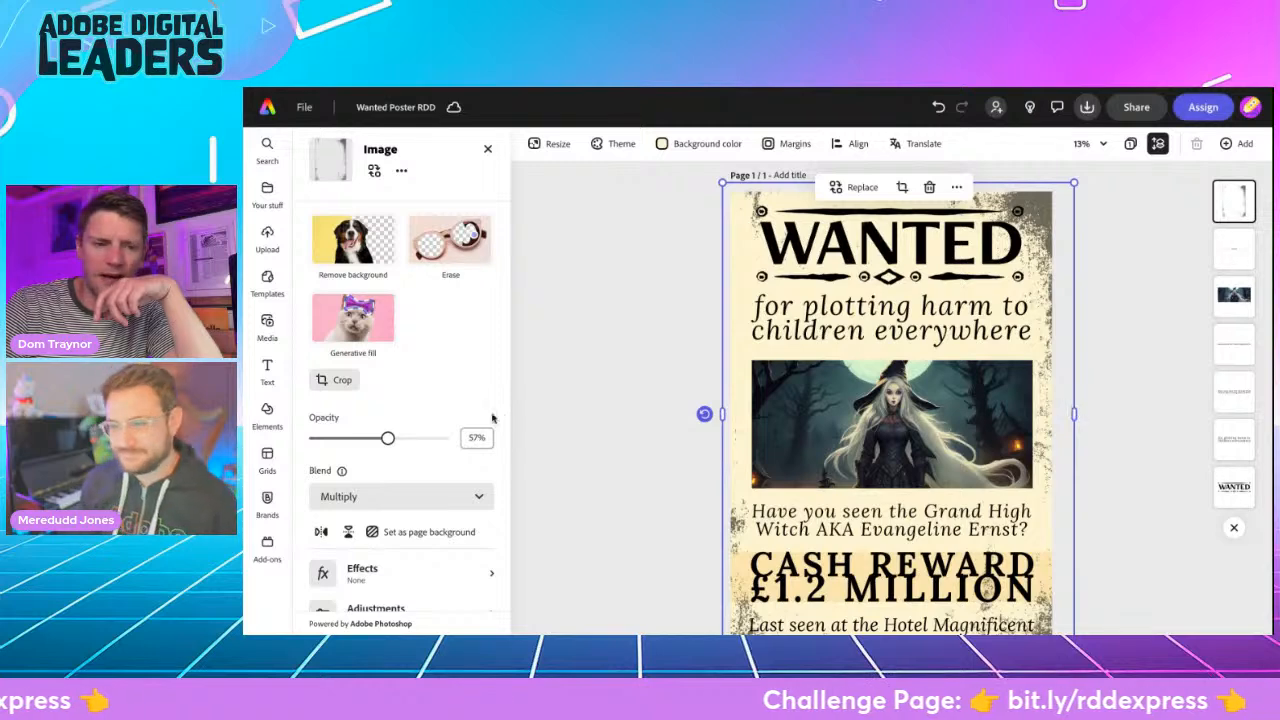
- Set the grunge frame's opacity to 72% and deselect it
{"action": "left_click_drag", "start_coordinate": [388, 438], "coordinate": [409, 441]}
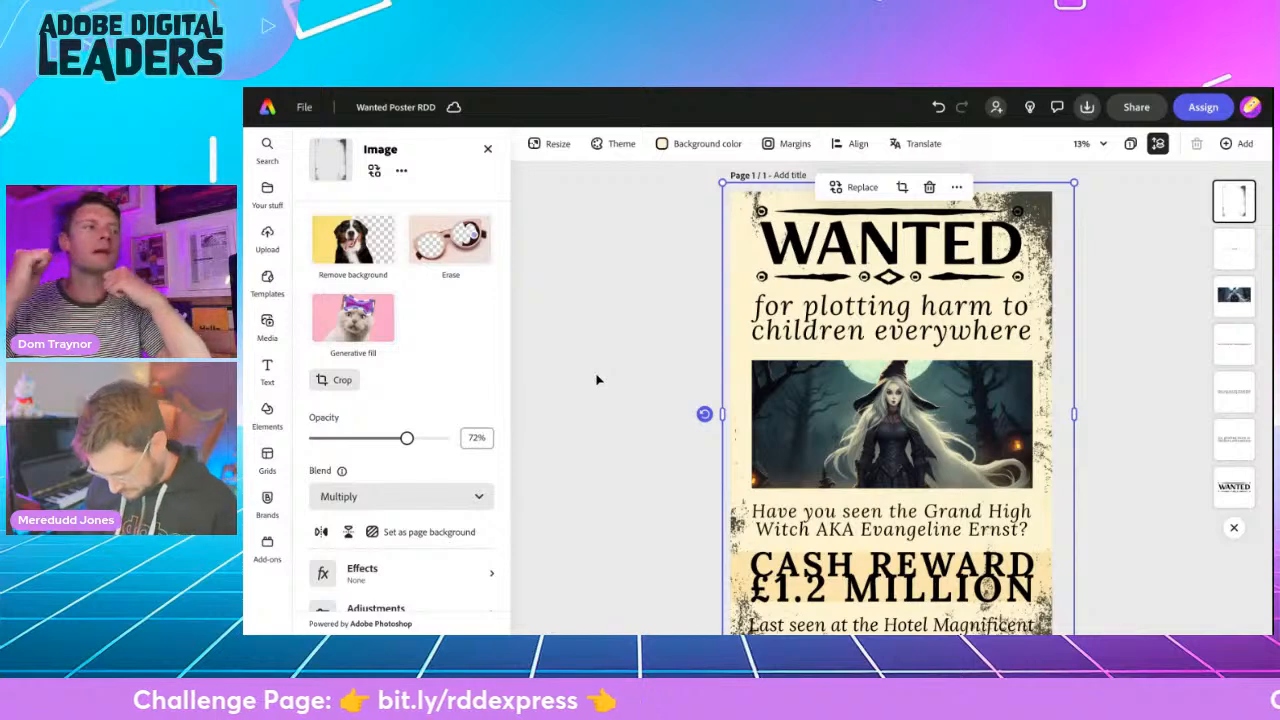
{"action": "key", "text": "Escape"}
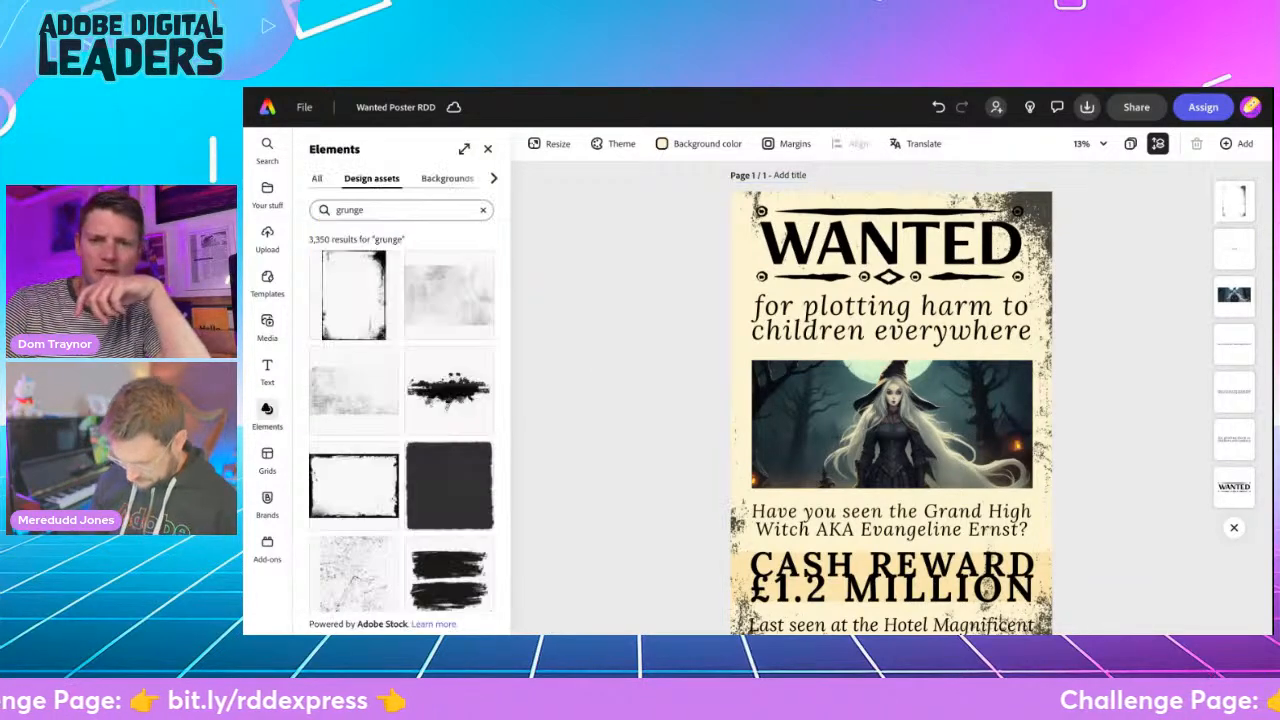
- Darken the Grand High Witch poster's page background to the muted beige #D6CDAB
{"action": "left_click", "coordinate": [1090, 143]}
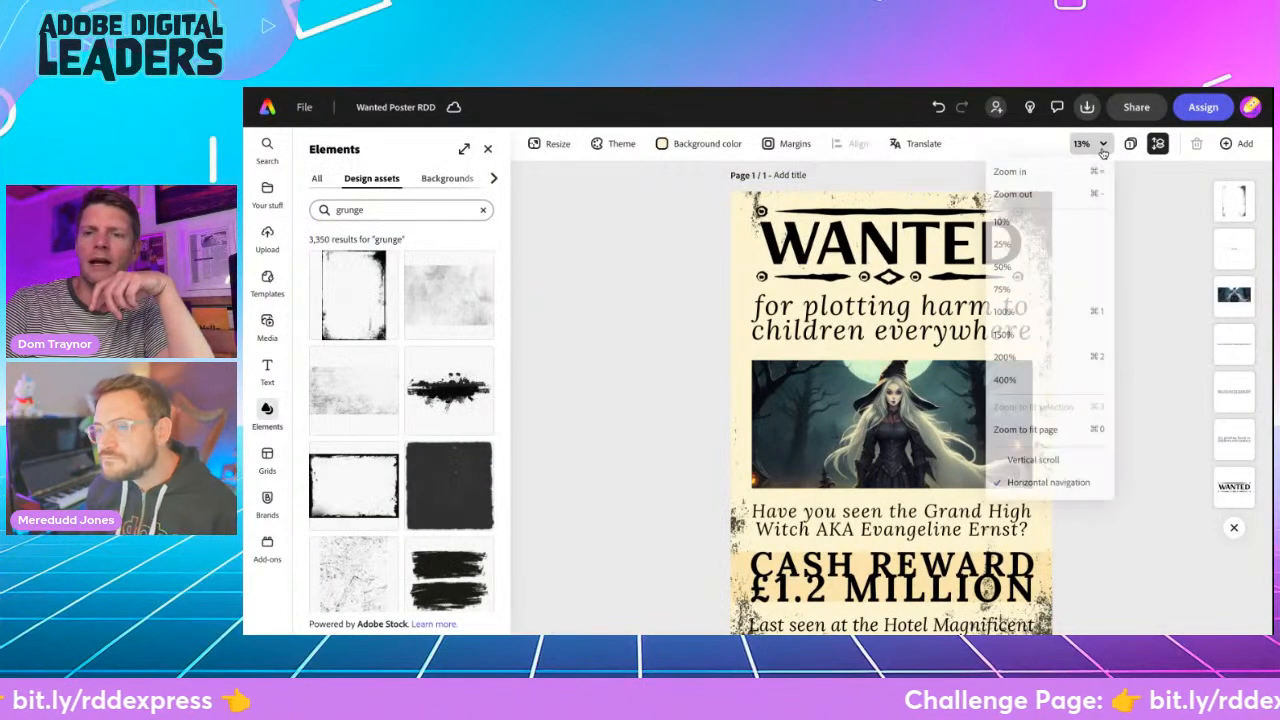
{"action": "left_click", "coordinate": [1045, 432]}
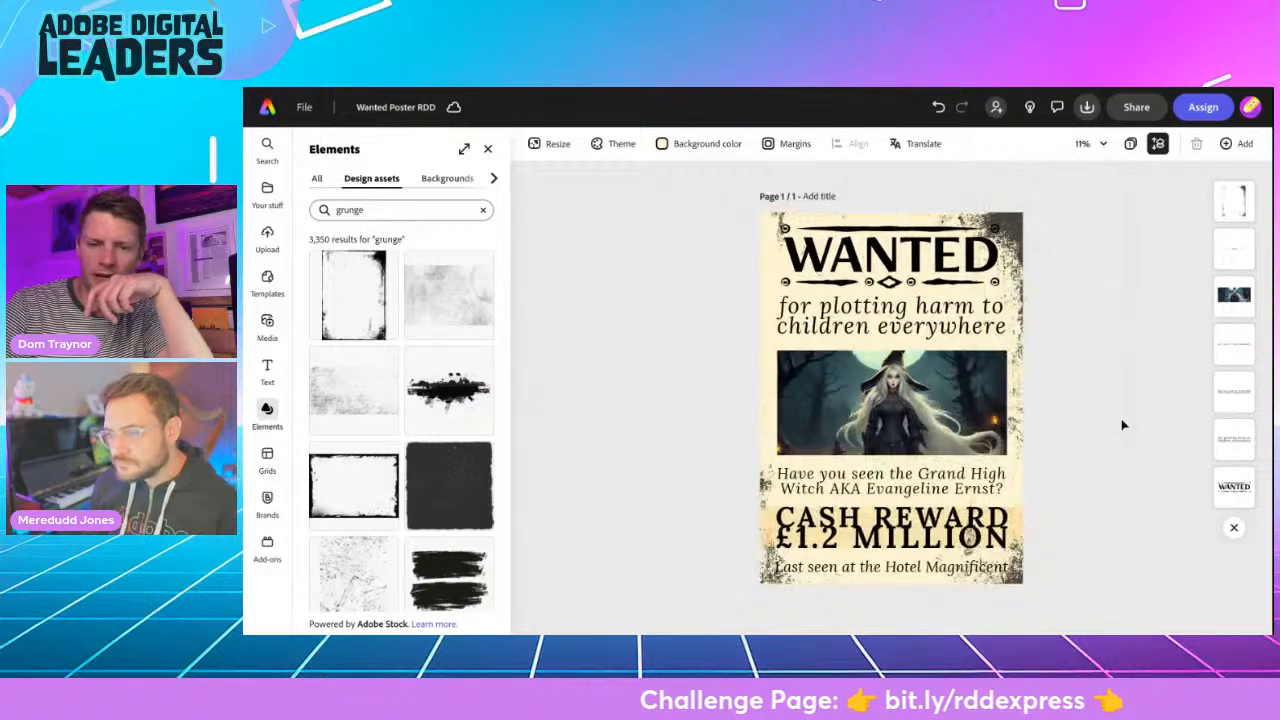
{"action": "left_click", "coordinate": [665, 146]}
{"action": "mouse_move", "coordinate": [694, 266]}
{"action": "left_mouse_down"}
{"action": "mouse_move", "coordinate": [705, 278]}
{"action": "mouse_move", "coordinate": [694, 292]}
{"action": "mouse_move", "coordinate": [695, 279]}
{"action": "left_mouse_up"}
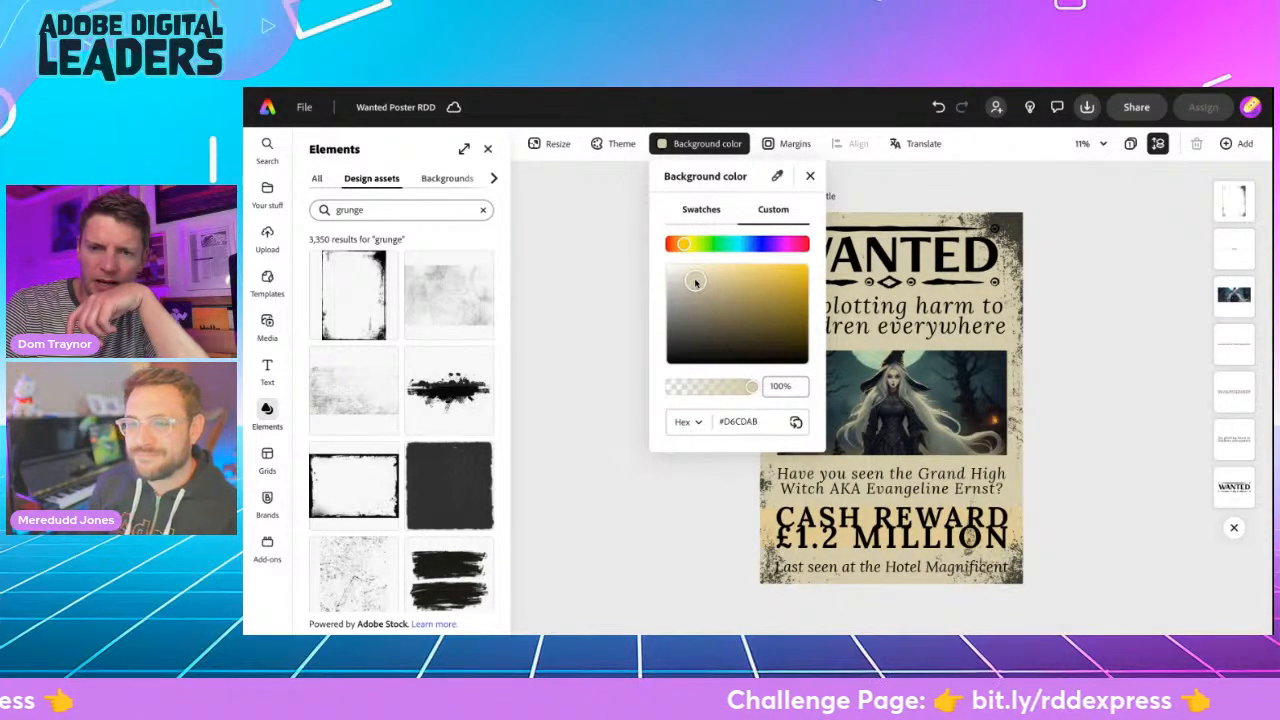
{"action": "left_click", "coordinate": [577, 302]}
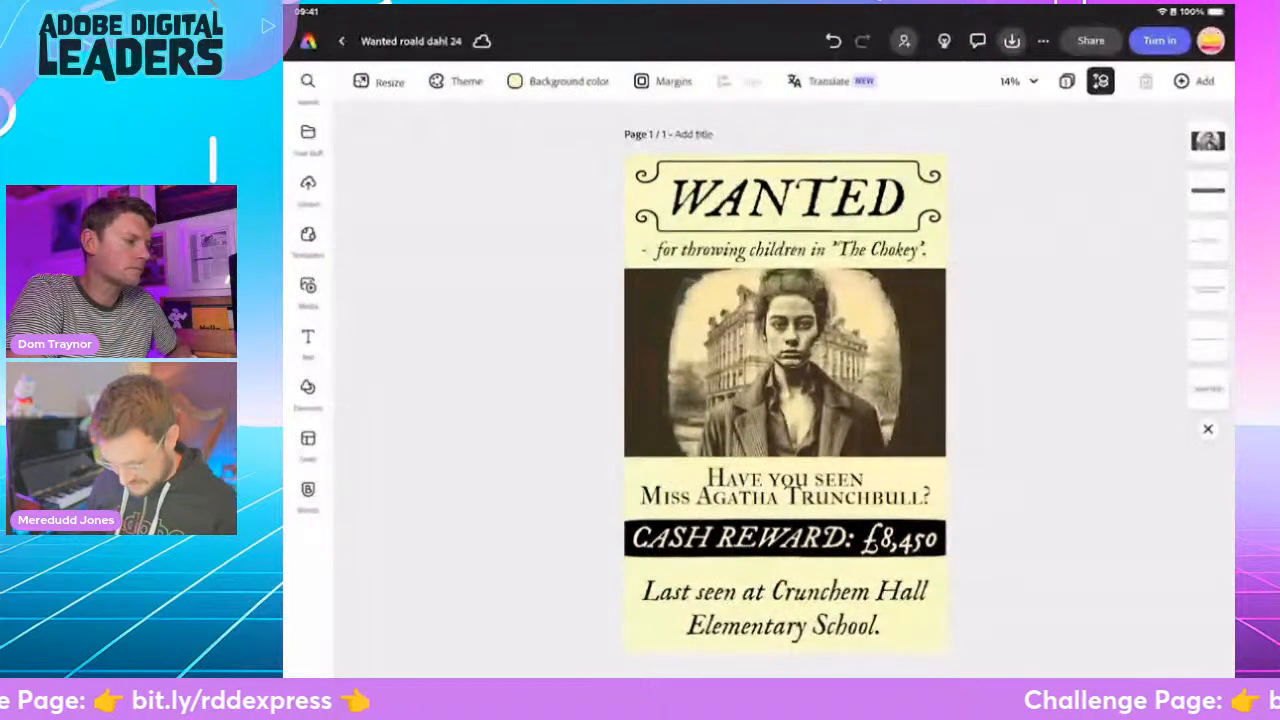
- Add the dotted black ink splatter design asset to the Miss Trunchbull poster, placed over its upper-left corner
{"action": "left_click", "coordinate": [308, 388]}
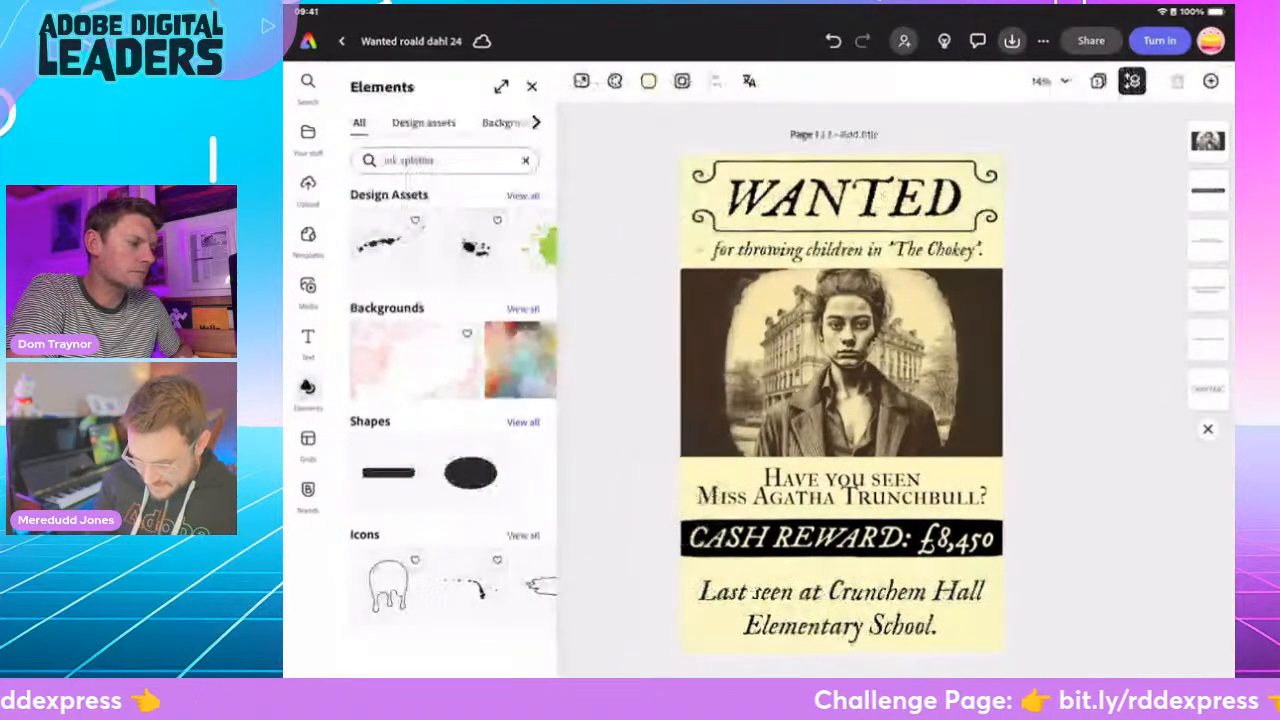
{"action": "left_click", "coordinate": [424, 123]}
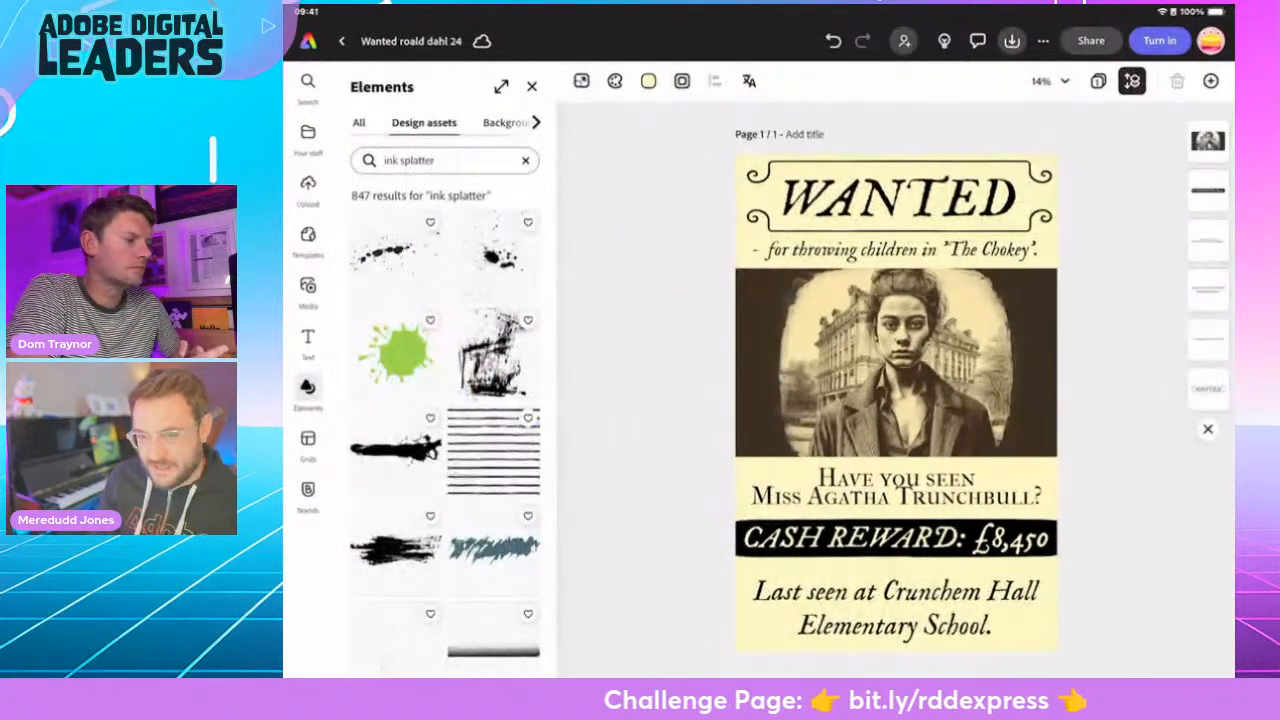
{"action": "left_click", "coordinate": [395, 255]}
{"action": "mouse_move", "coordinate": [940, 427]}
{"action": "left_mouse_down"}
{"action": "mouse_move", "coordinate": [940, 503]}
{"action": "mouse_move", "coordinate": [785, 235]}
{"action": "mouse_move", "coordinate": [768, 176]}
{"action": "left_mouse_up"}
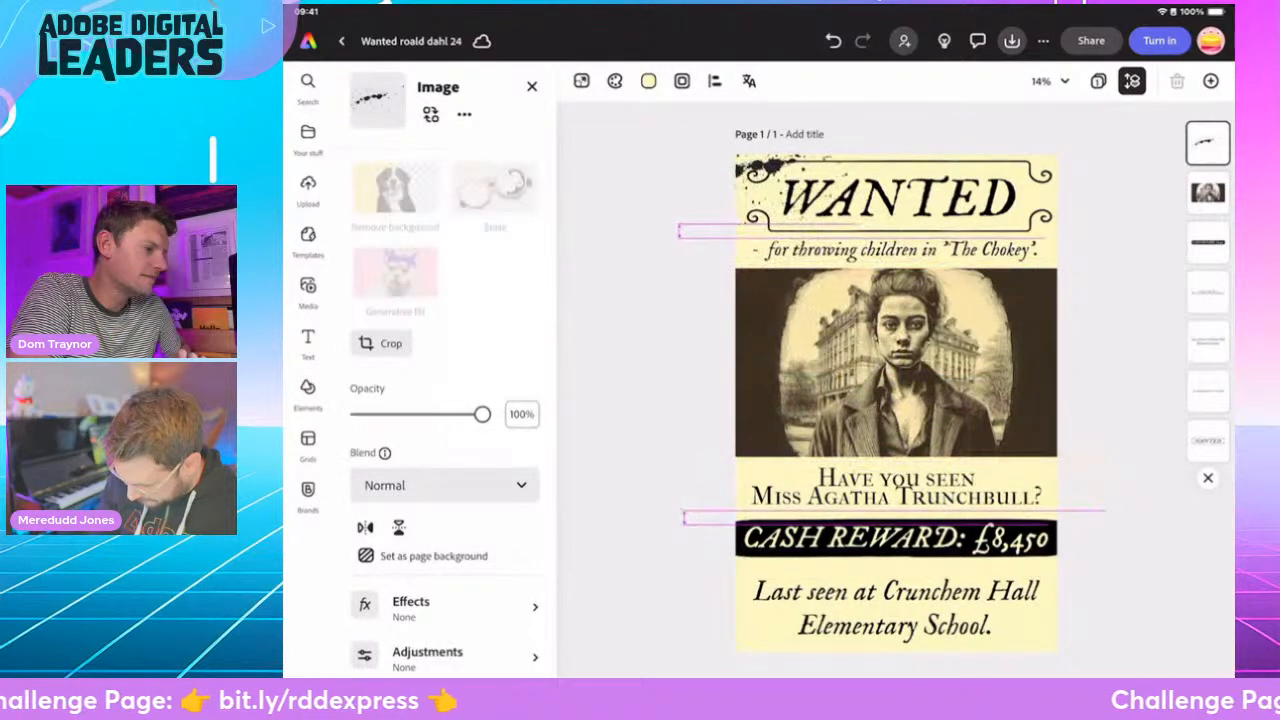
{"action": "left_click", "coordinate": [532, 86]}
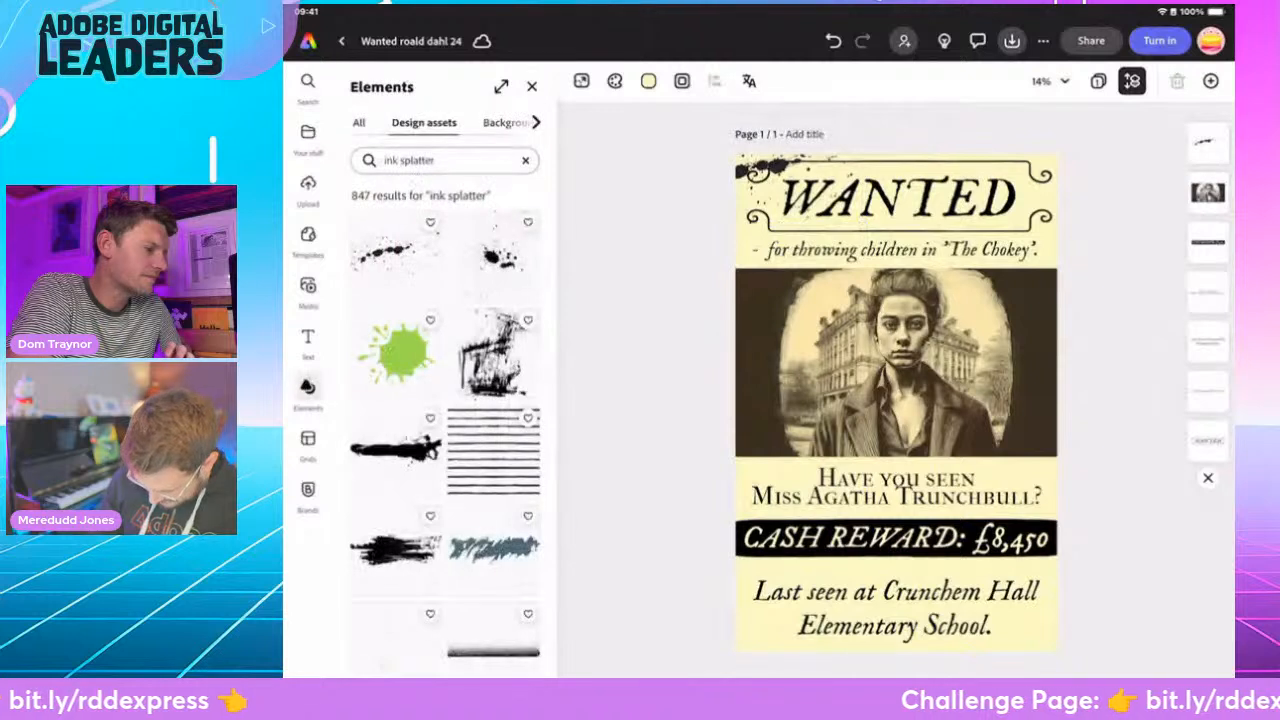
- Add the rough black brush stroke asset and tuck it into the Trunchbull poster's lower-left corner
{"action": "left_click", "coordinate": [395, 548]}
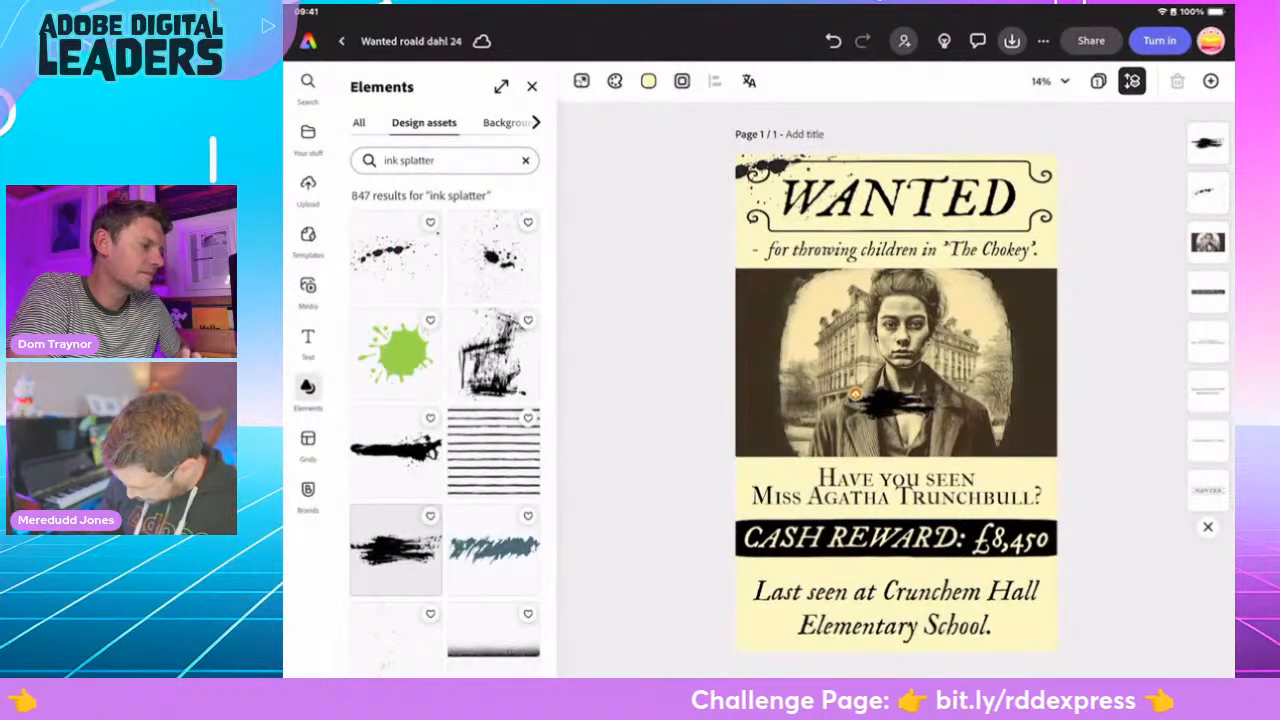
{"action": "mouse_move", "coordinate": [897, 420]}
{"action": "left_mouse_down"}
{"action": "mouse_move", "coordinate": [897, 620]}
{"action": "mouse_move", "coordinate": [897, 425]}
{"action": "mouse_move", "coordinate": [755, 640]}
{"action": "left_mouse_up"}
{"action": "left_click", "coordinate": [532, 86]}
- Add the scratchy black ink texture, enlarge it and position it over the right edge of the Trunchbull photo
{"action": "left_click", "coordinate": [493, 352]}
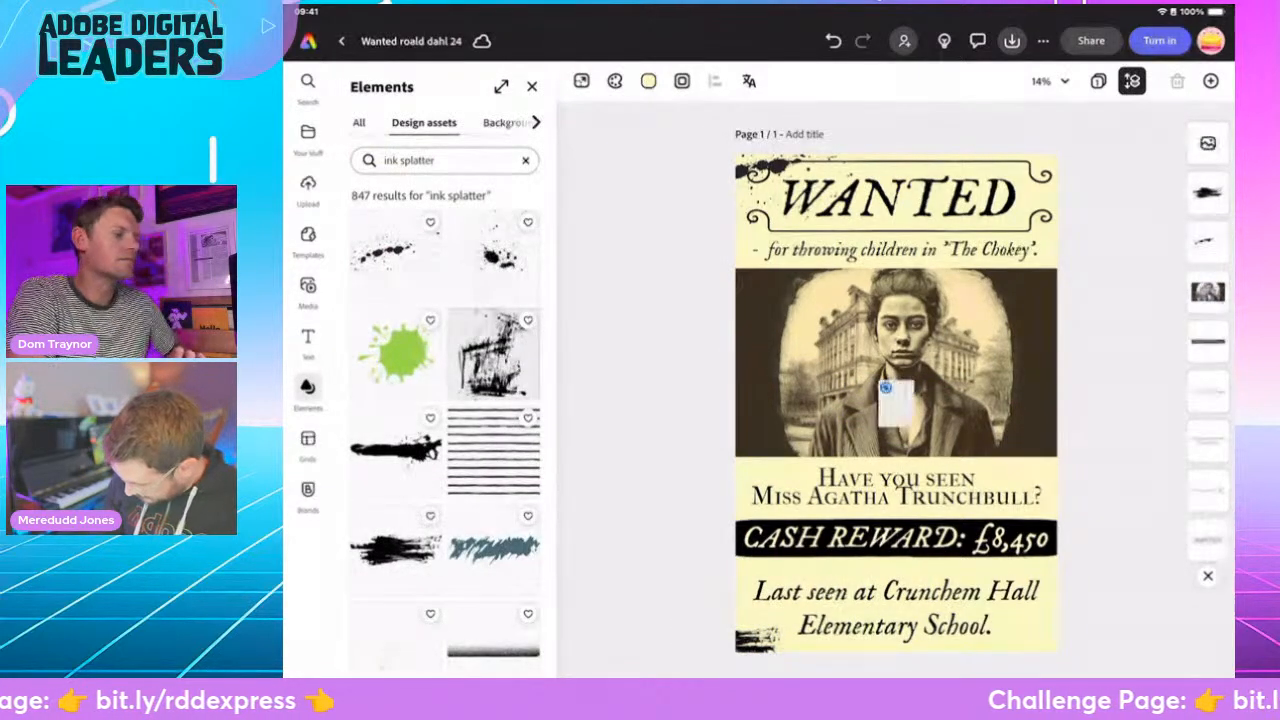
{"action": "mouse_move", "coordinate": [922, 437]}
{"action": "left_mouse_down"}
{"action": "mouse_move", "coordinate": [971, 500]}
{"action": "mouse_move", "coordinate": [1057, 222]}
{"action": "mouse_move", "coordinate": [1062, 287]}
{"action": "left_mouse_up"}
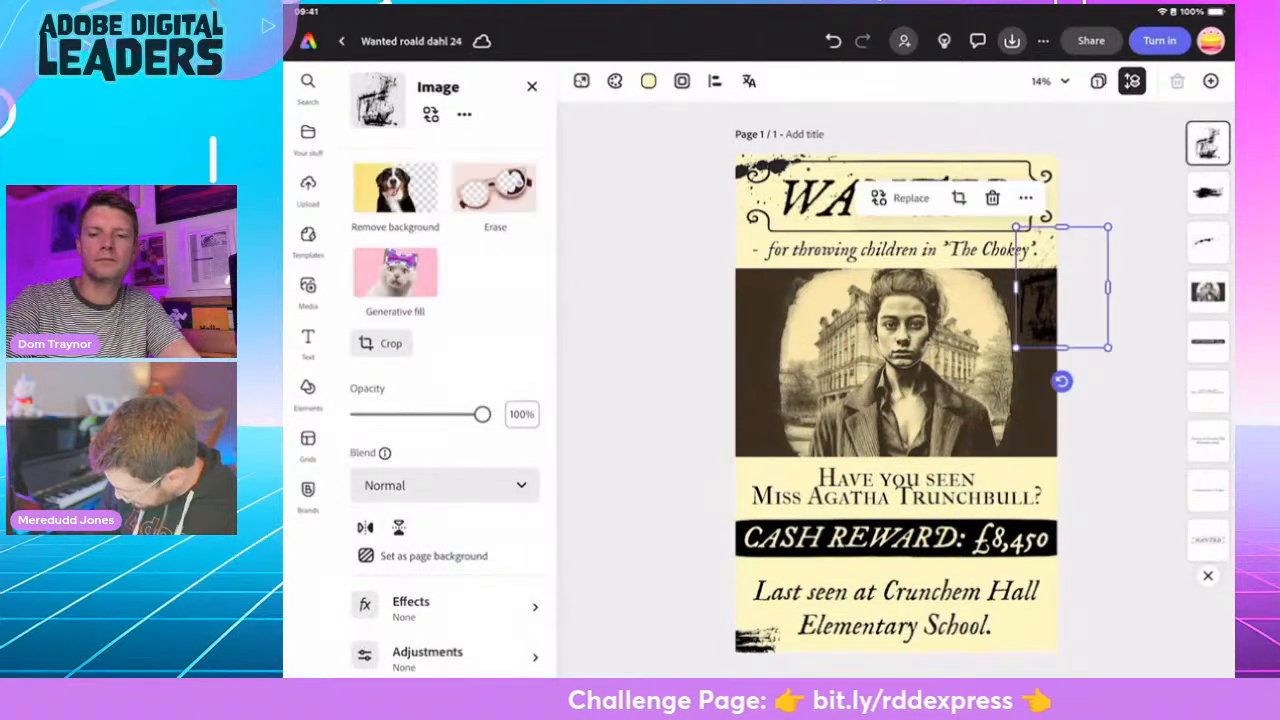
{"action": "left_click_drag", "start_coordinate": [1016, 348], "coordinate": [979, 396]}
{"action": "left_click_drag", "start_coordinate": [1043, 311], "coordinate": [1053, 334]}
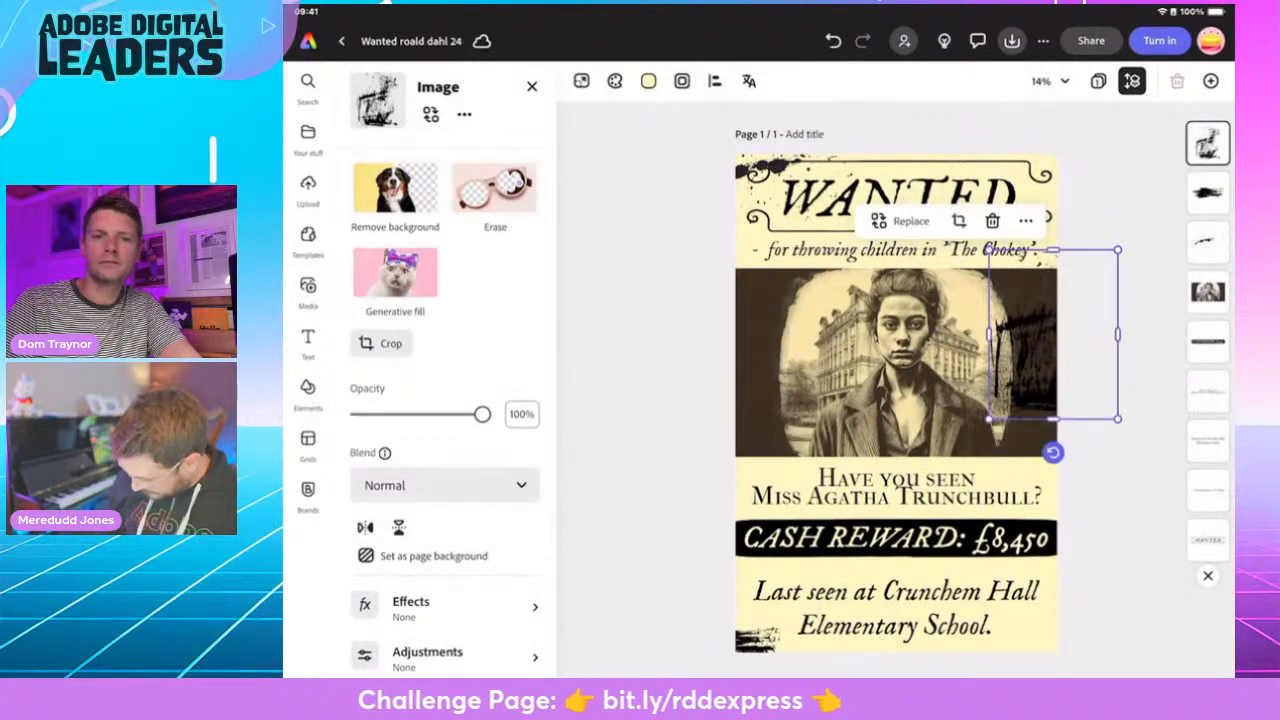
{"action": "left_click", "coordinate": [1120, 510]}
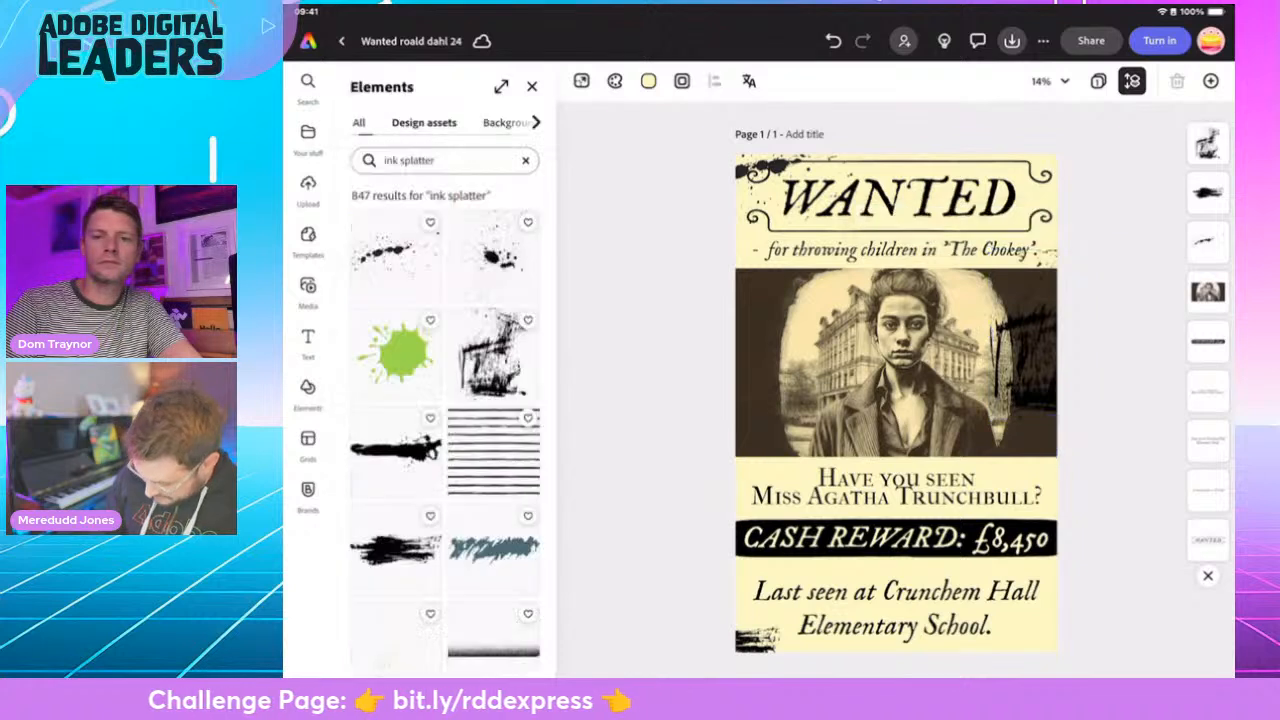
- Add the thin dry-brush streaks from the ink splatter assets over the Trunchbull poster's upper-right corner
{"action": "scroll", "coordinate": [493, 430], "scroll_direction": "down", "scroll_amount": 3}
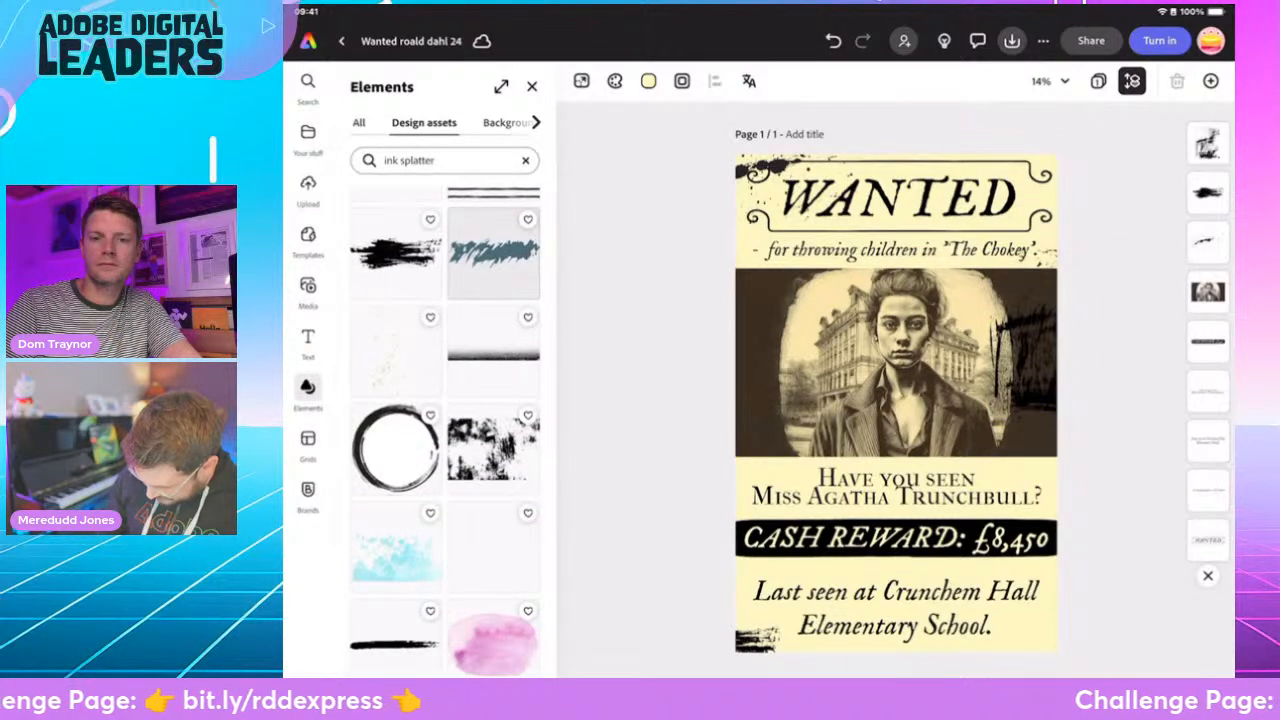
{"action": "scroll", "coordinate": [445, 430], "scroll_direction": "down", "scroll_amount": 4}
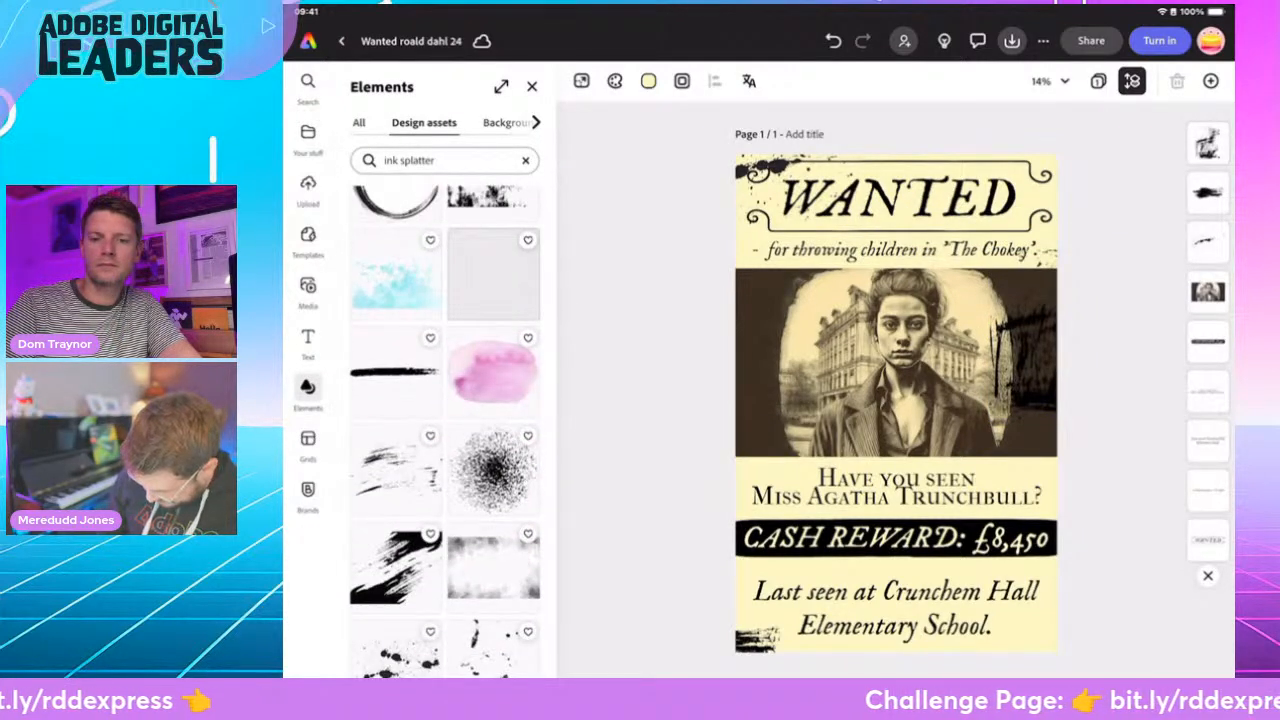
{"action": "left_click", "coordinate": [395, 467]}
{"action": "mouse_move", "coordinate": [978, 452]}
{"action": "left_mouse_down"}
{"action": "mouse_move", "coordinate": [1035, 625]}
{"action": "mouse_move", "coordinate": [1020, 200]}
{"action": "left_mouse_up"}
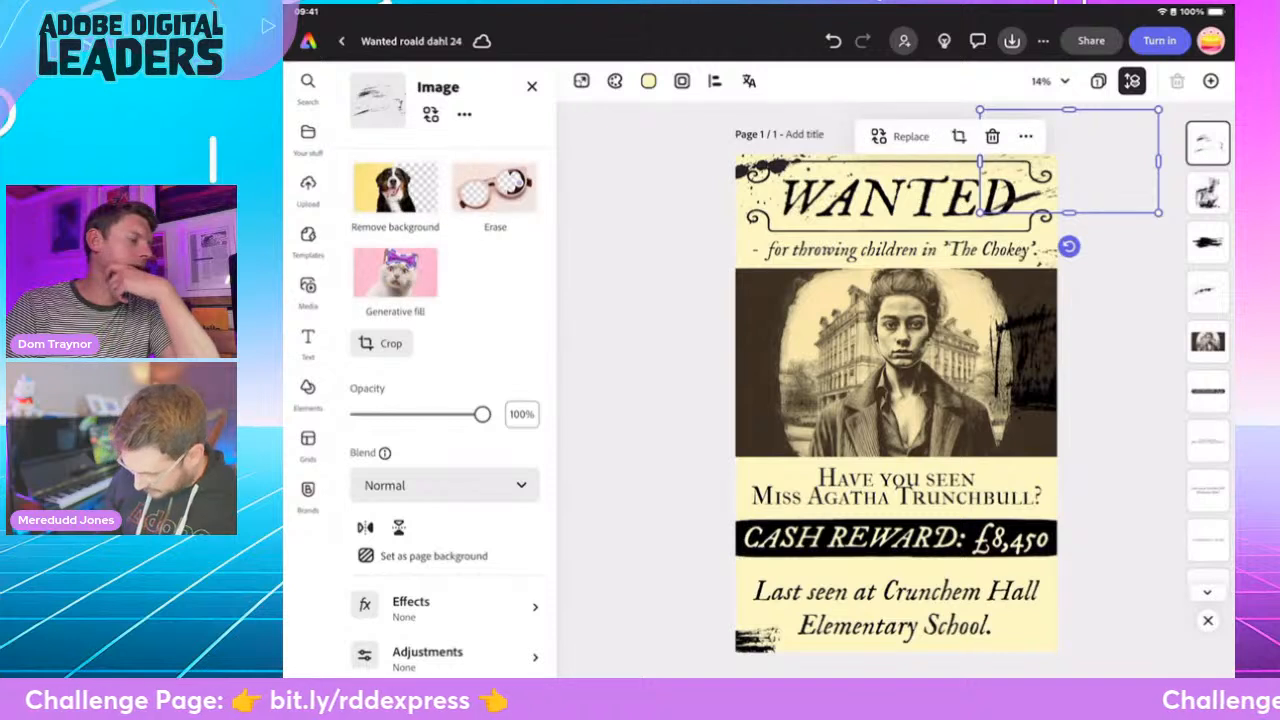
- Add the dark woven-fabric grunge texture from the Vintage overlays among the design assets to the Miss Trunchbull poster
{"action": "left_click", "coordinate": [308, 390]}
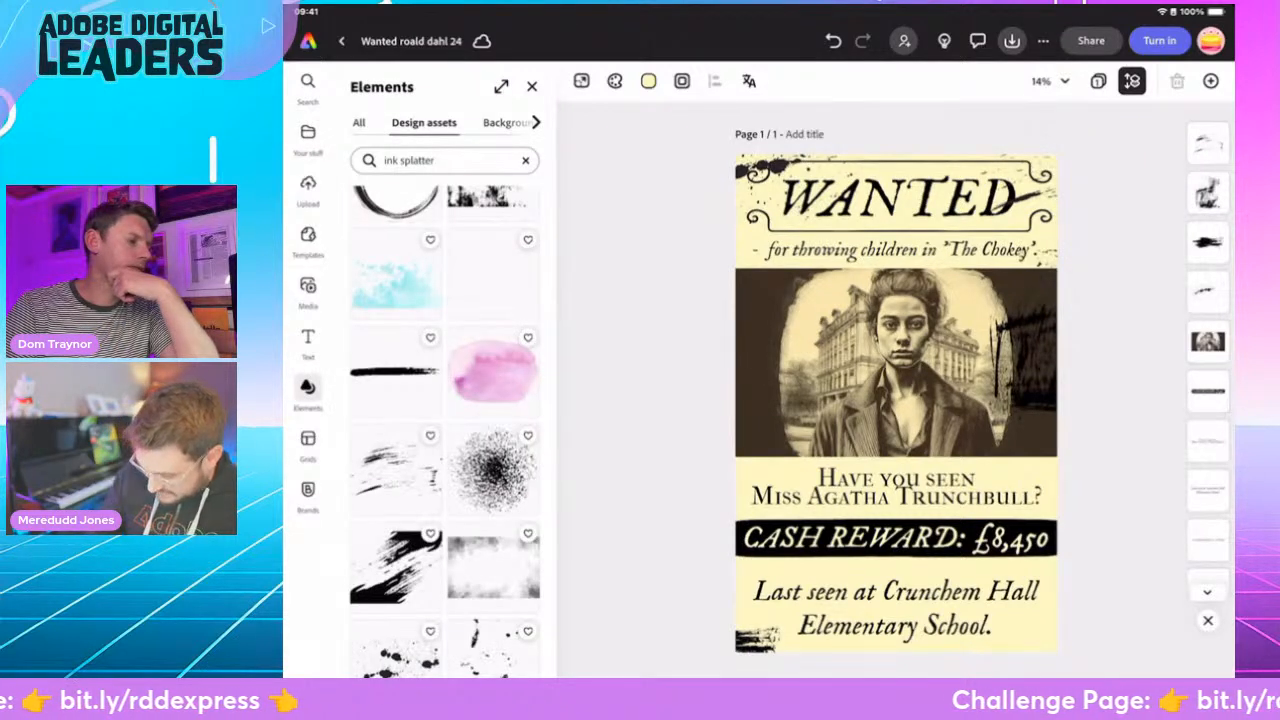
{"action": "left_click", "coordinate": [526, 160]}
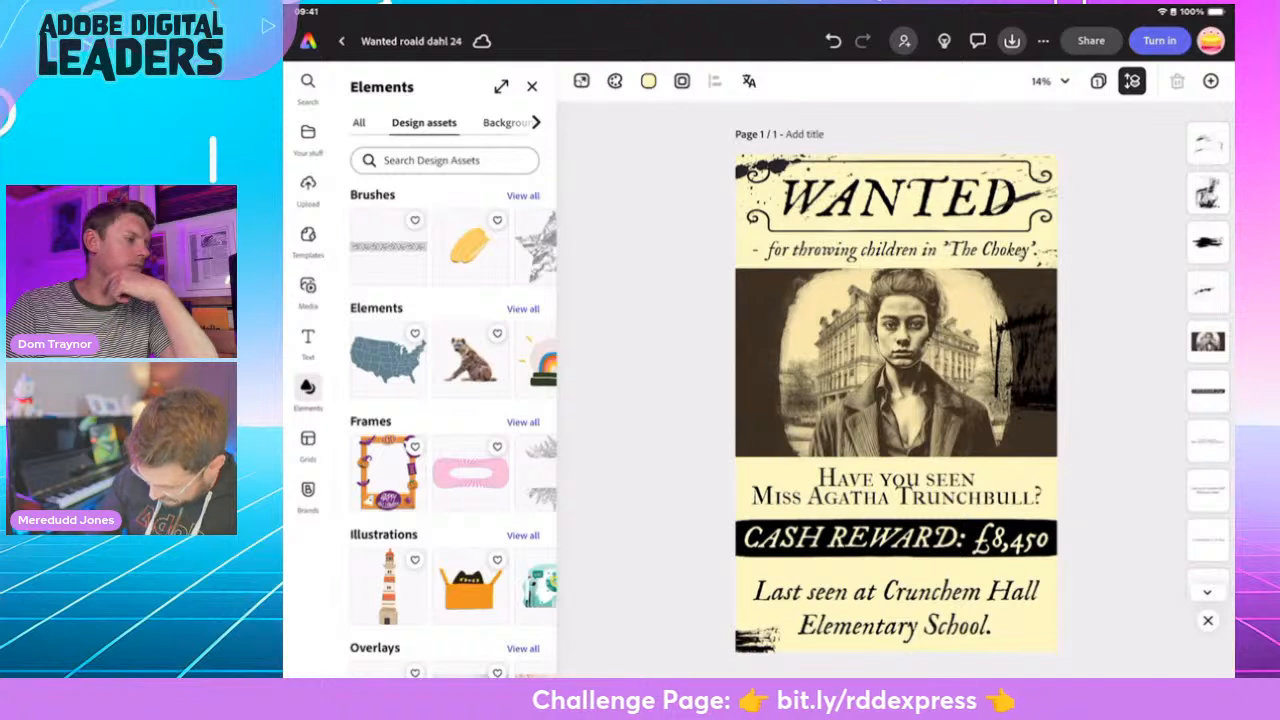
{"action": "scroll", "coordinate": [450, 400], "scroll_direction": "down", "scroll_amount": 3}
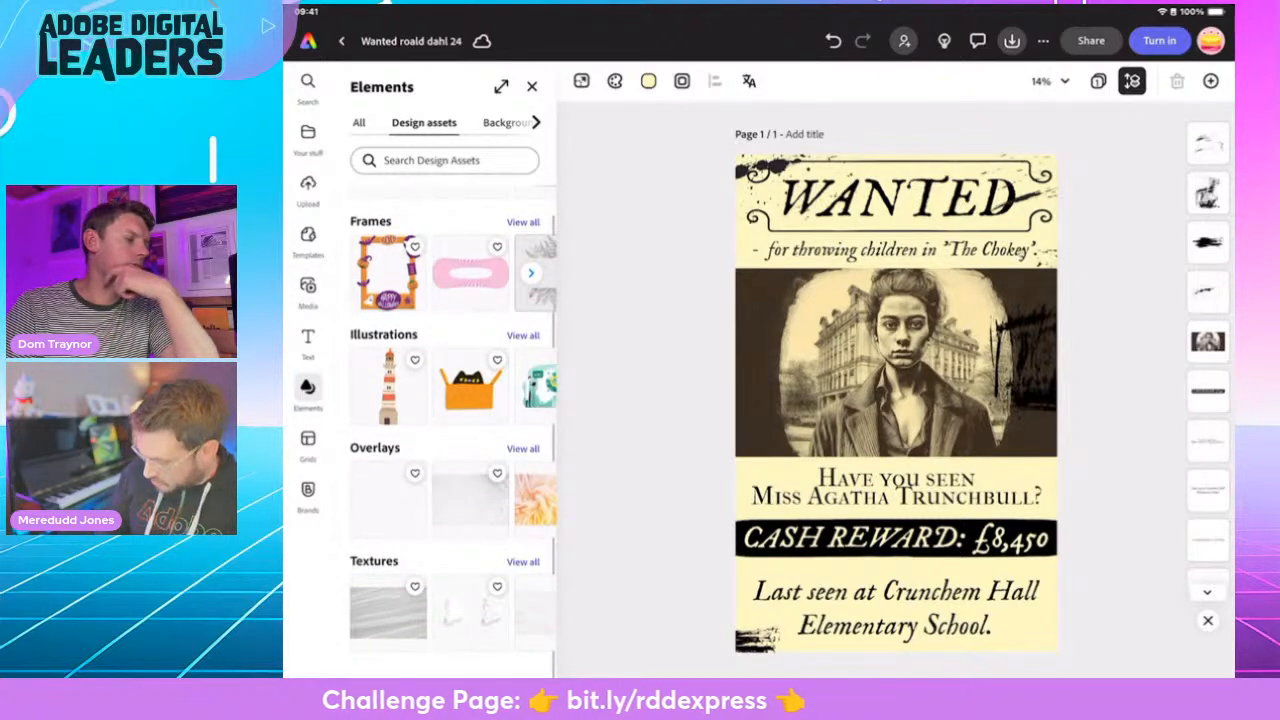
{"action": "left_click", "coordinate": [523, 449]}
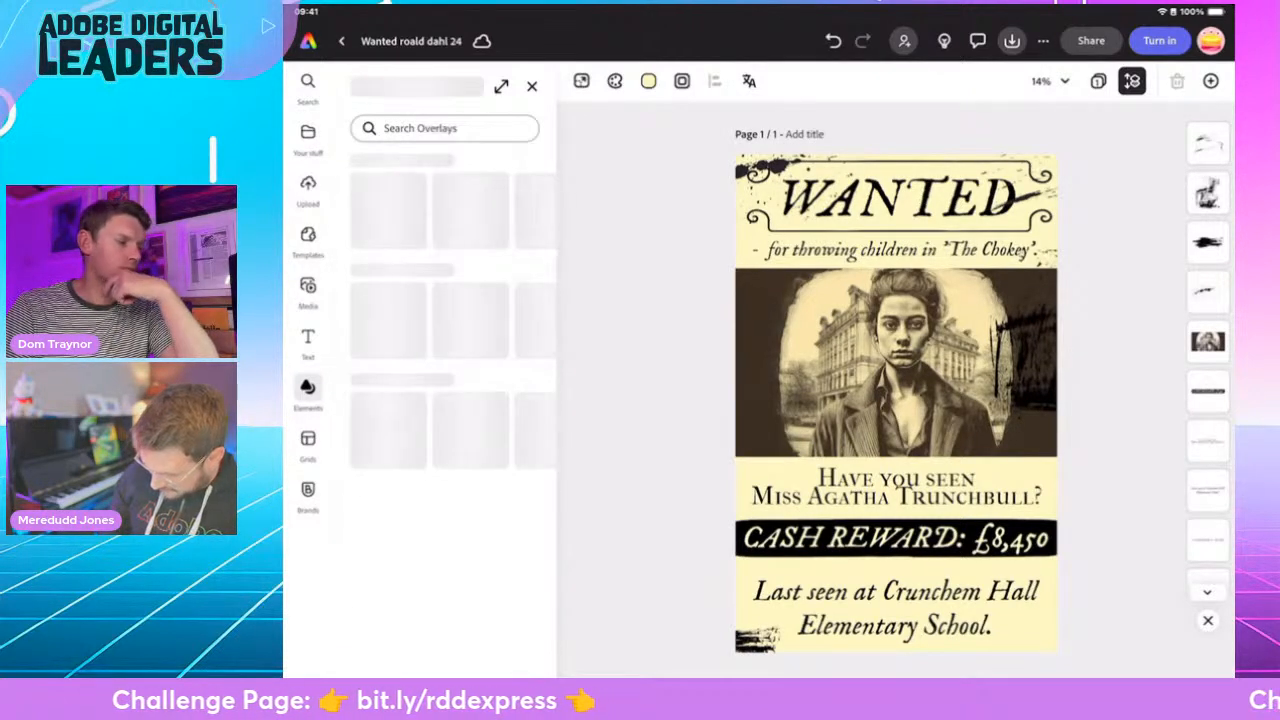
{"action": "scroll", "coordinate": [450, 400], "scroll_direction": "down", "scroll_amount": 6}
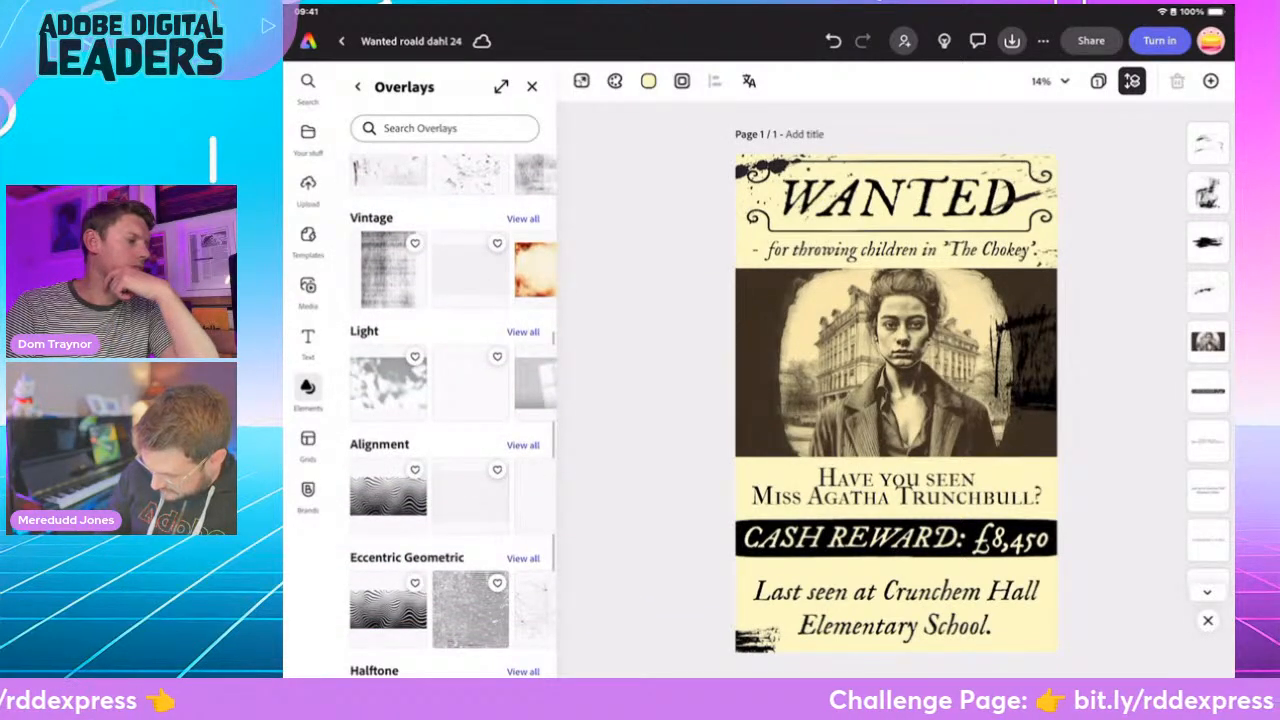
{"action": "left_click", "coordinate": [522, 218]}
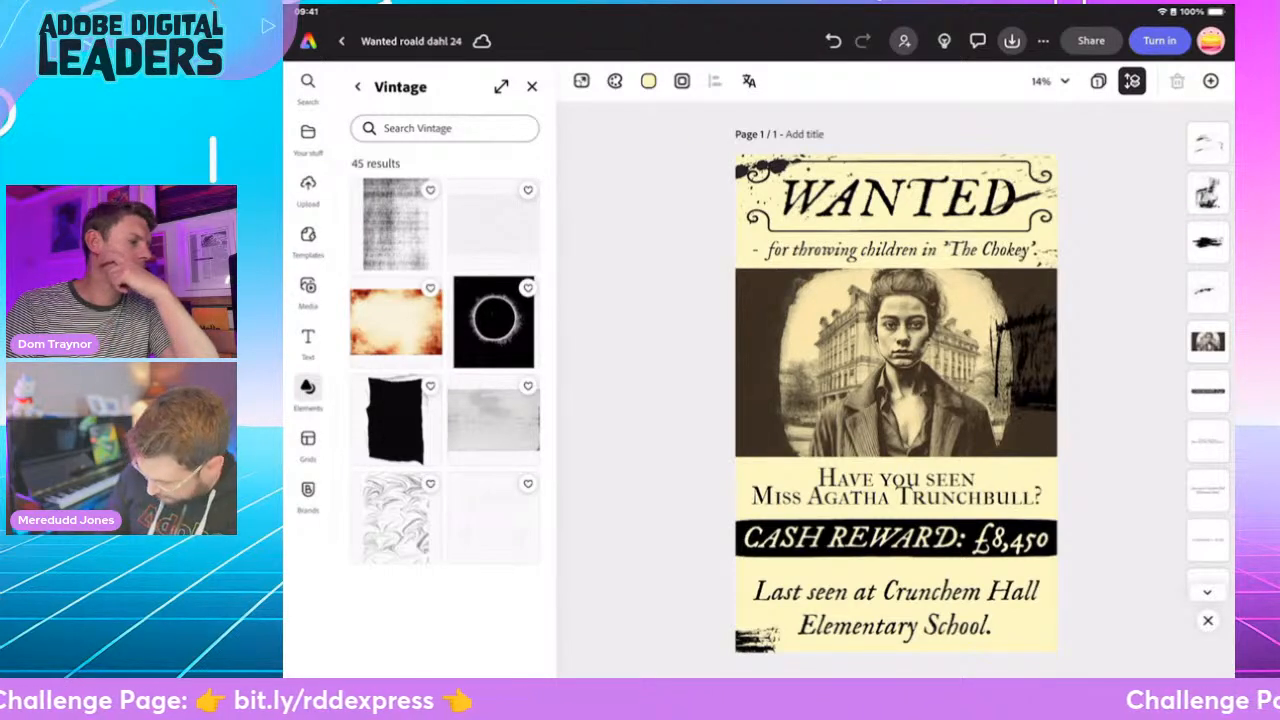
{"action": "left_click", "coordinate": [395, 224]}
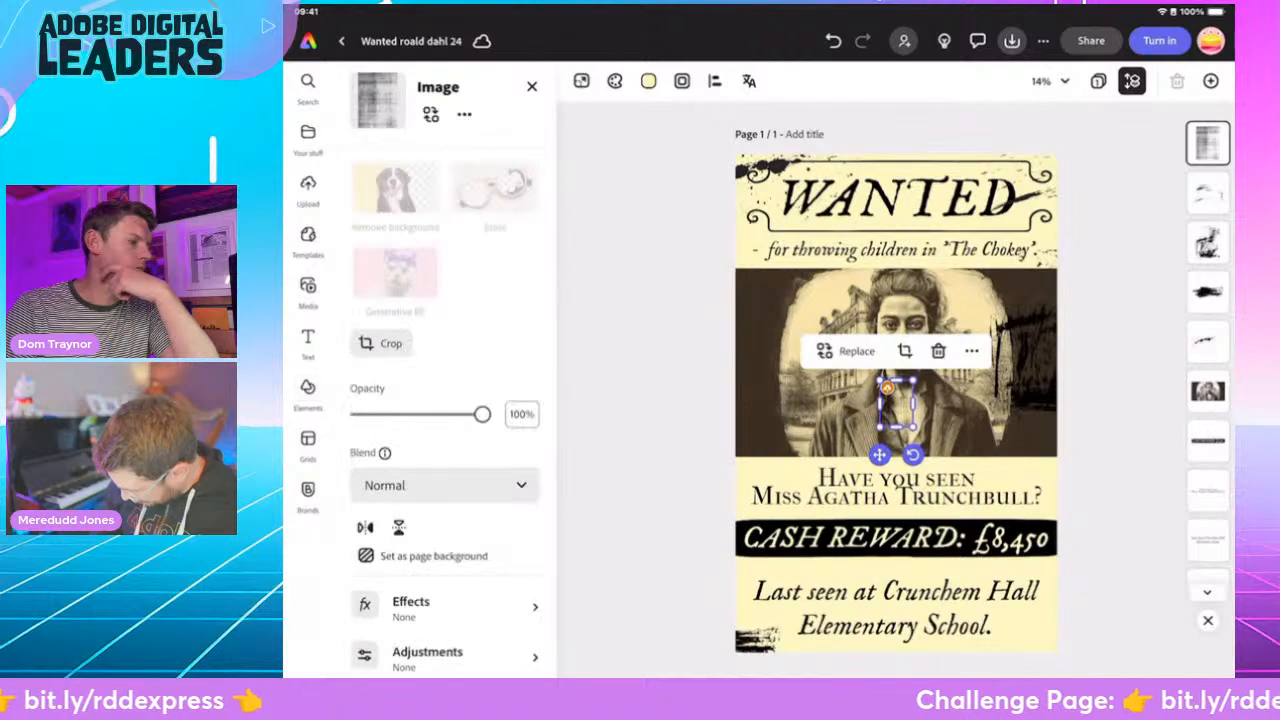
- Enlarge the woven texture overlay to cover the whole Trunchbull poster and set its opacity to 32%
{"action": "left_click_drag", "start_coordinate": [980, 520], "coordinate": [796, 290]}
{"action": "left_click_drag", "start_coordinate": [895, 430], "coordinate": [1068, 674]}
{"action": "left_click_drag", "start_coordinate": [883, 414], "coordinate": [913, 403]}
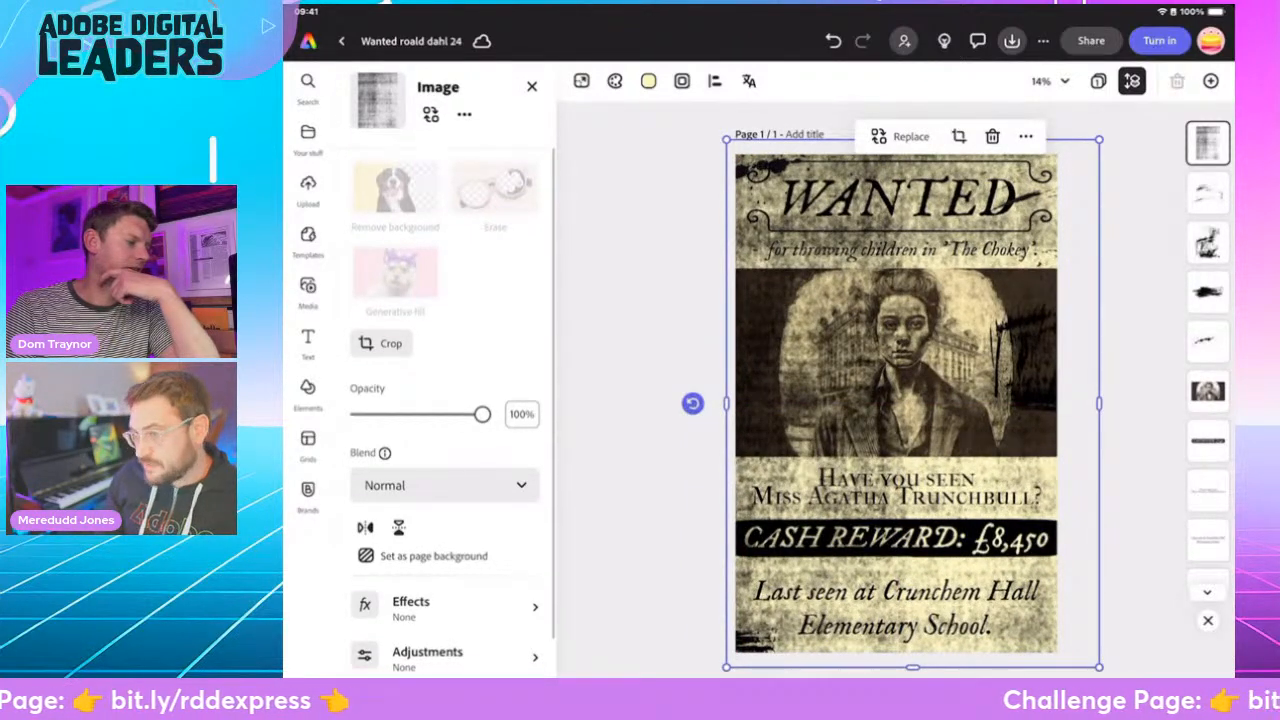
{"action": "left_click_drag", "start_coordinate": [482, 414], "coordinate": [396, 414]}
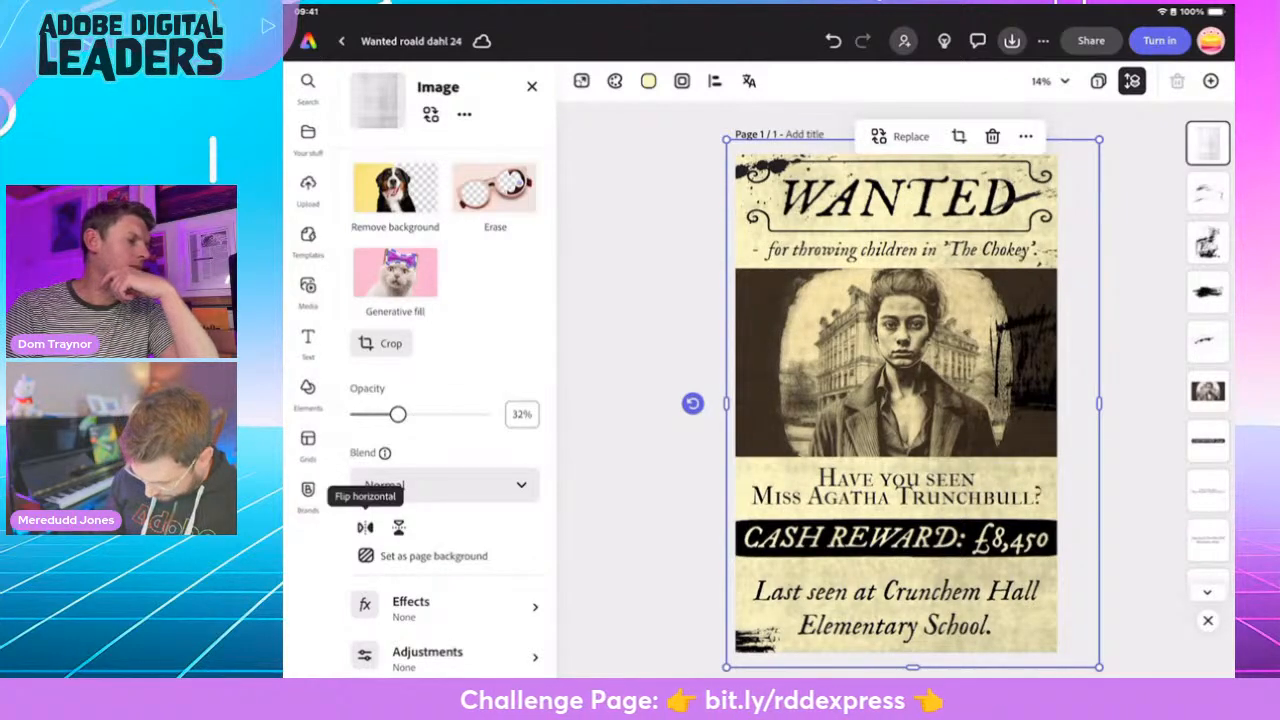
{"action": "key", "text": "Escape"}
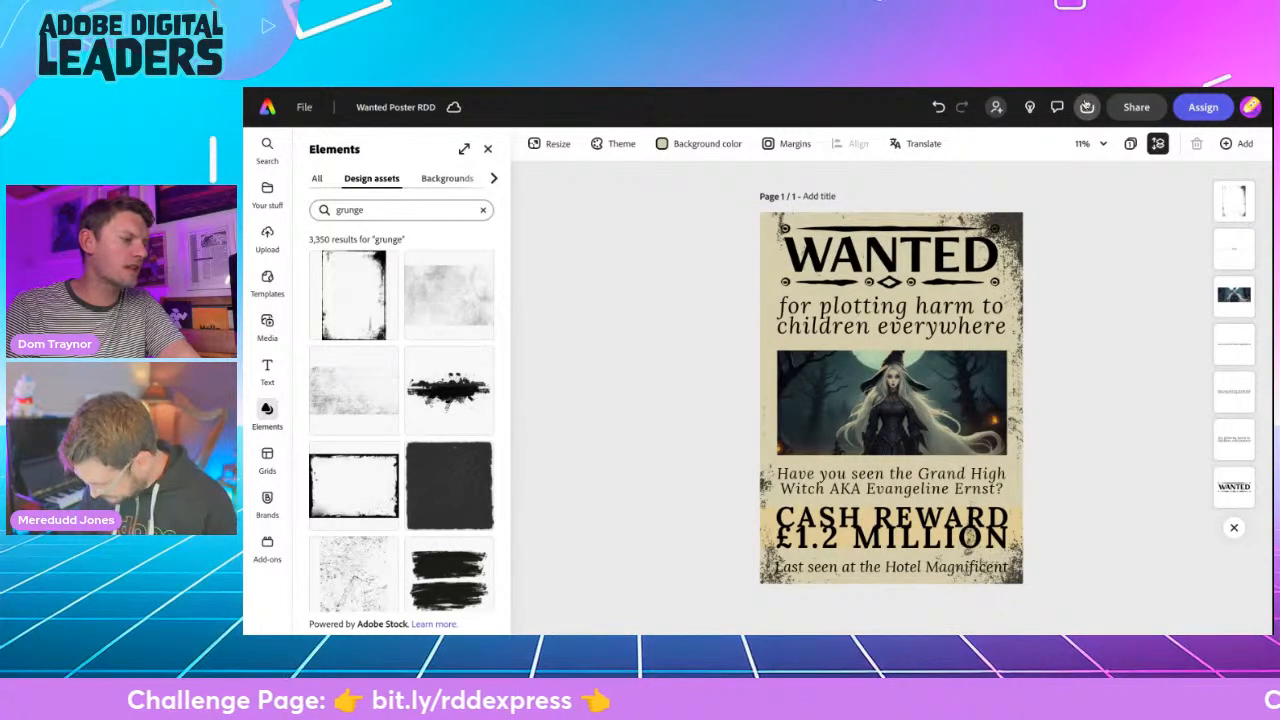
- Download the Grand High Witch poster as a PNG and create a view-only link to it
{"action": "left_click", "coordinate": [1088, 107]}
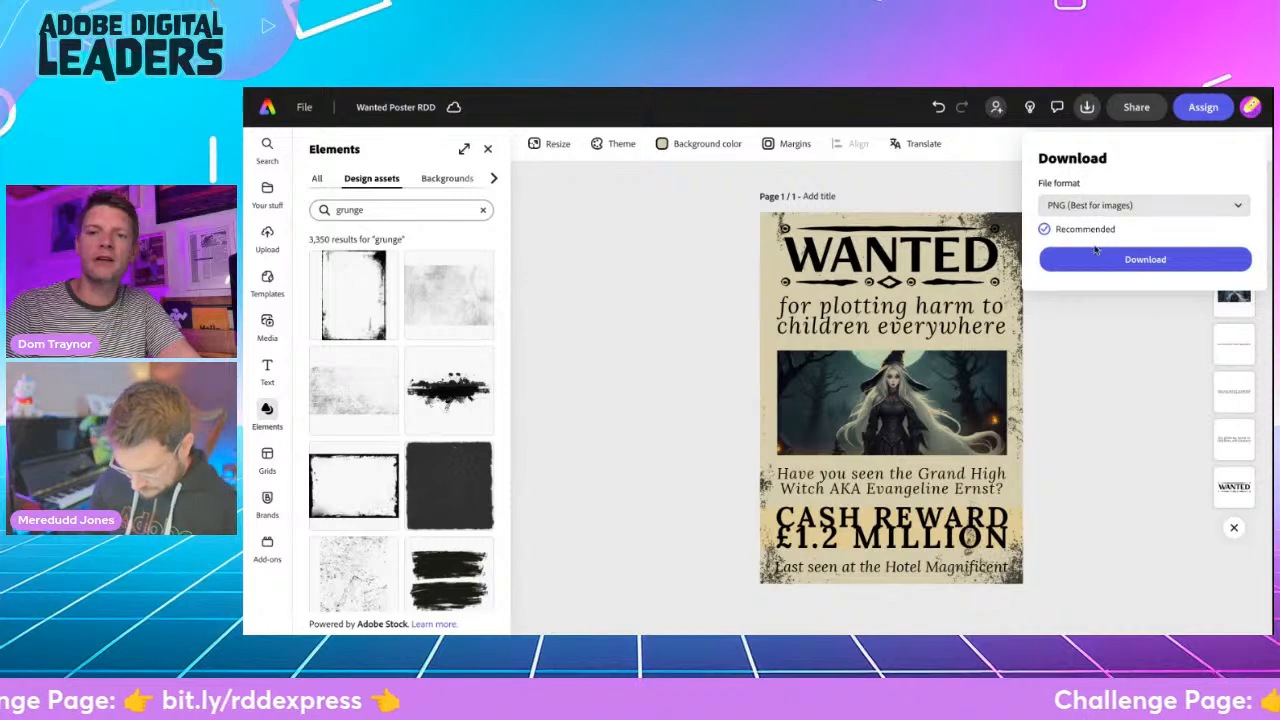
{"action": "left_click", "coordinate": [1097, 261]}
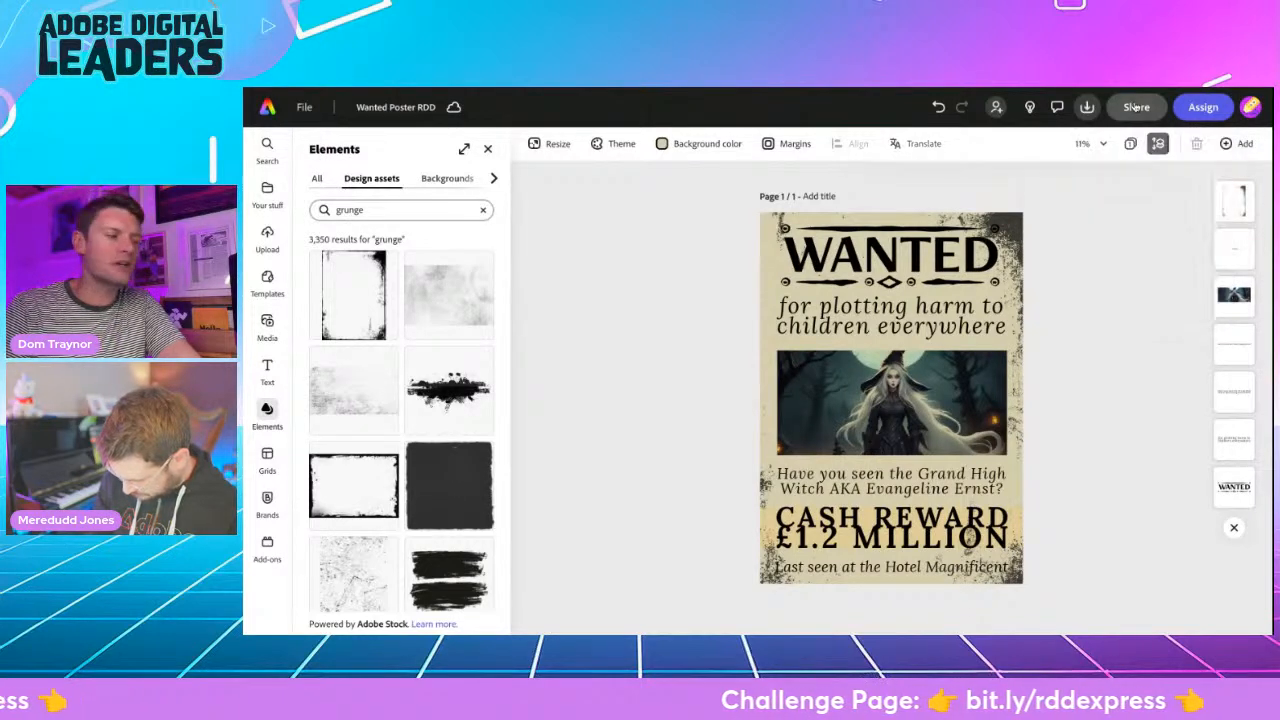
{"action": "left_click", "coordinate": [1136, 107]}
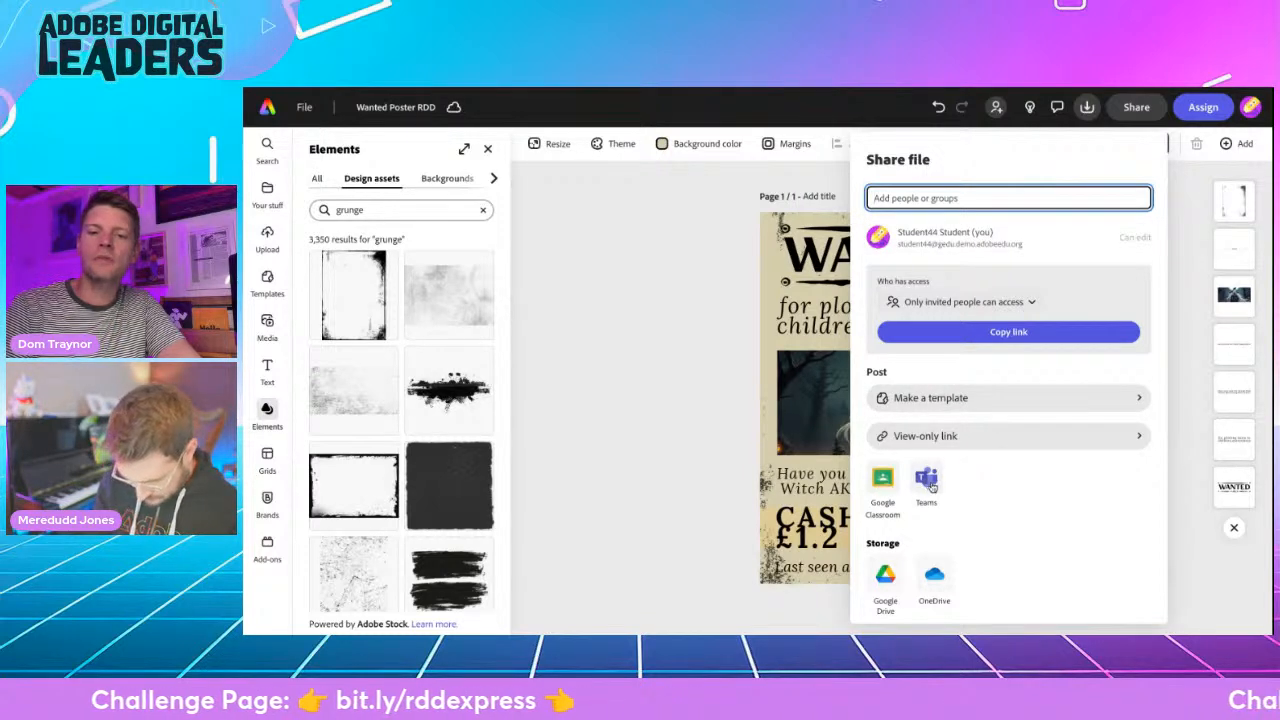
{"action": "left_click", "coordinate": [929, 436]}
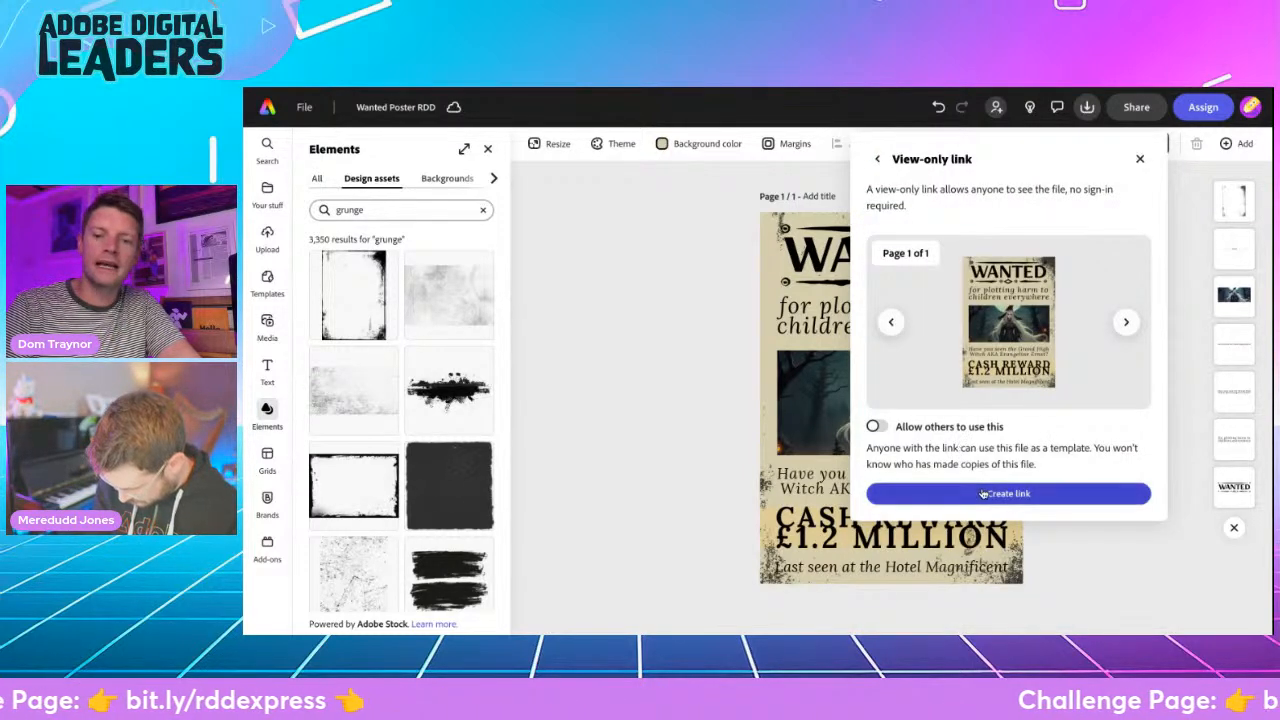
{"action": "left_click", "coordinate": [983, 494]}
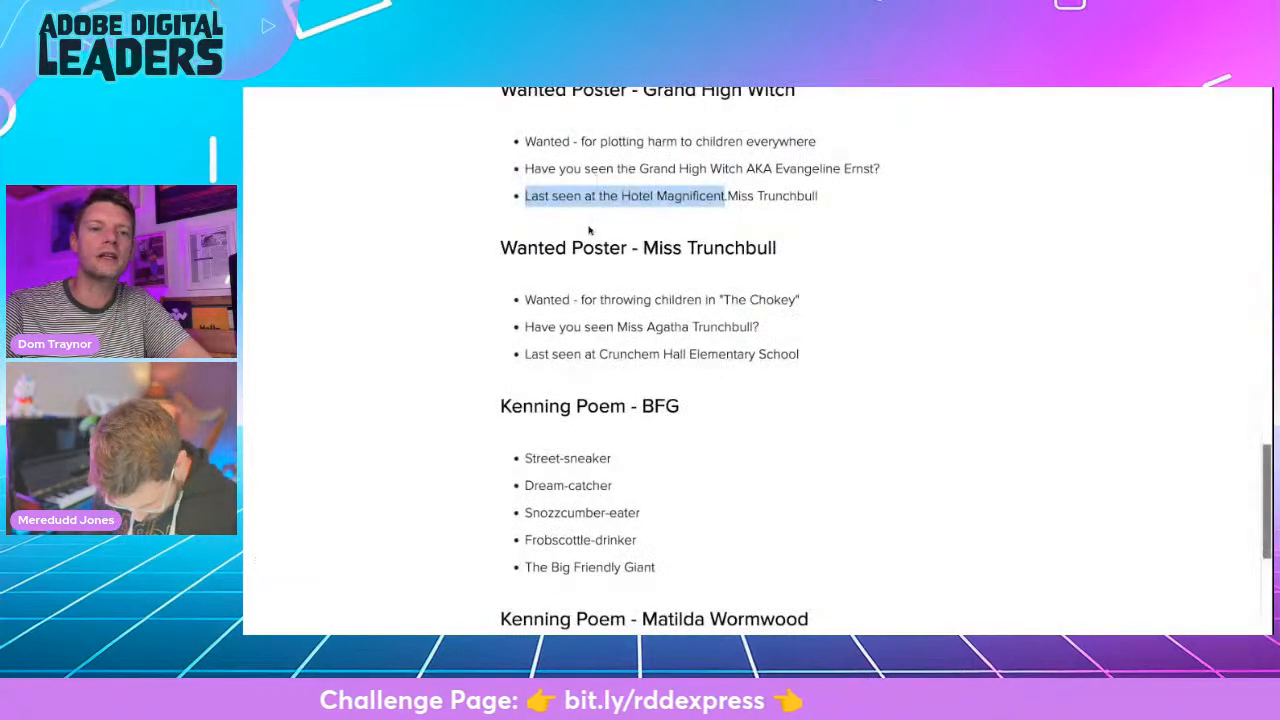
- Switch to the challenge web page and read the Challenge 2 - Animation & Video Editing brief
{"action": "scroll", "coordinate": [588, 230], "scroll_direction": "down", "scroll_amount": 10}
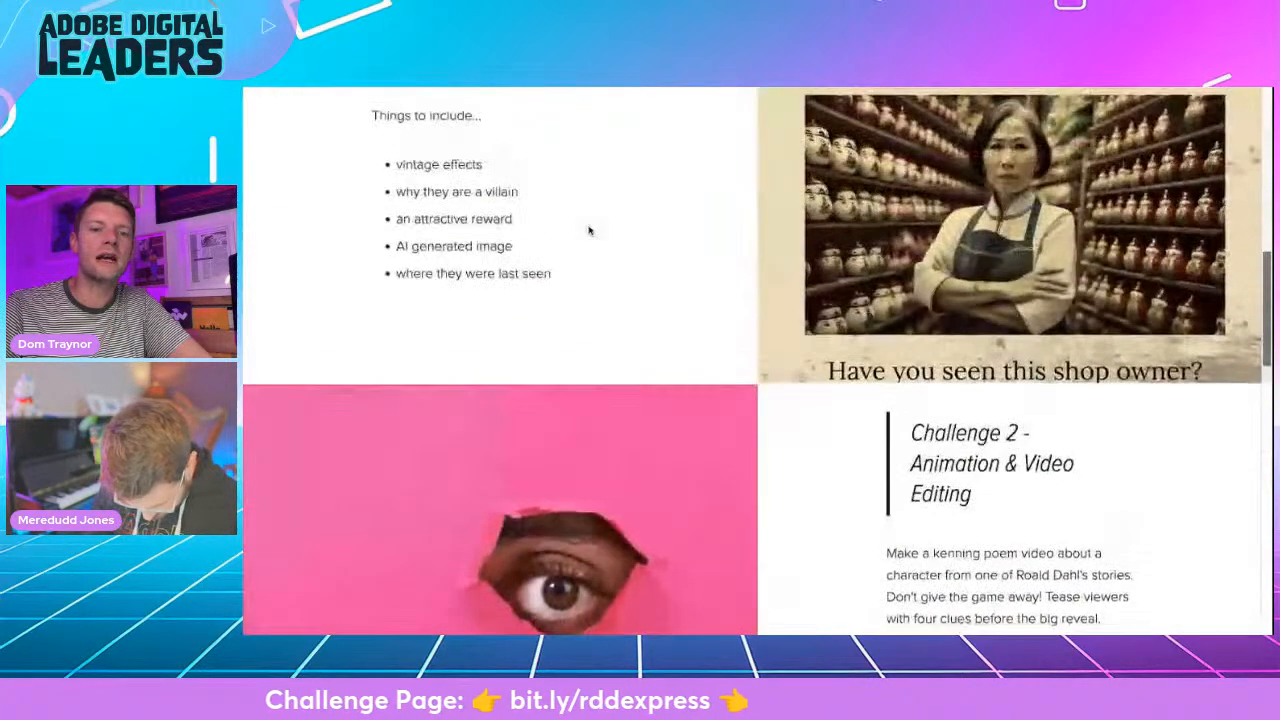
{"action": "scroll", "coordinate": [590, 231], "scroll_direction": "down", "scroll_amount": 3}
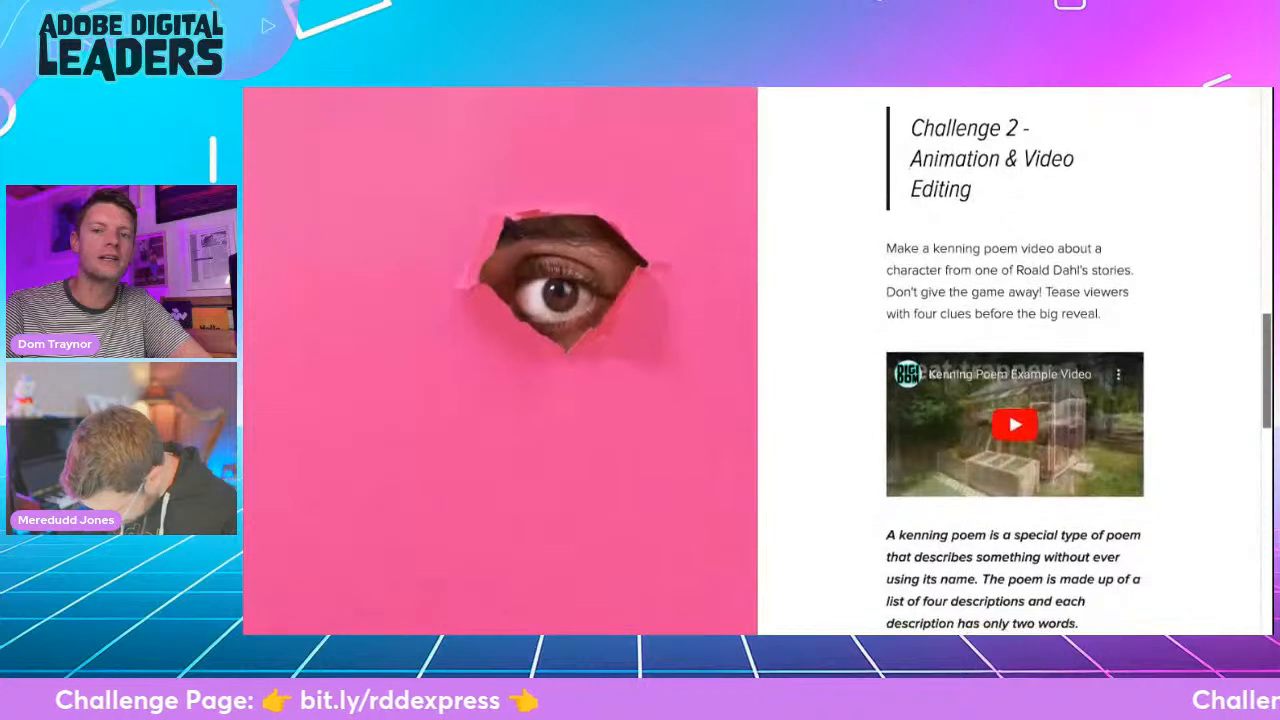
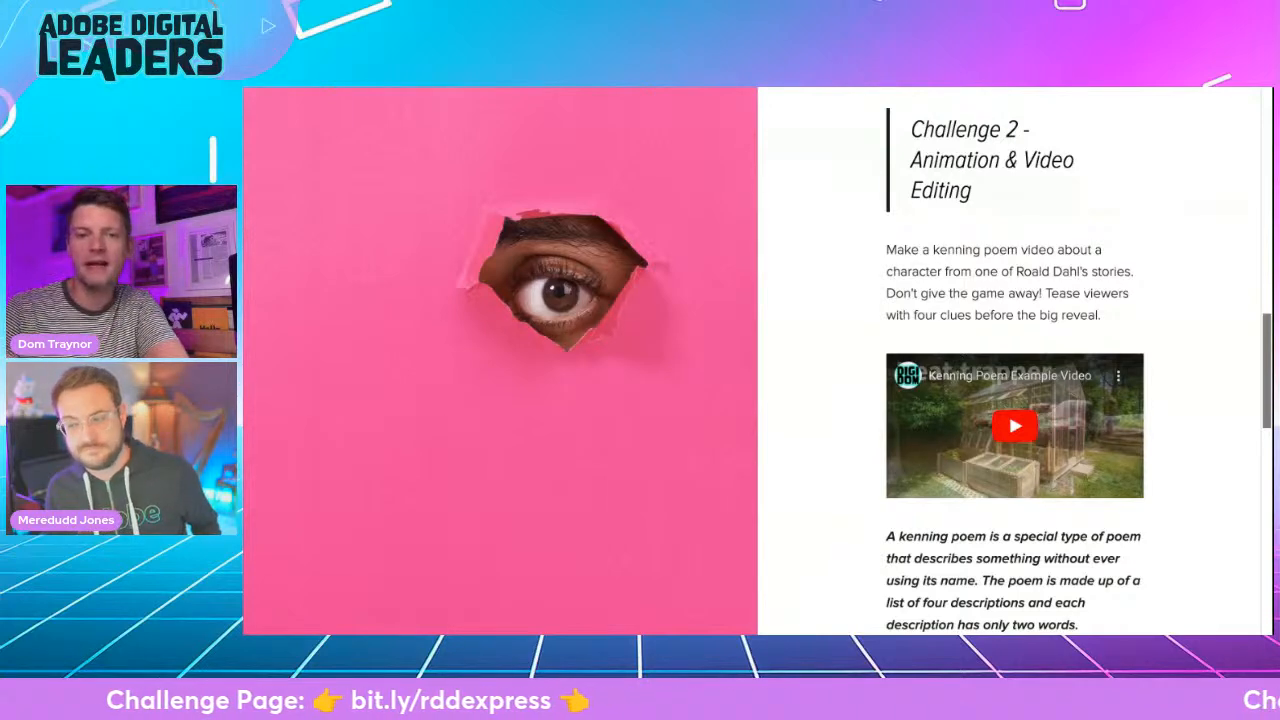
- Read the example kenning poems for the BFG and Matilda Wormwood on the challenge page
{"action": "scroll", "coordinate": [603, 431], "scroll_direction": "down", "scroll_amount": 5}
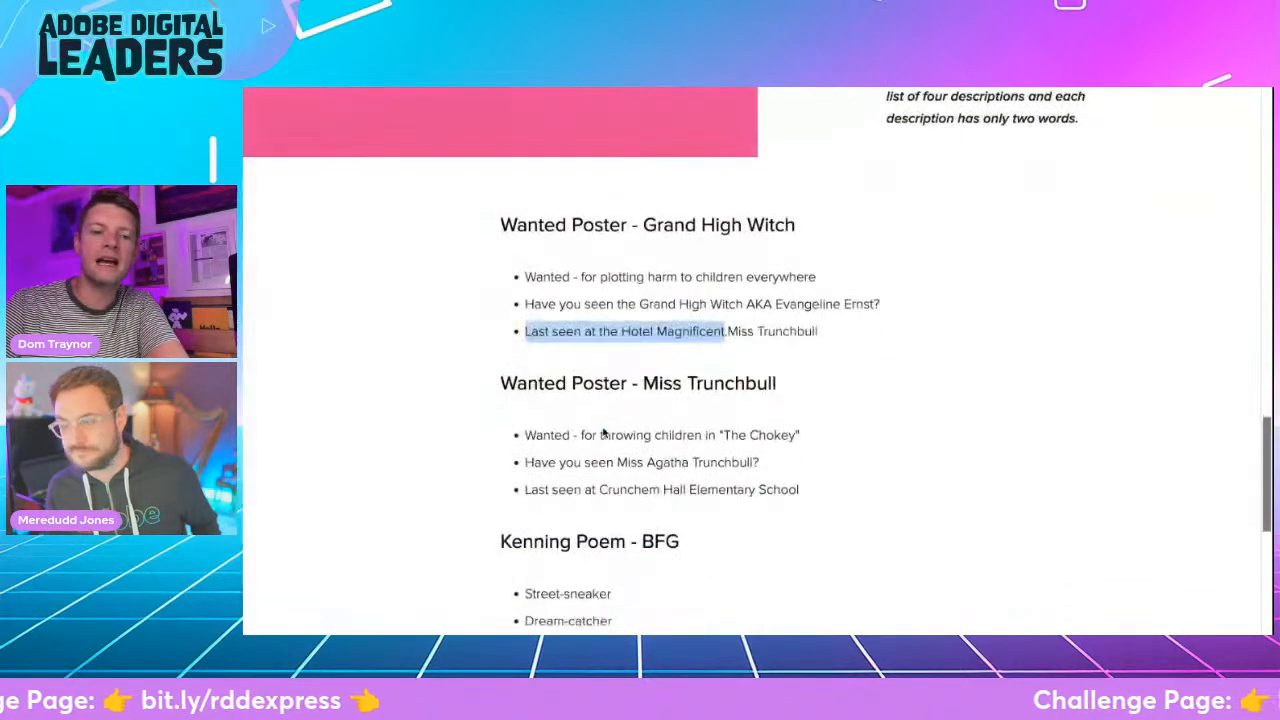
{"action": "scroll", "coordinate": [603, 431], "scroll_direction": "down", "scroll_amount": 4}
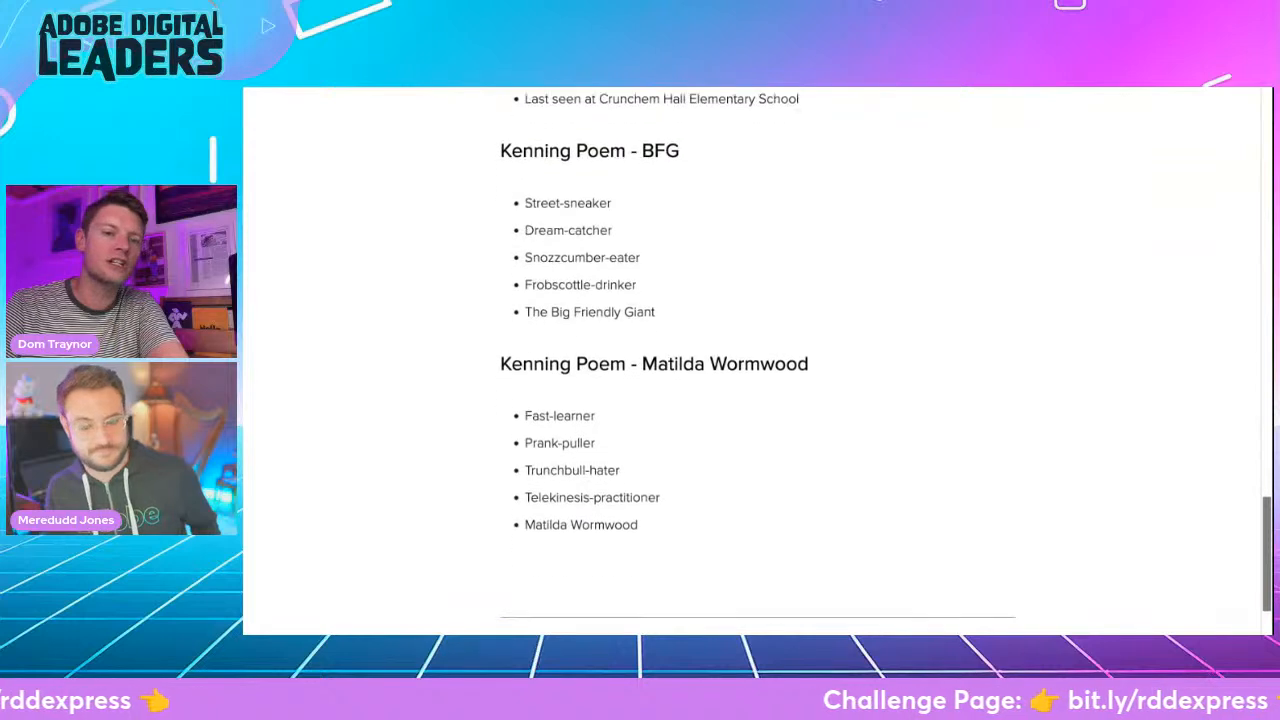
{"action": "left_click_drag", "start_coordinate": [480, 146], "coordinate": [695, 533]}
{"action": "left_click", "coordinate": [421, 404]}
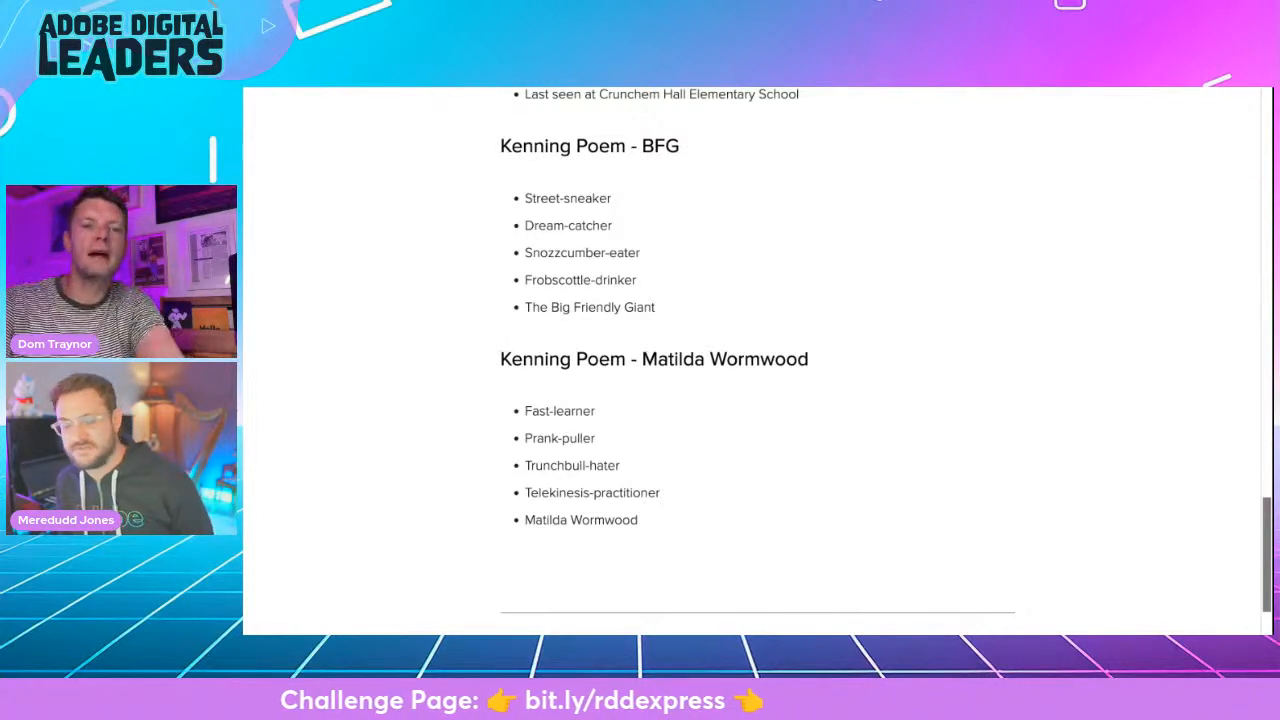
{"action": "scroll", "coordinate": [757, 360], "scroll_direction": "down", "scroll_amount": 1}
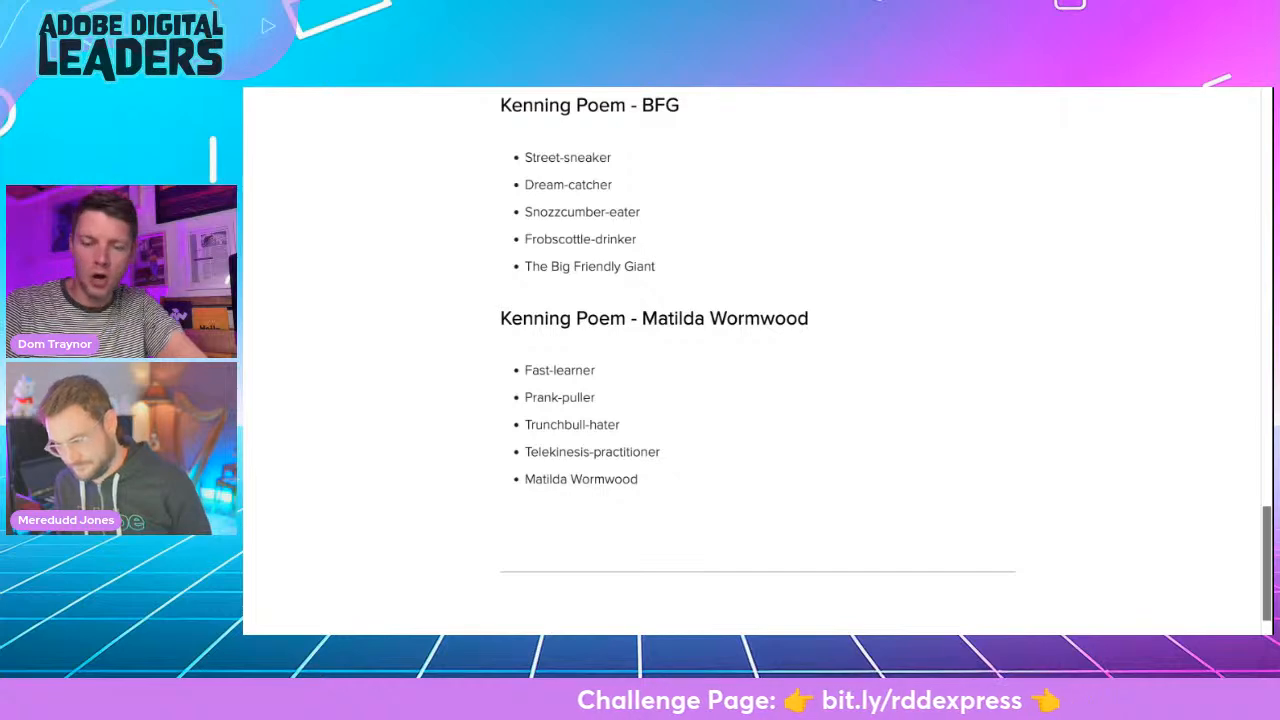
- Switch back to Adobe Express, leave the wanted poster project and create a new blank video
{"action": "left_click", "coordinate": [378, 88]}
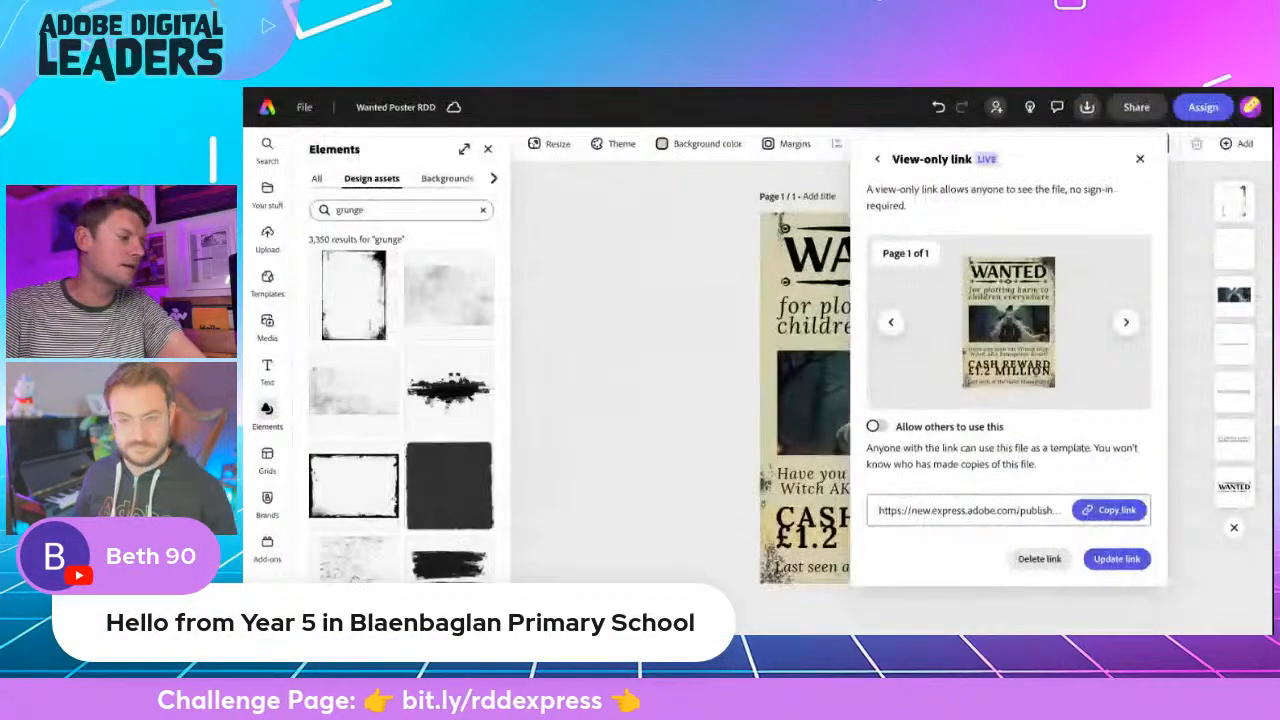
{"action": "left_click", "coordinate": [577, 251]}
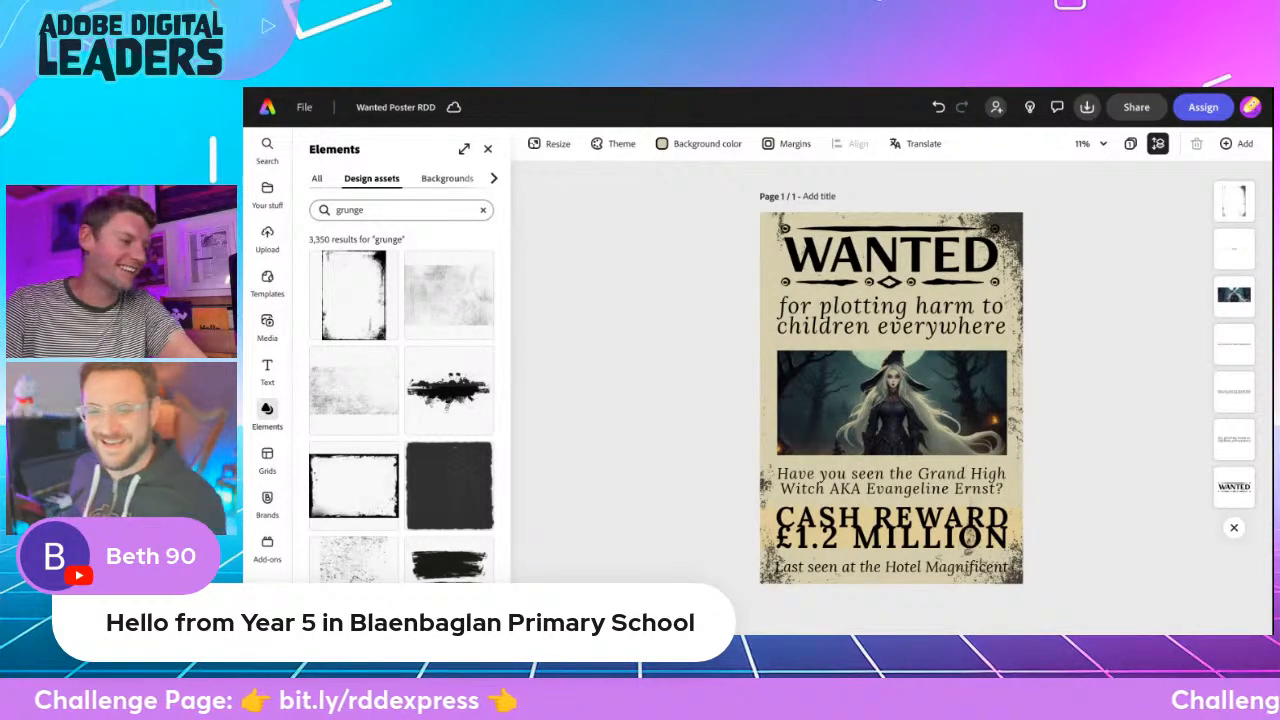
{"action": "left_click", "coordinate": [267, 107]}
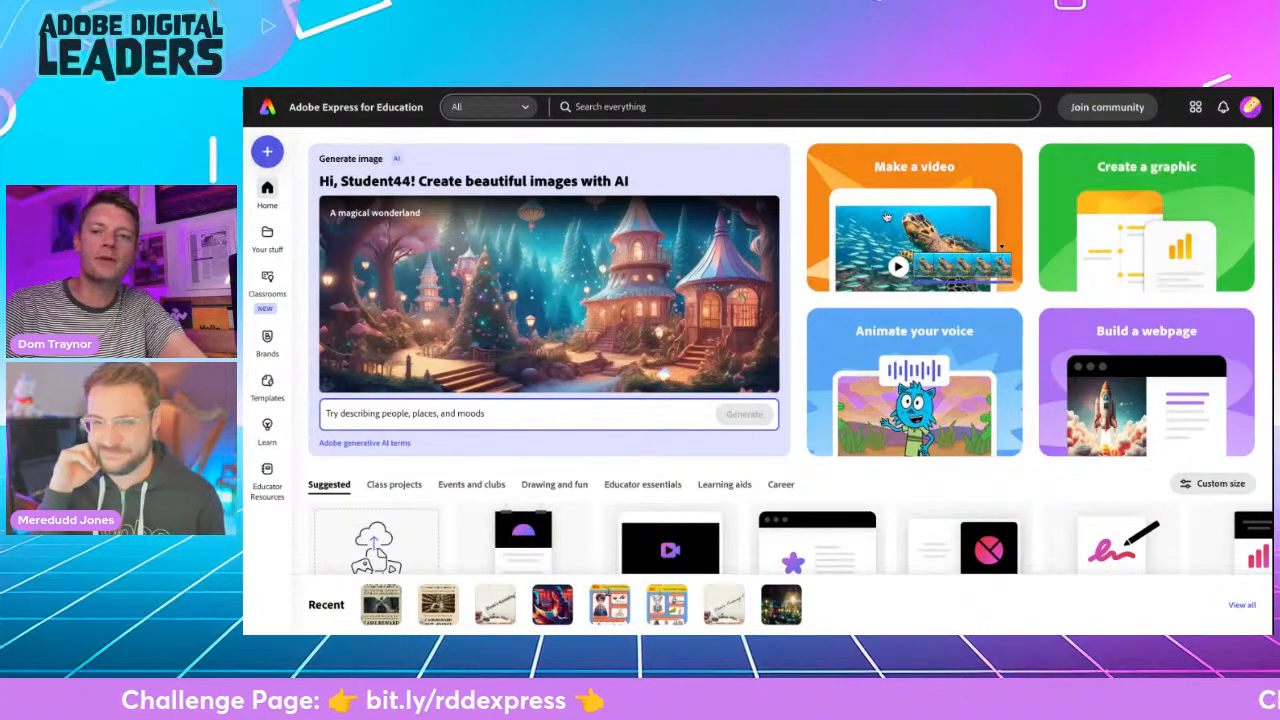
{"action": "left_click", "coordinate": [267, 151]}
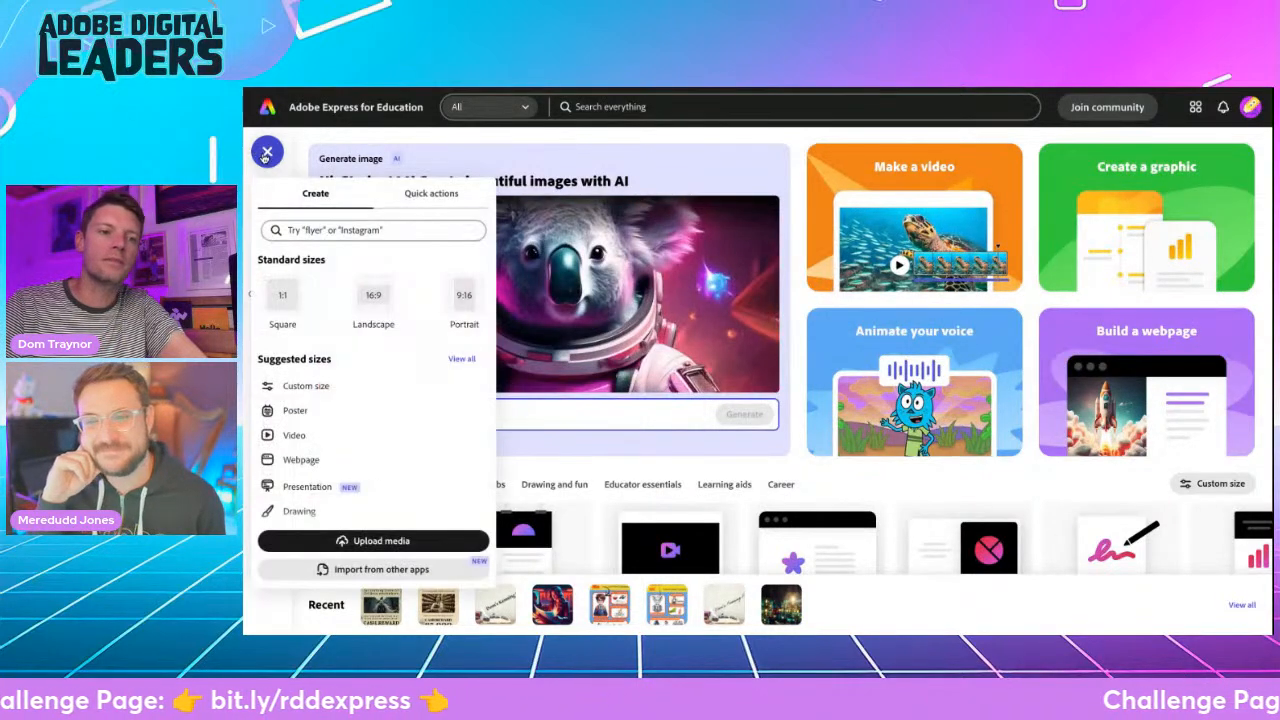
{"action": "left_click", "coordinate": [335, 412]}
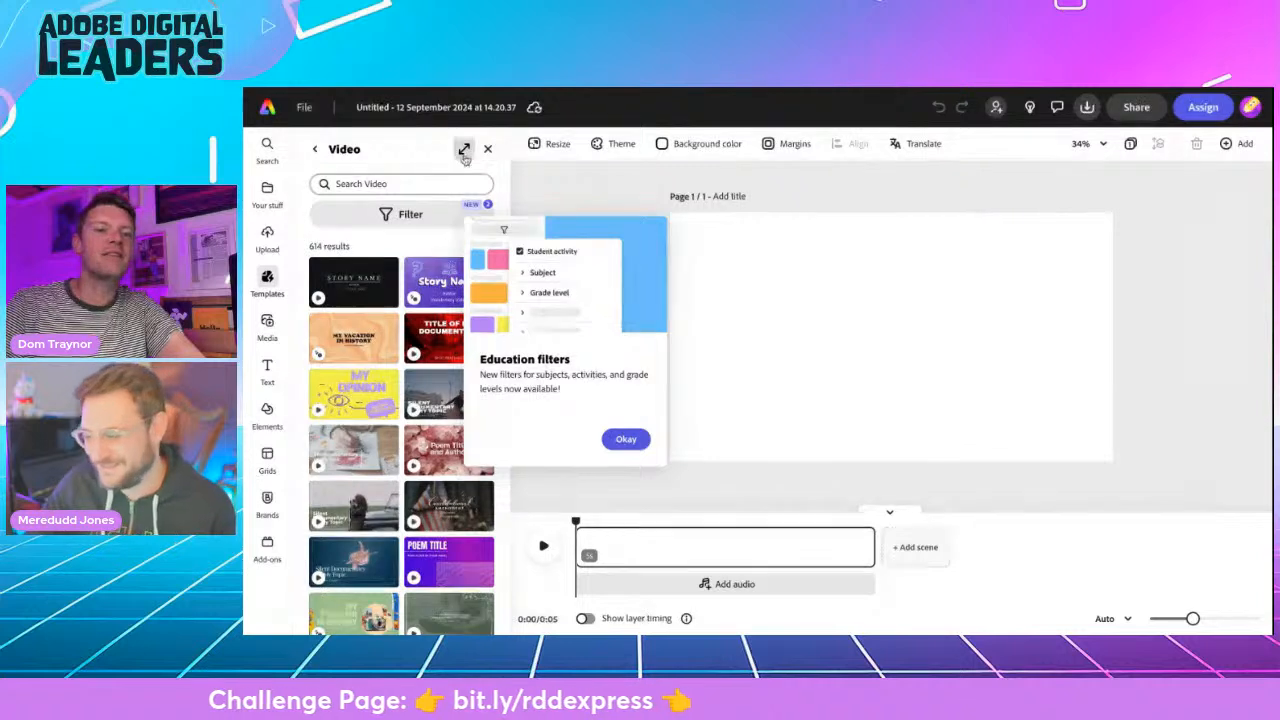
{"action": "left_click", "coordinate": [487, 148]}
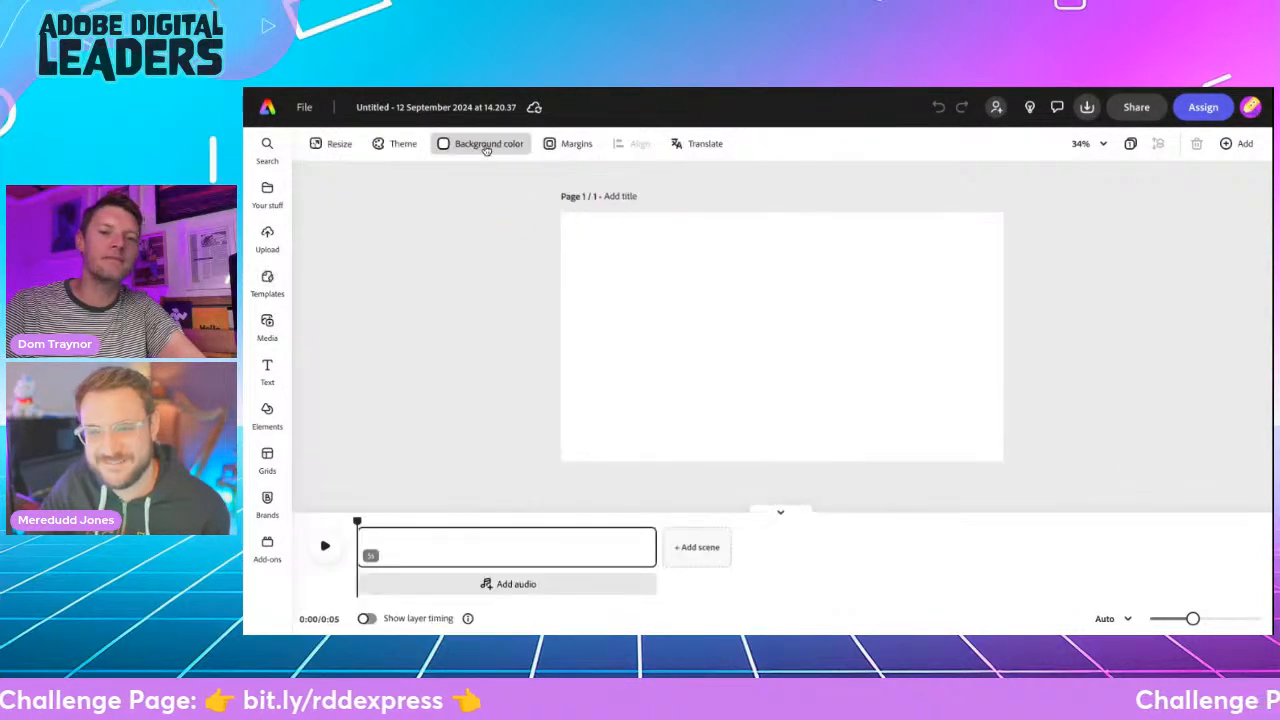
- Rename the video project as Kenning Poem RDD
{"action": "left_click", "coordinate": [388, 106]}
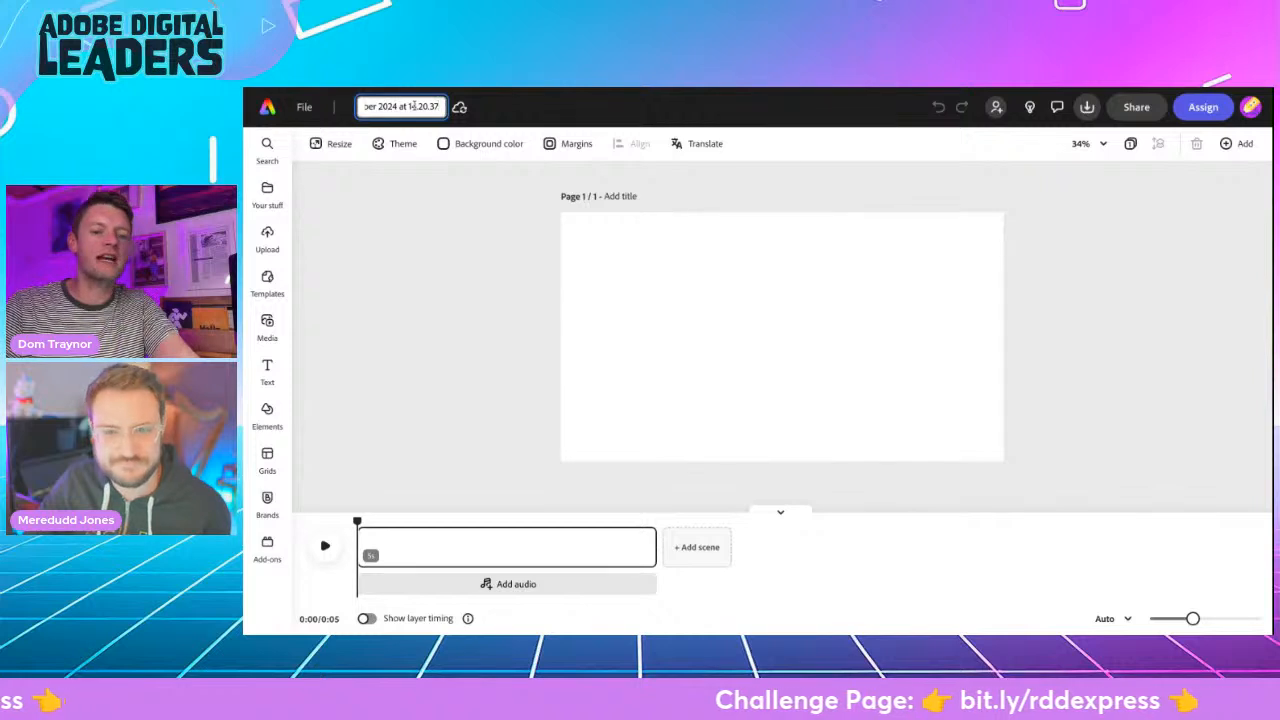
{"action": "type", "text": "Kenning Poem RDD"}
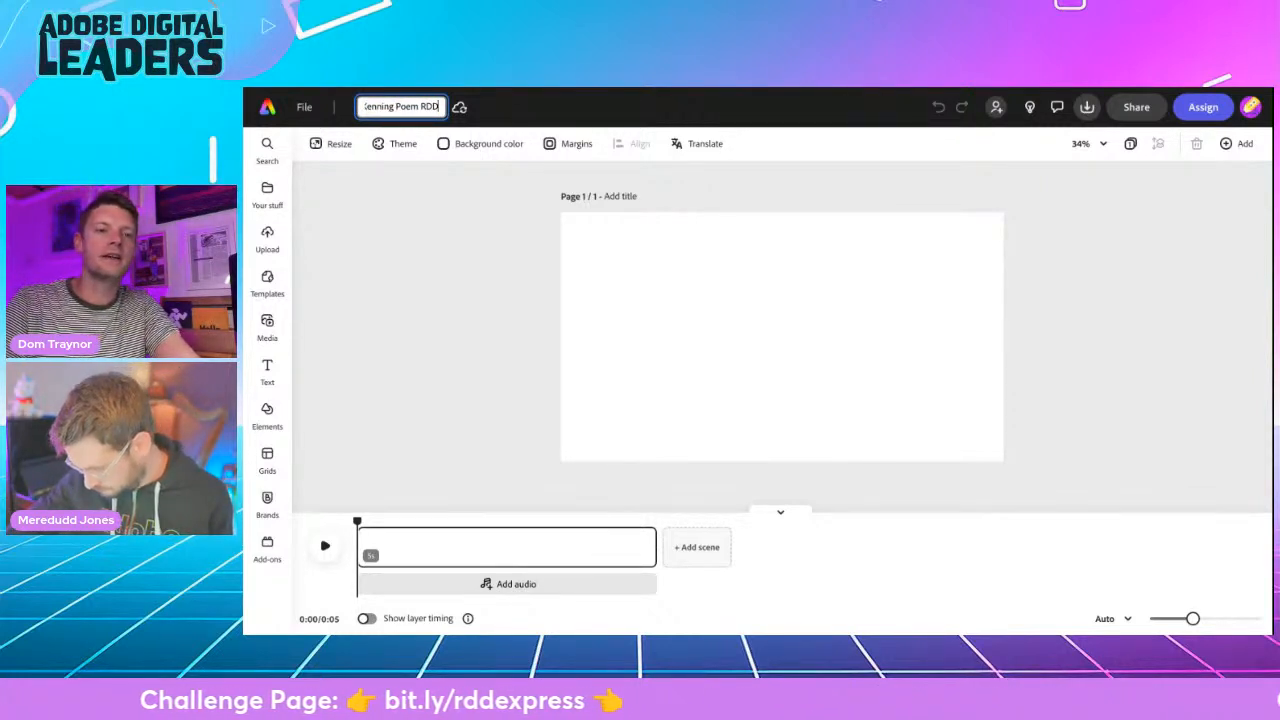
{"action": "key", "text": "Escape"}
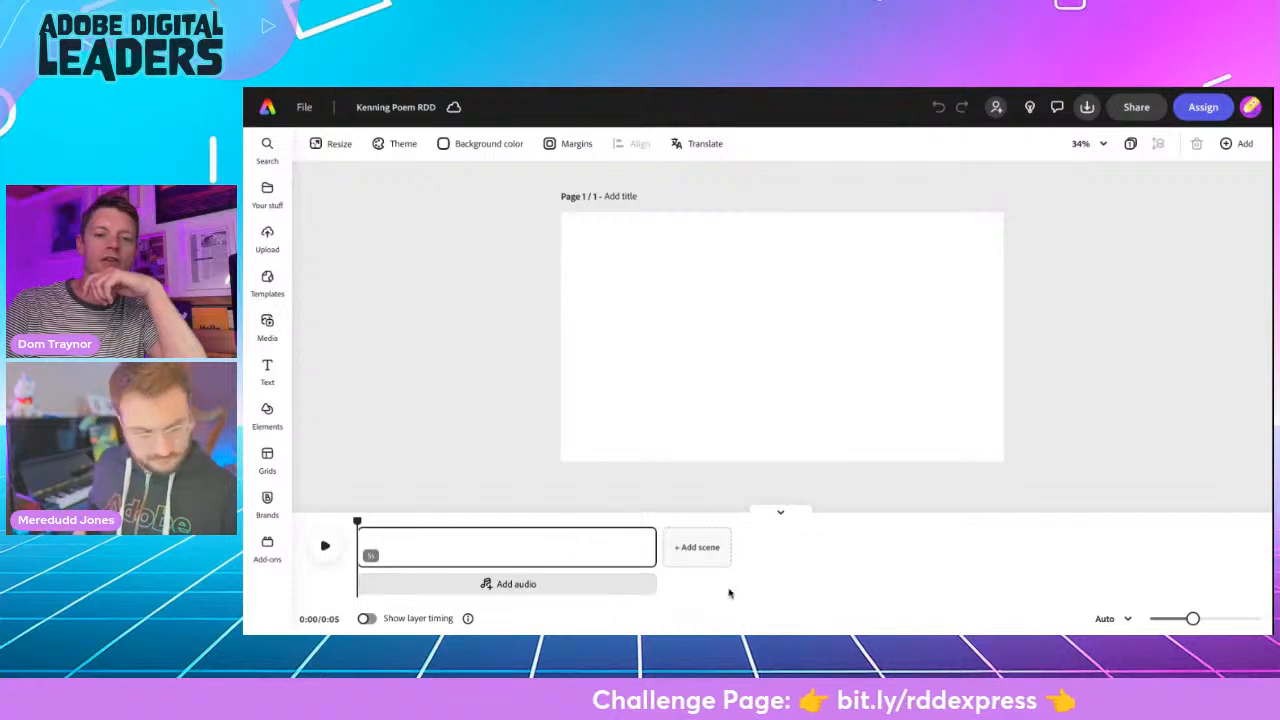
- Search the stock photos for "typewriter" and look through the results for one with empty wall space
{"action": "left_click_drag", "start_coordinate": [356, 520], "coordinate": [281, 481]}
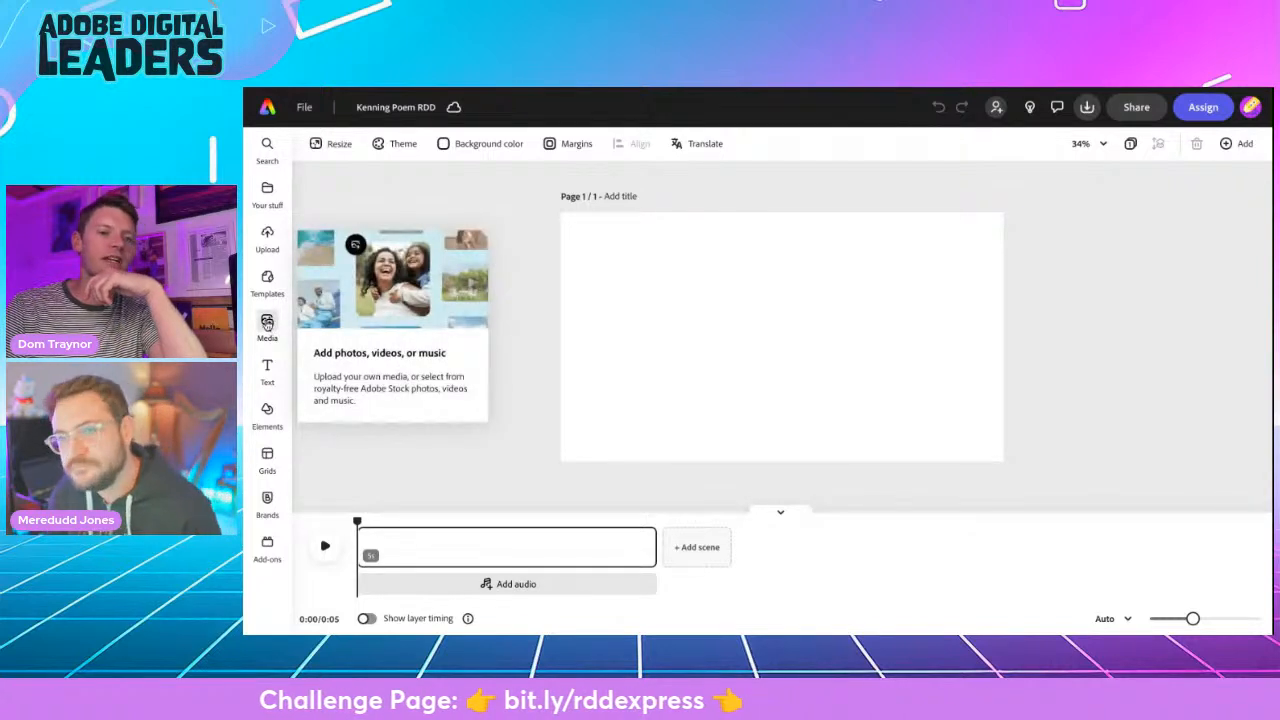
{"action": "left_click", "coordinate": [267, 325]}
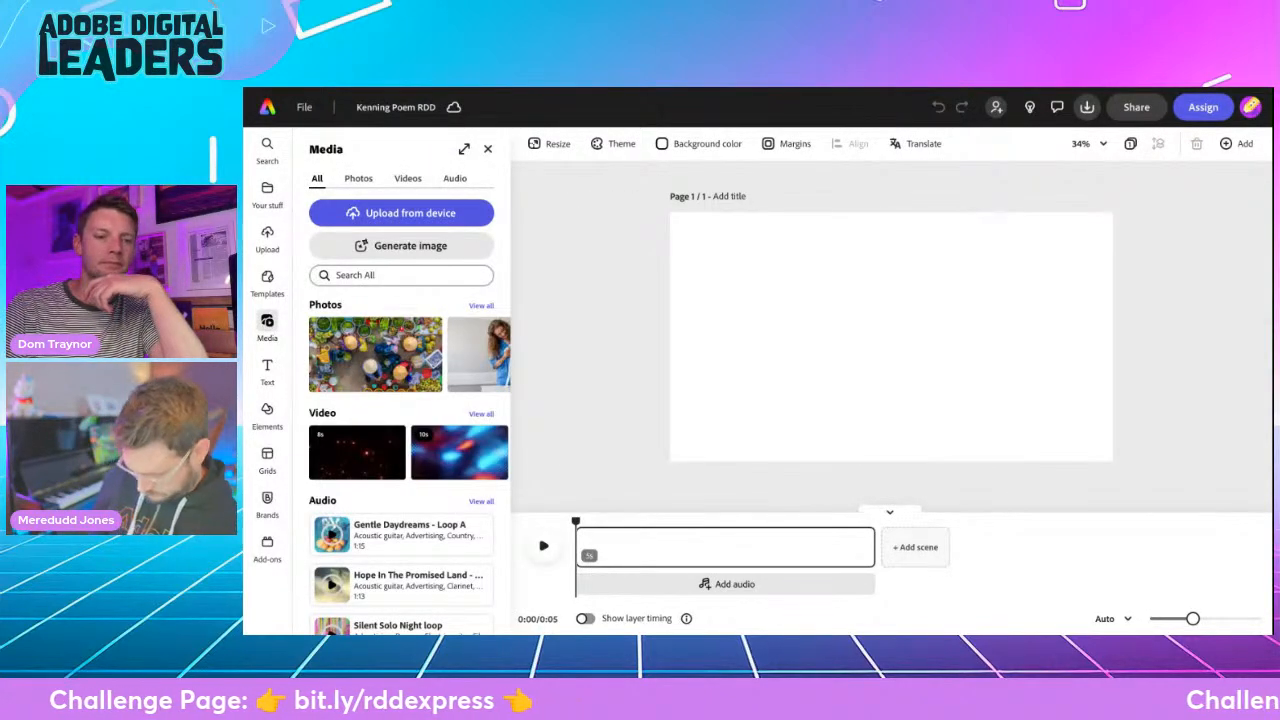
{"action": "left_click", "coordinate": [356, 180]}
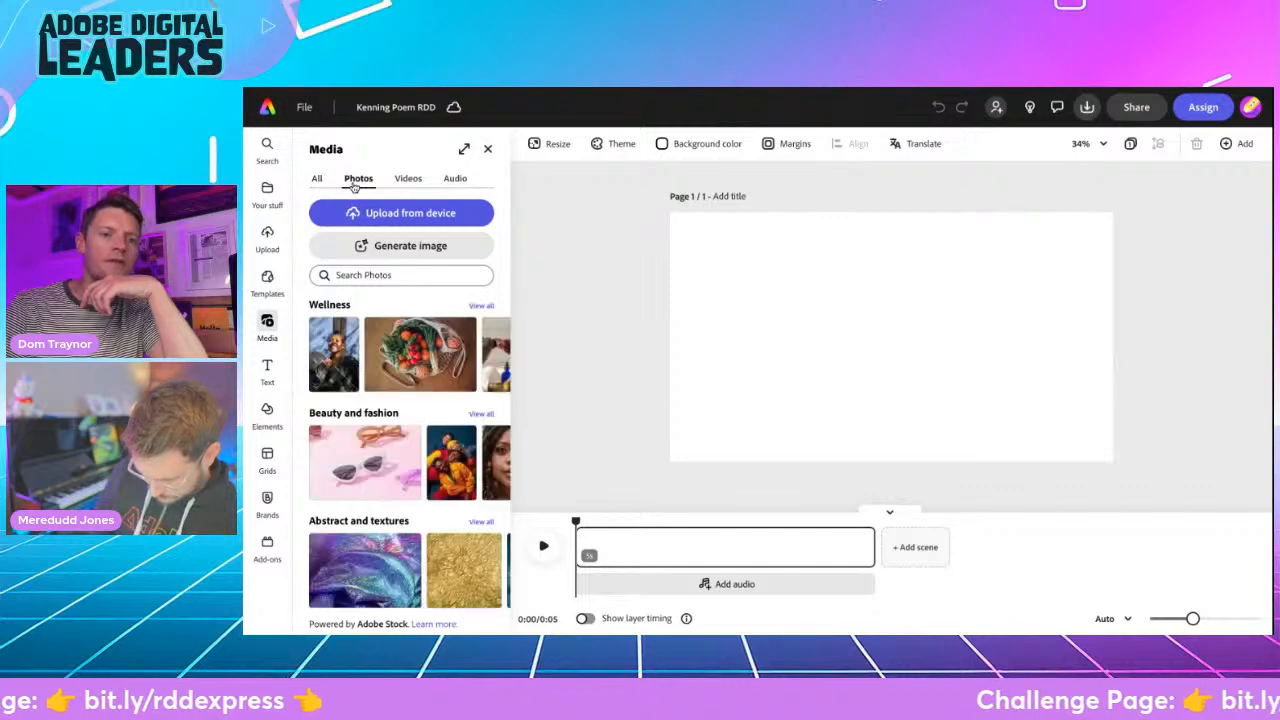
{"action": "left_click", "coordinate": [352, 274]}
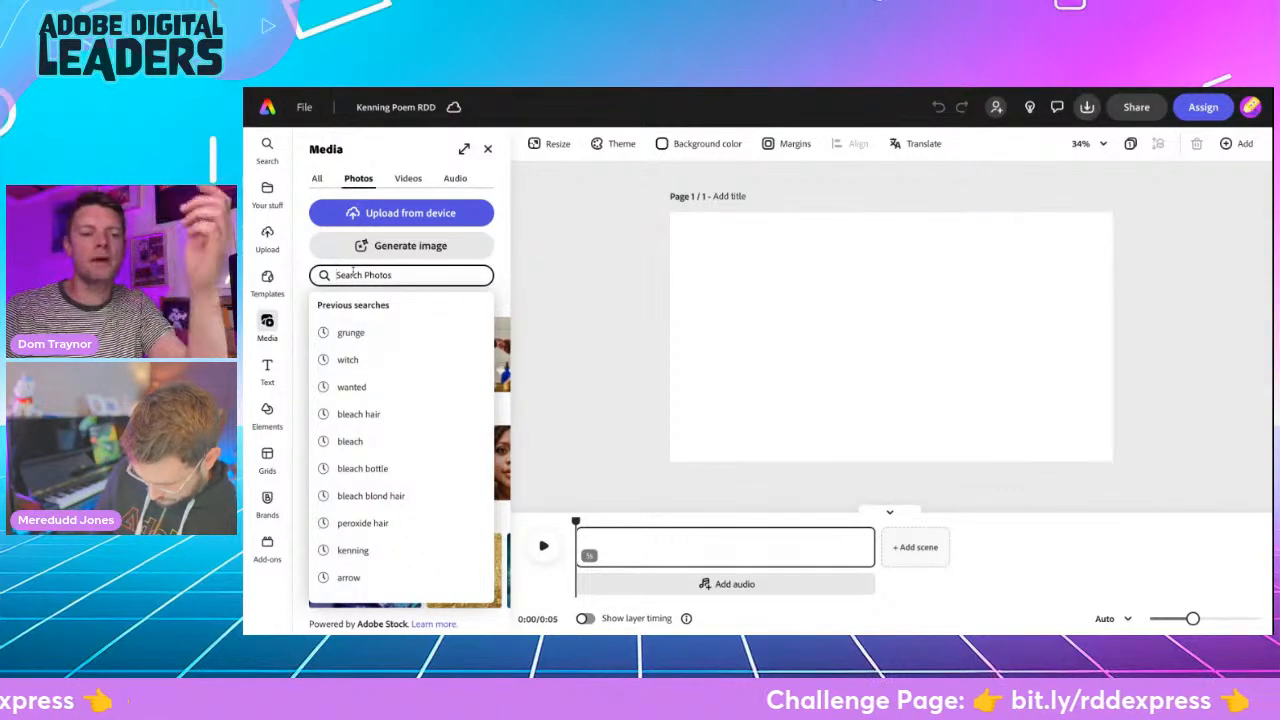
{"action": "type", "text": "typewriter"}
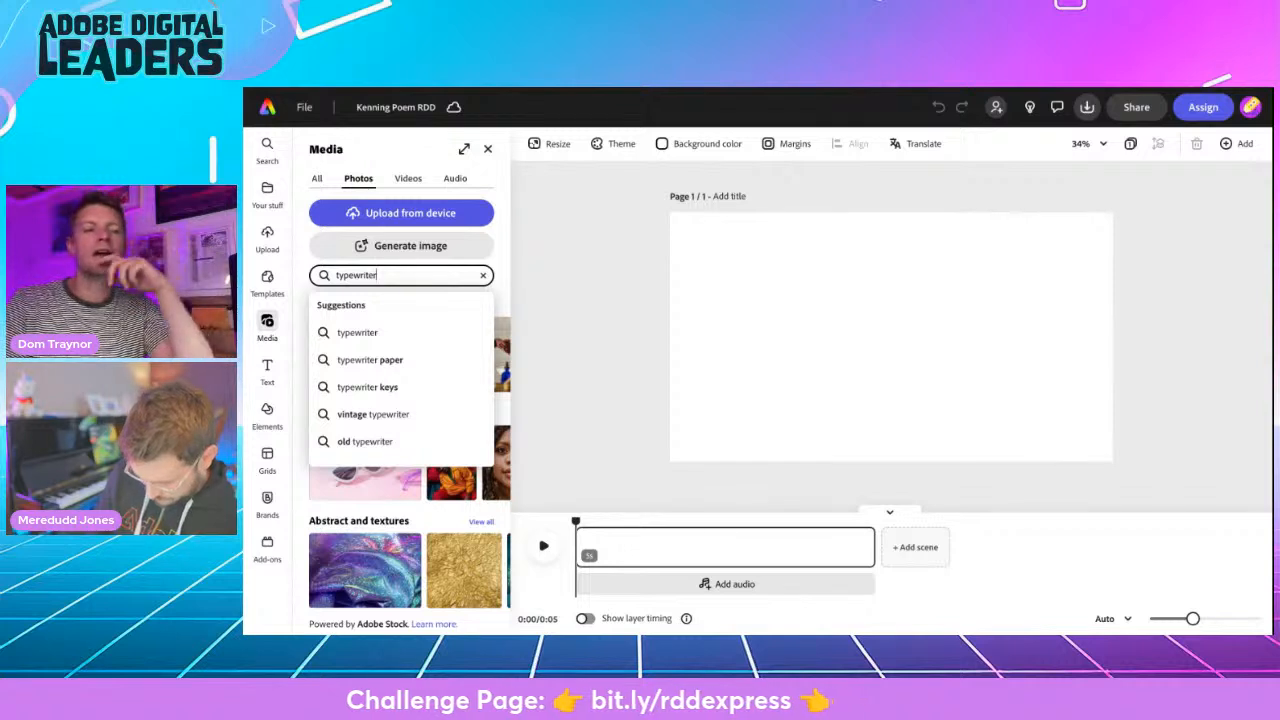
{"action": "key", "text": "Return"}
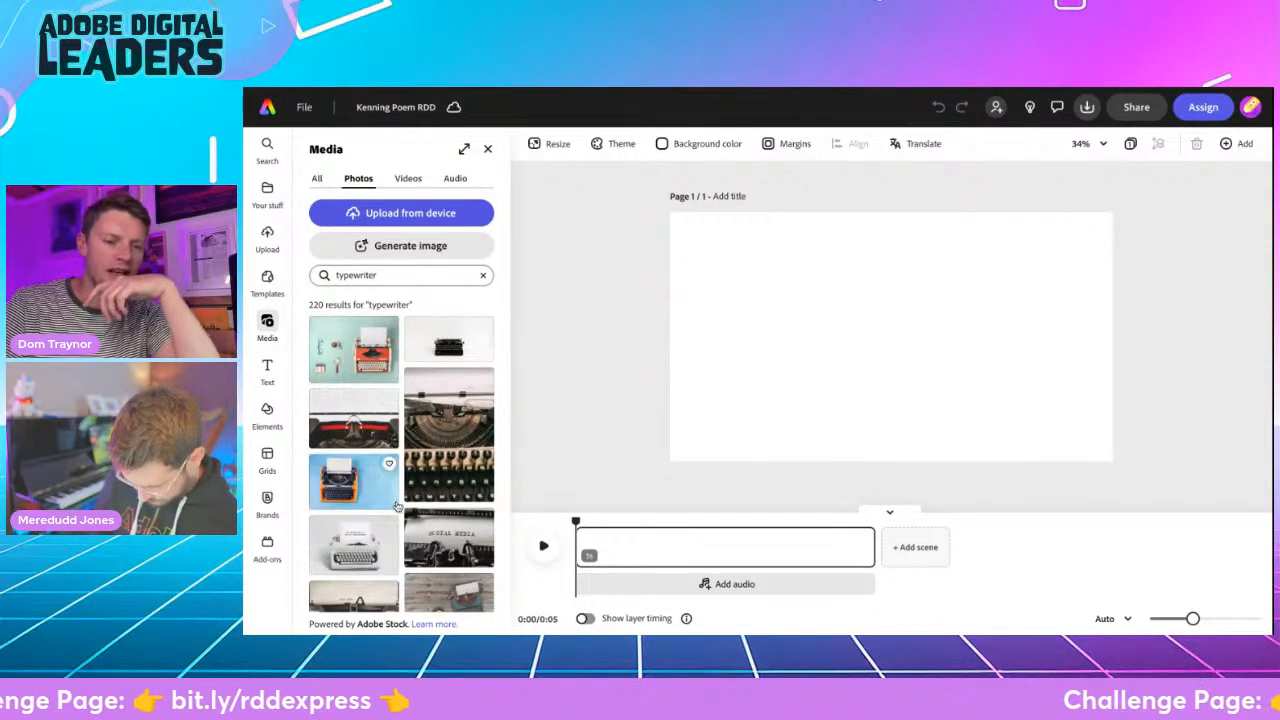
{"action": "scroll", "coordinate": [395, 470], "scroll_direction": "down", "scroll_amount": 5}
{"action": "scroll", "coordinate": [409, 546], "scroll_direction": "down", "scroll_amount": 3}
{"action": "scroll", "coordinate": [401, 455], "scroll_direction": "down", "scroll_amount": 8}
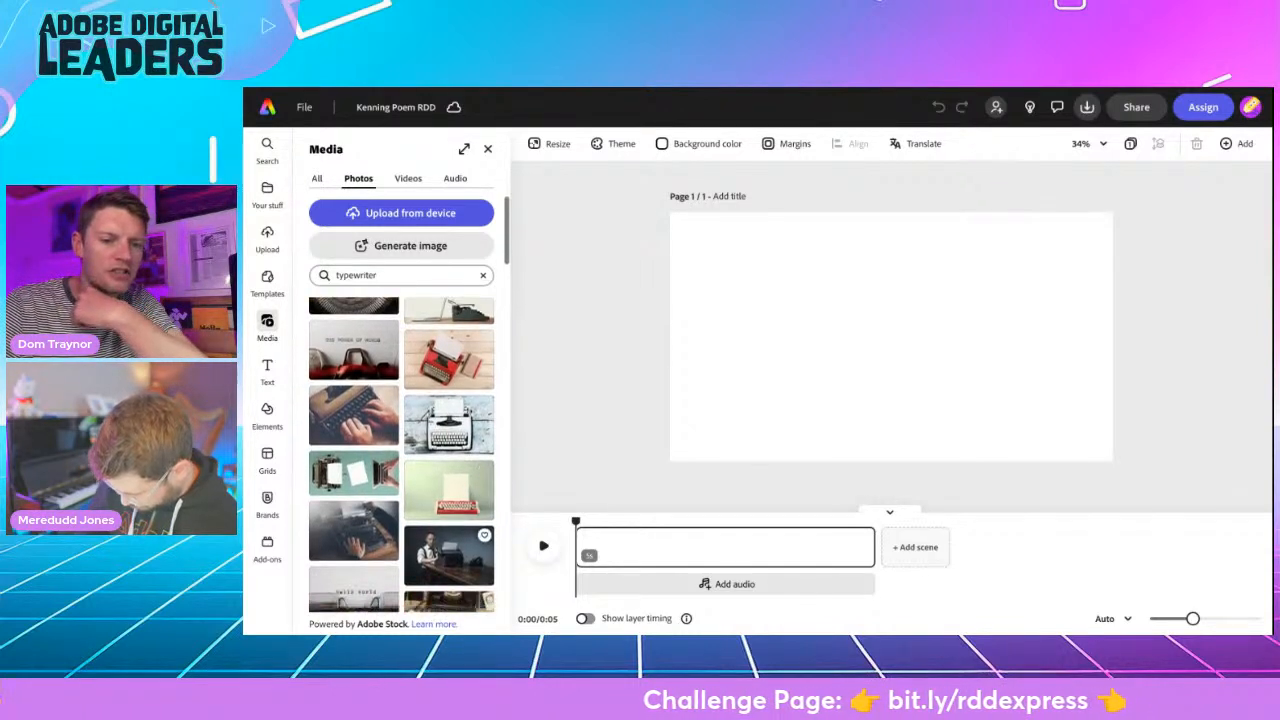
{"action": "scroll", "coordinate": [340, 368], "scroll_direction": "down", "scroll_amount": 2}
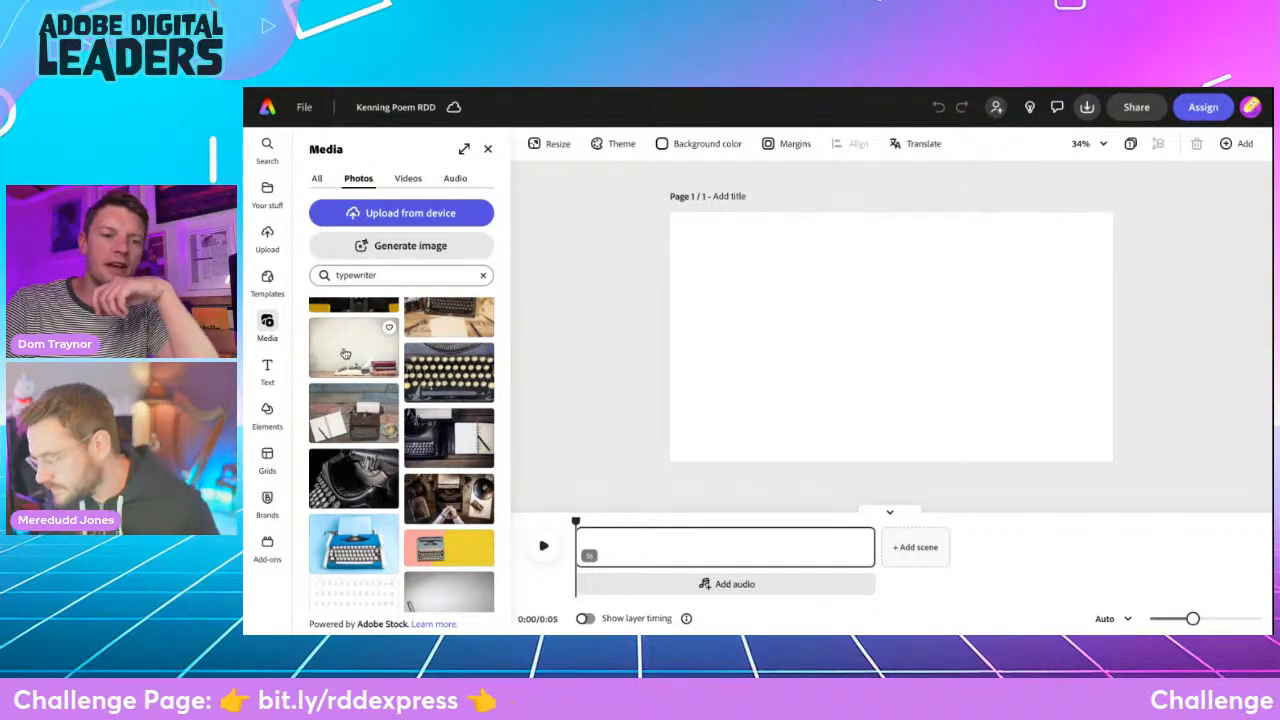
- Try the typewriter-and-books photo as the page background, reframed to show the whole typewriter, and remove it from the page
{"action": "left_click", "coordinate": [344, 352]}
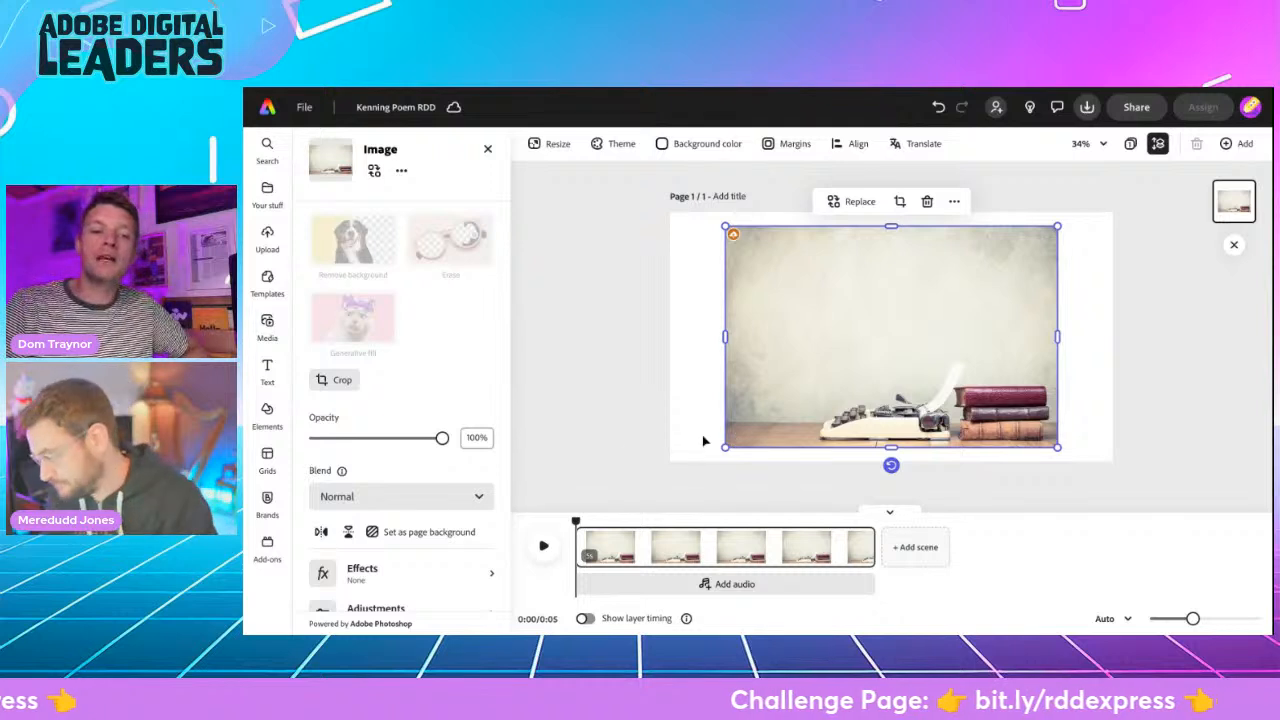
{"action": "left_click", "coordinate": [430, 532]}
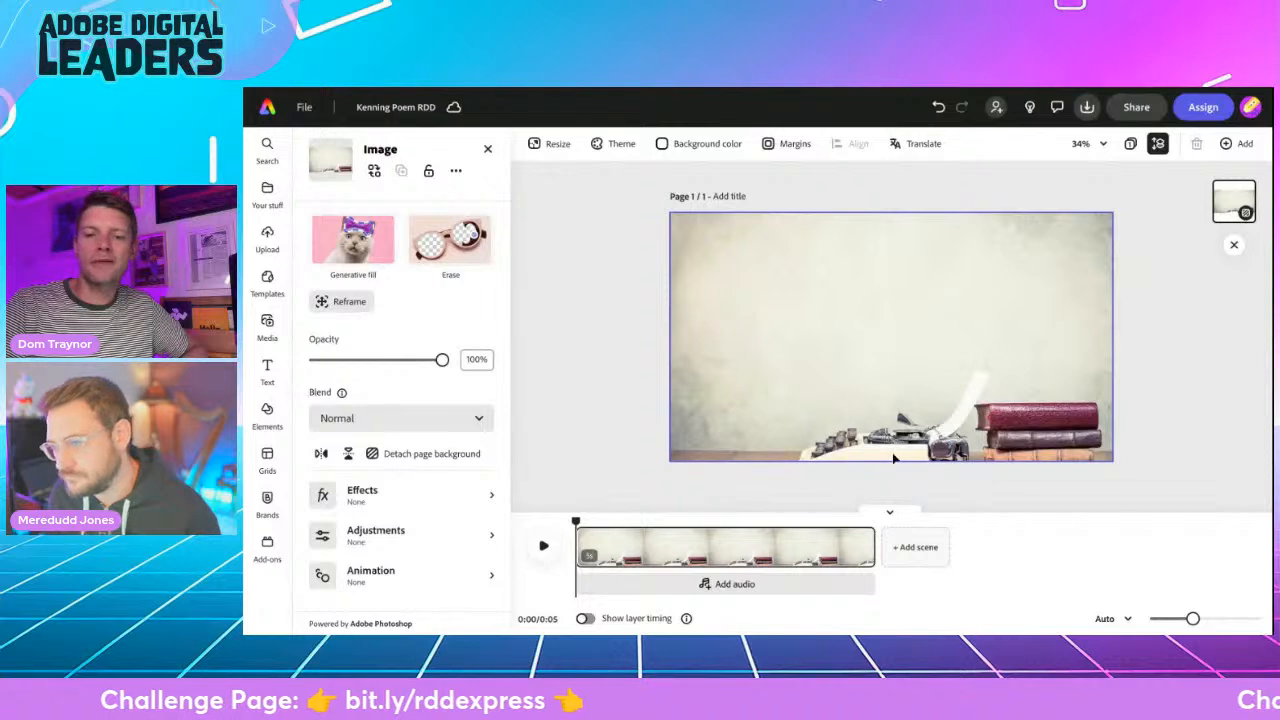
{"action": "left_click", "coordinate": [345, 305]}
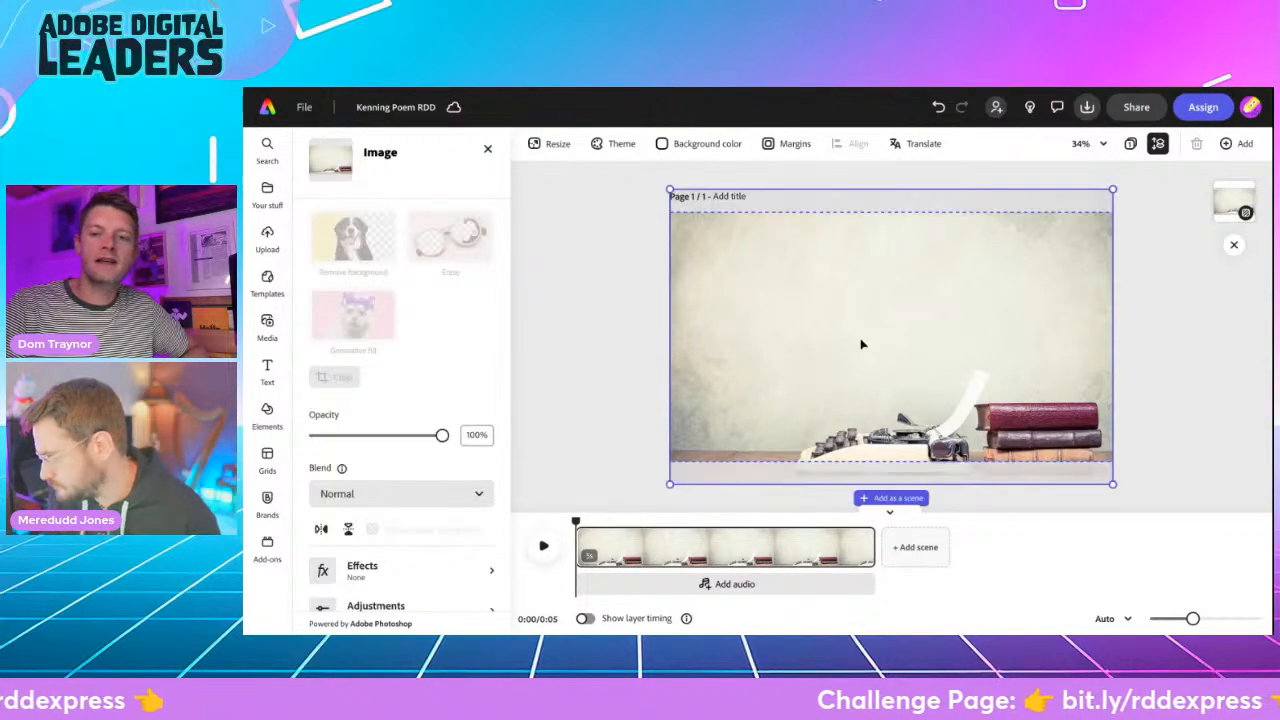
{"action": "left_click_drag", "start_coordinate": [874, 346], "coordinate": [871, 319]}
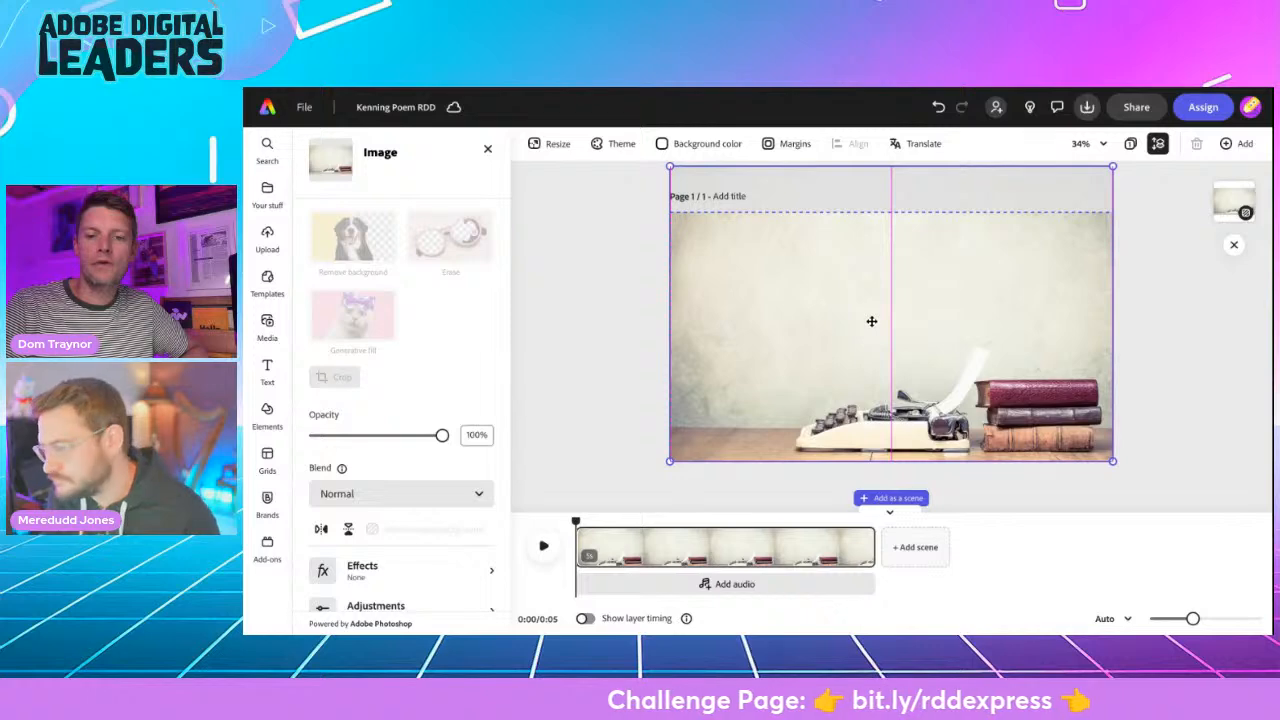
{"action": "left_click", "coordinate": [619, 318]}
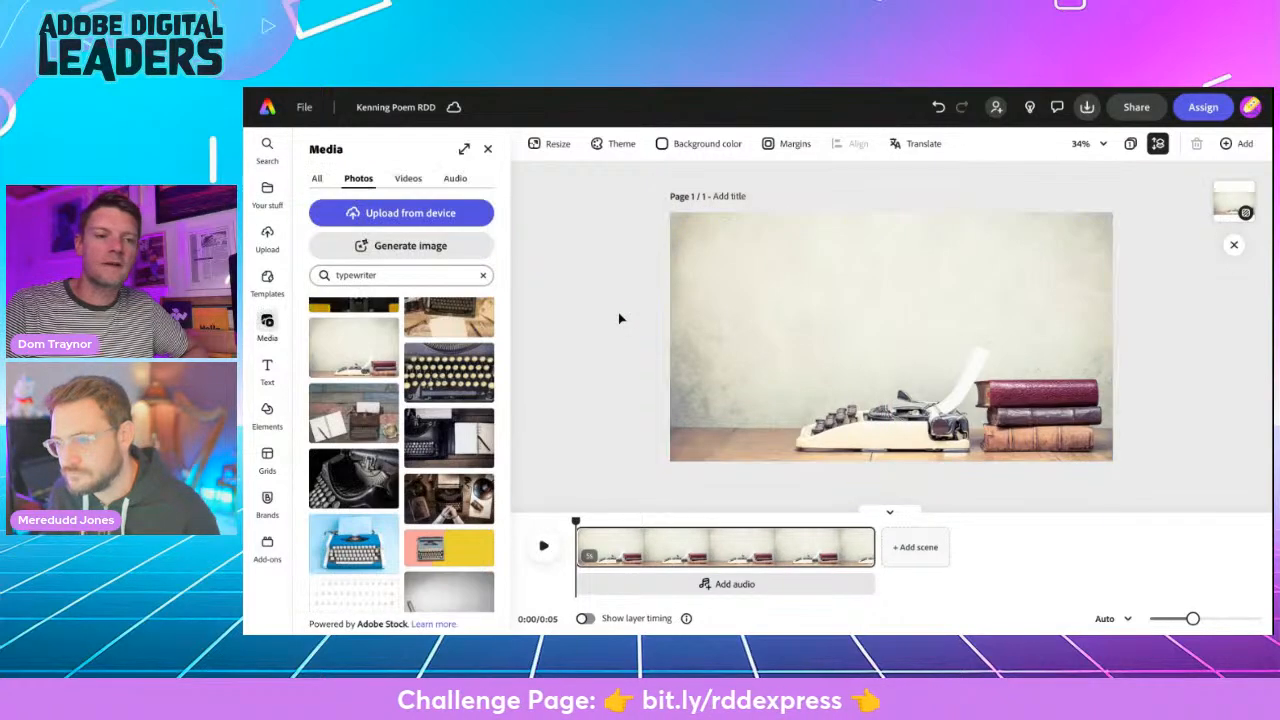
{"action": "left_click", "coordinate": [910, 388]}
{"action": "key", "text": "Delete"}
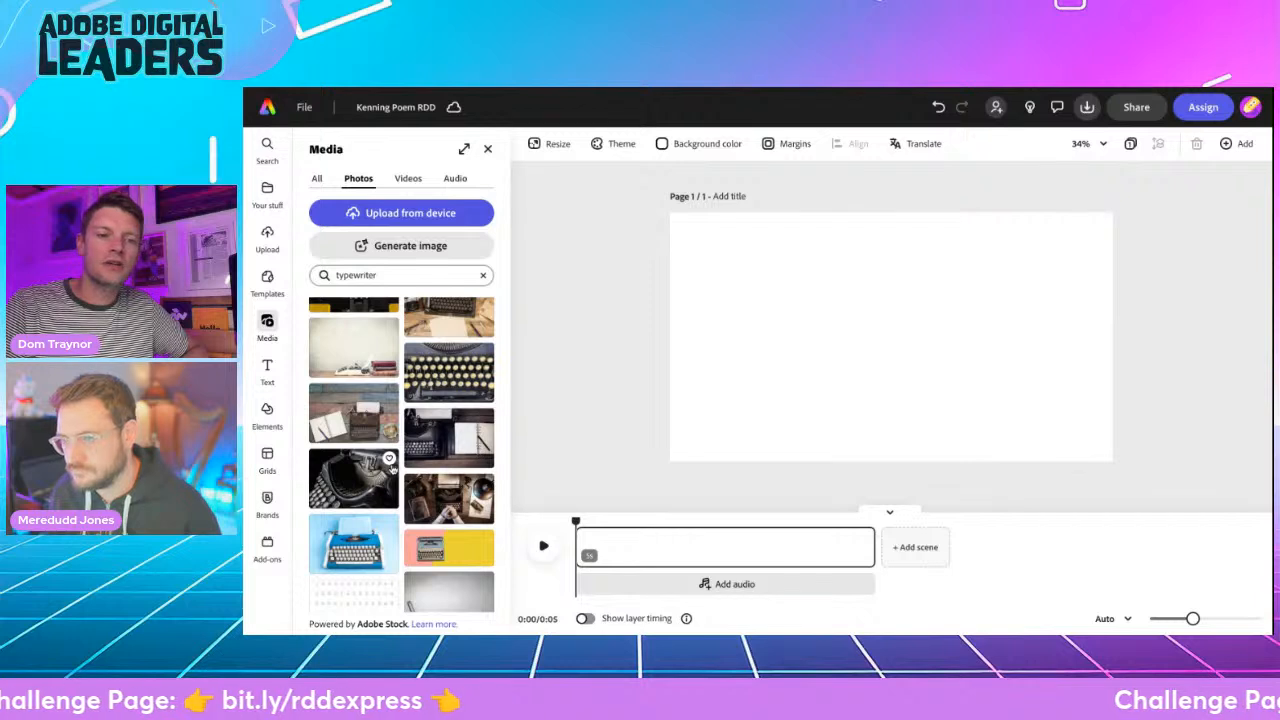
- Add the typewriter-and-books photo as an image, enlarge it to cover the page and shift it up to show the desk
{"action": "scroll", "coordinate": [371, 443], "scroll_direction": "down", "scroll_amount": 3}
{"action": "left_click", "coordinate": [370, 440]}
{"action": "left_click_drag", "start_coordinate": [727, 445], "coordinate": [662, 488]}
{"action": "left_click_drag", "start_coordinate": [1057, 226], "coordinate": [1131, 206]}
{"action": "left_click_drag", "start_coordinate": [994, 357], "coordinate": [997, 324]}
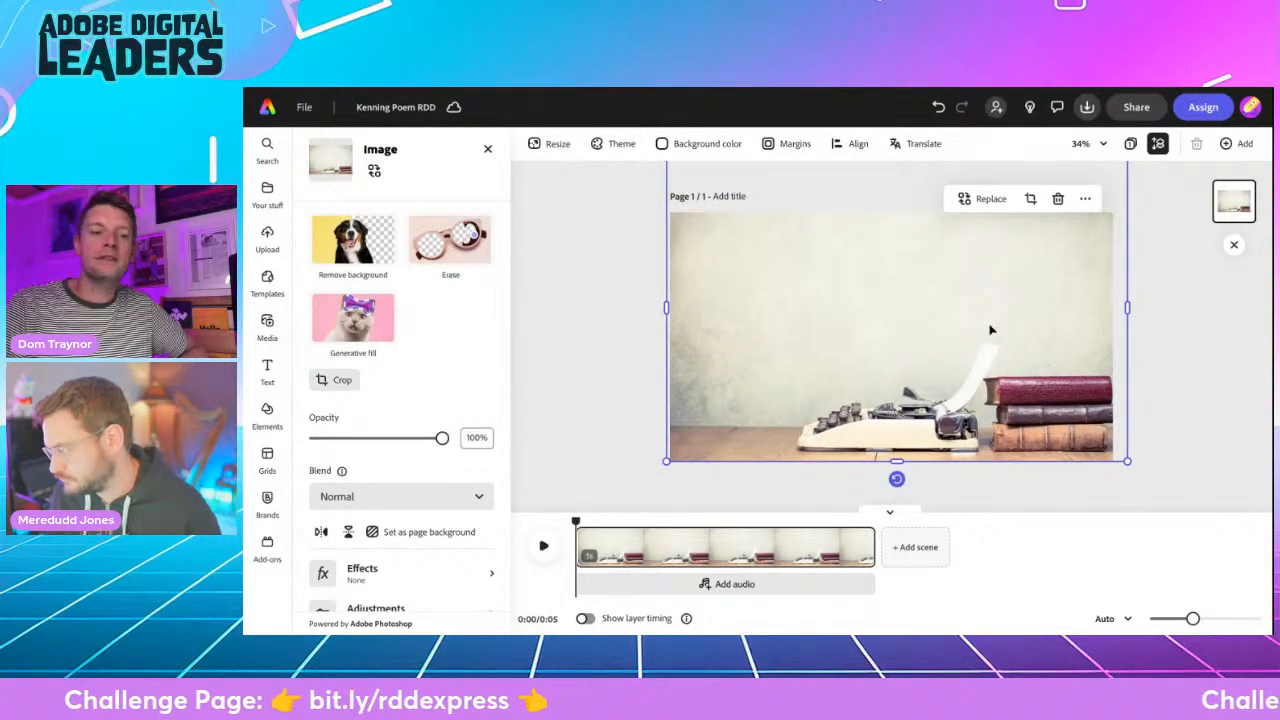
- Flip the typewriter photo horizontally so the books stand on the left of the typewriter
{"action": "left_click", "coordinate": [320, 532]}
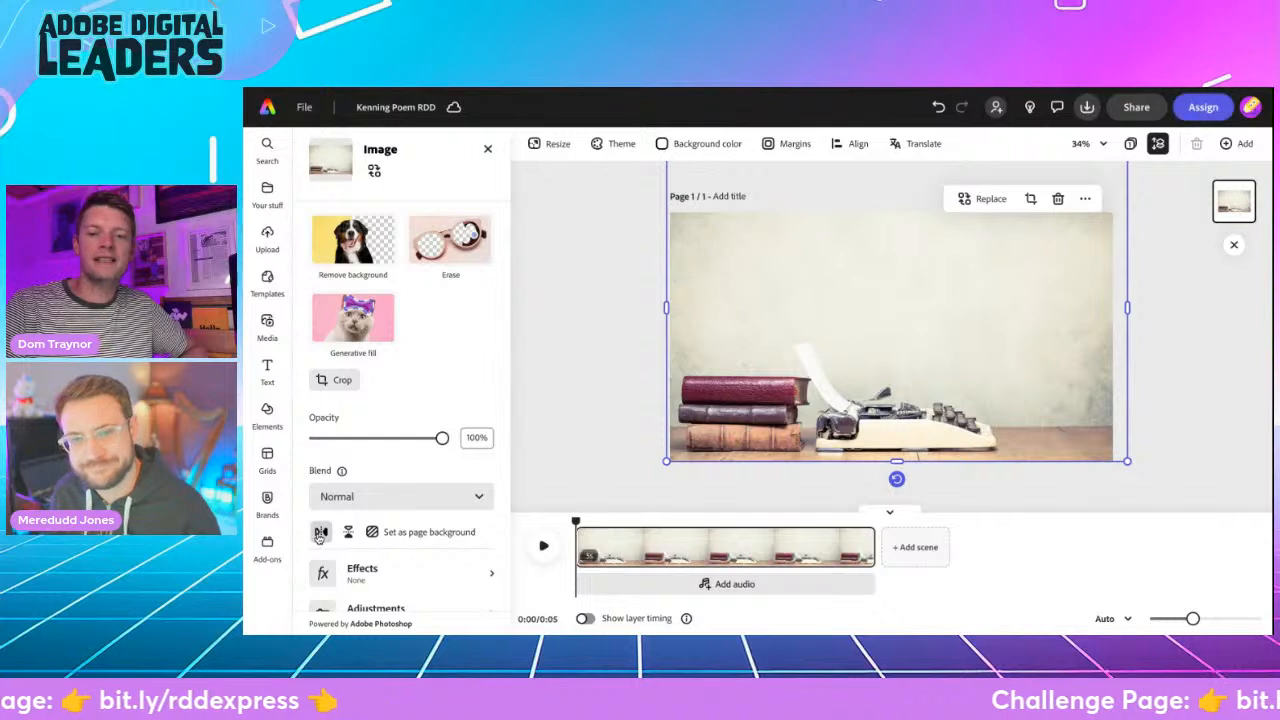
{"action": "left_click", "coordinate": [320, 532]}
{"action": "left_click", "coordinate": [320, 532]}
{"action": "left_click", "coordinate": [320, 532]}
{"action": "left_click", "coordinate": [320, 532]}
{"action": "left_click", "coordinate": [320, 532]}
{"action": "left_click", "coordinate": [320, 532]}
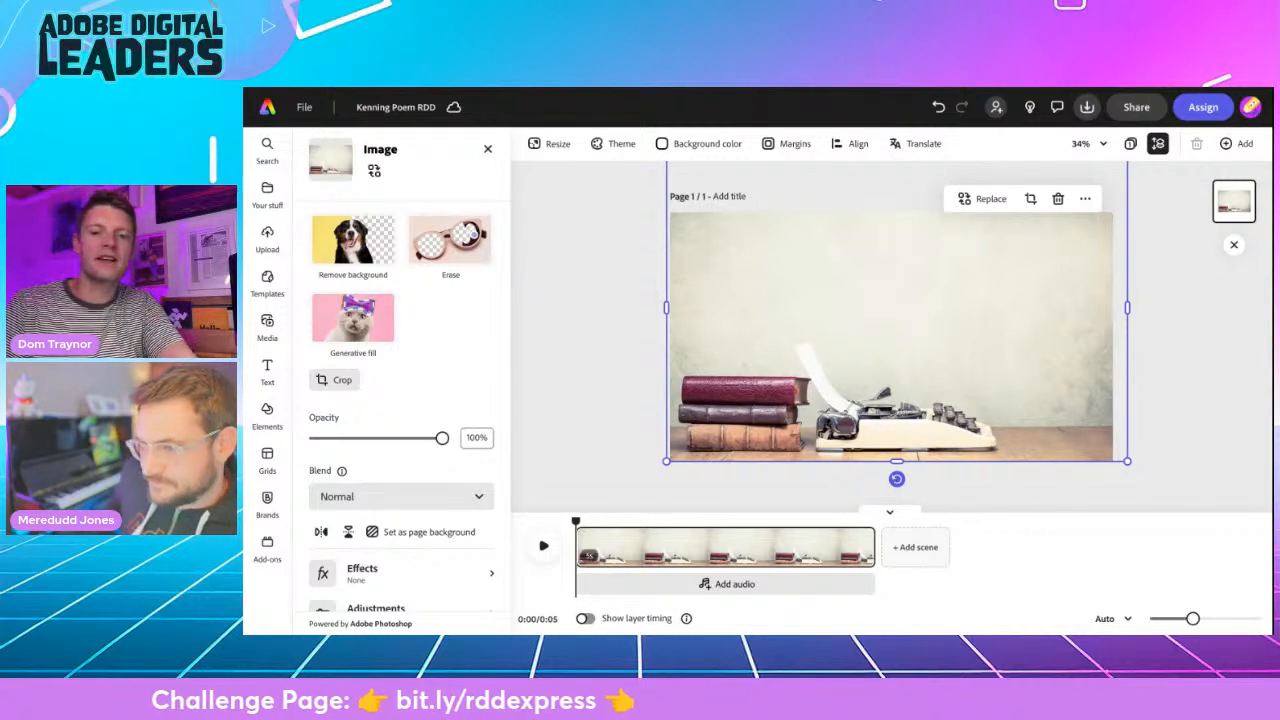
{"action": "key", "text": "Escape"}
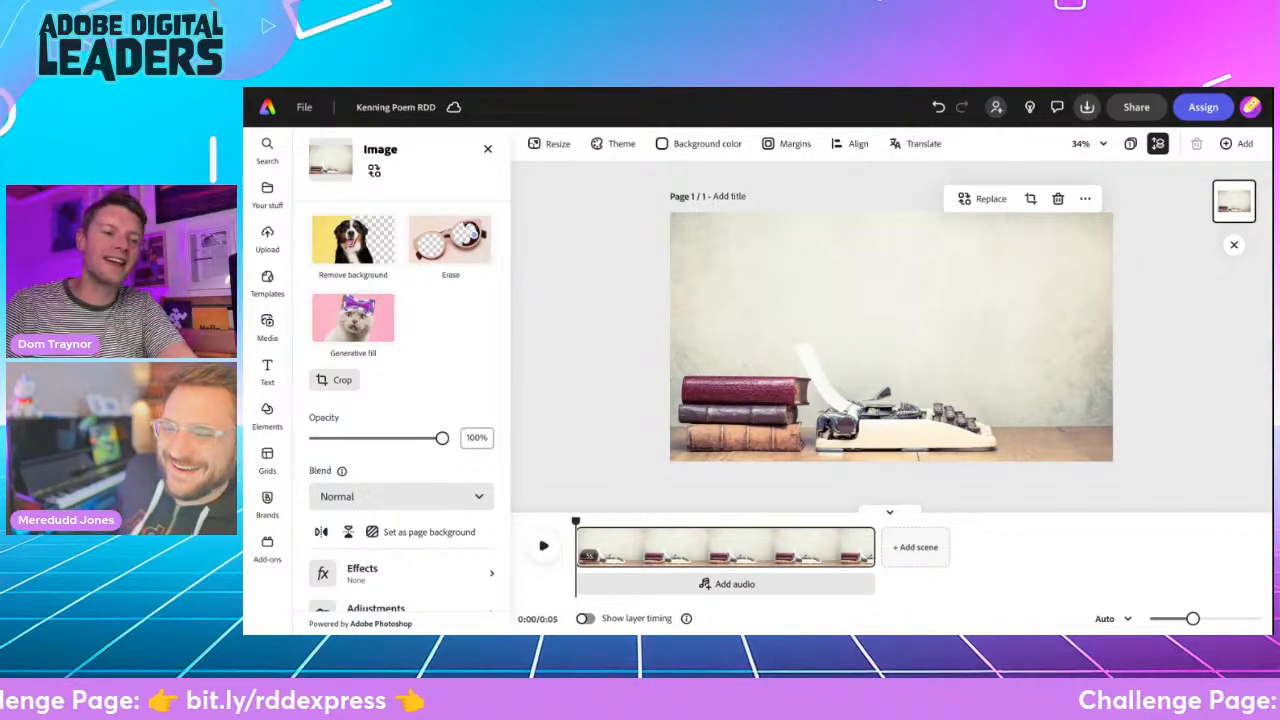
- Add a title with the presenter's first name in possessive form followed by "Kenning Poem", and shrink it to size 125 above the typewriter
{"action": "left_click", "coordinate": [267, 325]}
{"action": "left_click", "coordinate": [267, 368]}
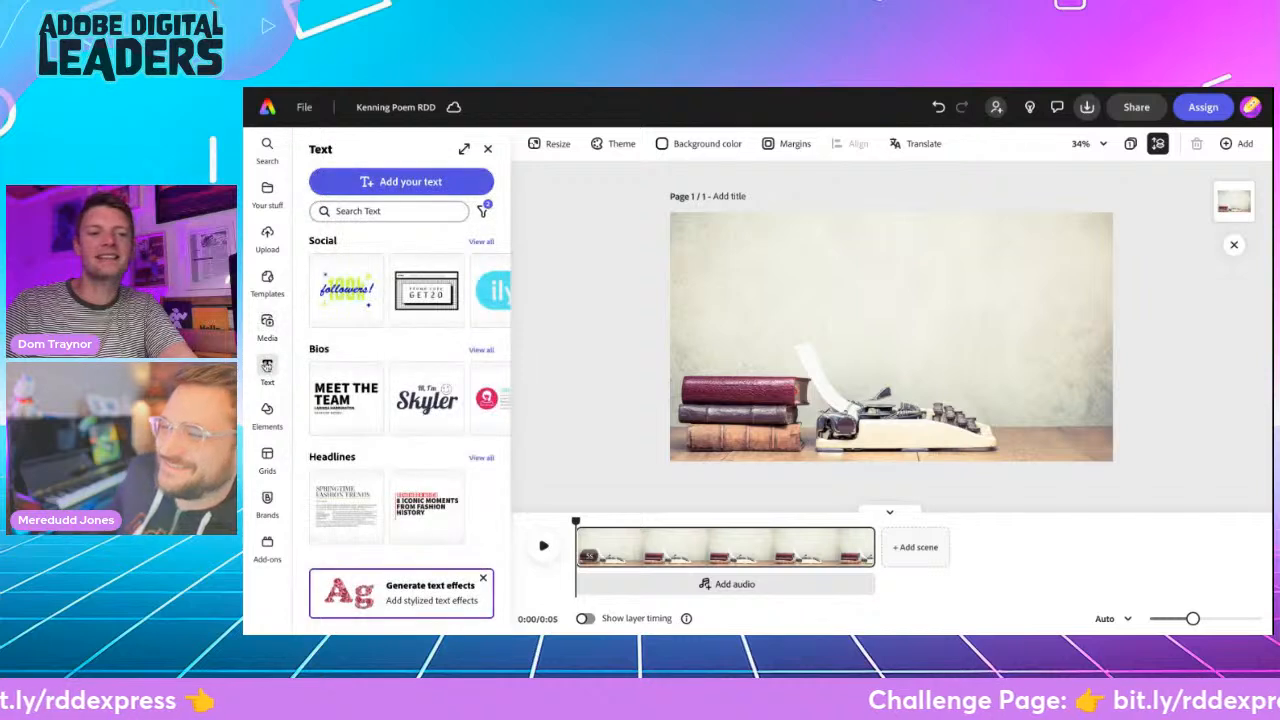
{"action": "left_click", "coordinate": [385, 181]}
{"action": "type", "text": "D"}
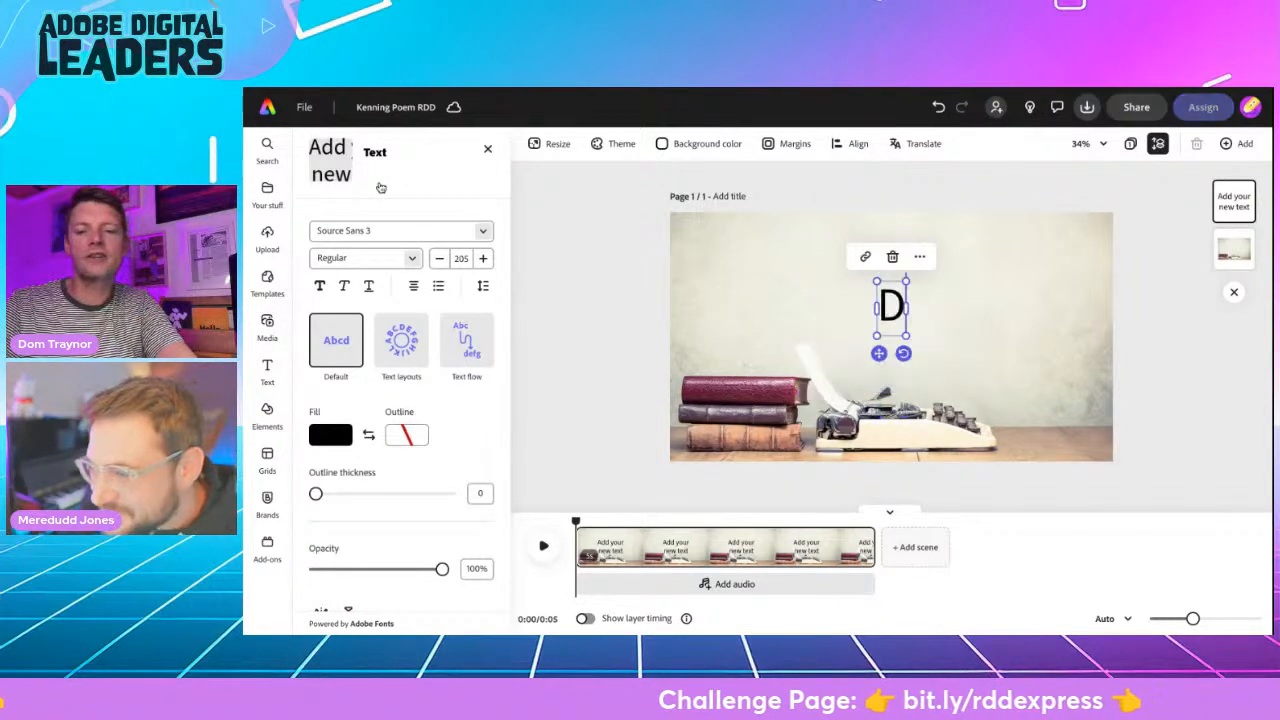
{"action": "type", "text": "om's Kenning Poem"}
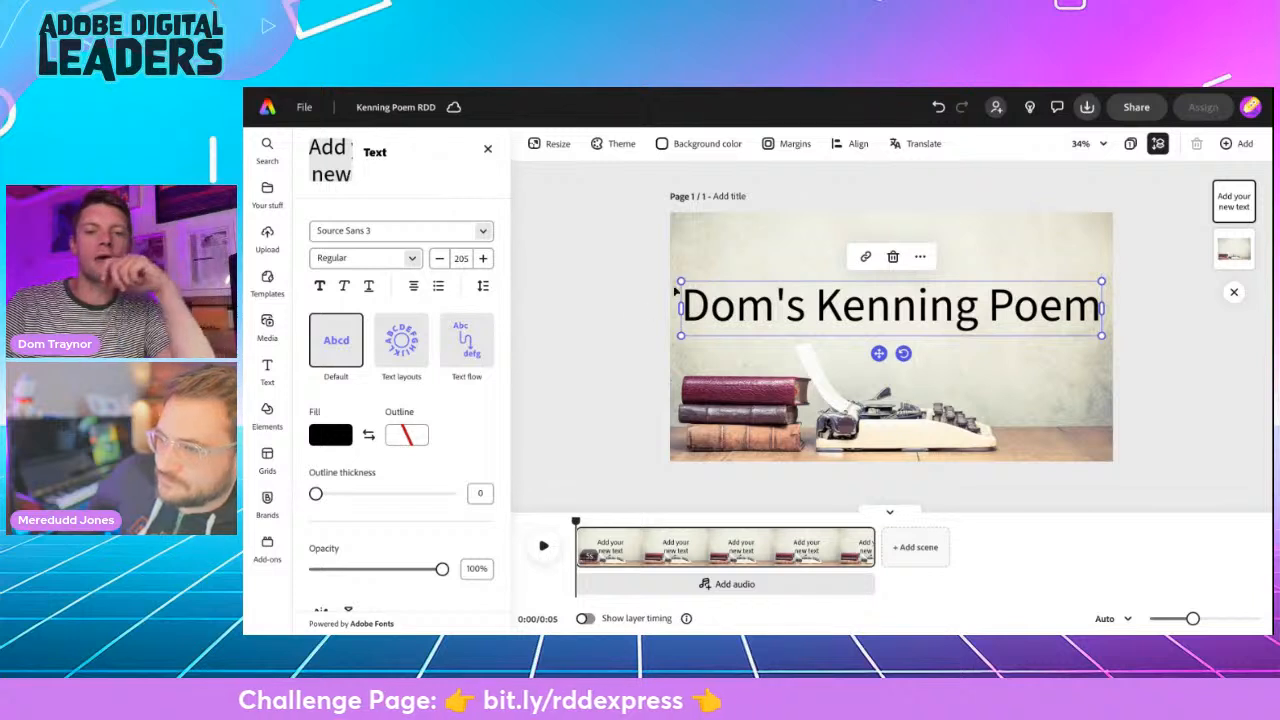
{"action": "left_click_drag", "start_coordinate": [680, 282], "coordinate": [845, 304]}
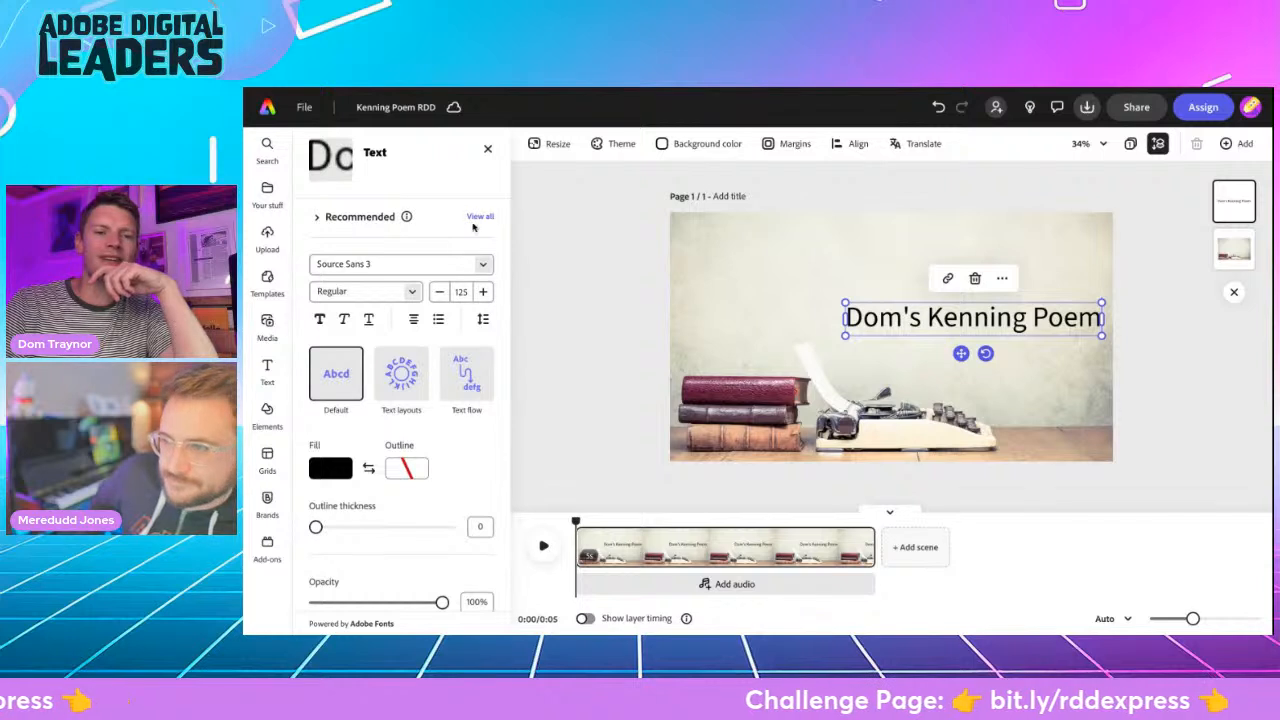
- Browse the full recommended font list and apply the bold serif Nueva Std to the poem title
{"action": "left_click", "coordinate": [479, 217]}
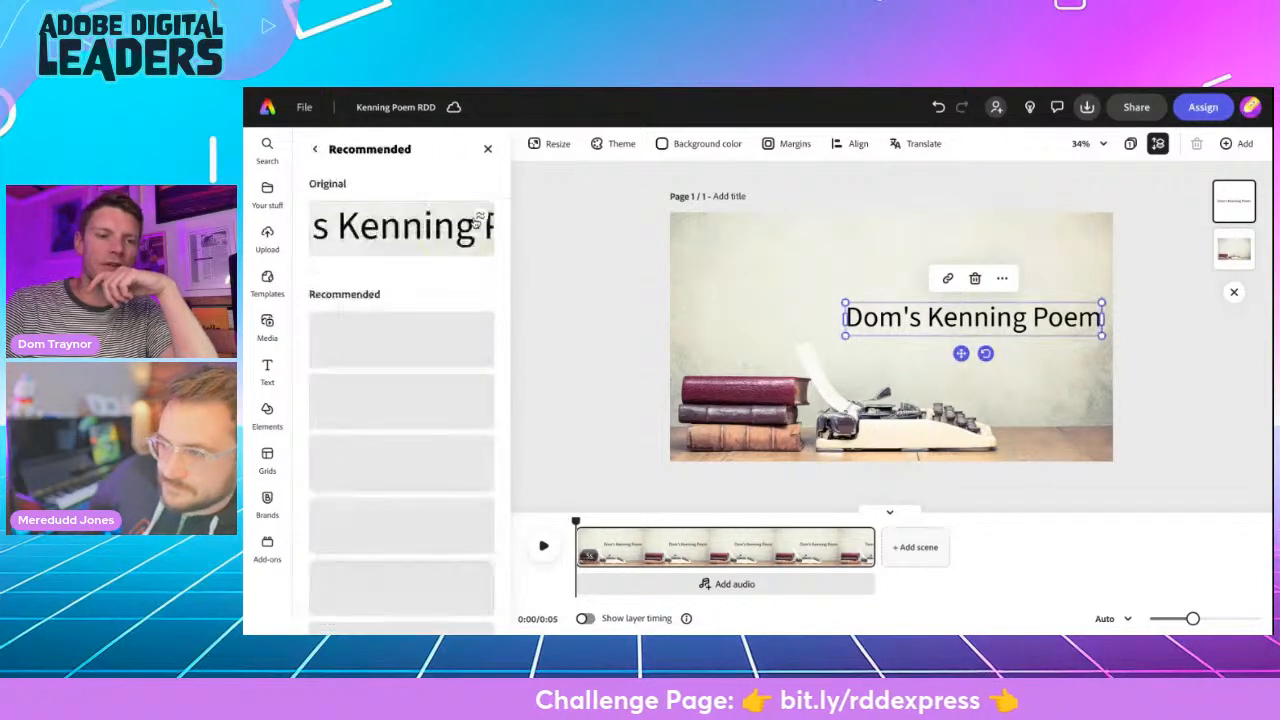
{"action": "scroll", "coordinate": [430, 449], "scroll_direction": "down", "scroll_amount": 4}
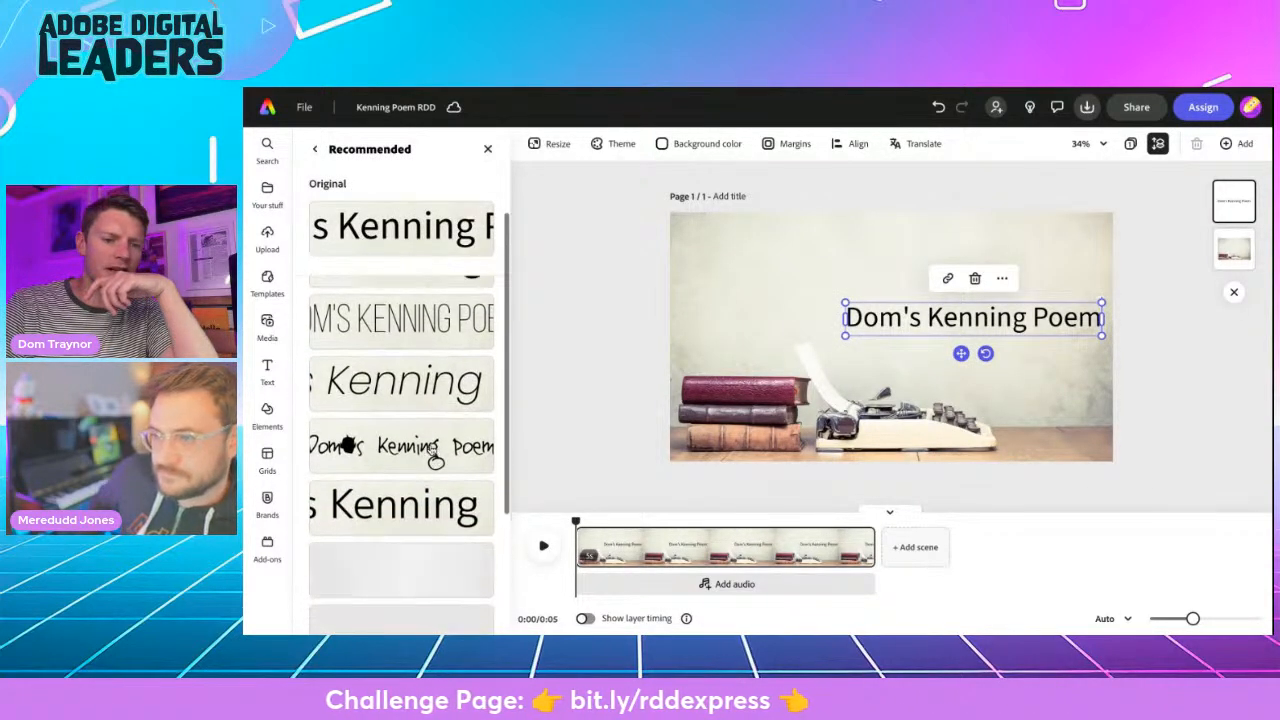
{"action": "scroll", "coordinate": [430, 449], "scroll_direction": "down", "scroll_amount": 3}
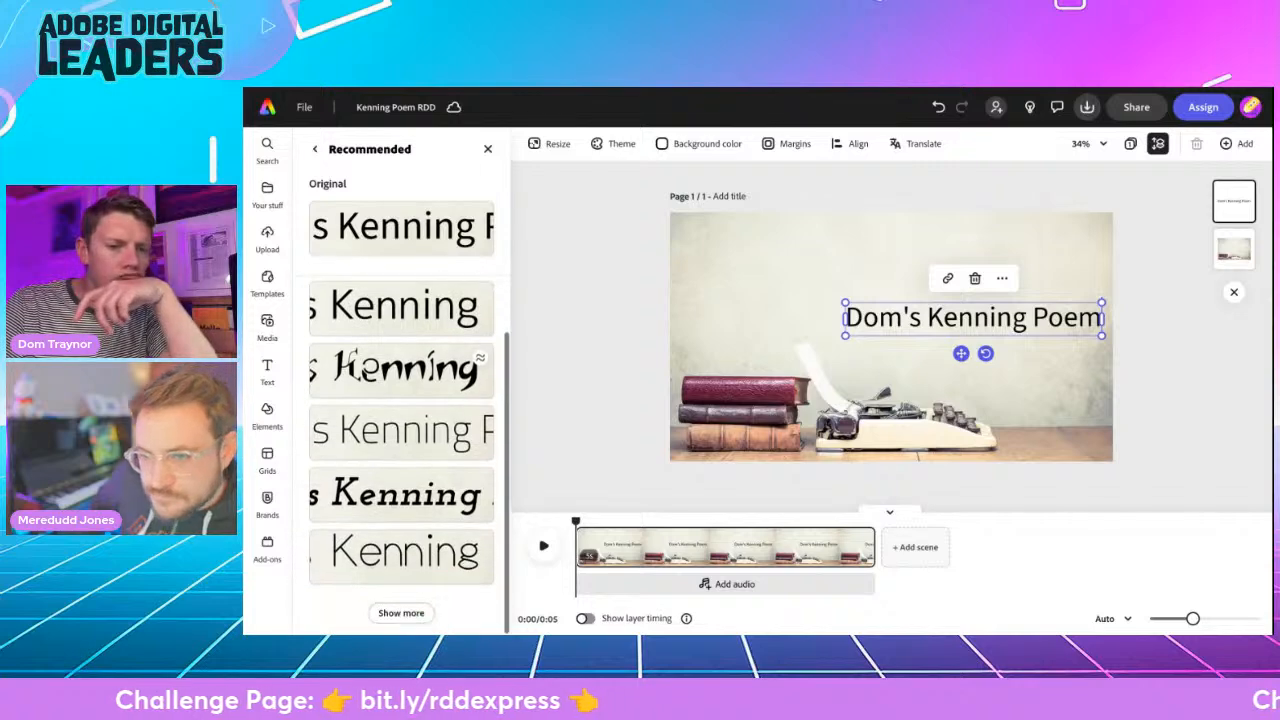
{"action": "scroll", "coordinate": [430, 449], "scroll_direction": "up", "scroll_amount": 8}
{"action": "scroll", "coordinate": [402, 470], "scroll_direction": "down", "scroll_amount": 4}
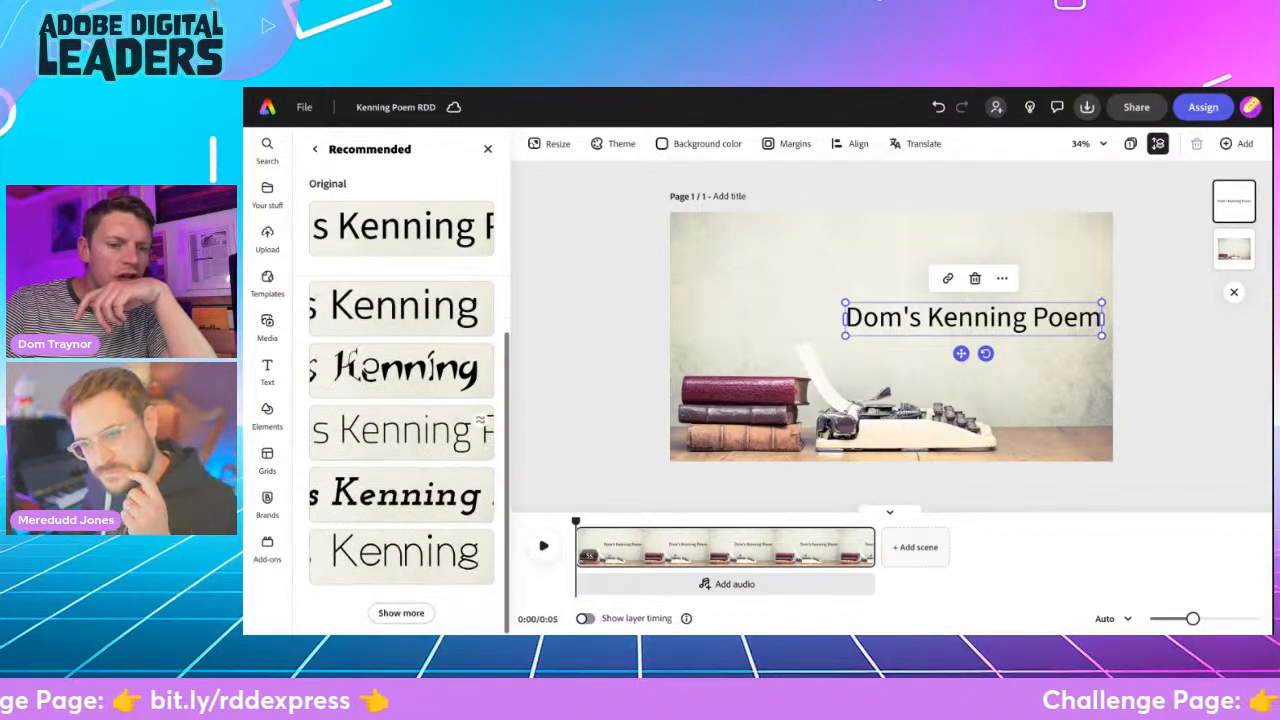
{"action": "left_click", "coordinate": [401, 614]}
{"action": "scroll", "coordinate": [414, 476], "scroll_direction": "down", "scroll_amount": 3}
{"action": "scroll", "coordinate": [414, 476], "scroll_direction": "down", "scroll_amount": 2}
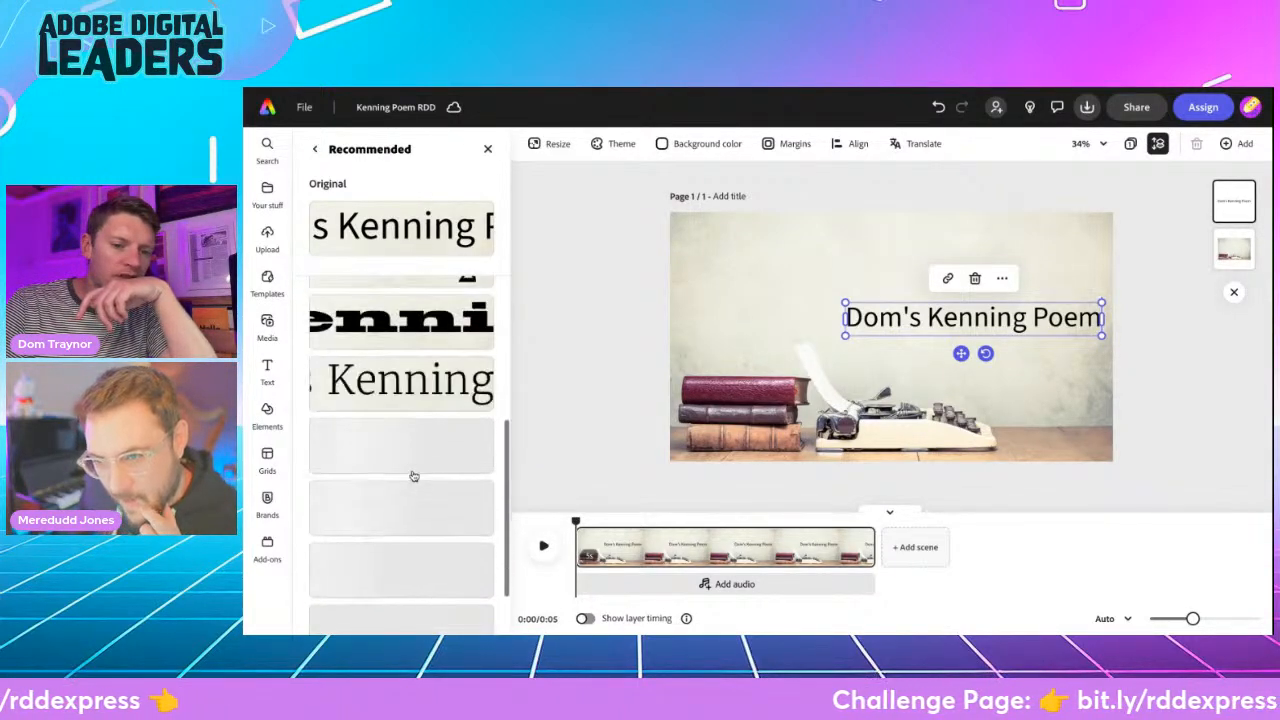
{"action": "scroll", "coordinate": [401, 450], "scroll_direction": "down", "scroll_amount": 1}
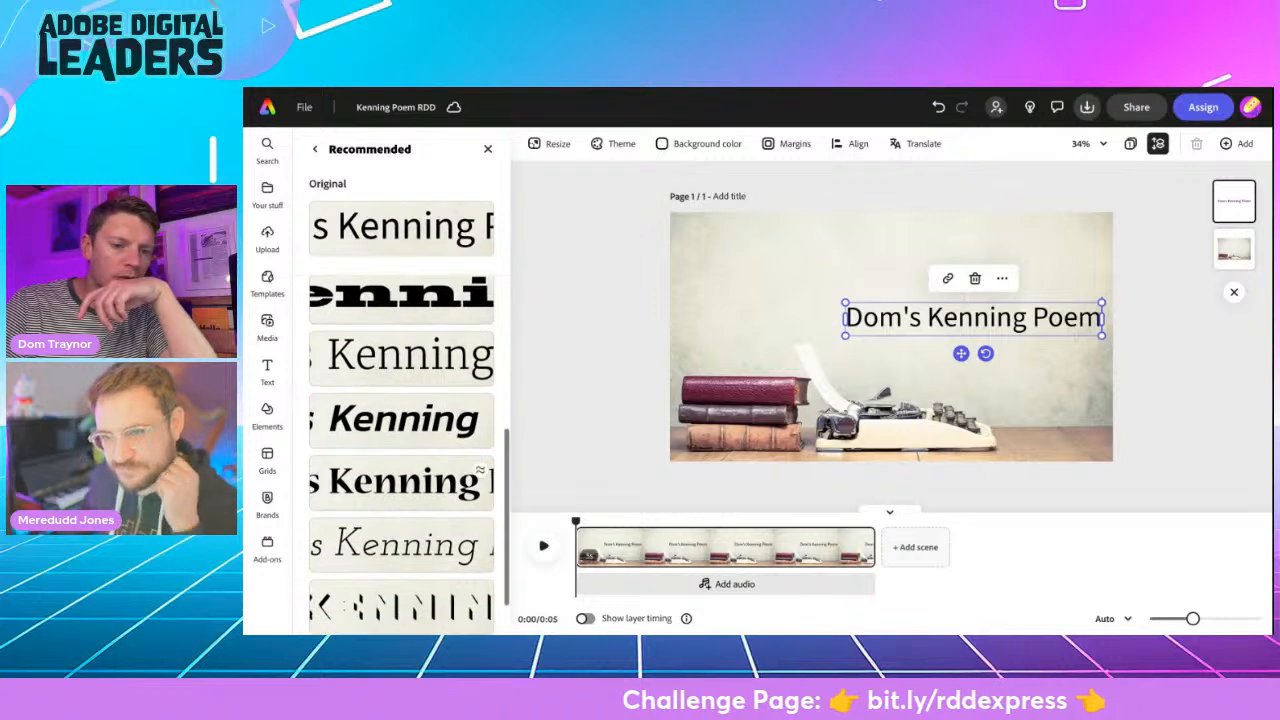
{"action": "left_click", "coordinate": [409, 487]}
- Look through the fonts similar to the title's bold serif font
{"action": "scroll", "coordinate": [409, 487], "scroll_direction": "down", "scroll_amount": 2}
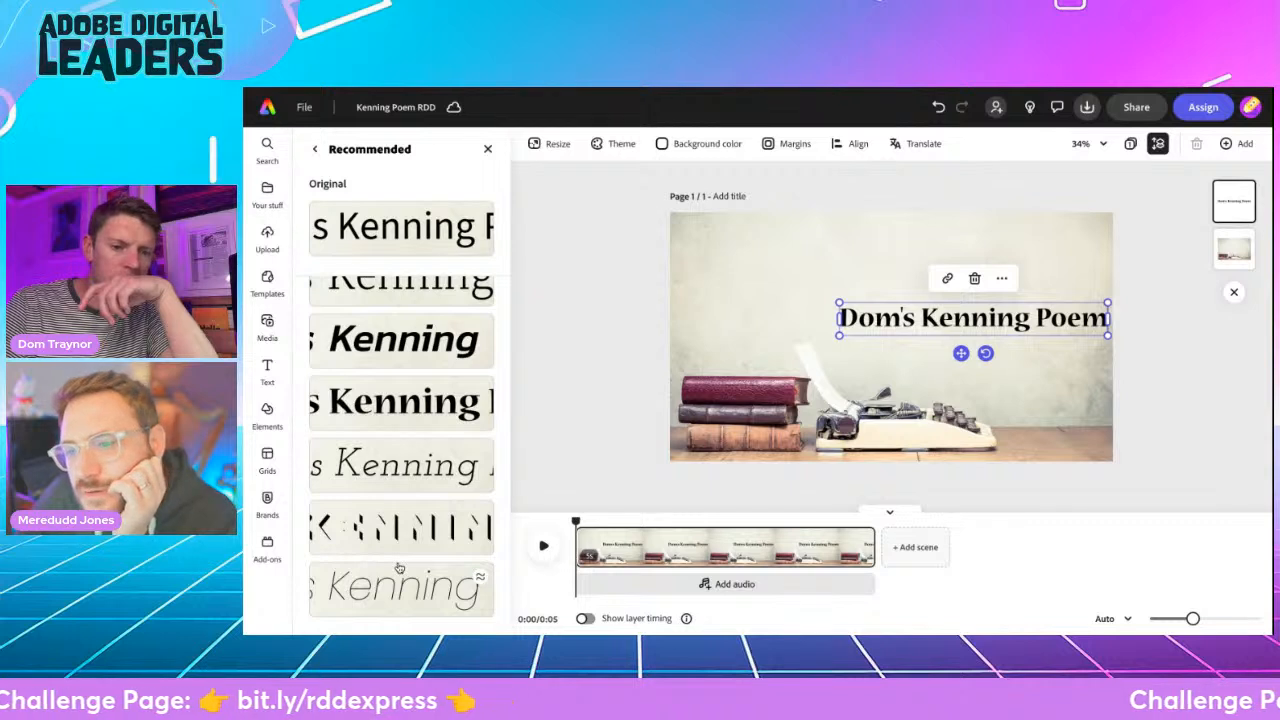
{"action": "scroll", "coordinate": [399, 567], "scroll_direction": "up", "scroll_amount": 1}
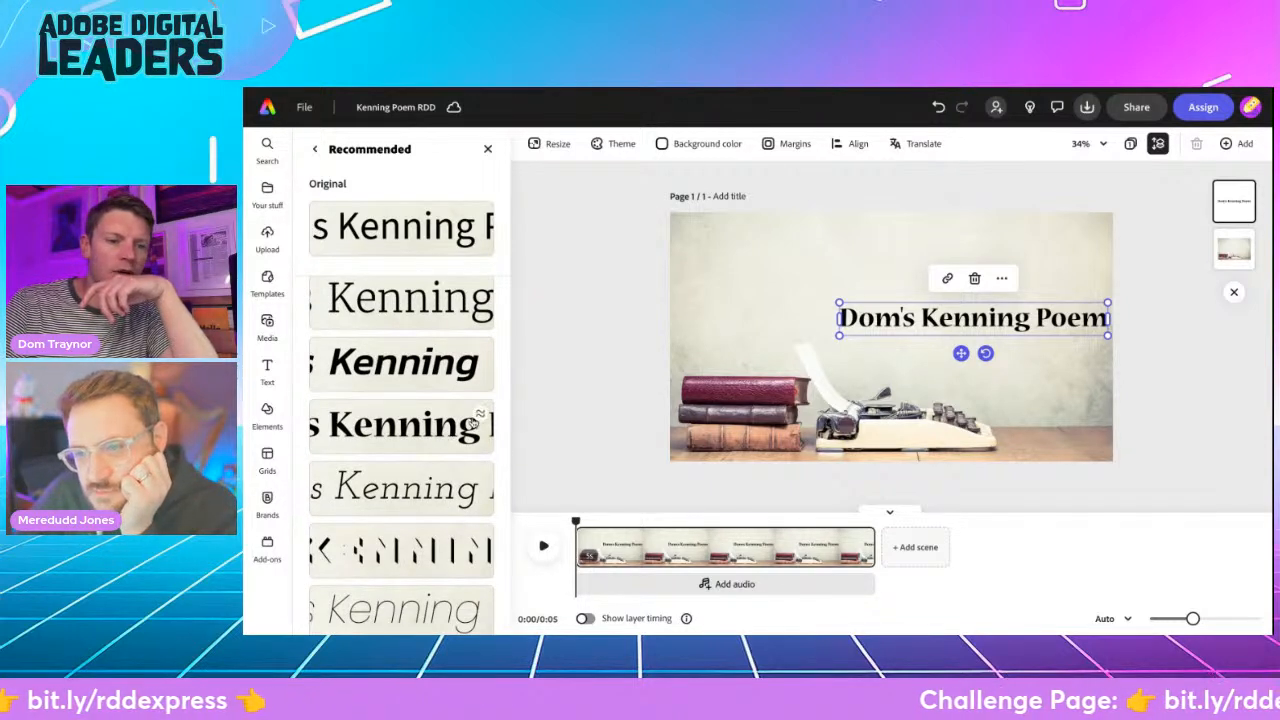
{"action": "left_click", "coordinate": [483, 418]}
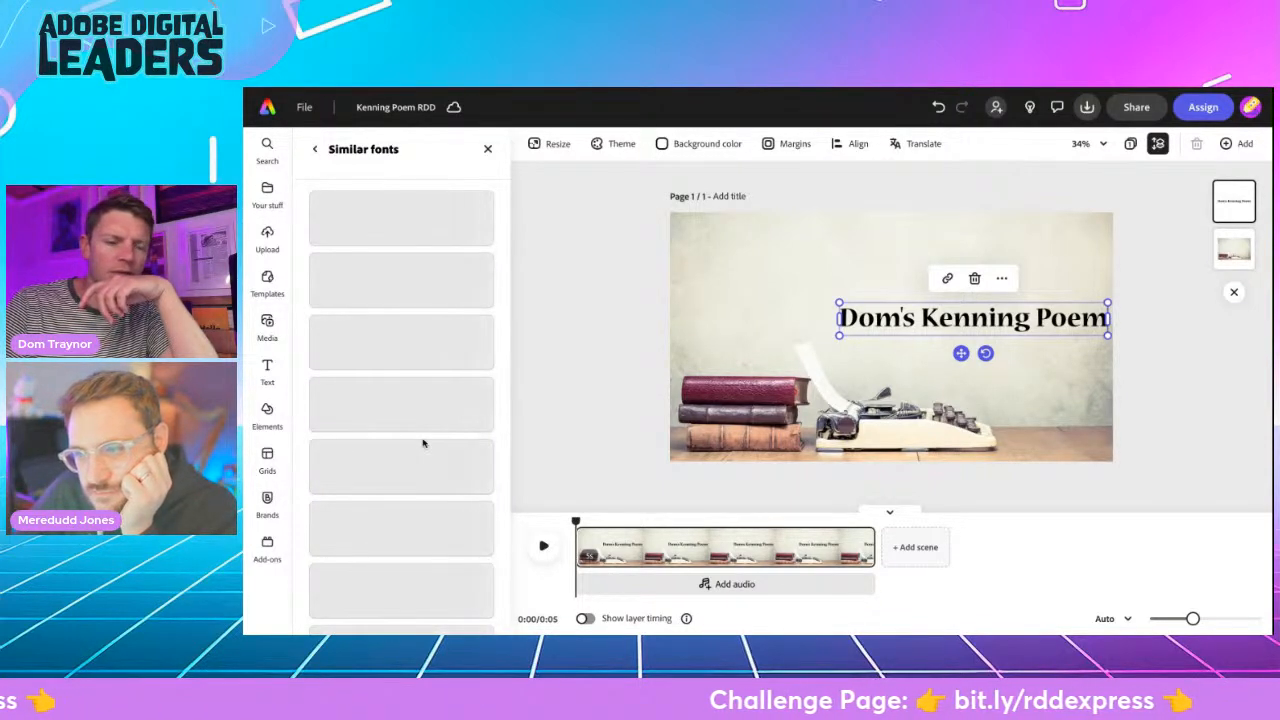
{"action": "scroll", "coordinate": [423, 443], "scroll_direction": "down", "scroll_amount": 2}
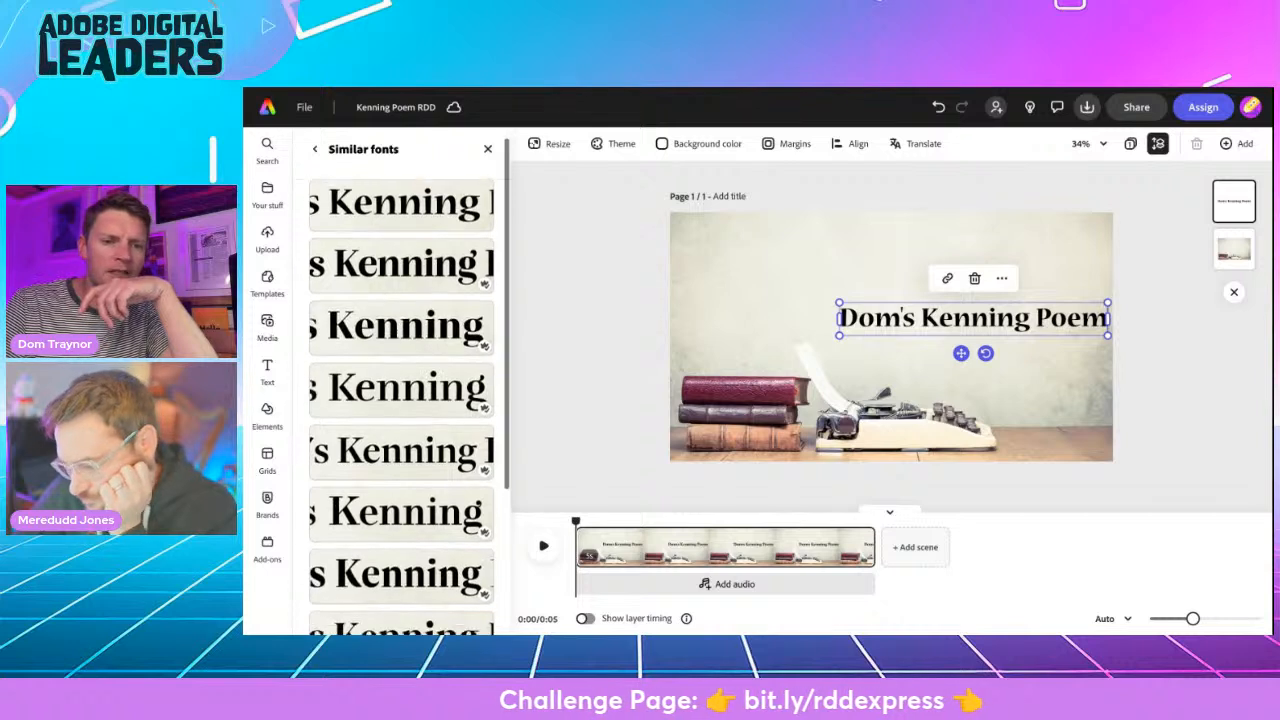
{"action": "scroll", "coordinate": [400, 420], "scroll_direction": "down", "scroll_amount": 1}
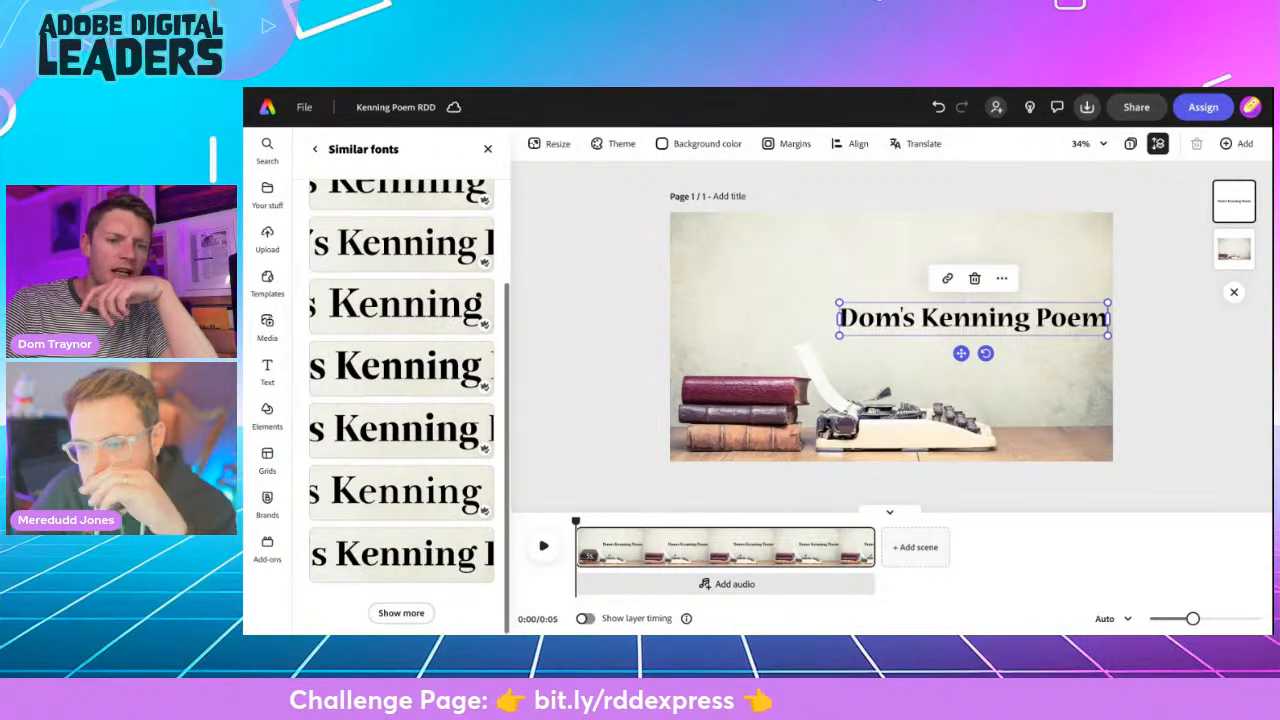
{"action": "left_click", "coordinate": [628, 342]}
- Rotate the title counterclockwise so it slopes diagonally upwards above the typewriter, and deselect it
{"action": "left_click", "coordinate": [960, 318]}
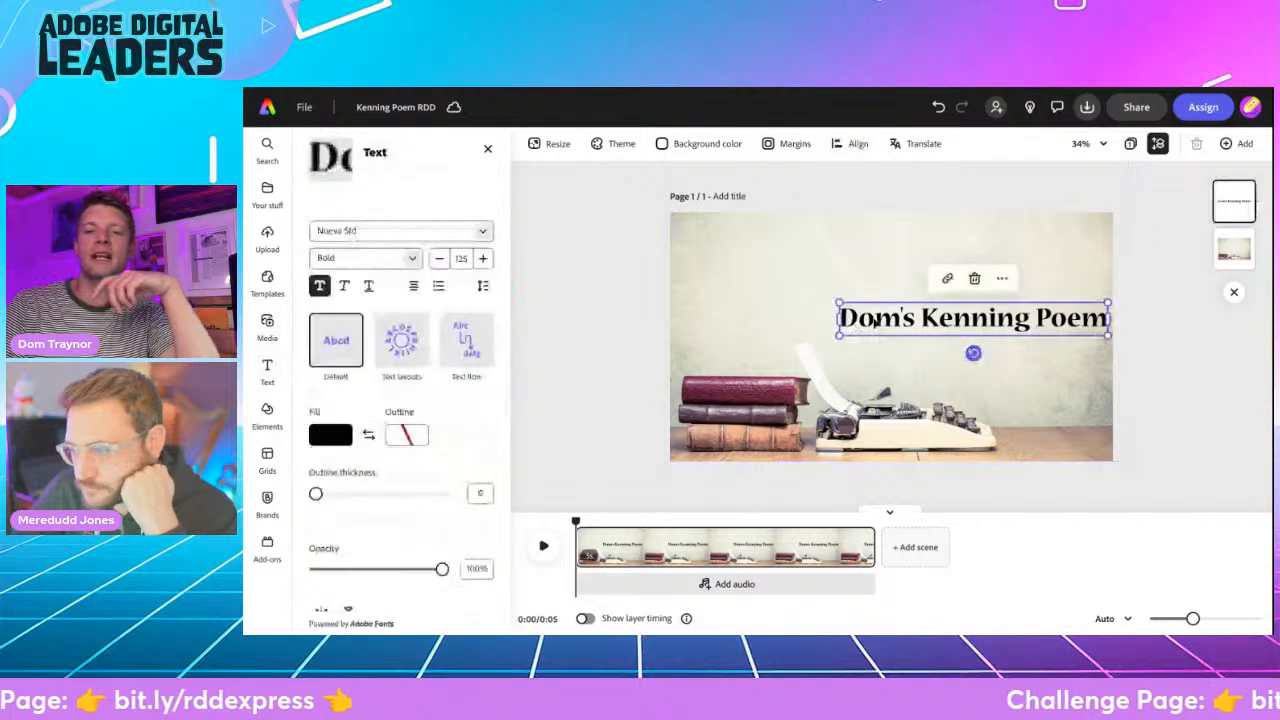
{"action": "left_click_drag", "start_coordinate": [968, 358], "coordinate": [962, 305]}
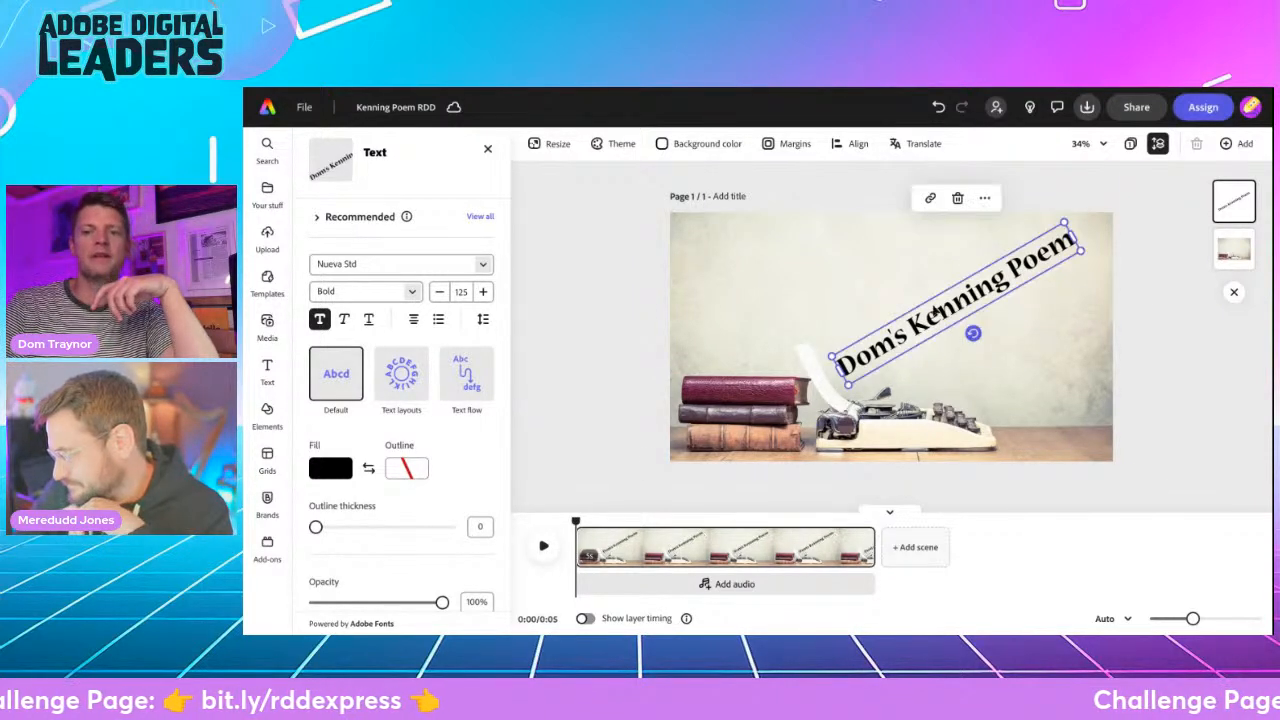
{"action": "left_click", "coordinate": [600, 321]}
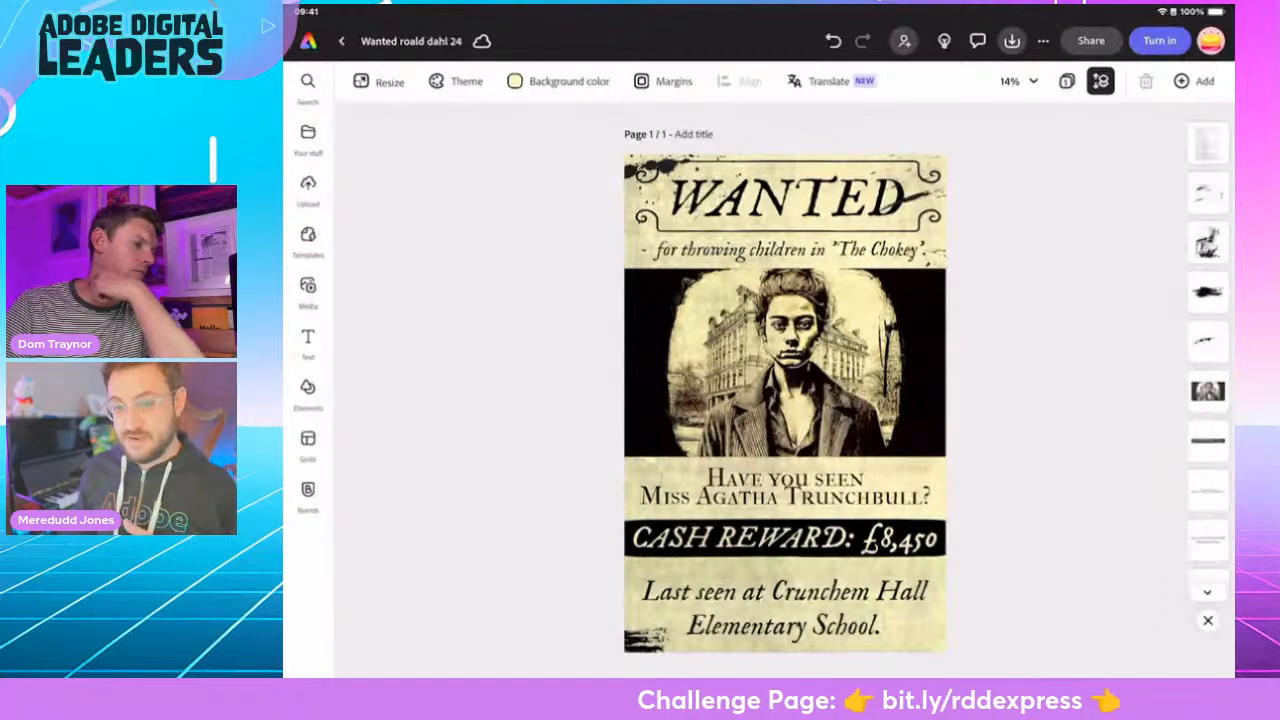
- Leave the wanted poster and start a new blank video project without using a template
{"action": "left_click", "coordinate": [342, 41]}
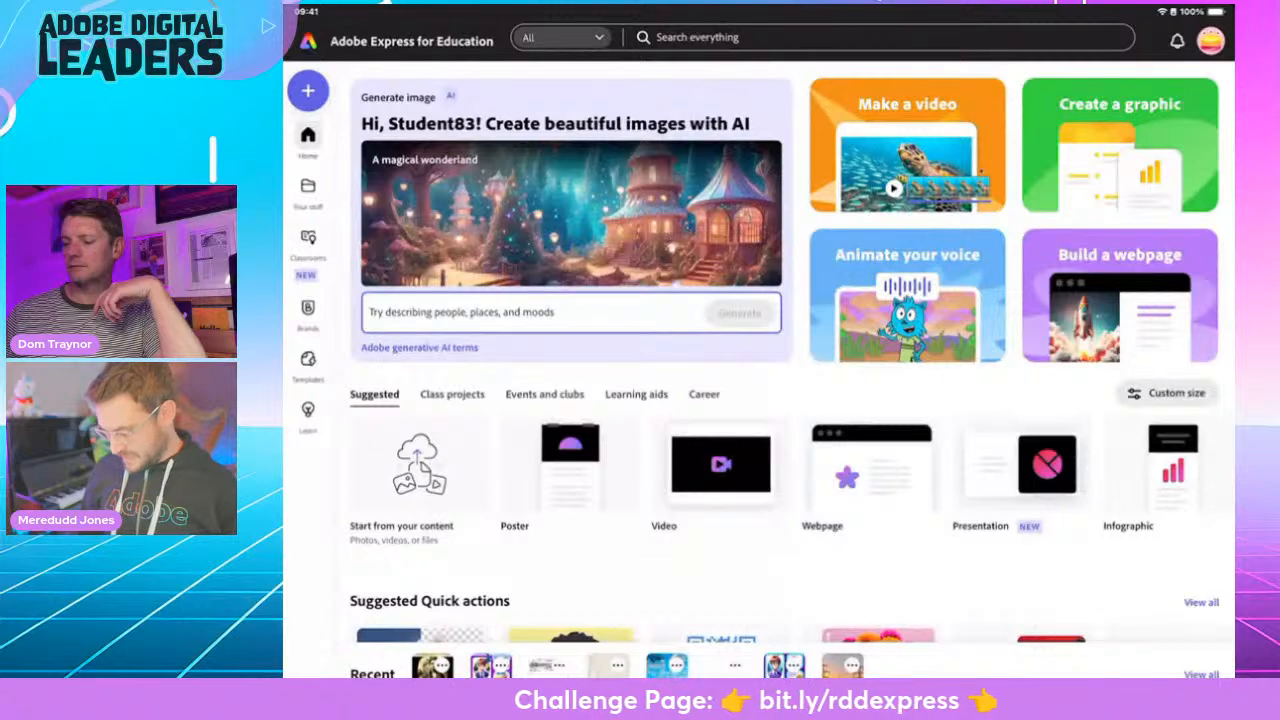
{"action": "left_click", "coordinate": [721, 465]}
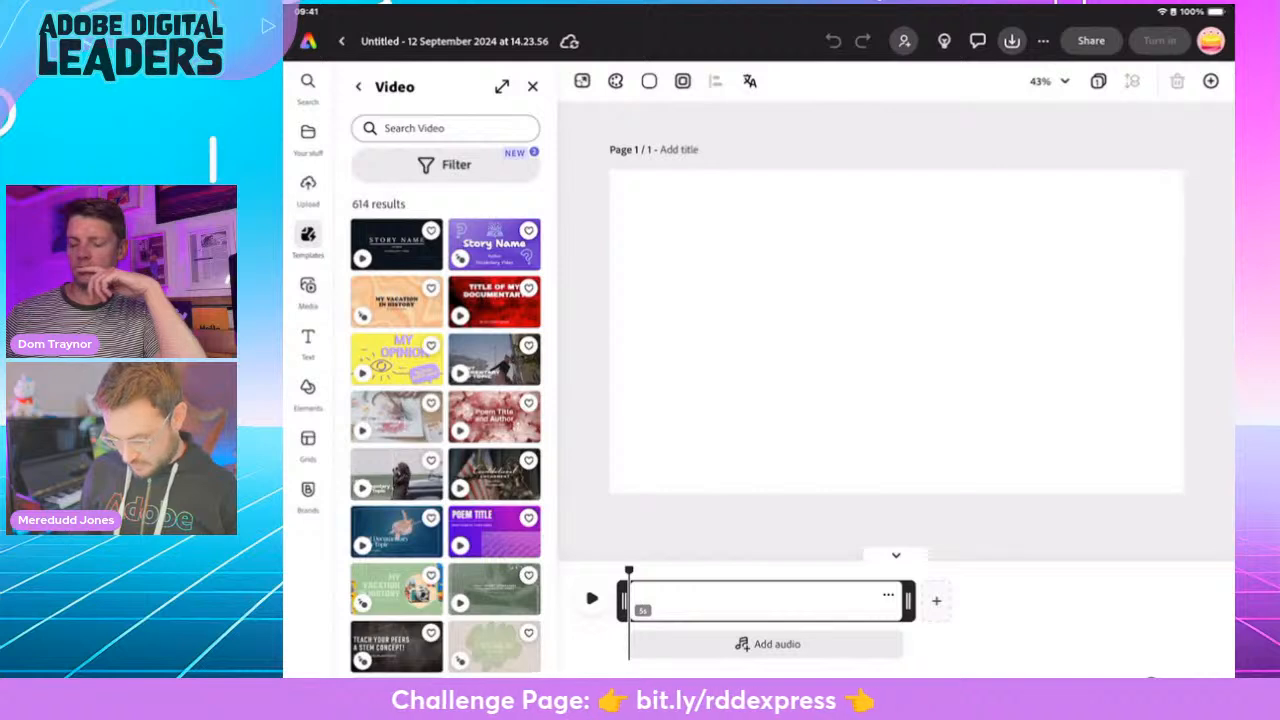
{"action": "left_click", "coordinate": [532, 87]}
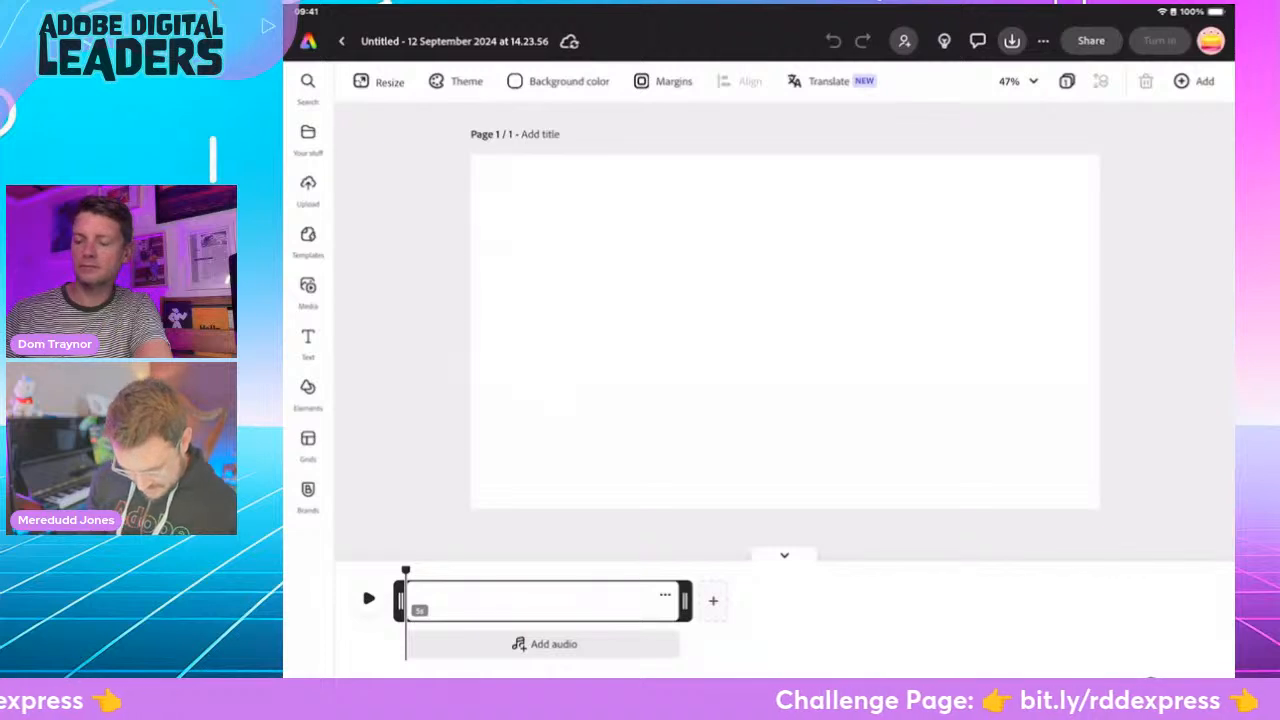
- Search the stock photos for "Quill"
{"action": "left_click", "coordinate": [308, 291]}
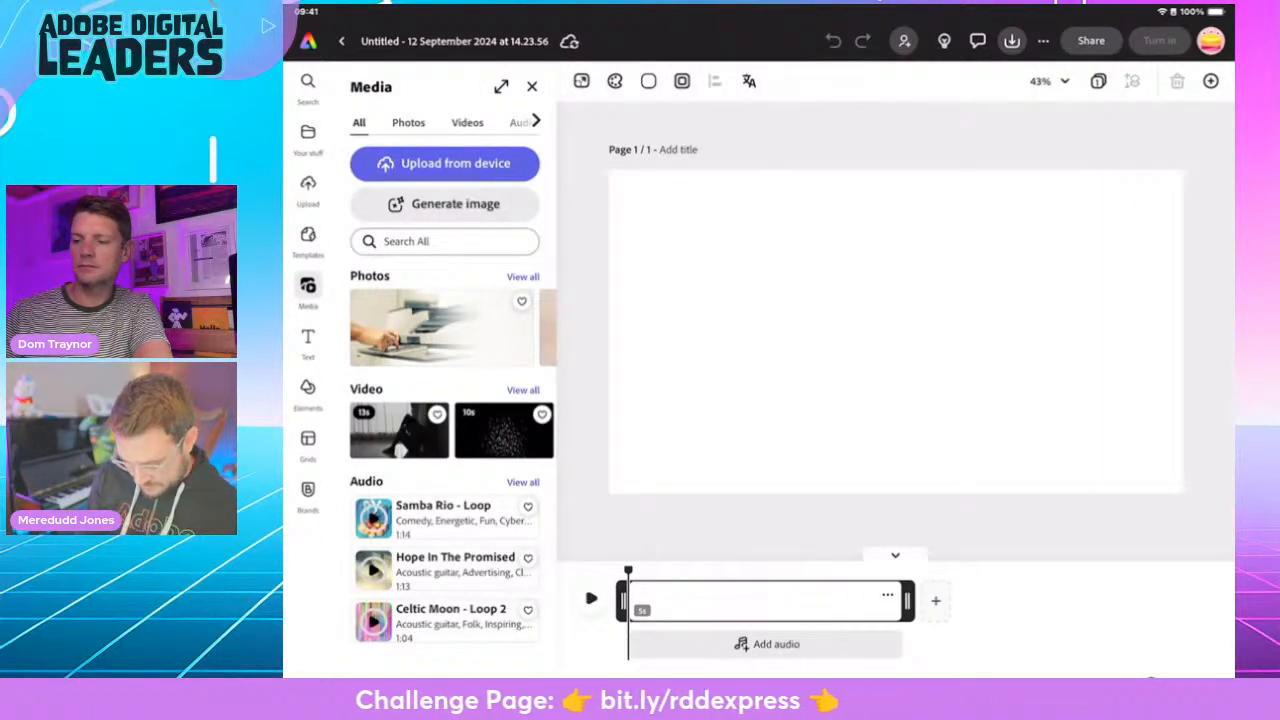
{"action": "left_click", "coordinate": [408, 123]}
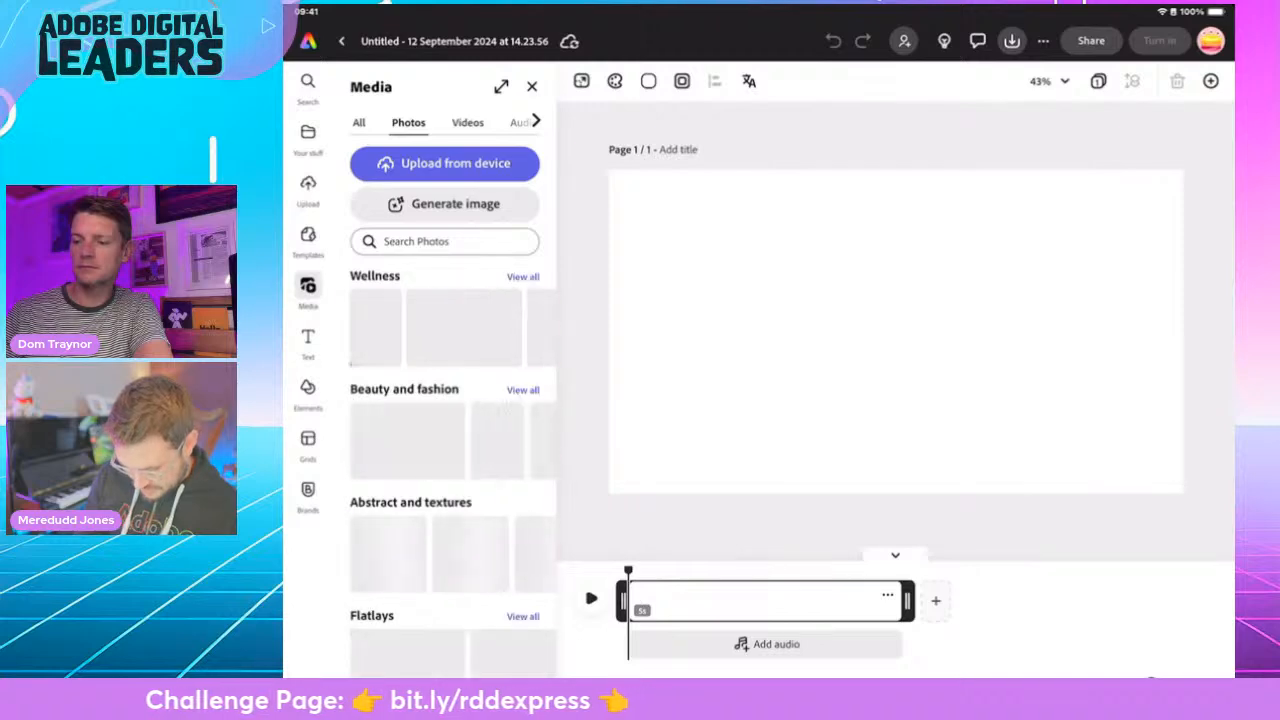
{"action": "left_click", "coordinate": [445, 241]}
{"action": "type", "text": "Quill"}
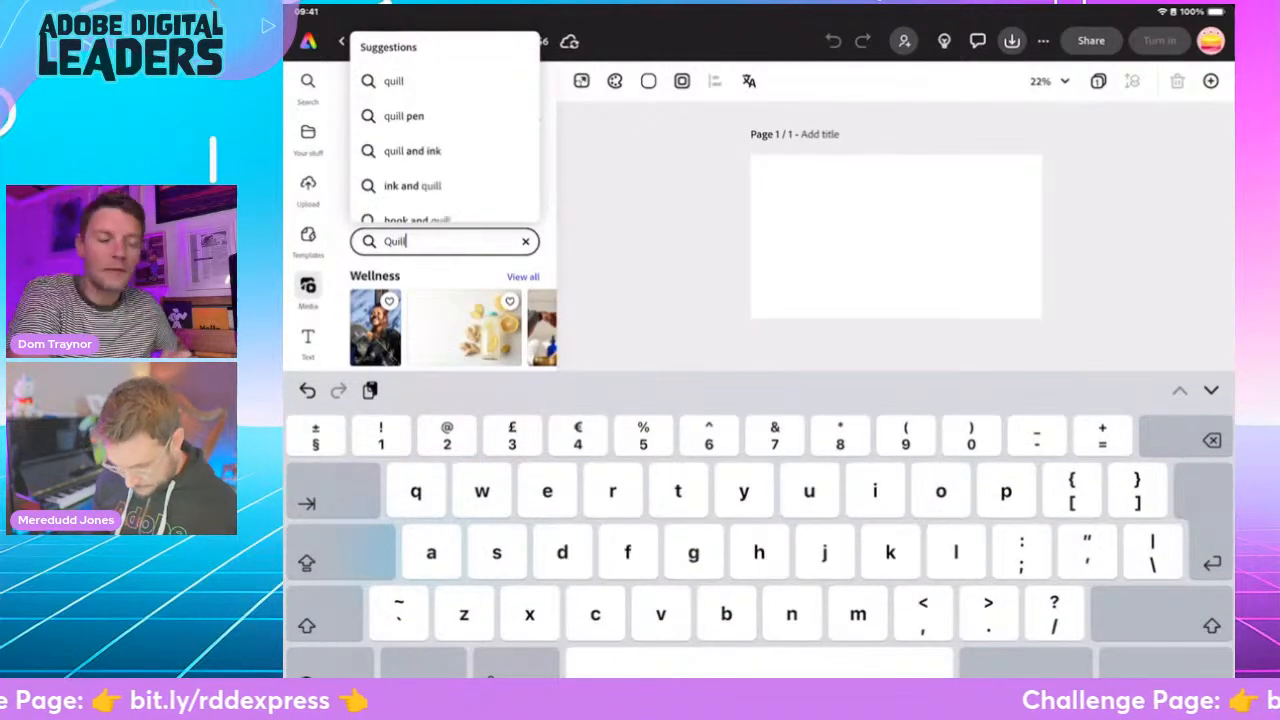
{"action": "key", "text": "Return"}
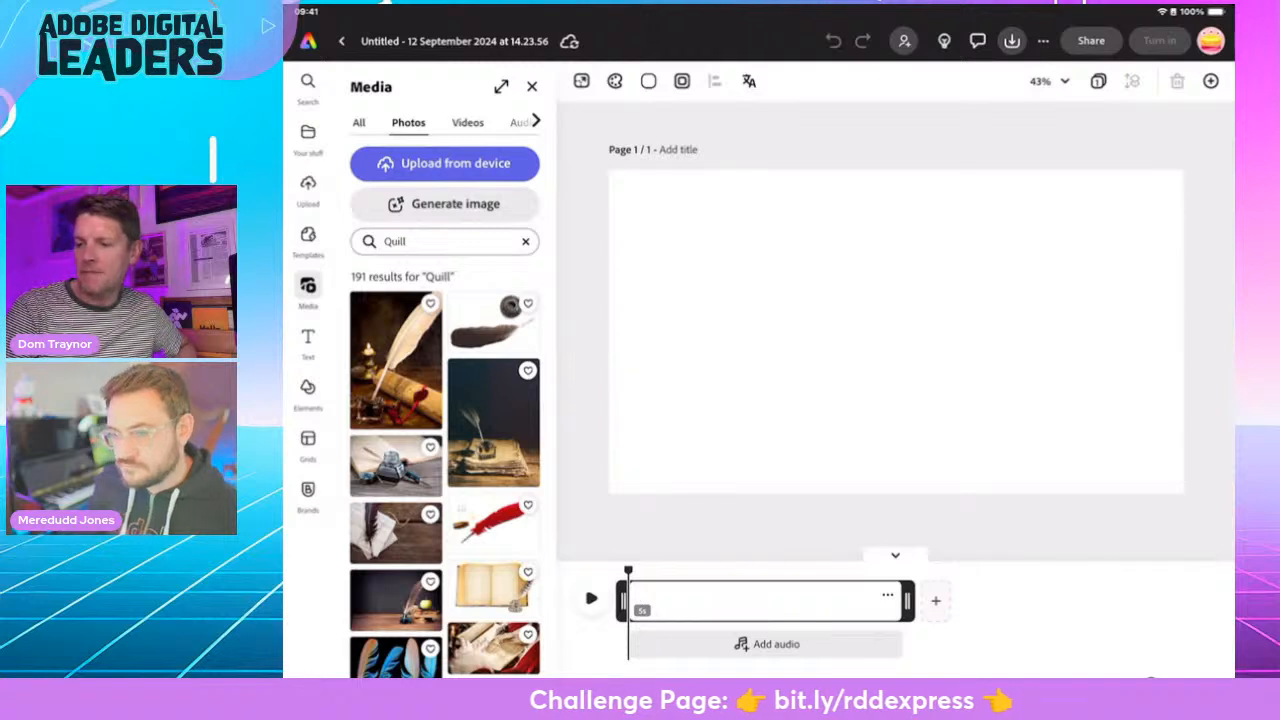
- Add the photo of a dark quill on tied letters on a wooden table and set it as the page background
{"action": "scroll", "coordinate": [445, 470], "scroll_direction": "down", "scroll_amount": 4}
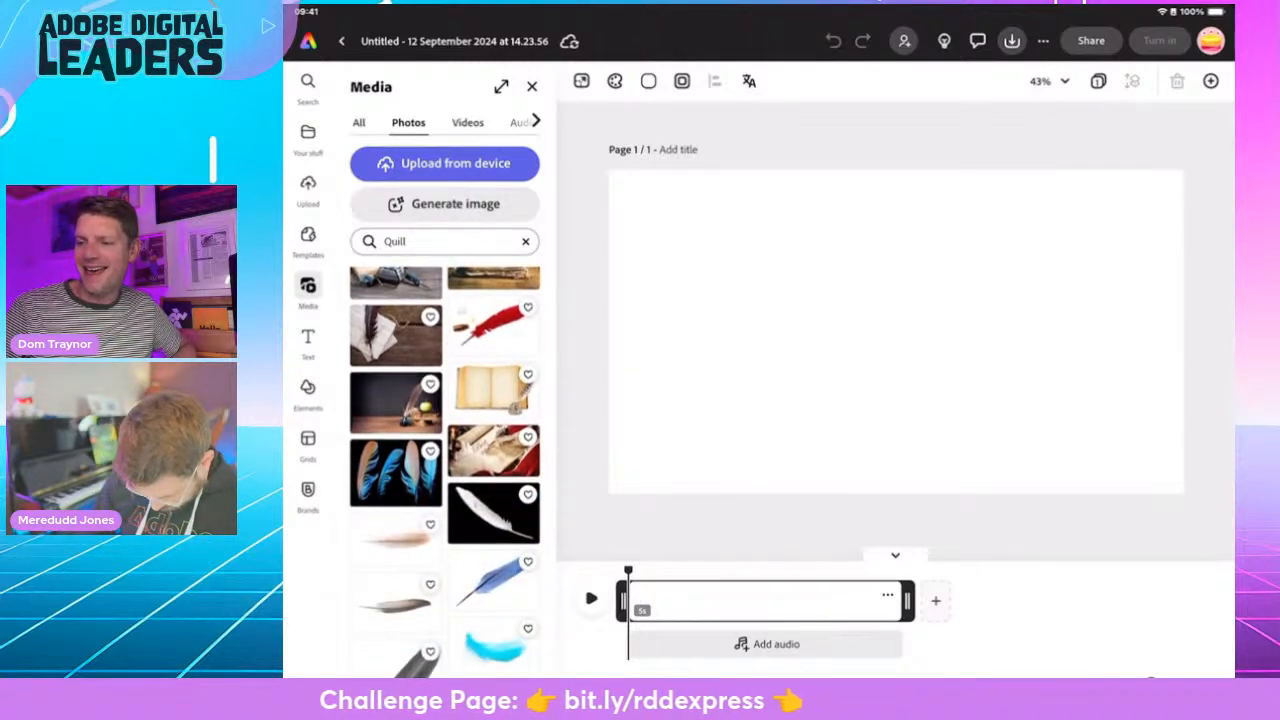
{"action": "scroll", "coordinate": [445, 470], "scroll_direction": "up", "scroll_amount": 1}
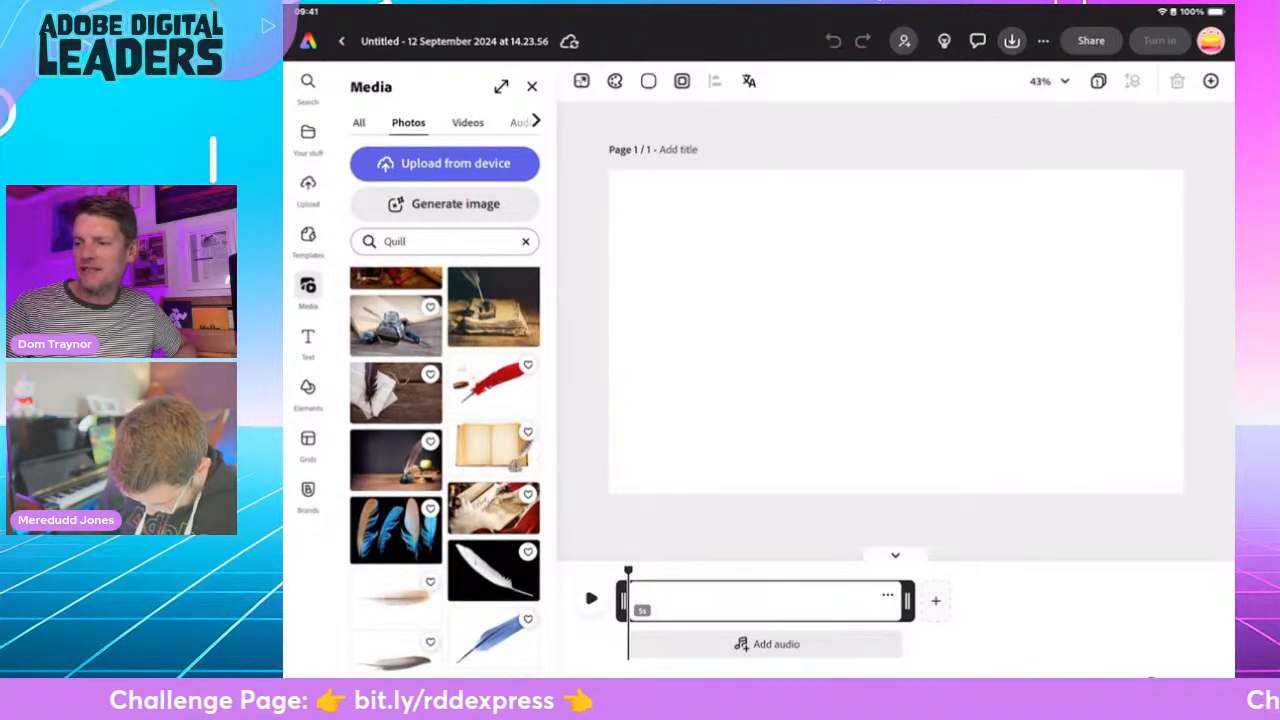
{"action": "left_click", "coordinate": [494, 386]}
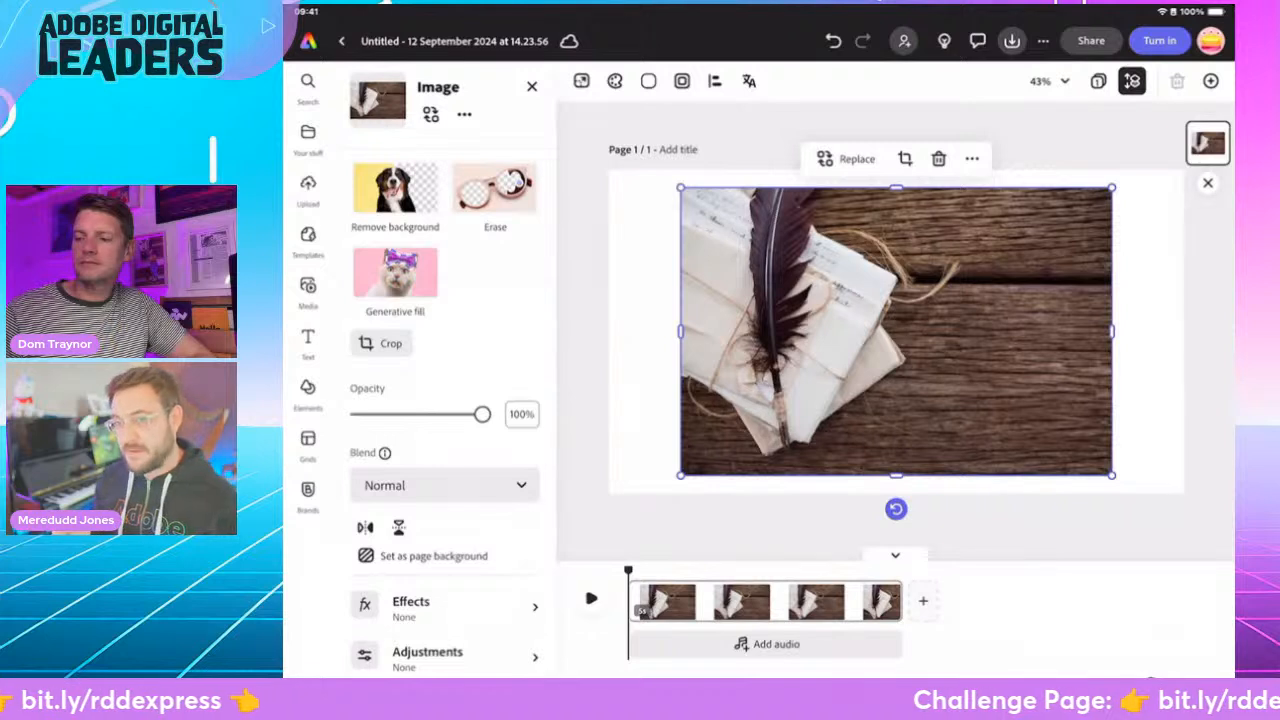
{"action": "left_click", "coordinate": [433, 555]}
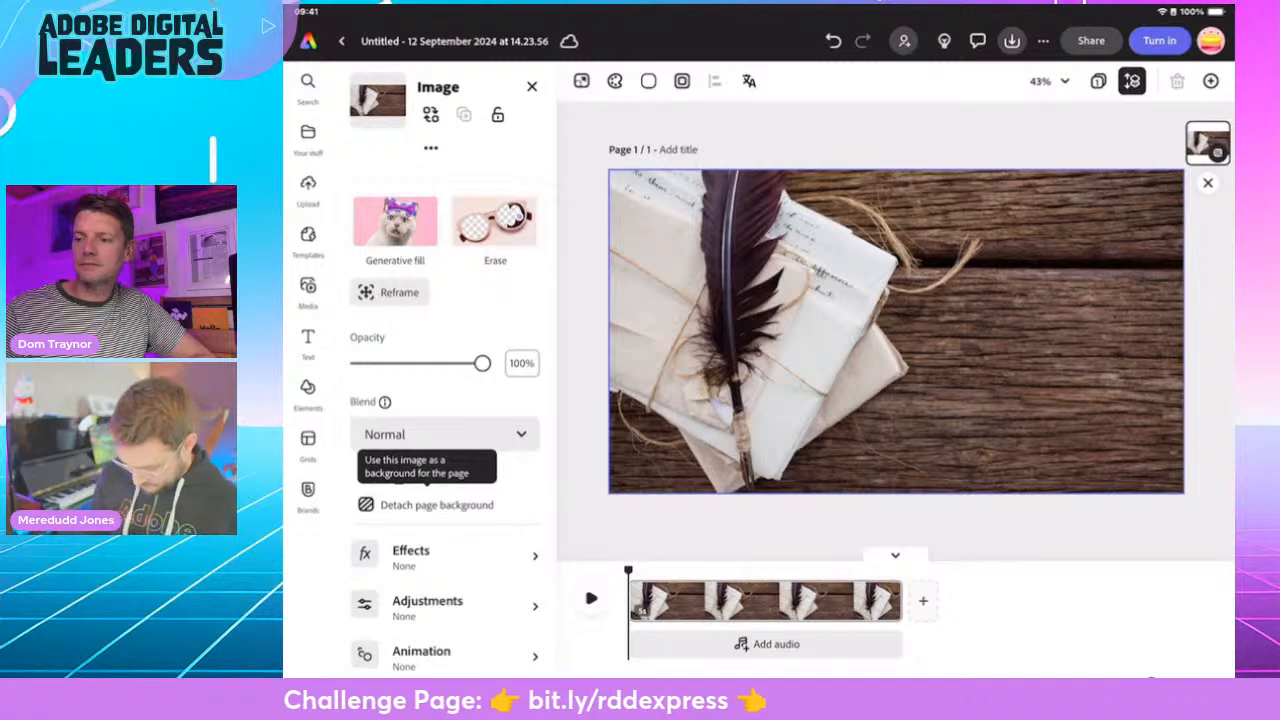
- Add a title with the presenter's first name in possessive form followed by "Kenning Poem", split over two lines
{"action": "left_click", "coordinate": [308, 337]}
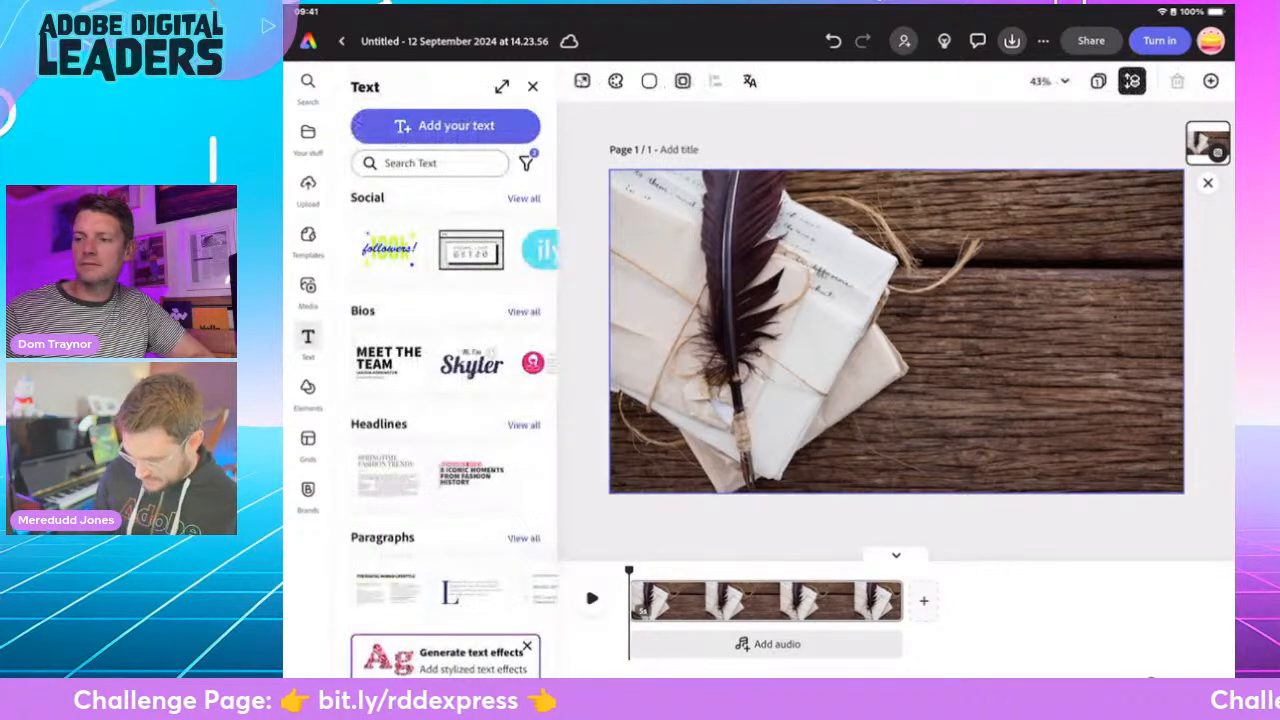
{"action": "left_click", "coordinate": [443, 123]}
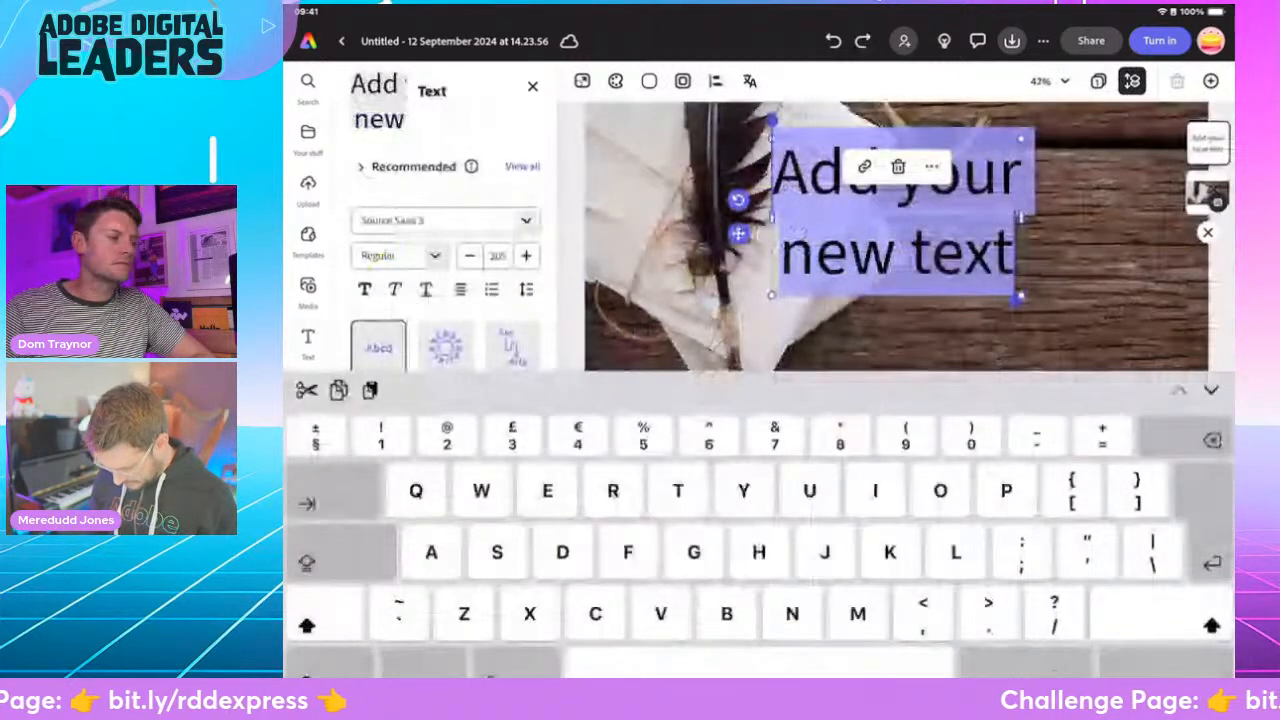
{"action": "type", "text": "Mere"}
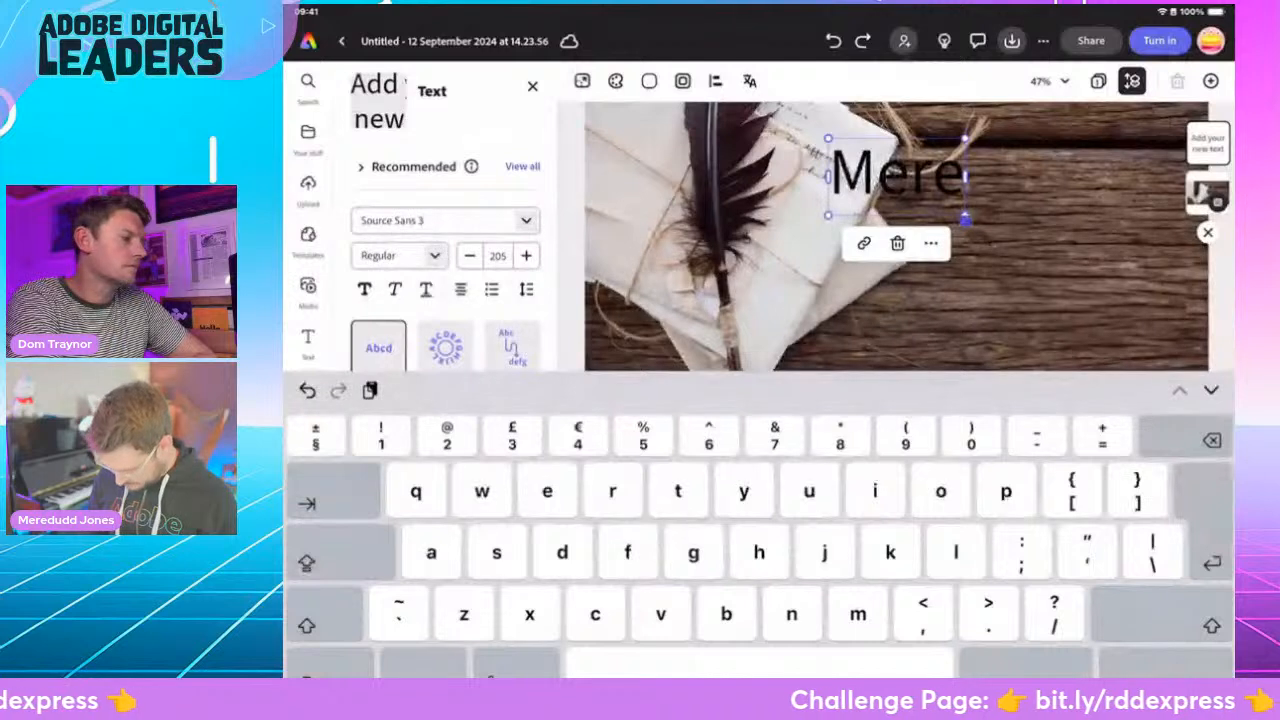
{"action": "type", "text": "dudd's"}
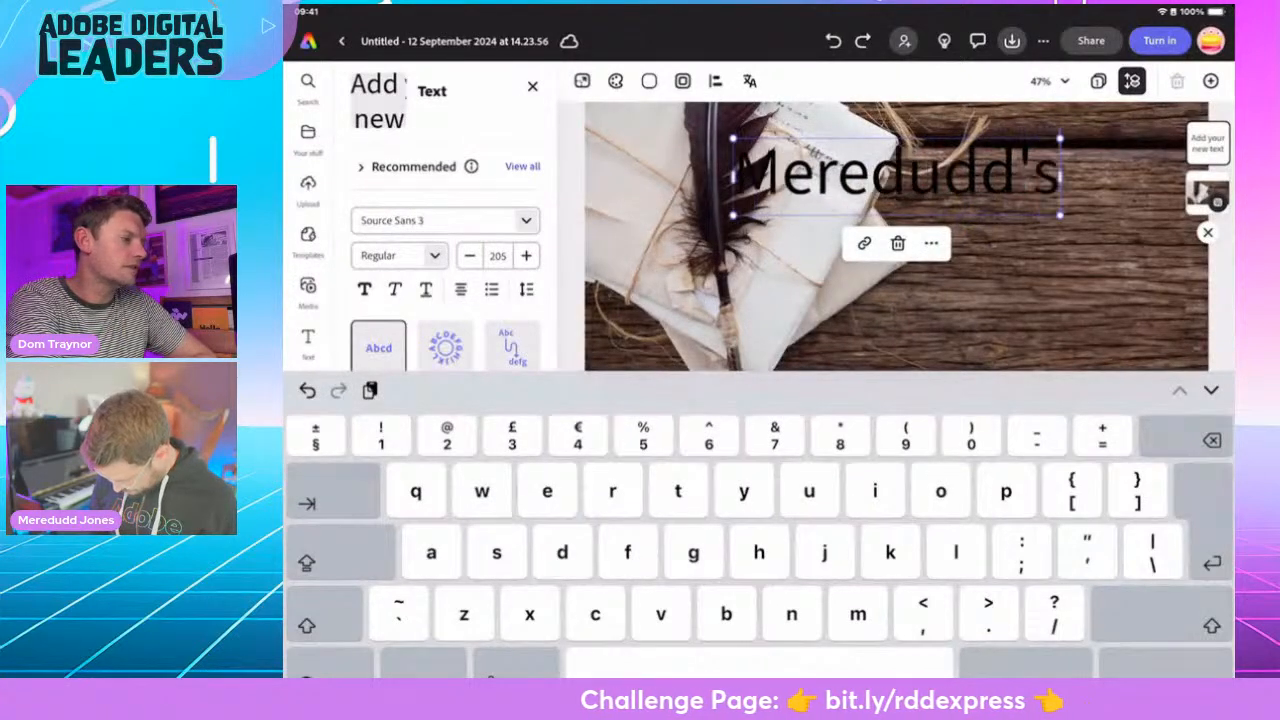
{"action": "type", "text": " Ke"}
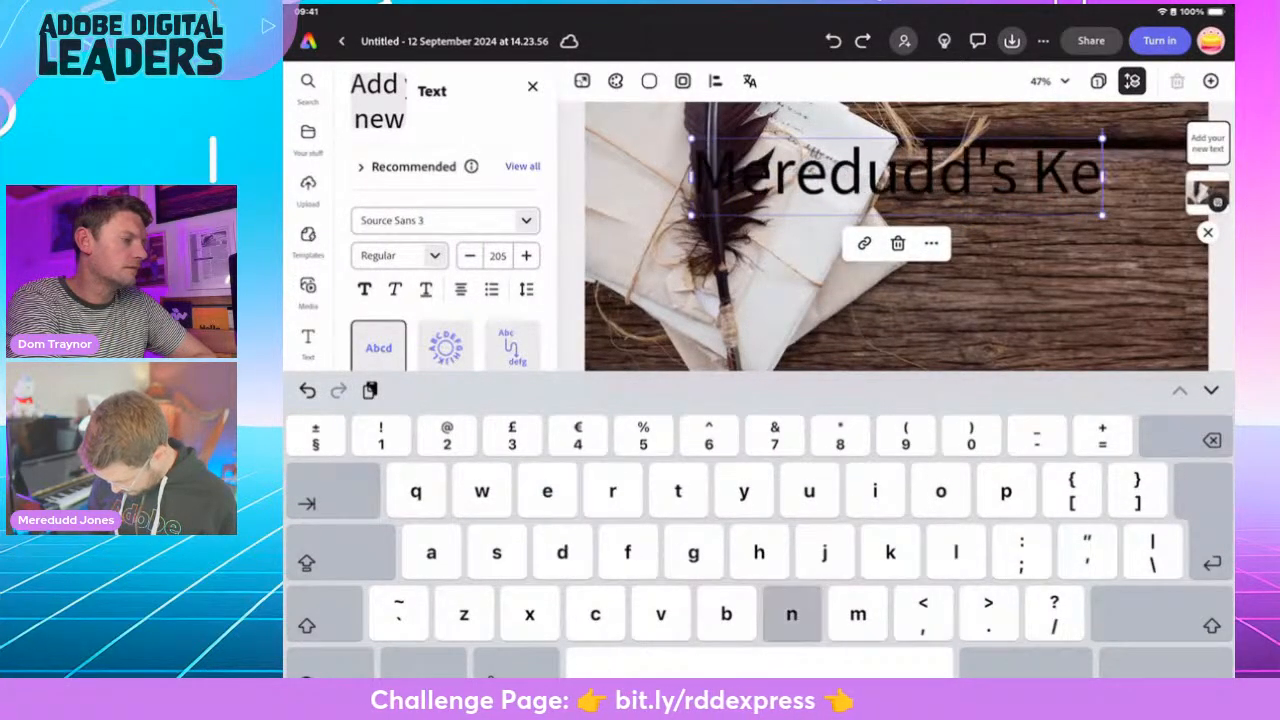
{"action": "type", "text": "nning"}
{"action": "key", "text": "Return"}
{"action": "type", "text": "Poem"}
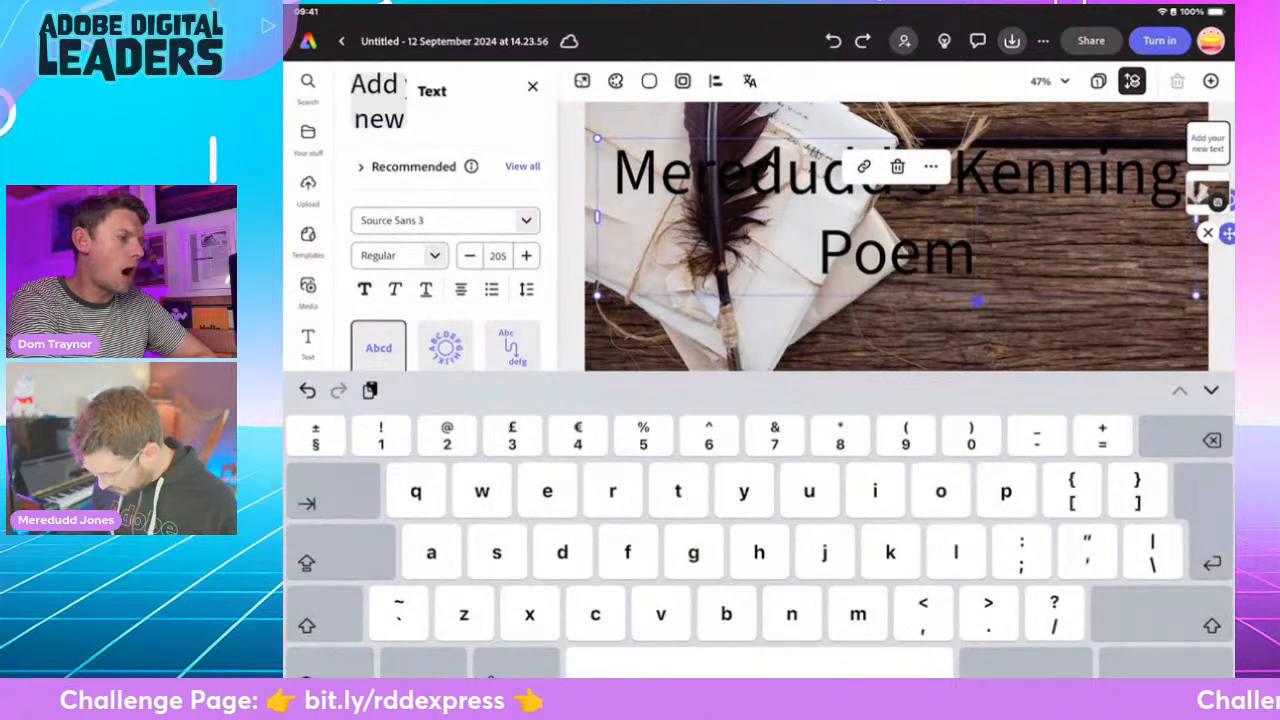
{"action": "left_click", "coordinate": [1165, 665]}
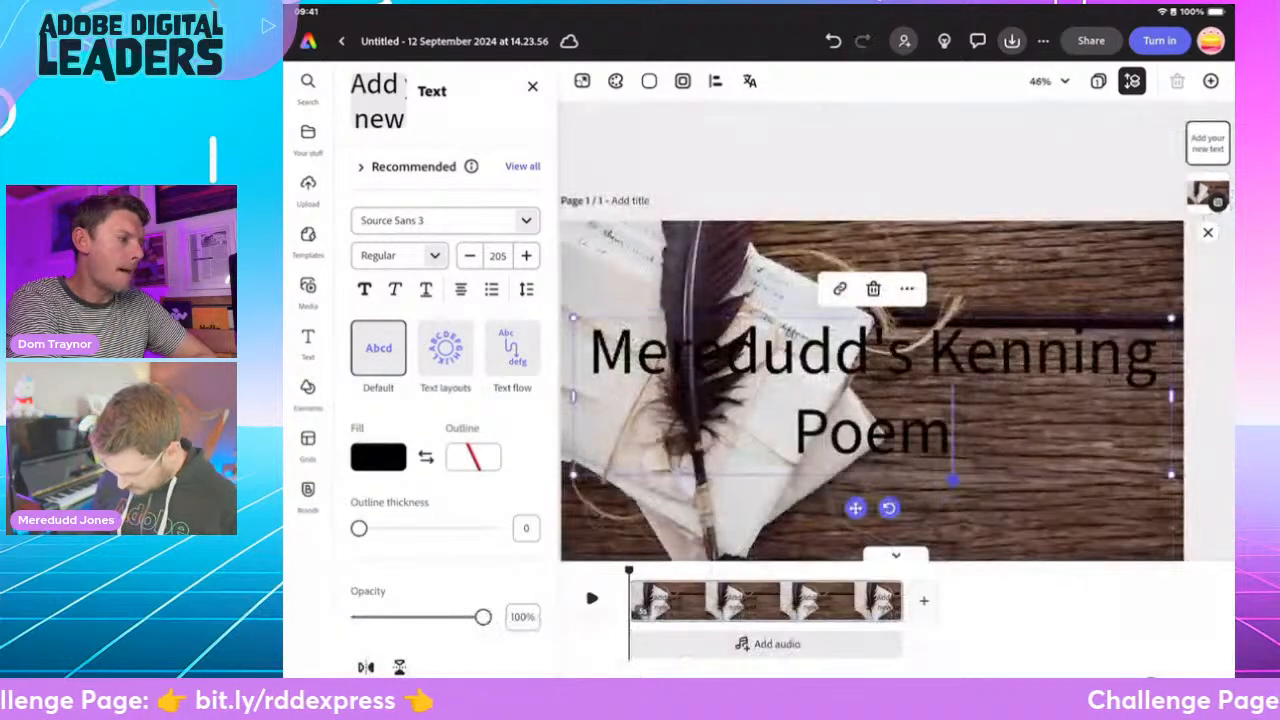
- Shrink the title to size 106 over the bare wood beside the letters, and deselect it
{"action": "left_click_drag", "start_coordinate": [573, 318], "coordinate": [862, 394]}
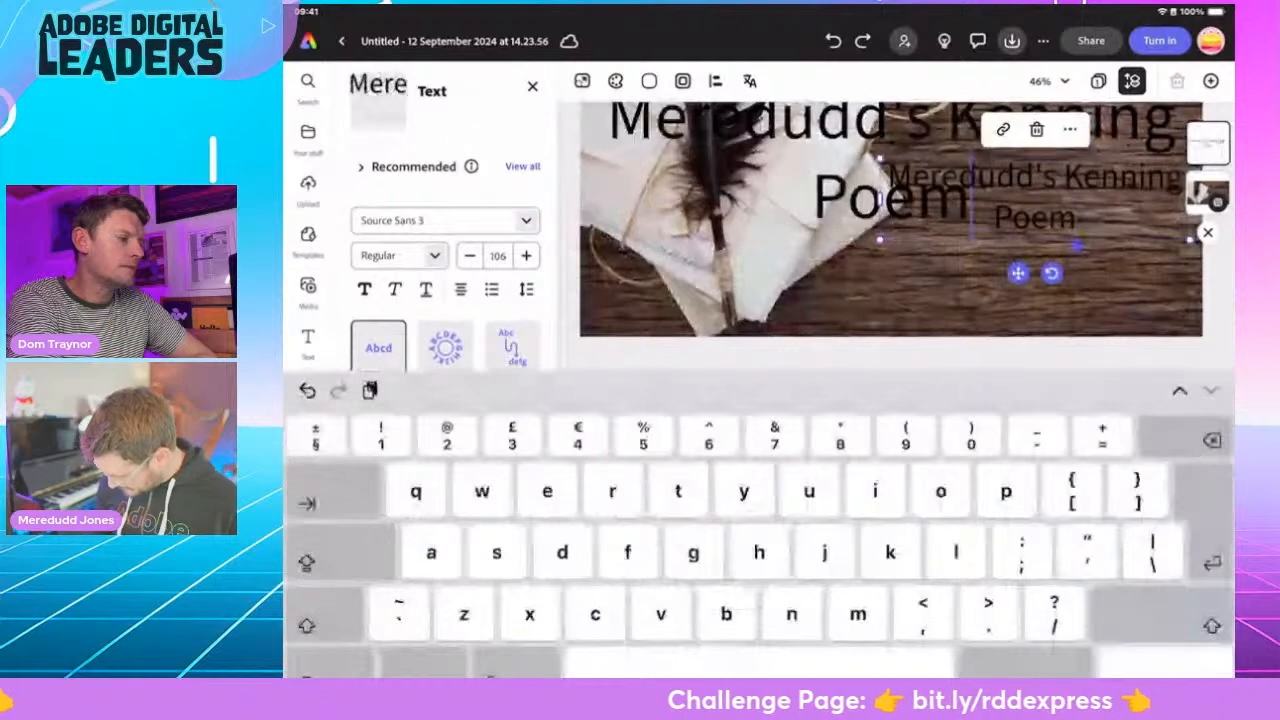
{"action": "left_click", "coordinate": [1165, 665]}
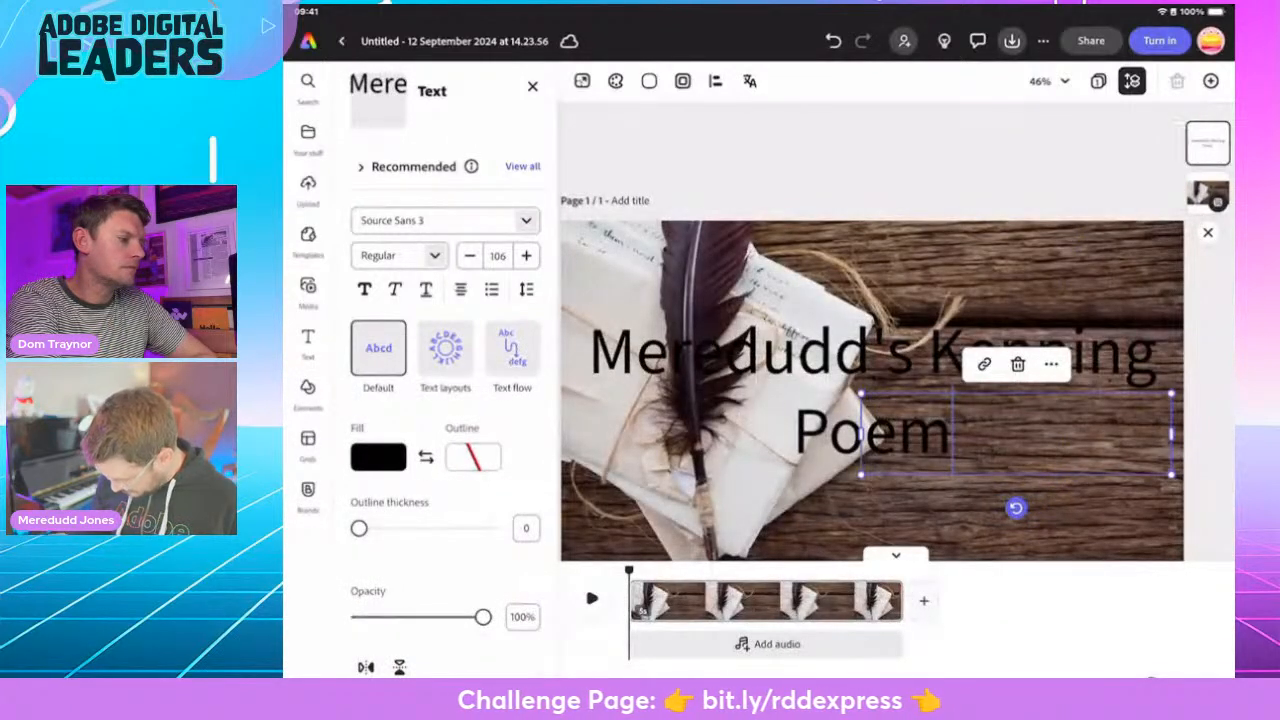
{"action": "left_click", "coordinate": [860, 300]}
{"action": "left_click", "coordinate": [1016, 434]}
{"action": "left_click", "coordinate": [860, 300]}
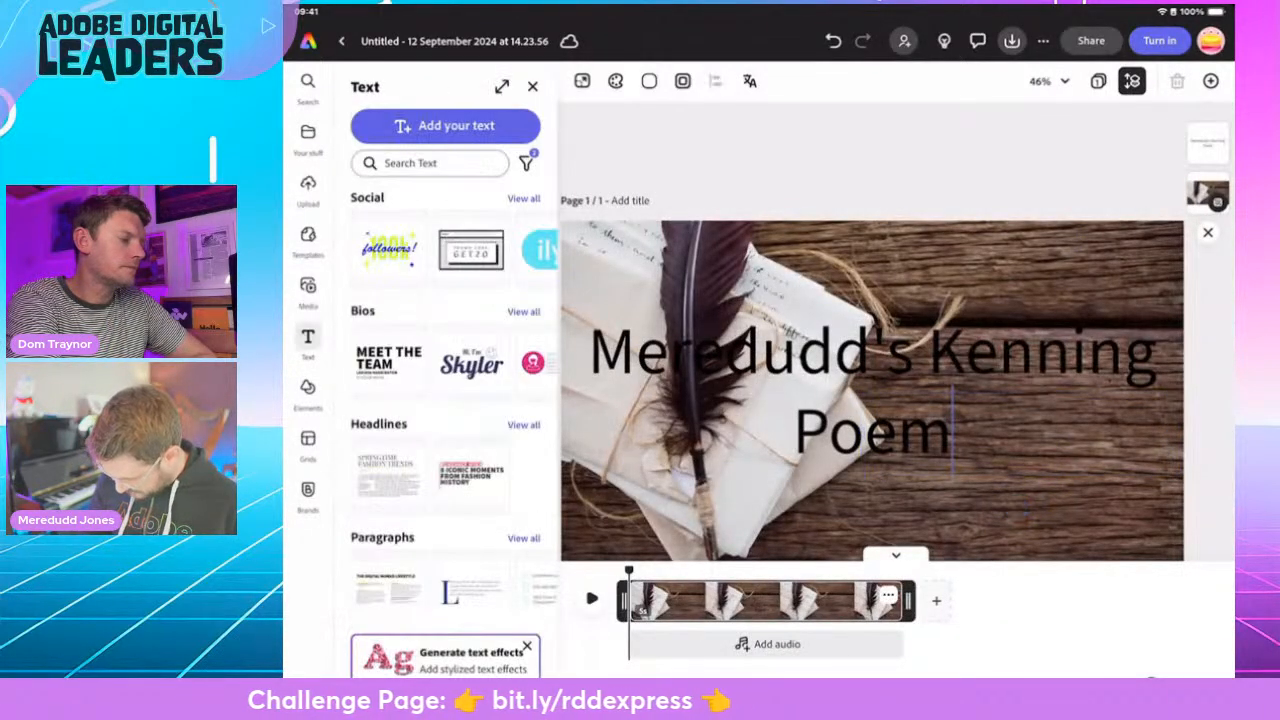
{"action": "left_click", "coordinate": [860, 350]}
{"action": "left_click", "coordinate": [1208, 143]}
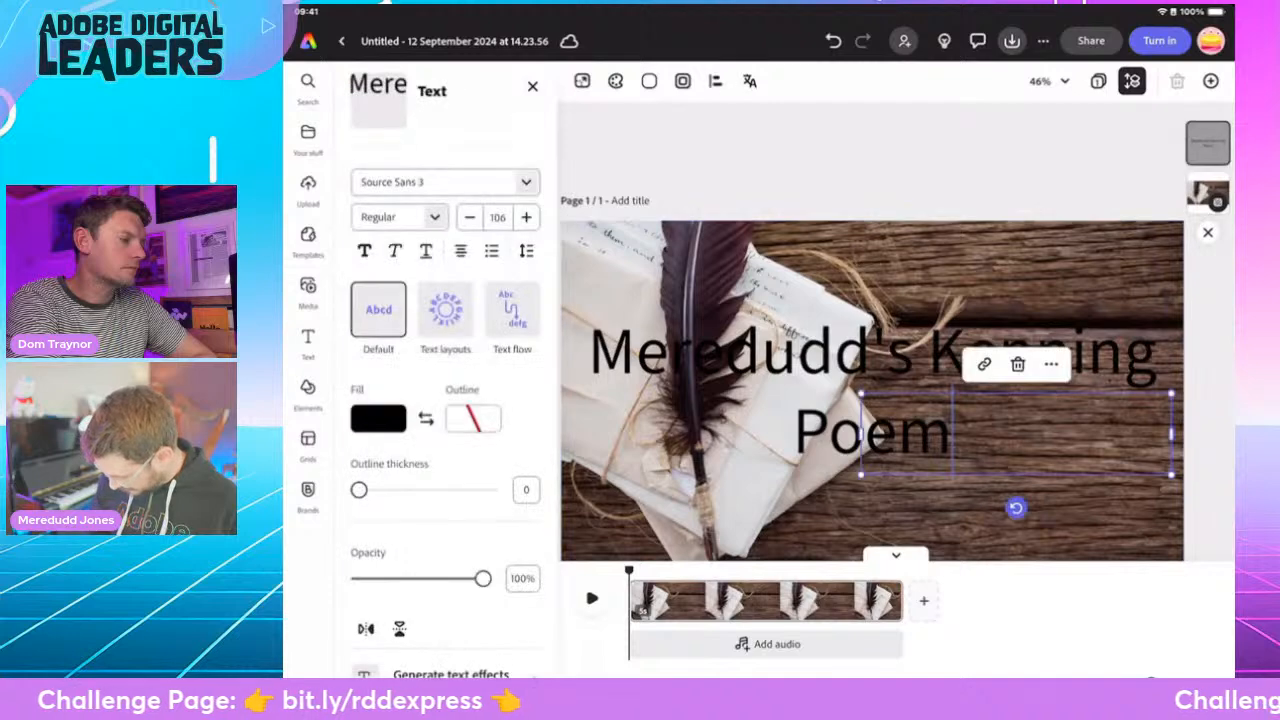
{"action": "left_click", "coordinate": [860, 150]}
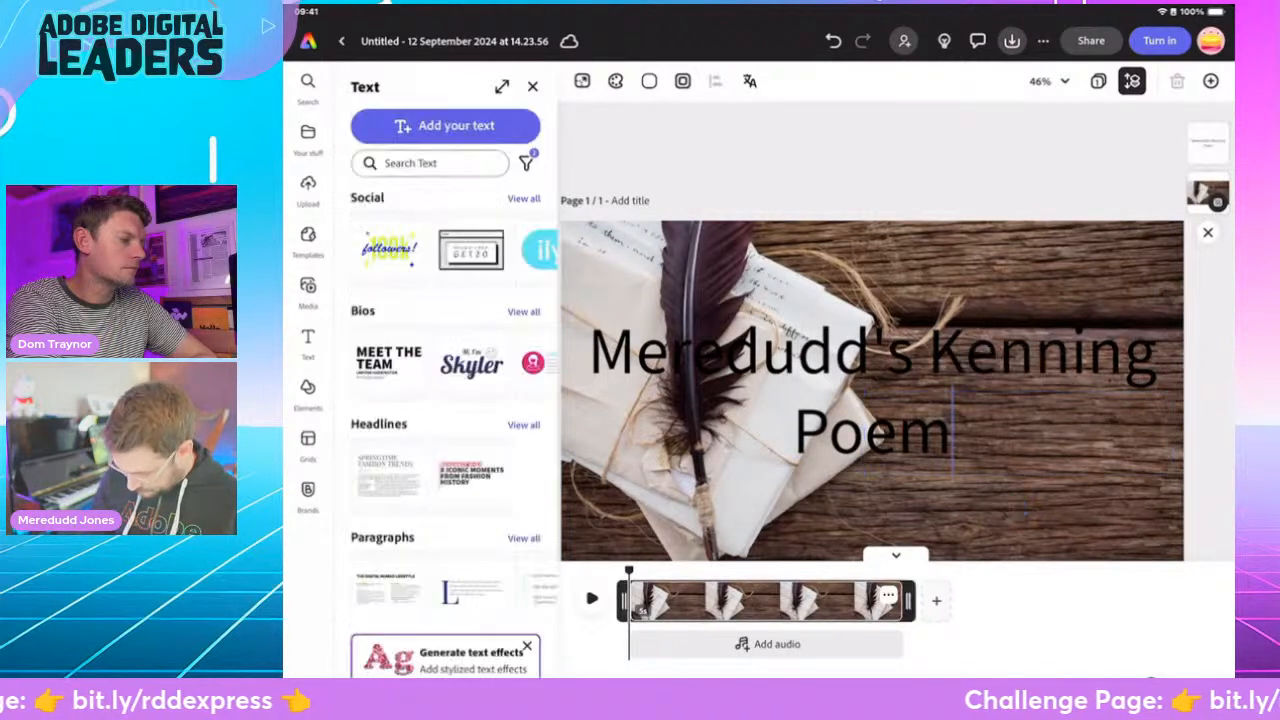
{"action": "left_click", "coordinate": [533, 87]}
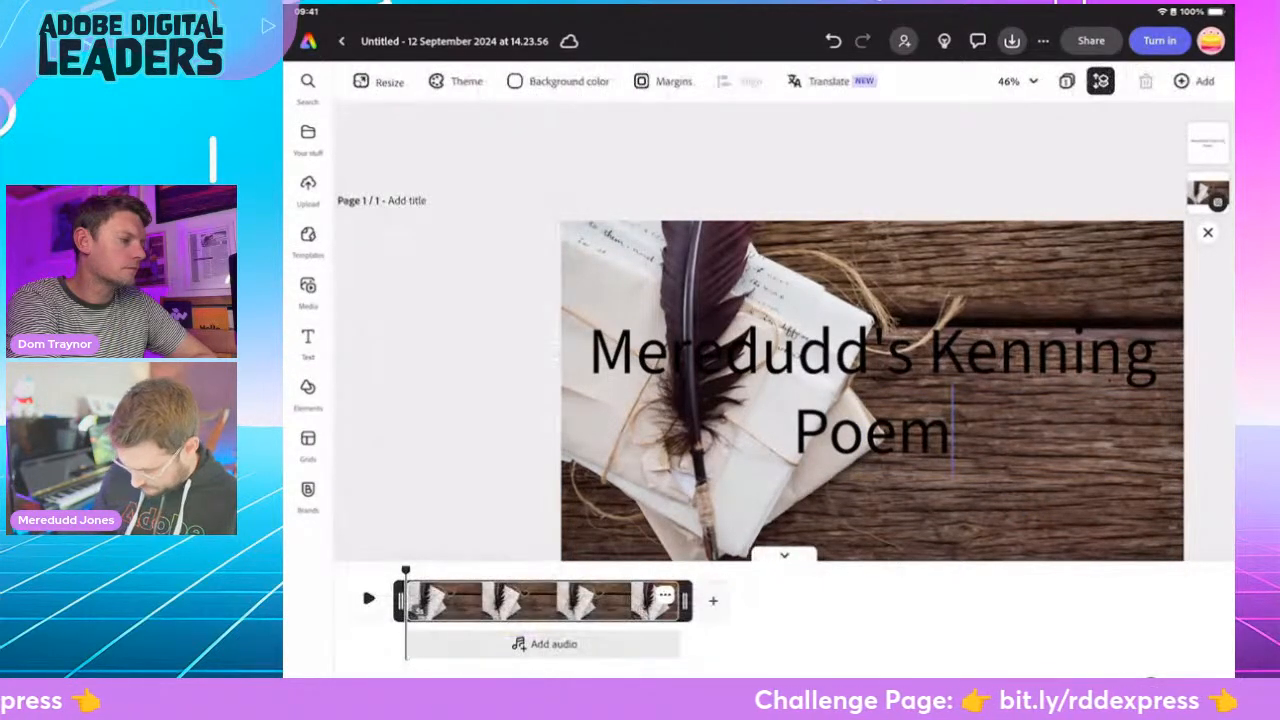
{"action": "left_click", "coordinate": [1040, 490]}
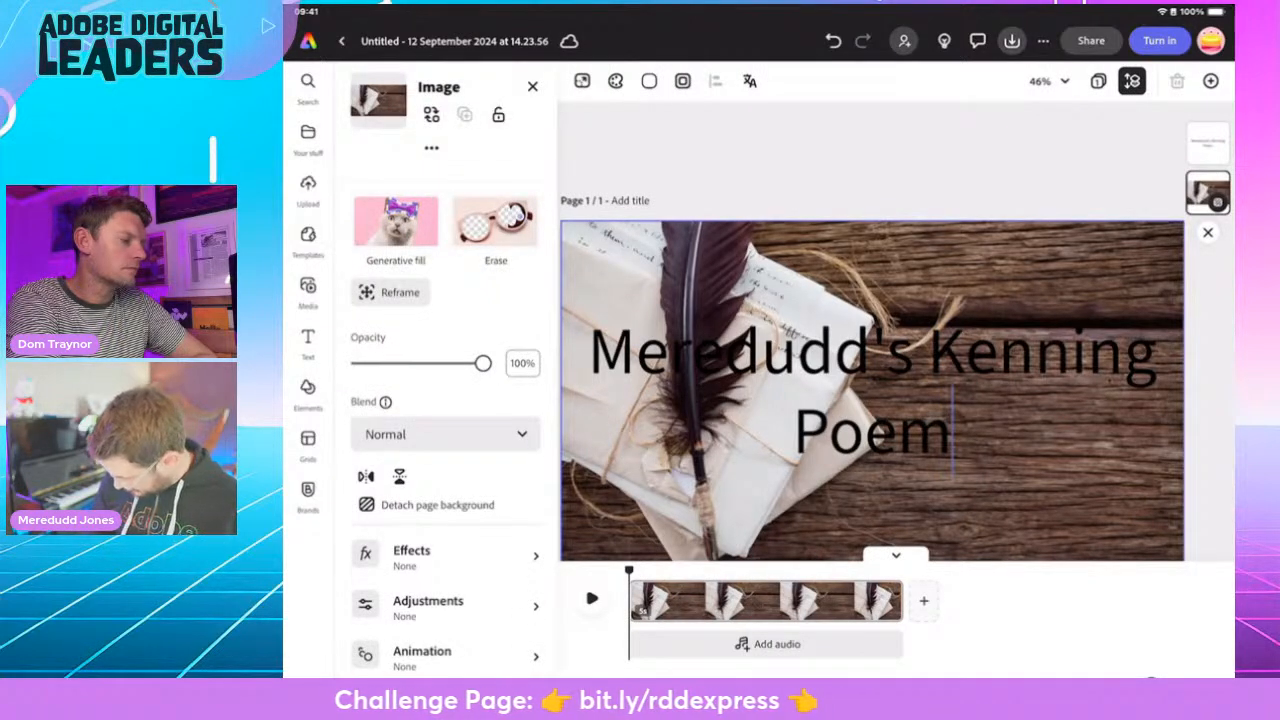
- Search the title's font list for "call", and clear that search
{"action": "left_click", "coordinate": [1016, 434]}
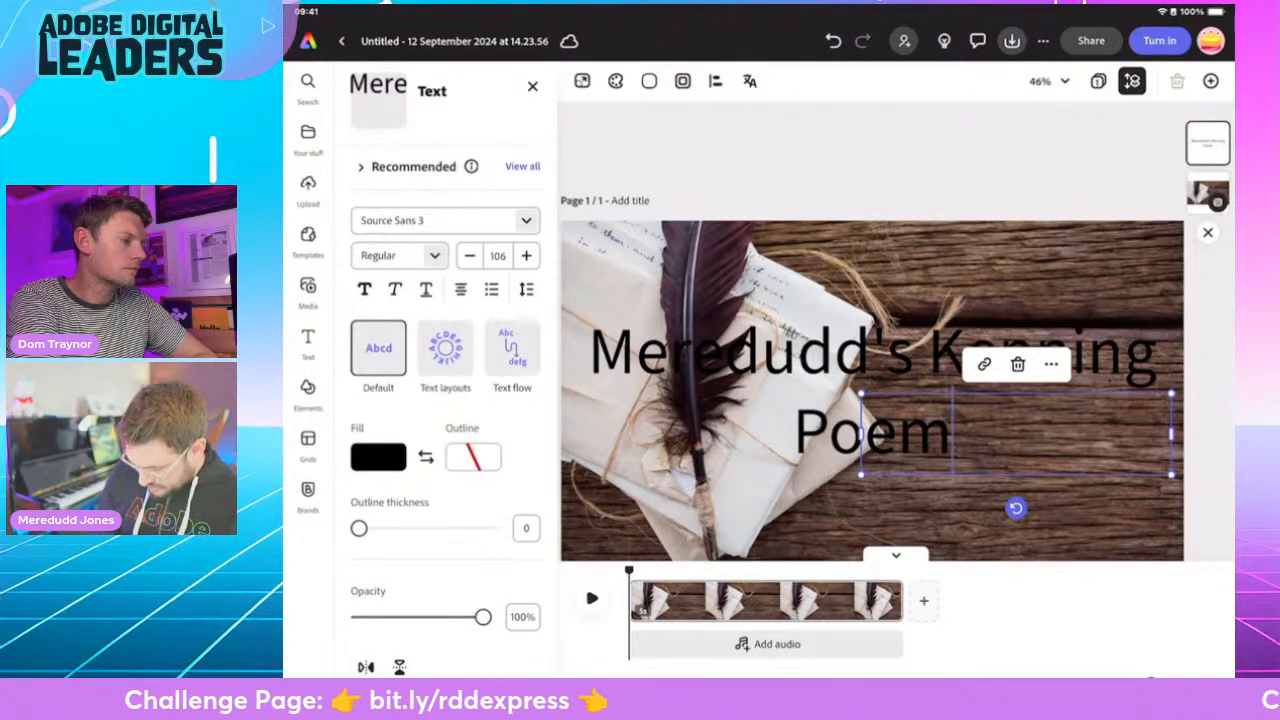
{"action": "left_click", "coordinate": [434, 220]}
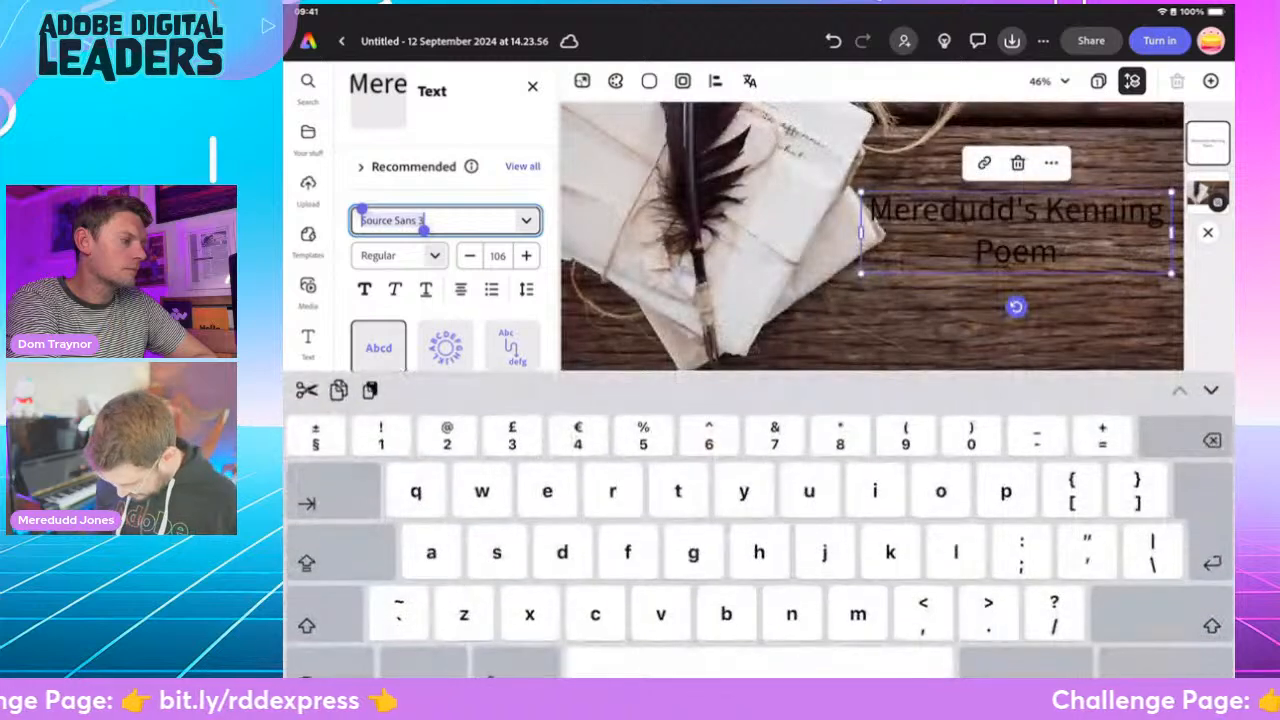
{"action": "type", "text": "call"}
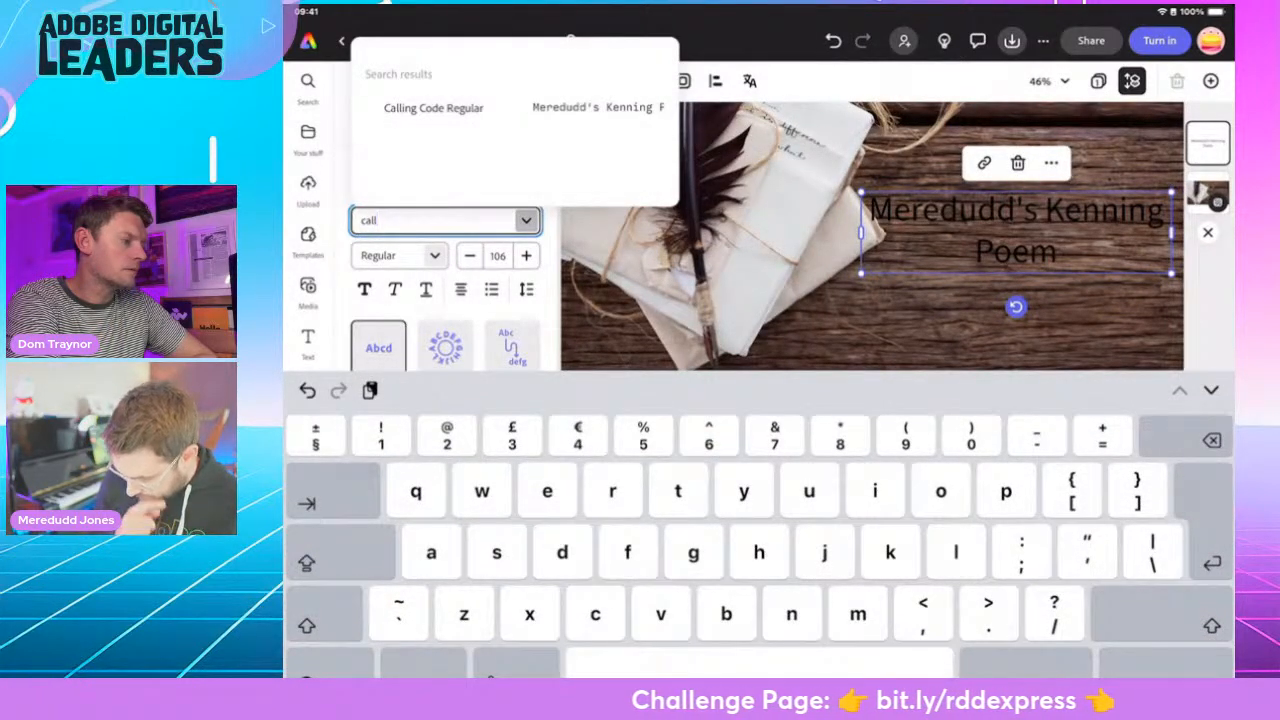
{"action": "key", "text": "BackSpace"}
{"action": "key", "text": "BackSpace"}
{"action": "key", "text": "BackSpace"}
{"action": "key", "text": "BackSpace"}
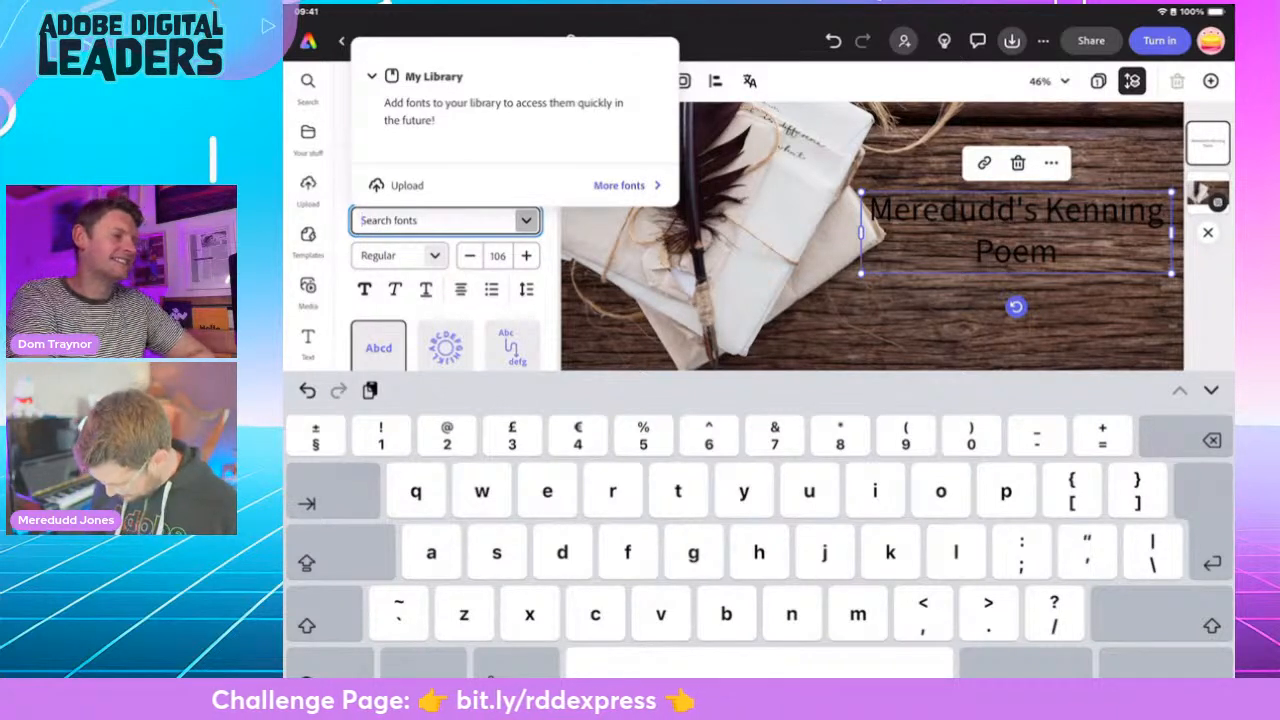
- Search the fonts for "old", browse the matching typefaces and apply Amita Bold to the title
{"action": "type", "text": "old"}
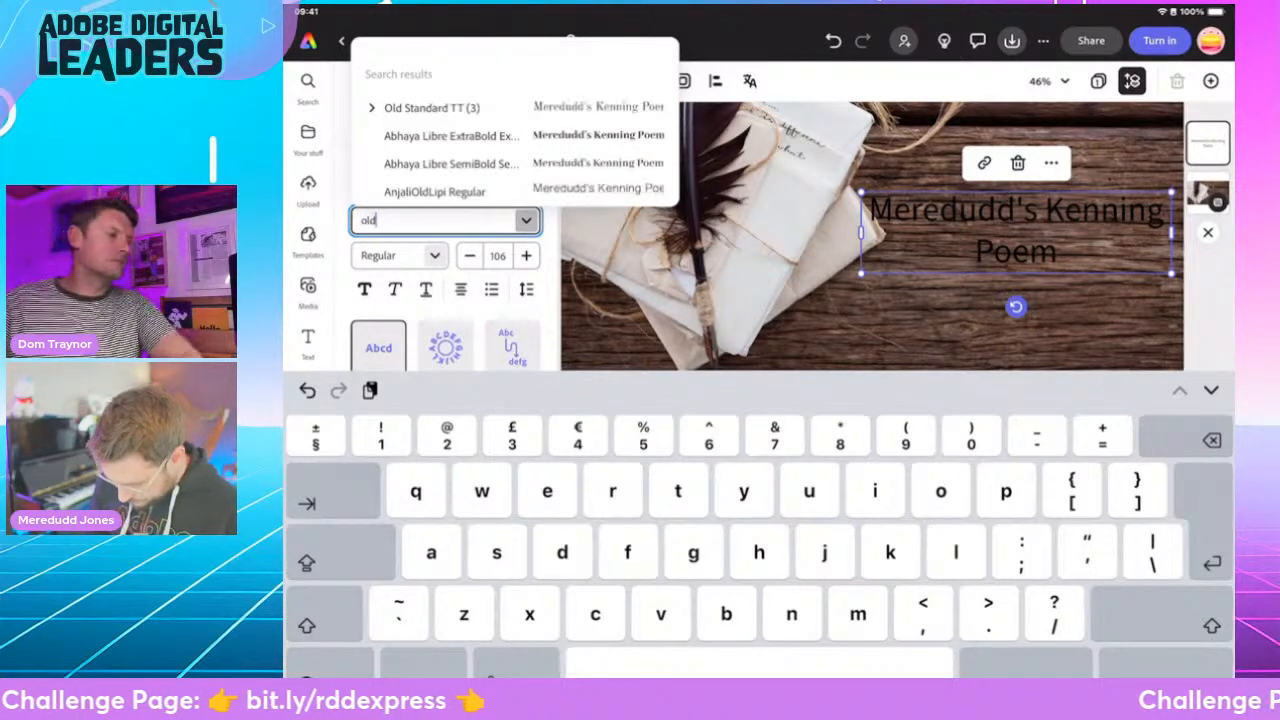
{"action": "scroll", "coordinate": [515, 125], "scroll_direction": "down", "scroll_amount": 1}
{"action": "scroll", "coordinate": [515, 125], "scroll_direction": "down", "scroll_amount": 10}
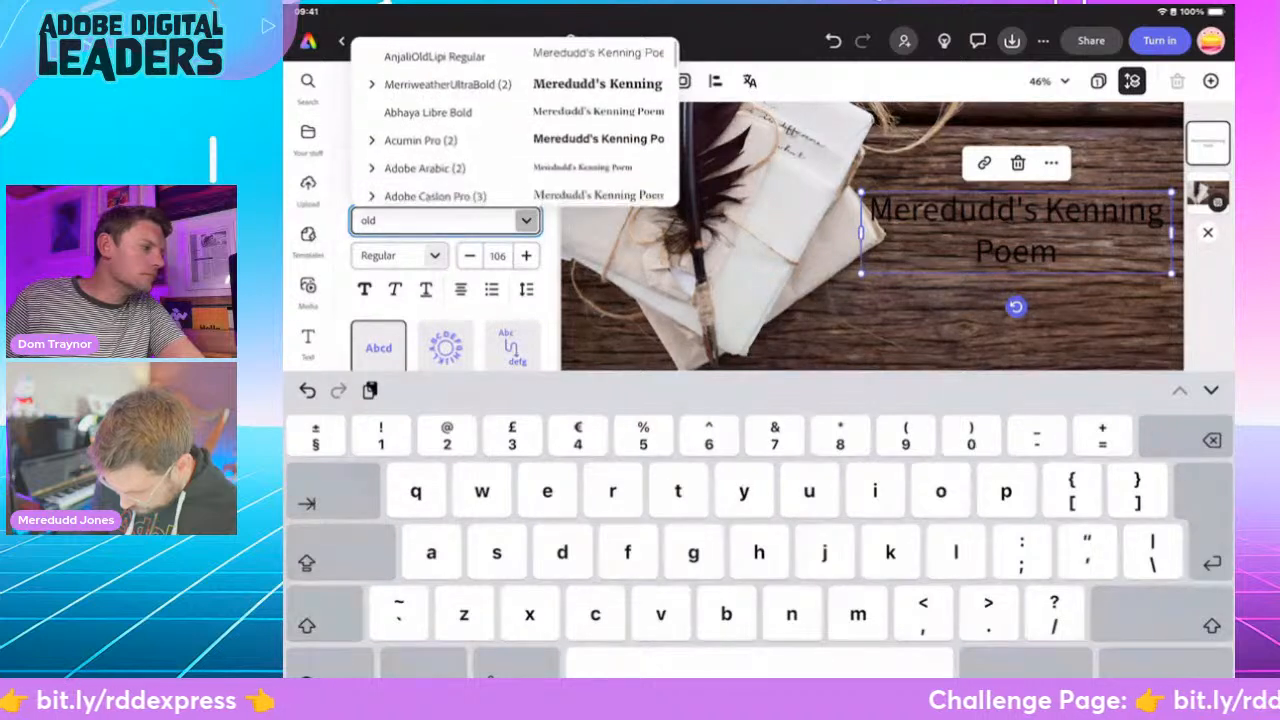
{"action": "scroll", "coordinate": [515, 125], "scroll_direction": "down", "scroll_amount": 2}
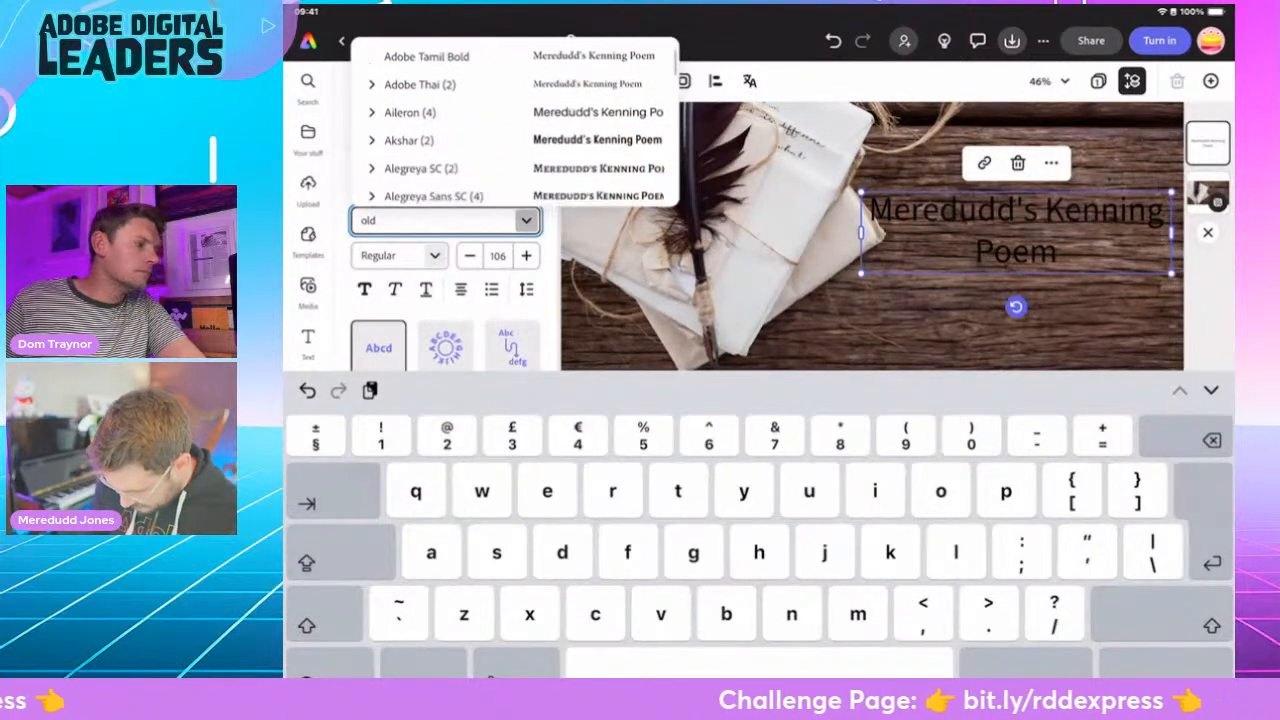
{"action": "scroll", "coordinate": [515, 125], "scroll_direction": "down", "scroll_amount": 2}
{"action": "scroll", "coordinate": [515, 125], "scroll_direction": "down", "scroll_amount": 2}
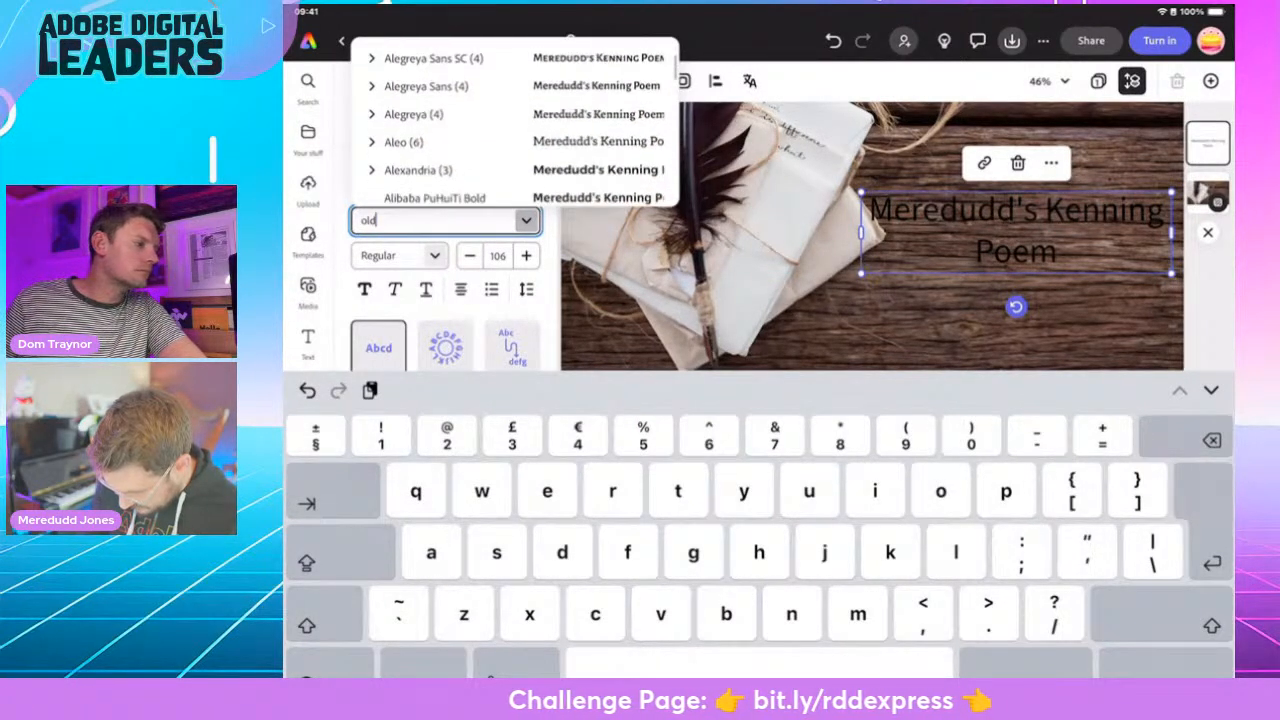
{"action": "scroll", "coordinate": [515, 125], "scroll_direction": "down", "scroll_amount": 1}
{"action": "scroll", "coordinate": [515, 125], "scroll_direction": "down", "scroll_amount": 3}
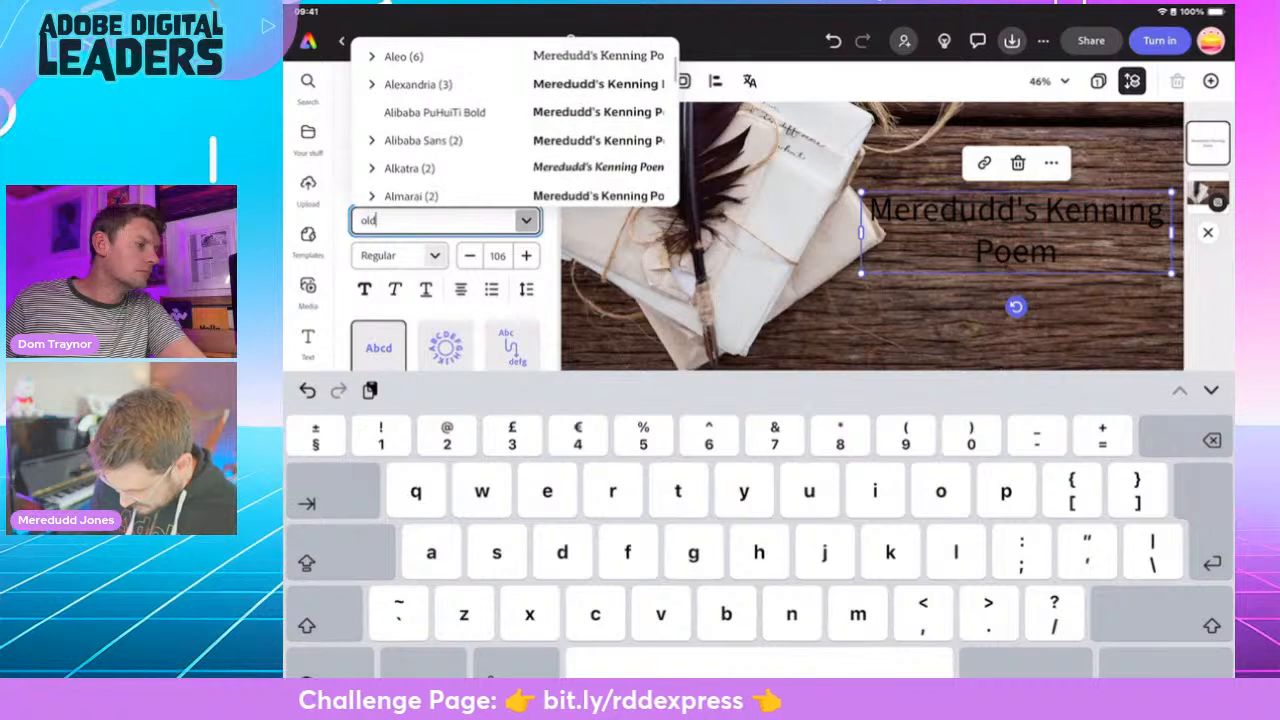
{"action": "scroll", "coordinate": [515, 125], "scroll_direction": "down", "scroll_amount": 3}
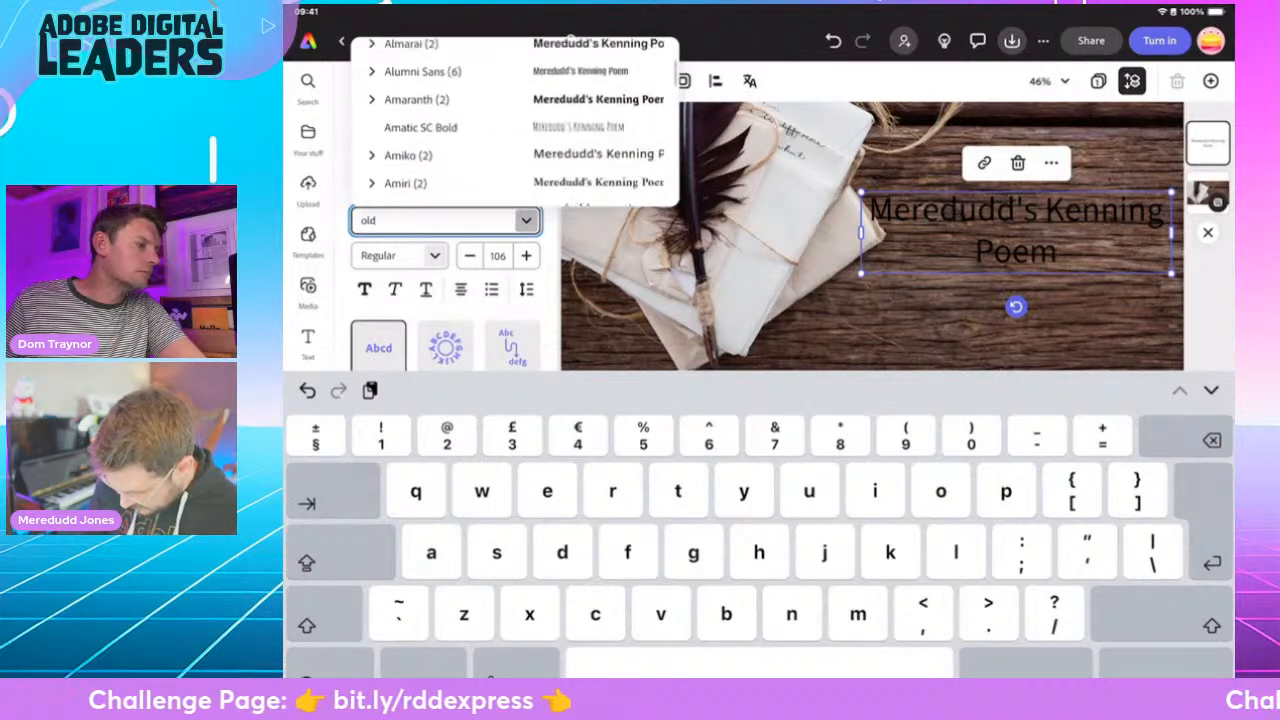
{"action": "scroll", "coordinate": [515, 125], "scroll_direction": "down", "scroll_amount": 3}
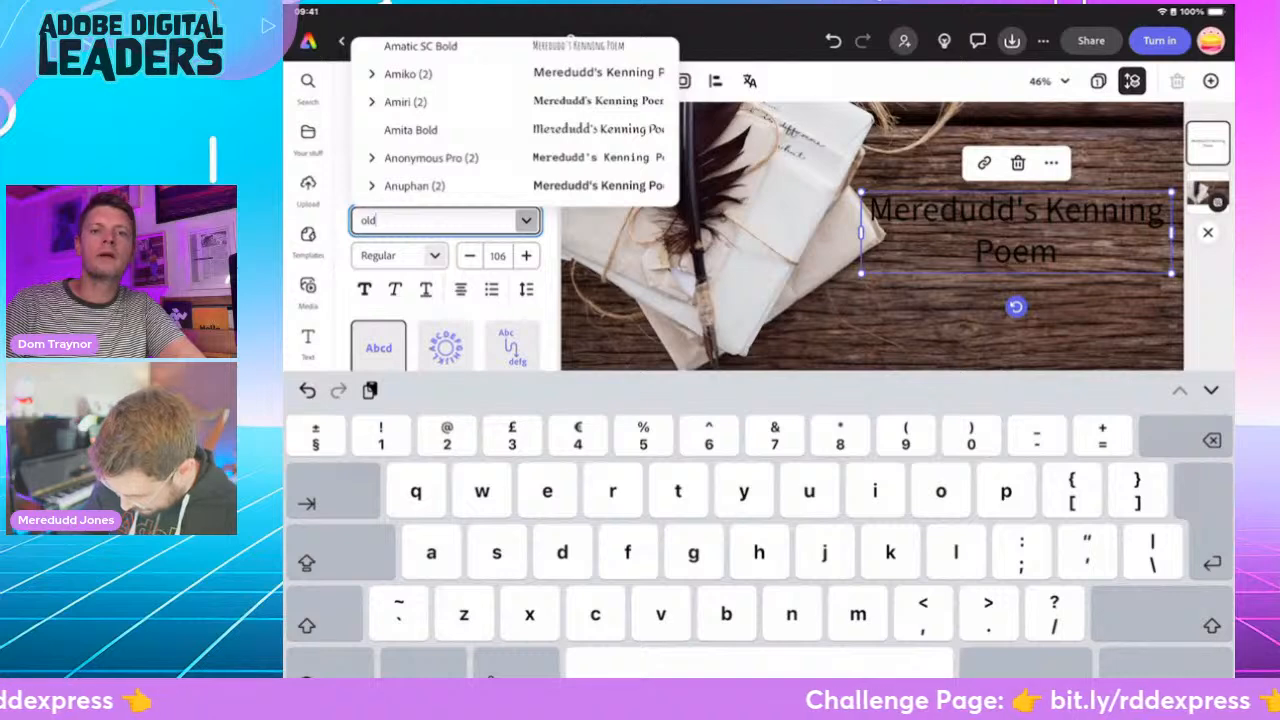
{"action": "left_click", "coordinate": [411, 130]}
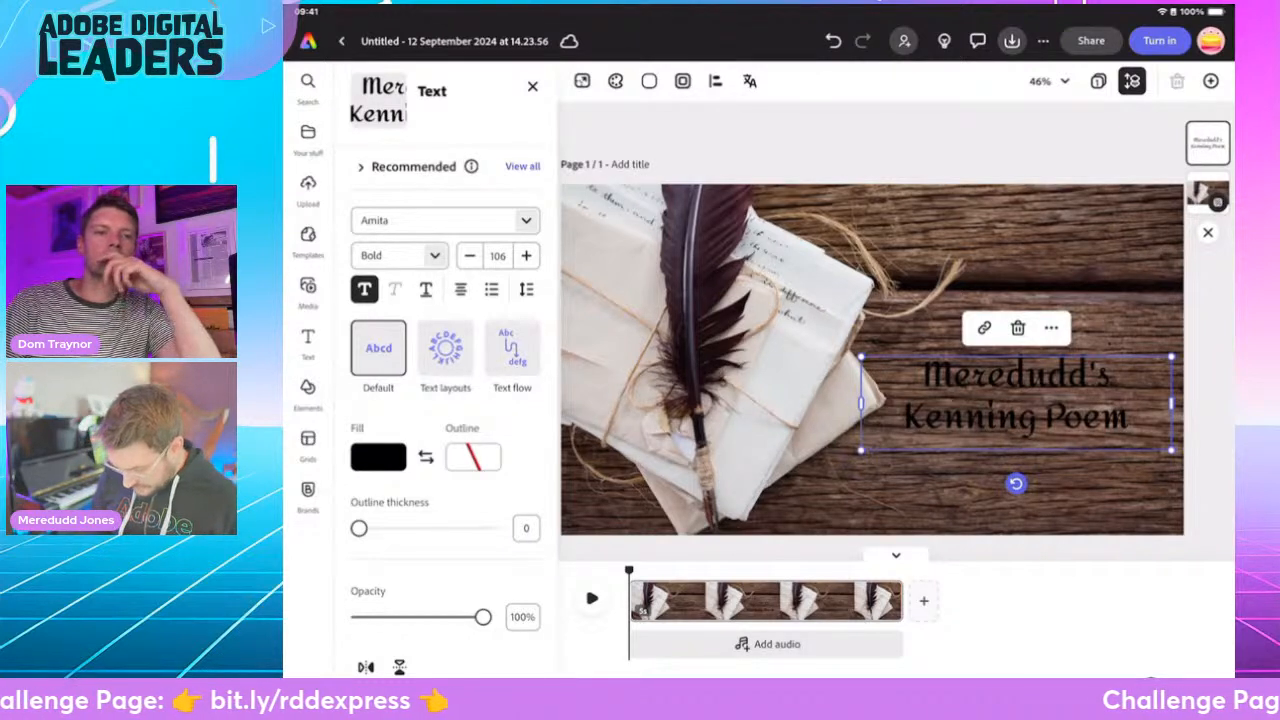
- Set the title's fill colour to white
{"action": "left_click", "coordinate": [378, 457]}
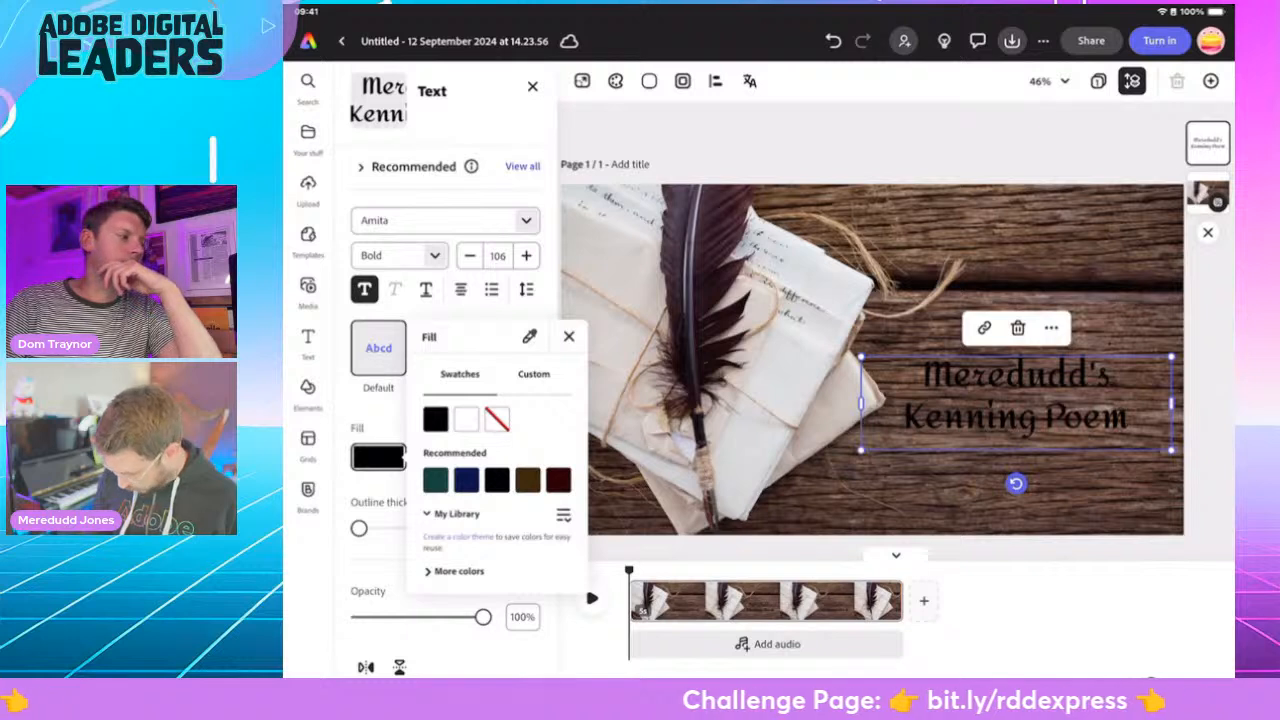
{"action": "left_click", "coordinate": [466, 419]}
{"action": "left_click", "coordinate": [569, 337]}
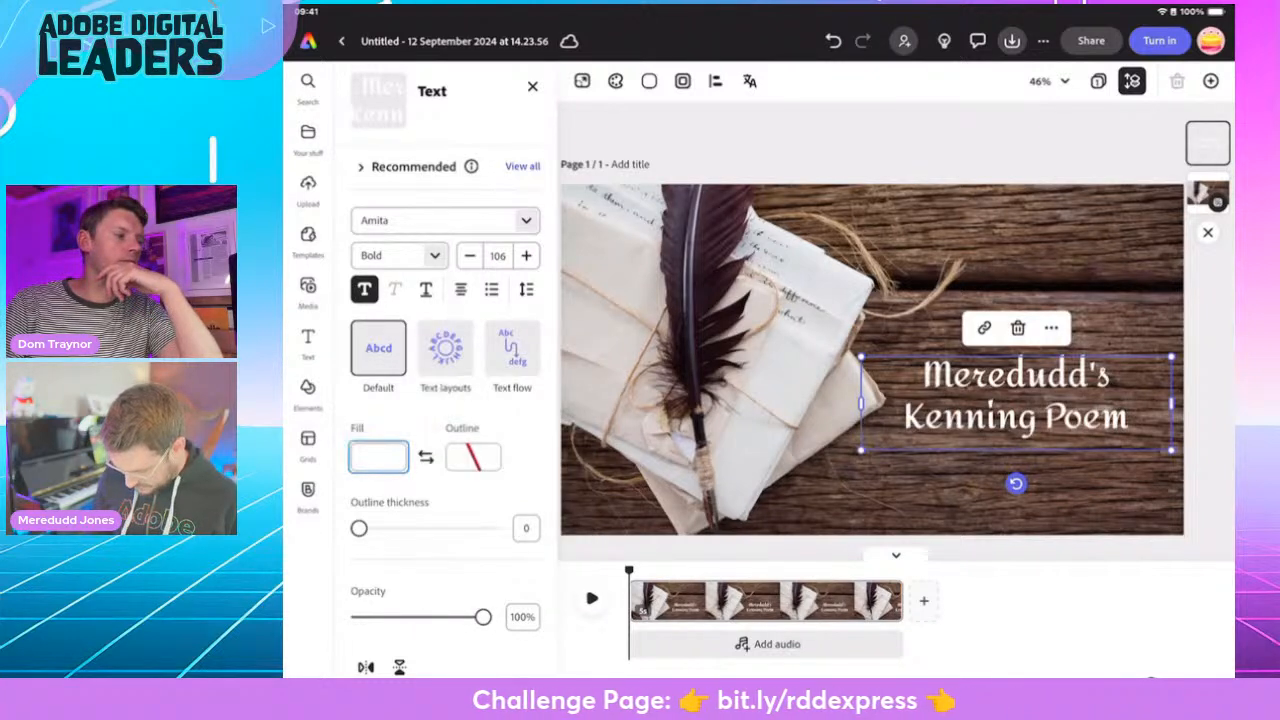
- Give the title lettering a brown outline with a thickness of 100
{"action": "left_click_drag", "start_coordinate": [359, 528], "coordinate": [483, 528]}
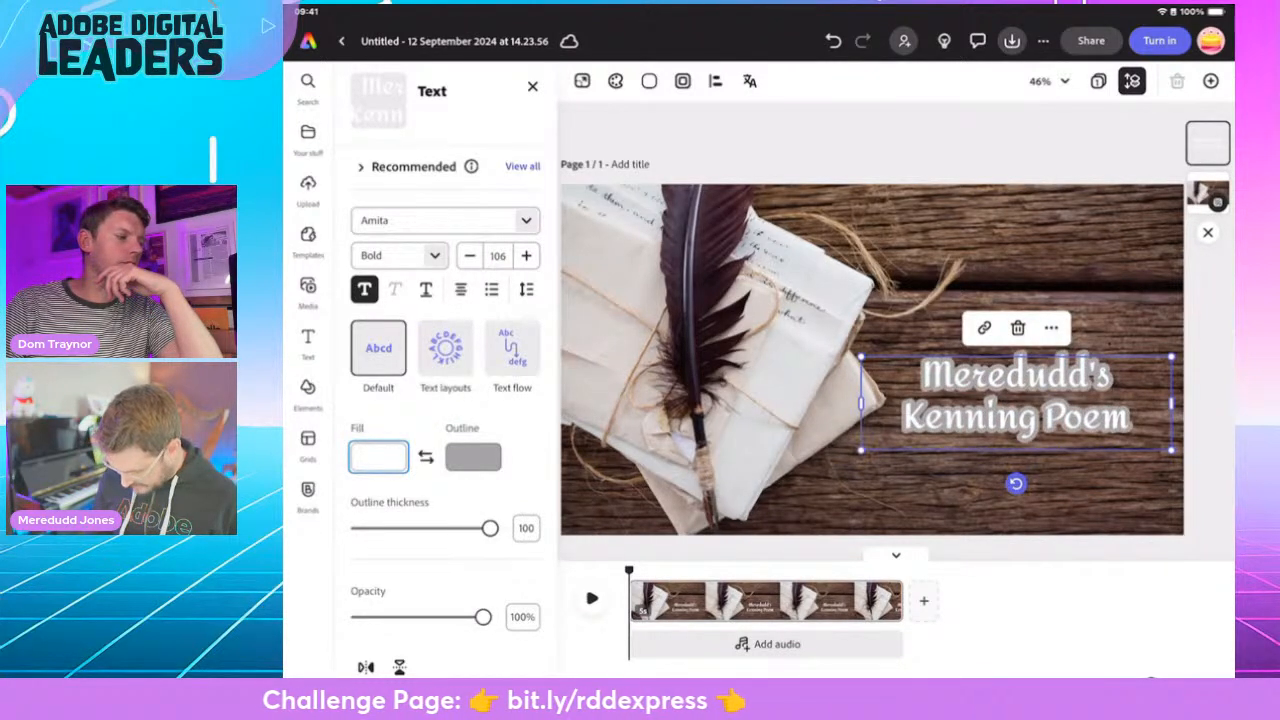
{"action": "left_click", "coordinate": [473, 457]}
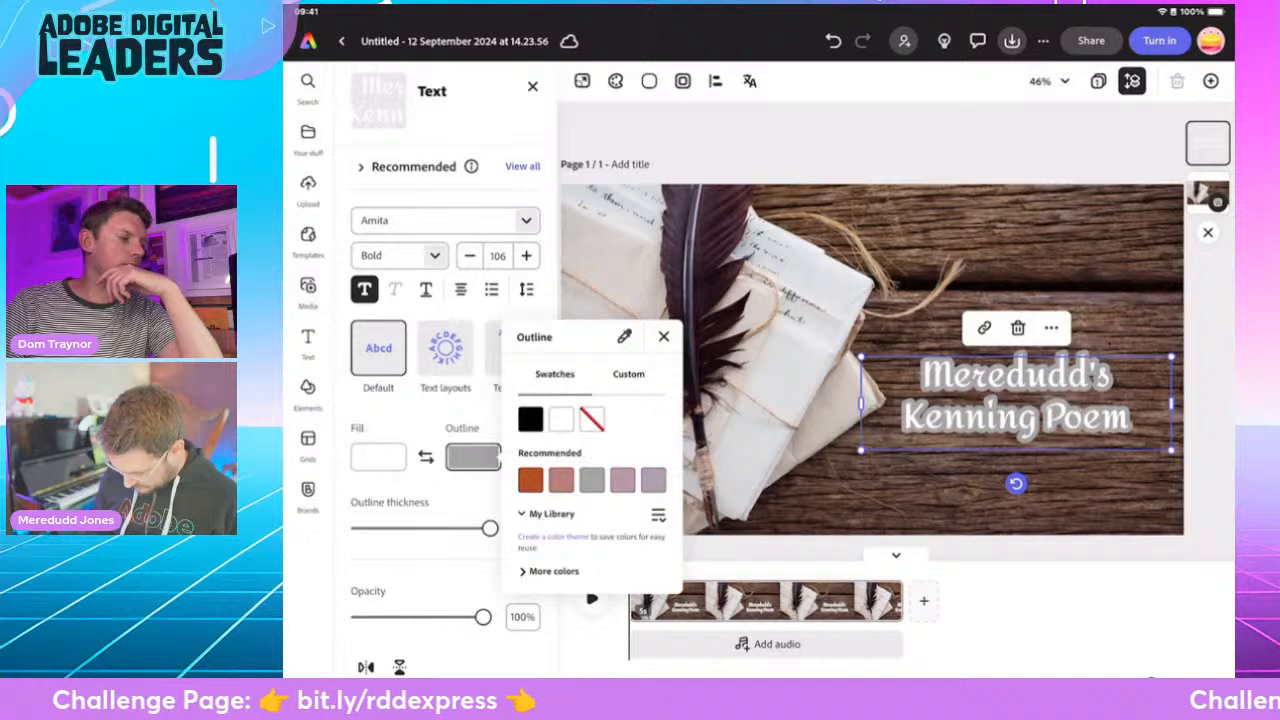
{"action": "left_click", "coordinate": [553, 571]}
{"action": "scroll", "coordinate": [592, 540], "scroll_direction": "down", "scroll_amount": 3}
{"action": "scroll", "coordinate": [592, 490], "scroll_direction": "down", "scroll_amount": 1}
{"action": "left_click", "coordinate": [623, 497]}
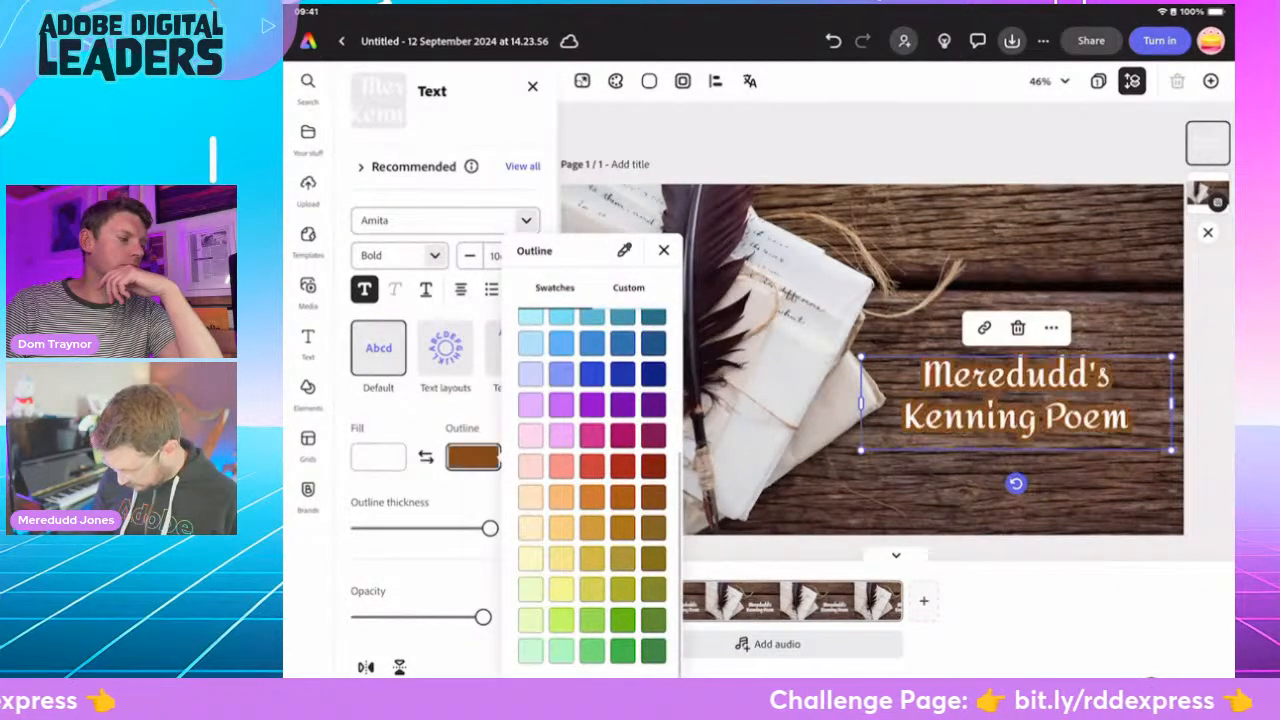
{"action": "left_click", "coordinate": [663, 250]}
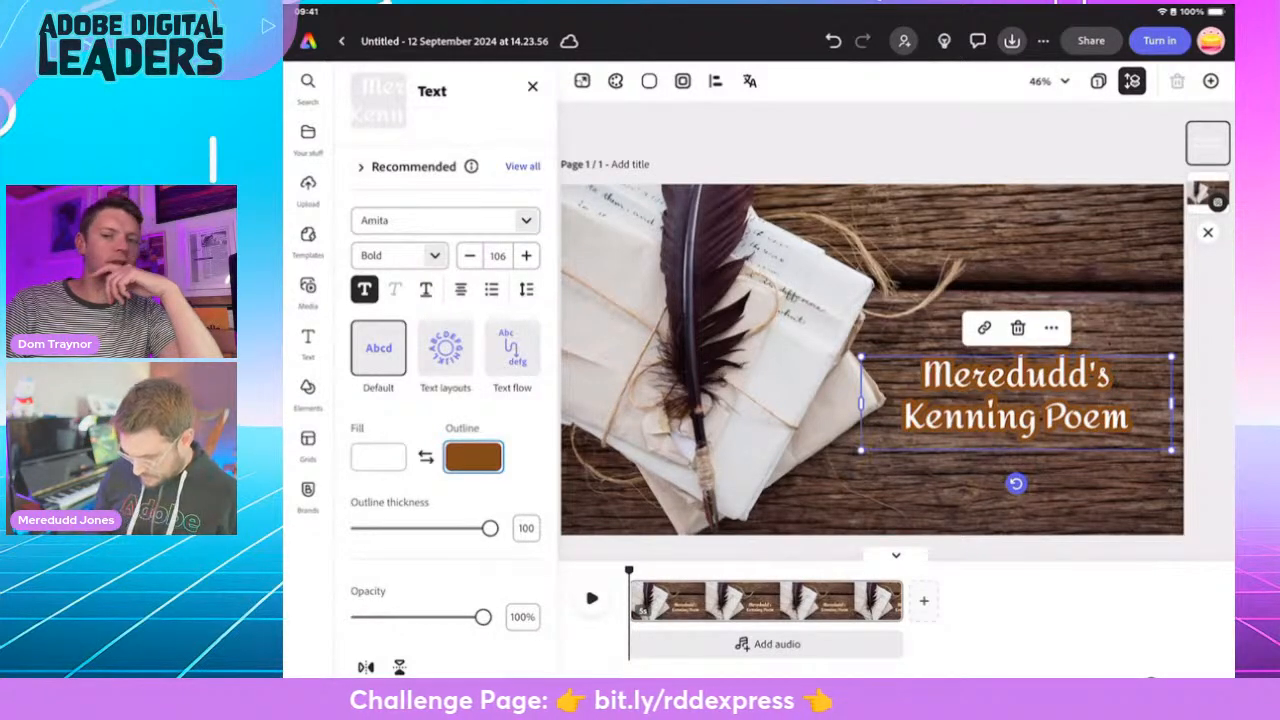
{"action": "key", "text": "Escape"}
{"action": "left_click", "coordinate": [1015, 395]}
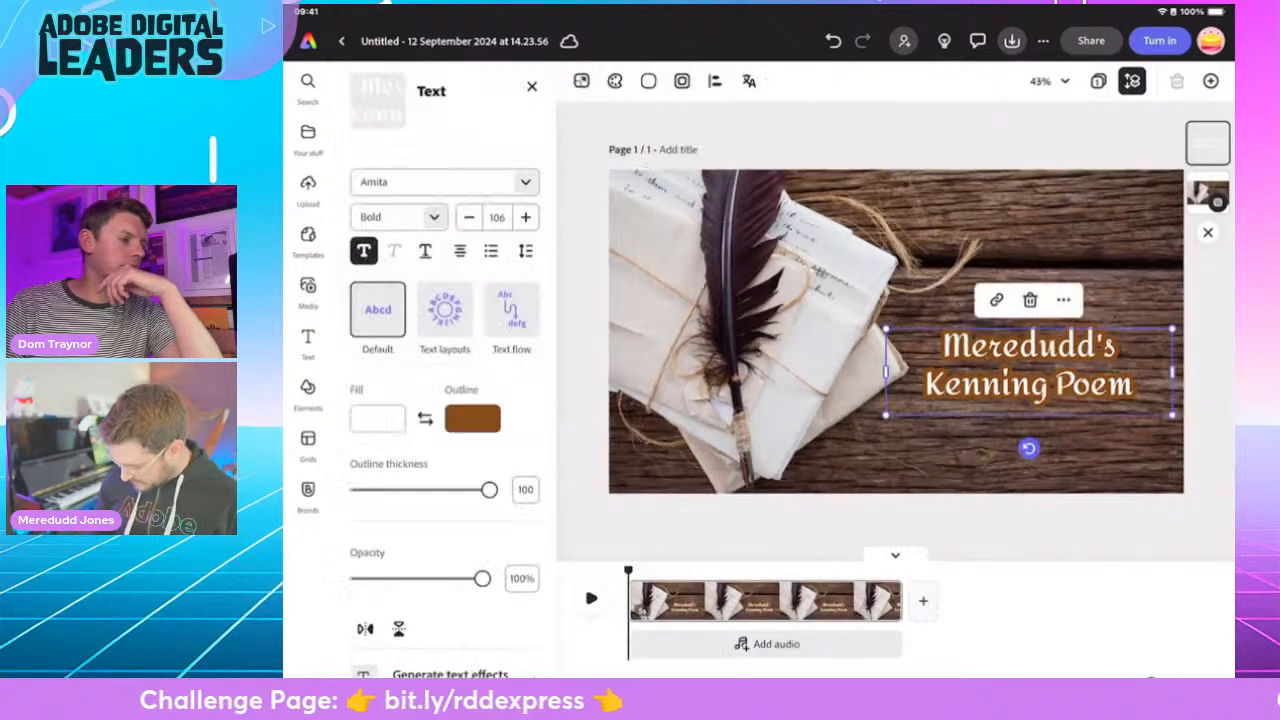
{"action": "left_click_drag", "start_coordinate": [1008, 400], "coordinate": [1008, 410]}
{"action": "left_click_drag", "start_coordinate": [823, 364], "coordinate": [786, 354]}
{"action": "left_click_drag", "start_coordinate": [991, 412], "coordinate": [1007, 399]}
{"action": "mouse_move", "coordinate": [1007, 497]}
{"action": "left_mouse_down"}
{"action": "mouse_move", "coordinate": [991, 497]}
{"action": "mouse_move", "coordinate": [1023, 496]}
{"action": "left_mouse_up"}
{"action": "left_click", "coordinate": [1010, 532]}
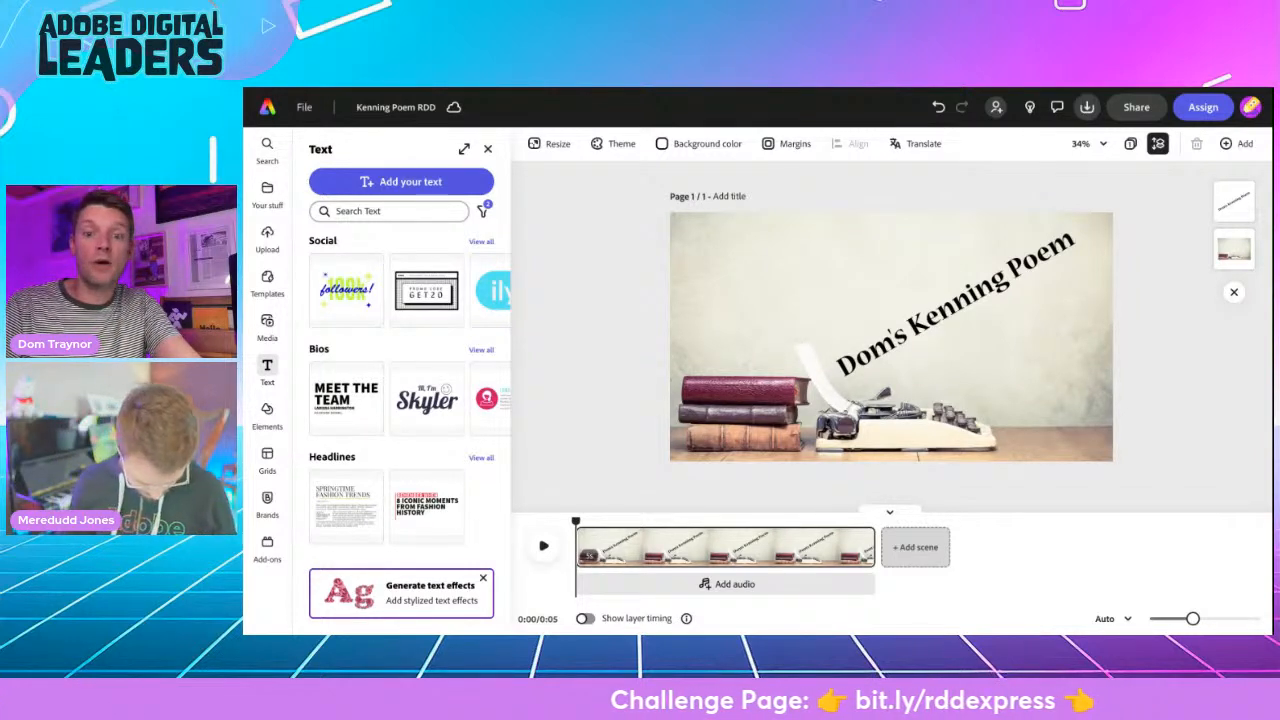
- Add a second scene after the typewriter title scene and place the pasted text "Fast-learner" in its upper-left corner
{"action": "left_click", "coordinate": [905, 545]}
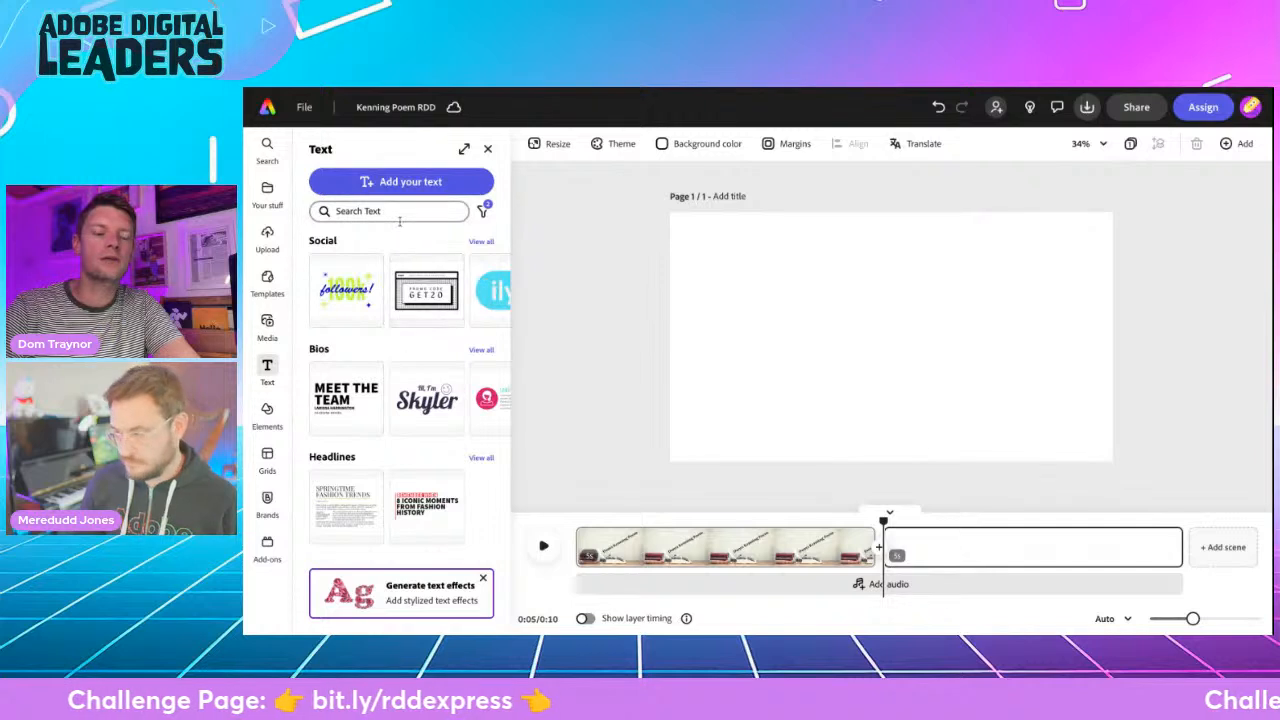
{"action": "left_click", "coordinate": [377, 184]}
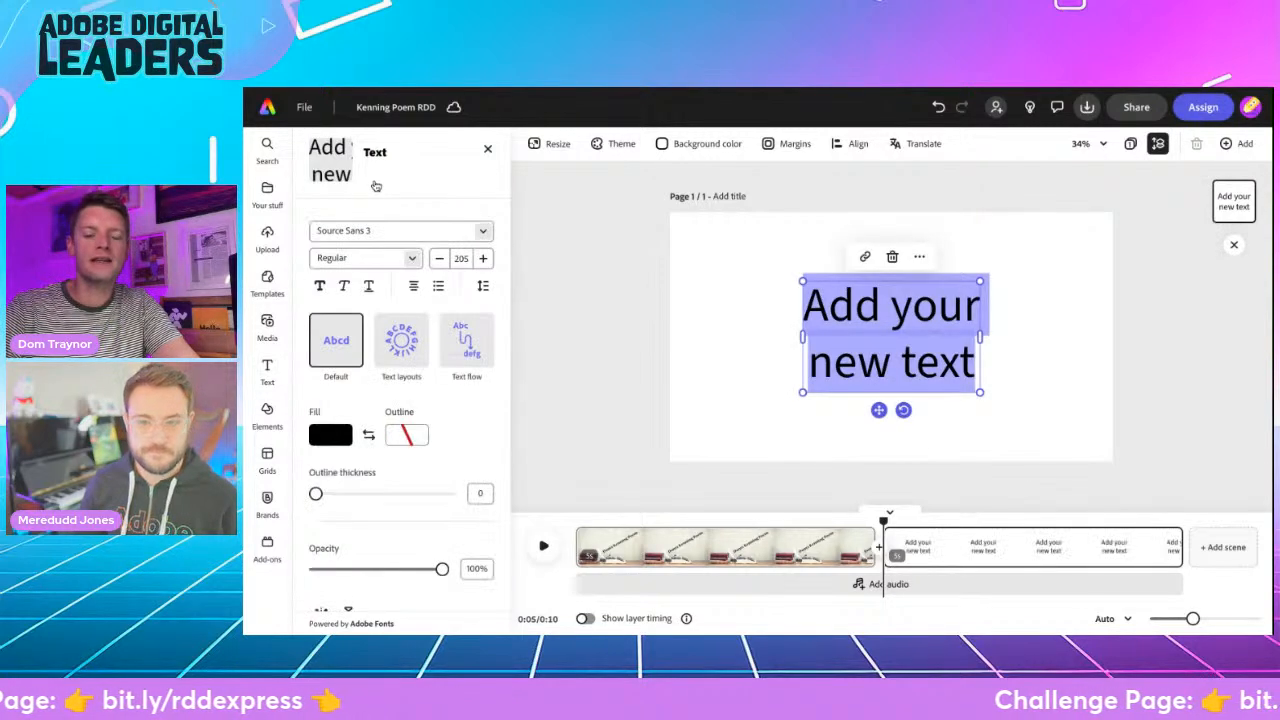
{"action": "type", "text": "Fast-learner"}
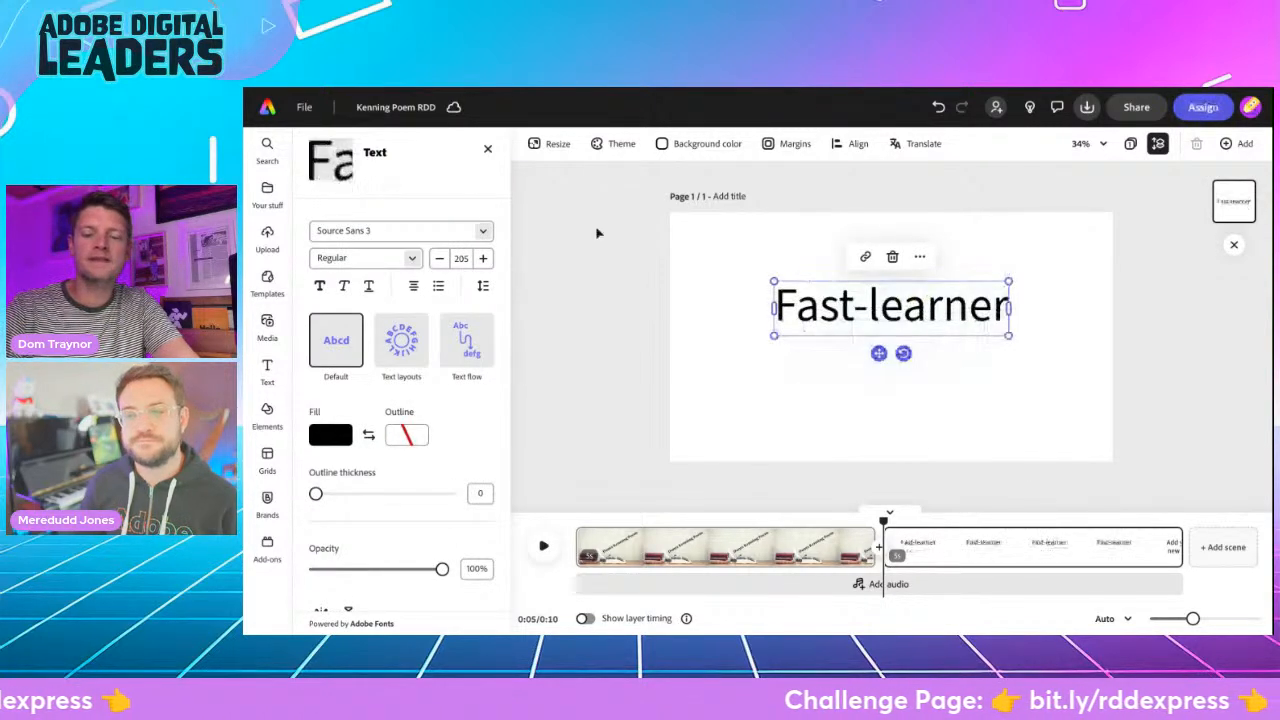
{"action": "left_click_drag", "start_coordinate": [878, 353], "coordinate": [788, 296]}
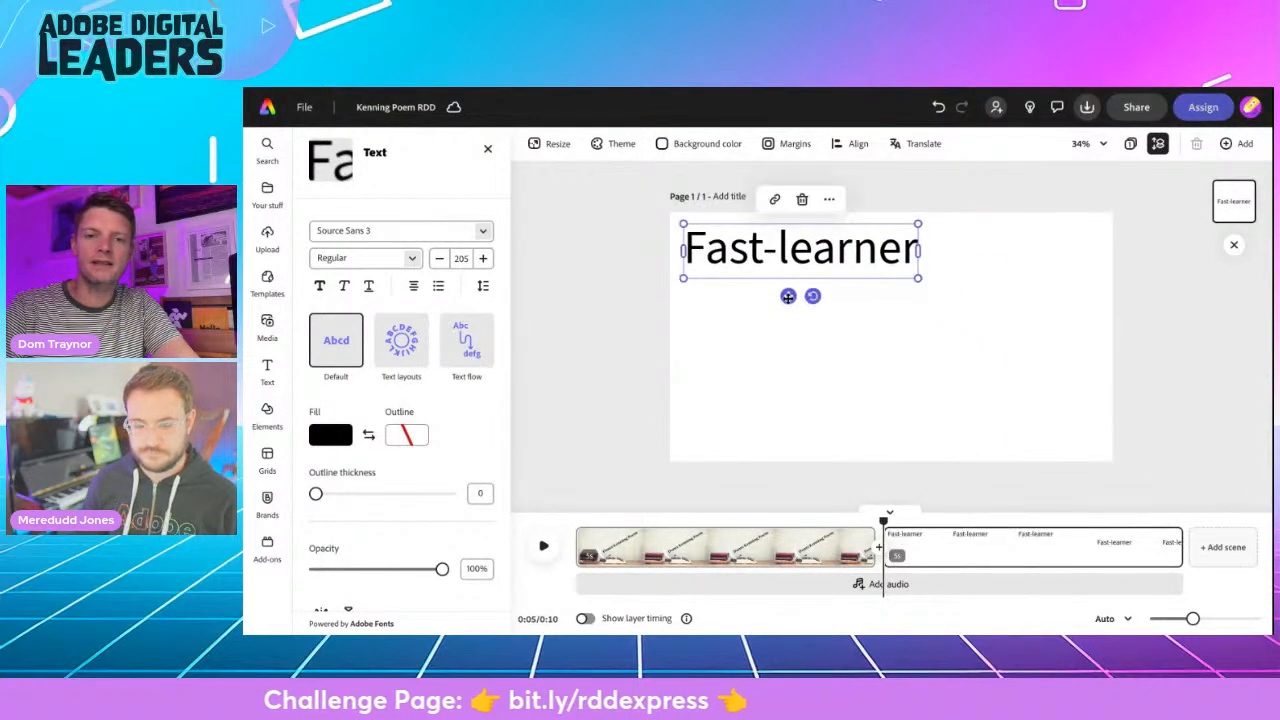
{"action": "left_click", "coordinate": [646, 312]}
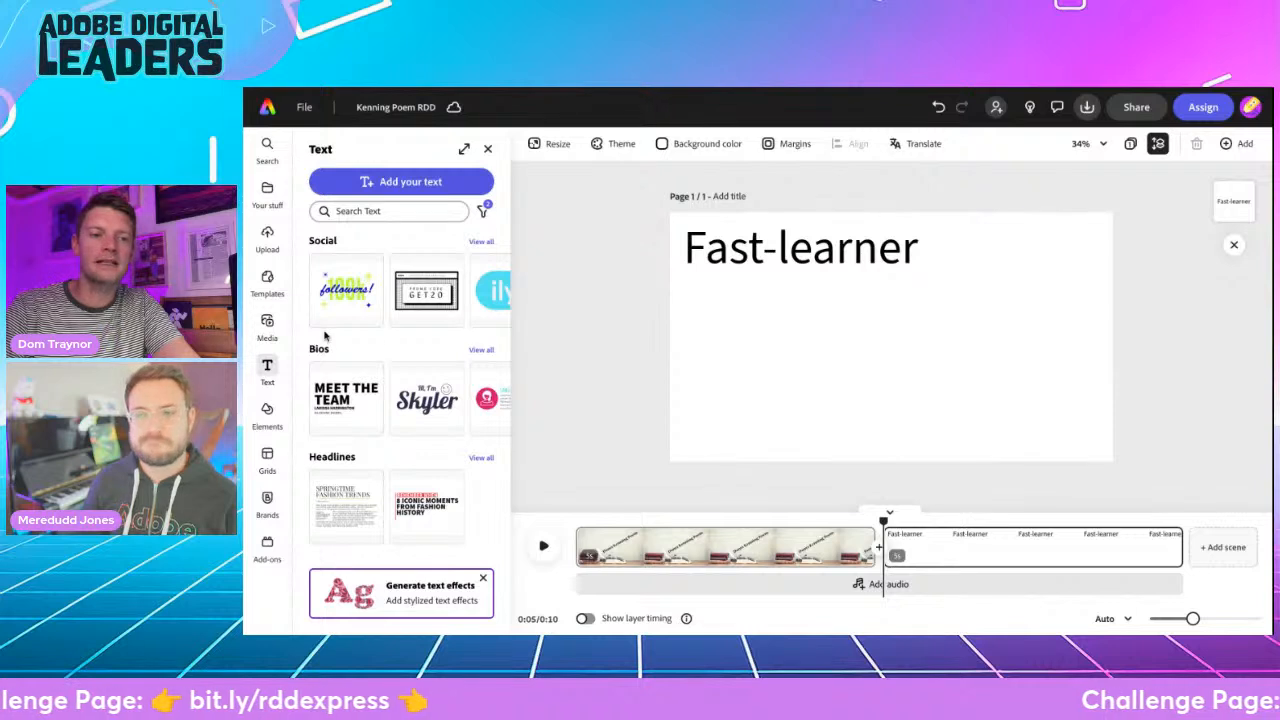
- Search the stock photos for "learning" and look through the pictures
{"action": "left_click", "coordinate": [267, 326]}
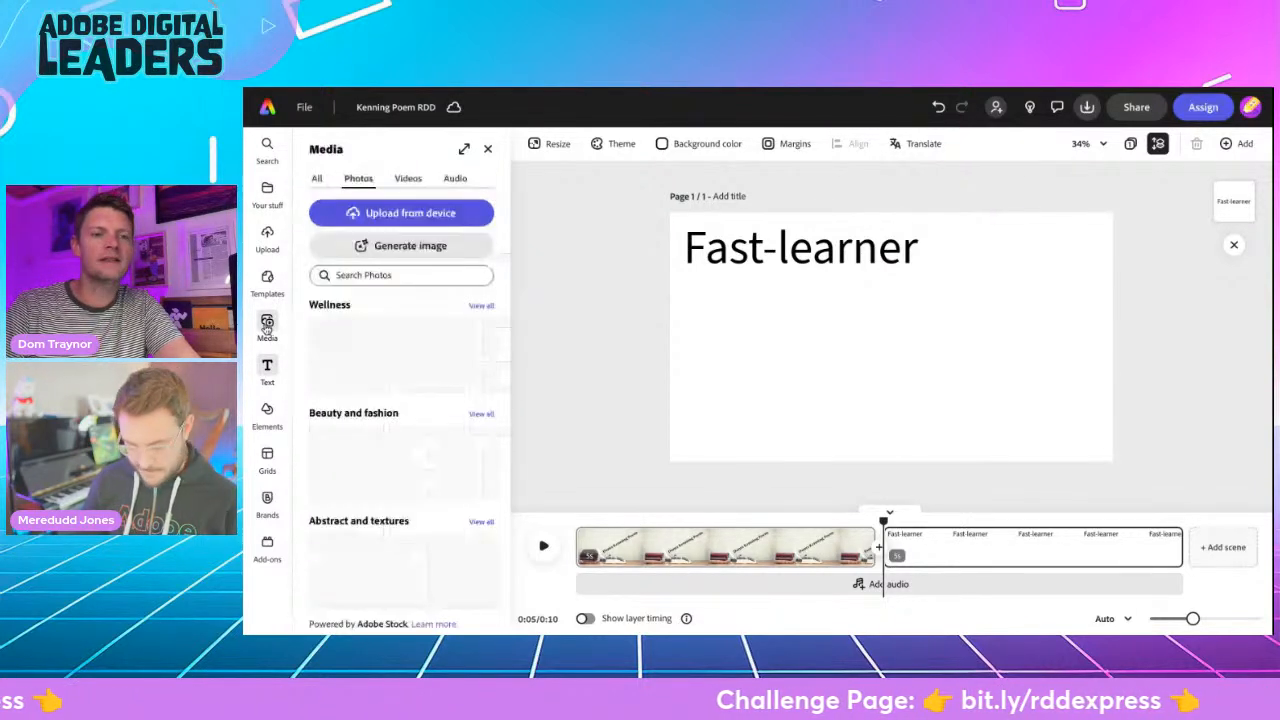
{"action": "left_click", "coordinate": [363, 276]}
{"action": "type", "text": "learning"}
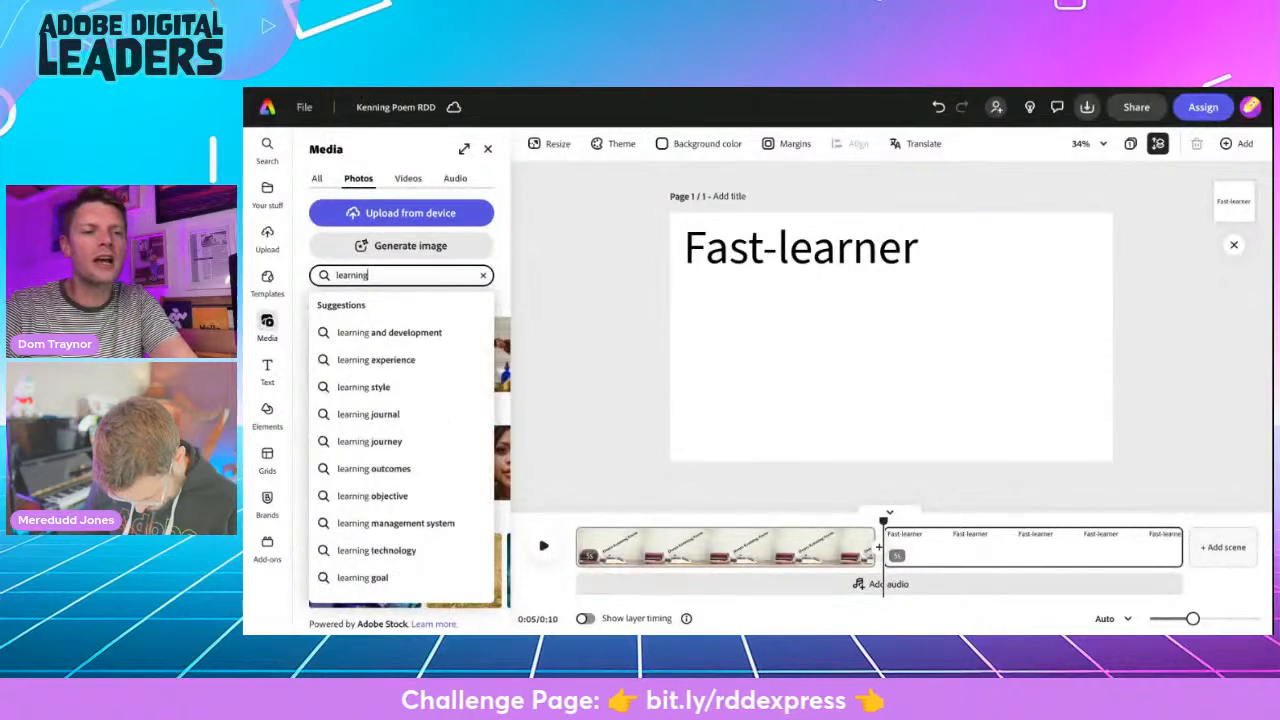
{"action": "key", "text": "Return"}
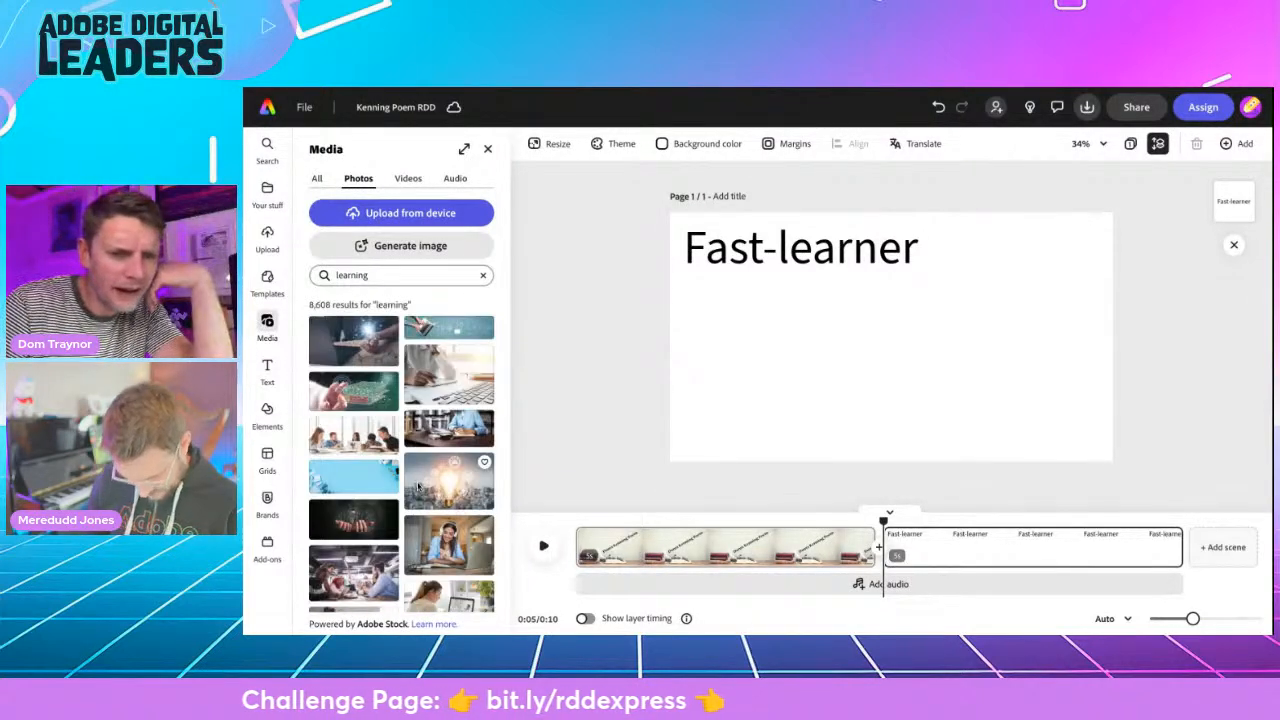
{"action": "scroll", "coordinate": [418, 487], "scroll_direction": "down", "scroll_amount": 2}
{"action": "scroll", "coordinate": [401, 455], "scroll_direction": "down", "scroll_amount": 2}
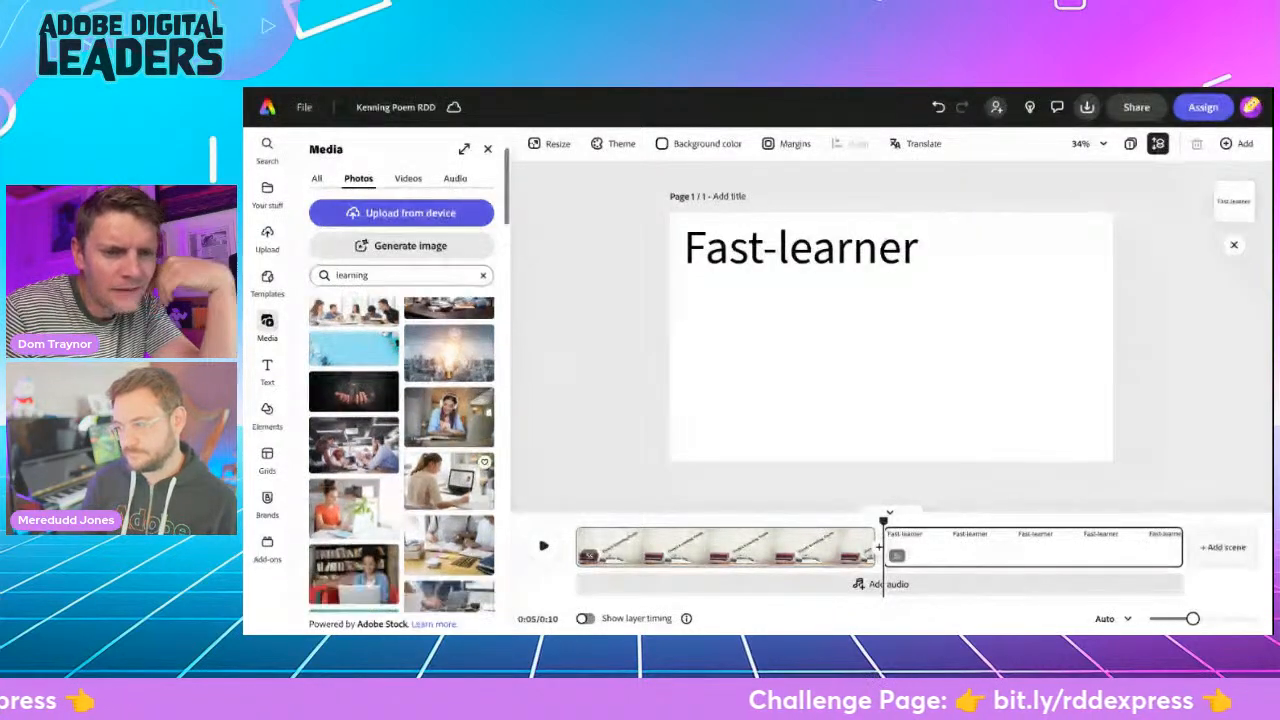
- Narrow the stock photo search to "learning child"
{"action": "left_click", "coordinate": [379, 274]}
{"action": "type", "text": "child"}
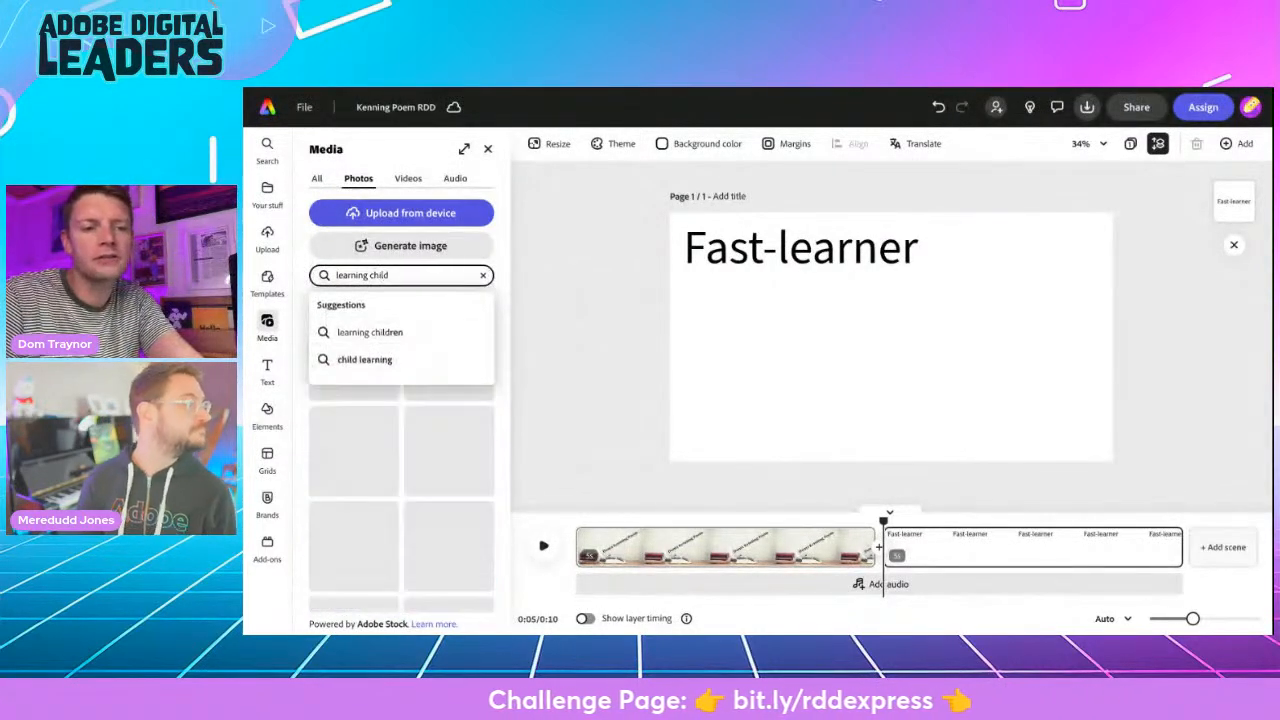
{"action": "key", "text": "Return"}
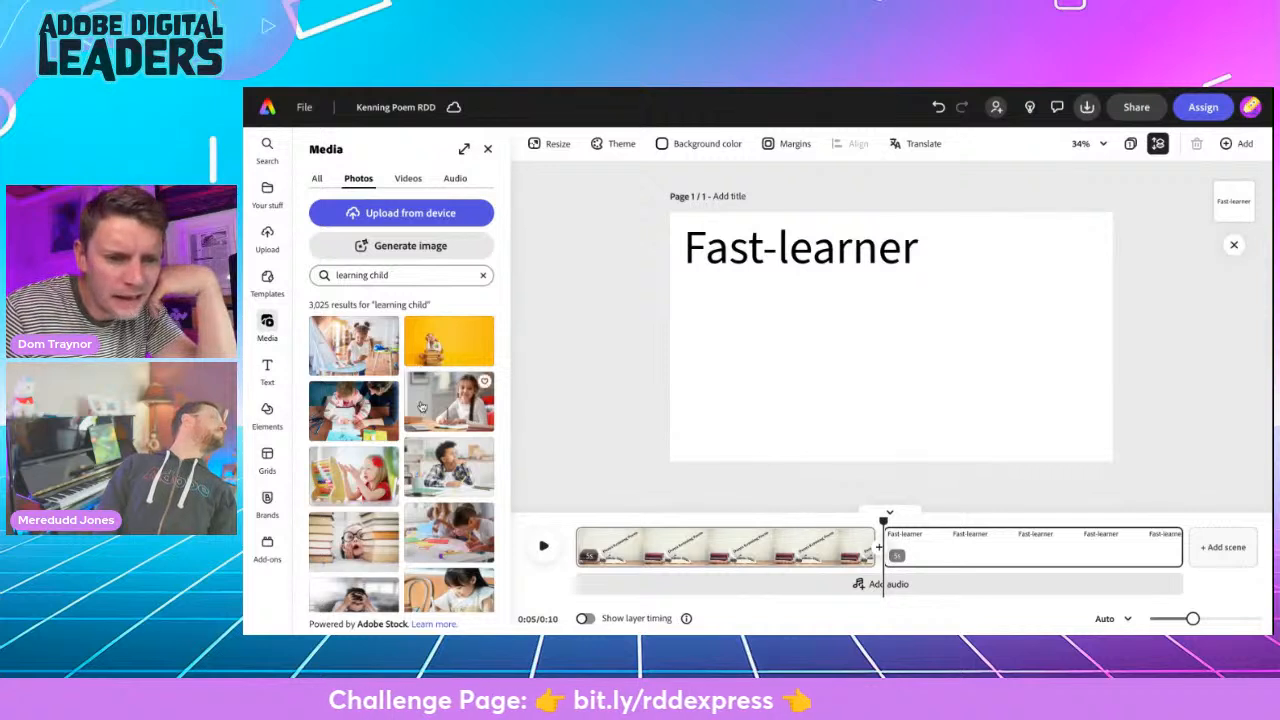
- Insert the photo of the child in round glasses between book stacks and set it as the Fast-learner scene's page background
{"action": "scroll", "coordinate": [436, 485], "scroll_direction": "down", "scroll_amount": 3}
{"action": "scroll", "coordinate": [436, 485], "scroll_direction": "down", "scroll_amount": 2}
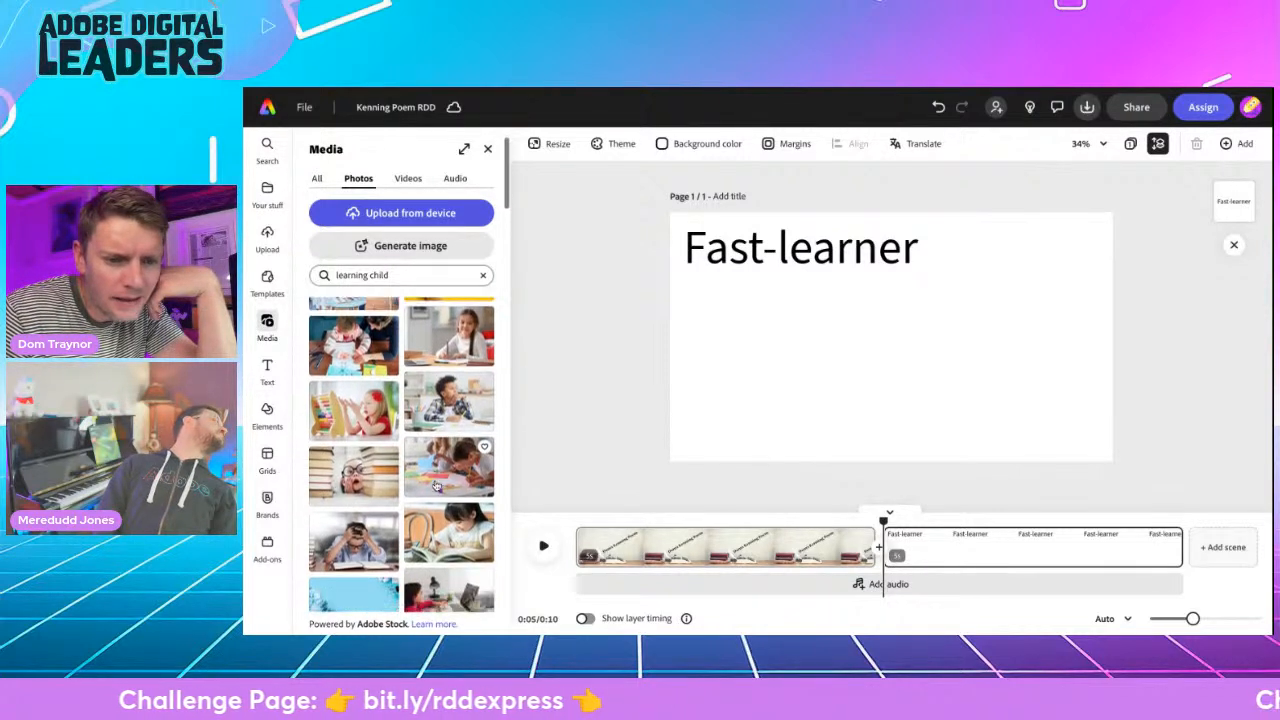
{"action": "left_click", "coordinate": [360, 448]}
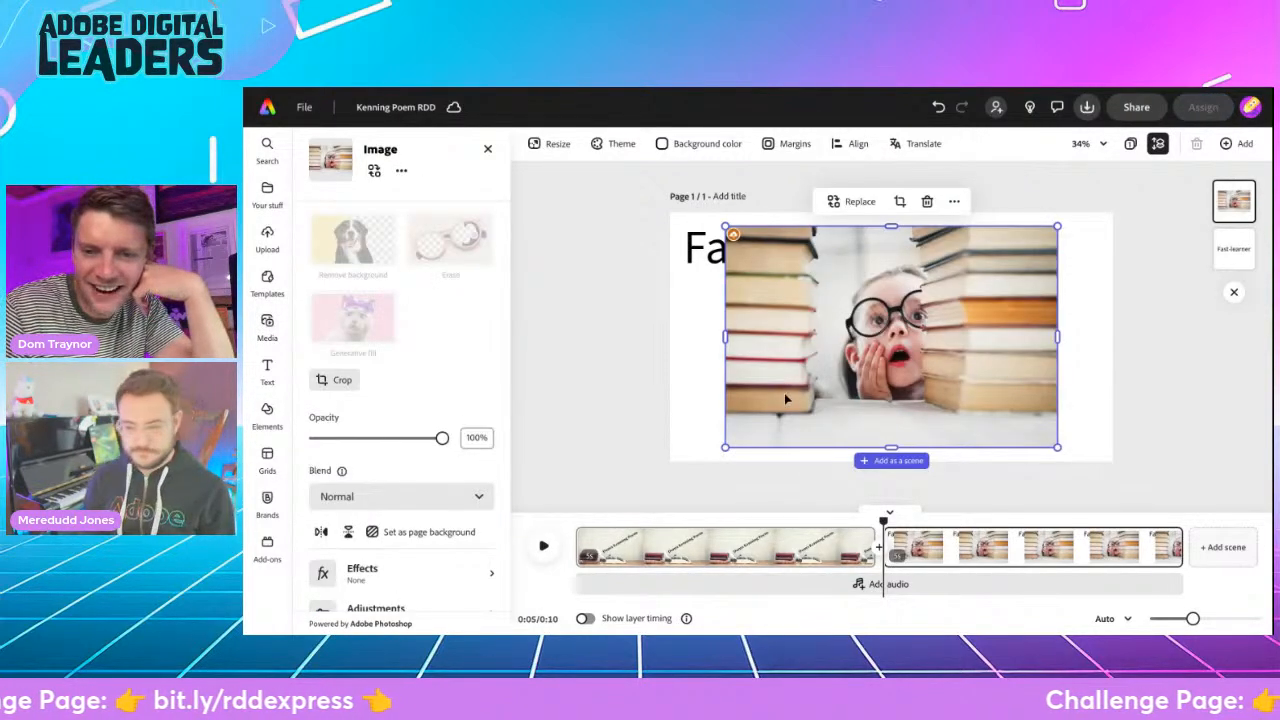
{"action": "left_click", "coordinate": [438, 533]}
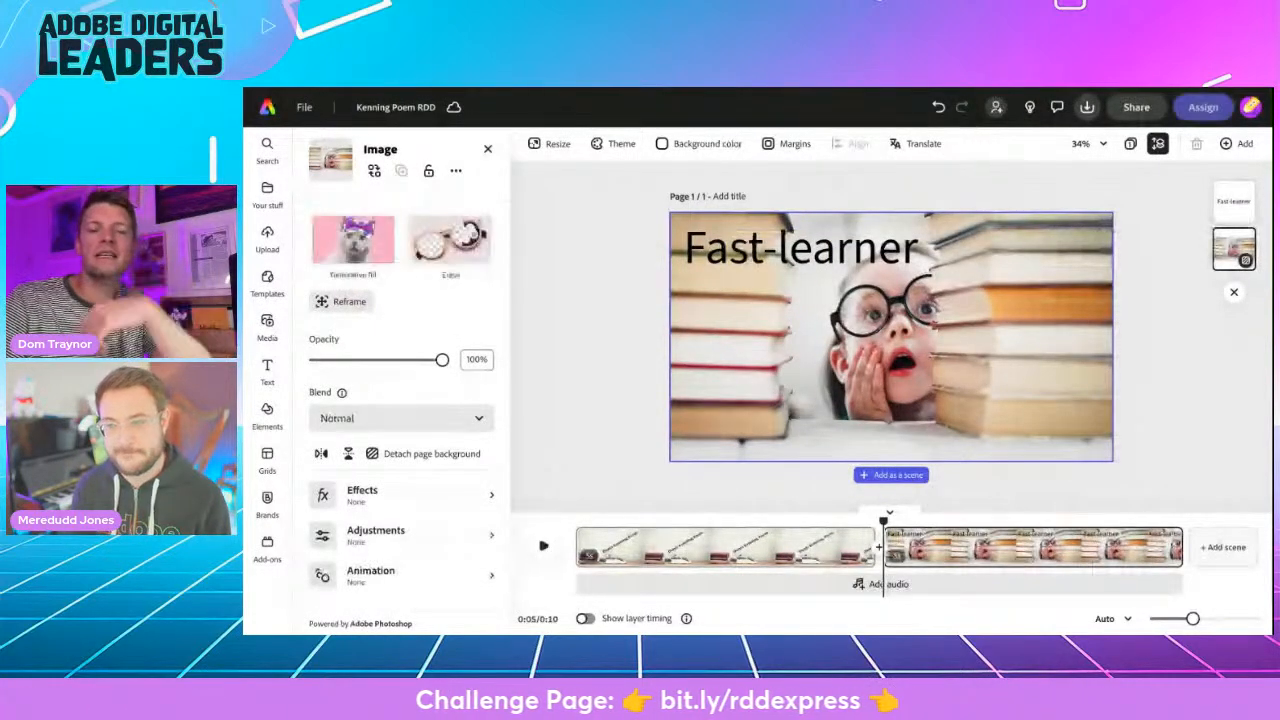
- Change the "Fast-learner" text to the recommended Montserrat Alternates Italic font, keeping it along the upper edge of the scene
{"action": "left_click", "coordinate": [754, 256]}
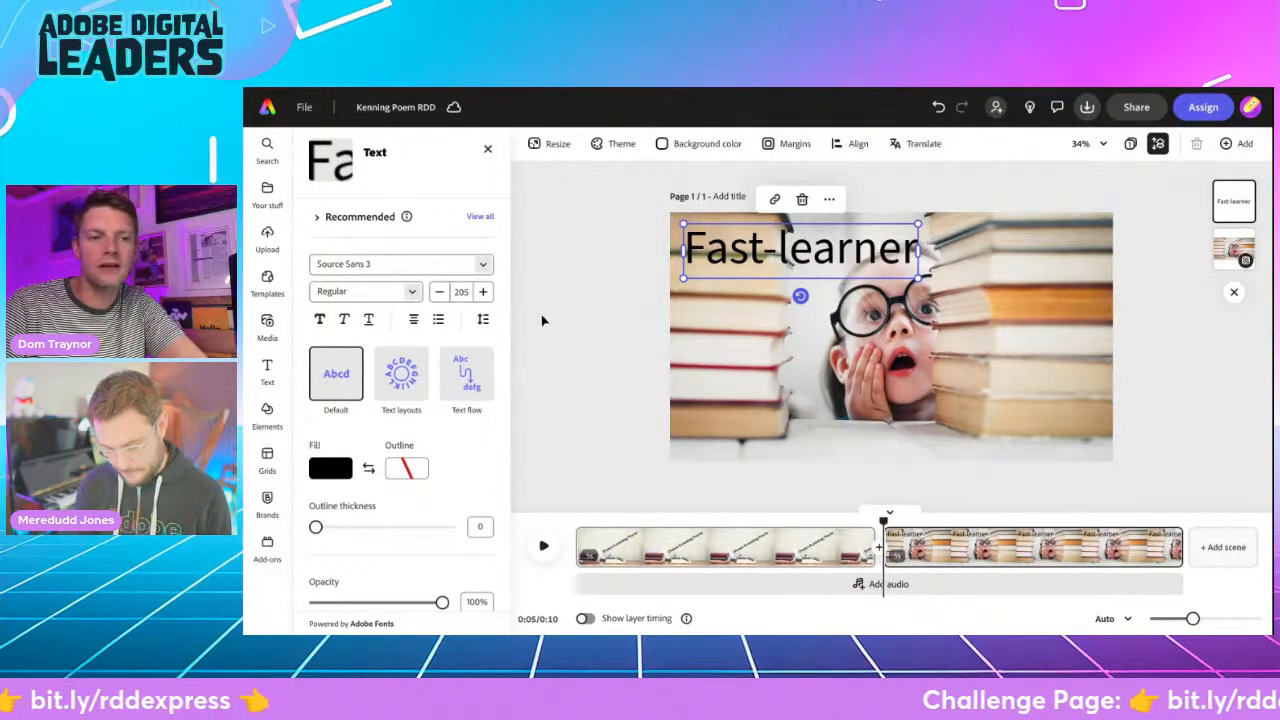
{"action": "left_click", "coordinate": [480, 216]}
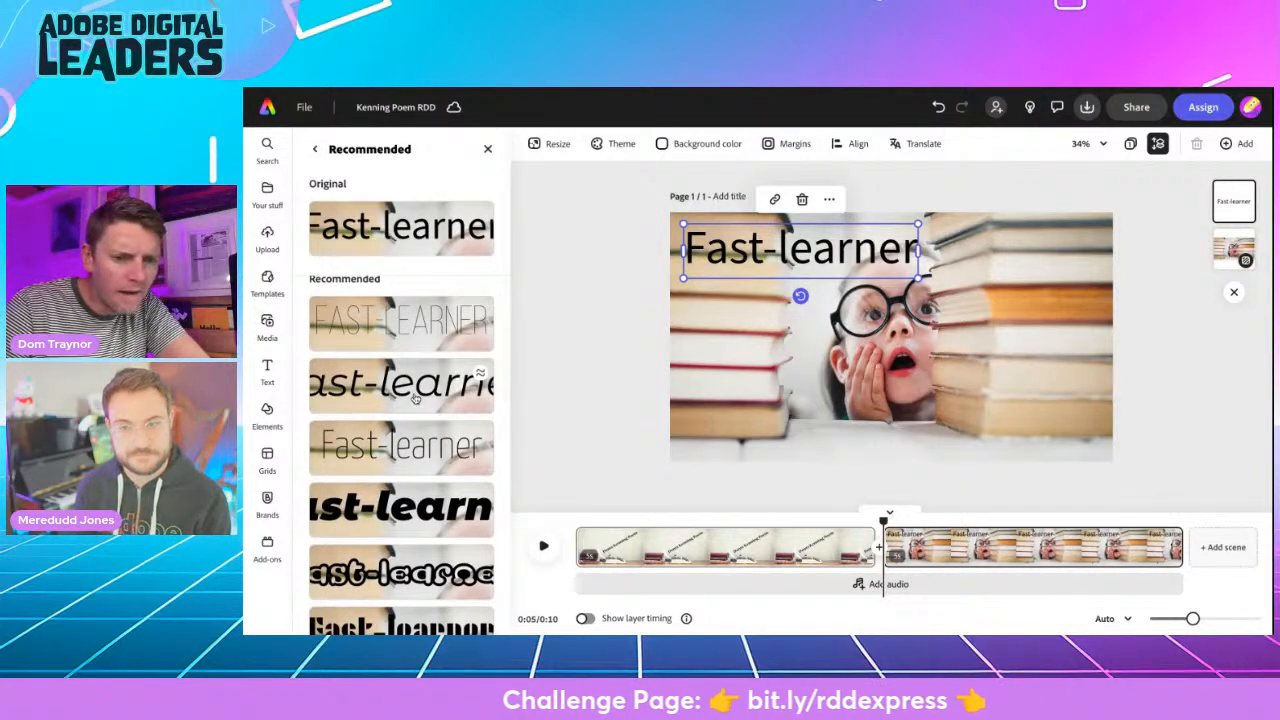
{"action": "left_click", "coordinate": [448, 386]}
{"action": "left_click_drag", "start_coordinate": [809, 247], "coordinate": [842, 245]}
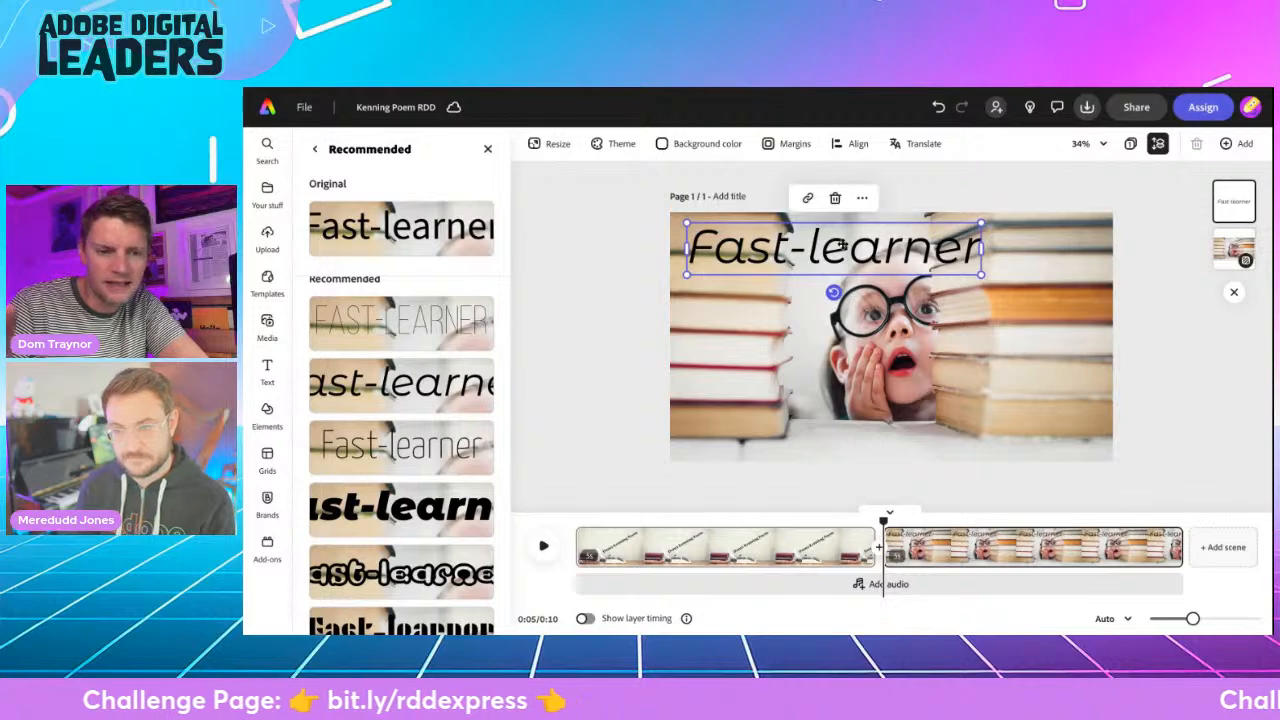
{"action": "left_click", "coordinate": [591, 359]}
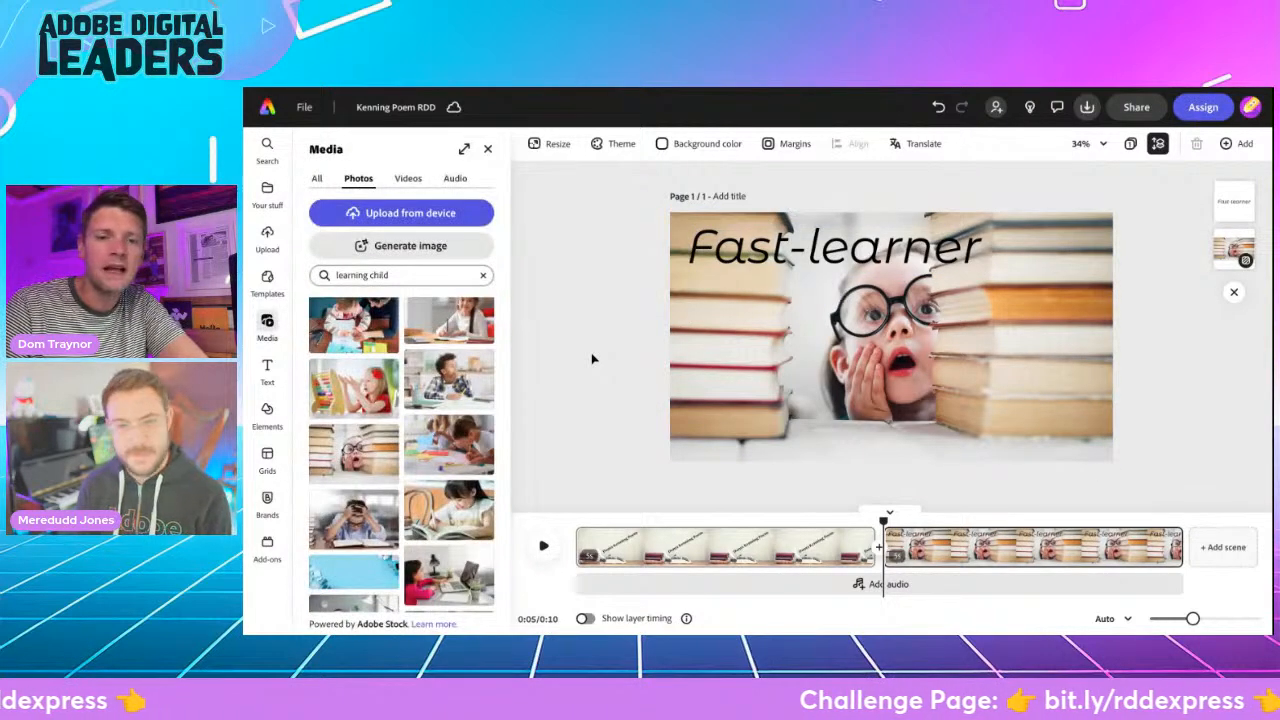
- Put a basic line-hugging background shape with a pale yellow fill behind the "Fast-learner" text
{"action": "left_click", "coordinate": [740, 252]}
{"action": "scroll", "coordinate": [393, 533], "scroll_direction": "down", "scroll_amount": 4}
{"action": "left_click", "coordinate": [393, 534]}
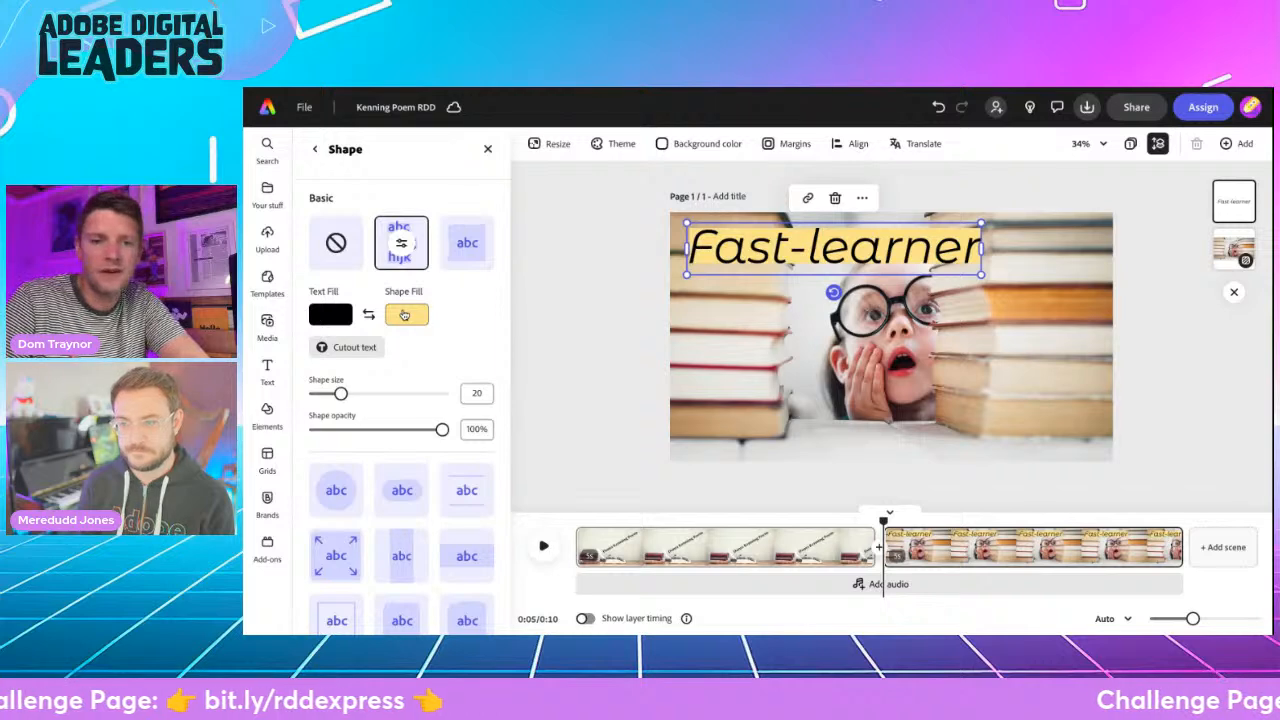
{"action": "left_click", "coordinate": [603, 307]}
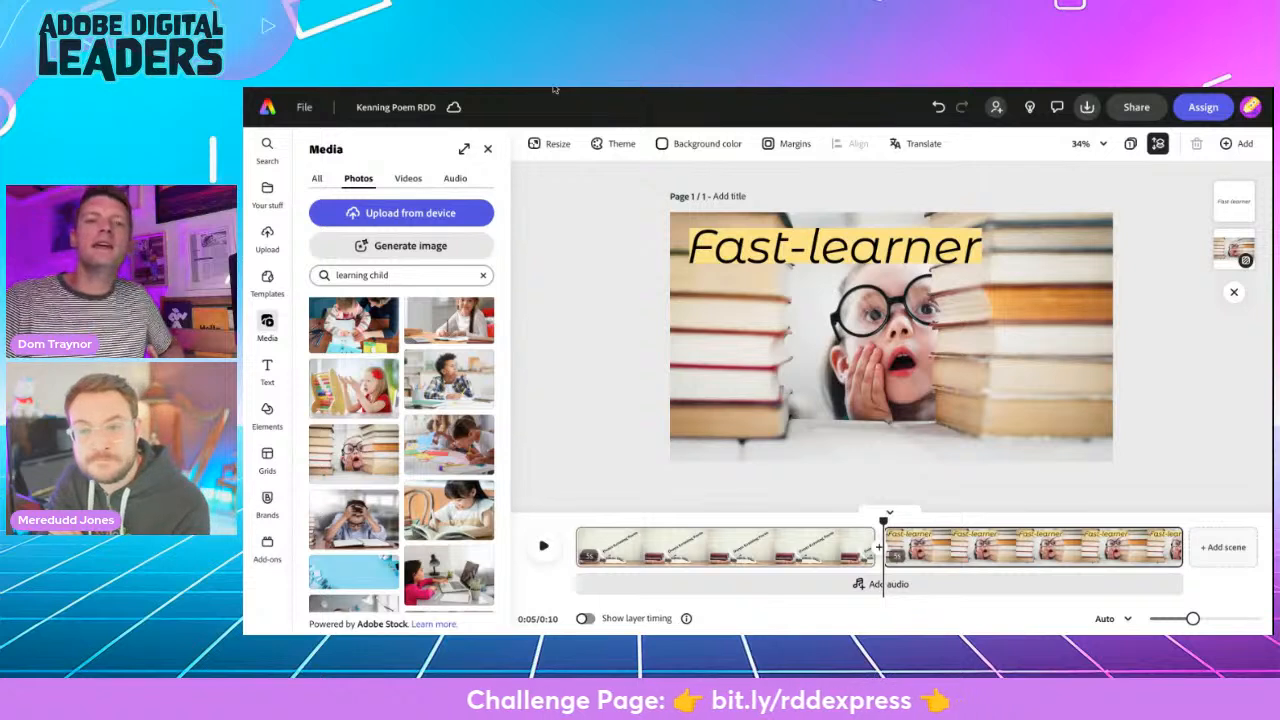
- Copy "Prank-puller" from the Matilda Wormwood kenning list on the challenge page and add a third scene to the video
{"action": "key", "text": "ctrl+shift+Tab"}
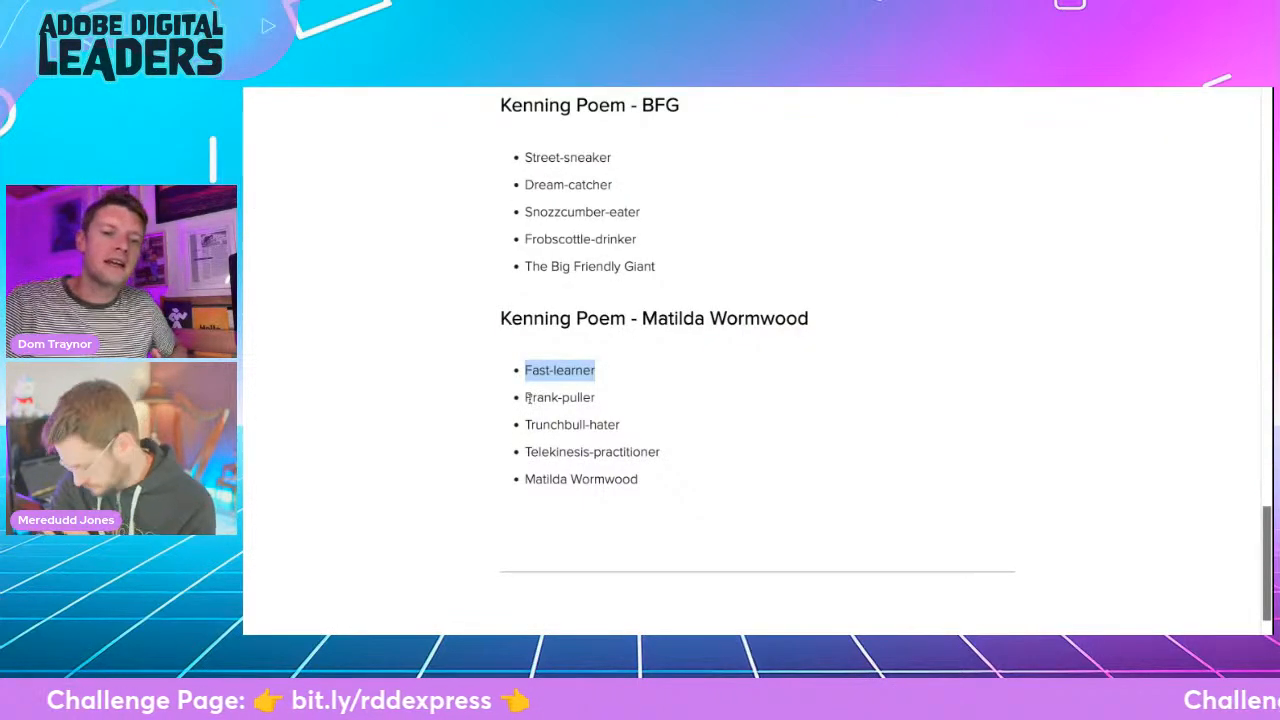
{"action": "left_click_drag", "start_coordinate": [526, 397], "coordinate": [572, 399]}
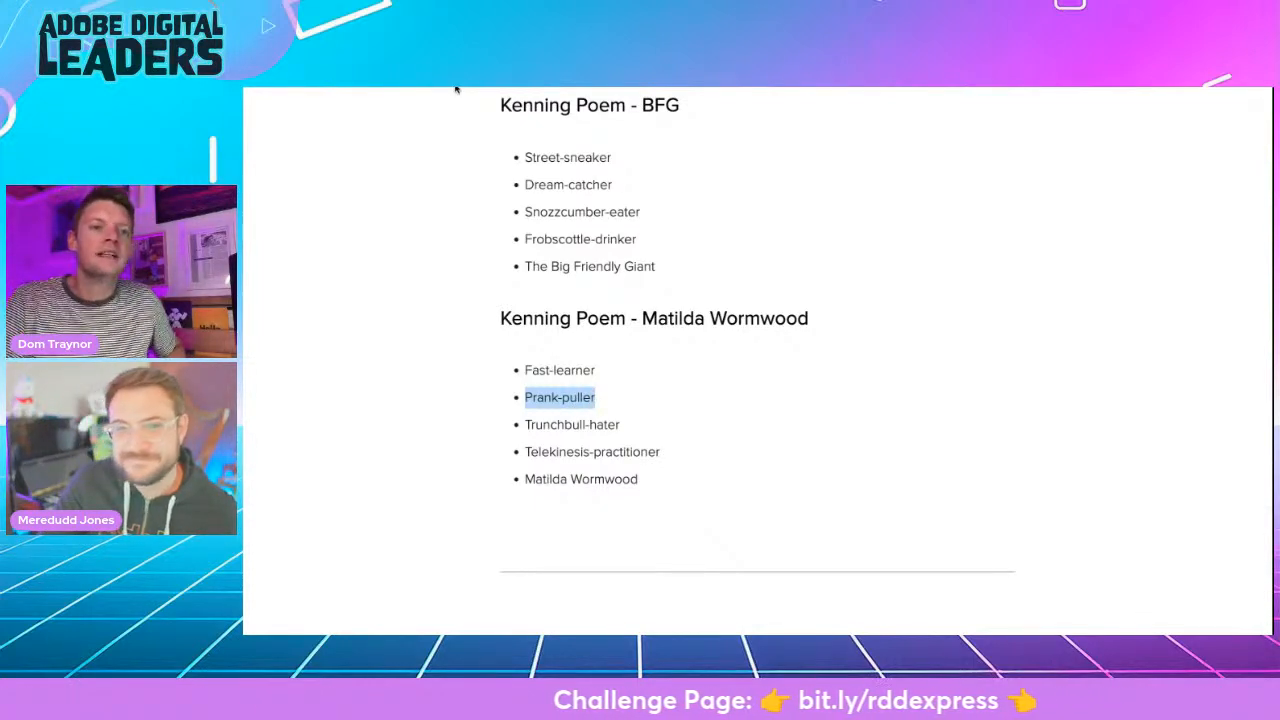
{"action": "key", "text": "ctrl+Tab"}
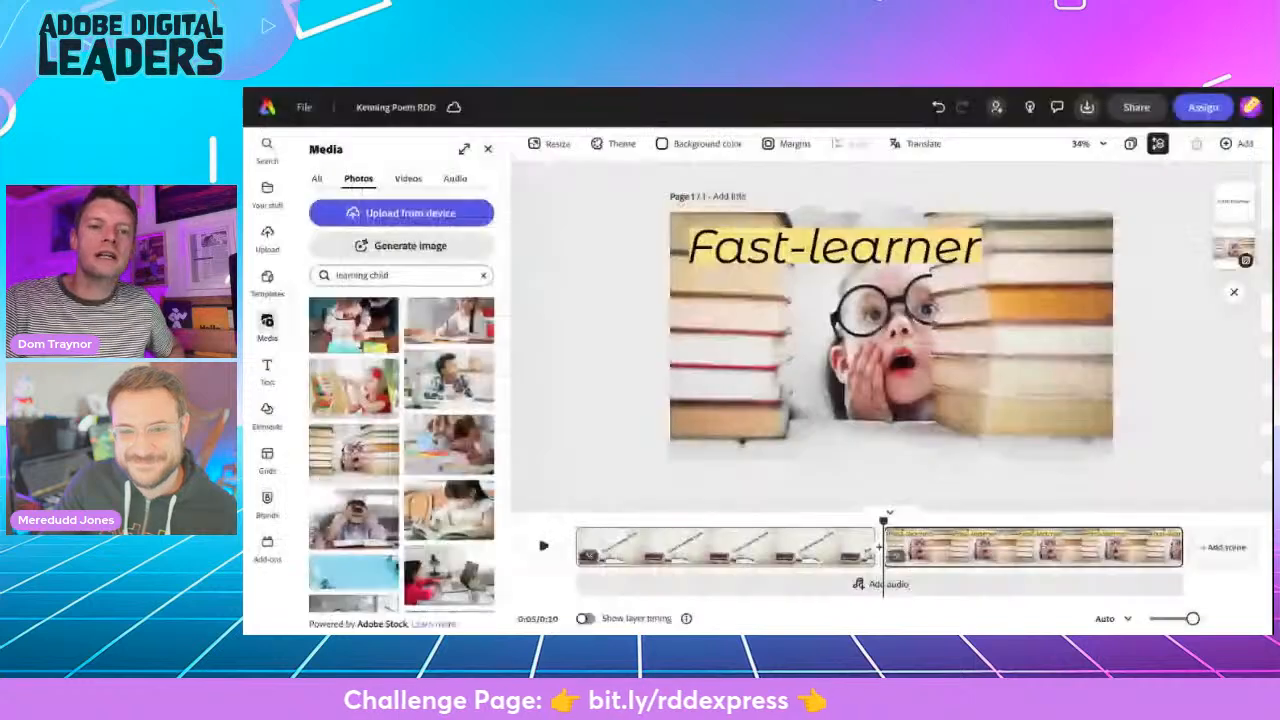
{"action": "left_click", "coordinate": [1211, 548]}
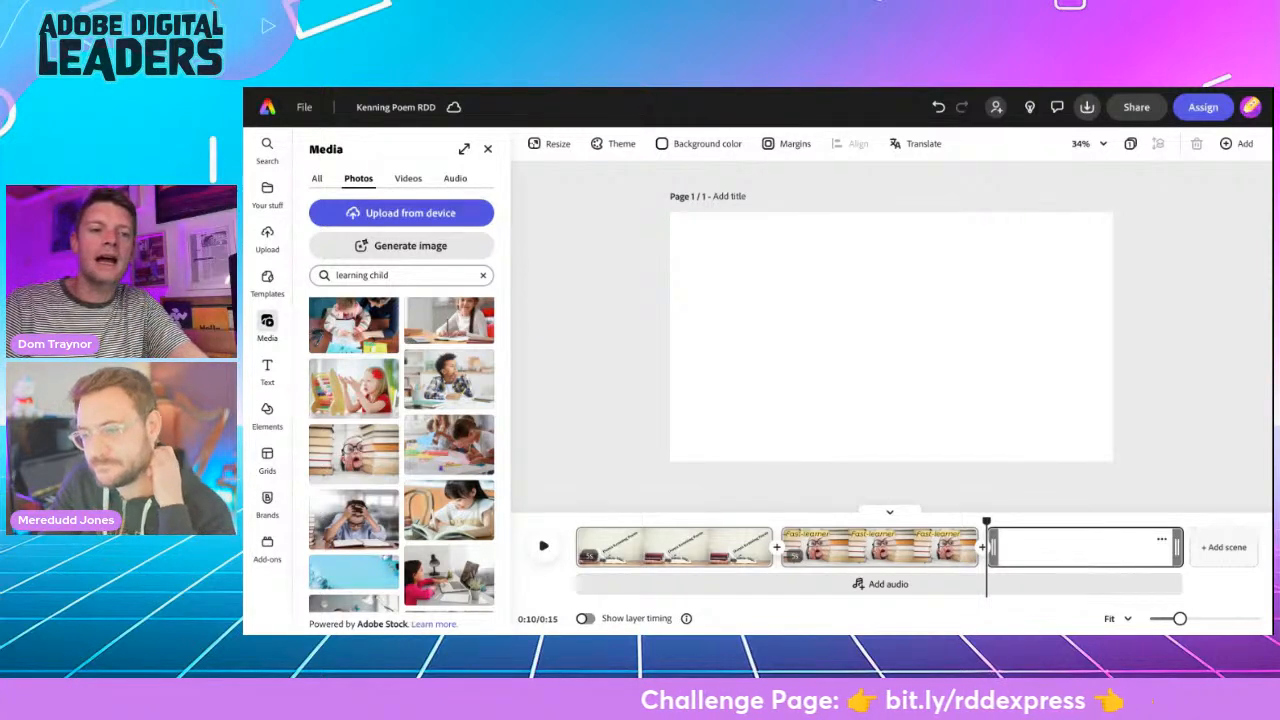
{"action": "left_click", "coordinate": [831, 550]}
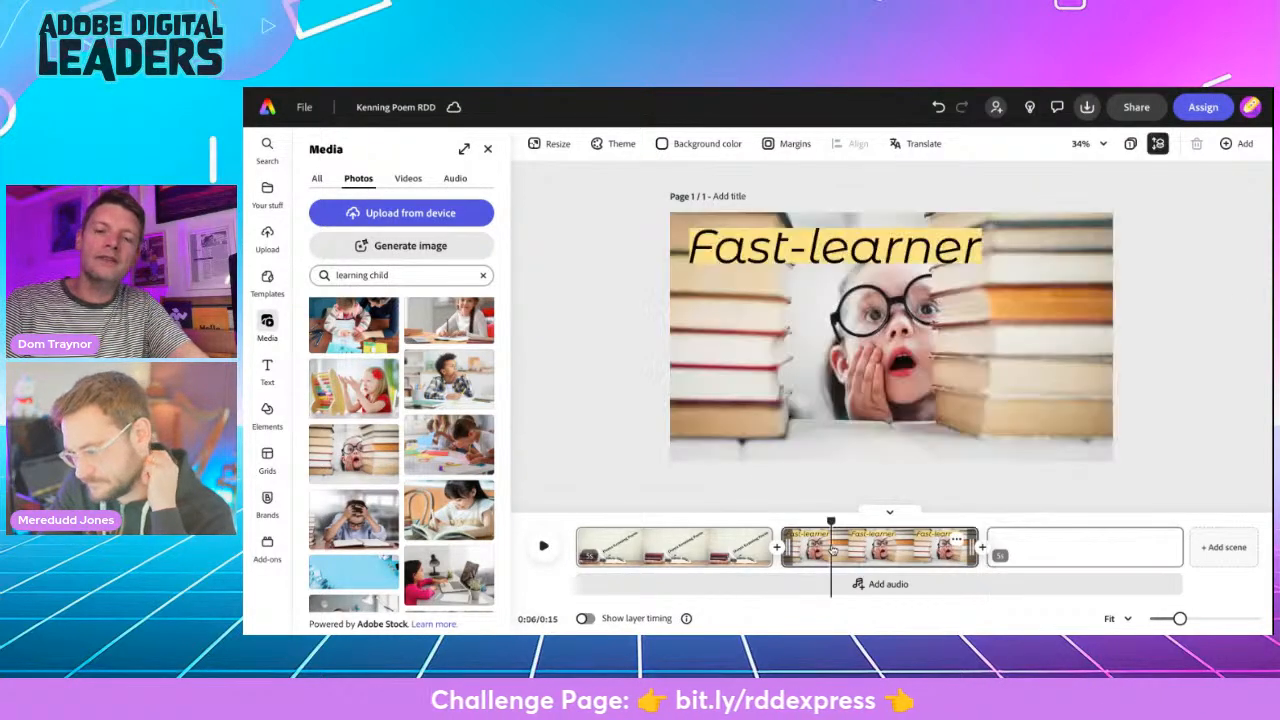
{"action": "left_click", "coordinate": [787, 258]}
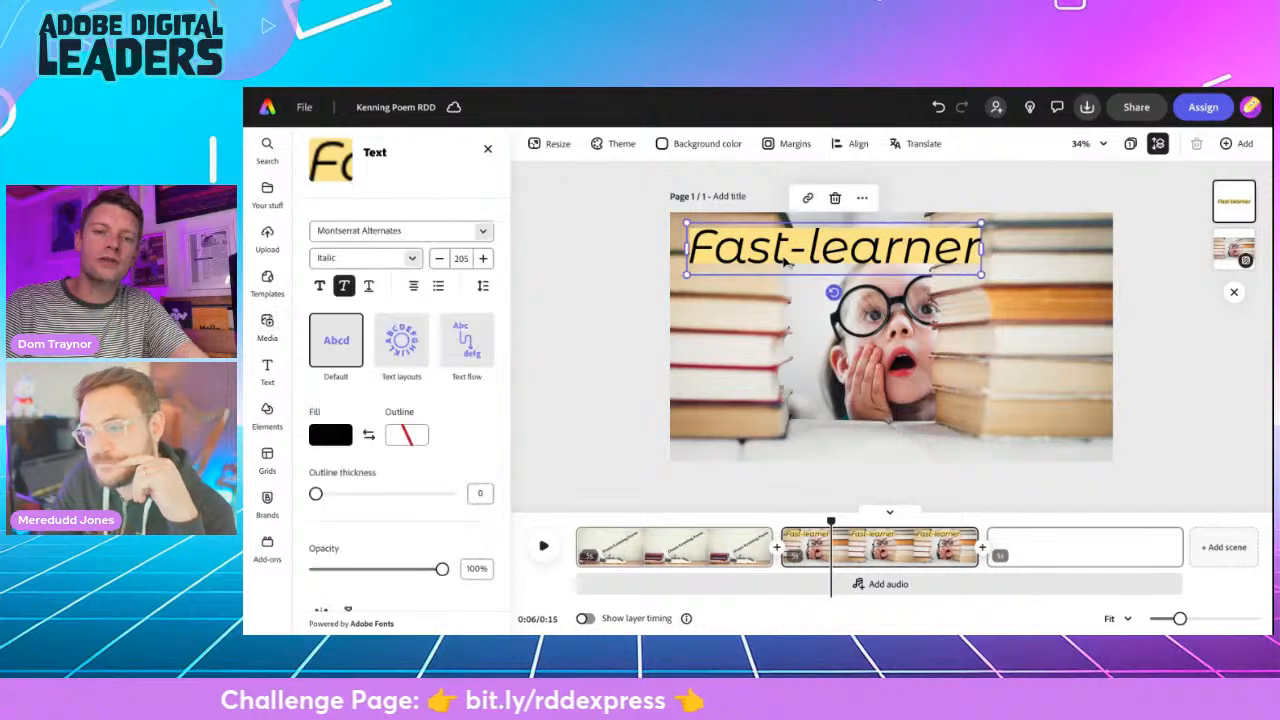
{"action": "left_click", "coordinate": [861, 205]}
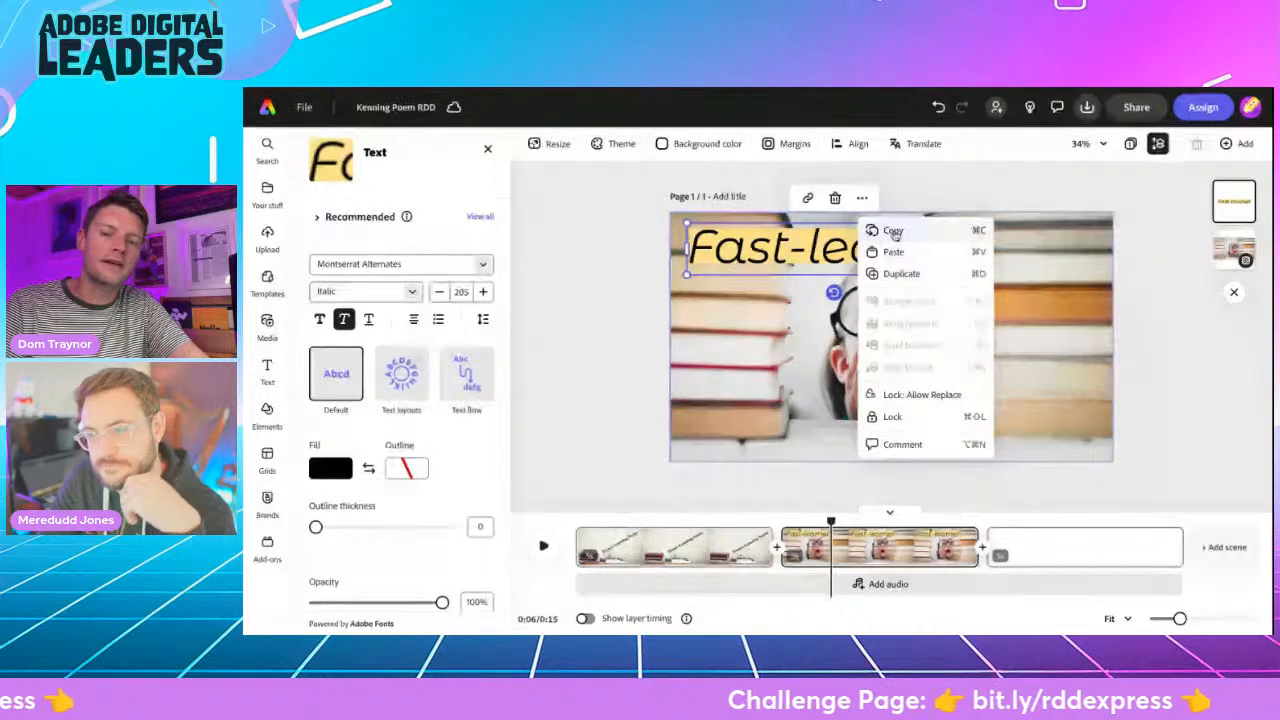
{"action": "left_click", "coordinate": [652, 286]}
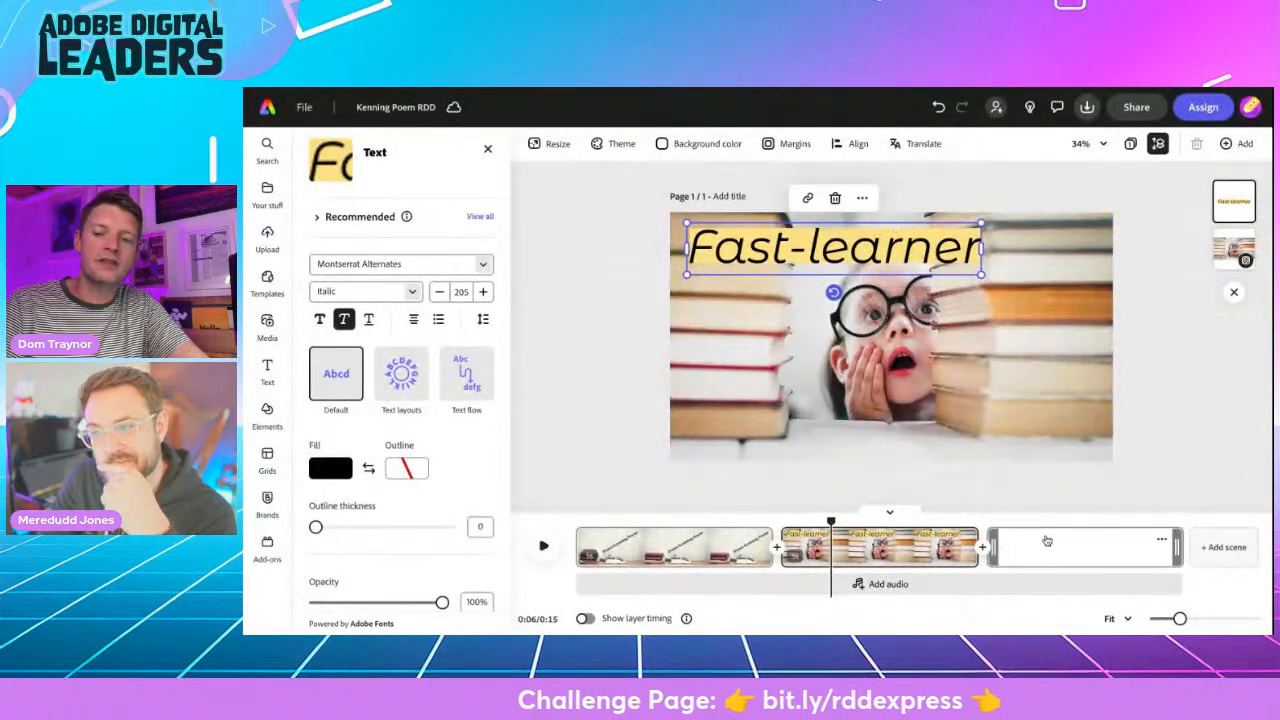
{"action": "left_click", "coordinate": [1046, 541]}
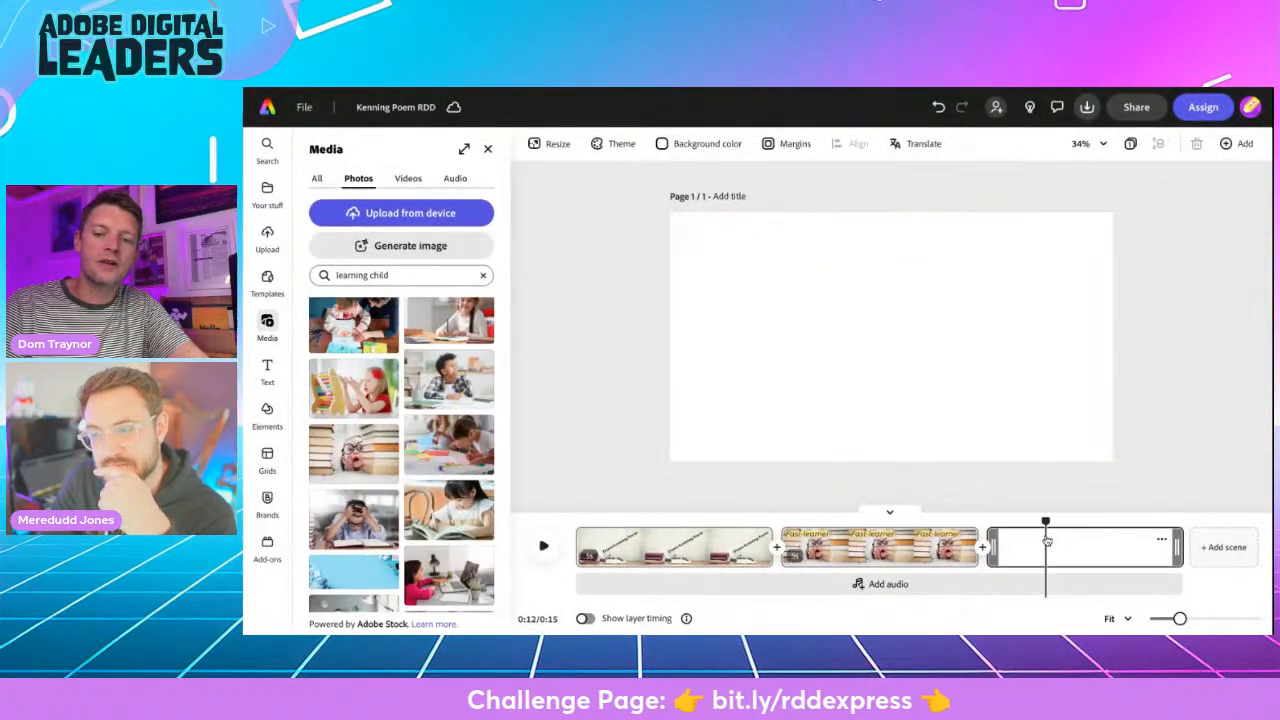
{"action": "right_click", "coordinate": [614, 304]}
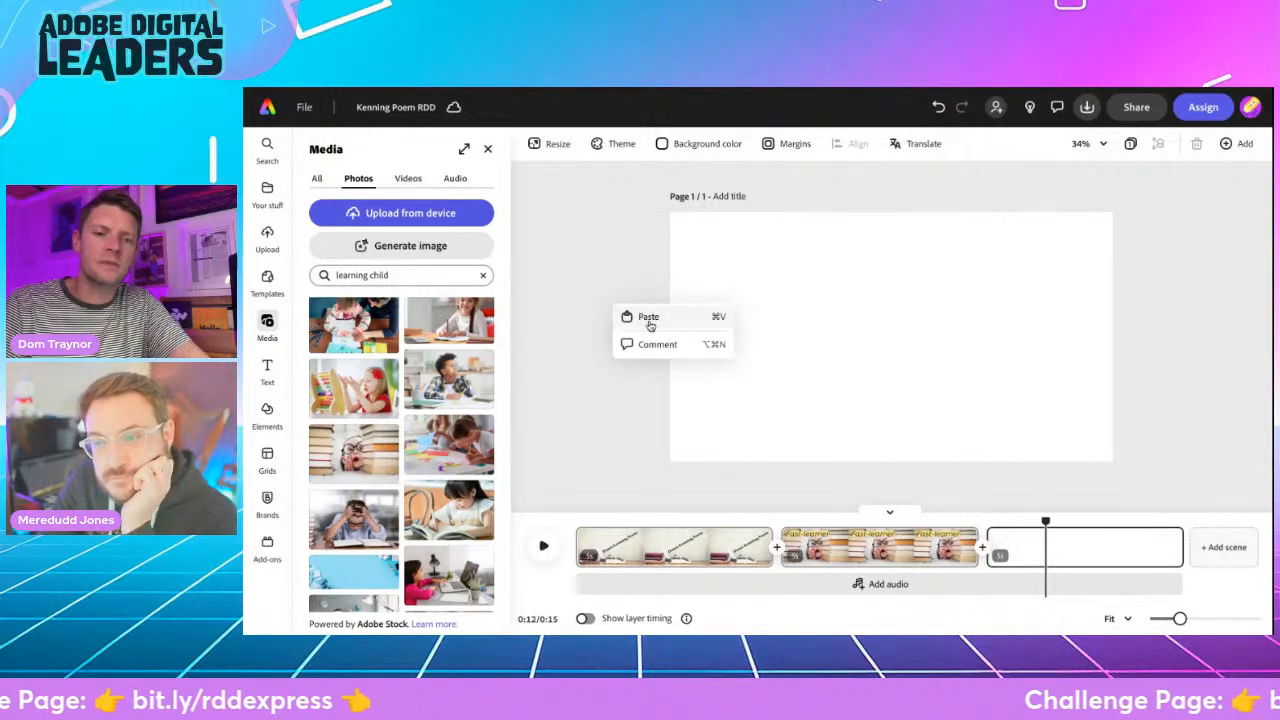
{"action": "left_click", "coordinate": [625, 272]}
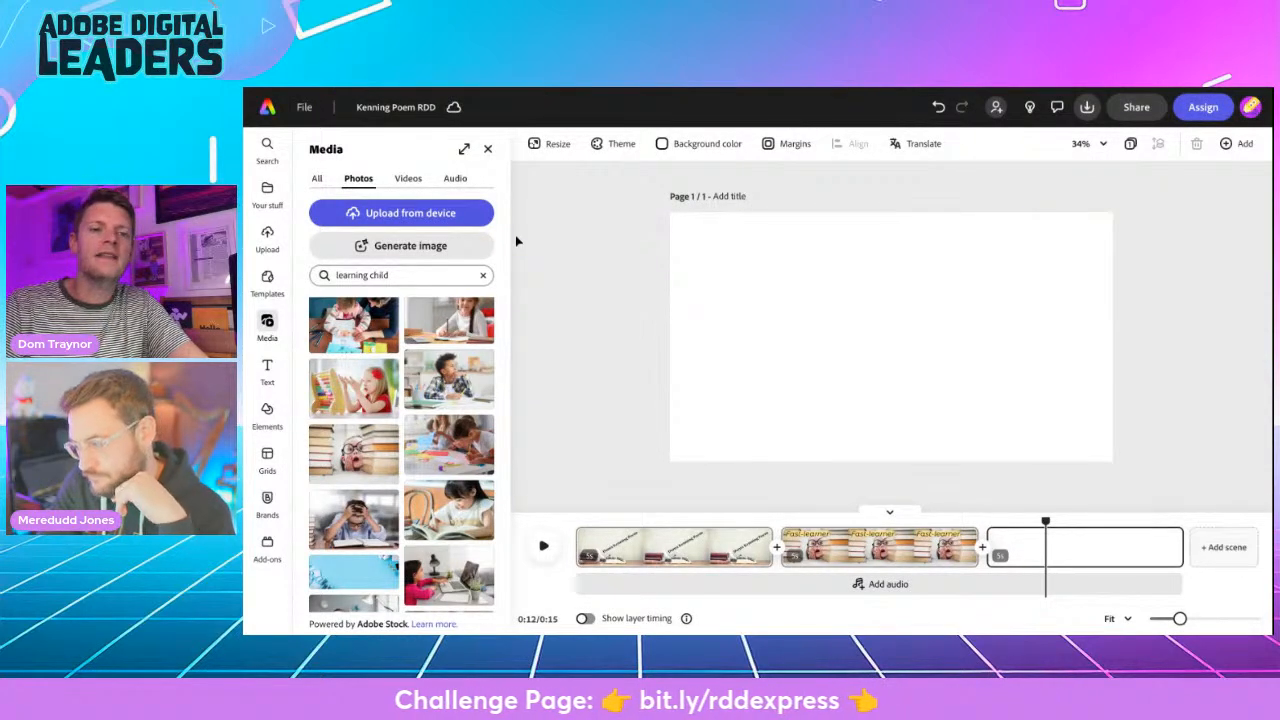
- Add the text "Prank-puller" to the empty third scene
{"action": "left_click", "coordinate": [267, 370]}
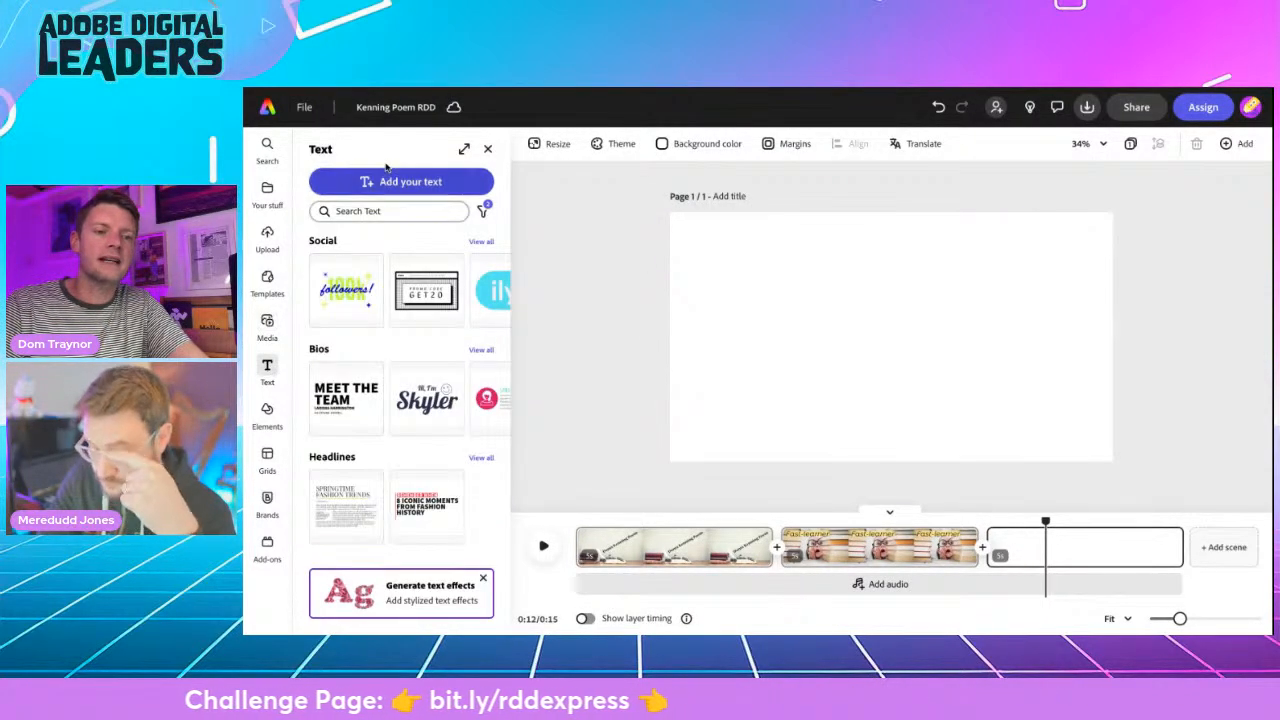
{"action": "left_click", "coordinate": [391, 182]}
{"action": "type", "text": "Prank-puller"}
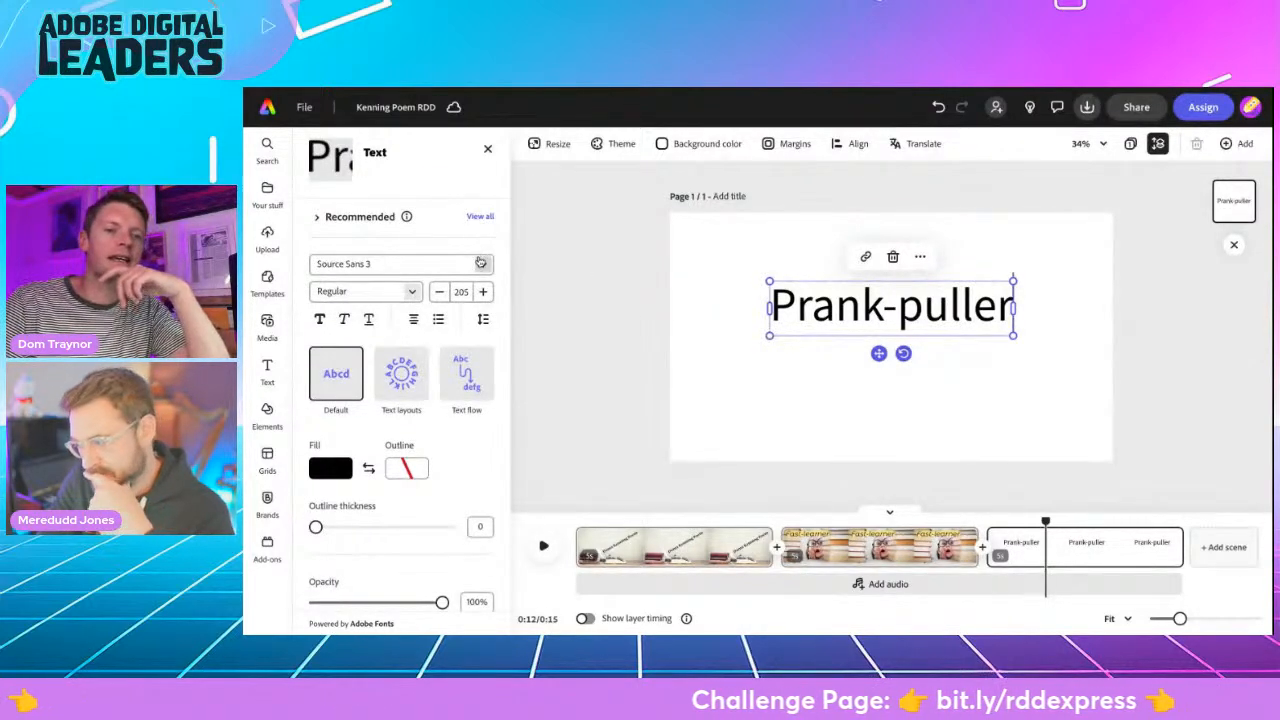
- Find fonts similar to the recommended heavy cut-out one and apply the jagged all-caps font to the "Prank-puller" text
{"action": "left_click", "coordinate": [480, 217]}
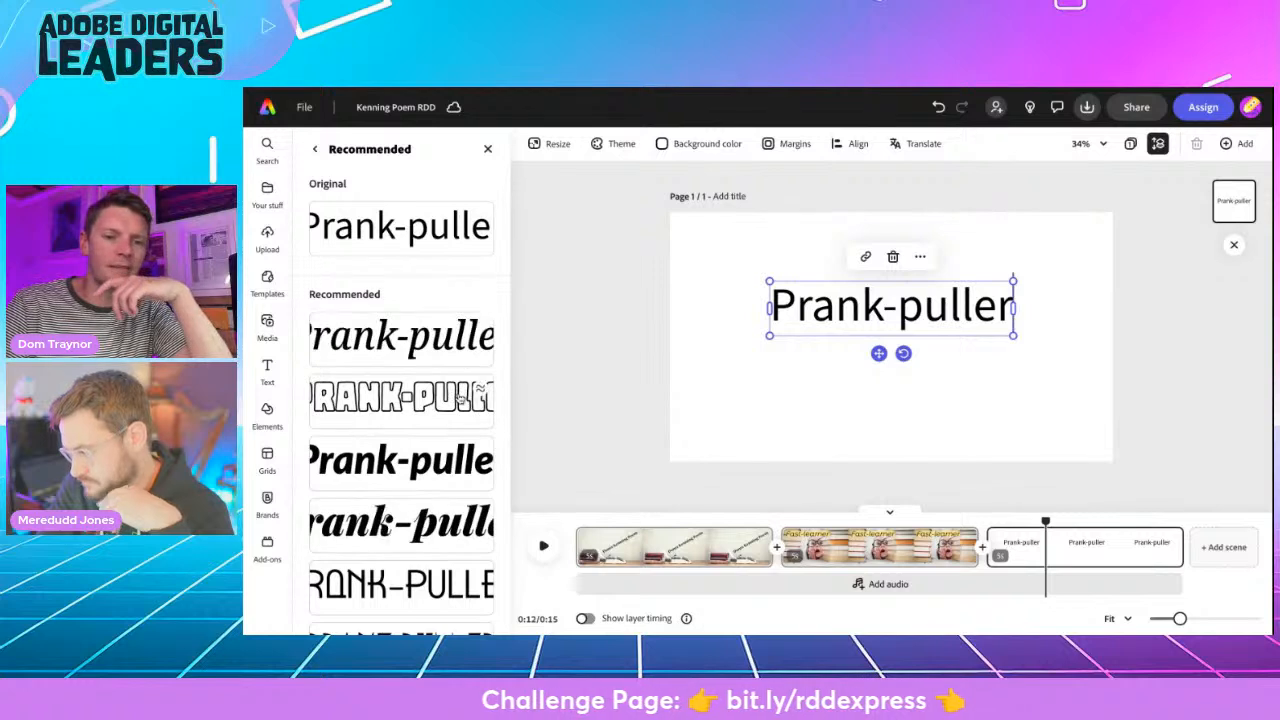
{"action": "scroll", "coordinate": [459, 398], "scroll_direction": "down", "scroll_amount": 1}
{"action": "scroll", "coordinate": [459, 398], "scroll_direction": "down", "scroll_amount": 2}
{"action": "scroll", "coordinate": [460, 398], "scroll_direction": "down", "scroll_amount": 2}
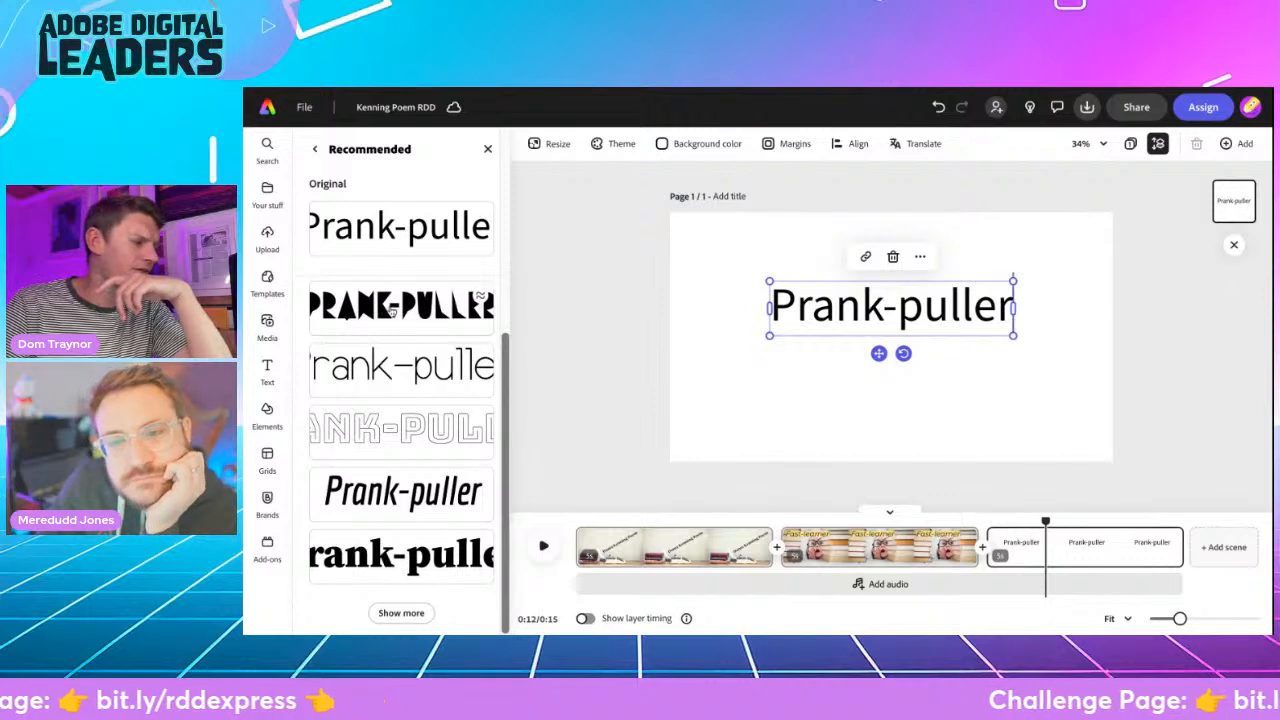
{"action": "left_click", "coordinate": [481, 297]}
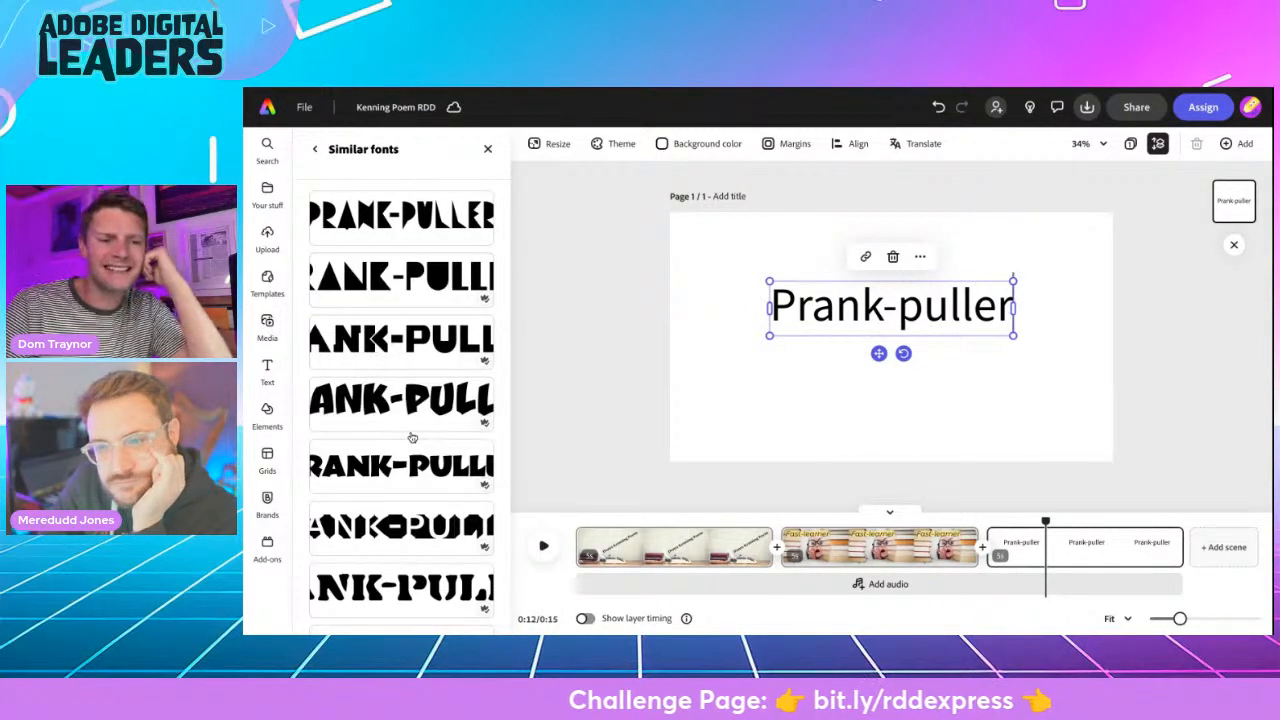
{"action": "scroll", "coordinate": [412, 437], "scroll_direction": "down", "scroll_amount": 5}
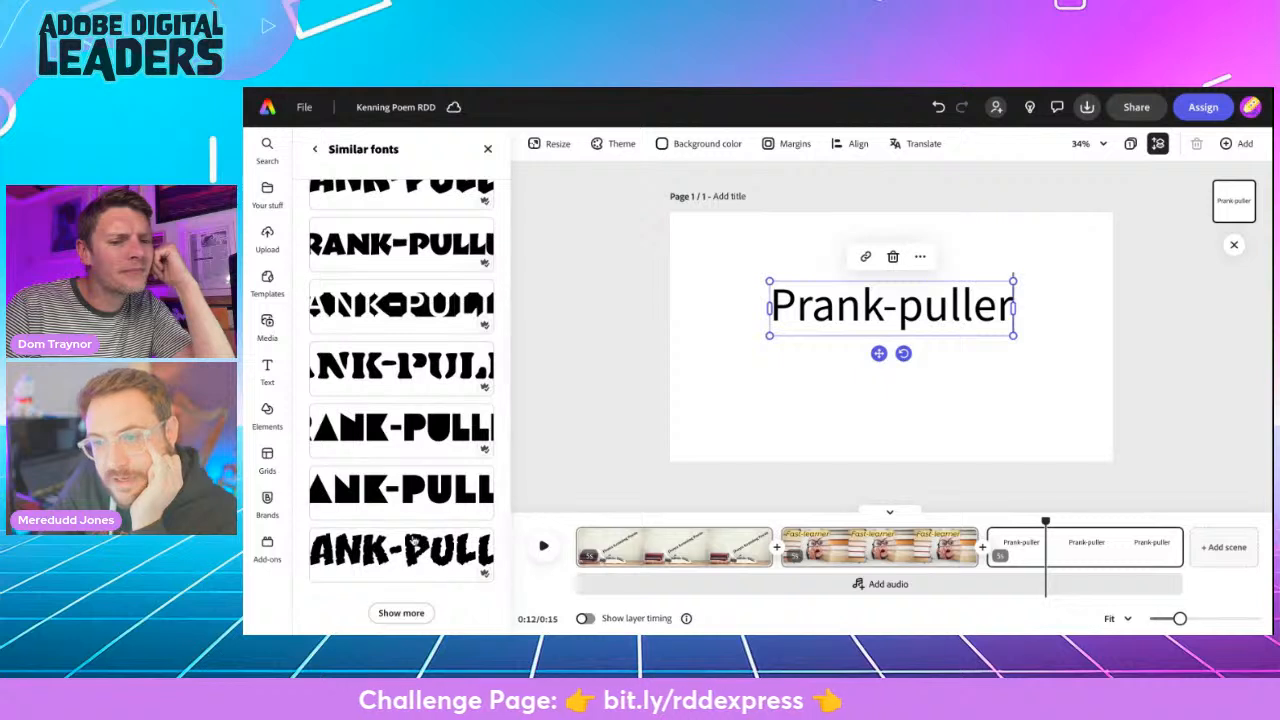
{"action": "left_click", "coordinate": [408, 566]}
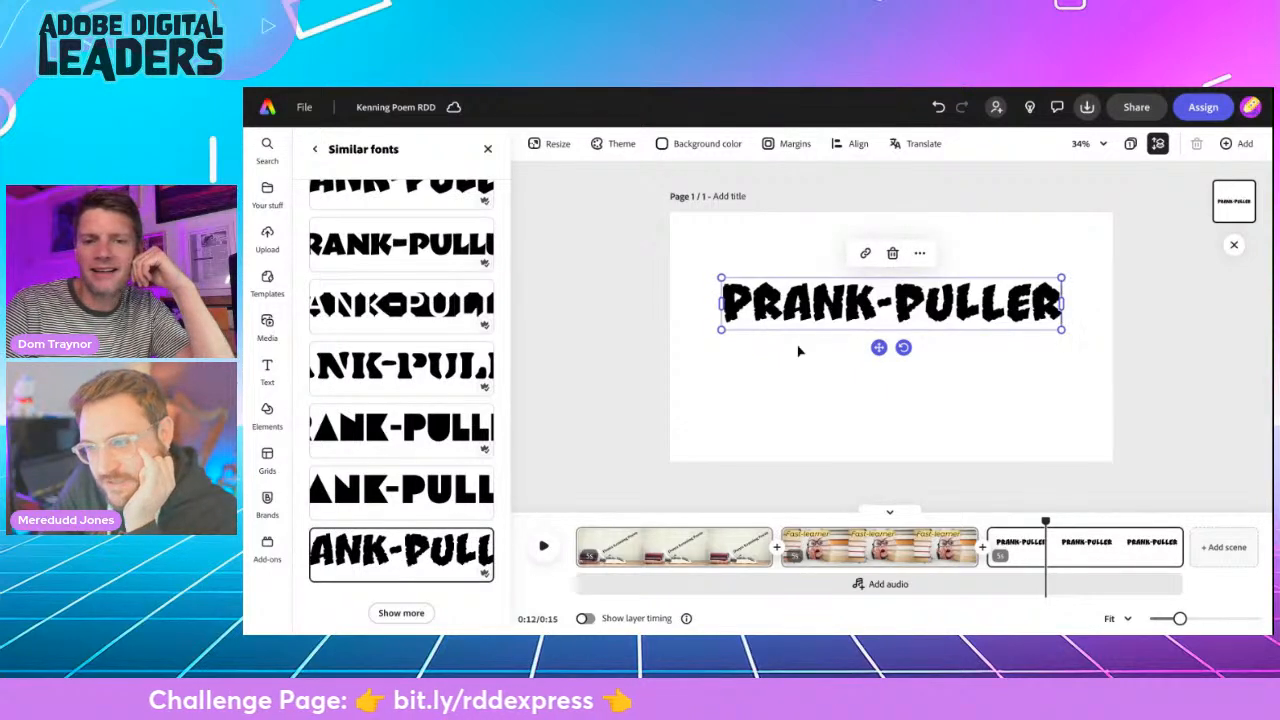
- Move the "Prank-puller" text to the lower-left corner of the scene and deselect it
{"action": "left_click", "coordinate": [878, 347]}
{"action": "left_click_drag", "start_coordinate": [878, 347], "coordinate": [840, 467]}
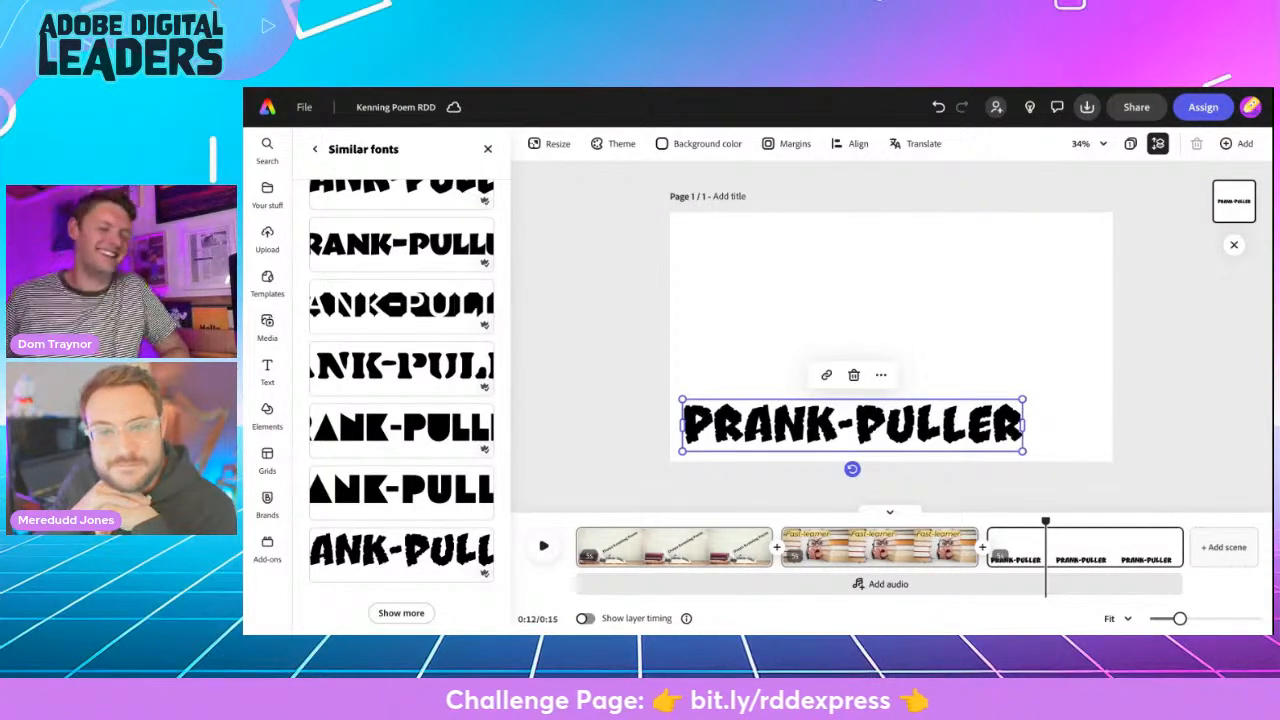
{"action": "key", "text": "Escape"}
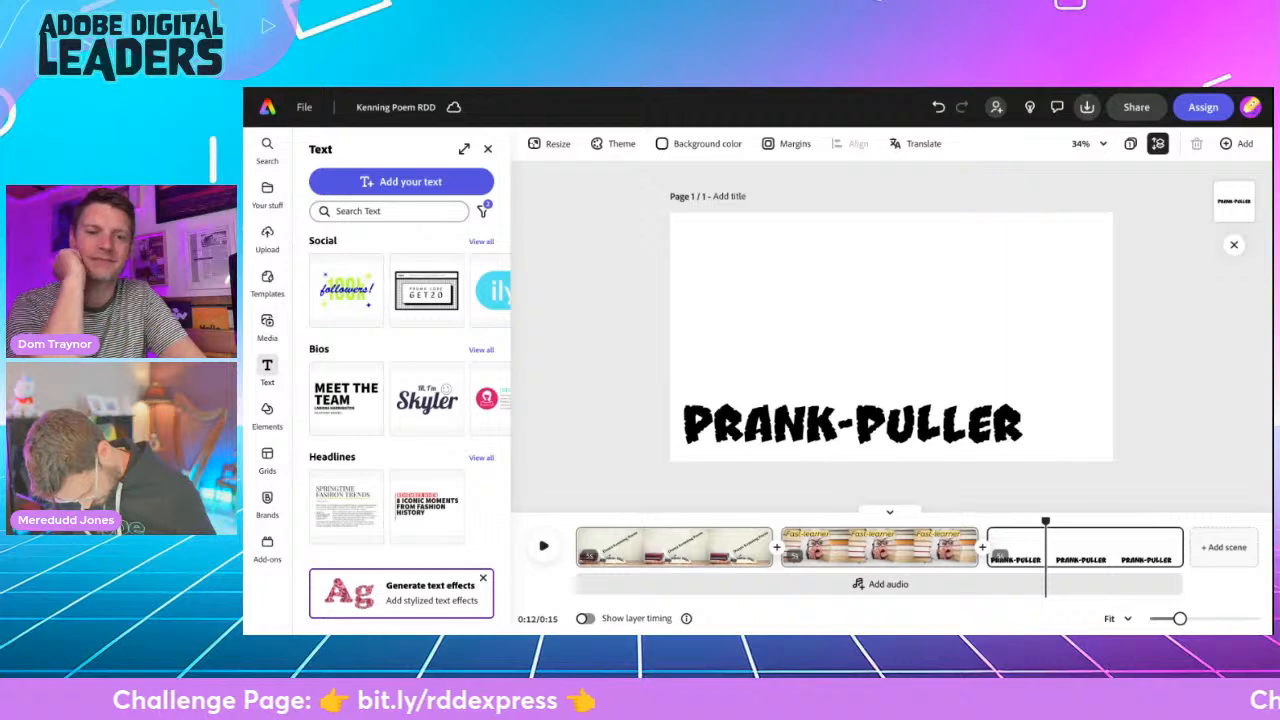
- Search the stock photos for "bleach hair", try the man touching his hair in the Prank-puller scene, and remove that photo
{"action": "left_click", "coordinate": [267, 325]}
{"action": "left_click", "coordinate": [346, 276]}
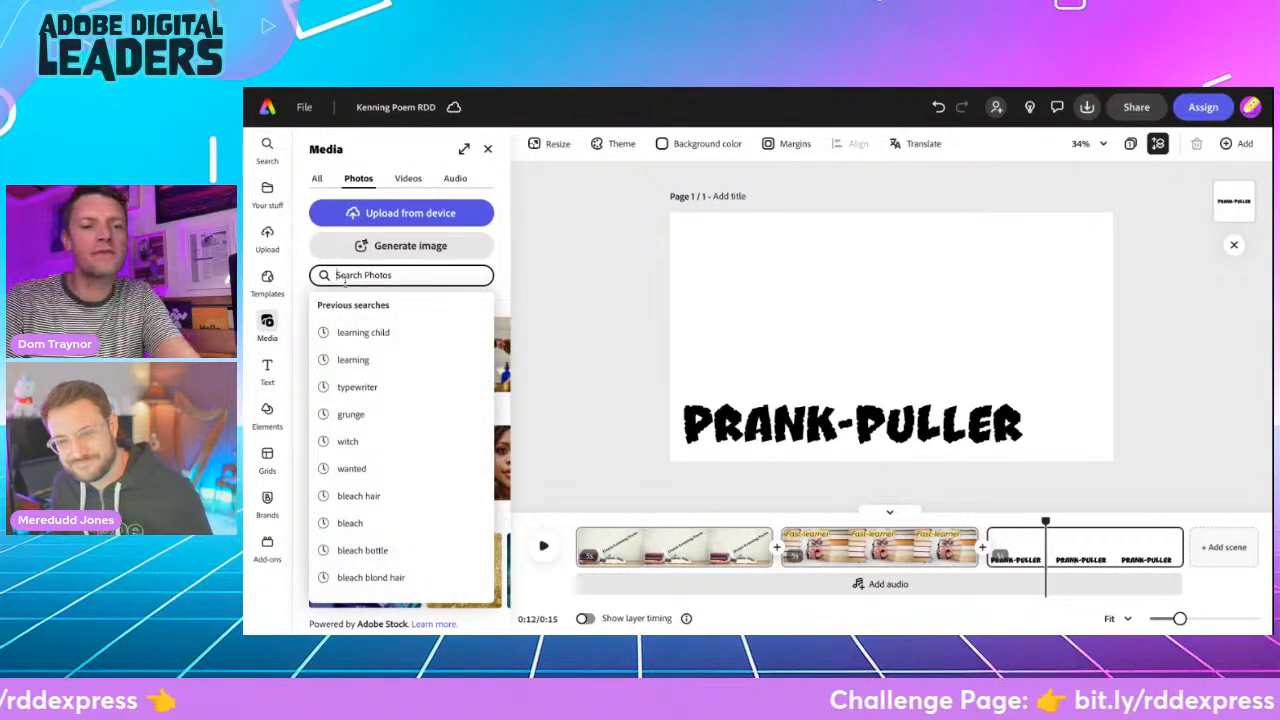
{"action": "left_click", "coordinate": [378, 496]}
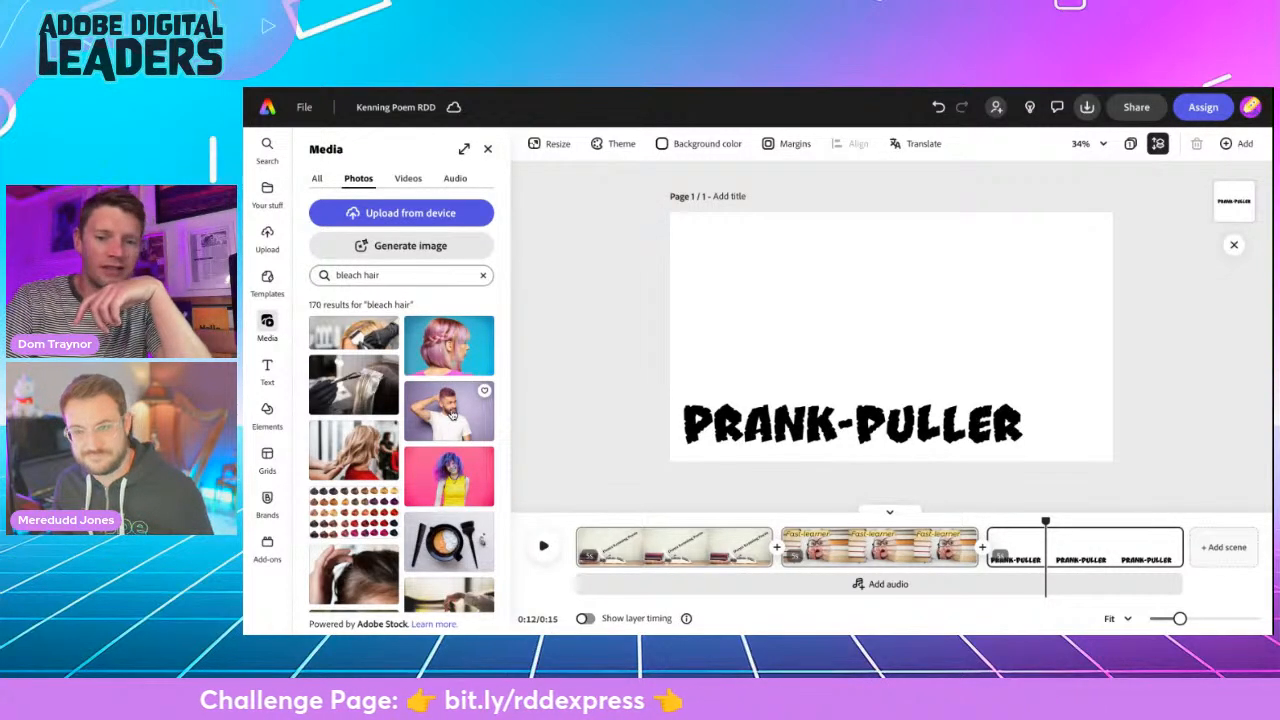
{"action": "left_click", "coordinate": [451, 415]}
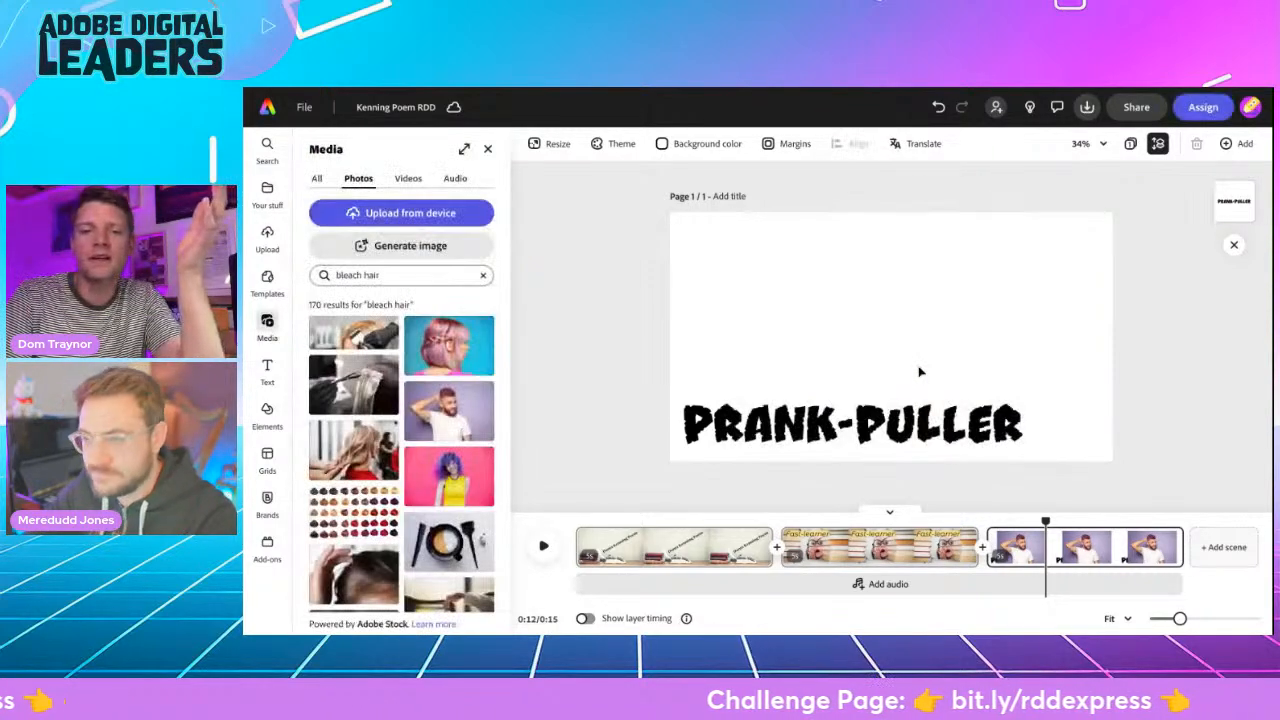
{"action": "key", "text": "Delete"}
- Start a widescreen (16:9) generated image in the Prank-puller scene with the prompt "middle-aged man with receeding purple hair looking shocked"
{"action": "left_click", "coordinate": [413, 254]}
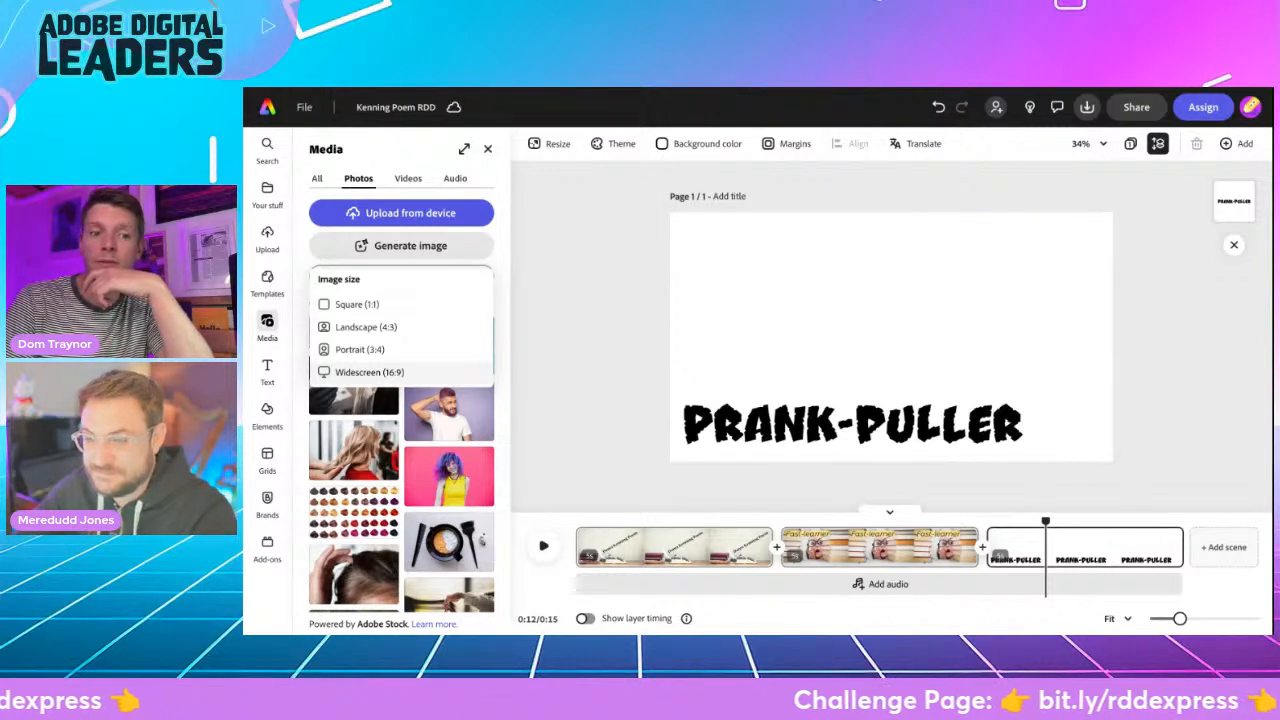
{"action": "left_click", "coordinate": [369, 372]}
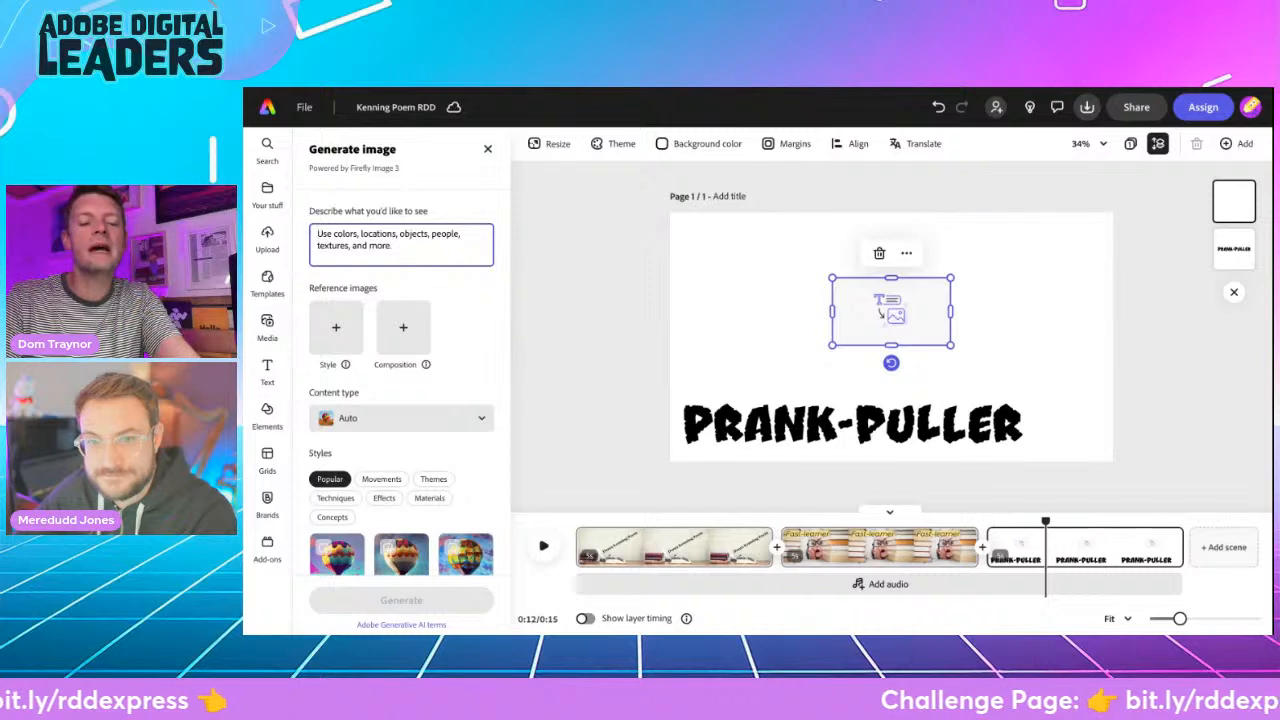
{"action": "type", "text": "middle-aged man with receed"}
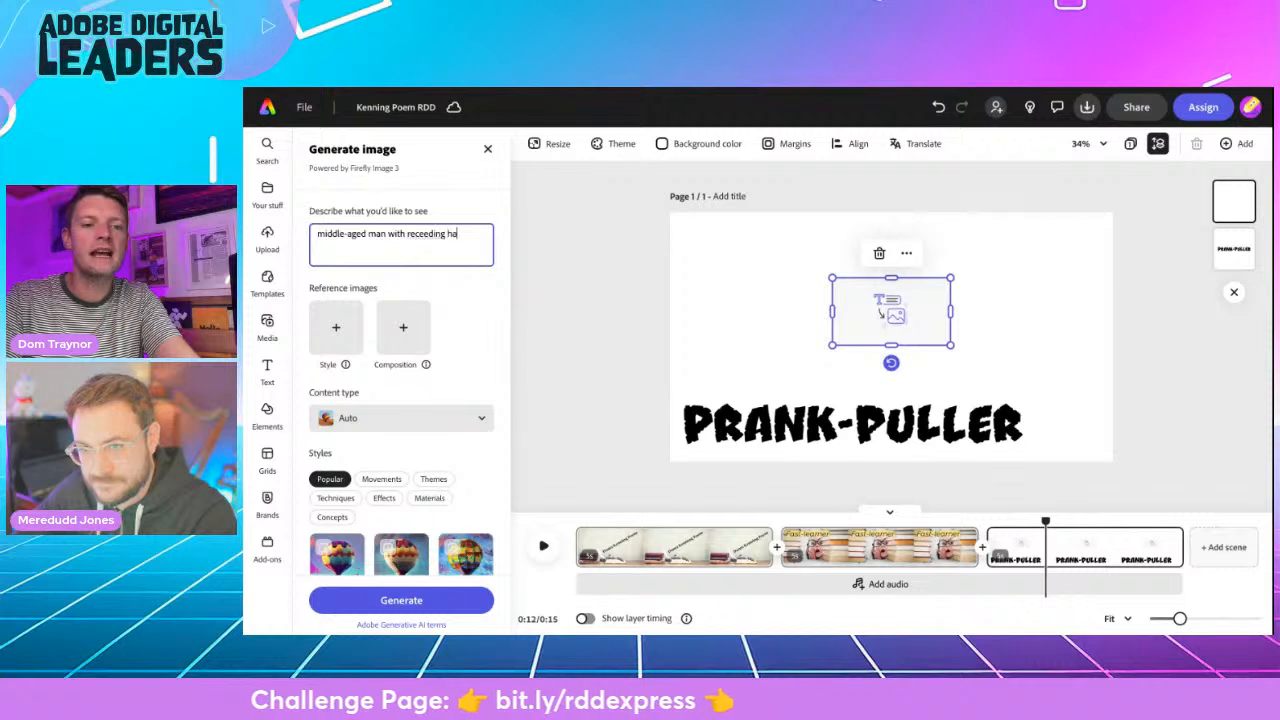
{"action": "type", "text": "ing"}
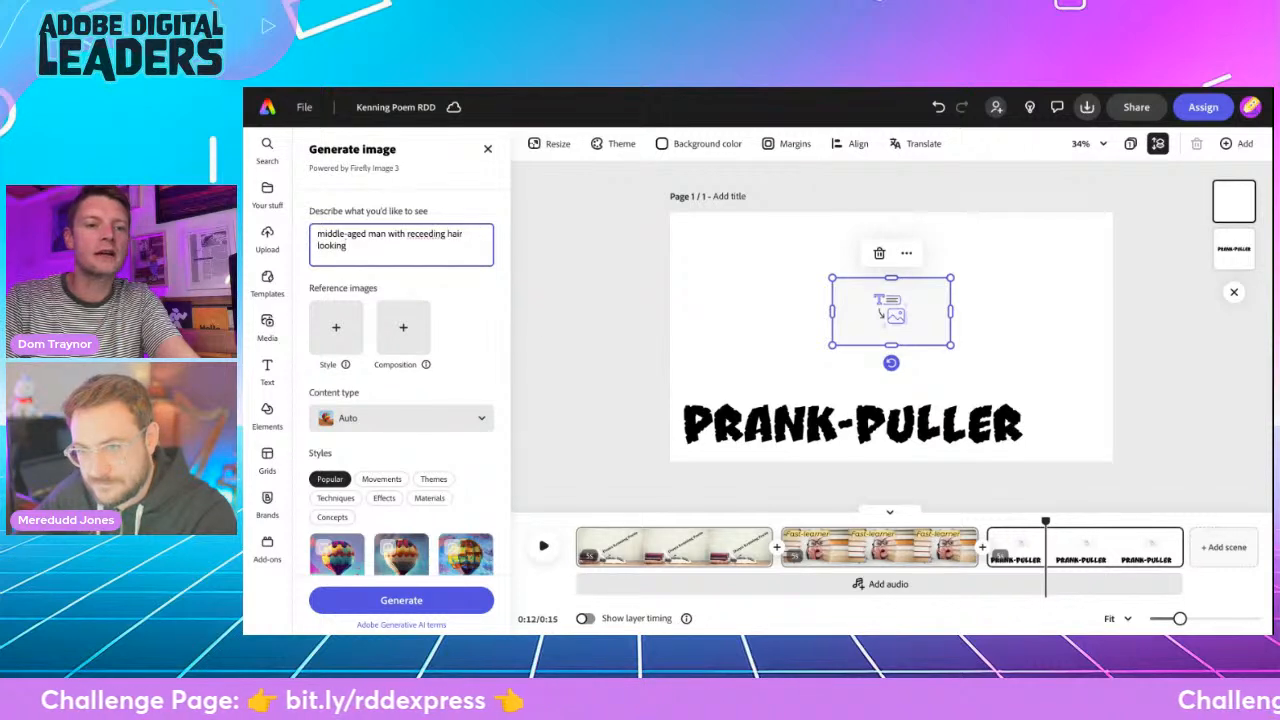
{"action": "left_click", "coordinate": [448, 233]}
{"action": "type", "text": "purple"}
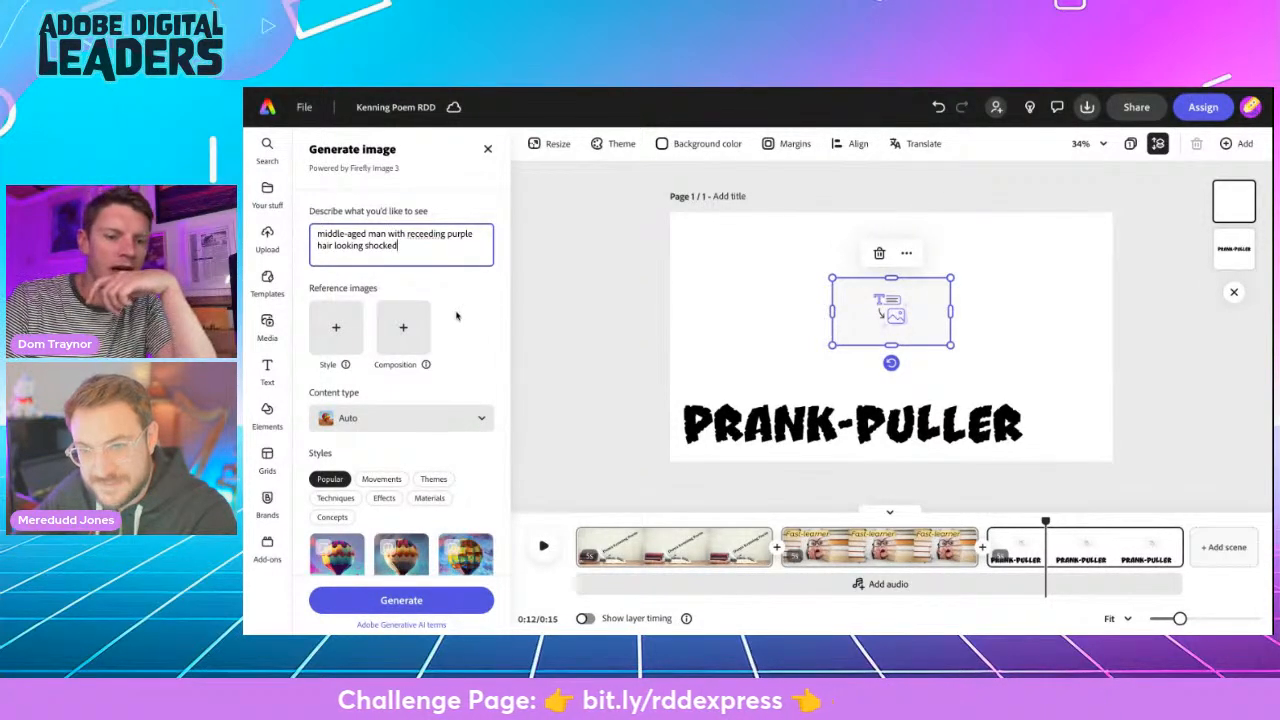
- Generate the image with the Art content type and enlarge its frame above the "Prank-puller" text
{"action": "scroll", "coordinate": [444, 430], "scroll_direction": "down", "scroll_amount": 3}
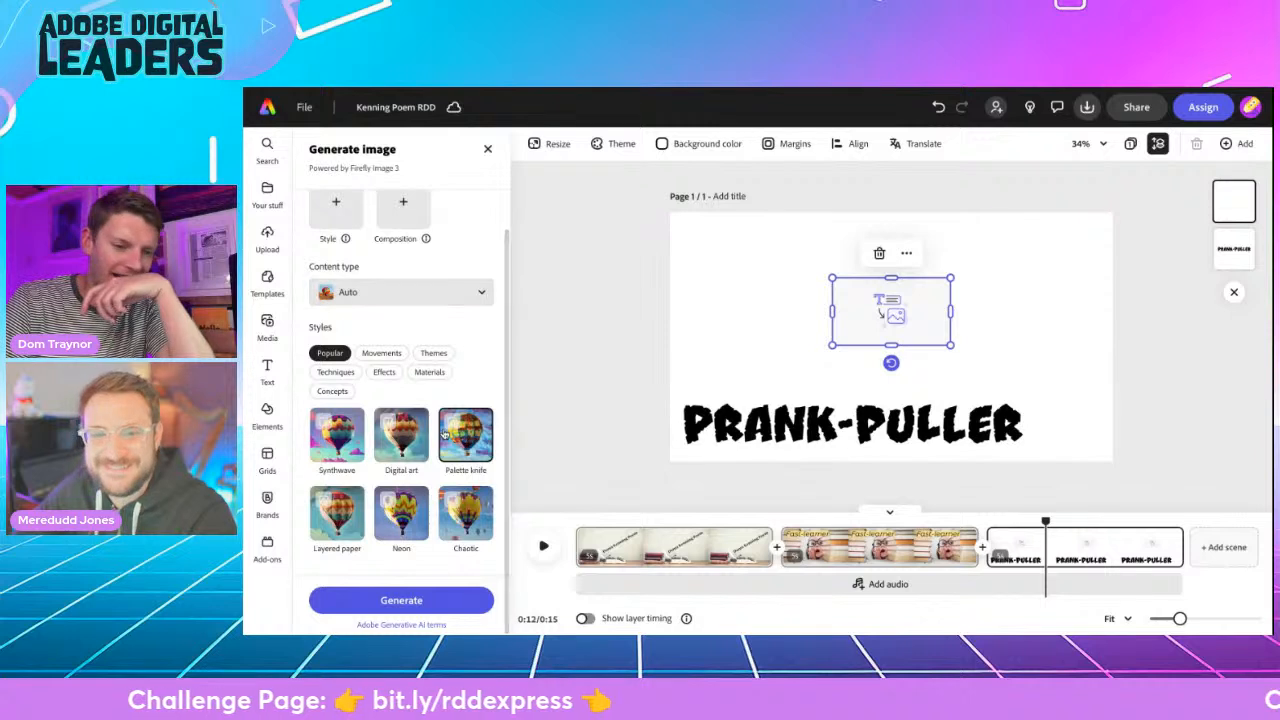
{"action": "scroll", "coordinate": [444, 430], "scroll_direction": "up", "scroll_amount": 3}
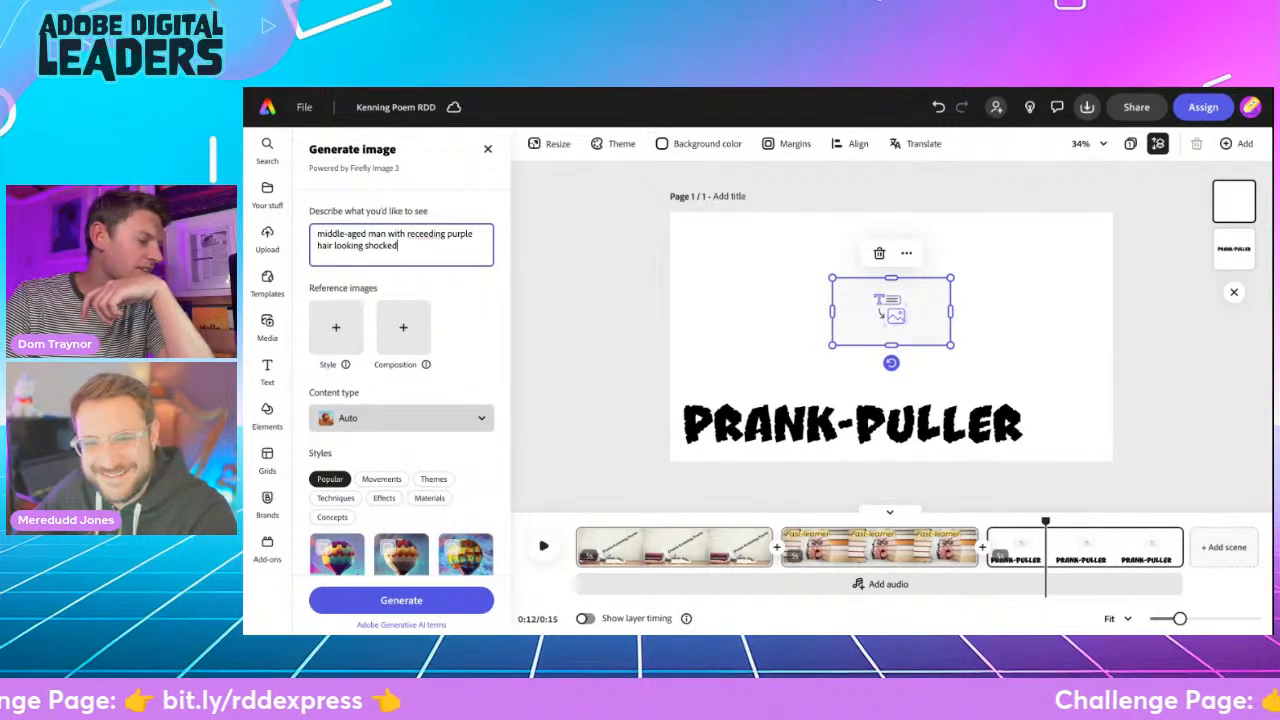
{"action": "scroll", "coordinate": [417, 560], "scroll_direction": "down", "scroll_amount": 3}
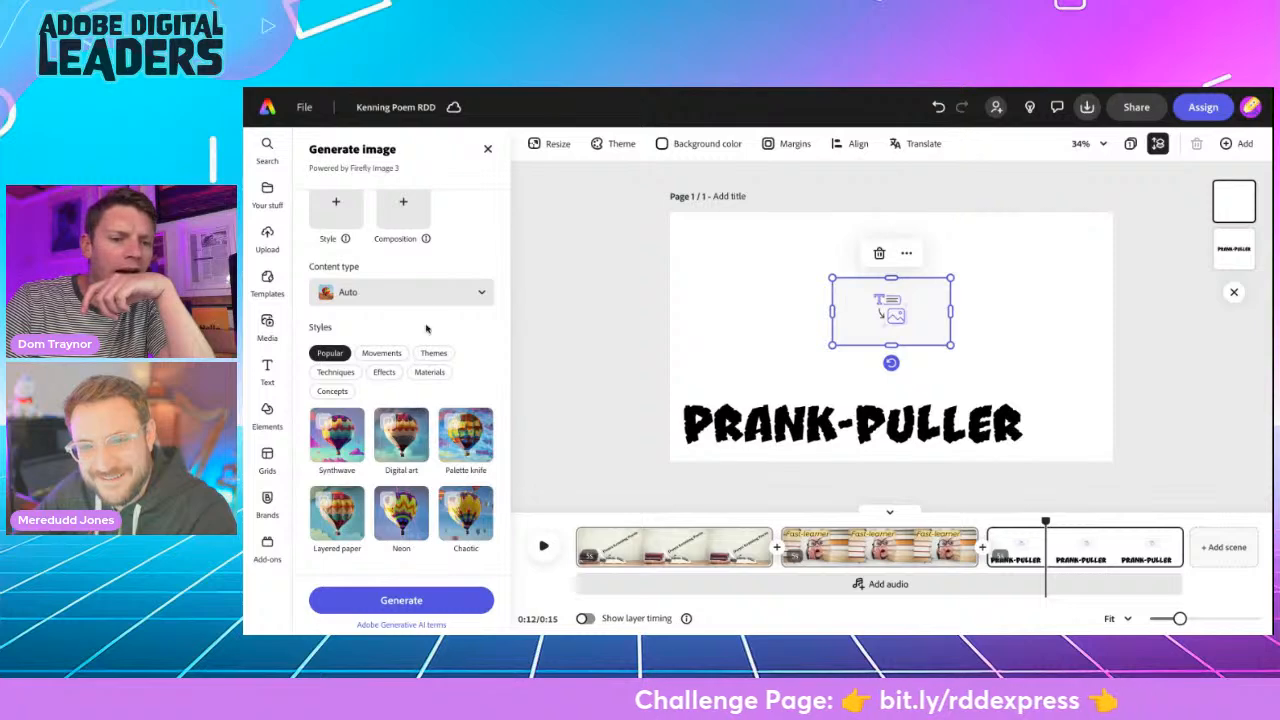
{"action": "left_click", "coordinate": [428, 292]}
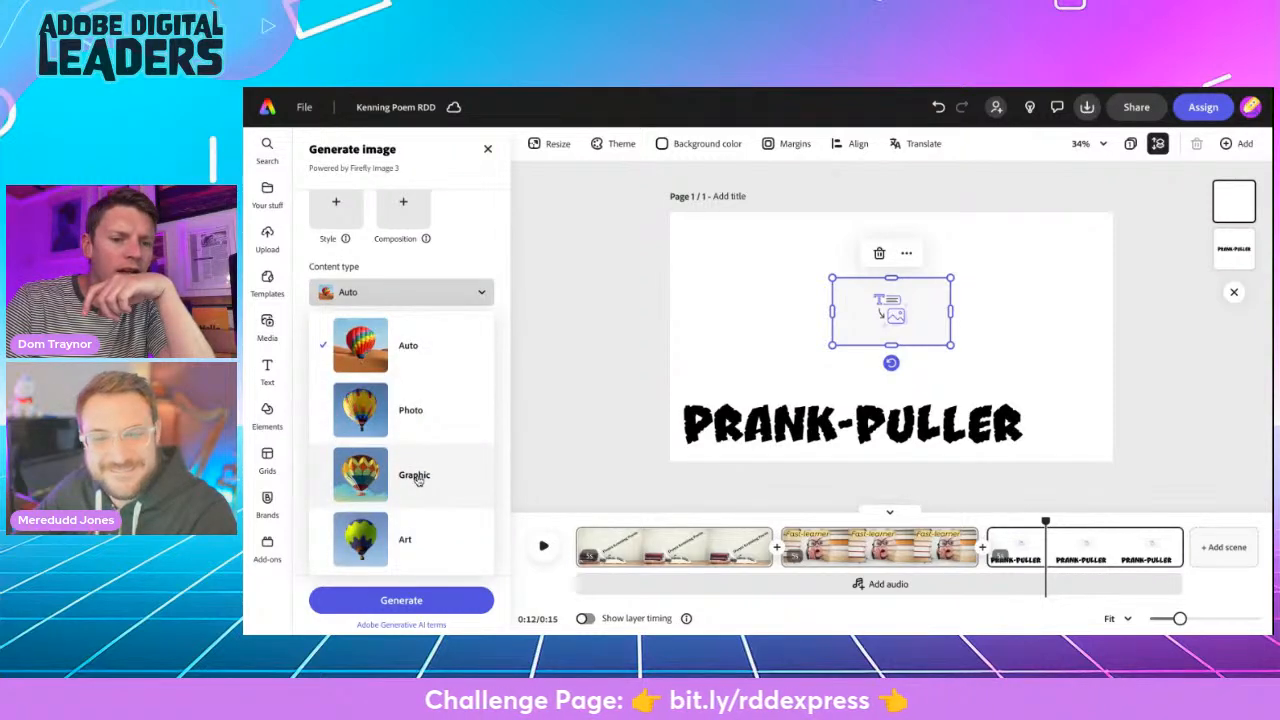
{"action": "left_click", "coordinate": [417, 479]}
{"action": "left_click", "coordinate": [428, 292]}
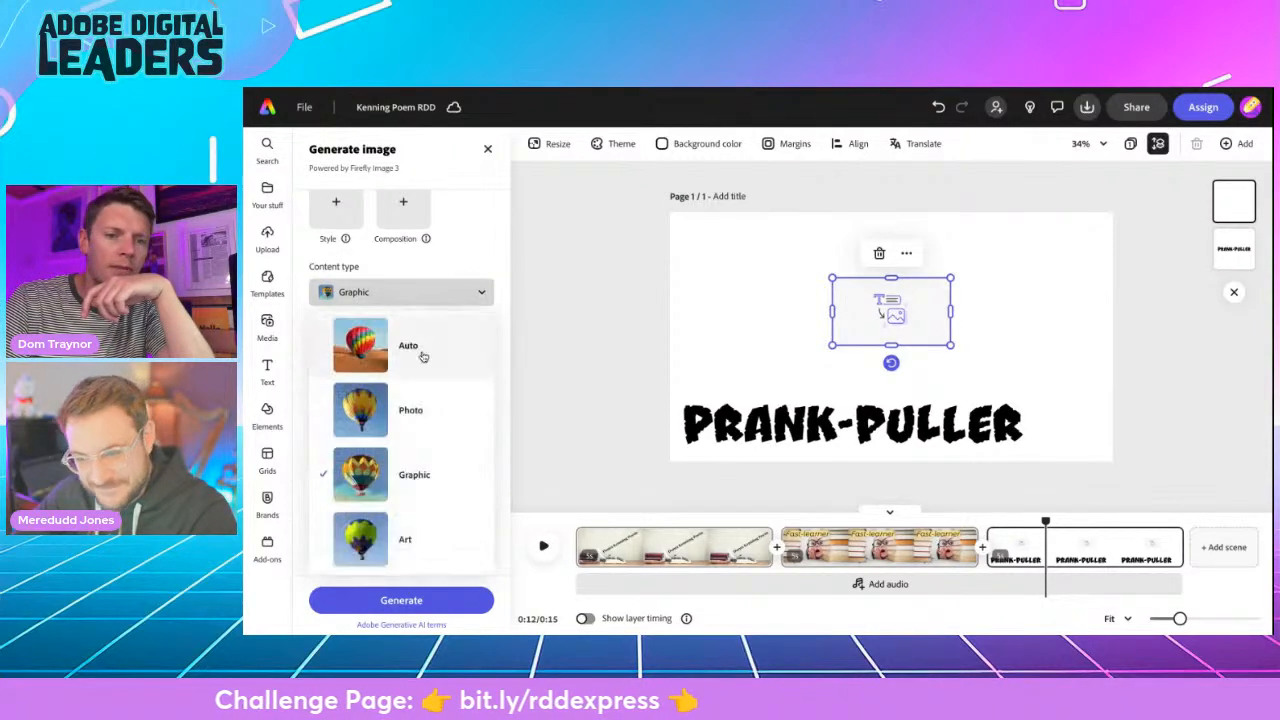
{"action": "left_click", "coordinate": [401, 531]}
{"action": "left_click", "coordinate": [405, 600]}
{"action": "left_click_drag", "start_coordinate": [831, 345], "coordinate": [768, 381]}
{"action": "left_click_drag", "start_coordinate": [950, 279], "coordinate": [1018, 239]}
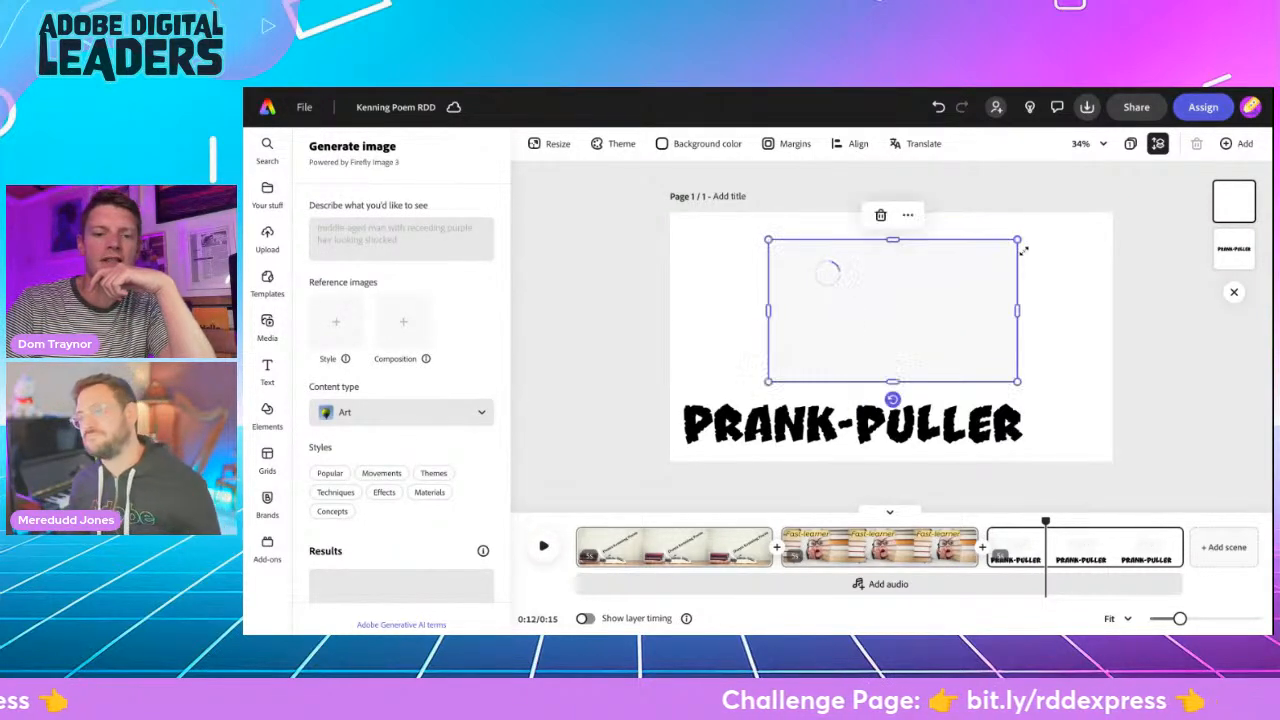
- Compare the generated variations and choose the shocked purple-haired man in the yellow jacket
{"action": "scroll", "coordinate": [434, 443], "scroll_direction": "down", "scroll_amount": 3}
{"action": "scroll", "coordinate": [434, 443], "scroll_direction": "down", "scroll_amount": 5}
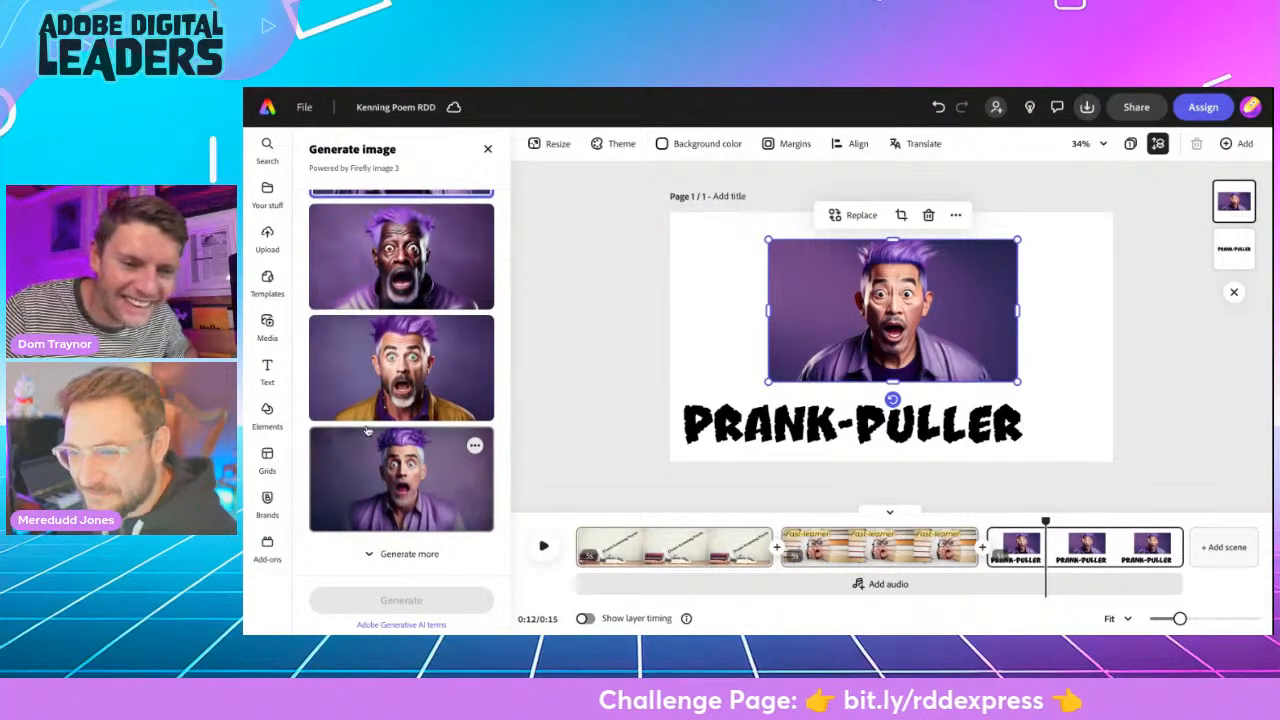
{"action": "scroll", "coordinate": [368, 432], "scroll_direction": "up", "scroll_amount": 5}
{"action": "scroll", "coordinate": [368, 432], "scroll_direction": "up", "scroll_amount": 2}
{"action": "scroll", "coordinate": [385, 460], "scroll_direction": "down", "scroll_amount": 6}
{"action": "scroll", "coordinate": [393, 484], "scroll_direction": "down", "scroll_amount": 2}
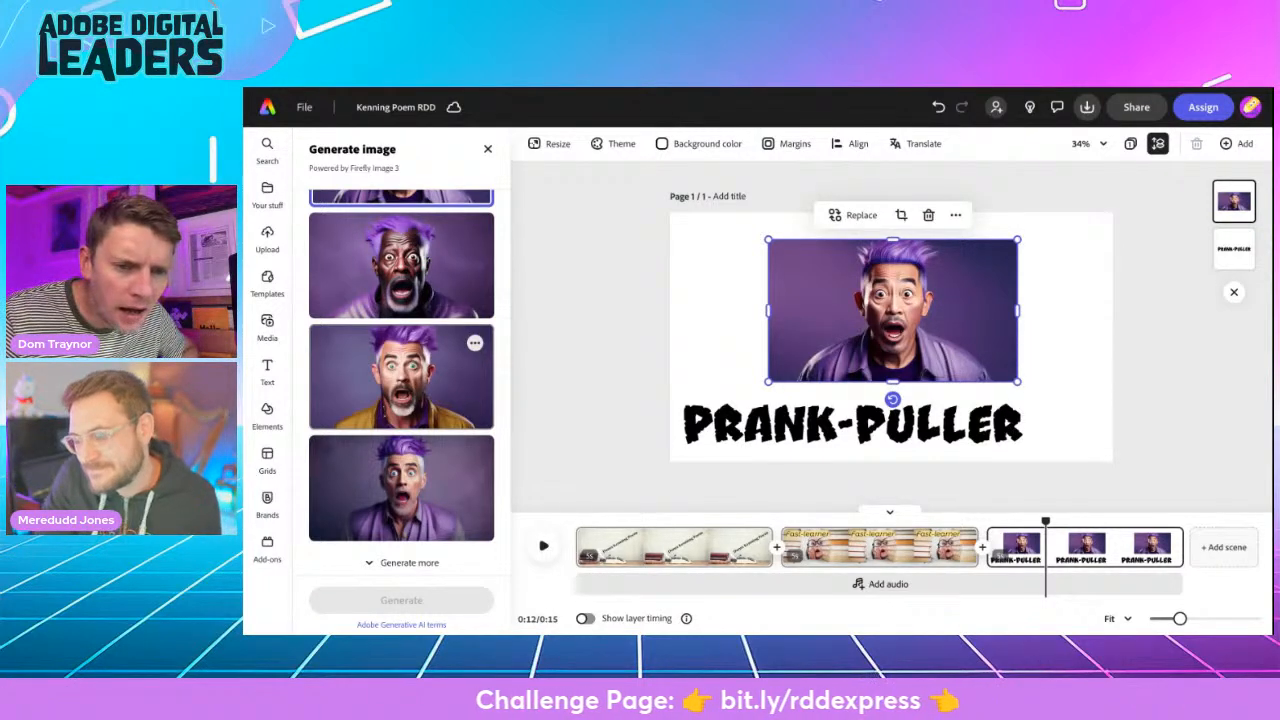
{"action": "left_click", "coordinate": [401, 377]}
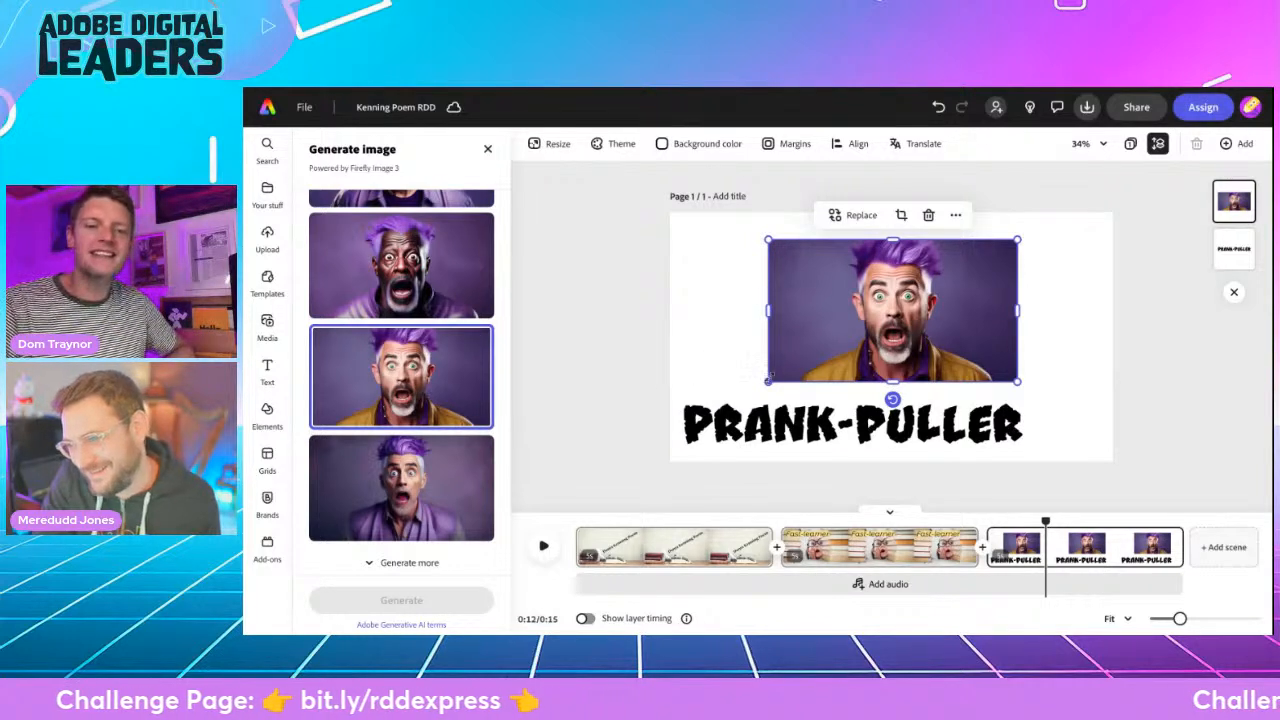
- Try setting the generated image as the page background and undo it
{"action": "left_click", "coordinate": [593, 373]}
{"action": "left_click", "coordinate": [834, 335]}
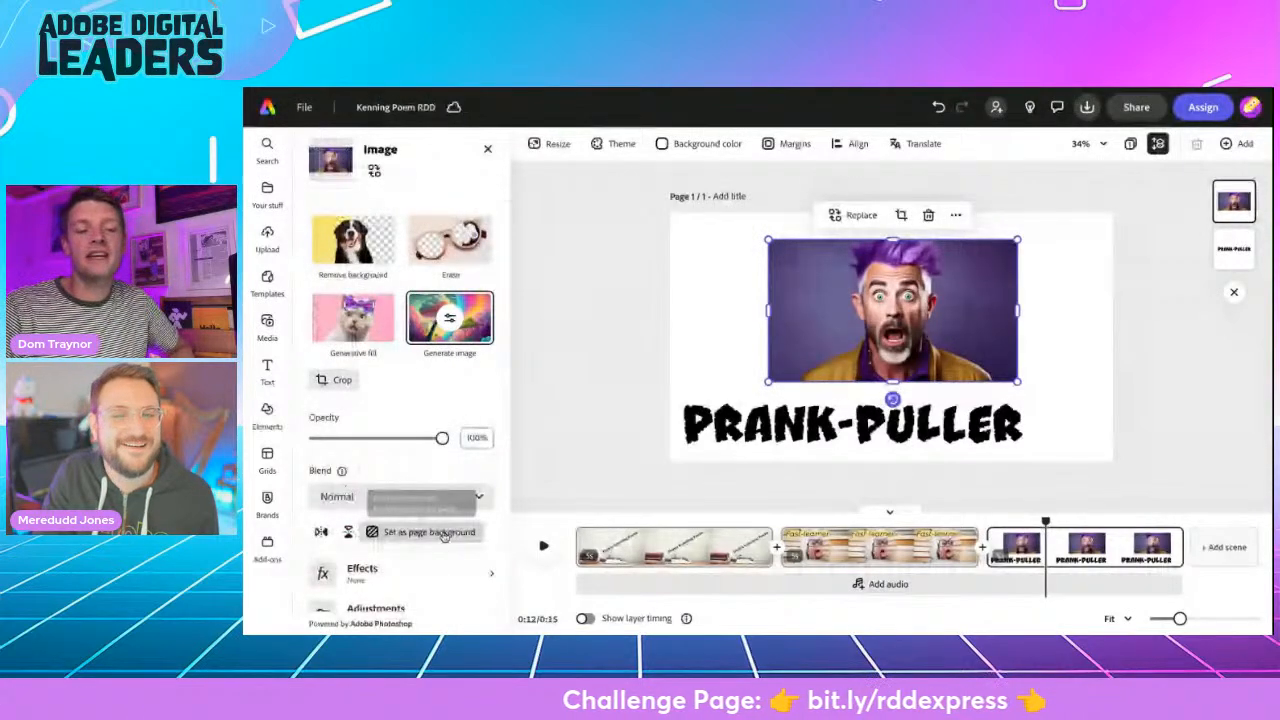
{"action": "left_click", "coordinate": [430, 532]}
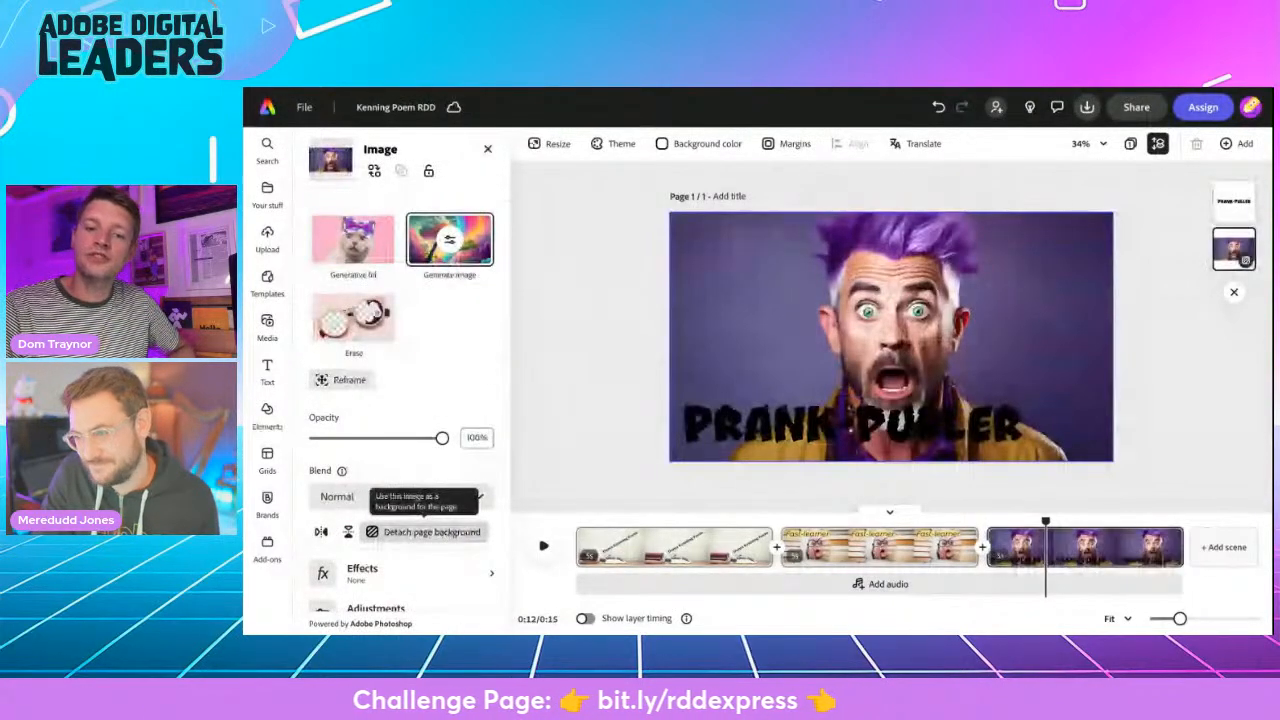
{"action": "left_click", "coordinate": [938, 107]}
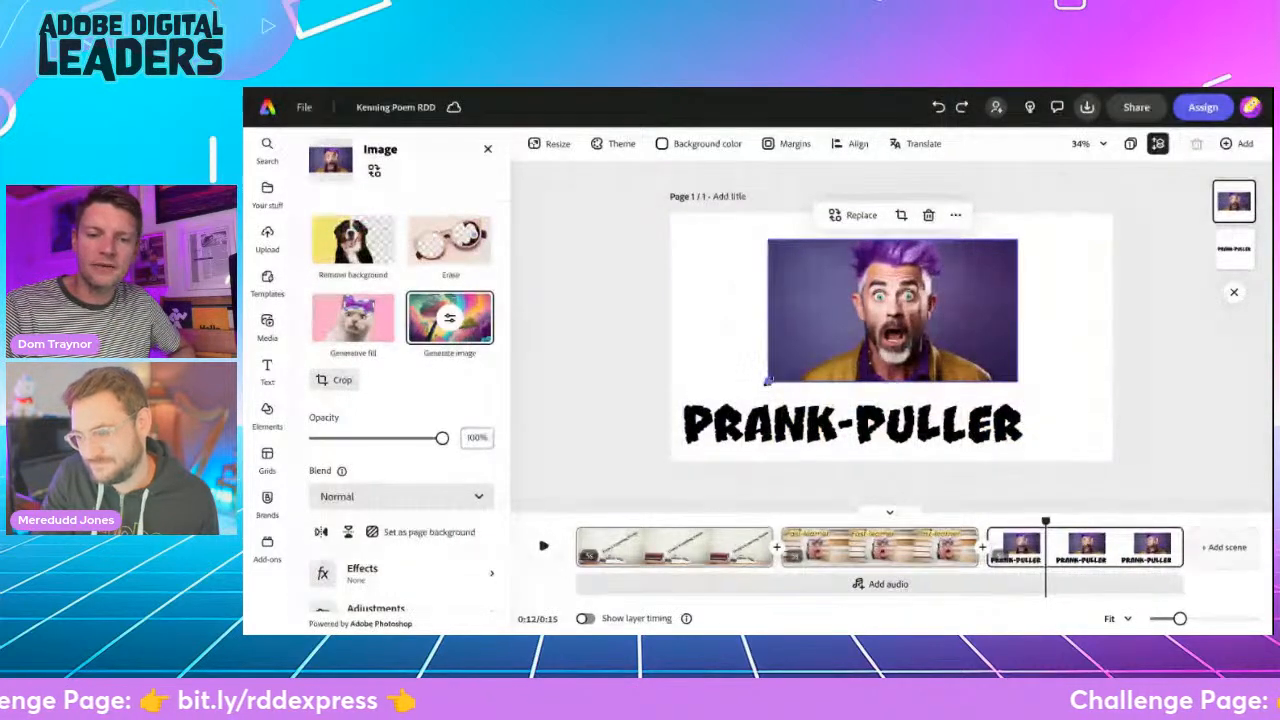
- Enlarge and reposition the purple-haired man image until it covers the whole page
{"action": "left_click_drag", "start_coordinate": [768, 381], "coordinate": [697, 475]}
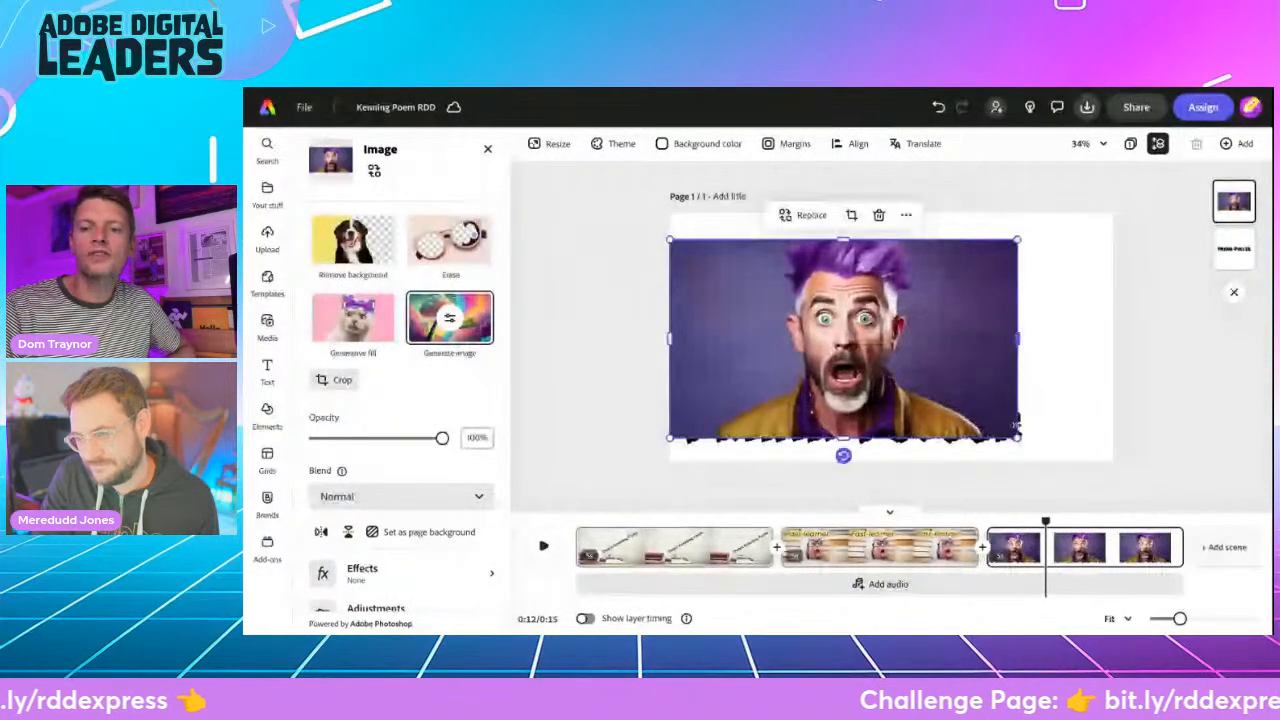
{"action": "left_click_drag", "start_coordinate": [1018, 437], "coordinate": [1128, 452]}
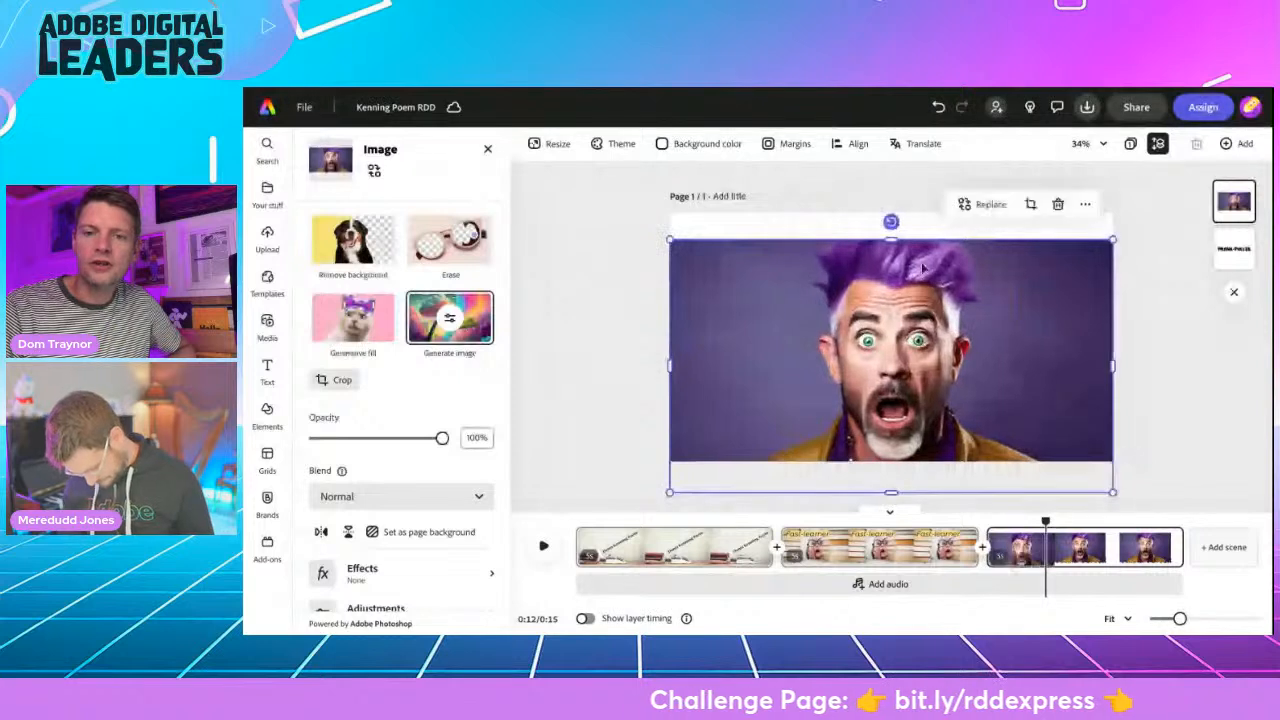
{"action": "left_click_drag", "start_coordinate": [670, 240], "coordinate": [640, 222]}
{"action": "left_click_drag", "start_coordinate": [824, 316], "coordinate": [837, 300]}
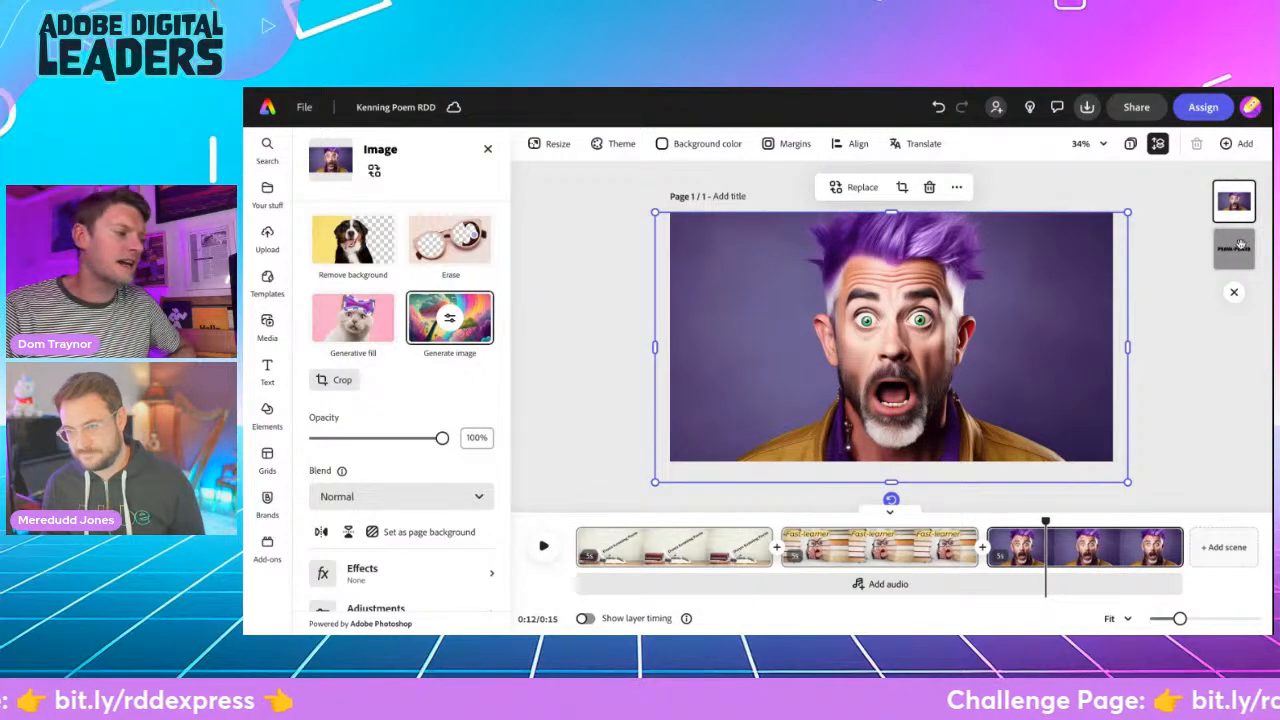
- Bring the "Prank-puller" text in front of the image, fill it with white, and deselect it
{"action": "left_click_drag", "start_coordinate": [1240, 251], "coordinate": [1238, 196]}
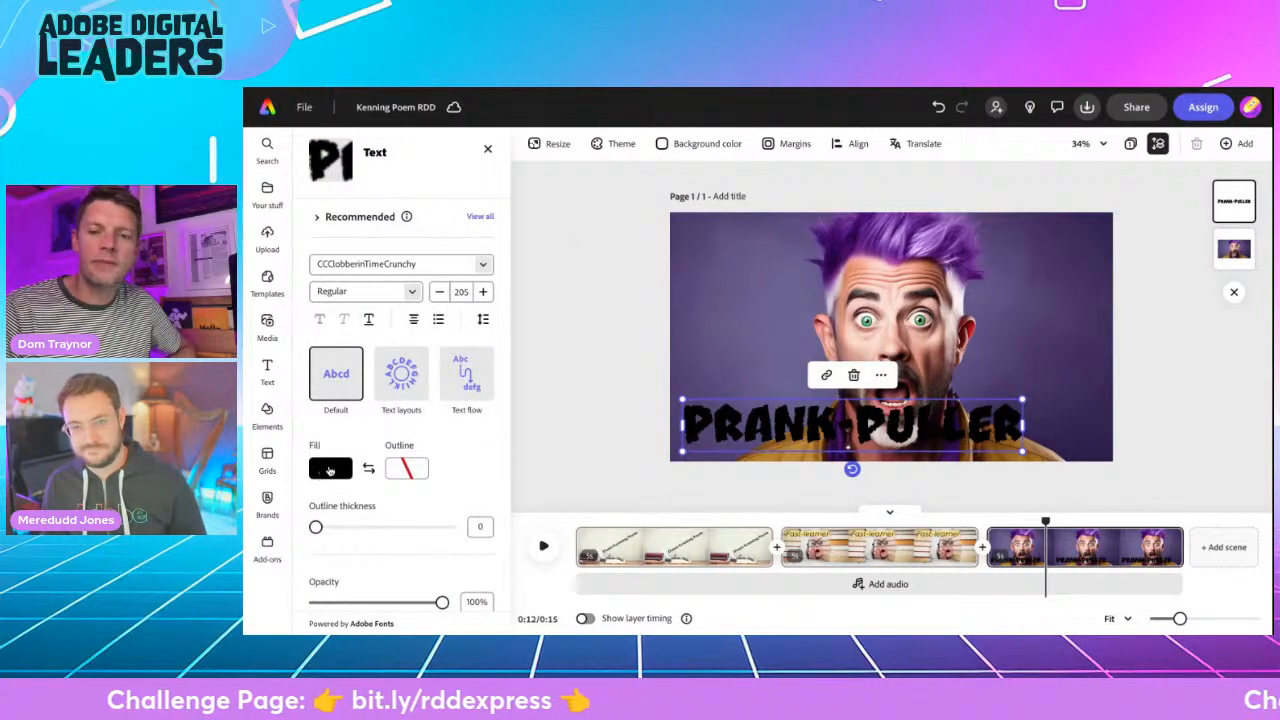
{"action": "left_click", "coordinate": [320, 471]}
{"action": "left_click", "coordinate": [410, 402]}
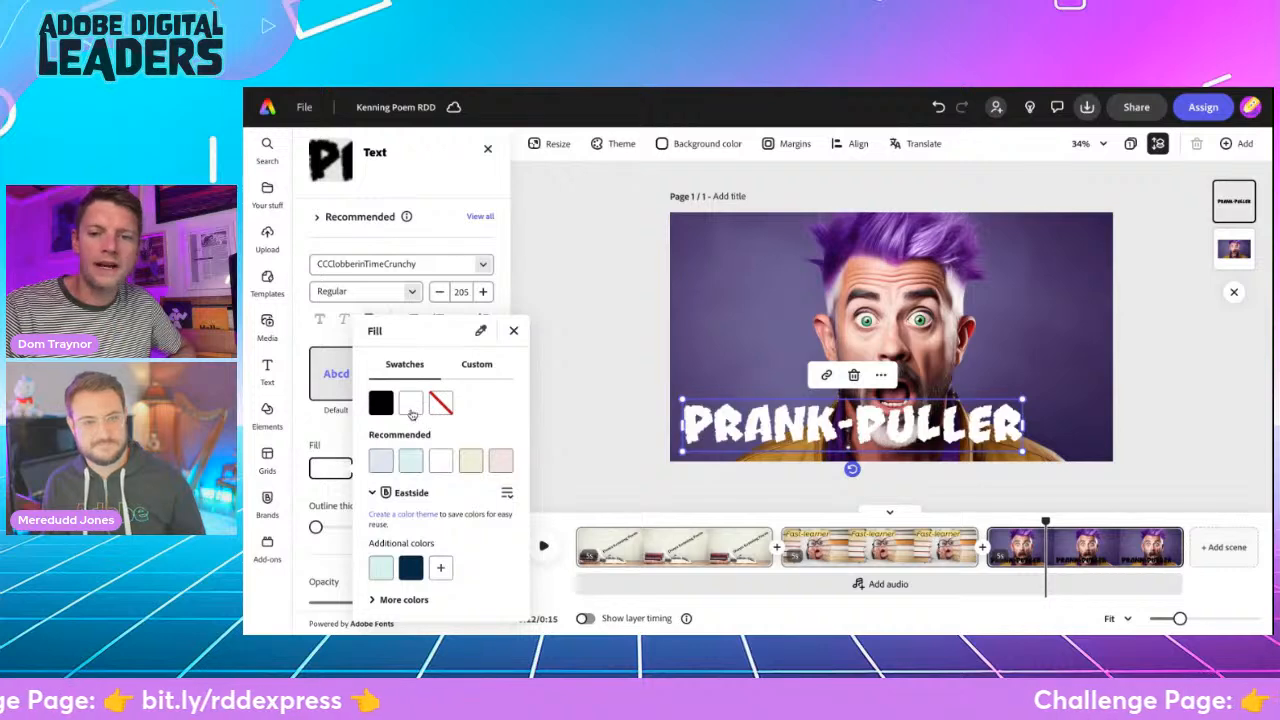
{"action": "left_click", "coordinate": [562, 368]}
{"action": "left_click", "coordinate": [569, 356]}
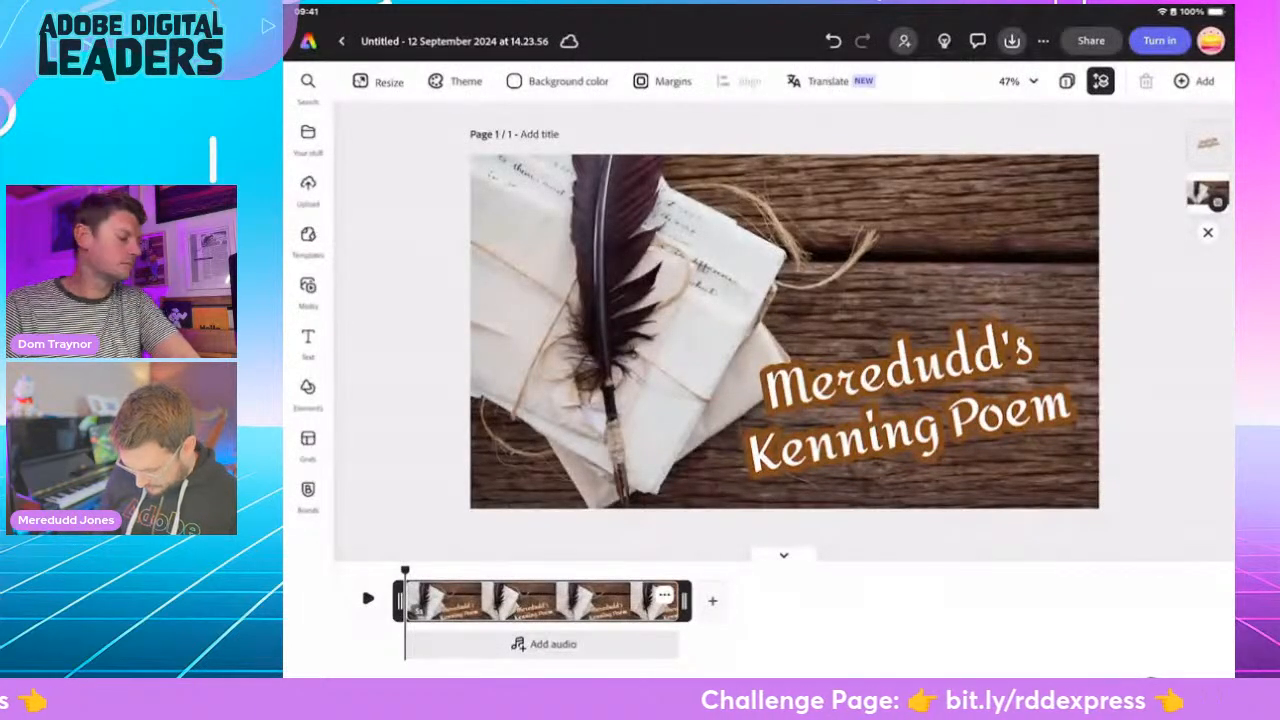
- In the quill-photo kenning poem project, duplicate the title scene and straighten the tilted title text in the copy
{"action": "left_click", "coordinate": [665, 595]}
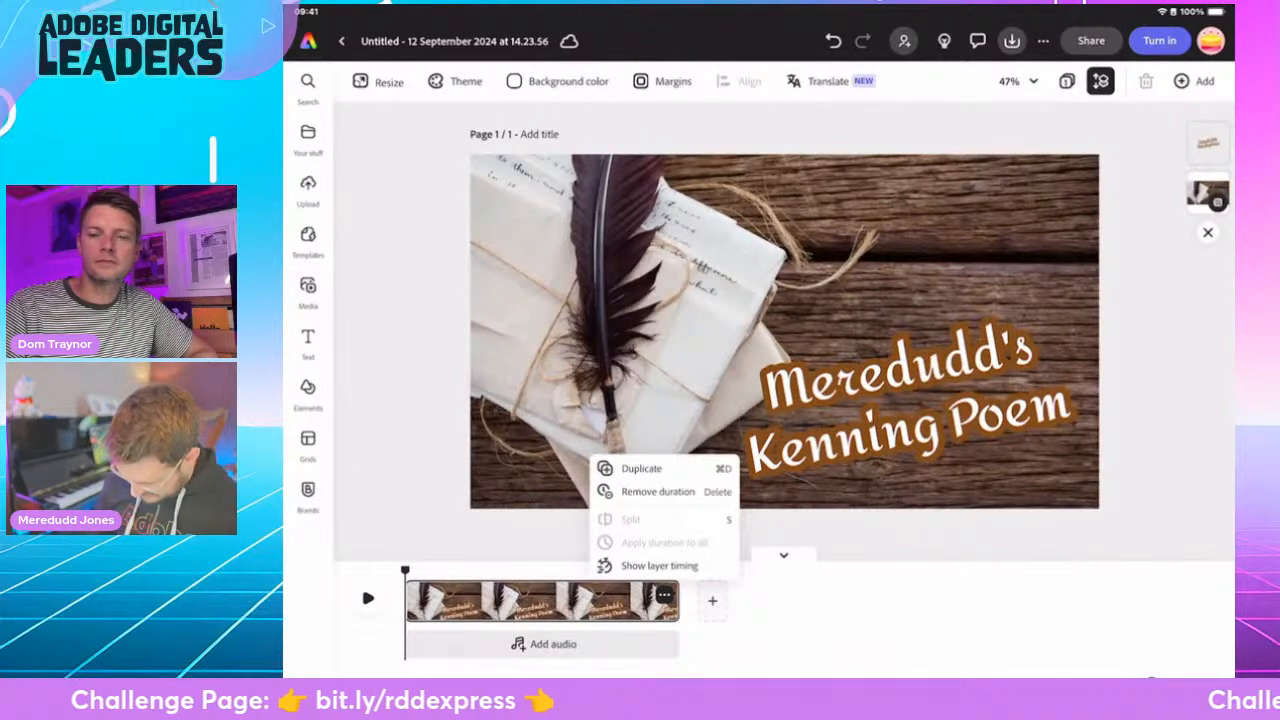
{"action": "left_click", "coordinate": [659, 566]}
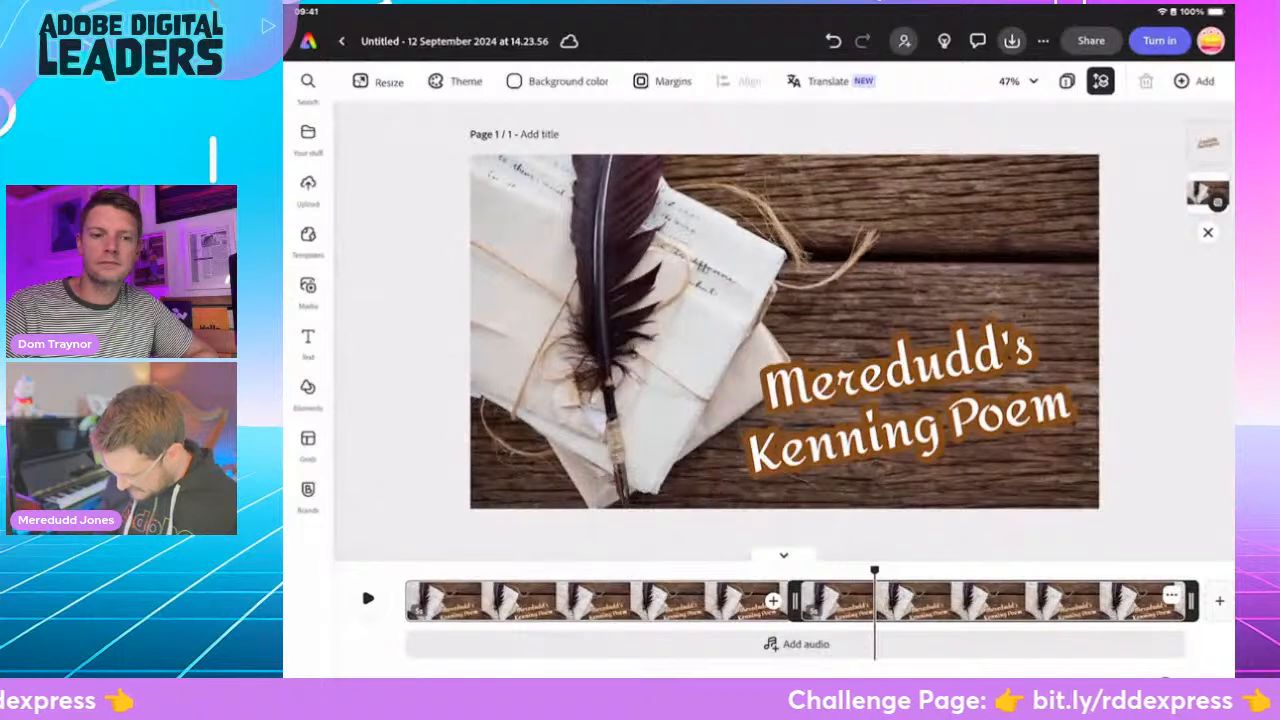
{"action": "left_click", "coordinate": [909, 402]}
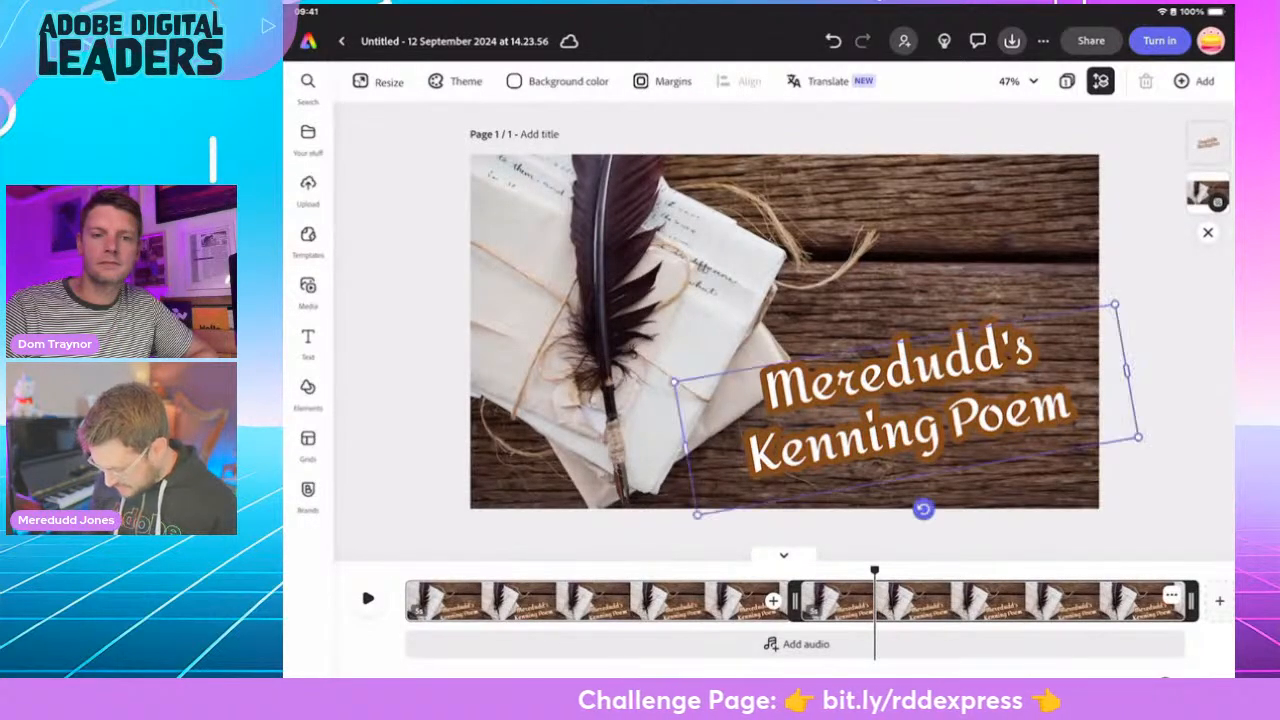
{"action": "left_click_drag", "start_coordinate": [1023, 496], "coordinate": [1006, 497]}
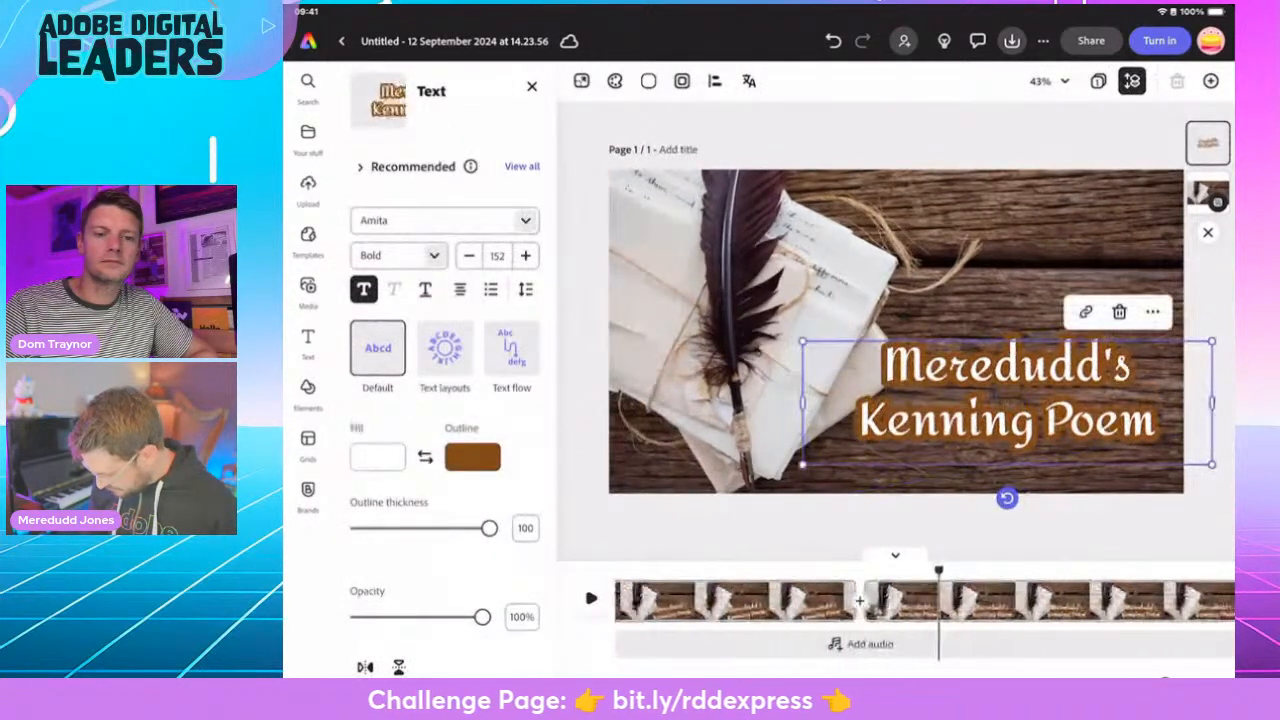
- Replace the title text in the duplicated scene with "Street-sneaker" and deselect it
{"action": "left_click", "coordinate": [1110, 420]}
{"action": "double_click", "coordinate": [1092, 236]}
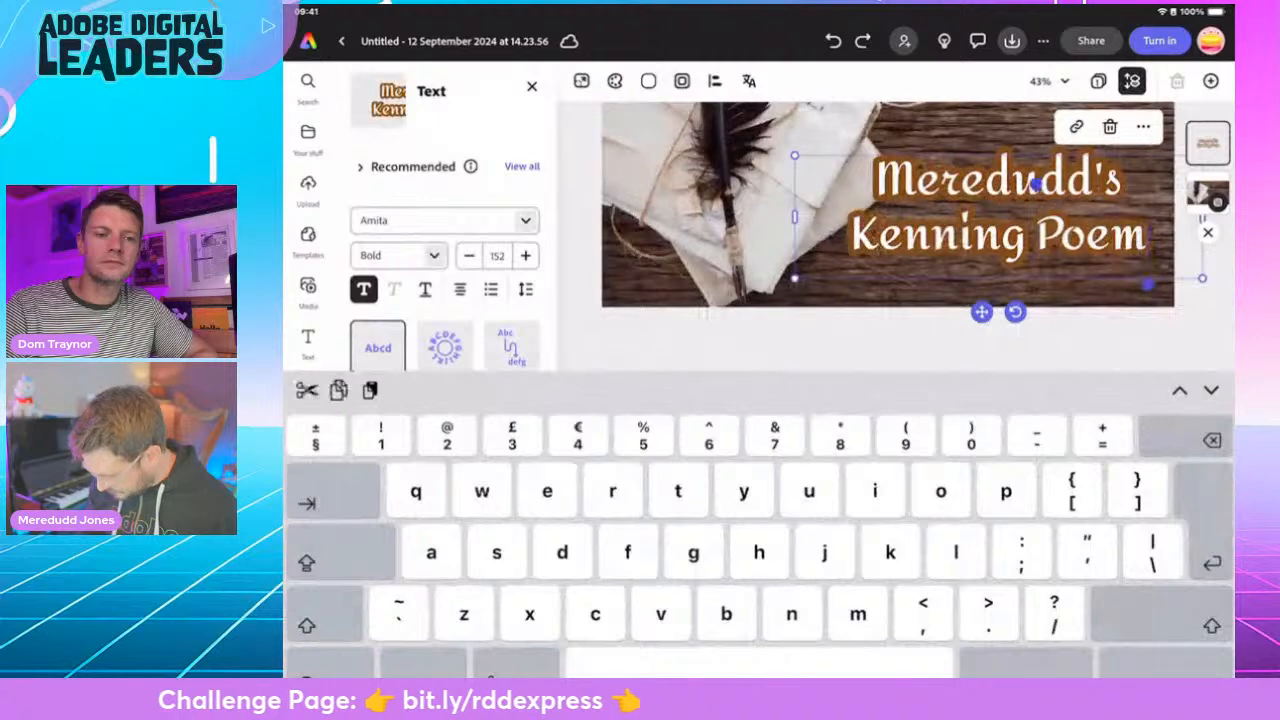
{"action": "left_click_drag", "start_coordinate": [1037, 184], "coordinate": [876, 131]}
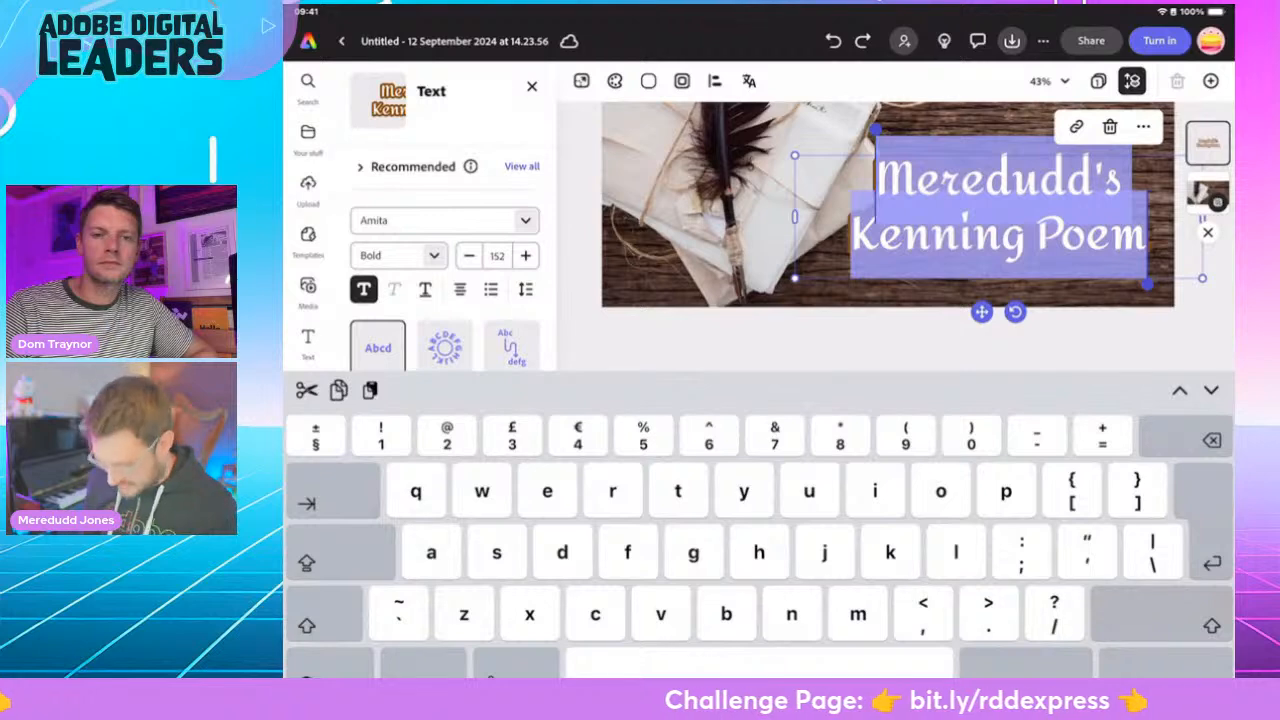
{"action": "type", "text": "St"}
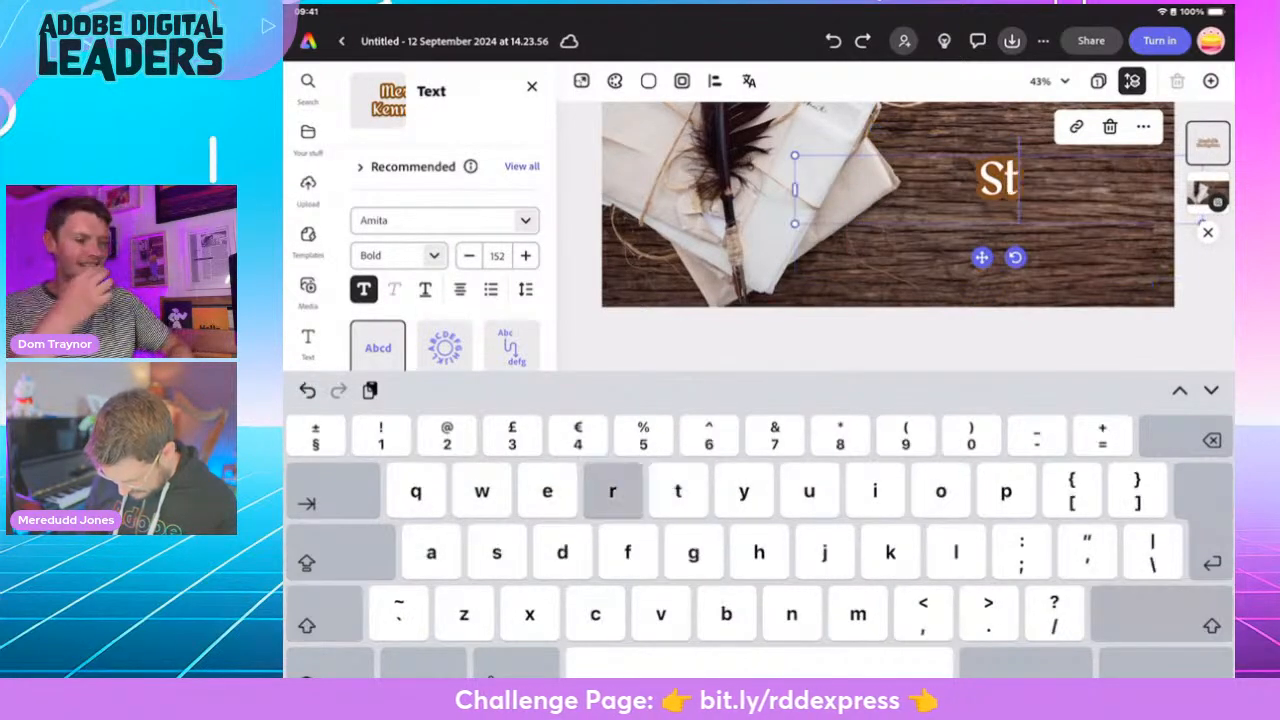
{"action": "type", "text": "reet-s"}
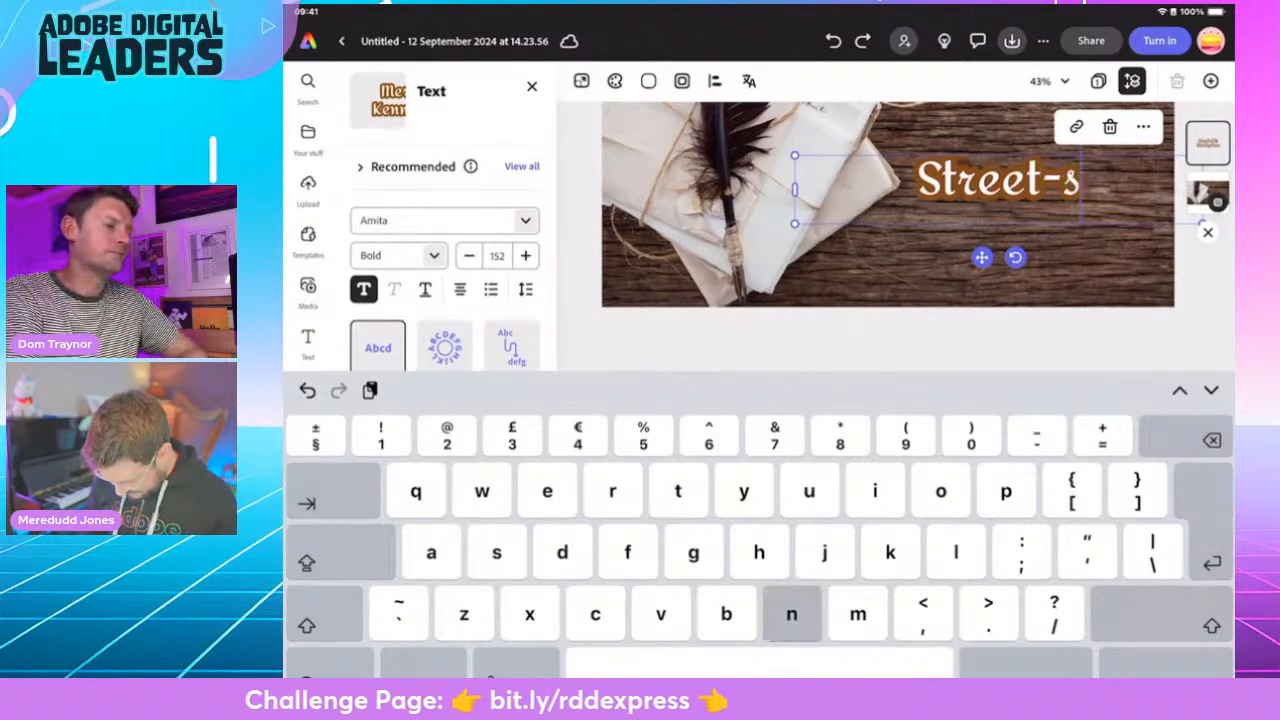
{"action": "type", "text": "neaker"}
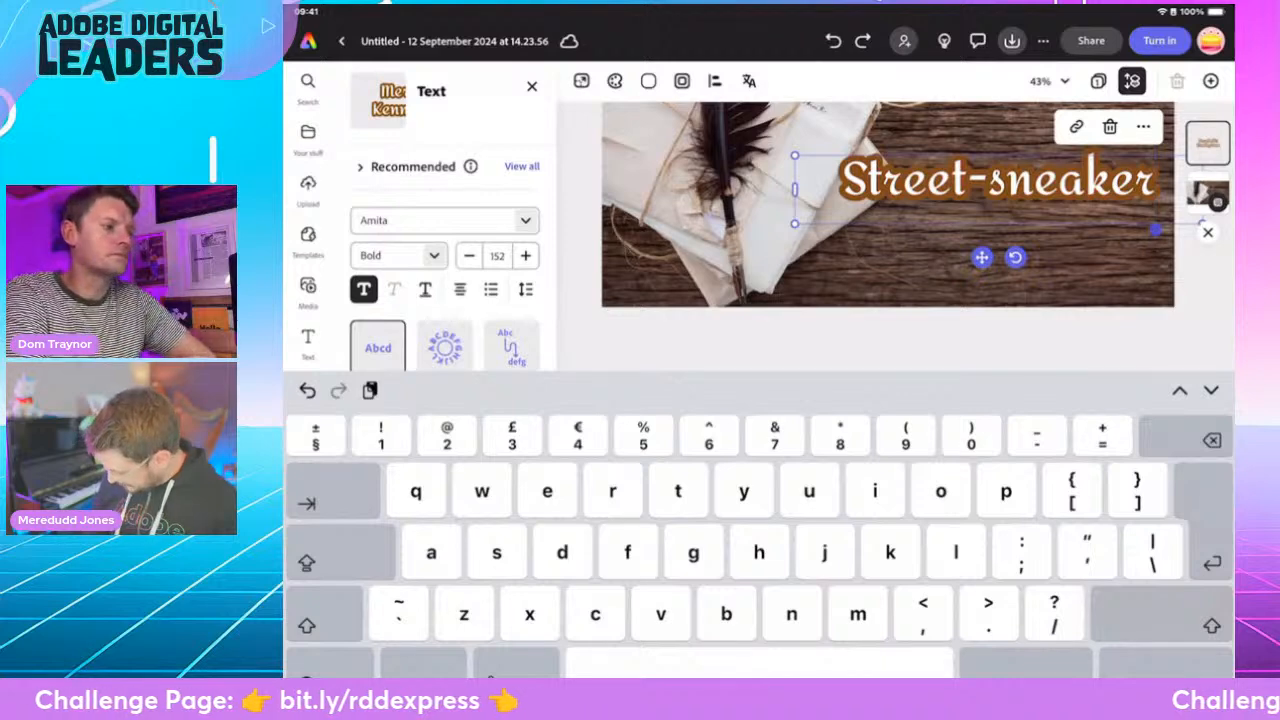
{"action": "left_click", "coordinate": [1190, 662]}
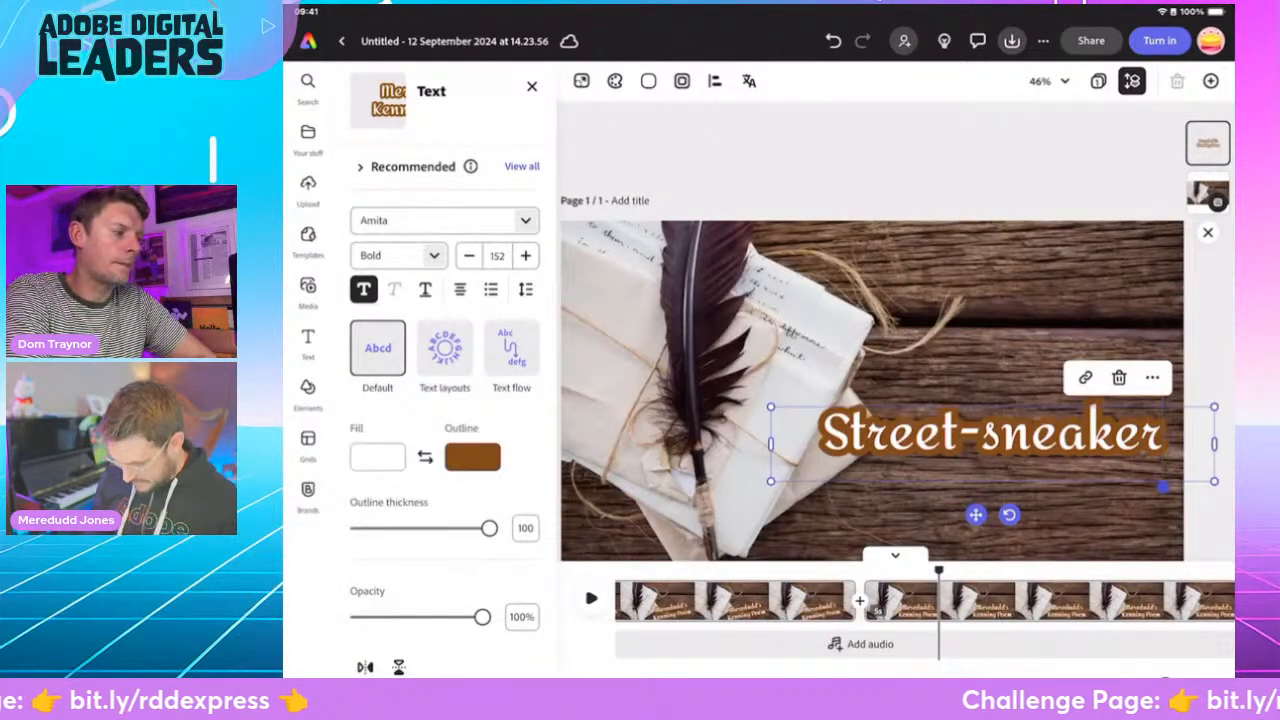
{"action": "left_click", "coordinate": [870, 150]}
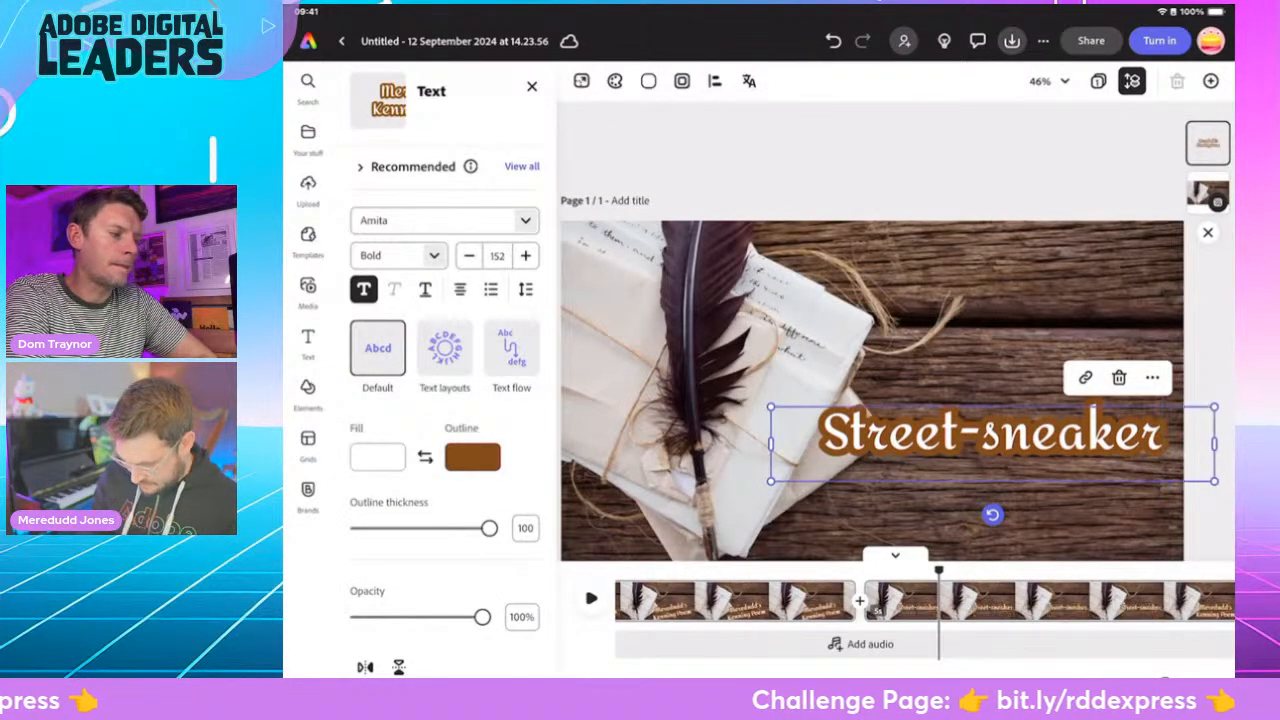
{"action": "left_click", "coordinate": [870, 150]}
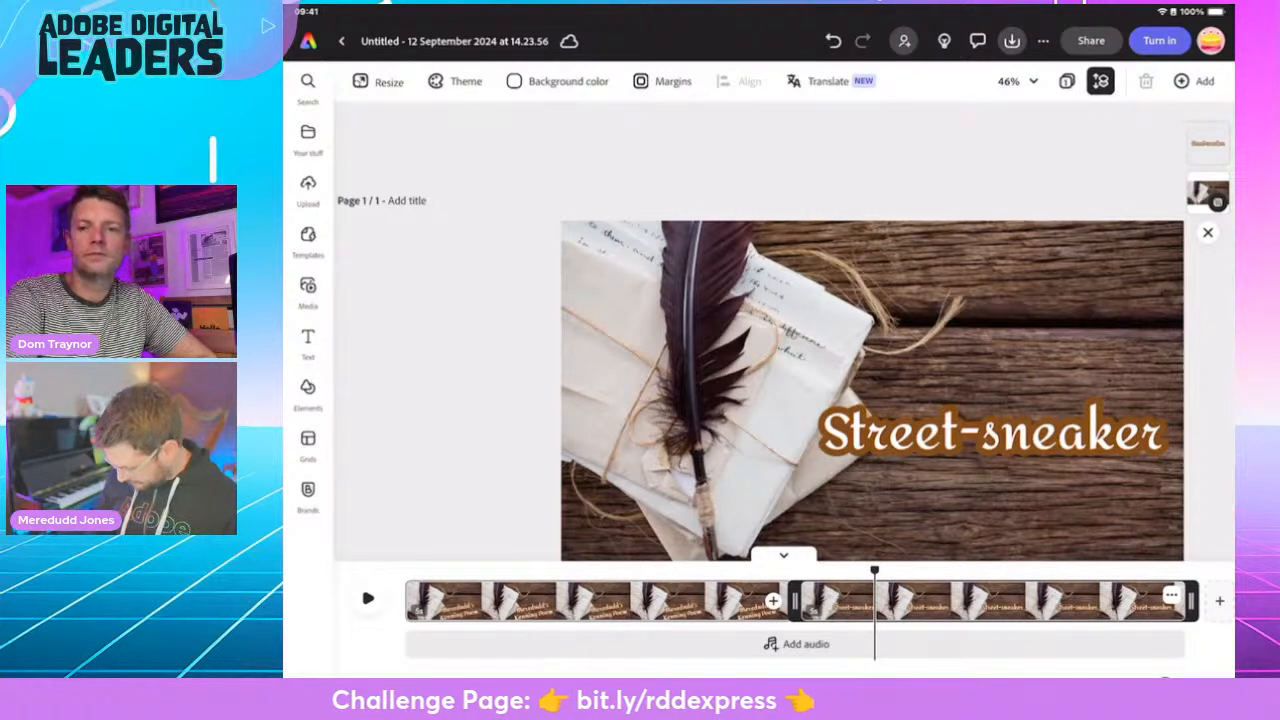
- Move the "Street-sneaker" text to the page's upper-left corner, and detach and delete the quill photo background of that scene
{"action": "left_click", "coordinate": [991, 431]}
{"action": "left_click_drag", "start_coordinate": [991, 421], "coordinate": [748, 247]}
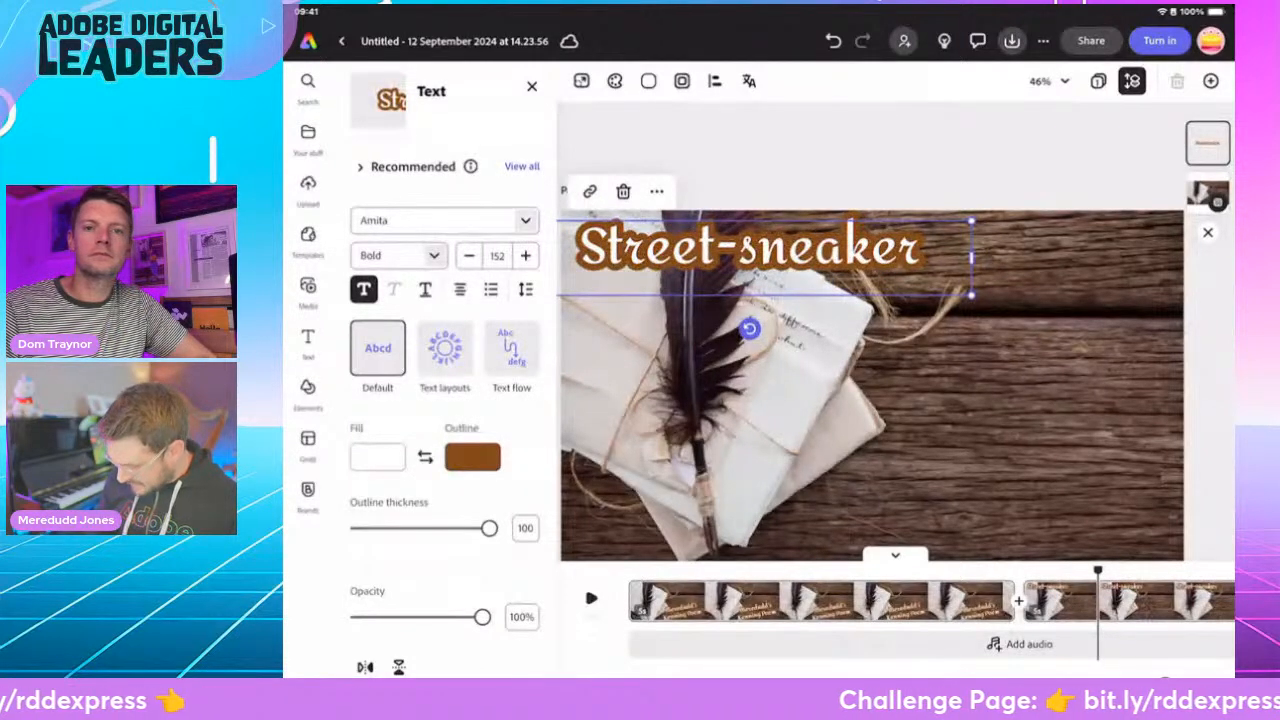
{"action": "left_click", "coordinate": [872, 420]}
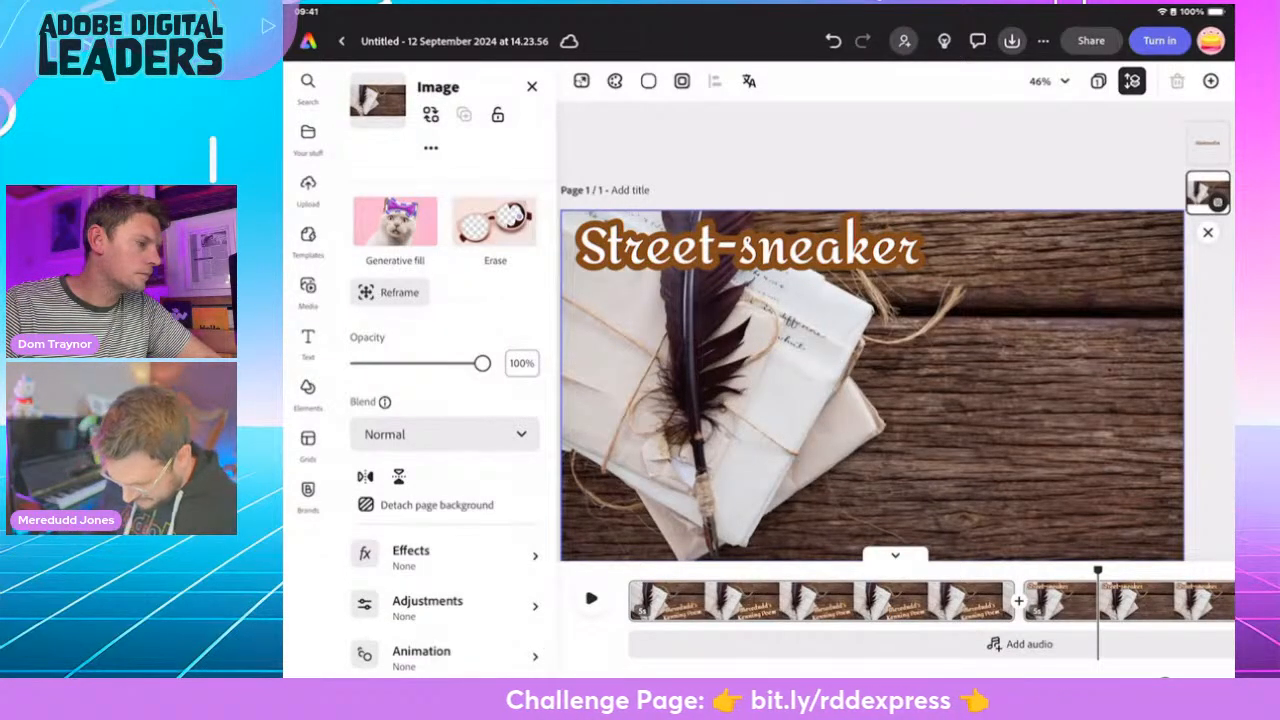
{"action": "scroll", "coordinate": [872, 360], "scroll_direction": "down", "scroll_amount": 1}
{"action": "left_click", "coordinate": [431, 148]}
{"action": "left_click", "coordinate": [431, 148]}
{"action": "scroll", "coordinate": [889, 333], "scroll_direction": "right", "scroll_amount": 1}
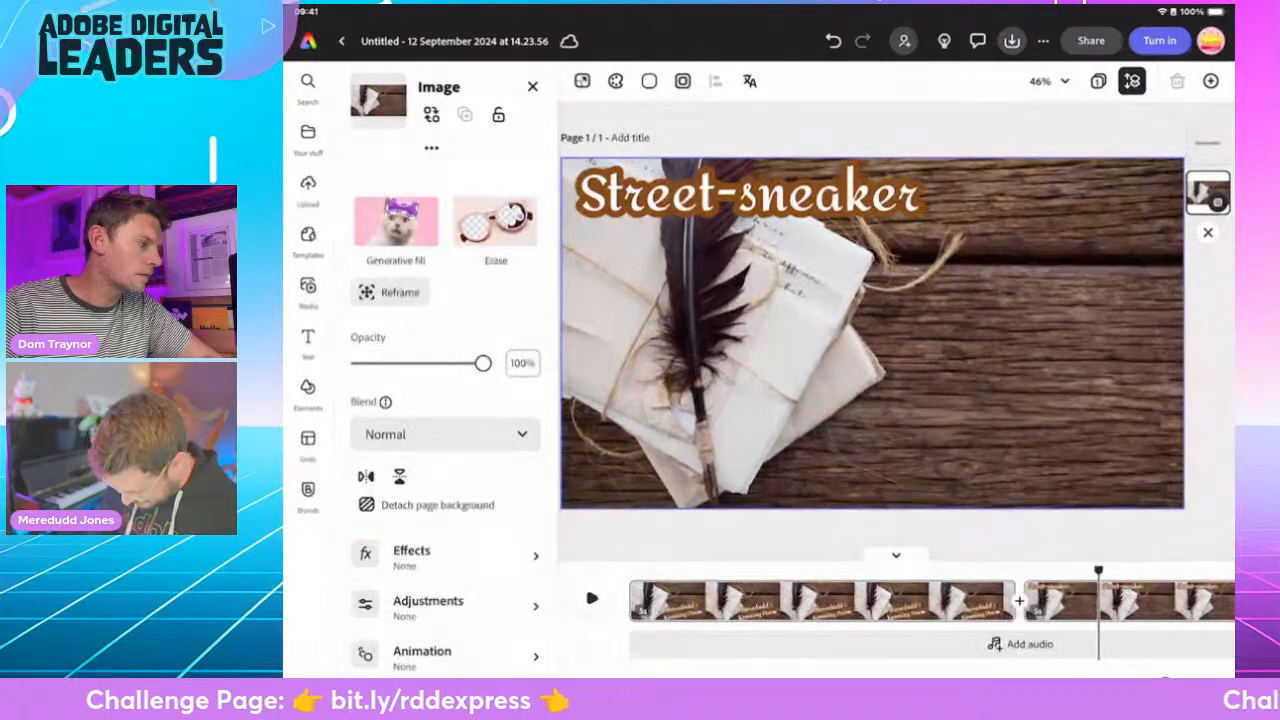
{"action": "left_click", "coordinate": [437, 505]}
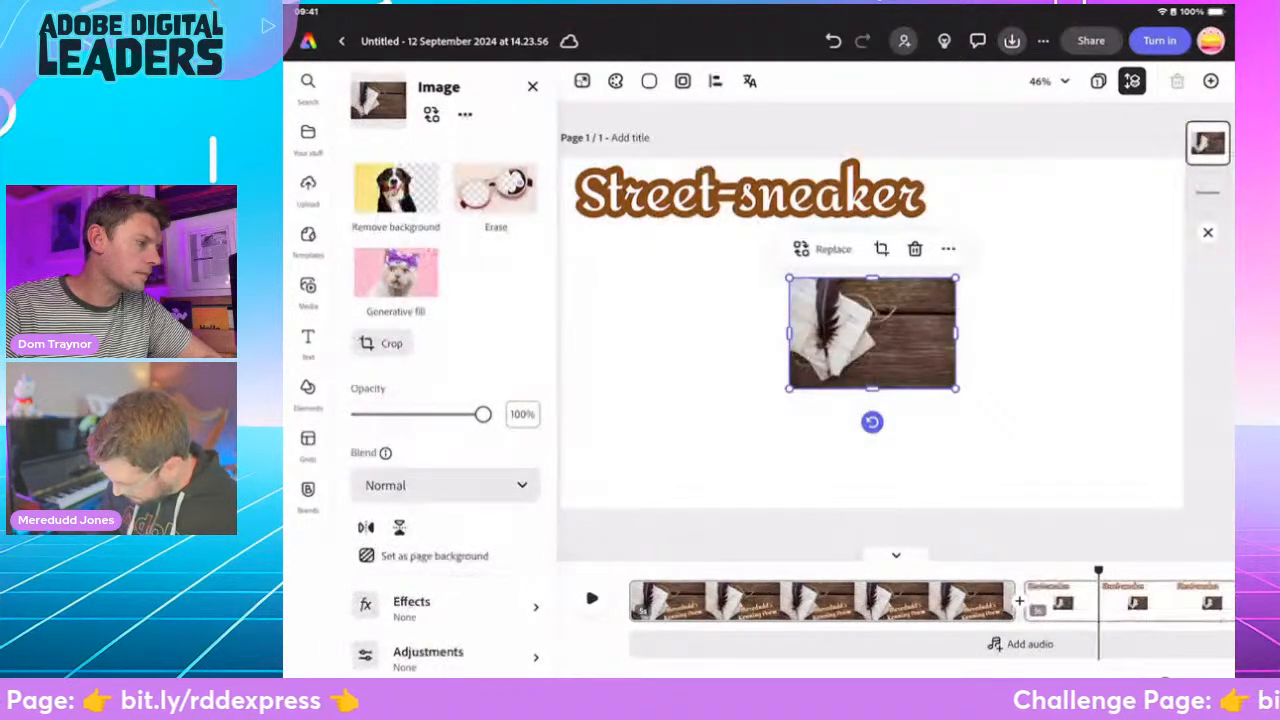
{"action": "left_click", "coordinate": [914, 249]}
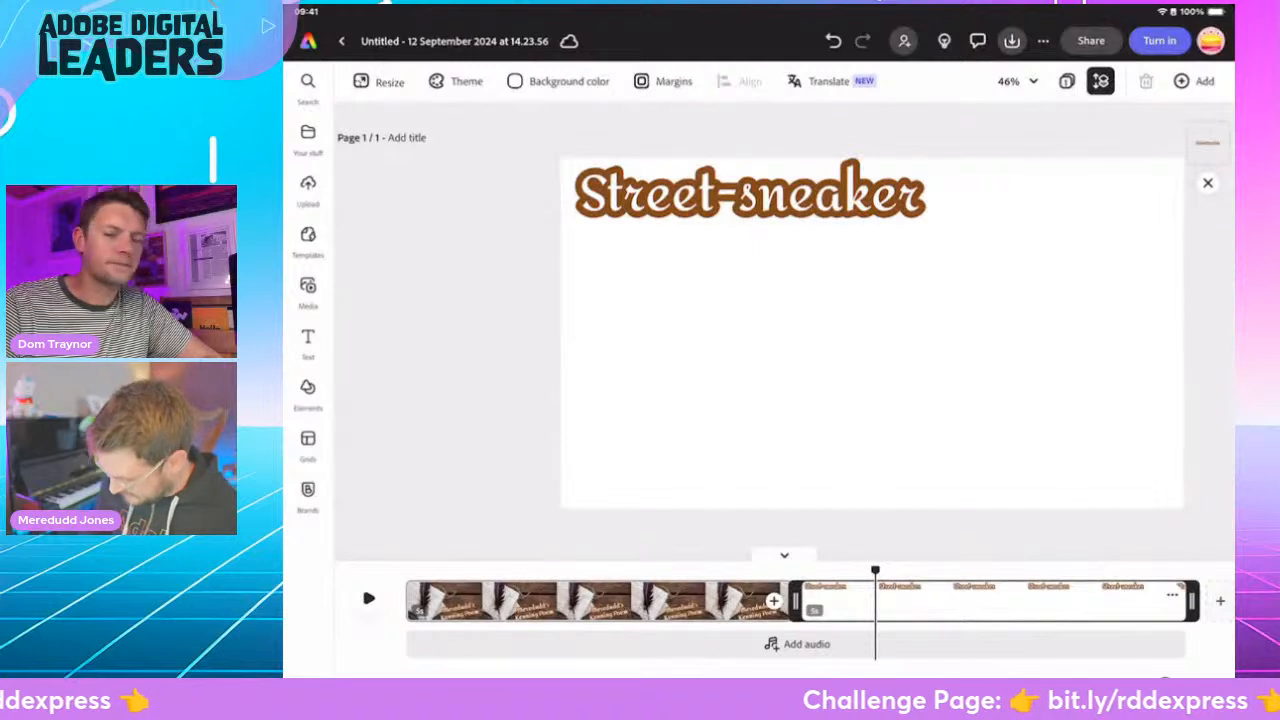
- Add a yellow background shape behind the "Street-sneaker" text and nudge the text so the shape sits against the page's upper-left corner
{"action": "left_click", "coordinate": [750, 194]}
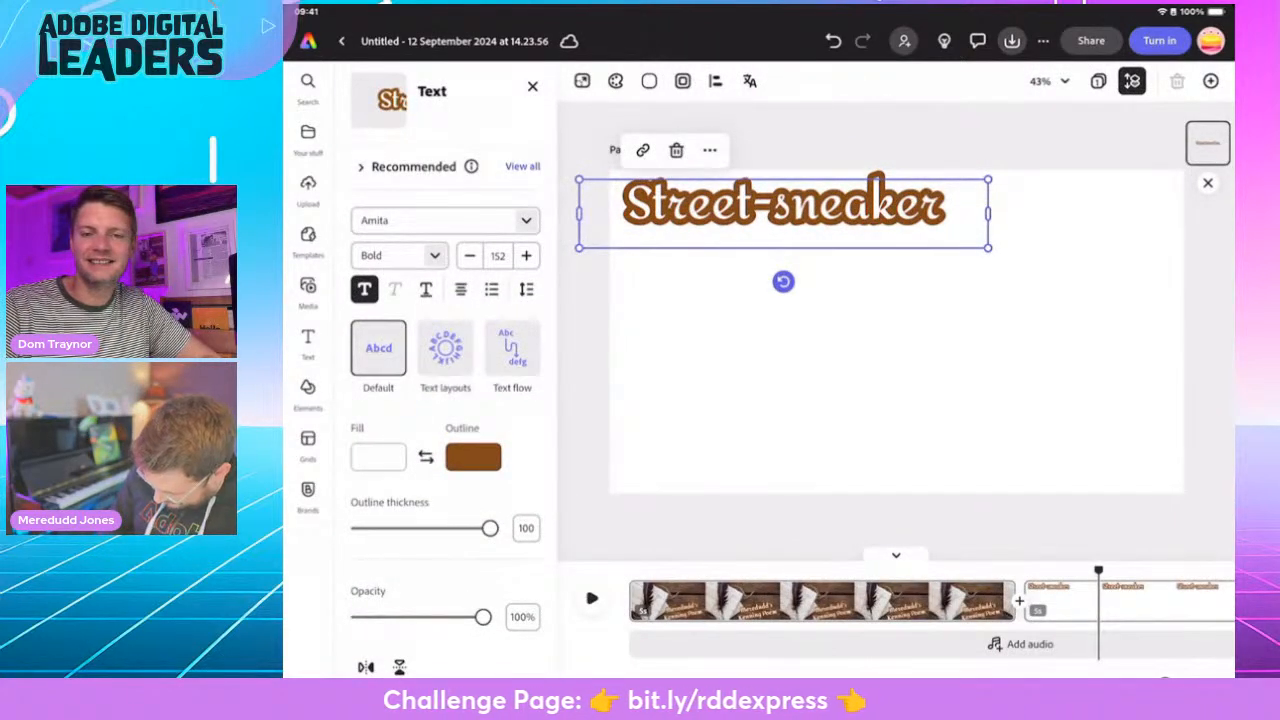
{"action": "scroll", "coordinate": [445, 400], "scroll_direction": "down", "scroll_amount": 5}
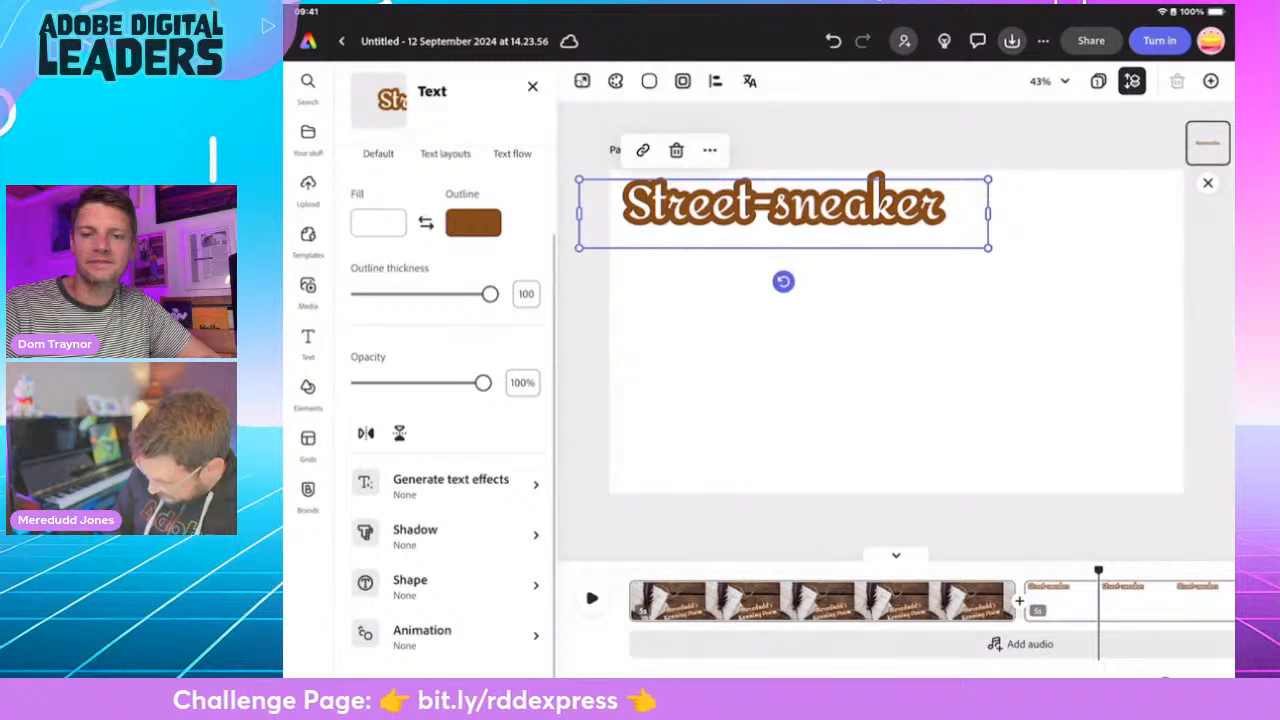
{"action": "left_click", "coordinate": [445, 586]}
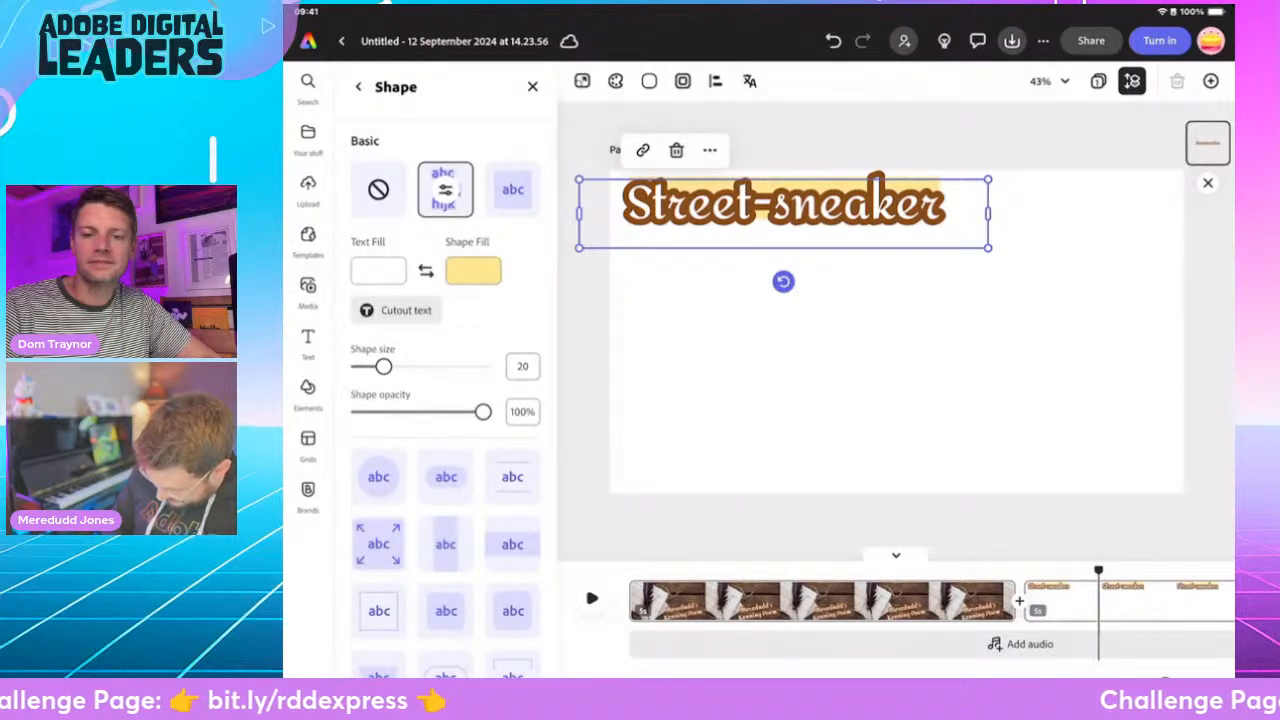
{"action": "scroll", "coordinate": [445, 400], "scroll_direction": "down", "scroll_amount": 10}
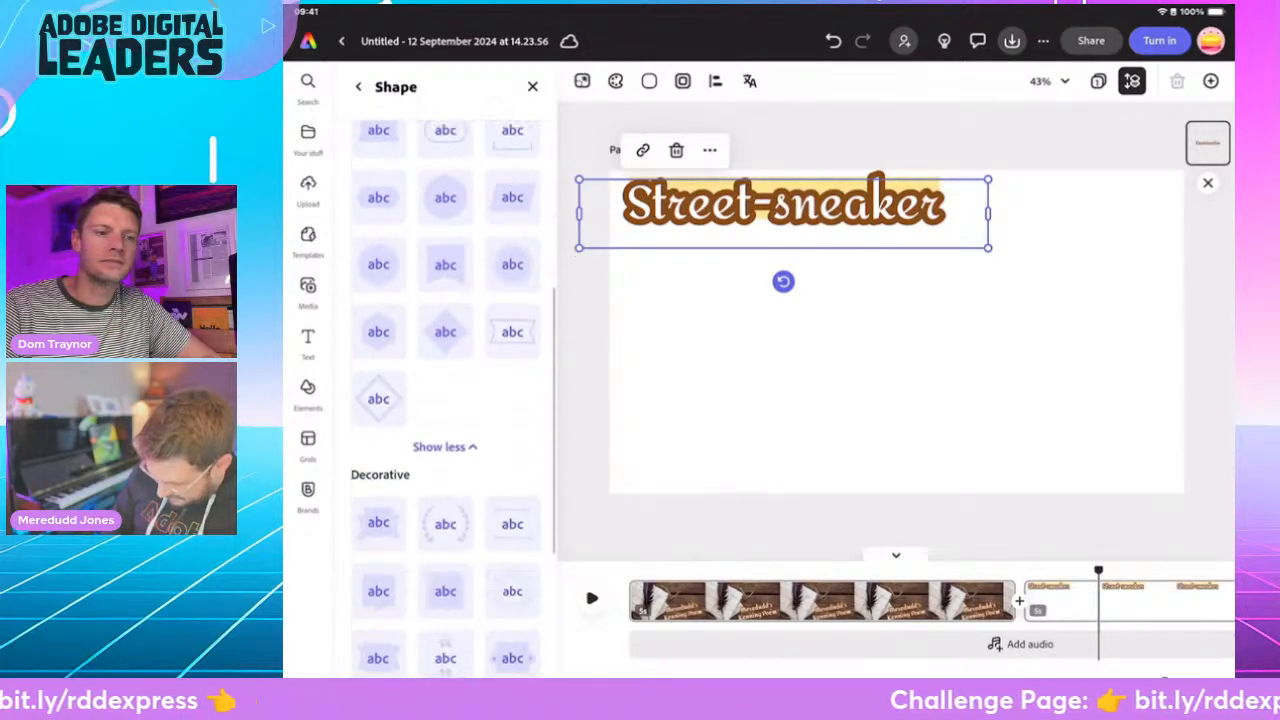
{"action": "scroll", "coordinate": [445, 400], "scroll_direction": "down", "scroll_amount": 5}
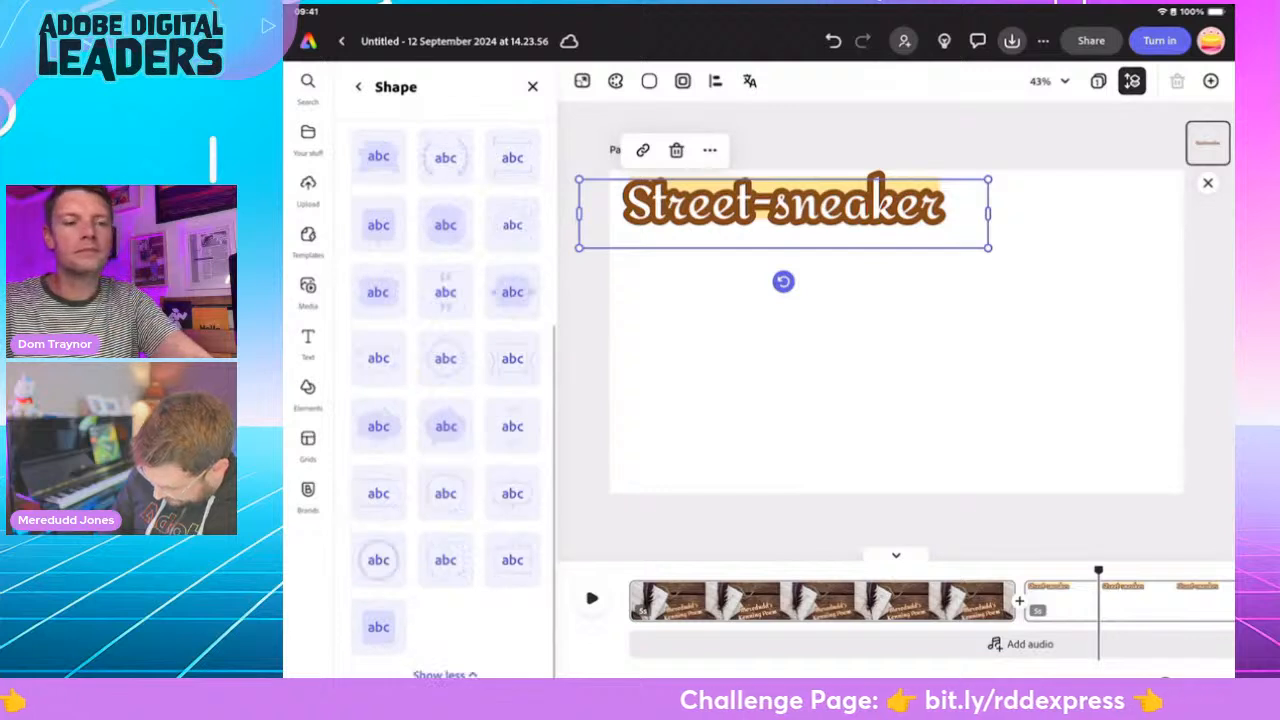
{"action": "scroll", "coordinate": [445, 400], "scroll_direction": "up", "scroll_amount": 15}
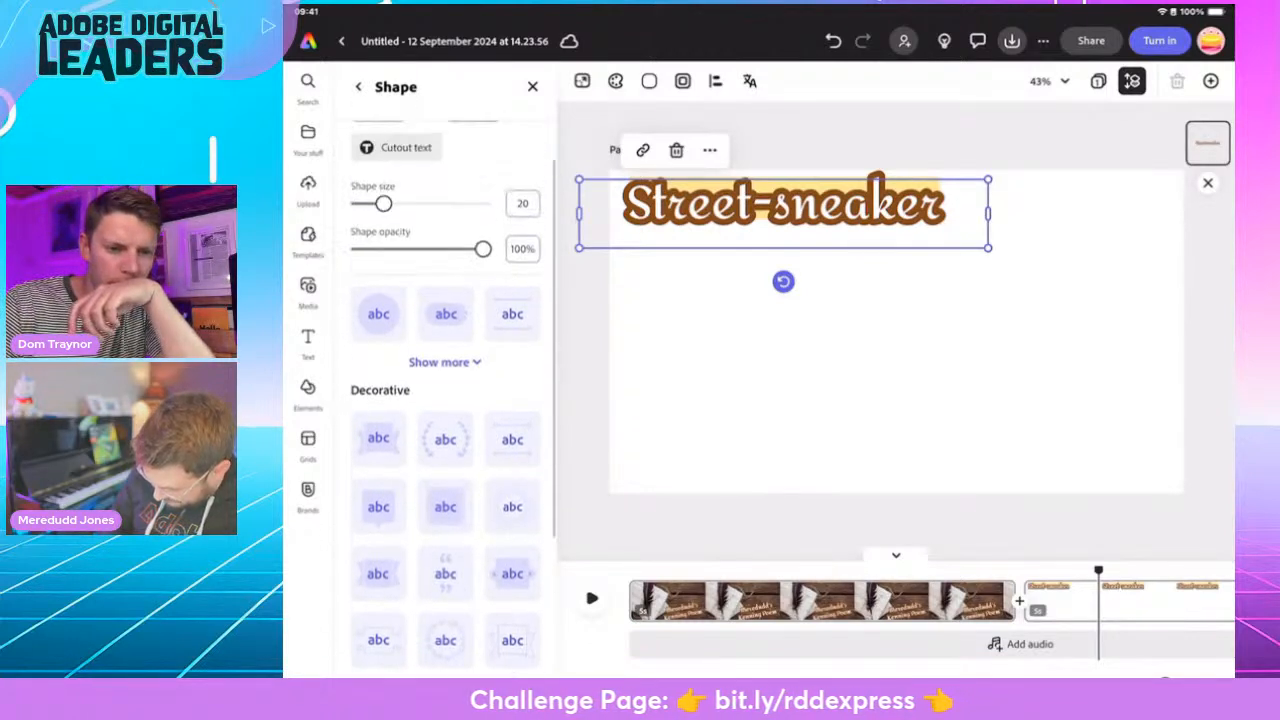
{"action": "left_click", "coordinate": [445, 497]}
{"action": "scroll", "coordinate": [445, 400], "scroll_direction": "down", "scroll_amount": 5}
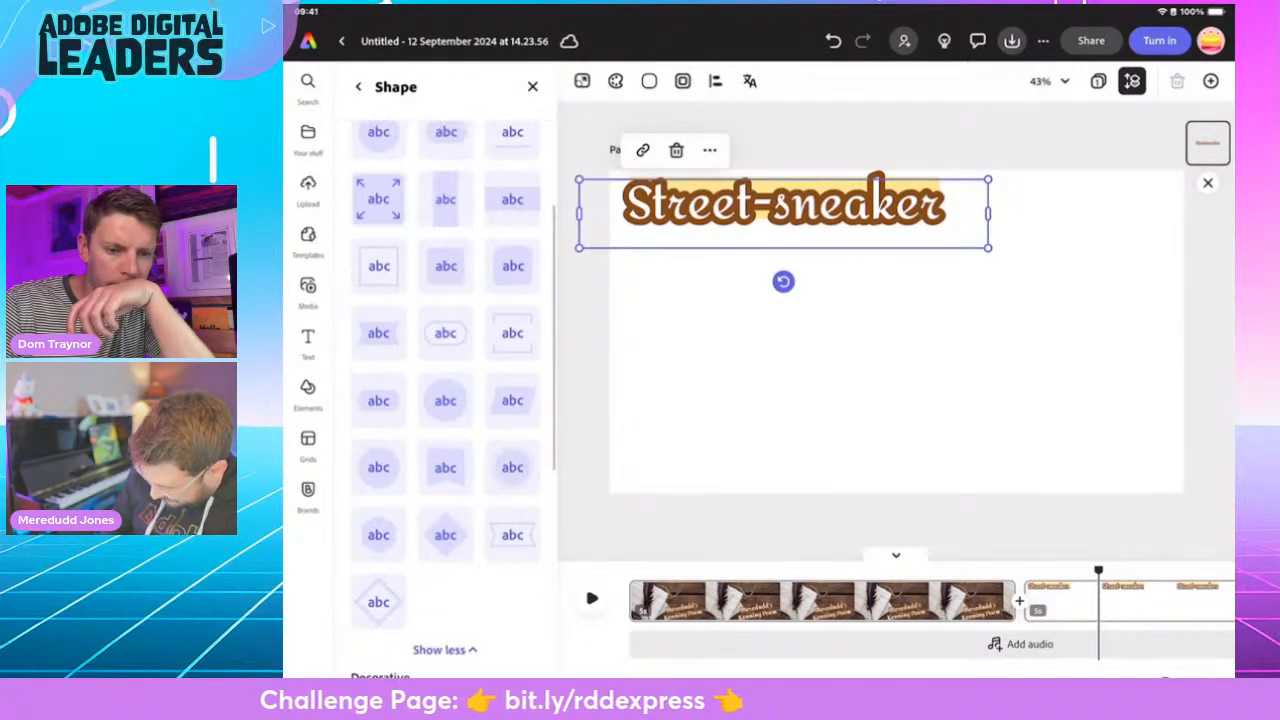
{"action": "scroll", "coordinate": [445, 400], "scroll_direction": "down", "scroll_amount": 4}
{"action": "mouse_move", "coordinate": [783, 205]}
{"action": "left_mouse_down"}
{"action": "mouse_move", "coordinate": [783, 236]}
{"action": "mouse_move", "coordinate": [776, 203]}
{"action": "left_mouse_up"}
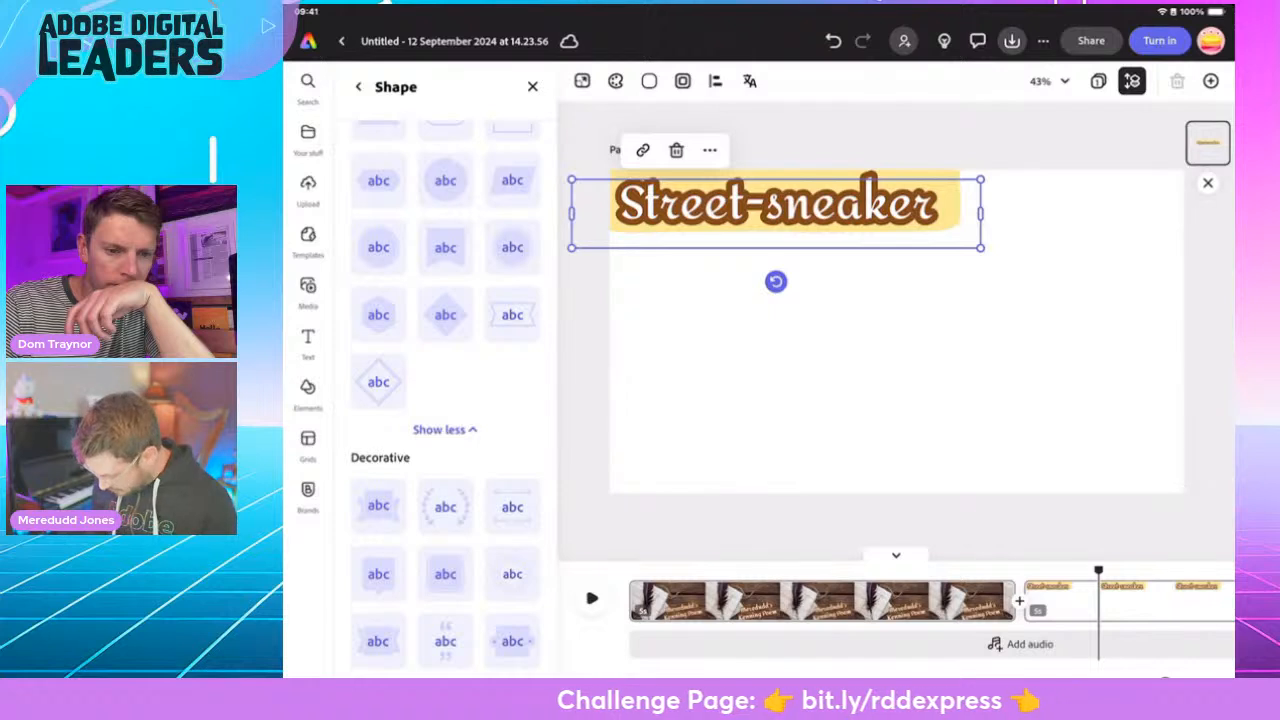
{"action": "scroll", "coordinate": [445, 400], "scroll_direction": "down", "scroll_amount": 2}
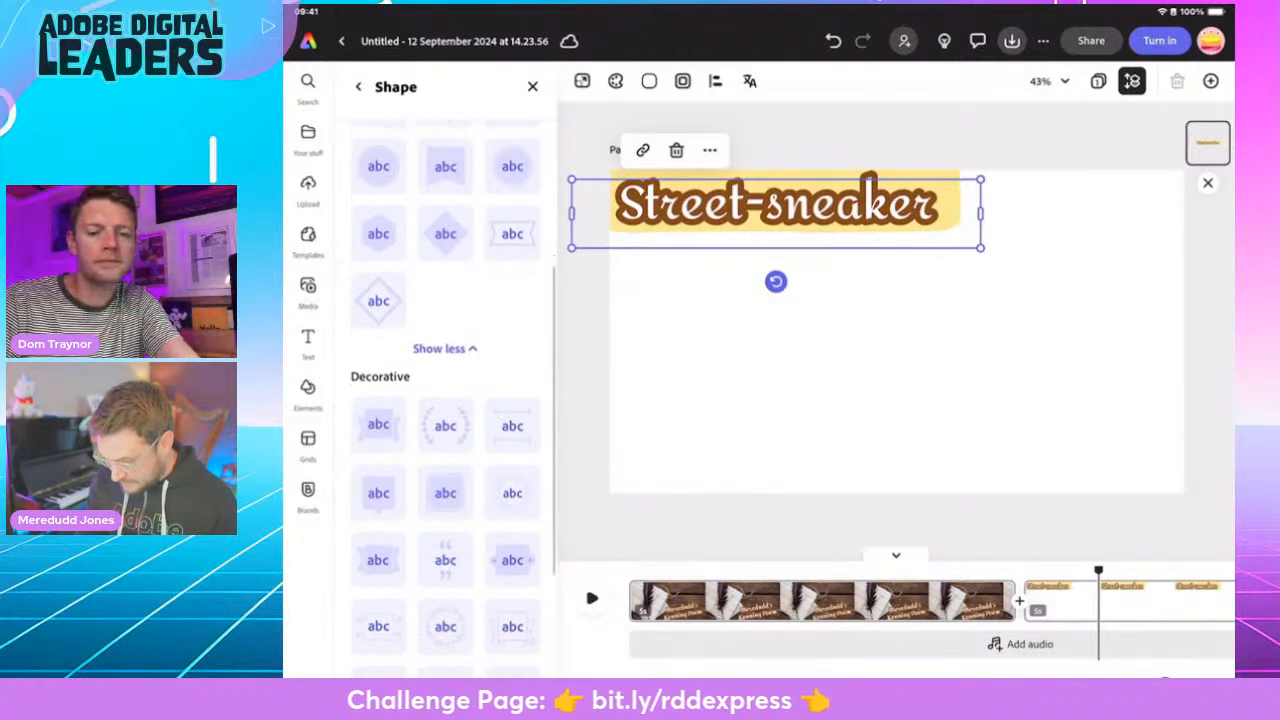
{"action": "left_click", "coordinate": [358, 87]}
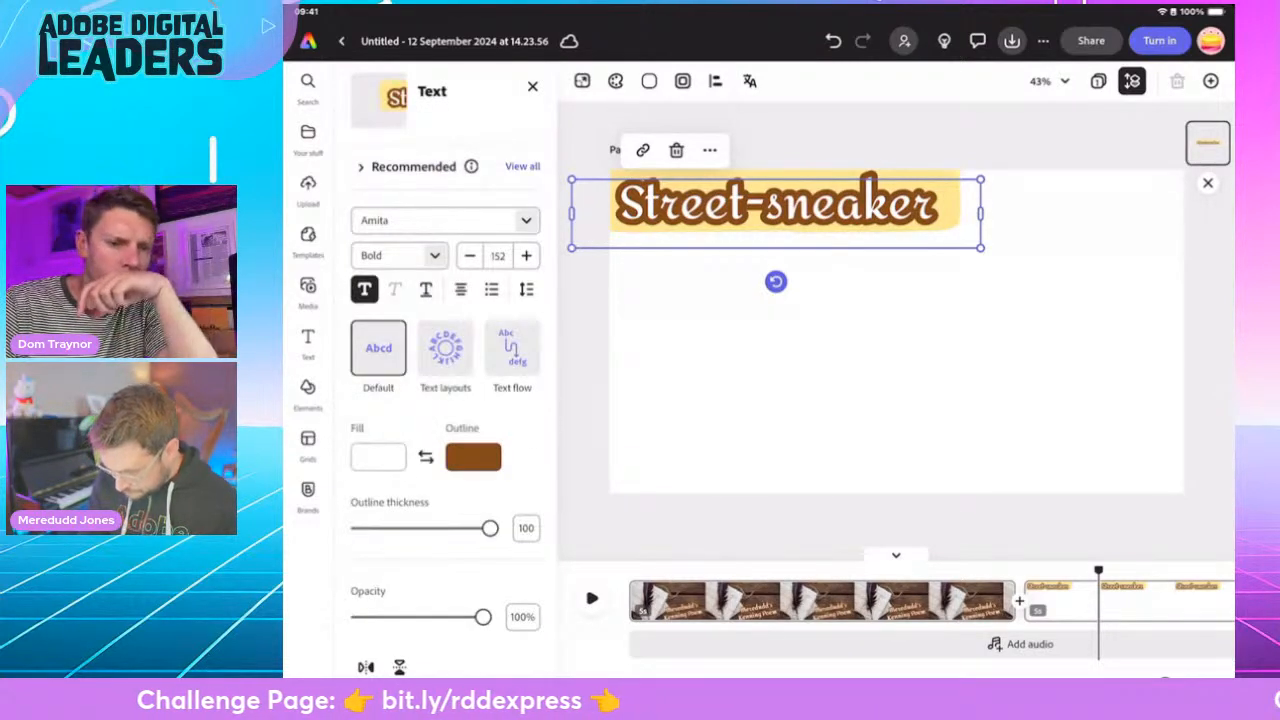
- Duplicate the "Street-sneaker" scene and select the copy
{"action": "left_click", "coordinate": [896, 380]}
{"action": "left_click_drag", "start_coordinate": [1165, 683], "coordinate": [1133, 683]}
{"action": "left_click_drag", "start_coordinate": [567, 570], "coordinate": [603, 570]}
{"action": "left_click", "coordinate": [656, 595]}
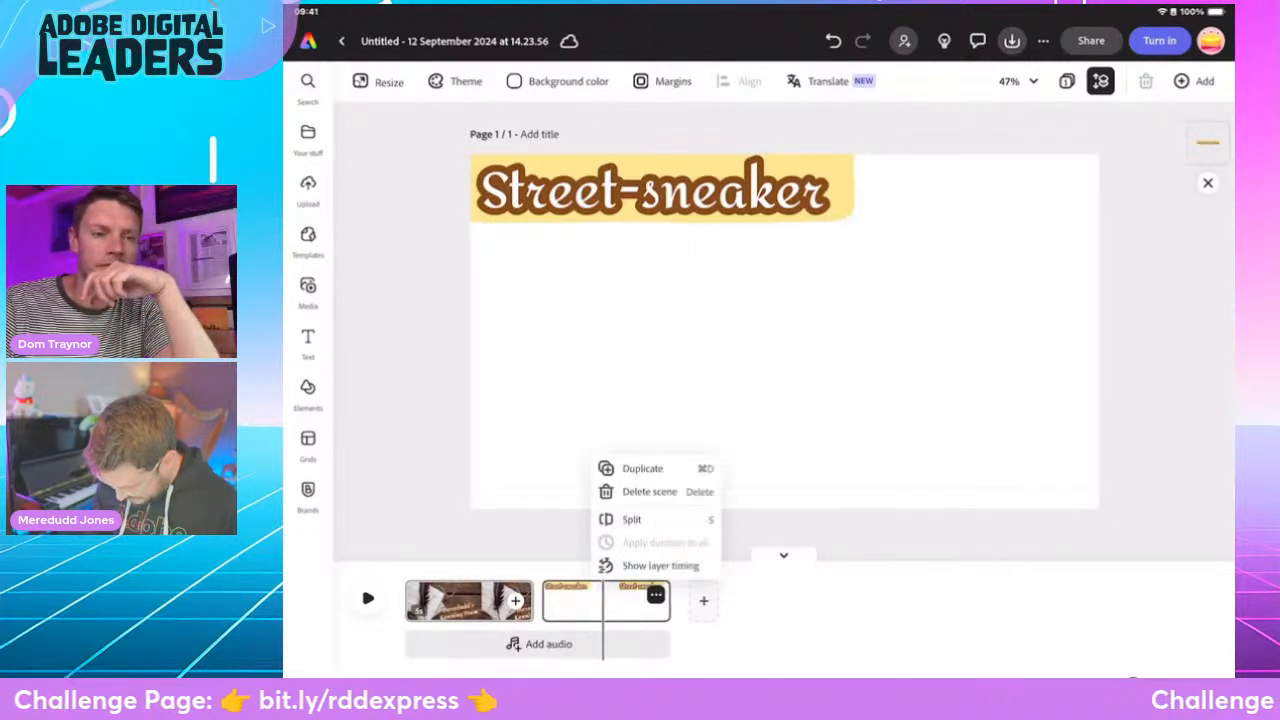
{"action": "left_click", "coordinate": [642, 469]}
{"action": "left_click", "coordinate": [742, 600]}
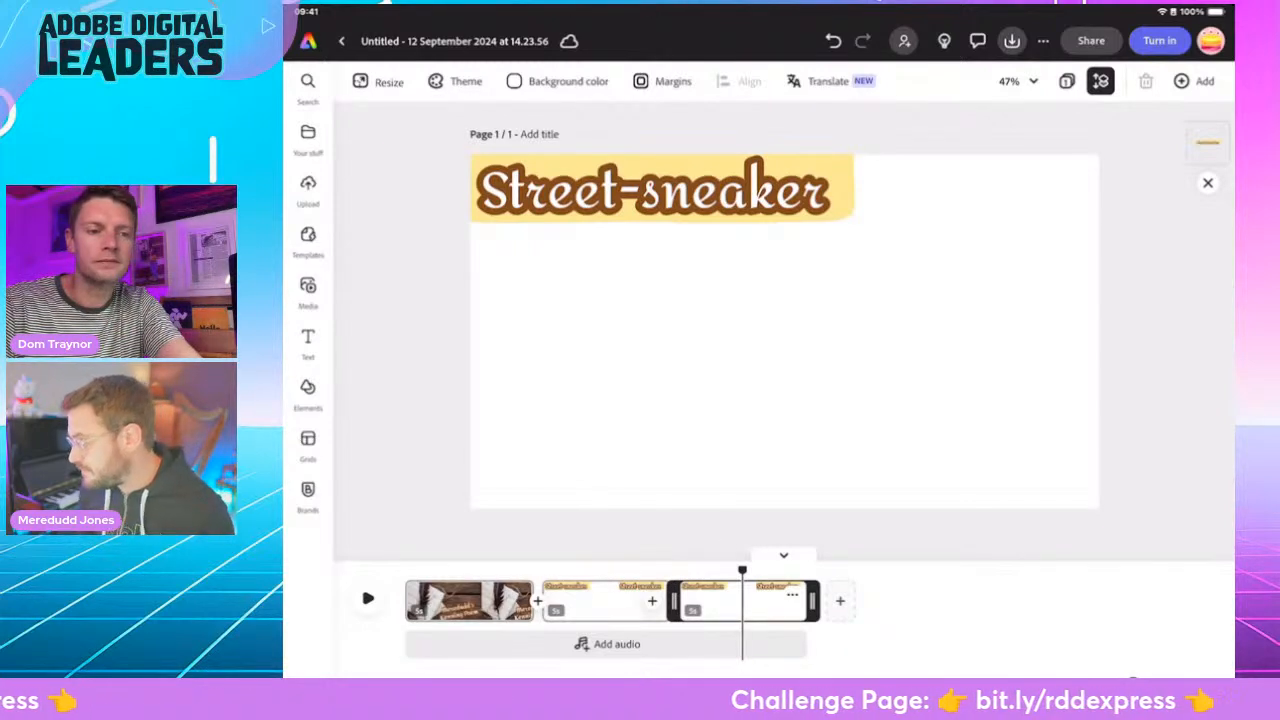
- Replace the text in the duplicated scene with "Dream-catcher", fit it into the page's upper-left corner, and deselect it
{"action": "double_click", "coordinate": [680, 190]}
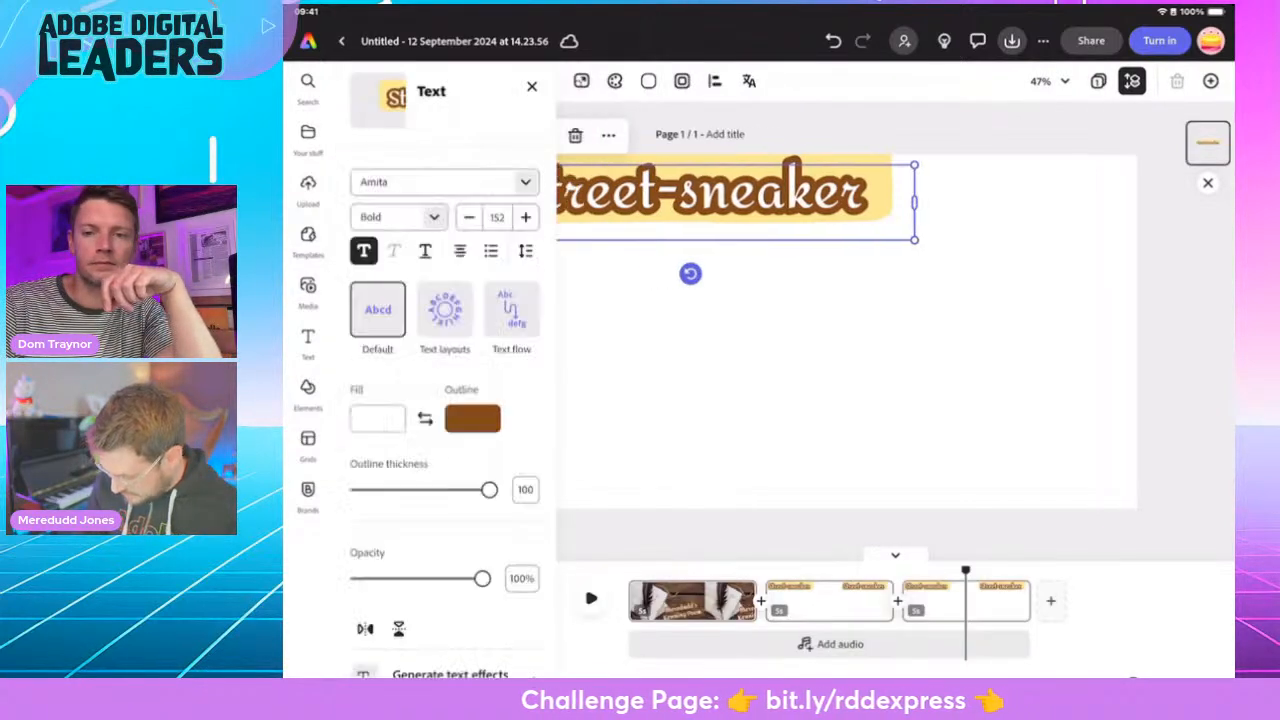
{"action": "double_click", "coordinate": [794, 208]}
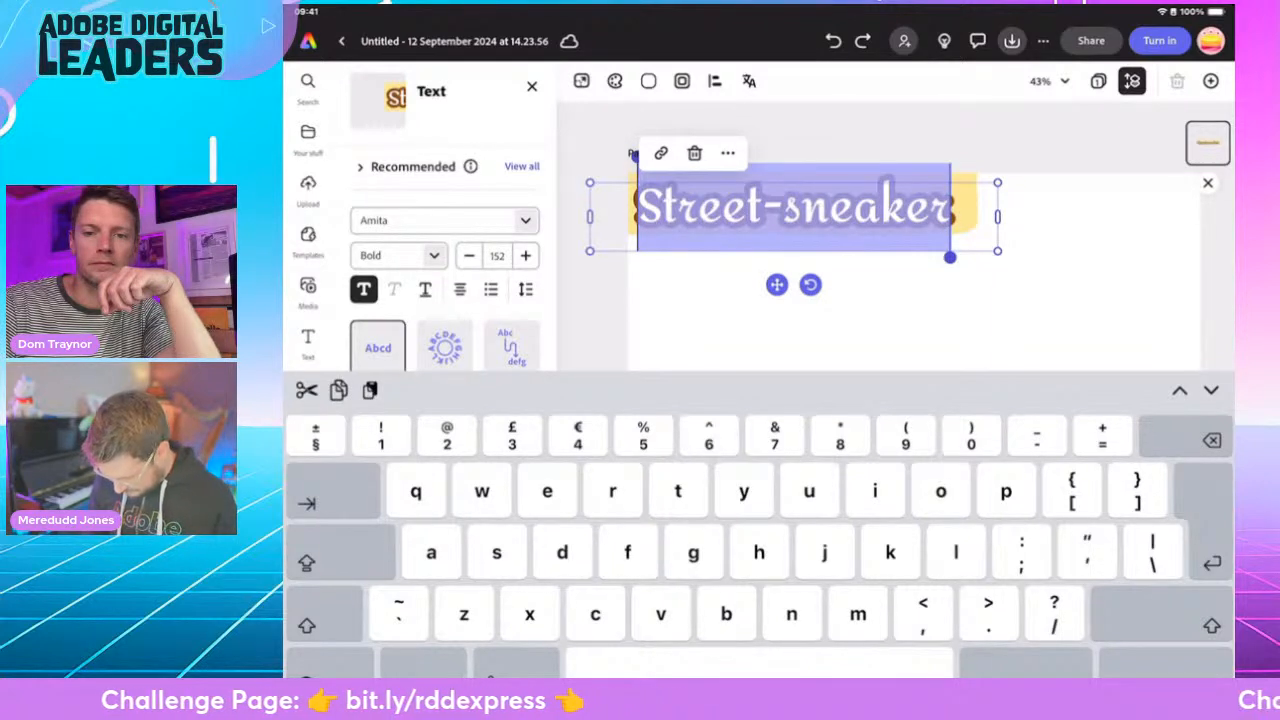
{"action": "type", "text": "Drea"}
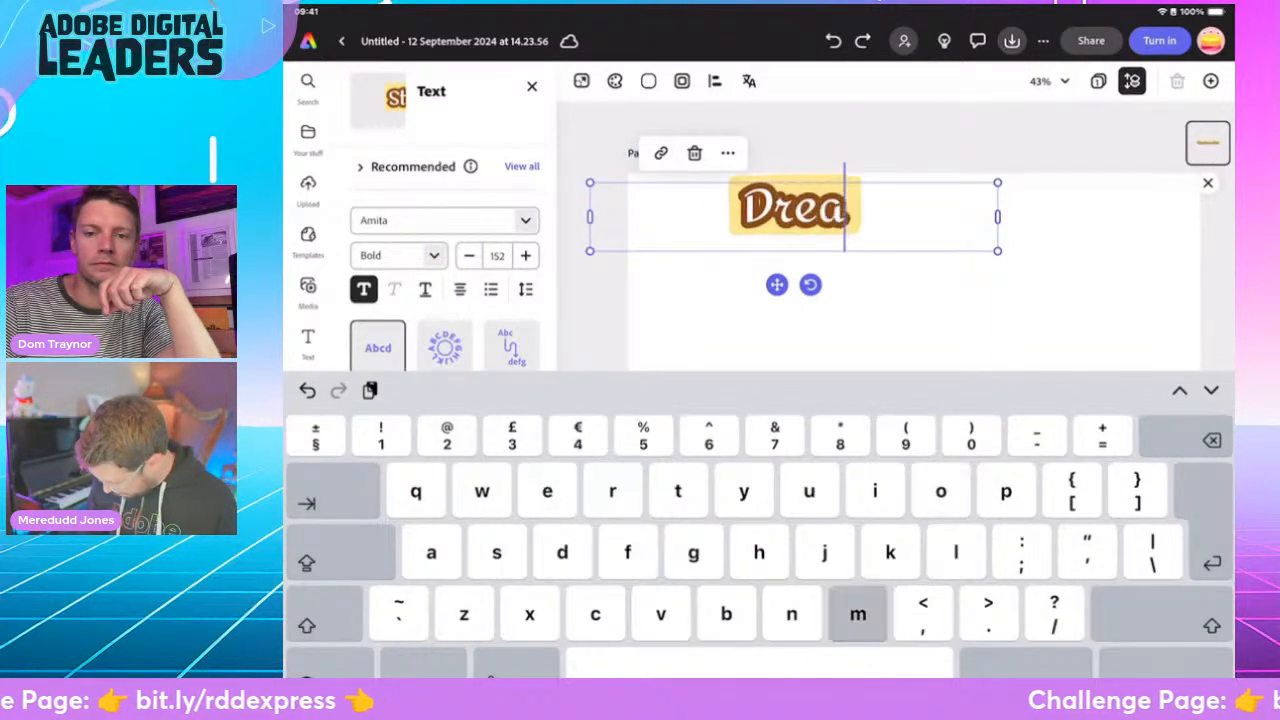
{"action": "type", "text": "m-c"}
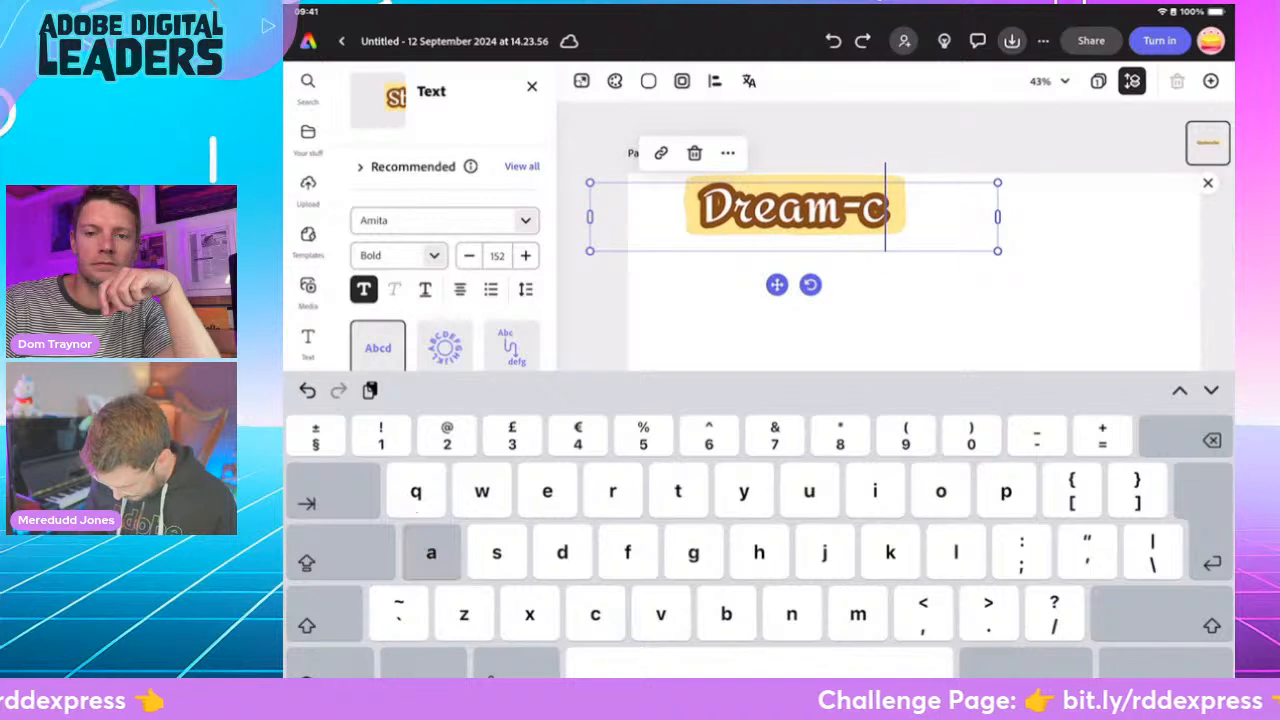
{"action": "type", "text": "atcher"}
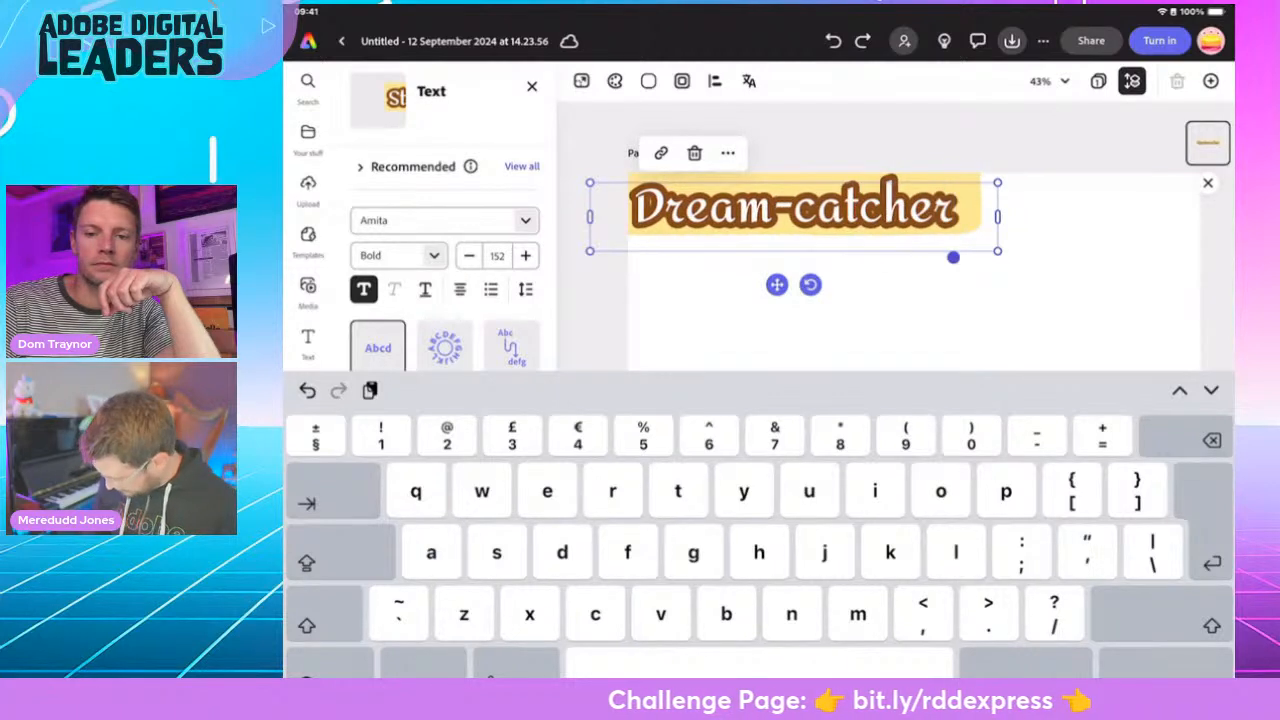
{"action": "left_click", "coordinate": [1166, 664]}
{"action": "left_click", "coordinate": [850, 430]}
{"action": "left_click_drag", "start_coordinate": [790, 260], "coordinate": [803, 260]}
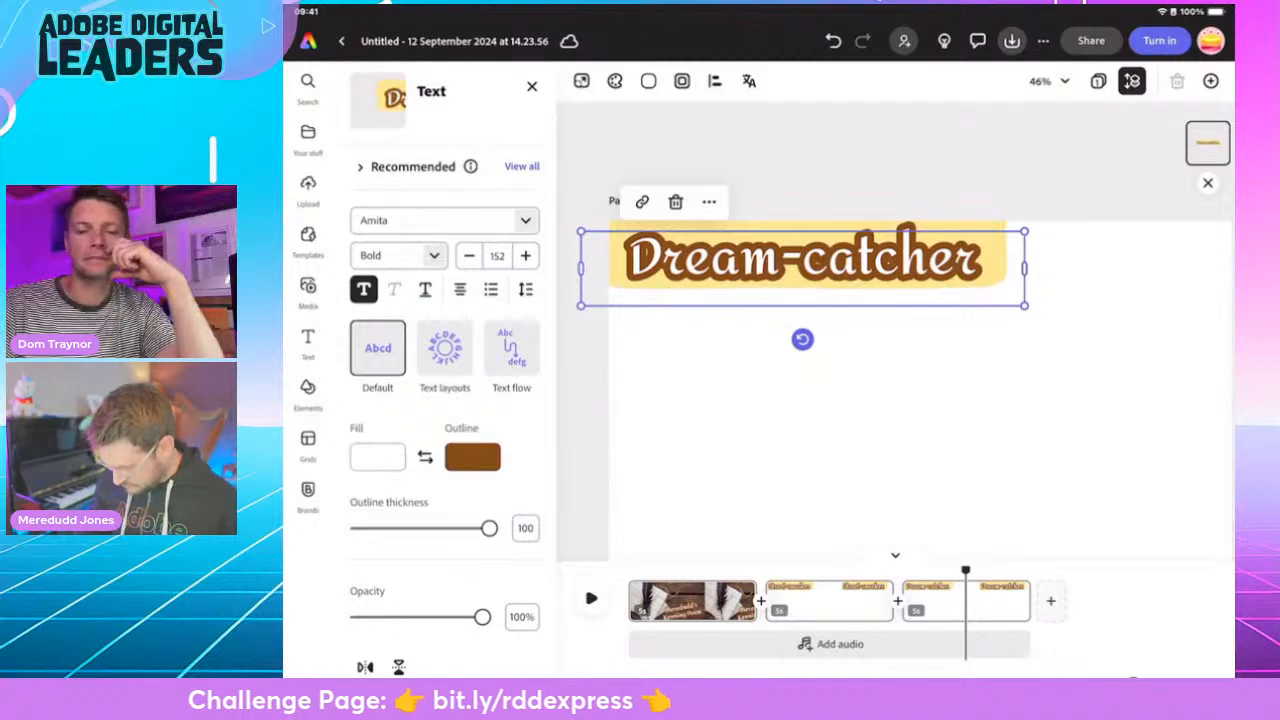
{"action": "left_click", "coordinate": [850, 430]}
{"action": "scroll", "coordinate": [850, 400], "scroll_direction": "down", "scroll_amount": 1}
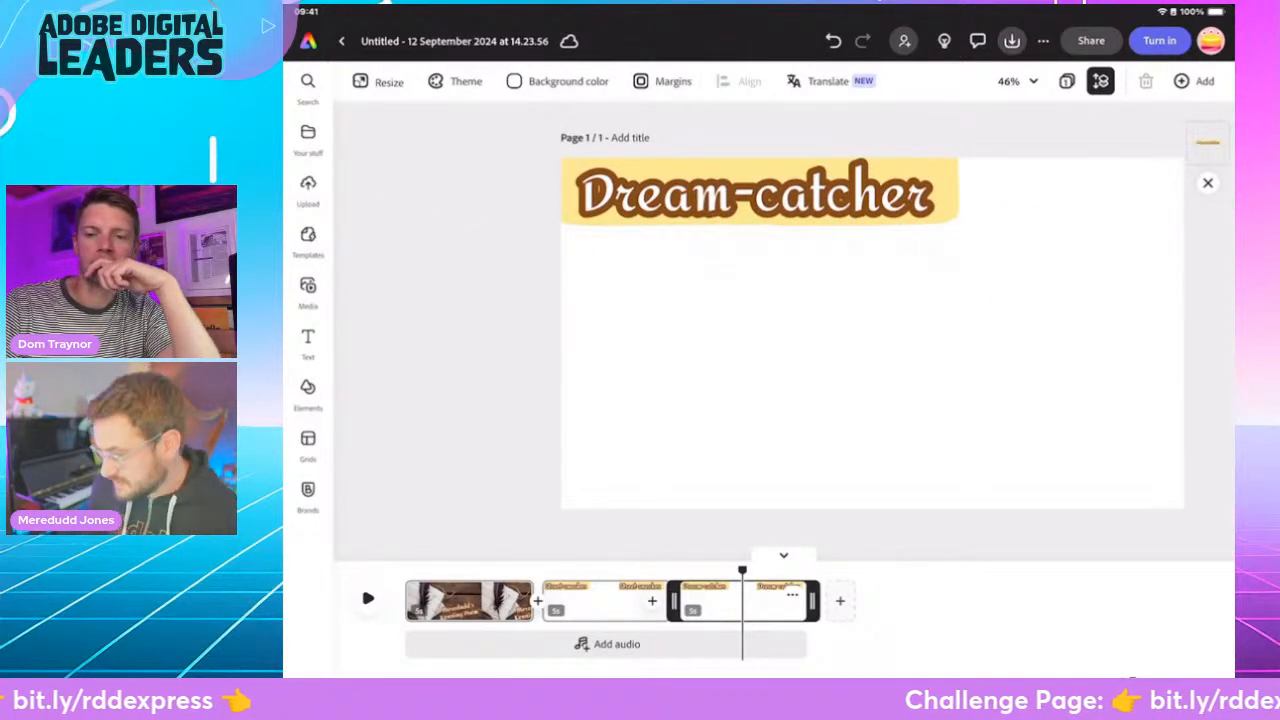
- Duplicate the "Dream-catcher" scene
{"action": "left_click", "coordinate": [792, 595]}
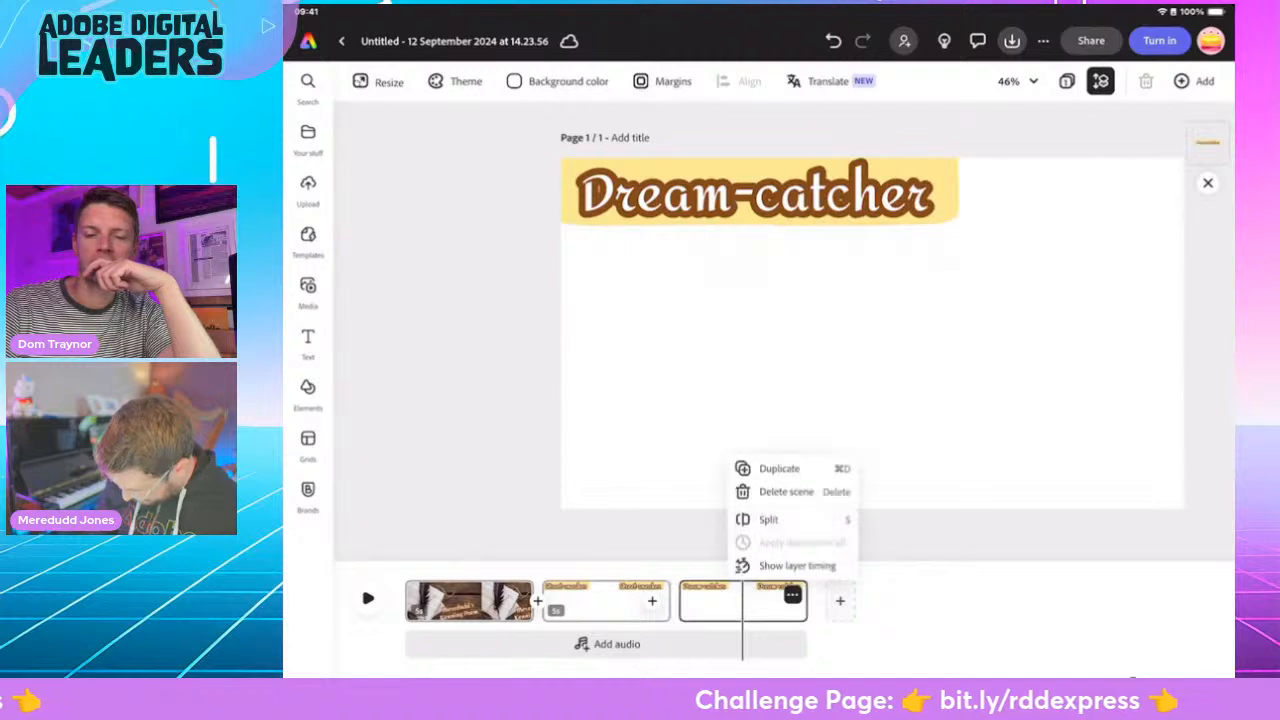
{"action": "left_click", "coordinate": [779, 468]}
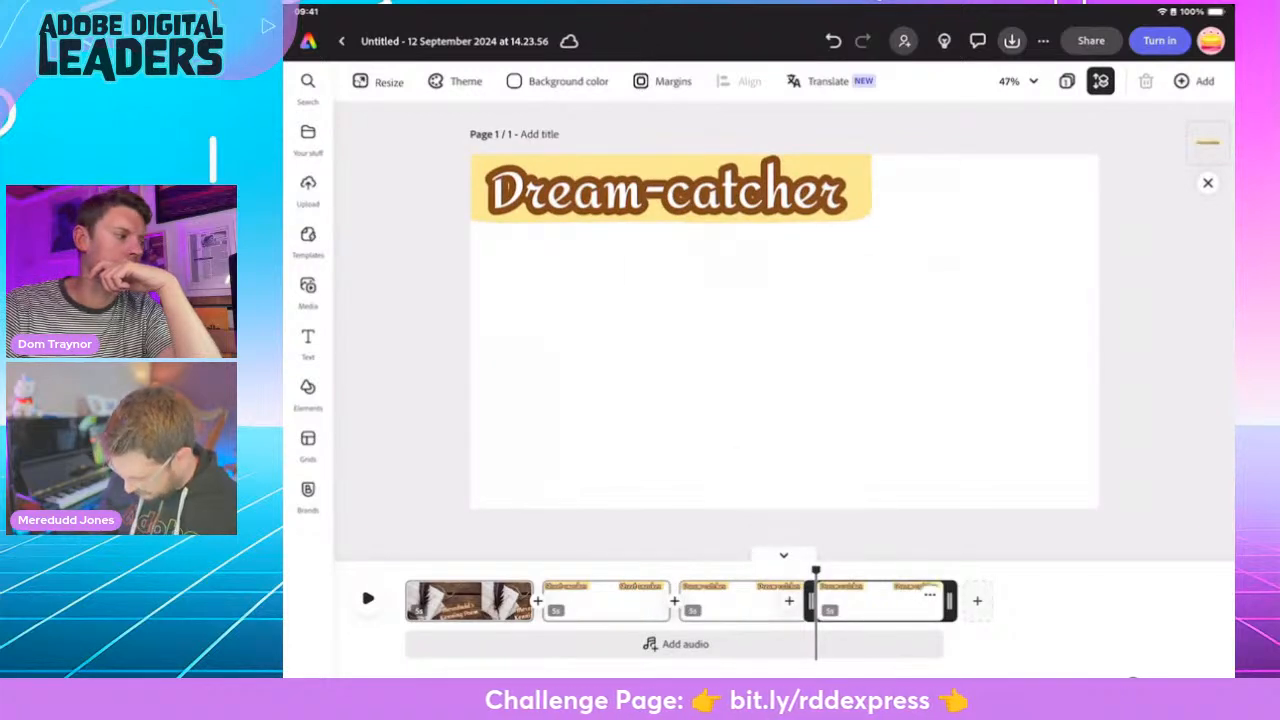
- In the "Street-sneaker" scene, search the photos for "Dark street", add the foggy street-lamp photo, and set it as the page background
{"action": "left_click_drag", "start_coordinate": [816, 570], "coordinate": [598, 570]}
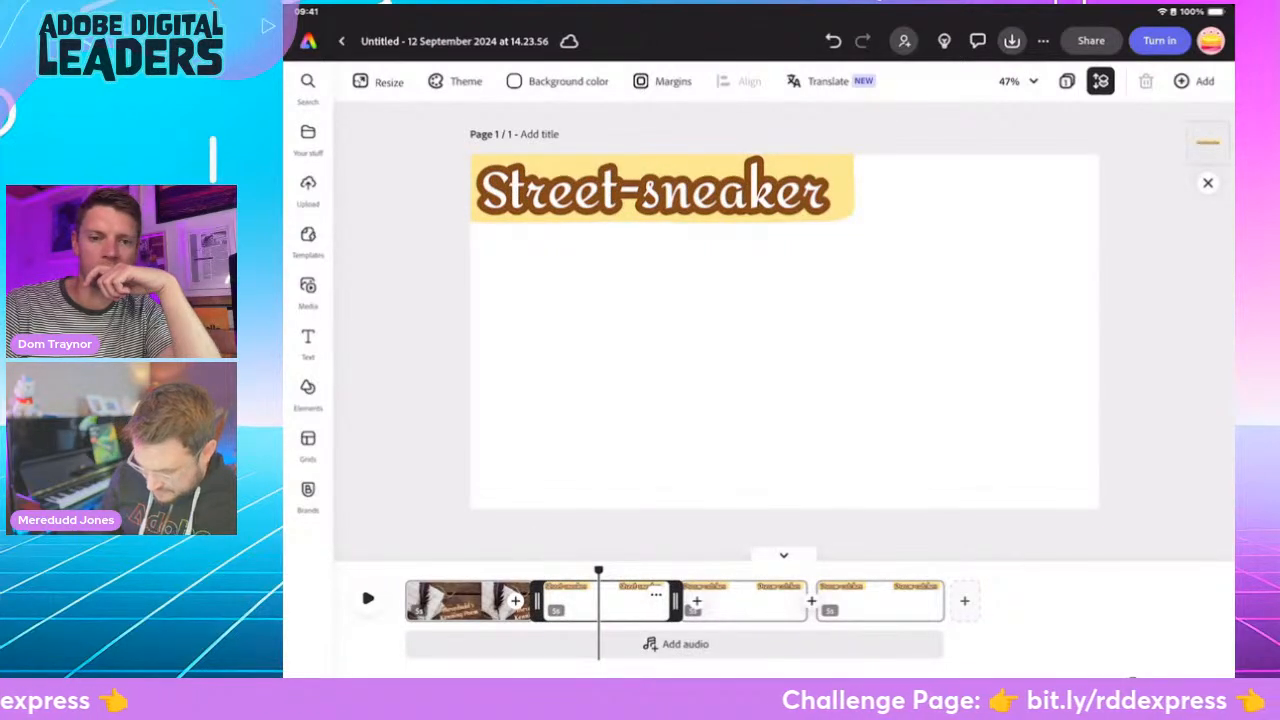
{"action": "left_click", "coordinate": [308, 290]}
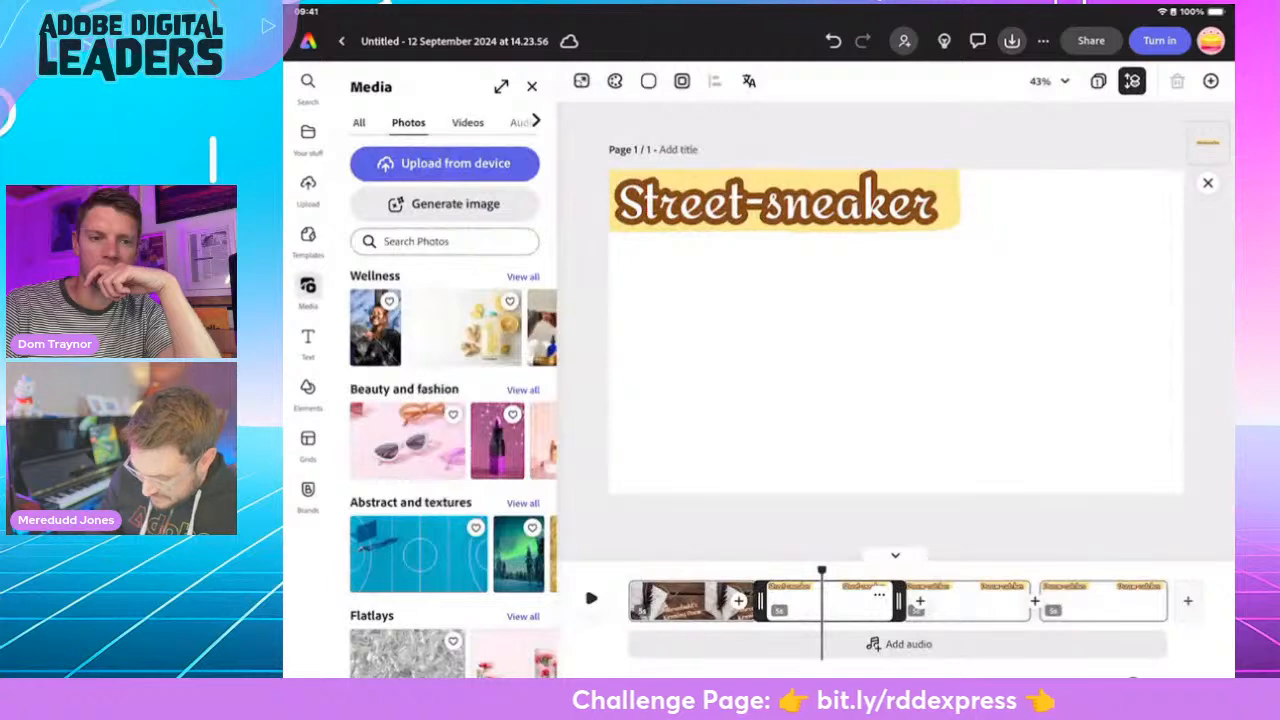
{"action": "left_click", "coordinate": [445, 241]}
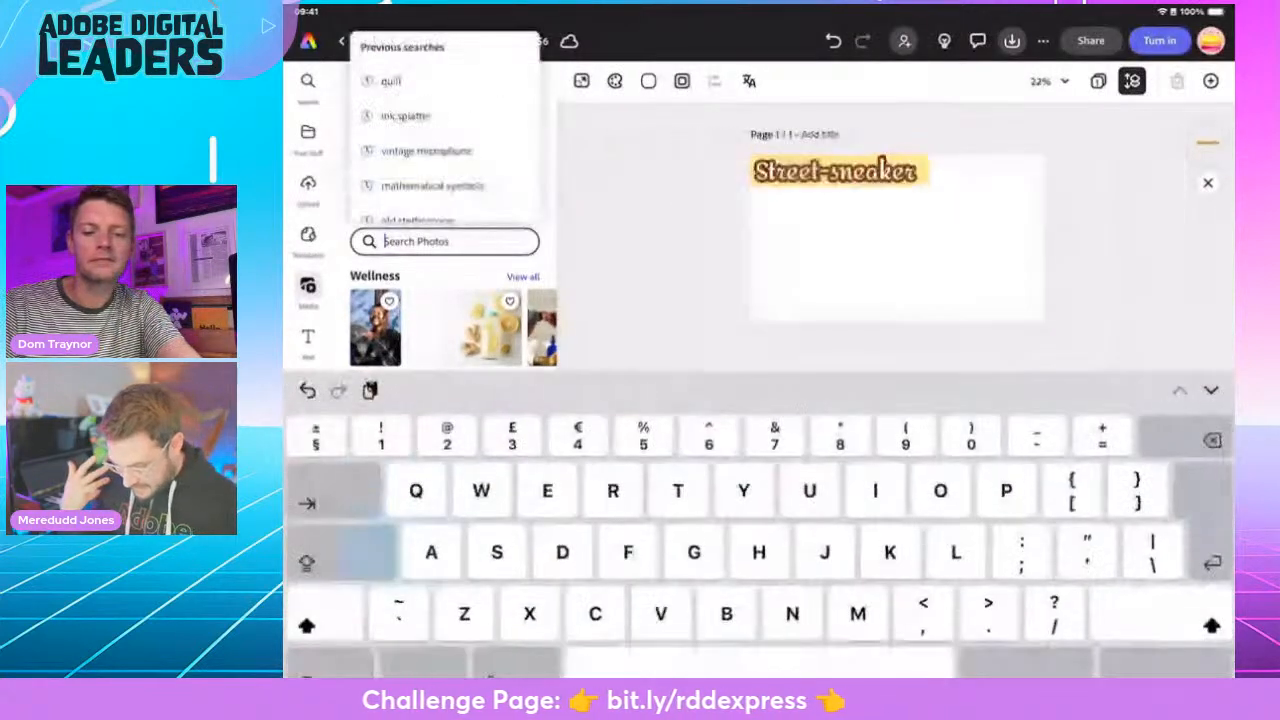
{"action": "type", "text": "Da"}
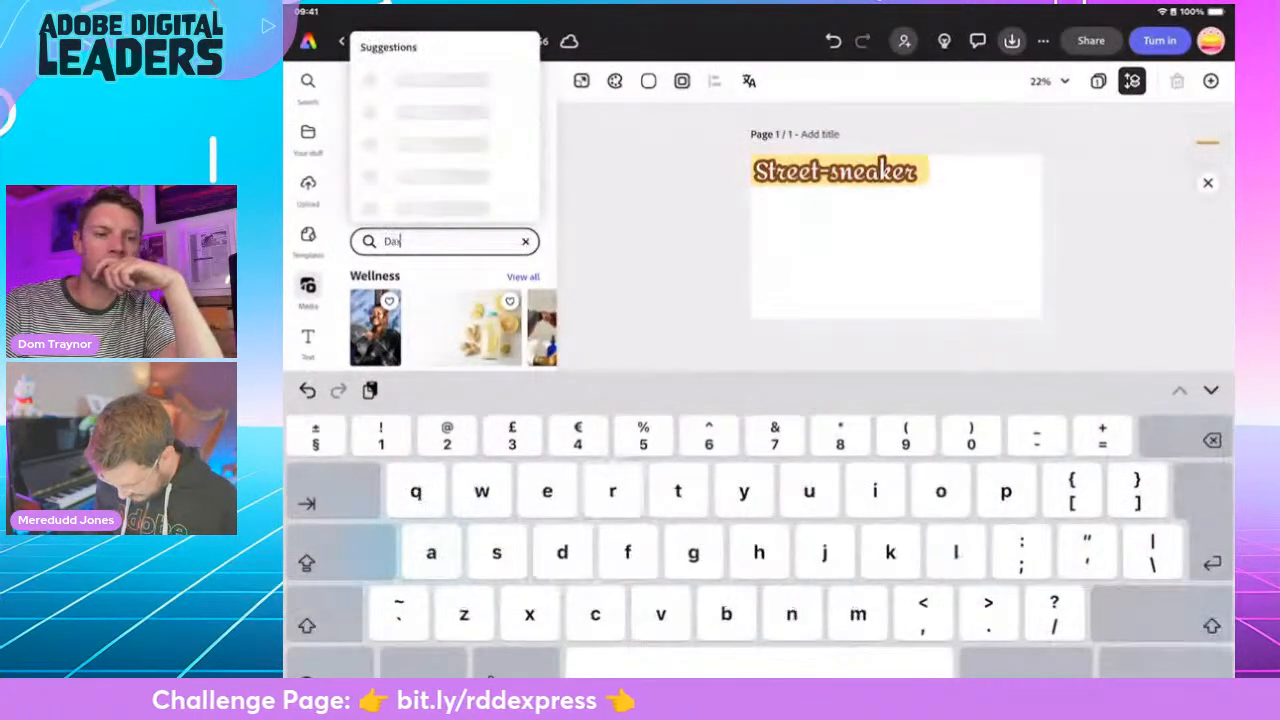
{"action": "type", "text": "rk street"}
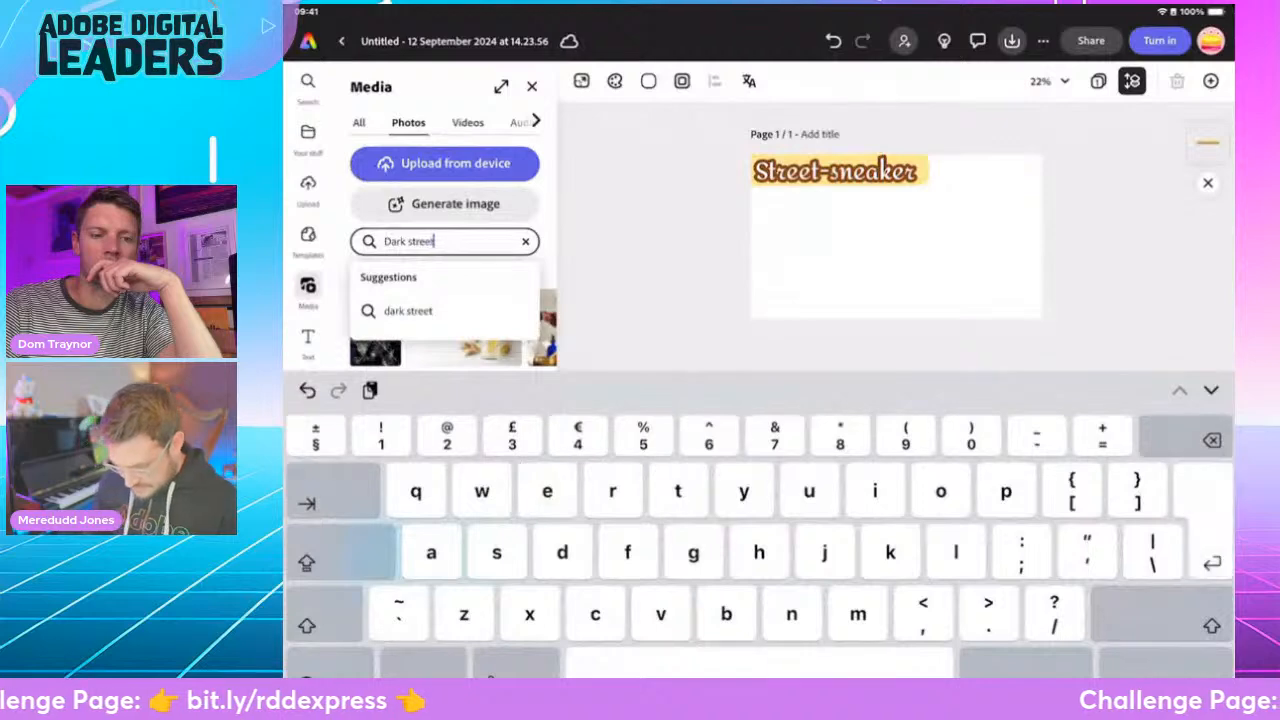
{"action": "key", "text": "Return"}
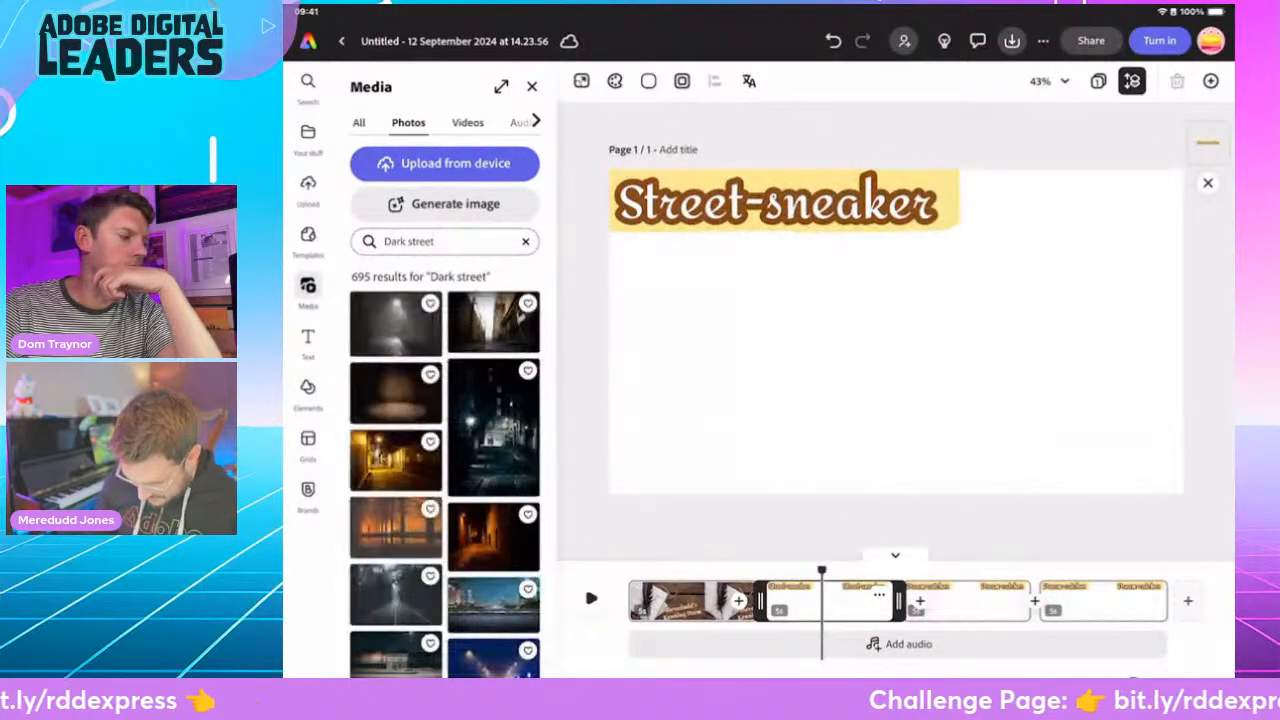
{"action": "left_click", "coordinate": [395, 323]}
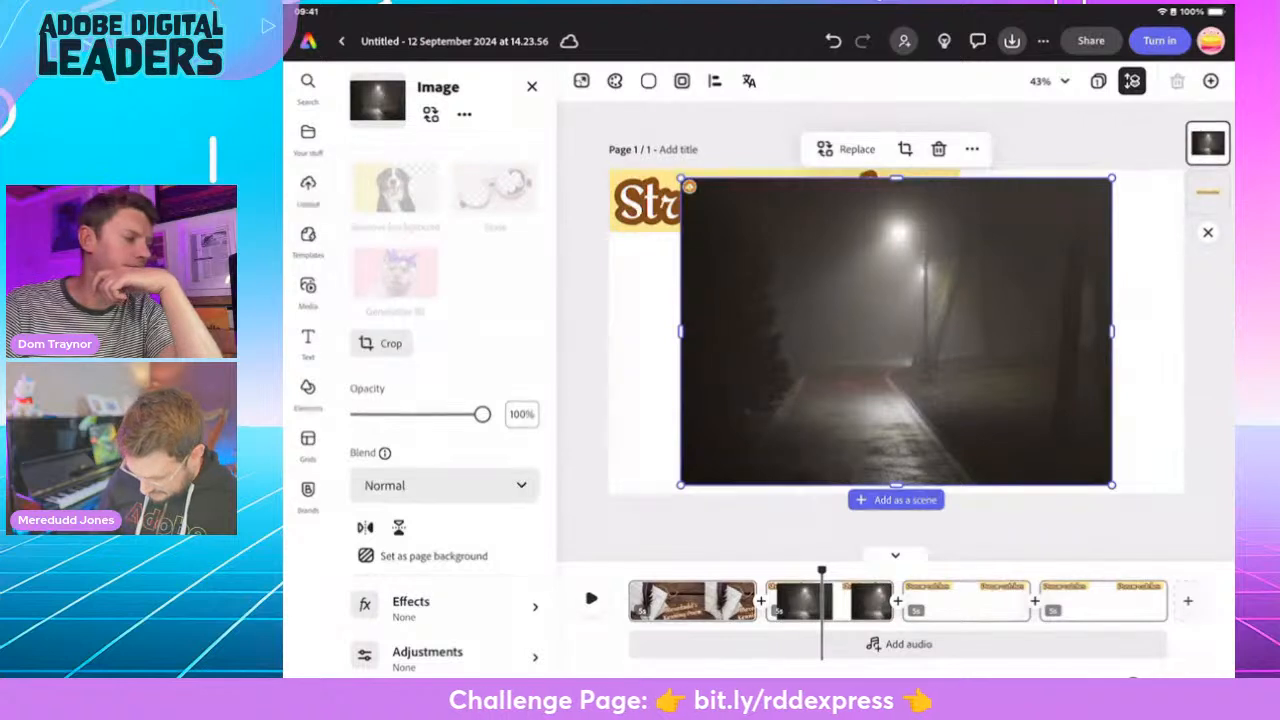
{"action": "left_click", "coordinate": [433, 555]}
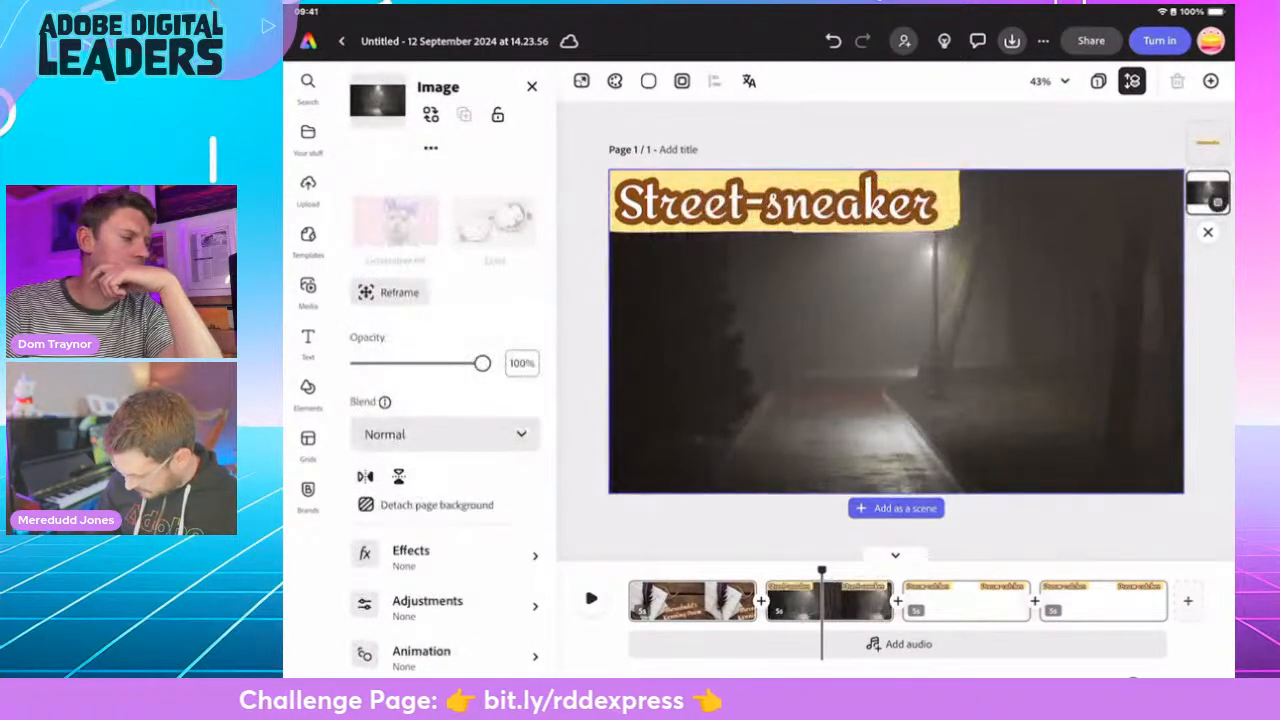
- In the first "Dream-catcher" scene, move the heading text to the page's lower-right corner
{"action": "left_click", "coordinate": [948, 601]}
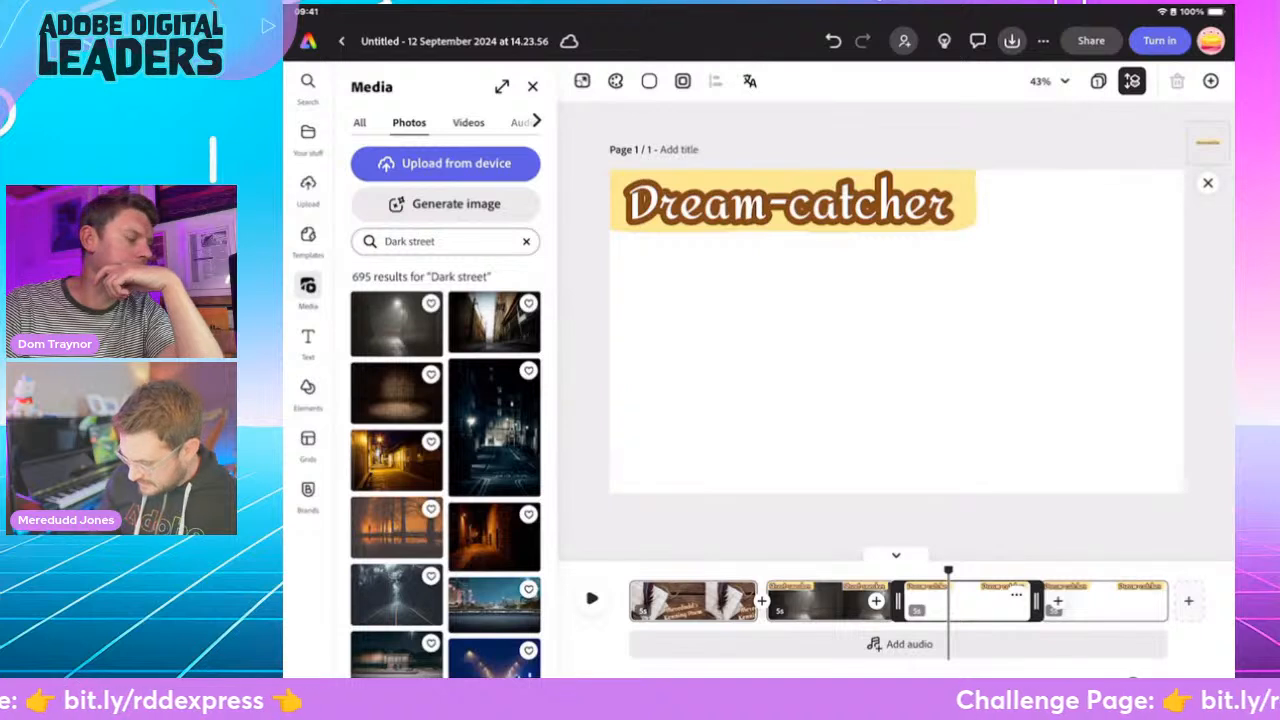
{"action": "left_click", "coordinate": [789, 202]}
{"action": "left_click_drag", "start_coordinate": [789, 202], "coordinate": [1010, 465]}
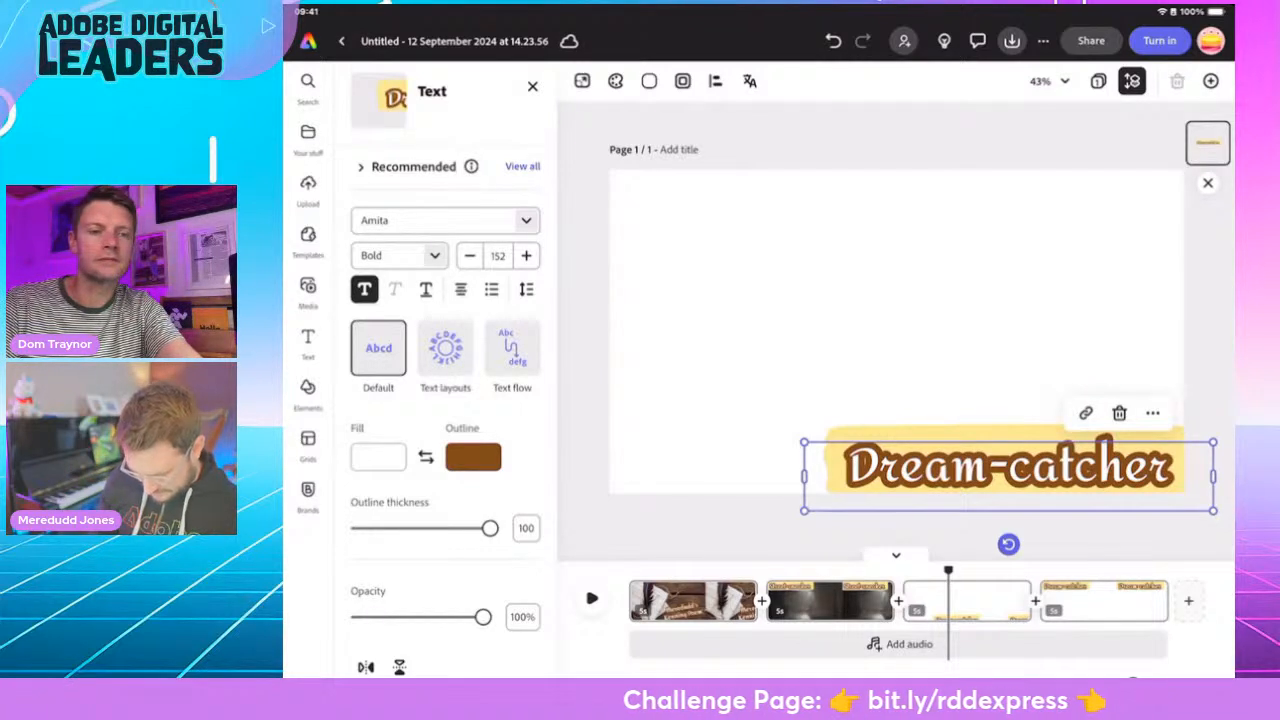
- Search the photos for "Bugle", browse the images for a suitable horn, and clear the search
{"action": "left_click", "coordinate": [308, 291]}
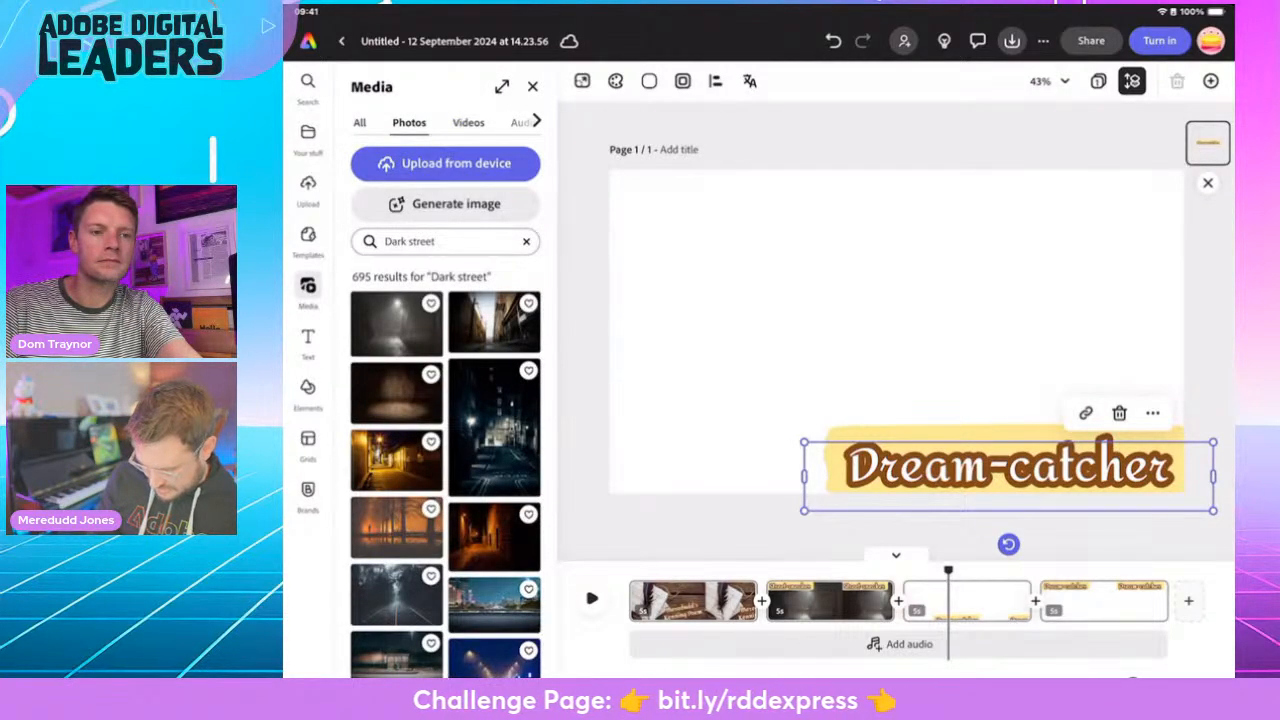
{"action": "left_click", "coordinate": [526, 241]}
{"action": "left_click", "coordinate": [444, 241]}
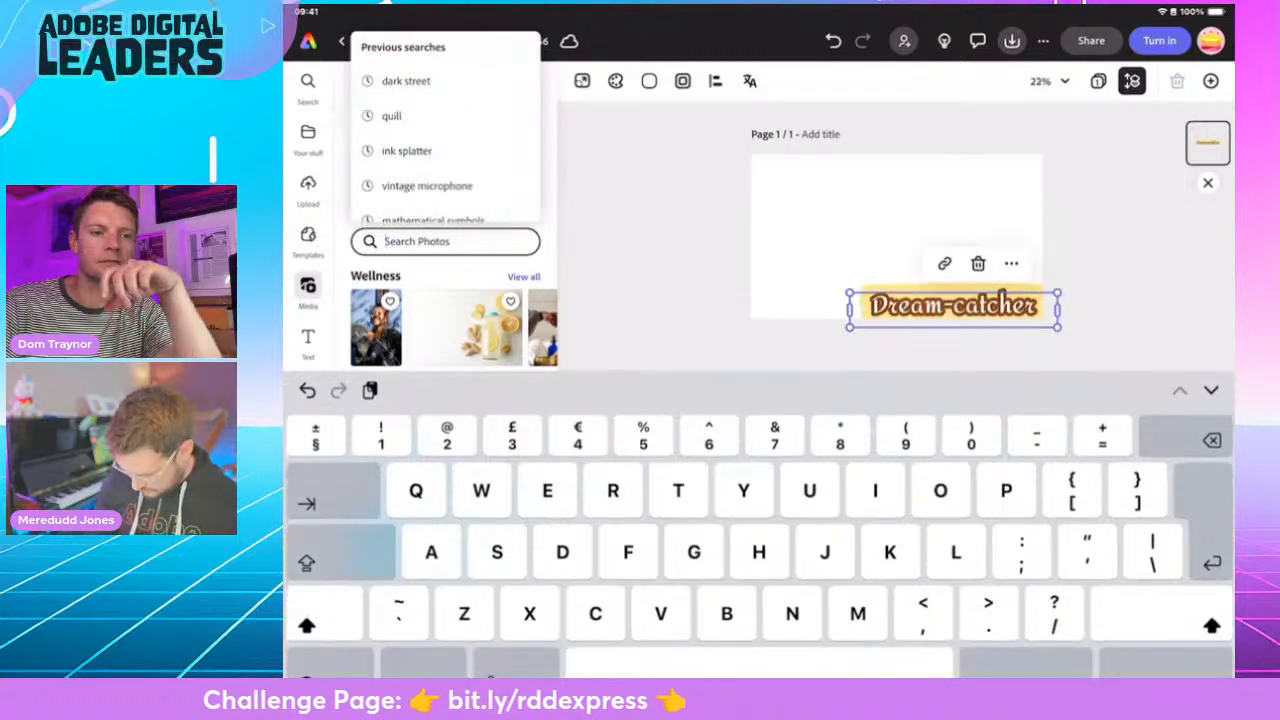
{"action": "type", "text": "Bu"}
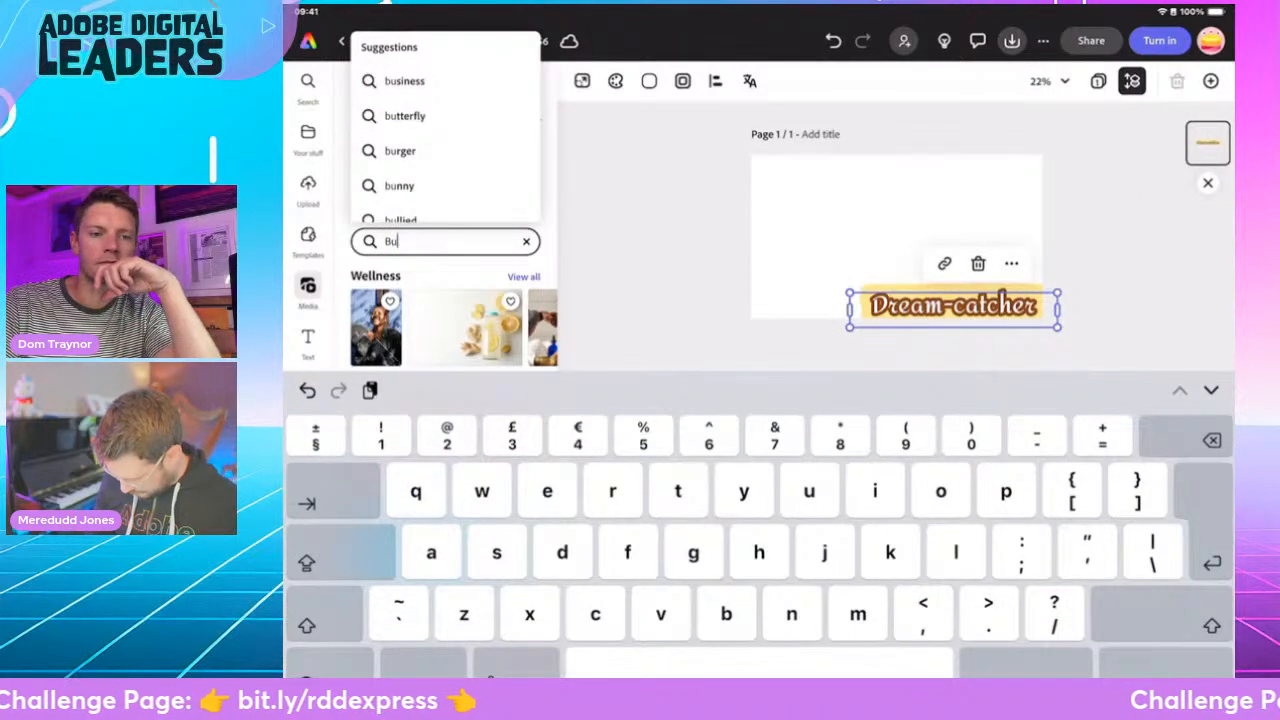
{"action": "type", "text": "g"}
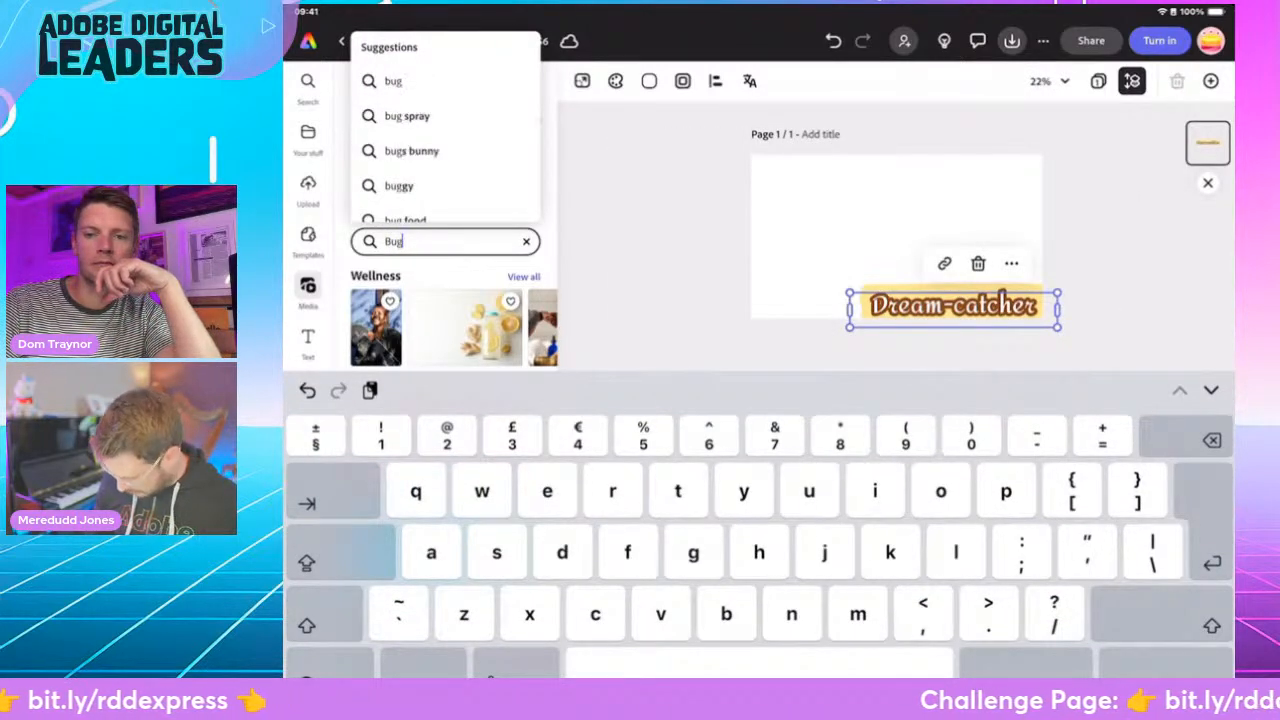
{"action": "type", "text": "le"}
{"action": "key", "text": "Return"}
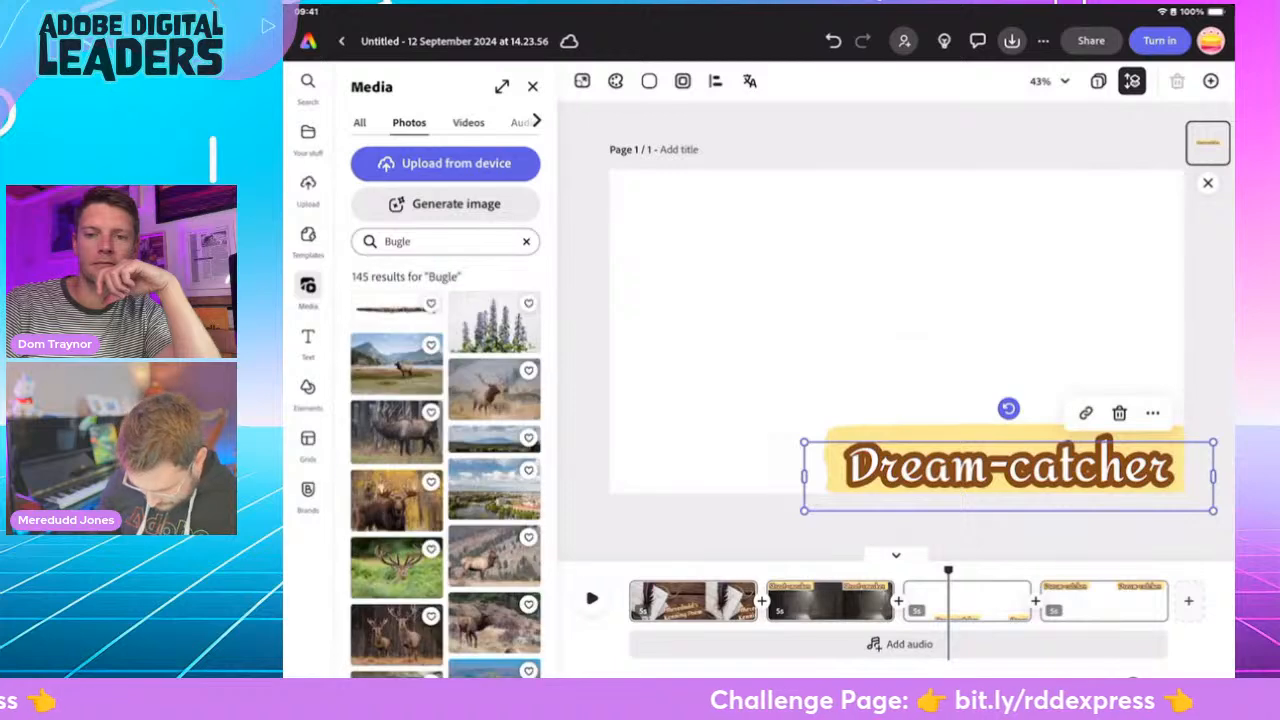
{"action": "scroll", "coordinate": [445, 470], "scroll_direction": "down", "scroll_amount": 15}
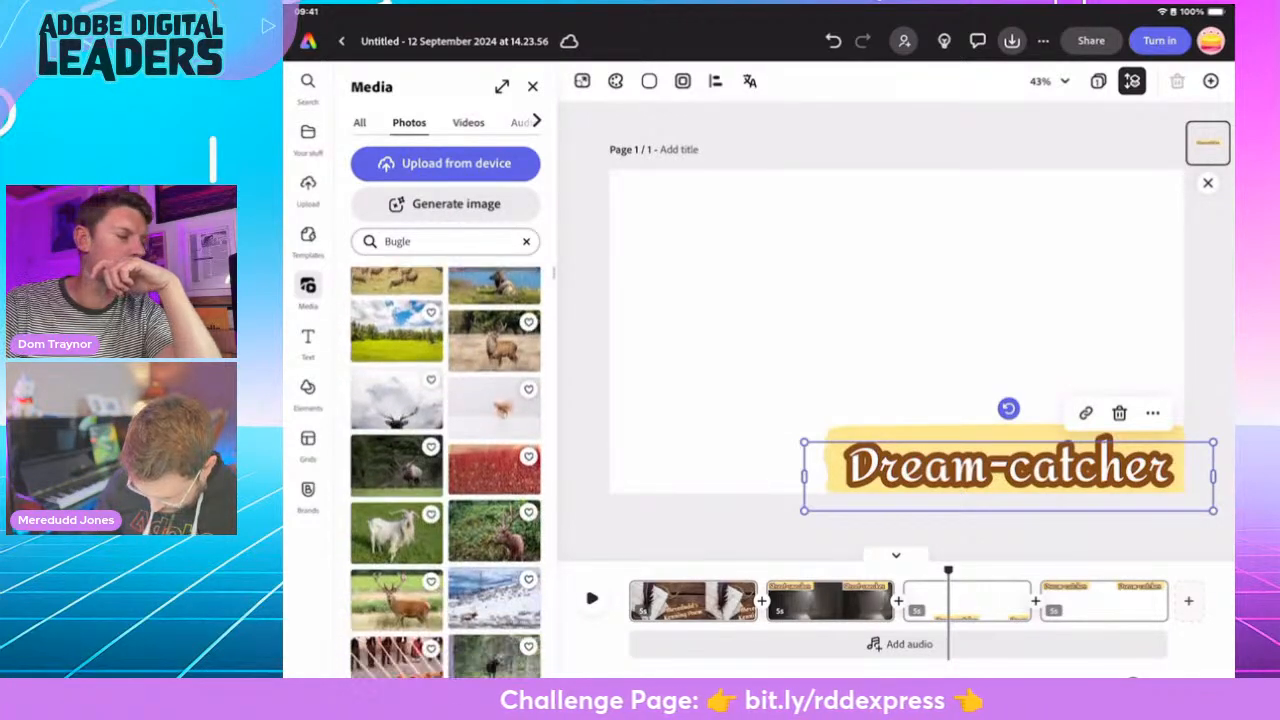
{"action": "scroll", "coordinate": [445, 470], "scroll_direction": "up", "scroll_amount": 15}
{"action": "left_click", "coordinate": [526, 241]}
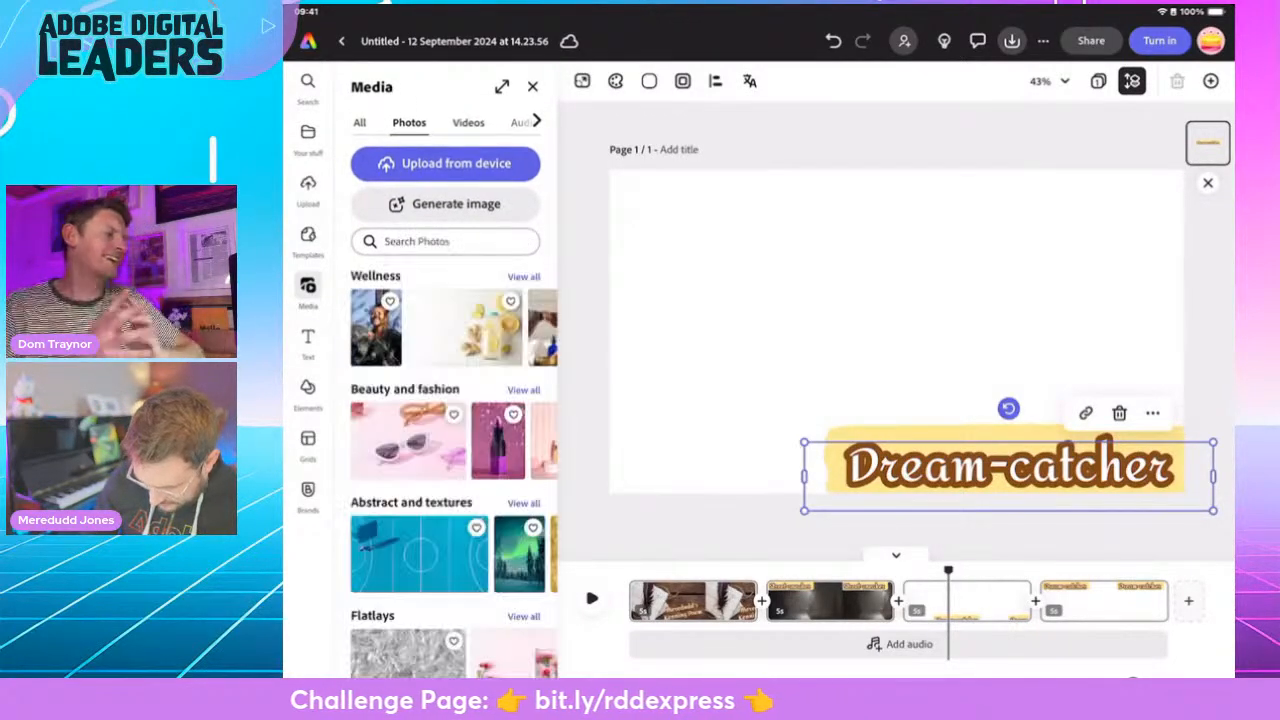
- Search the photos for "Horn", browse the images for a suitable instrument, and clear the search
{"action": "left_click", "coordinate": [445, 241]}
{"action": "type", "text": "Ho"}
{"action": "key", "text": "BackSpace"}
{"action": "key", "text": "BackSpace"}
{"action": "type", "text": "Horn"}
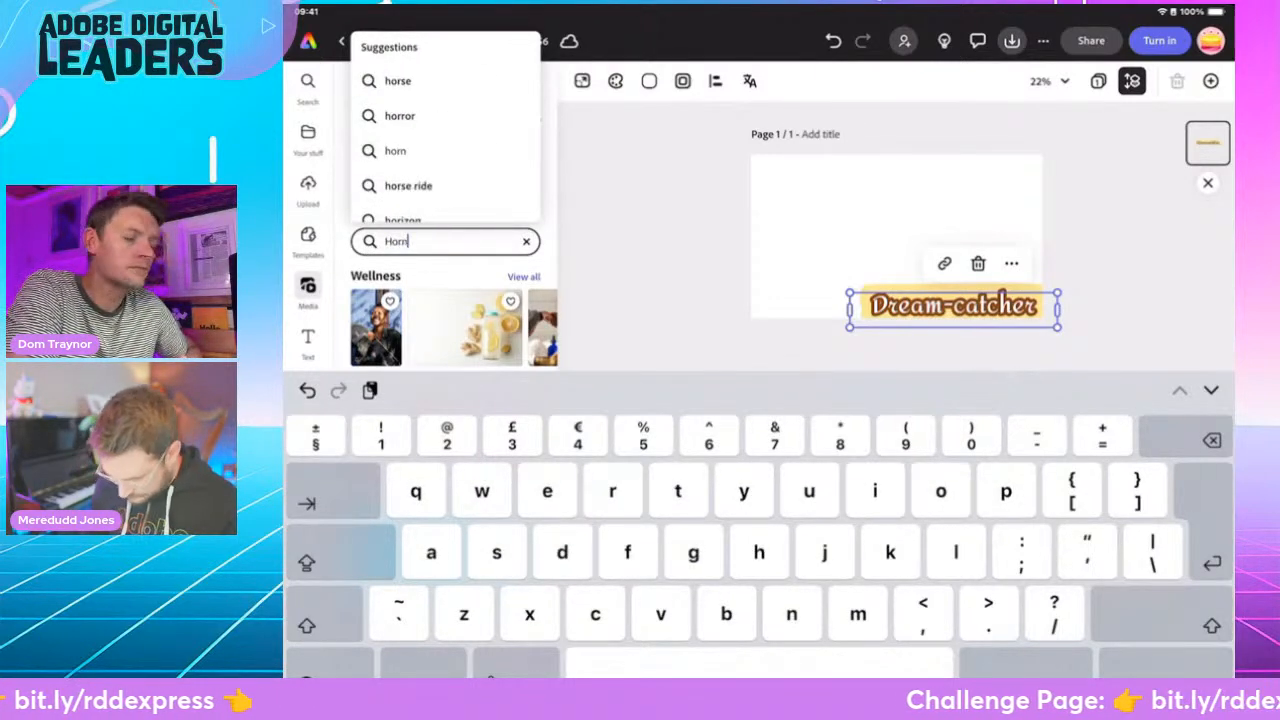
{"action": "key", "text": "Return"}
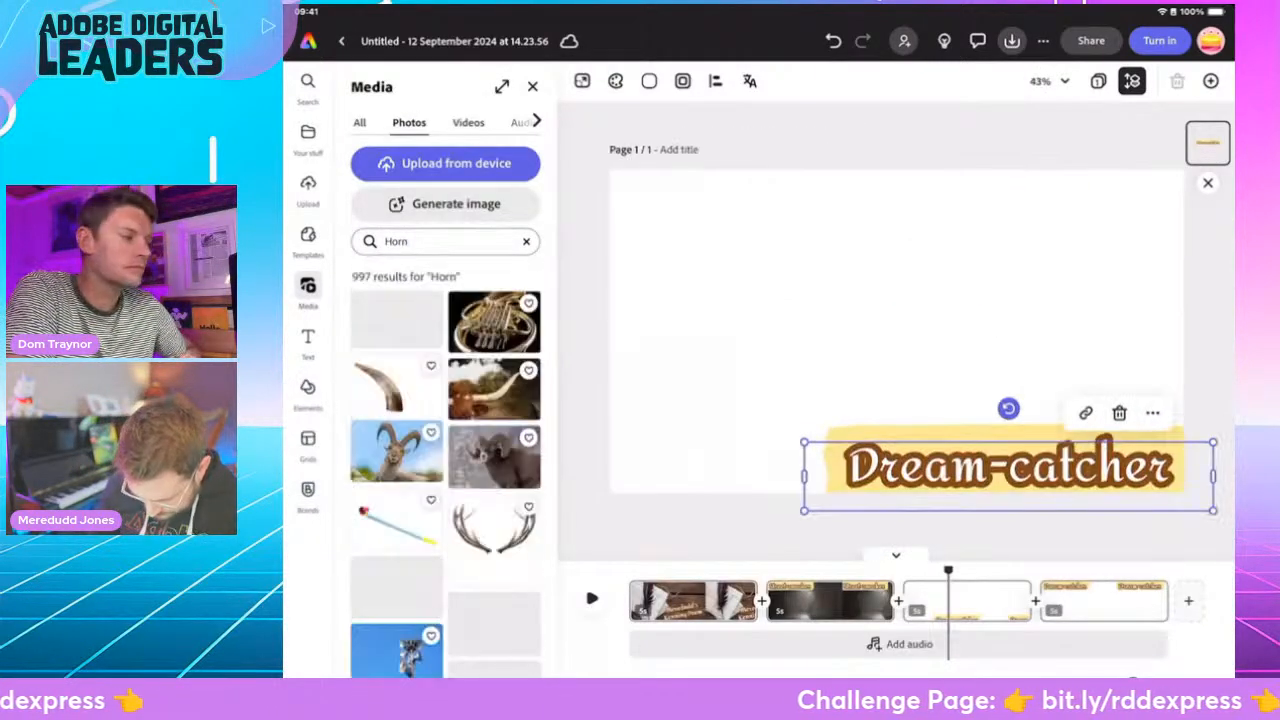
{"action": "scroll", "coordinate": [446, 470], "scroll_direction": "down", "scroll_amount": 5}
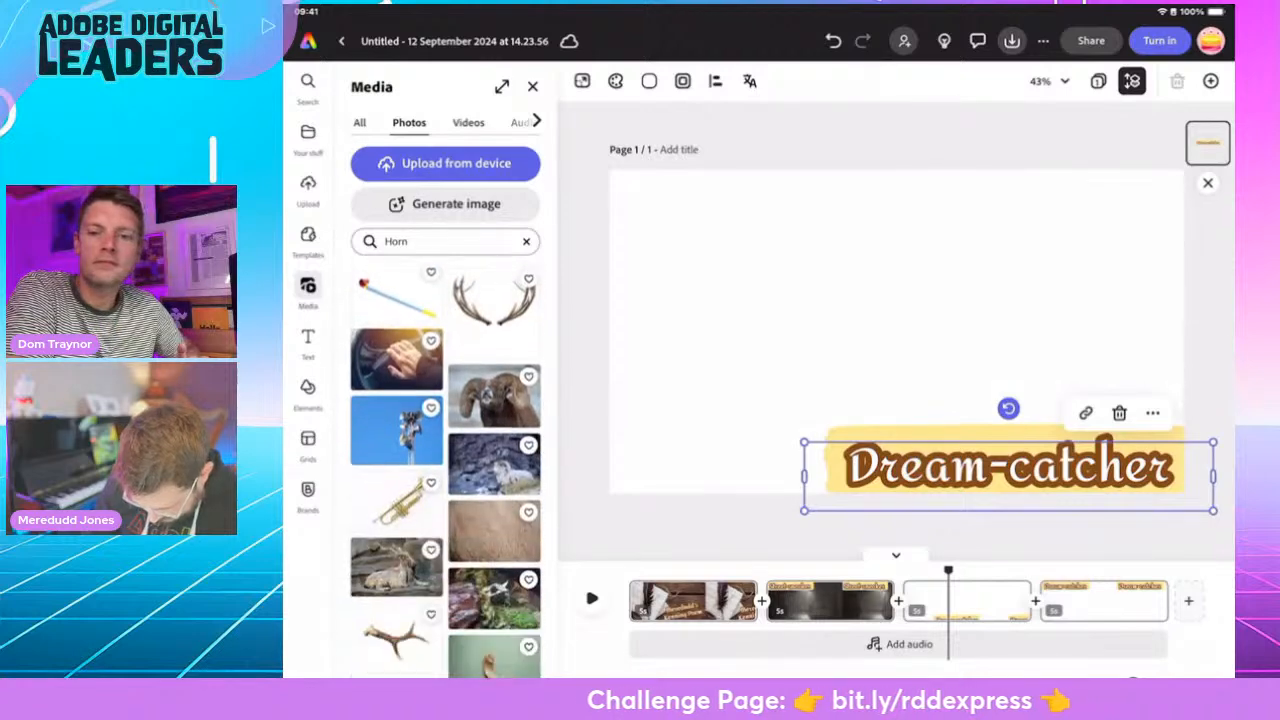
{"action": "scroll", "coordinate": [446, 470], "scroll_direction": "down", "scroll_amount": 3}
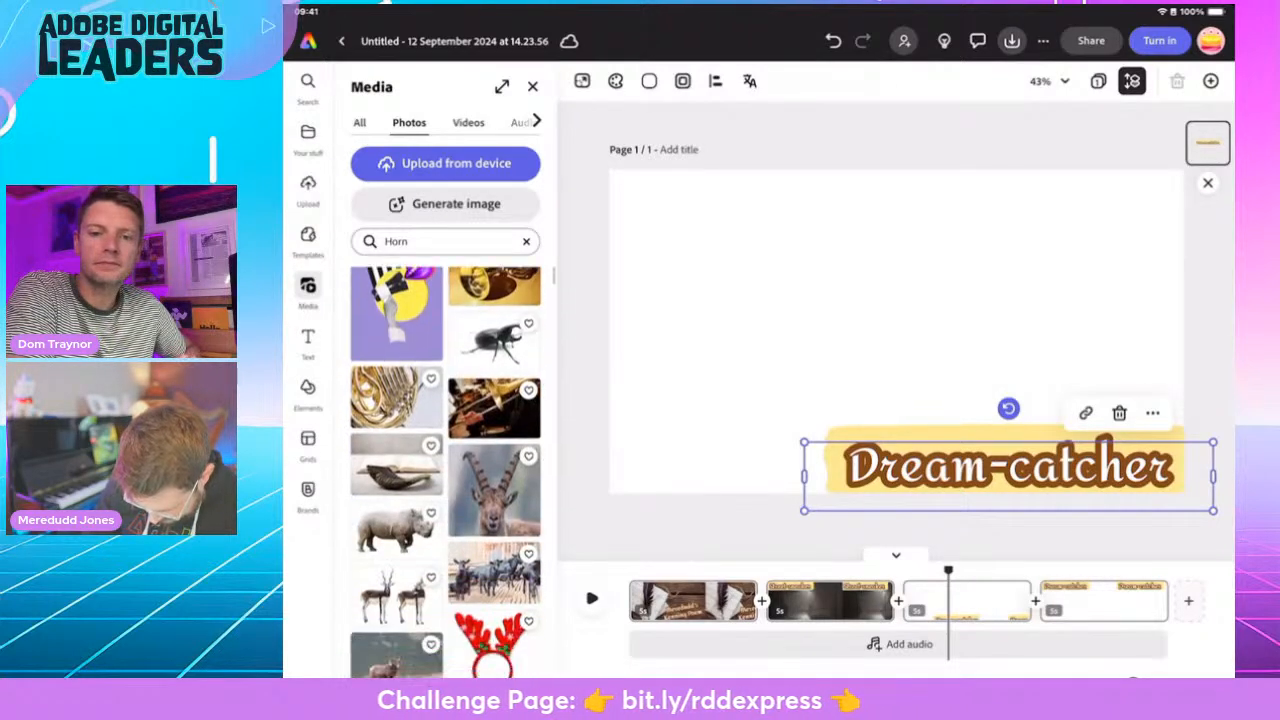
{"action": "scroll", "coordinate": [446, 470], "scroll_direction": "down", "scroll_amount": 4}
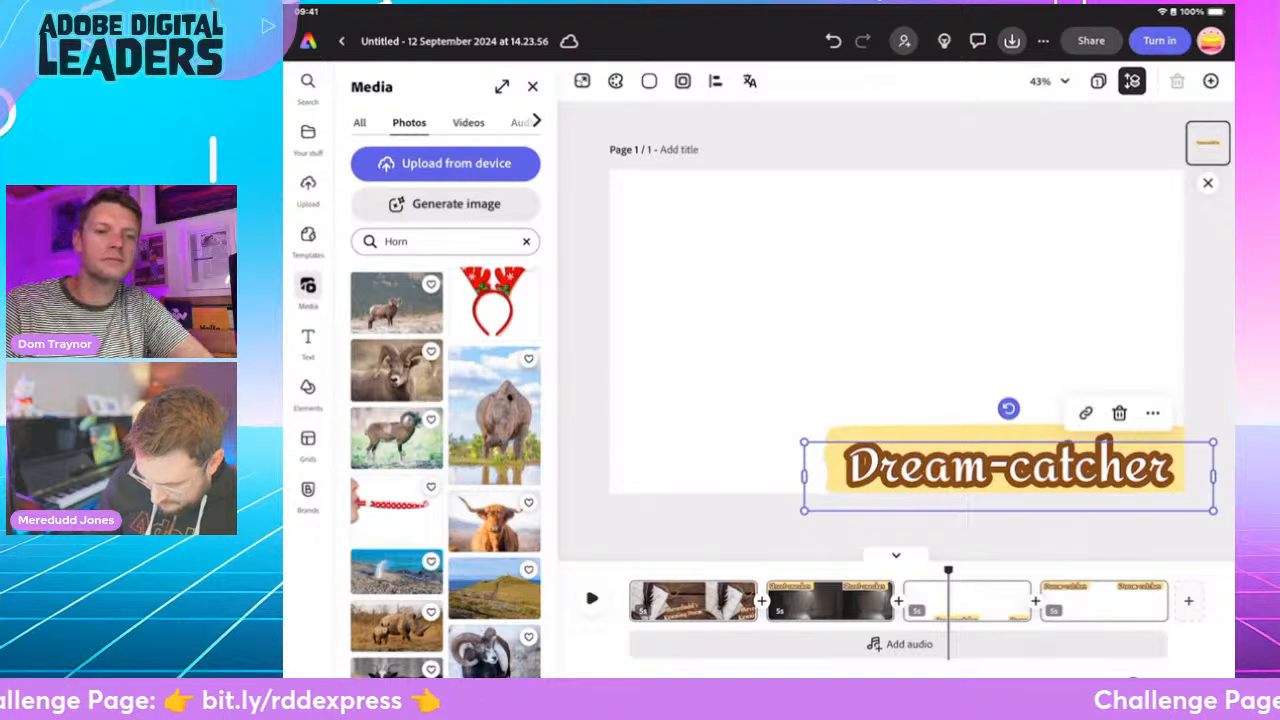
{"action": "left_click", "coordinate": [526, 241]}
- Generate a widescreen (16:9) image in the "Dream-catcher" scene from the prompt "Magical brass horn"
{"action": "left_click", "coordinate": [445, 204]}
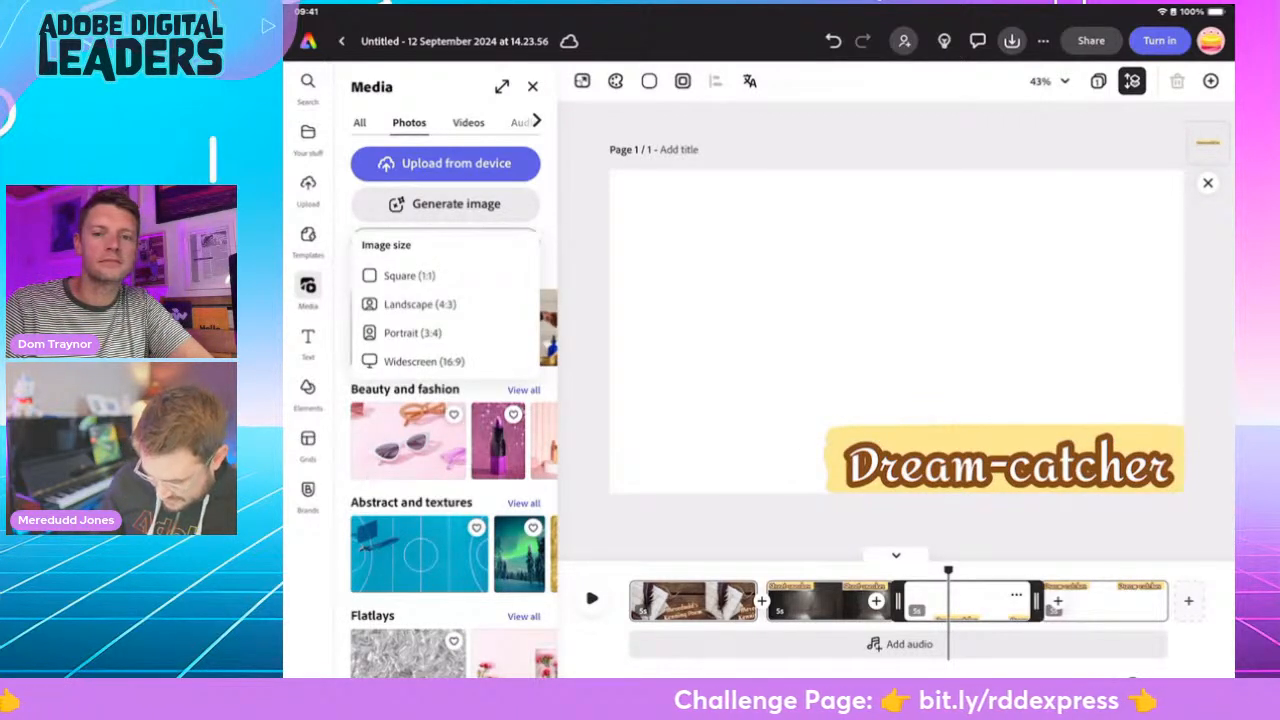
{"action": "left_click", "coordinate": [424, 362]}
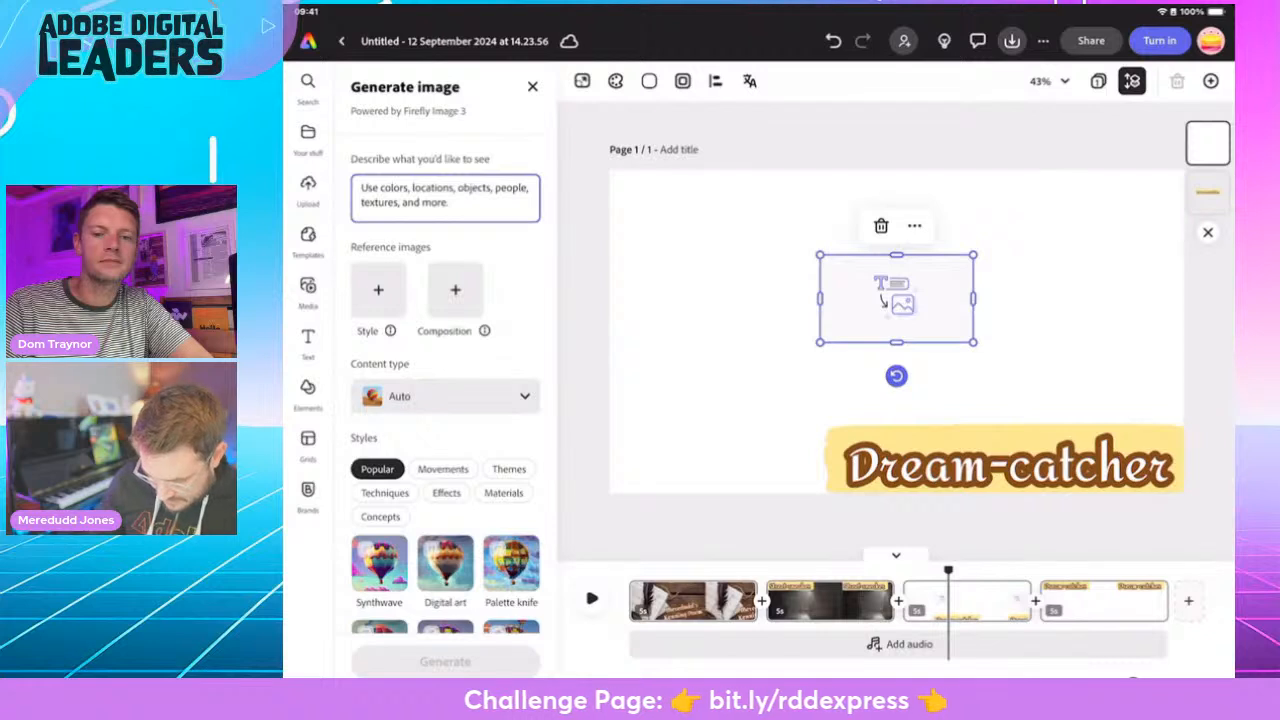
{"action": "left_click", "coordinate": [445, 197]}
{"action": "type", "text": "Magical brass "}
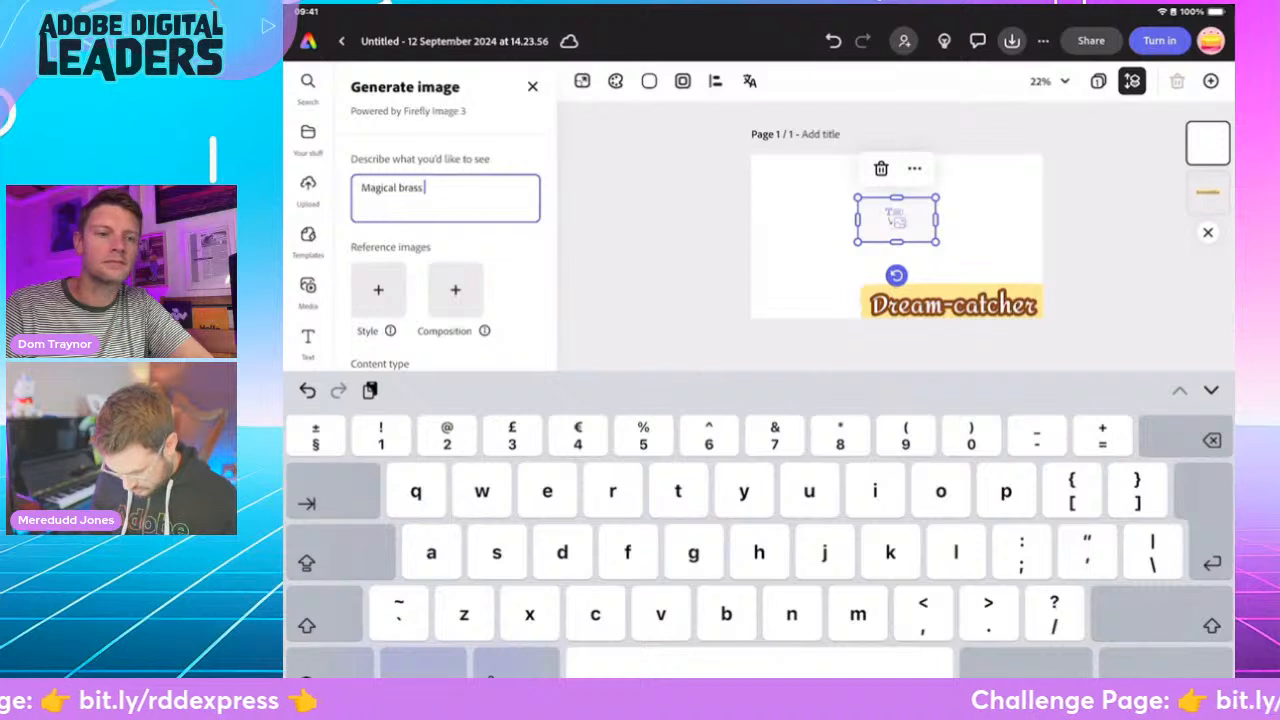
{"action": "type", "text": "horn"}
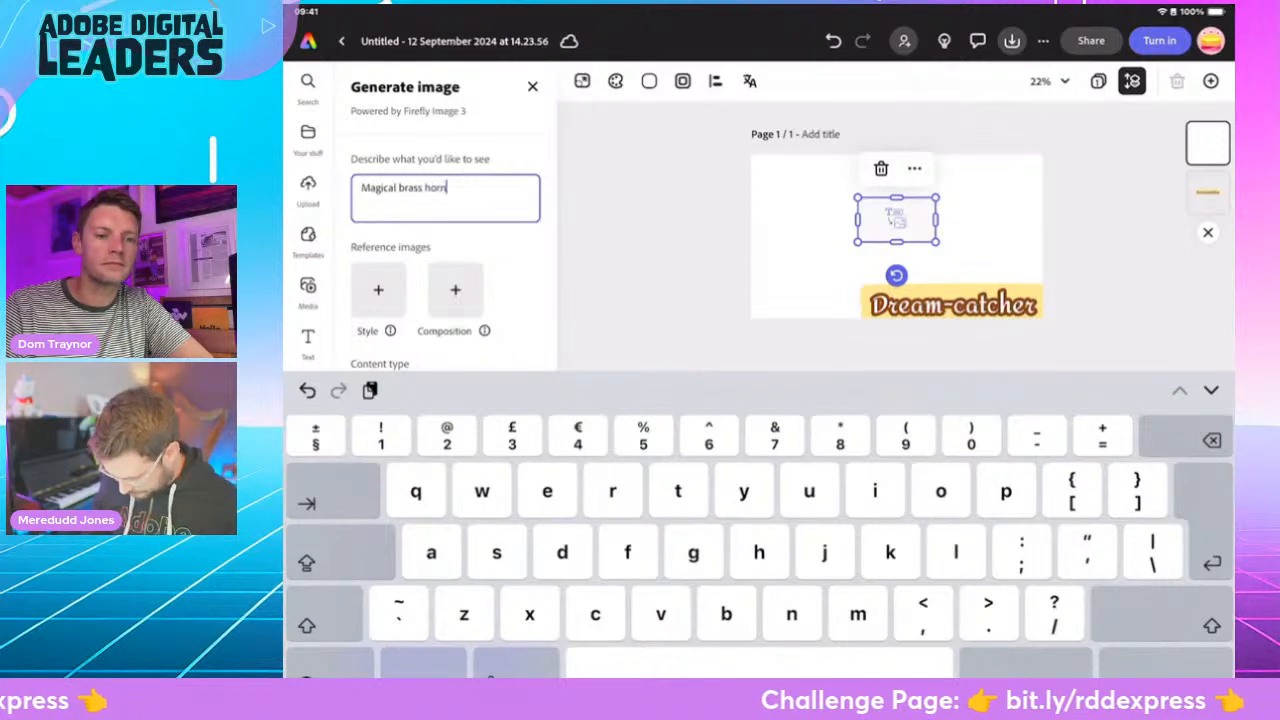
{"action": "left_click", "coordinate": [1166, 666]}
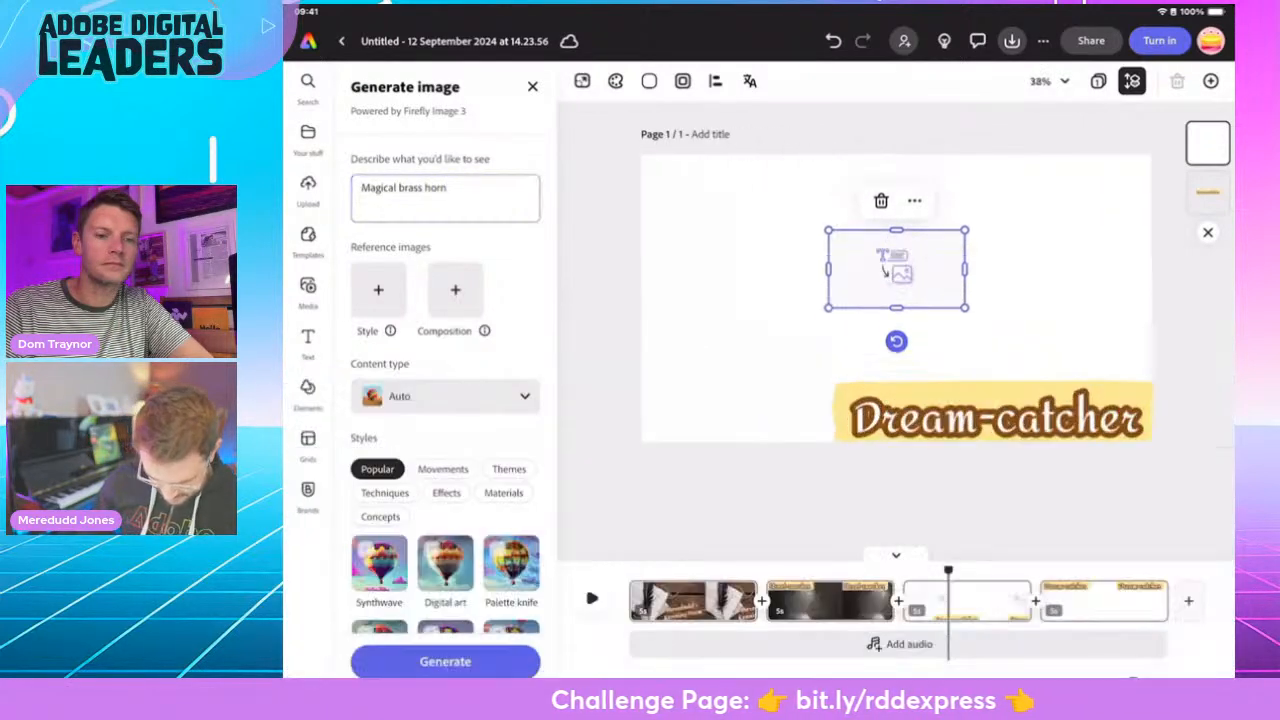
{"action": "left_click", "coordinate": [445, 661]}
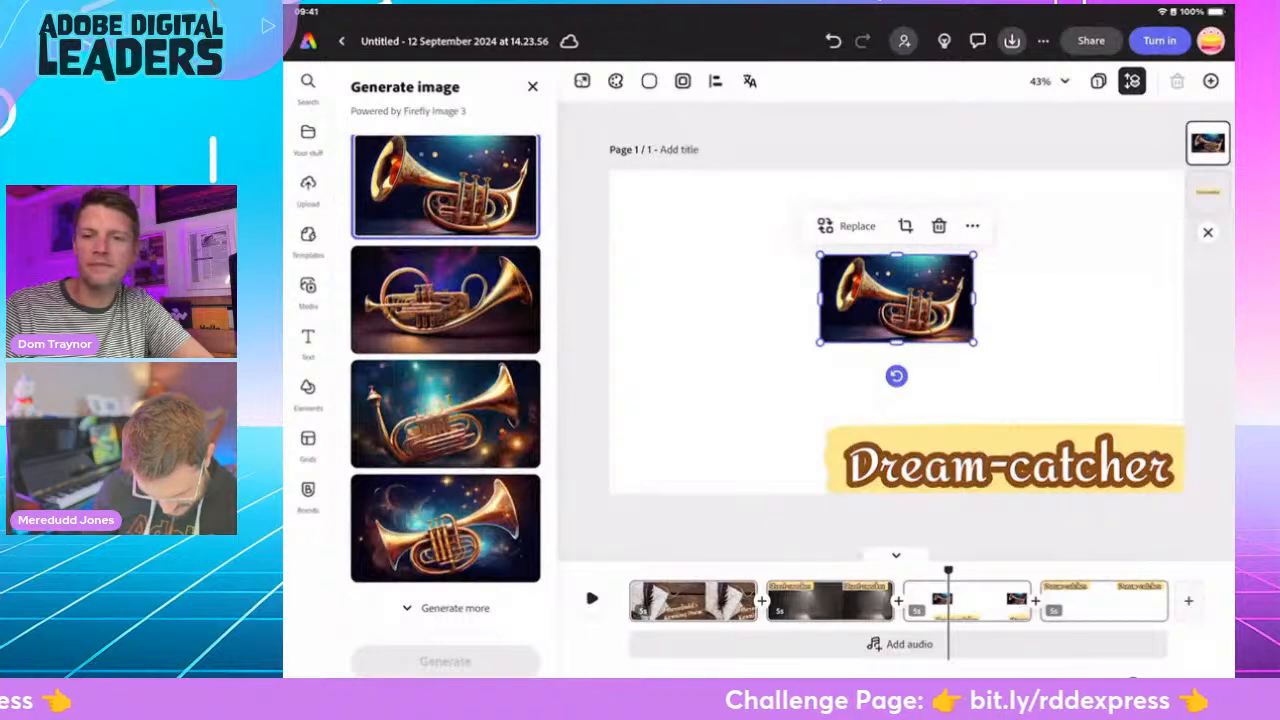
- Choose the second generated horn image, with the dark purple backdrop, and set it as the page background
{"action": "left_click", "coordinate": [445, 300]}
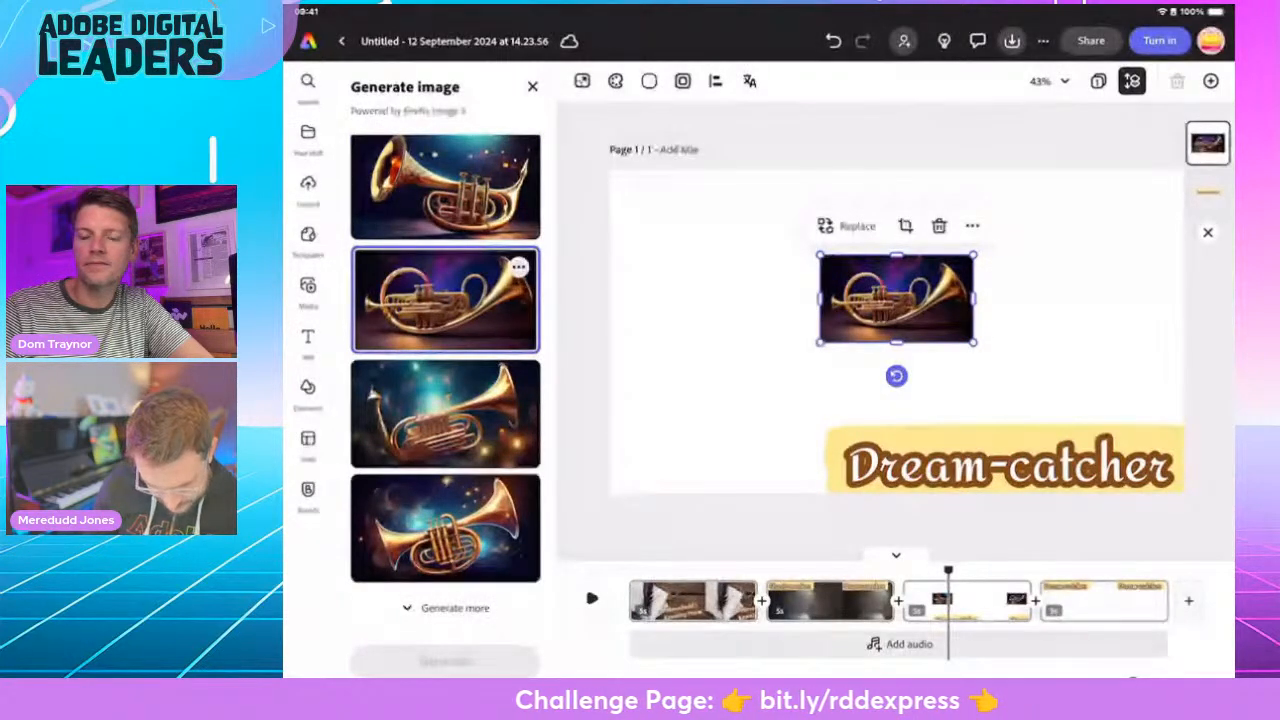
{"action": "left_click", "coordinate": [532, 87]}
{"action": "left_click", "coordinate": [434, 555]}
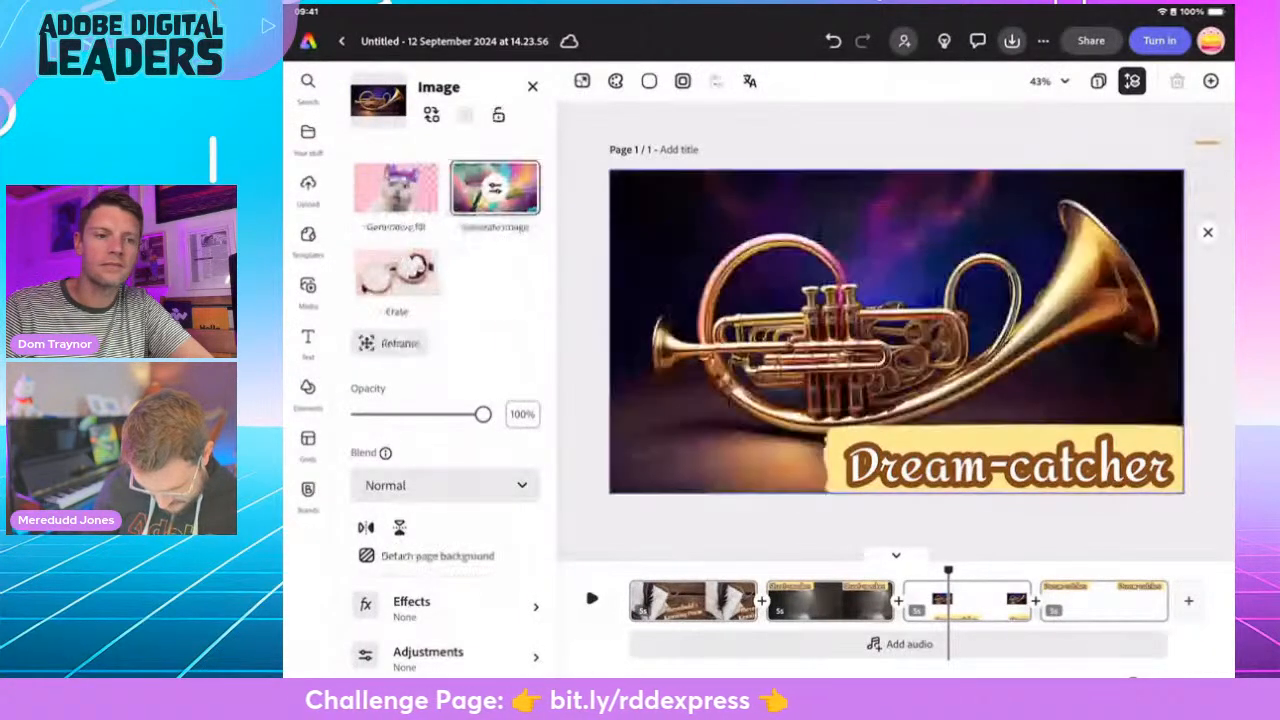
- Go to the last scene, the blank "Dream-catcher" copy, and select its heading text
{"action": "left_click_drag", "start_coordinate": [948, 570], "coordinate": [1067, 570]}
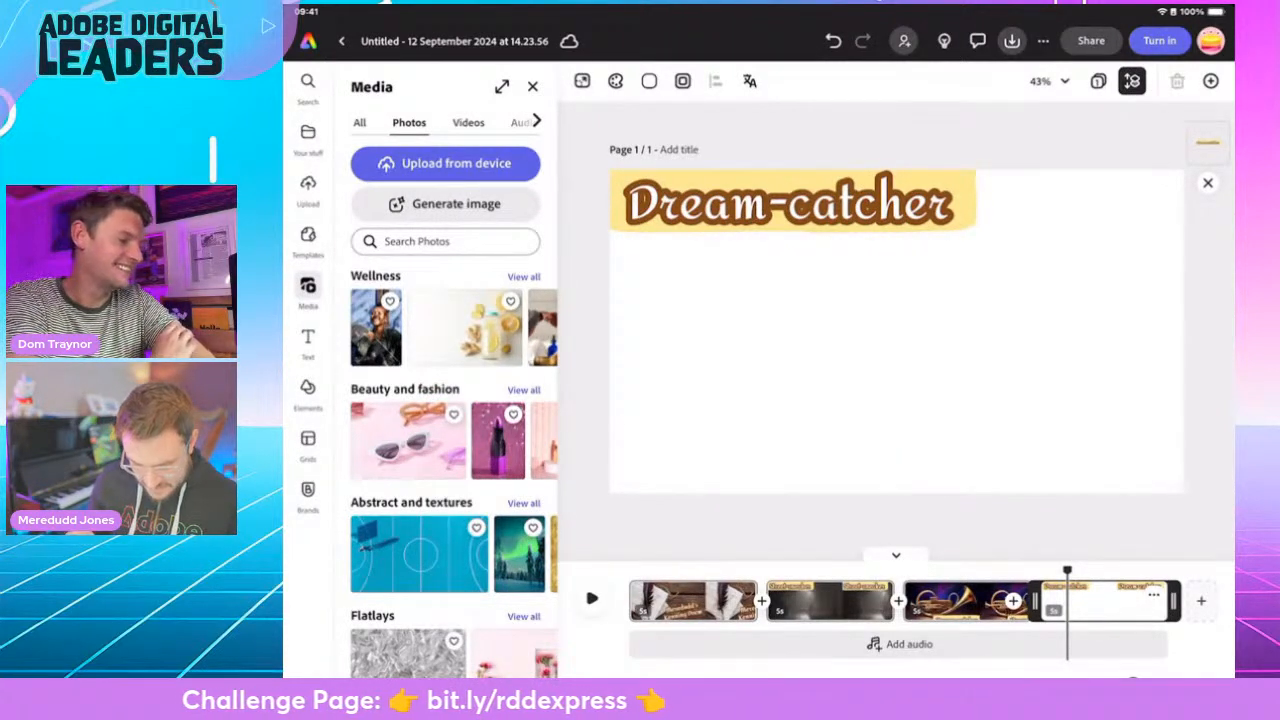
{"action": "left_click", "coordinate": [788, 205]}
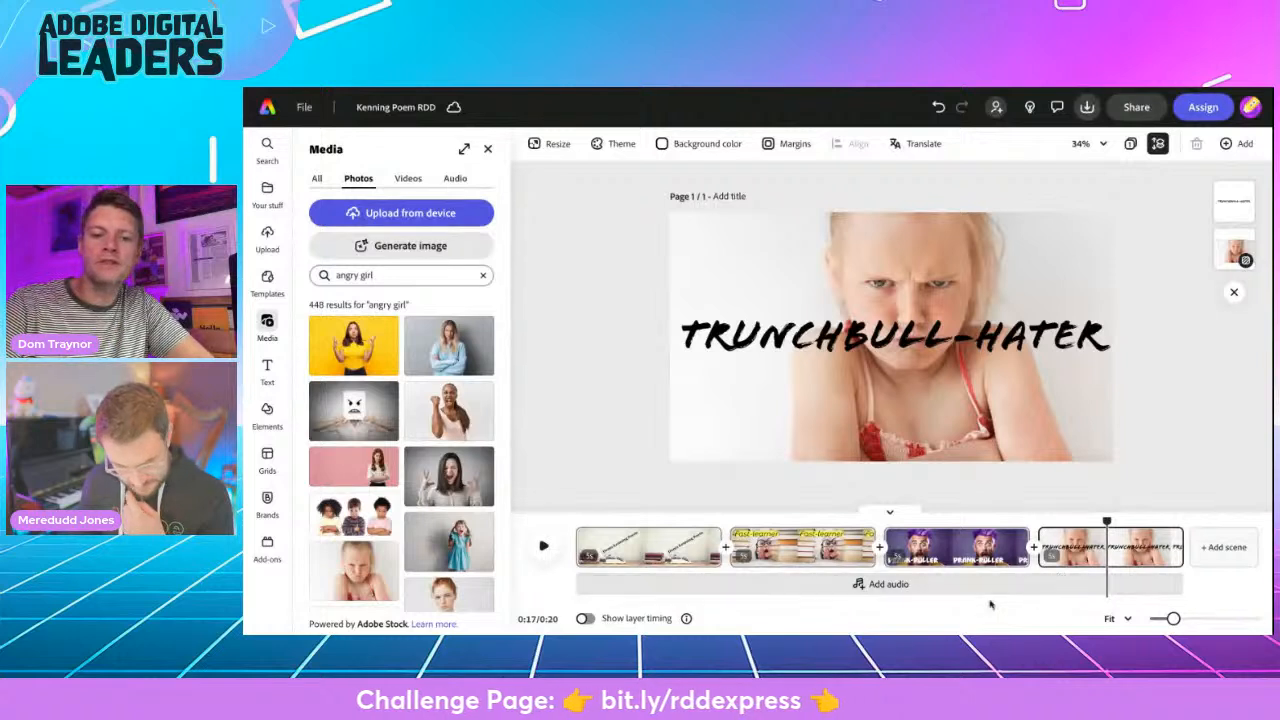
- Review the "Fast-learner", "Prank-puller" and "Trunchbull-hater" scenes in the Kenning Poem RDD project
{"action": "left_click", "coordinate": [785, 555]}
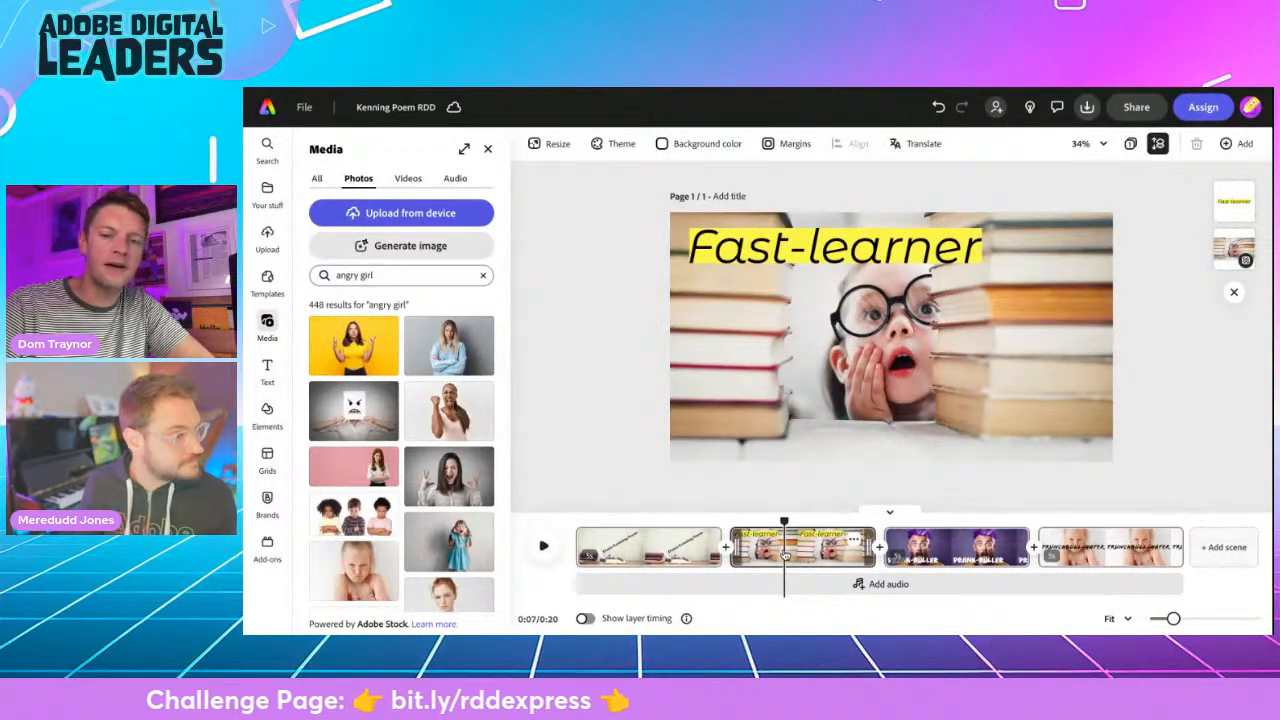
{"action": "left_click", "coordinate": [939, 555]}
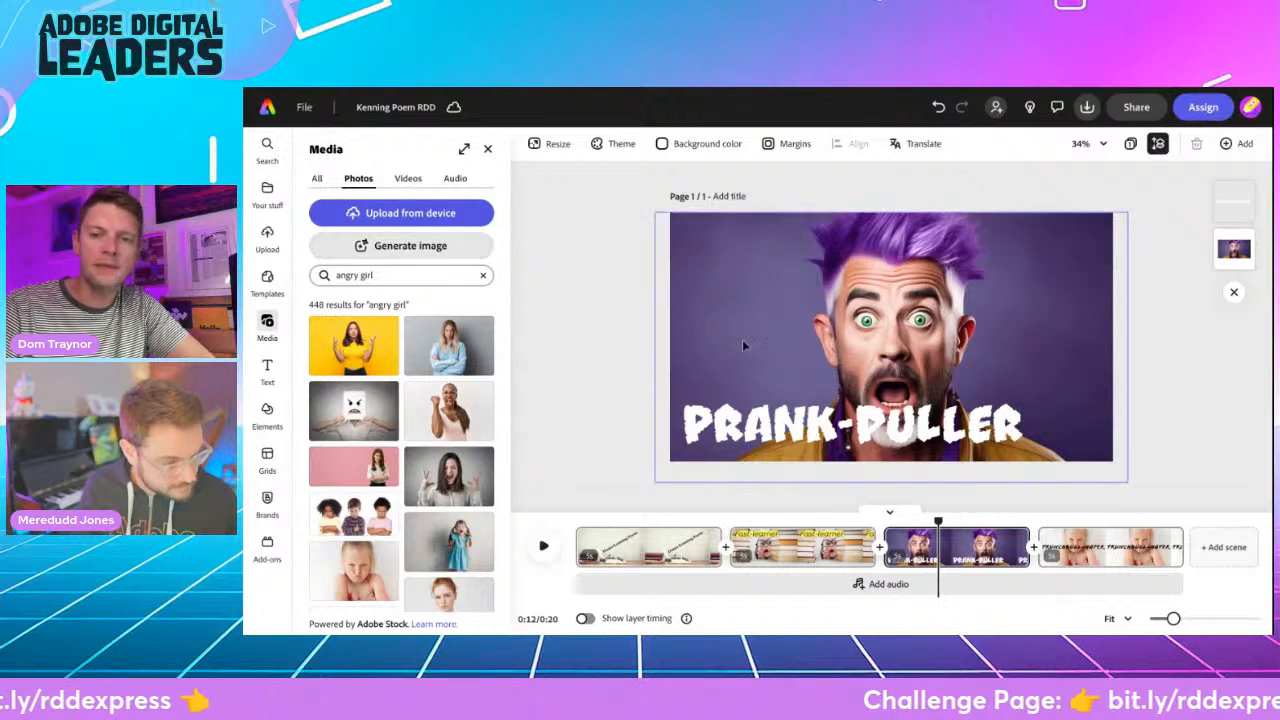
{"action": "left_click", "coordinate": [1093, 550]}
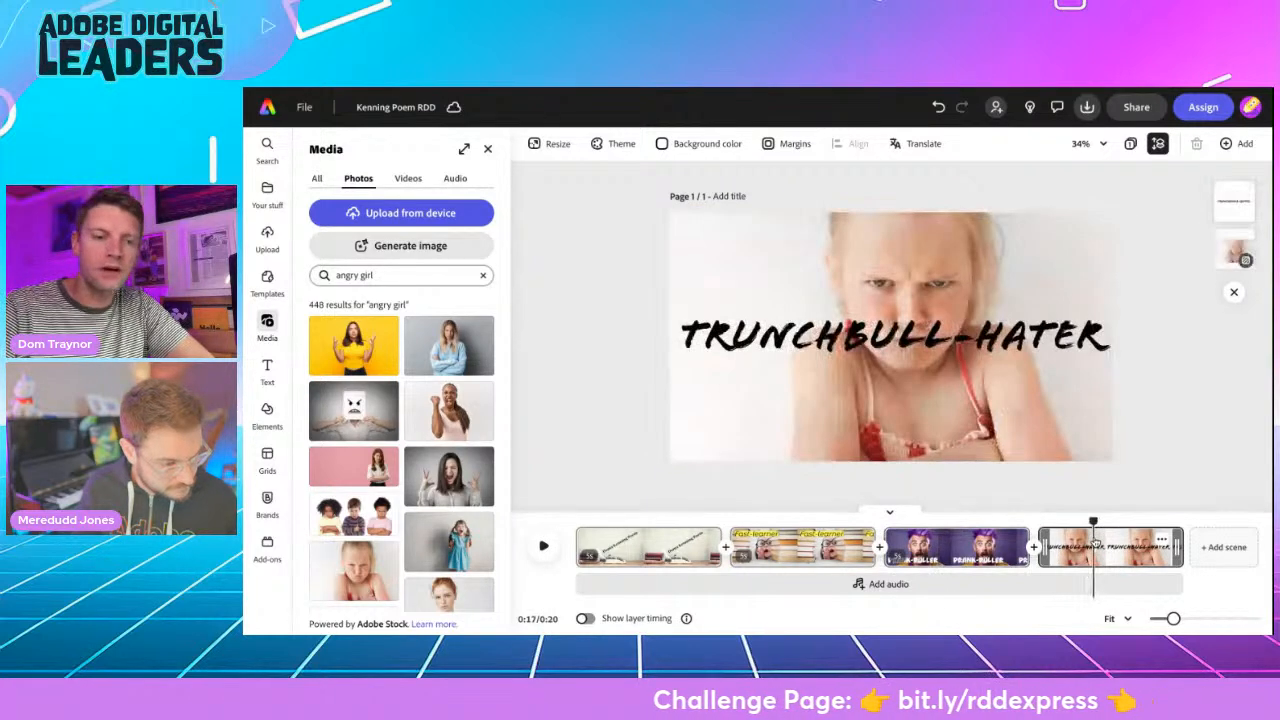
- Try replacing the "Trunchbull-hater" background with the photo of the girl in an orange sweater and the one against a blue wall
{"action": "scroll", "coordinate": [380, 440], "scroll_direction": "down", "scroll_amount": 2}
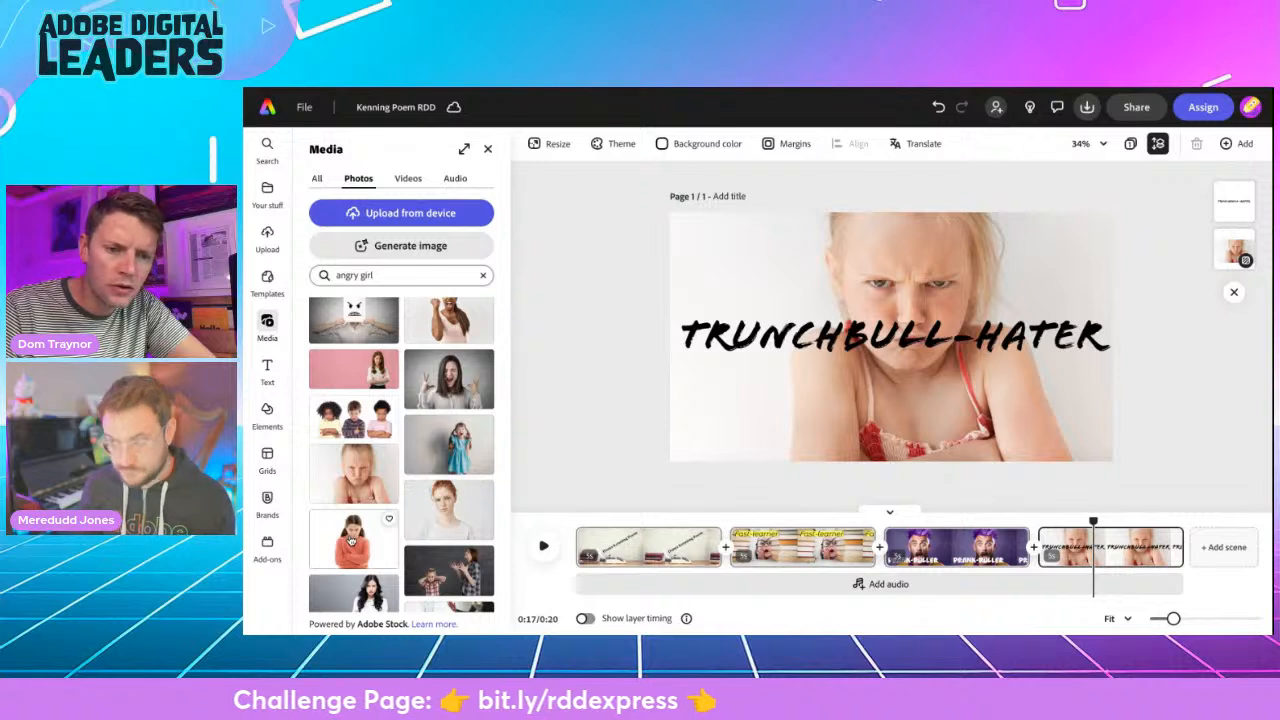
{"action": "left_click", "coordinate": [840, 285]}
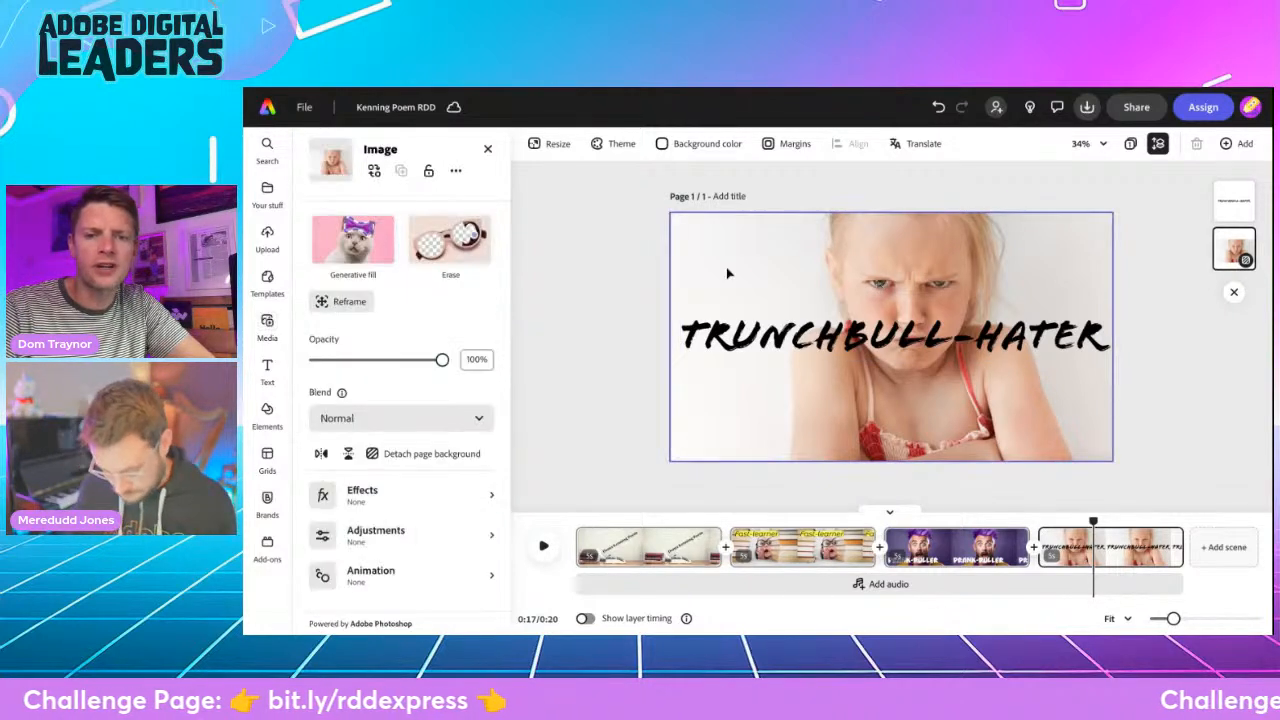
{"action": "left_click", "coordinate": [380, 173]}
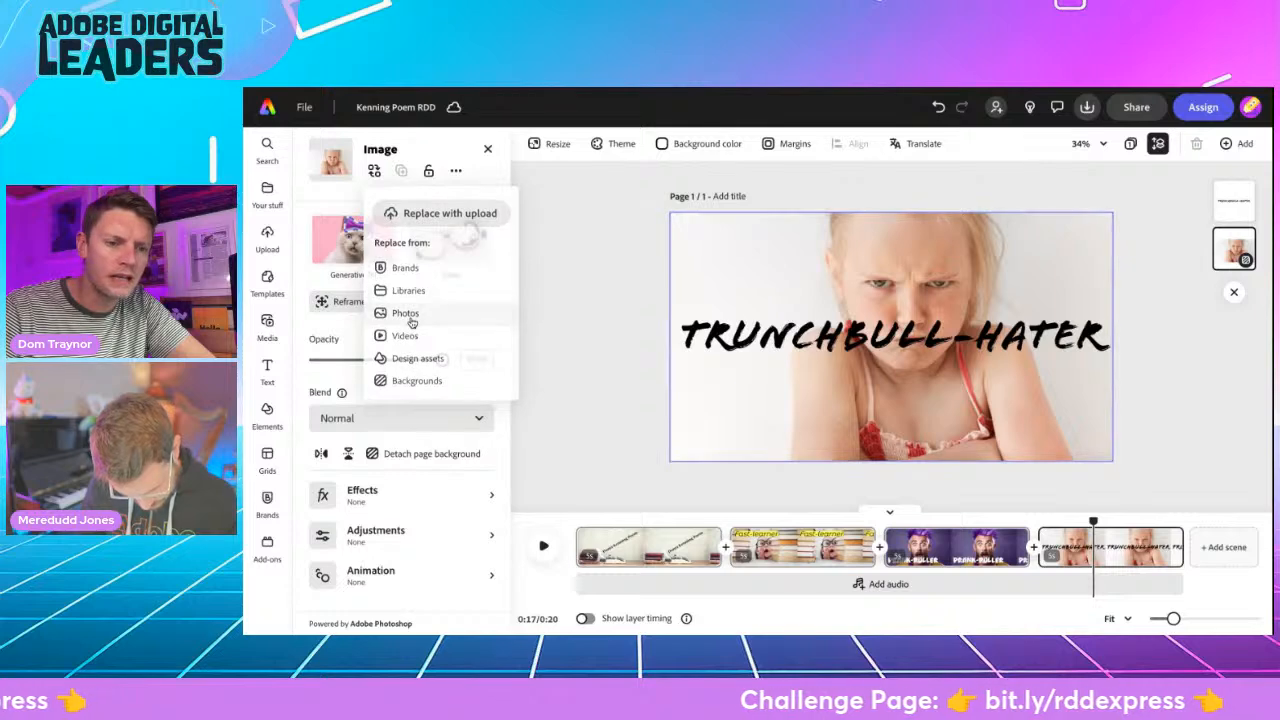
{"action": "left_click", "coordinate": [407, 316]}
{"action": "scroll", "coordinate": [380, 450], "scroll_direction": "down", "scroll_amount": 4}
{"action": "left_click", "coordinate": [352, 492]}
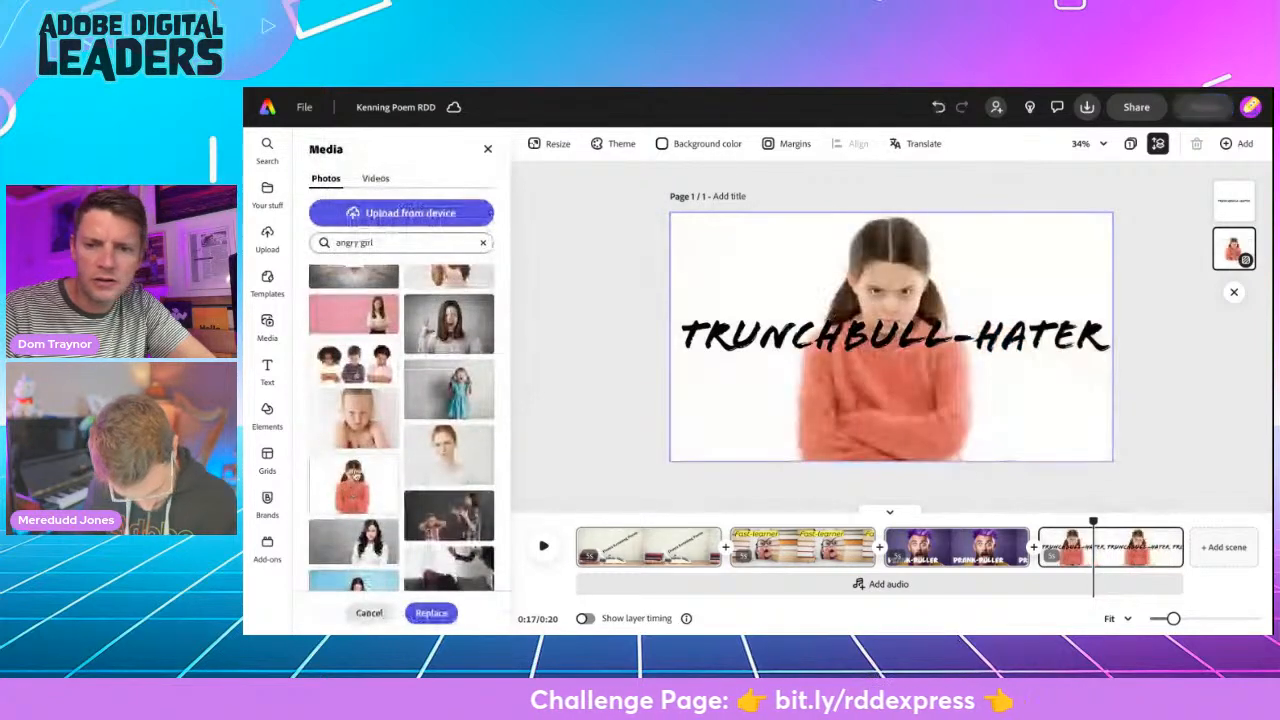
{"action": "scroll", "coordinate": [356, 505], "scroll_direction": "down", "scroll_amount": 1}
{"action": "left_click", "coordinate": [356, 510]}
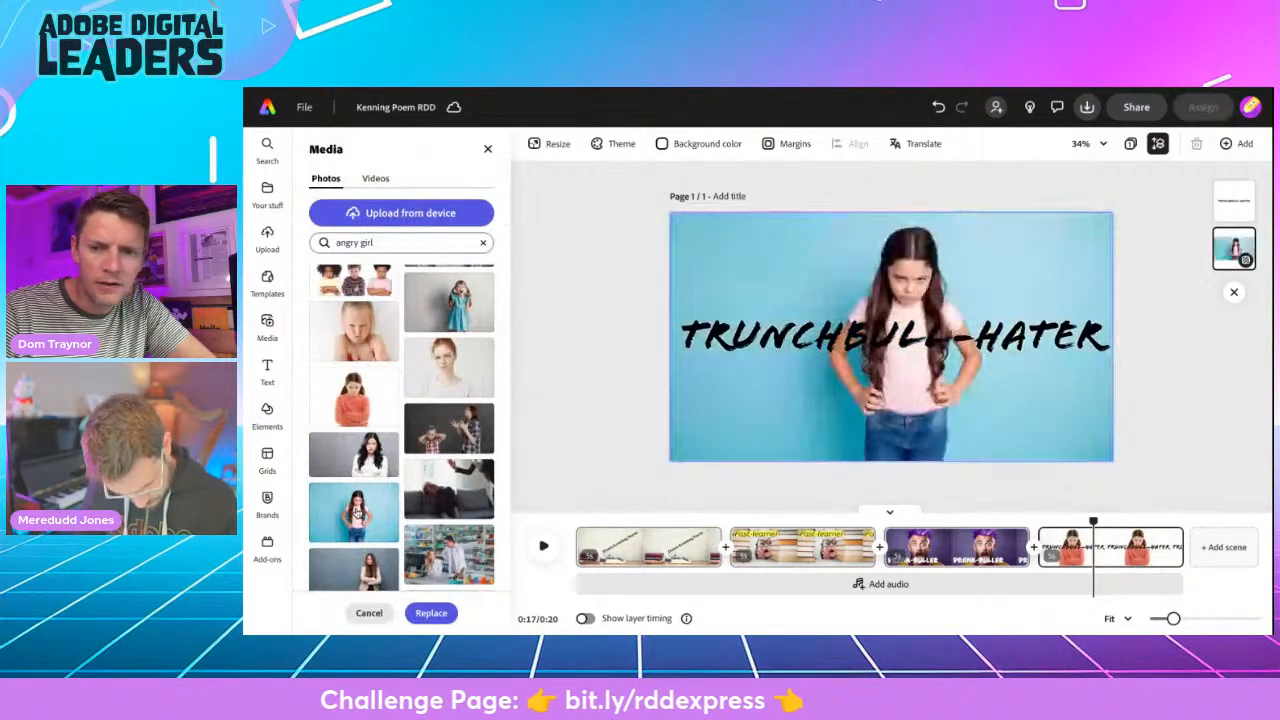
- Choose the close-up photo of the scowling blonde girl as the "Trunchbull-hater" background replacement and apply it
{"action": "scroll", "coordinate": [386, 376], "scroll_direction": "up", "scroll_amount": 1}
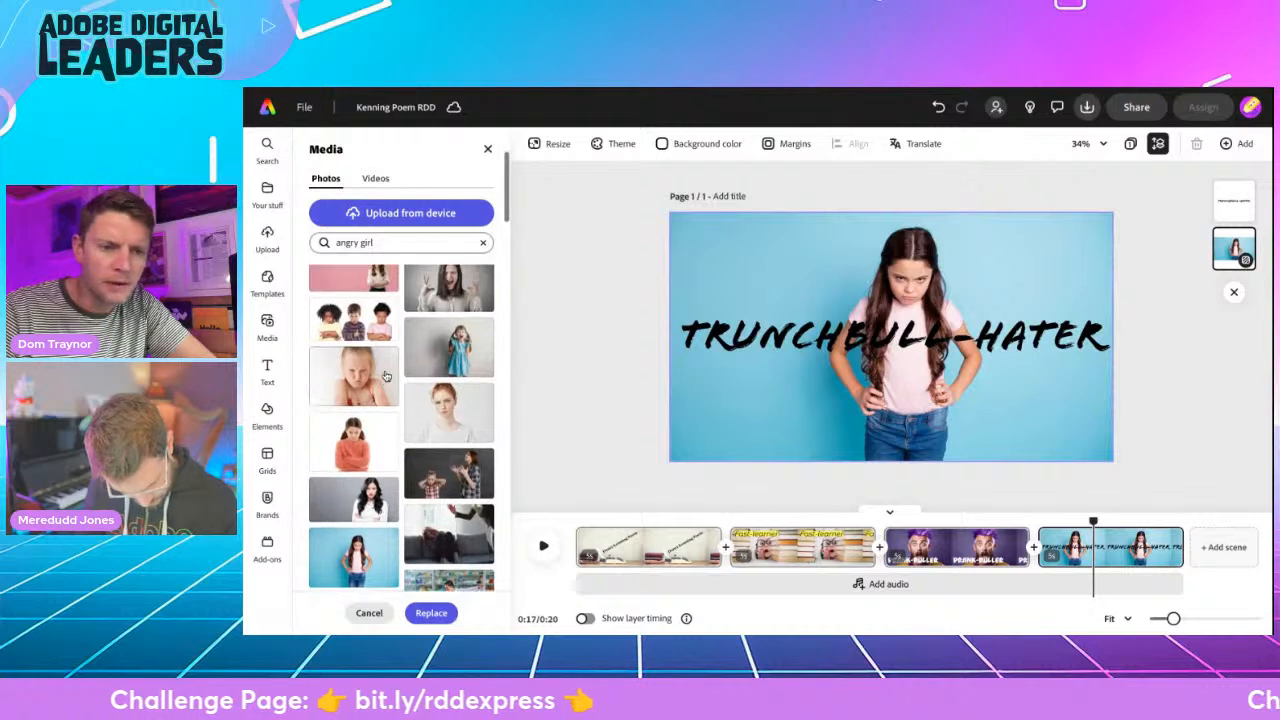
{"action": "left_click", "coordinate": [358, 383]}
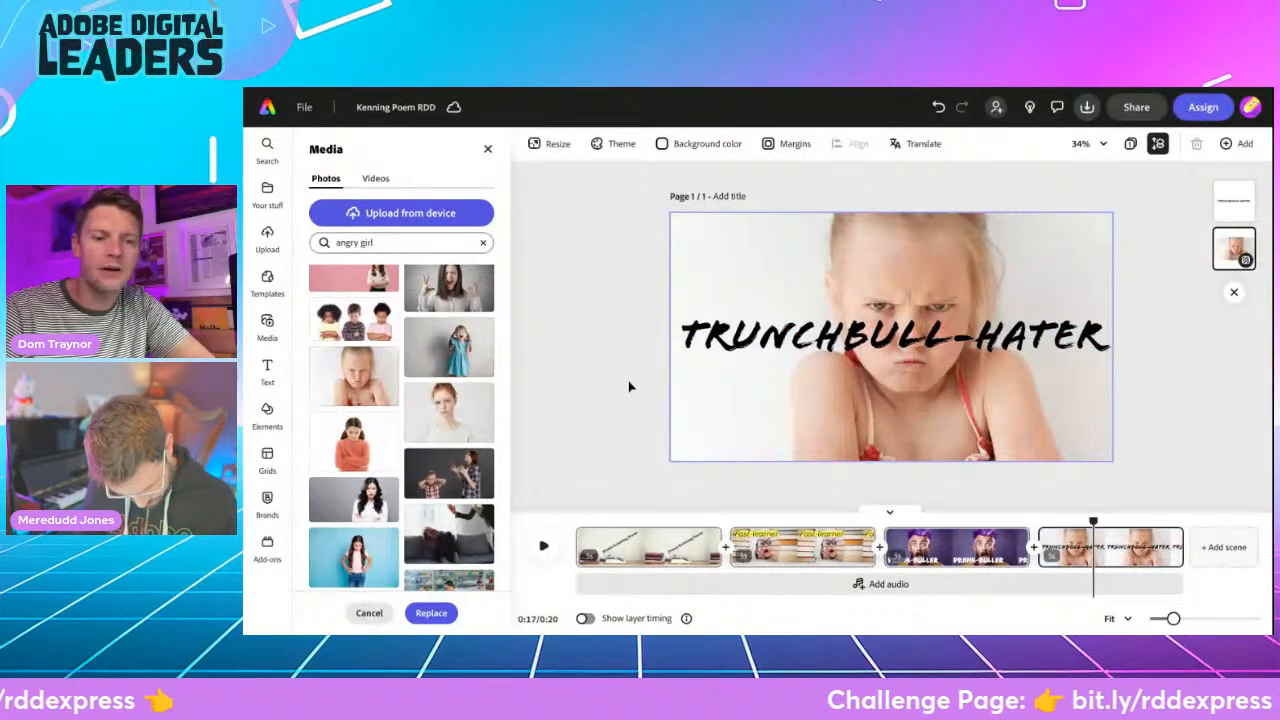
{"action": "left_click", "coordinate": [431, 612]}
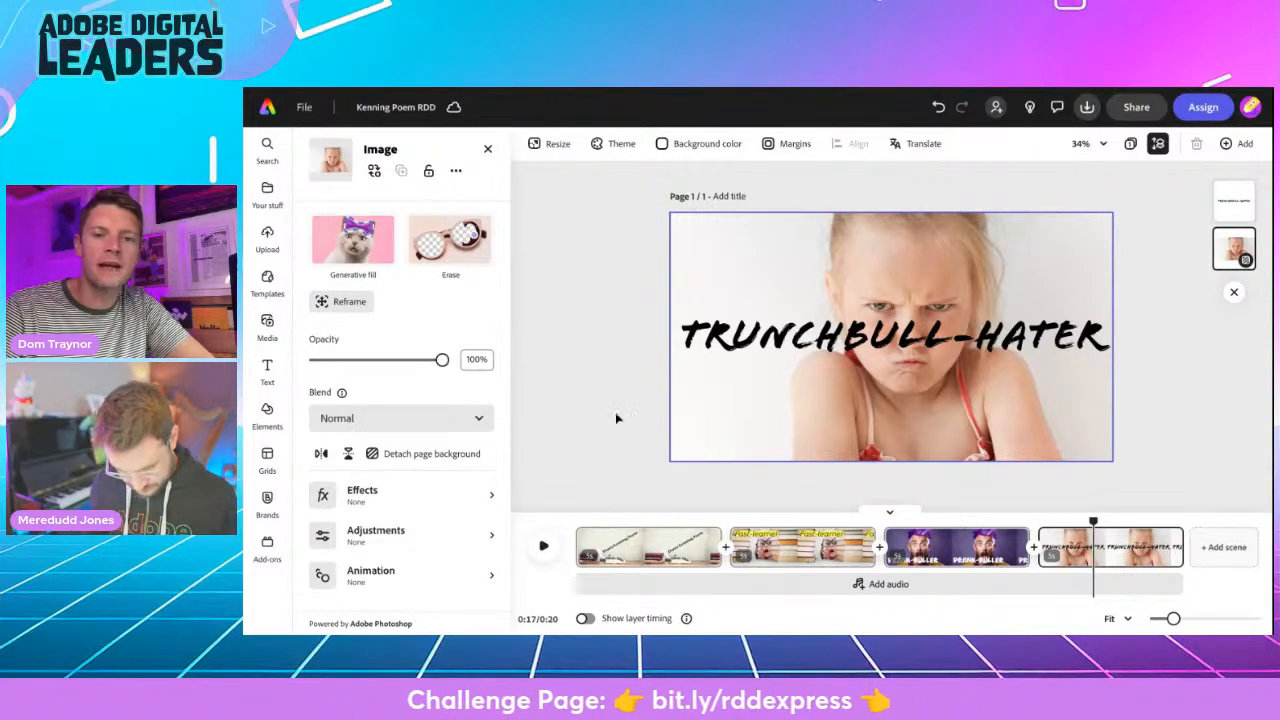
- Detach the scowling girl photo from the "Trunchbull-hater" page background and enlarge it to span the full page width
{"action": "left_click", "coordinate": [427, 456]}
{"action": "left_click_drag", "start_coordinate": [843, 353], "coordinate": [681, 445]}
{"action": "left_click_drag", "start_coordinate": [787, 383], "coordinate": [1074, 192]}
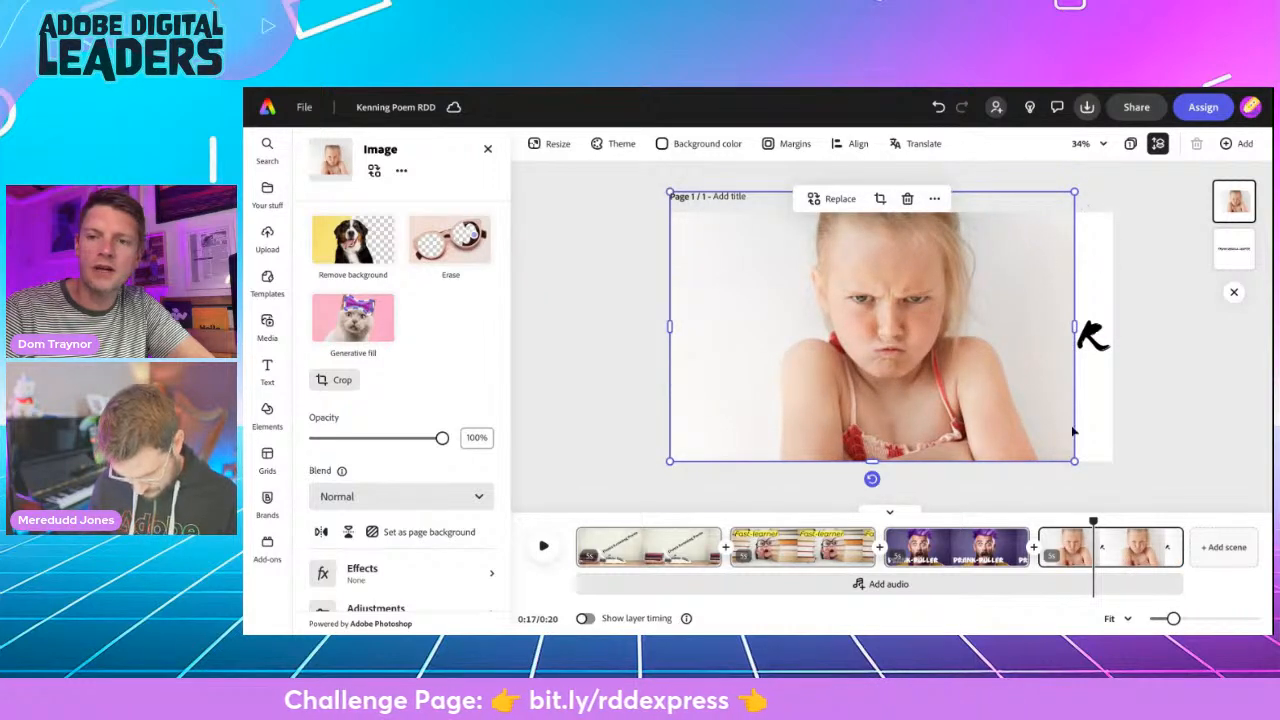
{"action": "left_click_drag", "start_coordinate": [1071, 457], "coordinate": [1122, 474]}
- Bring the "Trunchbull-hater" heading in front of the photo and move it down to the page's lower edge
{"action": "left_click_drag", "start_coordinate": [1237, 258], "coordinate": [1236, 203]}
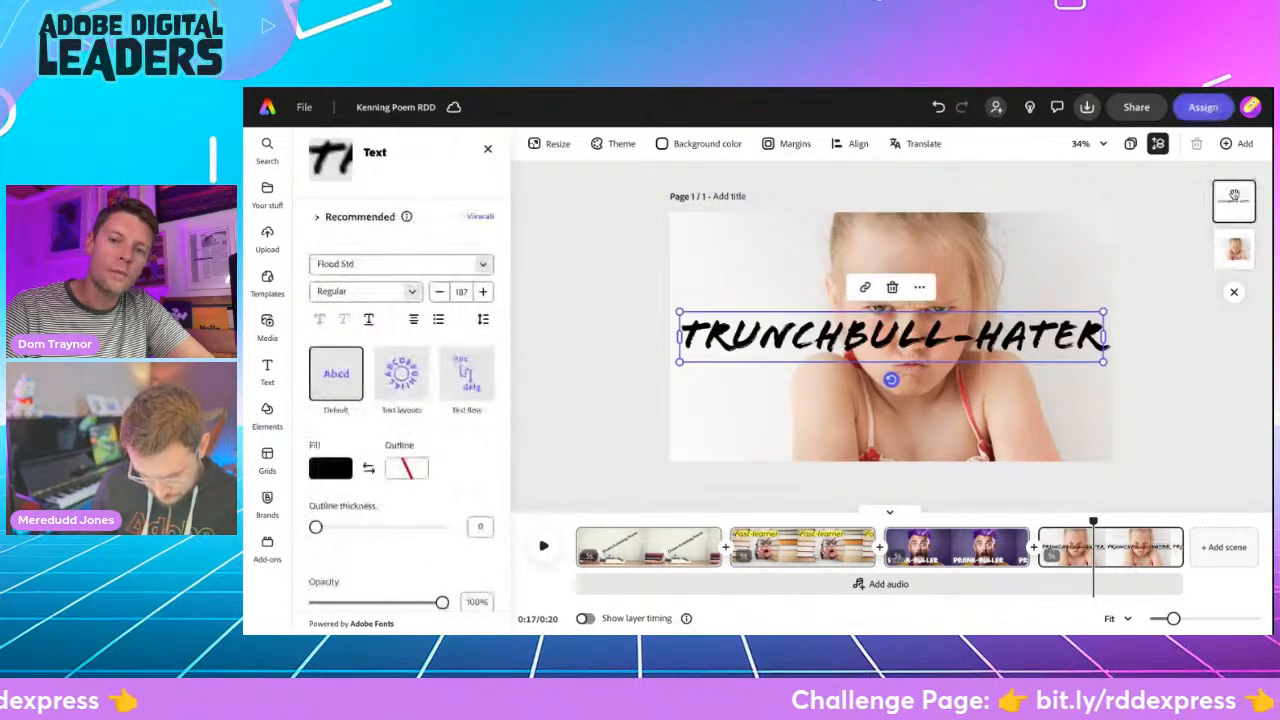
{"action": "left_click_drag", "start_coordinate": [966, 338], "coordinate": [966, 428]}
{"action": "left_click", "coordinate": [583, 346]}
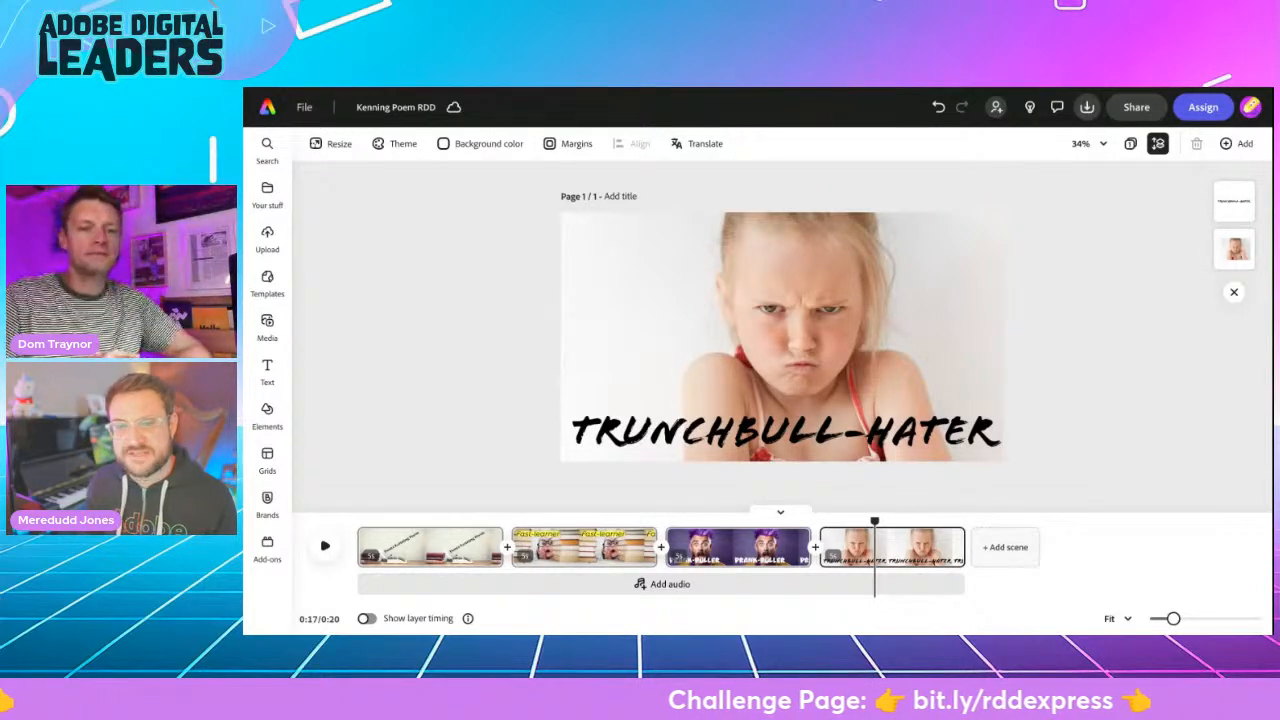
- Generate "large round glasses" on the girl's face with Generative fill, brushing over her eyes at brush size 100
{"action": "left_click", "coordinate": [670, 320]}
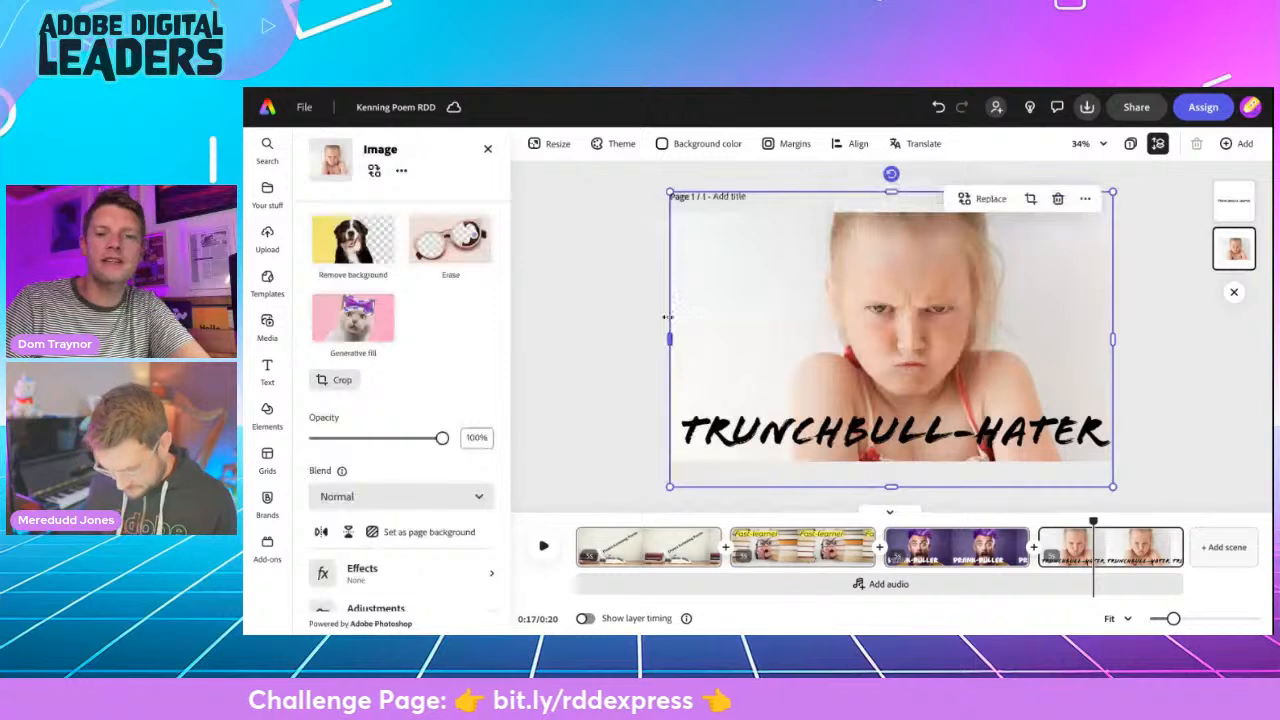
{"action": "mouse_move", "coordinate": [352, 325]}
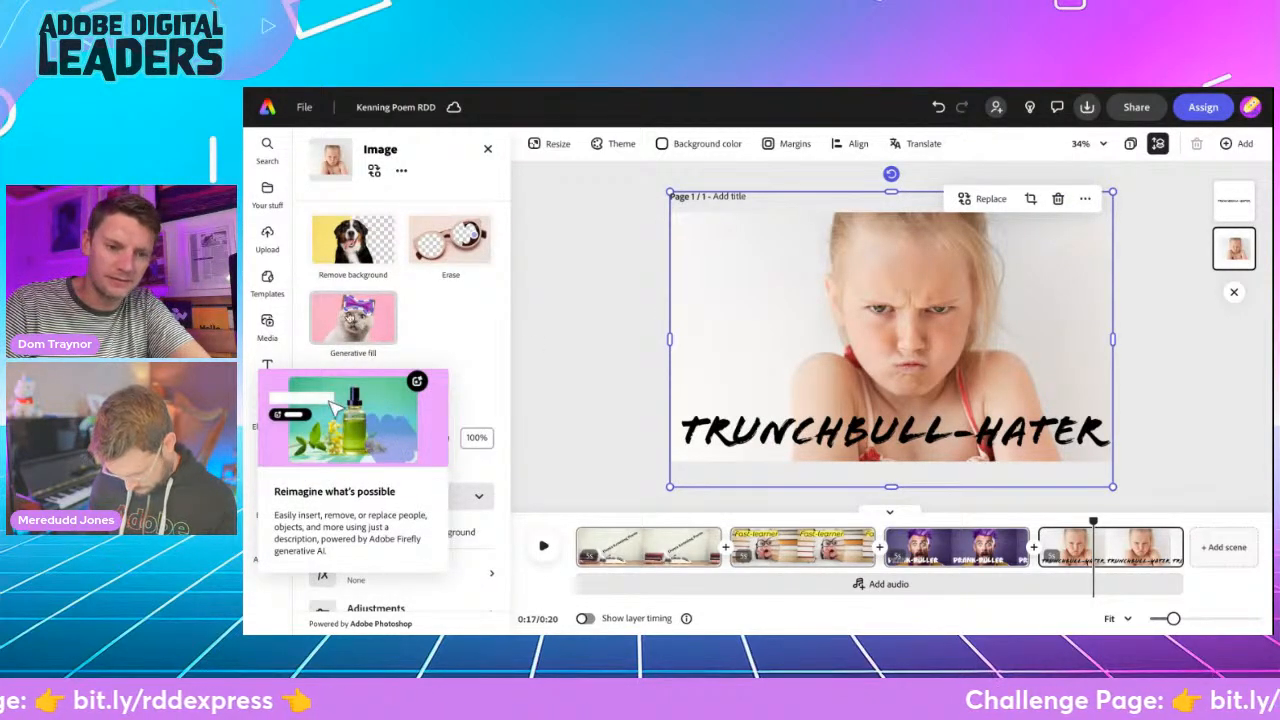
{"action": "left_click", "coordinate": [352, 320]}
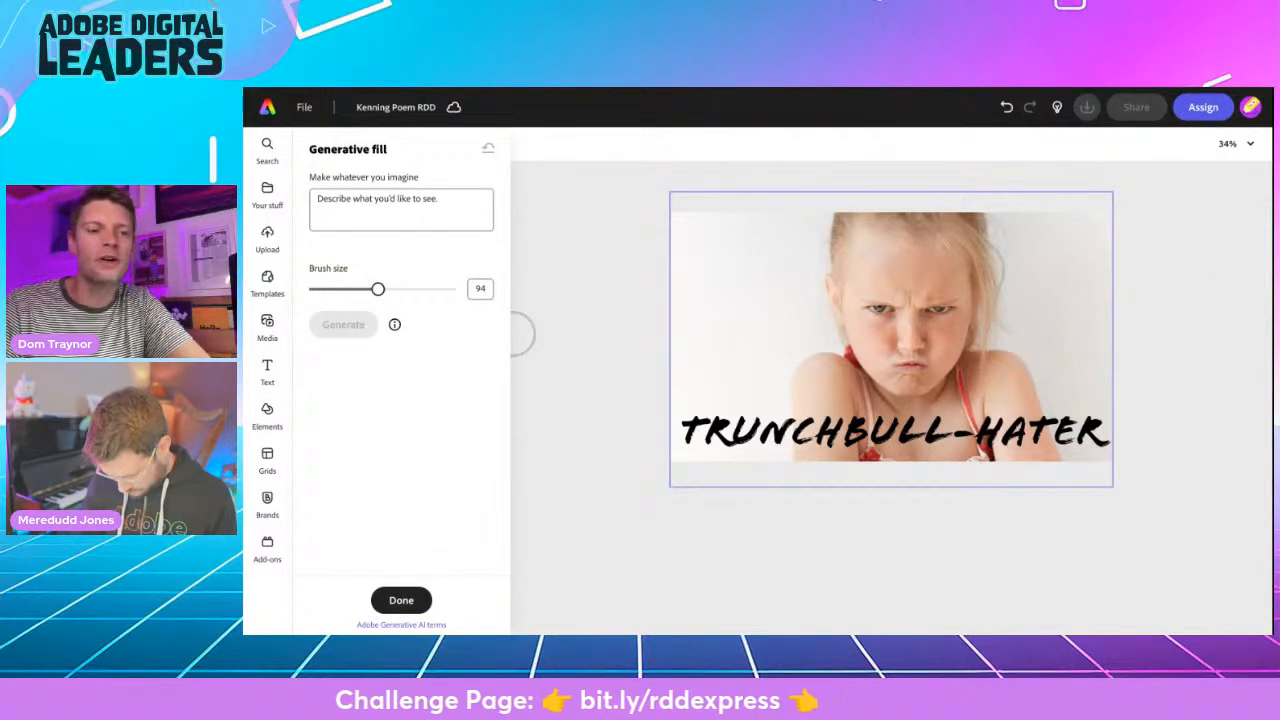
{"action": "left_click", "coordinate": [340, 199]}
{"action": "type", "text": "large round glasses"}
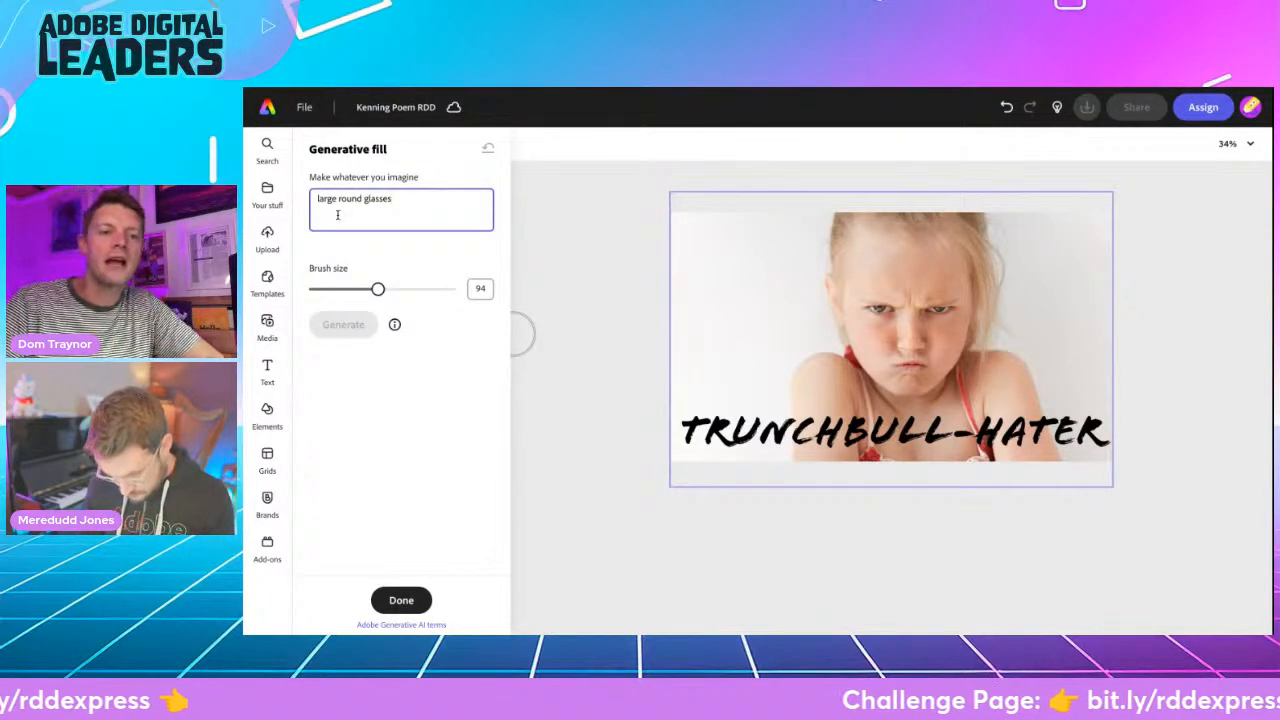
{"action": "left_click_drag", "start_coordinate": [378, 289], "coordinate": [383, 290]}
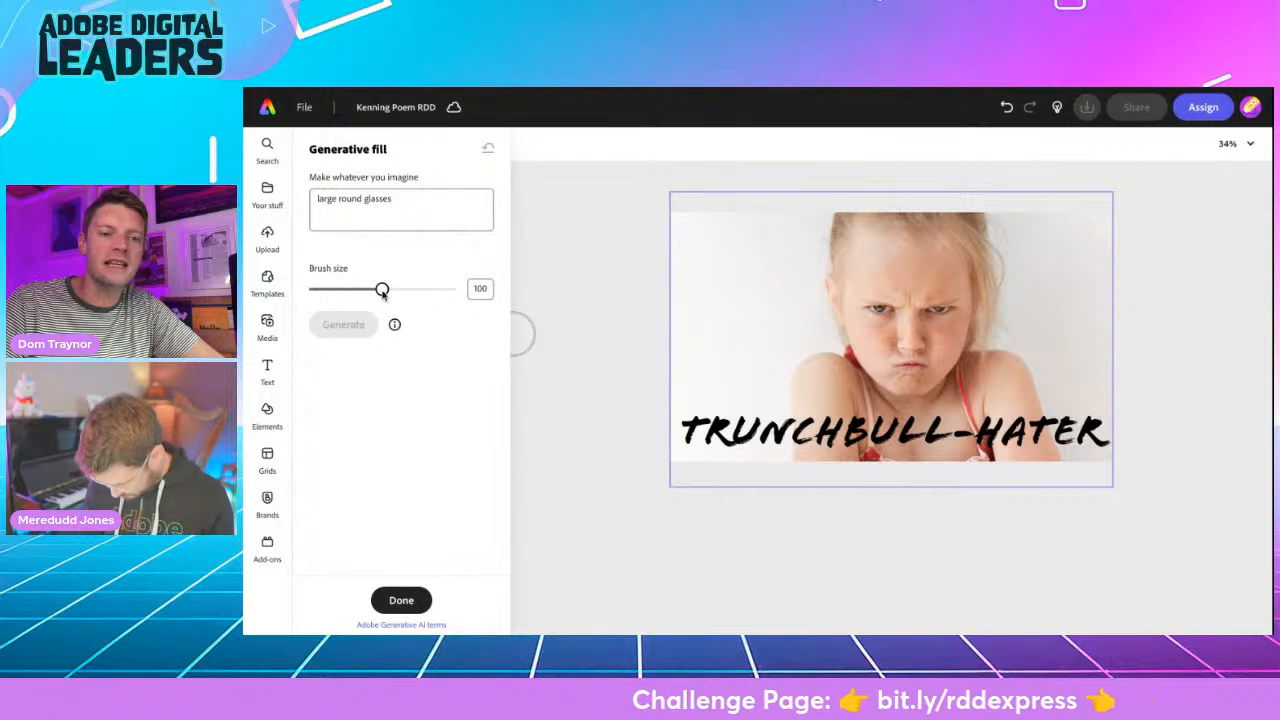
{"action": "mouse_move", "coordinate": [883, 302]}
{"action": "left_mouse_down"}
{"action": "mouse_move", "coordinate": [871, 309]}
{"action": "mouse_move", "coordinate": [880, 297]}
{"action": "mouse_move", "coordinate": [956, 294]}
{"action": "mouse_move", "coordinate": [938, 316]}
{"action": "mouse_move", "coordinate": [861, 305]}
{"action": "mouse_move", "coordinate": [940, 292]}
{"action": "mouse_move", "coordinate": [929, 294]}
{"action": "left_mouse_up"}
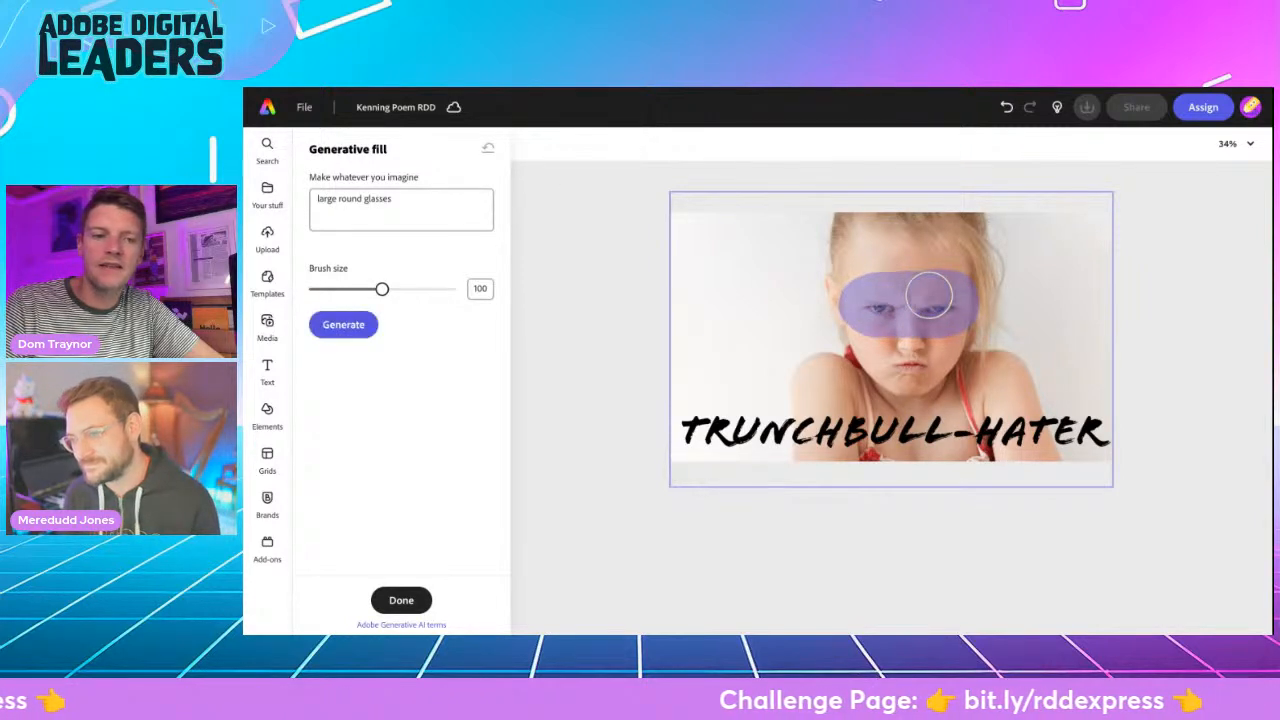
{"action": "left_click", "coordinate": [343, 326]}
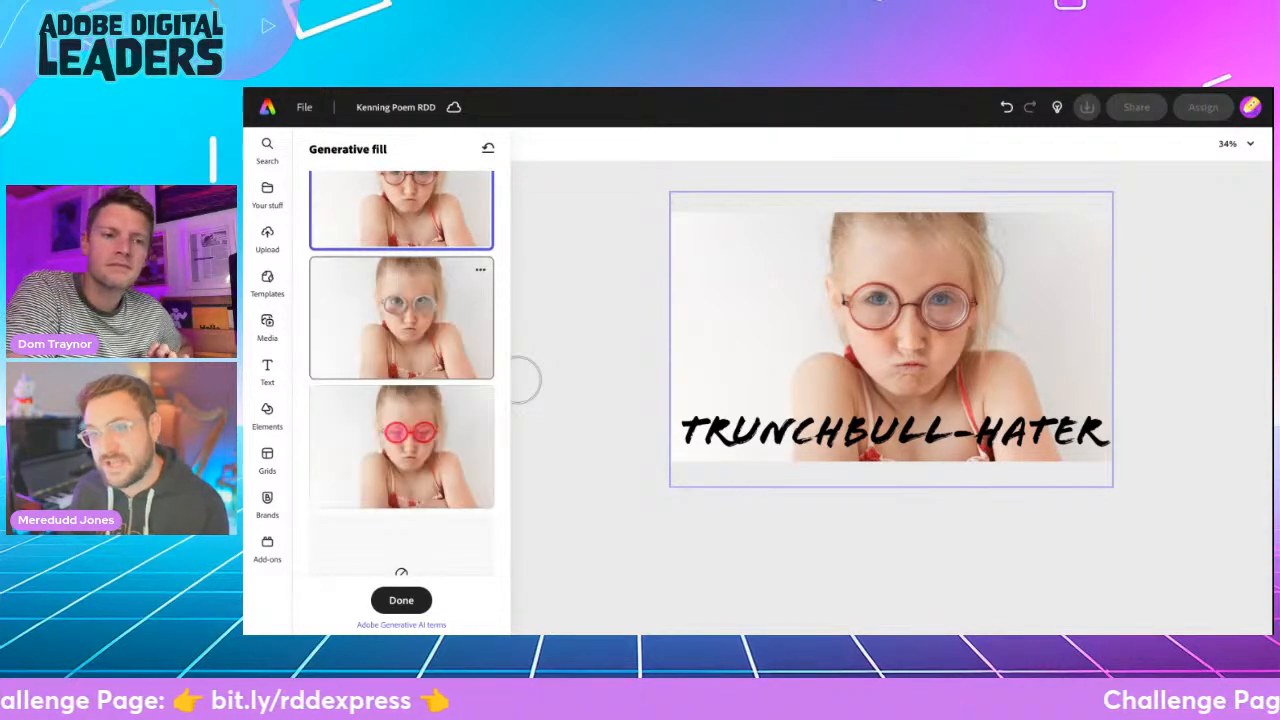
- Compare the generated glasses variants and keep the first one, with thin reddish-brown round frames
{"action": "scroll", "coordinate": [349, 320], "scroll_direction": "up", "scroll_amount": 2}
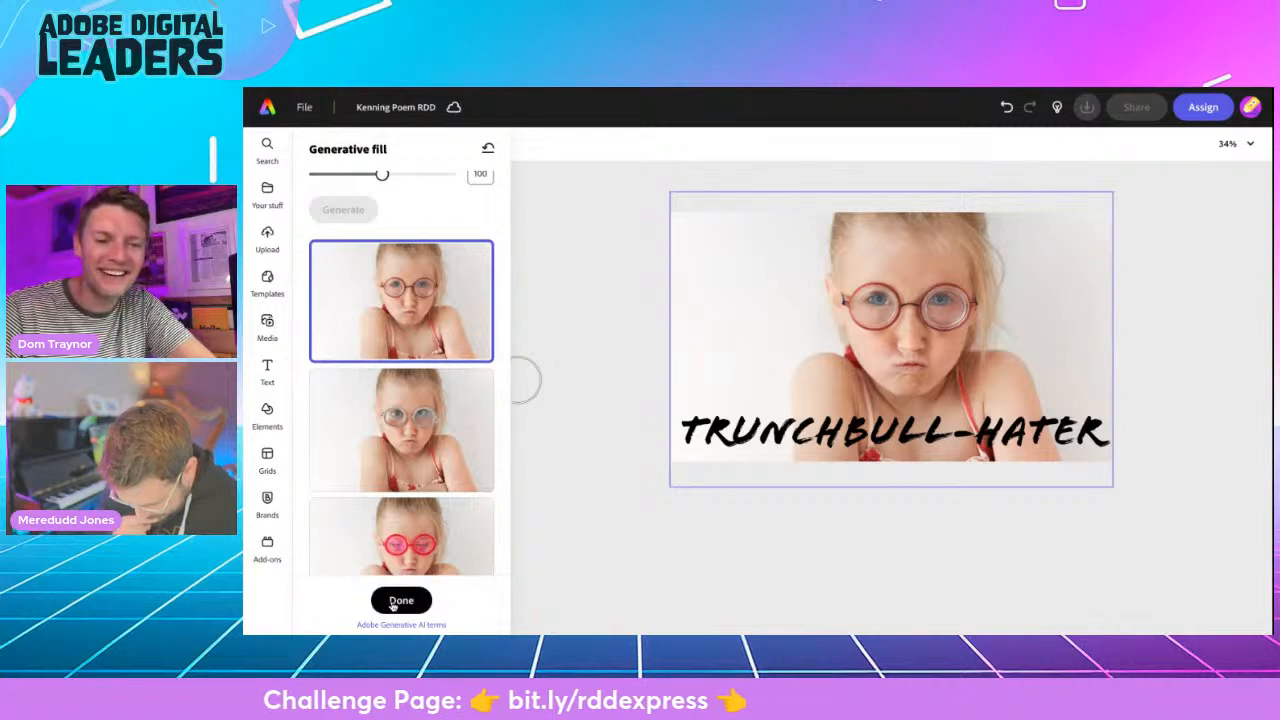
{"action": "left_click", "coordinate": [425, 443]}
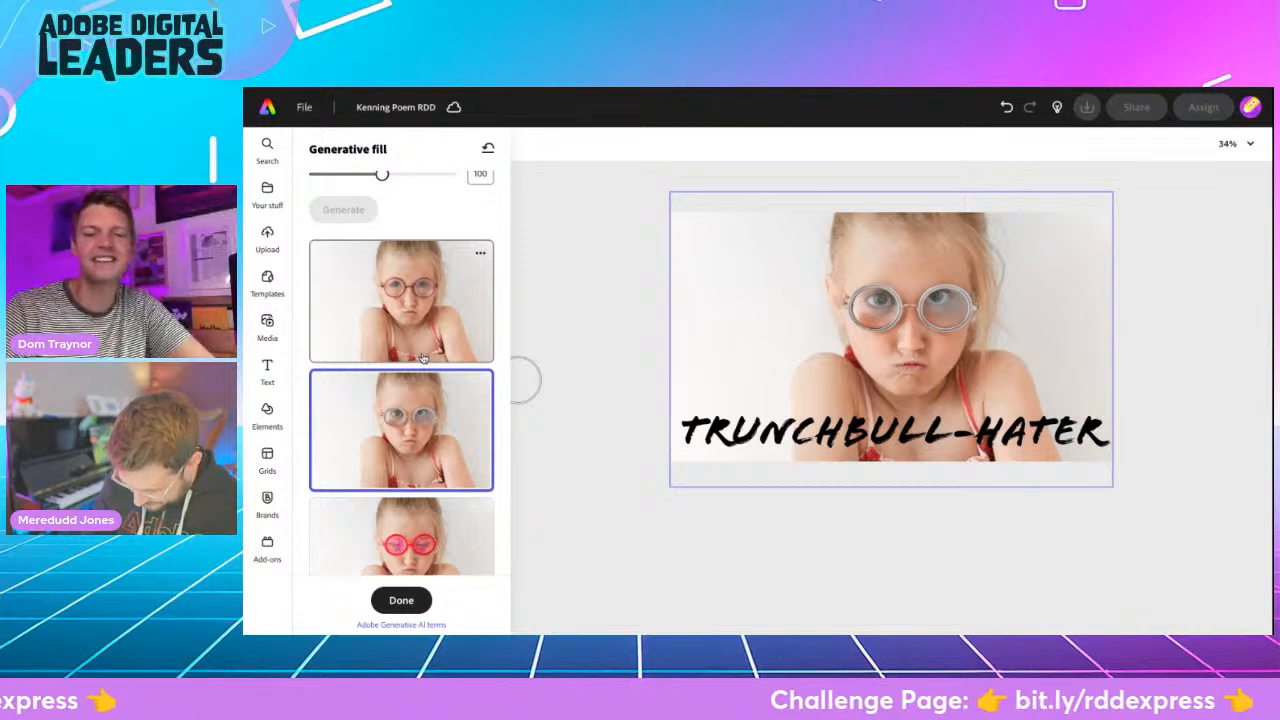
{"action": "left_click", "coordinate": [423, 358]}
{"action": "left_click", "coordinate": [401, 600]}
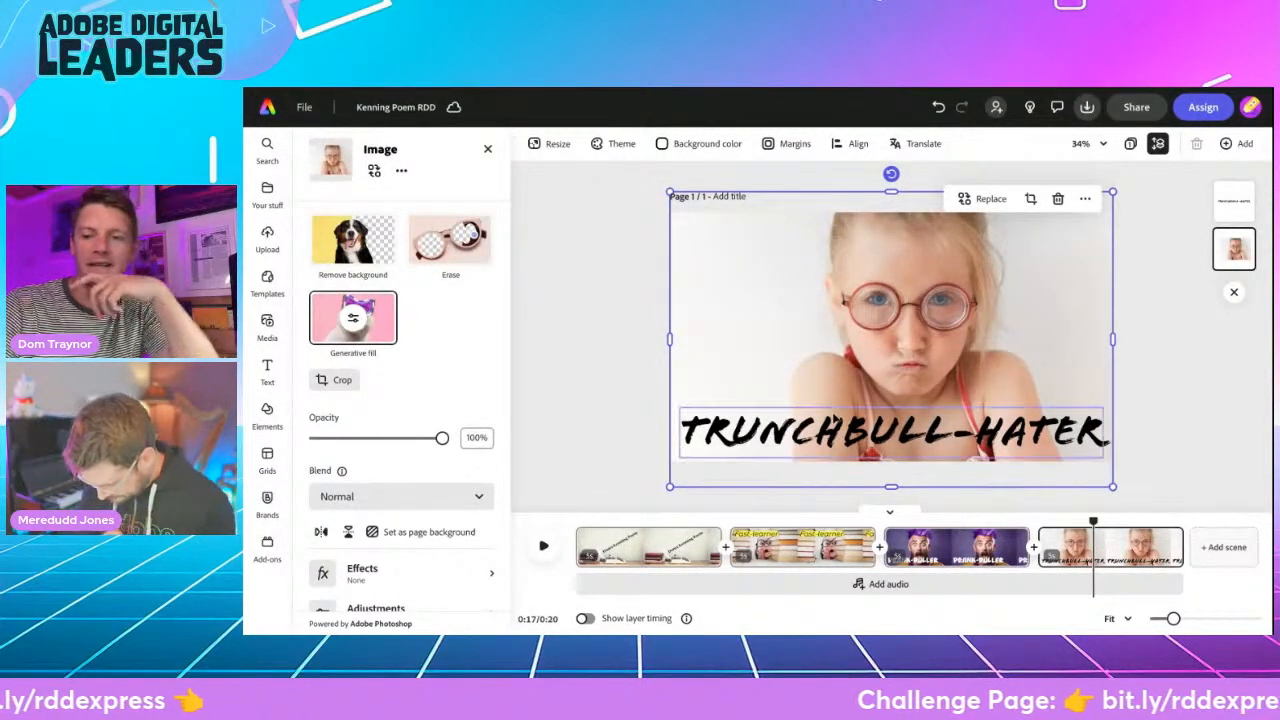
- Add a new scene with the heading "Telekinesis-practitioner" and reduce its font size to 179
{"action": "left_click", "coordinate": [1224, 547]}
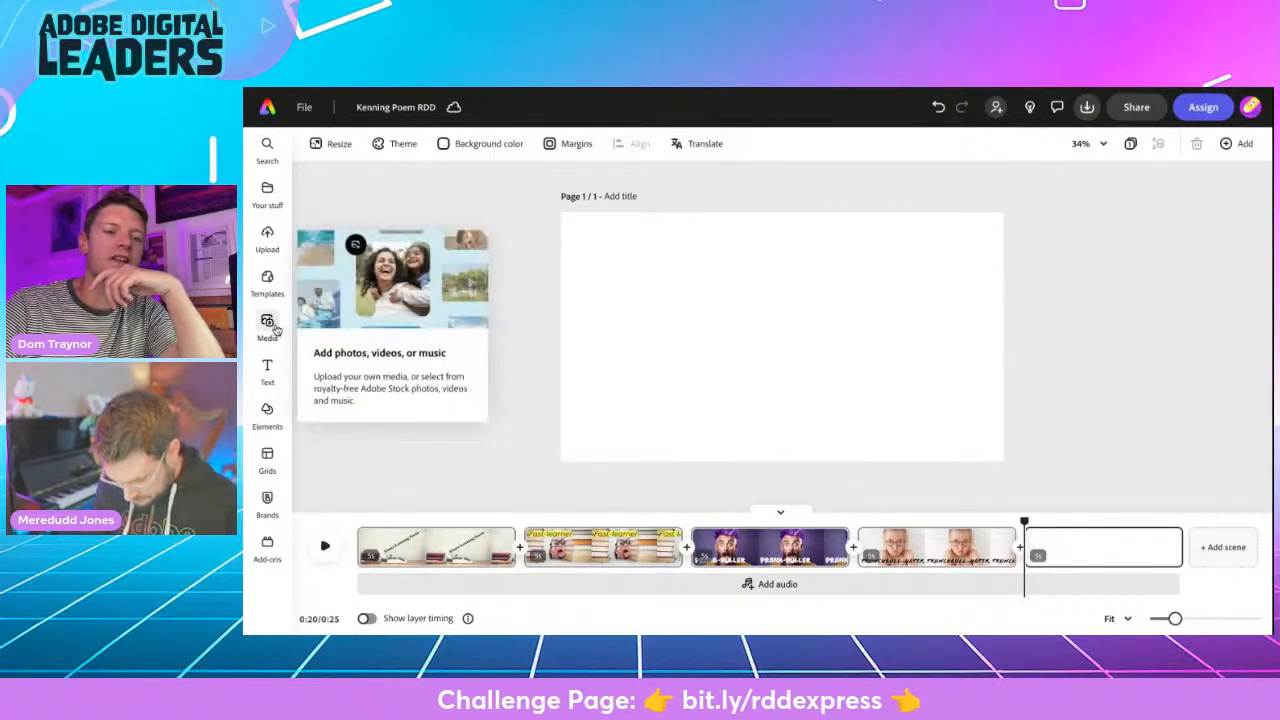
{"action": "left_click", "coordinate": [267, 368]}
{"action": "left_click", "coordinate": [395, 182]}
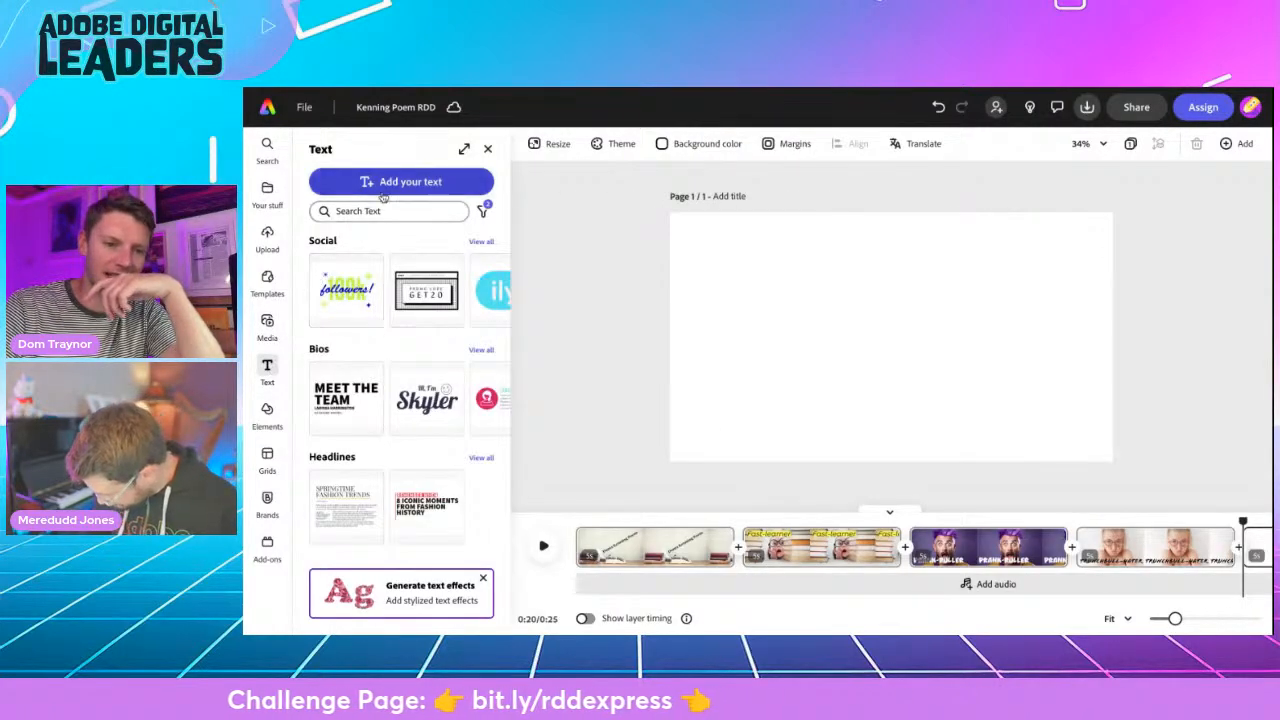
{"action": "type", "text": "Telekinesis-practitioner"}
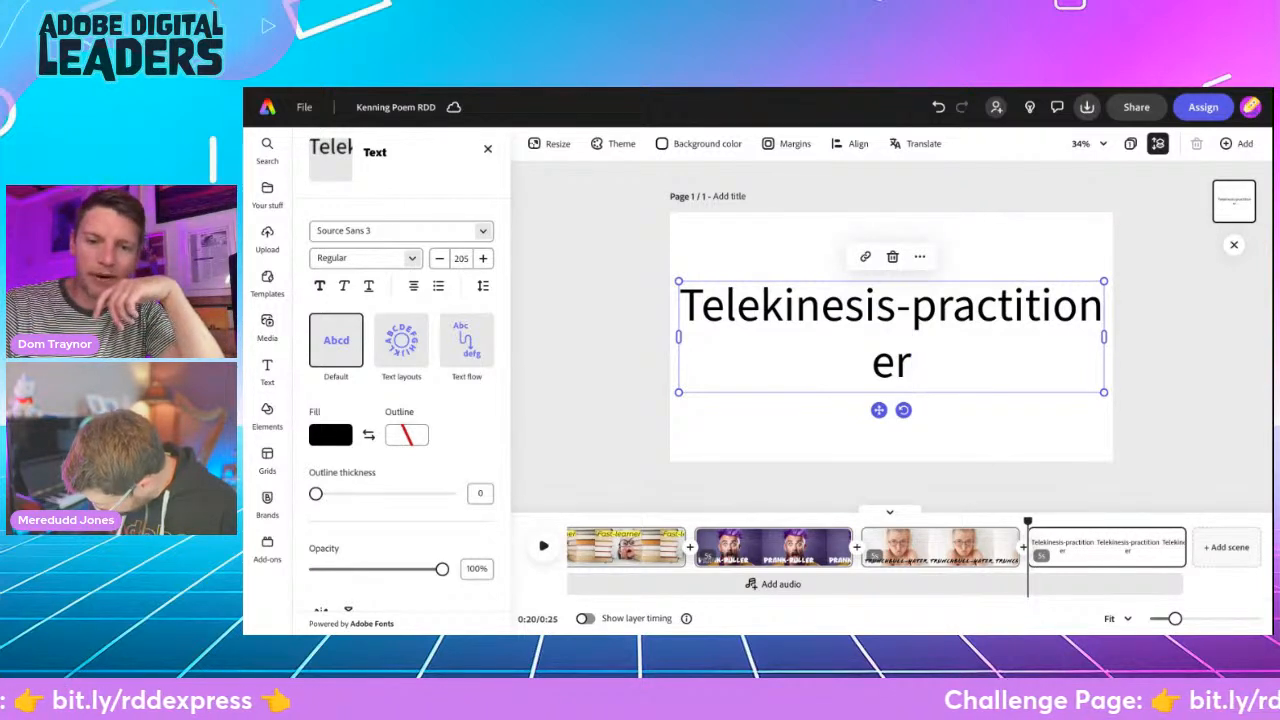
{"action": "left_click", "coordinate": [440, 292]}
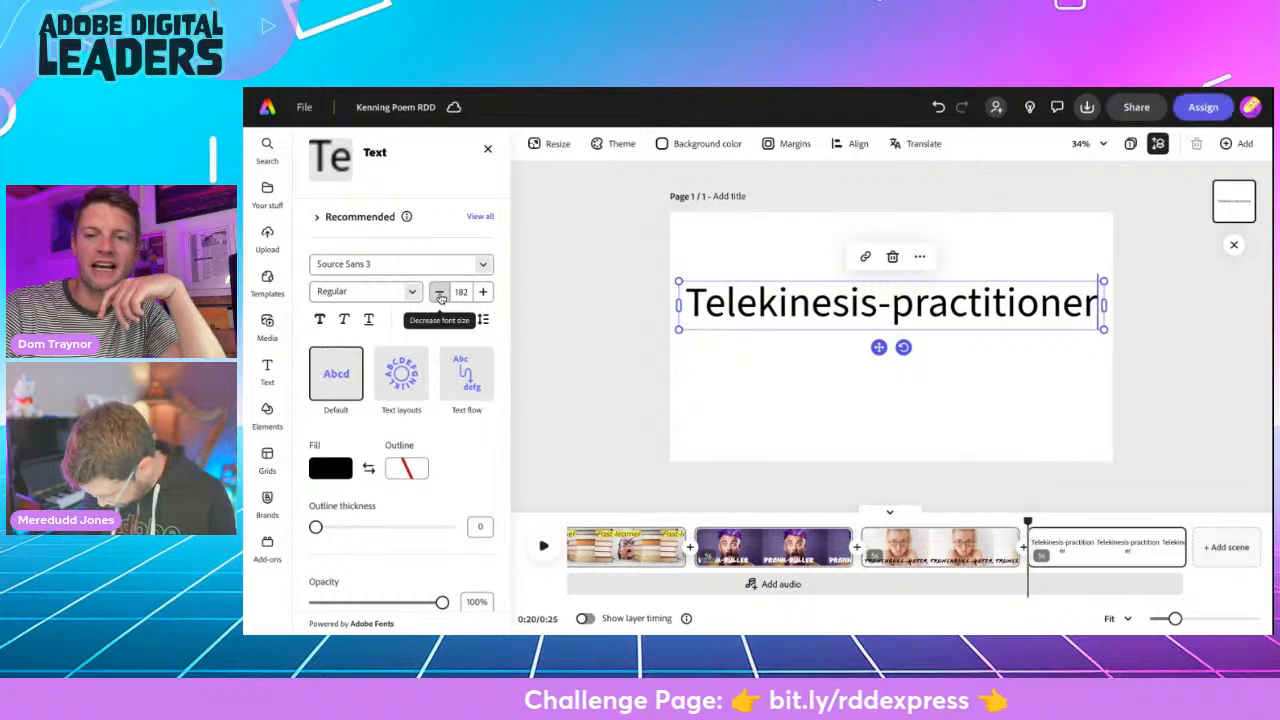
{"action": "left_click", "coordinate": [440, 292]}
{"action": "left_click", "coordinate": [440, 292]}
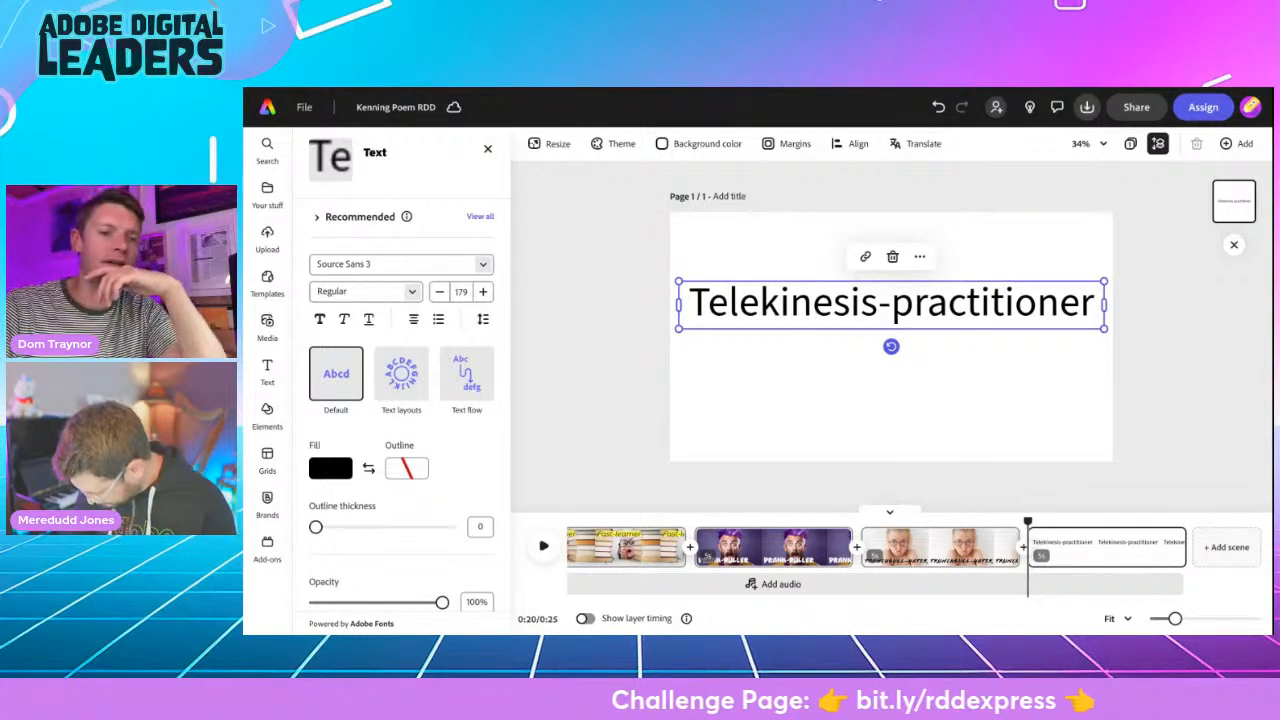
- Try the Alegreya Sans SC Black Italic font on the "Telekinesis-practitioner" heading
{"action": "left_click", "coordinate": [482, 265]}
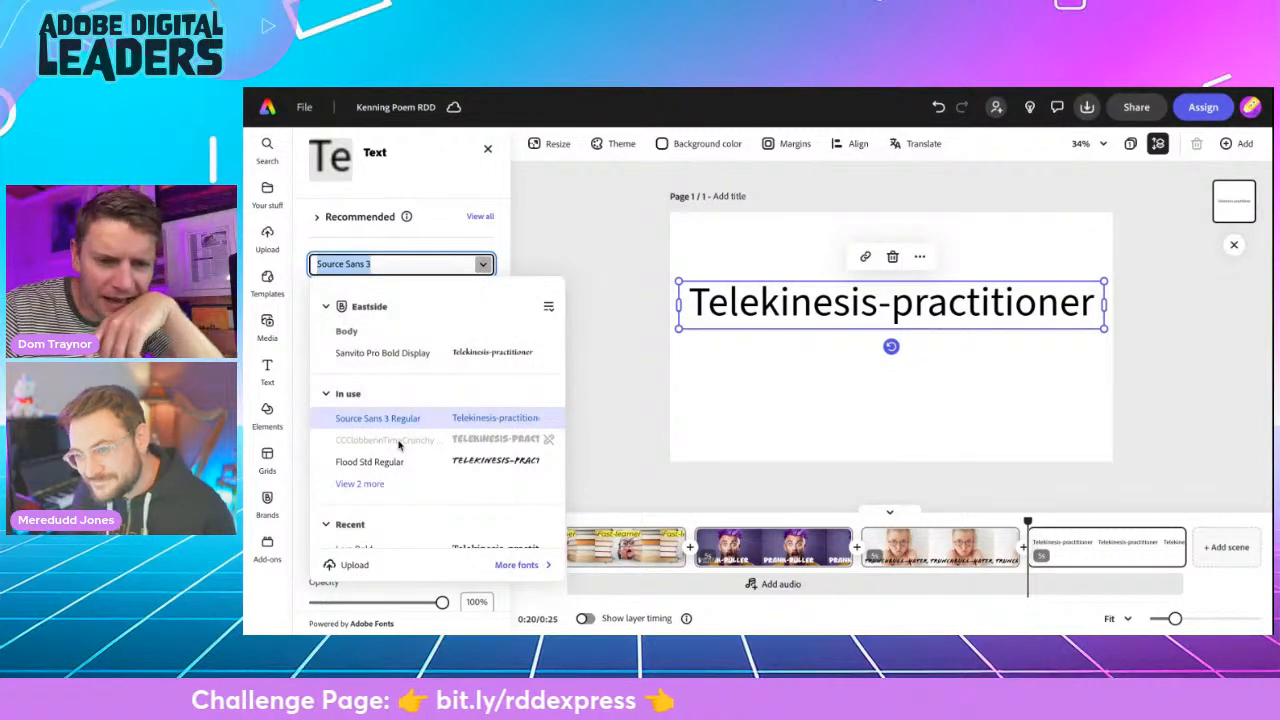
{"action": "scroll", "coordinate": [398, 445], "scroll_direction": "down", "scroll_amount": 5}
{"action": "scroll", "coordinate": [393, 510], "scroll_direction": "down", "scroll_amount": 5}
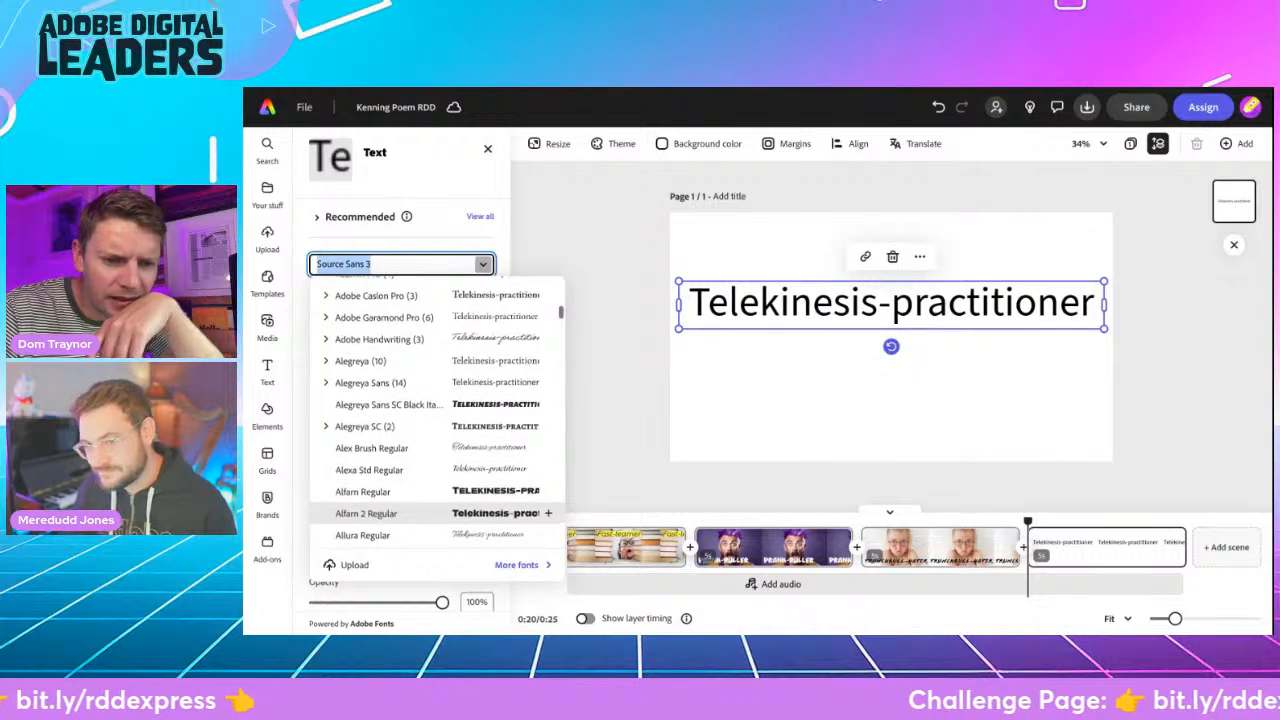
{"action": "left_click", "coordinate": [385, 404]}
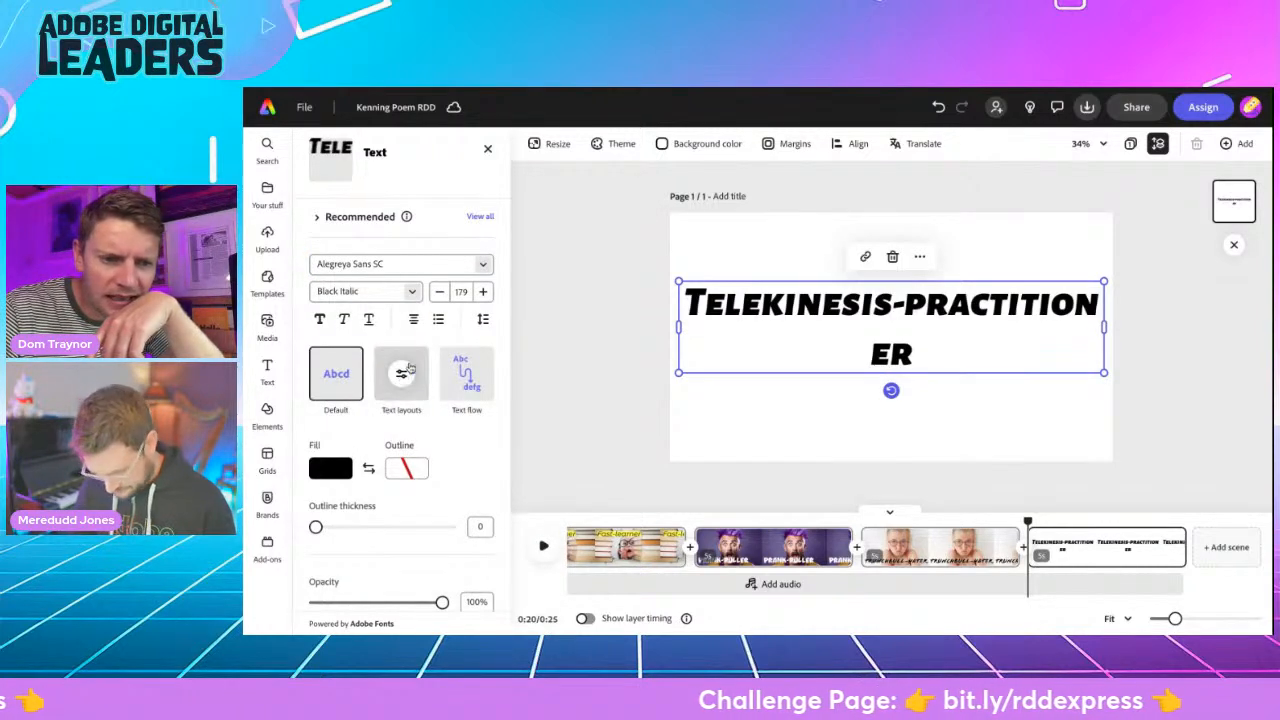
- Apply the recommended outlined Copal Std text style to the "Telekinesis-practitioner" heading
{"action": "left_click", "coordinate": [401, 375]}
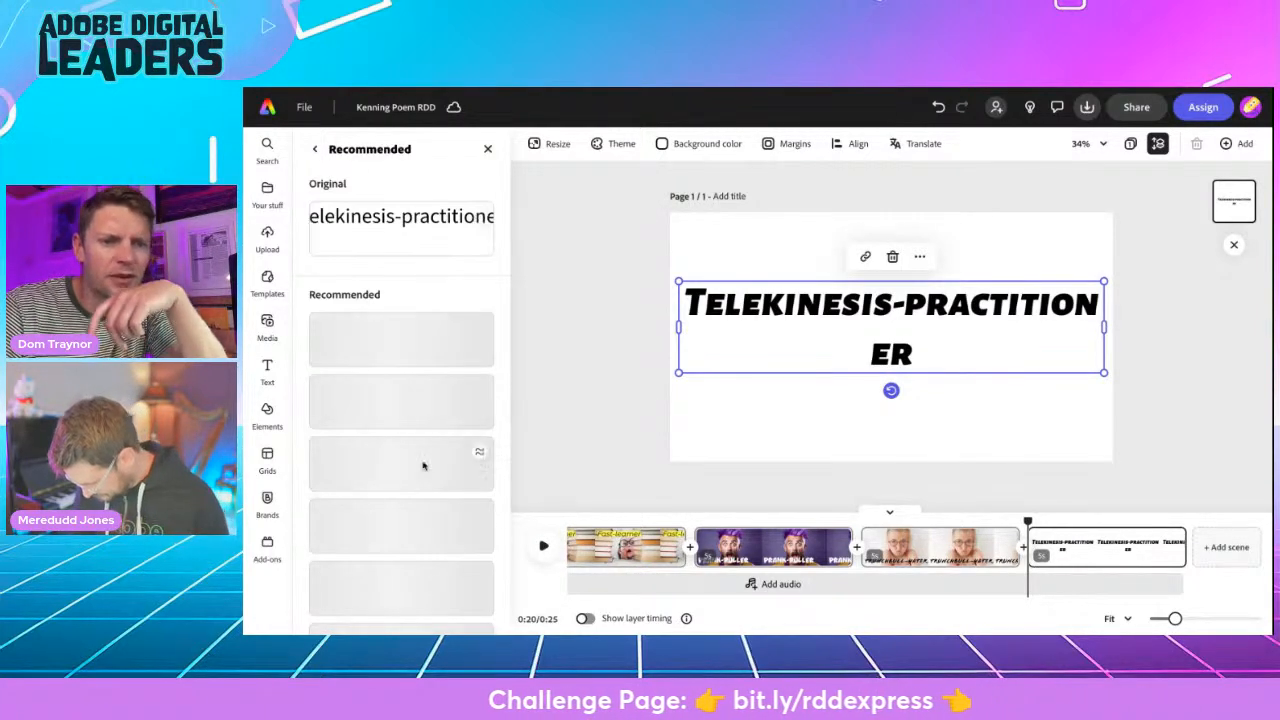
{"action": "scroll", "coordinate": [420, 480], "scroll_direction": "down", "scroll_amount": 1}
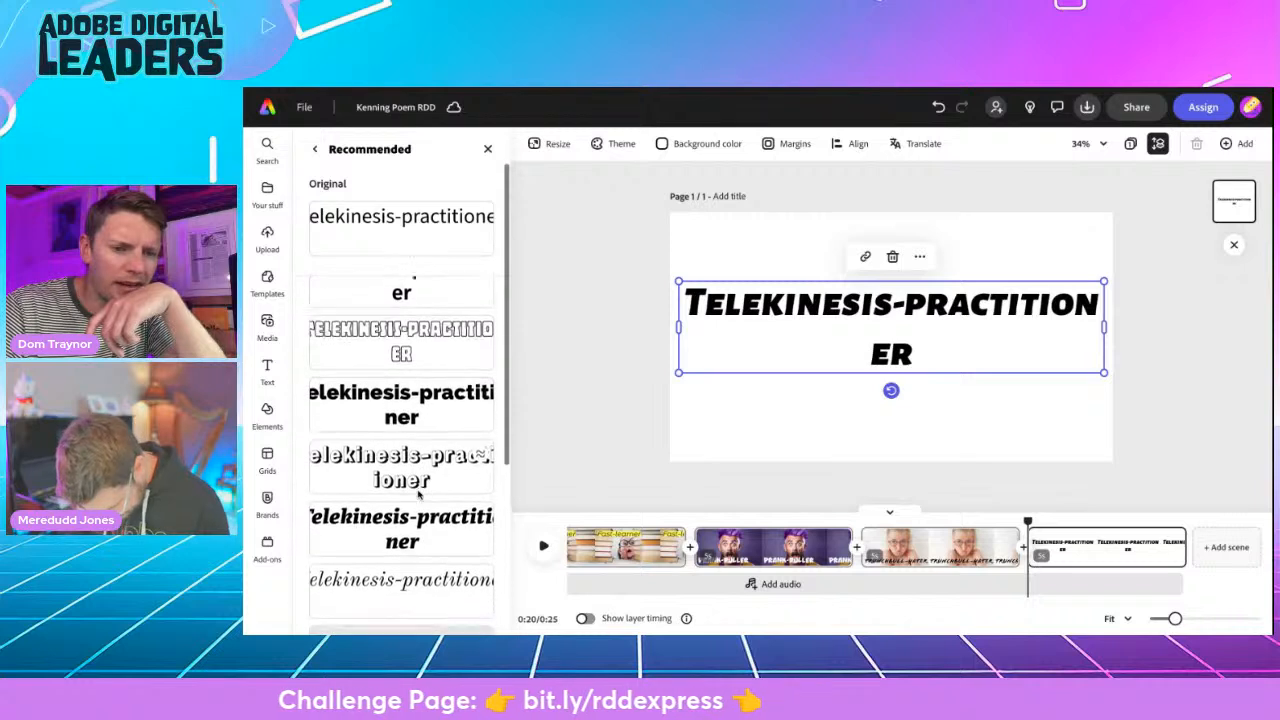
{"action": "scroll", "coordinate": [420, 484], "scroll_direction": "down", "scroll_amount": 1}
{"action": "left_click", "coordinate": [450, 300]}
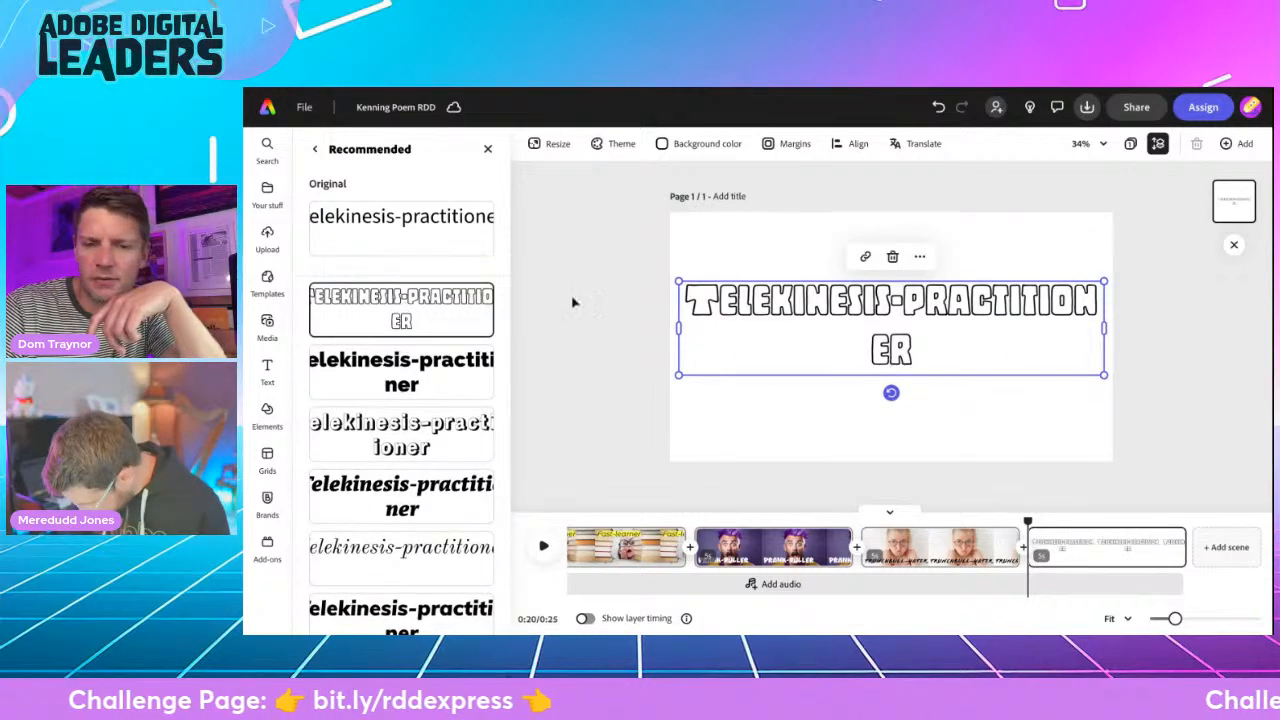
{"action": "left_click", "coordinate": [489, 147]}
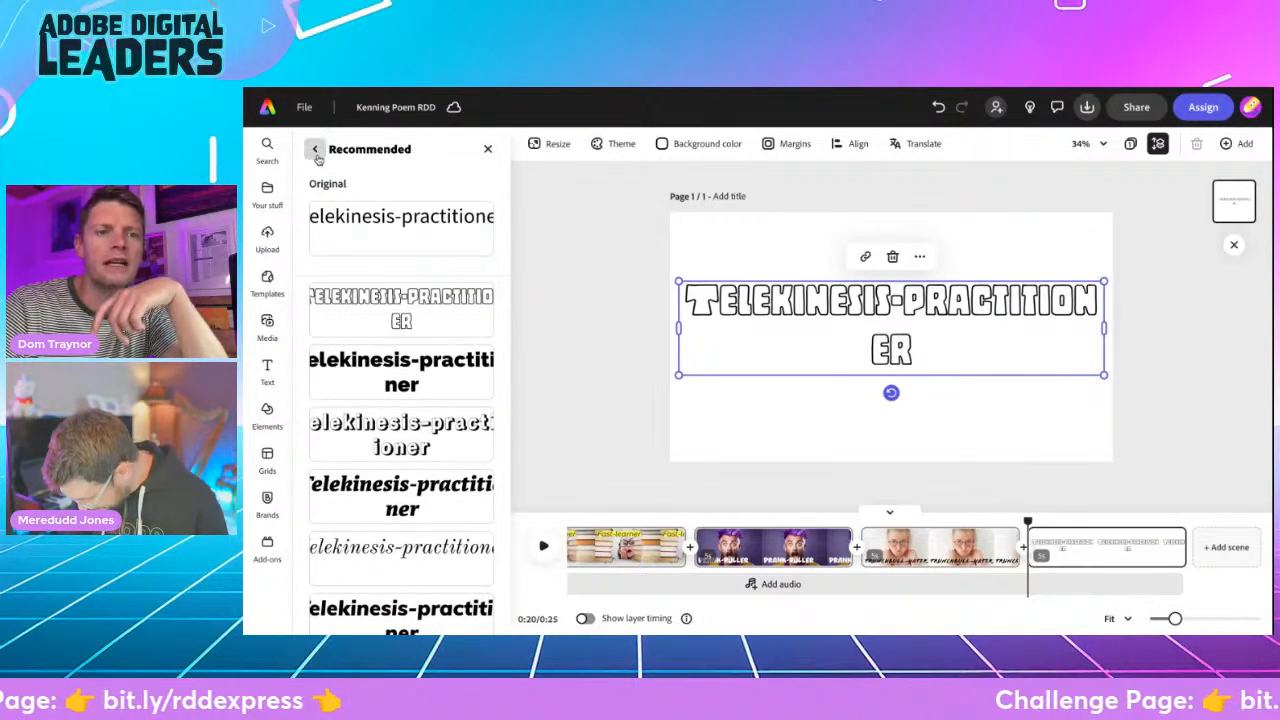
- Tighten the heading's letter spacing to -65 and move the heading up to the top of the page
{"action": "left_click", "coordinate": [483, 320]}
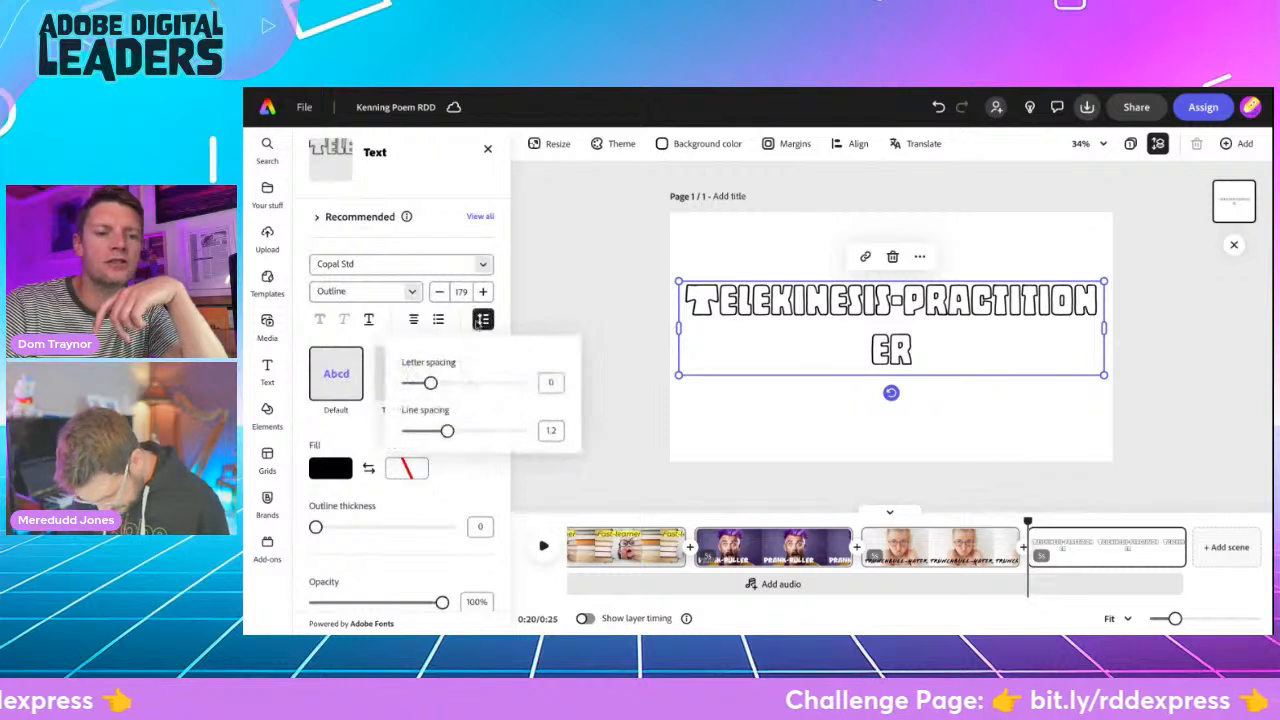
{"action": "left_click_drag", "start_coordinate": [429, 383], "coordinate": [423, 383]}
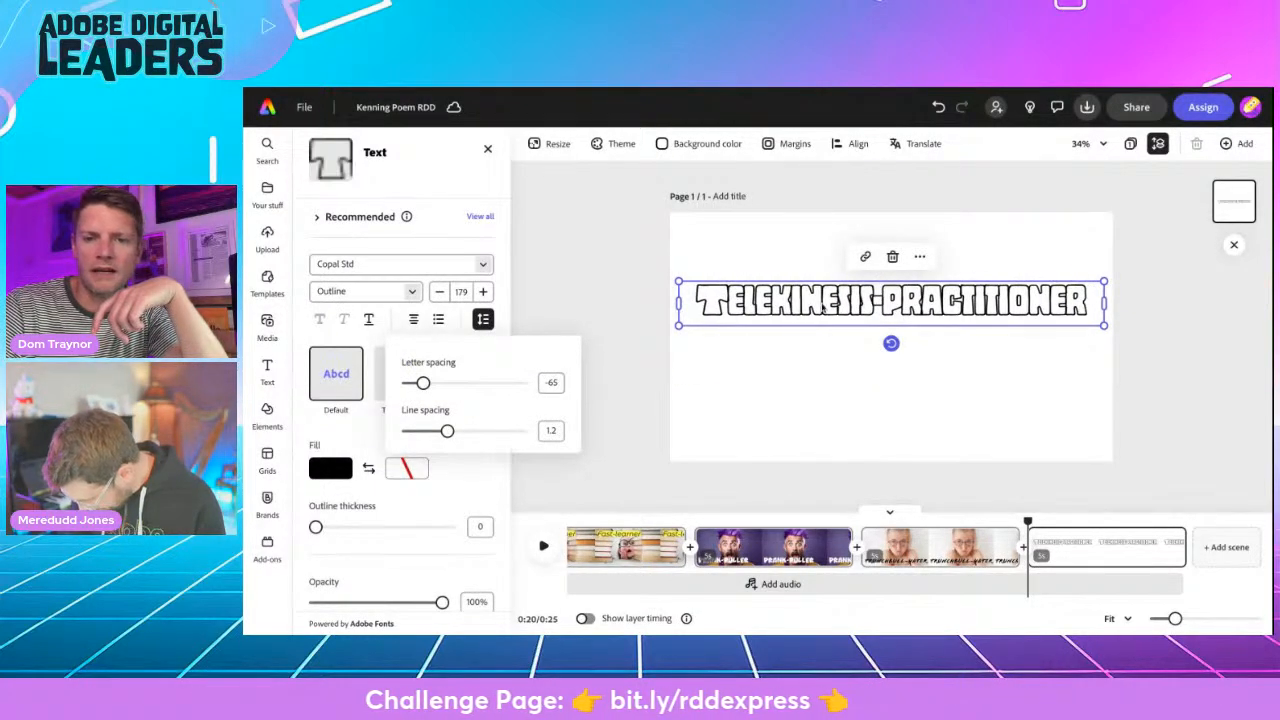
{"action": "left_click_drag", "start_coordinate": [822, 290], "coordinate": [830, 238]}
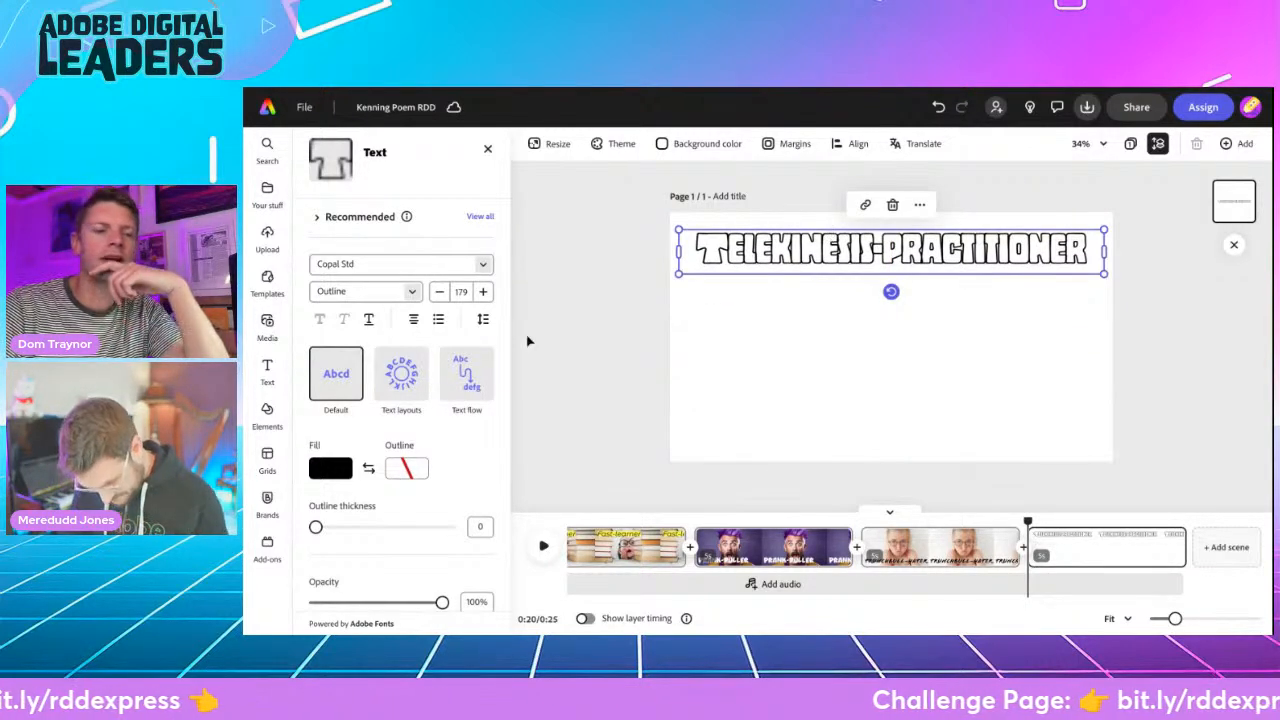
{"action": "left_click", "coordinate": [266, 322]}
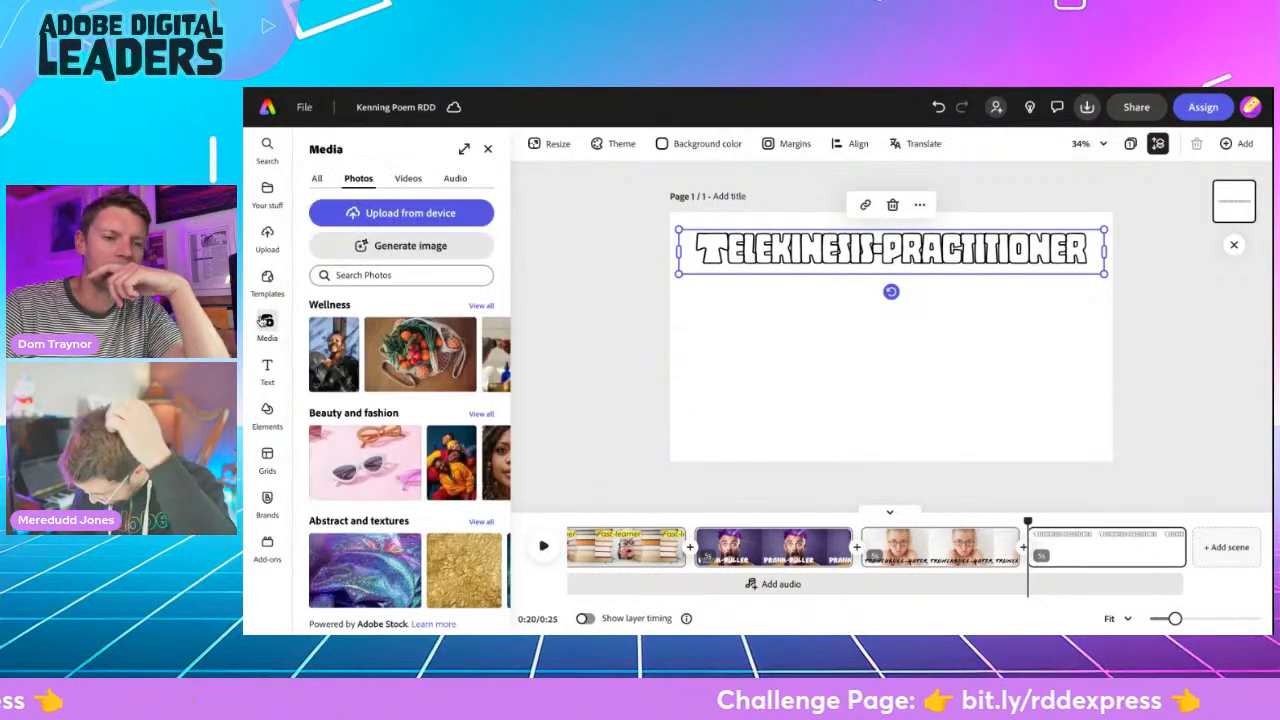
{"action": "left_click", "coordinate": [377, 274]}
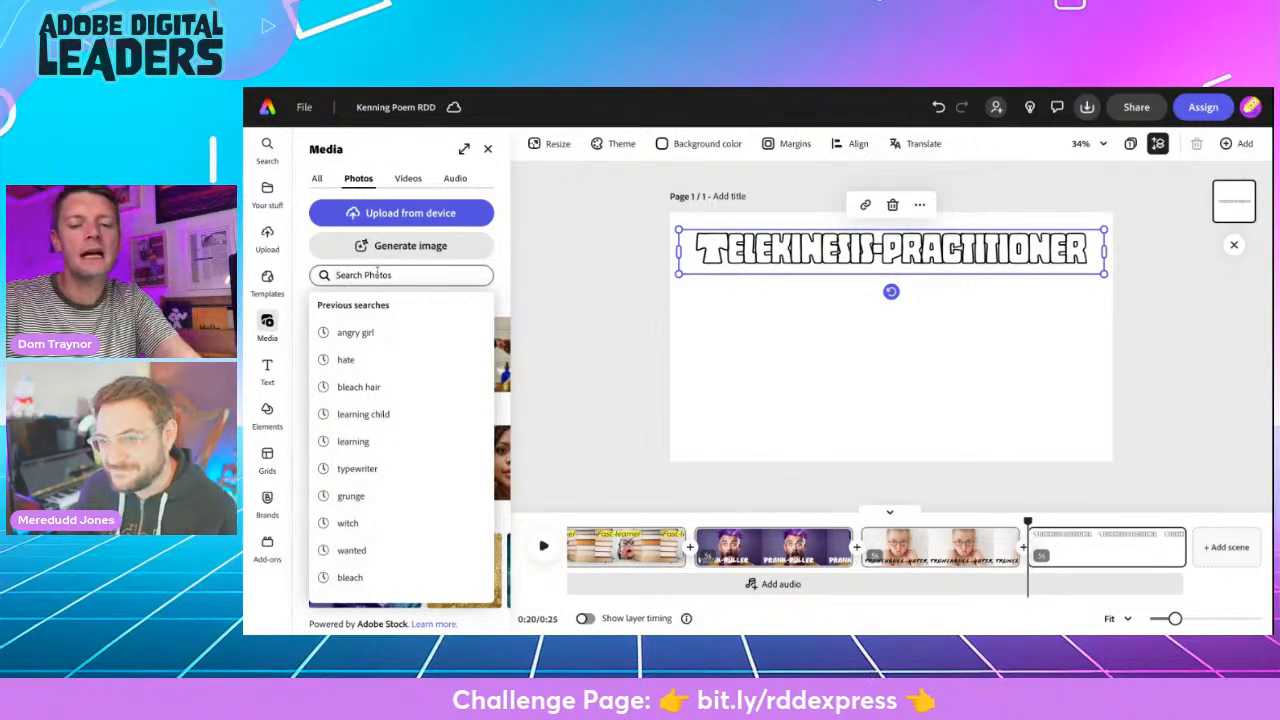
{"action": "key", "text": "Escape"}
{"action": "key", "text": "BackSpace"}
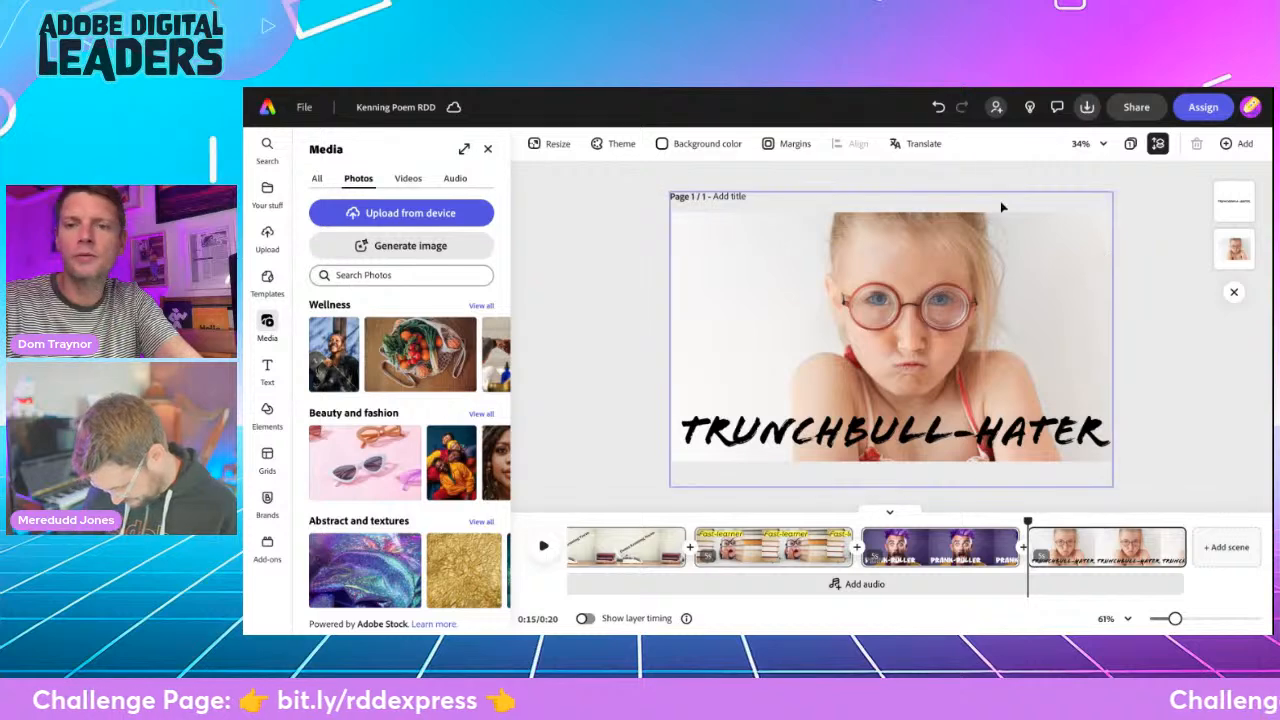
{"action": "left_click", "coordinate": [936, 107]}
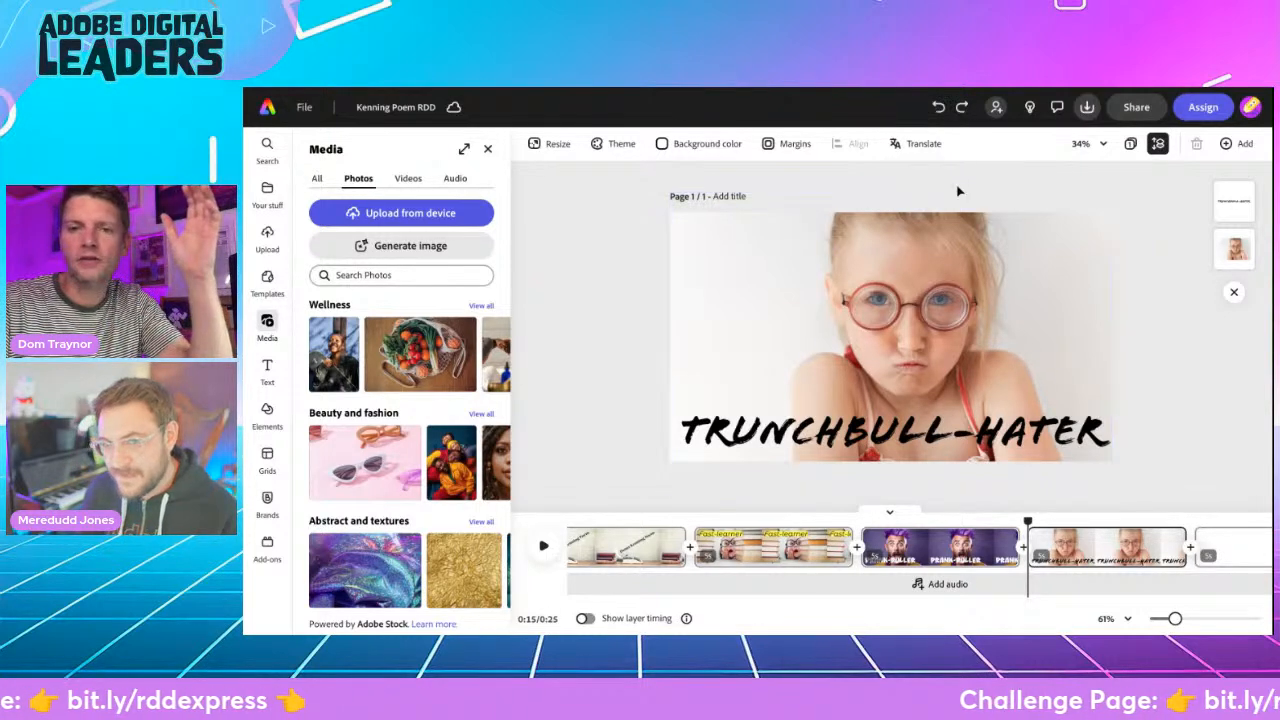
{"action": "left_click", "coordinate": [938, 109]}
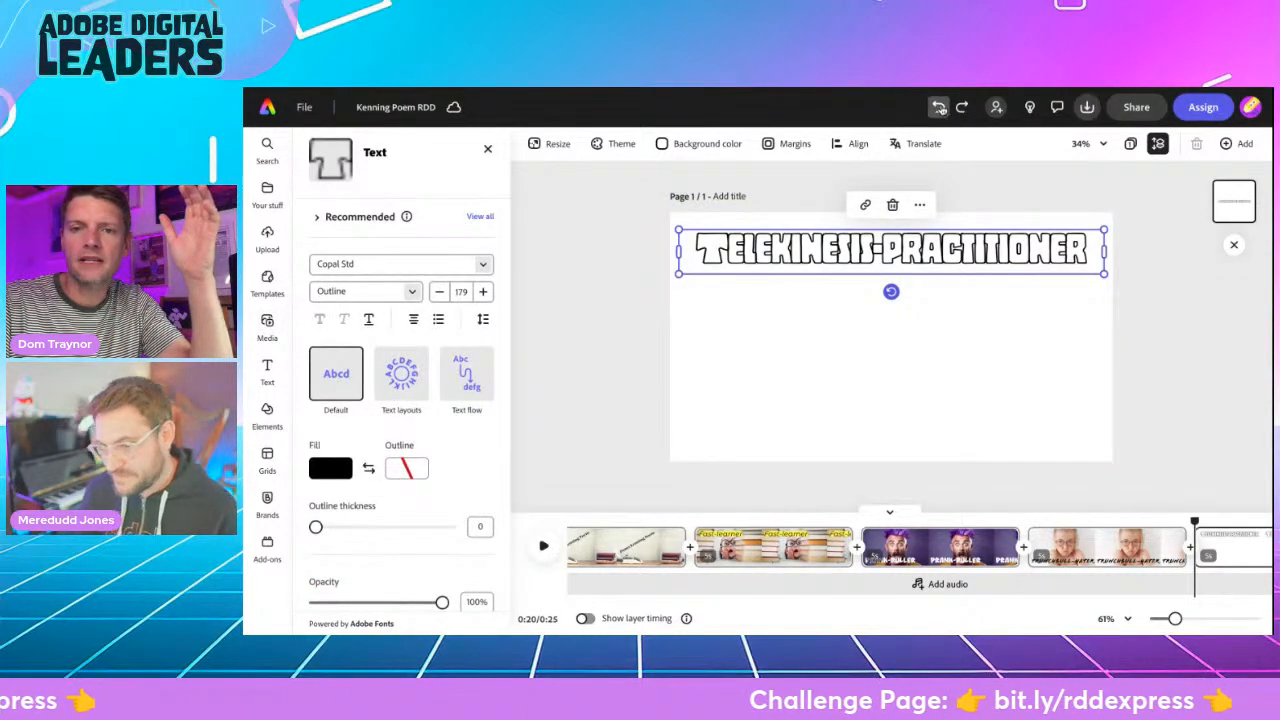
- Open the stock photo search for the "Telekinesis-practitioner" scene
{"action": "left_click", "coordinate": [265, 325]}
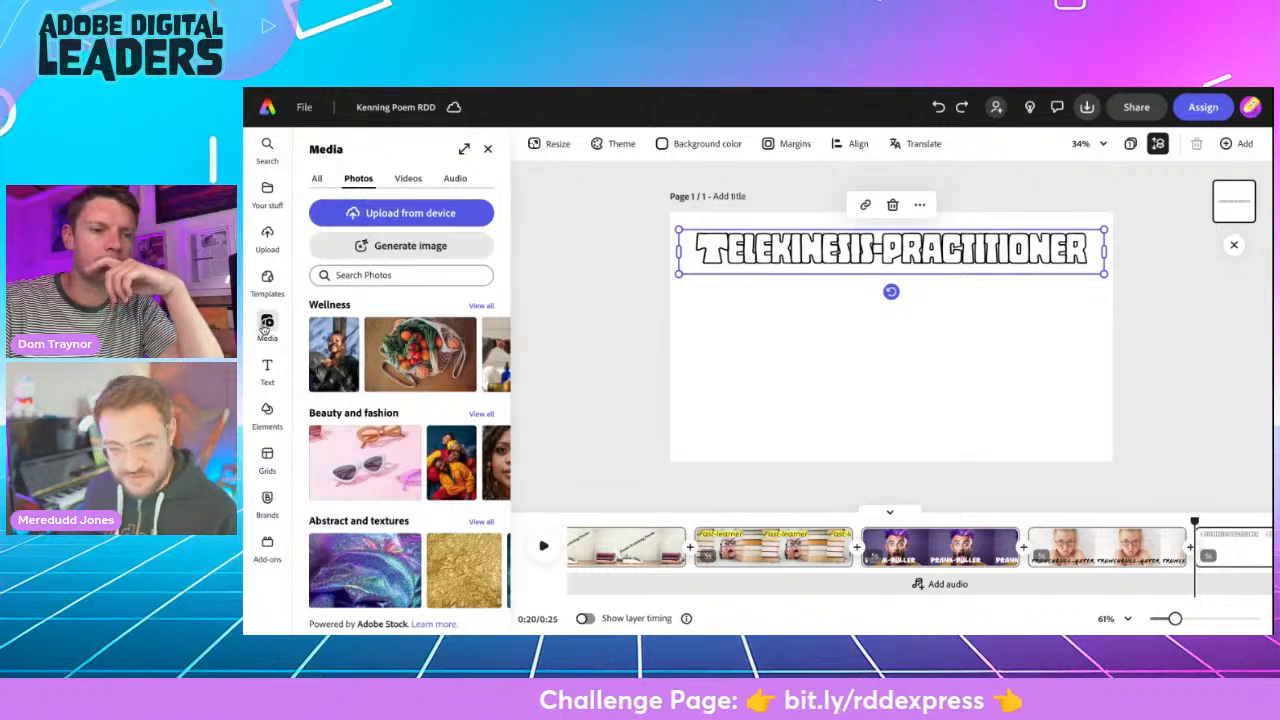
{"action": "left_click", "coordinate": [359, 283]}
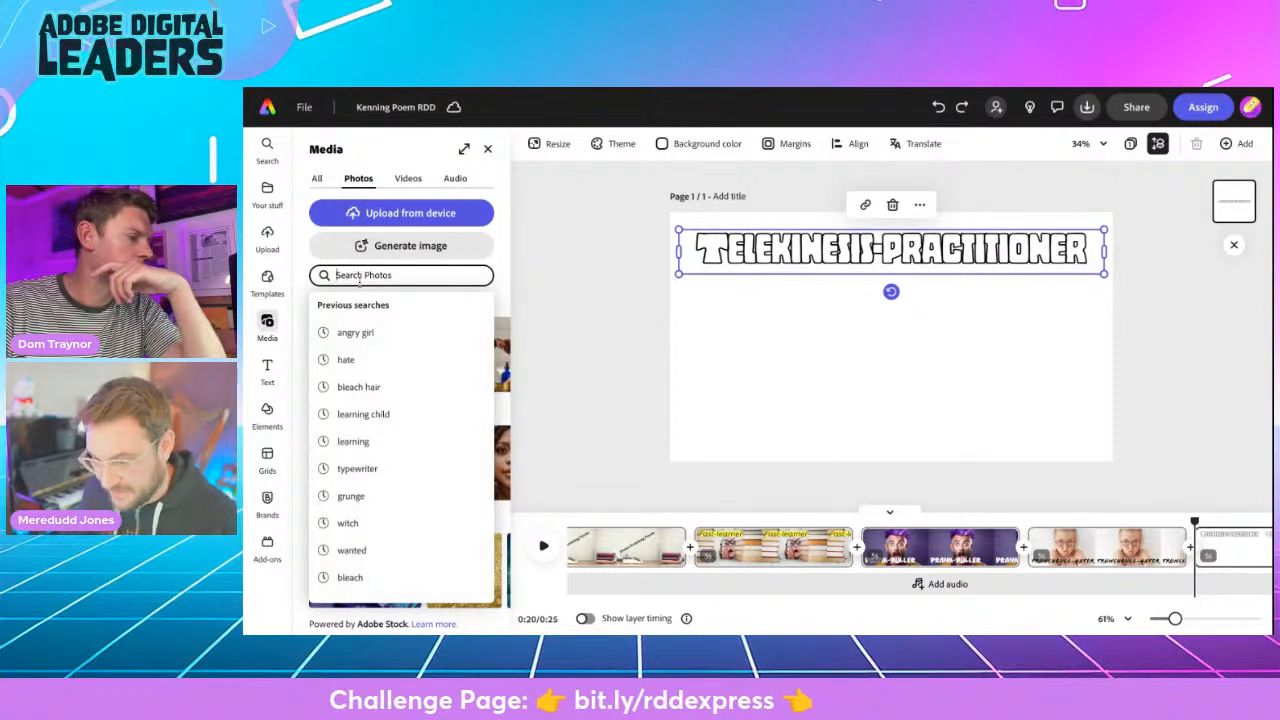
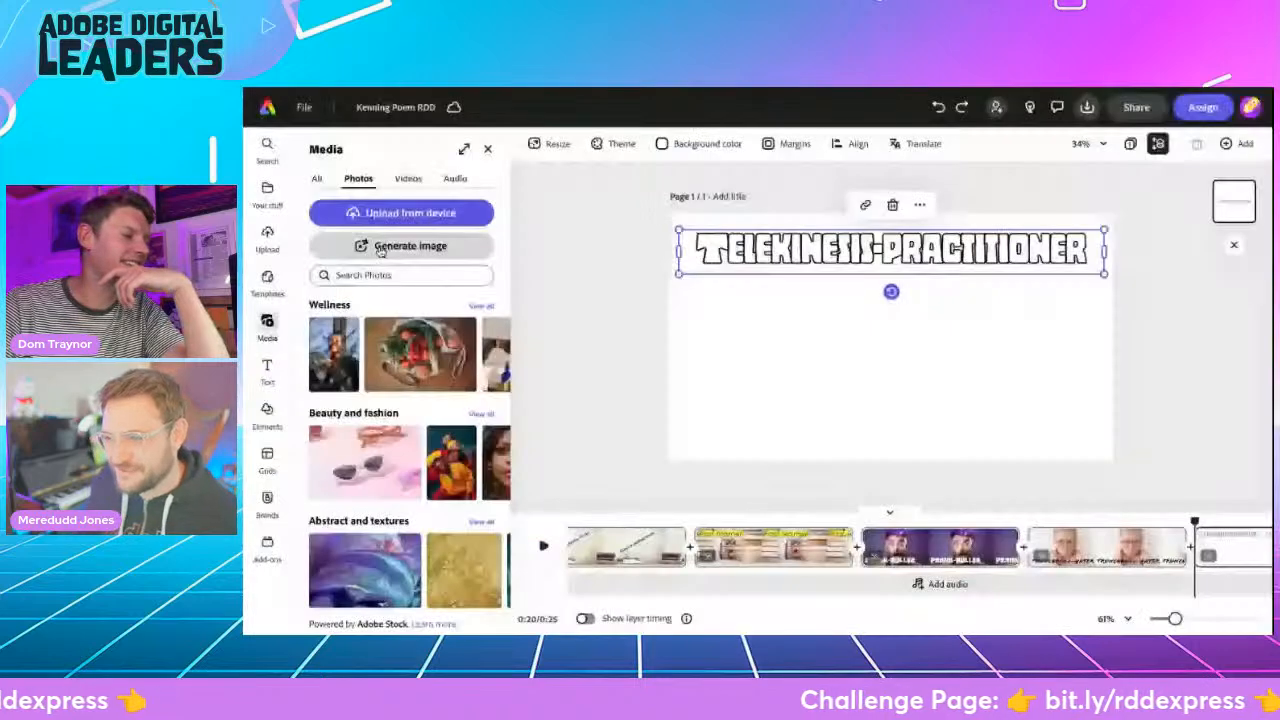
- Write a prompt for a widescreen image of a young girl wearing glasses in a classroom, concentrating very hard with a piece of chalk on a desk
{"action": "left_click", "coordinate": [400, 245]}
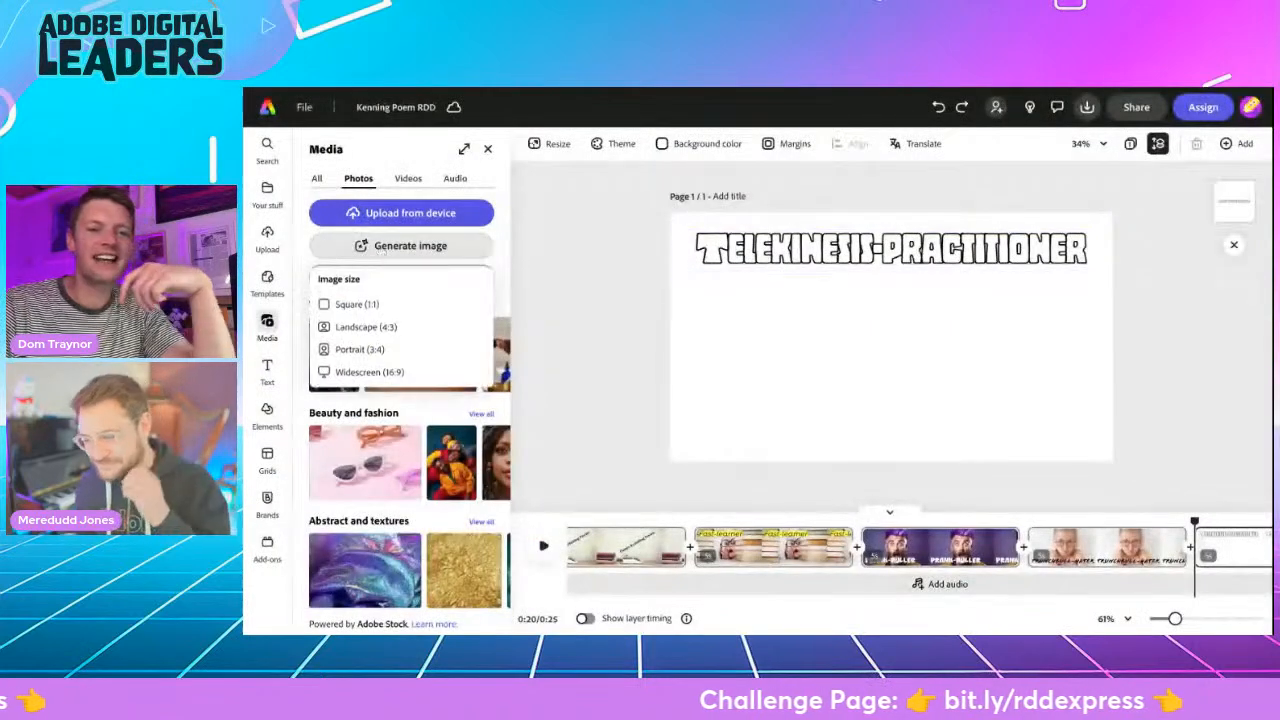
{"action": "left_click", "coordinate": [376, 372]}
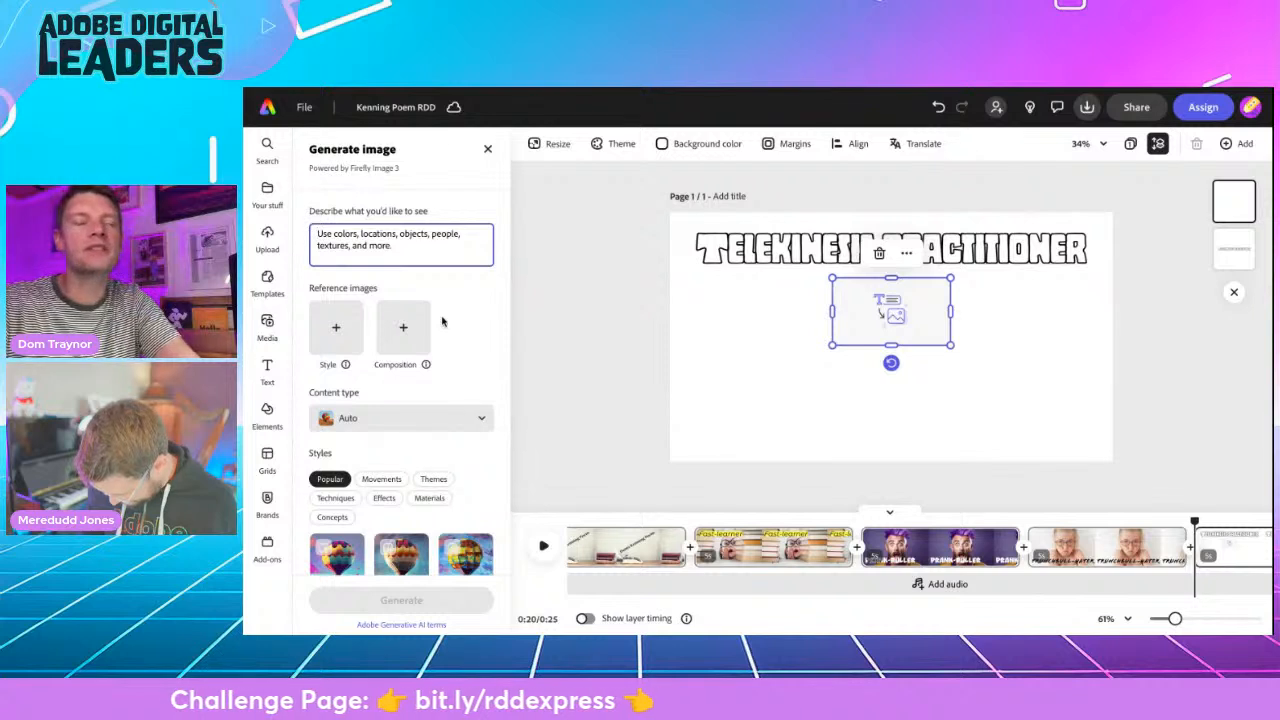
{"action": "type", "text": "pic"}
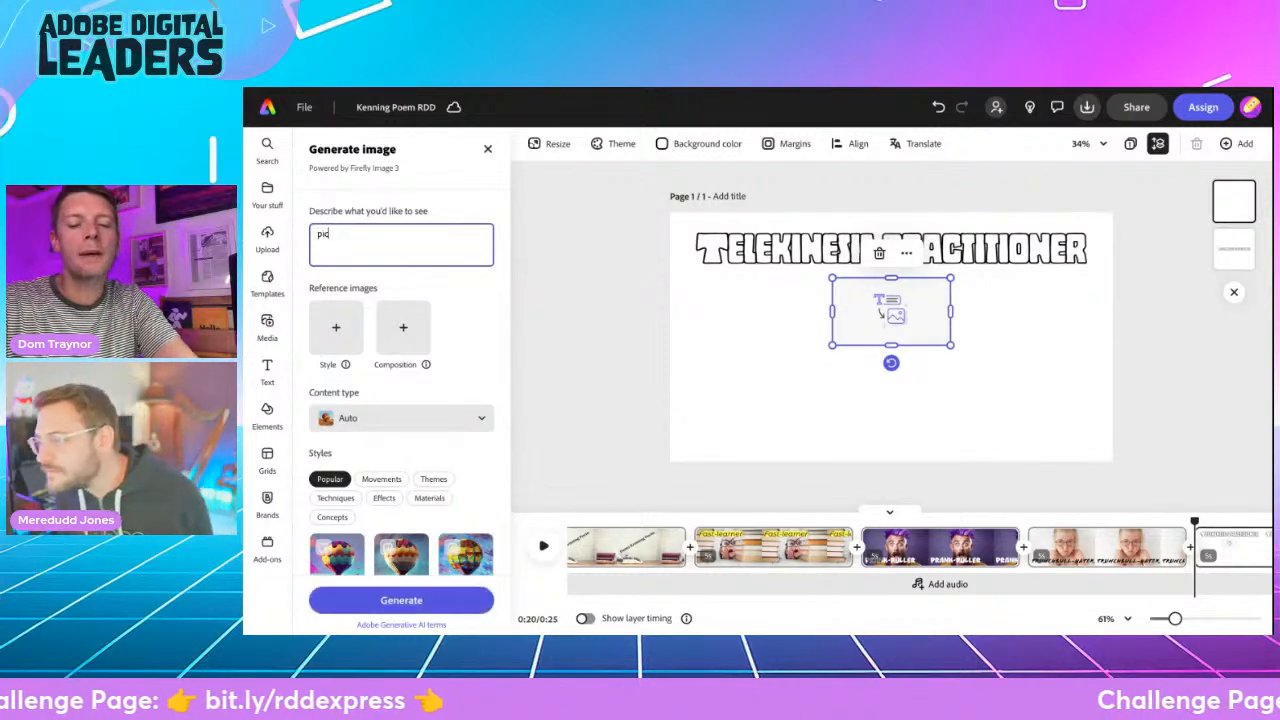
{"action": "type", "text": "ture of a yo"}
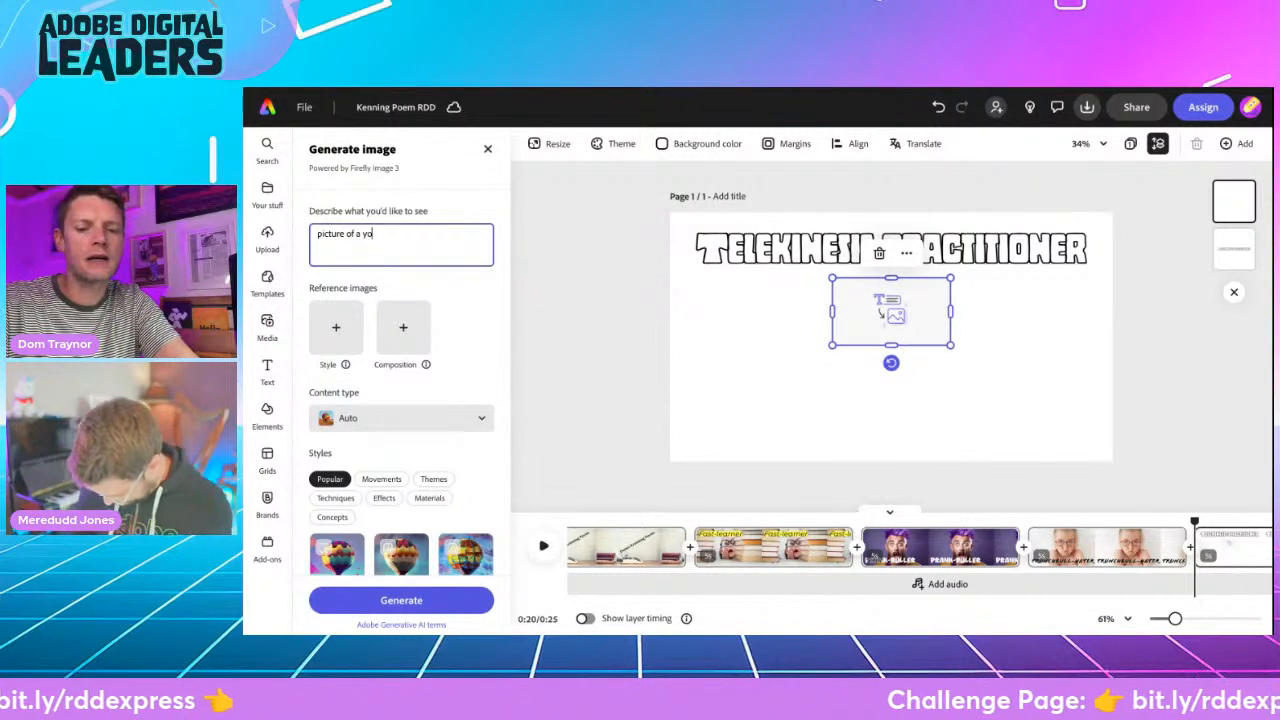
{"action": "type", "text": "ung girl wearing glasses in a cla"}
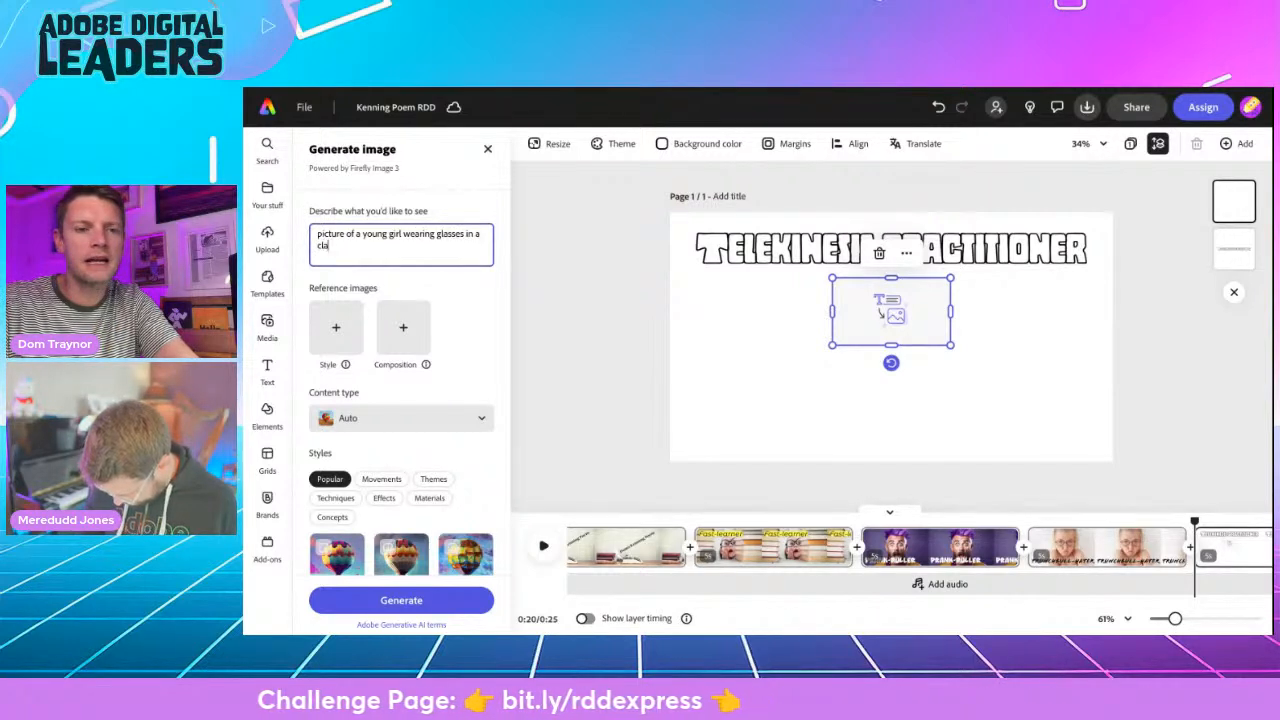
{"action": "type", "text": "ssroom con"}
{"action": "type", "text": "centrating ver"}
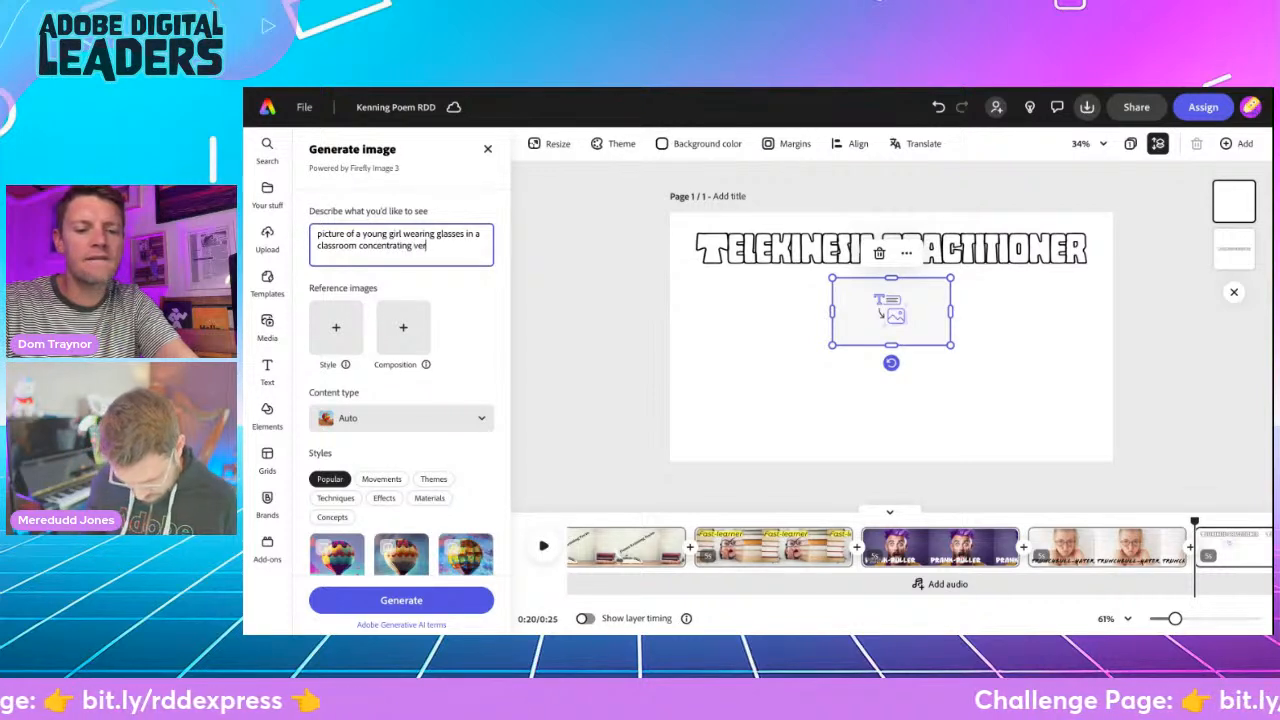
{"action": "type", "text": "y hard with a piece of chalk on a de"}
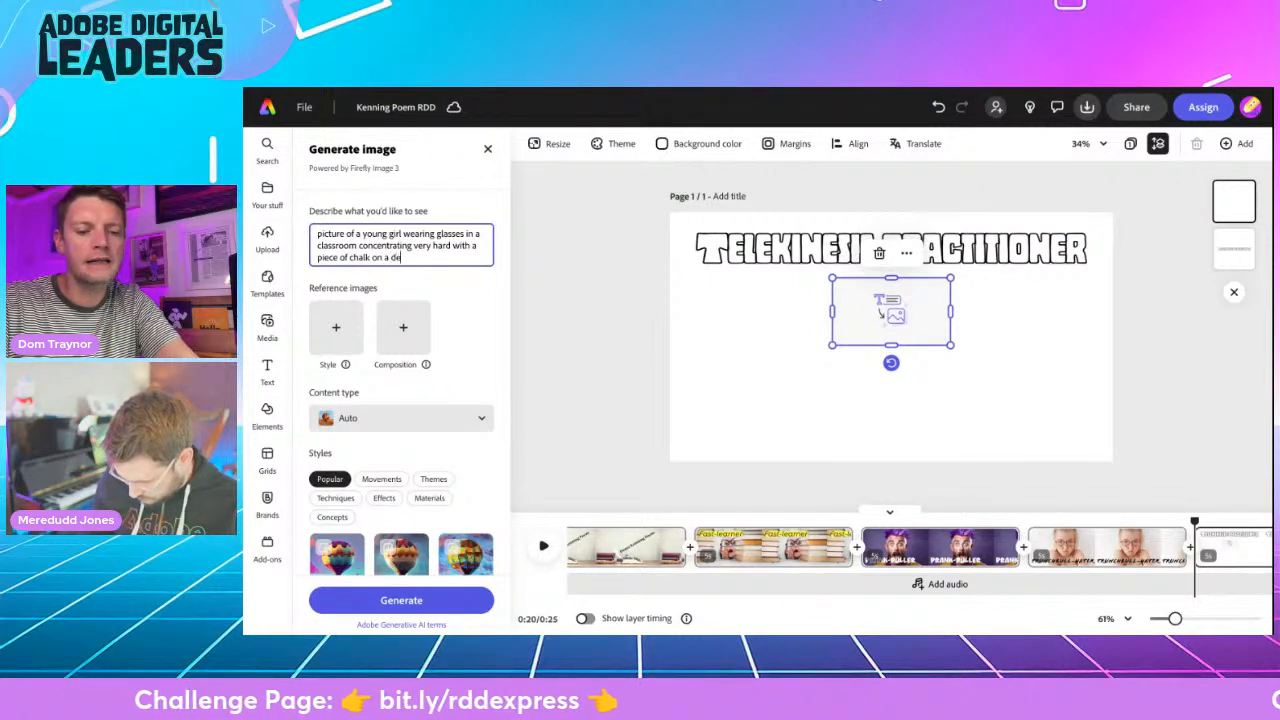
{"action": "type", "text": "in front of"}
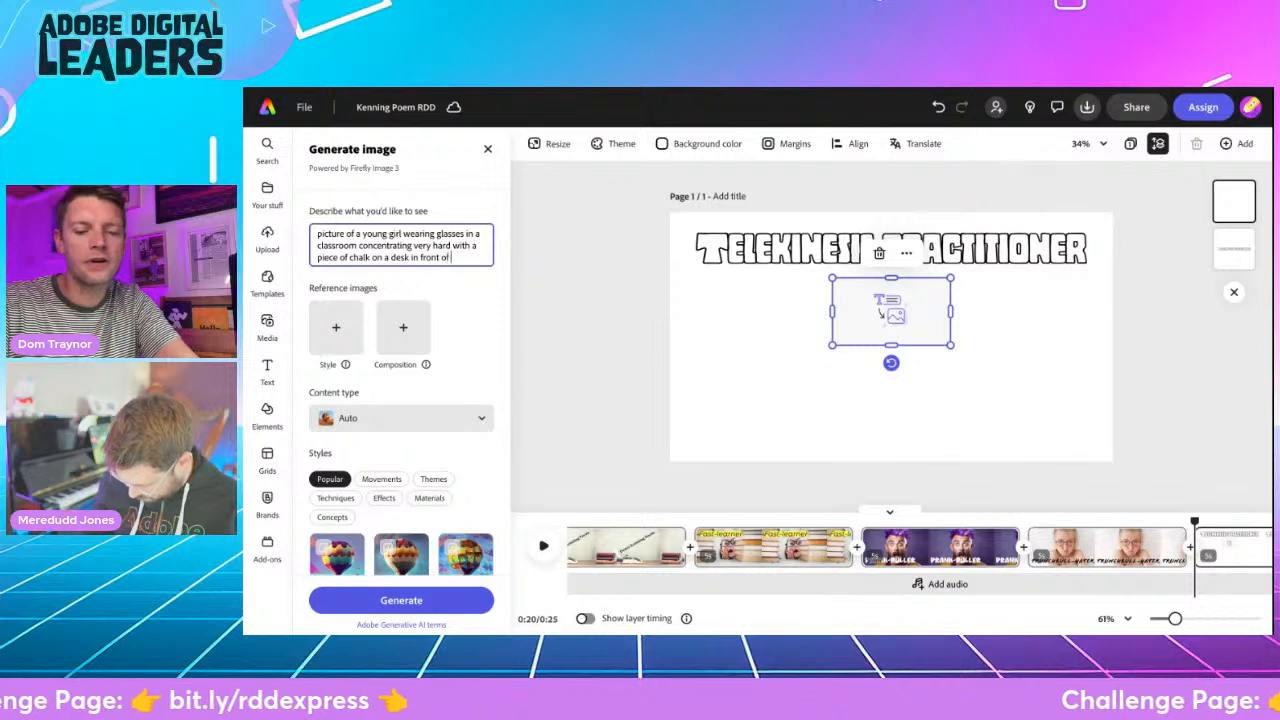
- Set the content type to Art and generate the classroom girl image
{"action": "left_click", "coordinate": [400, 418]}
{"action": "left_click", "coordinate": [396, 360]}
{"action": "scroll", "coordinate": [414, 470], "scroll_direction": "down", "scroll_amount": 3}
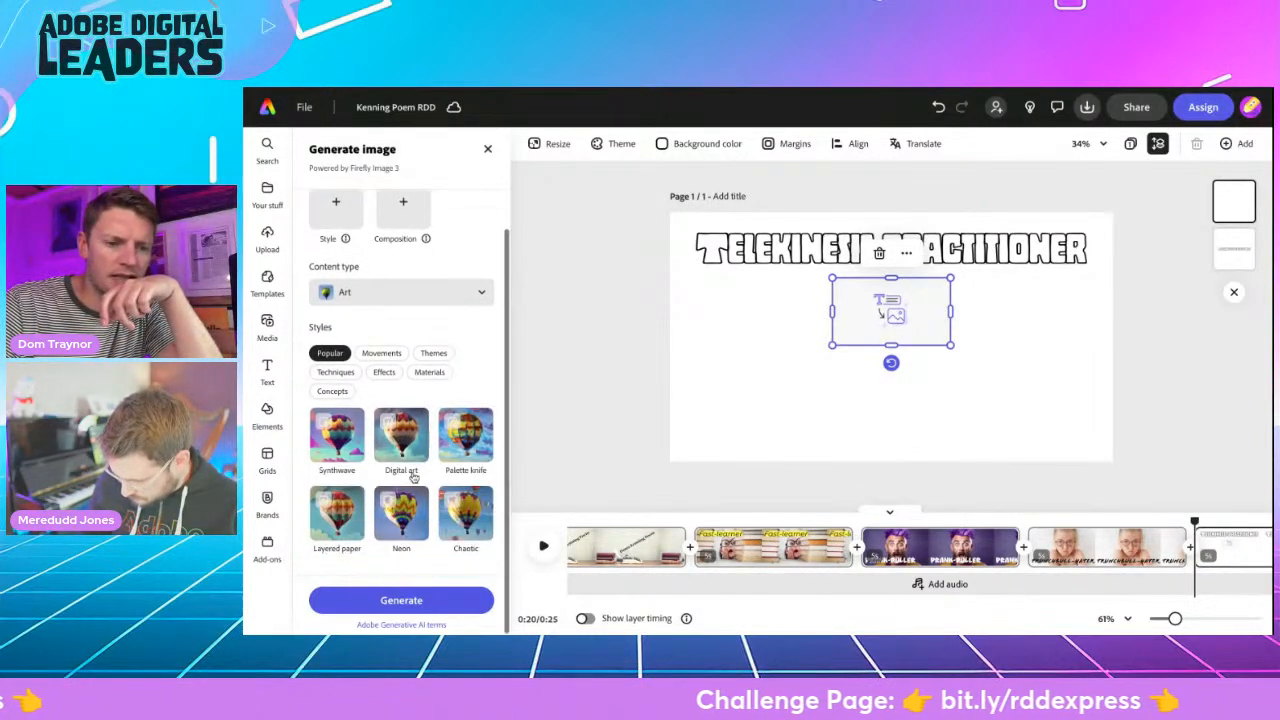
{"action": "left_click", "coordinate": [404, 602]}
- Enlarge the generated image's placeholder to cover the whole page and keep its layer selected
{"action": "left_click_drag", "start_coordinate": [831, 345], "coordinate": [685, 457]}
{"action": "left_click_drag", "start_coordinate": [950, 440], "coordinate": [982, 466]}
{"action": "left_click_drag", "start_coordinate": [994, 278], "coordinate": [1134, 243]}
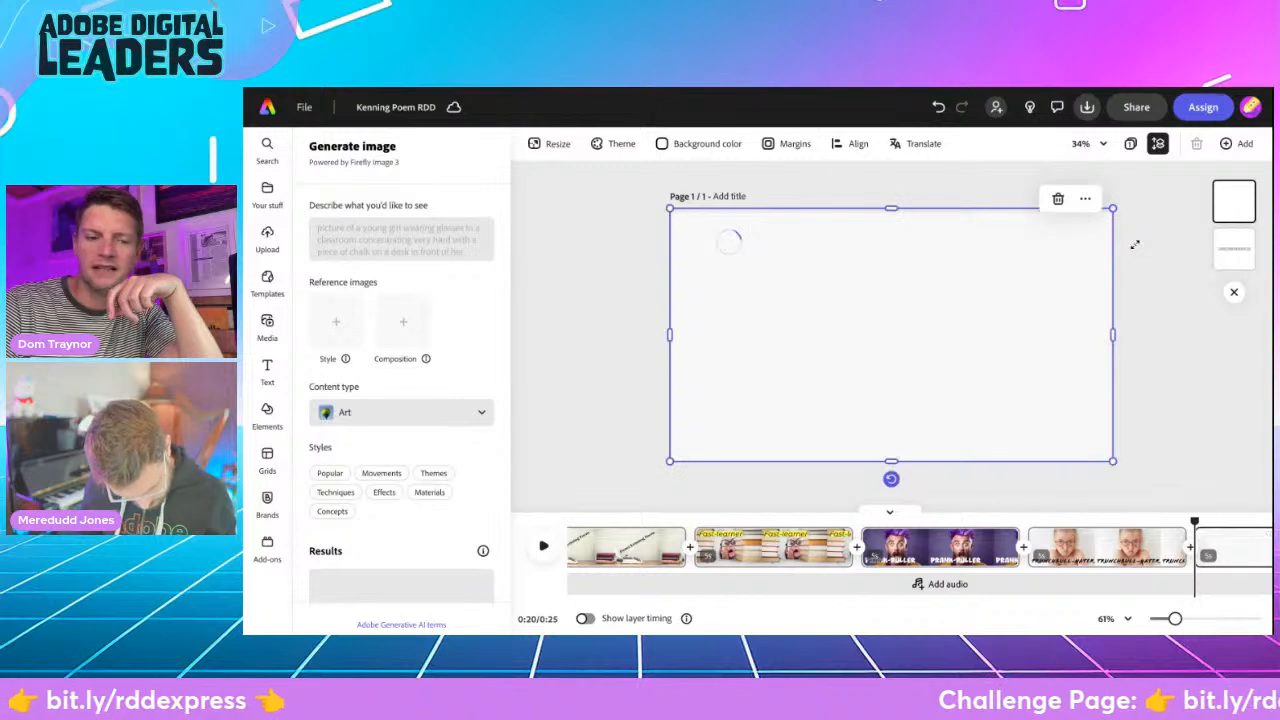
{"action": "left_click", "coordinate": [1240, 245]}
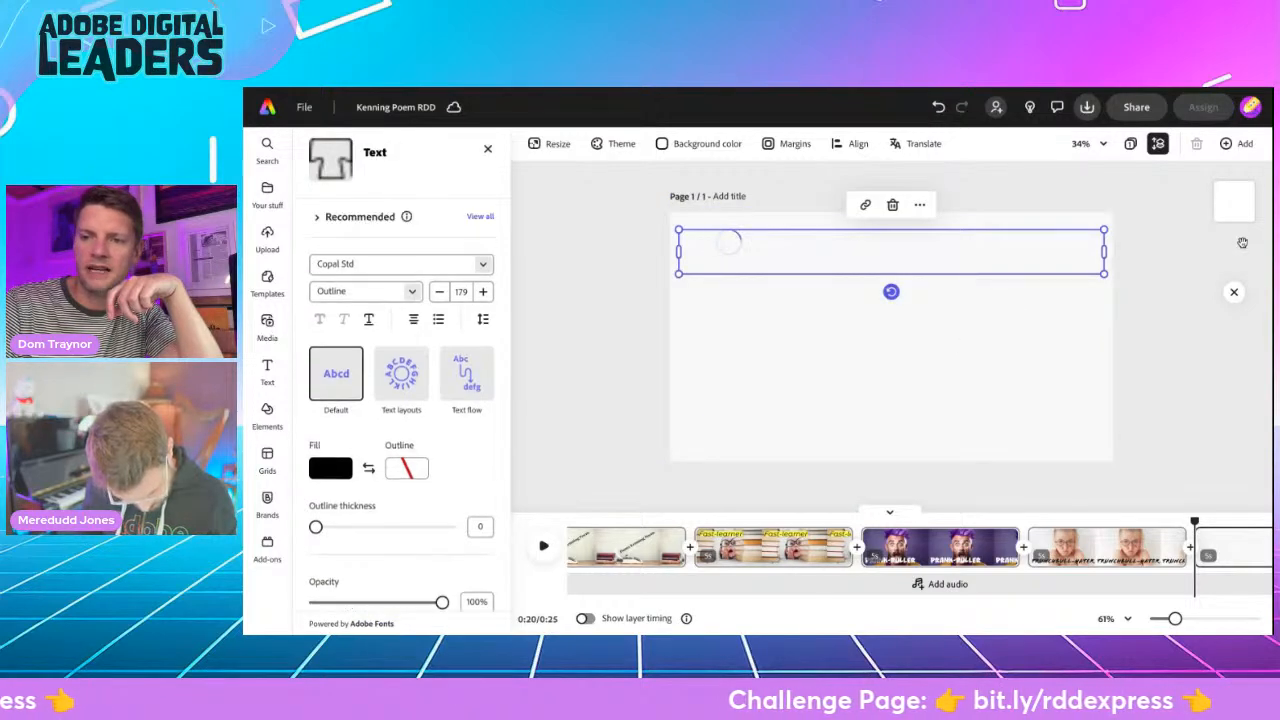
{"action": "left_click", "coordinate": [1240, 202]}
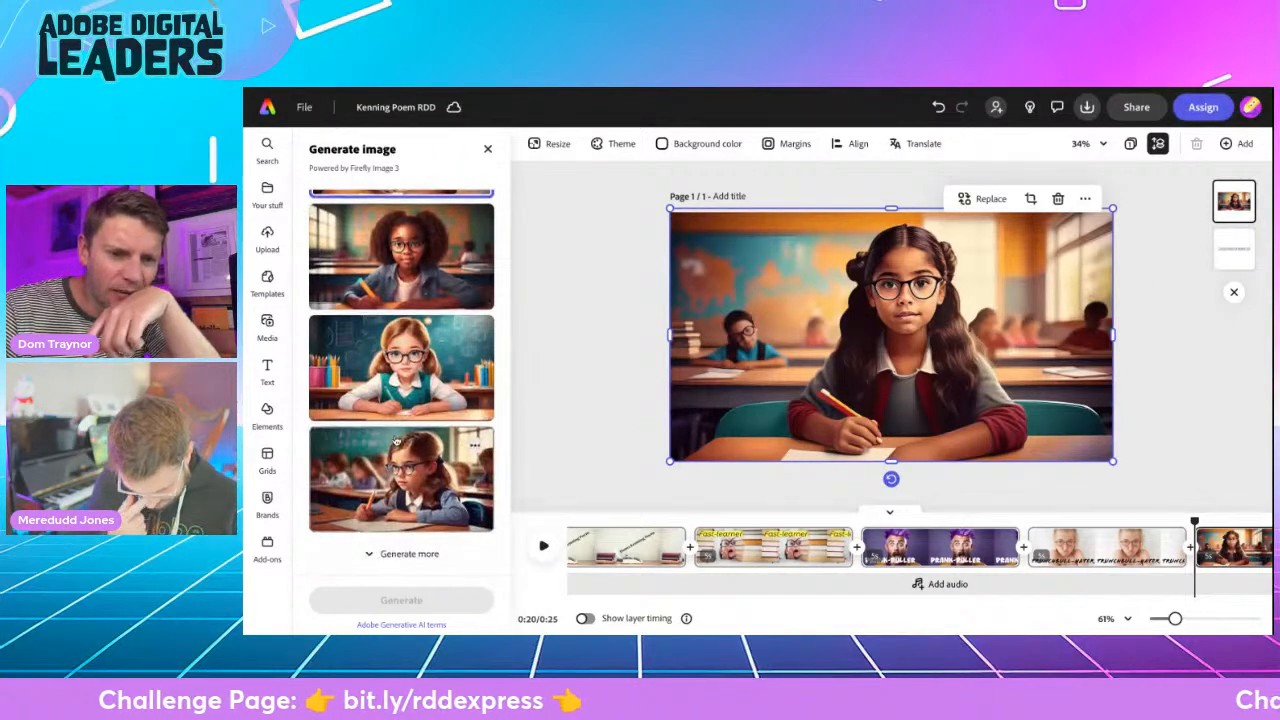
- Review the generated results and use the one of the girl looking sideways in front of the chalkboard
{"action": "scroll", "coordinate": [396, 440], "scroll_direction": "up", "scroll_amount": 6}
{"action": "scroll", "coordinate": [396, 440], "scroll_direction": "up", "scroll_amount": 2}
{"action": "scroll", "coordinate": [396, 440], "scroll_direction": "down", "scroll_amount": 10}
{"action": "left_click", "coordinate": [393, 484]}
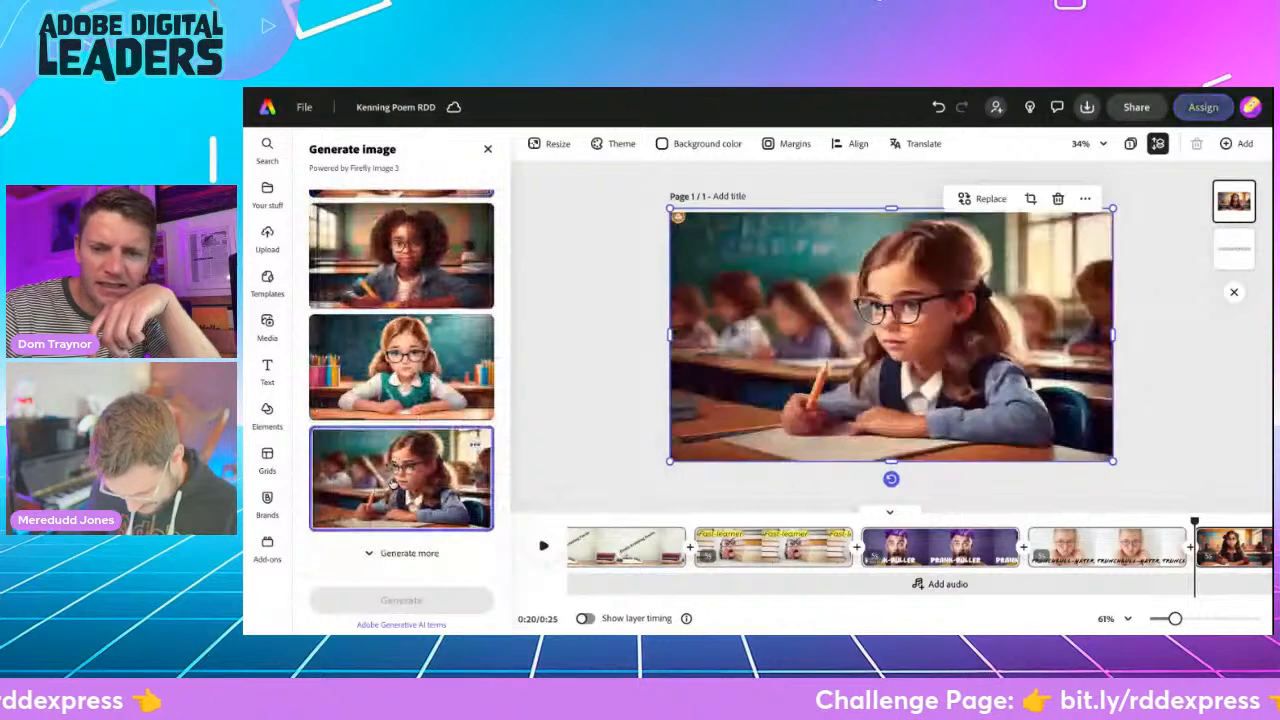
- Bring the "Telekinesis-practitioner" heading in front of the image and try the Copal Std Decorated and Solid styles on it
{"action": "left_click", "coordinate": [1250, 247]}
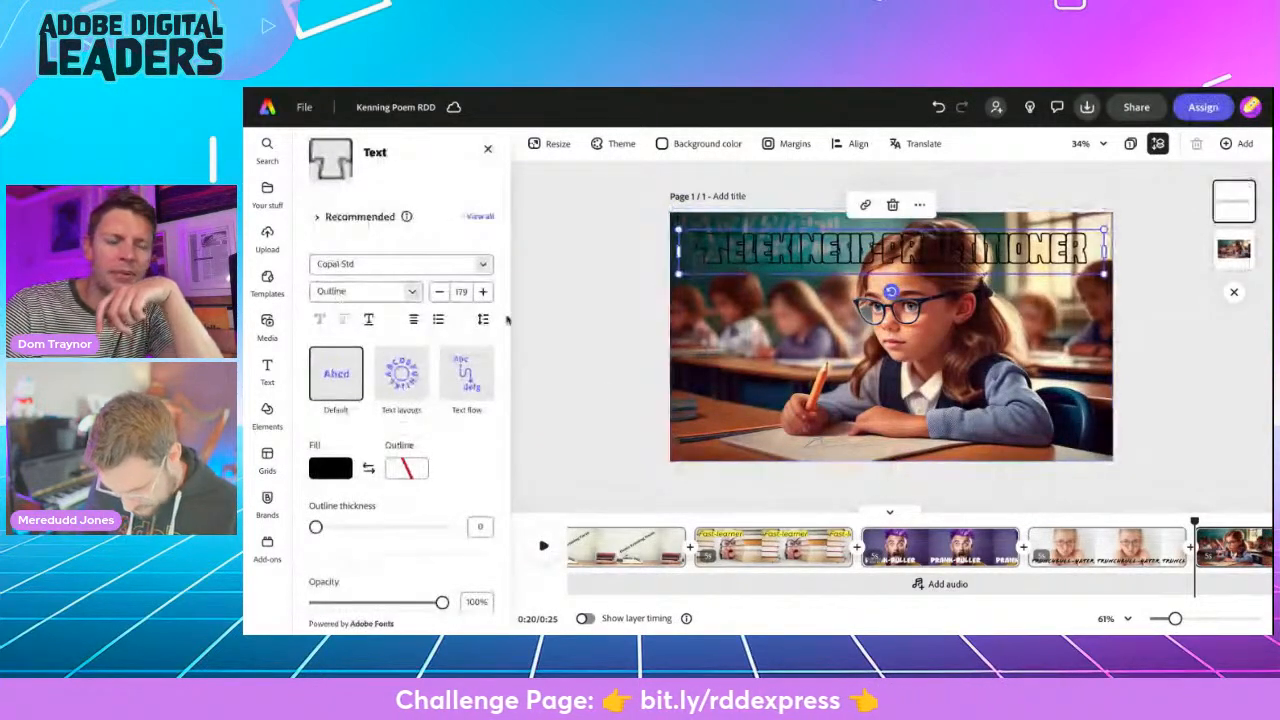
{"action": "left_click", "coordinate": [411, 291]}
{"action": "left_click", "coordinate": [394, 318]}
{"action": "left_click", "coordinate": [409, 289]}
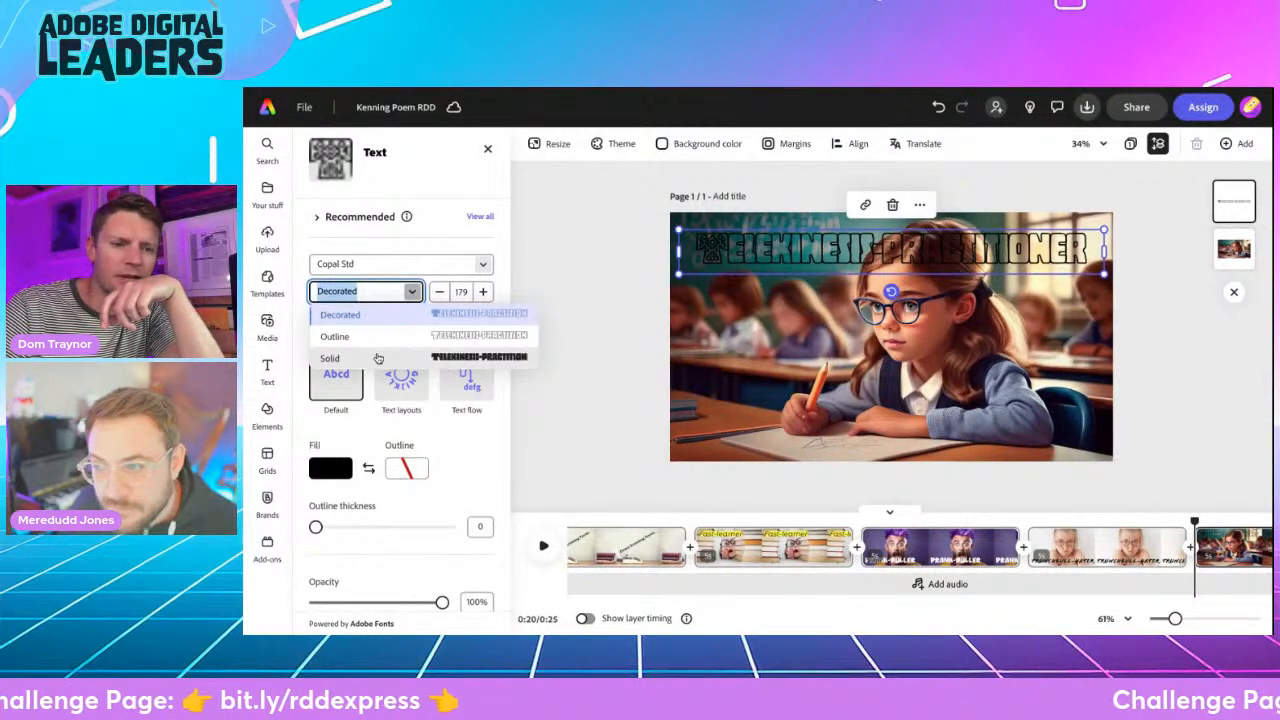
{"action": "left_click", "coordinate": [378, 357]}
- Fill the "Telekinesis-practitioner" heading with white and change its font to Sanvito Pro Bold Display
{"action": "left_click", "coordinate": [330, 470]}
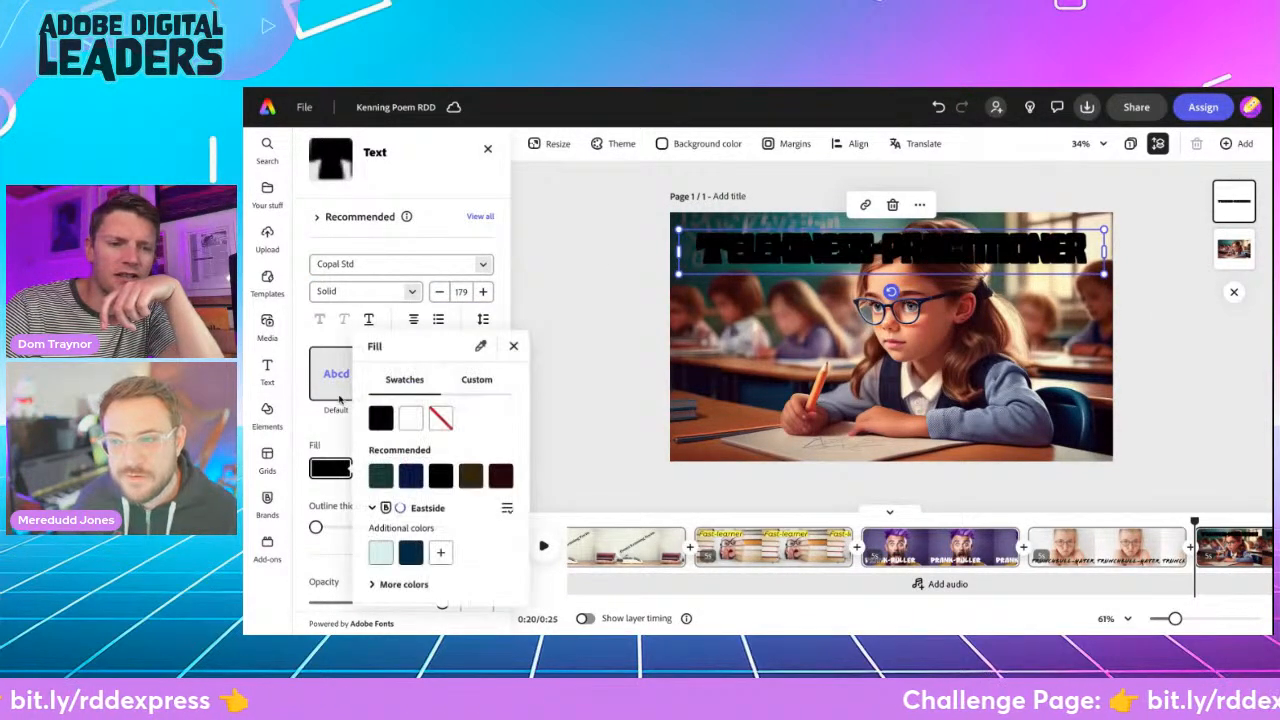
{"action": "left_click", "coordinate": [410, 403]}
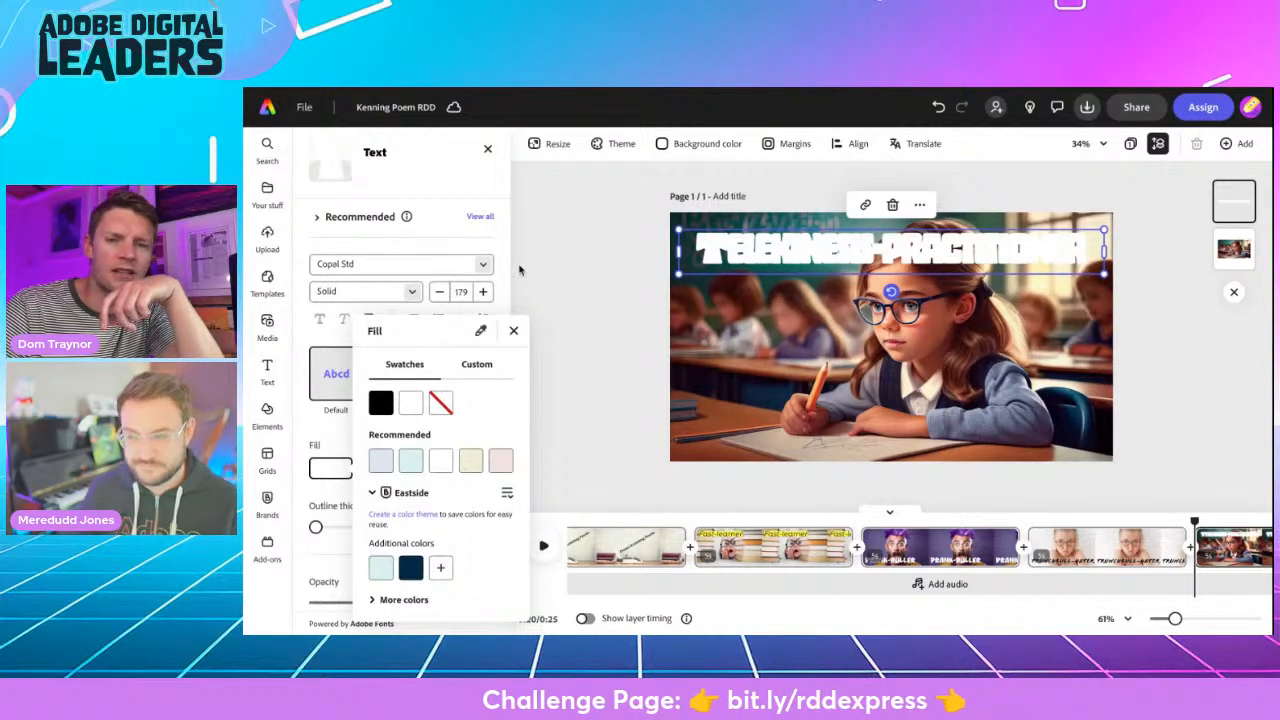
{"action": "left_click", "coordinate": [485, 264]}
{"action": "left_click", "coordinate": [485, 265]}
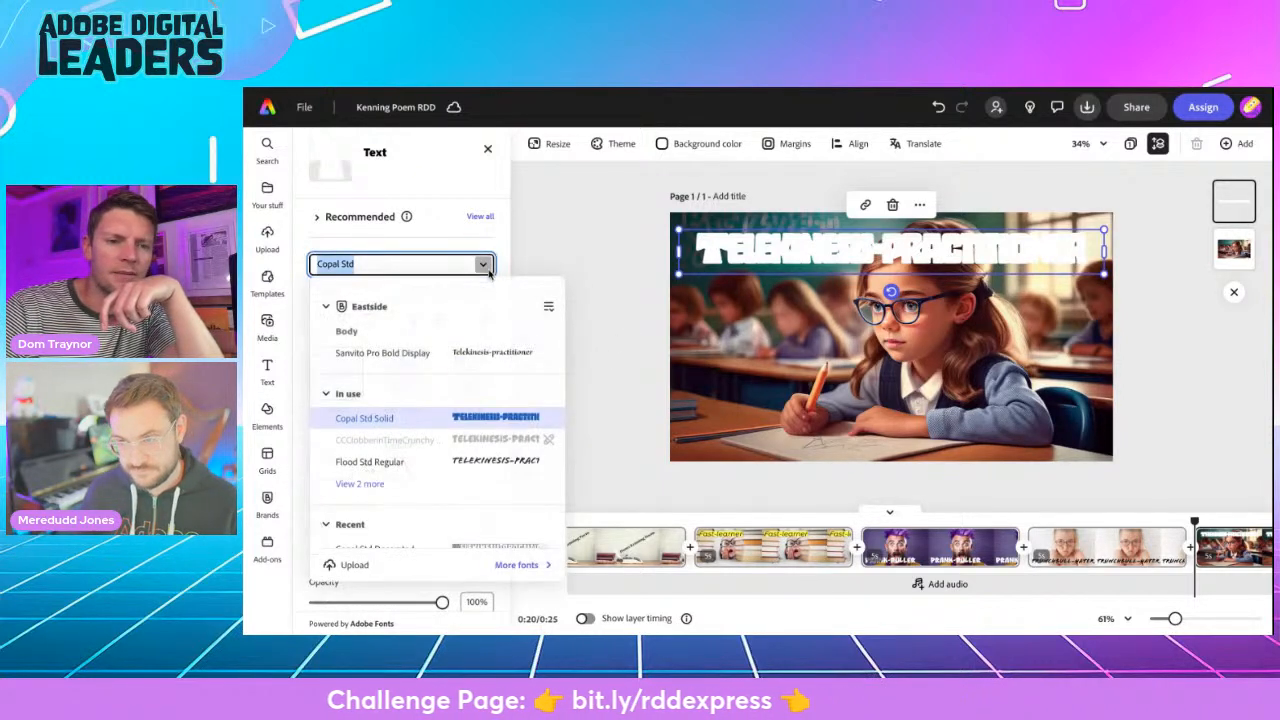
{"action": "left_click", "coordinate": [420, 358]}
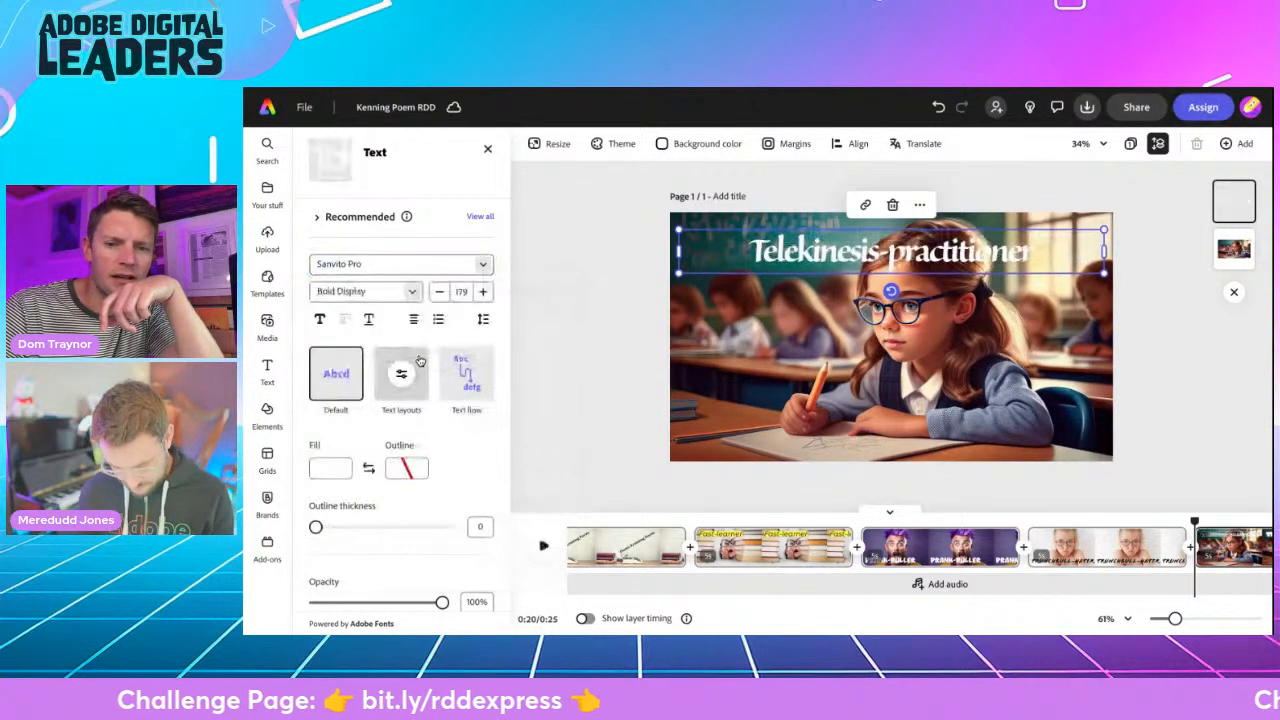
{"action": "left_click", "coordinate": [585, 345]}
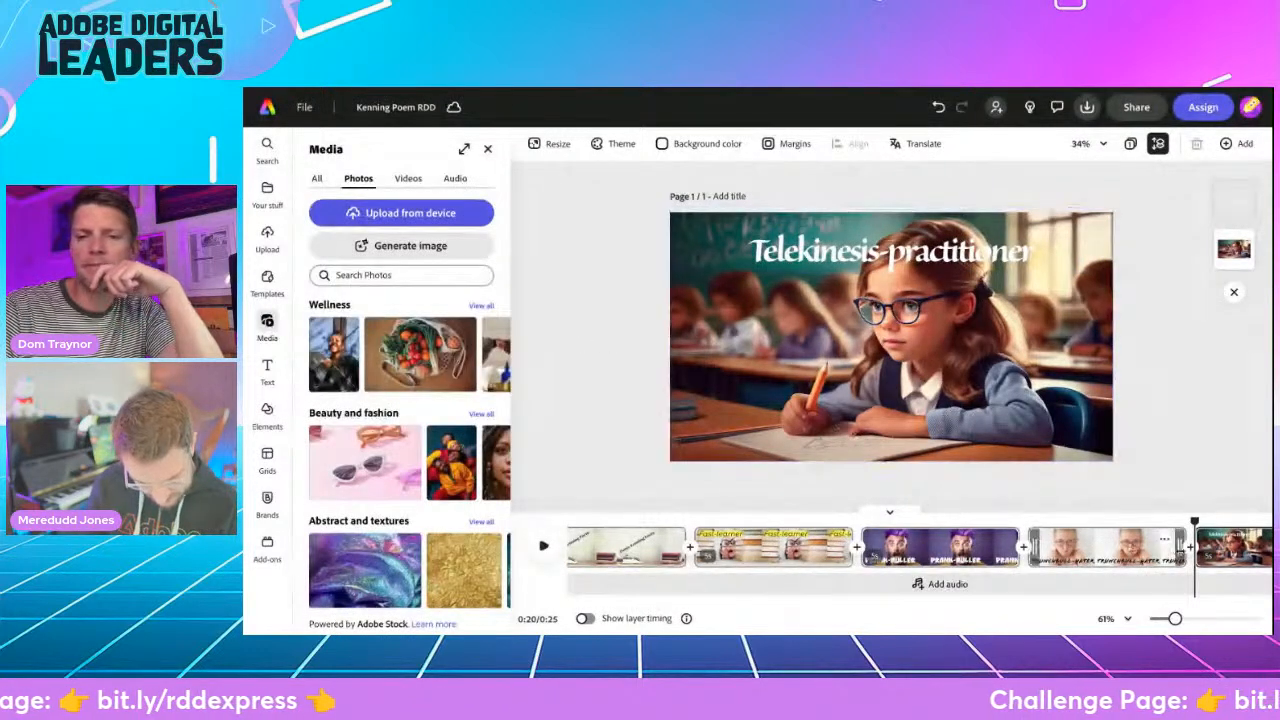
- Delete the classroom girl image and add an enlarged widescreen placeholder for a new generated image
{"action": "left_click", "coordinate": [940, 348]}
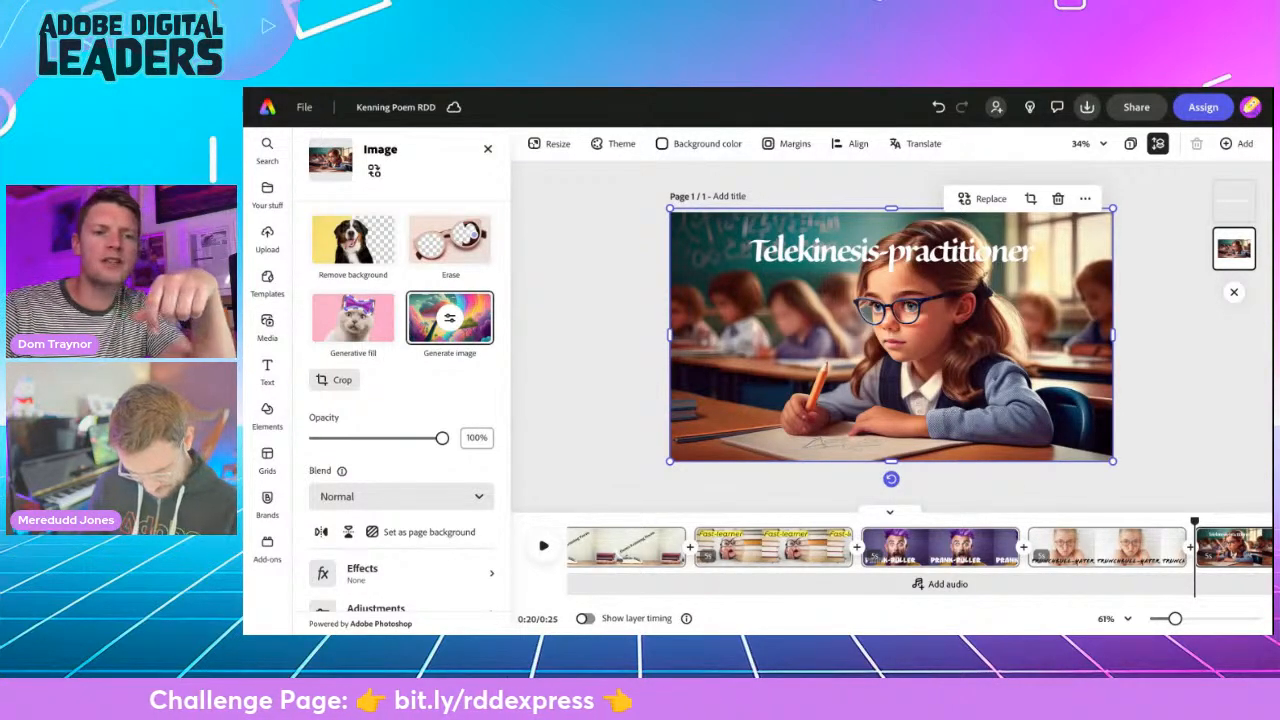
{"action": "key", "text": "Delete"}
{"action": "left_click", "coordinate": [402, 246]}
{"action": "left_click", "coordinate": [387, 371]}
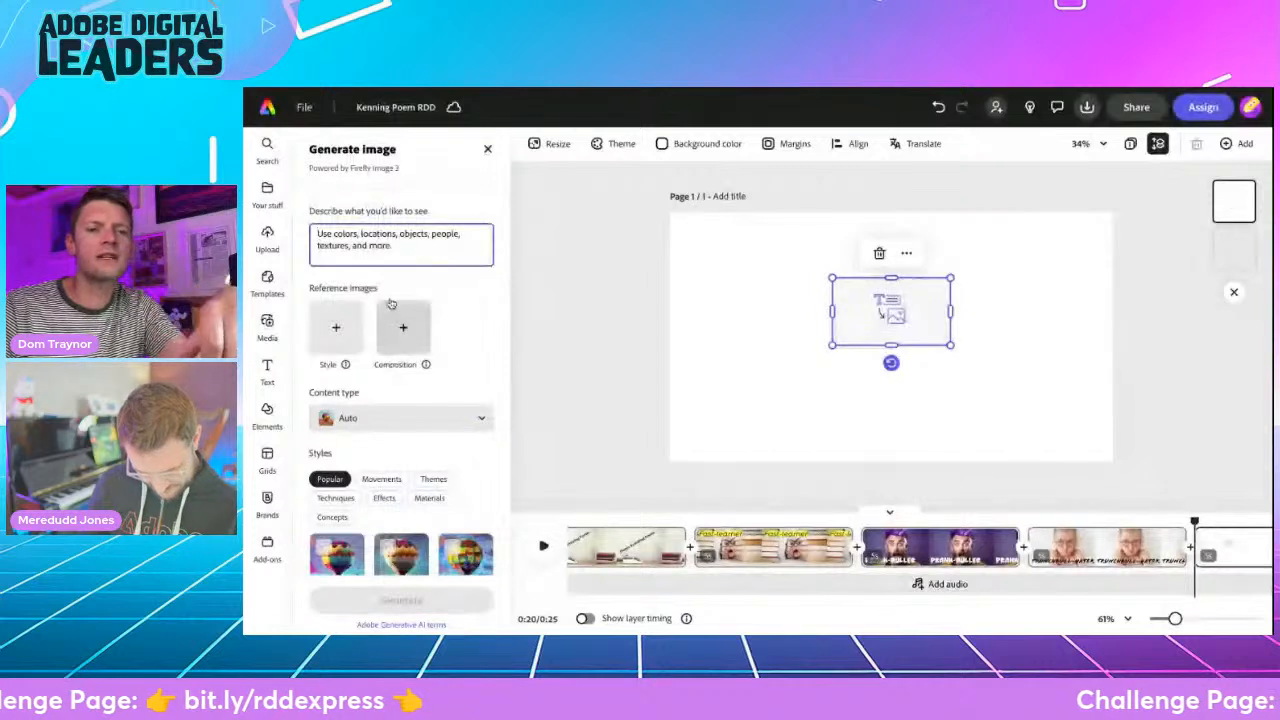
{"action": "left_click_drag", "start_coordinate": [946, 346], "coordinate": [1083, 421]}
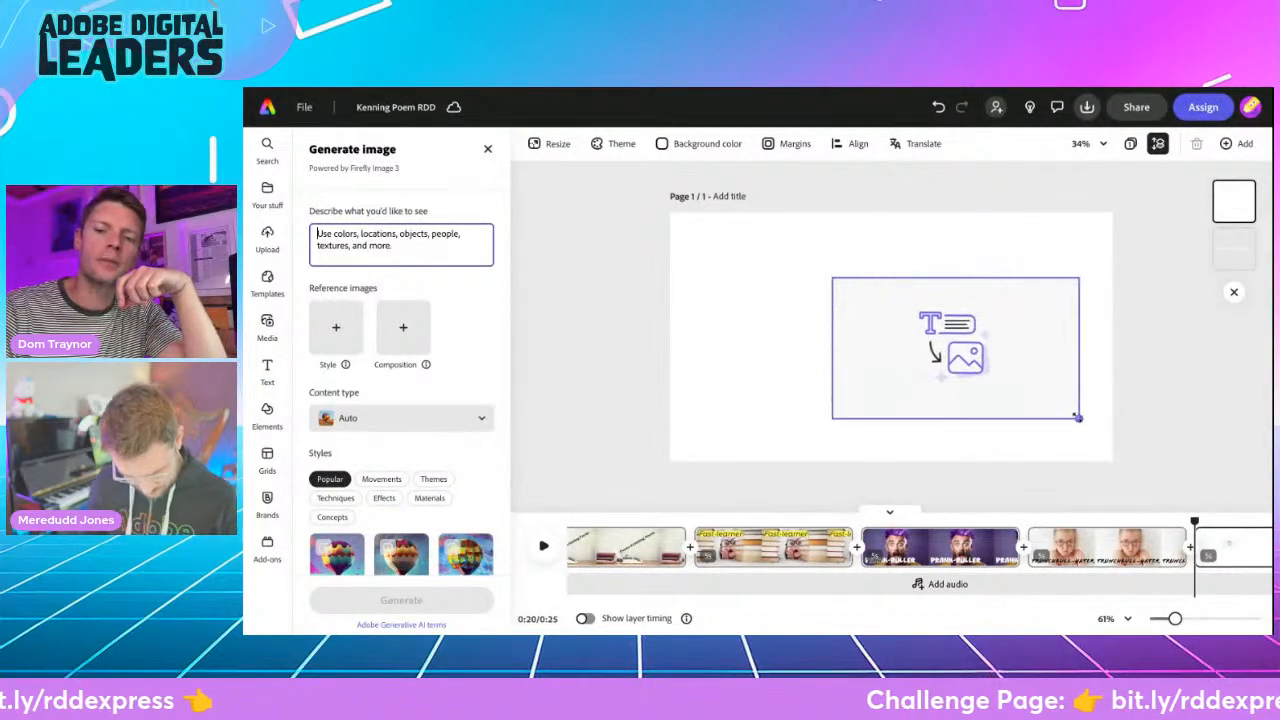
{"action": "left_click_drag", "start_coordinate": [833, 420], "coordinate": [743, 471]}
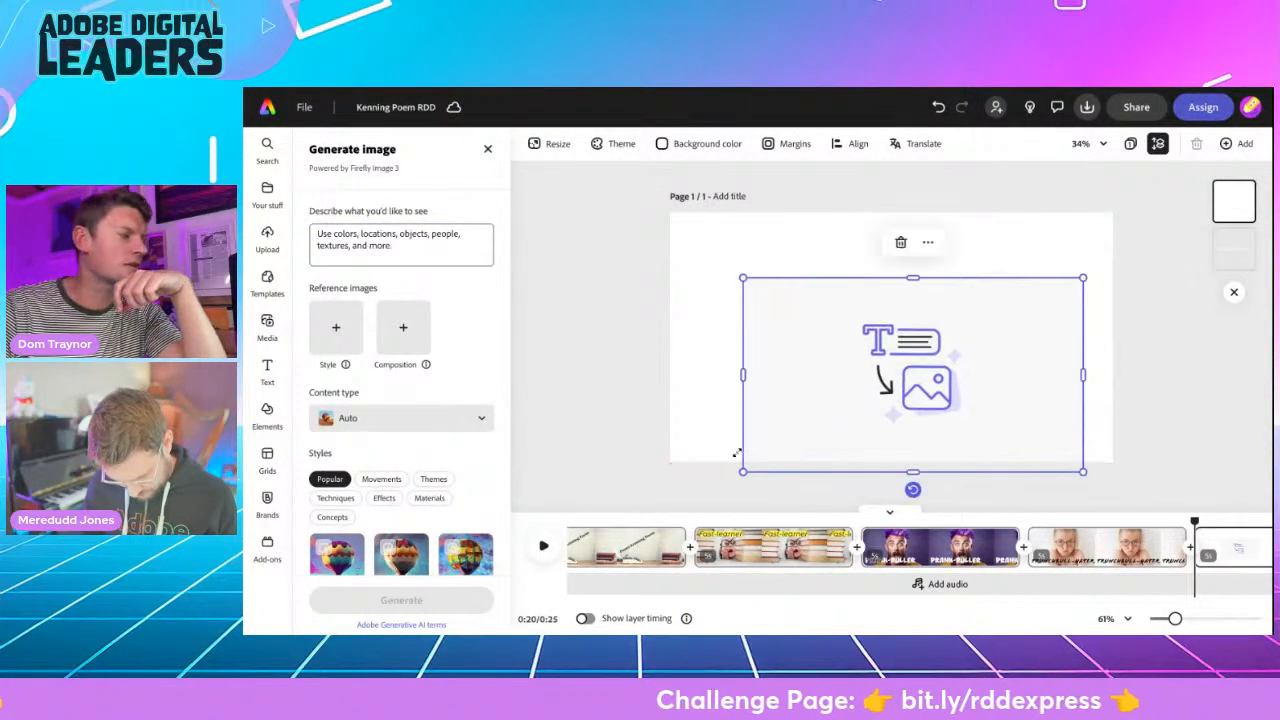
- Generate an Art image from the prompt "old victorian style school desk with a piece of chalk and jug of water on it."
{"action": "left_click", "coordinate": [409, 249]}
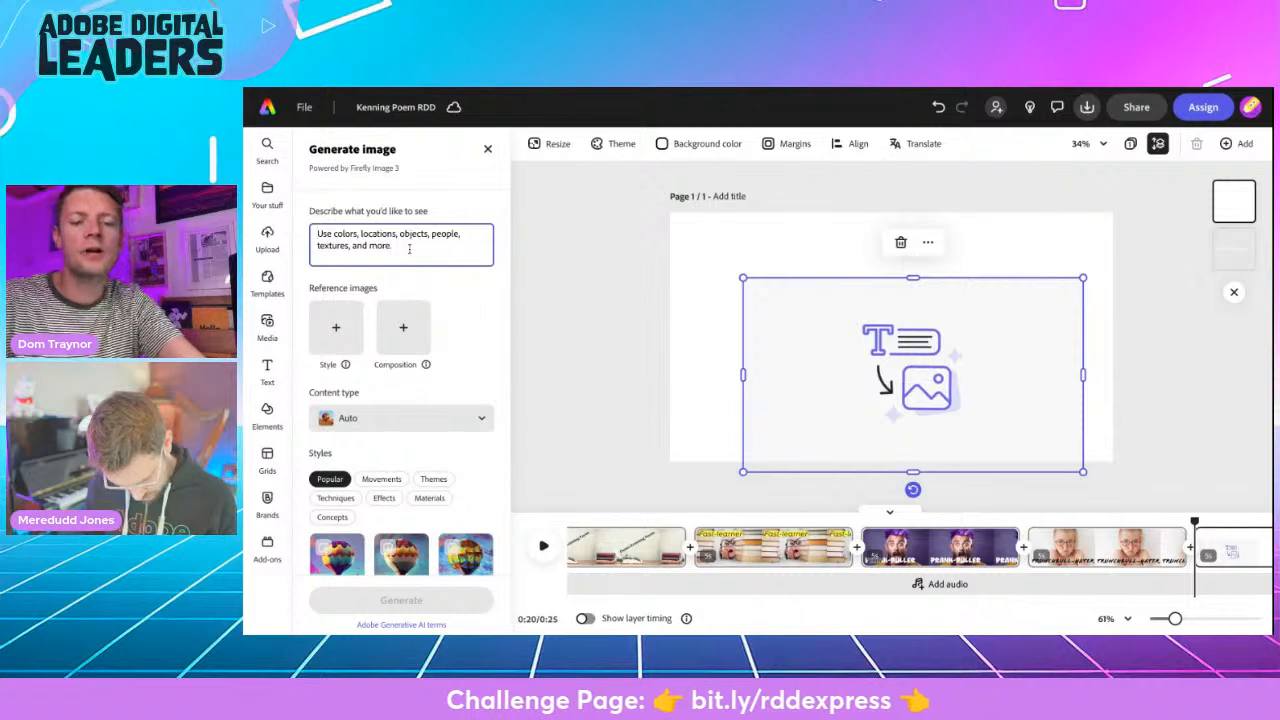
{"action": "type", "text": "old"}
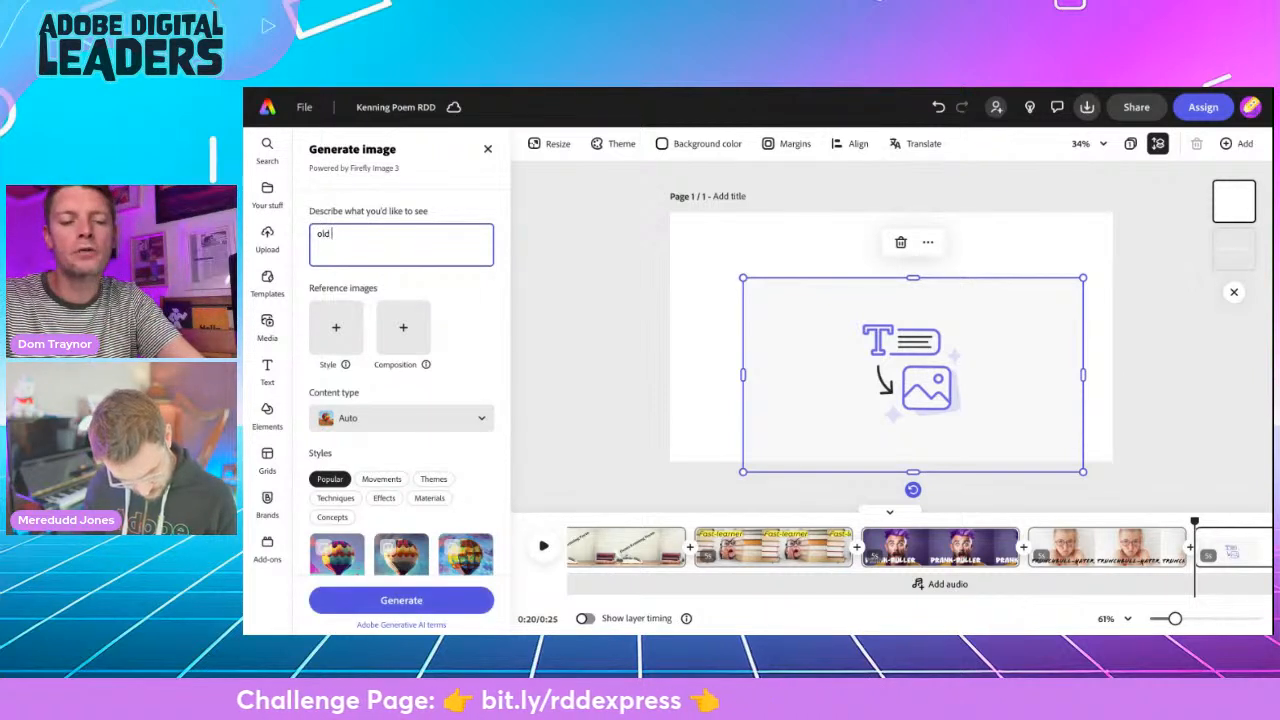
{"action": "type", "text": " victorian st"}
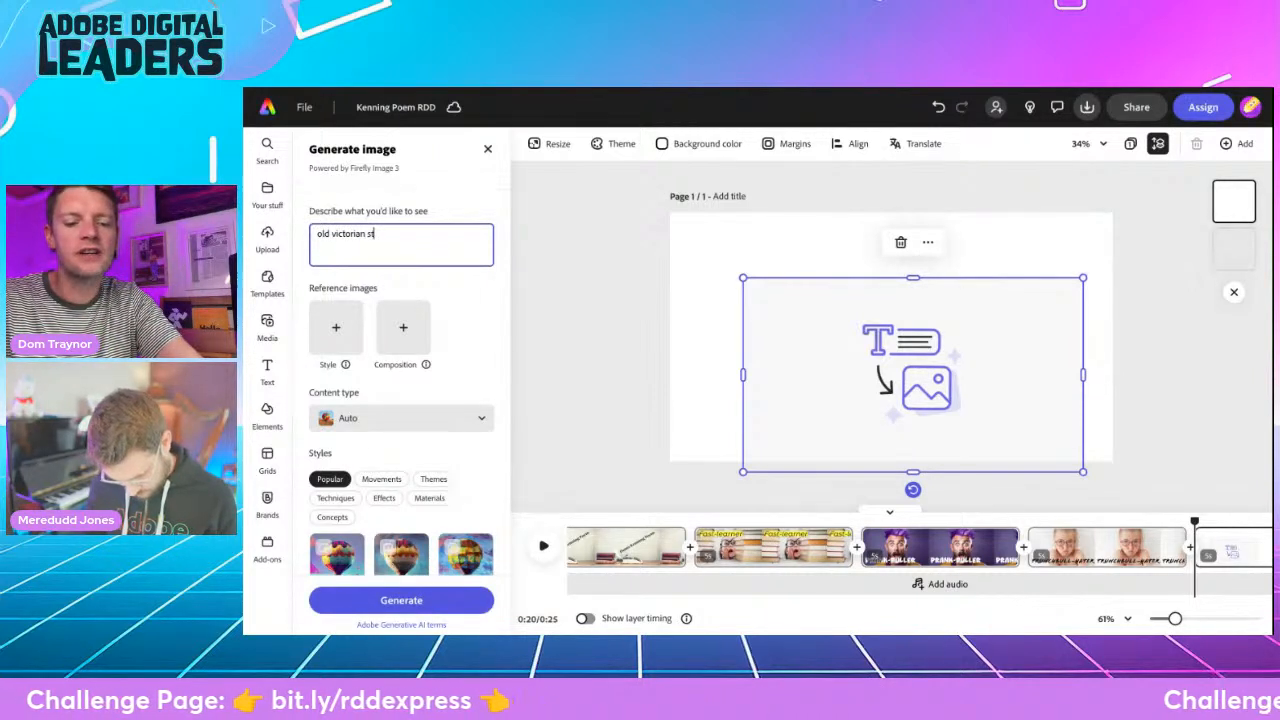
{"action": "type", "text": "yle school "}
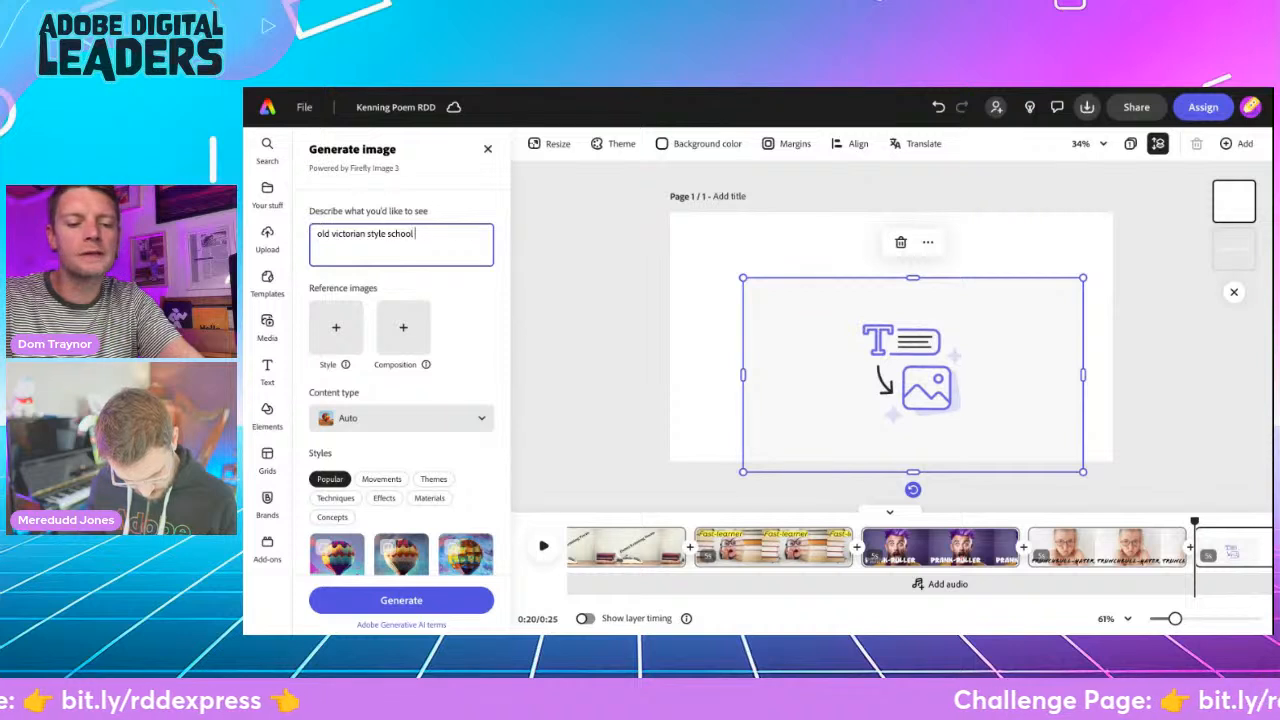
{"action": "type", "text": "desk with a piece of chalk and jug of water on"}
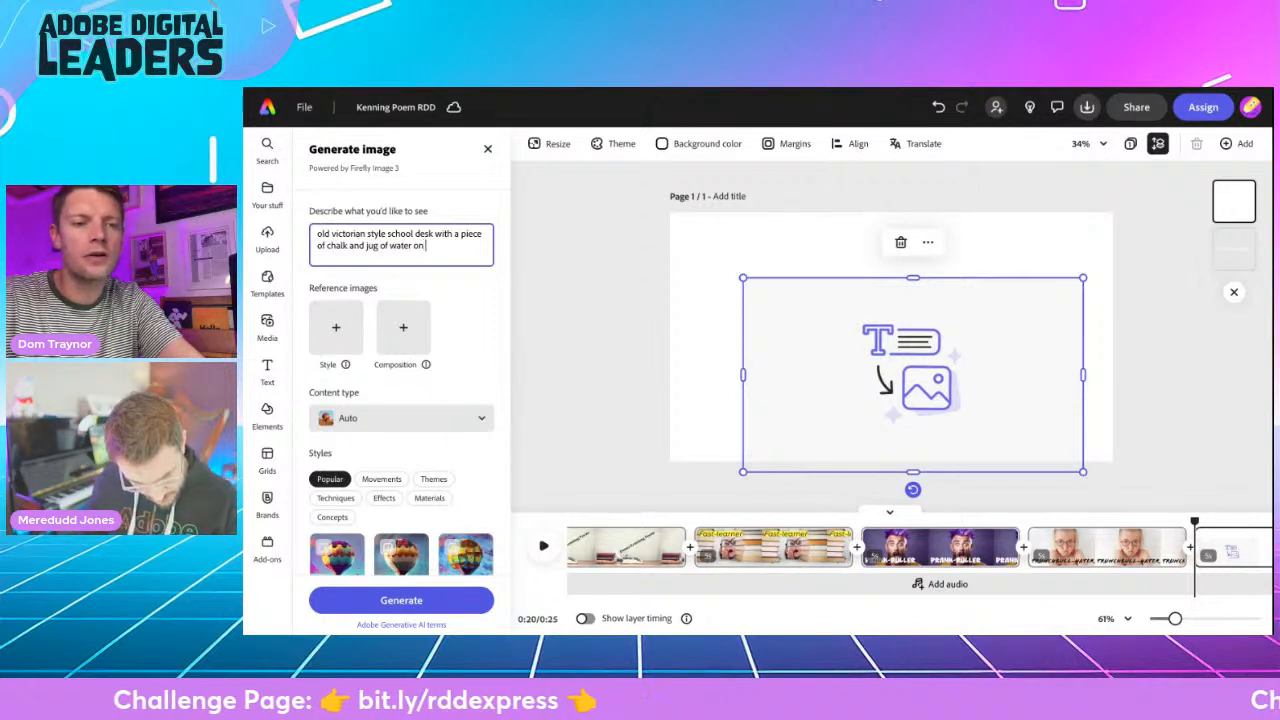
{"action": "type", "text": " it"}
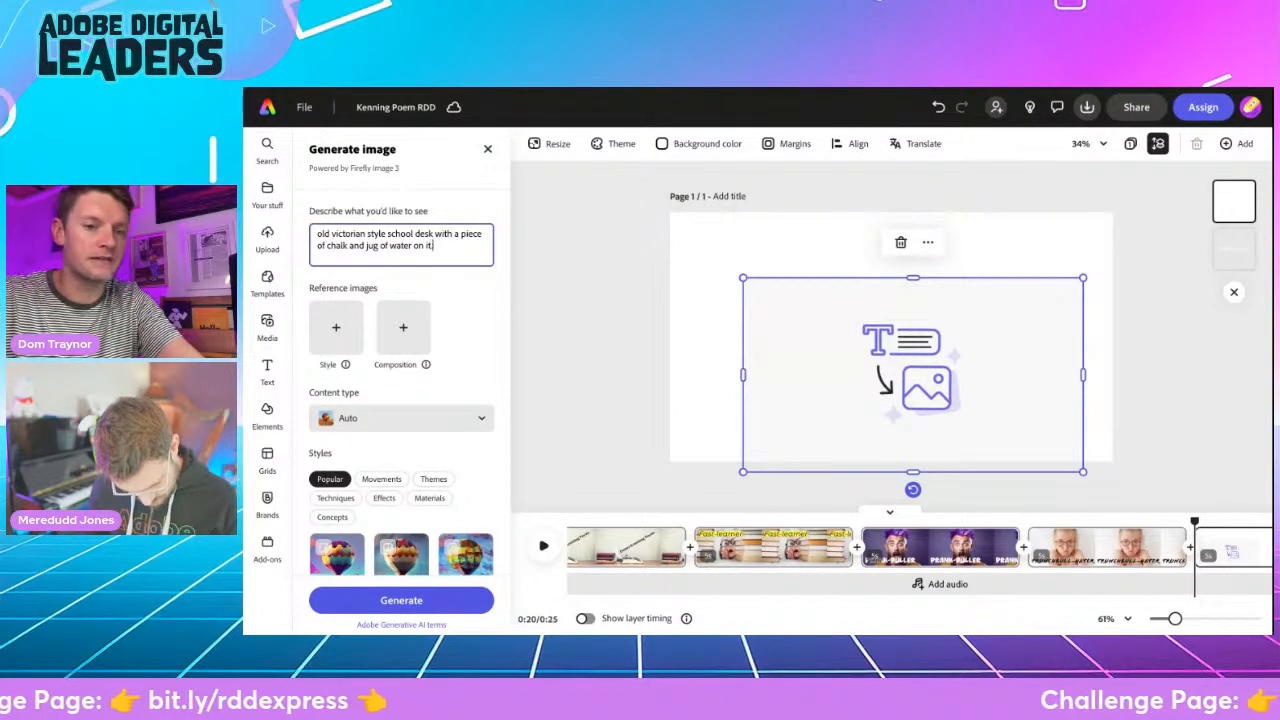
{"action": "type", "text": "."}
{"action": "left_click", "coordinate": [405, 418]}
{"action": "left_click", "coordinate": [400, 363]}
{"action": "left_click", "coordinate": [401, 600]}
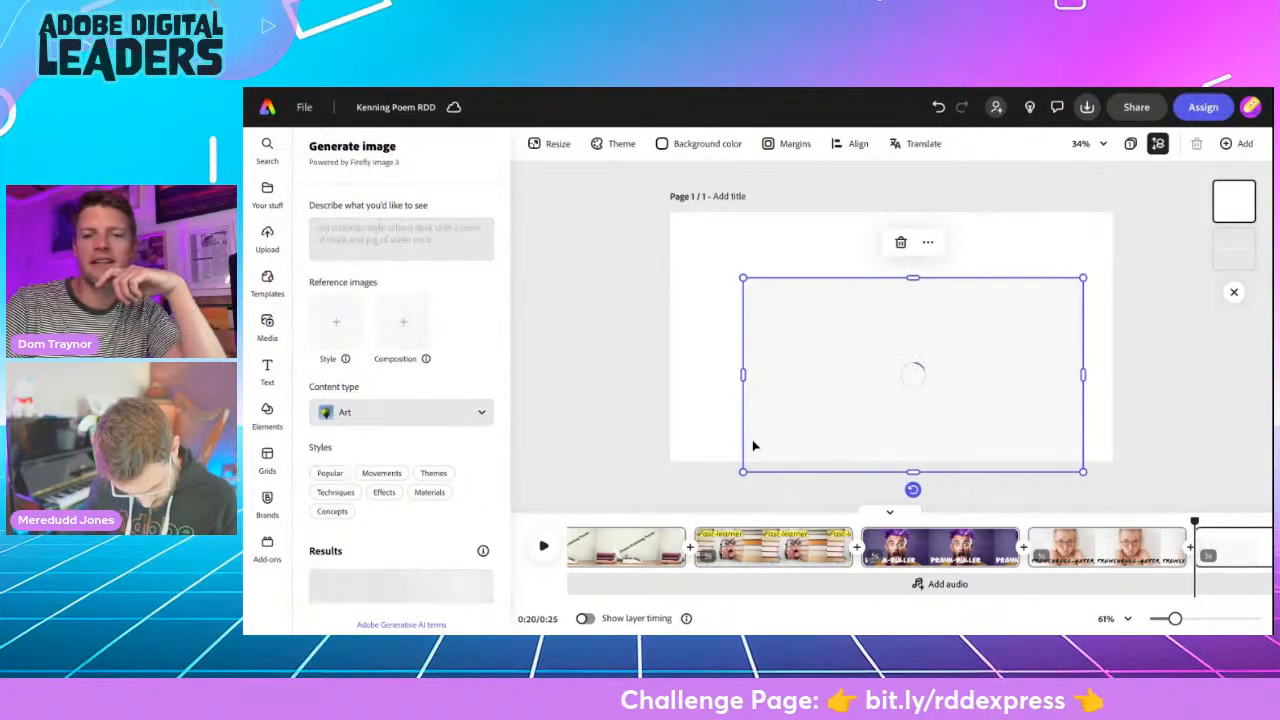
- Resize the desk image to nearly fill the page and use the result with the sunlit window and chair
{"action": "left_click", "coordinate": [738, 316]}
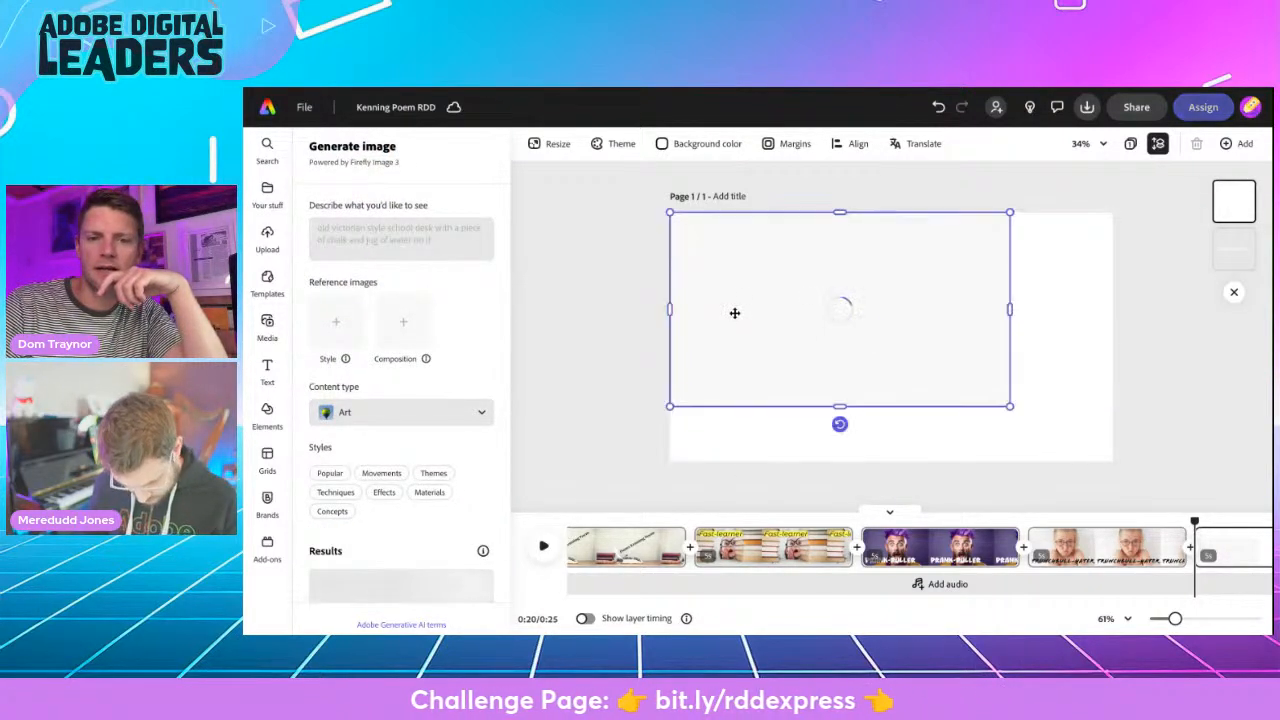
{"action": "left_click_drag", "start_coordinate": [1010, 407], "coordinate": [1118, 449]}
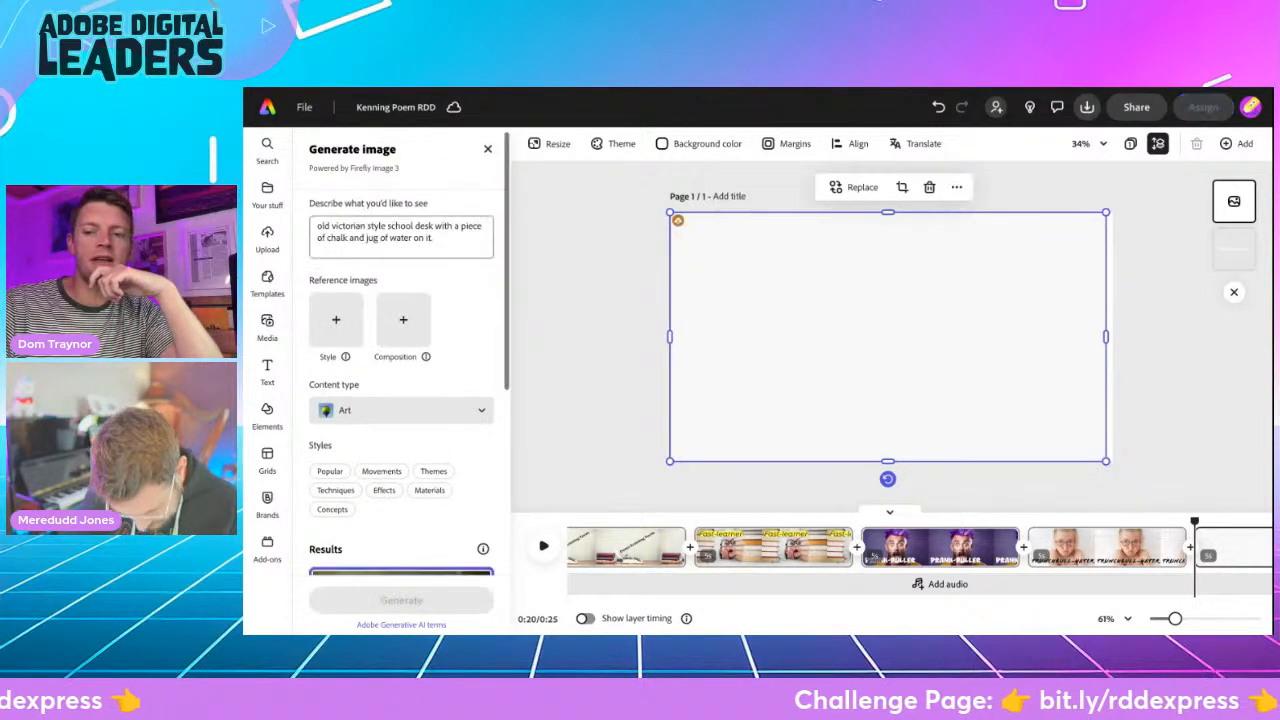
{"action": "scroll", "coordinate": [423, 379], "scroll_direction": "down", "scroll_amount": 5}
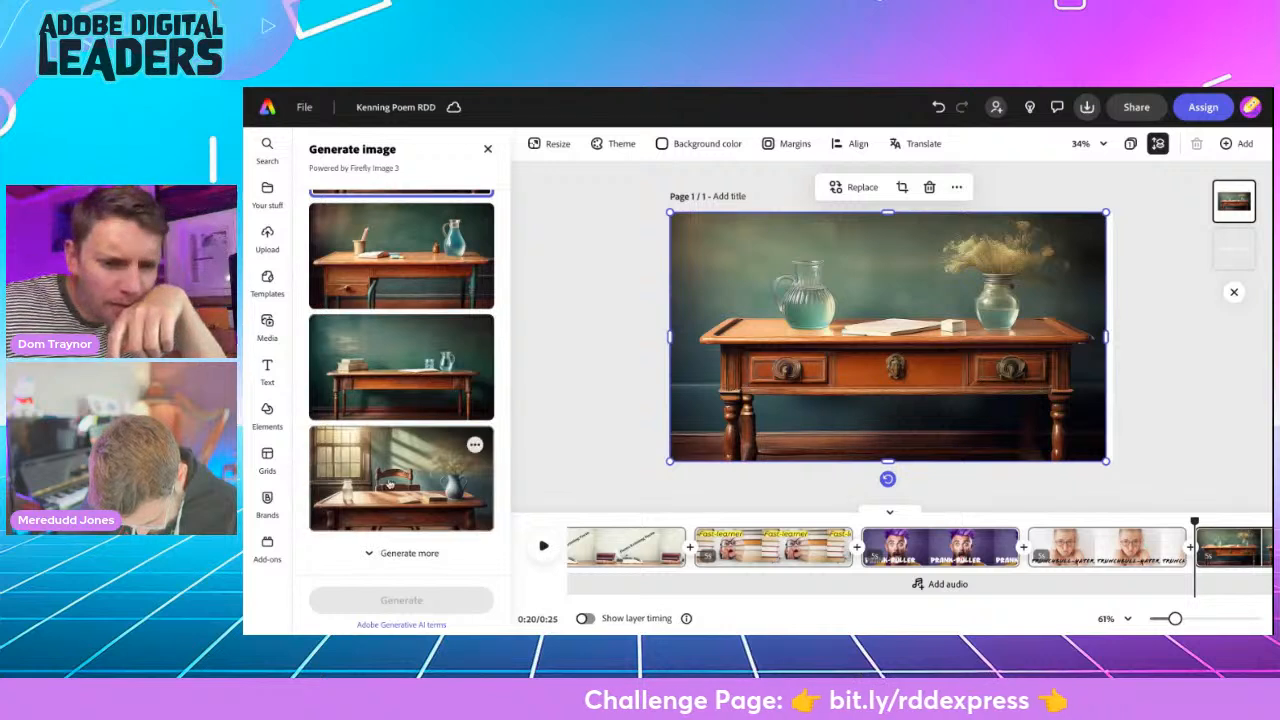
{"action": "left_click", "coordinate": [386, 490]}
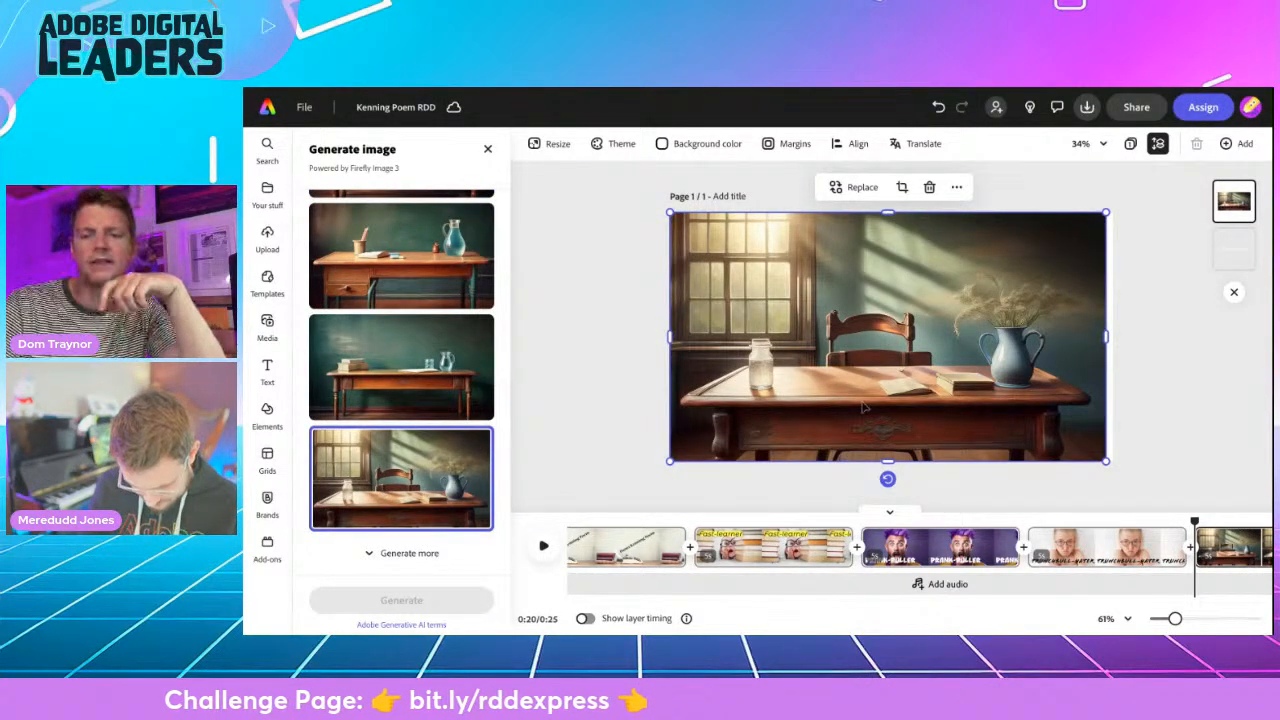
- Bring the "Telekinesis-practitioner" heading in front of the desk image, place it over the lower desk, and widen the image to the page edge
{"action": "left_click_drag", "start_coordinate": [1234, 257], "coordinate": [1234, 205]}
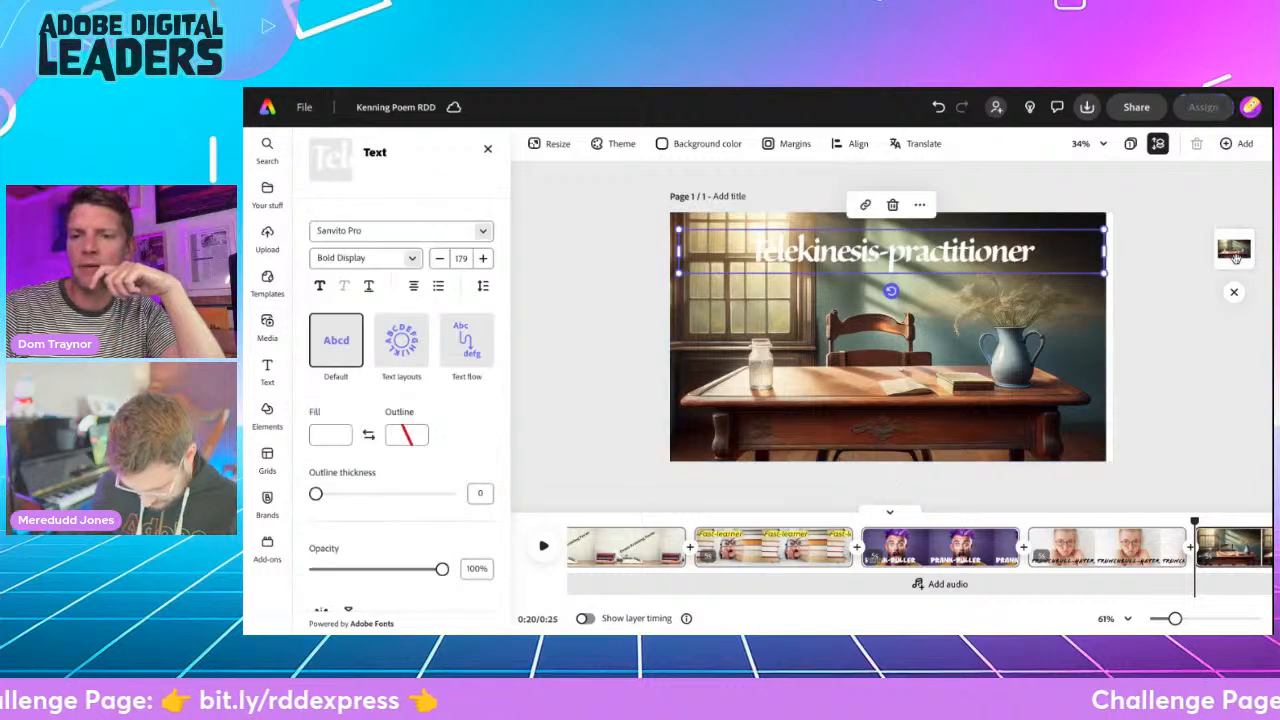
{"action": "left_click_drag", "start_coordinate": [960, 250], "coordinate": [957, 425]}
{"action": "left_click", "coordinate": [1166, 309]}
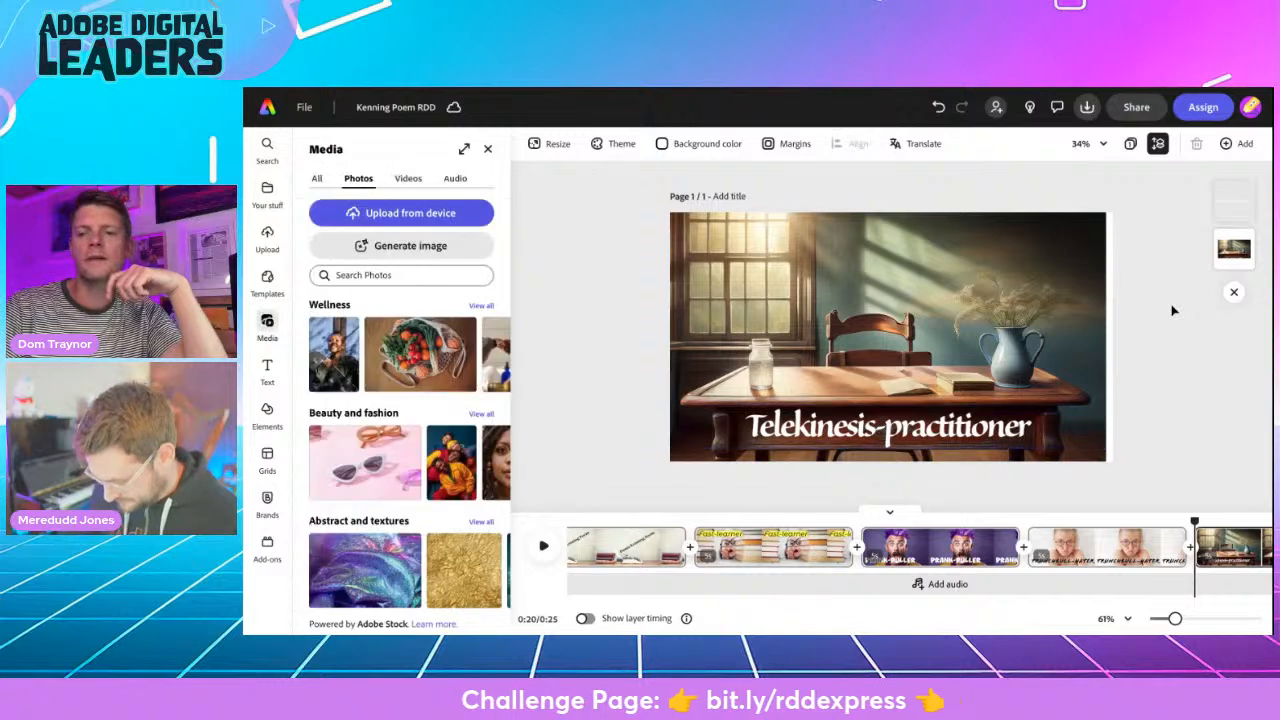
{"action": "left_click", "coordinate": [1088, 335]}
{"action": "left_click_drag", "start_coordinate": [1101, 340], "coordinate": [1112, 338]}
- Add a new scene and generate a widescreen Art image from the prompt "young girl in school uniform wearing big round glasses"
{"action": "left_click", "coordinate": [1191, 548]}
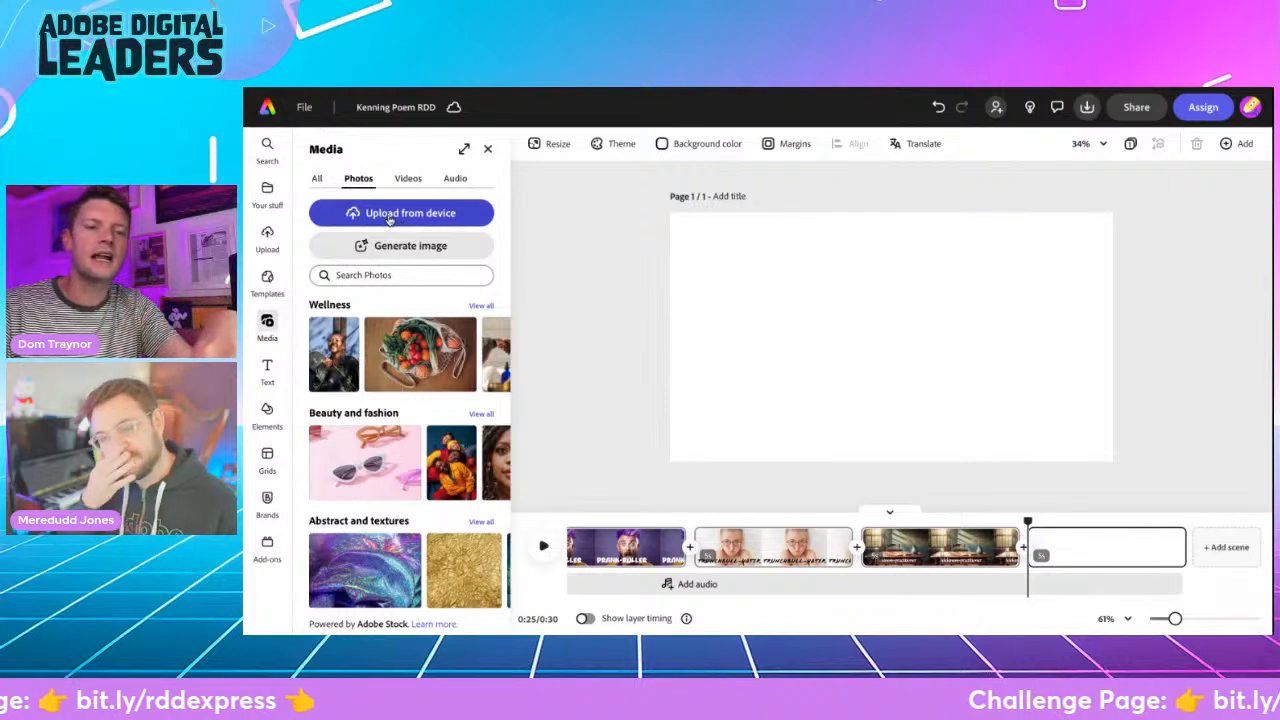
{"action": "left_click", "coordinate": [393, 246]}
{"action": "left_click", "coordinate": [374, 372]}
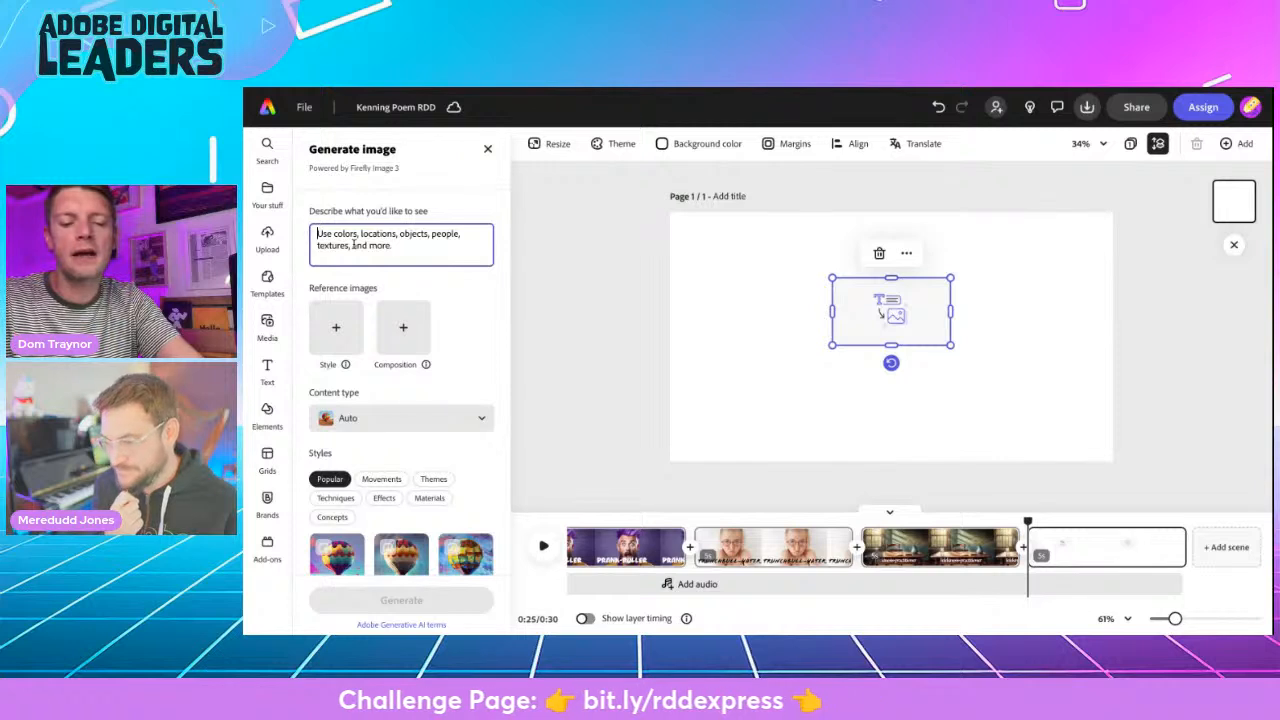
{"action": "type", "text": "young girl in school uniform wearing big round glasses"}
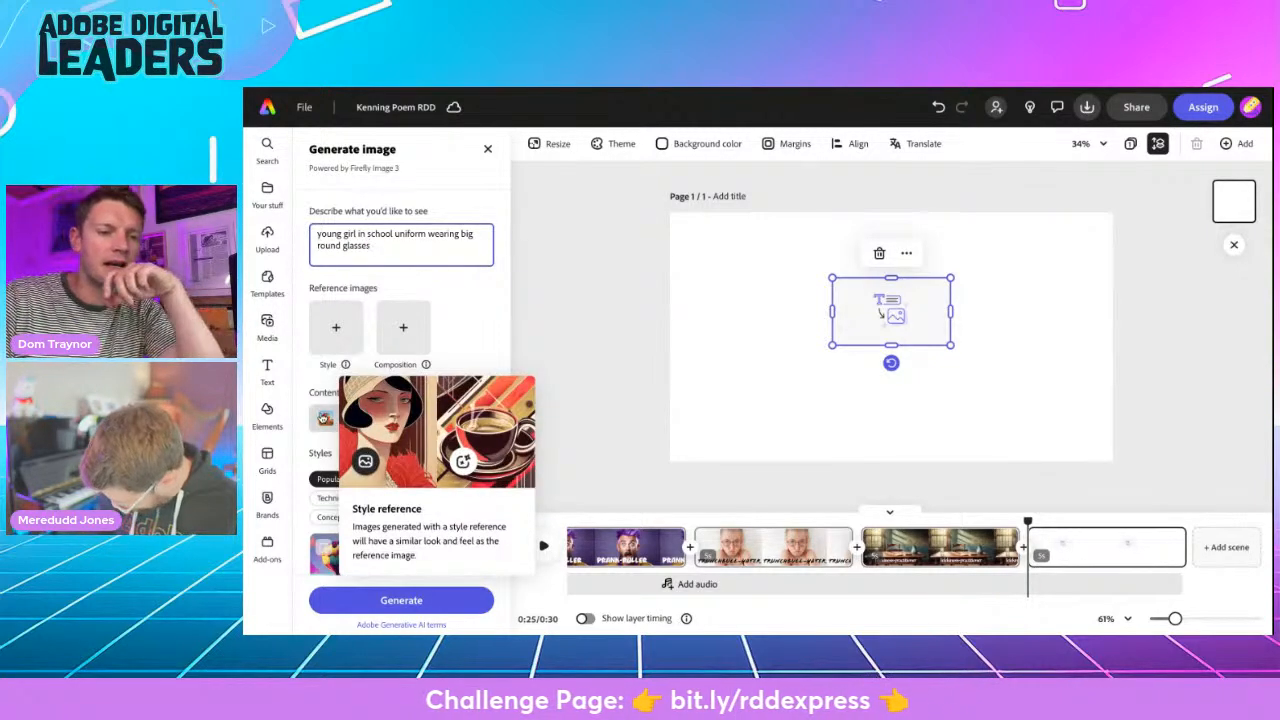
{"action": "left_click", "coordinate": [400, 418]}
{"action": "left_click", "coordinate": [375, 360]}
{"action": "left_click", "coordinate": [401, 600]}
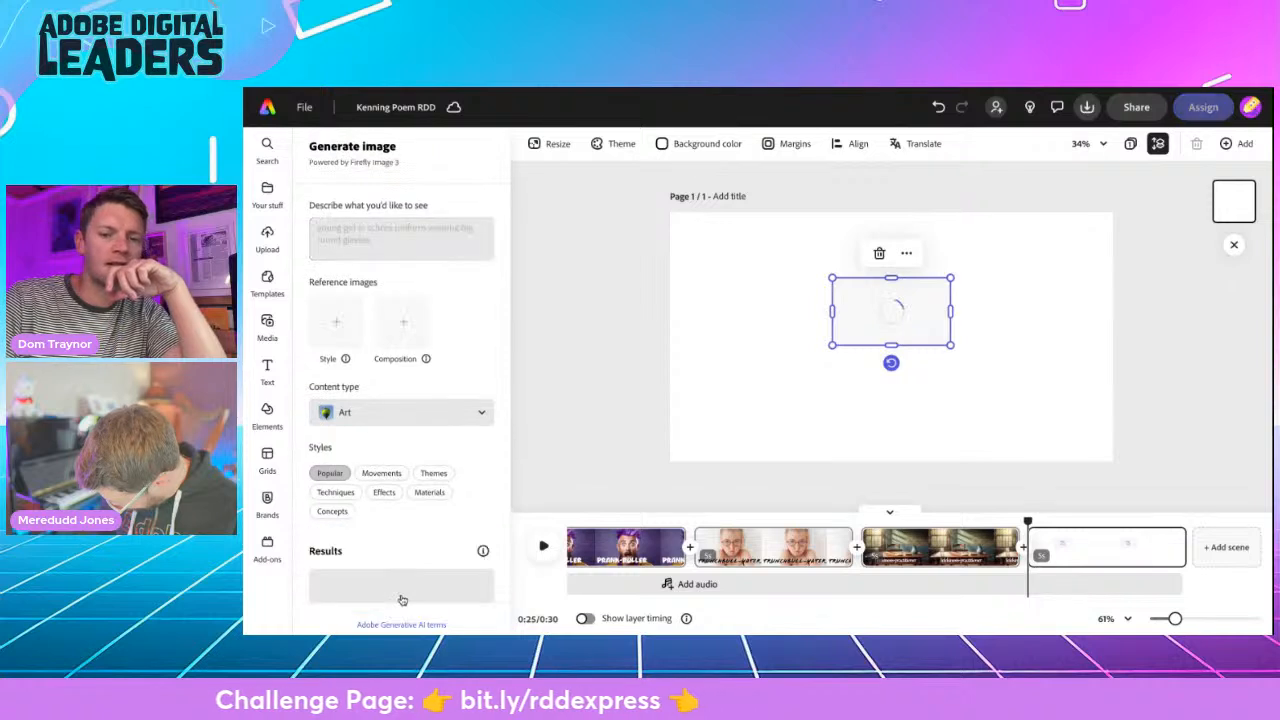
- Enlarge the generated image to fill the page and use the result showing the girl with long wavy light-brown hair
{"action": "left_click_drag", "start_coordinate": [830, 348], "coordinate": [697, 480]}
{"action": "left_click_drag", "start_coordinate": [951, 439], "coordinate": [991, 461]}
{"action": "left_click_drag", "start_coordinate": [991, 278], "coordinate": [1138, 256]}
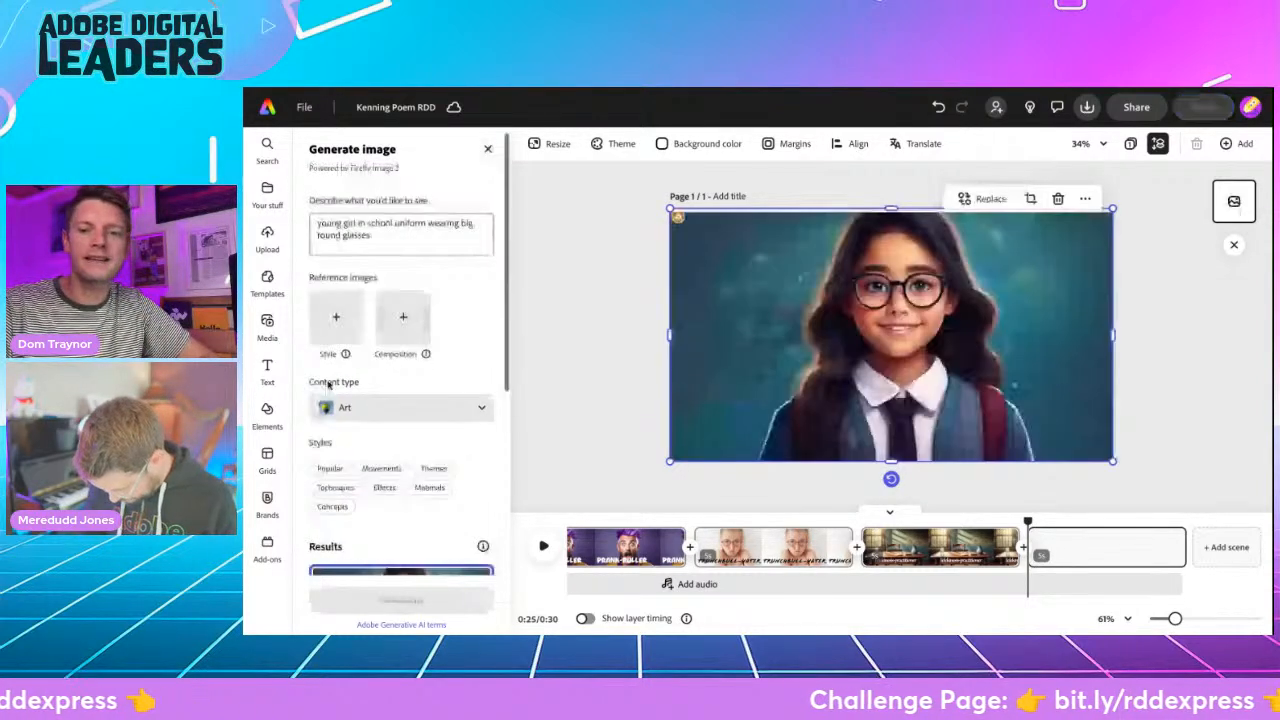
{"action": "scroll", "coordinate": [328, 385], "scroll_direction": "down", "scroll_amount": 5}
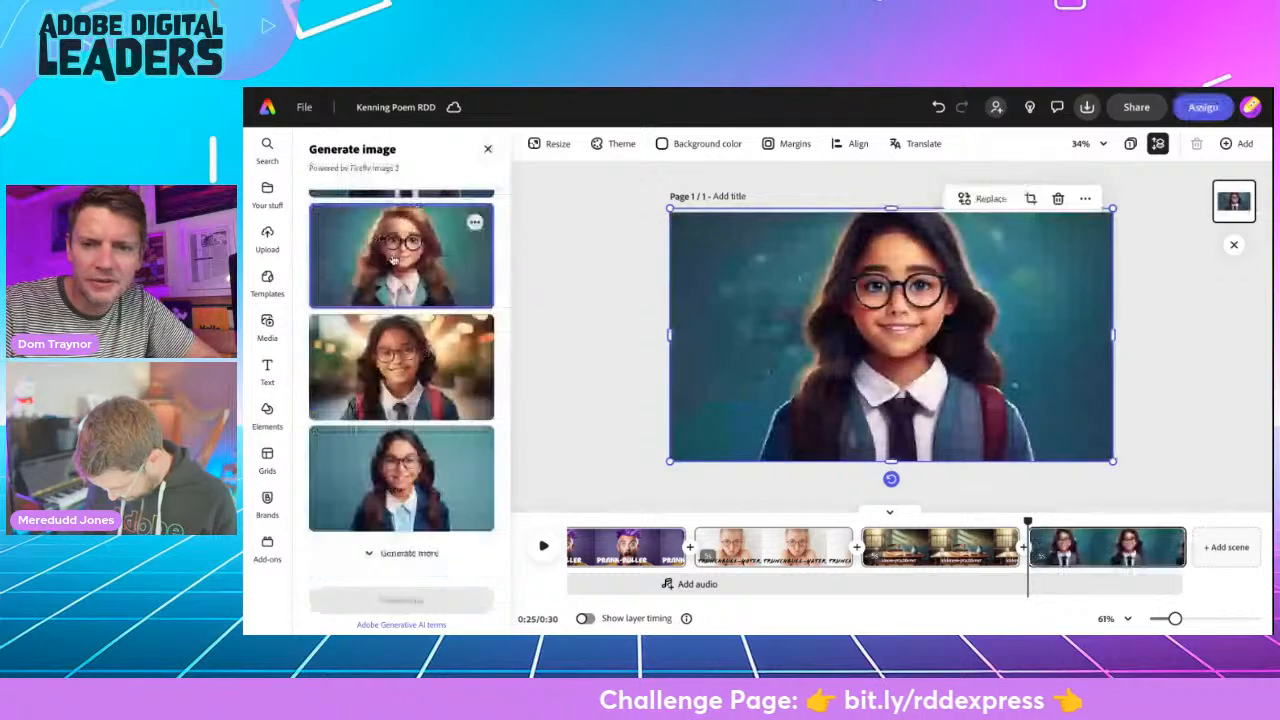
{"action": "left_click", "coordinate": [401, 256]}
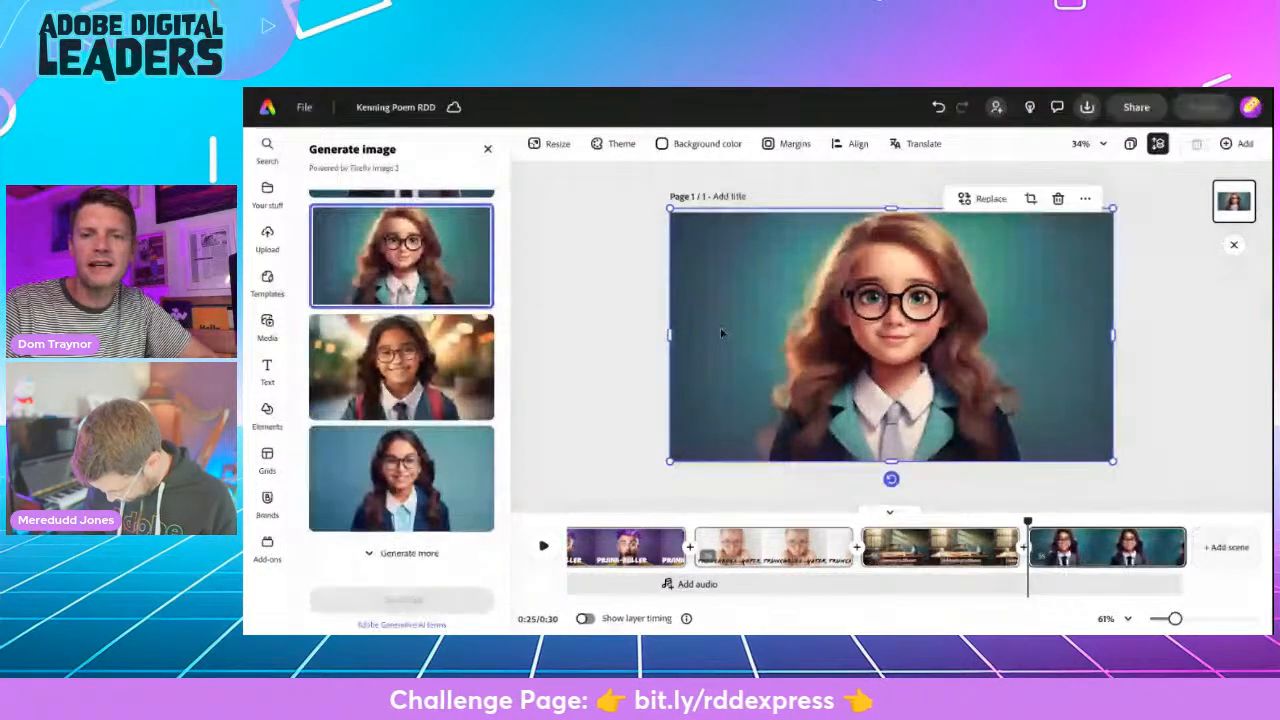
{"action": "left_click_drag", "start_coordinate": [891, 207], "coordinate": [892, 211]}
- Add the text "MATILDA WORMWOOD" at size 197, fitted on one line across the lower part of the girl image
{"action": "left_click", "coordinate": [267, 328]}
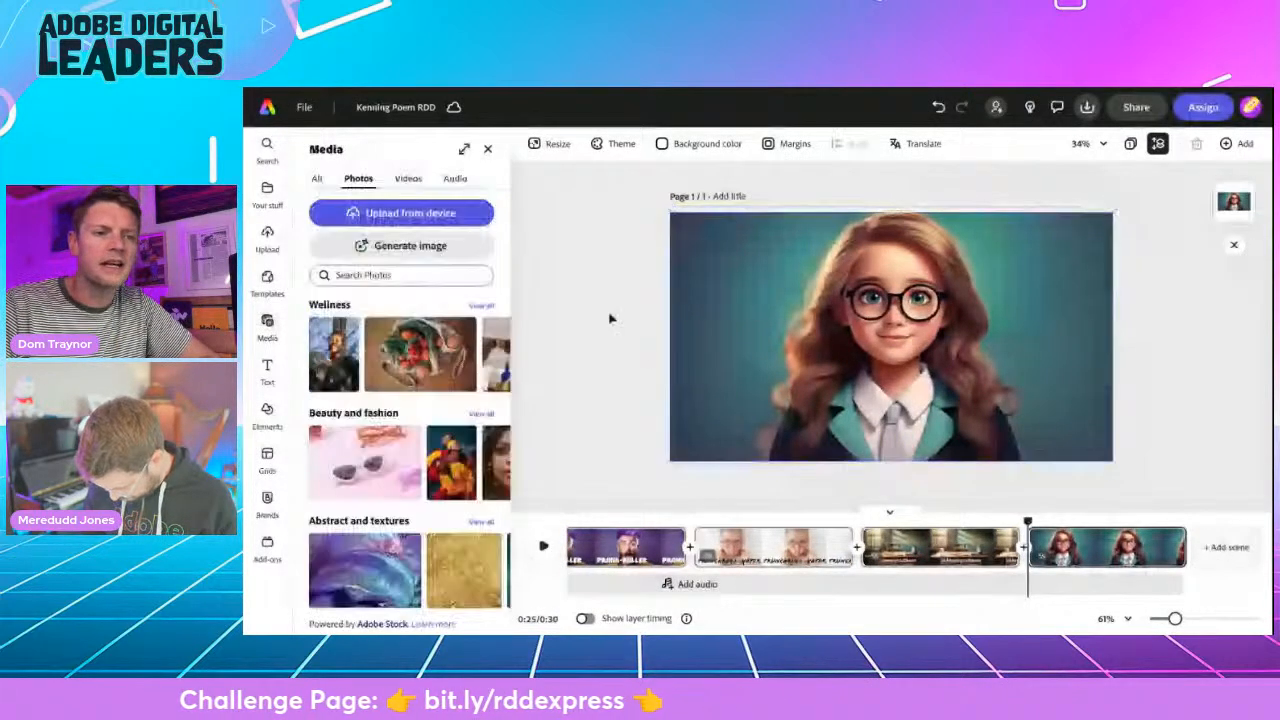
{"action": "left_click", "coordinate": [268, 366]}
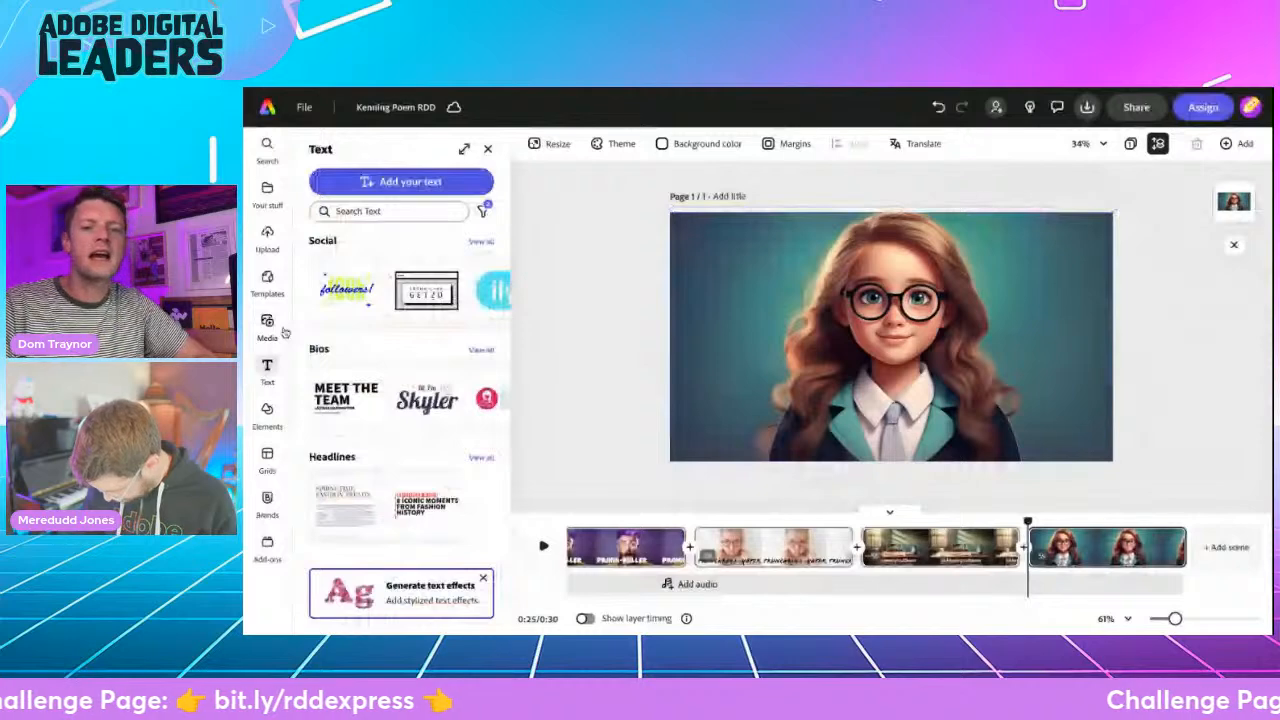
{"action": "left_click", "coordinate": [388, 183]}
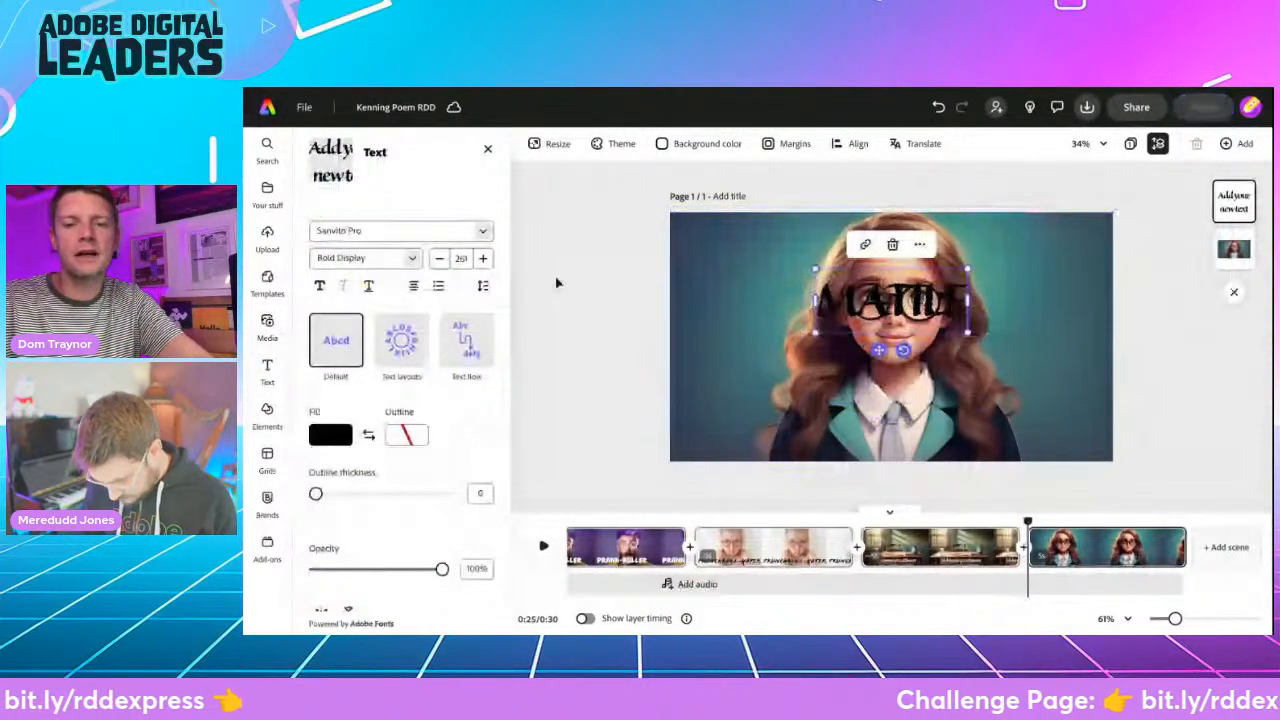
{"action": "type", "text": "MATILDA WORMWOOD"}
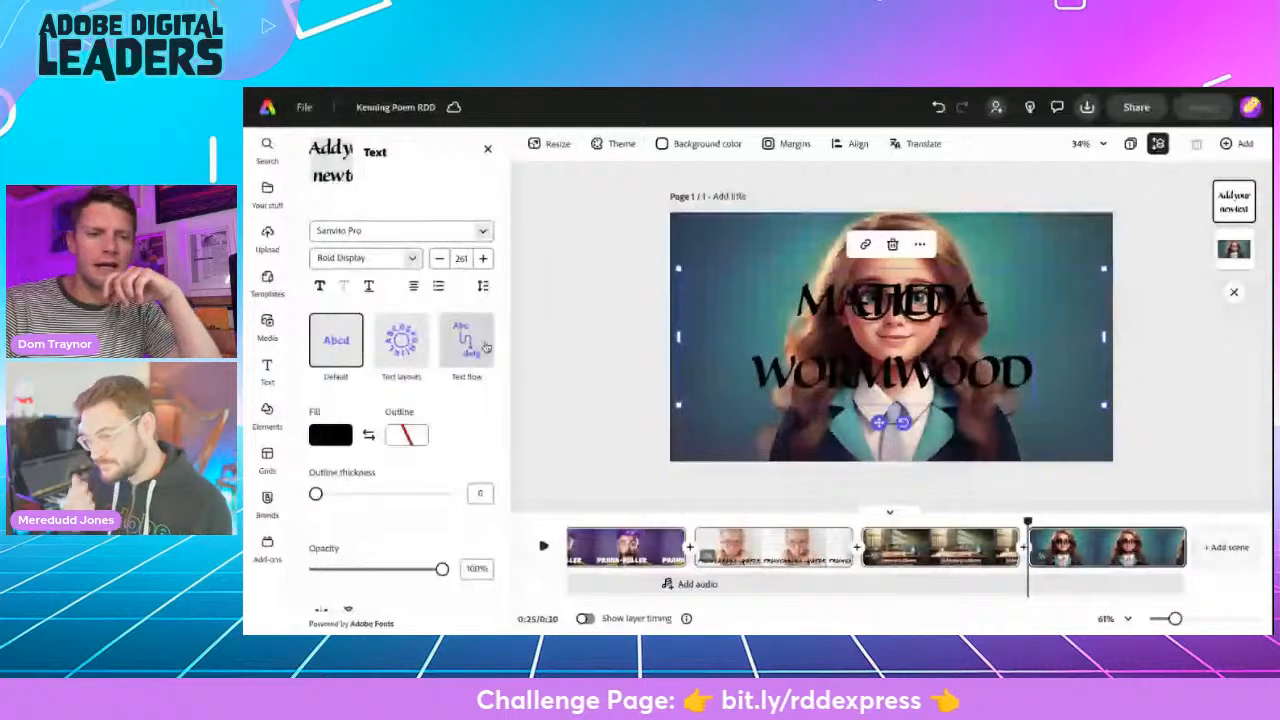
{"action": "left_click_drag", "start_coordinate": [682, 270], "coordinate": [784, 304]}
{"action": "left_click_drag", "start_coordinate": [783, 354], "coordinate": [661, 359]}
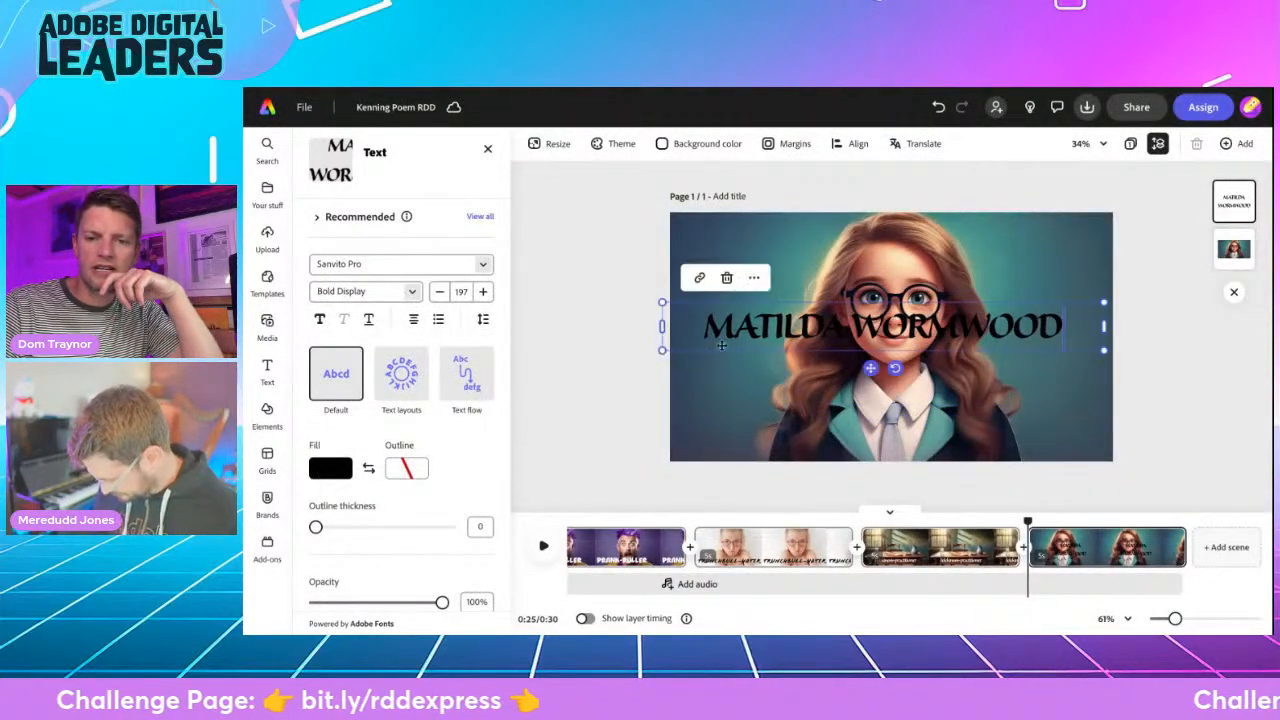
{"action": "left_click_drag", "start_coordinate": [870, 368], "coordinate": [877, 454]}
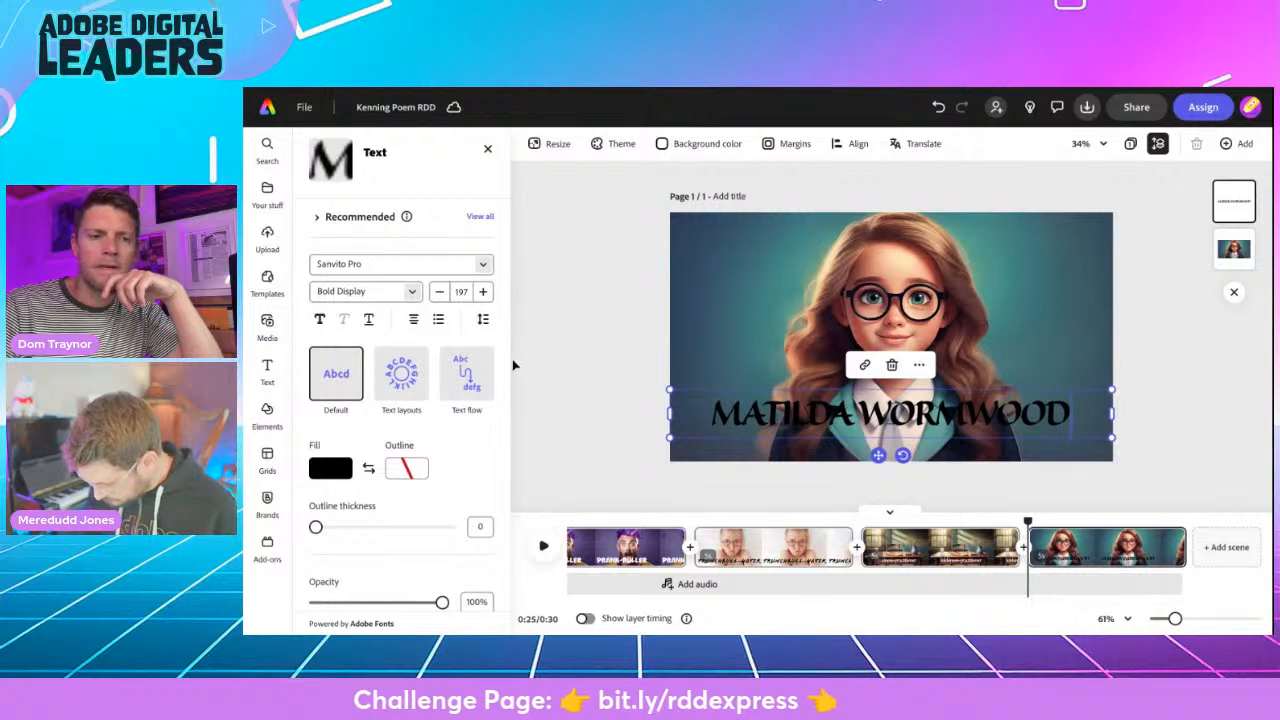
- Fill the "MATILDA WORMWOOD" text with white and move it down to the page's lower edge
{"action": "left_click", "coordinate": [350, 465]}
{"action": "left_click", "coordinate": [410, 402]}
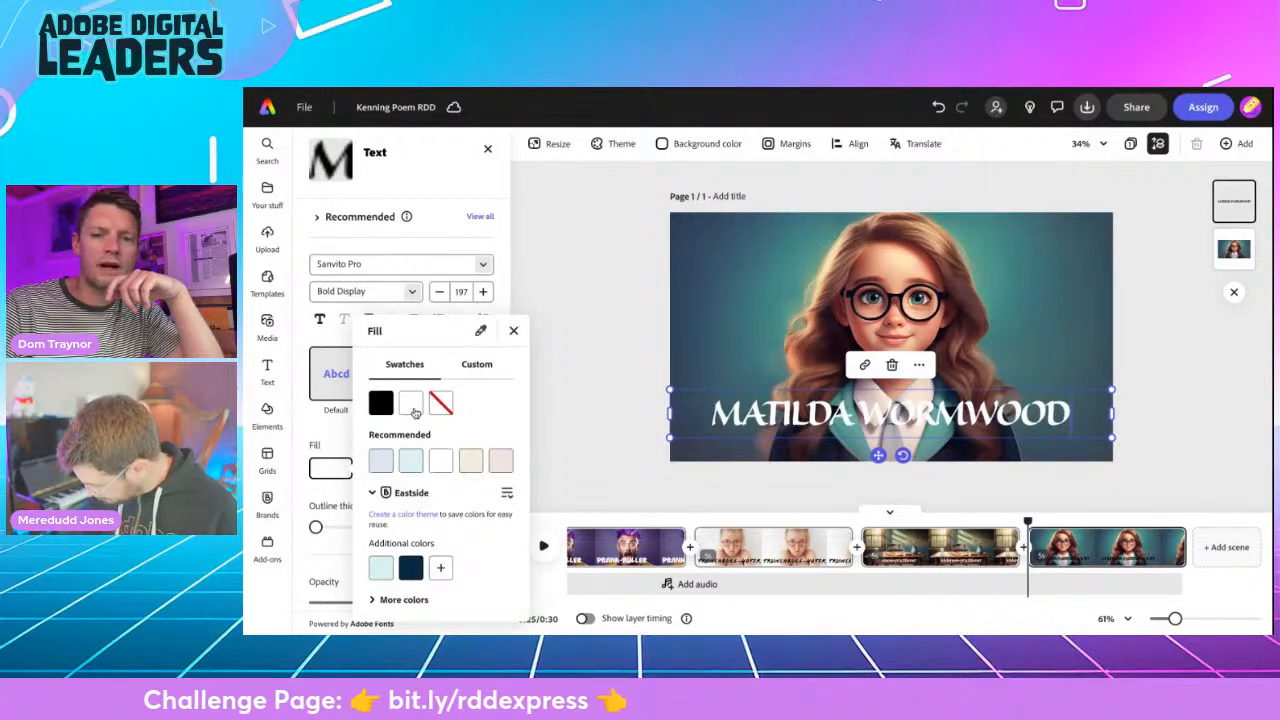
{"action": "left_click", "coordinate": [603, 300]}
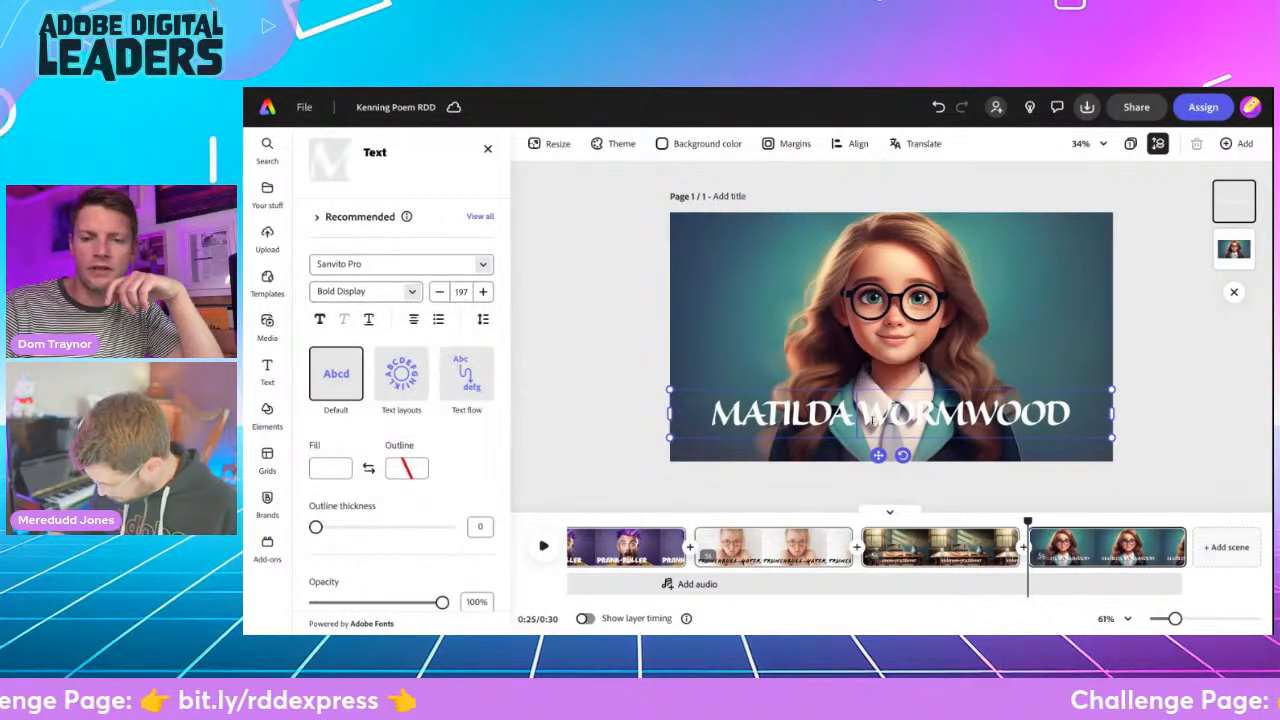
{"action": "left_click_drag", "start_coordinate": [878, 455], "coordinate": [878, 478]}
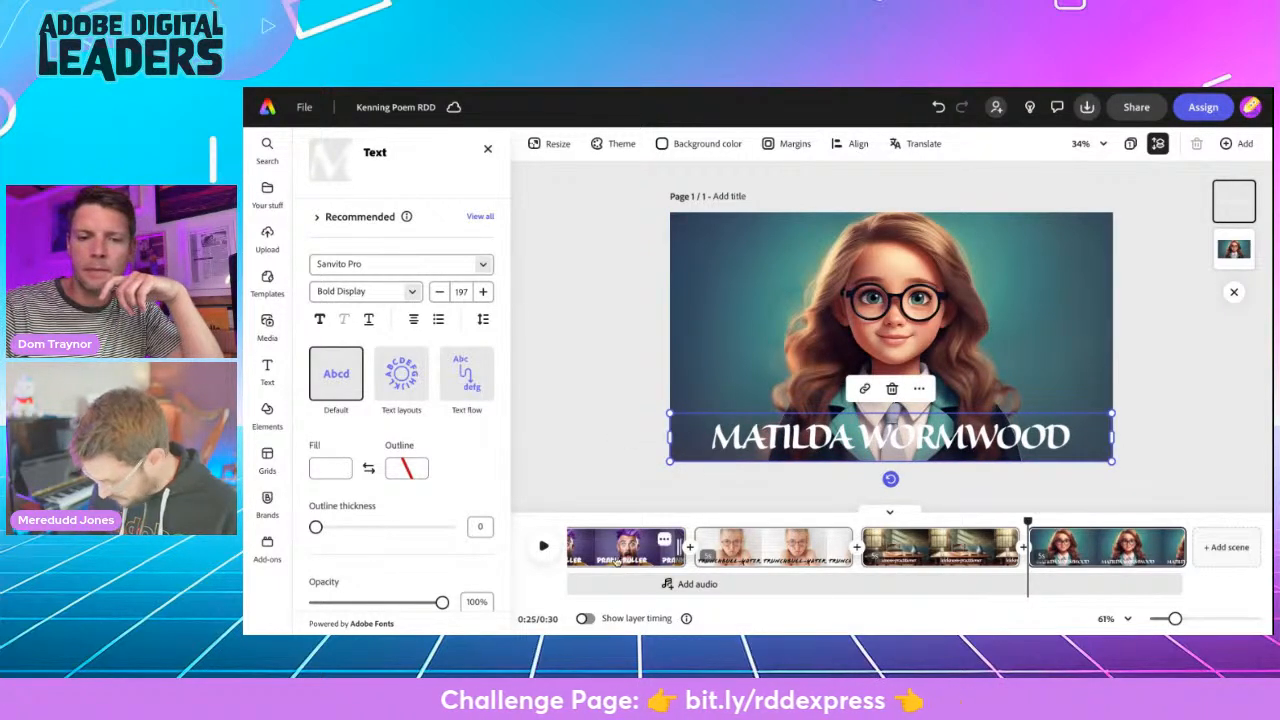
- Add the acoustic track "Hope In The Promised Land" as the video's soundtrack and lower its volume to about 26%
{"action": "scroll", "coordinate": [604, 559], "scroll_direction": "left", "scroll_amount": 5}
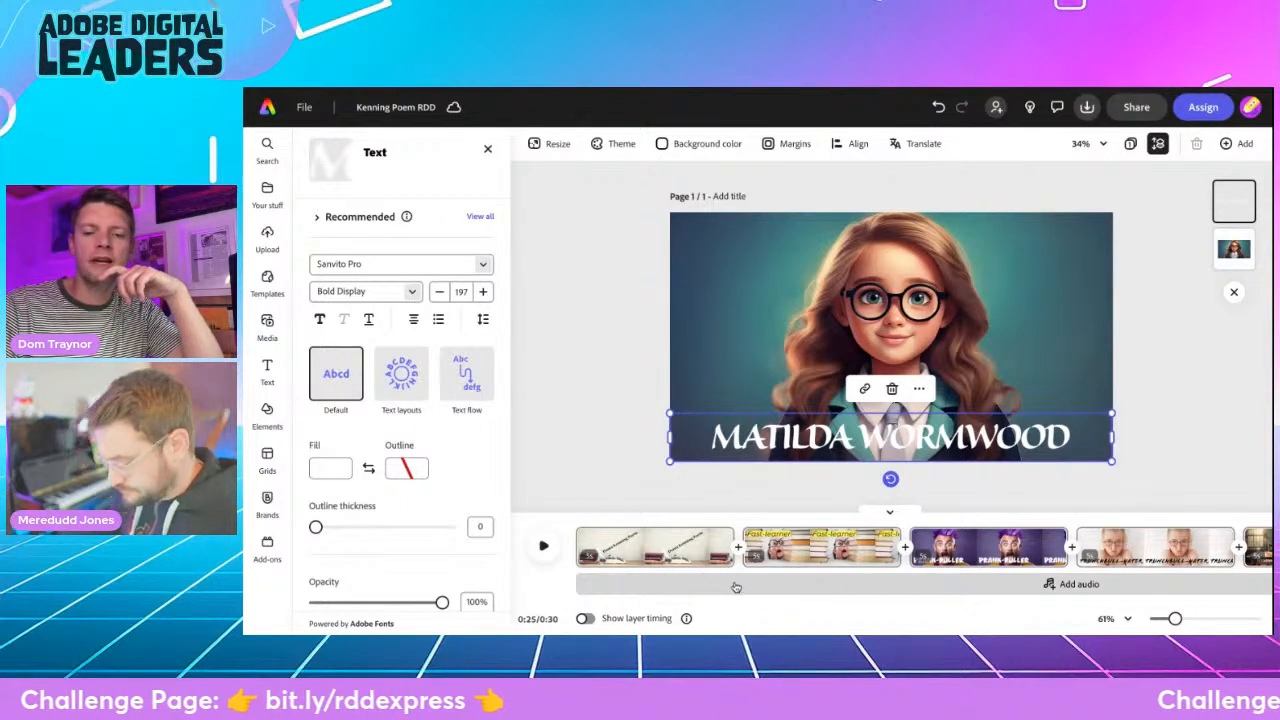
{"action": "left_click", "coordinate": [770, 587]}
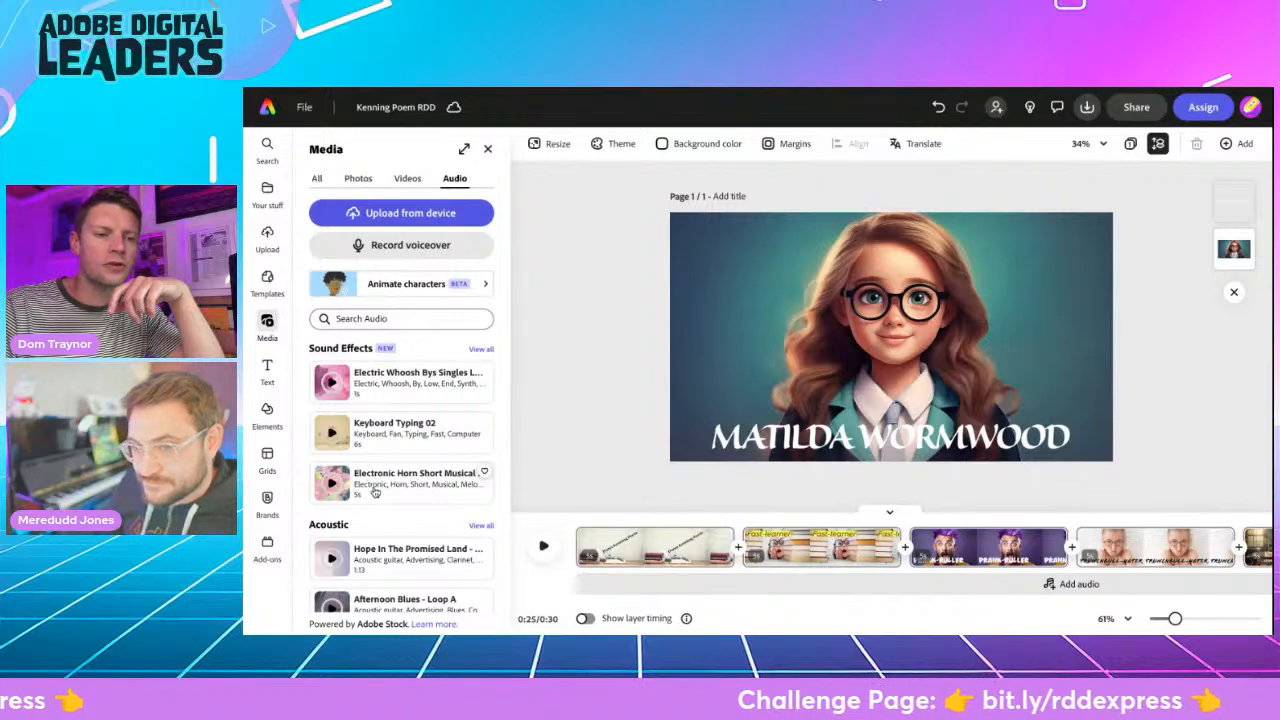
{"action": "scroll", "coordinate": [372, 488], "scroll_direction": "down", "scroll_amount": 3}
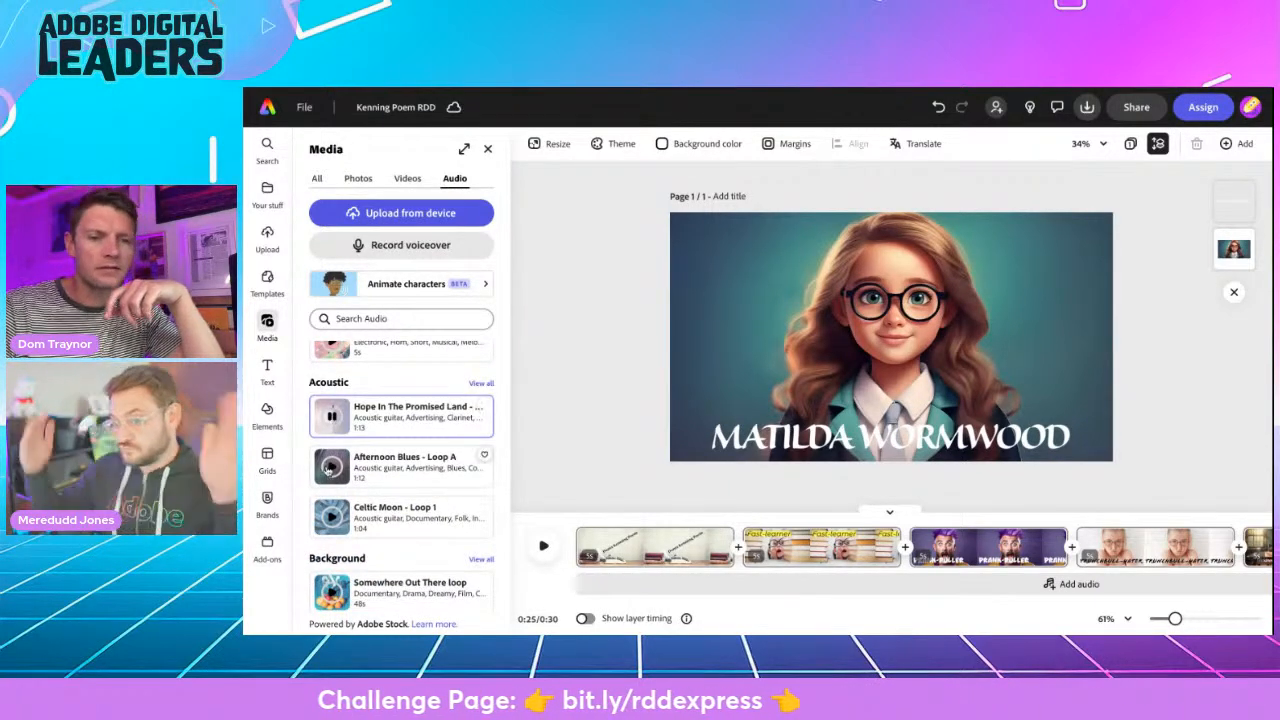
{"action": "left_click", "coordinate": [393, 421]}
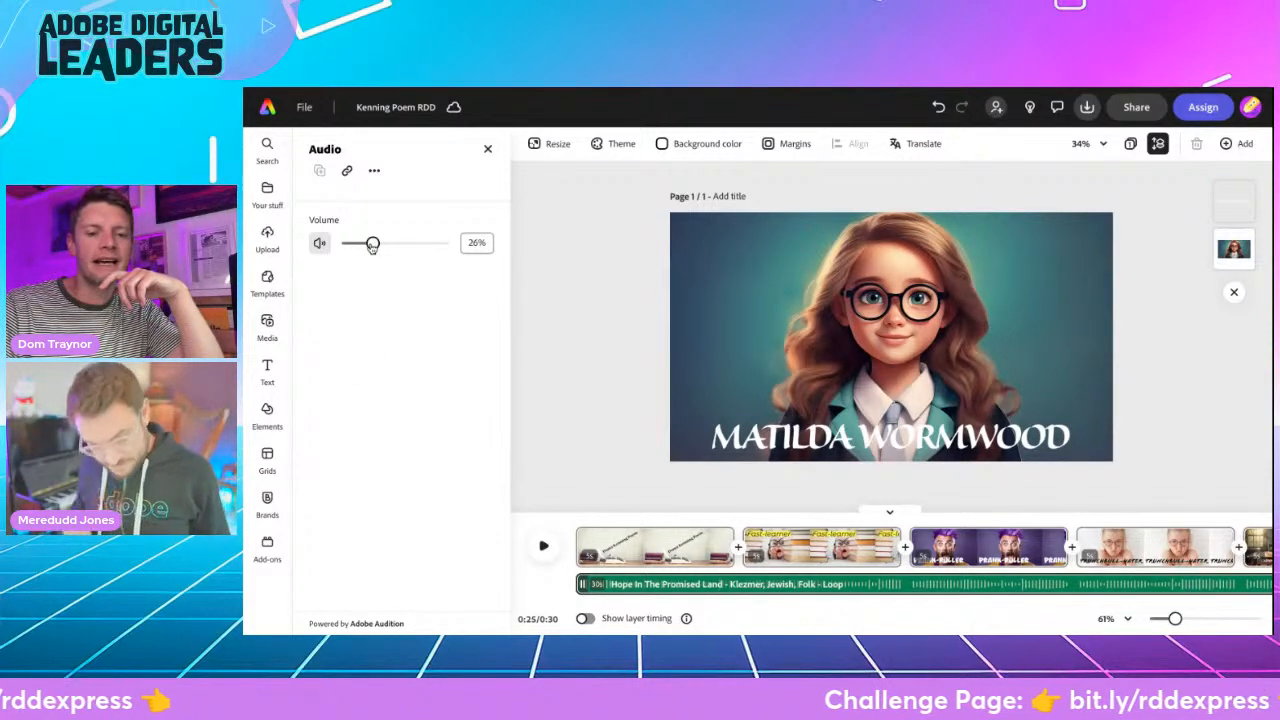
- Apply the Typewriter in-animation to the slanted Kenning Poem title in the first scene
{"action": "left_click", "coordinate": [616, 556]}
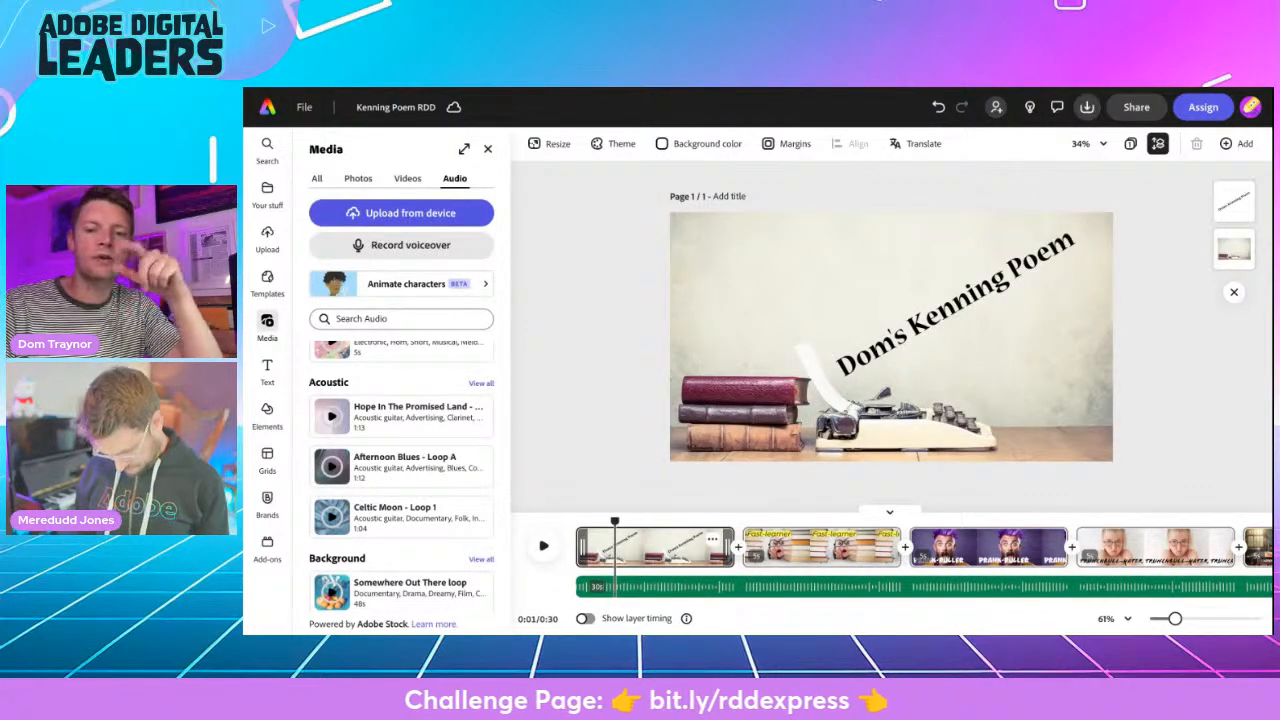
{"action": "left_click", "coordinate": [918, 328]}
{"action": "scroll", "coordinate": [370, 471], "scroll_direction": "down", "scroll_amount": 2}
{"action": "scroll", "coordinate": [370, 471], "scroll_direction": "down", "scroll_amount": 2}
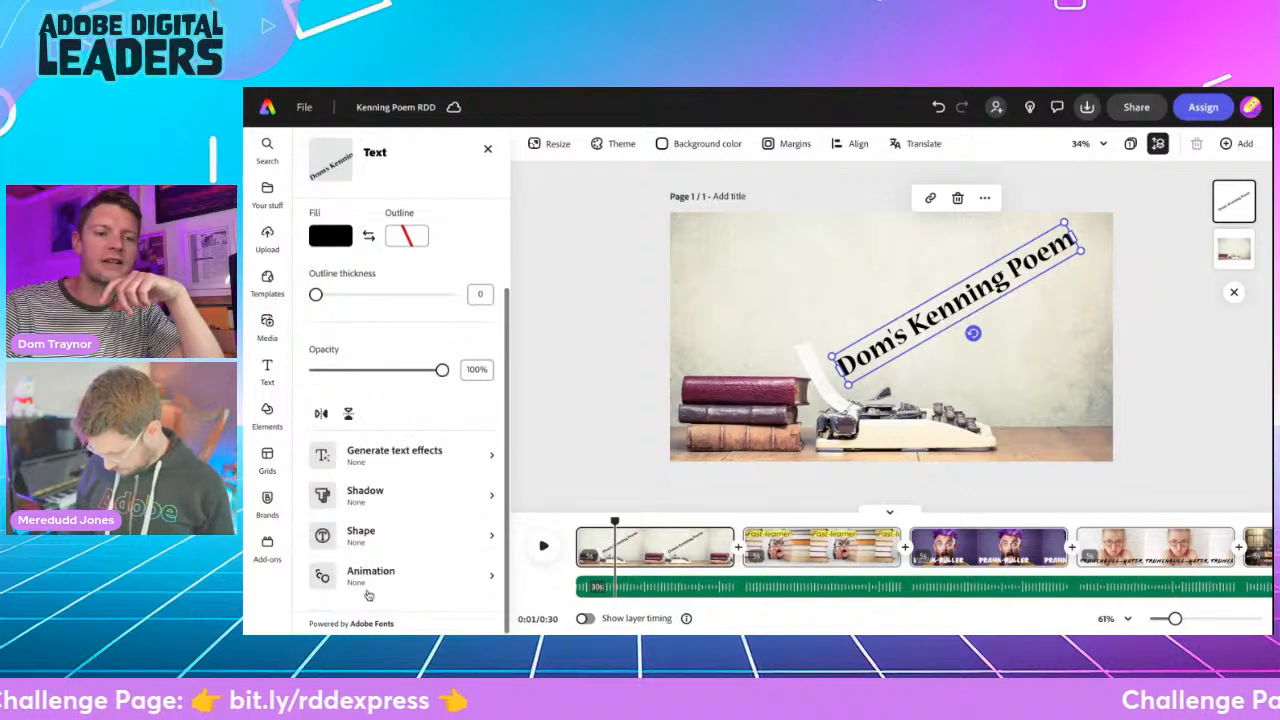
{"action": "left_click", "coordinate": [366, 572]}
{"action": "left_click", "coordinate": [334, 358]}
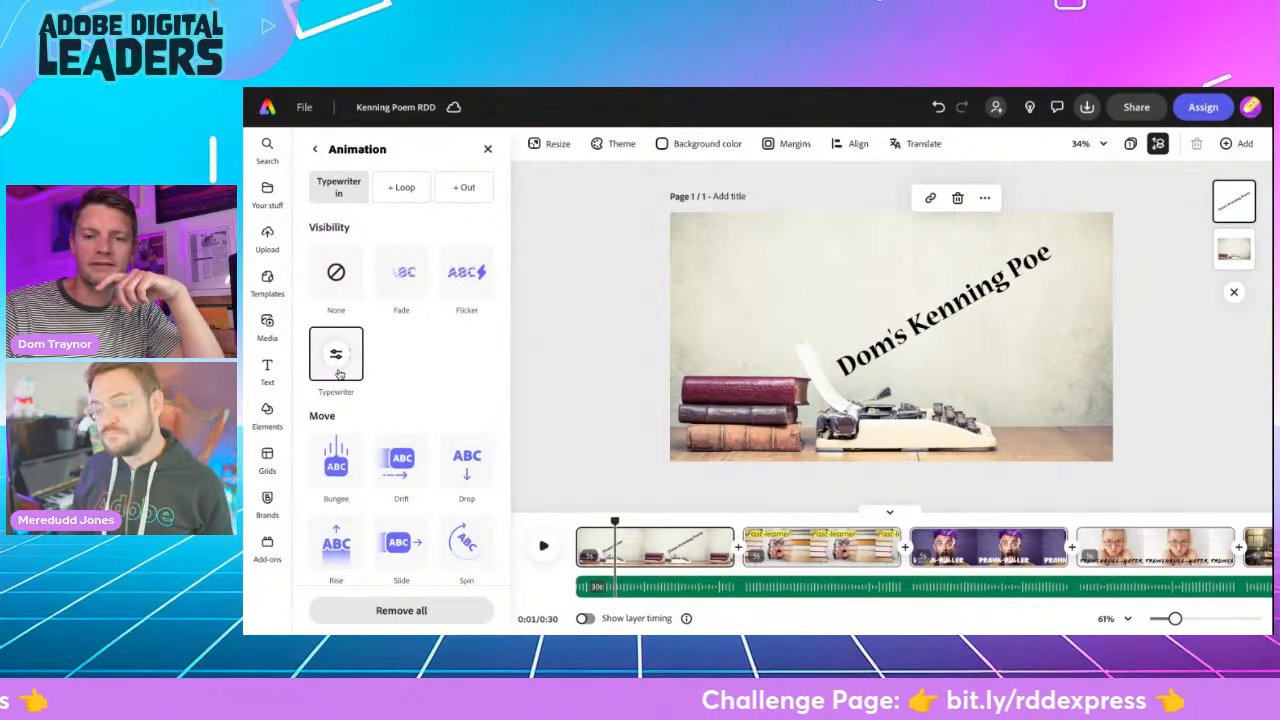
- Apply the Drift in-animation to the "Fast-learner" text in the second scene
{"action": "left_click", "coordinate": [788, 548]}
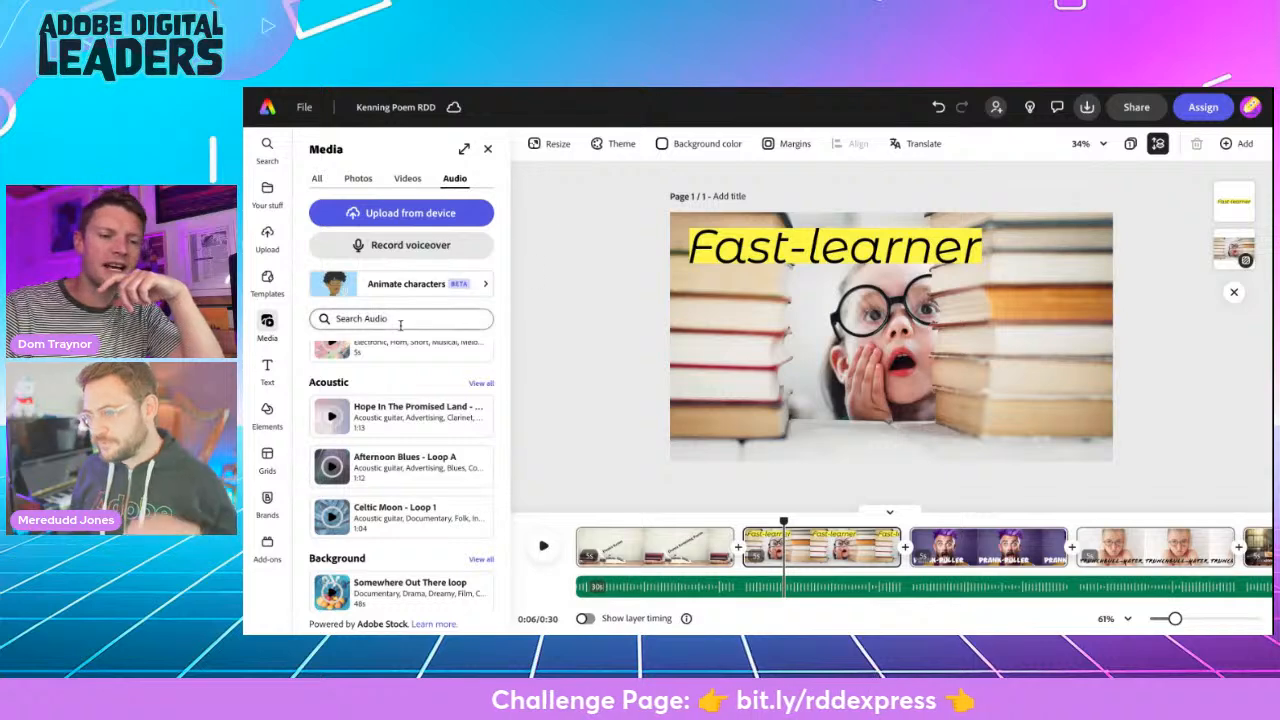
{"action": "left_click", "coordinate": [785, 245]}
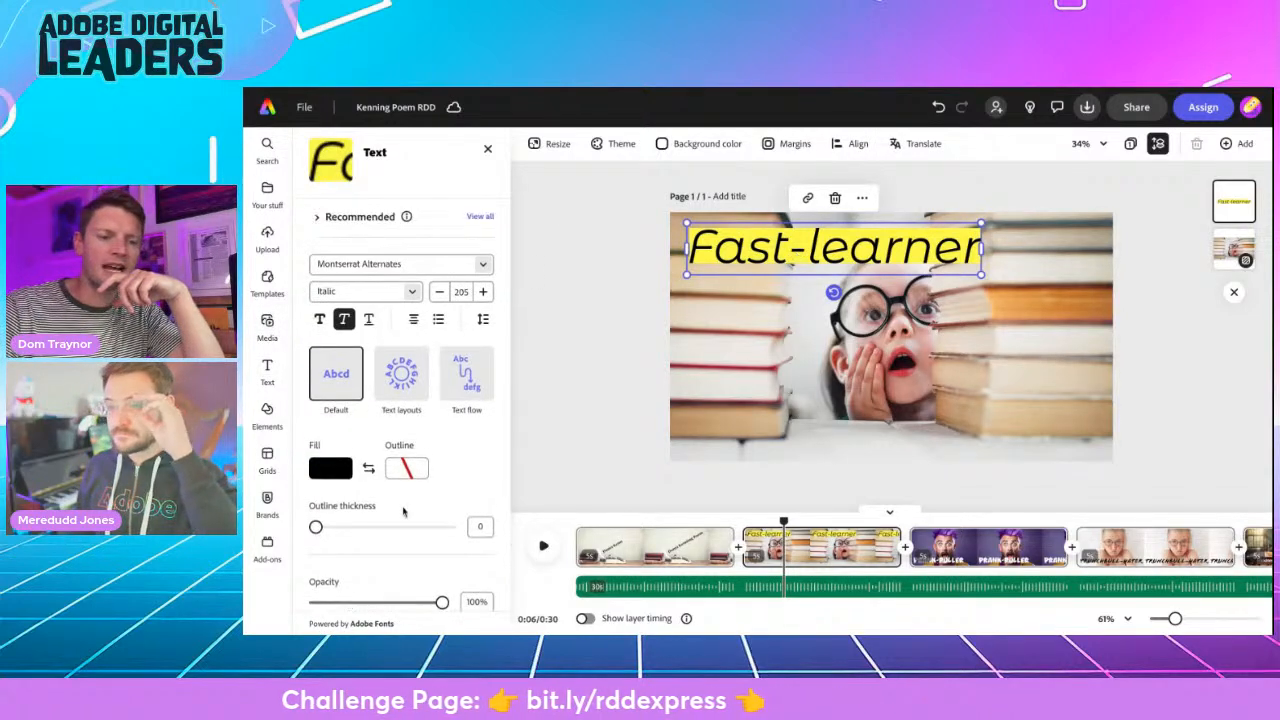
{"action": "scroll", "coordinate": [403, 512], "scroll_direction": "down", "scroll_amount": 3}
{"action": "left_click", "coordinate": [390, 570]}
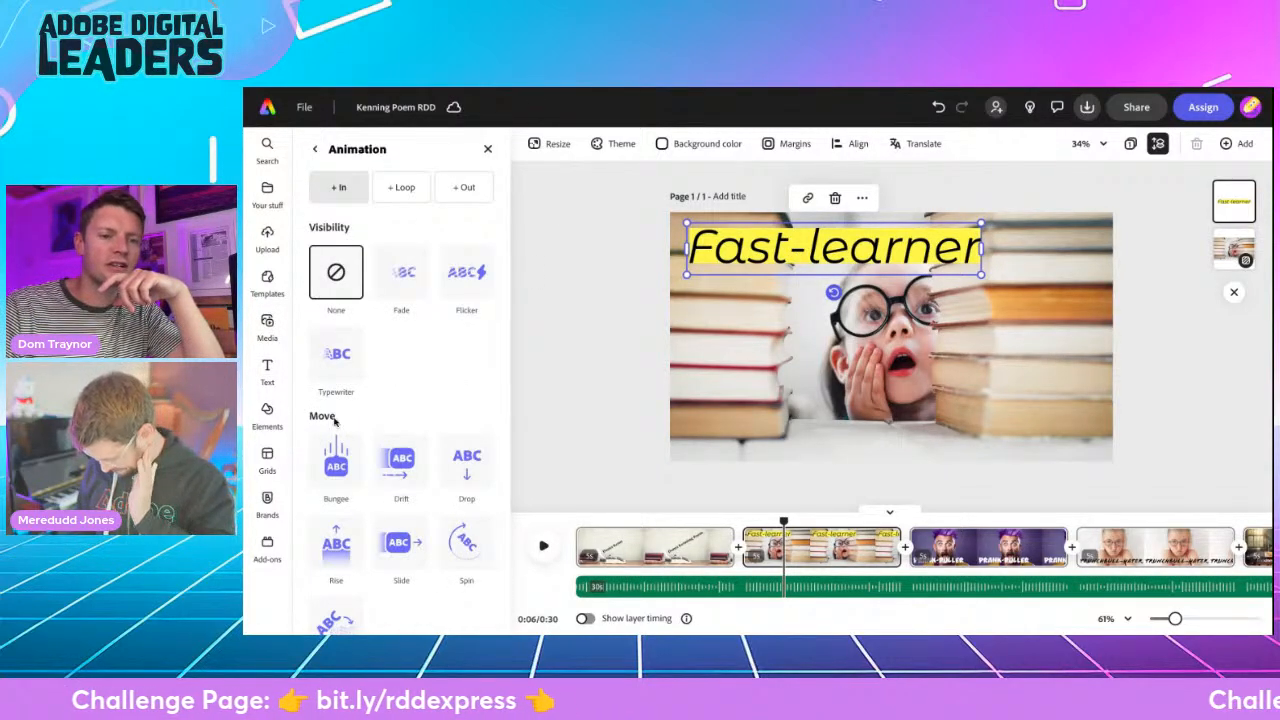
{"action": "scroll", "coordinate": [334, 420], "scroll_direction": "down", "scroll_amount": 3}
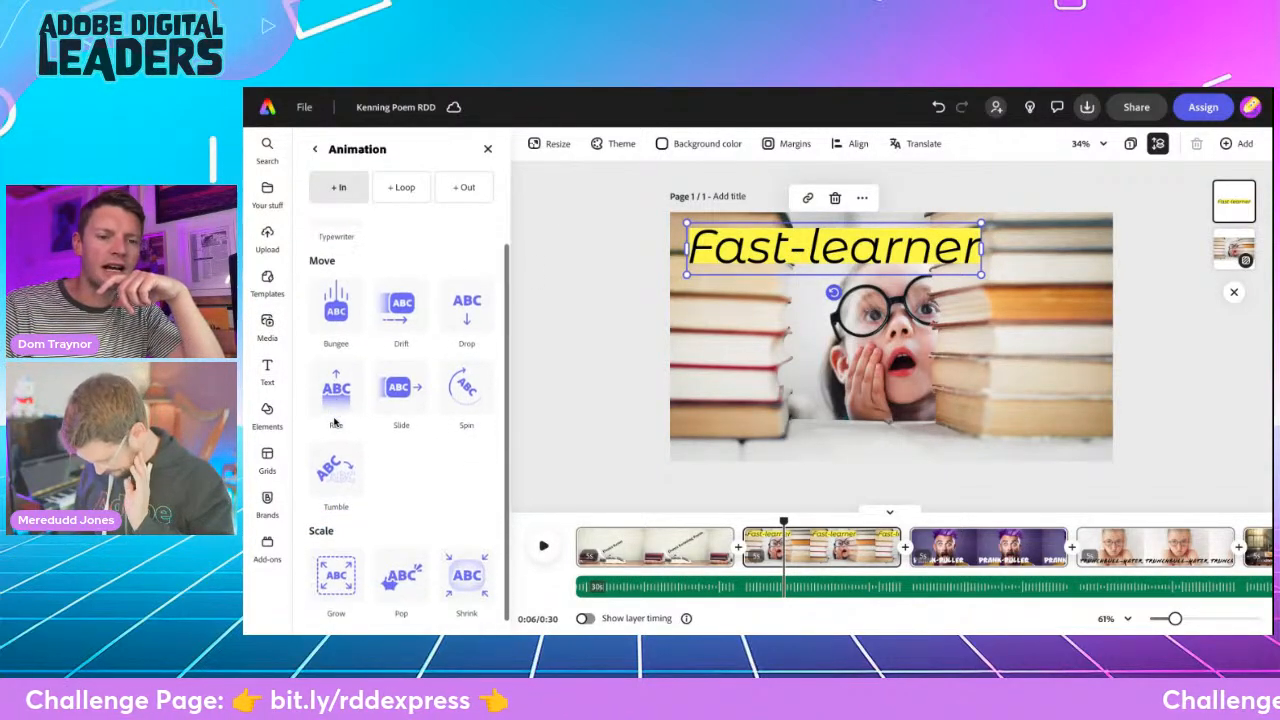
{"action": "left_click", "coordinate": [400, 295]}
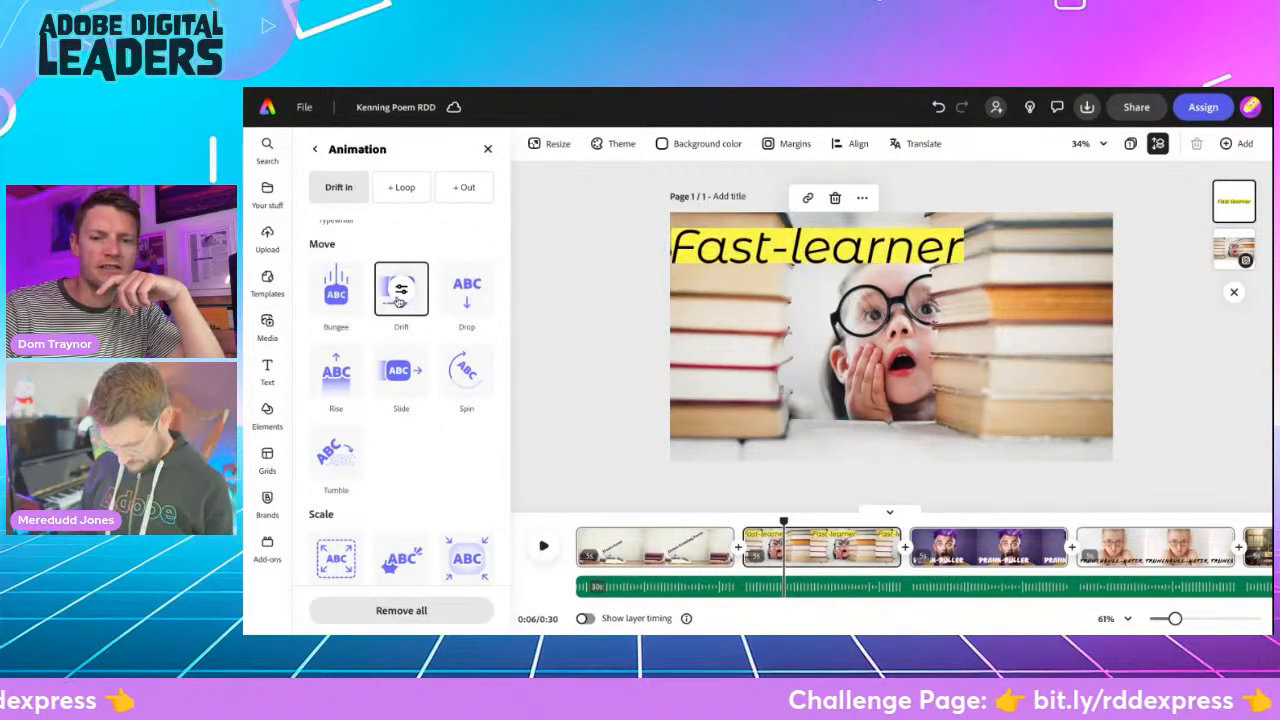
- Apply the Tumble in-animation to the "PRANK-PULLER" text in the purple-haired man scene
{"action": "left_click", "coordinate": [981, 560]}
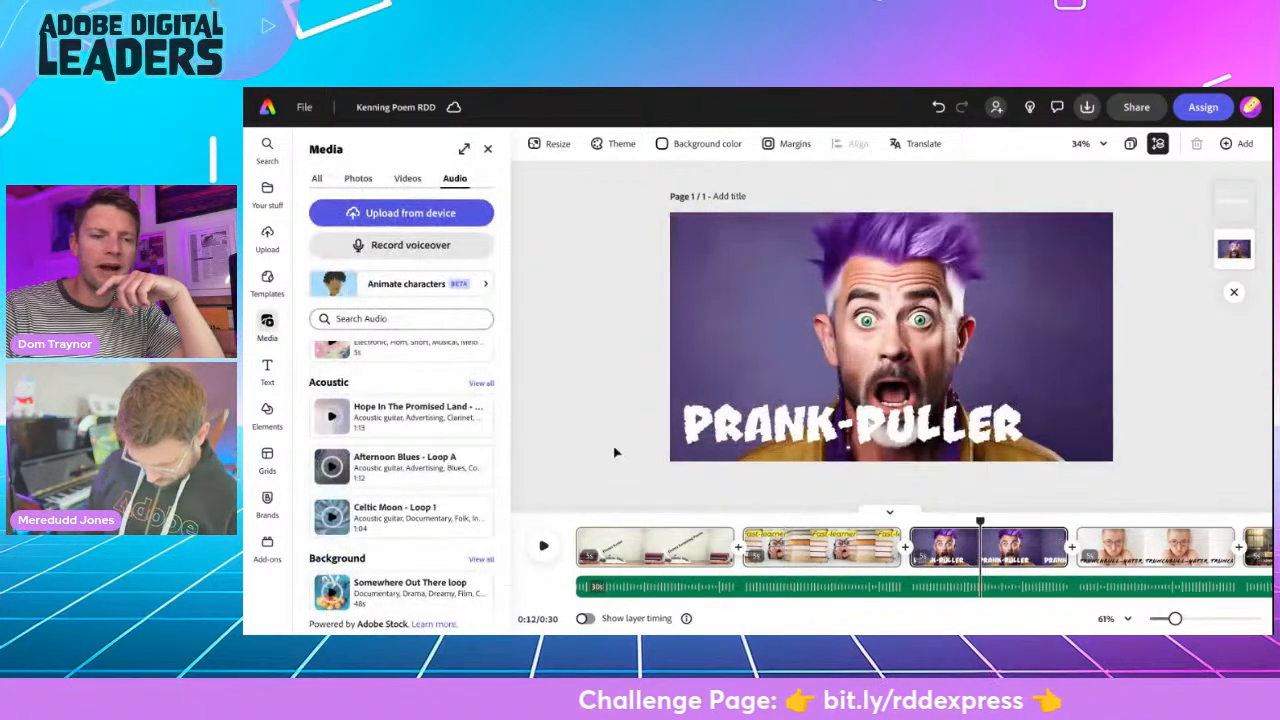
{"action": "left_click", "coordinate": [765, 426]}
{"action": "scroll", "coordinate": [376, 548], "scroll_direction": "down", "scroll_amount": 3}
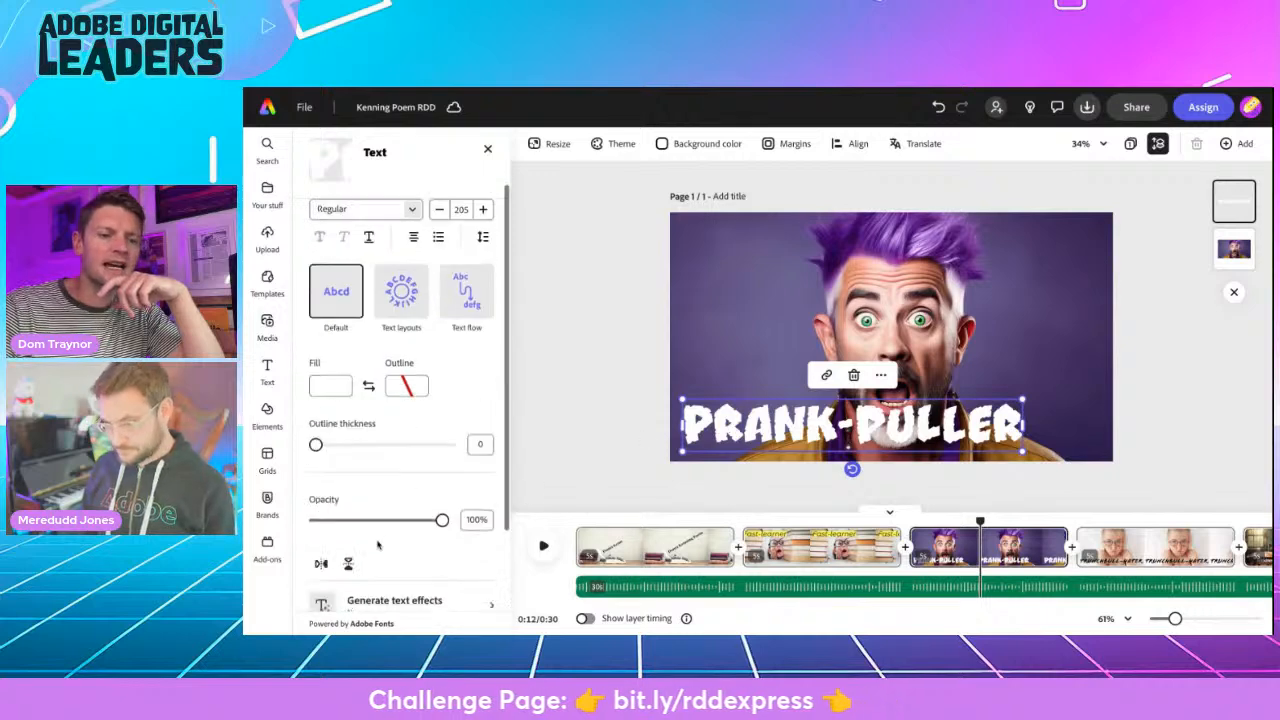
{"action": "left_click", "coordinate": [372, 570]}
{"action": "scroll", "coordinate": [362, 460], "scroll_direction": "down", "scroll_amount": 2}
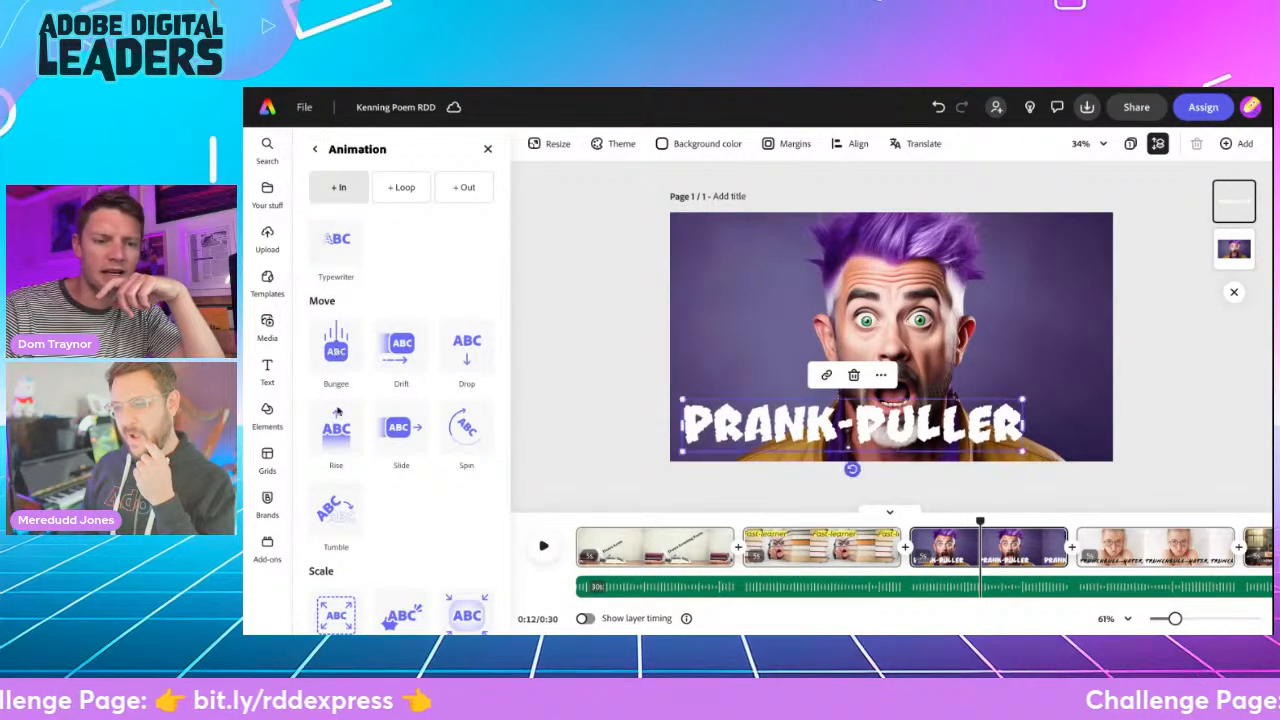
{"action": "left_click", "coordinate": [338, 510]}
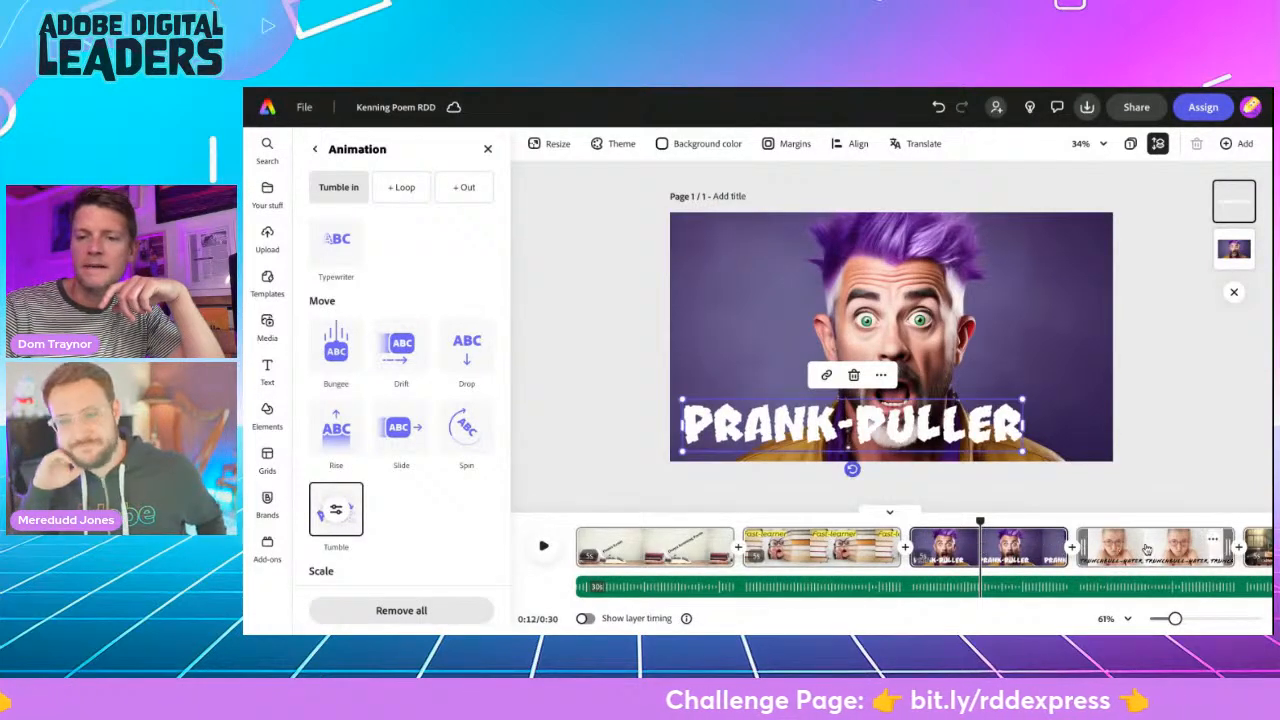
- Apply the Spin in-animation to the "TRUNCHBULL-HATER" text in the scene of the girl with round glasses
{"action": "left_click", "coordinate": [1147, 549]}
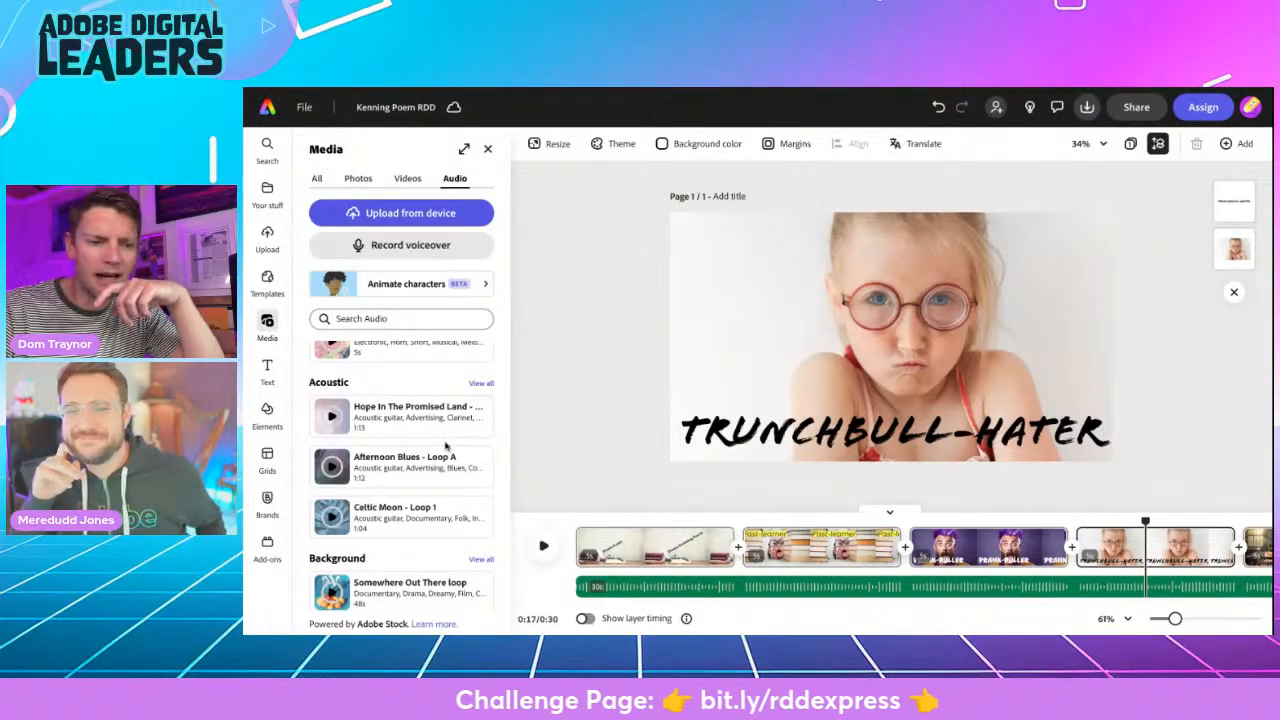
{"action": "left_click", "coordinate": [768, 434]}
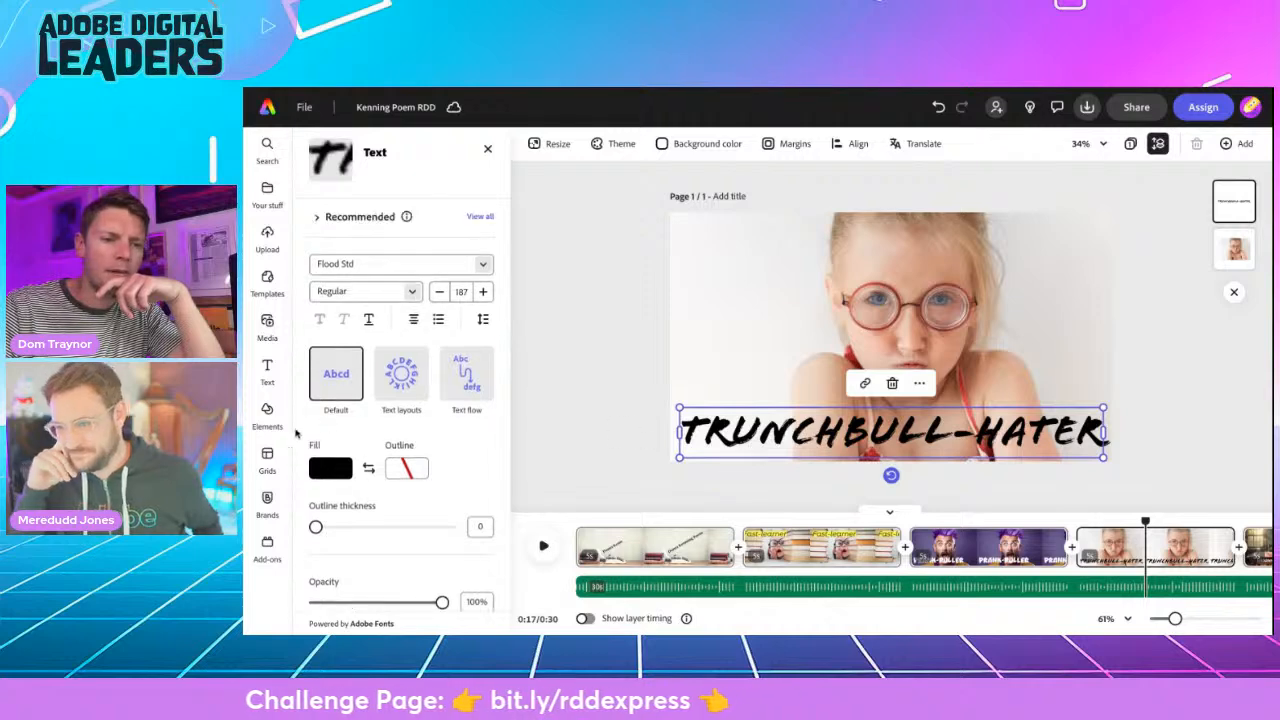
{"action": "scroll", "coordinate": [380, 480], "scroll_direction": "down", "scroll_amount": 5}
{"action": "left_click", "coordinate": [363, 580]}
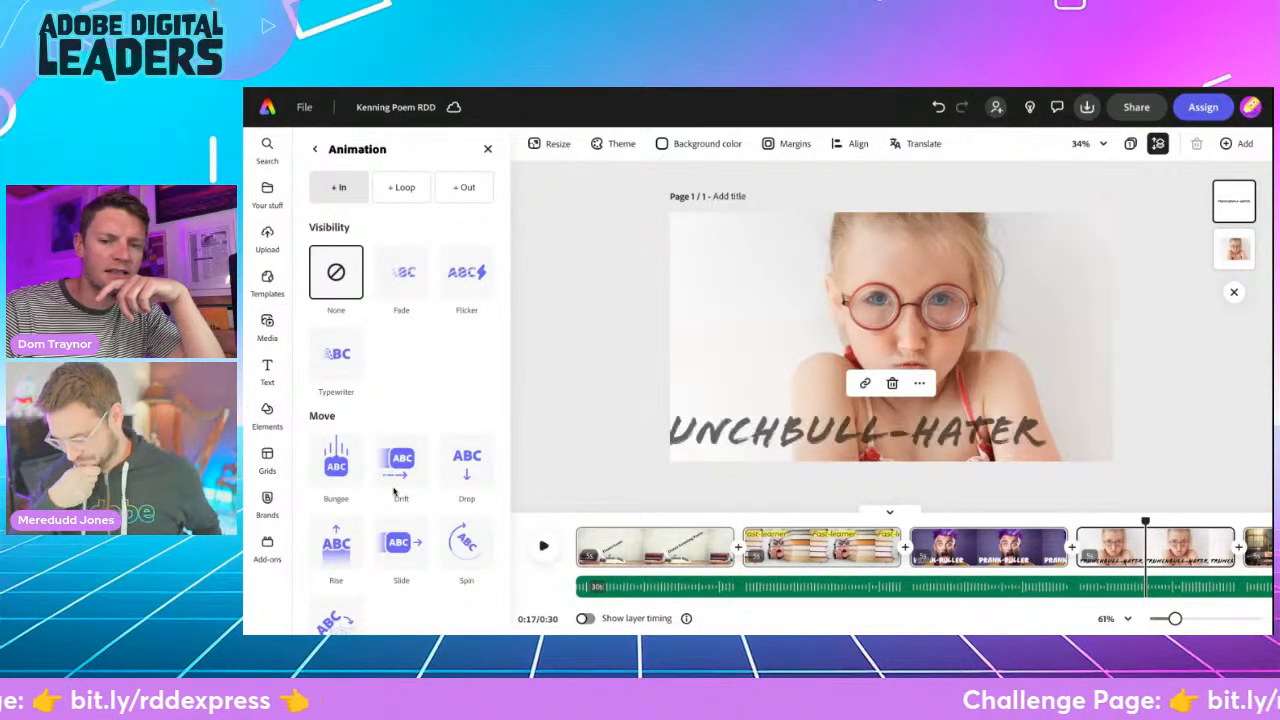
{"action": "scroll", "coordinate": [395, 492], "scroll_direction": "down", "scroll_amount": 1}
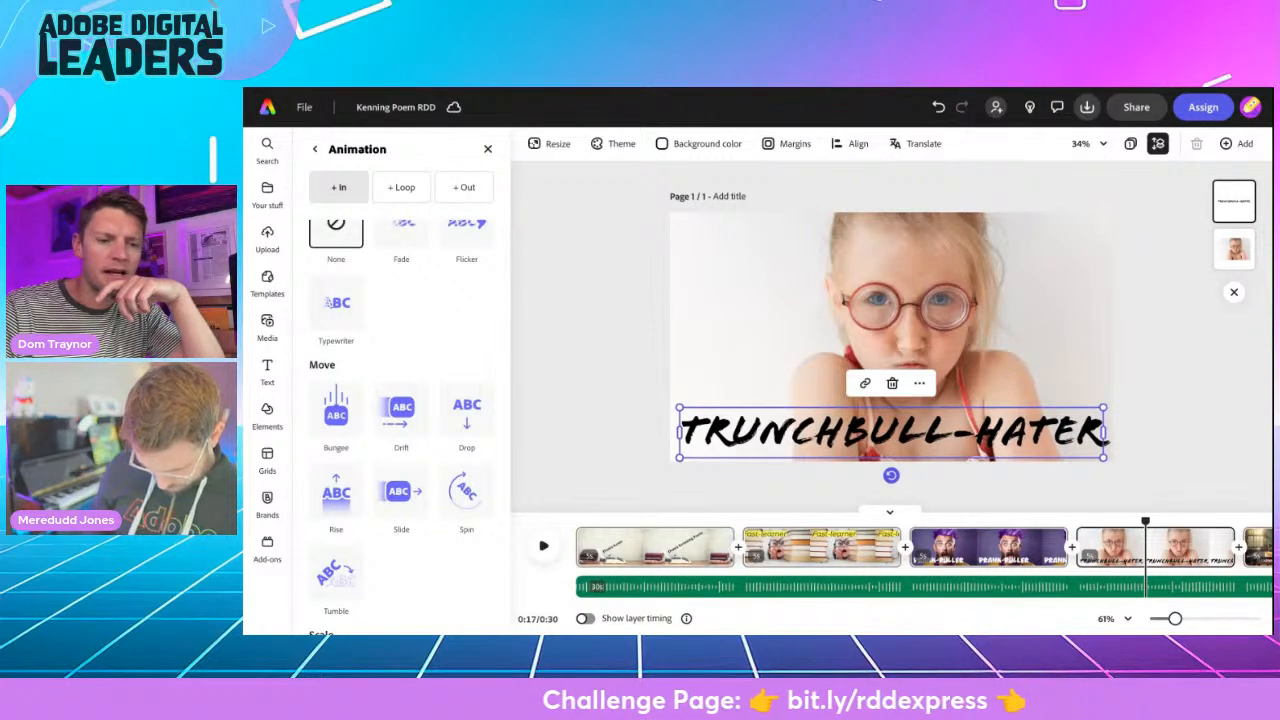
{"action": "left_click", "coordinate": [466, 490]}
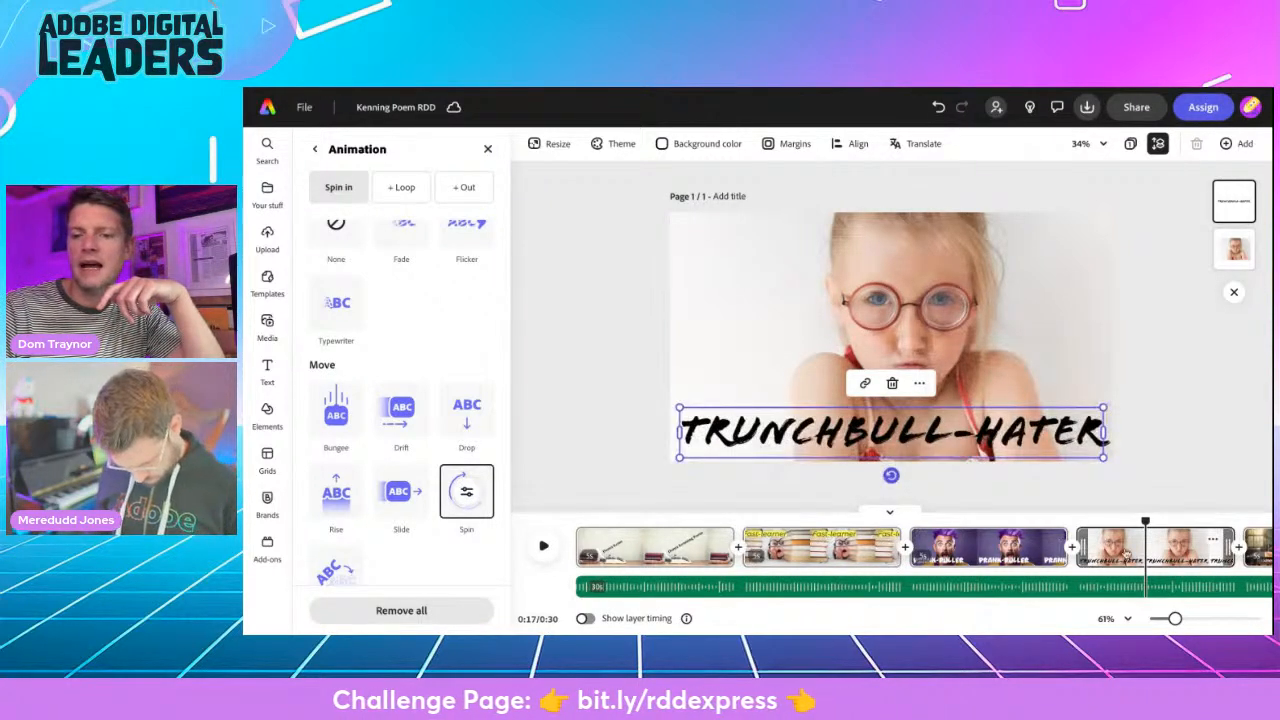
- Apply the Flicker in-animation to the "Telekinesis-practitioner" text in the wooden table scene
{"action": "scroll", "coordinate": [1127, 555], "scroll_direction": "right", "scroll_amount": 5}
{"action": "left_click", "coordinate": [922, 558]}
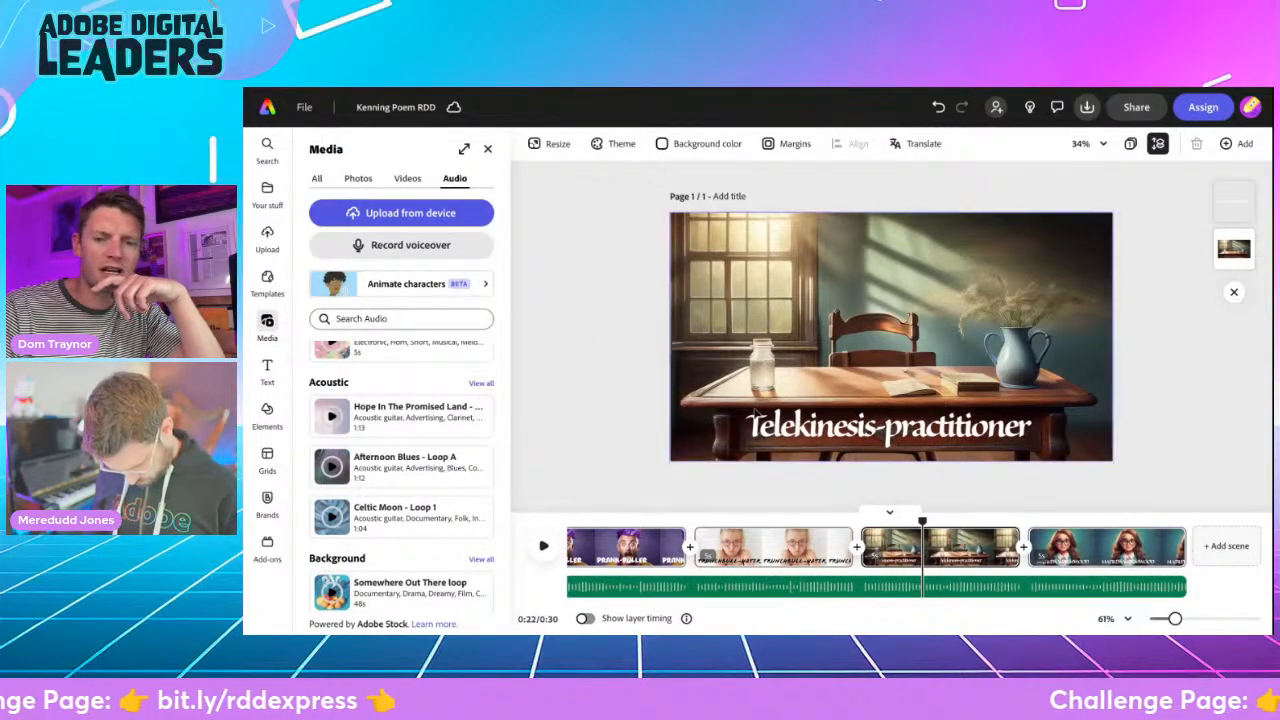
{"action": "left_click", "coordinate": [800, 427]}
{"action": "scroll", "coordinate": [441, 399], "scroll_direction": "down", "scroll_amount": 5}
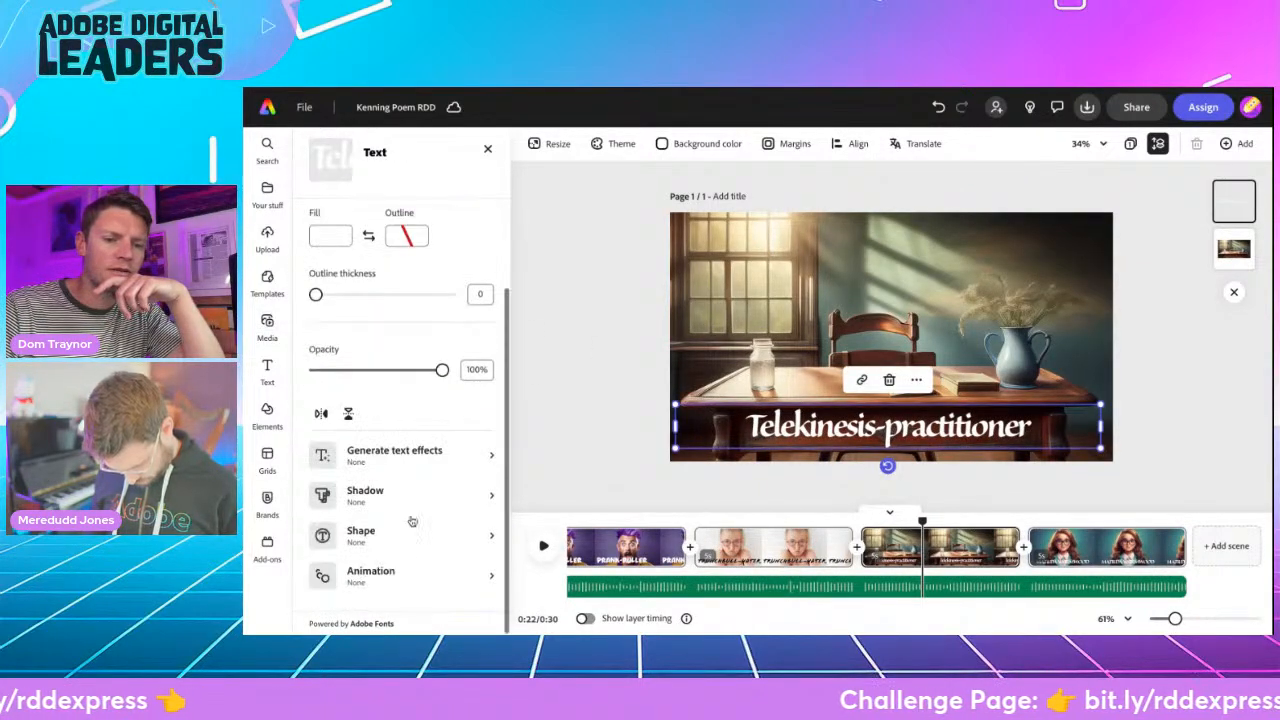
{"action": "left_click", "coordinate": [405, 568]}
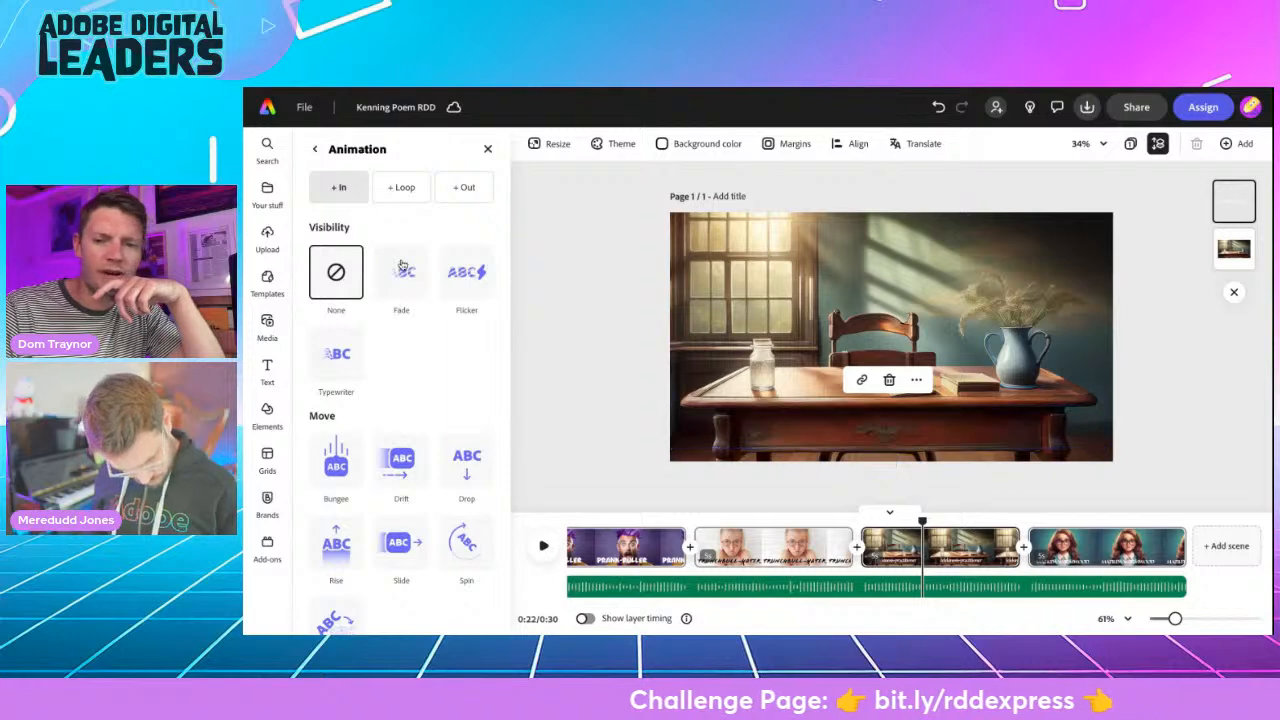
{"action": "left_click", "coordinate": [467, 275]}
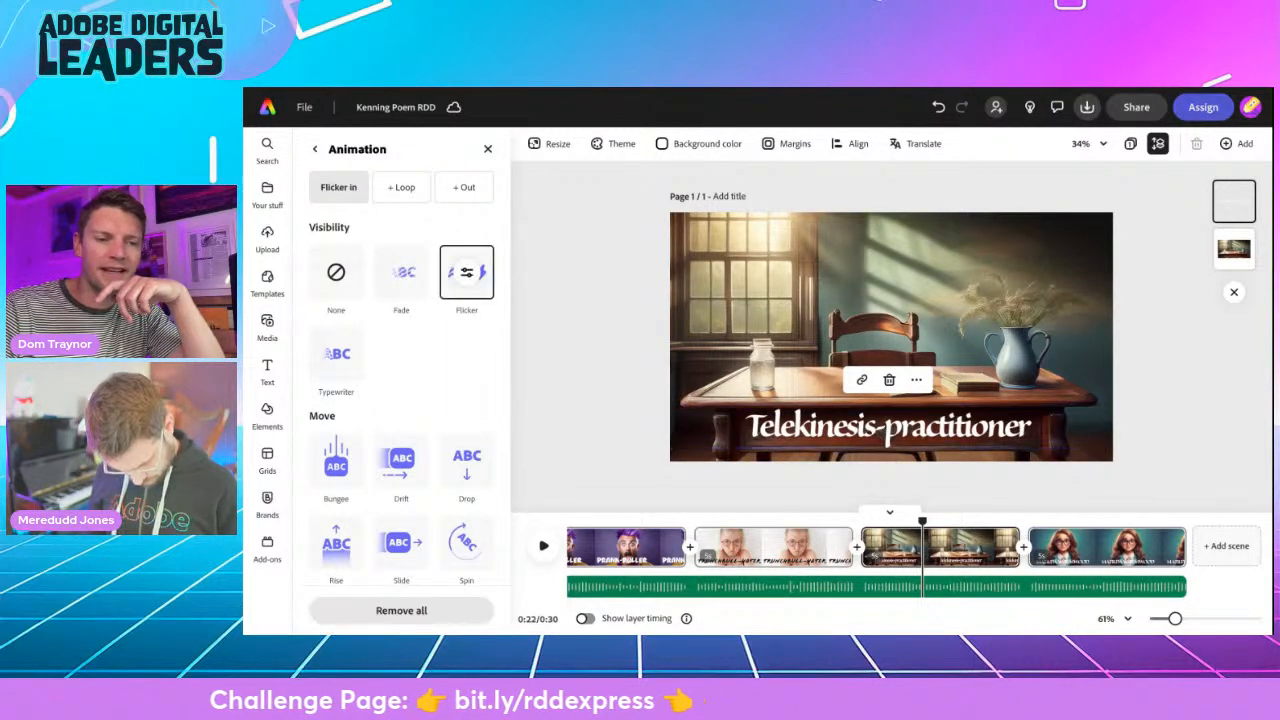
- Apply the Pop in-animation to the "MATILDA WORMWOOD" text in the final scene
{"action": "left_click", "coordinate": [1106, 555]}
{"action": "left_click", "coordinate": [800, 437]}
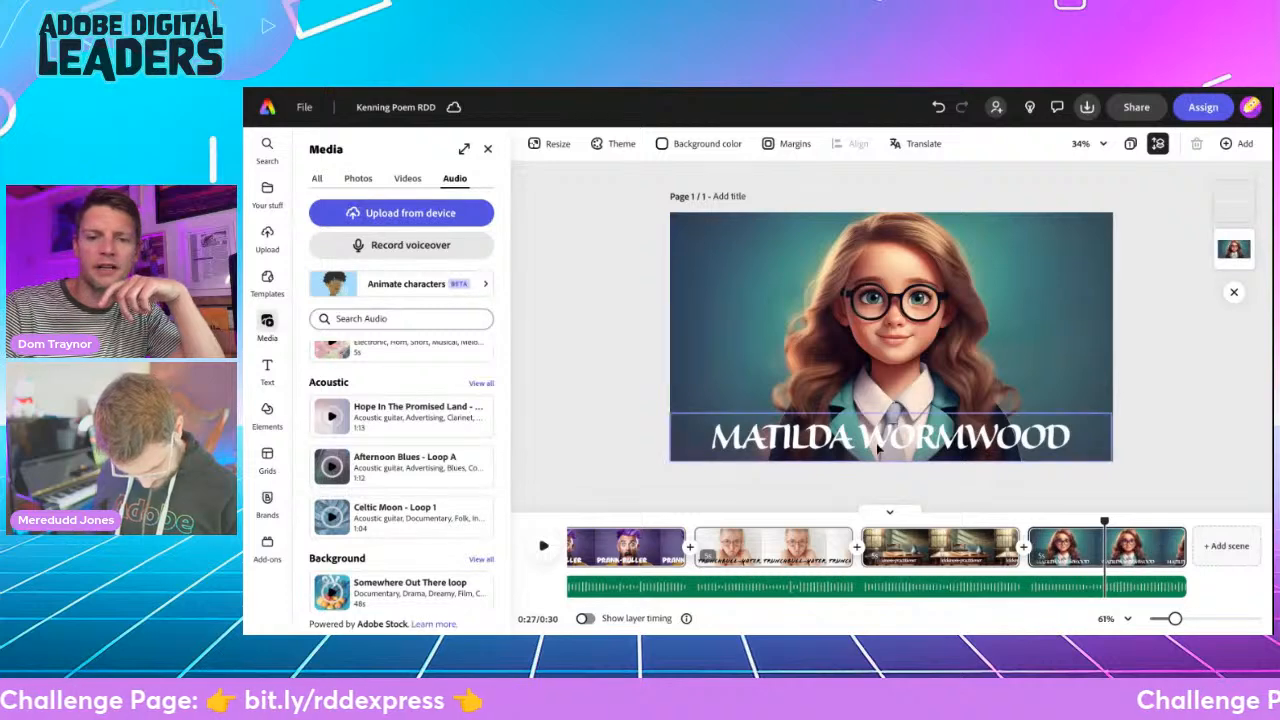
{"action": "scroll", "coordinate": [395, 417], "scroll_direction": "down", "scroll_amount": 5}
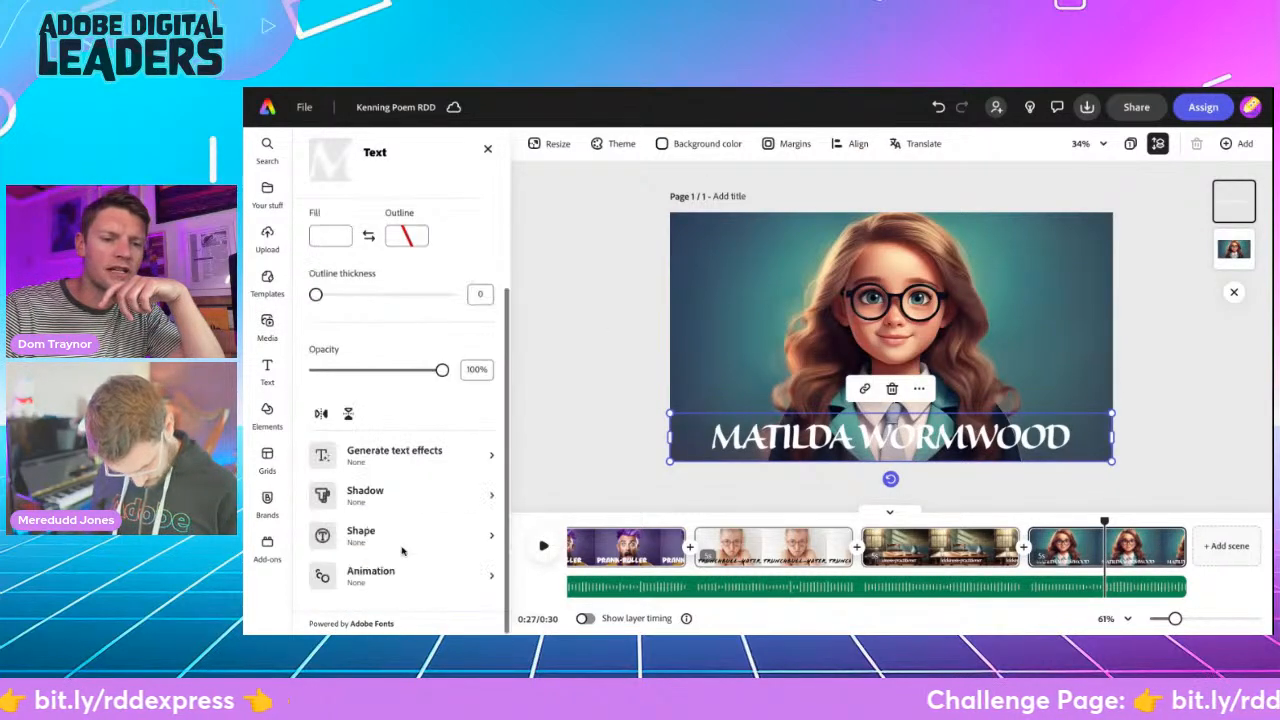
{"action": "left_click", "coordinate": [420, 580]}
{"action": "scroll", "coordinate": [387, 485], "scroll_direction": "down", "scroll_amount": 3}
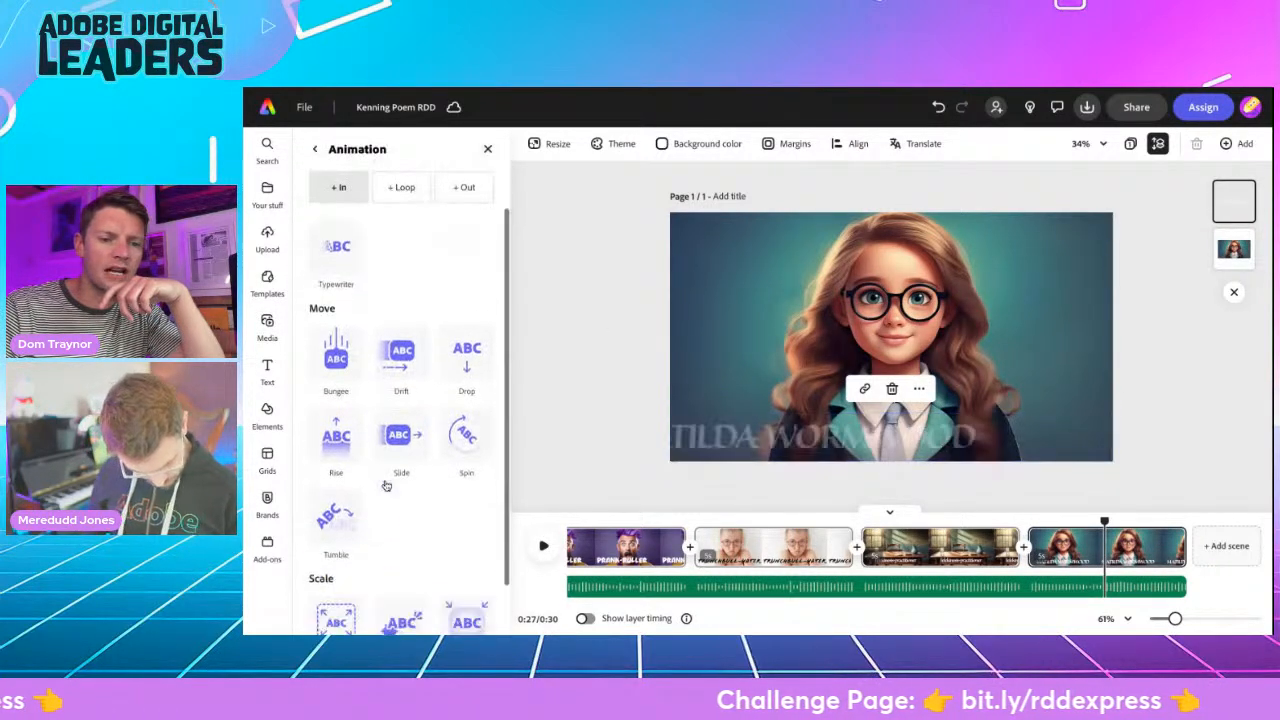
{"action": "scroll", "coordinate": [400, 570], "scroll_direction": "down", "scroll_amount": 1}
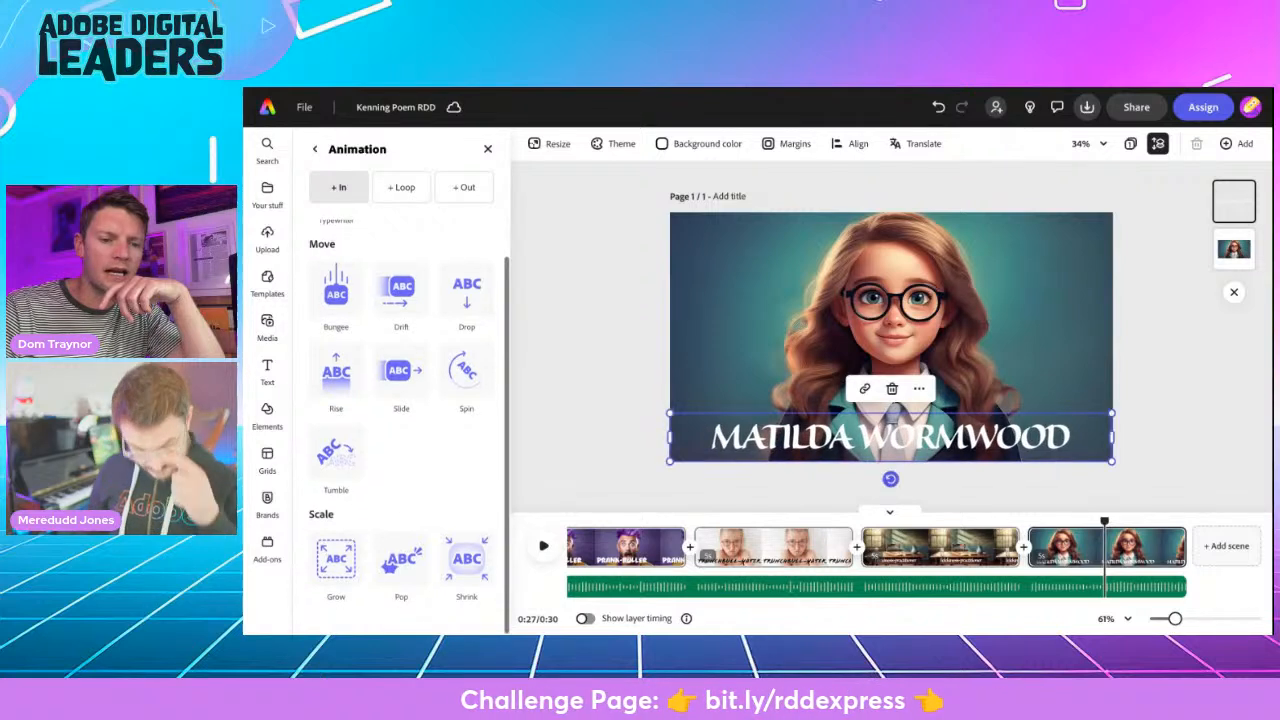
{"action": "left_click", "coordinate": [401, 562]}
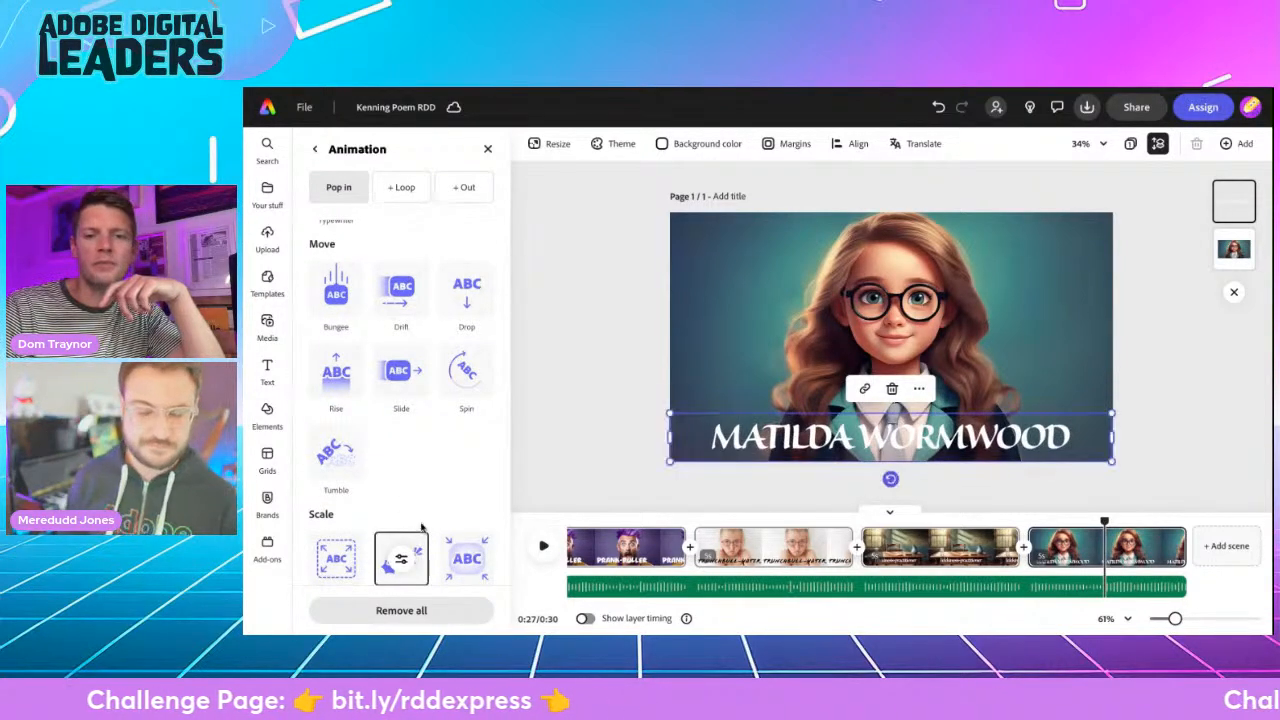
{"action": "left_click", "coordinate": [562, 434]}
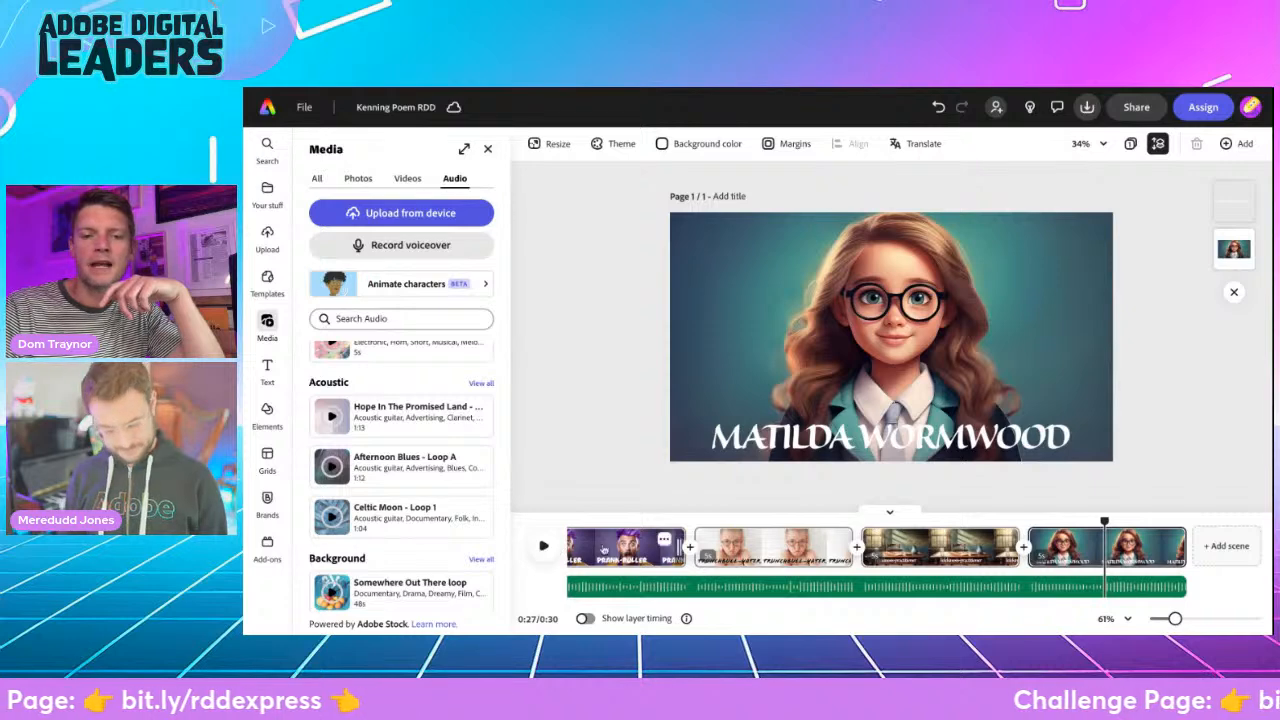
- Play the video from the beginning to preview the opening scenes, stopping in the "Fast-learner" scene
{"action": "left_click_drag", "start_coordinate": [1108, 522], "coordinate": [545, 544]}
{"action": "left_click", "coordinate": [545, 544]}
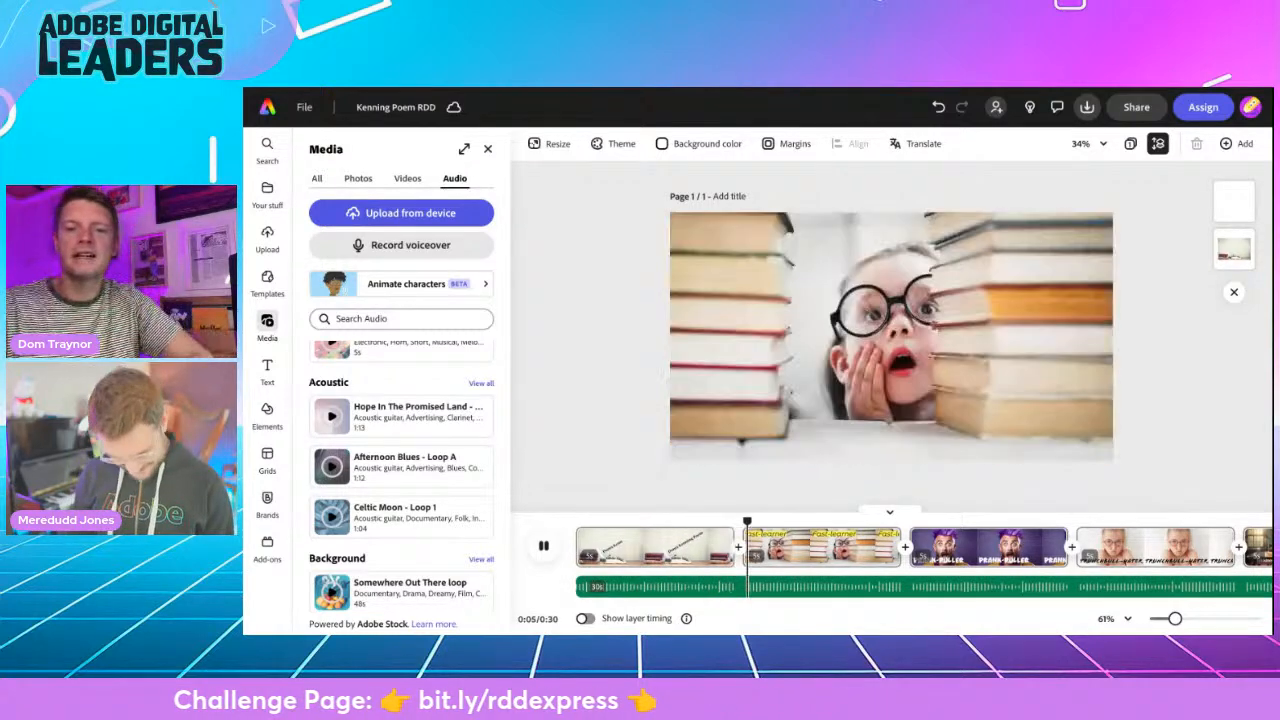
{"action": "key", "text": "space"}
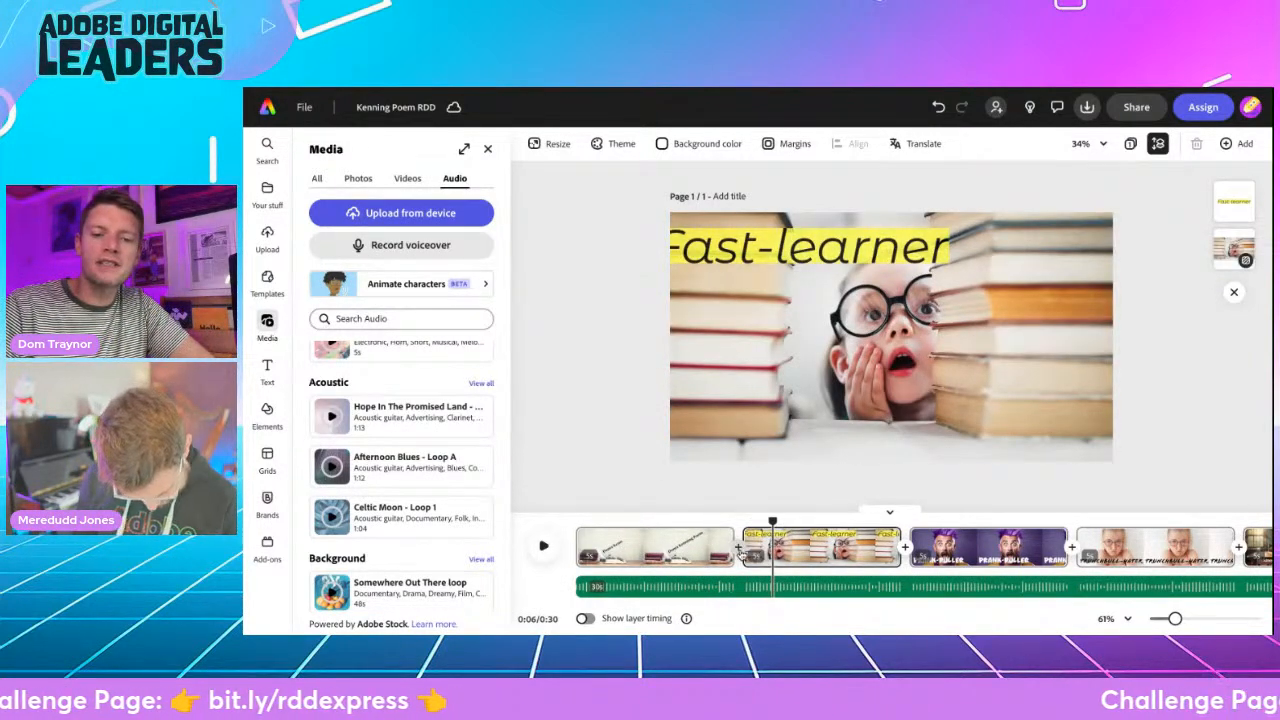
- Add a Dissolve transition between the first and second scenes and apply it to all scenes
{"action": "left_click", "coordinate": [739, 548]}
{"action": "left_click", "coordinate": [786, 562]}
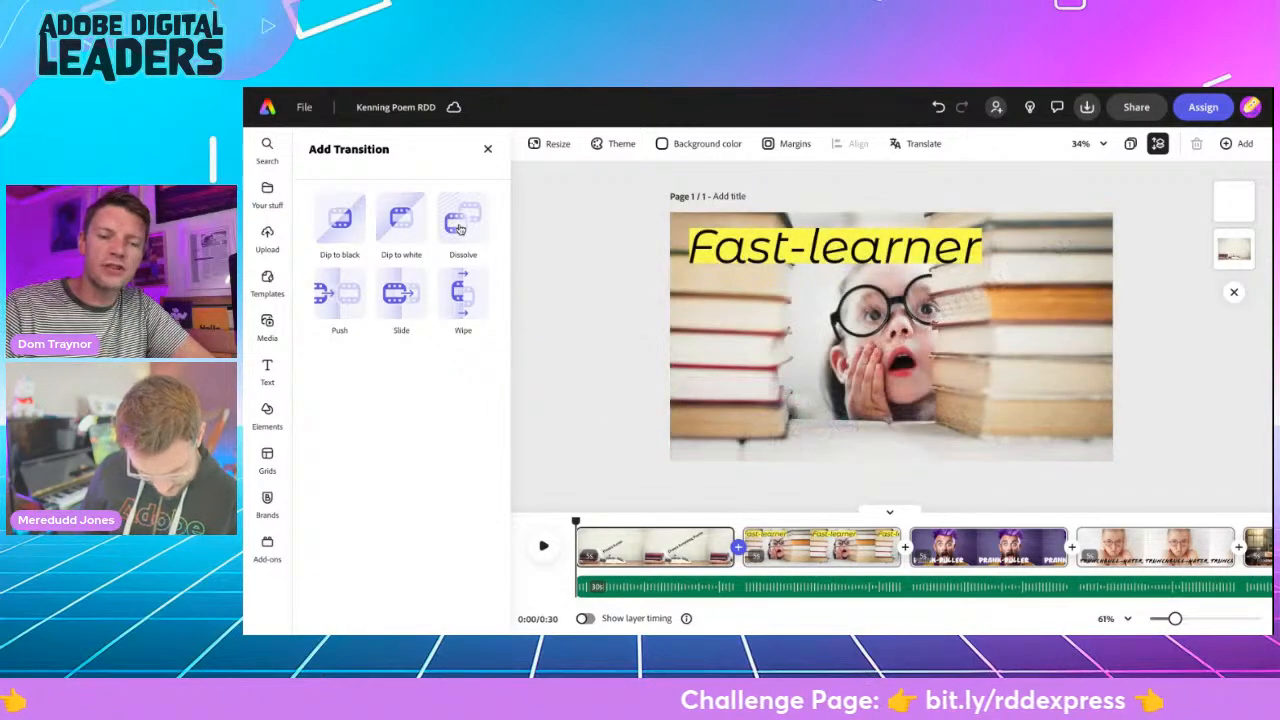
{"action": "left_click", "coordinate": [460, 222]}
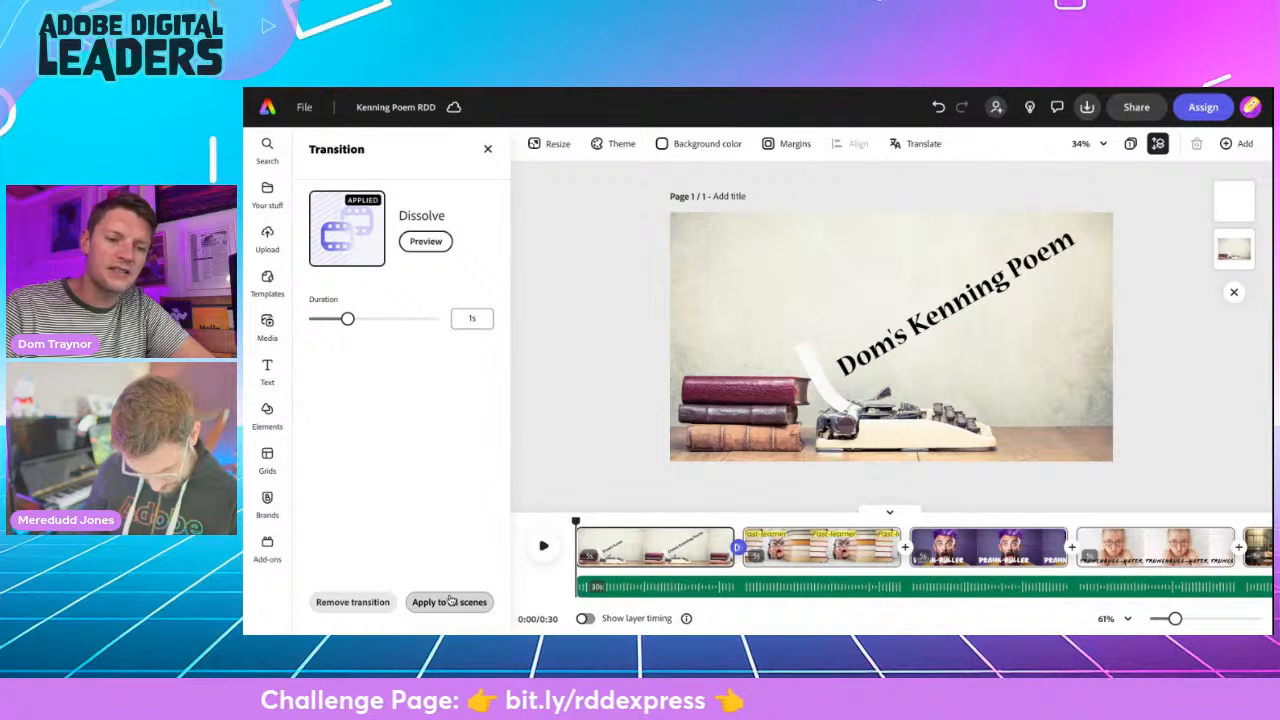
{"action": "left_click", "coordinate": [449, 602]}
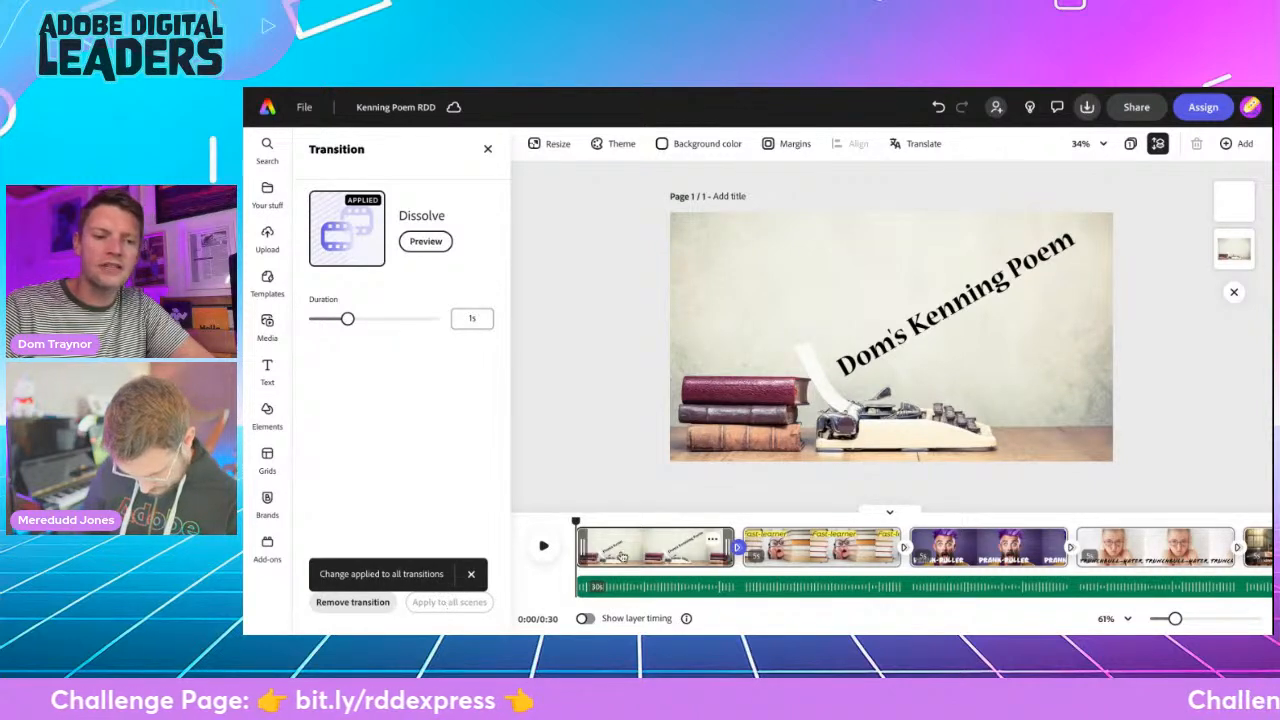